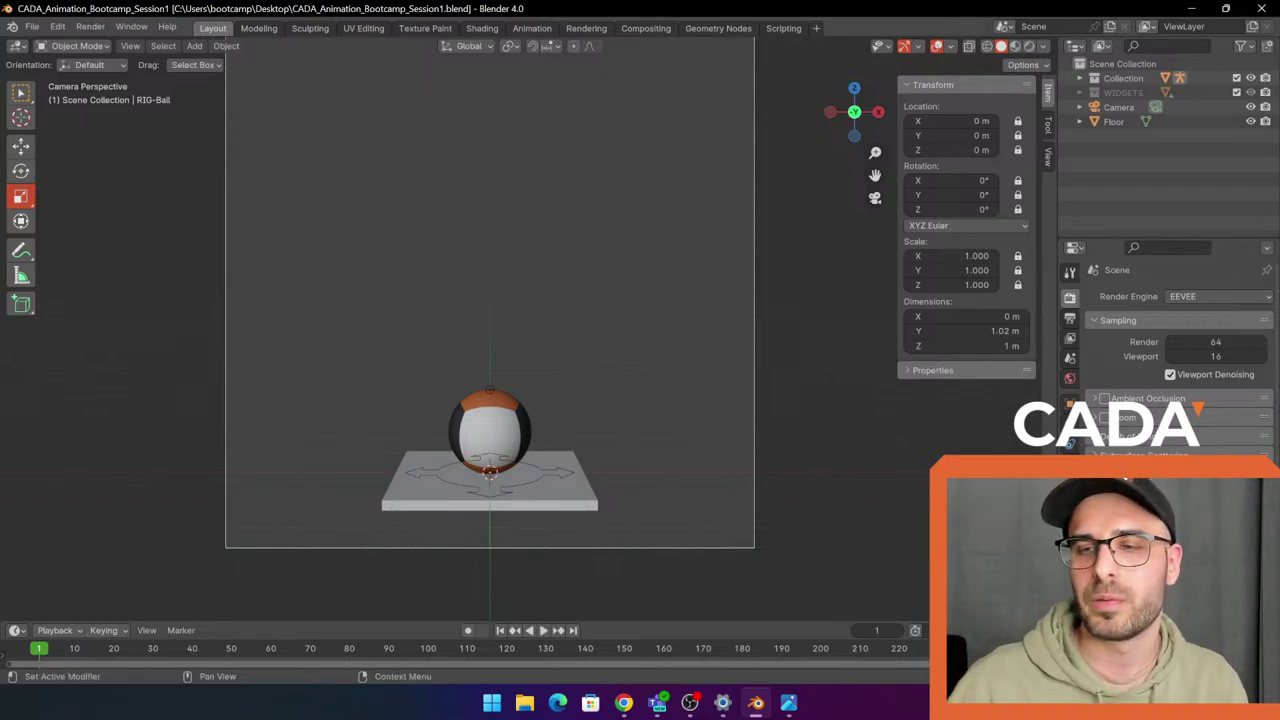
Snap the 3D cursor to the world origin.
mouse_move(665, 620)
mouse_down()
mouse_move(708, 542)
mouse_move(674, 615)
mouse_up()
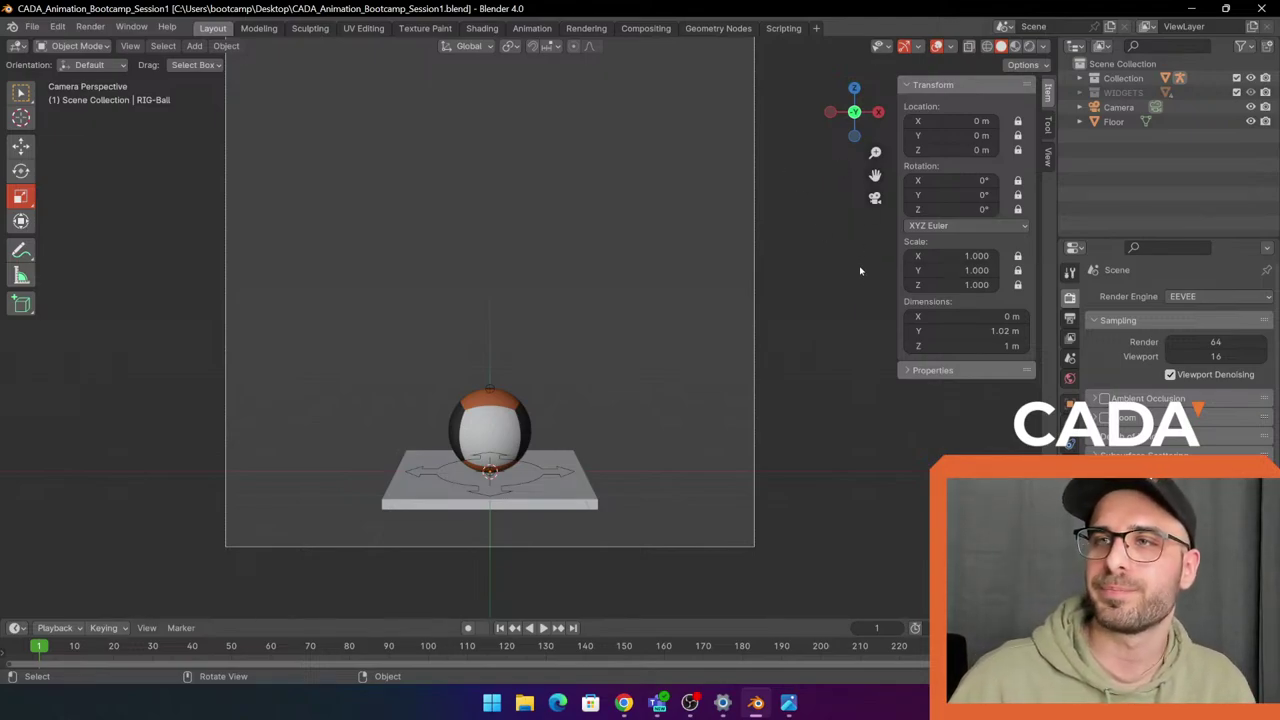
mouse_move(860, 271)
shift+right_down()
mouse_move(860, 303)
mouse_move(862, 290)
shift+right_up()
mouse_move(828, 231)
shift+middle_down()
mouse_move(830, 264)
mouse_move(845, 240)
shift+middle_up()
key(shift+s)
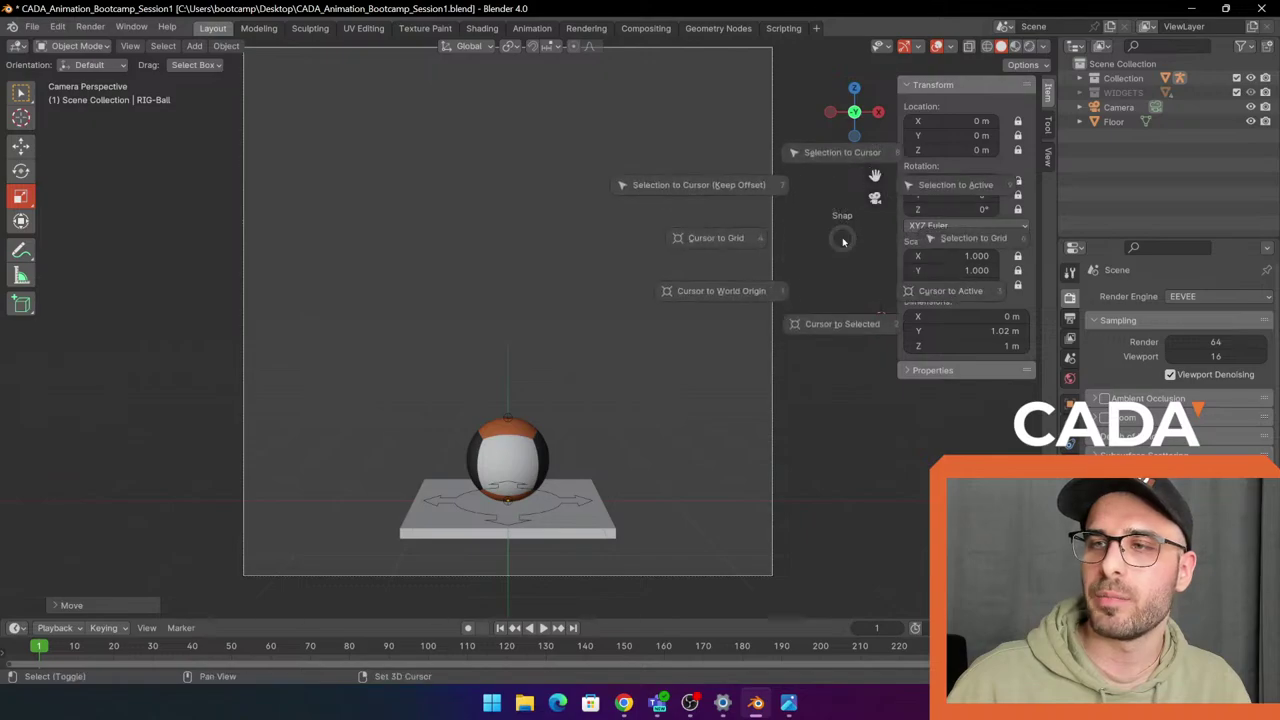
click(741, 298)
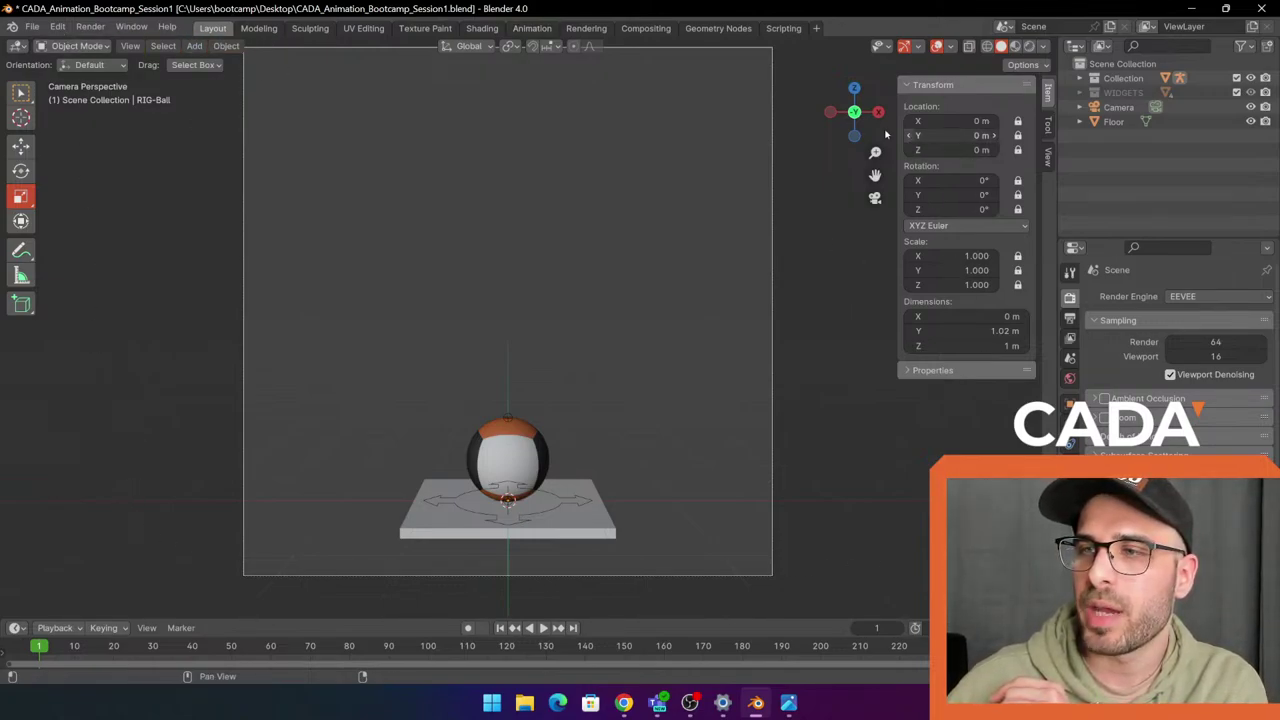
Enlarge the timeline area below the 3D viewport and deselect everything in the scene.
drag(668, 618, 671, 590)
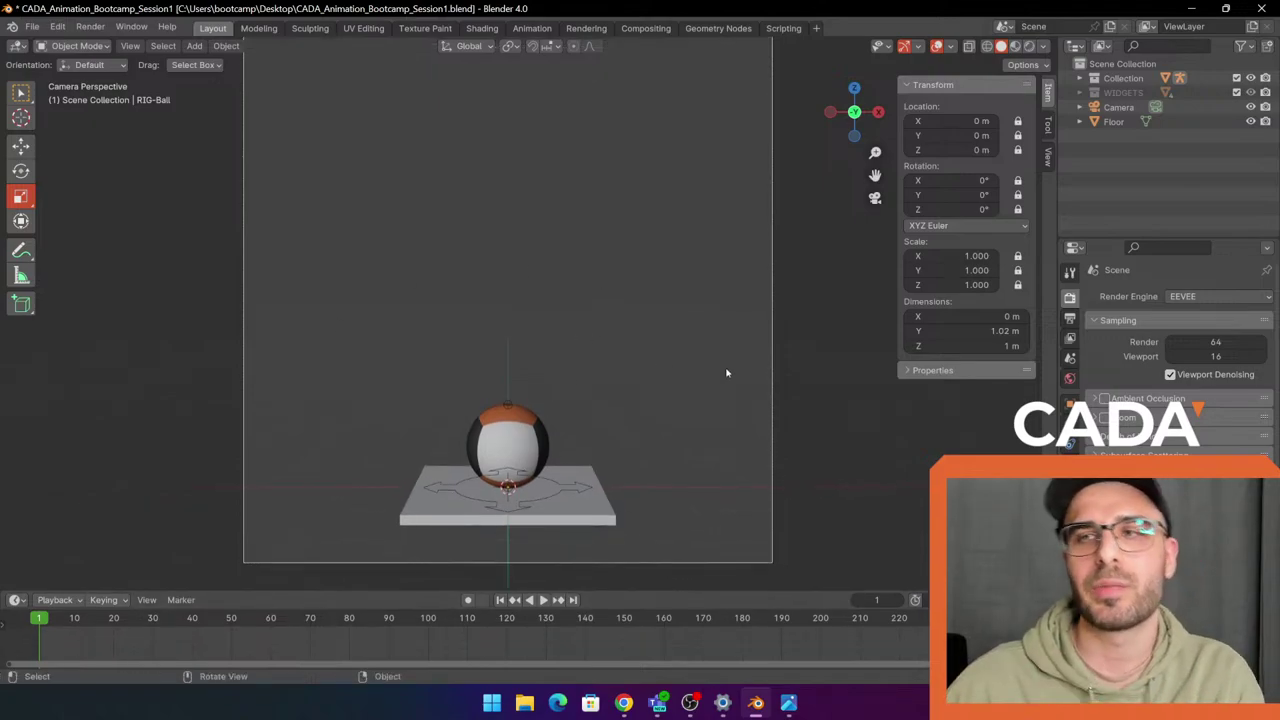
scroll(707, 343, down, 1)
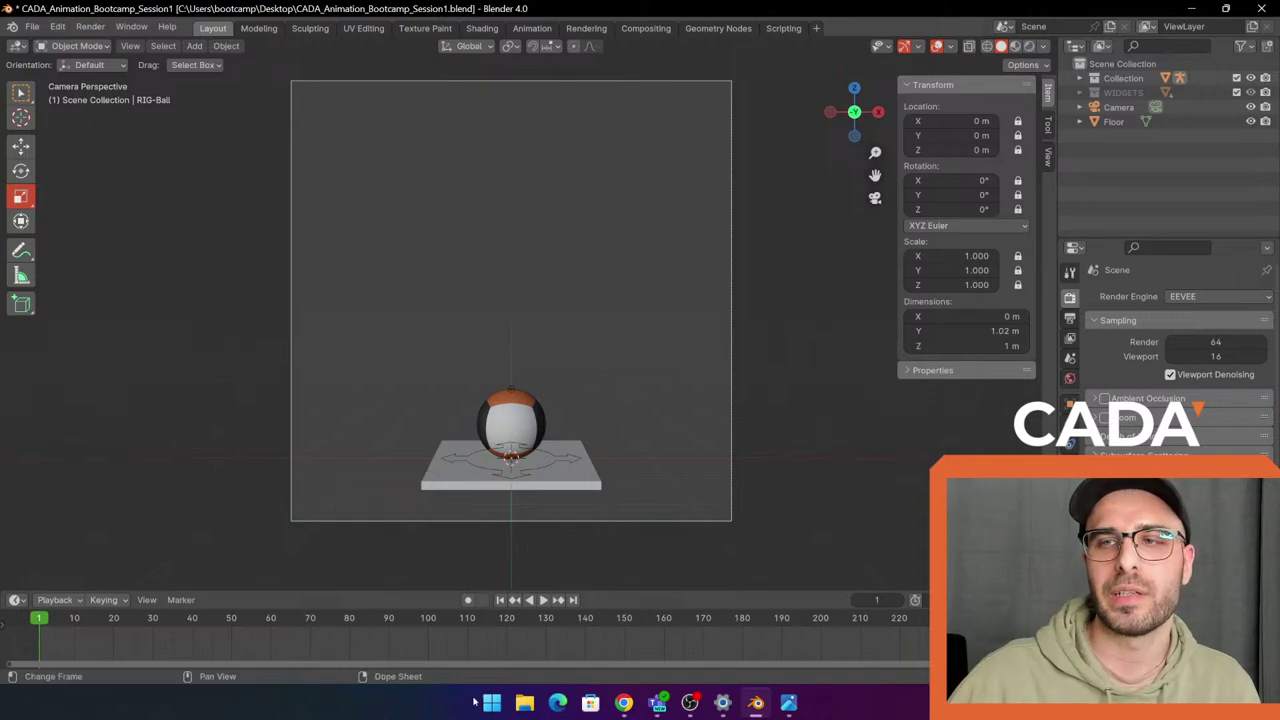
click(698, 388)
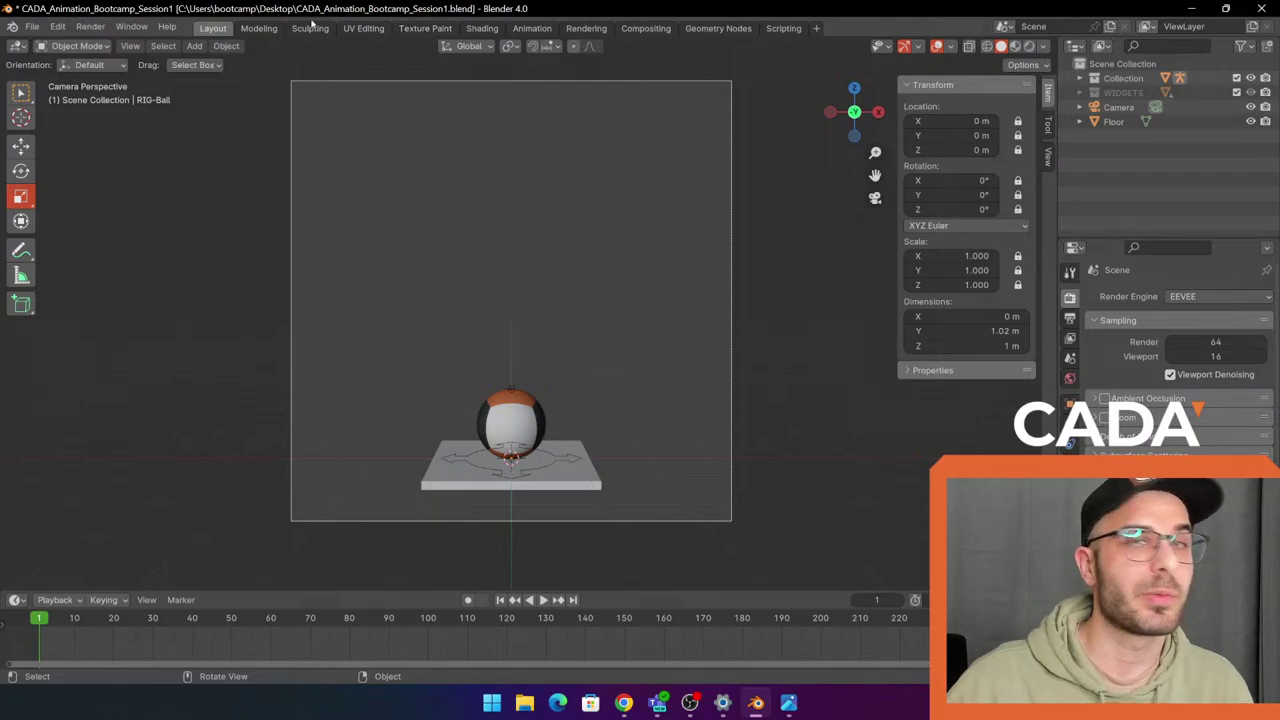
Look through the Modeling, Sculpting, Texture Paint, Animation and Shading workspaces and return to Layout.
click(259, 28)
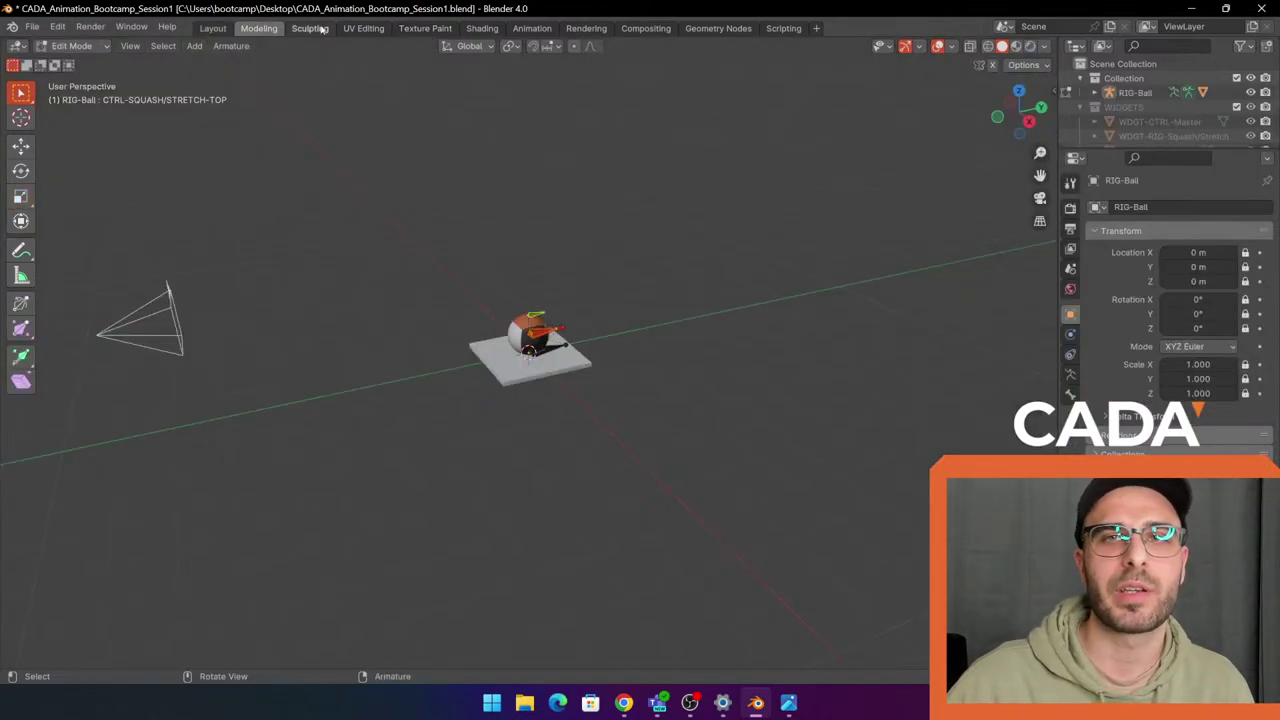
click(316, 28)
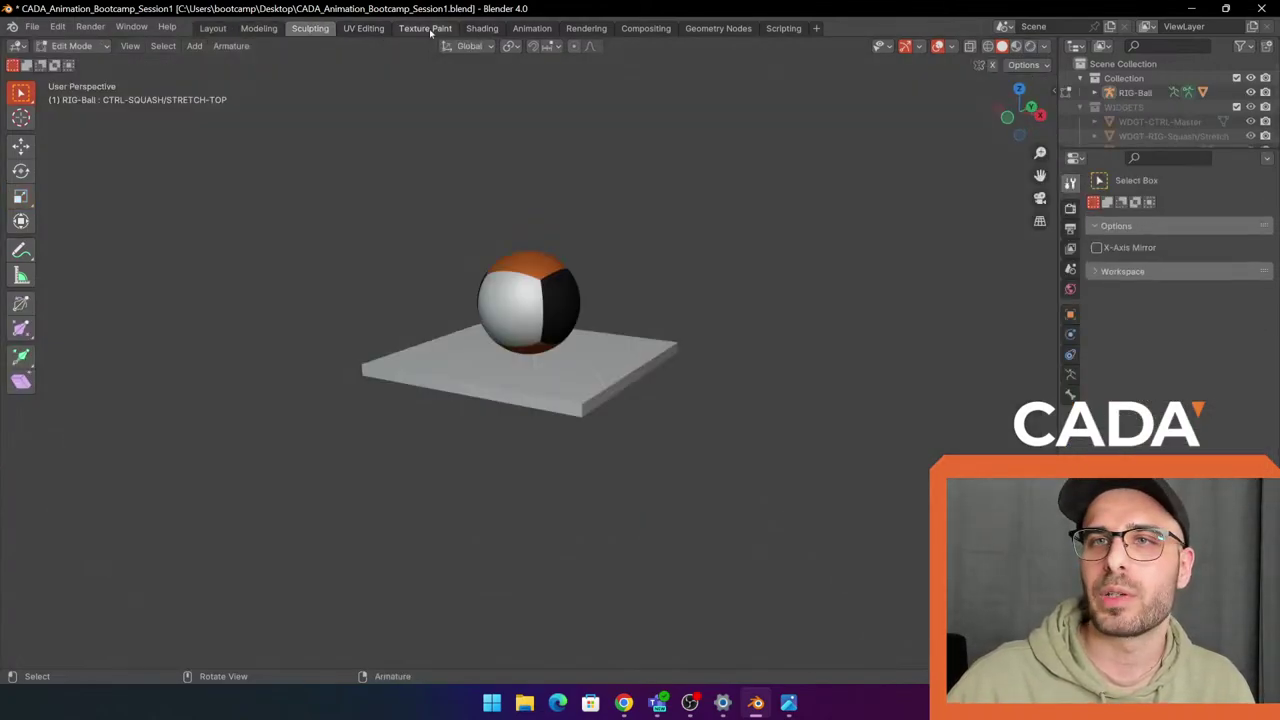
click(448, 29)
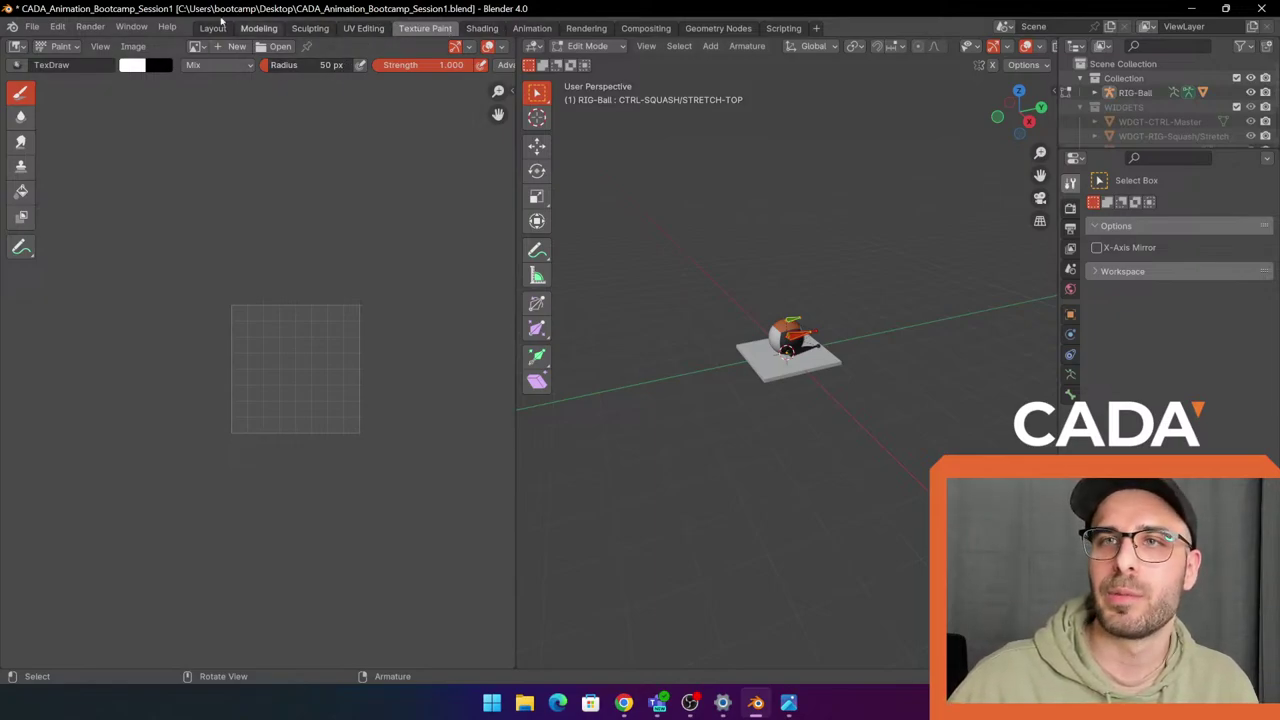
click(533, 29)
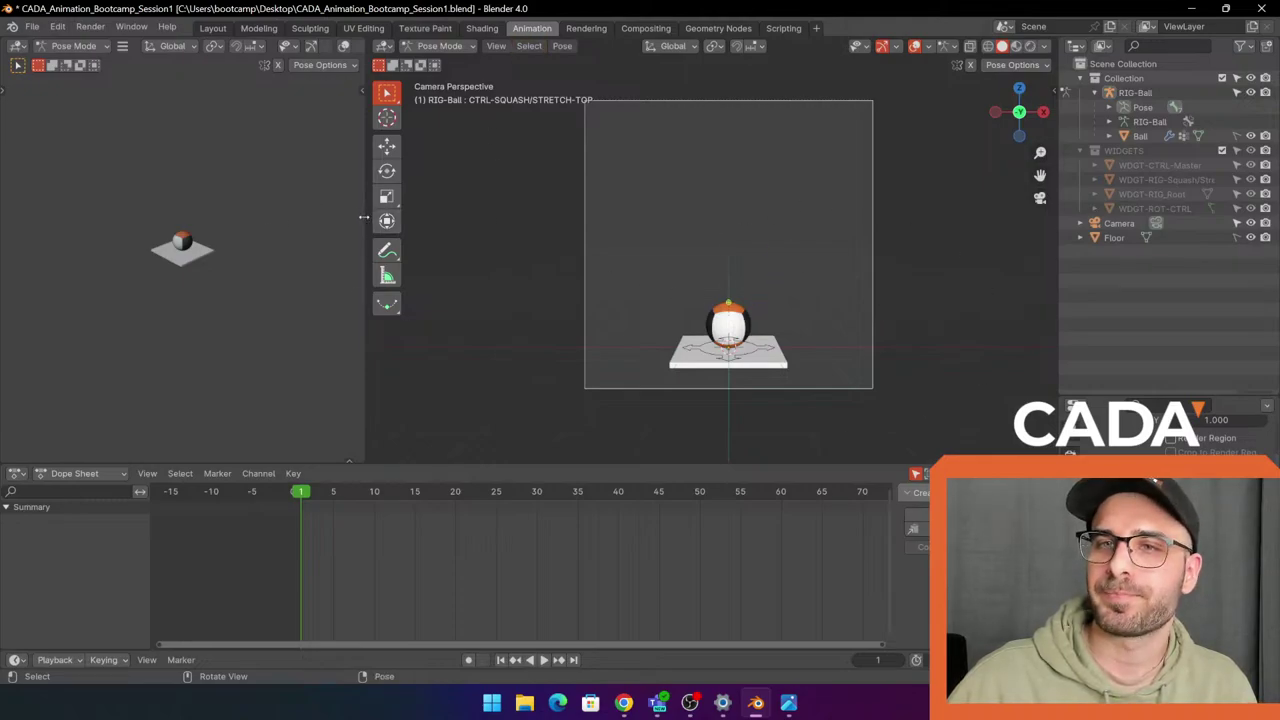
drag(365, 220, 331, 220)
click(212, 28)
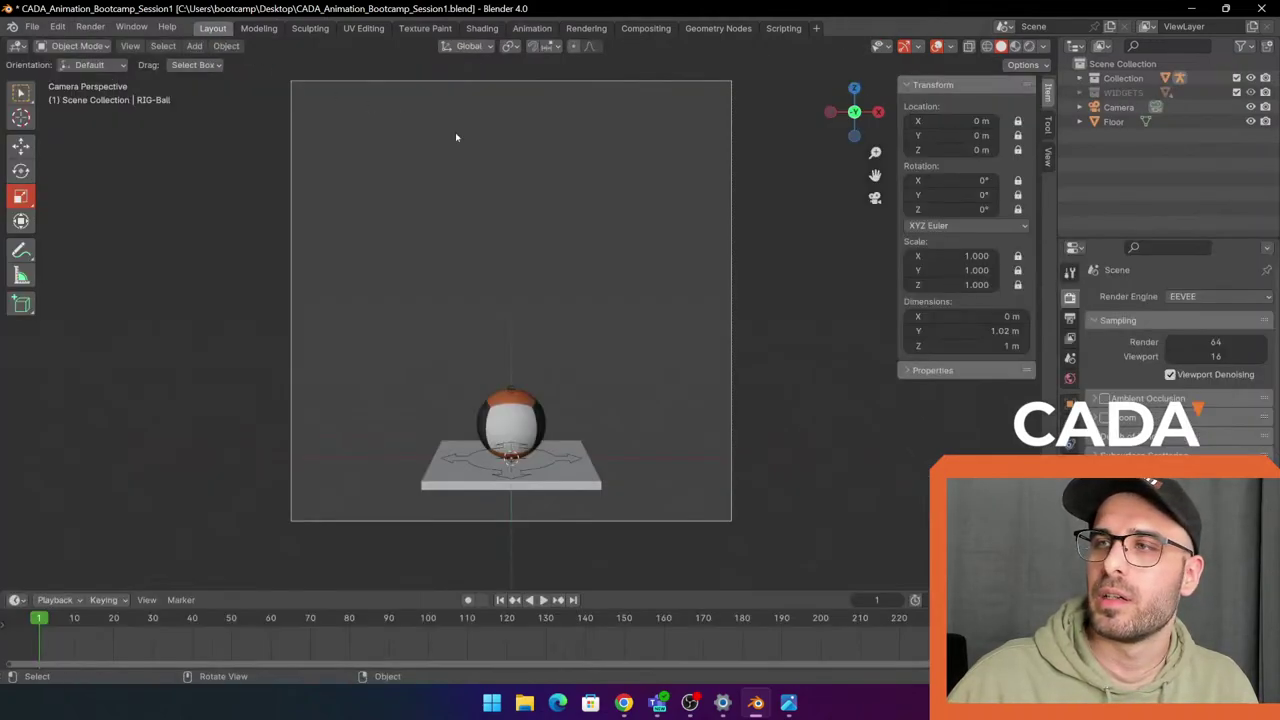
click(484, 29)
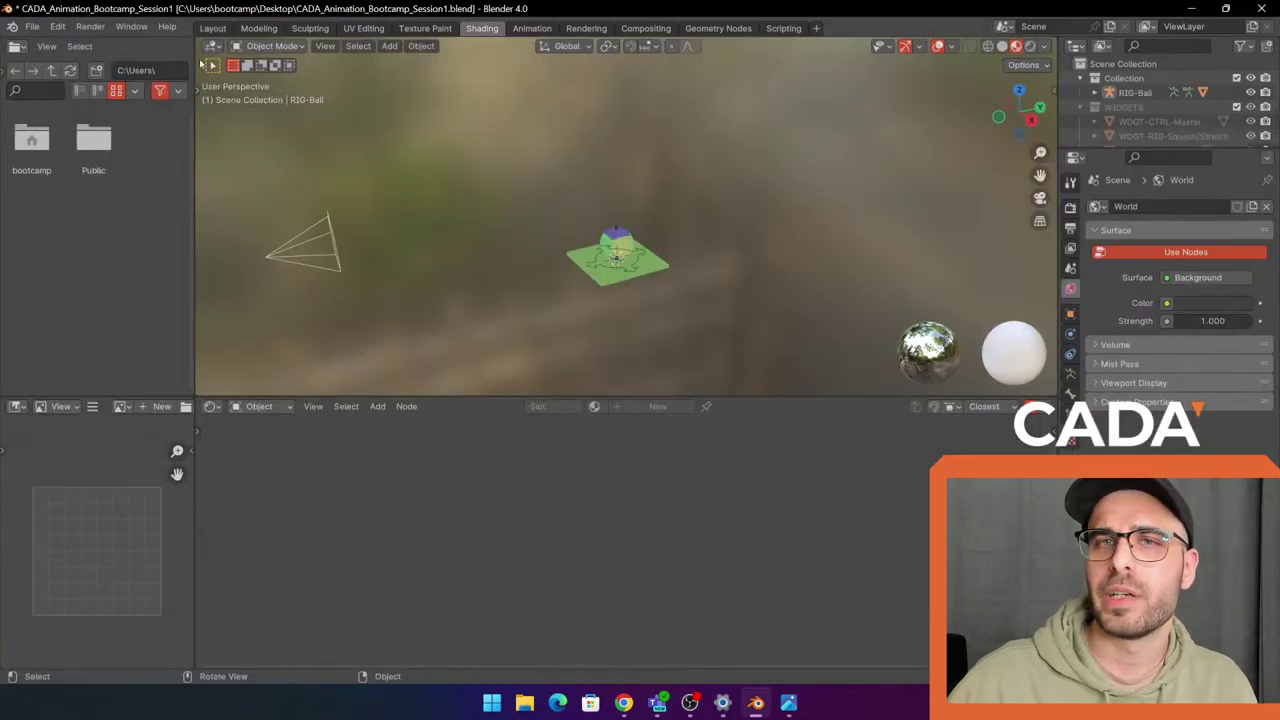
click(212, 28)
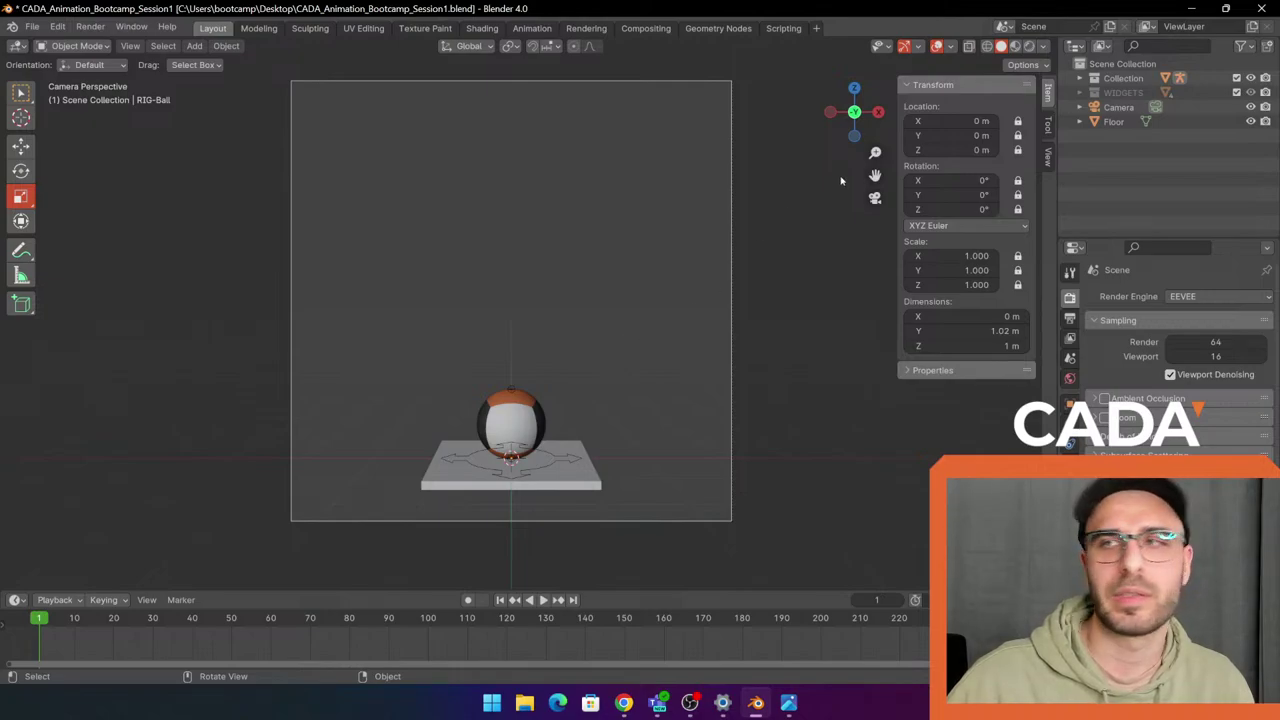
Widen the outliner and properties area and select the Camera in the scene collection.
mouse_move(1056, 191)
mouse_down()
mouse_move(951, 187)
mouse_move(1032, 186)
mouse_up()
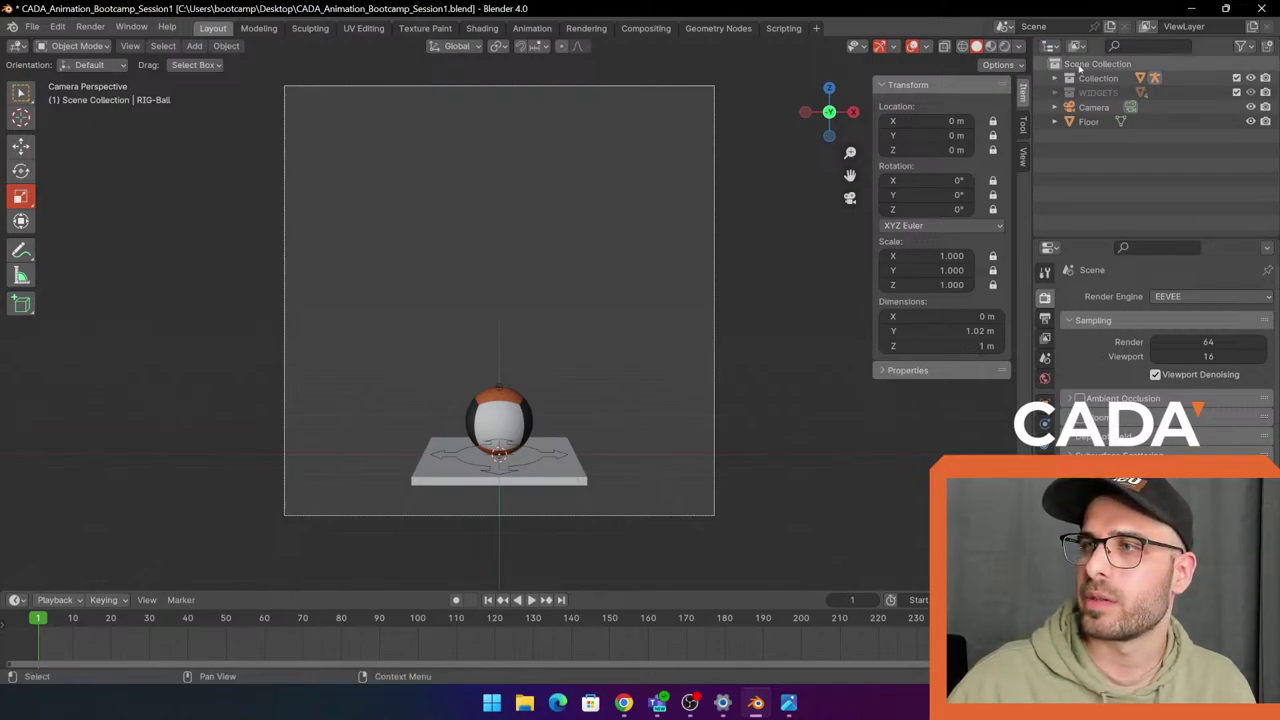
click(1088, 122)
click(1093, 107)
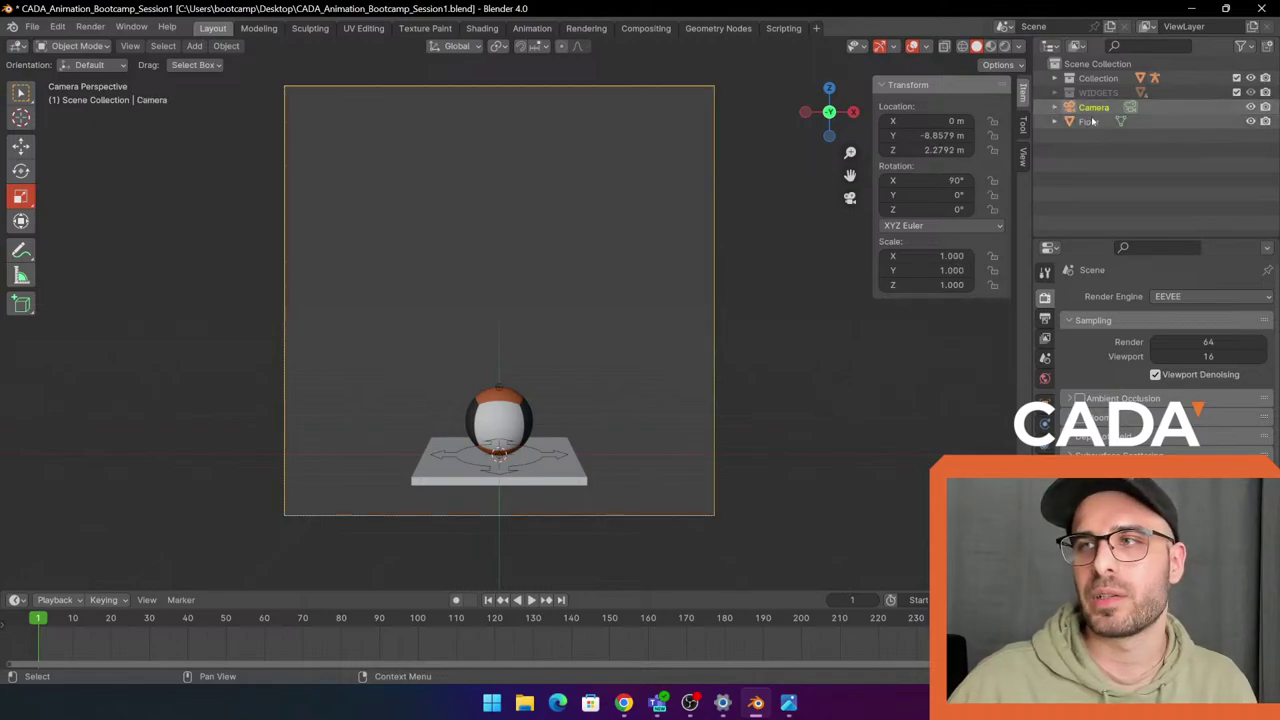
middle_drag(791, 404, 971, 320)
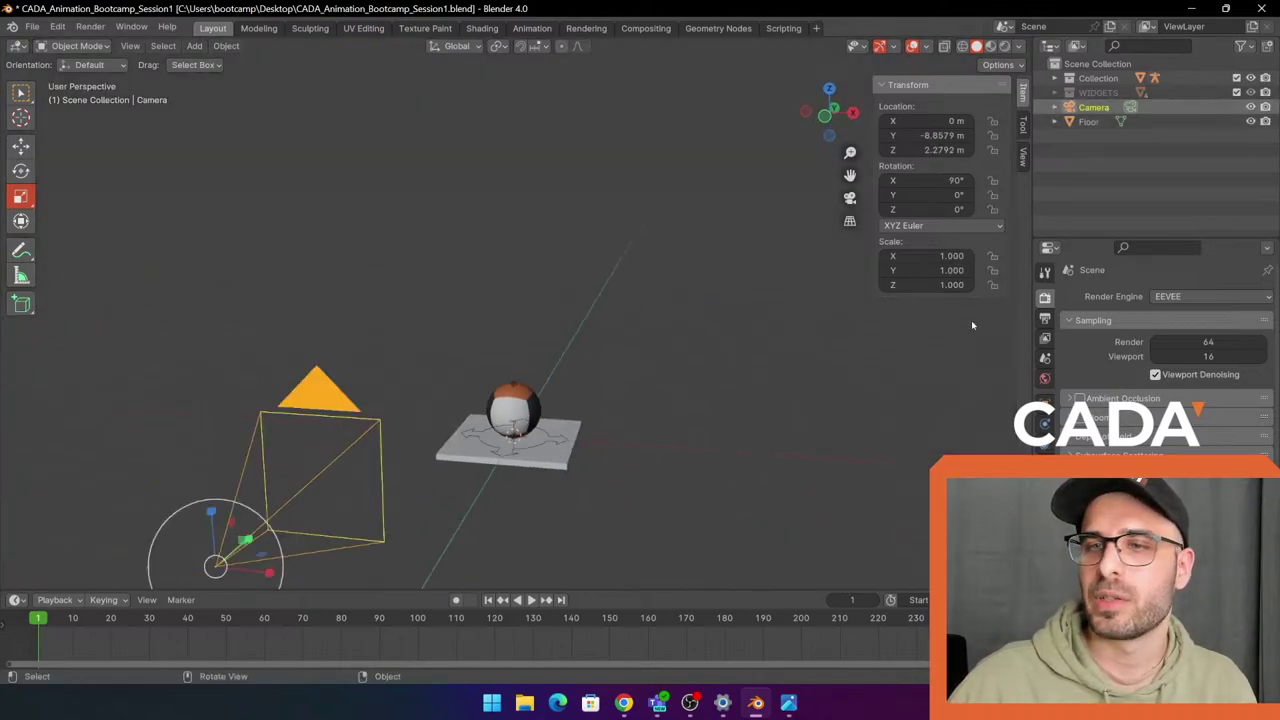
Expand Collection in the outliner, collapse the RIG-Ball hierarchy and make RIG-Ball the active object.
click(1095, 122)
click(1090, 80)
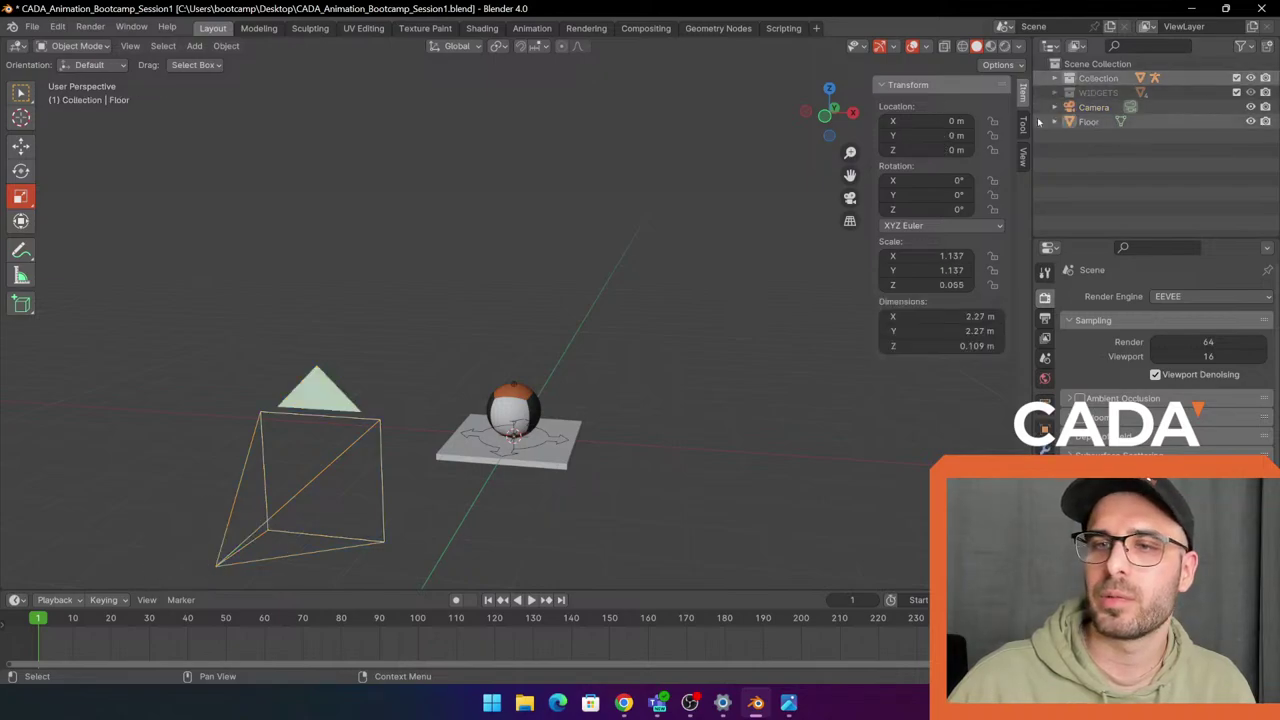
click(1055, 79)
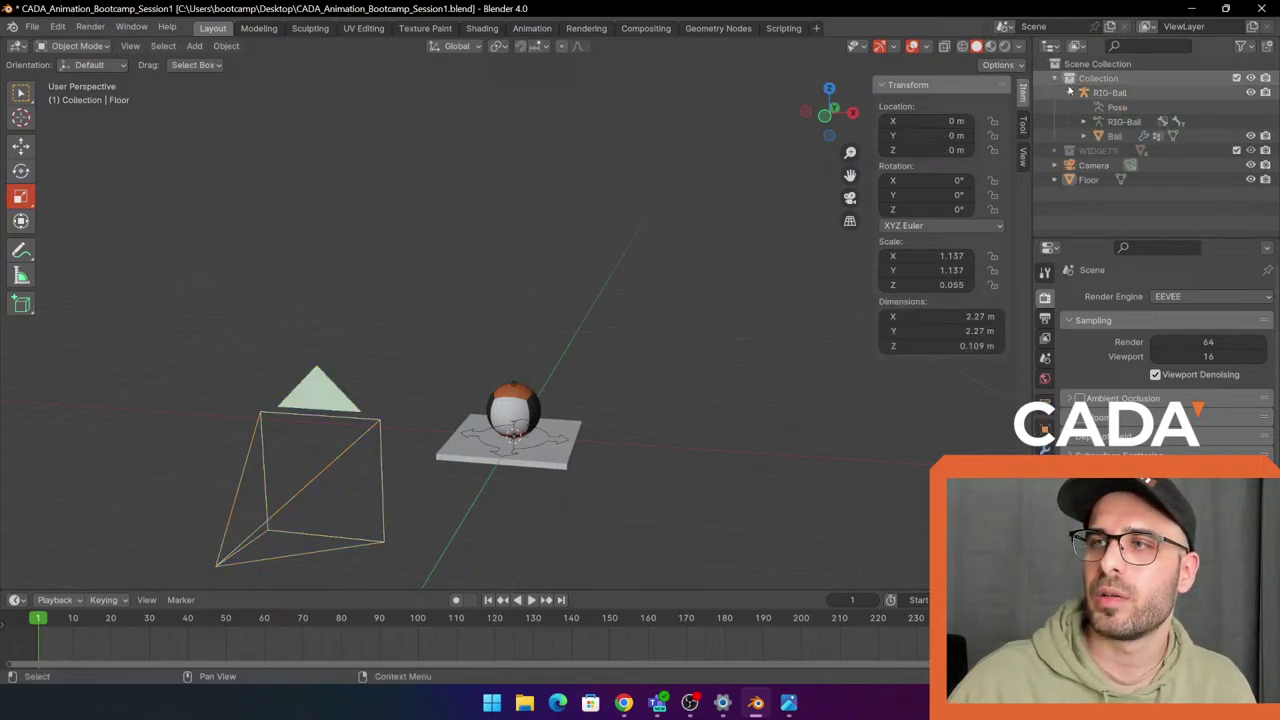
click(1069, 92)
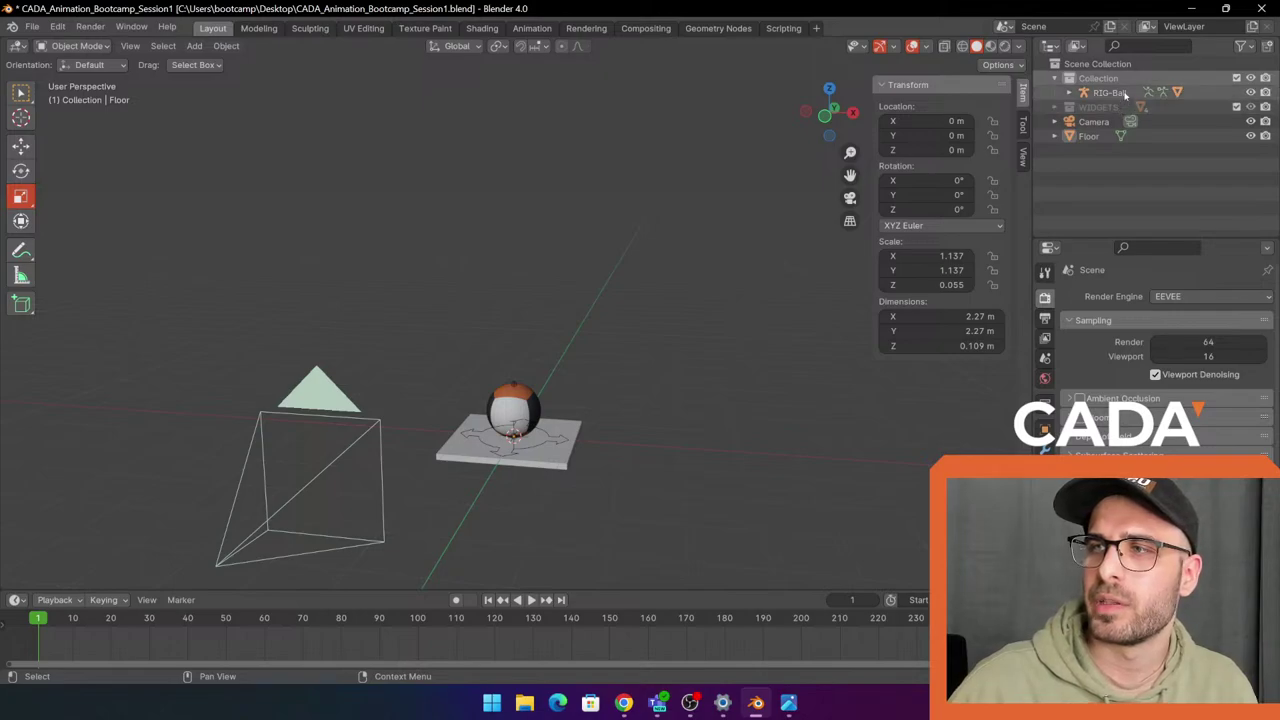
click(1108, 92)
click(704, 407)
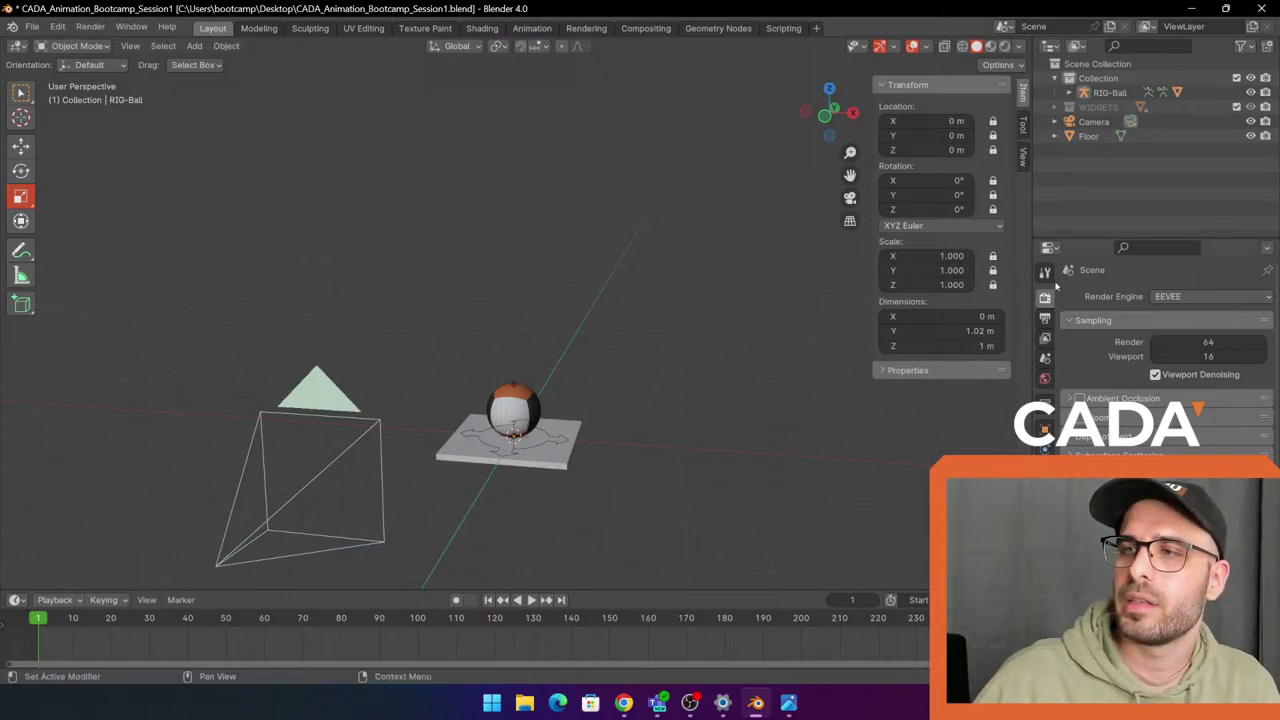
Examine the output, view layer, scene, world, object and physics properties of the ball scene and return to the render properties.
click(1044, 317)
click(1044, 338)
click(1044, 358)
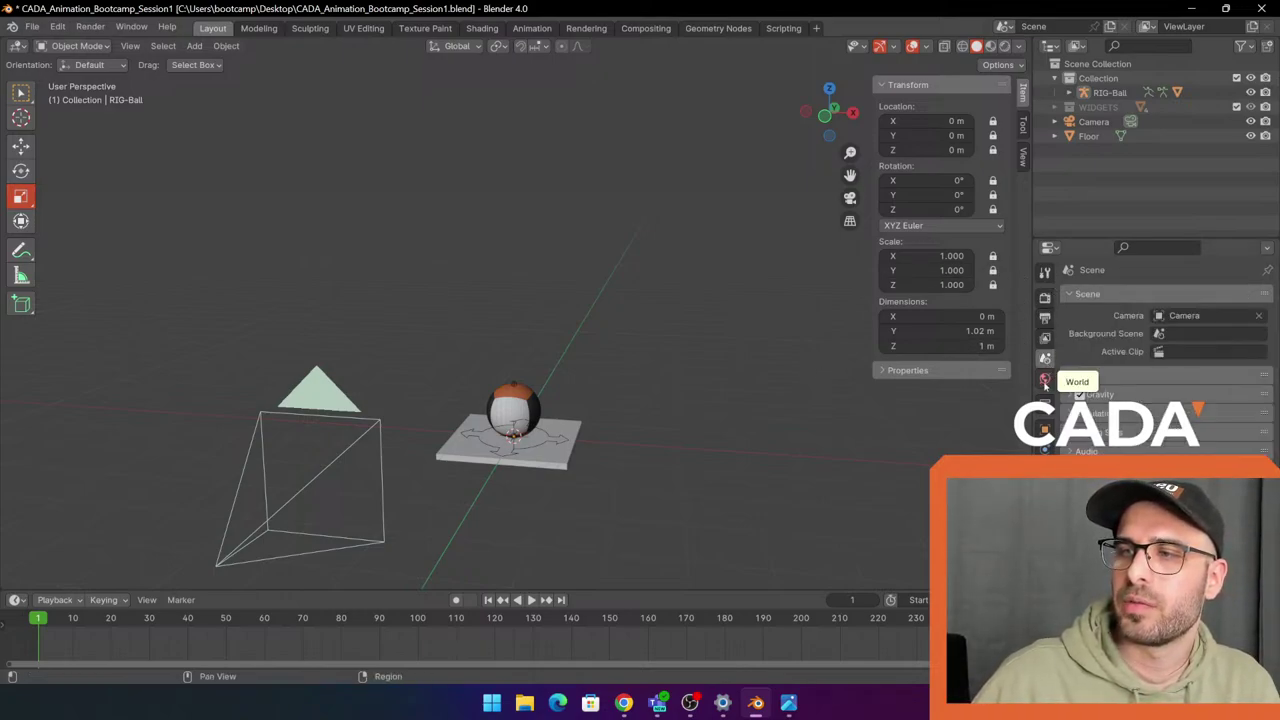
click(1044, 383)
click(1044, 401)
click(1045, 449)
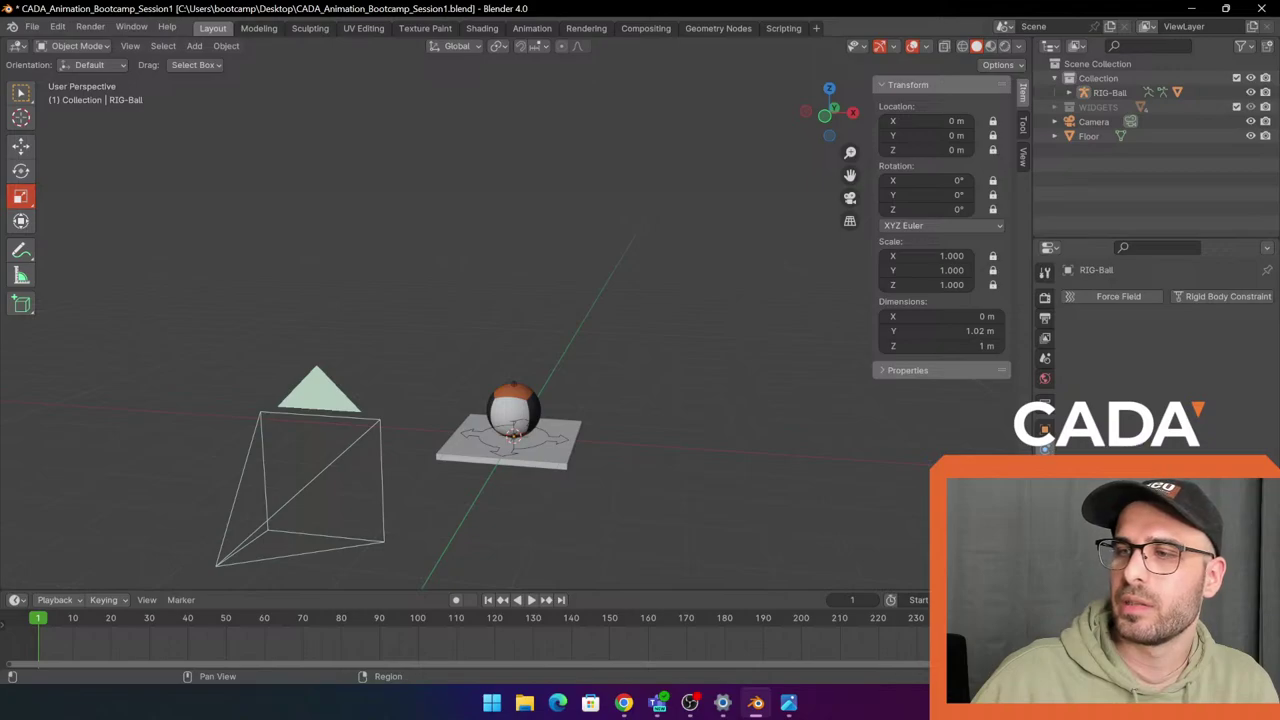
click(1045, 489)
click(1044, 401)
click(1044, 298)
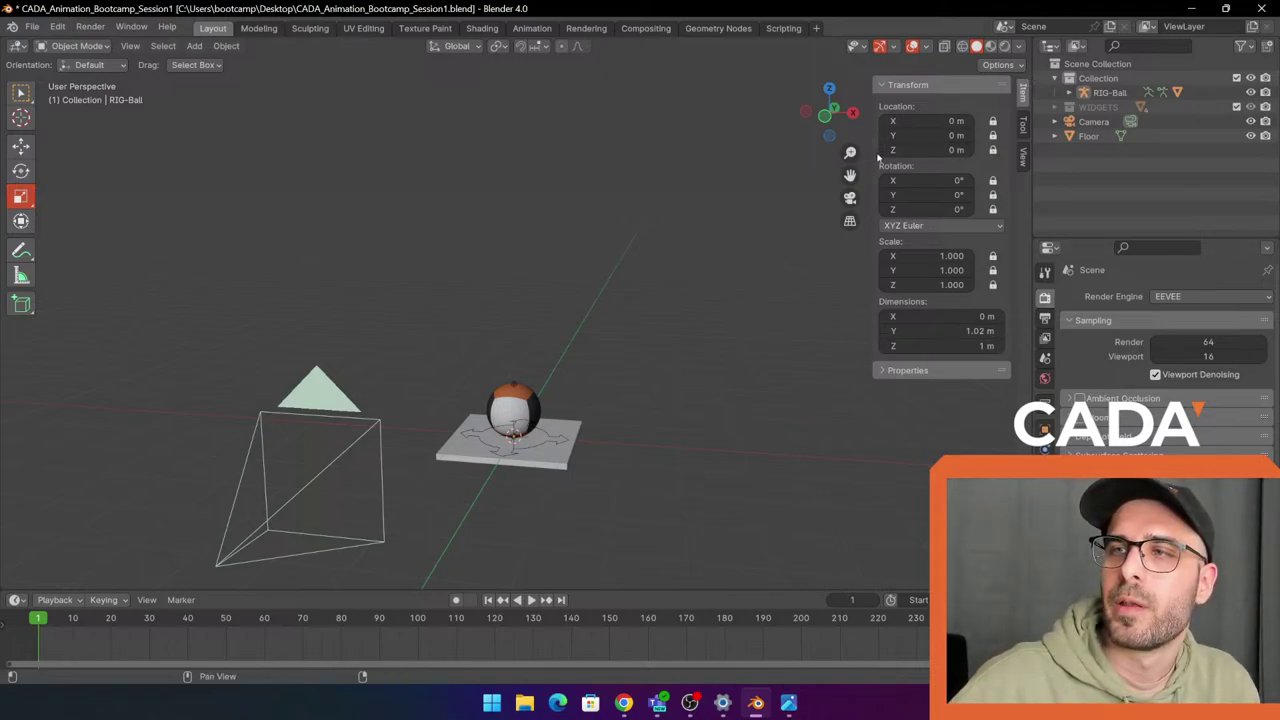
Hide the viewport's transform sidebar, show it again and make it slightly narrower.
drag(873, 167, 1022, 370)
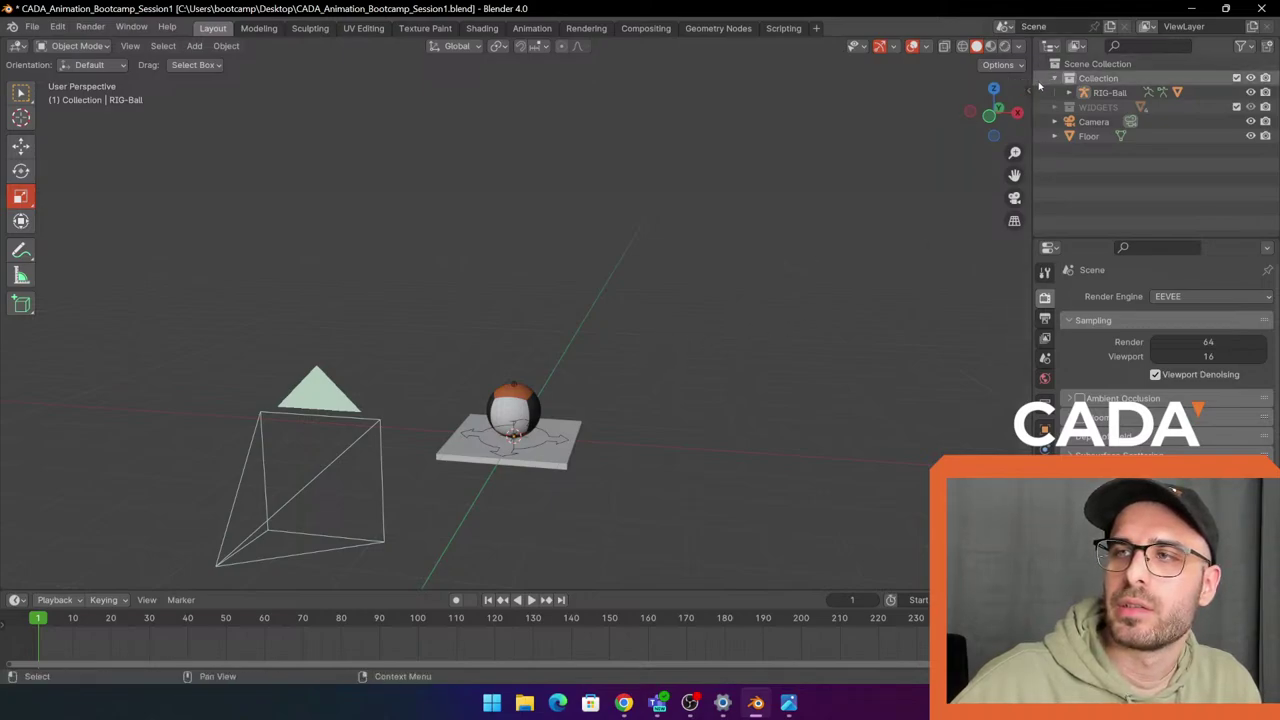
key(n)
drag(934, 95, 1276, 125)
key(n)
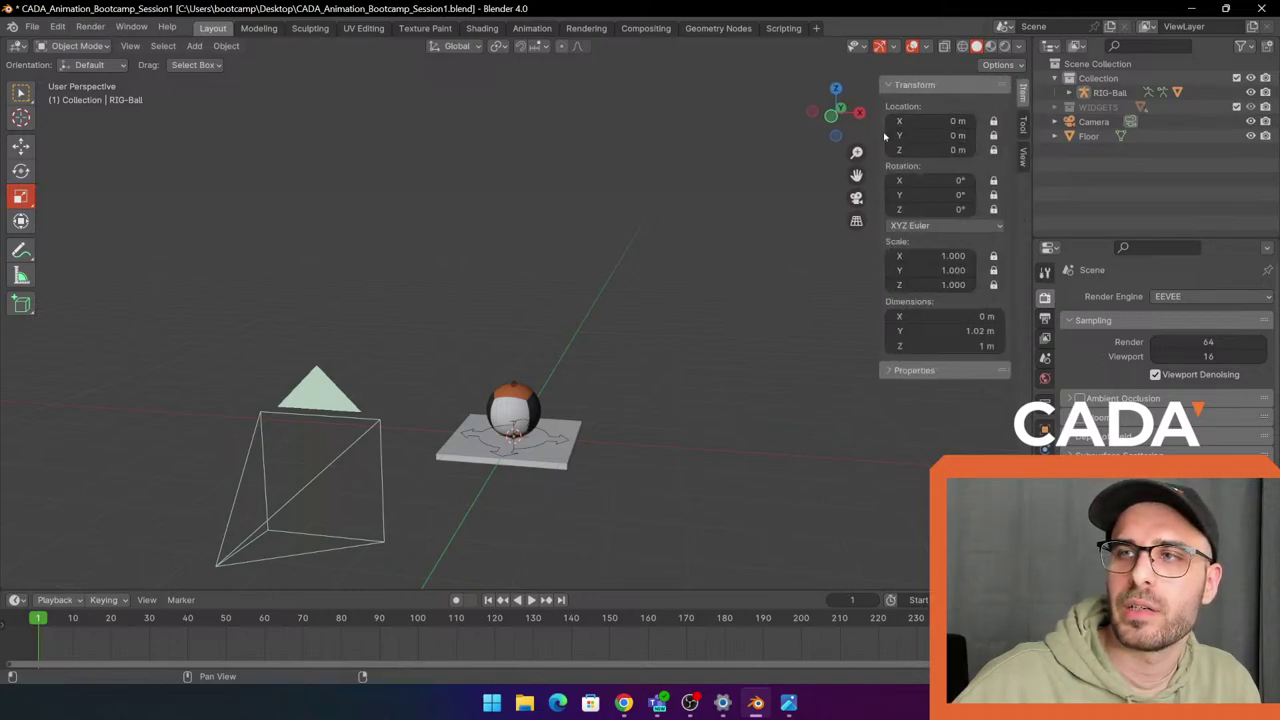
drag(878, 133, 890, 133)
scroll(515, 345, up, 1)
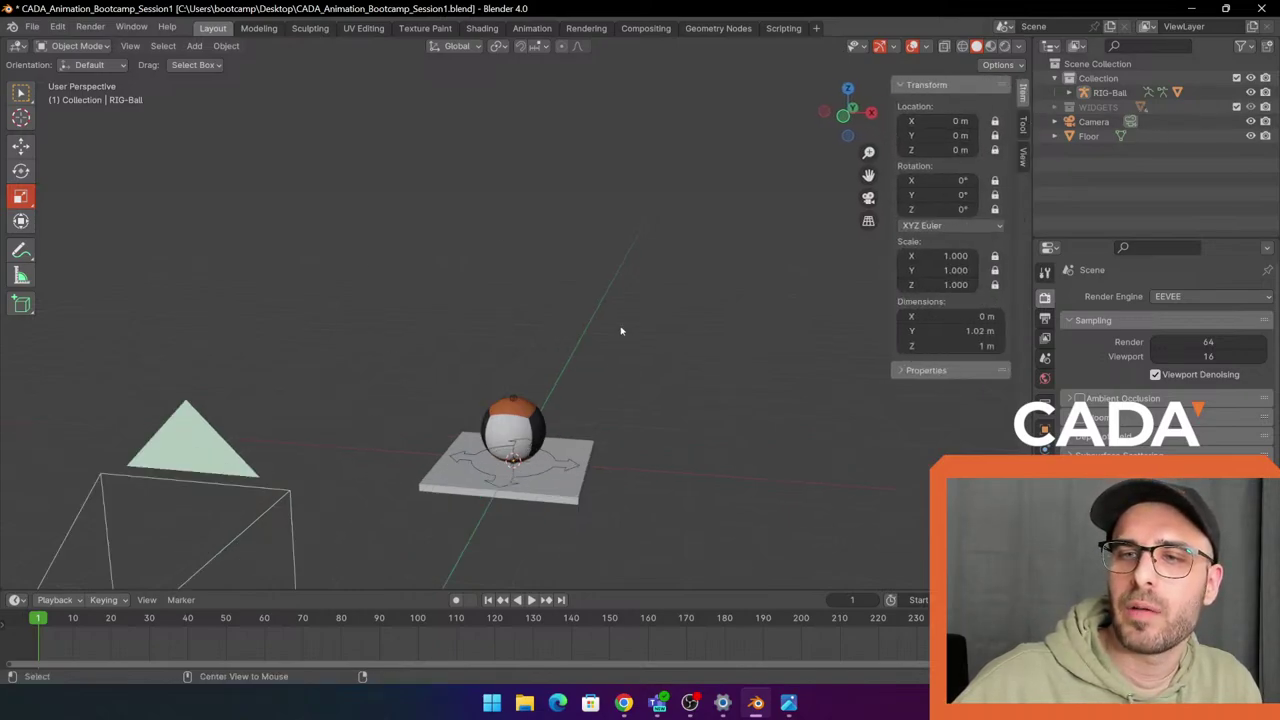
Select the ball rig and the camera in turn to inspect their transform values.
click(543, 463)
click(729, 279)
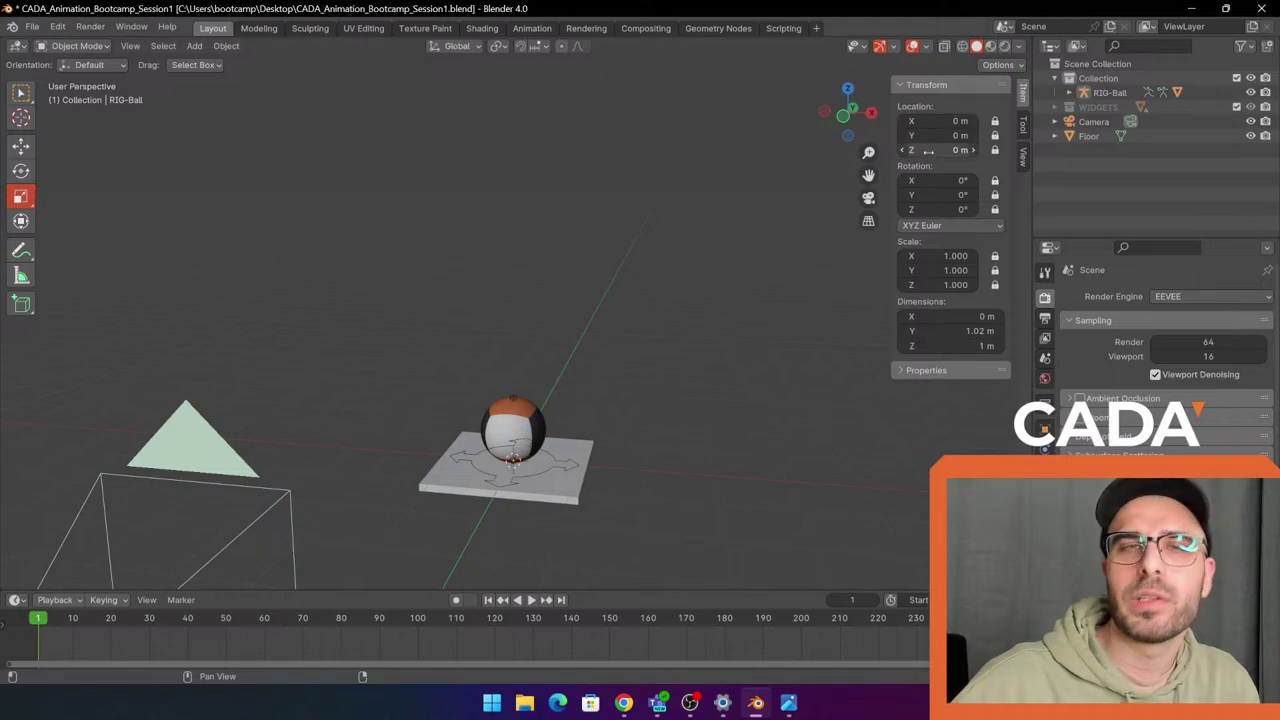
click(249, 534)
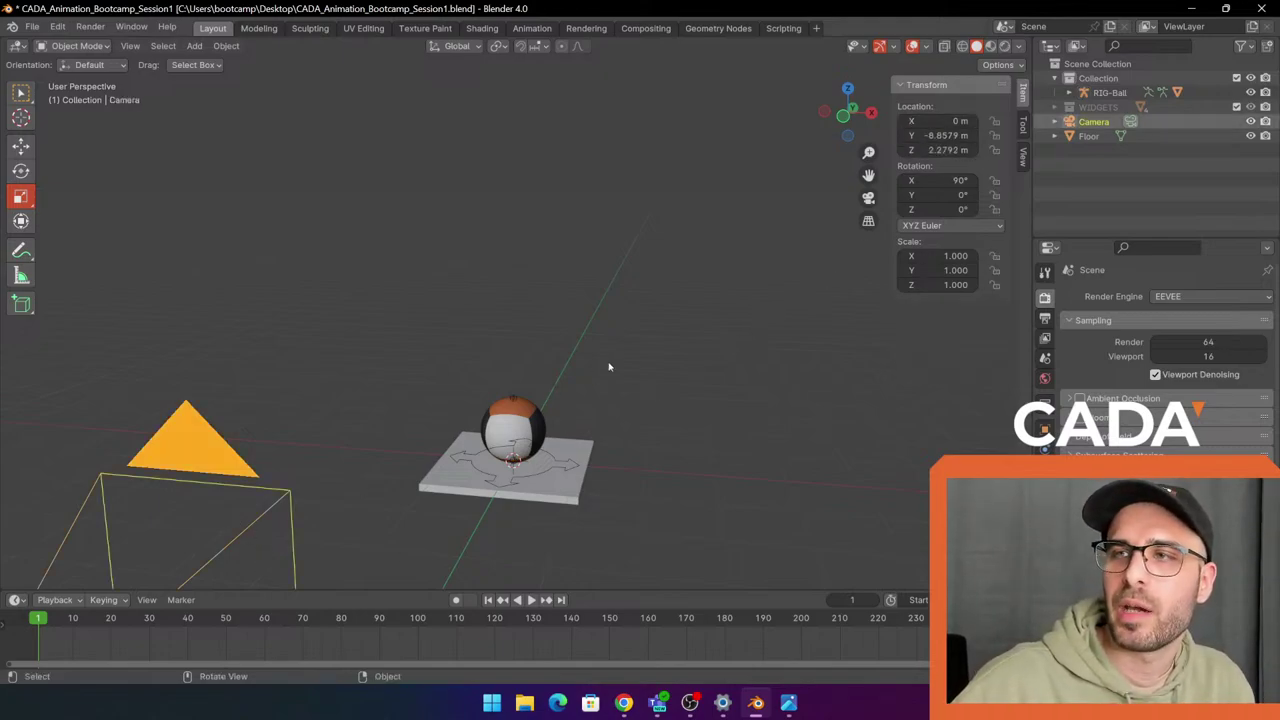
shift+middle_drag(608, 366, 666, 374)
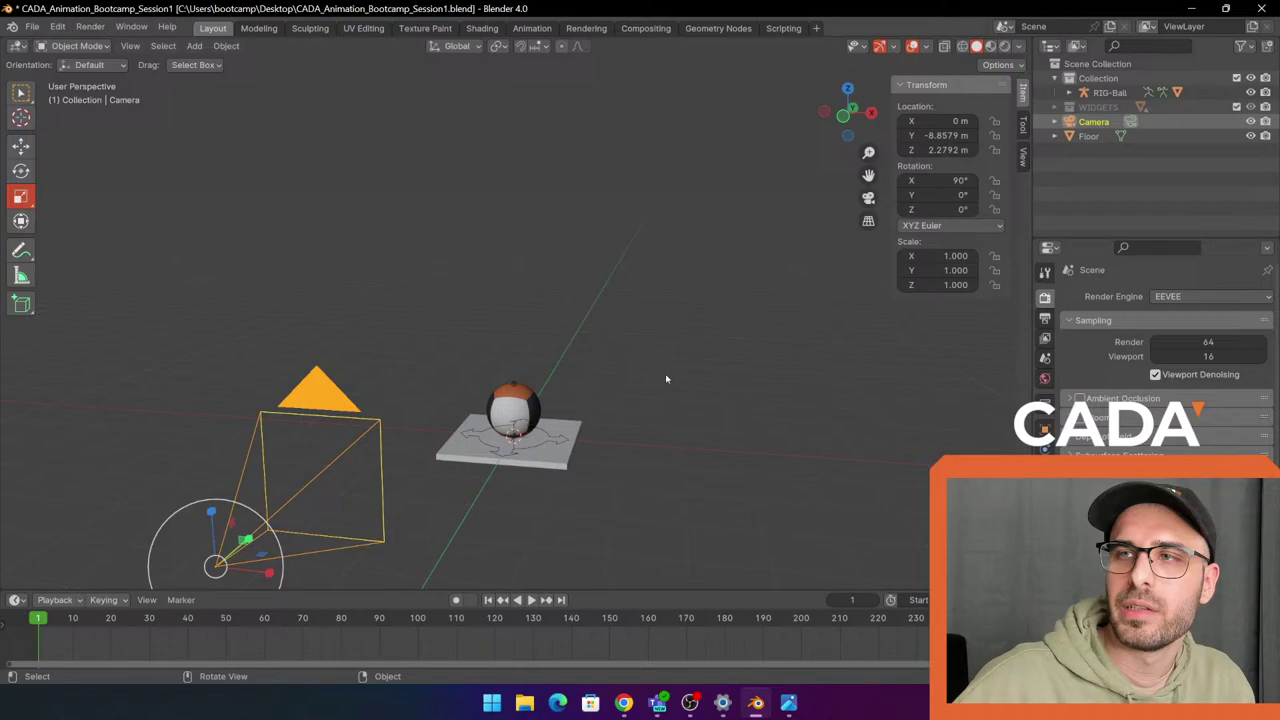
Set the camera's X location to 2 m and restore it to 0 m.
mouse_move(940, 121)
mouse_down()
mouse_move(975, 121)
mouse_move(855, 121)
mouse_move(1013, 121)
mouse_move(958, 121)
mouse_up()
click(955, 121)
text(2)
key(Return)
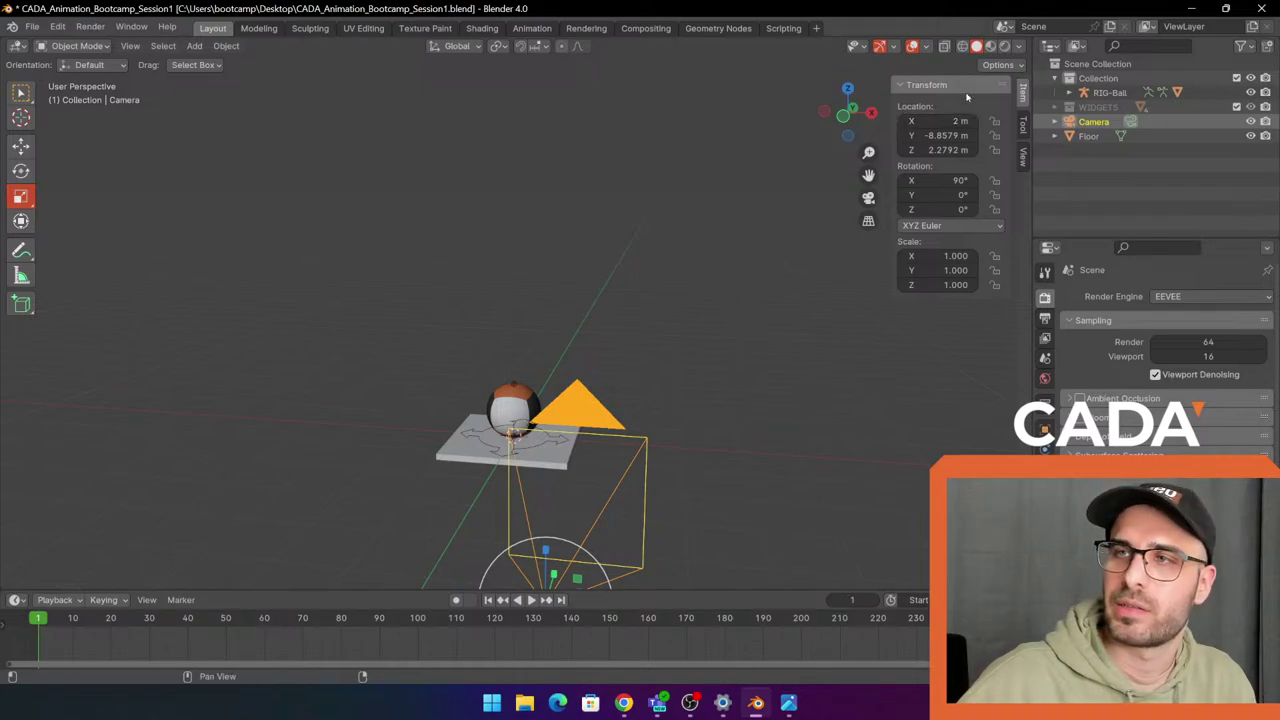
click(950, 121)
text(0)
key(Return)
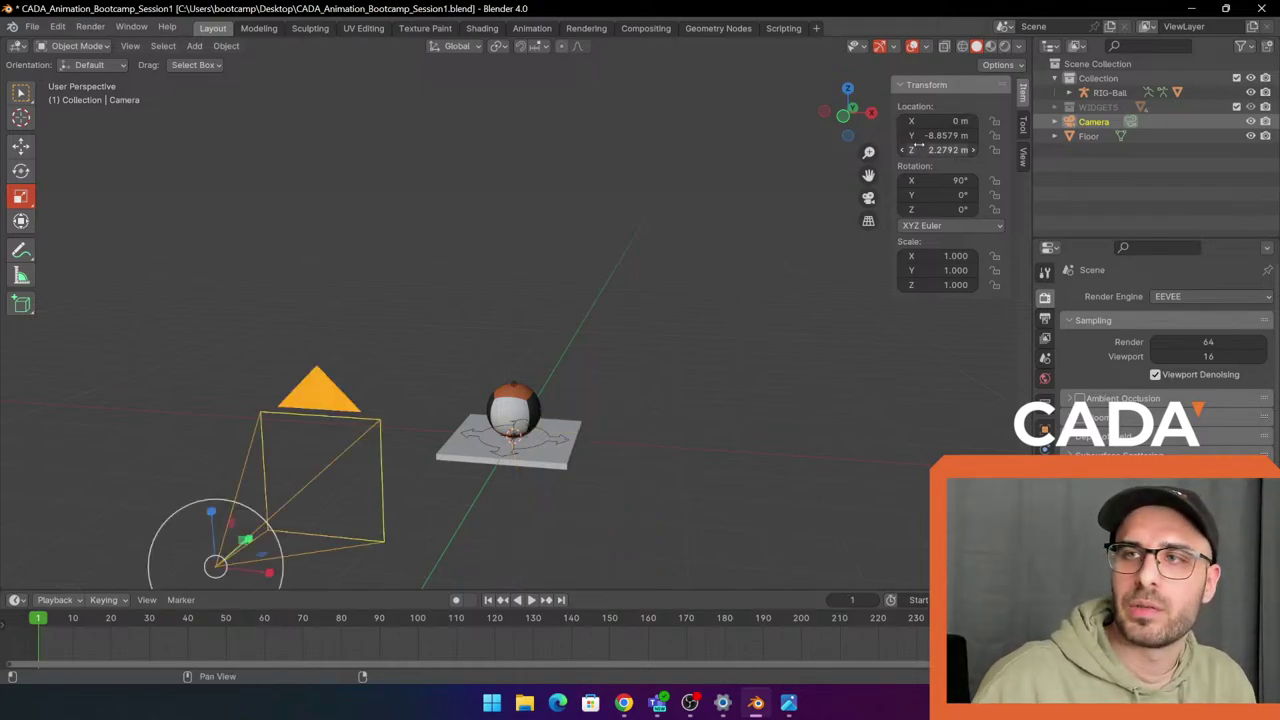
Enlarge the timeline area further and move the playhead to frame 0.
scroll(306, 311, down, 2)
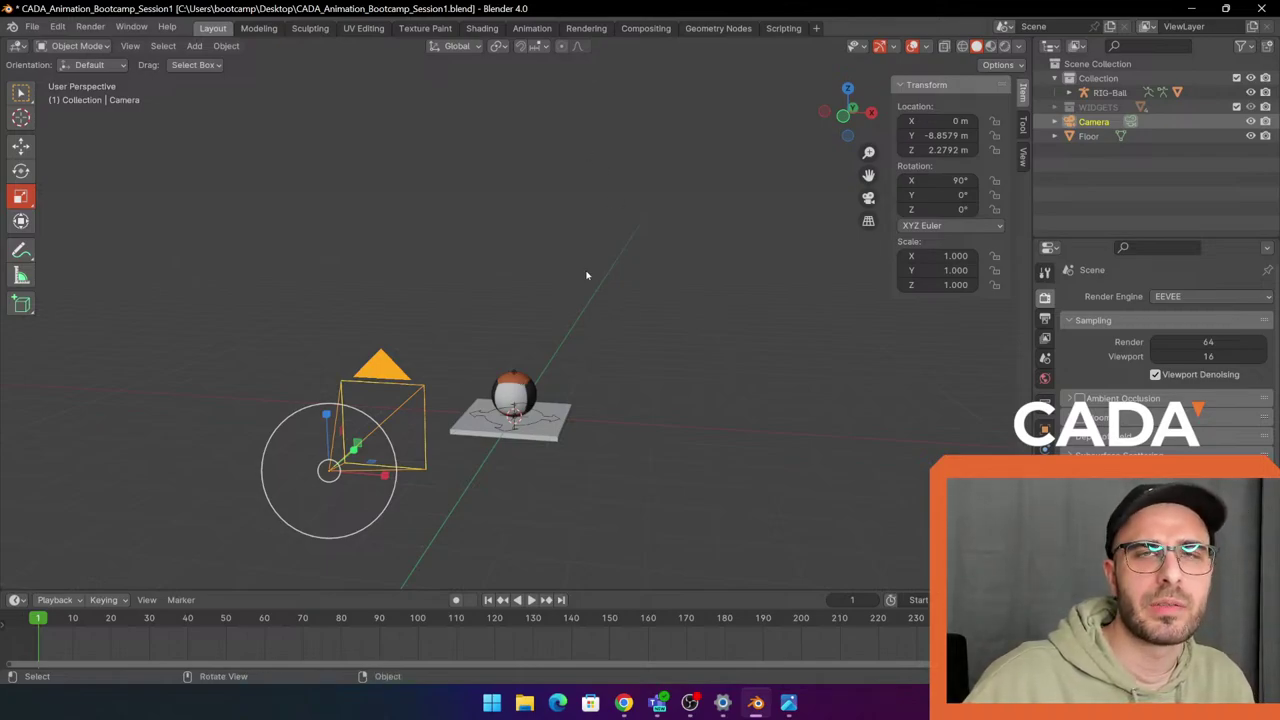
right_click(707, 532)
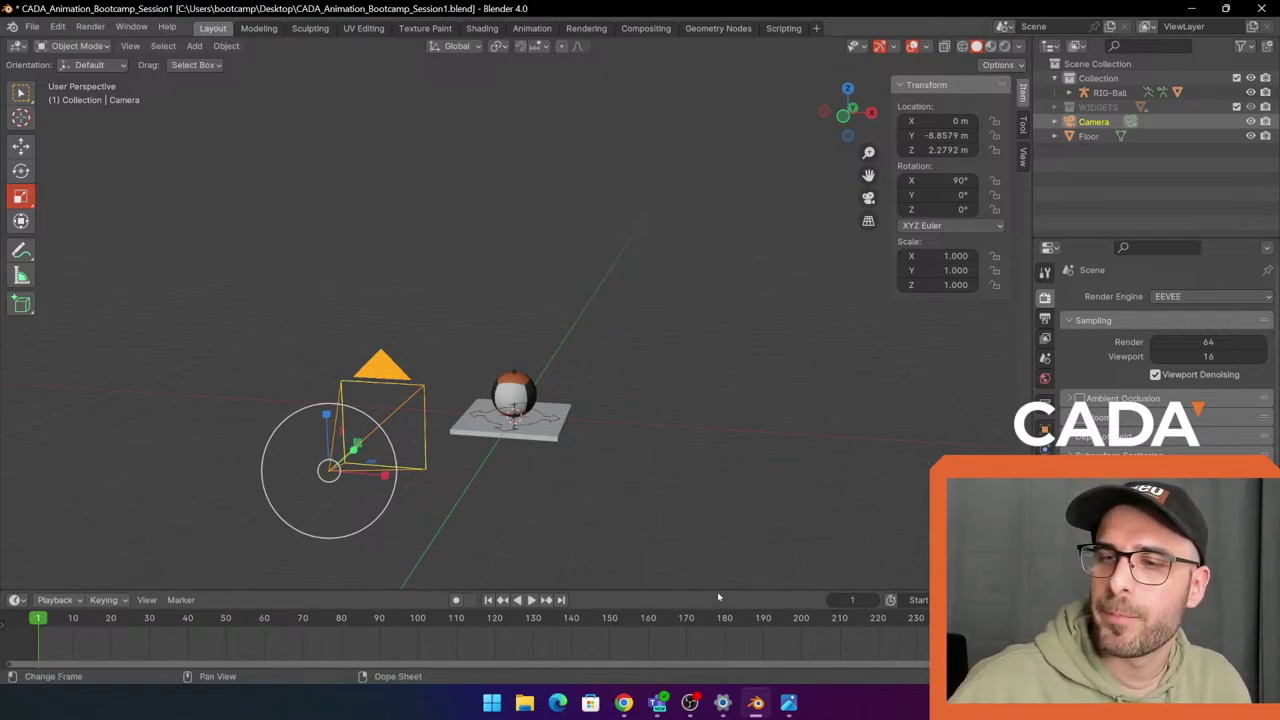
drag(720, 591, 640, 521)
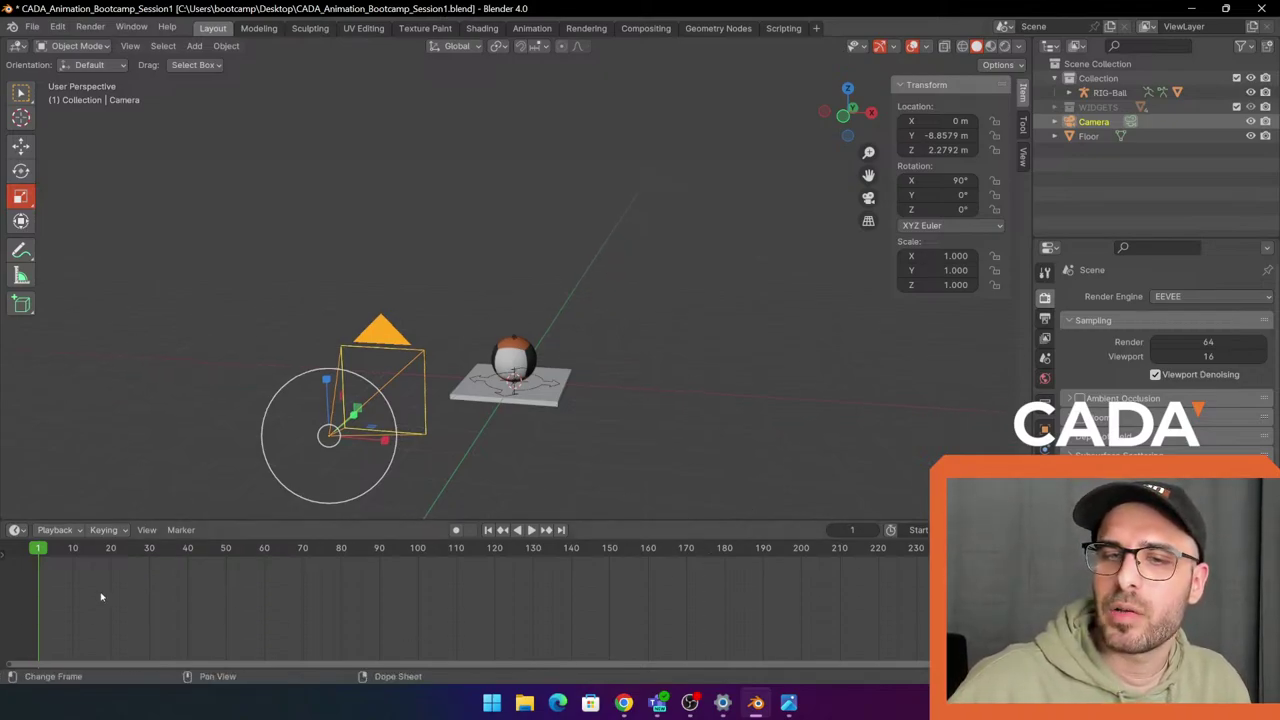
mouse_move(40, 549)
mouse_down()
mouse_move(191, 549)
mouse_move(34, 549)
mouse_up()
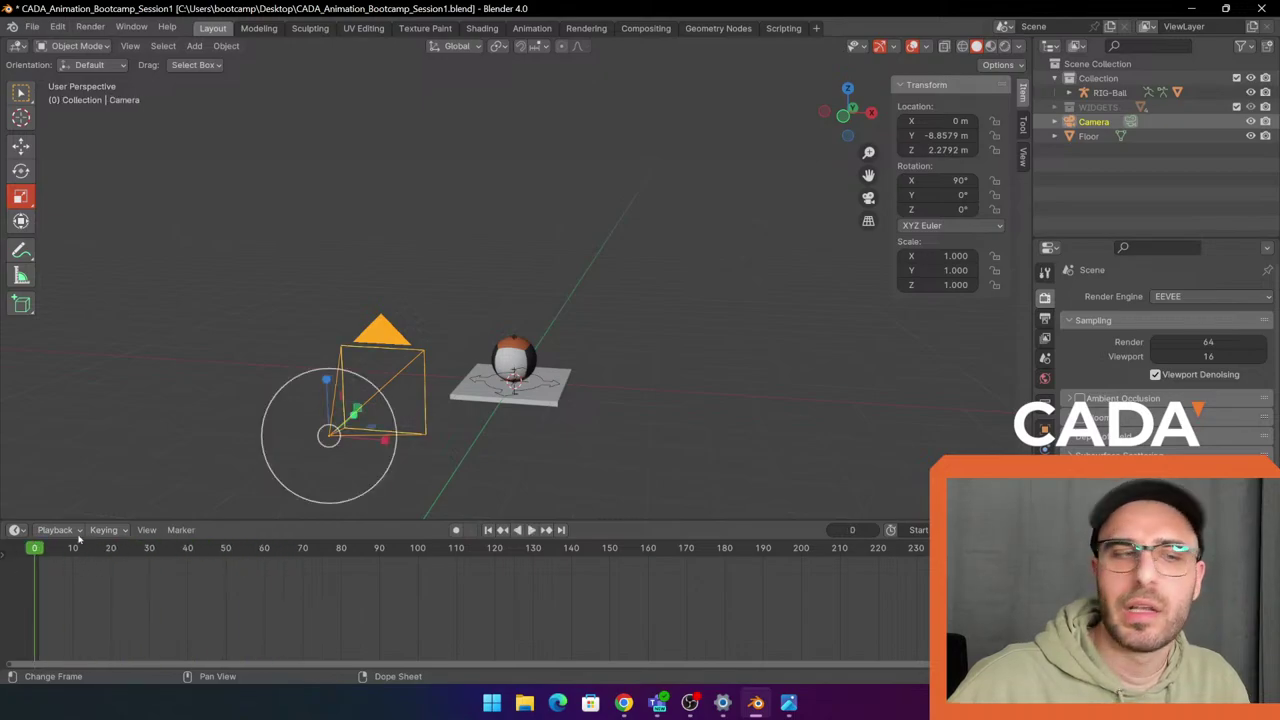
Alternate the selection between the camera and the ball rig to compare them, and finish with nothing selected.
click(615, 298)
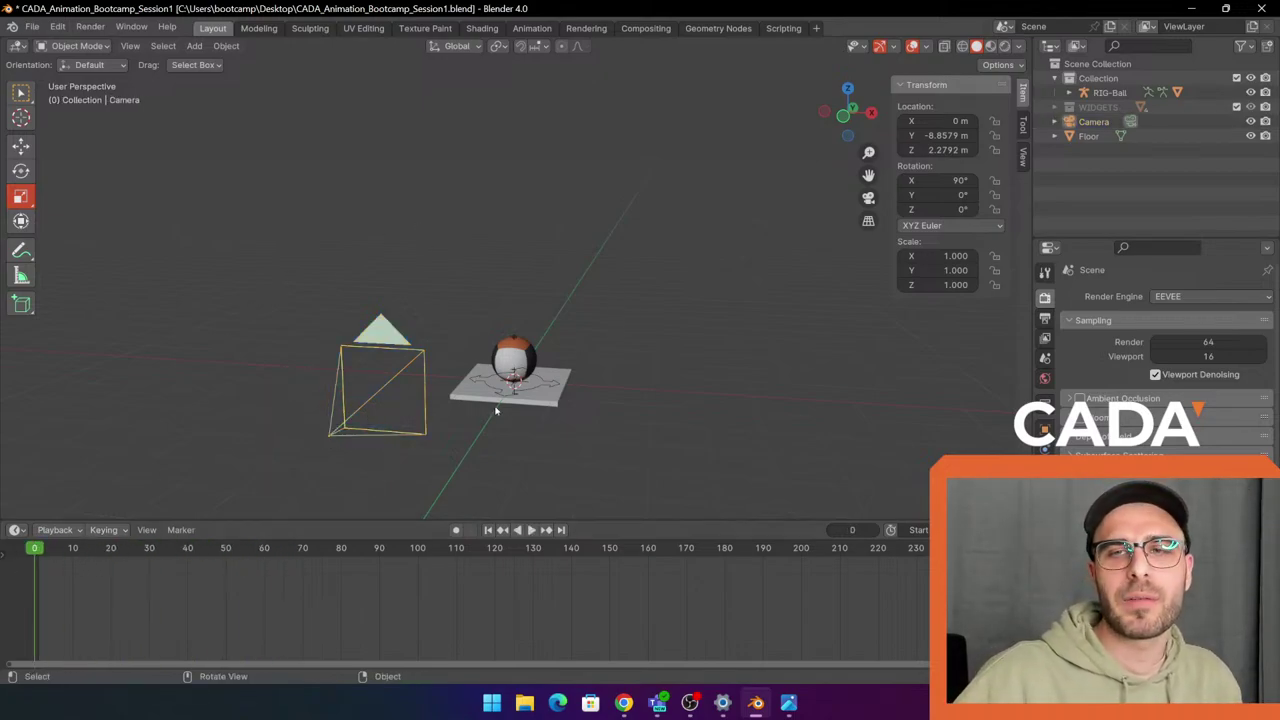
click(526, 385)
click(548, 202)
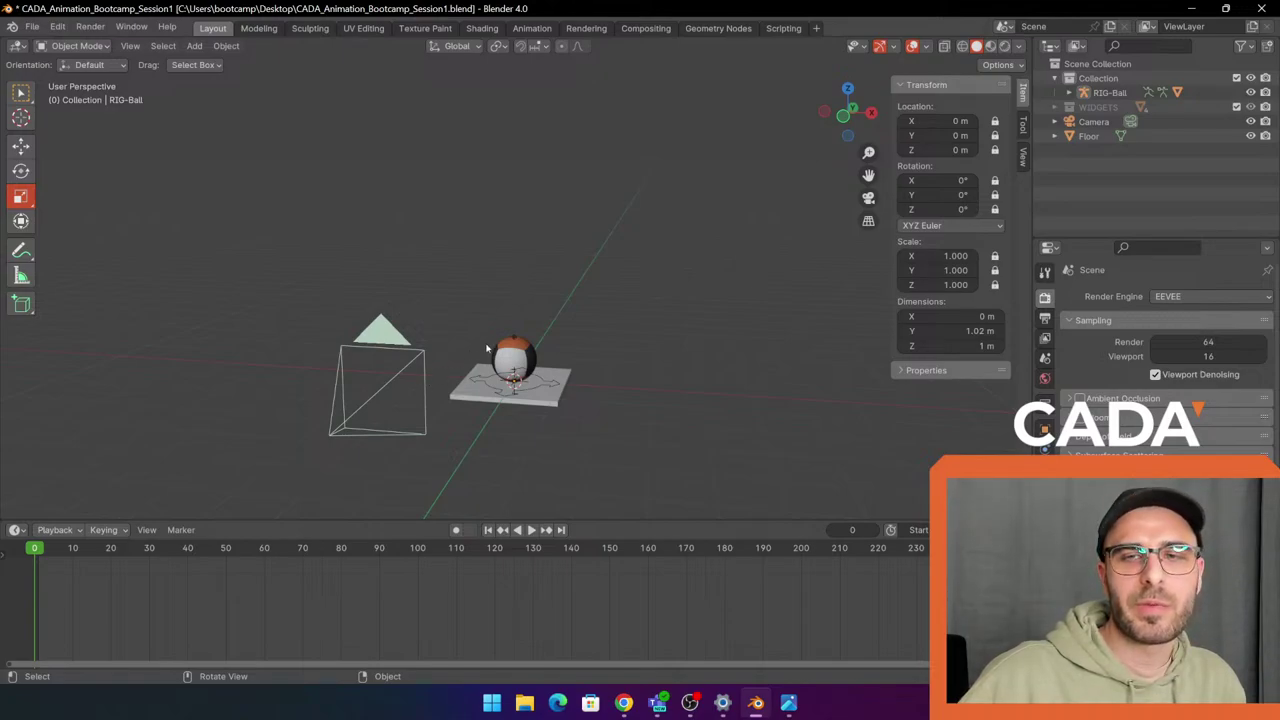
click(414, 372)
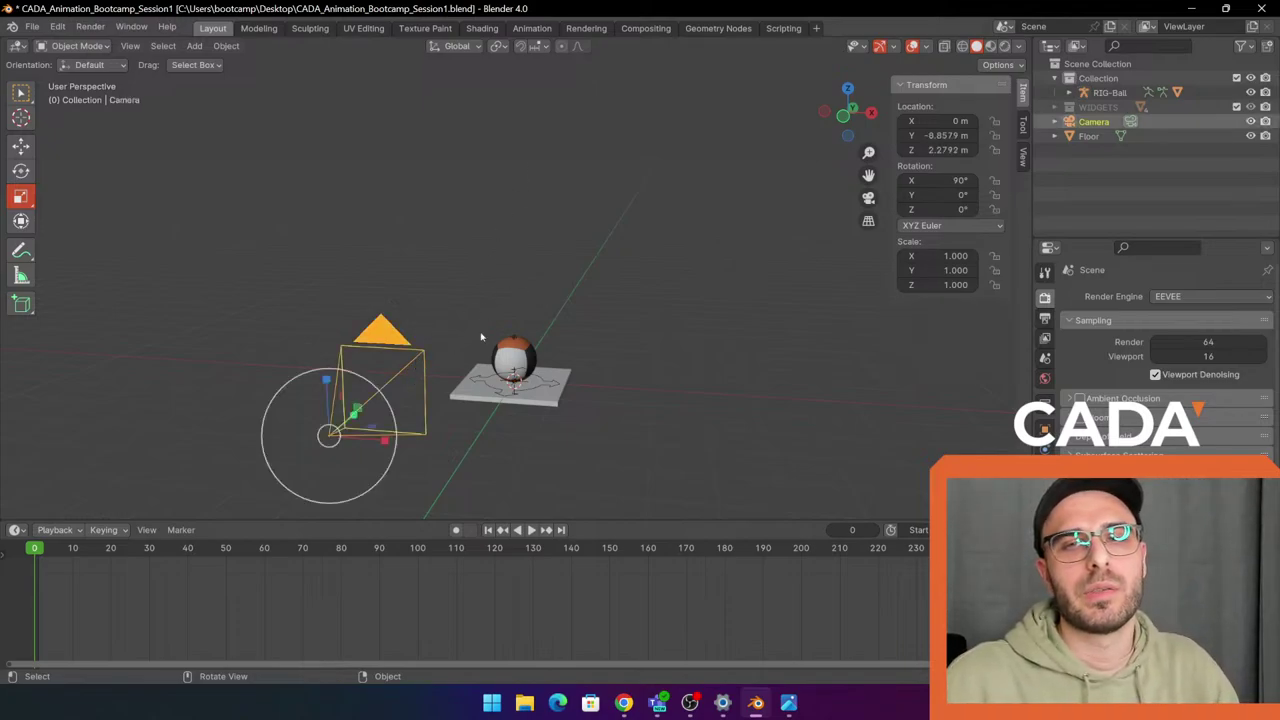
click(556, 391)
click(577, 391)
click(545, 397)
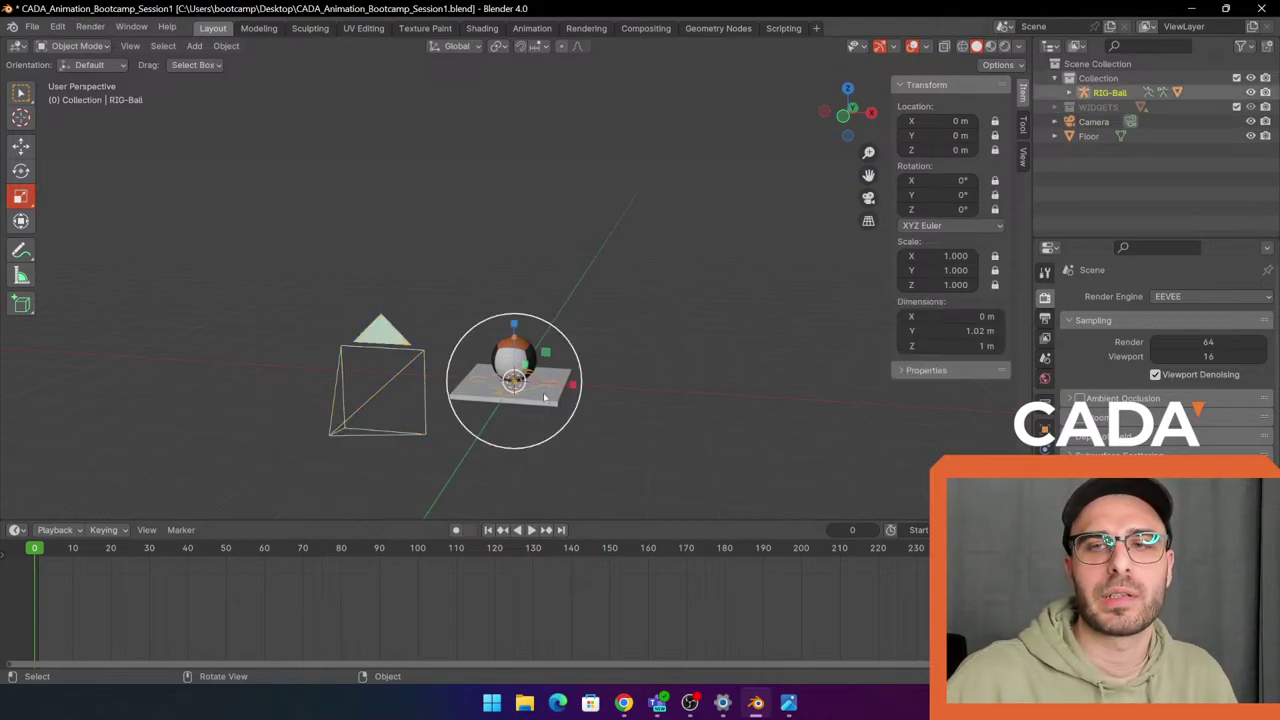
click(632, 205)
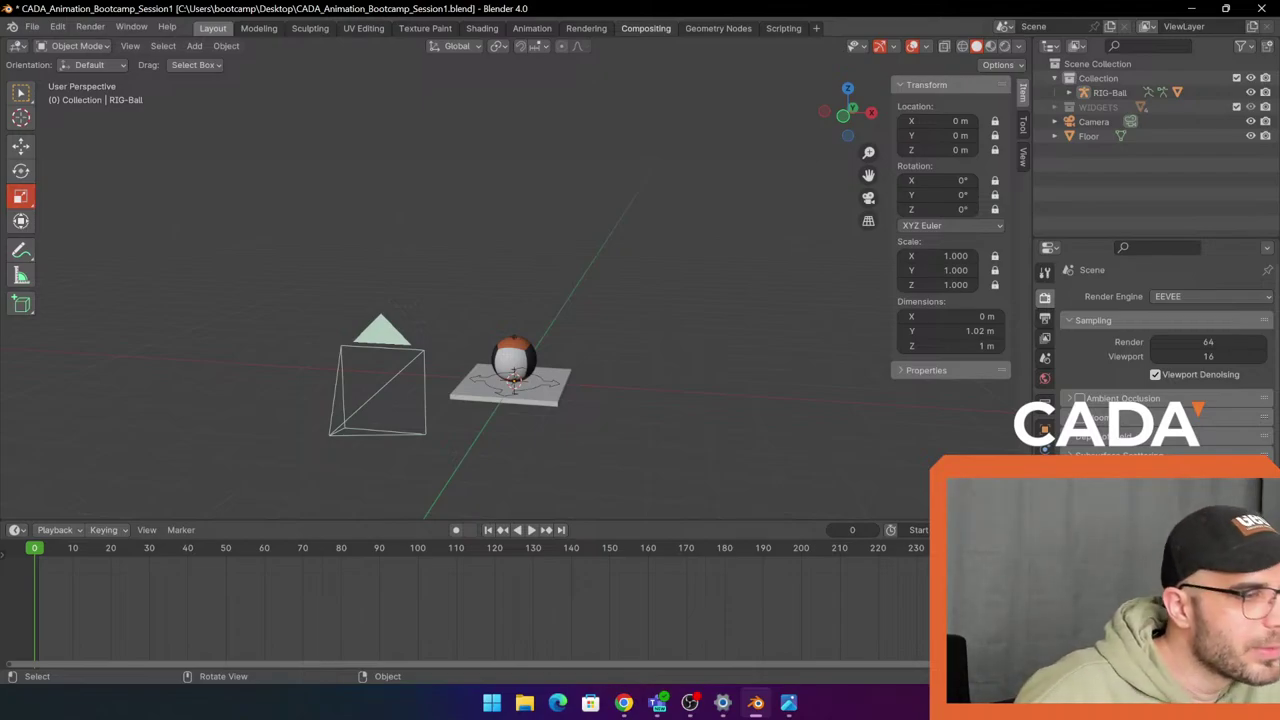
Switch to the Photos viewer to watch the bouncing-ball reference GIF, return to Blender and close the viewer window.
click(1192, 7)
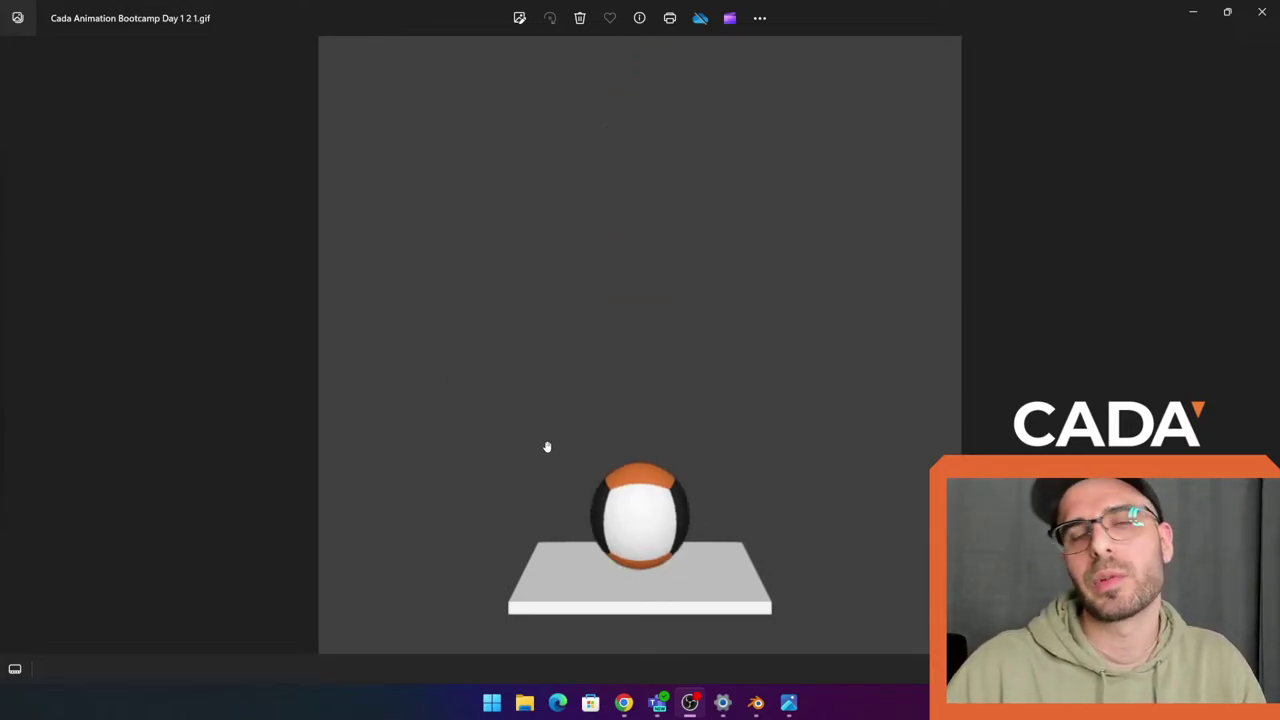
drag(897, 10, 784, 75)
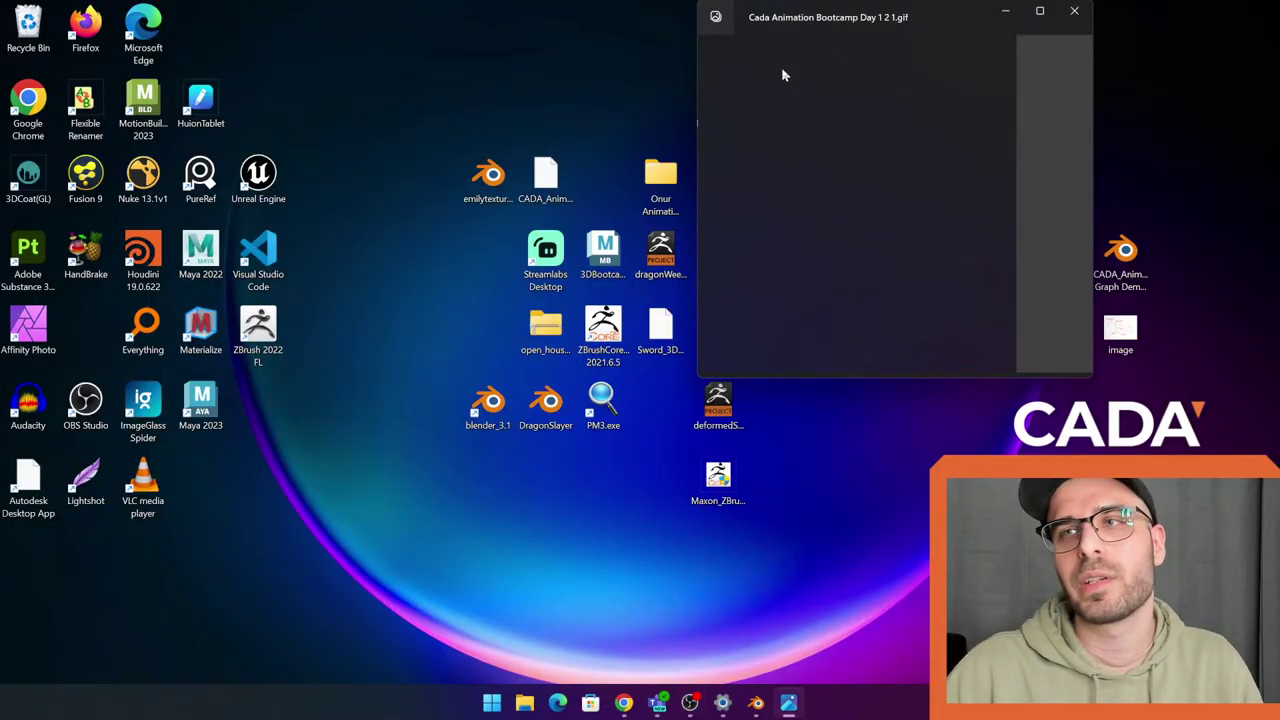
drag(977, 12, 915, 1)
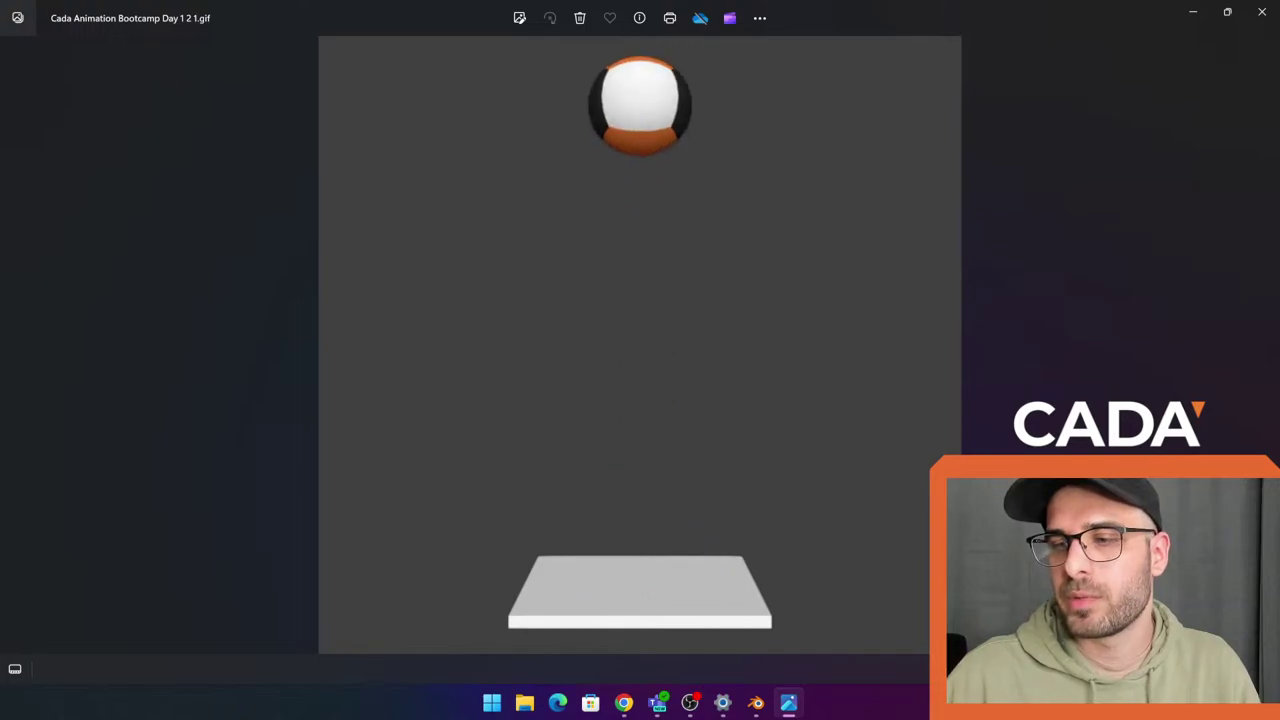
click(754, 710)
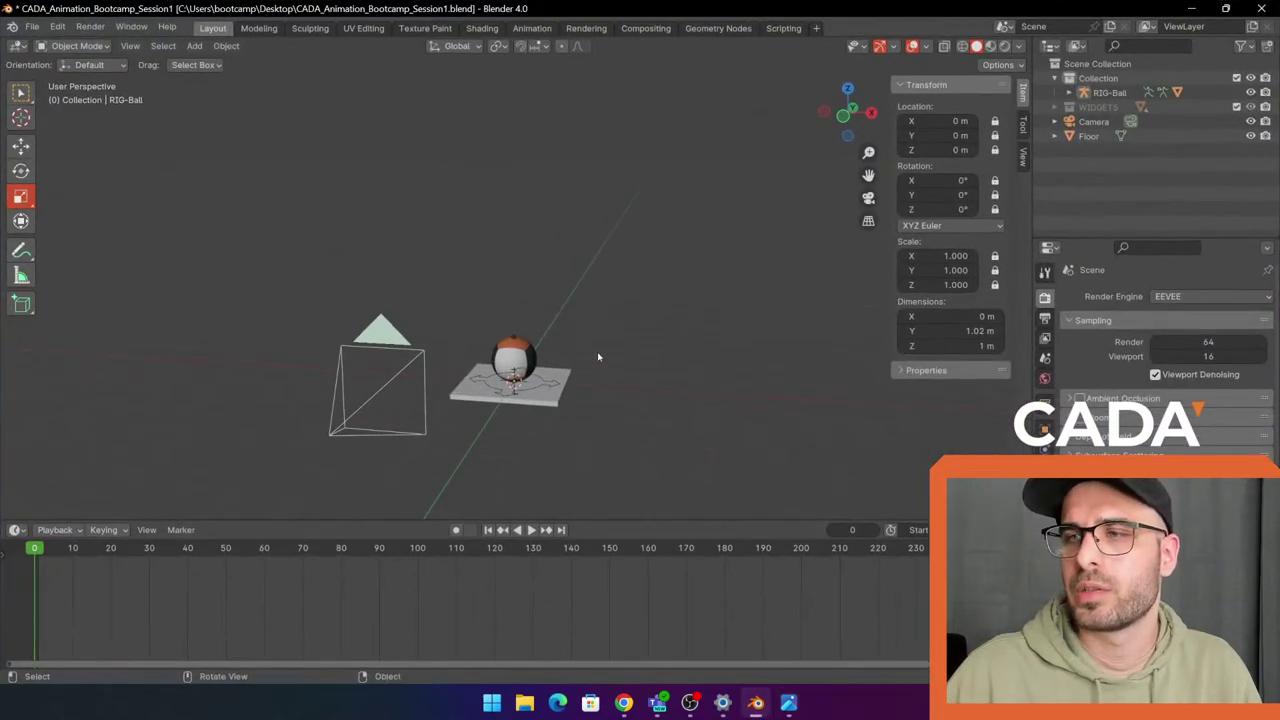
middle_drag(598, 357, 714, 316)
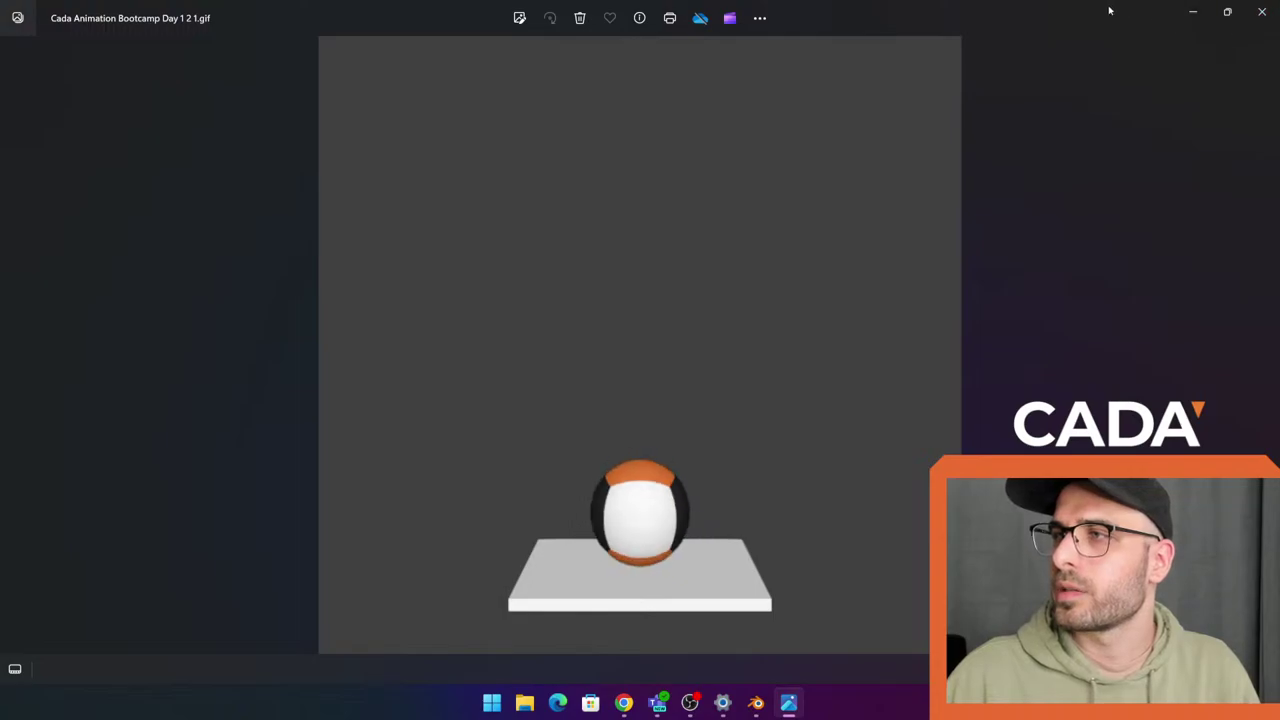
drag(1062, 7, 656, 97)
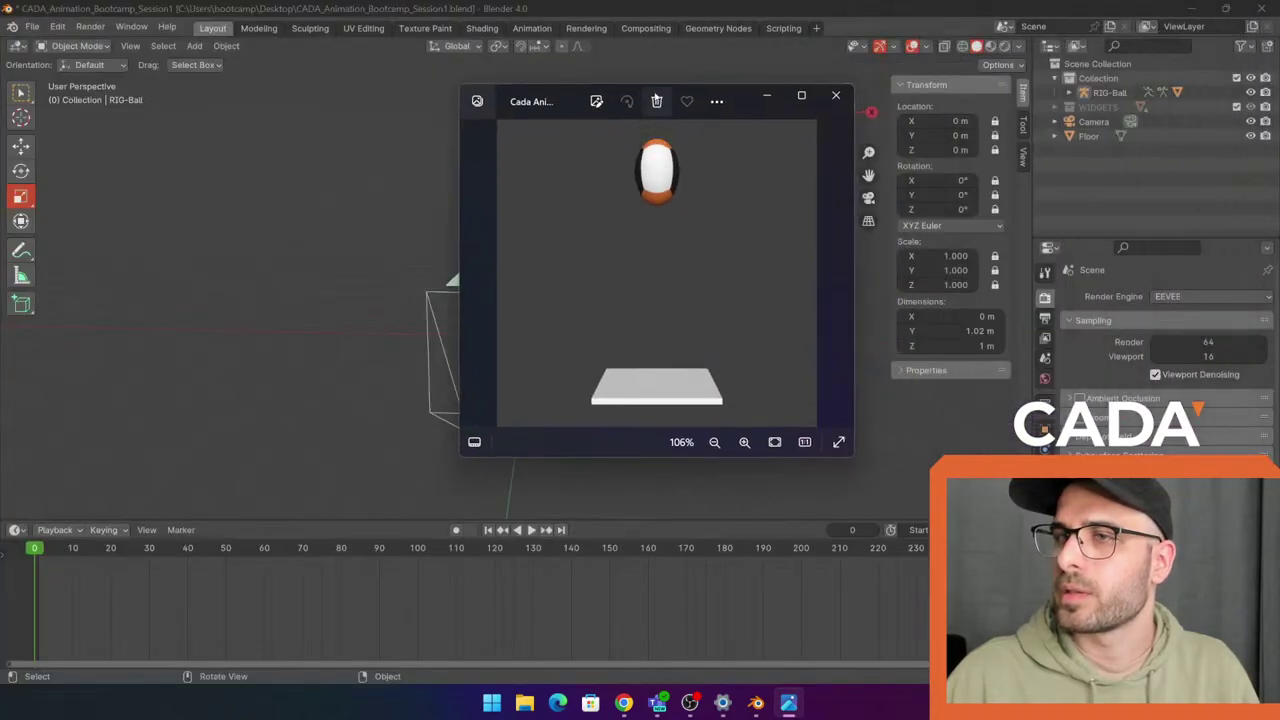
click(836, 95)
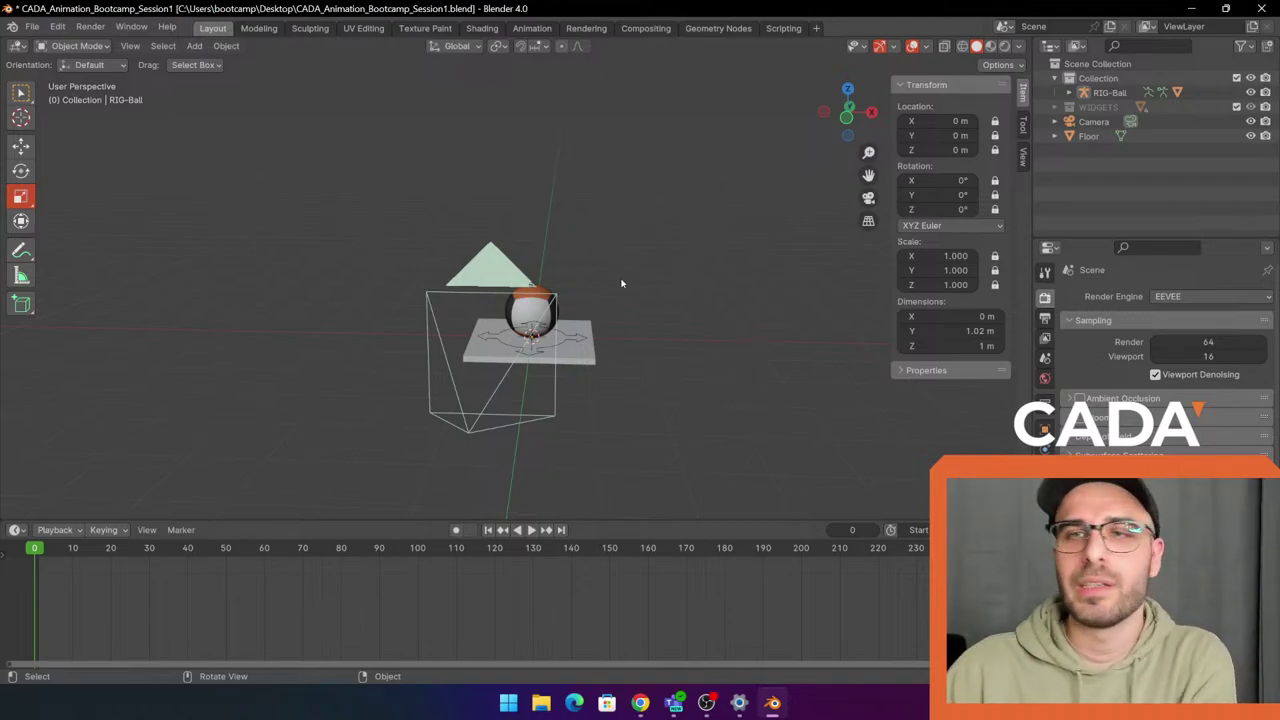
Examine the ball, its rig controls, the floor slab and the camera from several angles and distances.
mouse_move(688, 268)
middle_down()
mouse_move(660, 297)
mouse_move(703, 262)
middle_up()
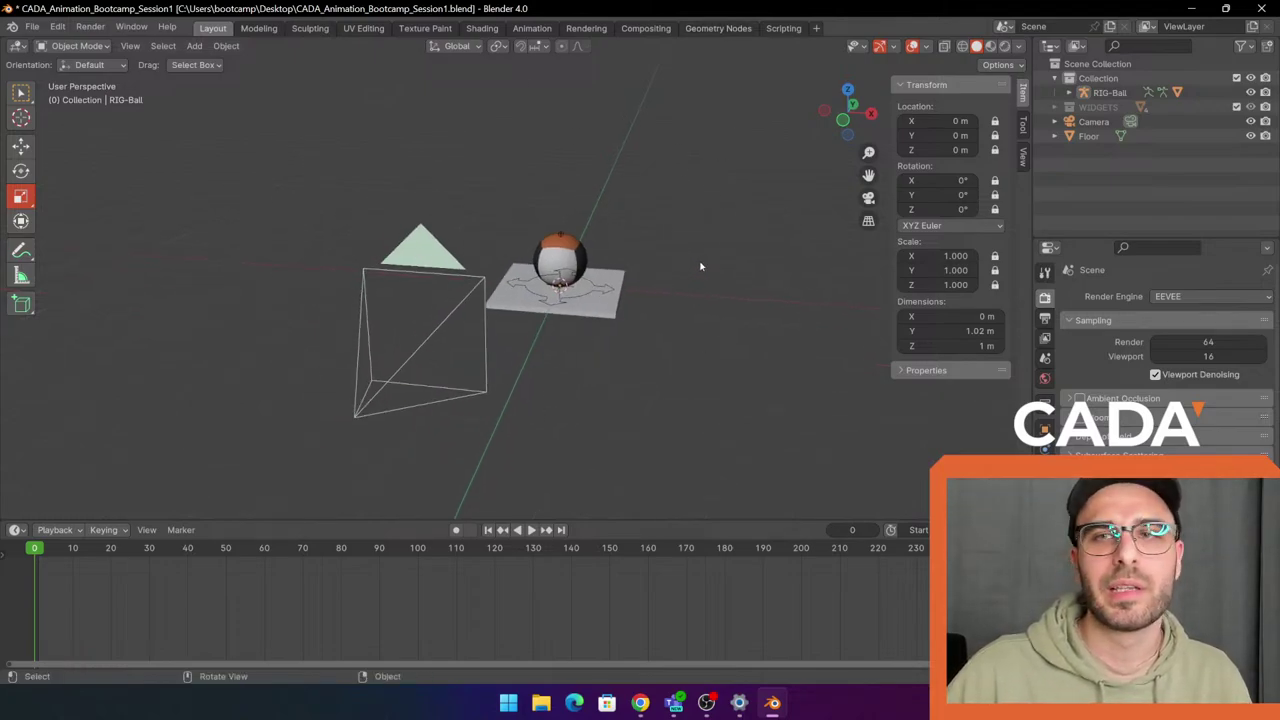
middle_drag(590, 292, 643, 290)
middle_drag(560, 297, 487, 235)
middle_drag(719, 229, 641, 234)
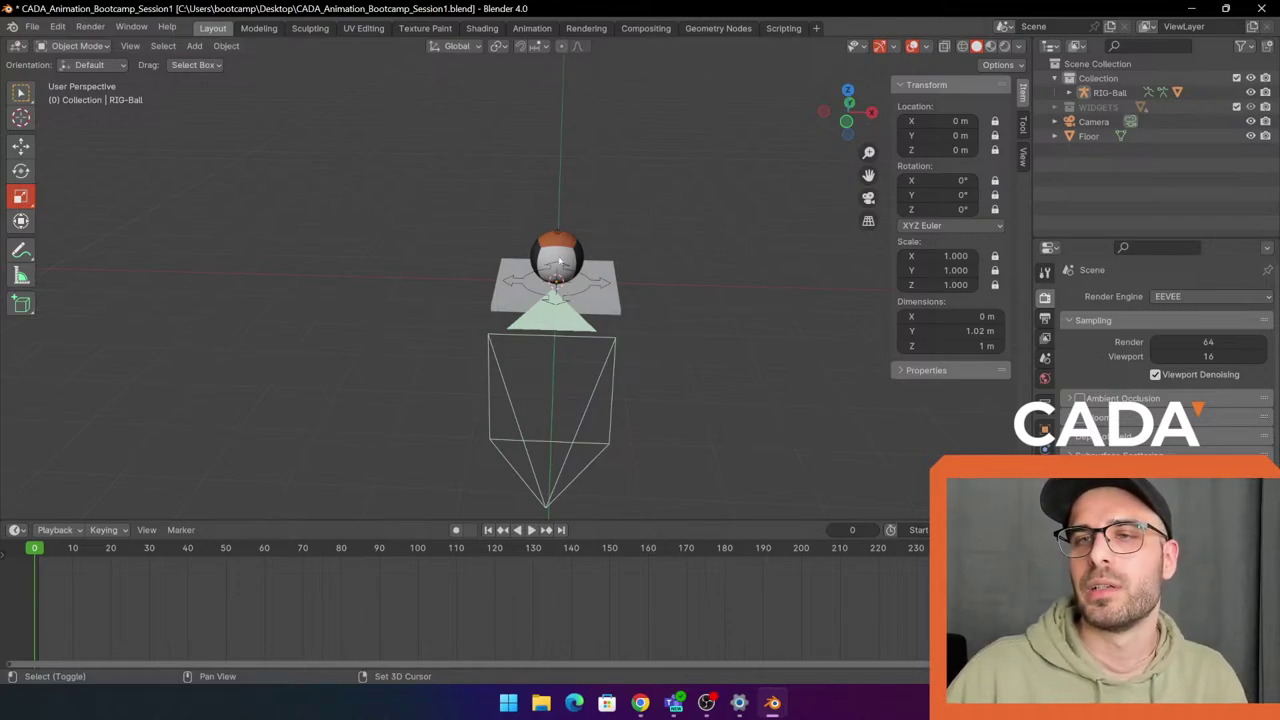
middle_drag(690, 261, 586, 229)
scroll(584, 227, down, 4)
scroll(549, 251, up, 8)
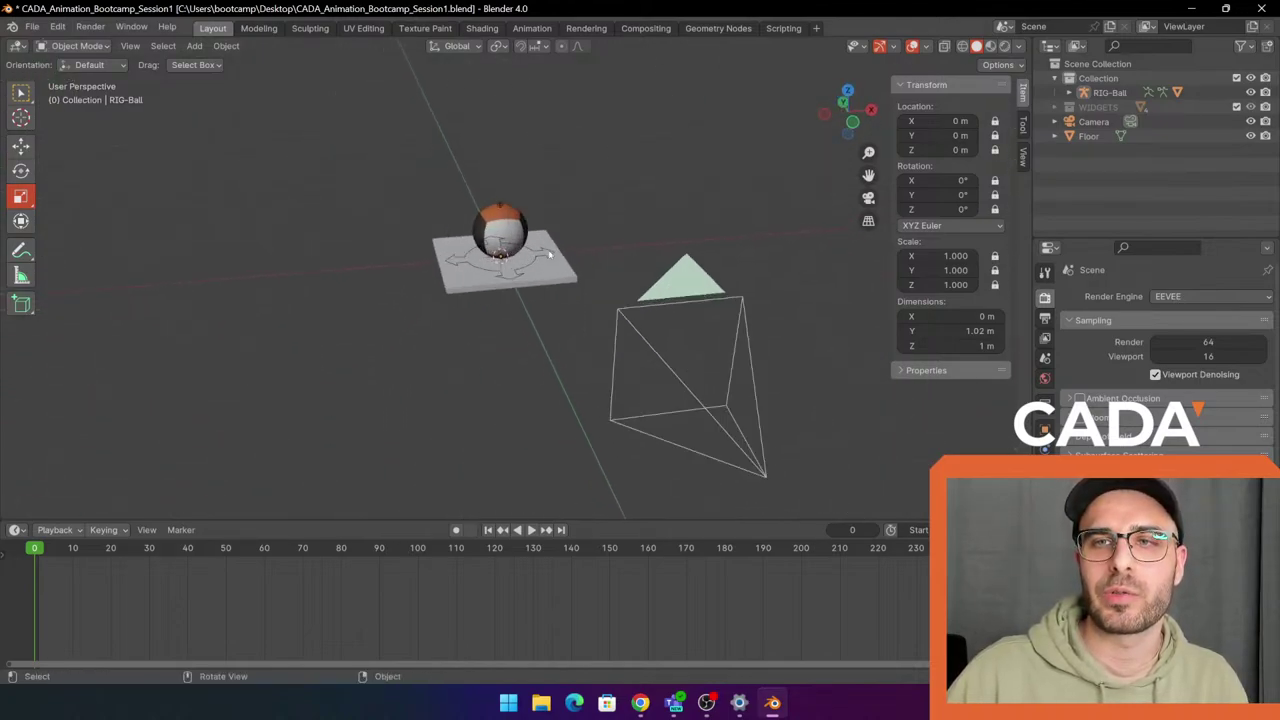
scroll(506, 224, down, 7)
scroll(511, 251, up, 7)
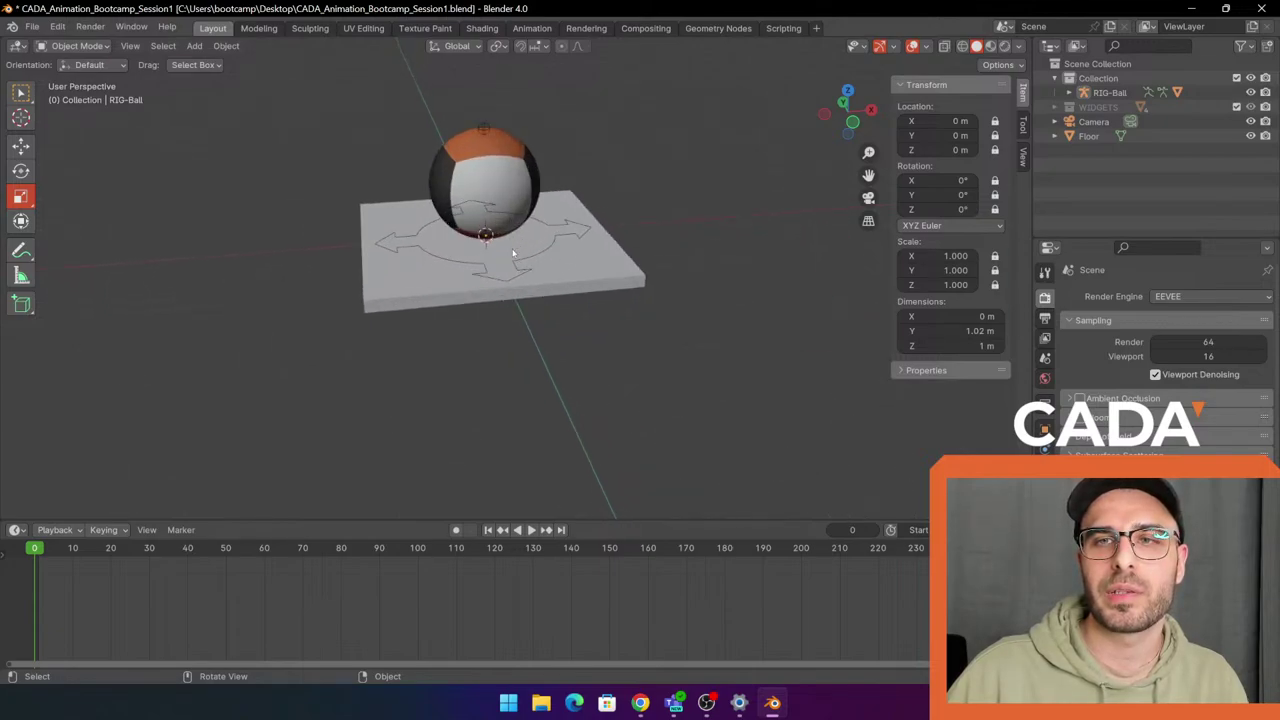
shift+middle_drag(633, 272, 630, 416)
scroll(600, 345, down, 2)
shift+middle_drag(547, 332, 540, 250)
scroll(540, 250, up, 7)
scroll(626, 269, down, 3)
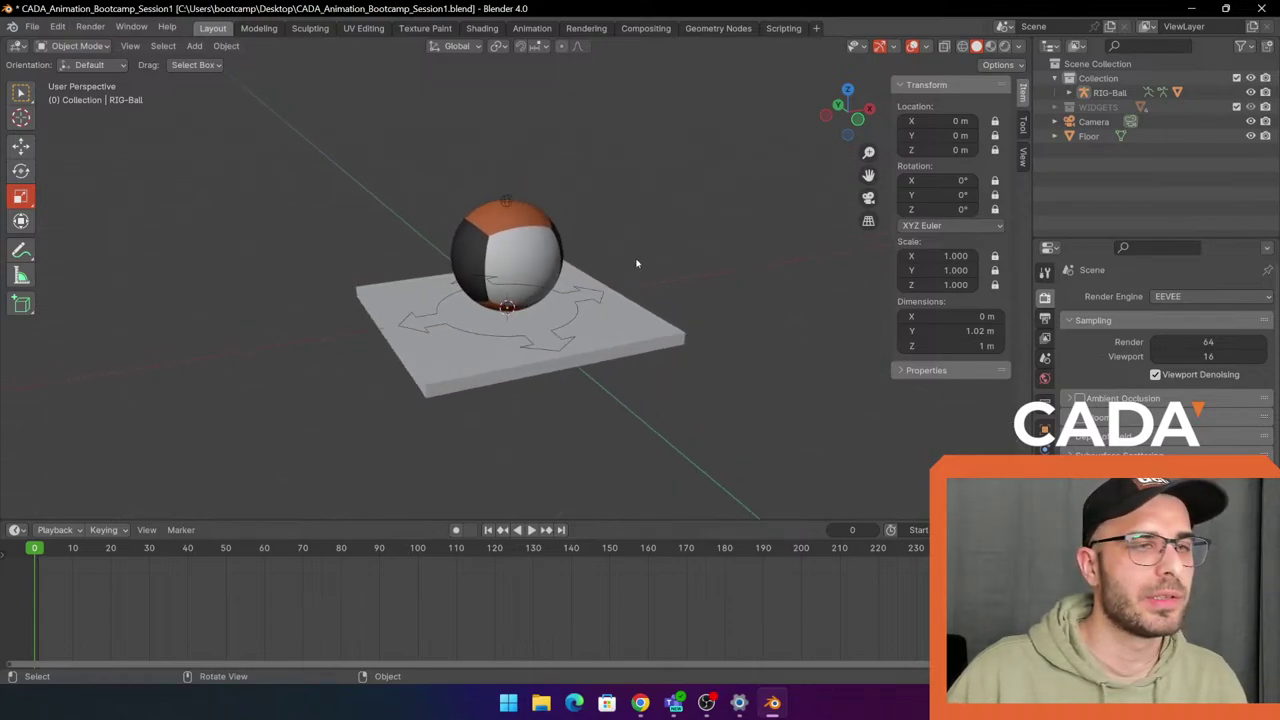
middle_drag(644, 243, 497, 281)
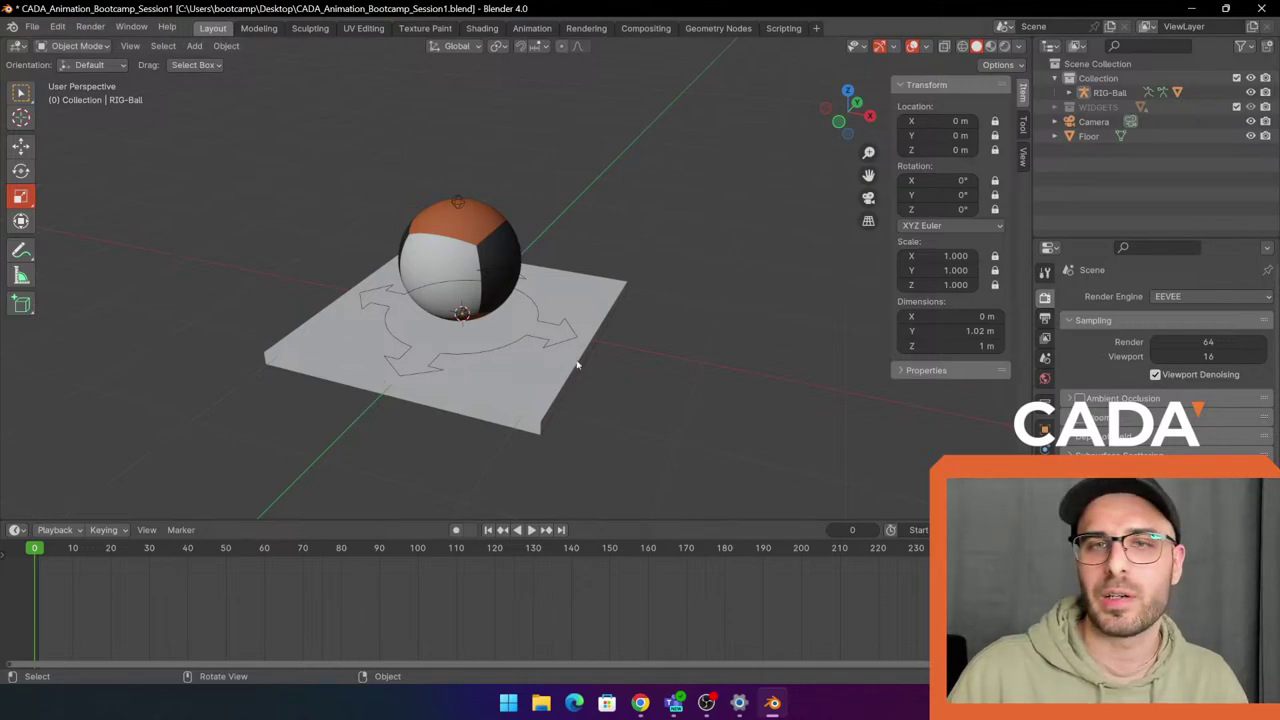
Select the ball rig by the four-arrow control outline around the ball's base and inspect its controls from different angles.
middle_drag(585, 333, 560, 332)
click(562, 335)
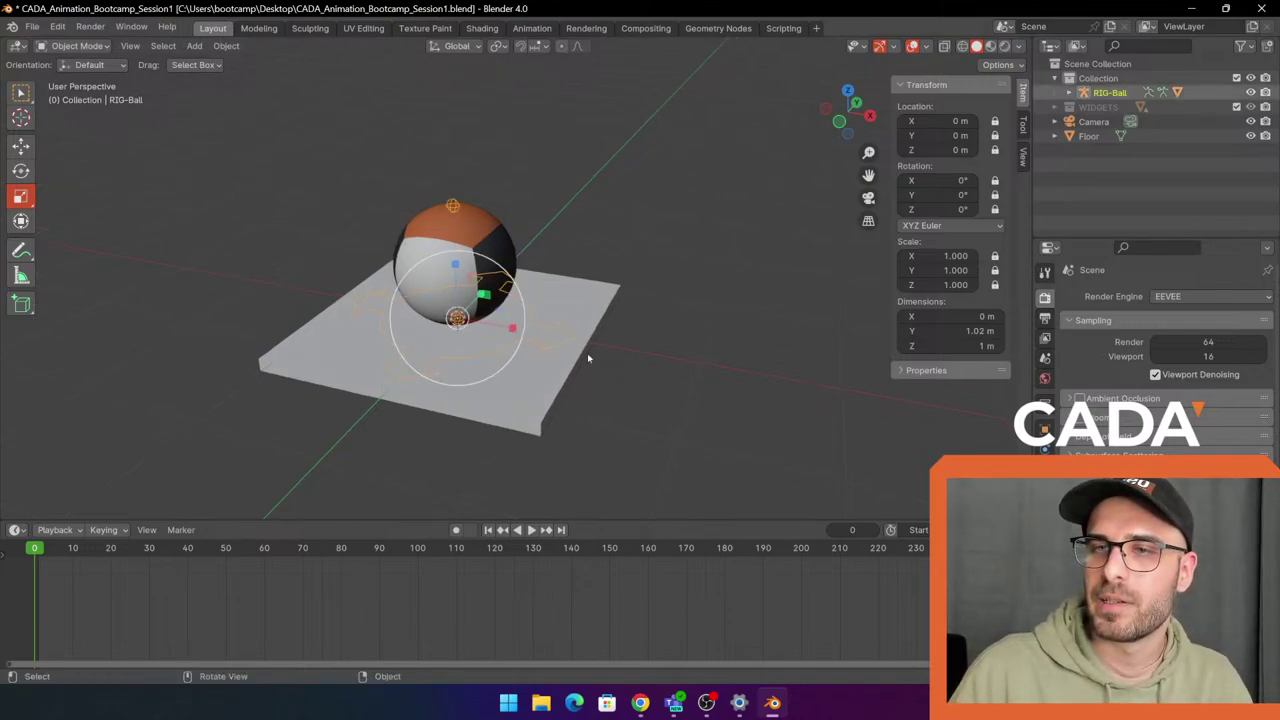
mouse_move(697, 370)
middle_down()
mouse_move(657, 392)
mouse_move(677, 374)
middle_up()
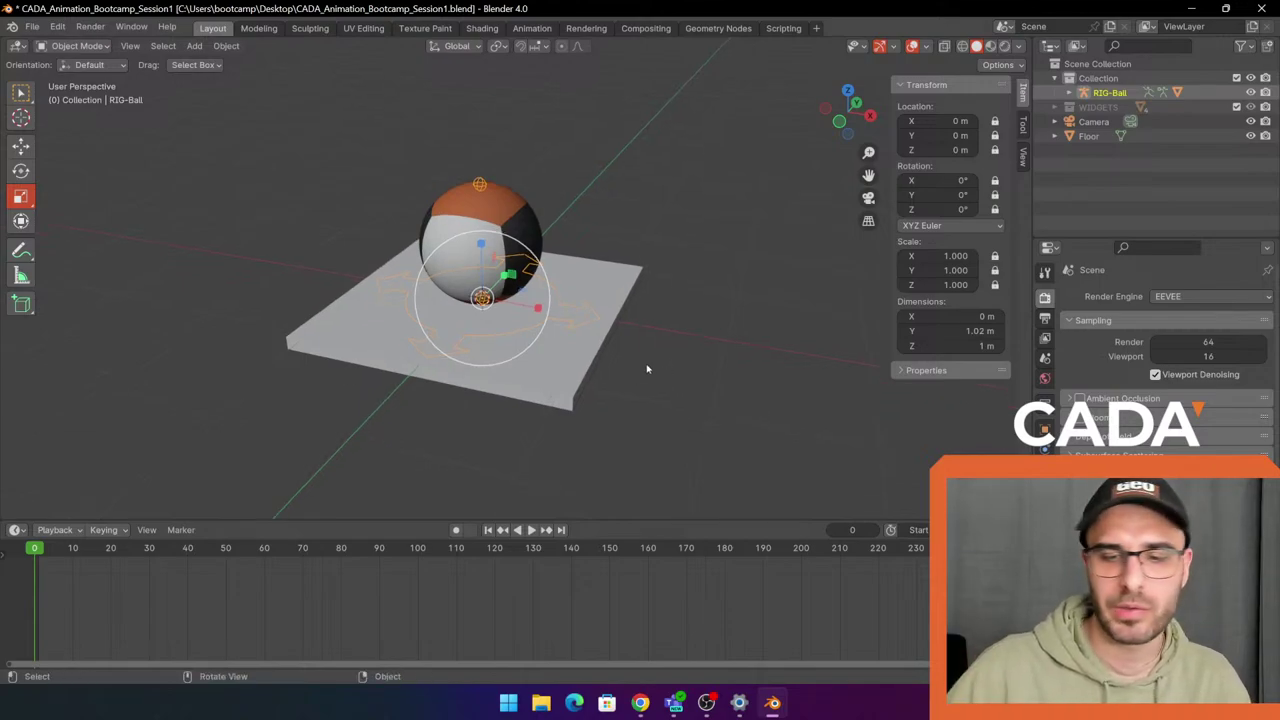
click(754, 357)
middle_drag(754, 357, 631, 301)
click(588, 346)
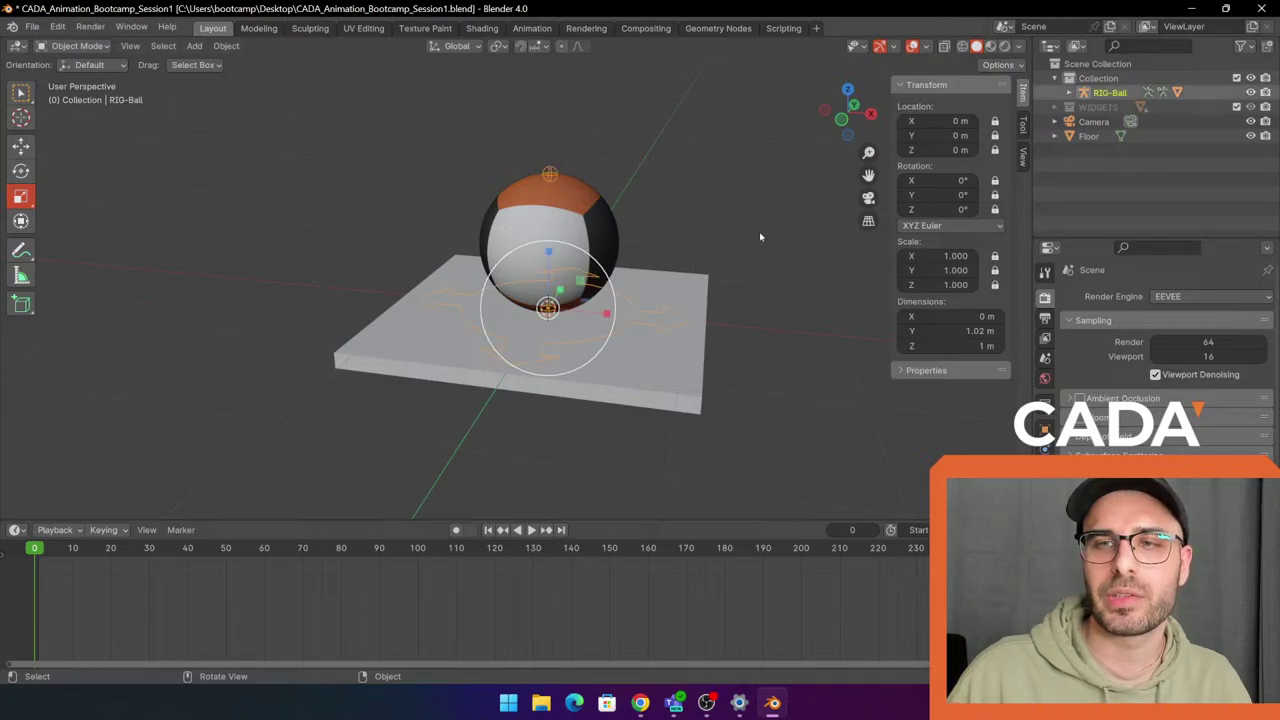
click(654, 397)
click(637, 330)
shift+middle_drag(815, 252, 740, 325)
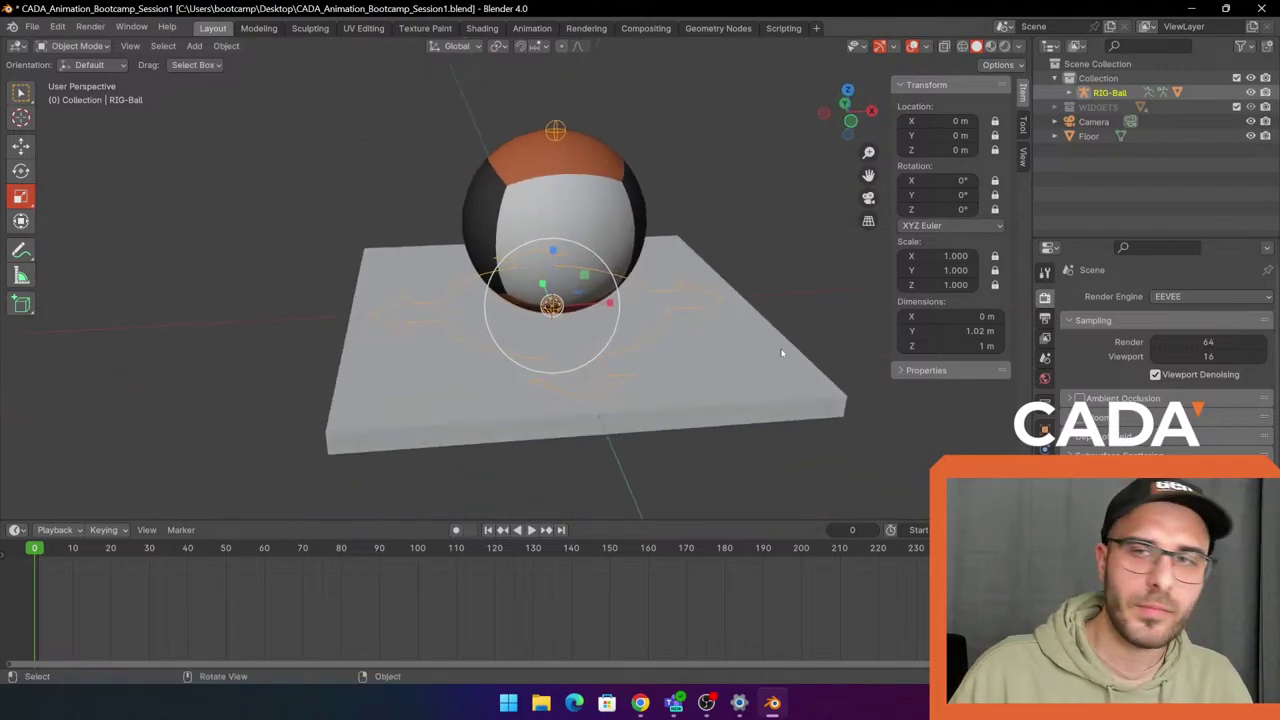
click(759, 214)
click(705, 275)
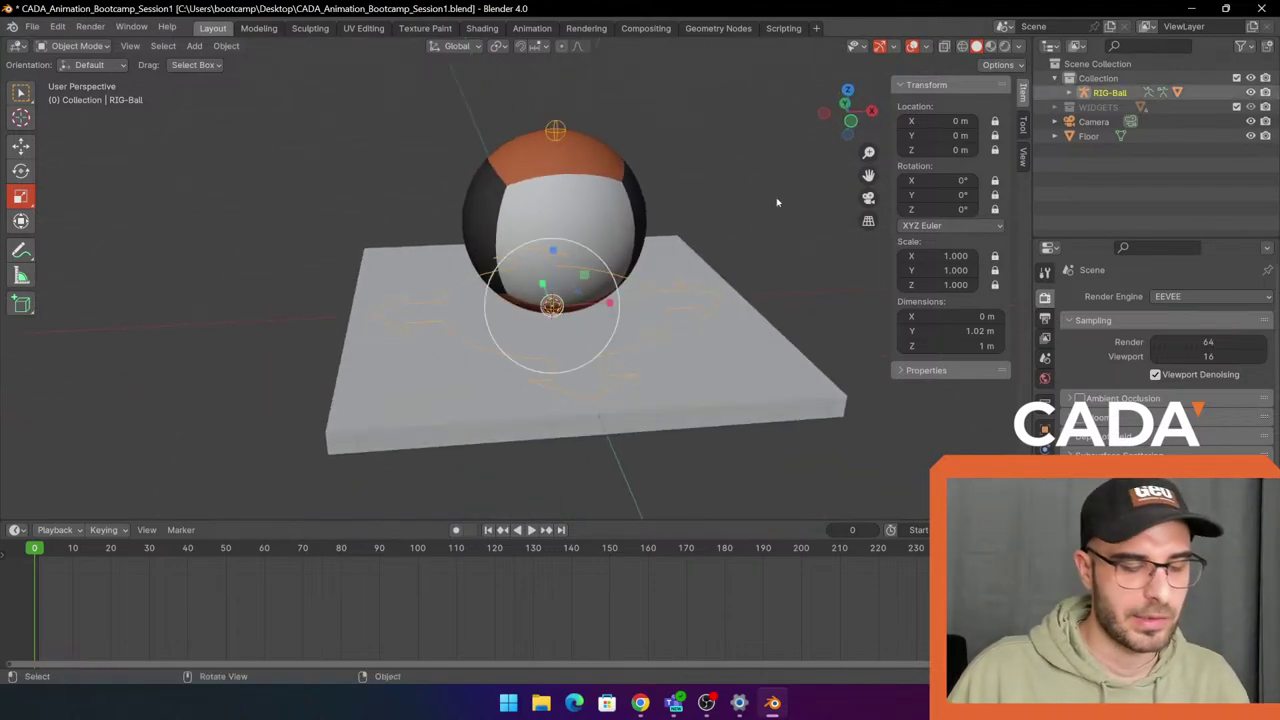
Bring up the keyframe insertion options for the selected ball rig and close them.
key(i)
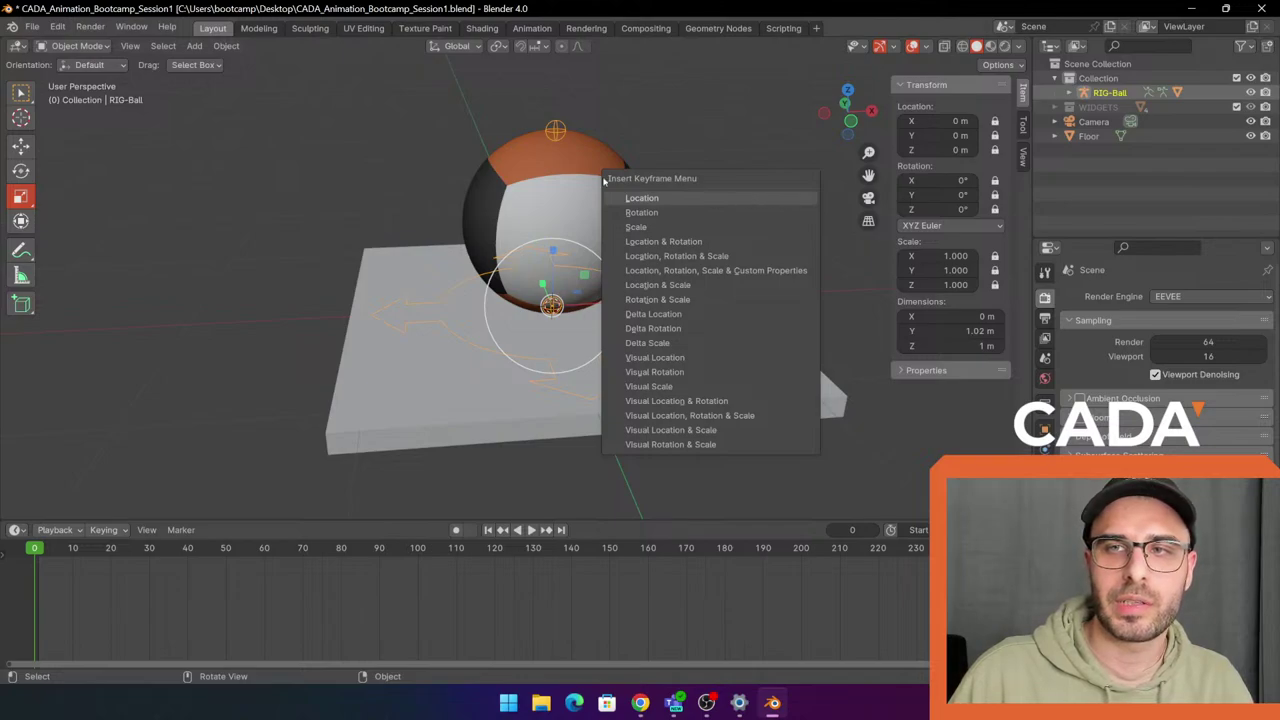
click(700, 203)
shift+middle_drag(770, 224, 760, 277)
scroll(750, 277, down, 3)
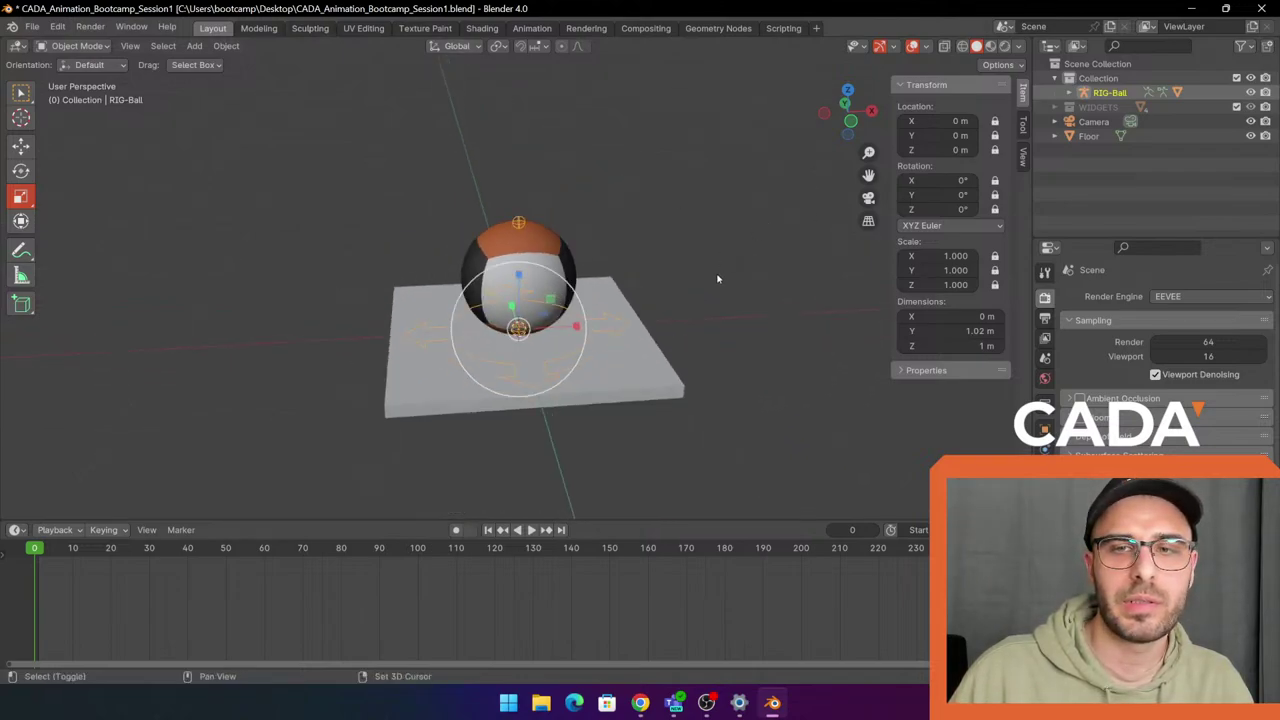
Clear the selection and examine the ball rig's control outlines above the floor slab.
key(space)
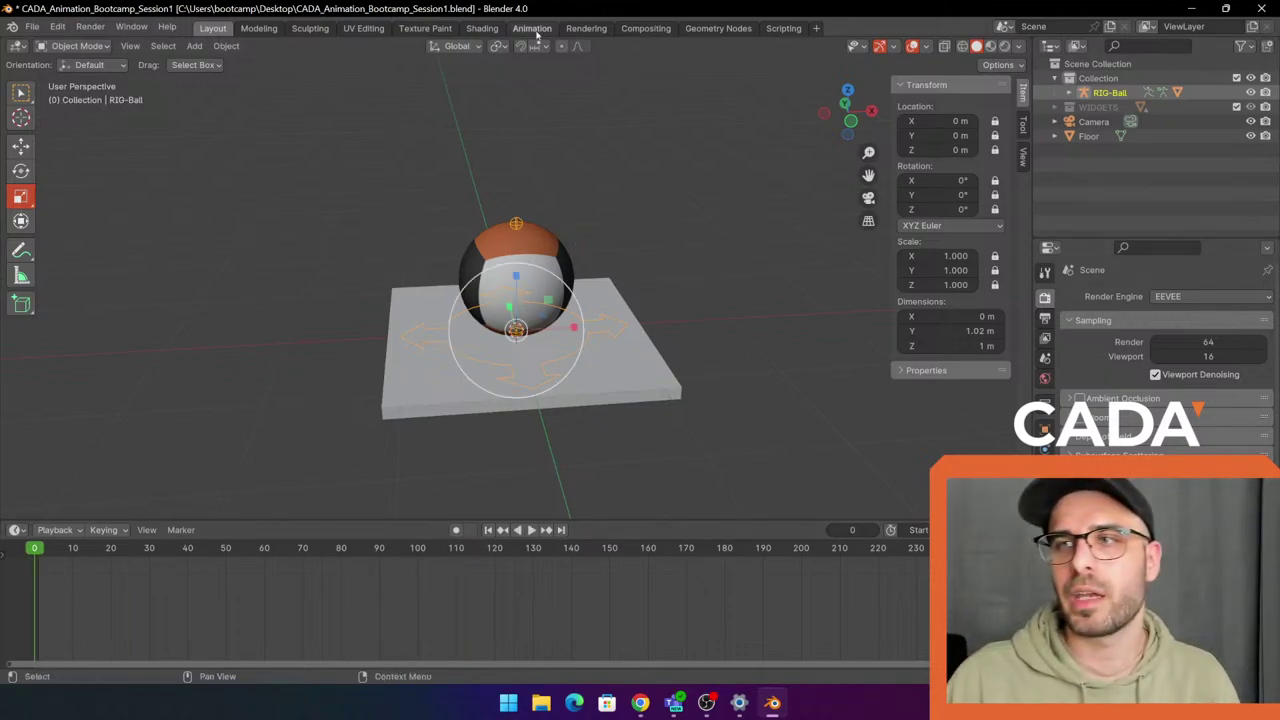
click(689, 240)
middle_drag(689, 240, 644, 219)
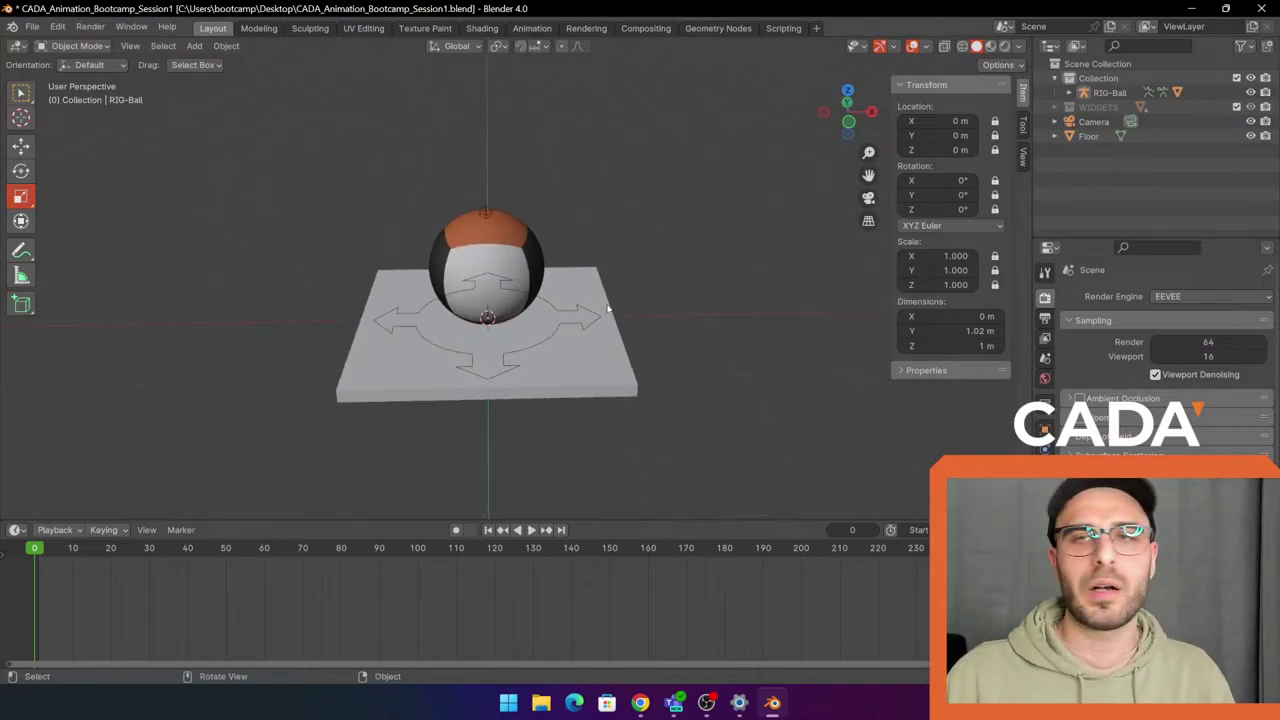
middle_drag(607, 309, 728, 289)
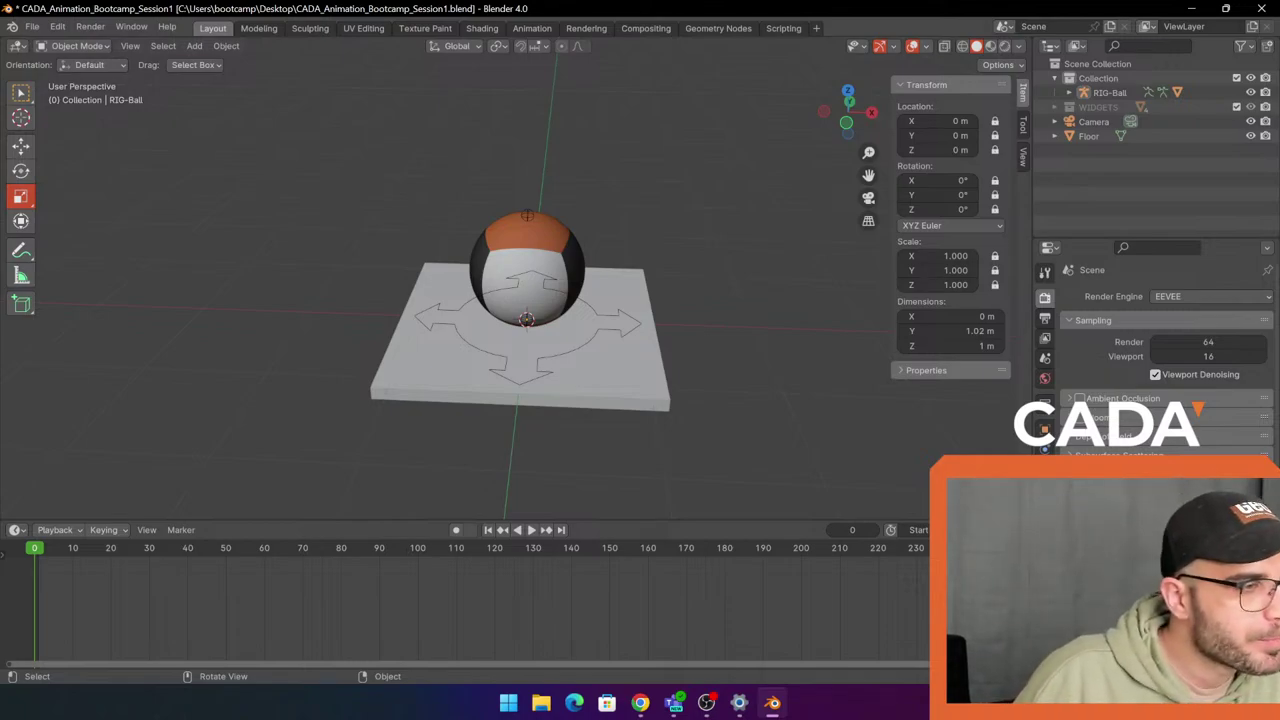
key(alt+Tab)
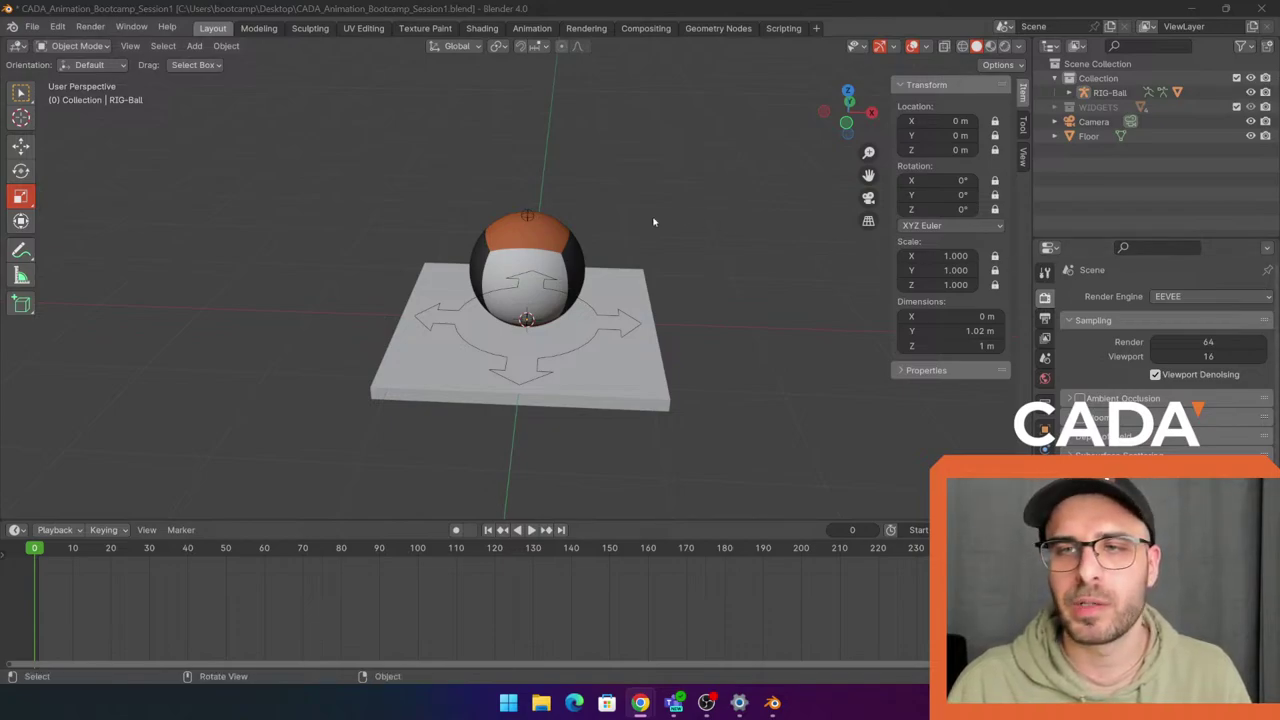
scroll(656, 219, down, 1)
scroll(668, 205, up, 1)
middle_drag(671, 201, 730, 119)
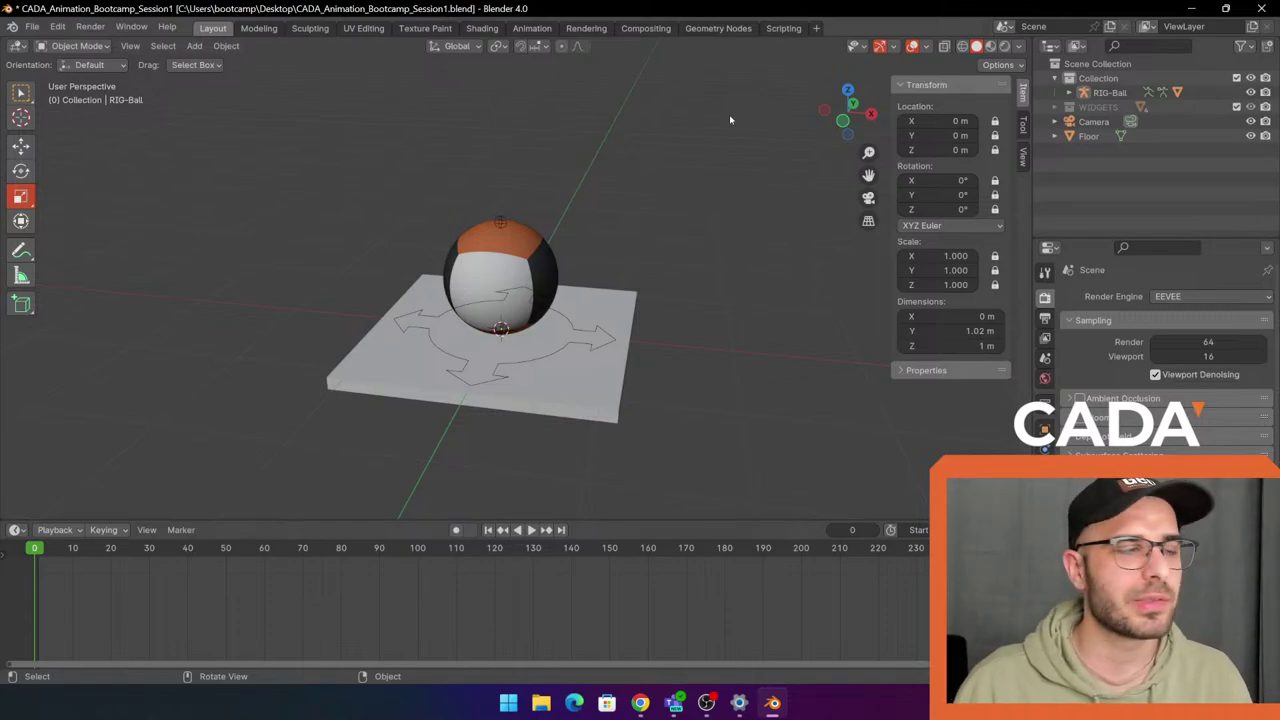
middle_drag(589, 222, 653, 188)
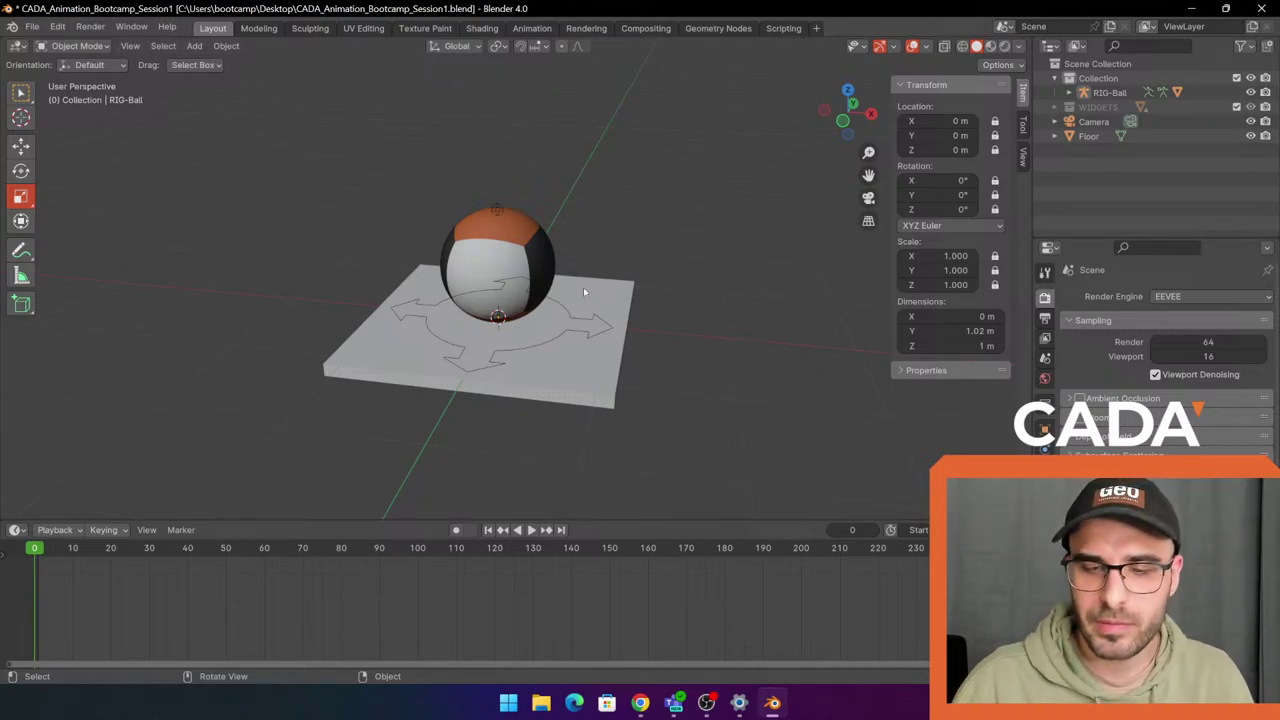
Select the ball rig by its four-arrow base control with the timeline at frame 0.
click(627, 320)
click(722, 318)
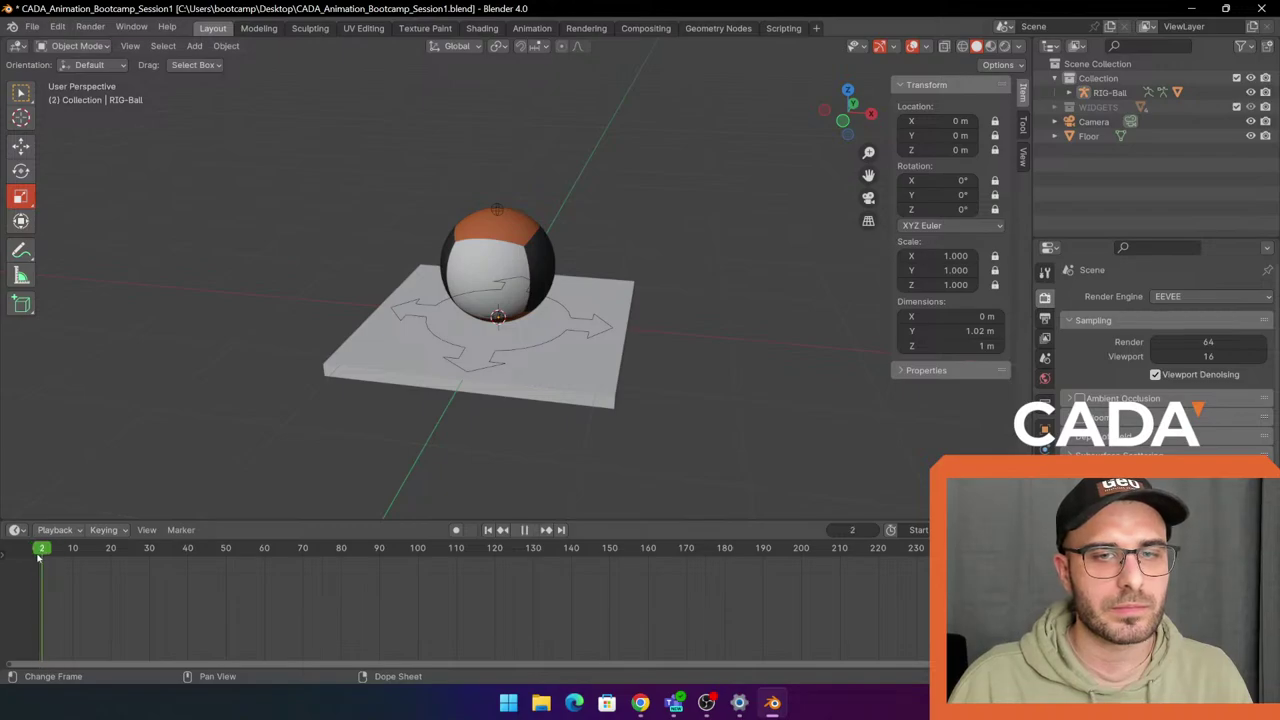
click(605, 325)
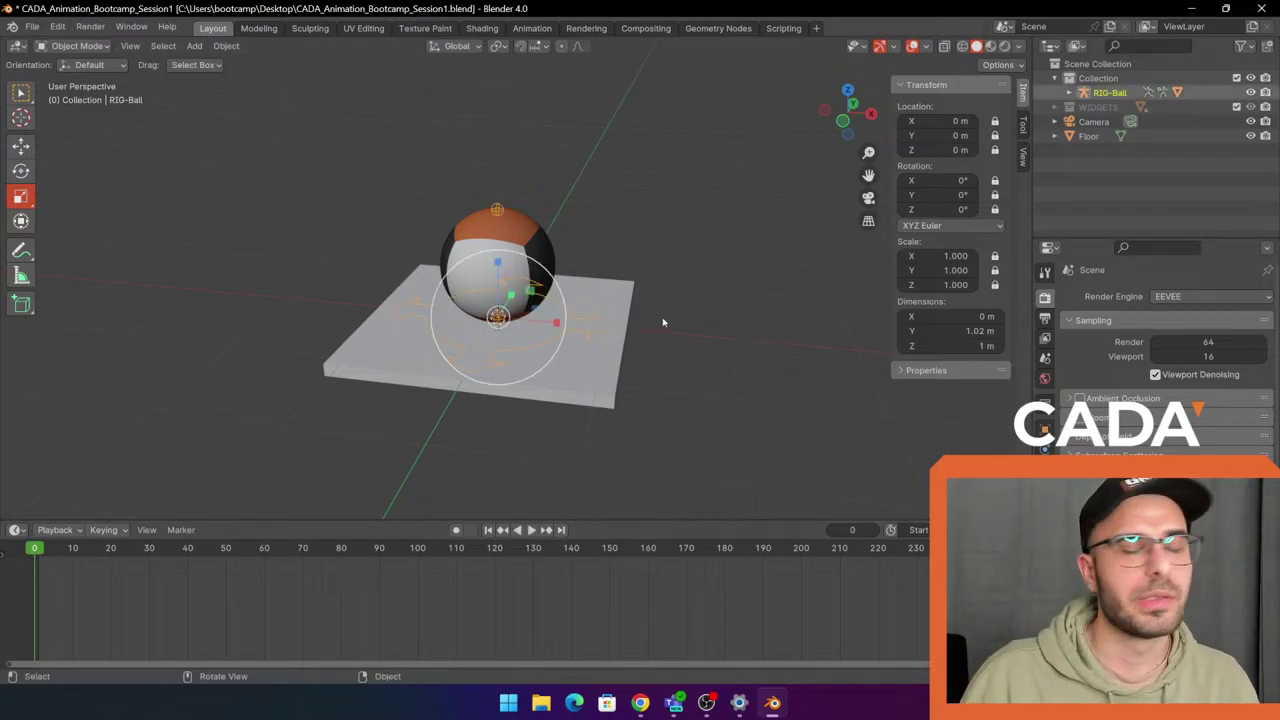
click(685, 314)
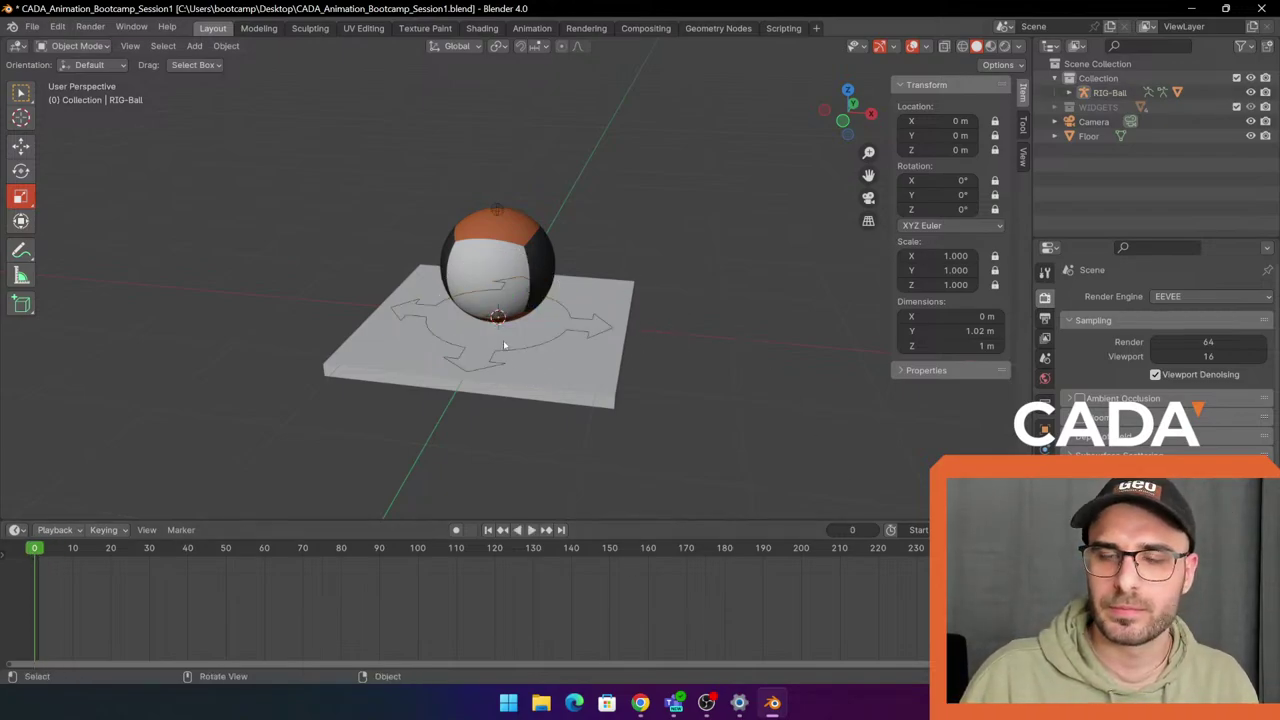
click(607, 343)
shift+middle_drag(682, 316, 682, 356)
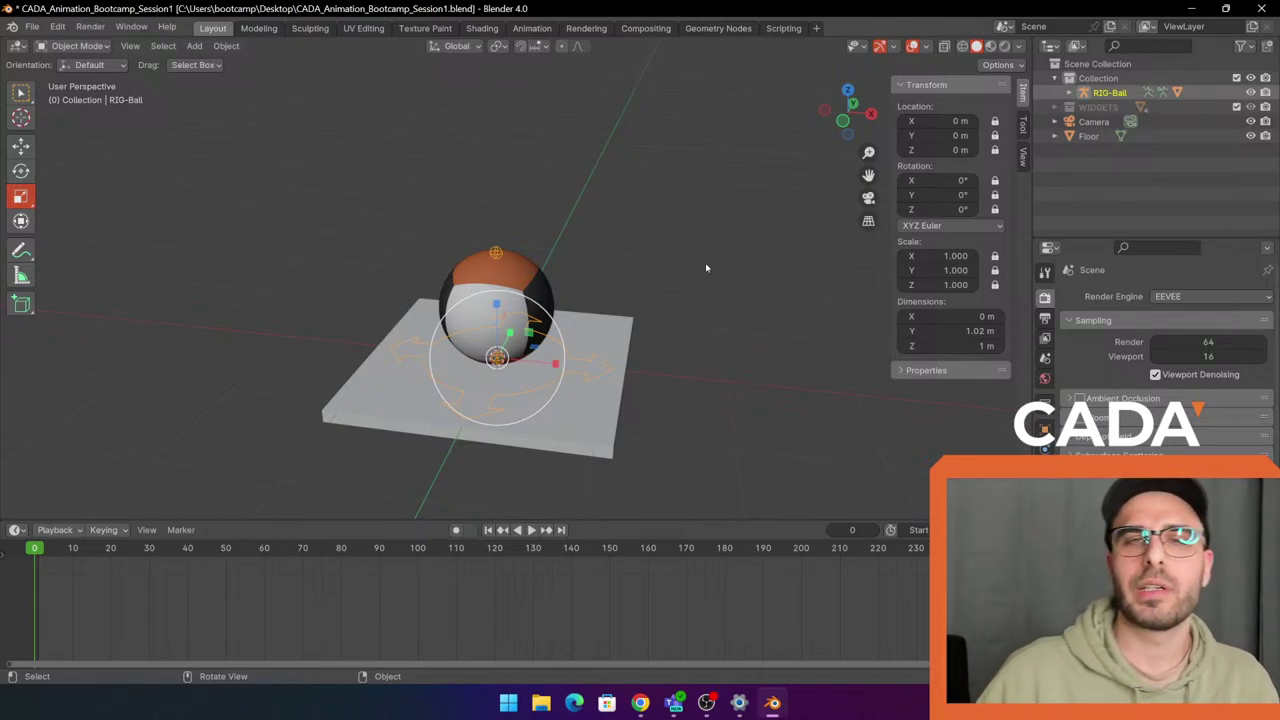
Clear the selection of the ball rig and view the scene from a different angle.
middle_drag(650, 254, 637, 312)
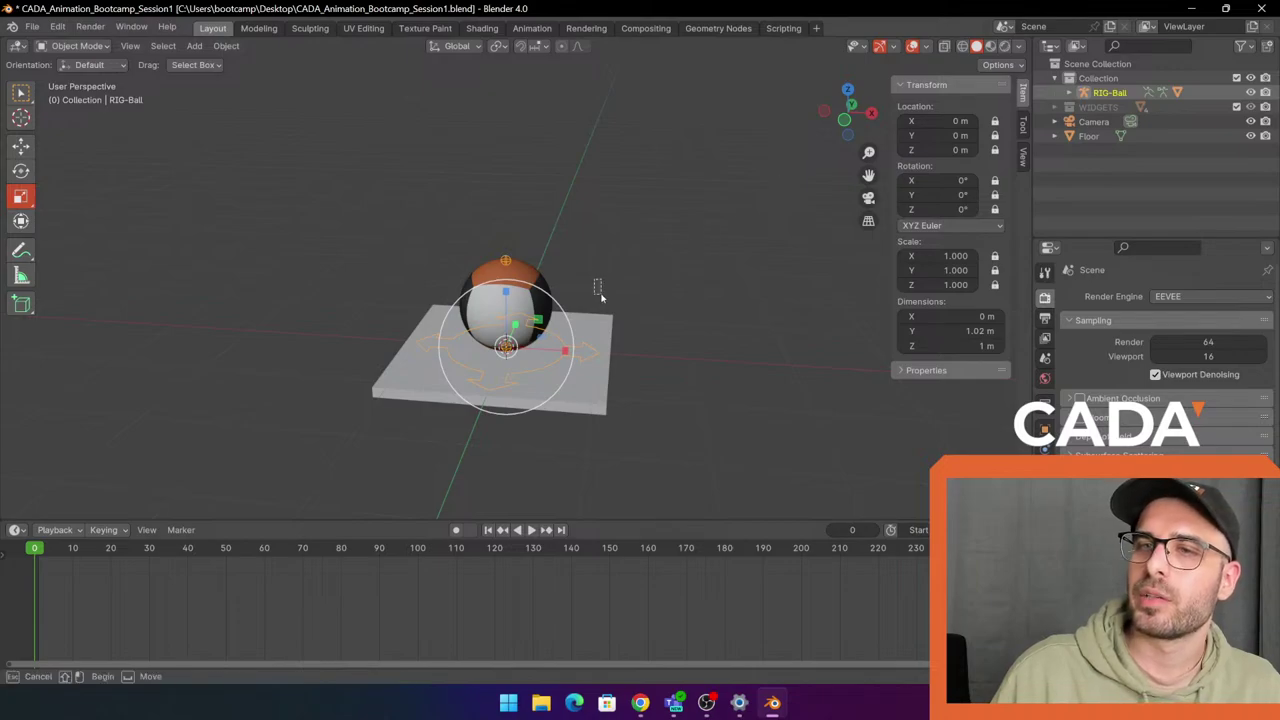
click(597, 286)
middle_drag(600, 284, 700, 245)
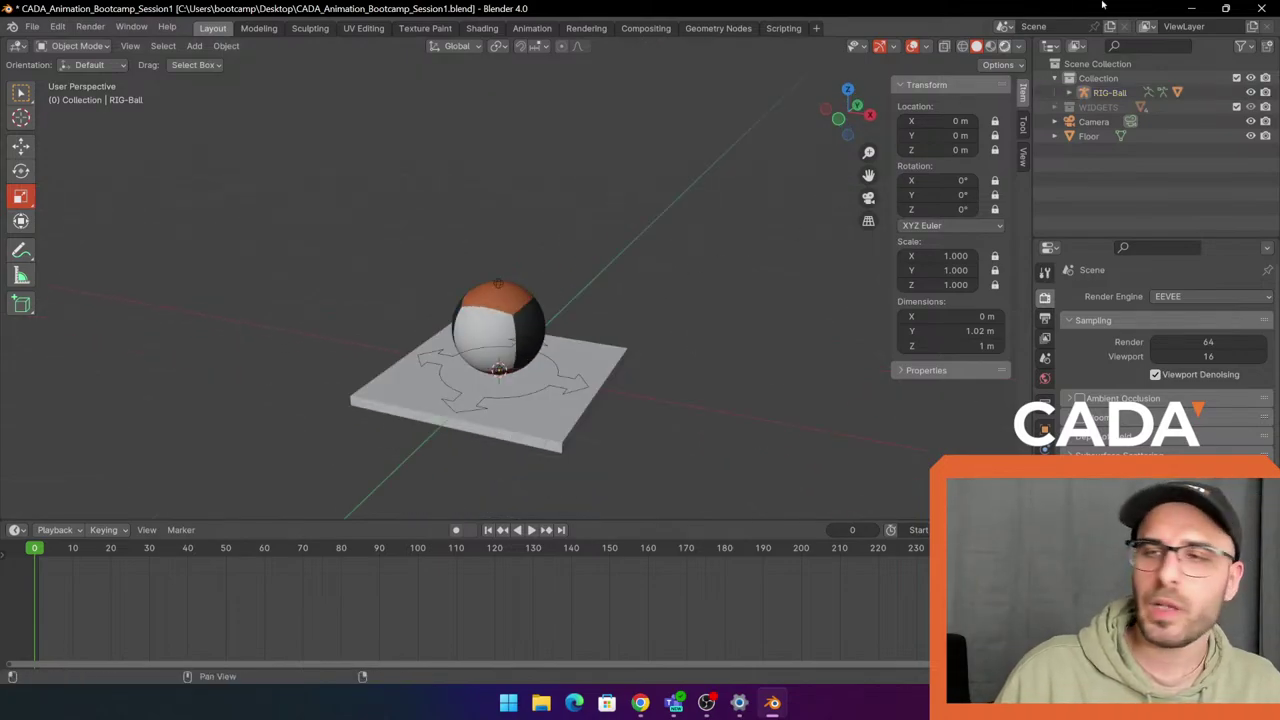
Switch to the desktop, open the reference GIF Cada Animation Bootcamp Day 1 2 1.gif and watch the bouncing ball at full window size.
click(1191, 8)
click(772, 703)
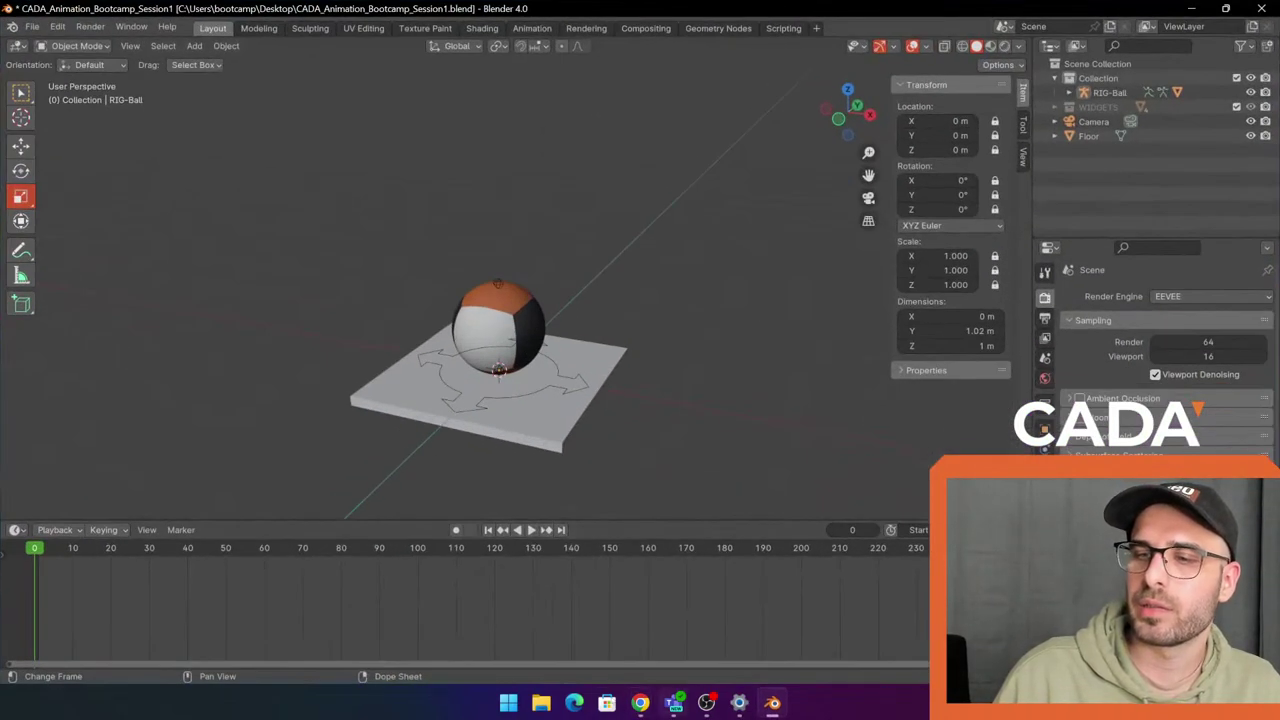
key(super+d)
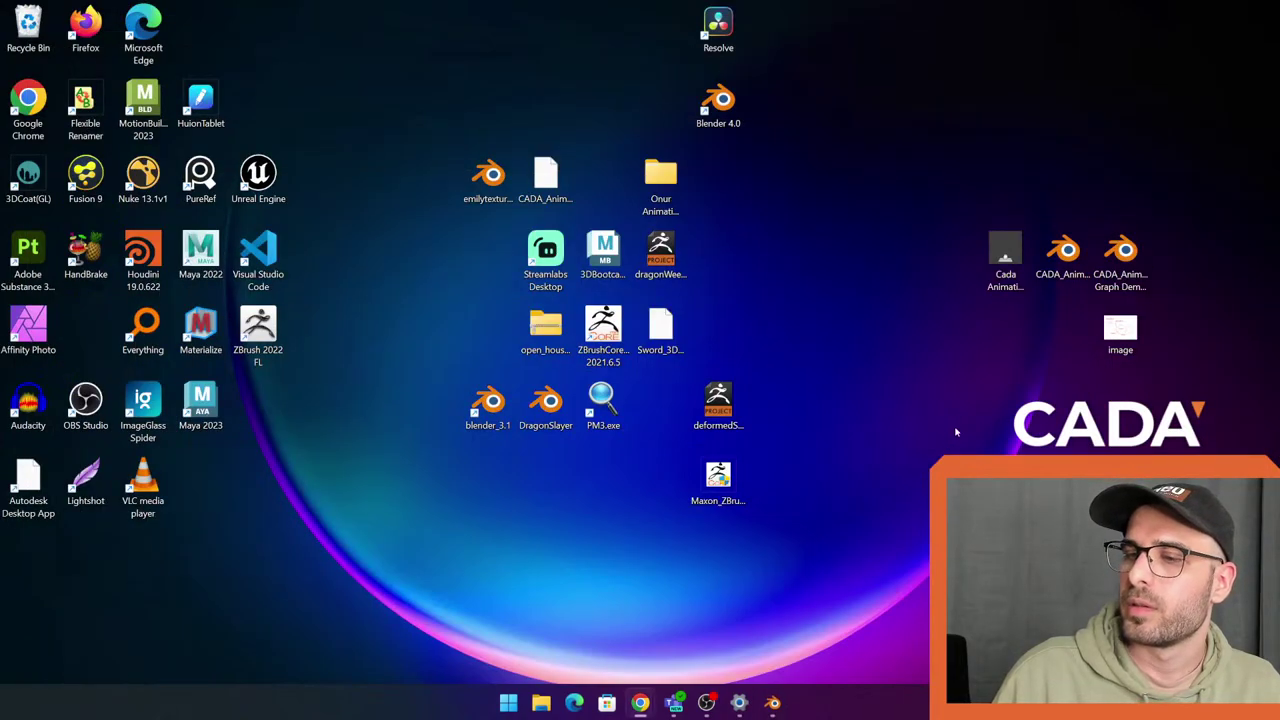
double_click(1005, 262)
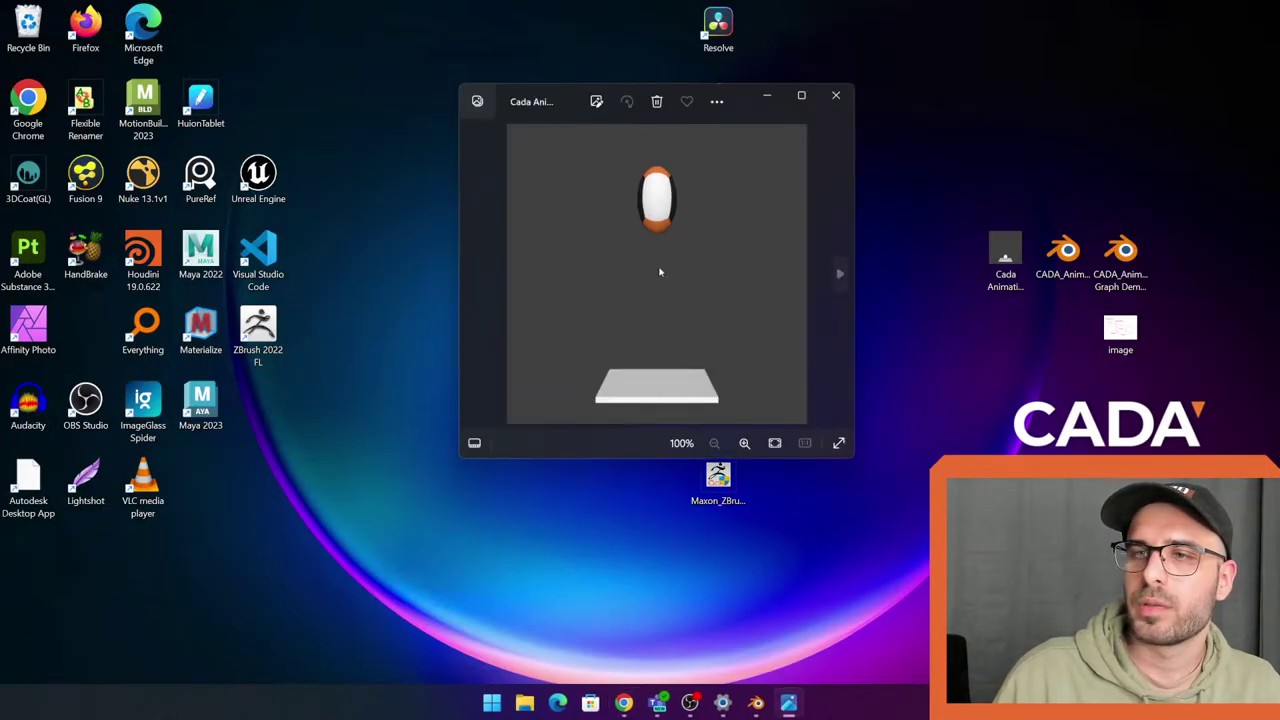
click(801, 95)
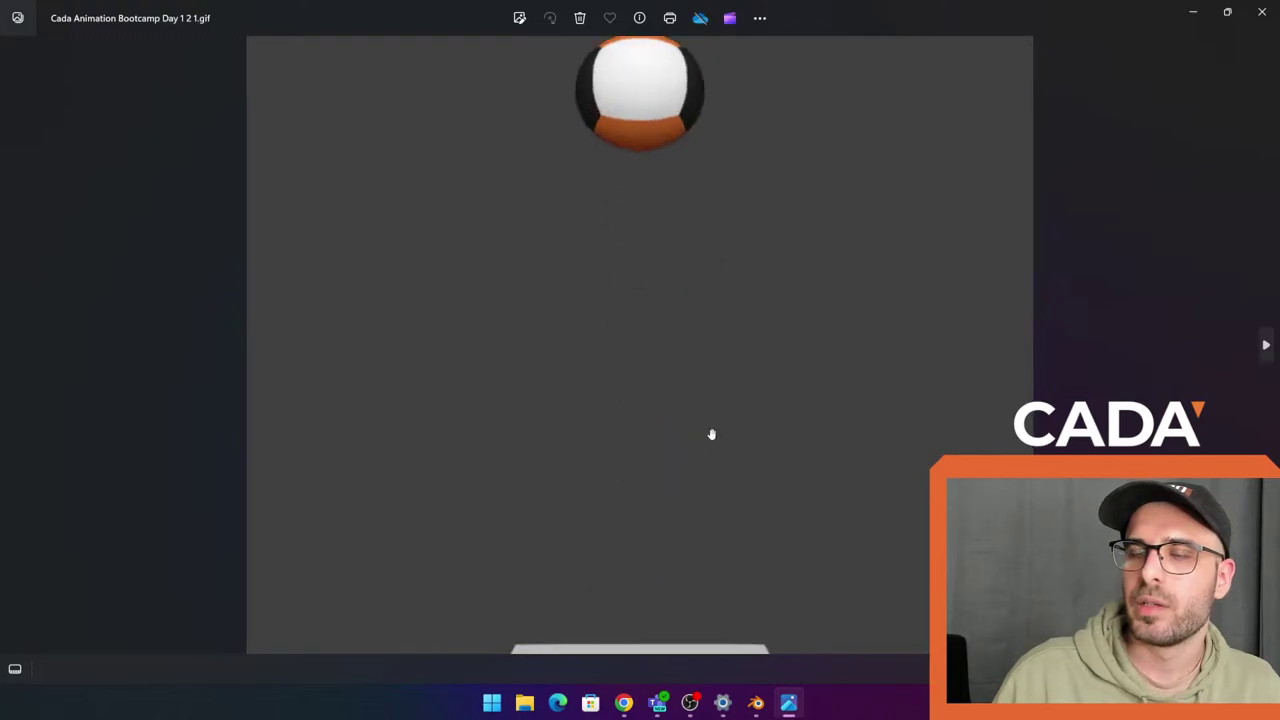
Return to Blender and look at the ball scene in the front orthographic view.
click(755, 703)
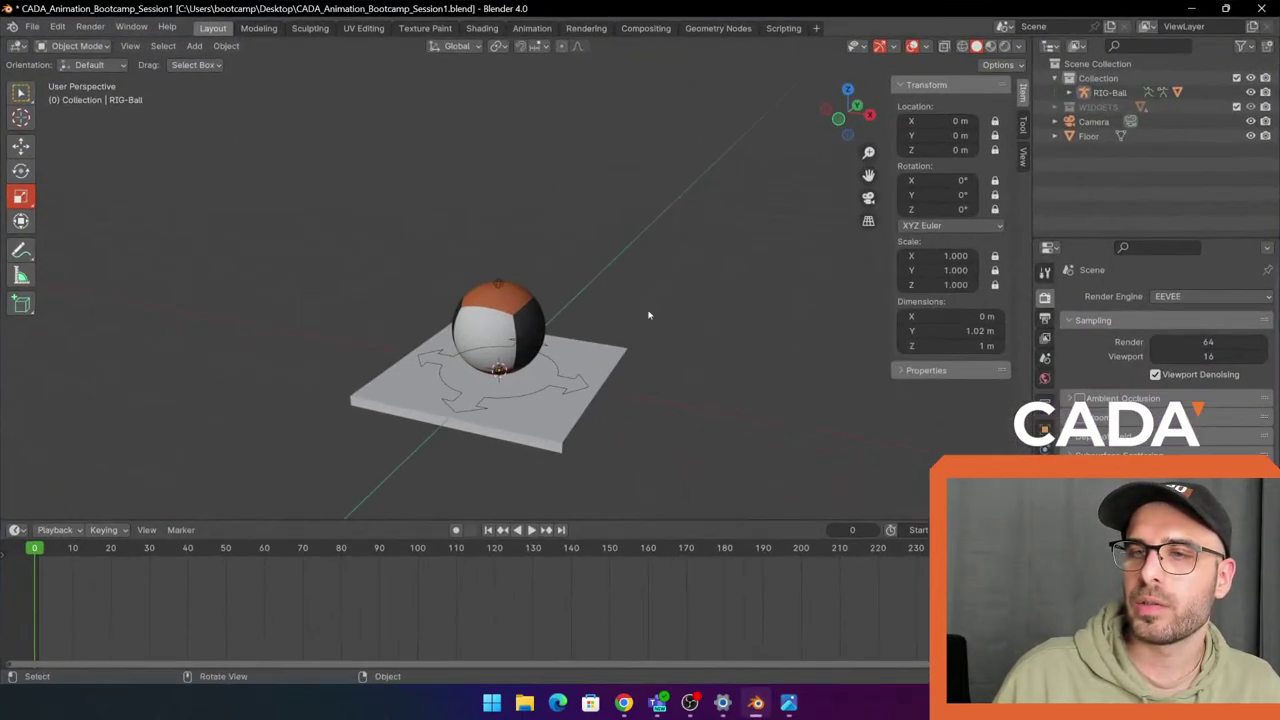
shift+middle_drag(665, 346, 682, 328)
middle_drag(682, 328, 704, 316)
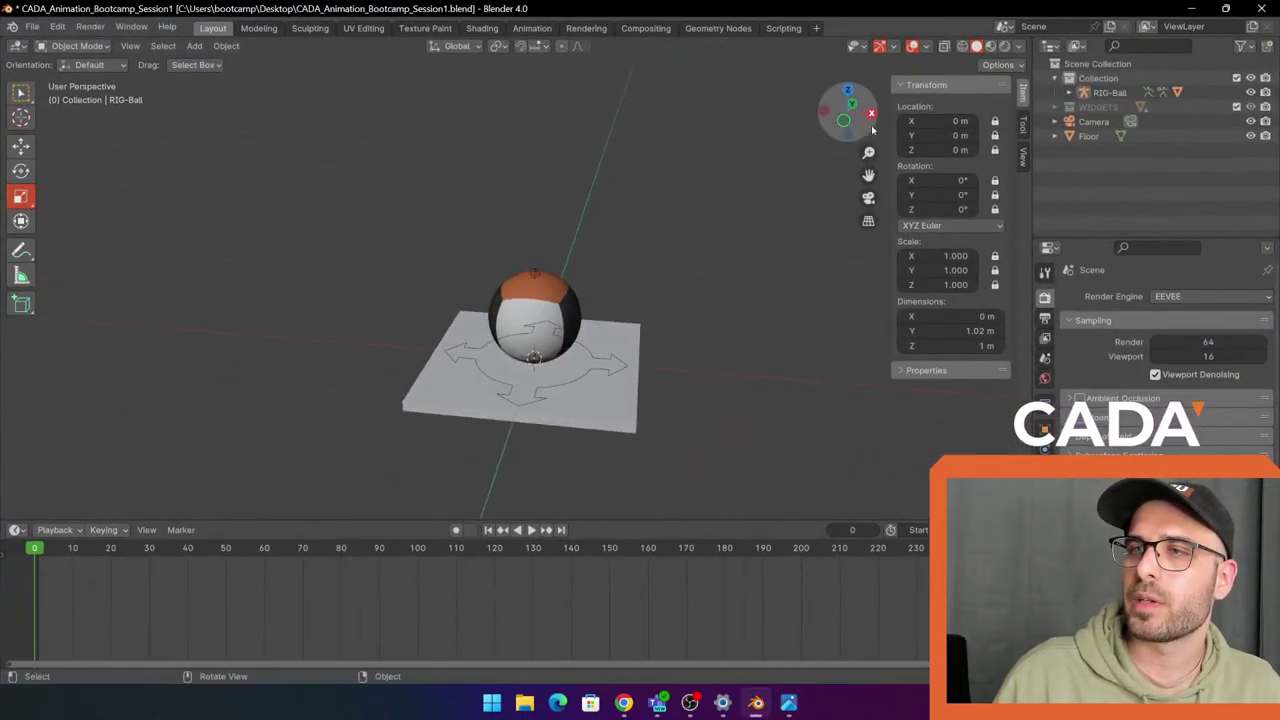
drag(870, 104, 842, 124)
click(842, 124)
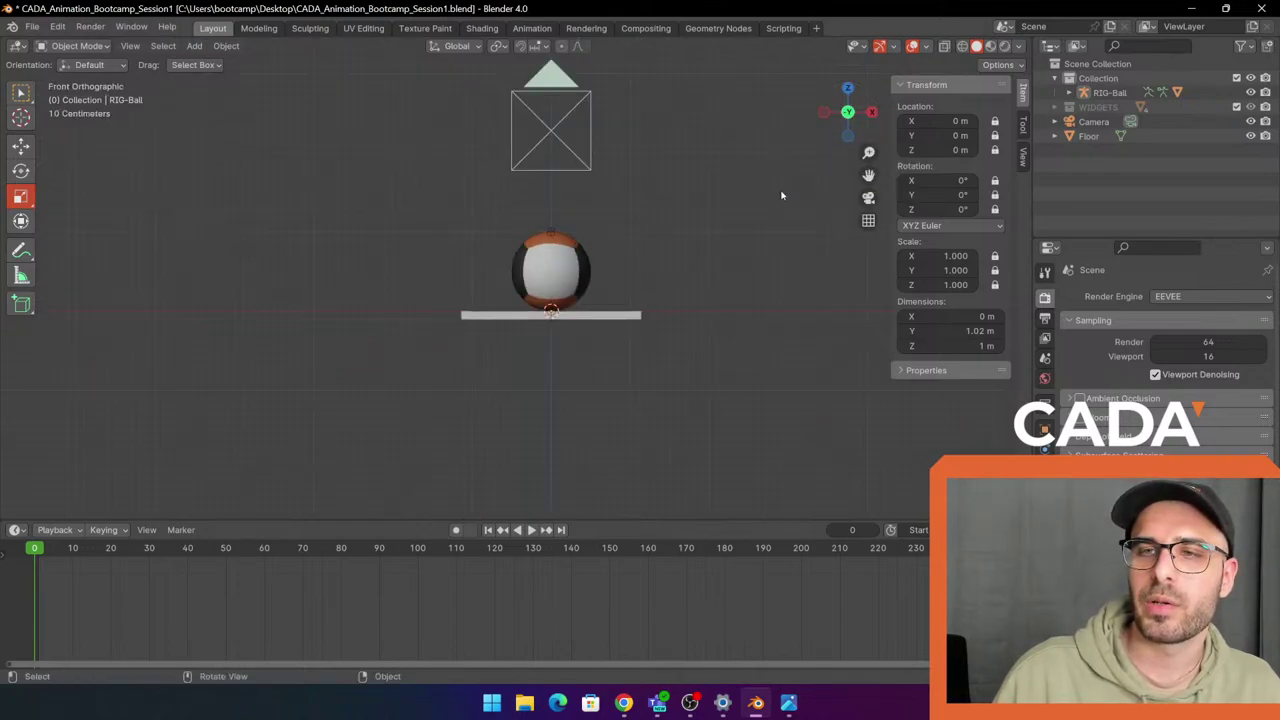
shift+middle_drag(664, 267, 637, 394)
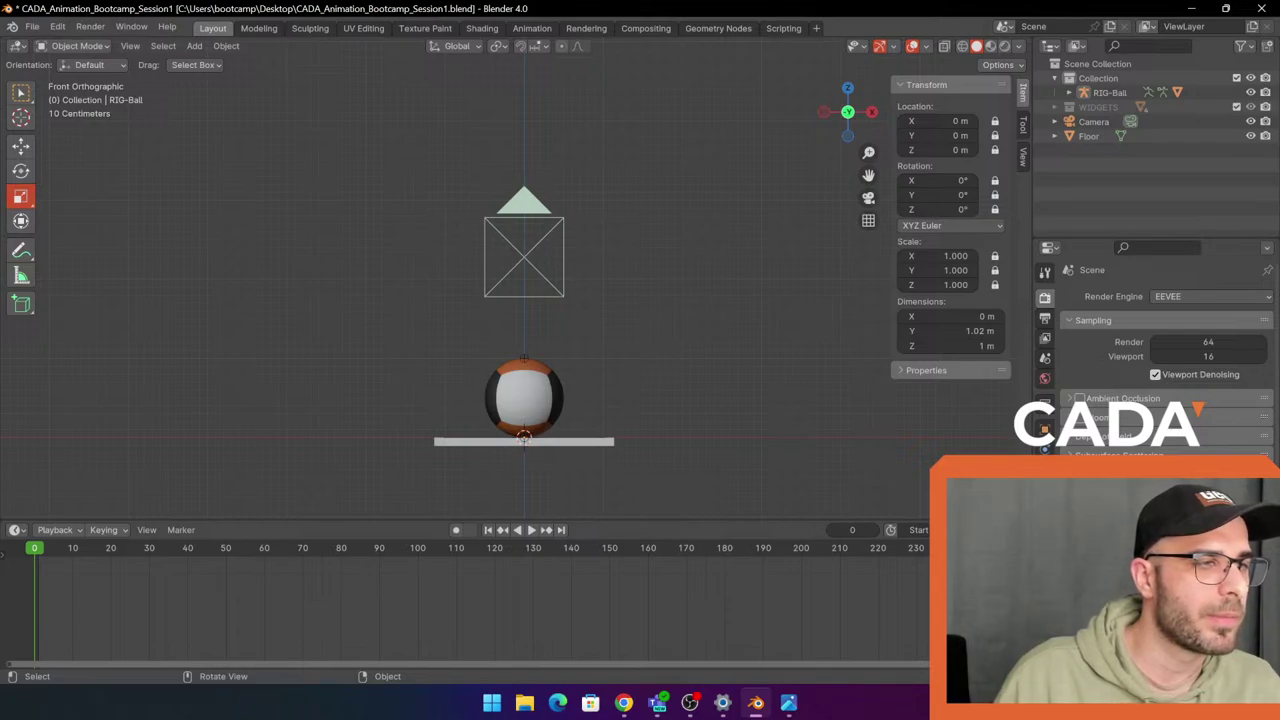
Select the Camera object and hide it in the viewport so only the ball and floor remain.
click(1214, 122)
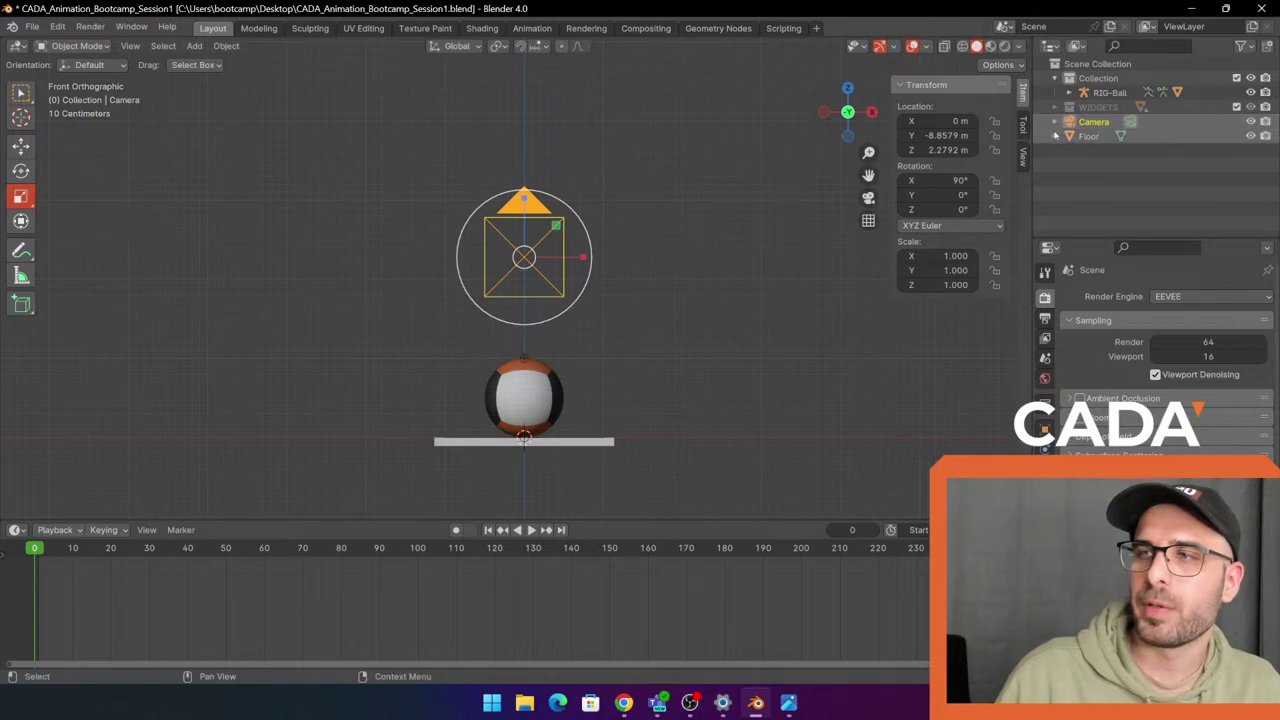
click(697, 209)
click(547, 235)
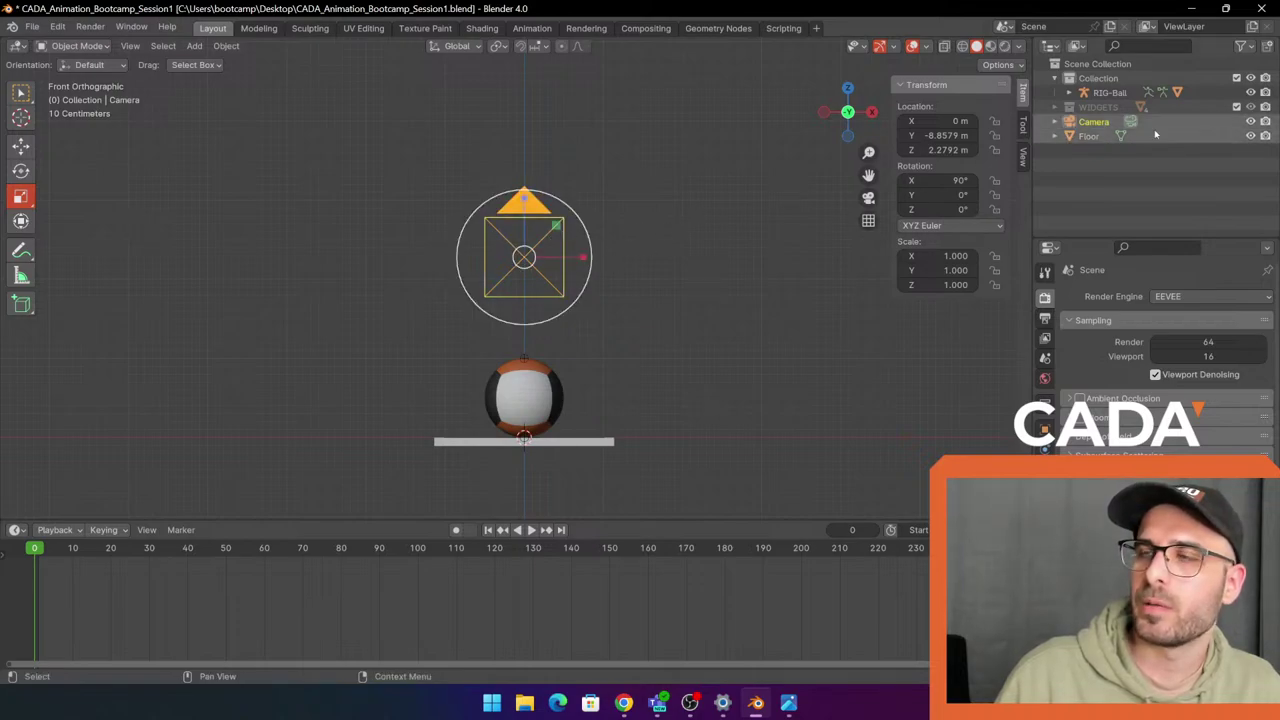
click(1250, 121)
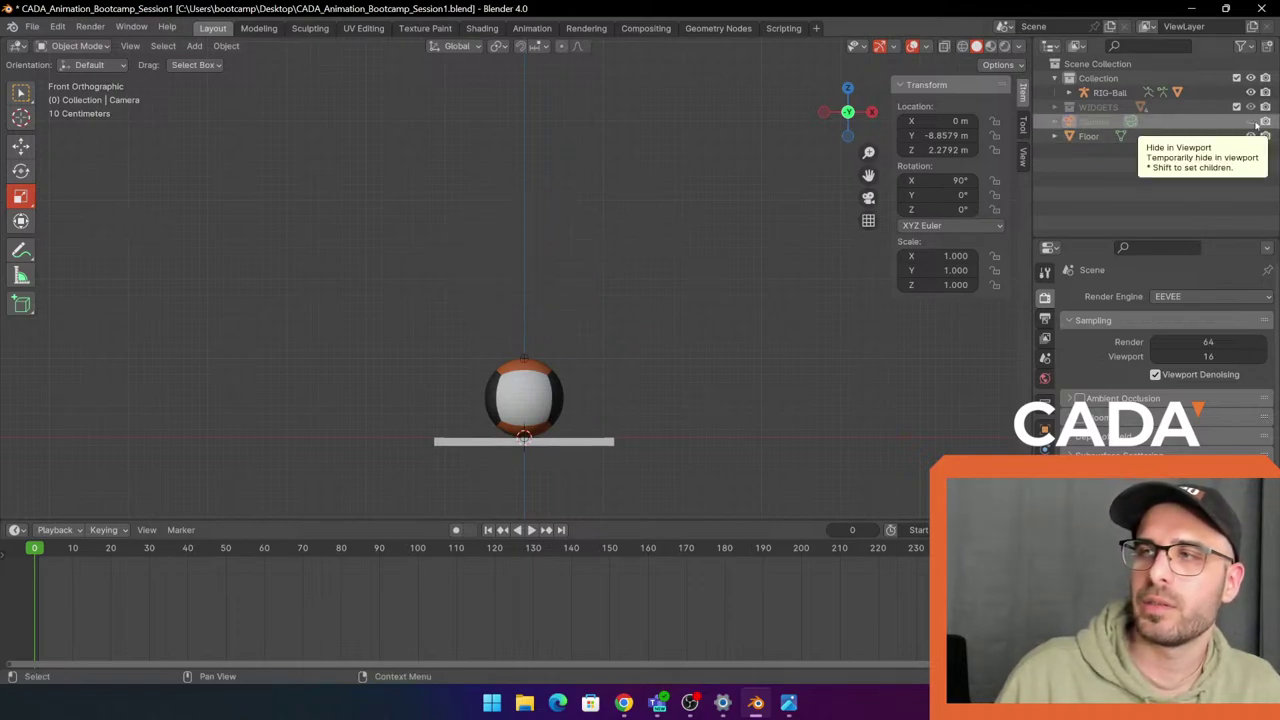
shift+middle_drag(716, 307, 709, 246)
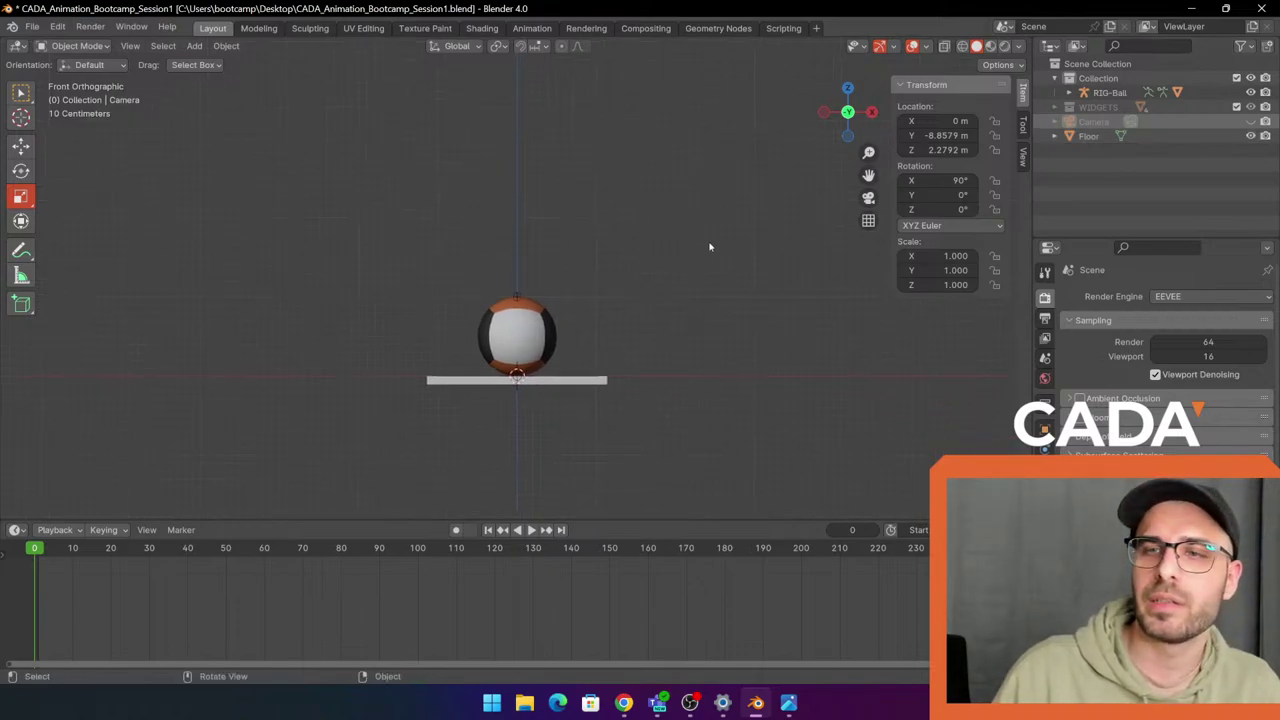
scroll(537, 285, up, 1)
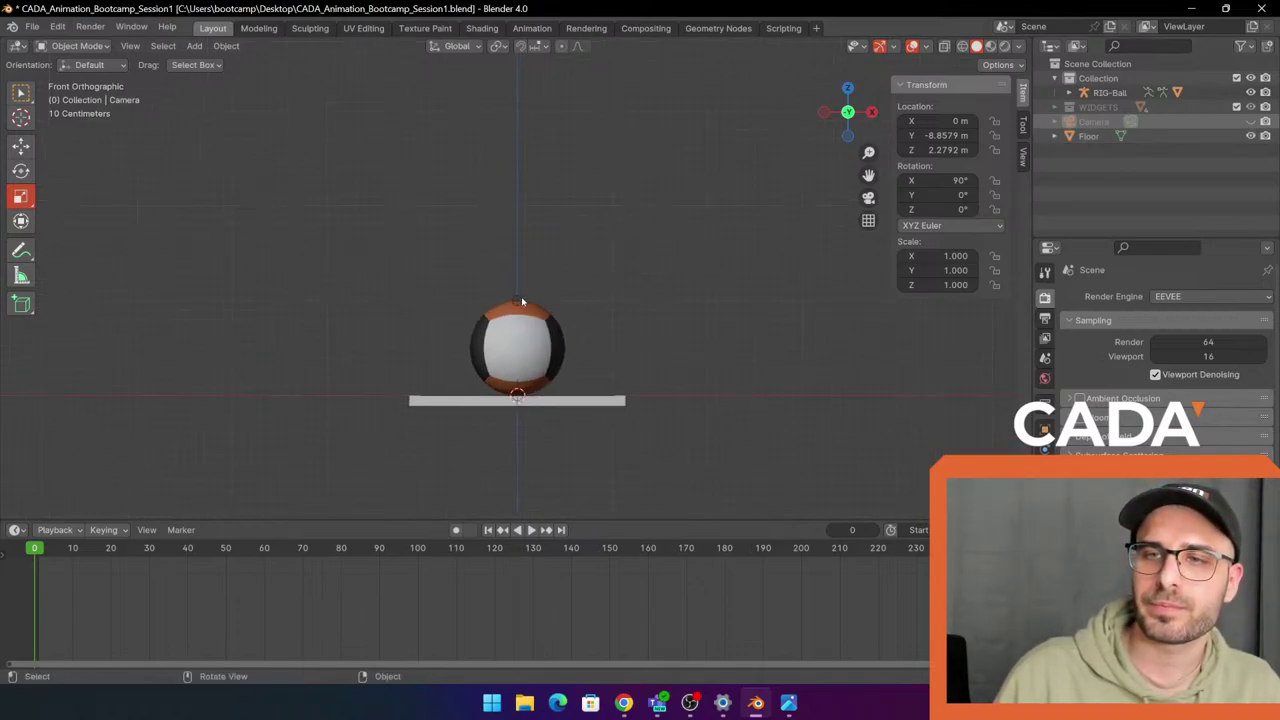
Practise selecting and deselecting the ball rig by its control outlines, leaving it selected by the four-arrow base control.
click(522, 300)
middle_drag(674, 263, 701, 161)
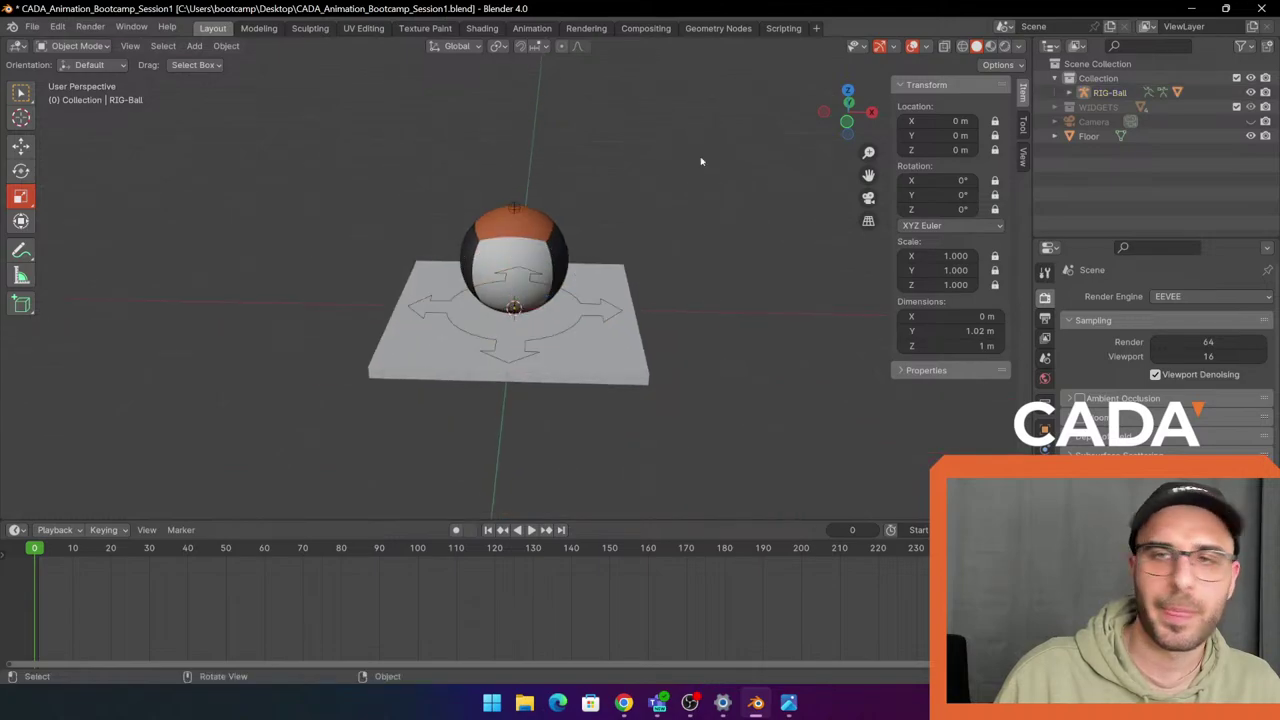
click(589, 309)
middle_drag(706, 189, 706, 254)
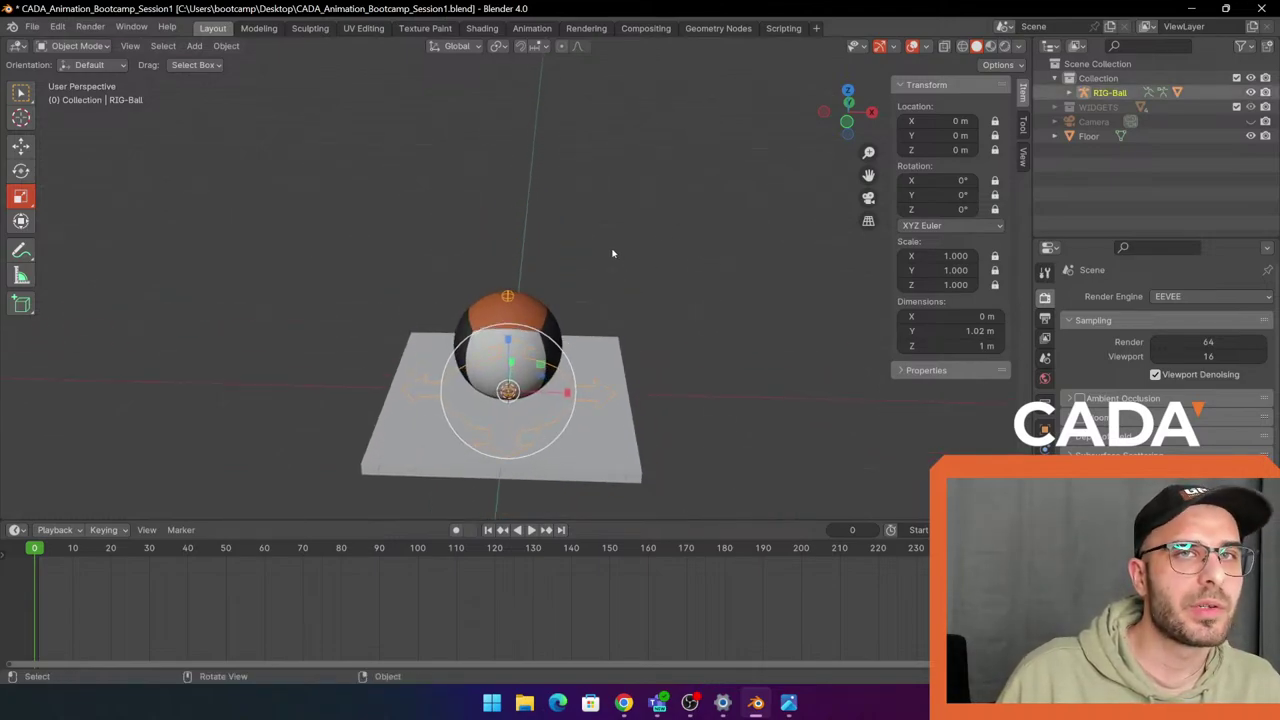
shift+middle_drag(706, 311, 720, 241)
scroll(720, 241, up, 1)
click(720, 241)
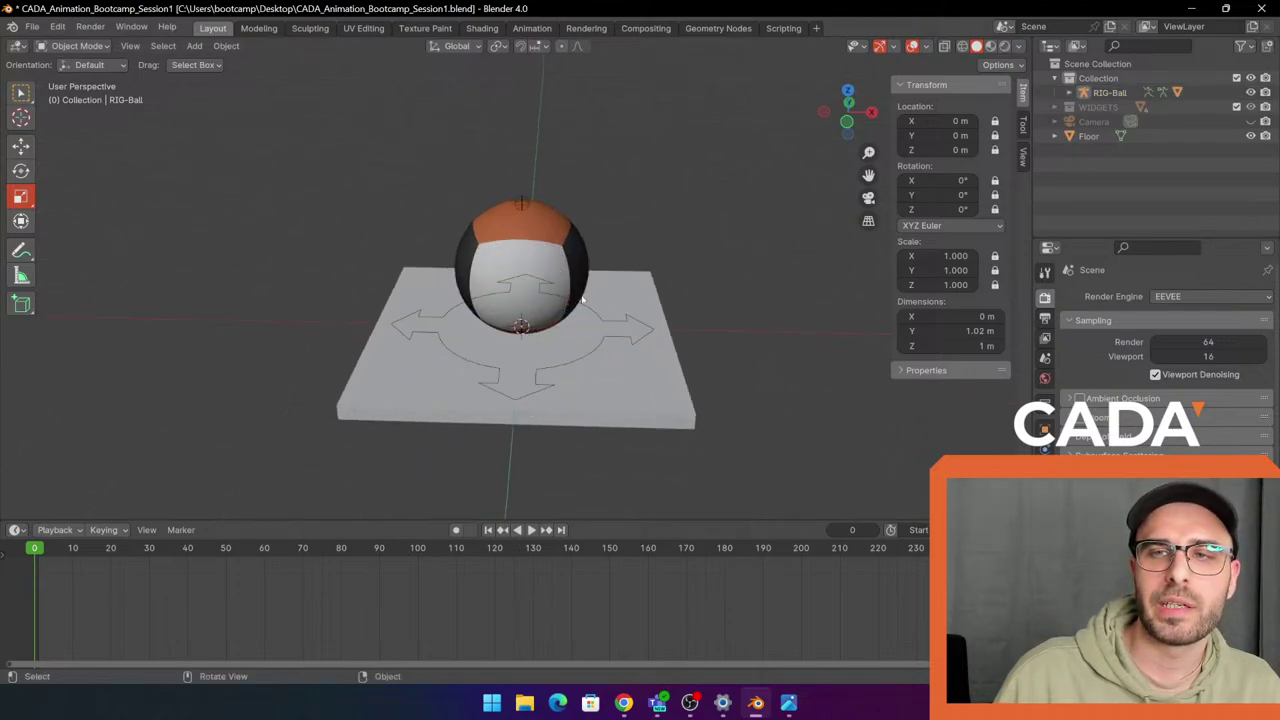
click(589, 307)
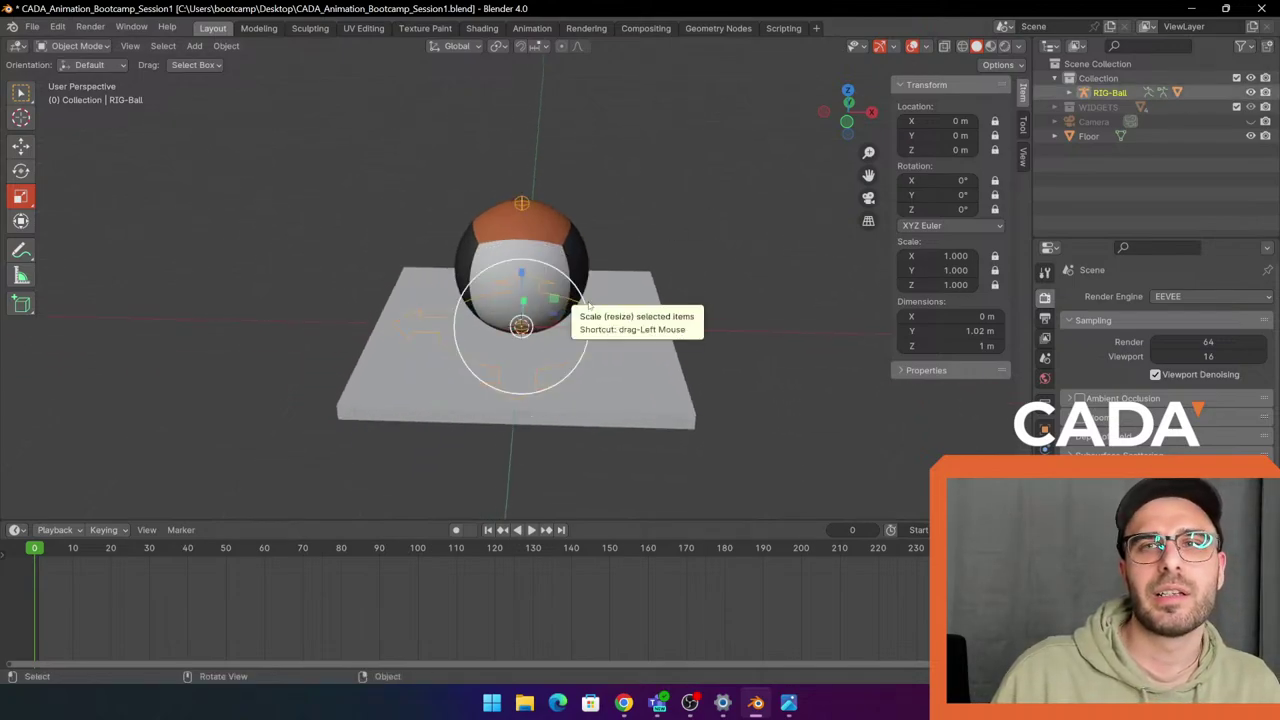
click(727, 270)
click(590, 311)
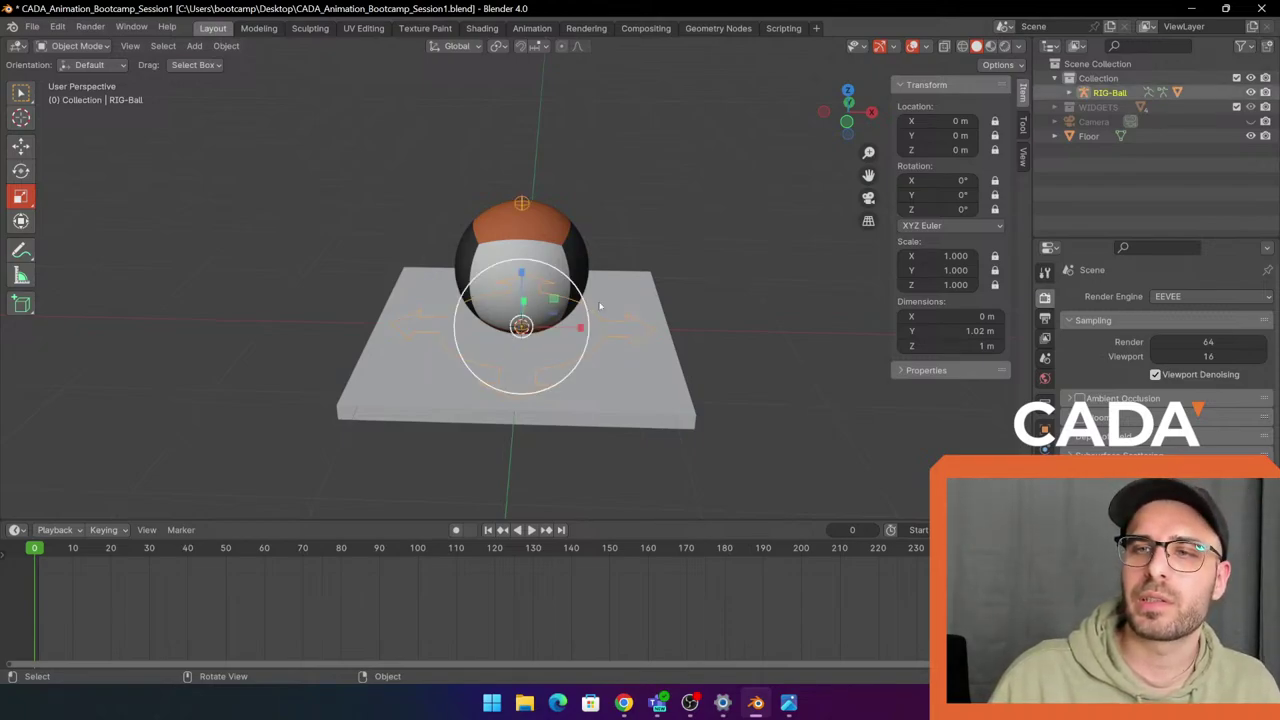
click(838, 316)
click(580, 308)
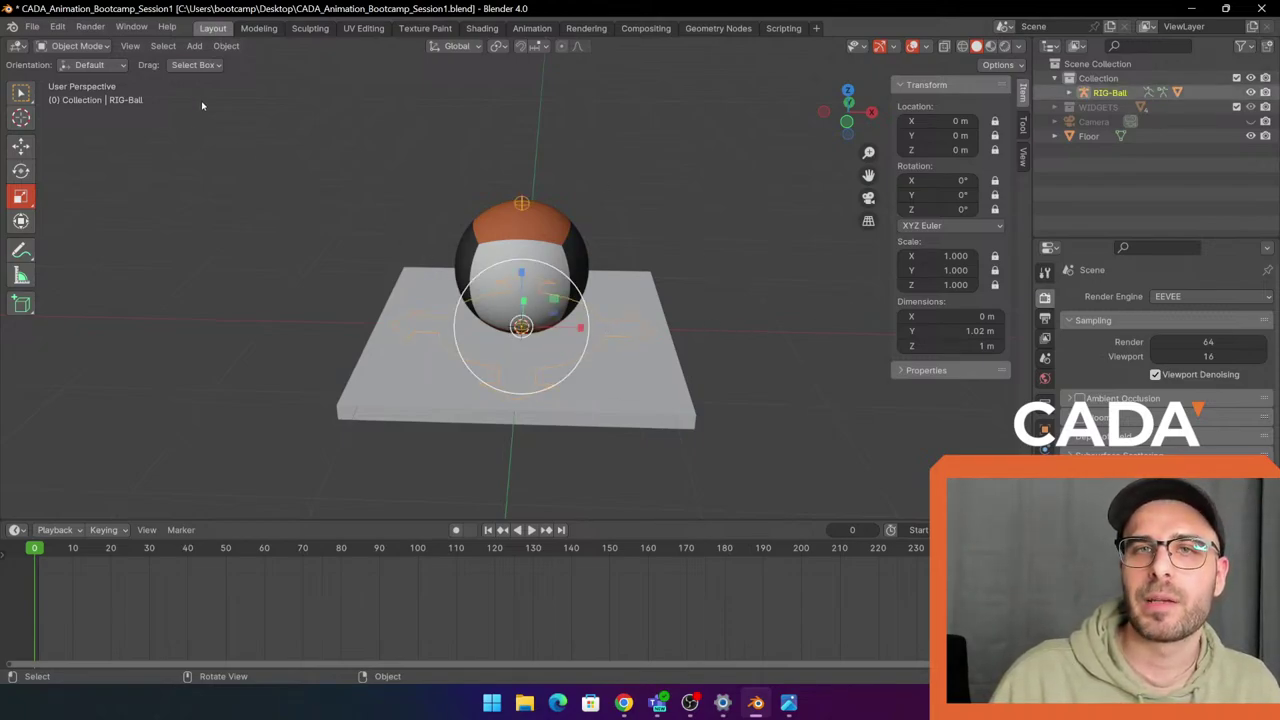
Switch the selected ball rig from Object Mode to Pose Mode.
click(85, 46)
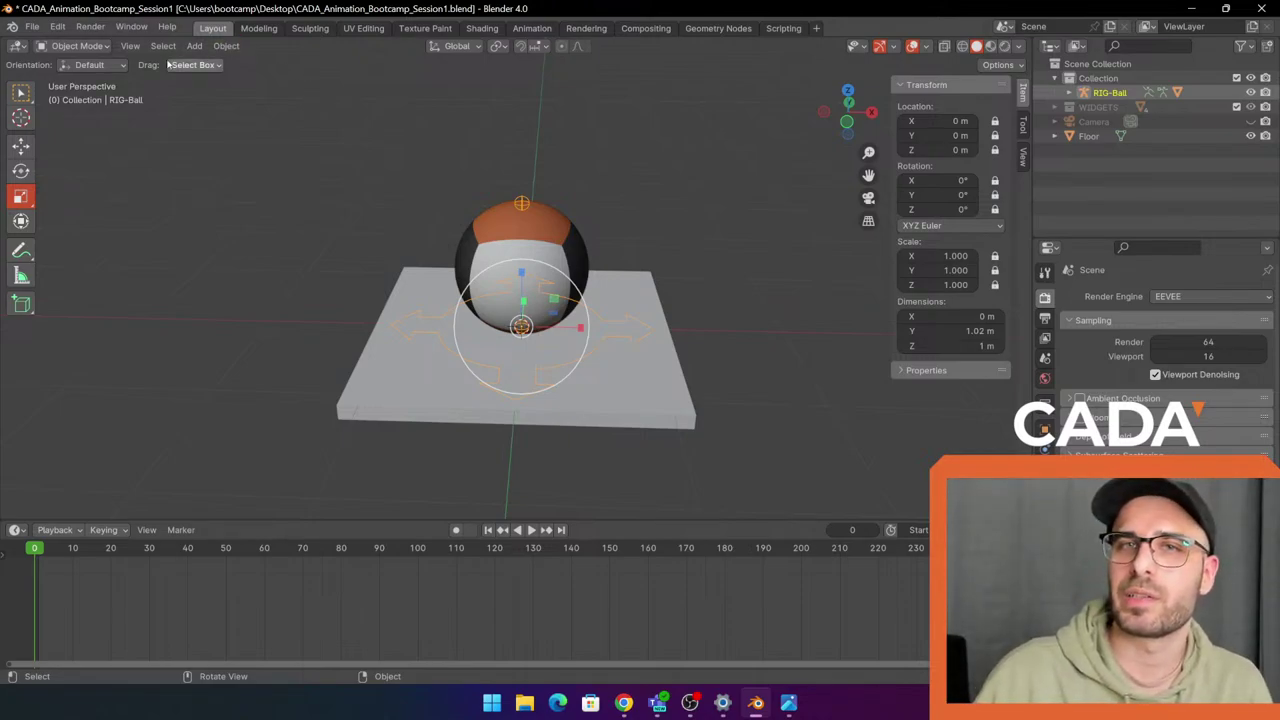
click(90, 46)
click(80, 94)
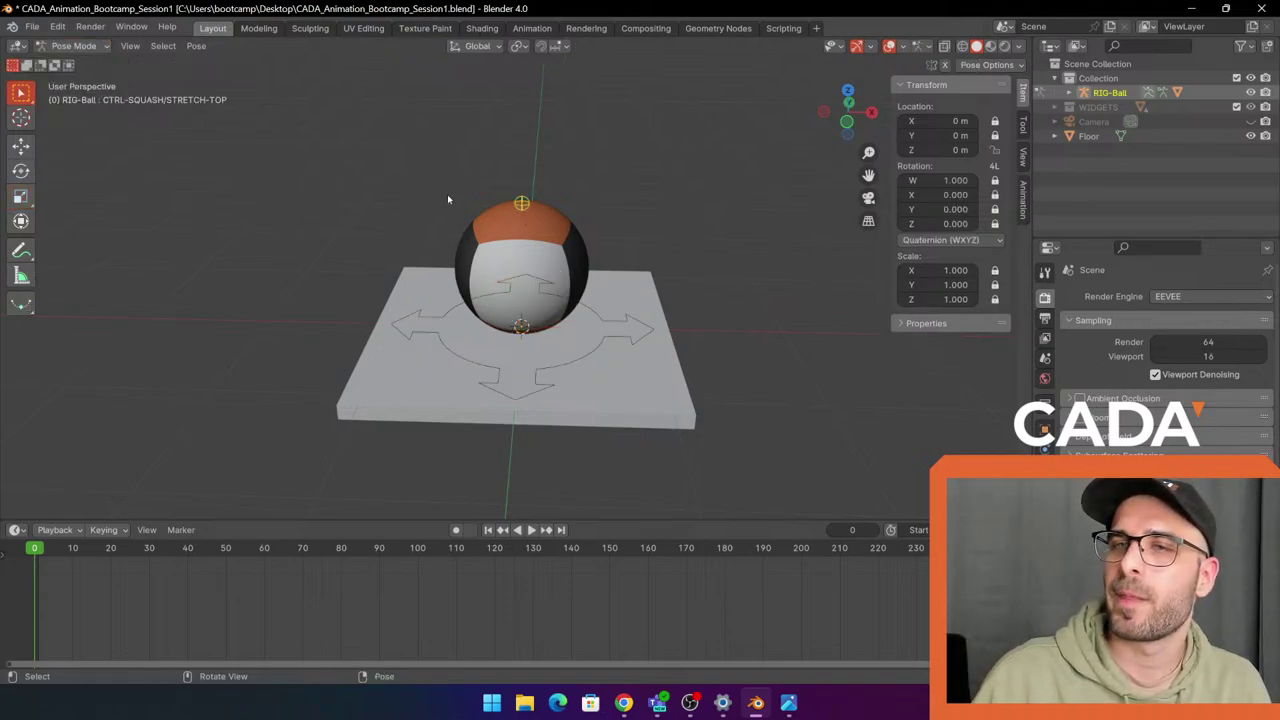
middle_drag(566, 240, 611, 234)
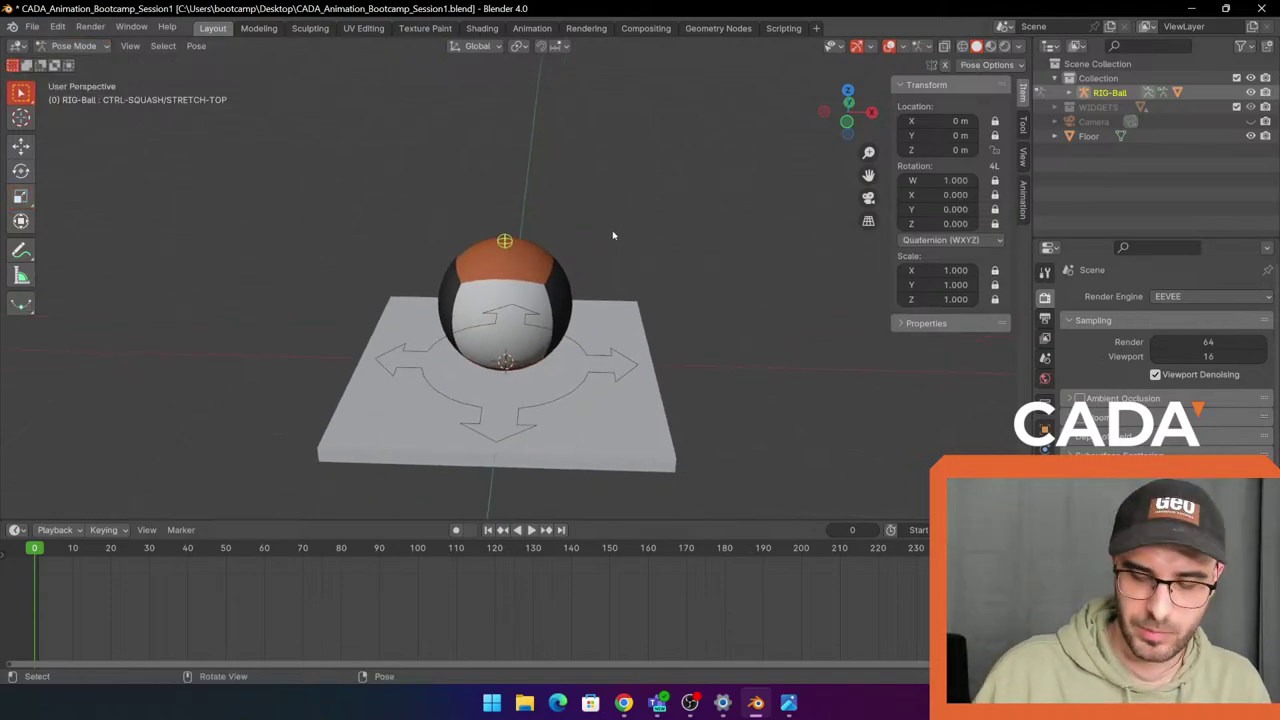
middle_drag(591, 282, 594, 266)
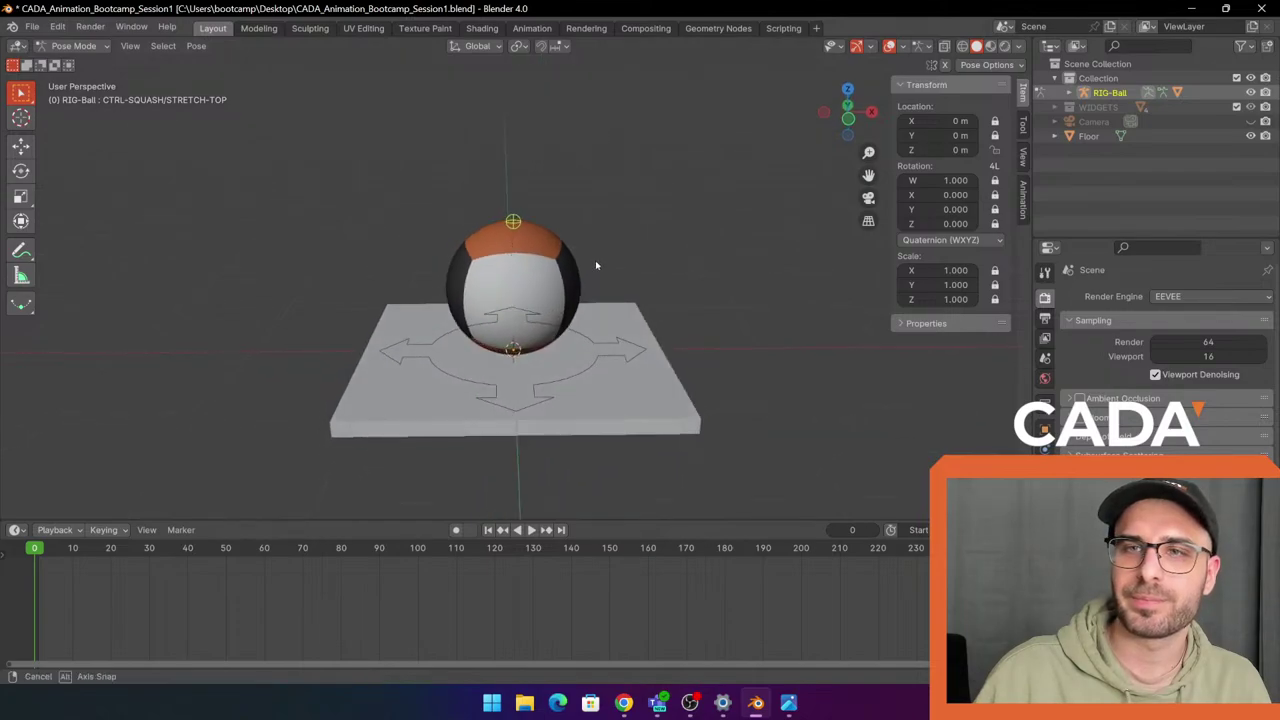
Try the Circle Select and 3D Cursor tools, ending on the Move tool for the ball's top squash/stretch control.
key(w)
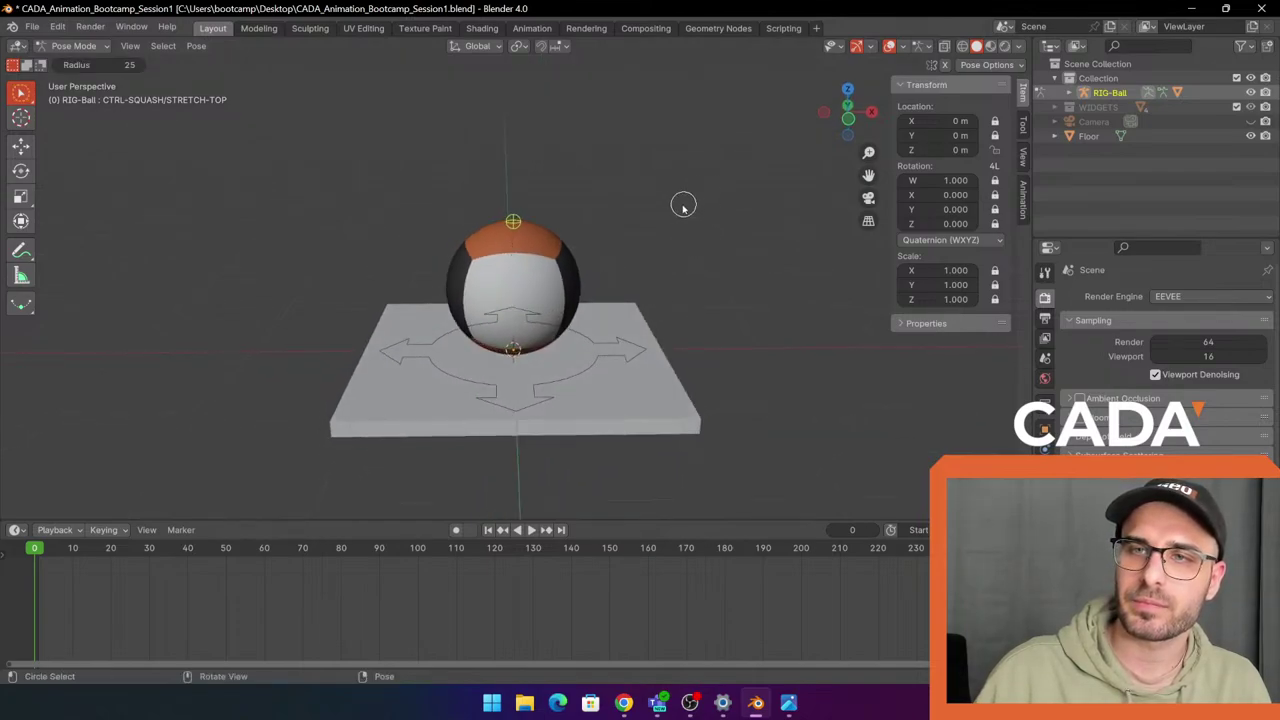
click(30, 123)
click(31, 150)
middle_drag(517, 218, 703, 211)
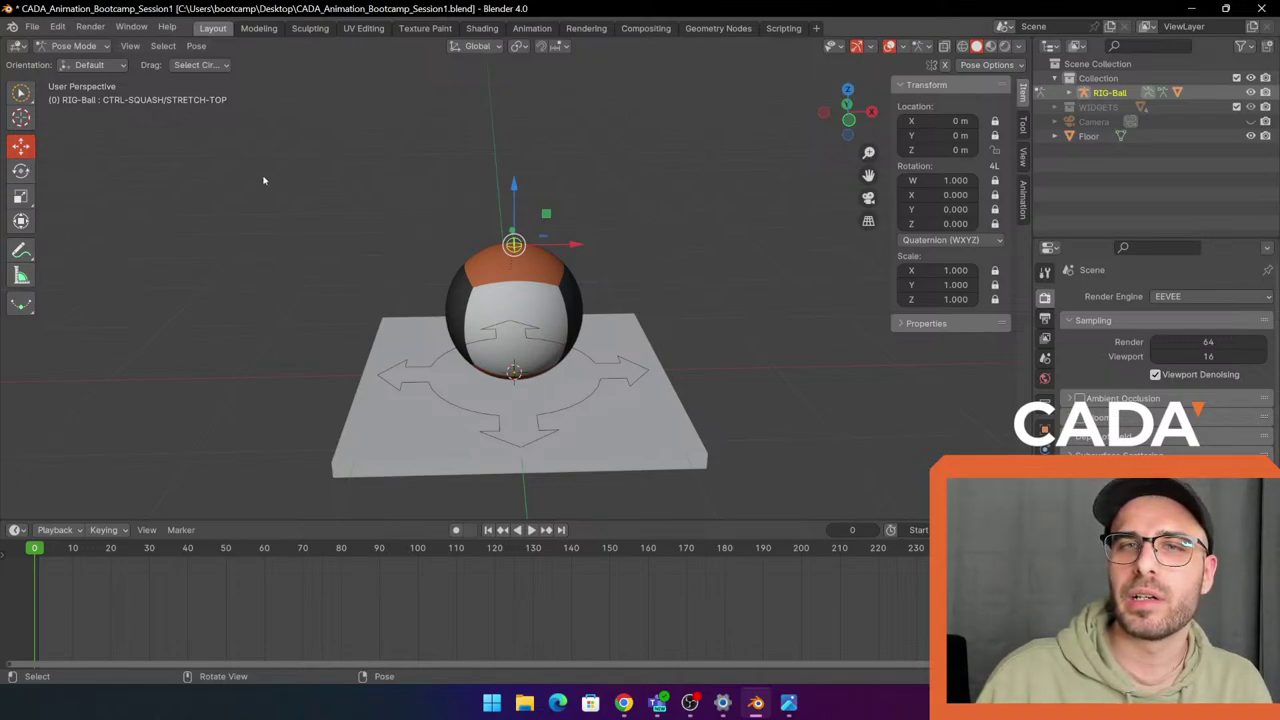
Place the 3D cursor on the floor slab in front of the ball and return to the Circle Select tool.
key(w)
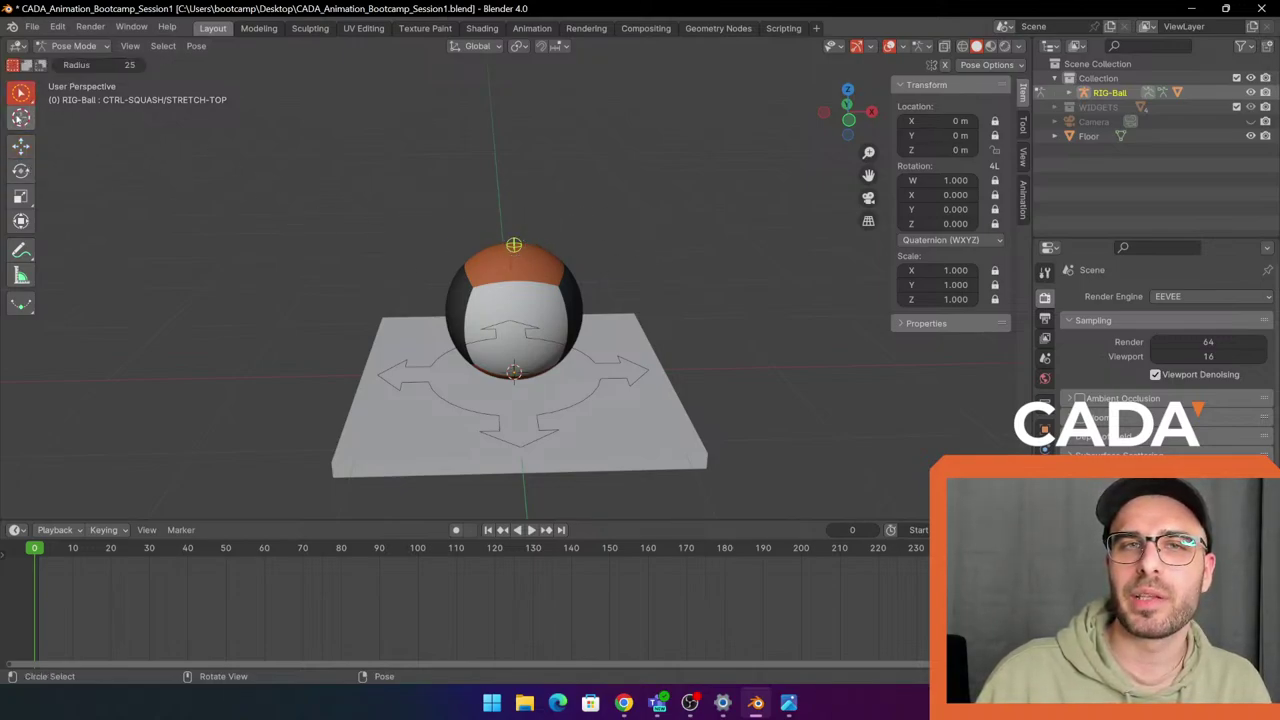
click(17, 117)
drag(572, 360, 558, 370)
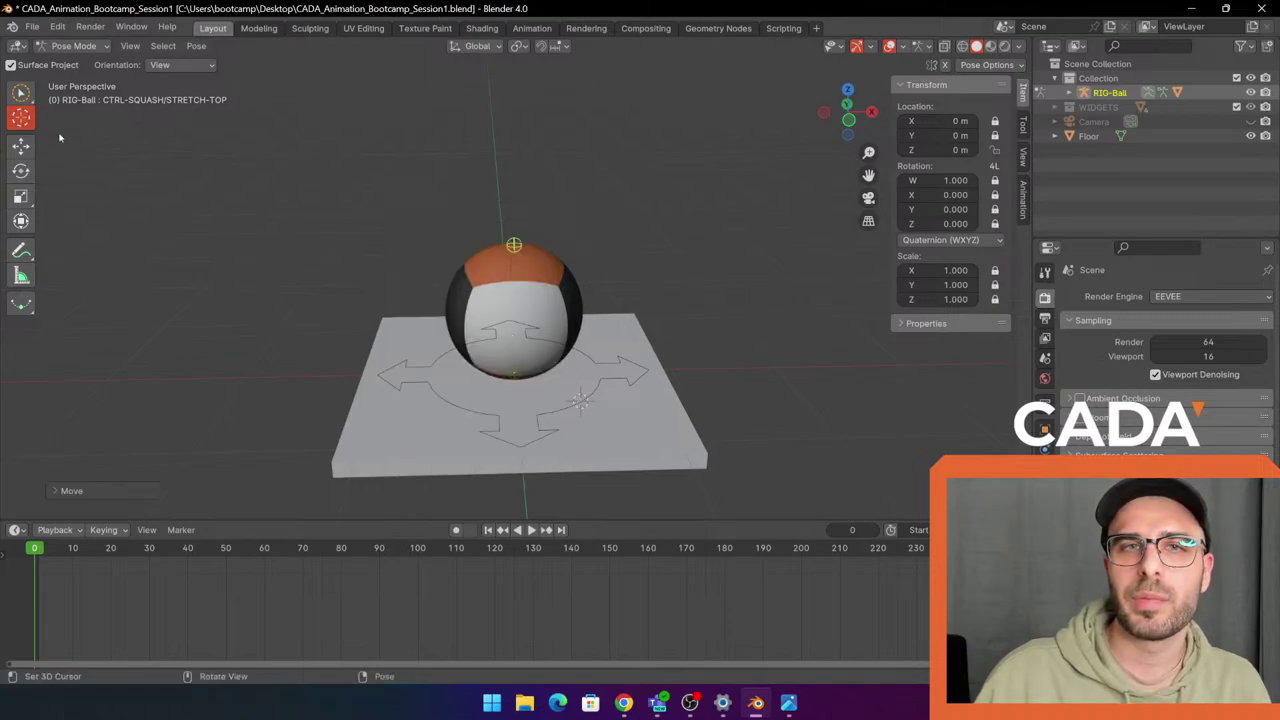
click(21, 92)
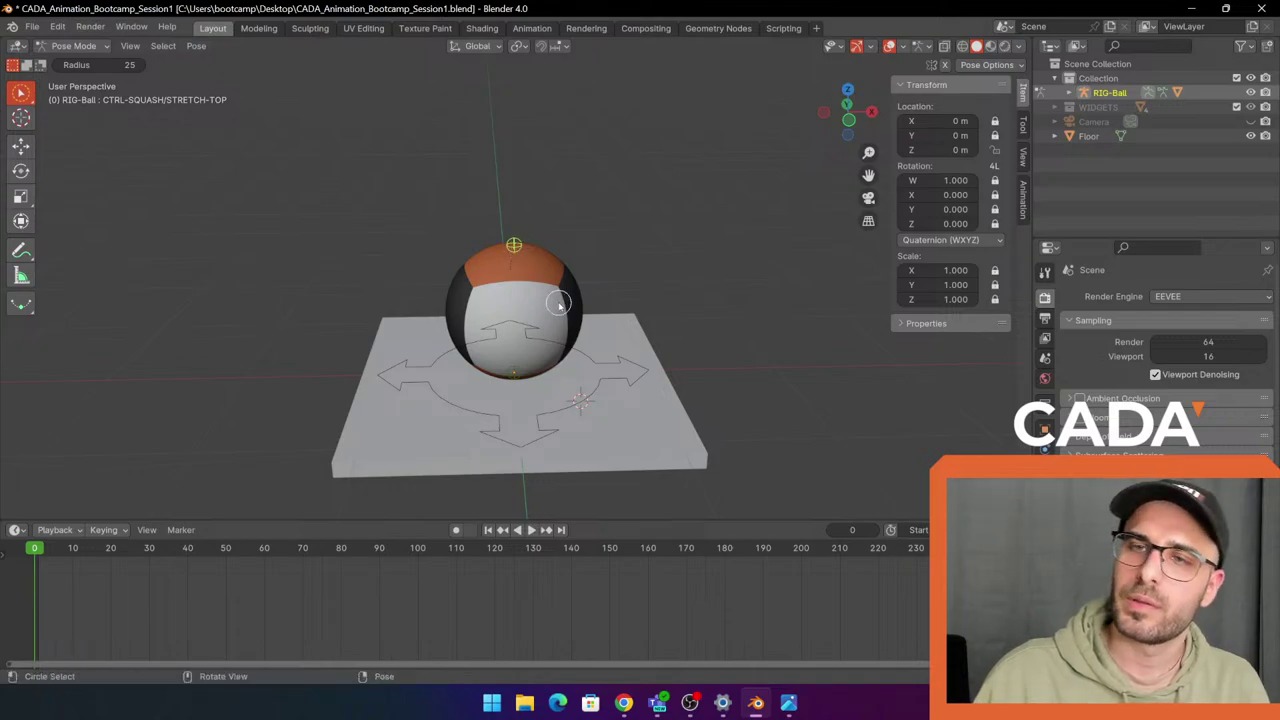
Toggle the rig out of and back into Pose Mode, and start and cancel a circle selection near the top control.
key(Tab)
key(Tab)
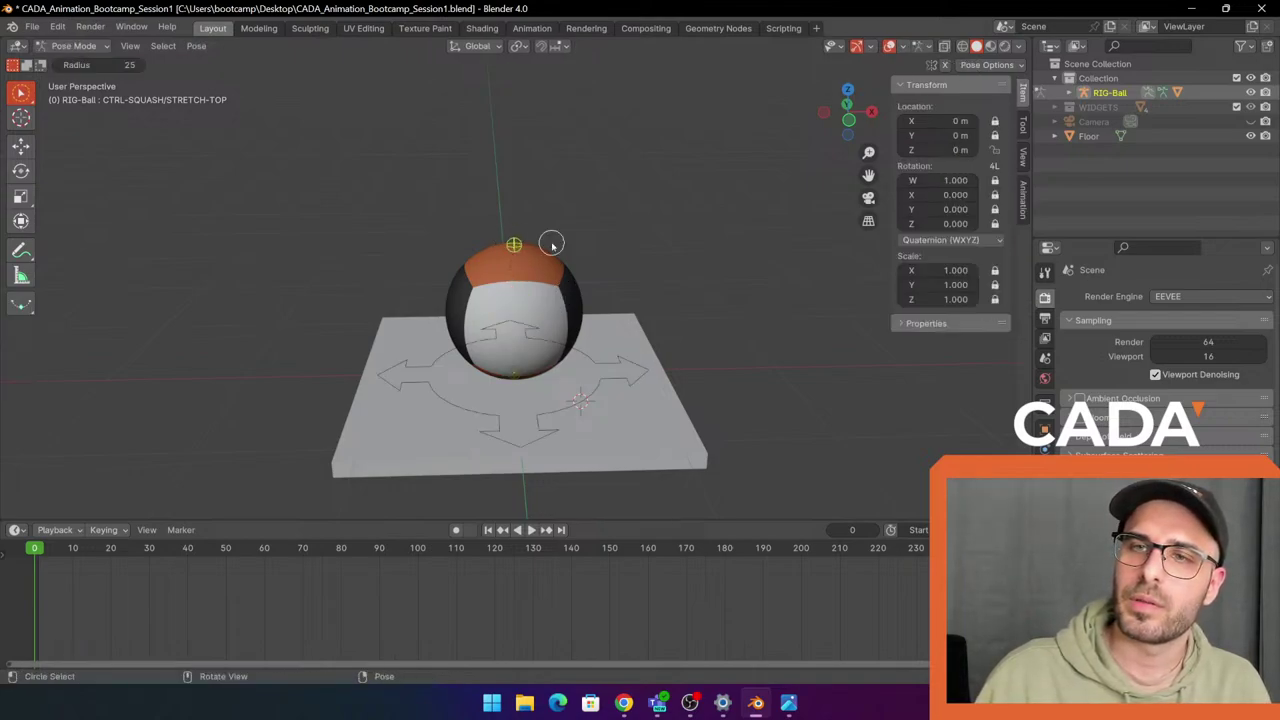
key(c)
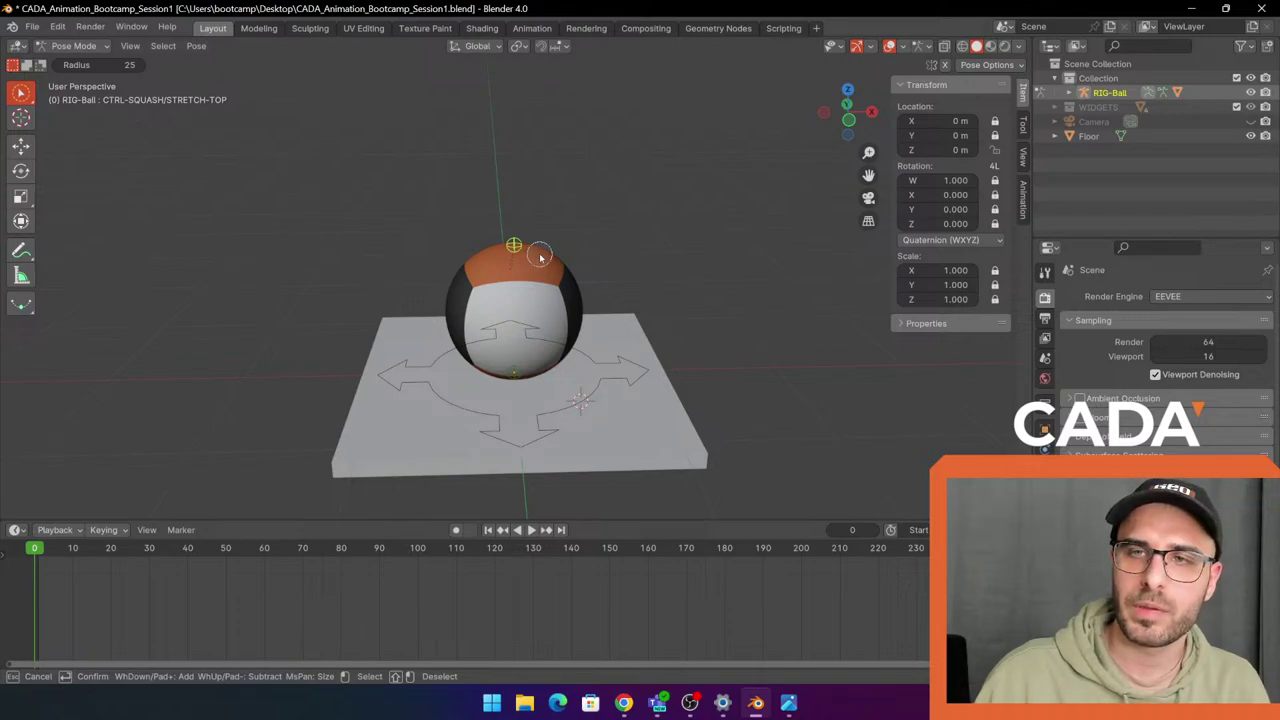
key(Escape)
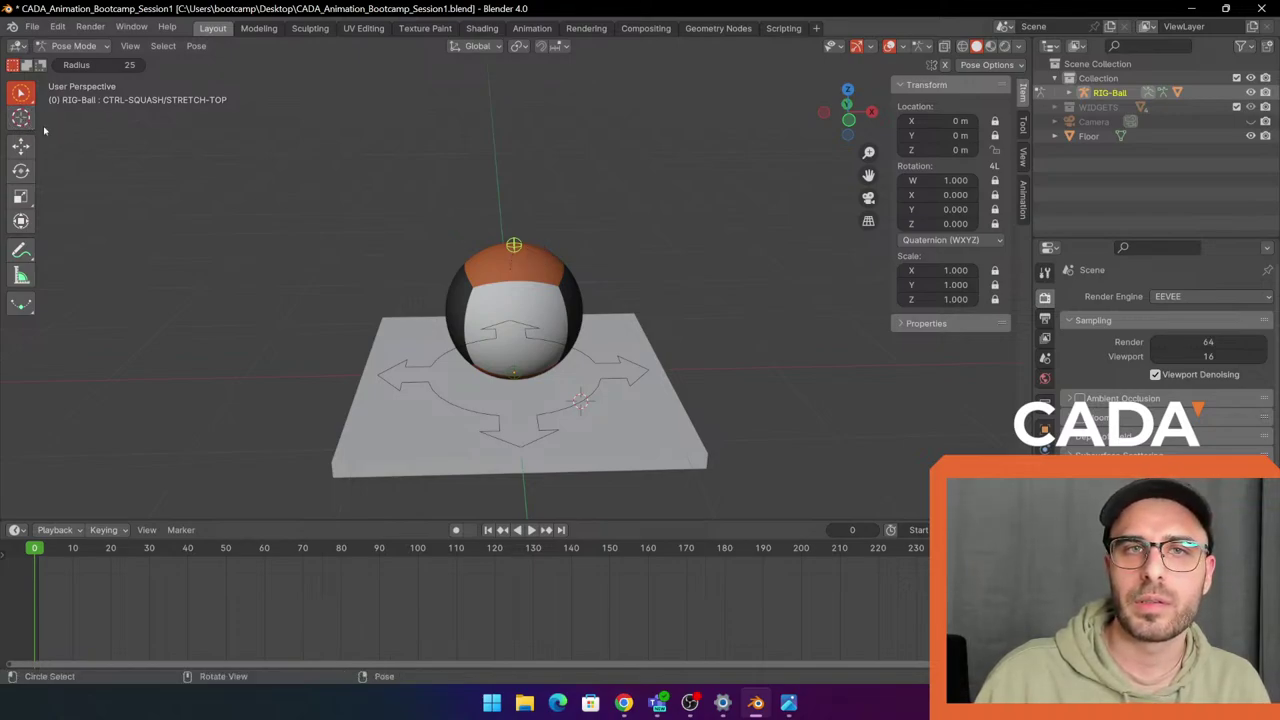
Bring up the pose context options at the ball's top control and close them, staying in Pose Mode.
click(505, 251)
right_click(512, 268)
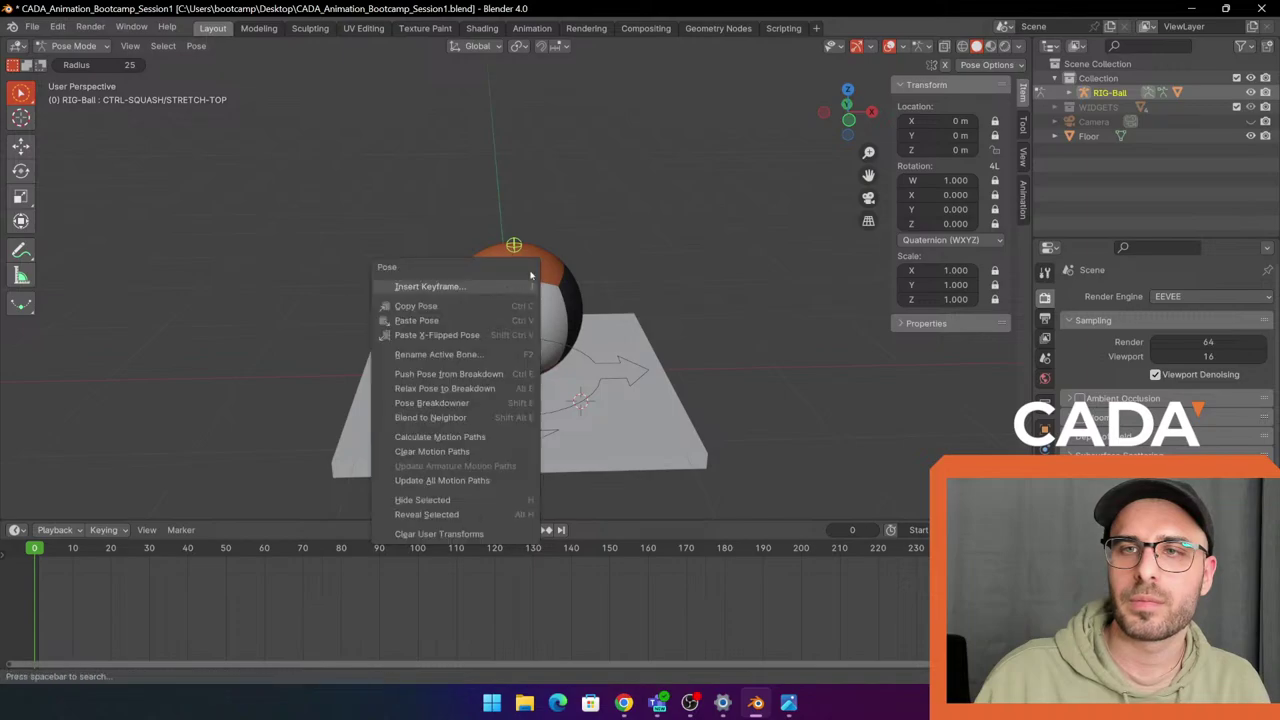
key(Tab)
key(Tab)
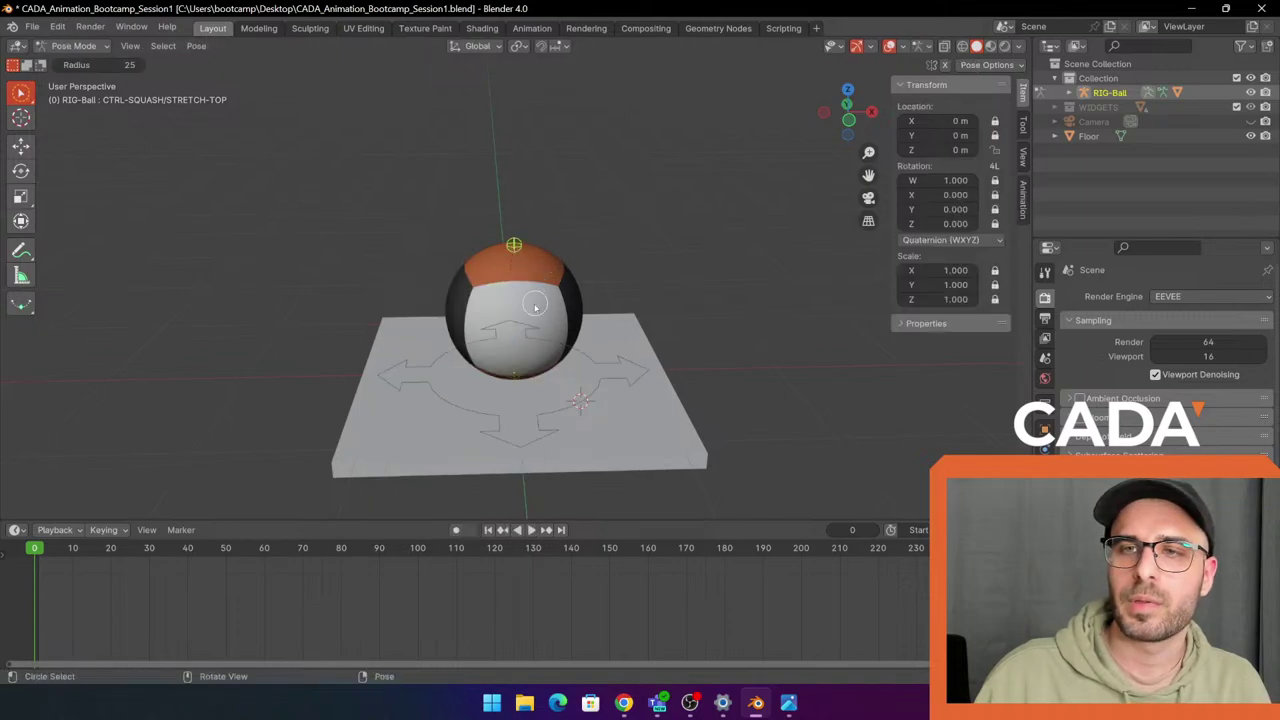
Switch the rig to Object Mode, deselect and reselect the whole rig, and make Move the active tool.
click(80, 47)
click(91, 64)
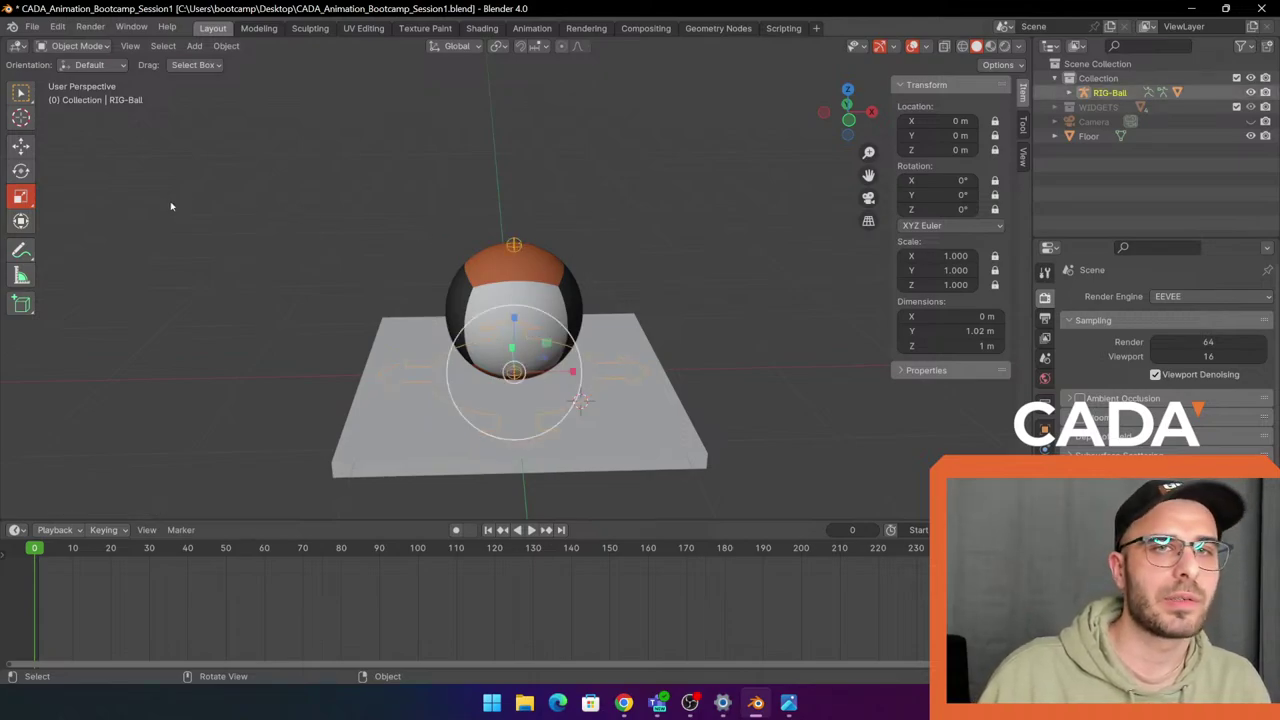
click(543, 201)
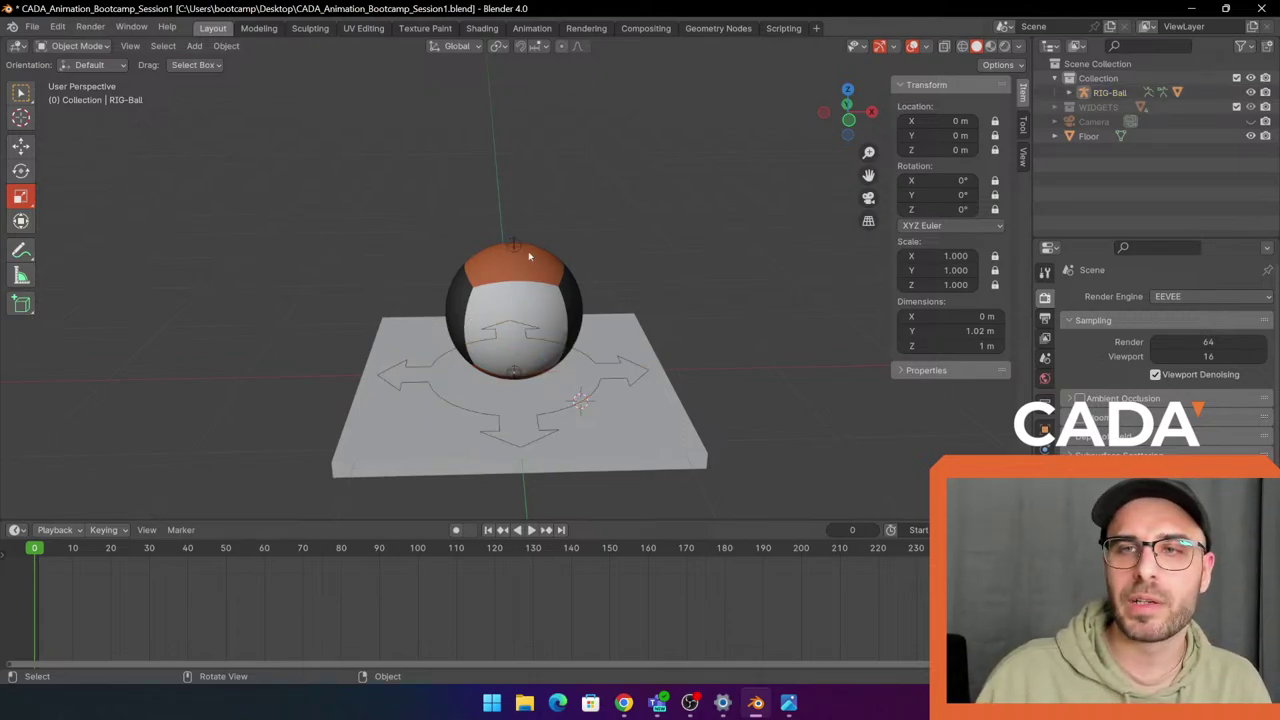
click(514, 246)
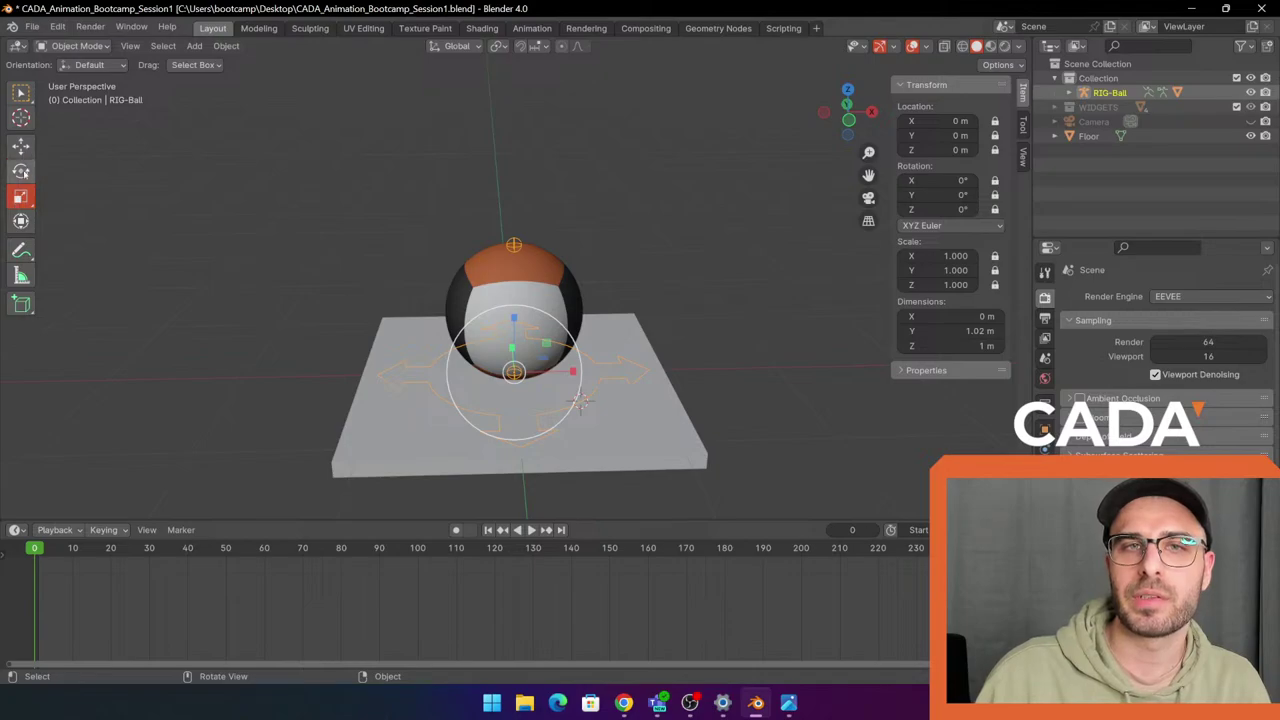
click(26, 150)
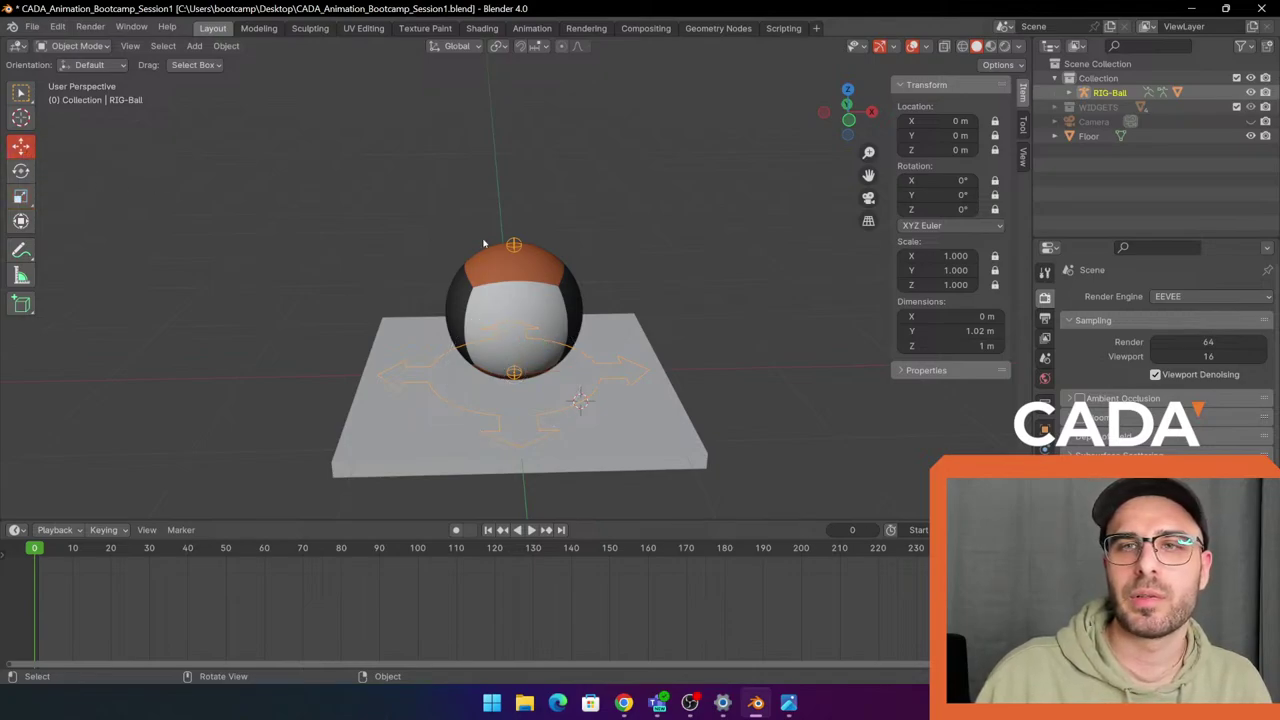
Return the rig to Pose Mode and select the ball's top squash/stretch control with the Move tool.
click(78, 46)
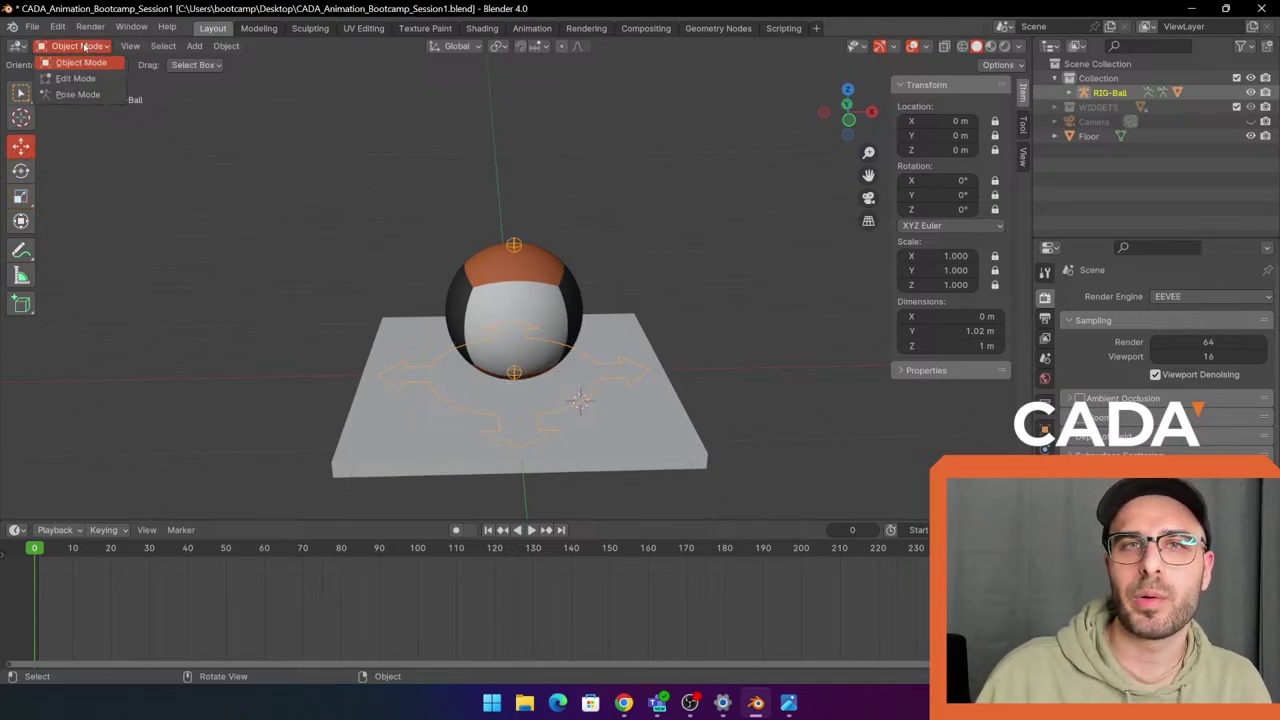
click(78, 95)
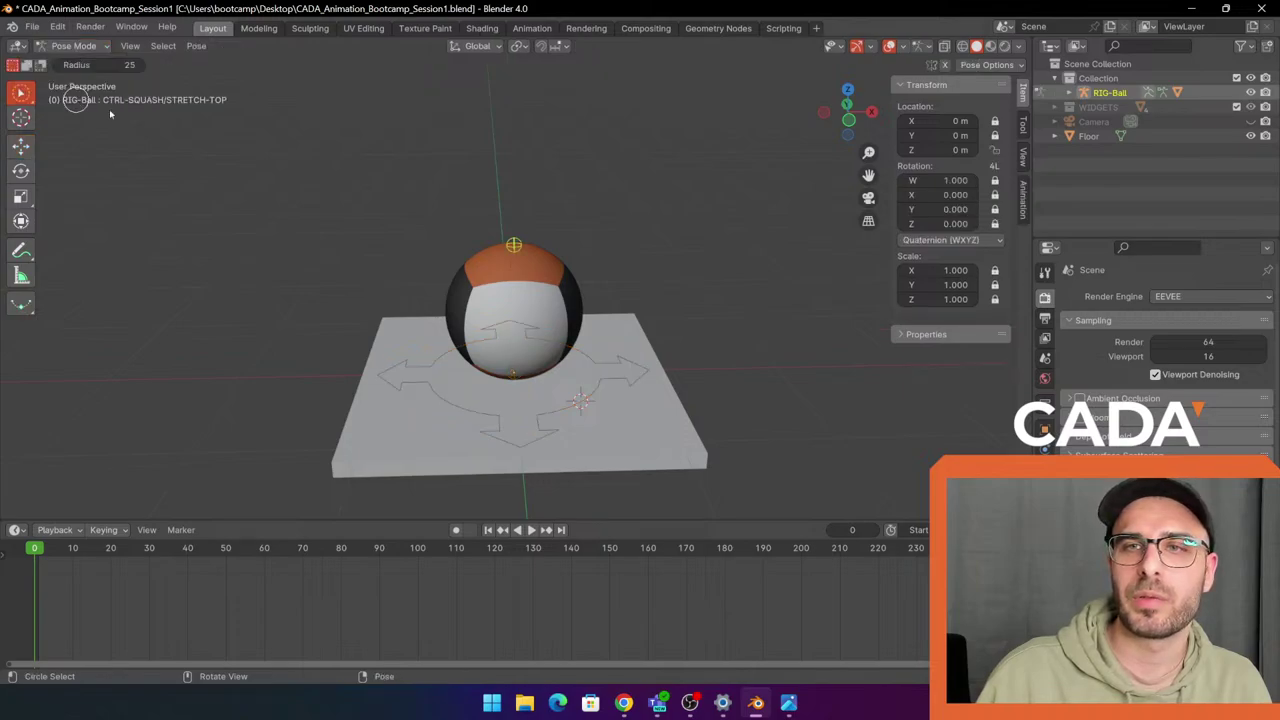
click(21, 146)
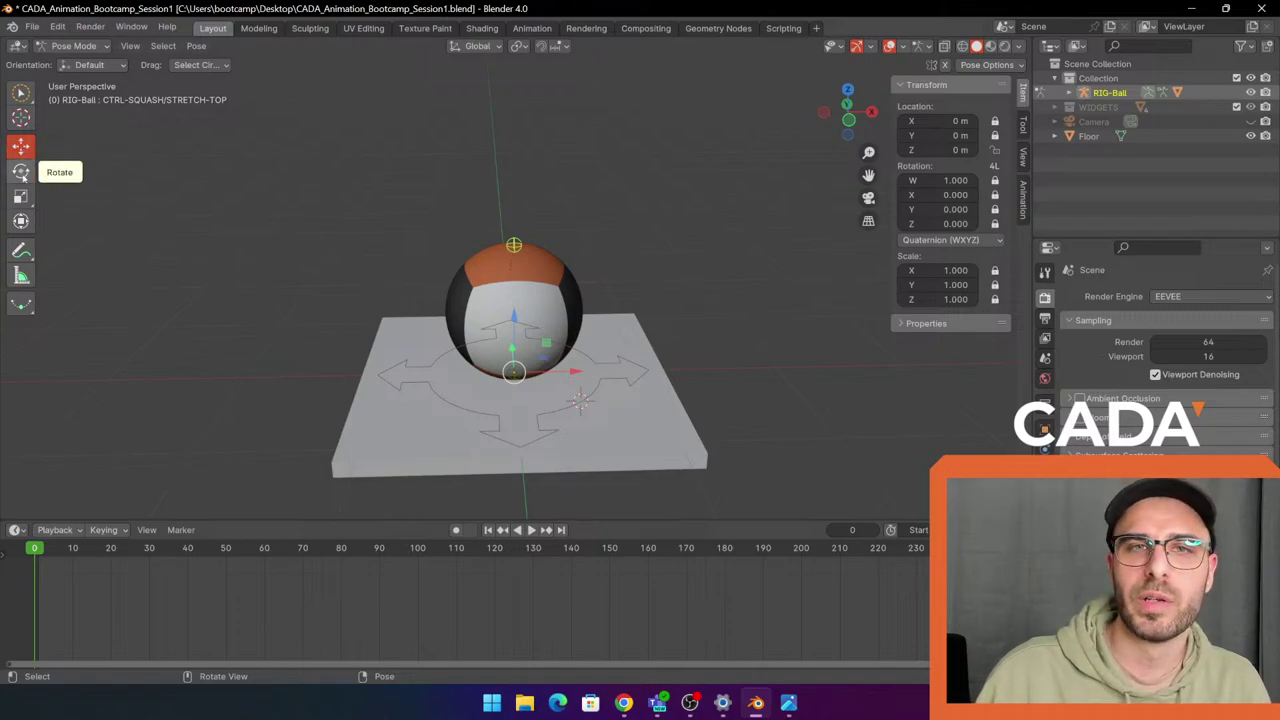
click(514, 246)
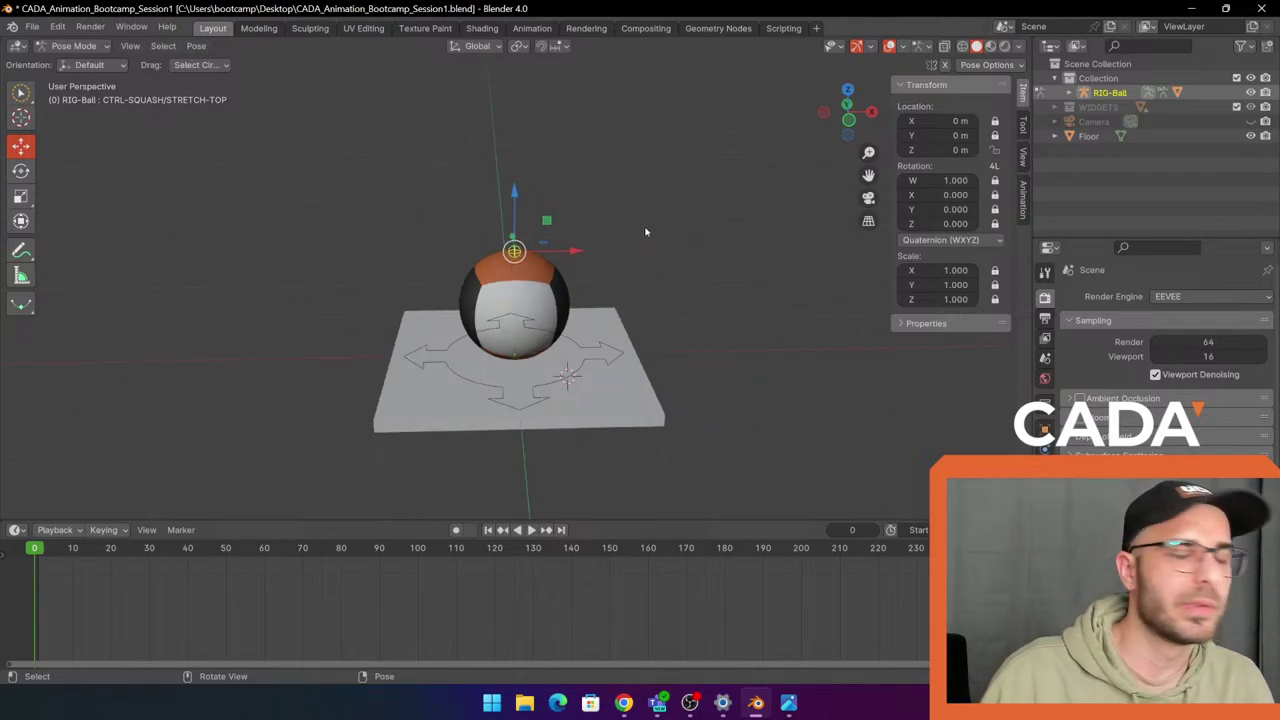
Try stretching the ball by raising its top squash/stretch control, and undo the move.
middle_drag(691, 180, 407, 185)
drag(465, 180, 470, 124)
key(ctrl+z)
key(ctrl+z)
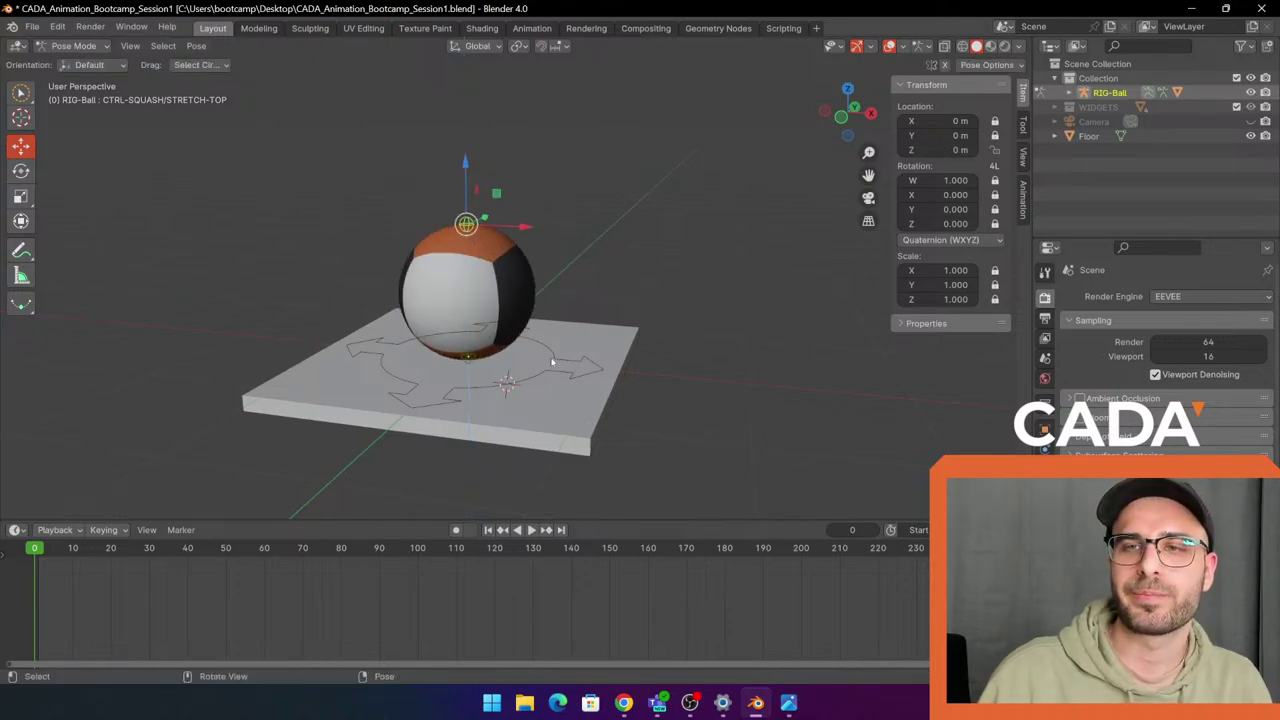
Try squashing the ball by raising its bottom squash/stretch control, and undo the move.
click(555, 354)
click(468, 356)
drag(467, 300, 490, 279)
key(ctrl+z)
Start and cancel a move of the top control, then raise the bottom control about 0.27 m and undo it.
click(467, 229)
mouse_move(470, 160)
mouse_down()
mouse_move(463, 183)
mouse_move(446, 176)
mouse_move(474, 174)
mouse_up()
right_click(474, 174)
click(468, 356)
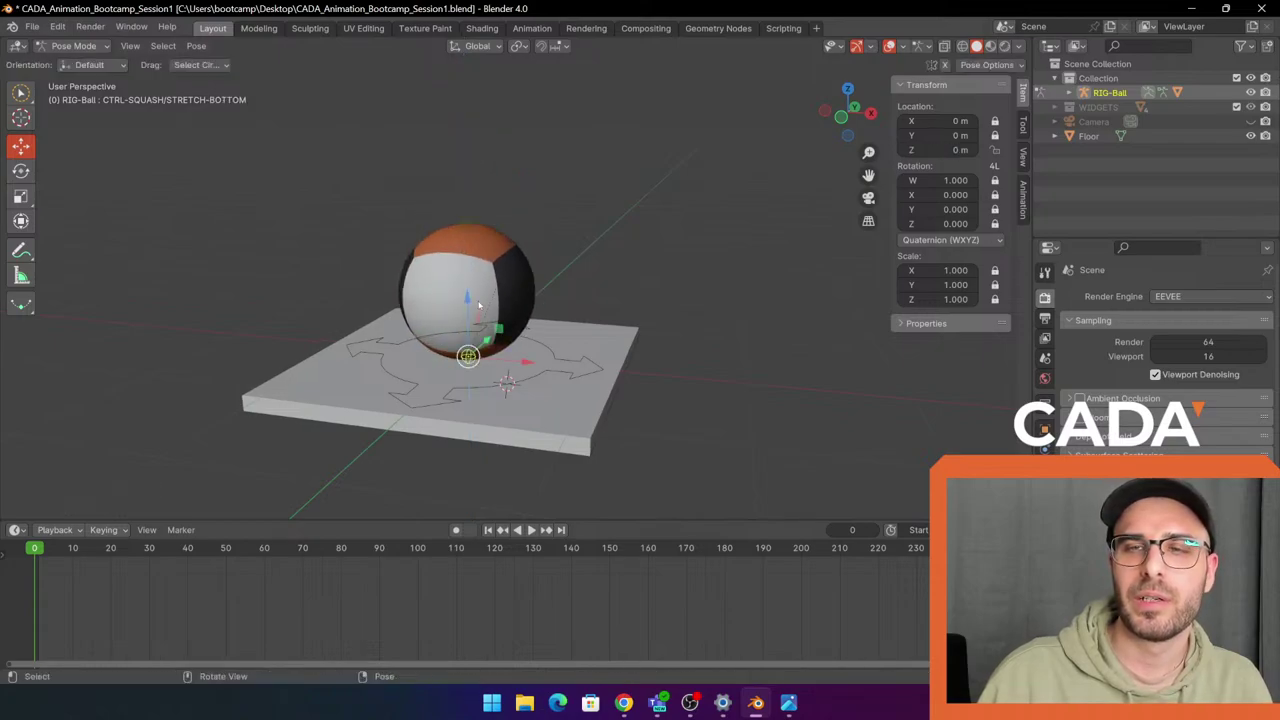
drag(465, 300, 468, 263)
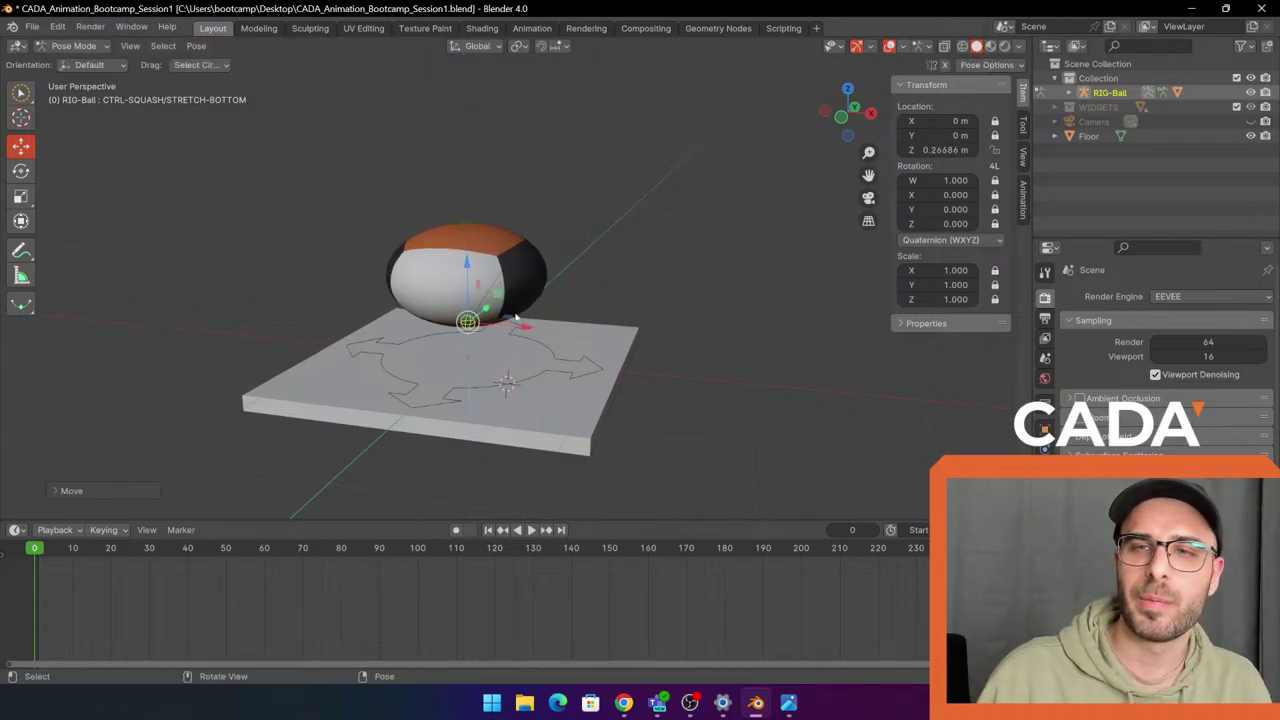
key(ctrl+z)
Select the root control around the ball, try lifting the whole ball with it, and undo the move.
click(556, 353)
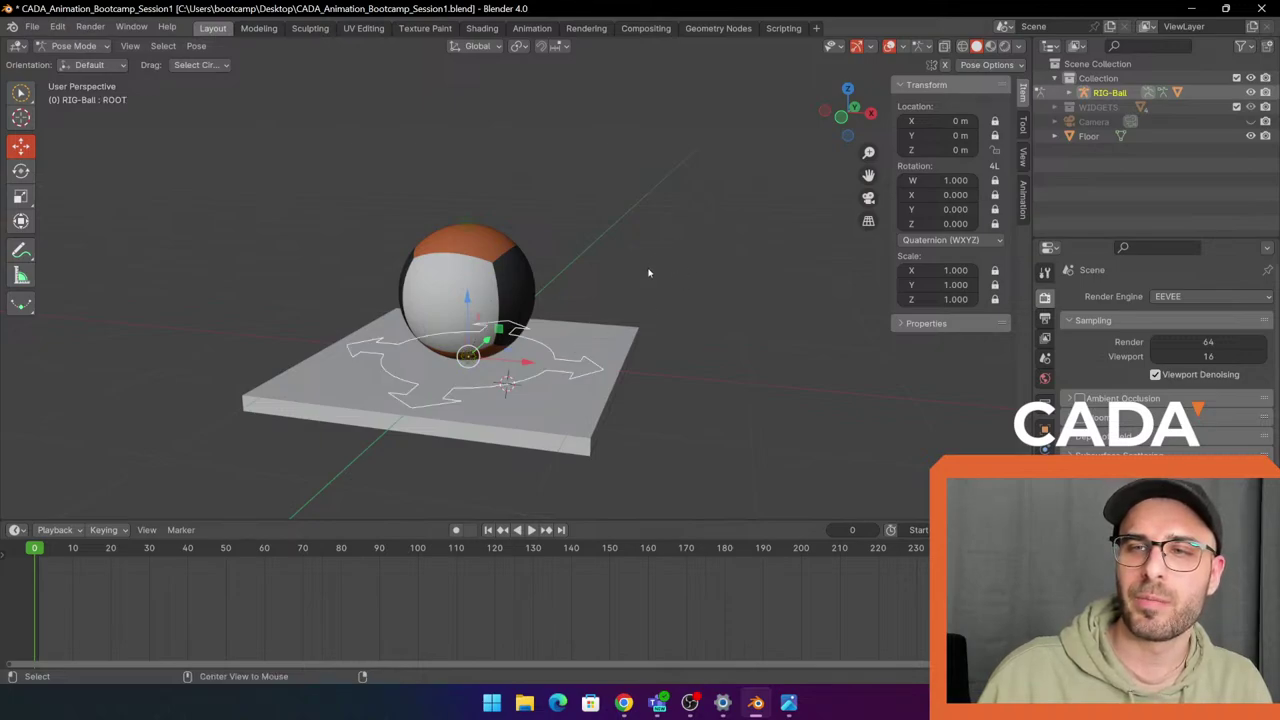
drag(469, 303, 468, 173)
key(ctrl+z)
scroll(643, 398, down, 2)
scroll(643, 398, up, 2)
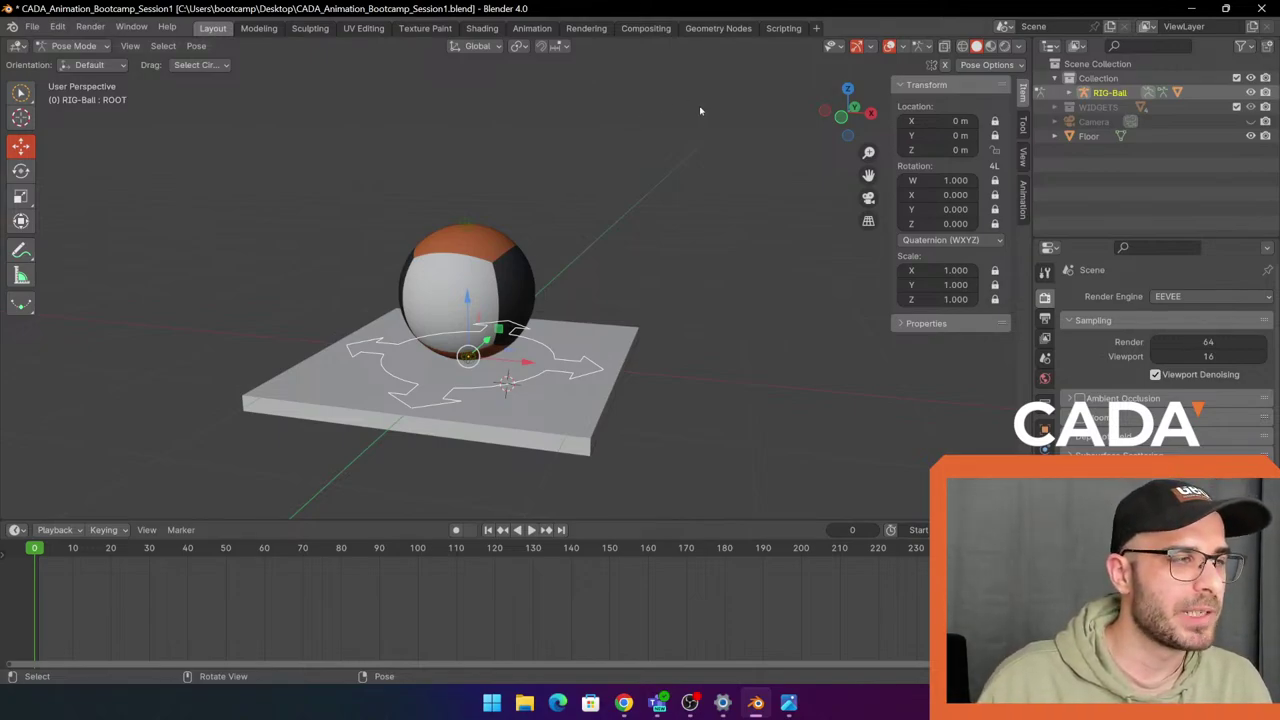
Switch to the front orthographic view and frame the ball and floor slab with room above them.
middle_drag(630, 207, 700, 228)
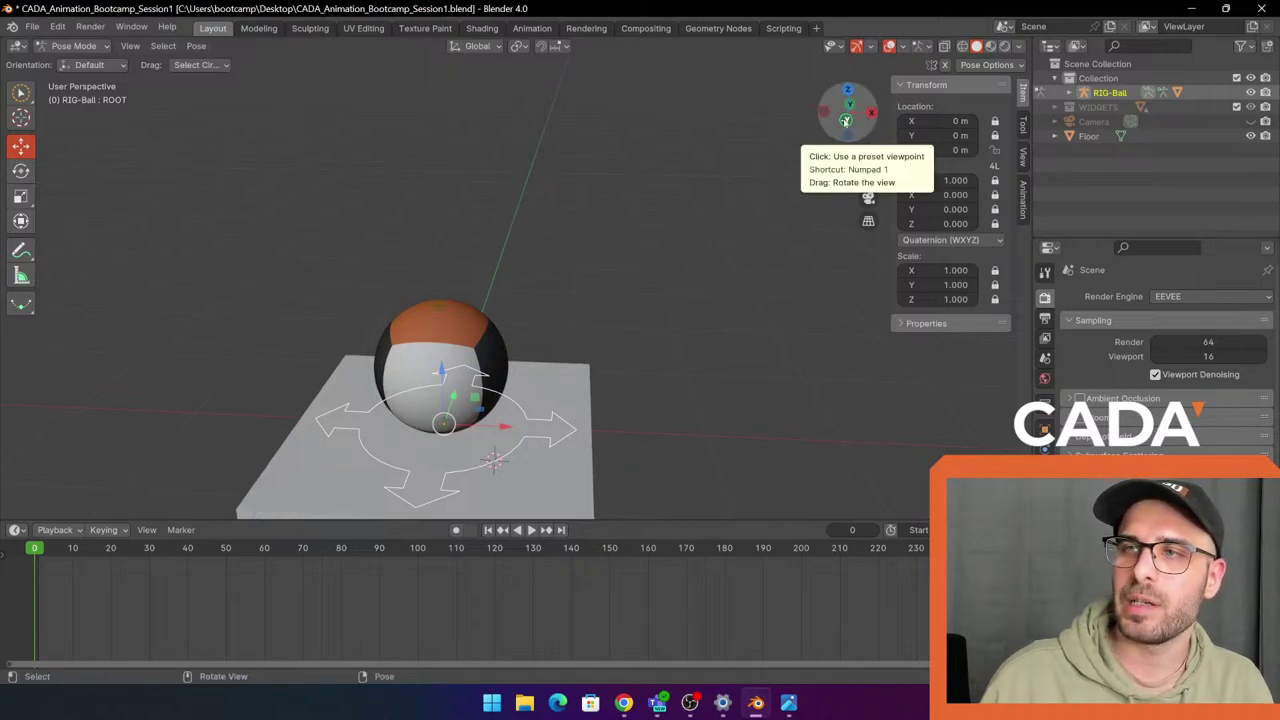
click(845, 120)
scroll(723, 226, down, 4)
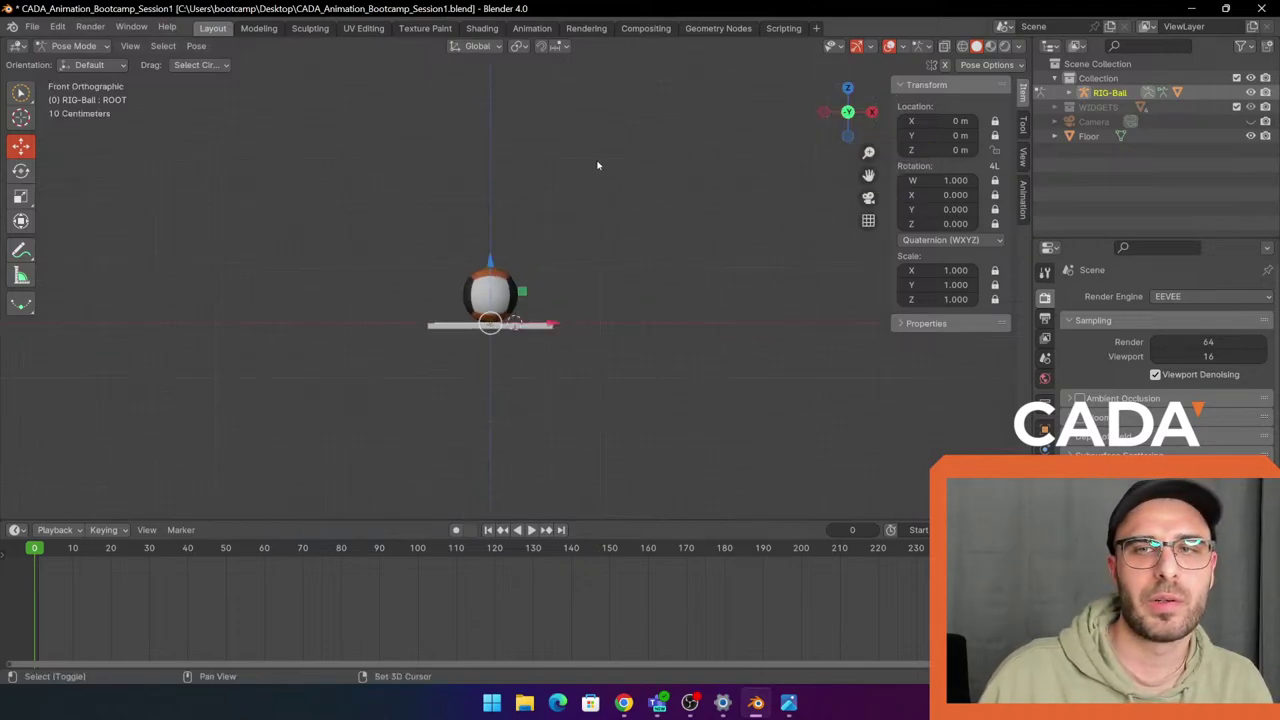
shift+middle_drag(597, 165, 621, 220)
scroll(624, 220, up, 3)
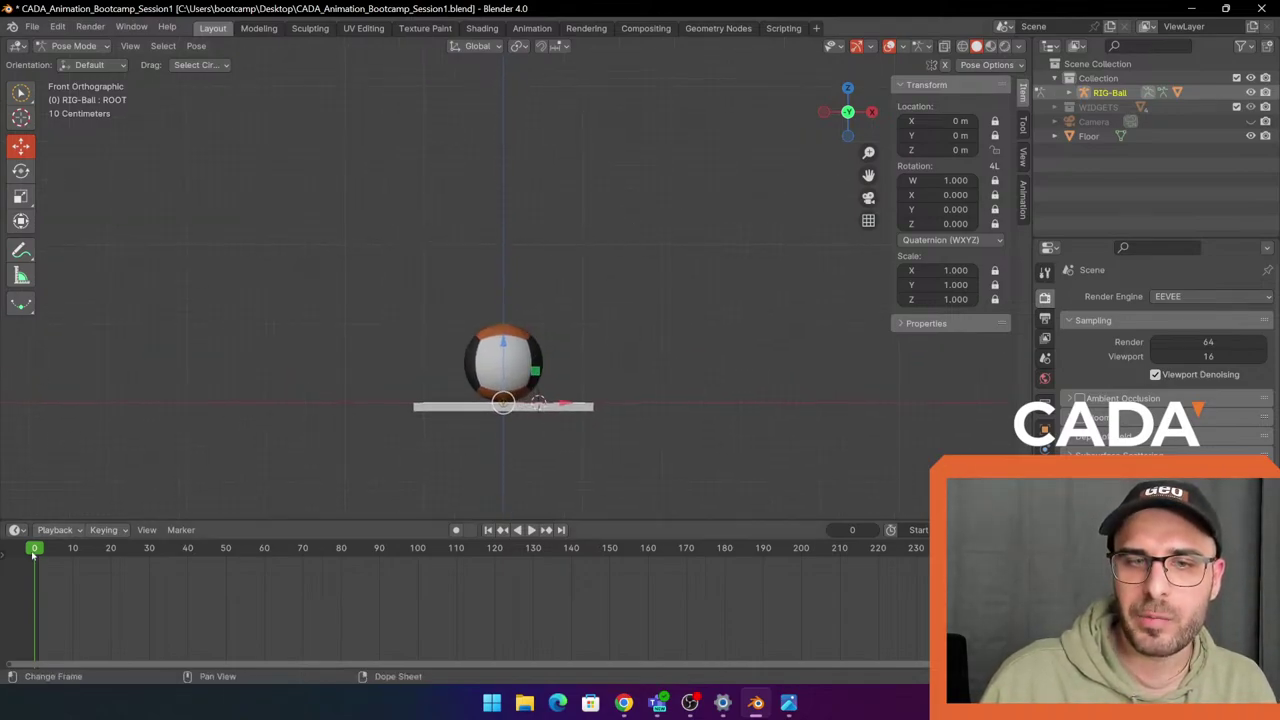
Play and stop the timeline from frame 0 twice, and jump back to the first frame of the range.
key(space)
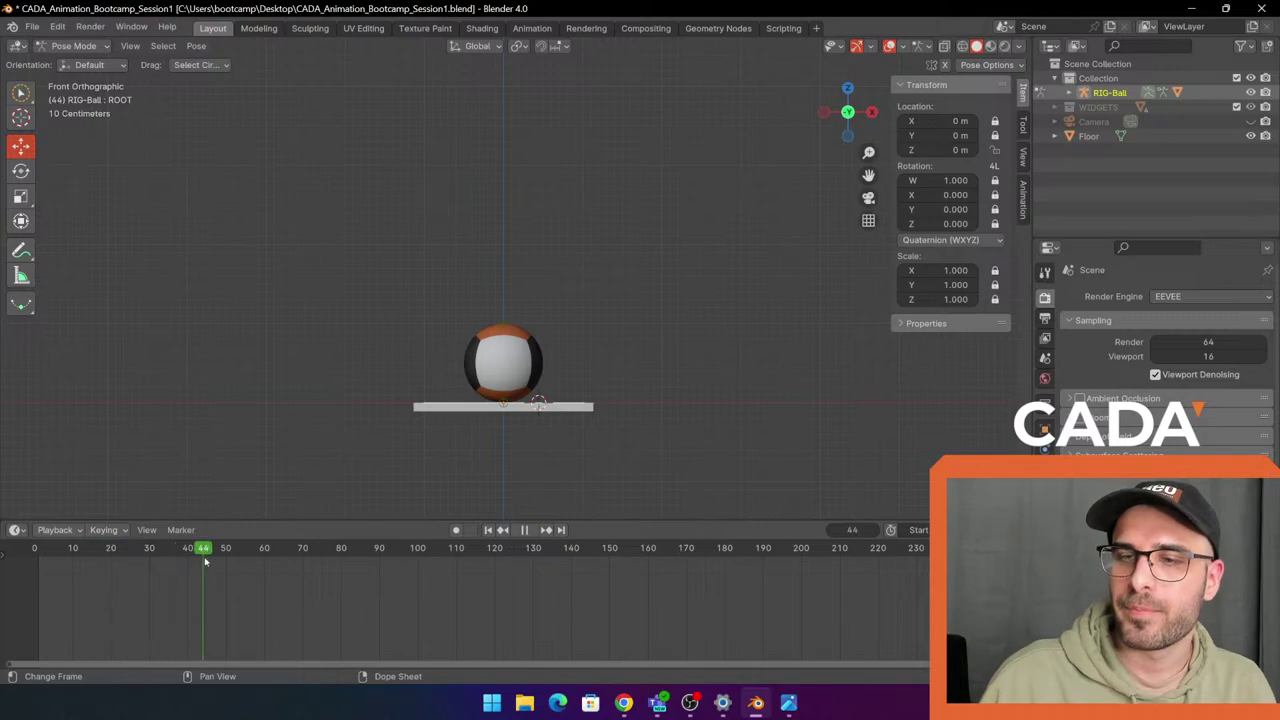
key(Escape)
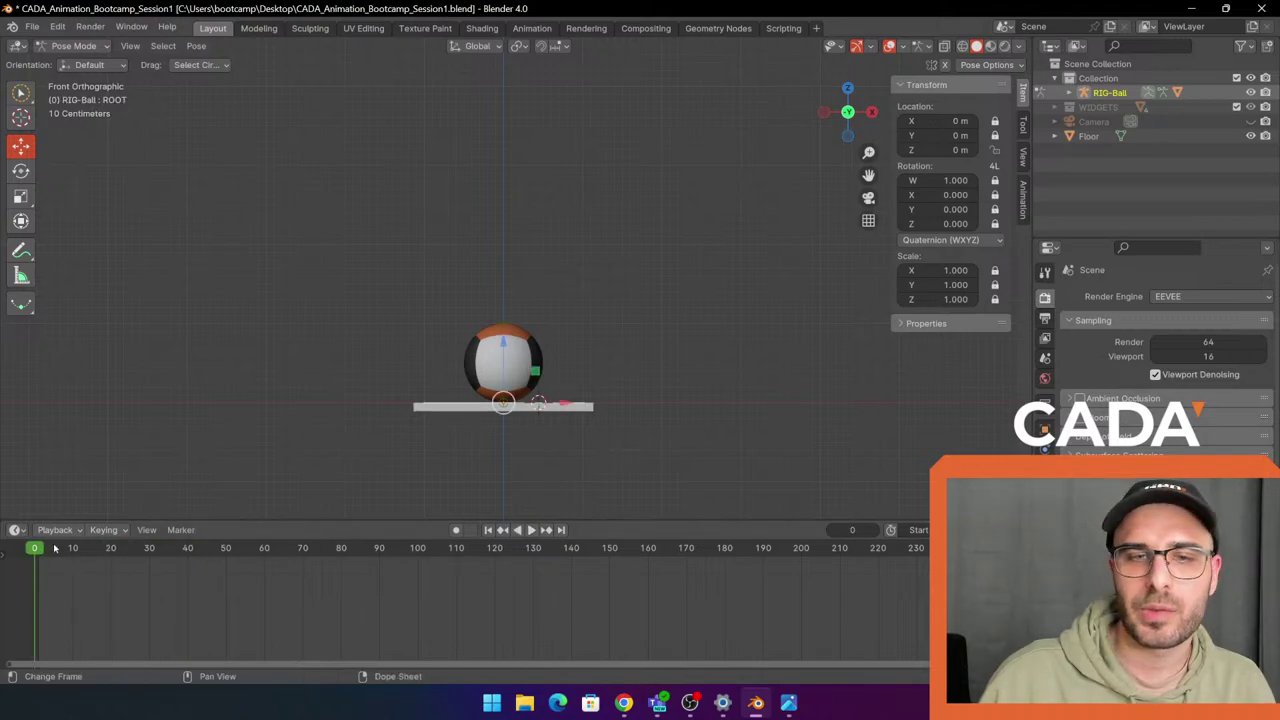
mouse_move(36, 550)
mouse_down()
mouse_move(54, 550)
mouse_move(12, 555)
mouse_up()
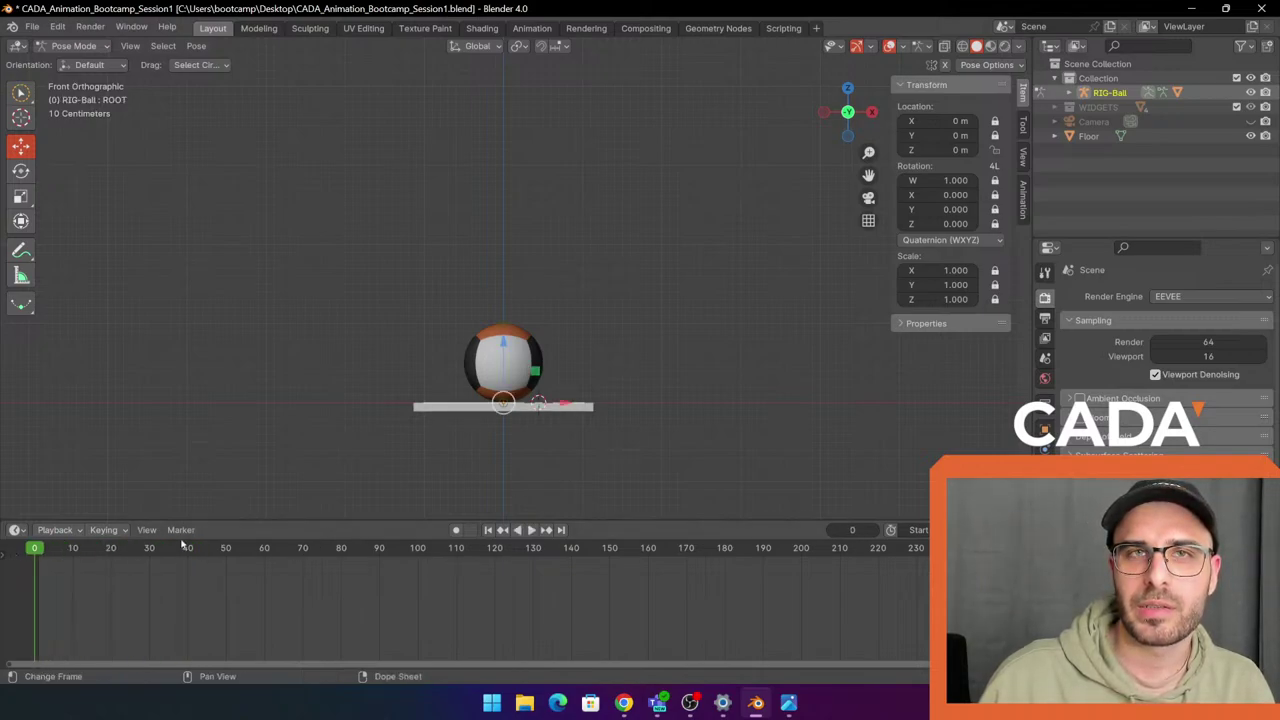
click(530, 530)
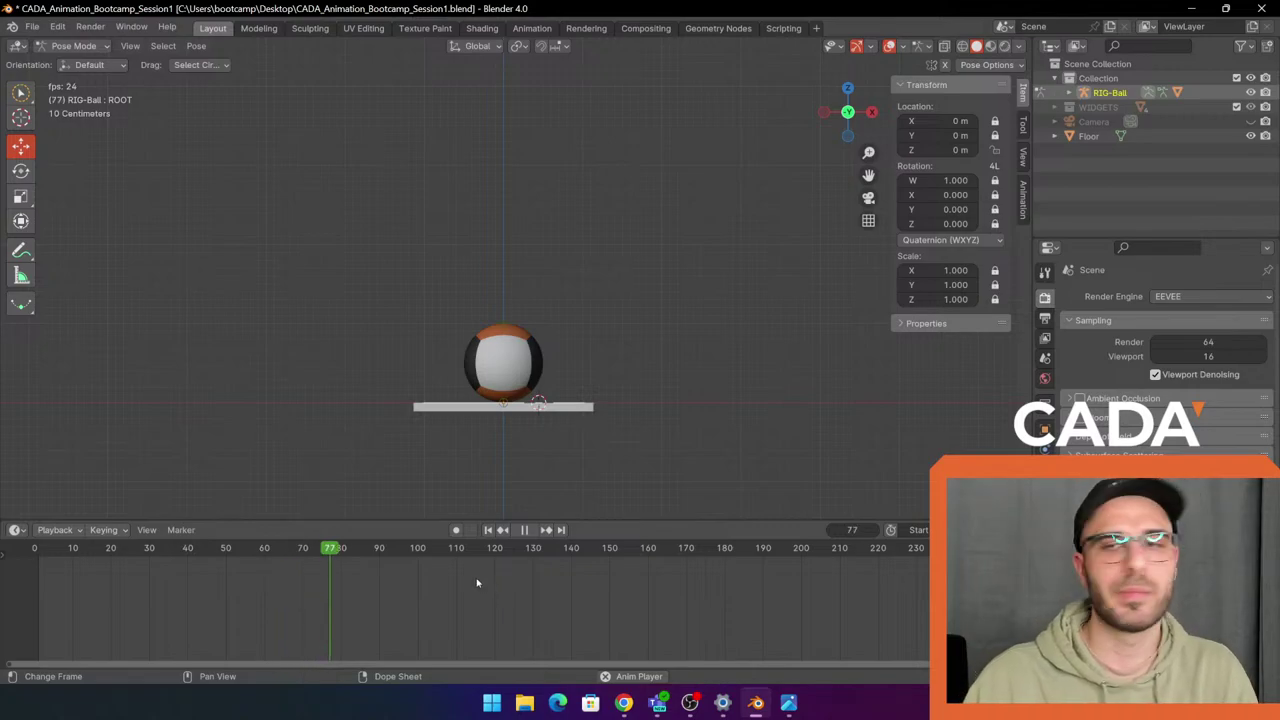
click(524, 530)
click(488, 530)
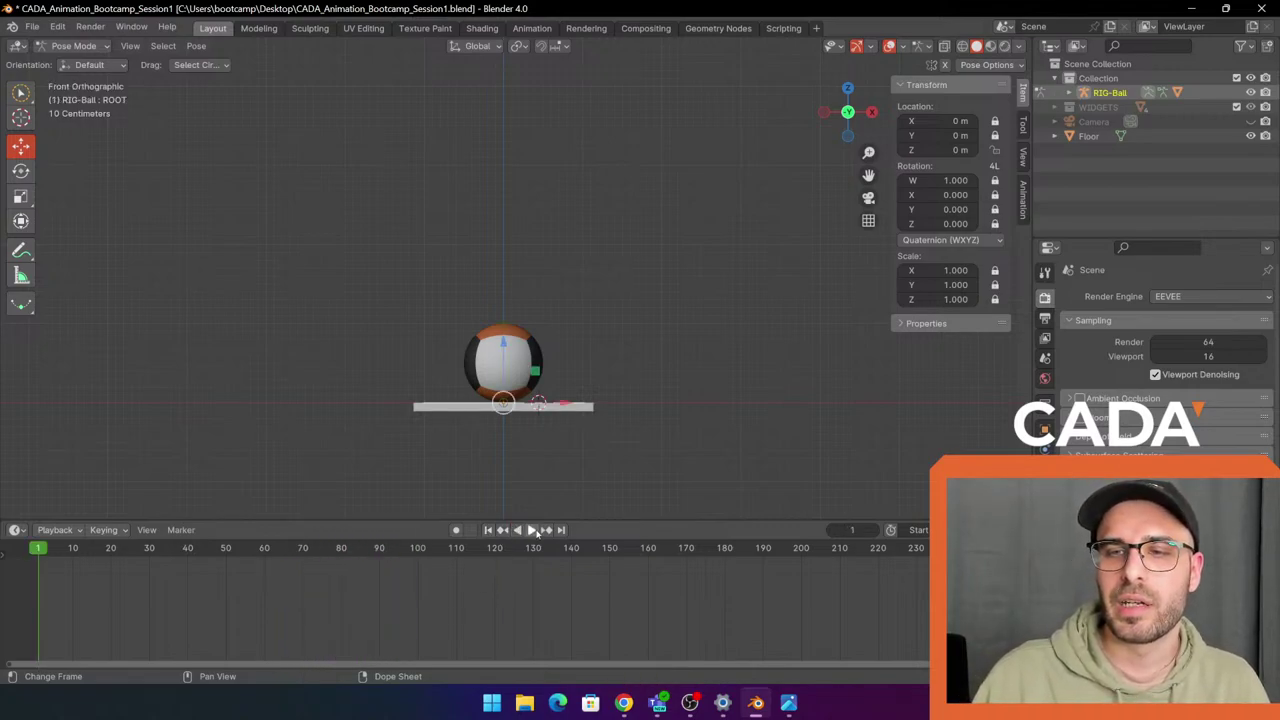
Start and pause timeline playback several times, and scrub the playhead back to frame 0.
click(530, 530)
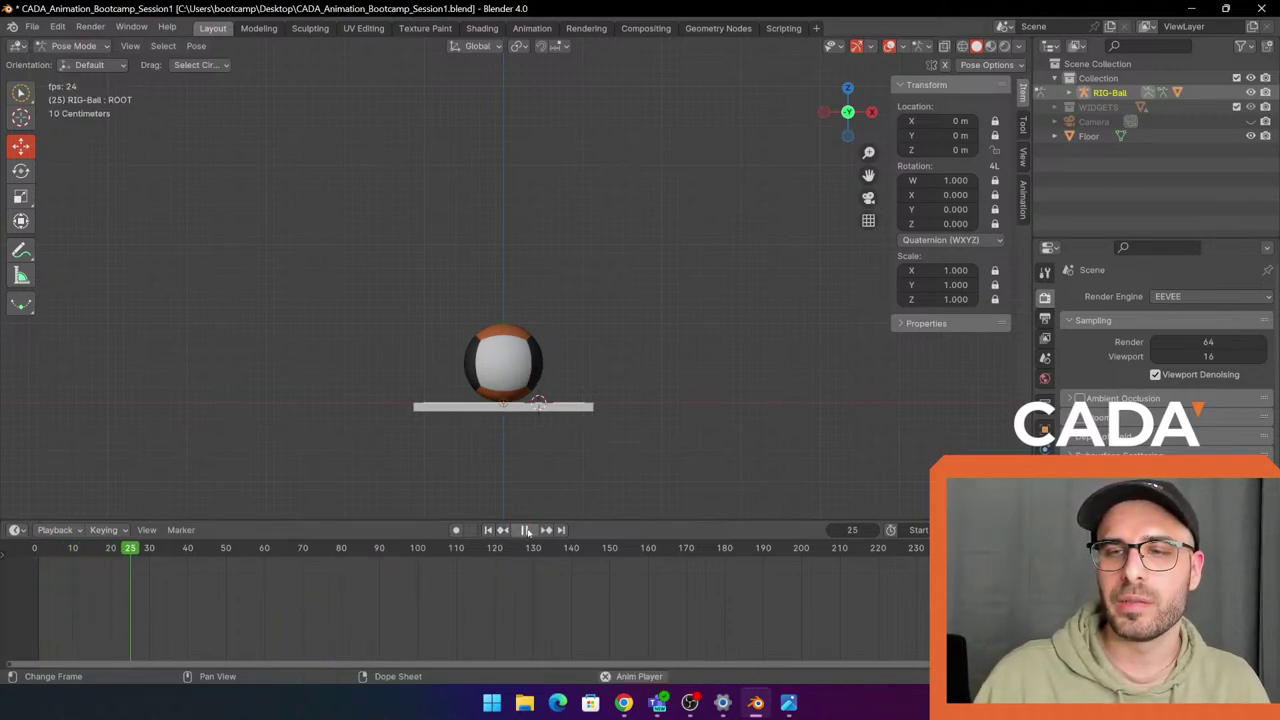
click(524, 530)
click(530, 530)
click(530, 531)
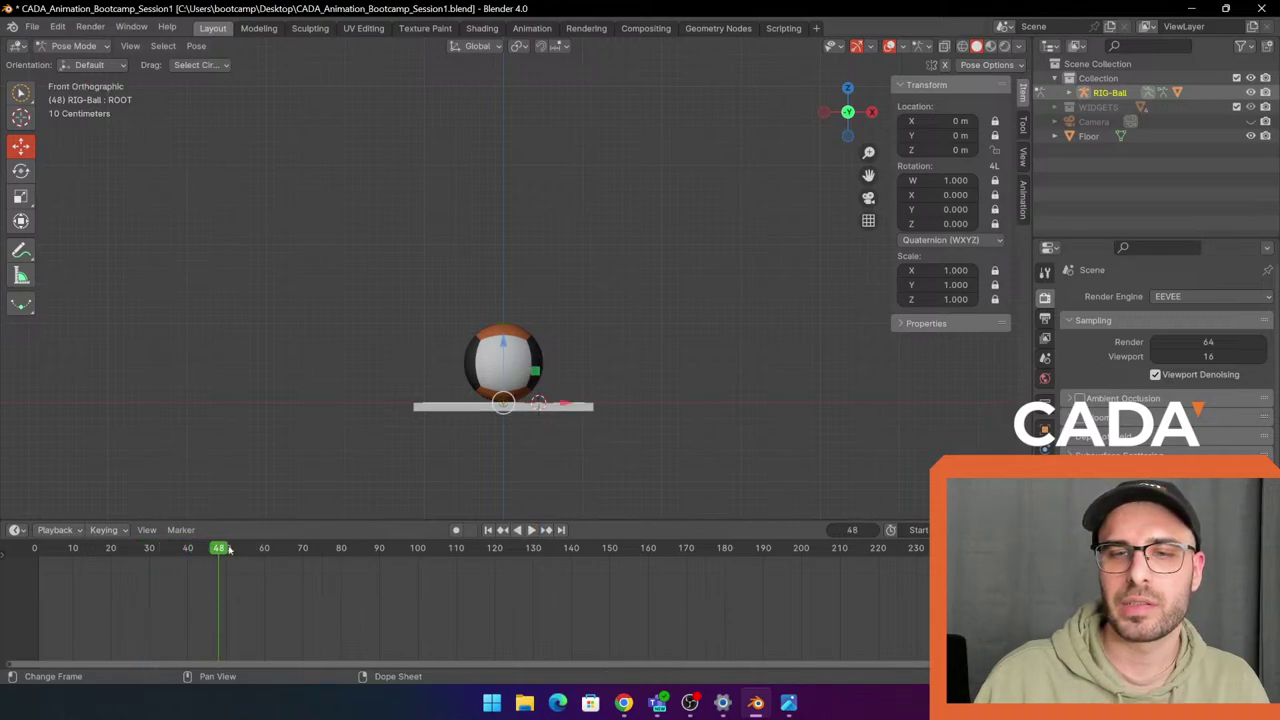
key(space)
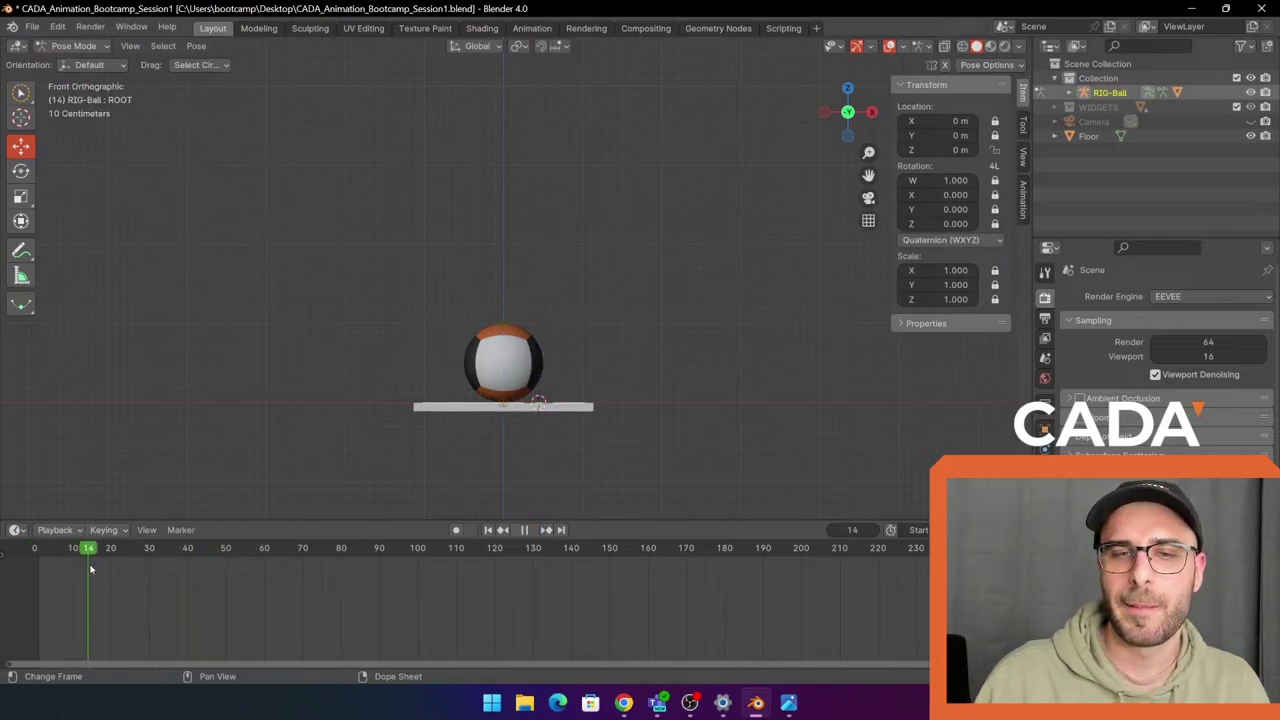
key(space)
drag(150, 548, 34, 560)
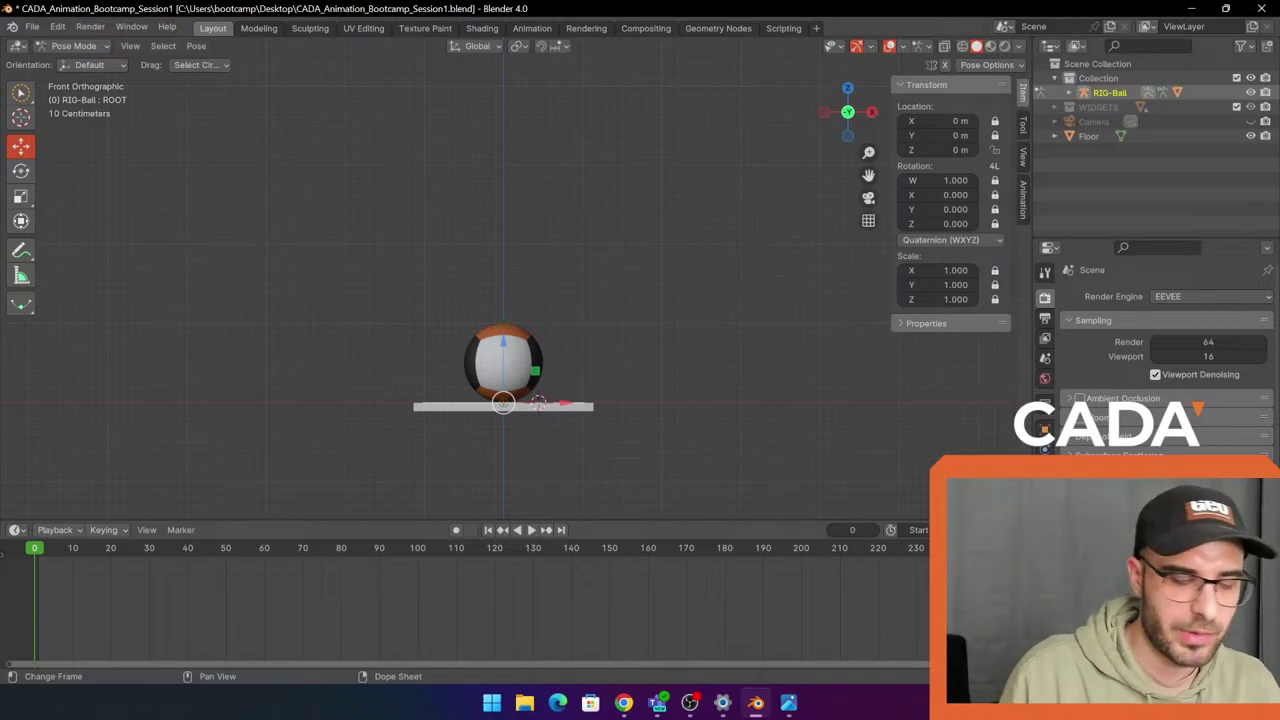
Set the animation's end frame to 30, play the shortened range, and return to frame 1.
key(Return)
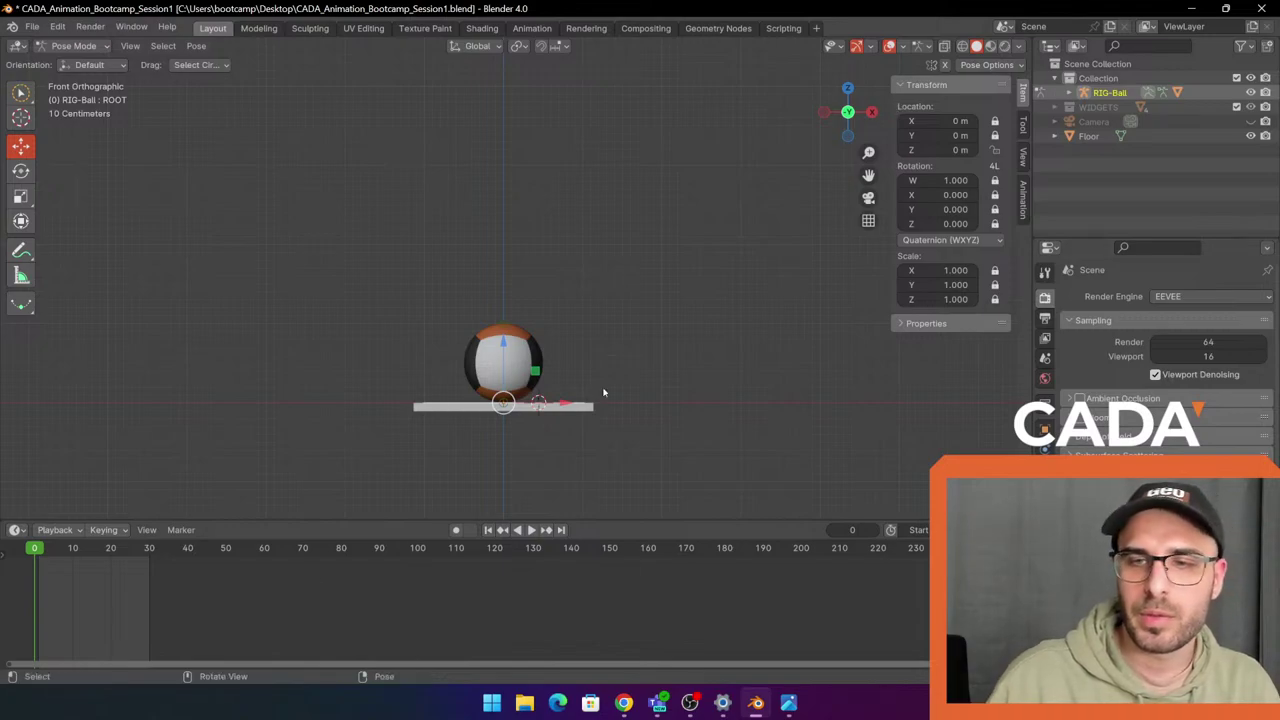
key(space)
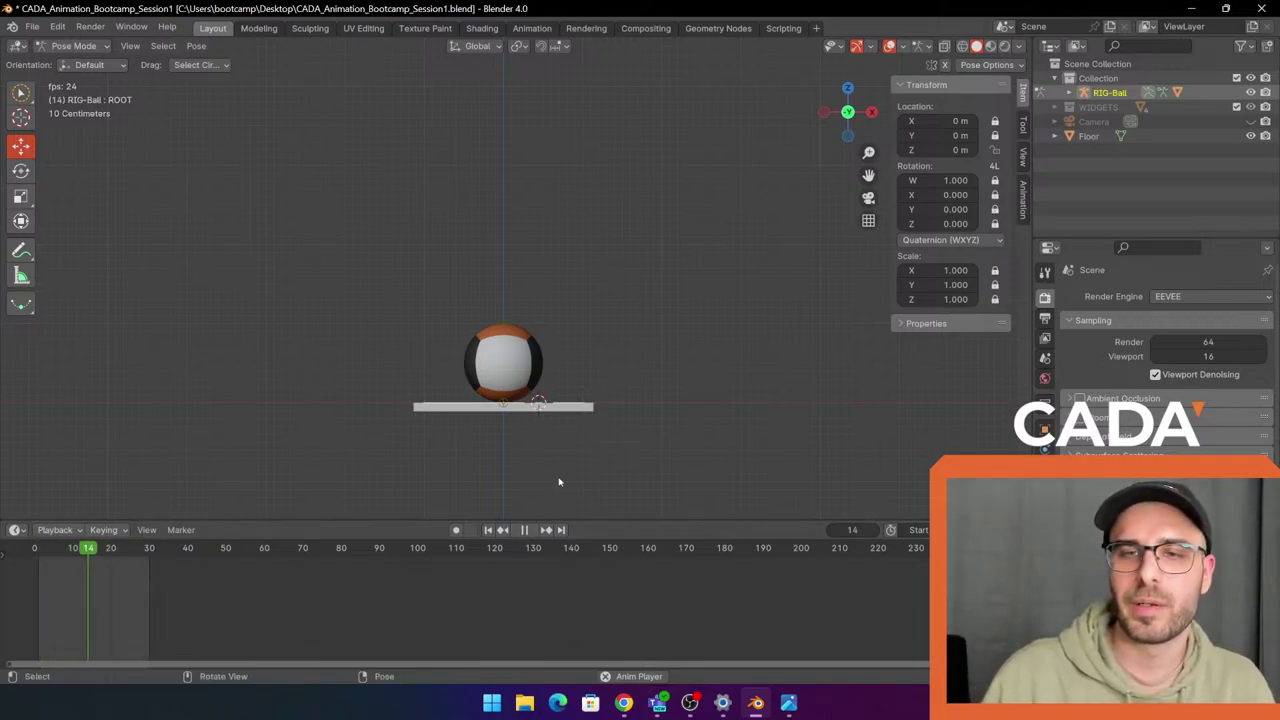
click(524, 530)
click(489, 530)
Check the ball through the scene camera, and leave the camera view.
mouse_move(683, 320)
middle_down()
mouse_move(660, 334)
mouse_move(661, 319)
middle_up()
key(KP_0)
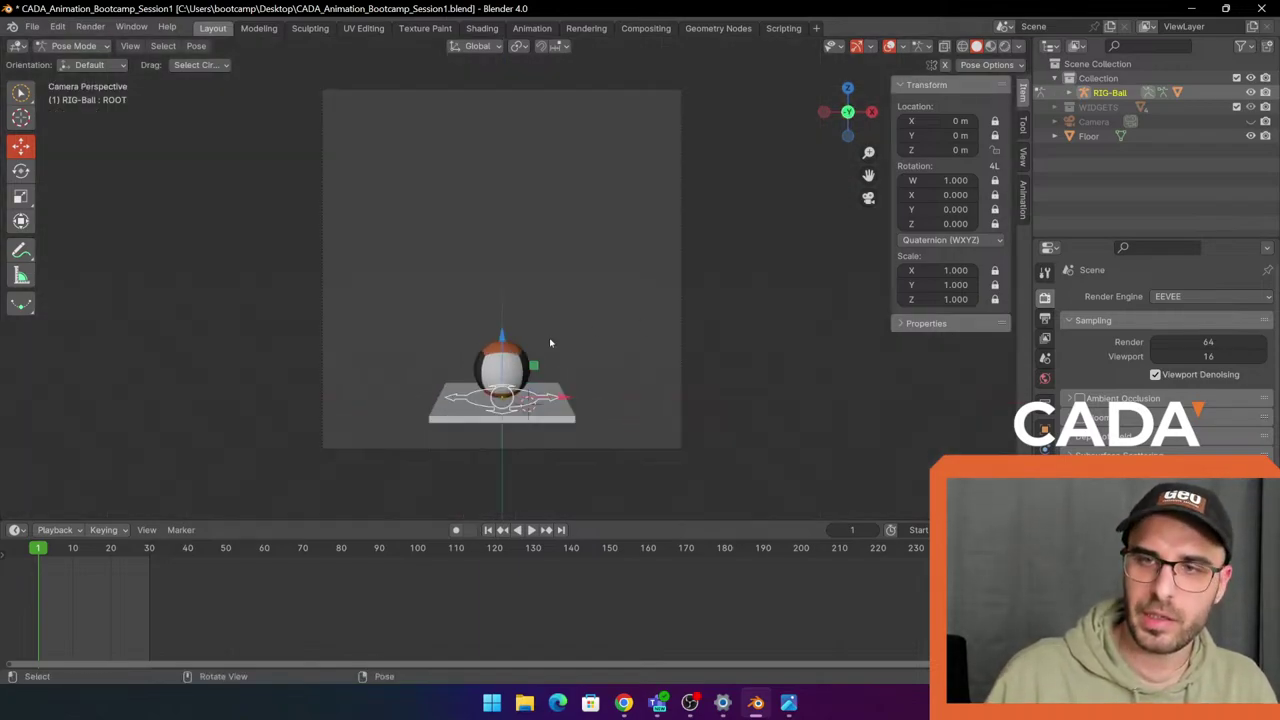
middle_drag(550, 343, 609, 323)
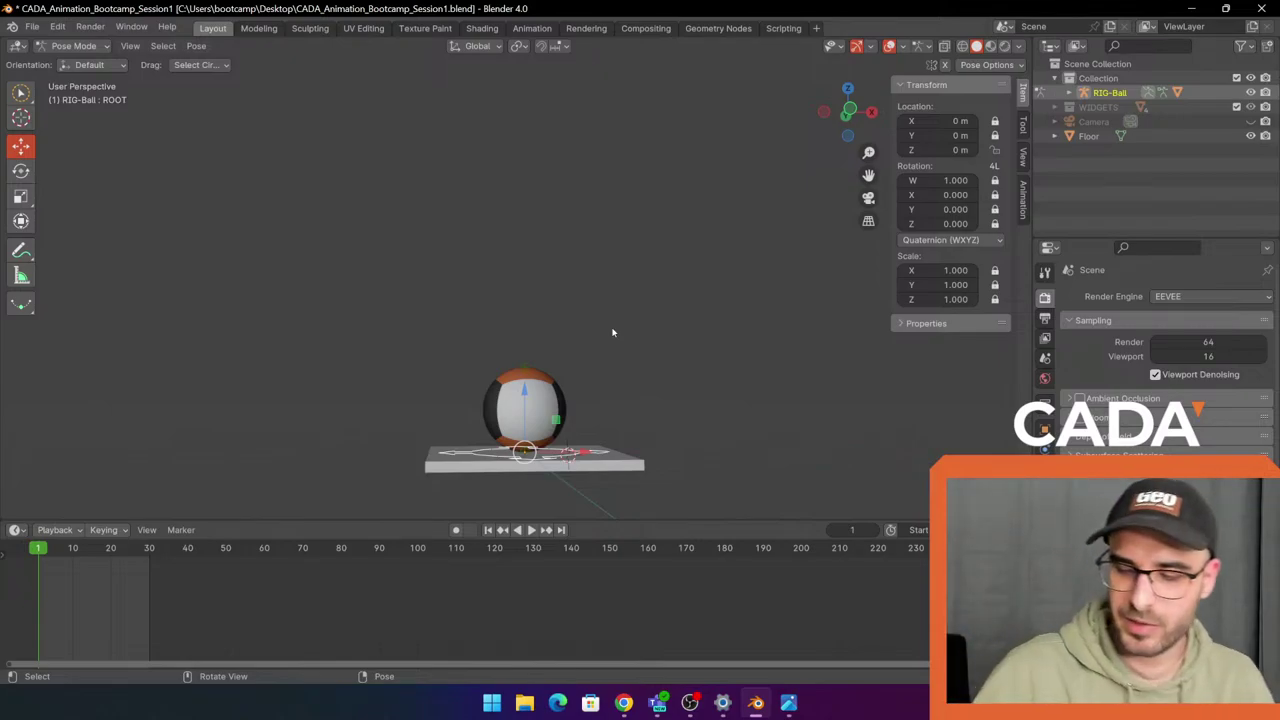
Return to the front orthographic view and insert a Location keyframe for the root control at frame 1.
key(KP_1)
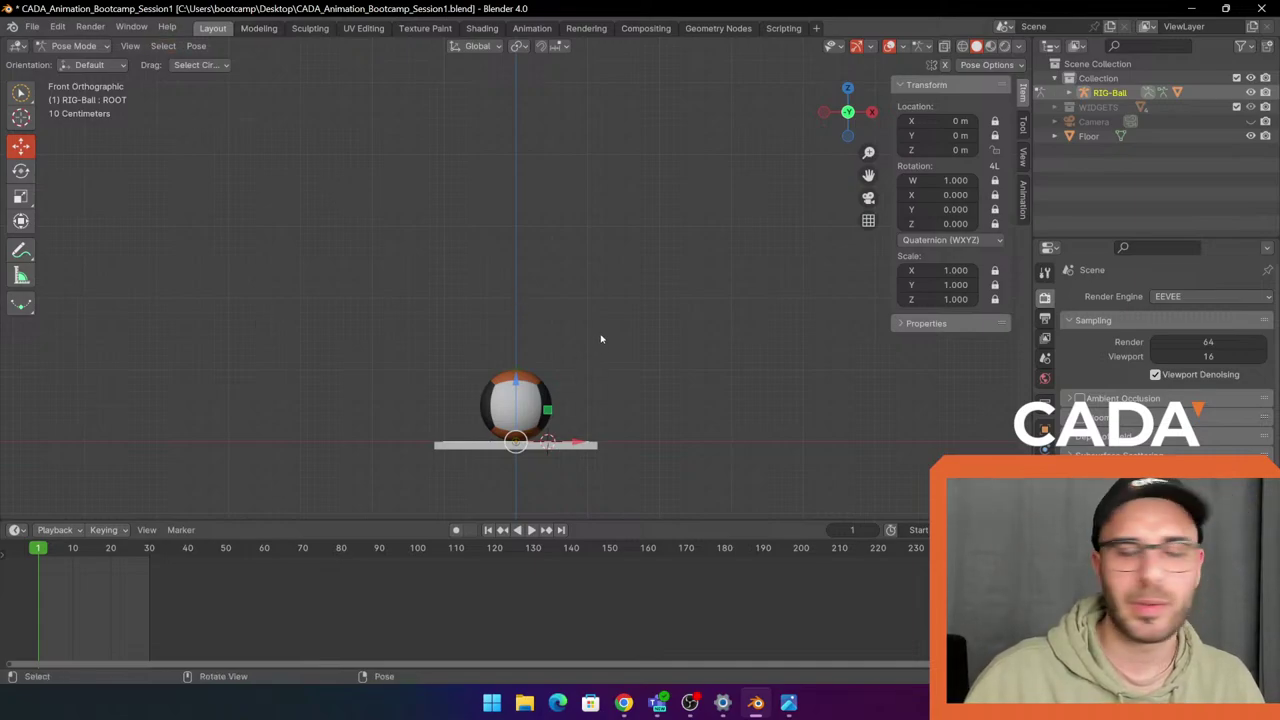
shift+middle_drag(662, 294, 653, 298)
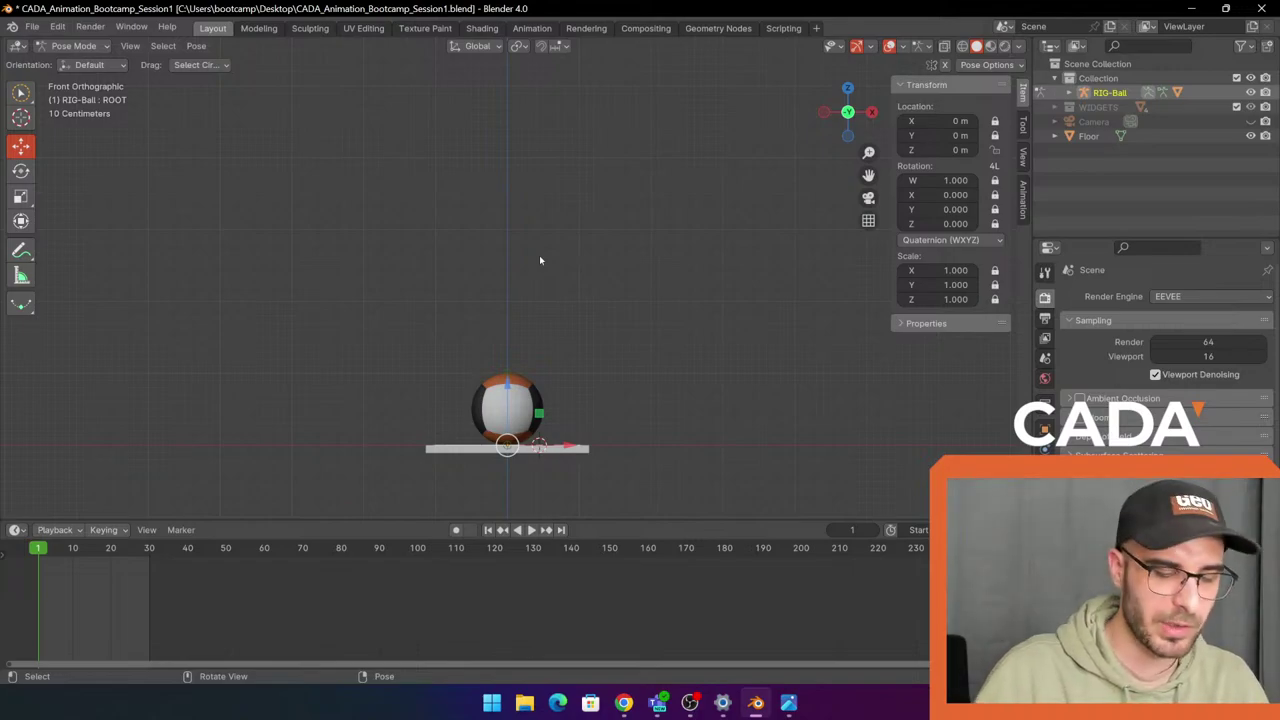
key(i)
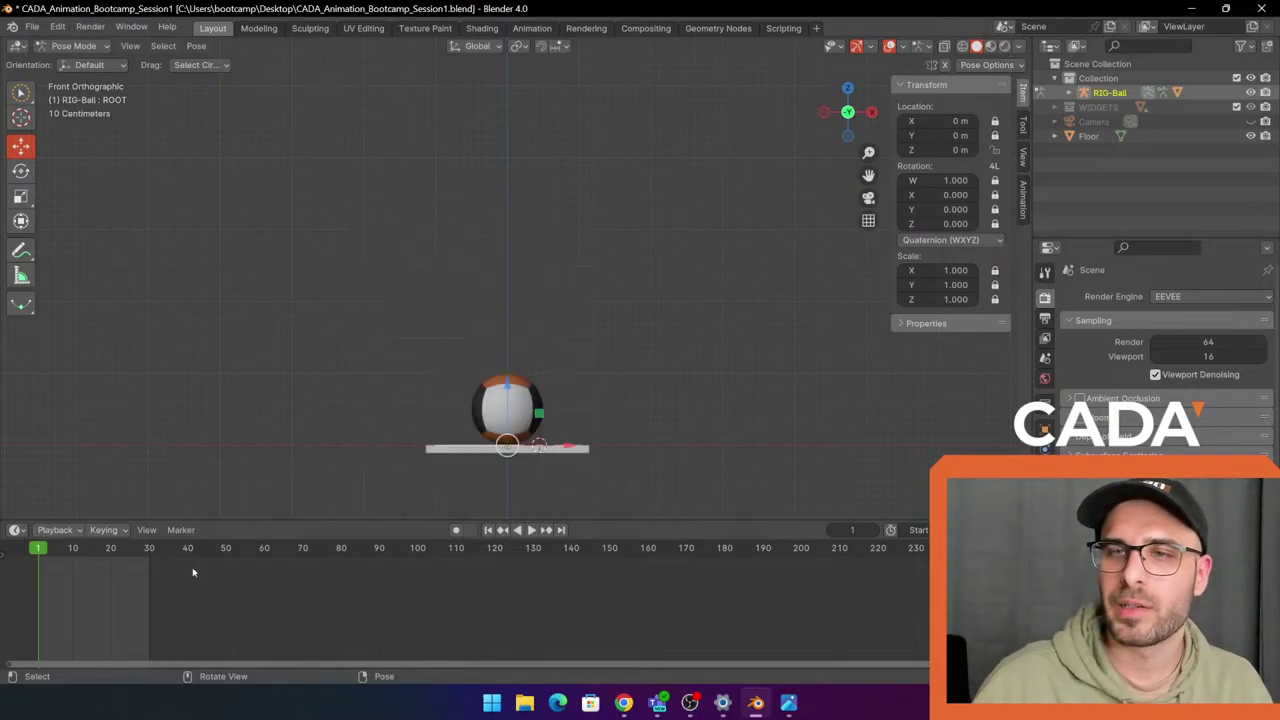
key(i)
click(623, 296)
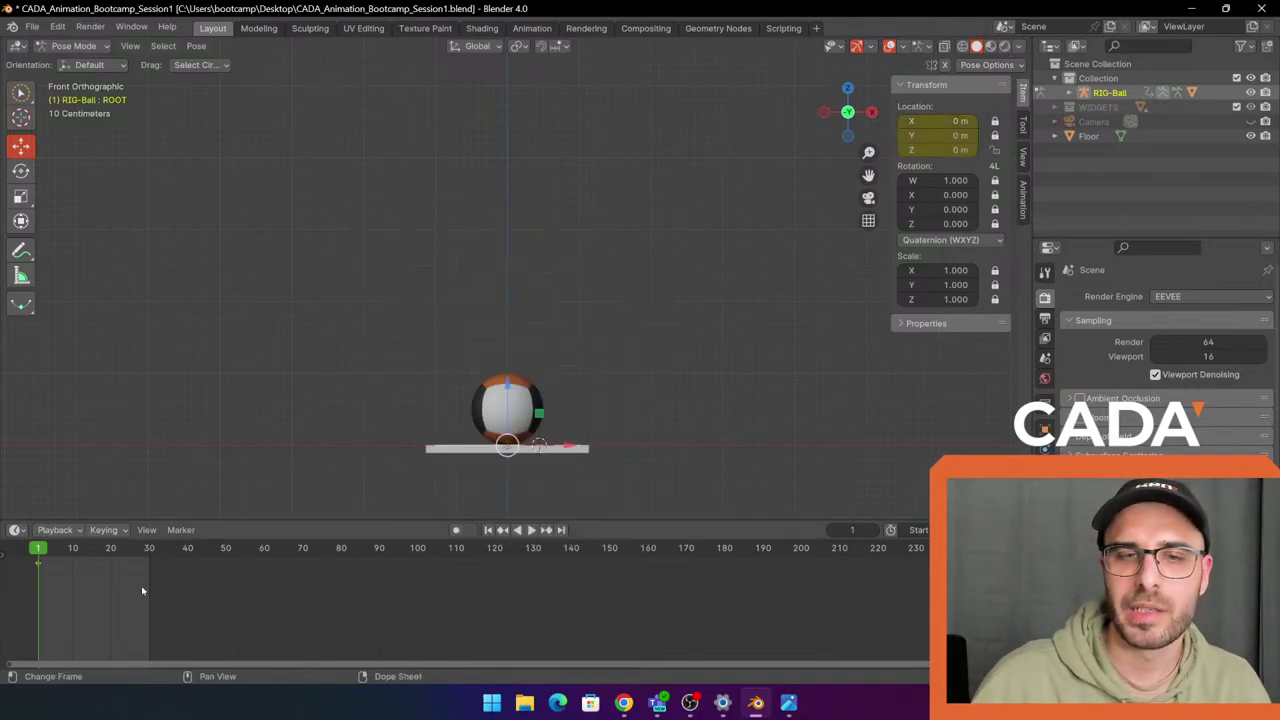
Move the playhead to frame 13 for the top of the bounce.
click(70, 549)
drag(70, 549, 84, 549)
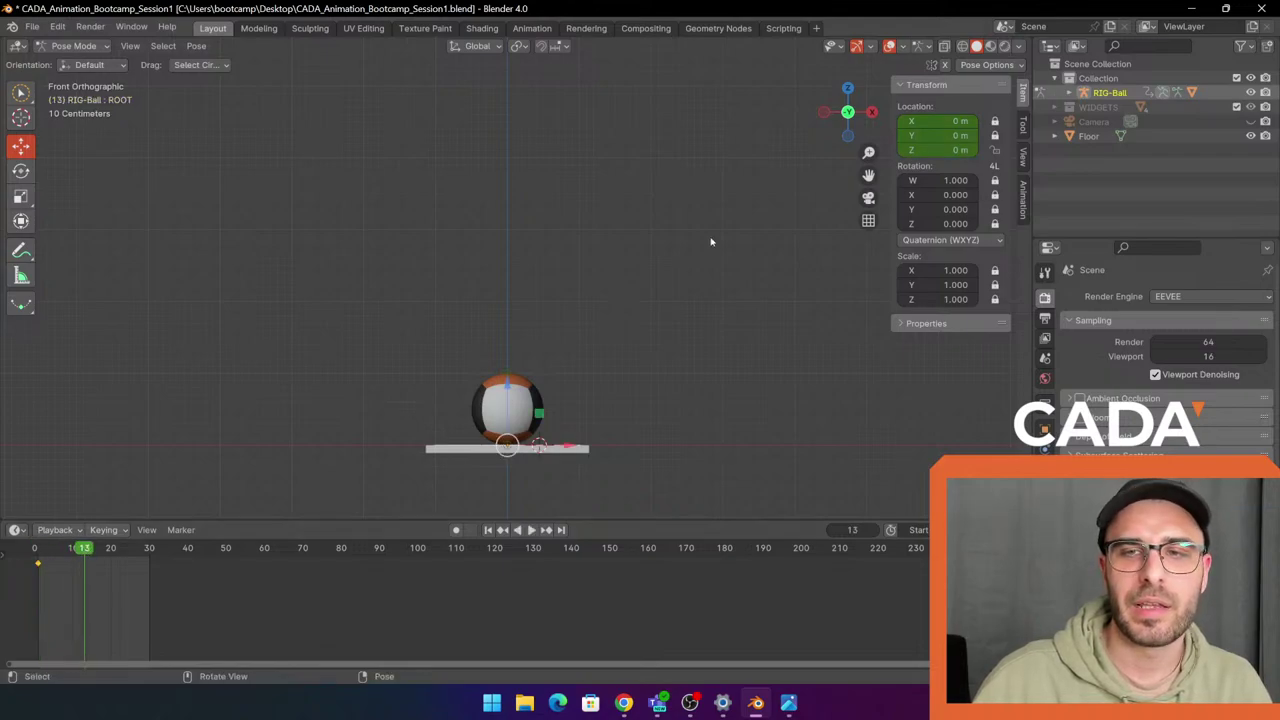
key(g)
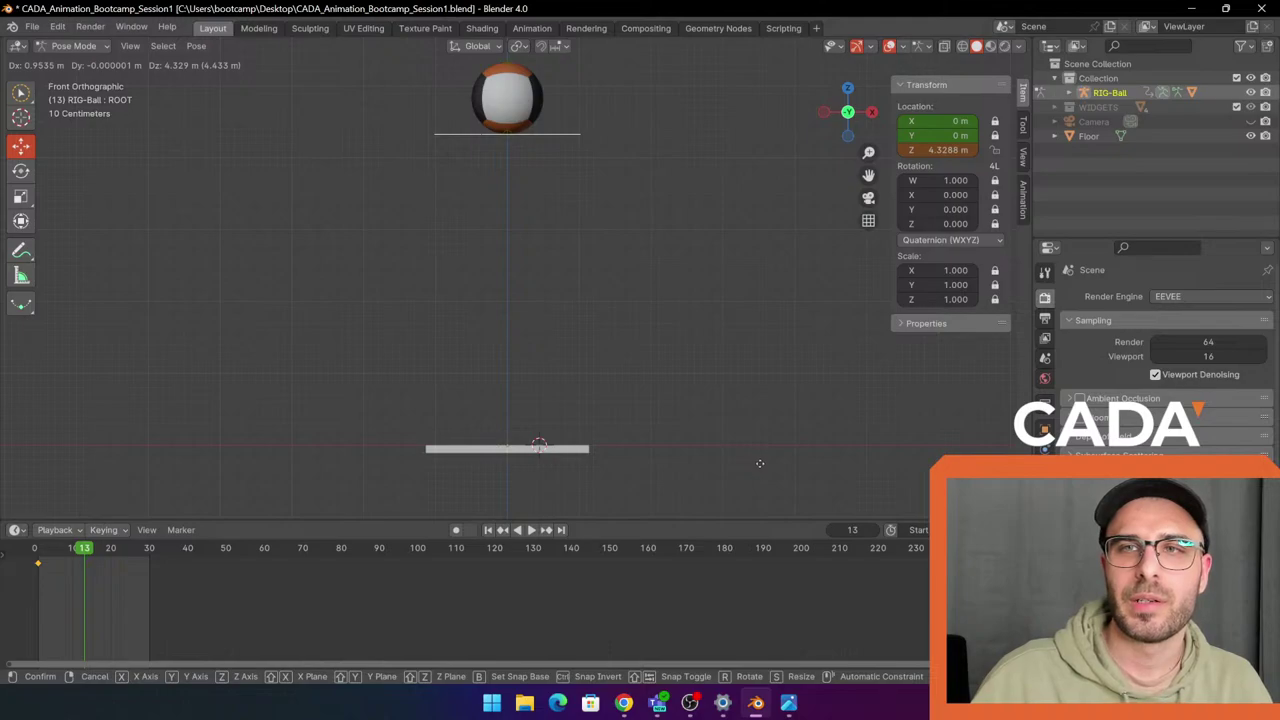
click(760, 515)
key(ctrl+z)
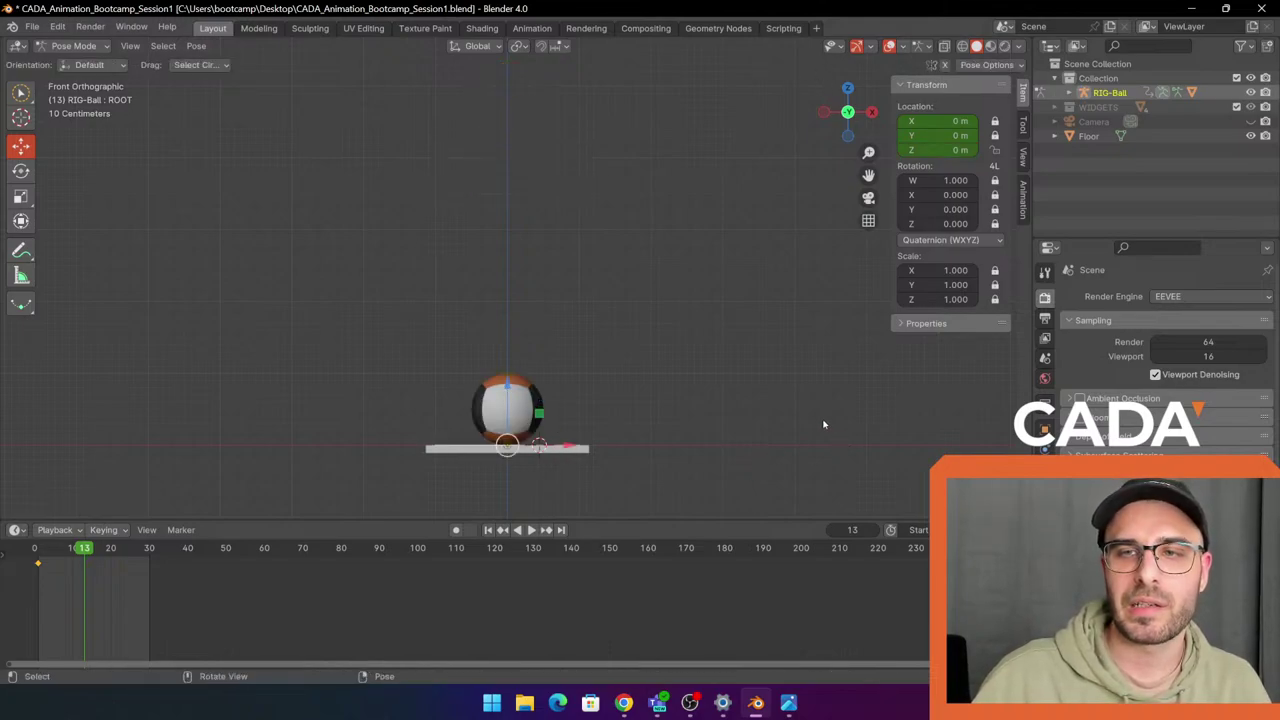
key(g)
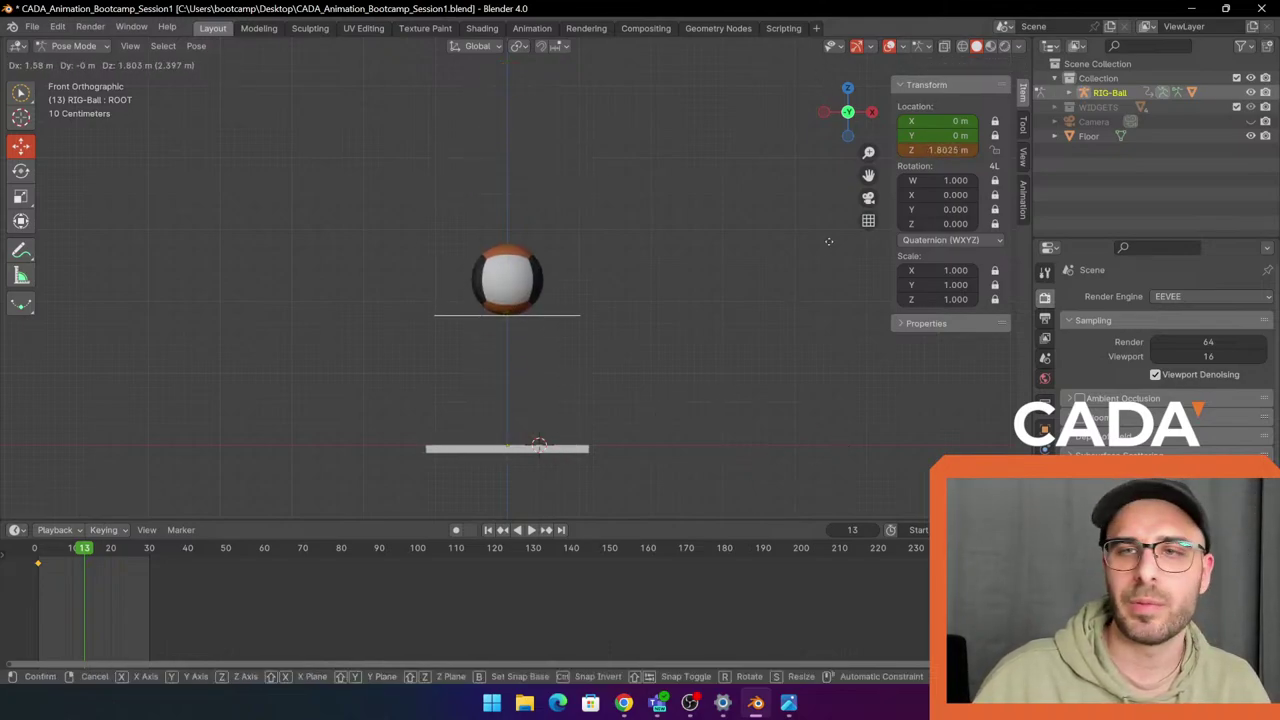
right_click(670, 425)
Raise the root control to about 4.04 m on Z and insert a Location keyframe at frame 13.
key(g)
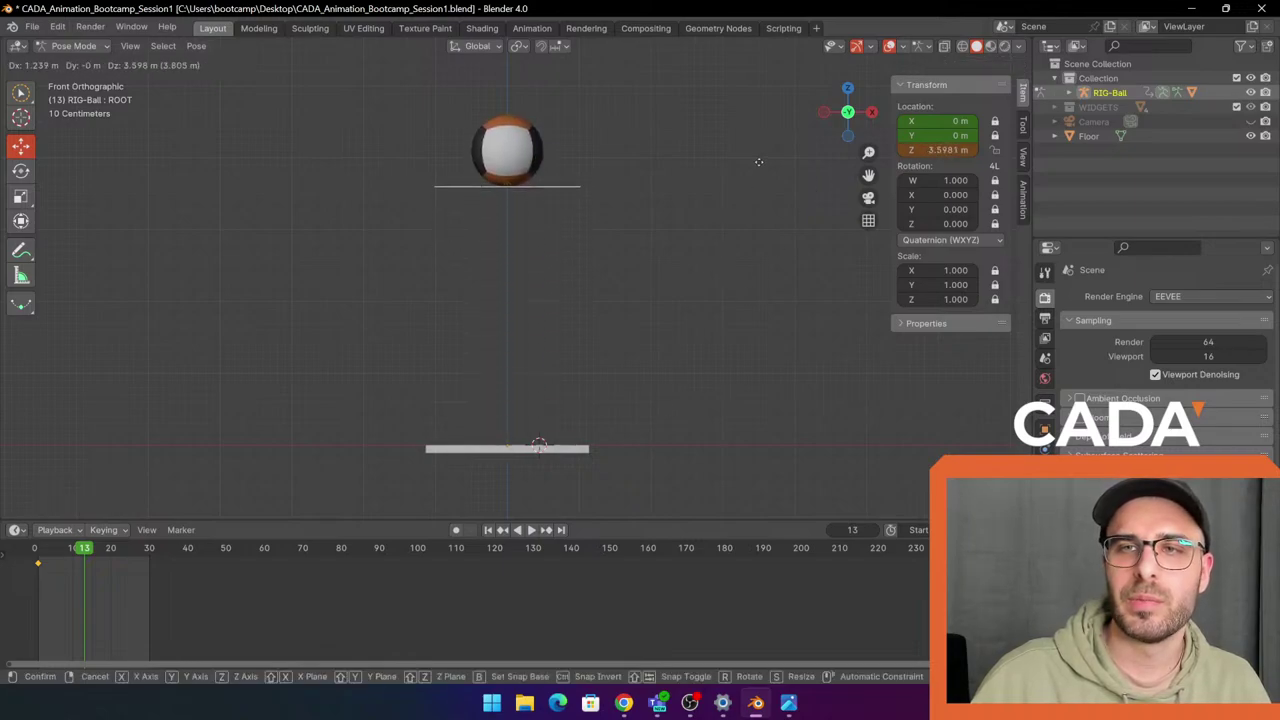
click(749, 149)
key(i)
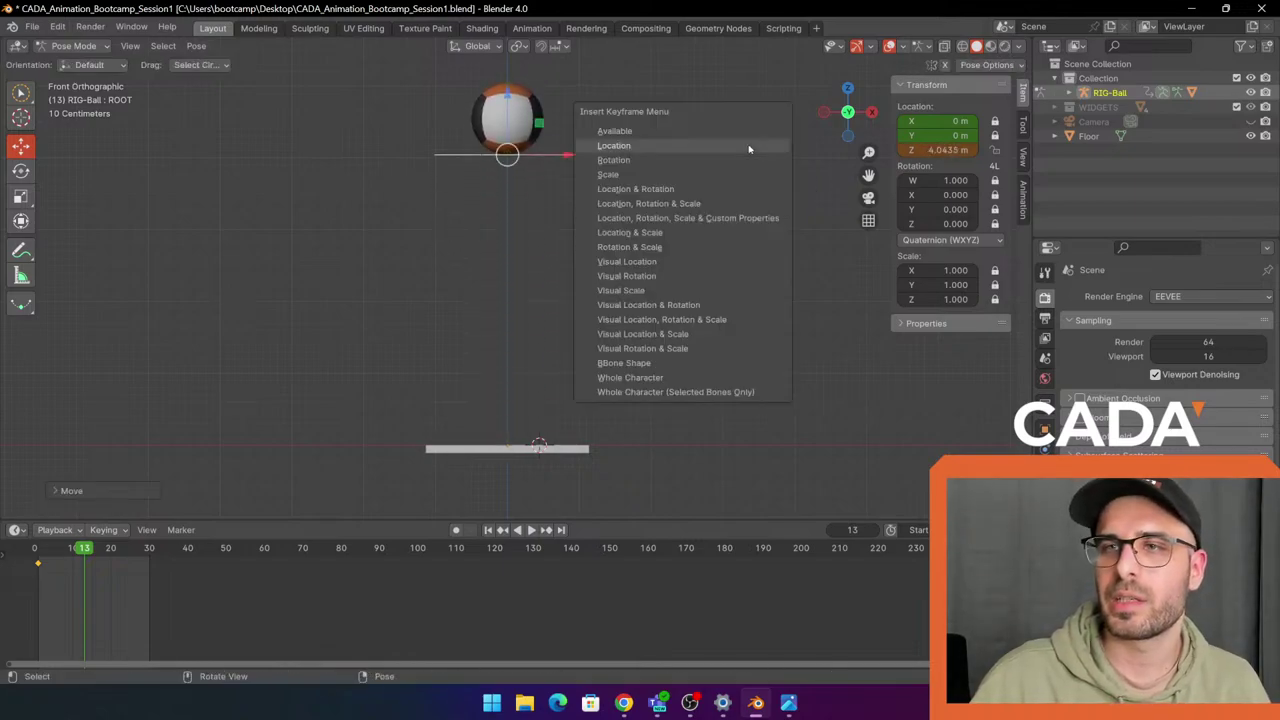
click(749, 143)
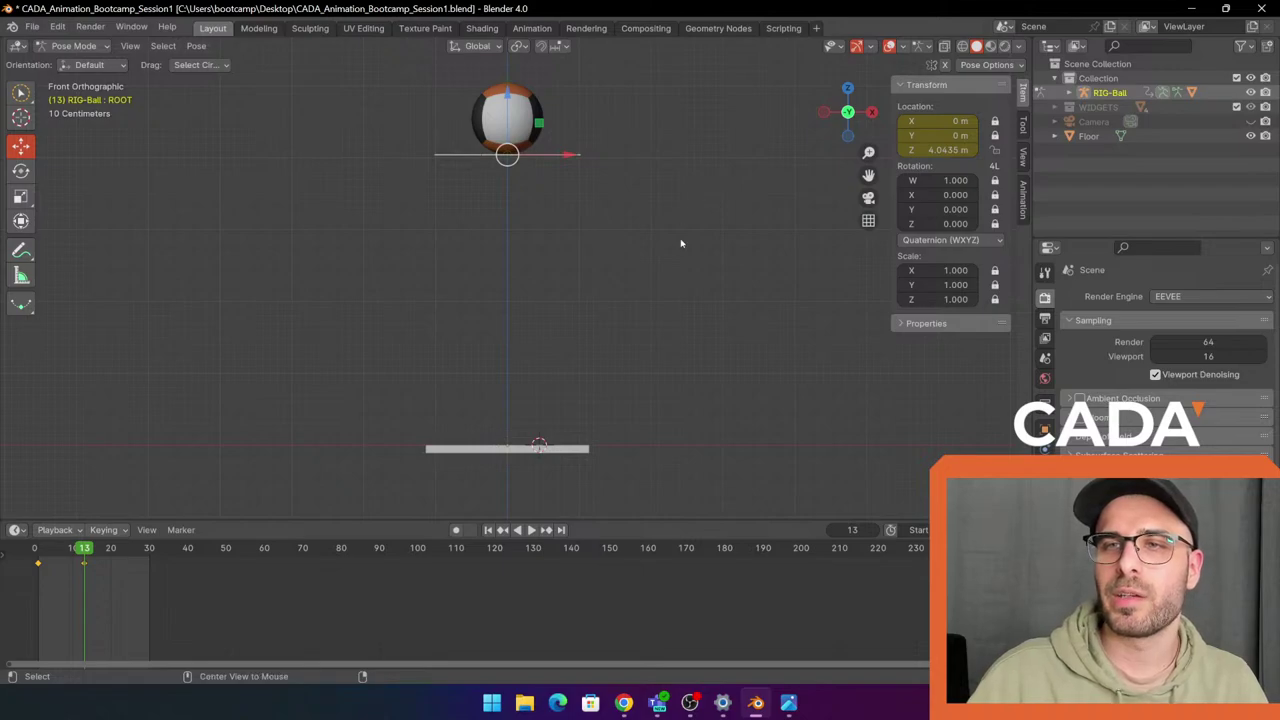
Check the raised ball's framing through the scene camera, and return to the front orthographic view.
middle_drag(697, 160, 700, 192)
drag(557, 188, 606, 232)
key(ctrl+z)
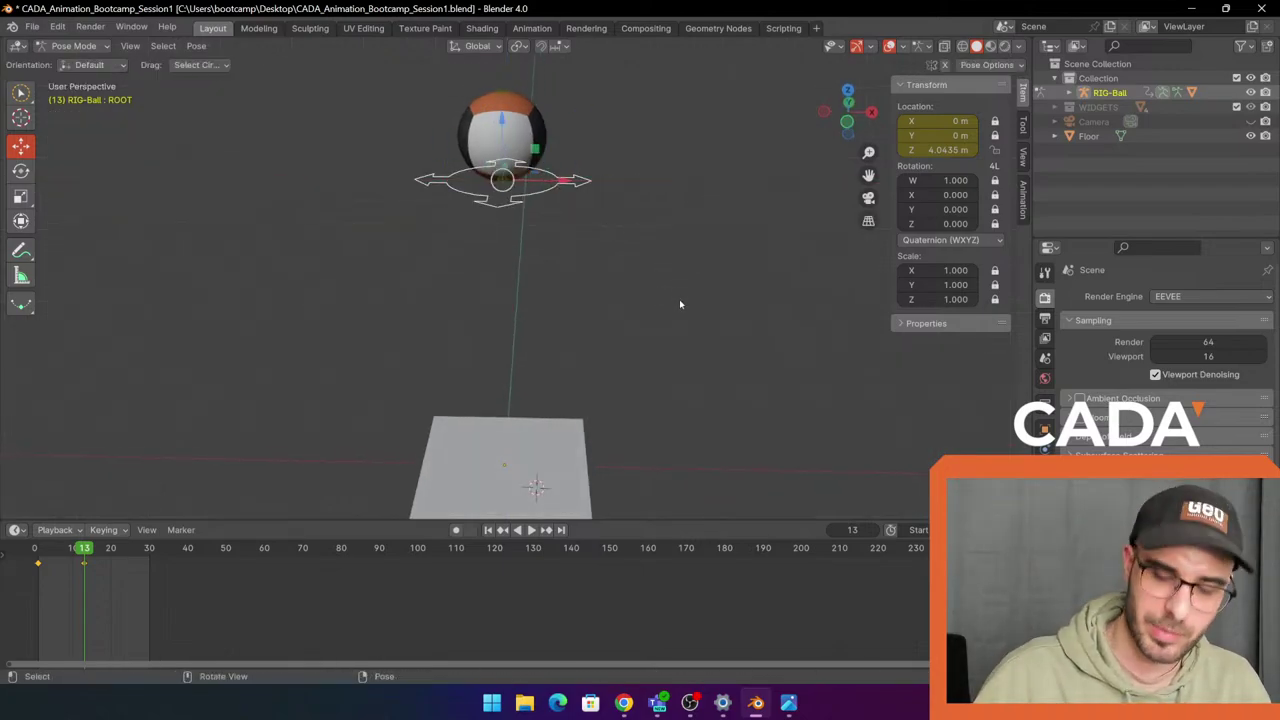
key(KP_0)
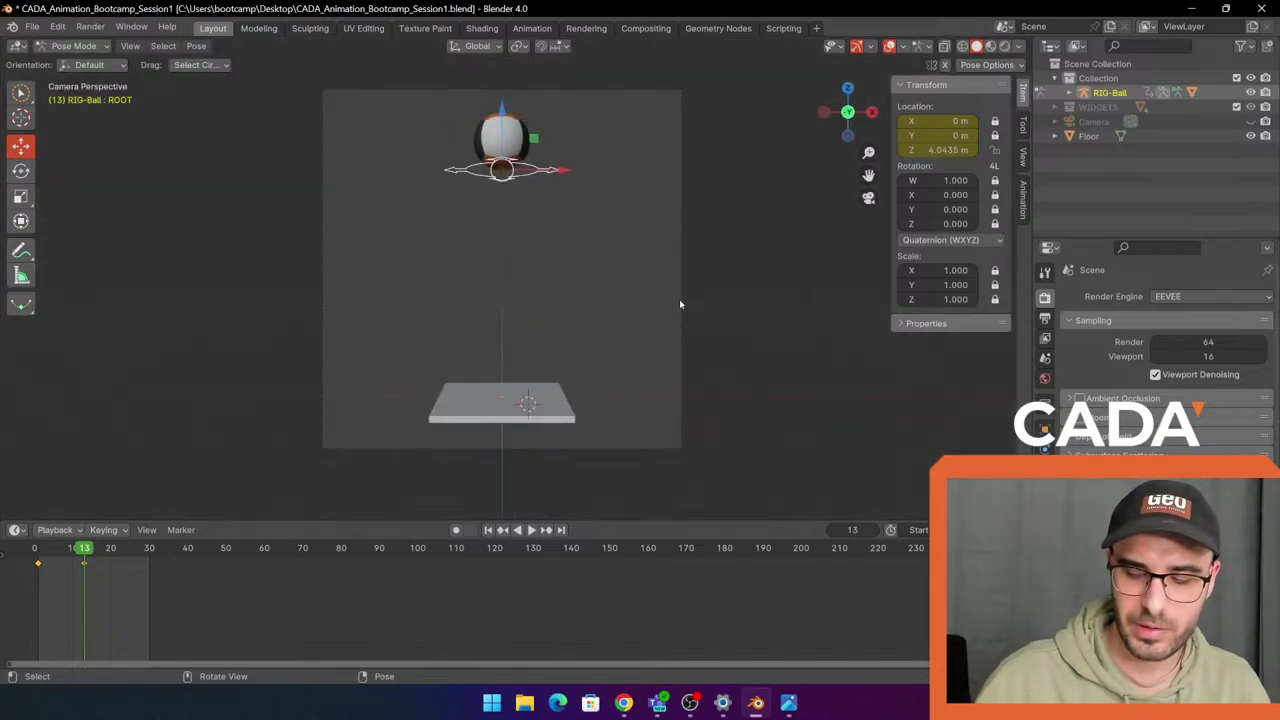
middle_drag(680, 303, 788, 301)
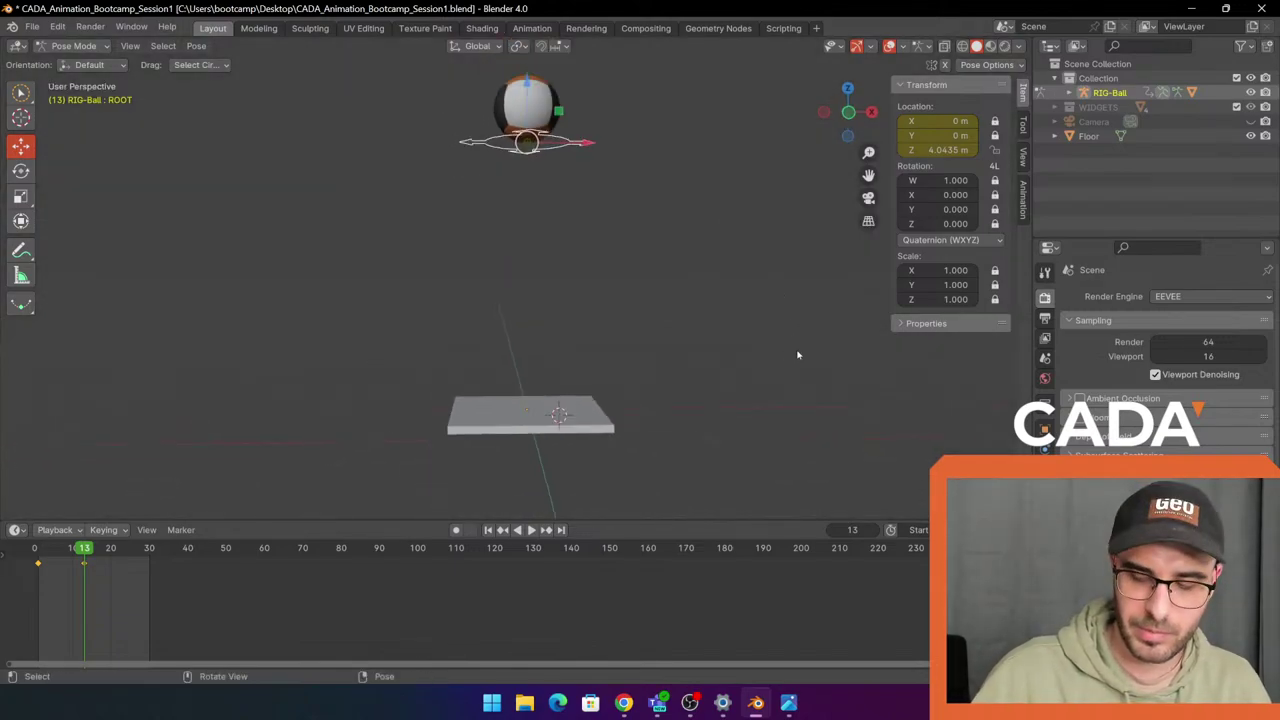
click(848, 112)
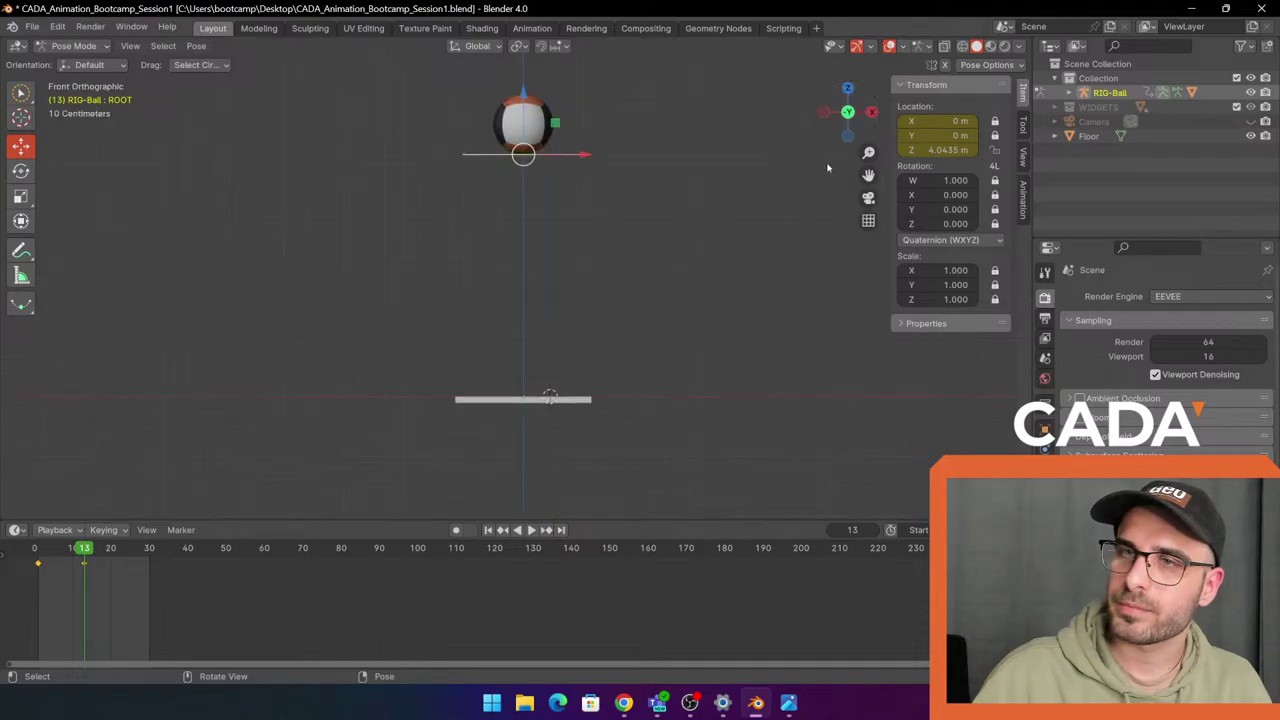
scroll(613, 139, up, 2)
scroll(131, 500, down, 1)
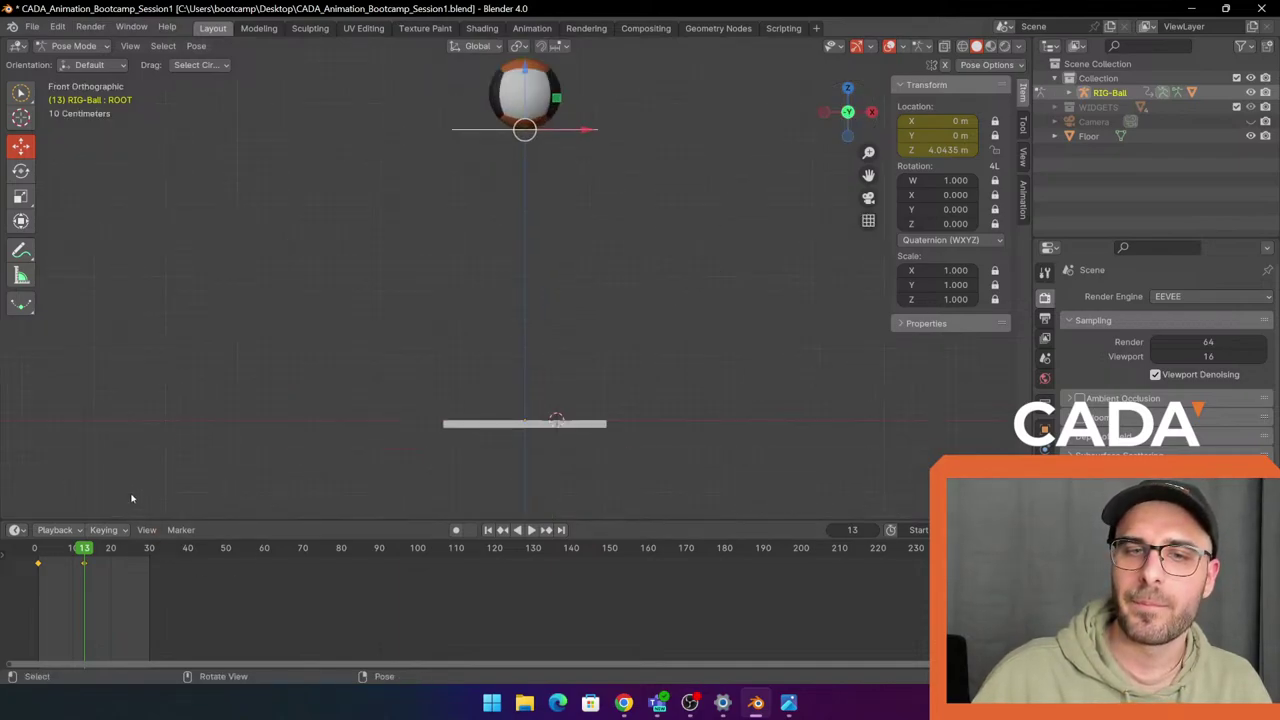
At frame 30, set the root control's Z location to 0 and insert a Location keyframe.
drag(84, 548, 150, 558)
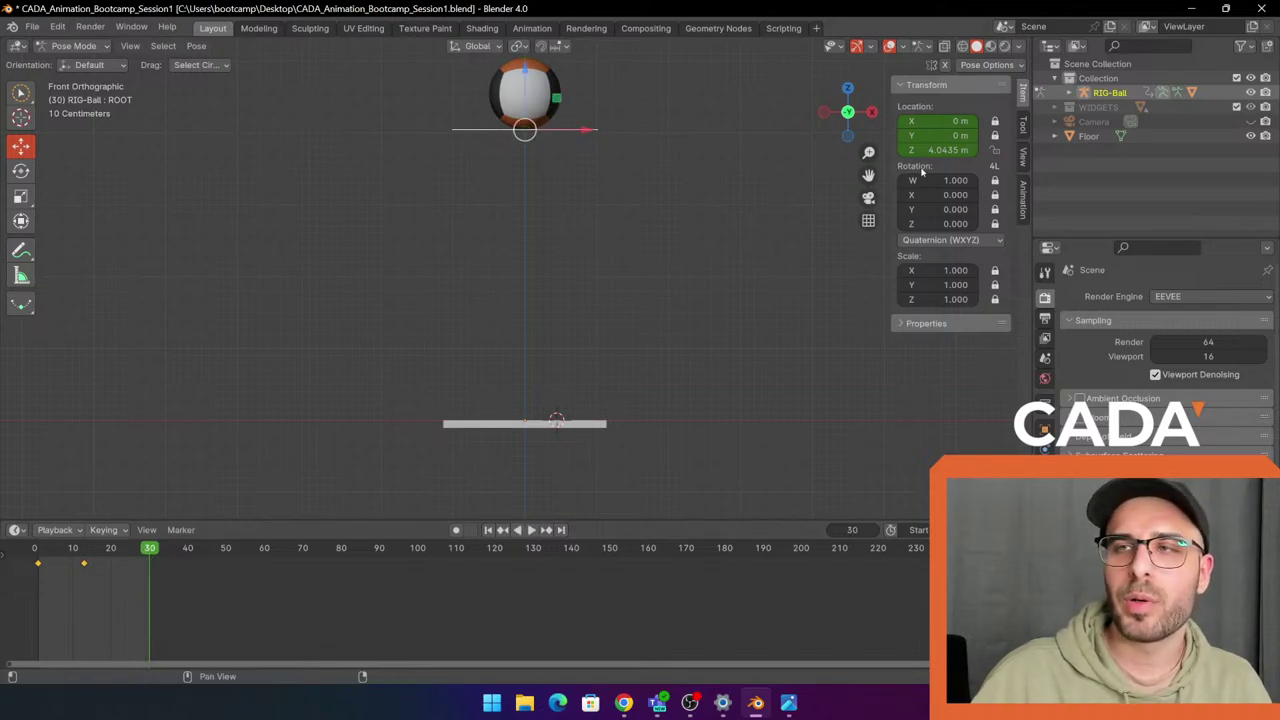
click(946, 148)
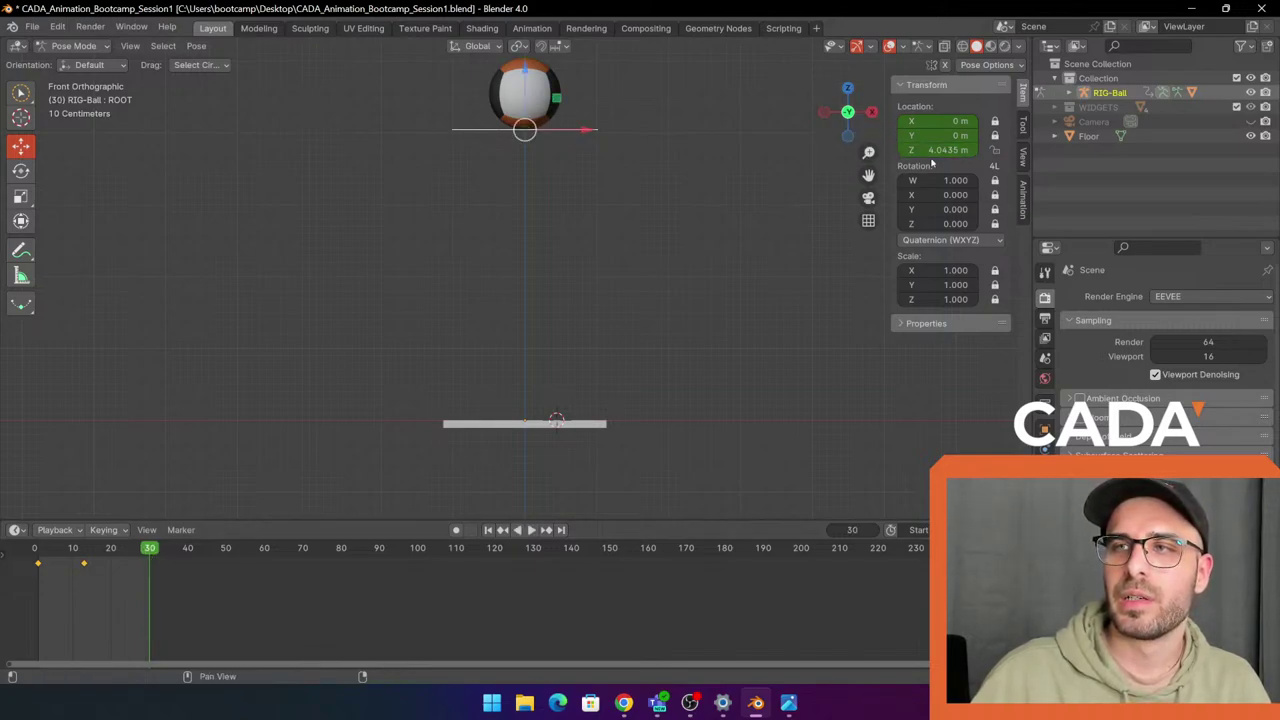
text(0)
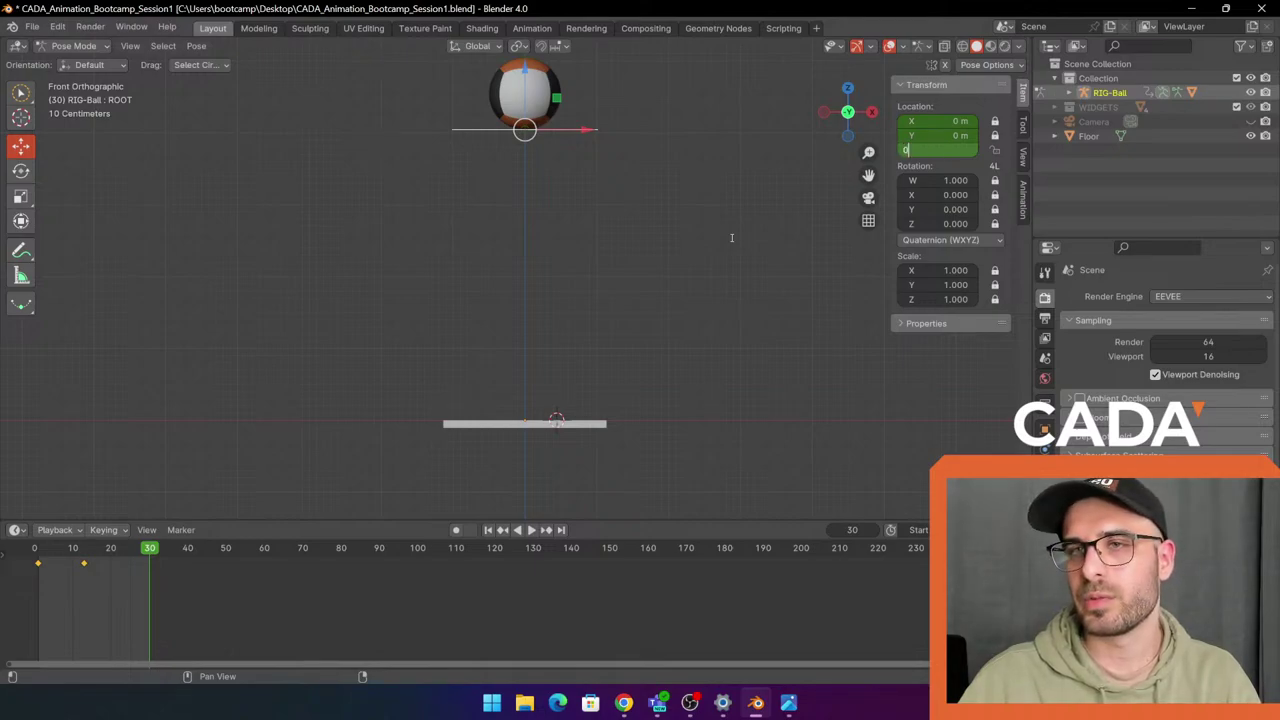
key(Return)
key(k)
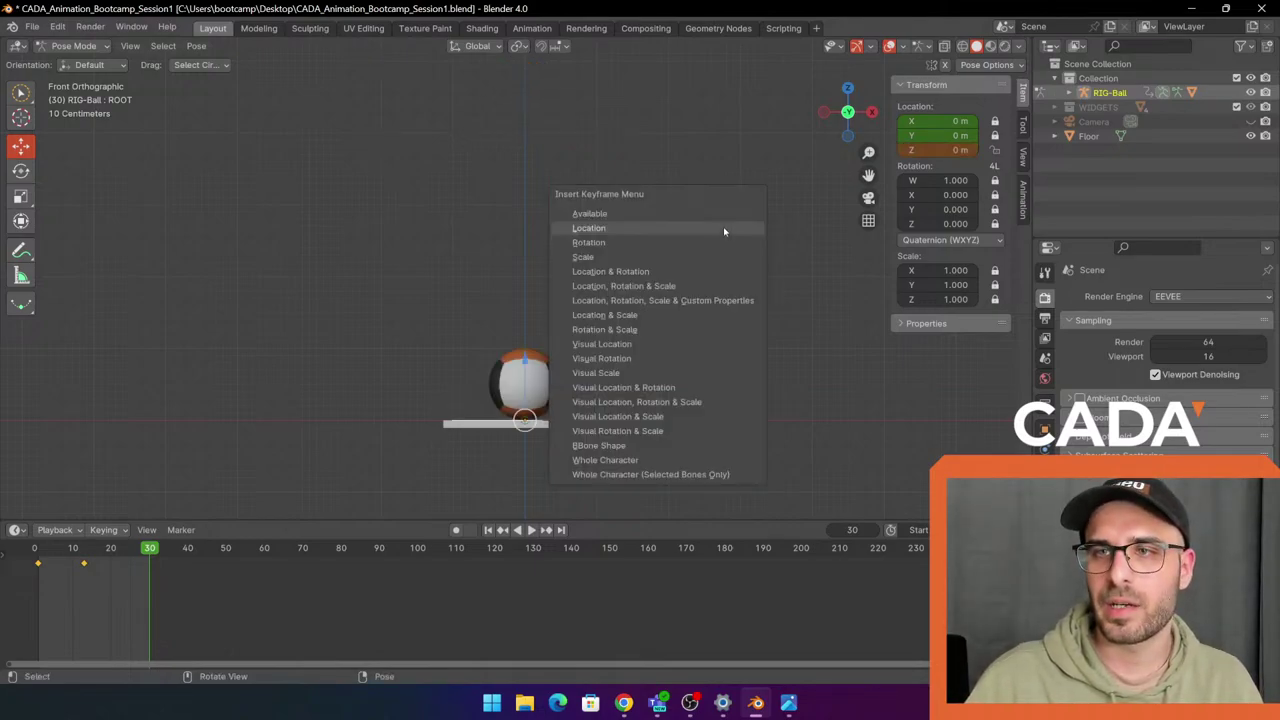
click(724, 230)
Play and pause the bounce from the start, and compare it with the reference GIF in the image viewer.
click(32, 560)
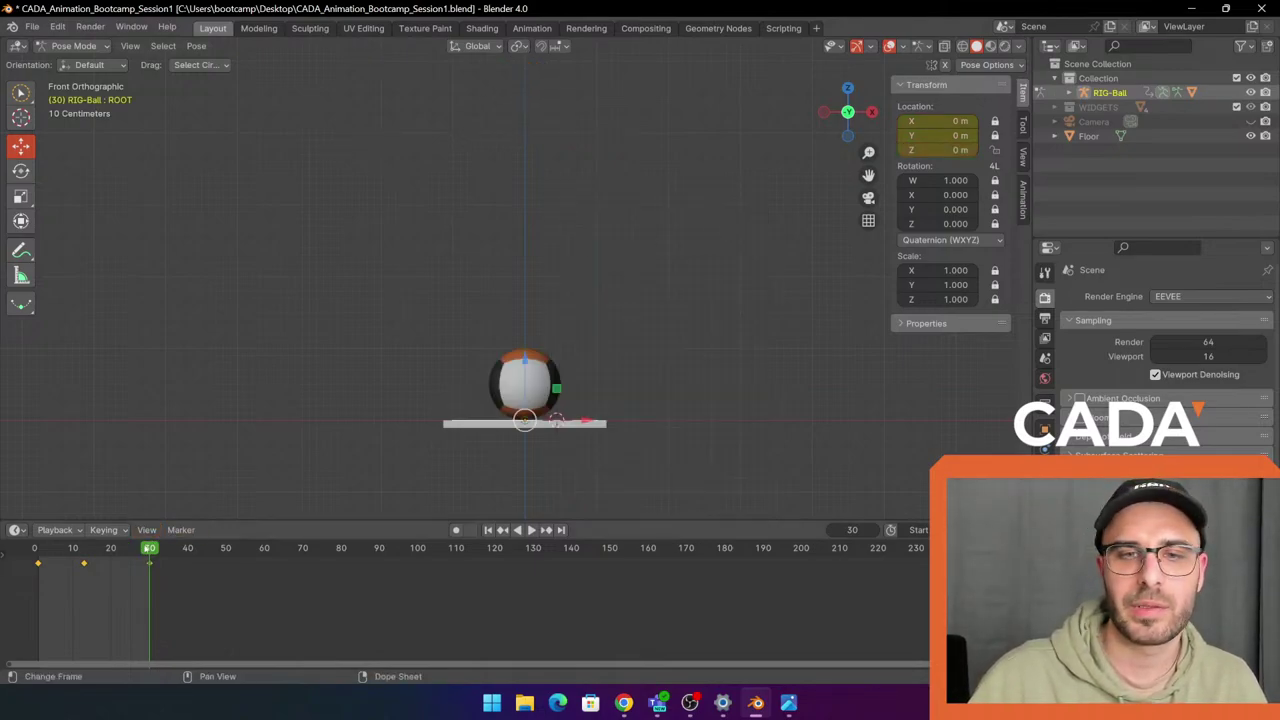
key(space)
key(space)
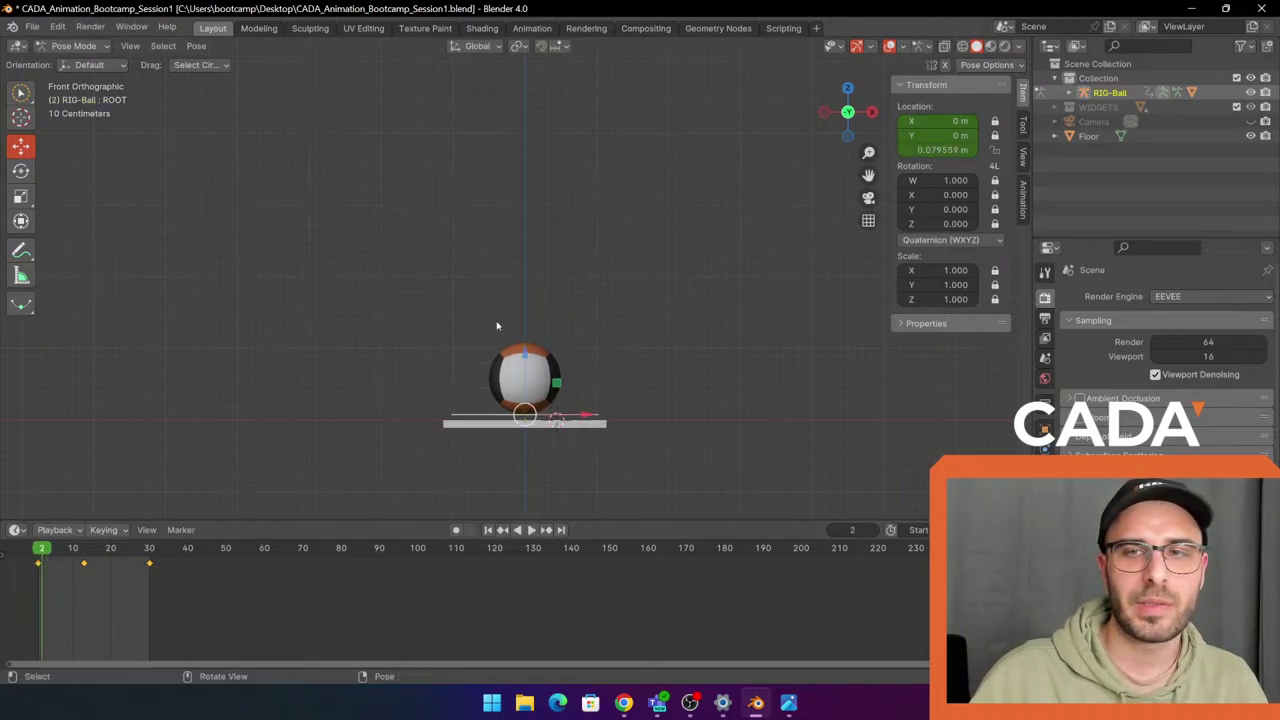
key(space)
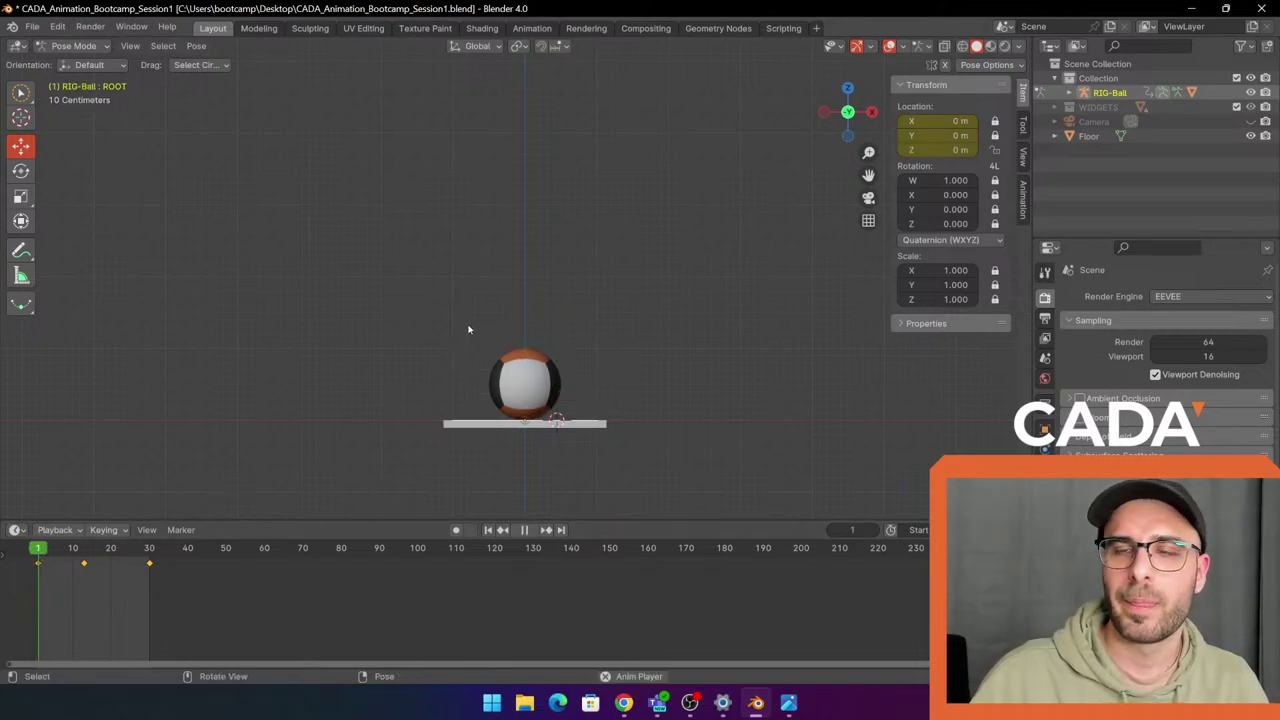
right_click(468, 327)
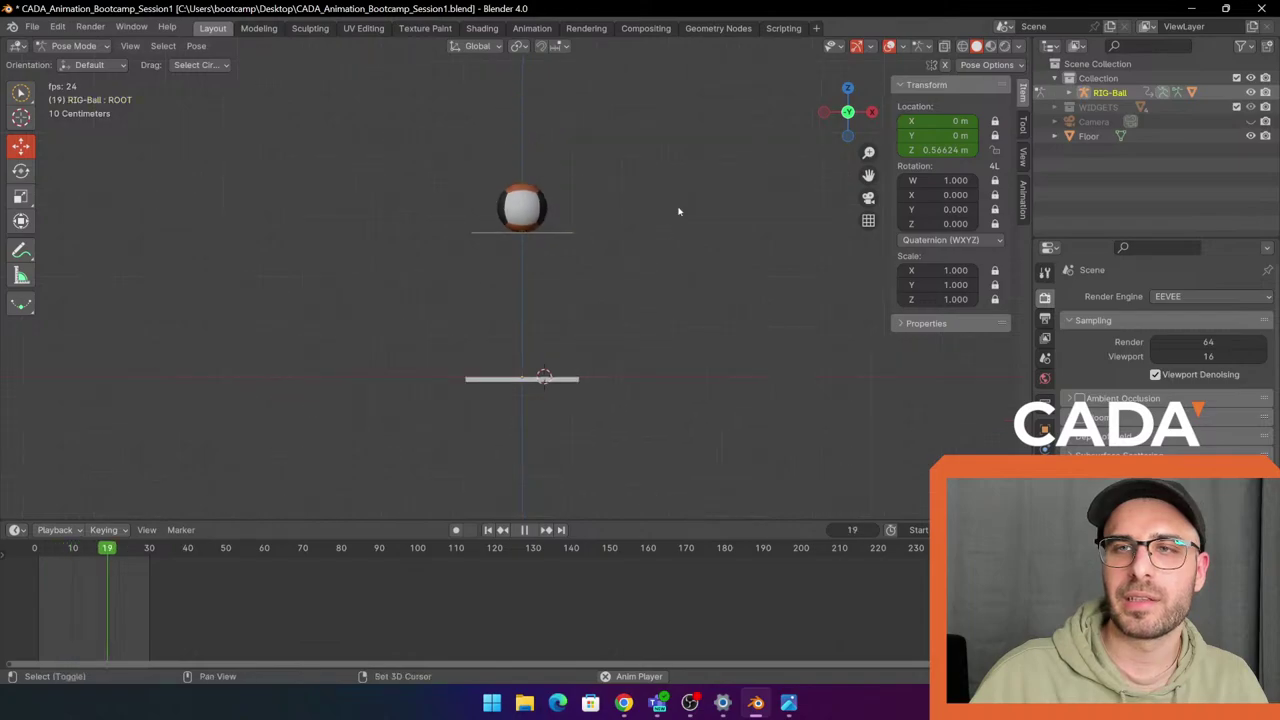
key(space)
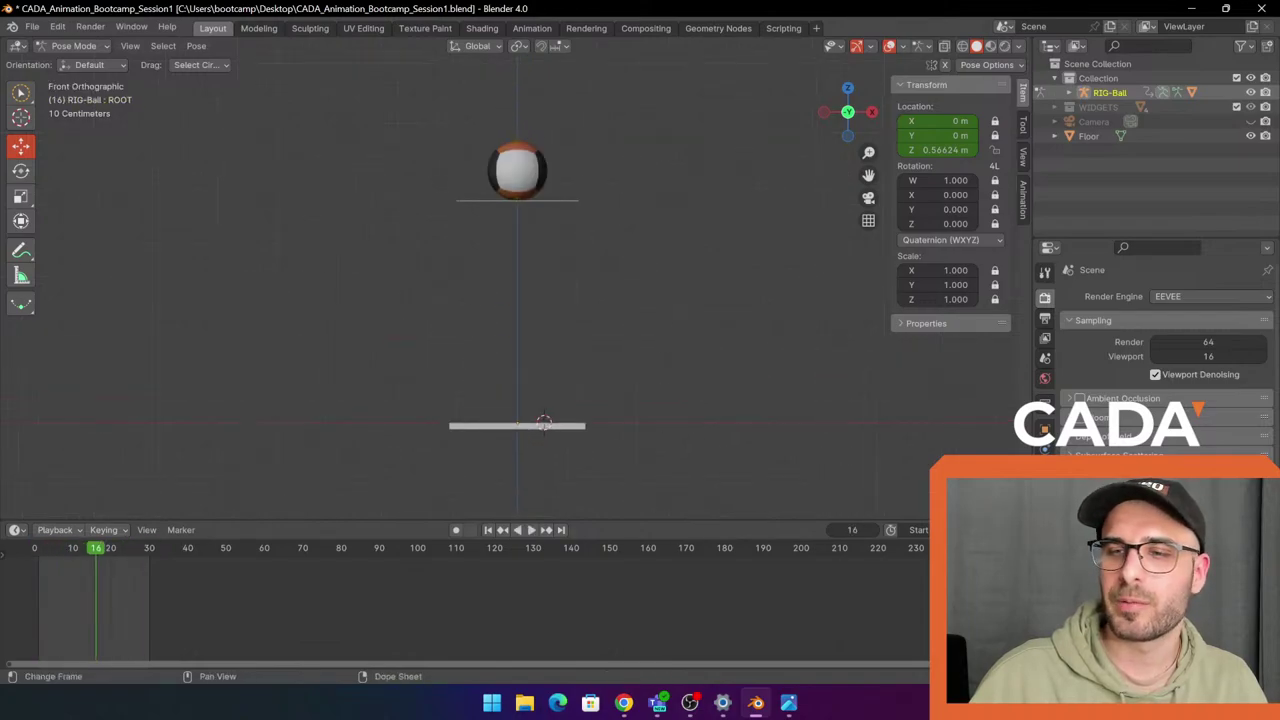
click(788, 703)
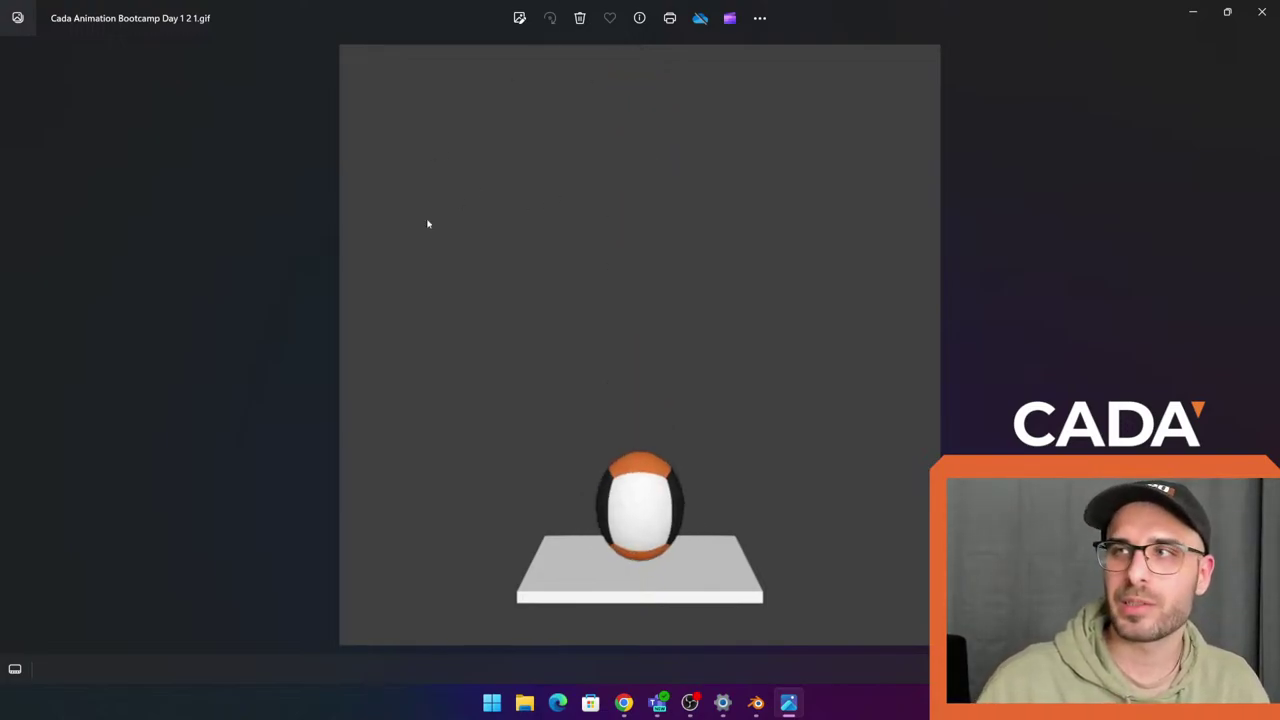
click(1193, 12)
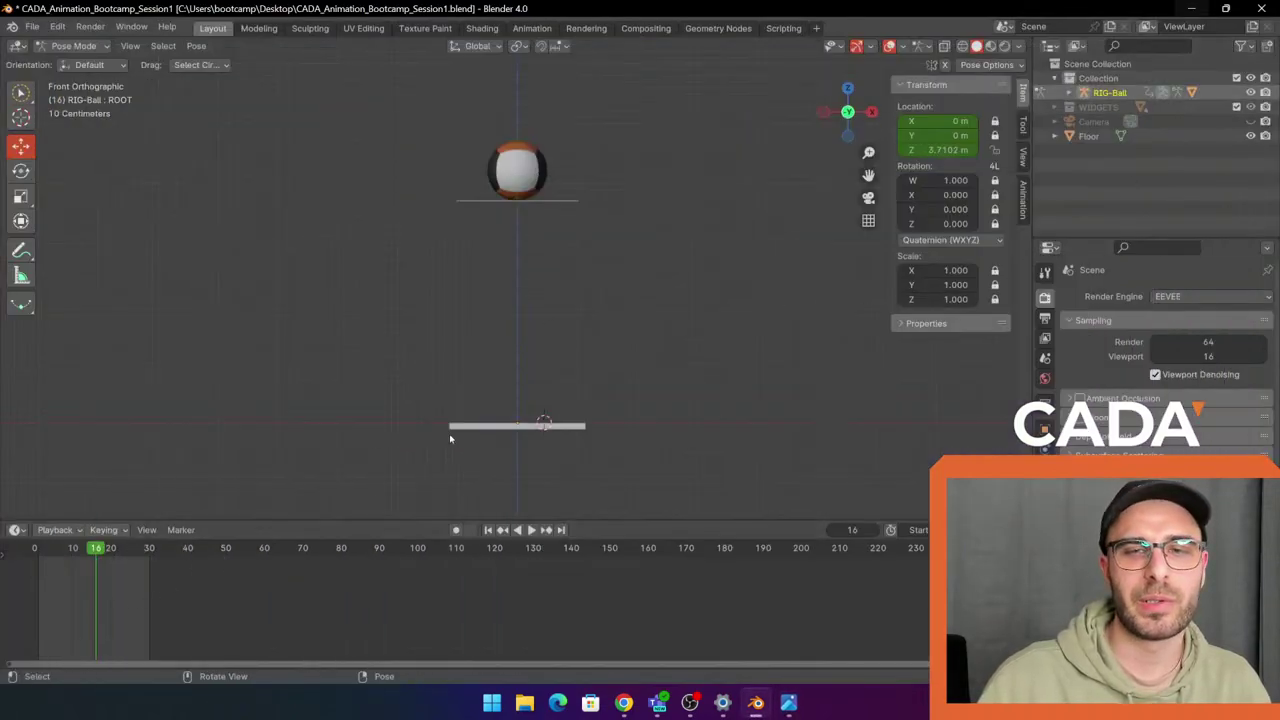
Select the root control, move its middle keyframe to frame 14, and run through the adjusted animation.
click(559, 201)
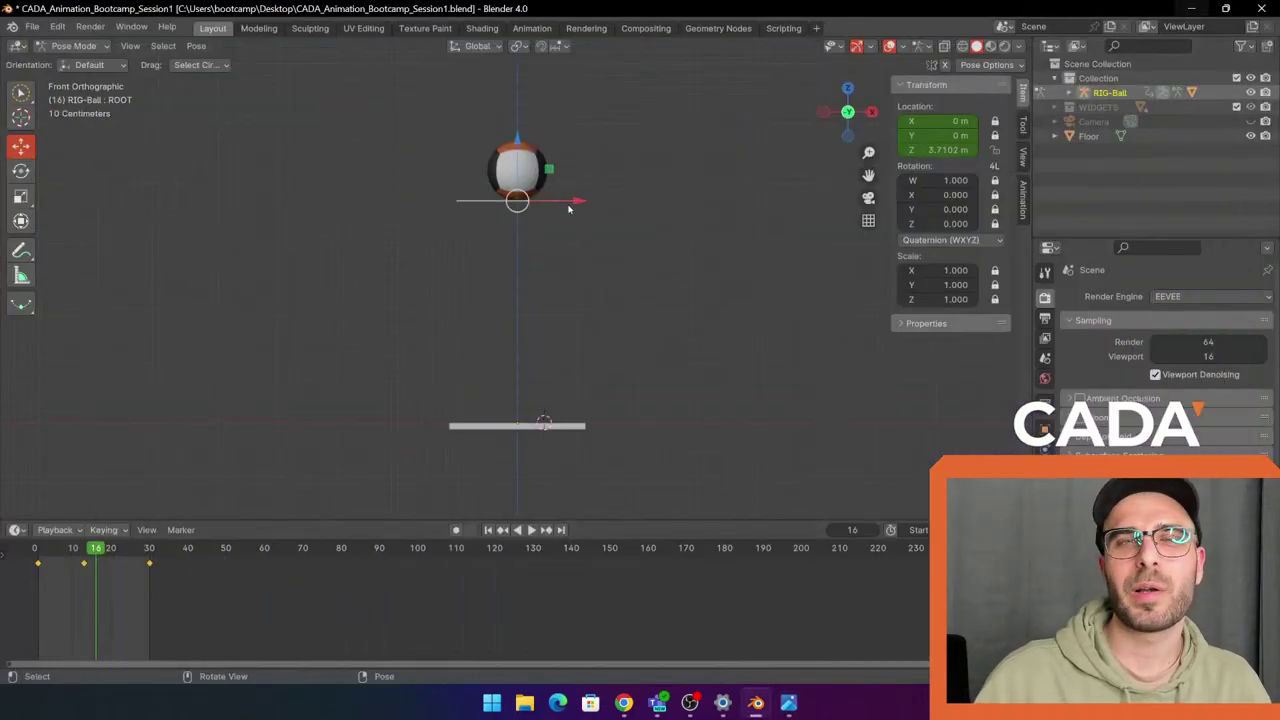
drag(57, 594, 88, 565)
key(space)
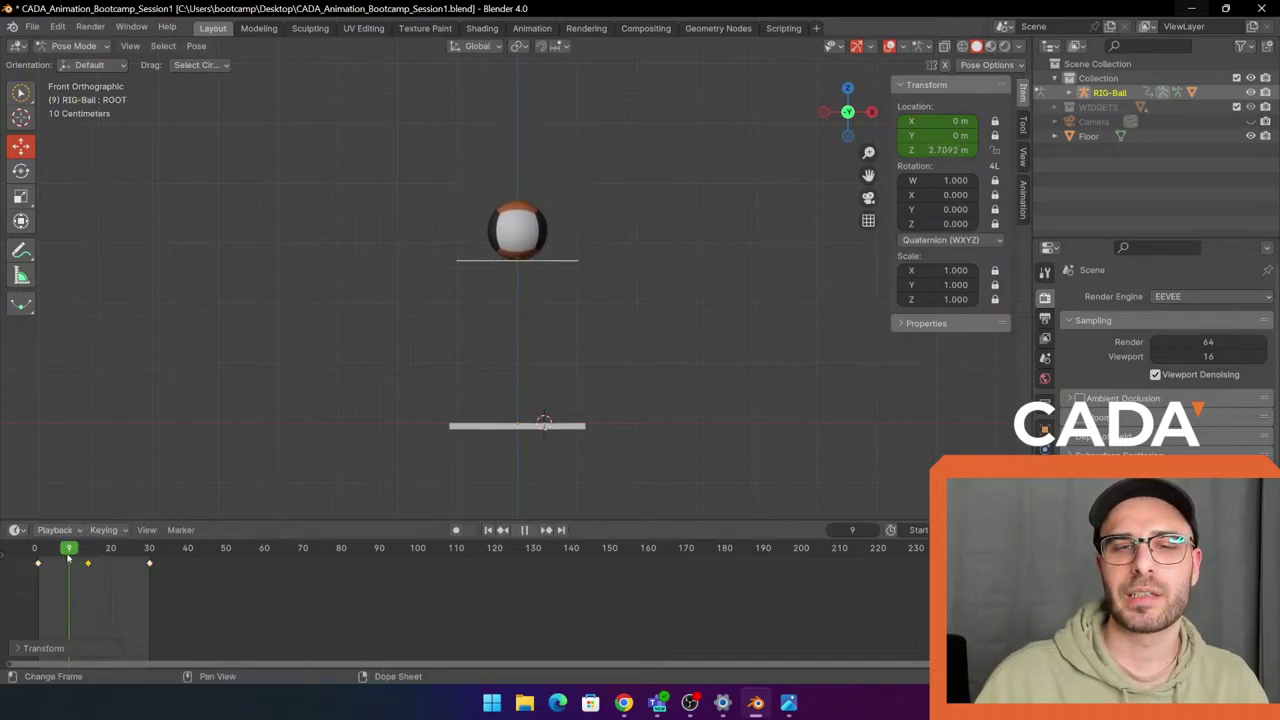
key(Escape)
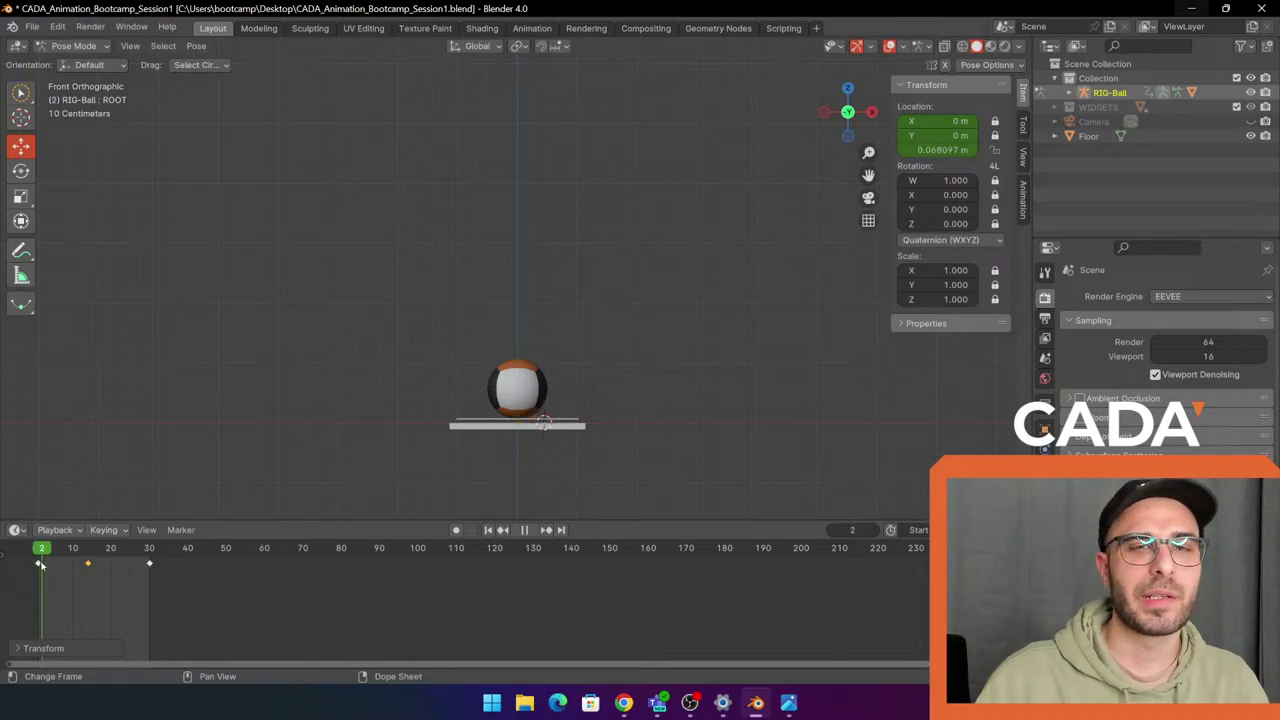
Play back the adjusted bounce, pause it, and return the playhead to frame 1.
click(654, 288)
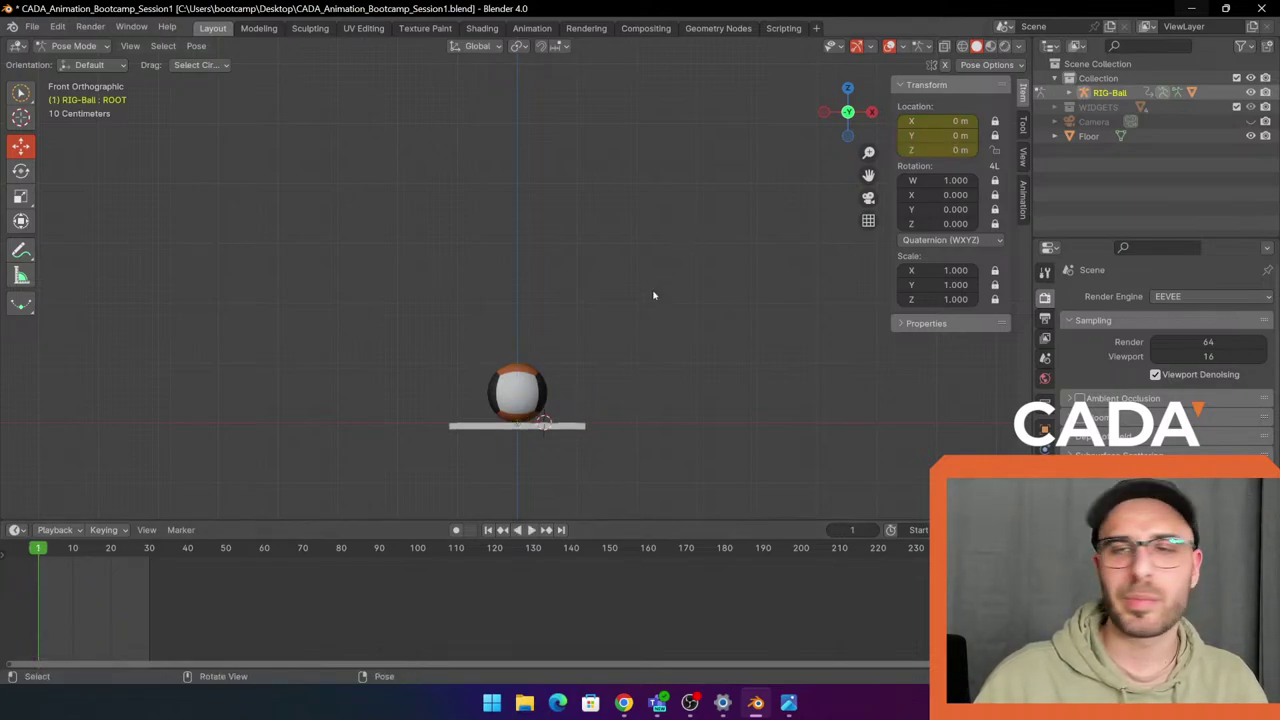
scroll(613, 379, up, 2)
key(space)
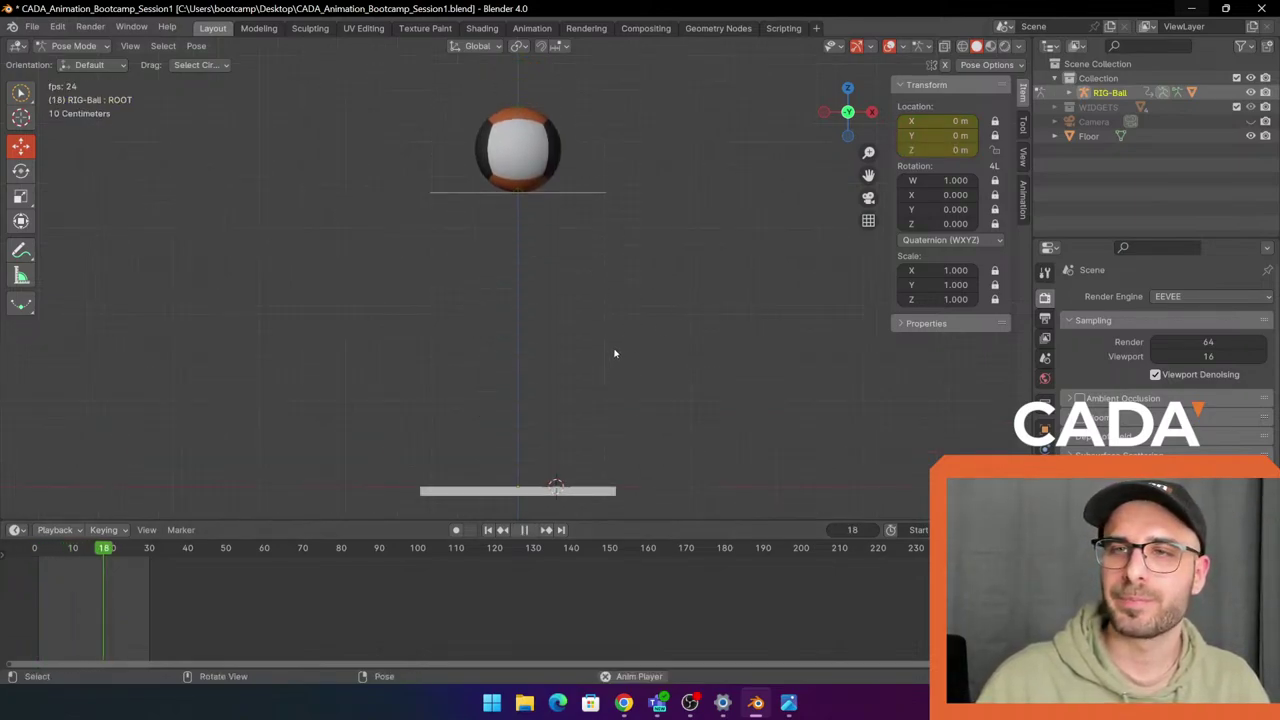
key(alt+Tab)
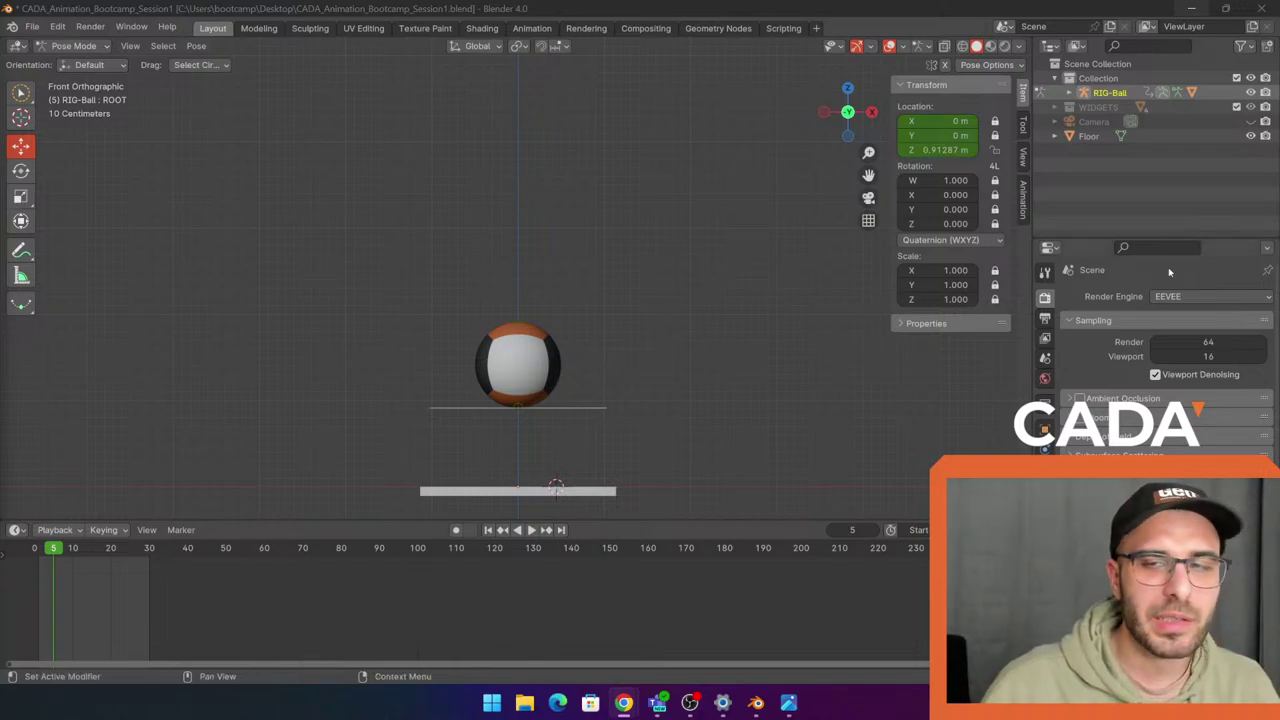
key(space)
key(space)
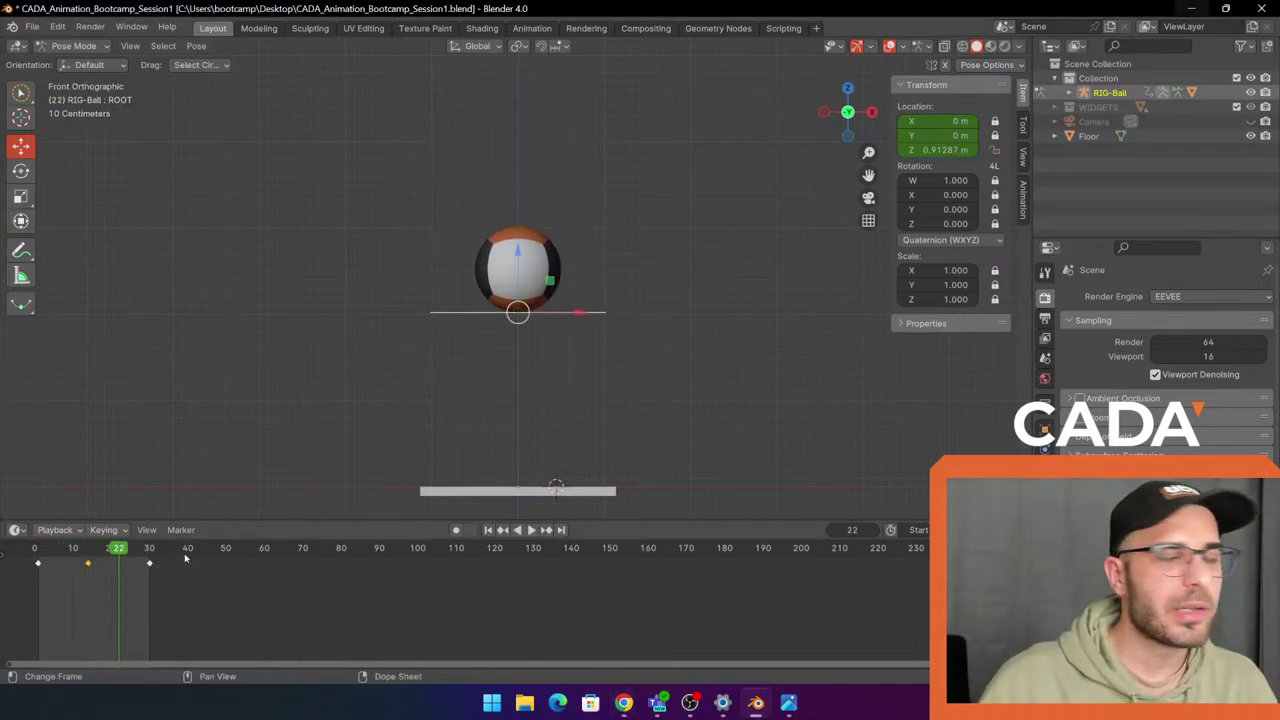
drag(115, 545, 38, 548)
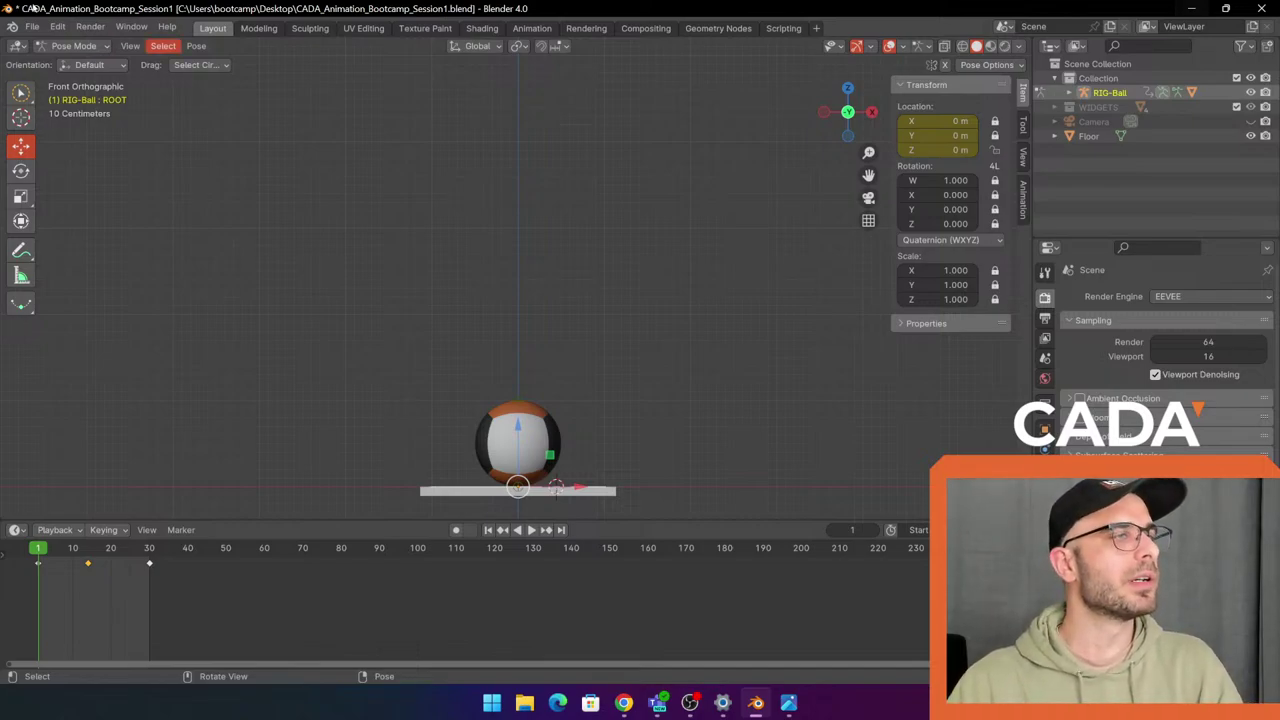
Switch to Chrome and bring up the Animation Principles lesson video.
key(alt+Tab)
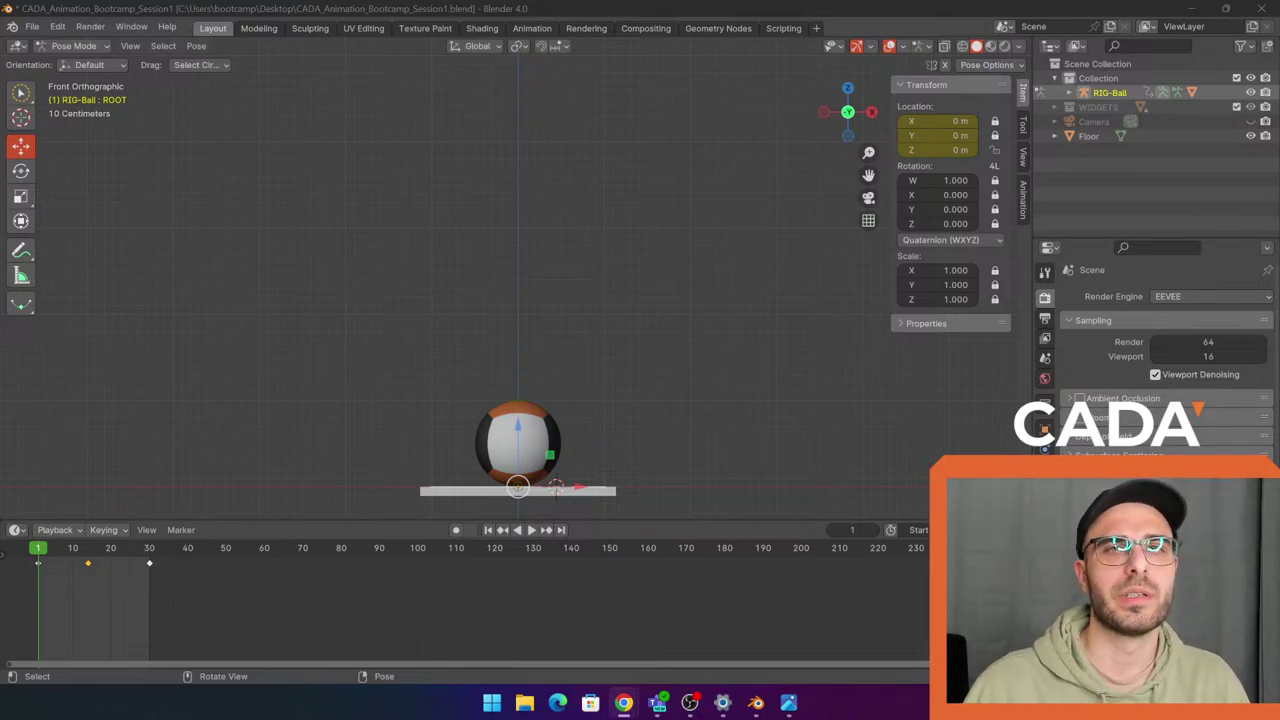
drag(2, 208, 738, 2)
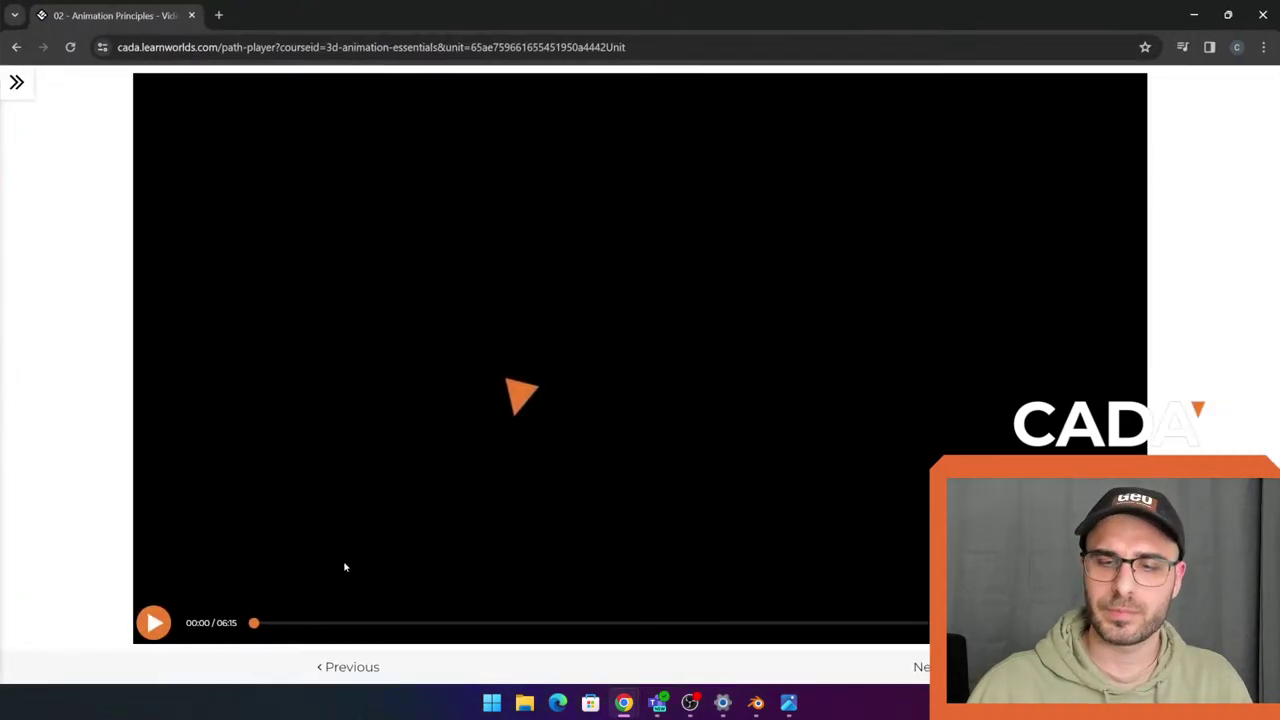
click(689, 703)
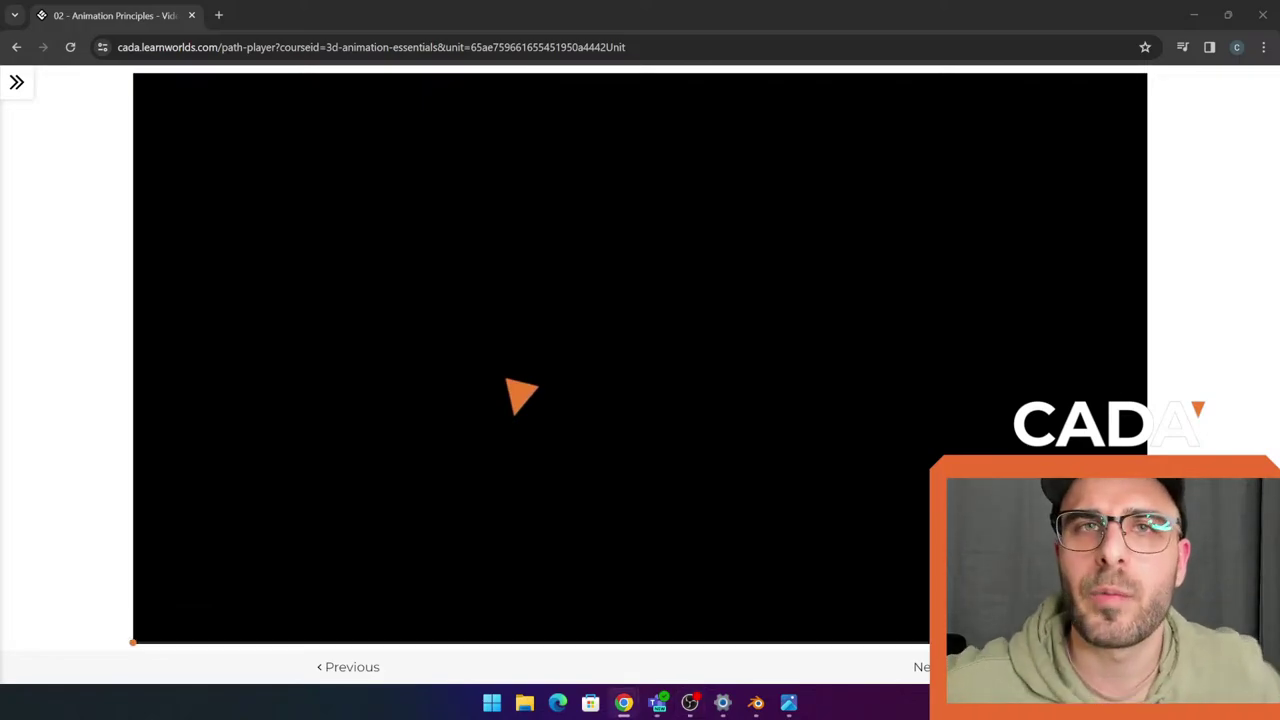
mouse_move(620, 314)
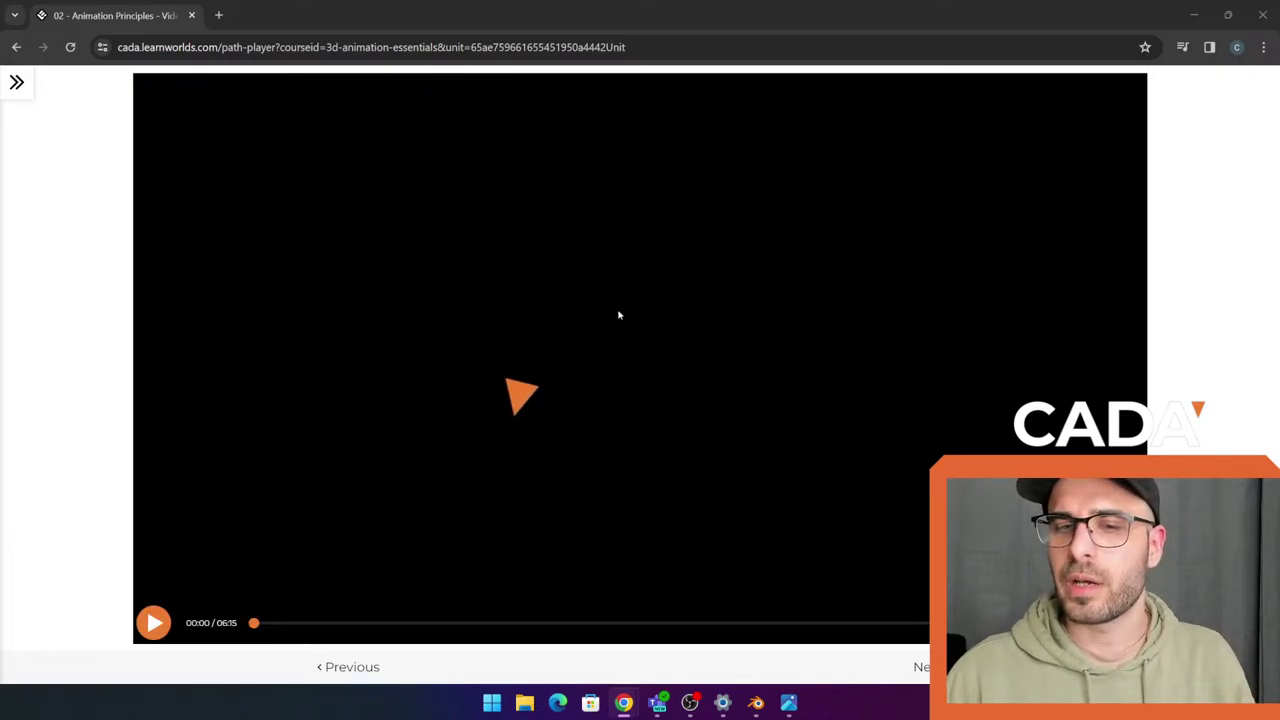
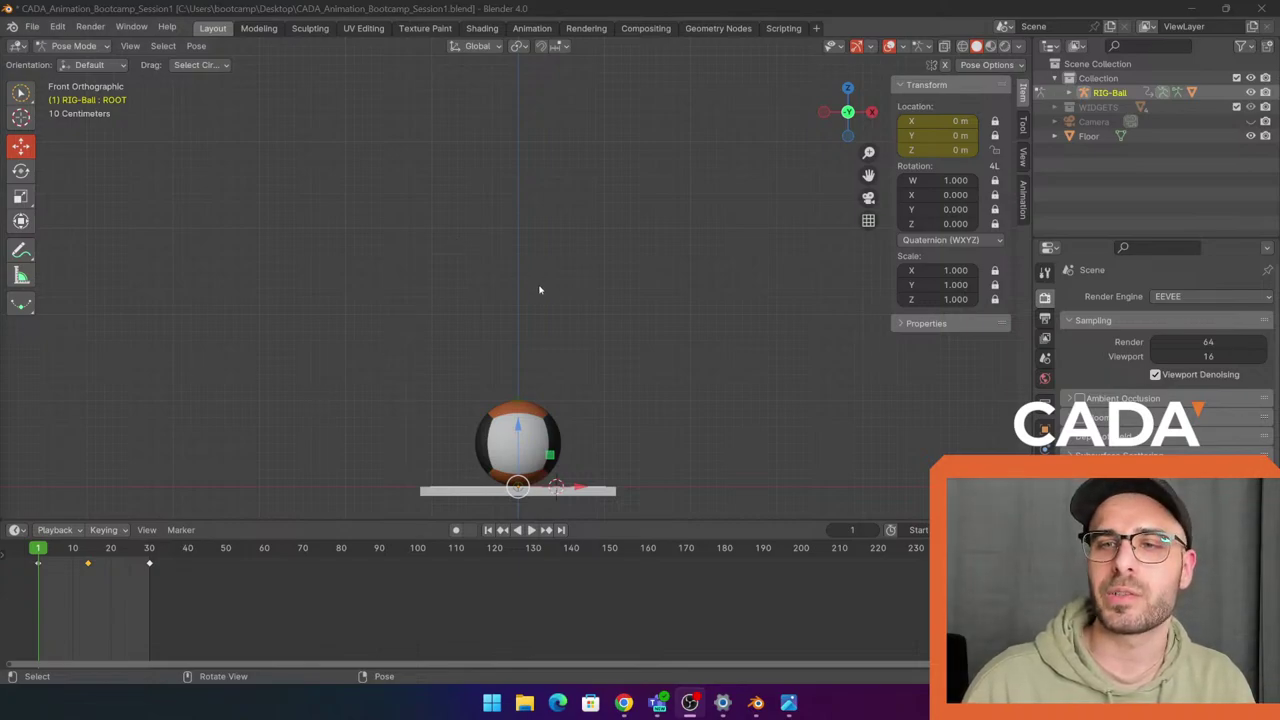
Frame the ball and floor with room for the full bounce height, and play and pause the animation.
scroll(567, 256, down, 2)
shift+middle_drag(569, 203, 611, 243)
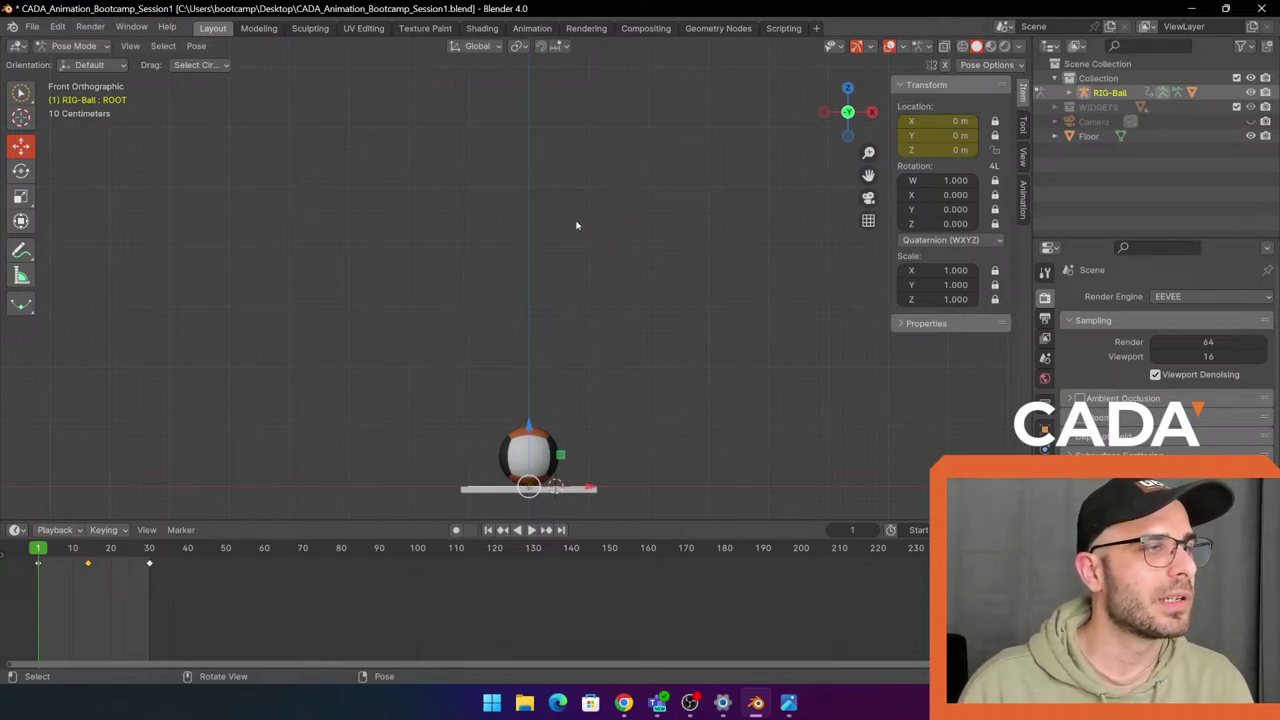
shift+middle_drag(672, 297, 651, 286)
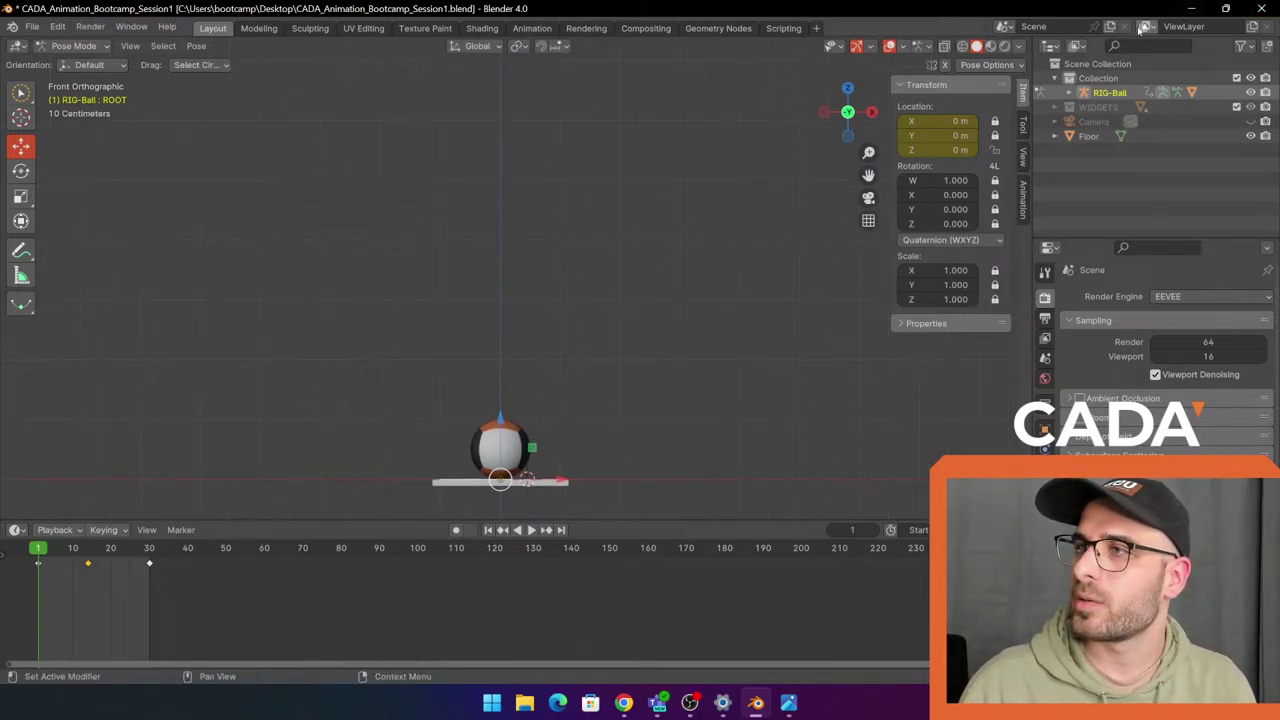
click(623, 703)
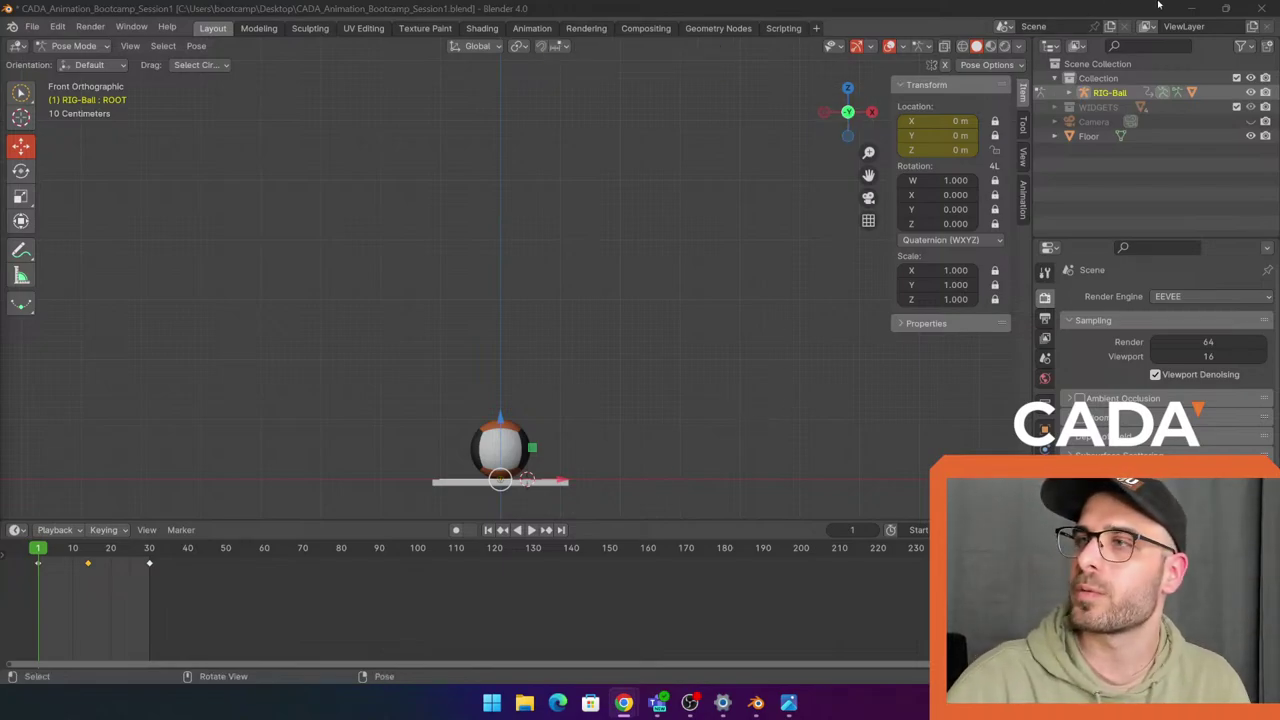
drag(1010, 7, 880, 1)
key(space)
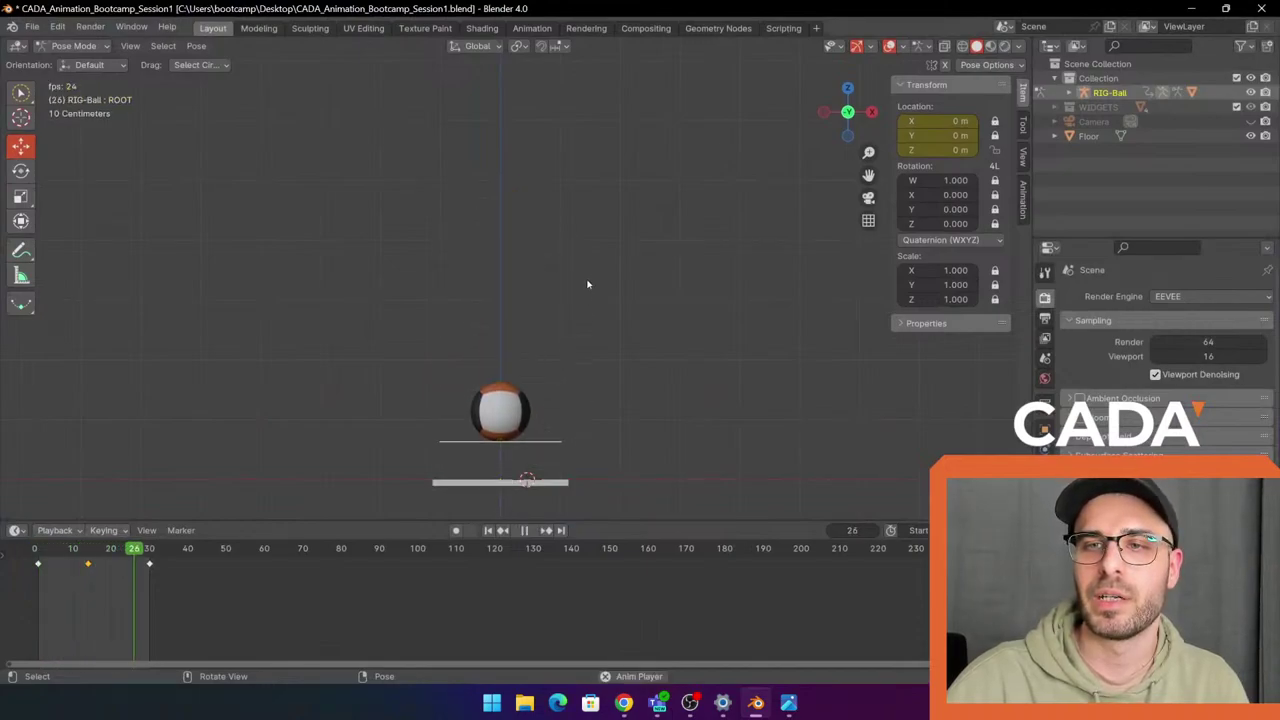
key(space)
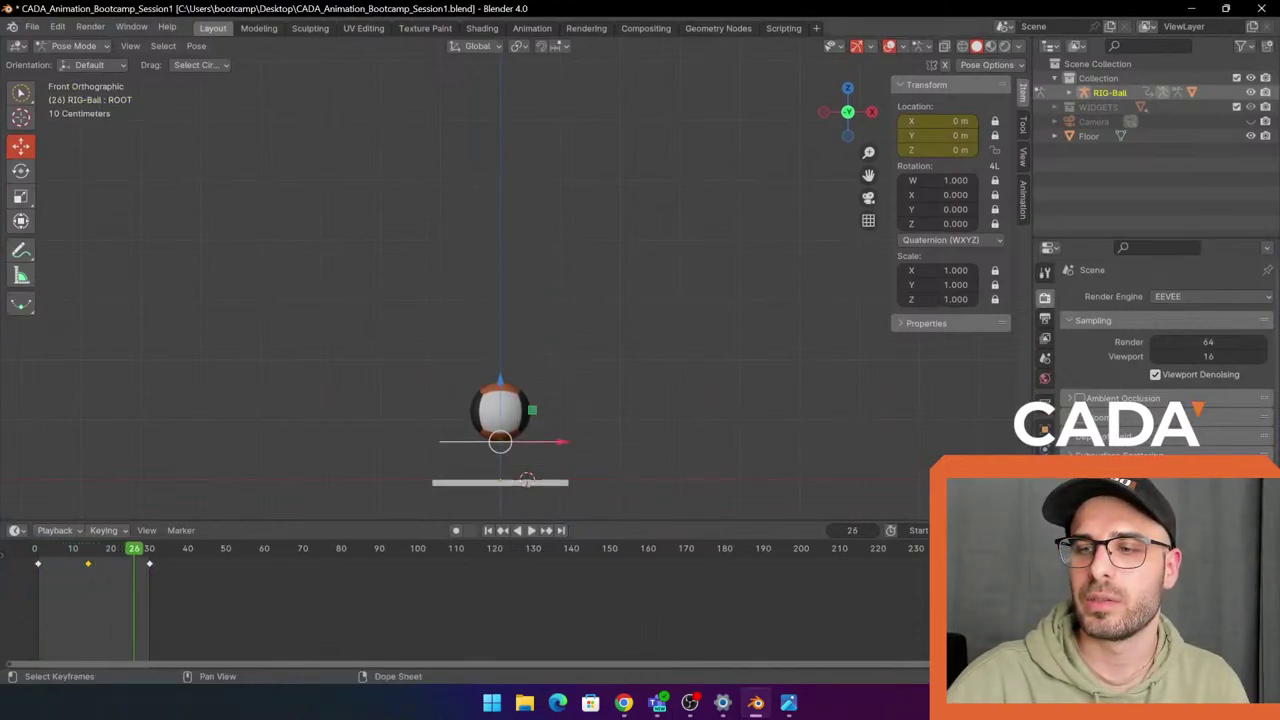
Close the photo gallery window and the reference GIF, and return the playhead to frame 1.
click(789, 703)
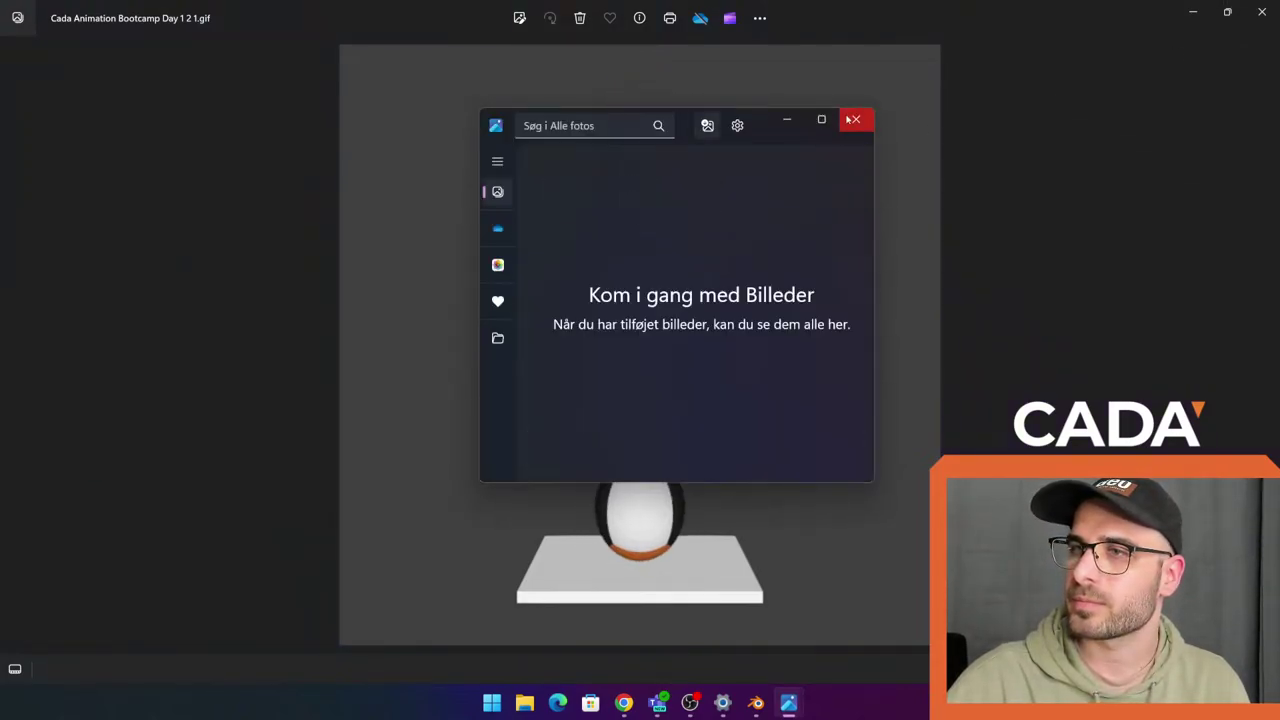
click(853, 120)
click(1262, 12)
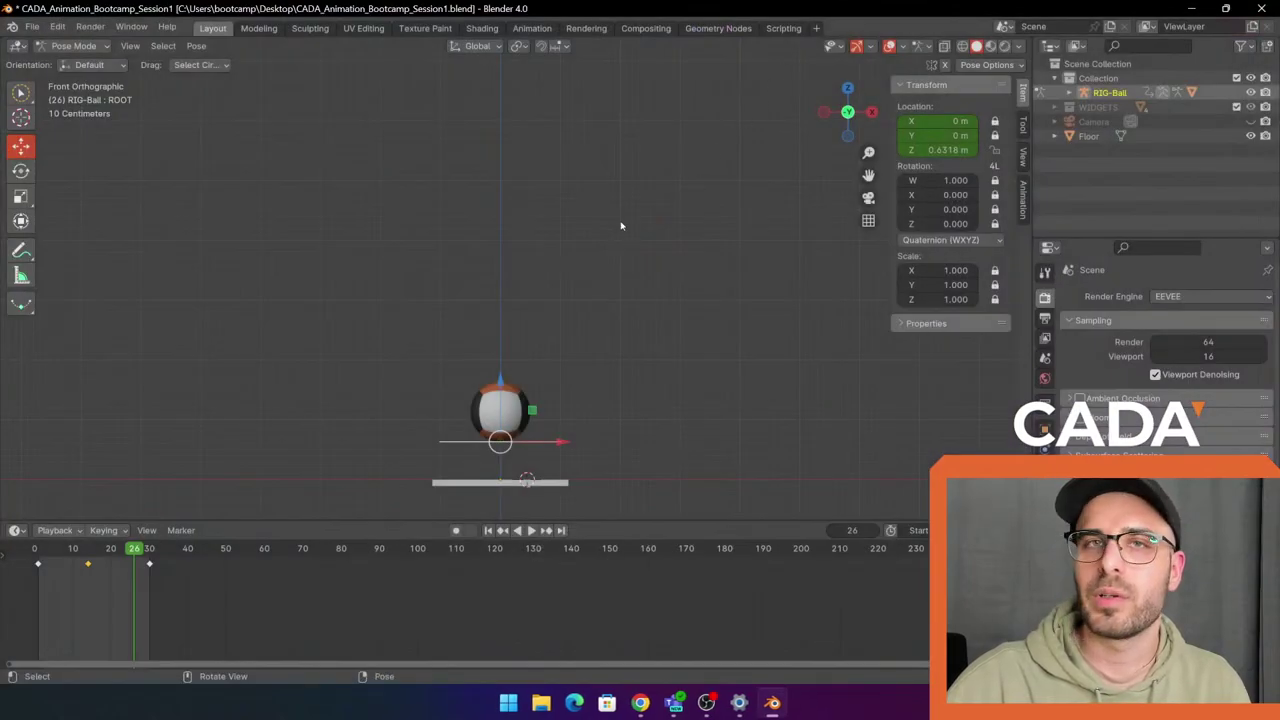
drag(135, 550, 38, 549)
key(space)
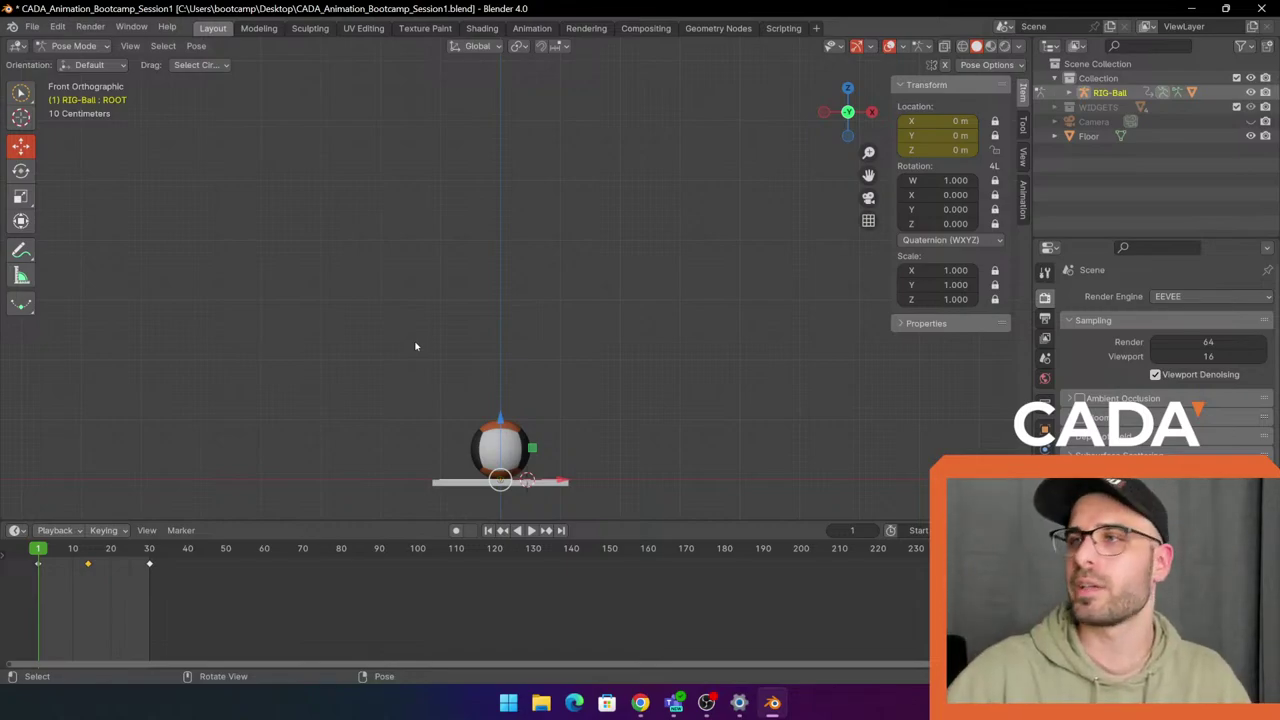
Open image.png from the desktop, examine the spacing, squash, stretch and timing diagram, close it and return to Blender.
click(1191, 7)
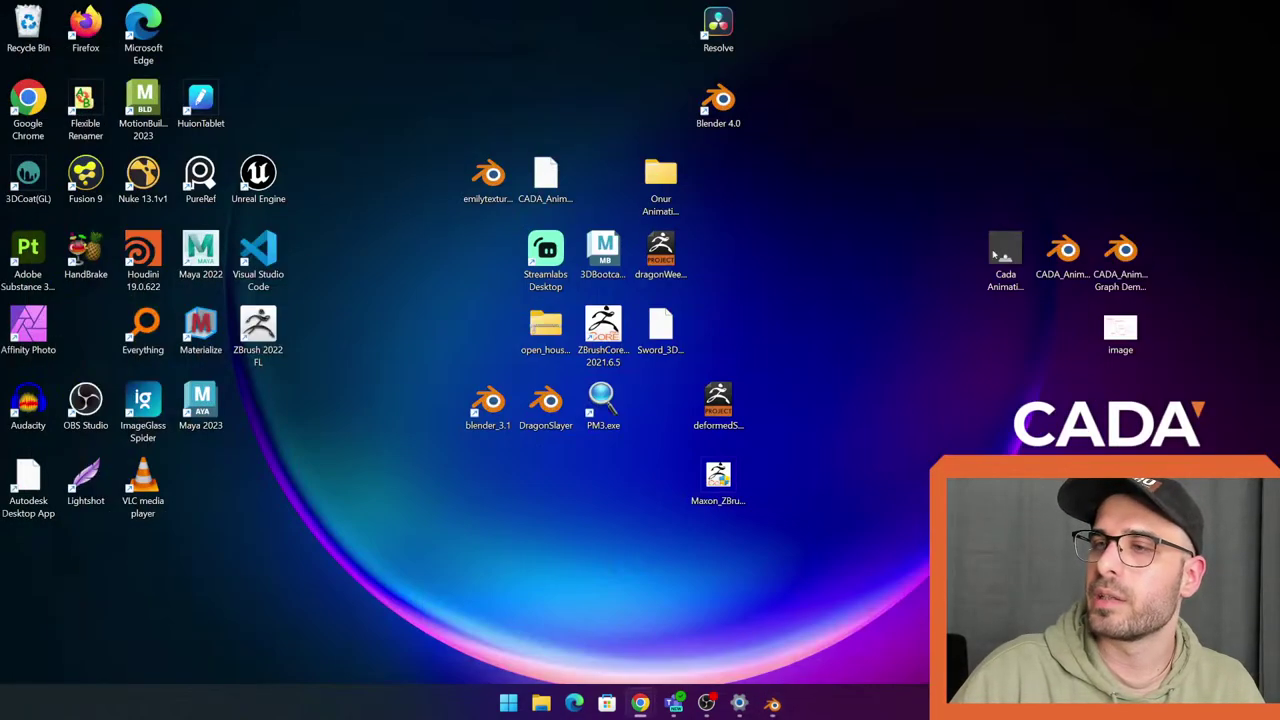
double_click(1120, 330)
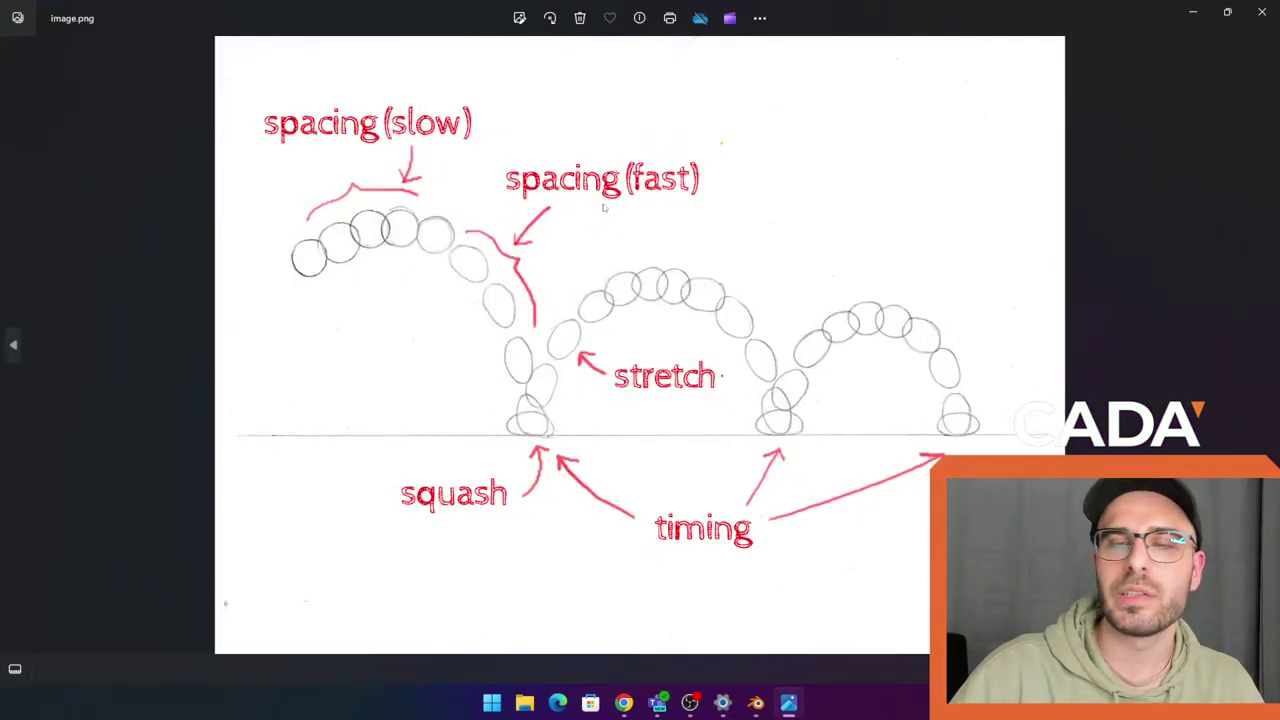
scroll(604, 241, up, 3)
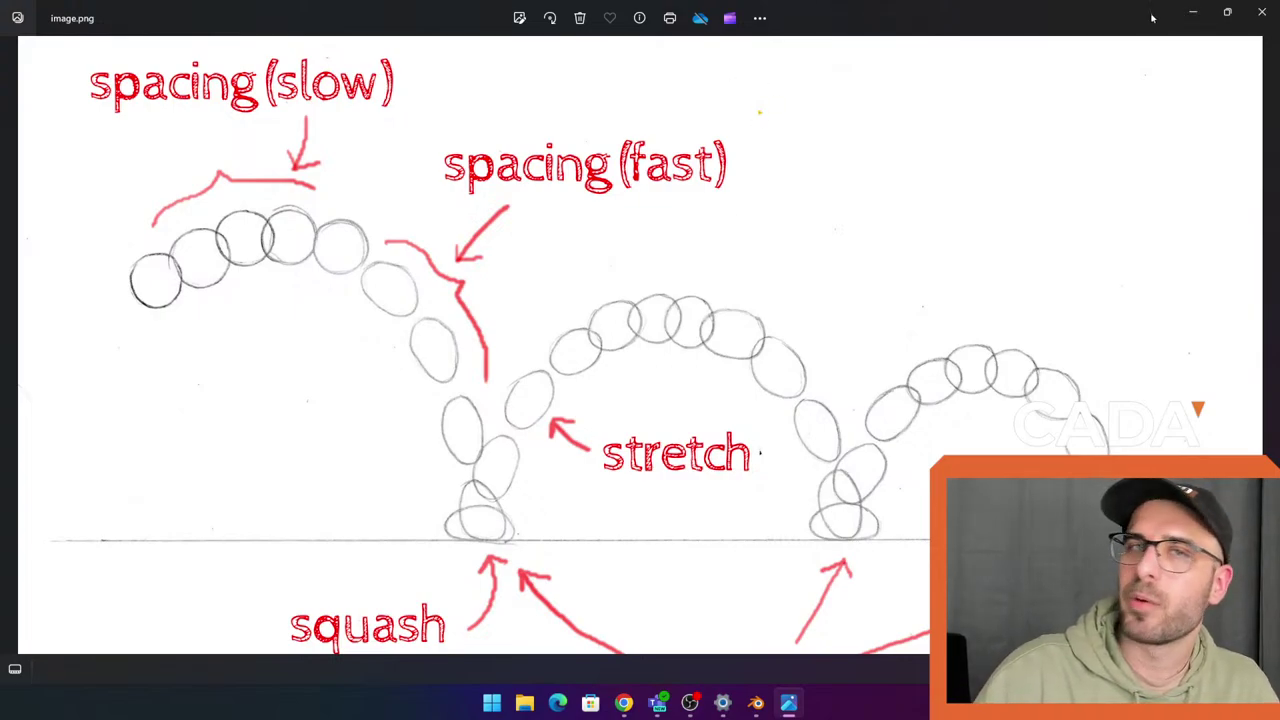
click(1262, 12)
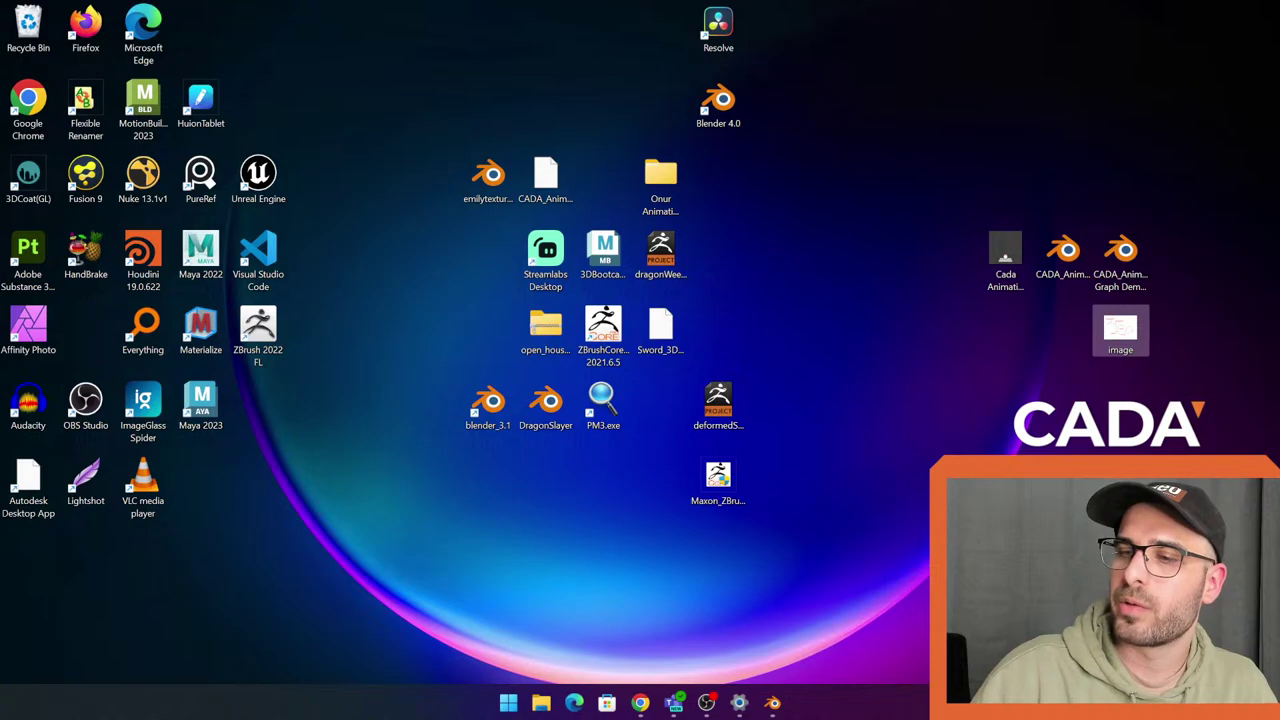
click(772, 703)
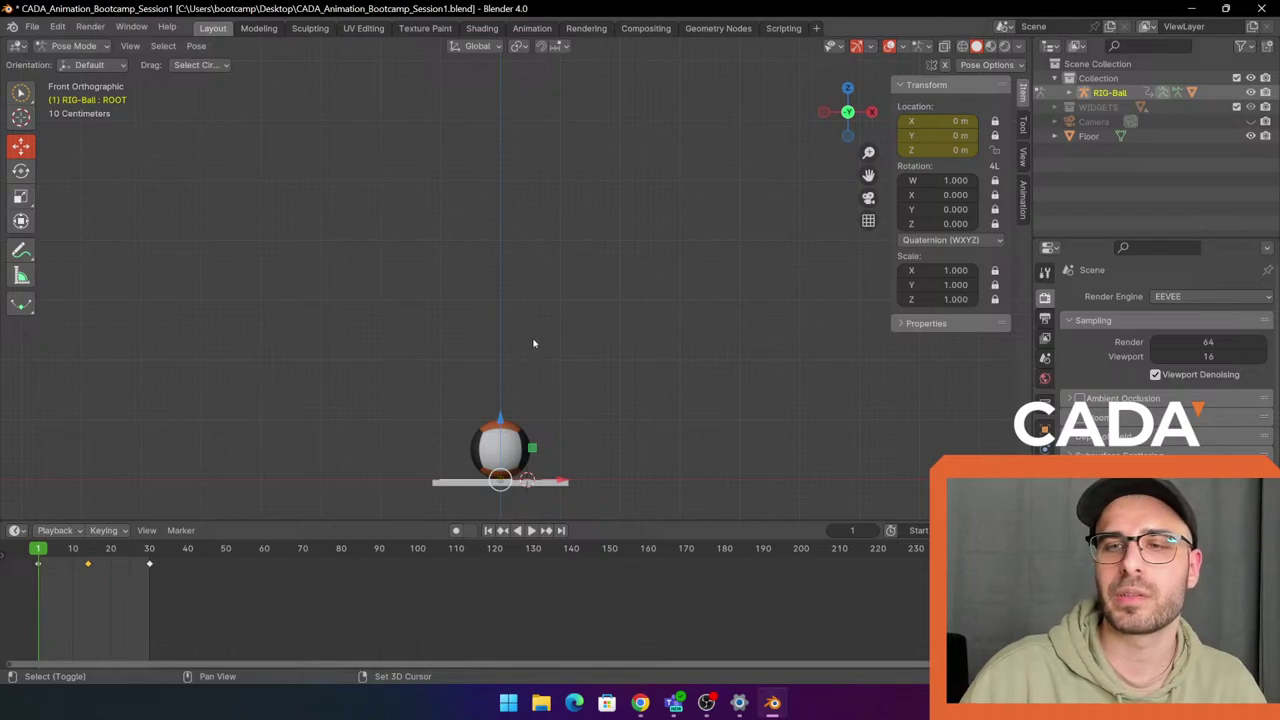
Play and pause the bounce several times, restarting from frame 1 to examine its spacing and timing.
key(space)
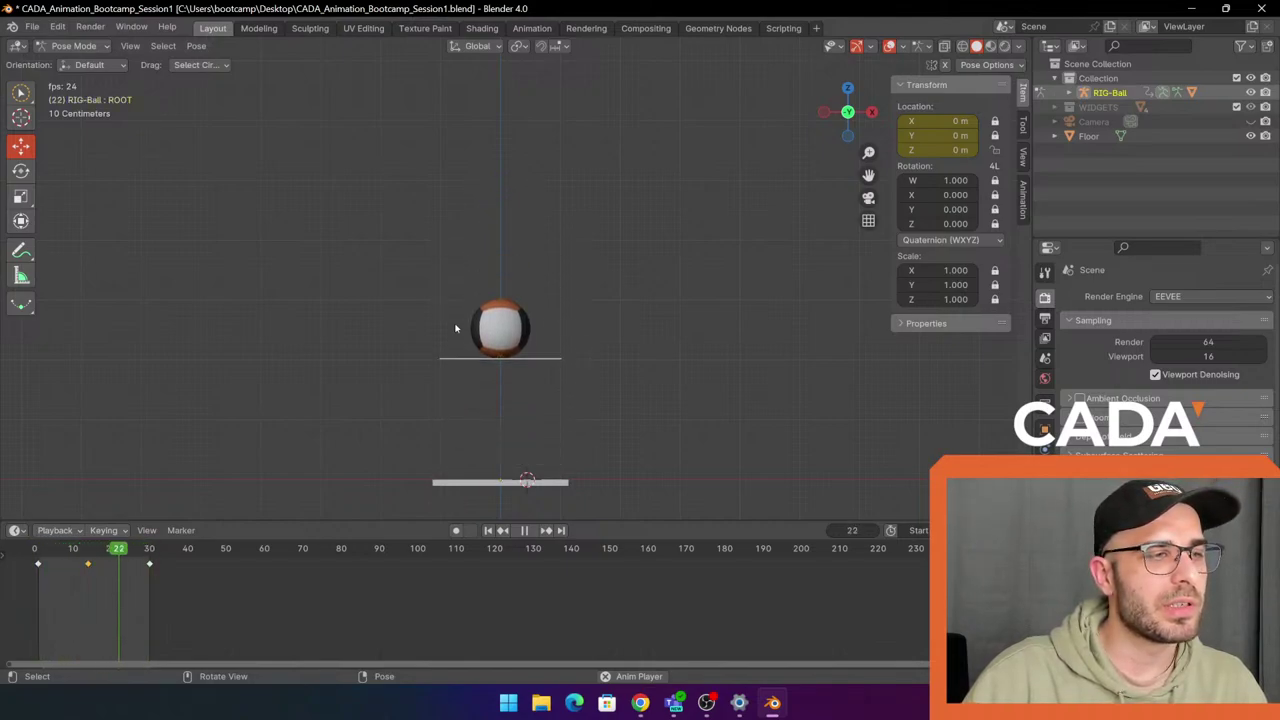
key(space)
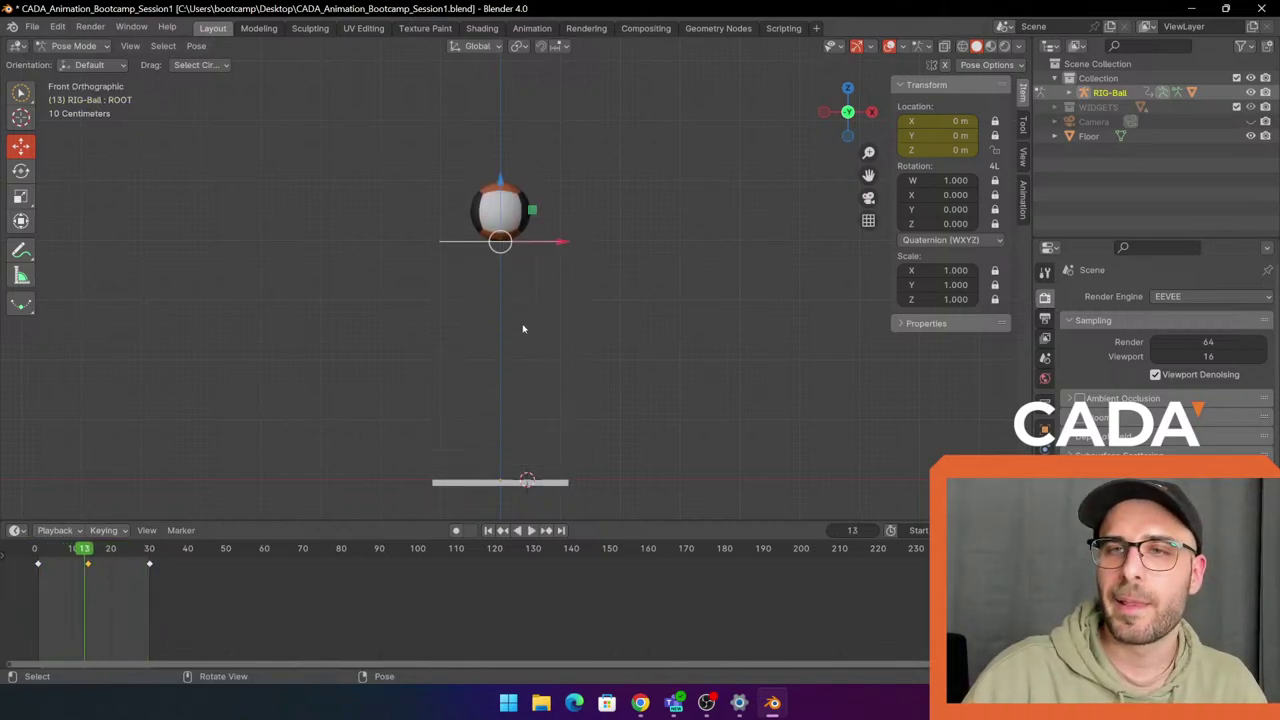
key(space)
key(space)
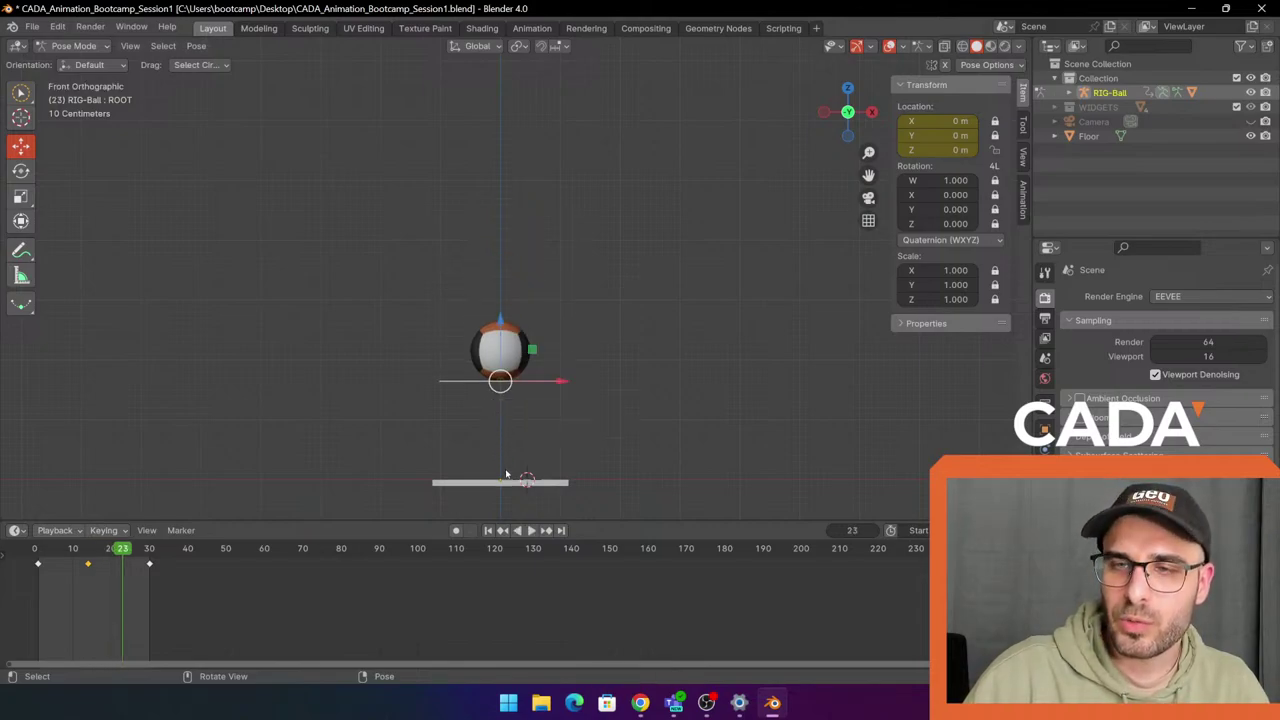
key(shift+Left)
key(space)
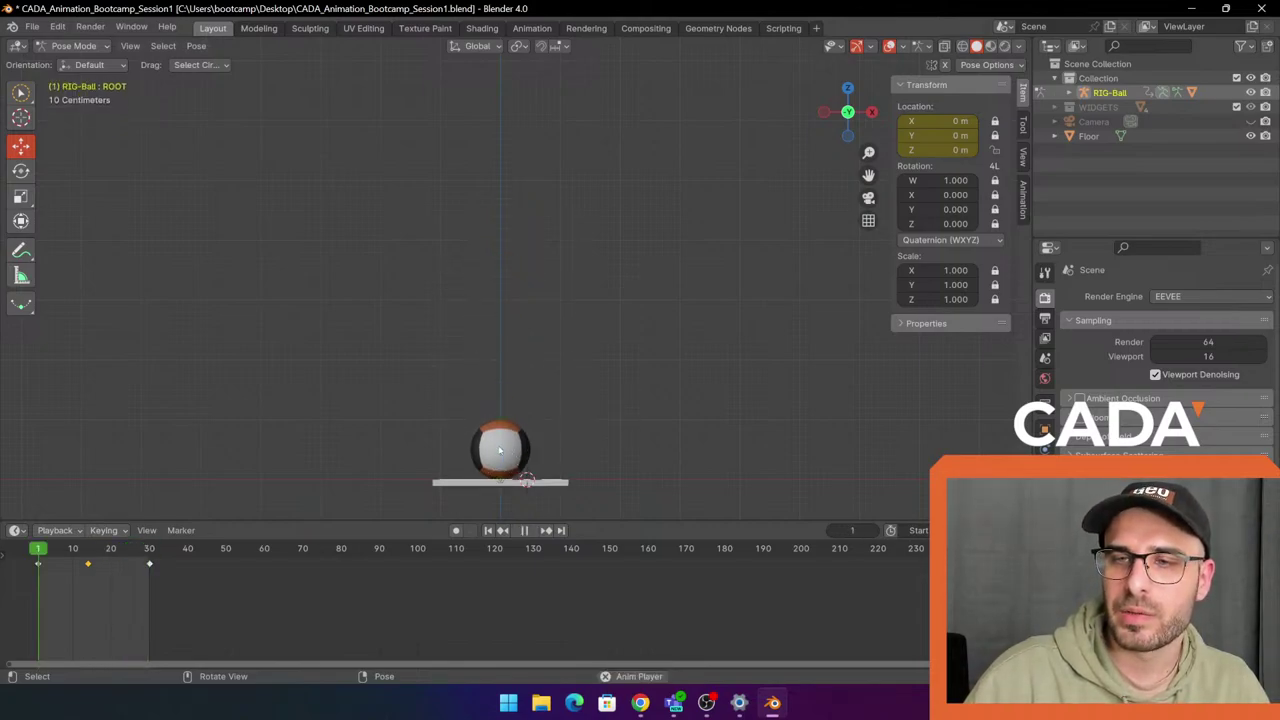
key(space)
key(shift+Left)
key(space)
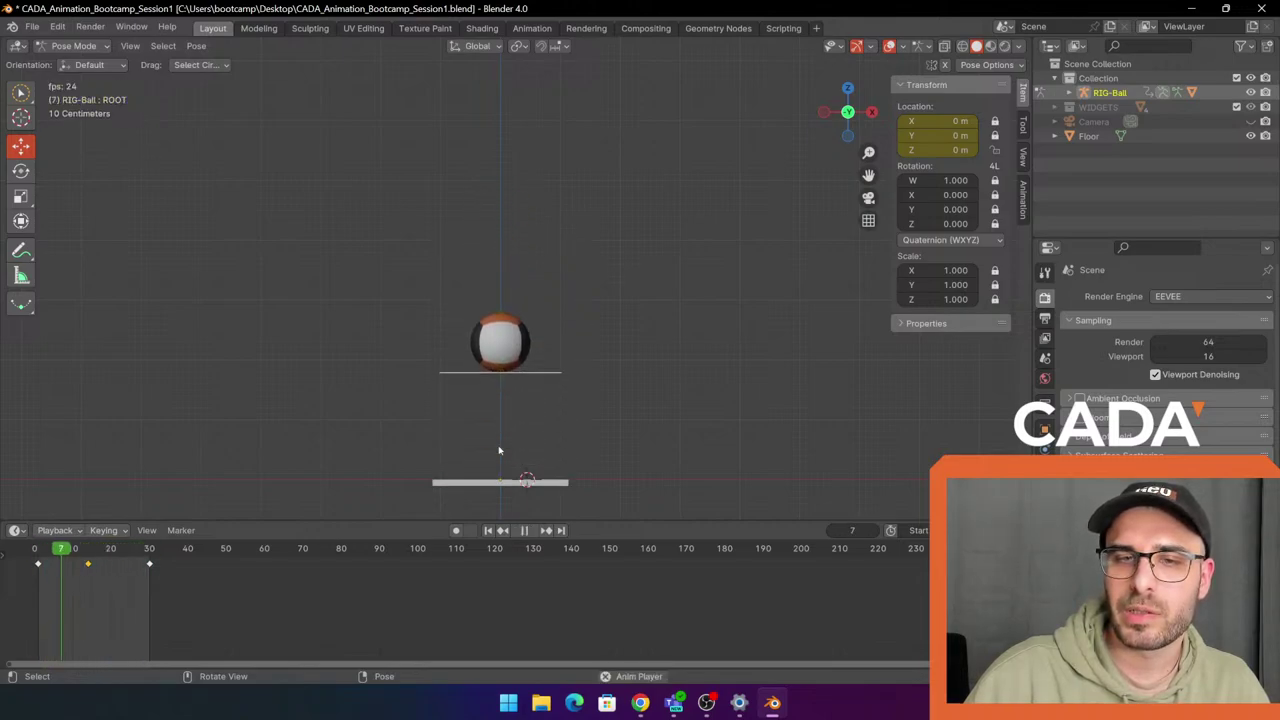
key(space)
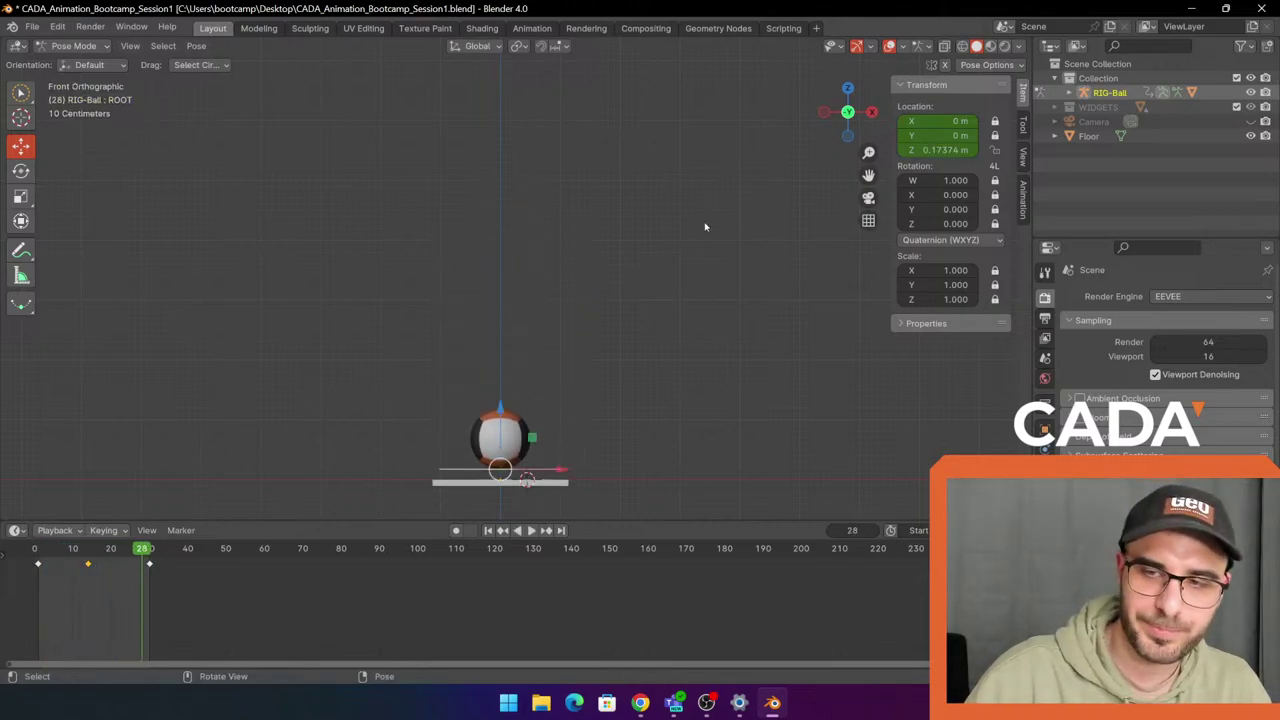
Replay the bounce from frame 1 with nothing selected, reselect the root control, and view the keyframe insertion options without inserting any.
key(alt+a)
key(shift+Left)
key(space)
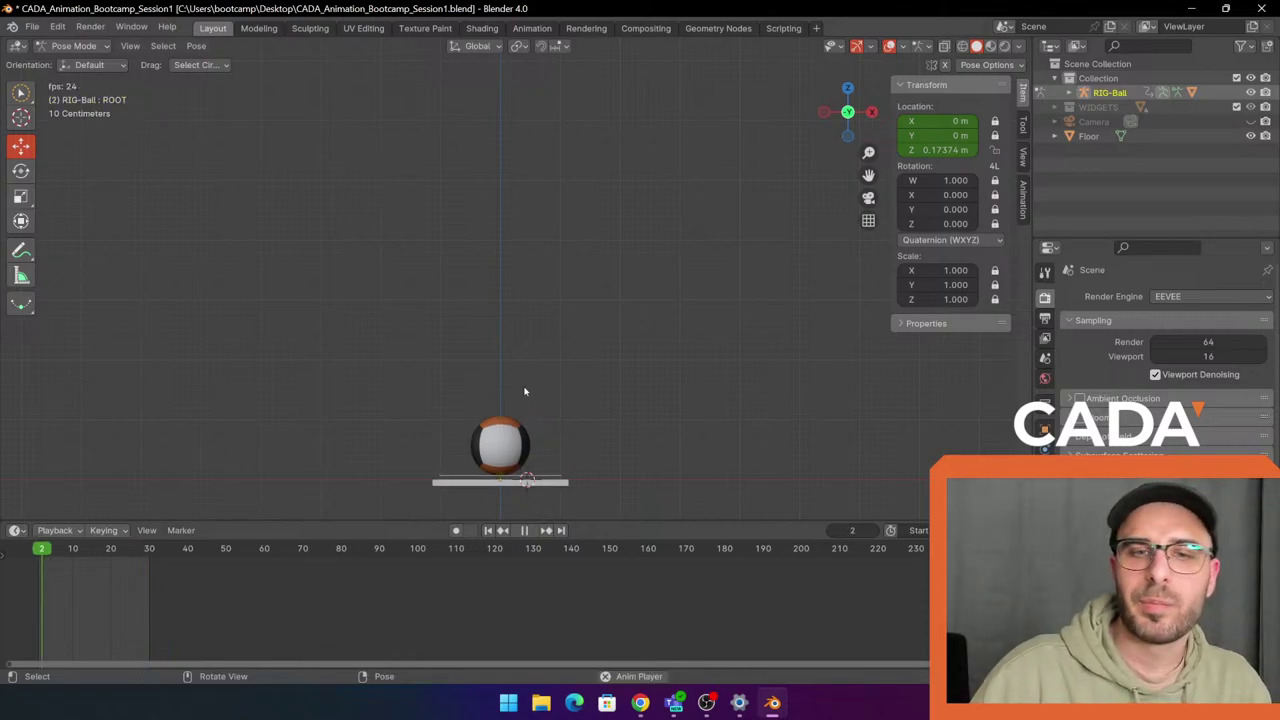
click(542, 318)
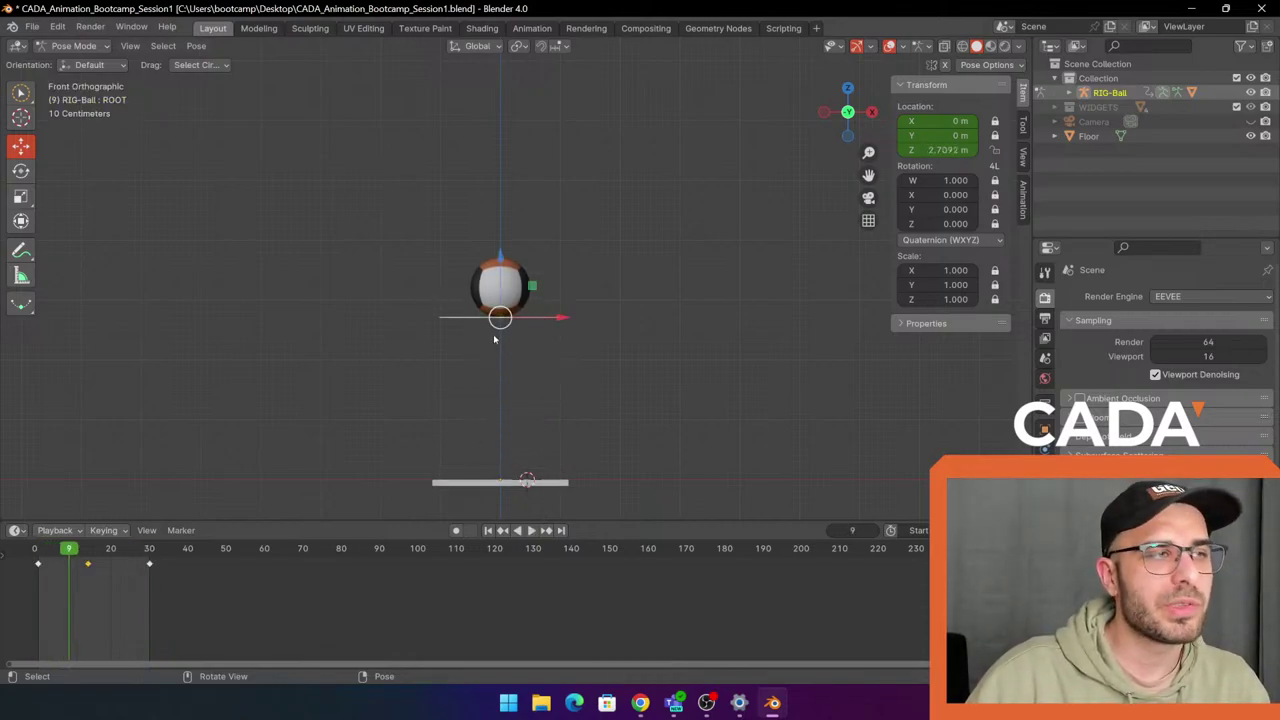
key(i)
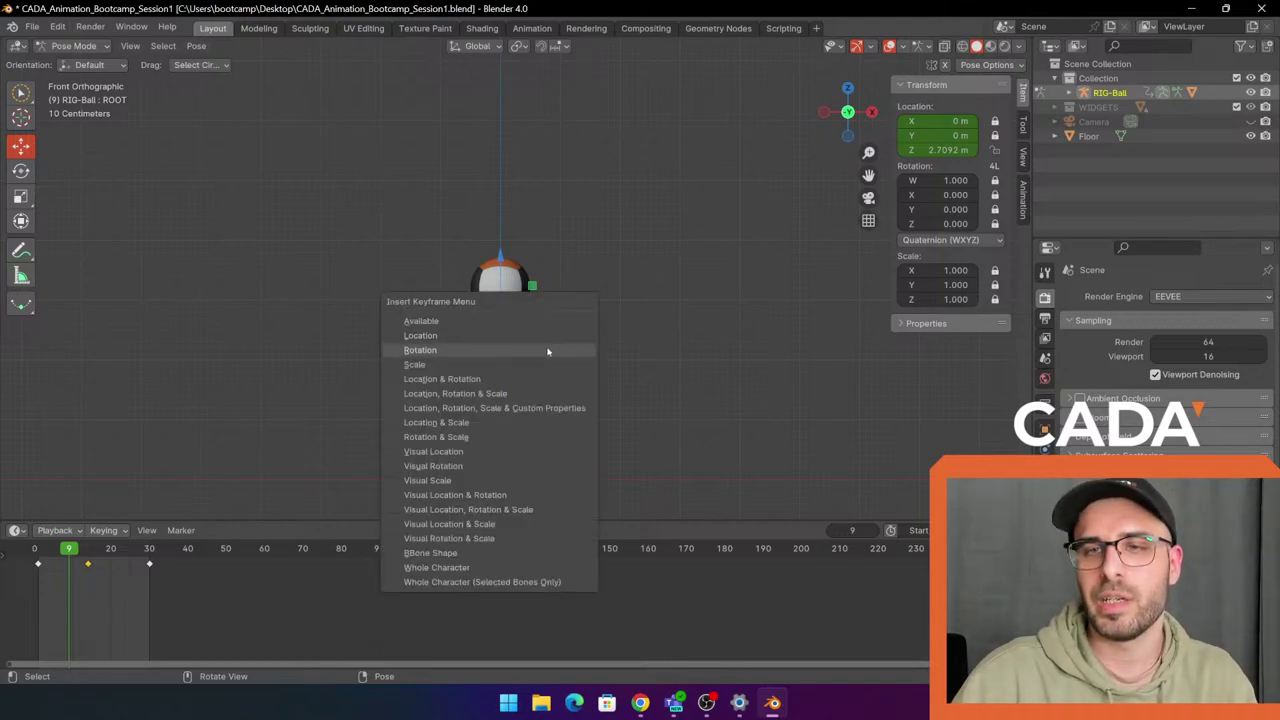
key(Escape)
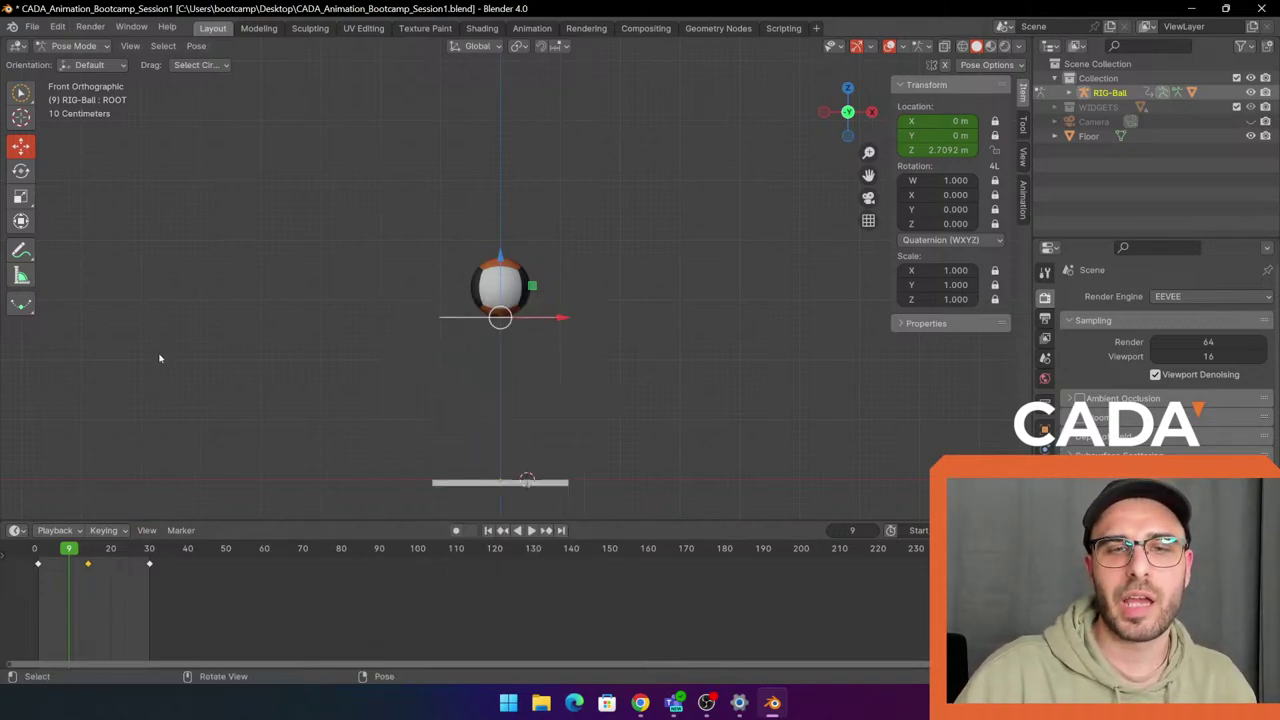
Step the playhead through the root control's keyframes at frames 1, 14 and 30, and back to frame 1.
click(503, 530)
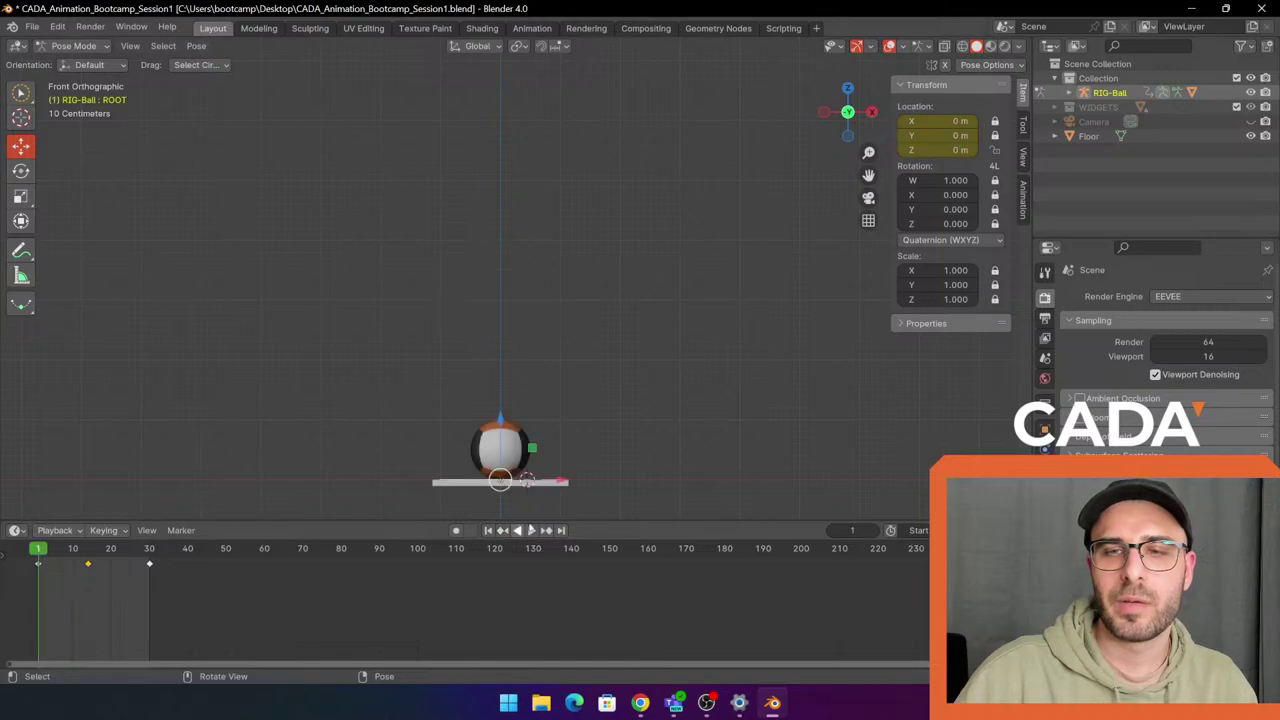
click(546, 530)
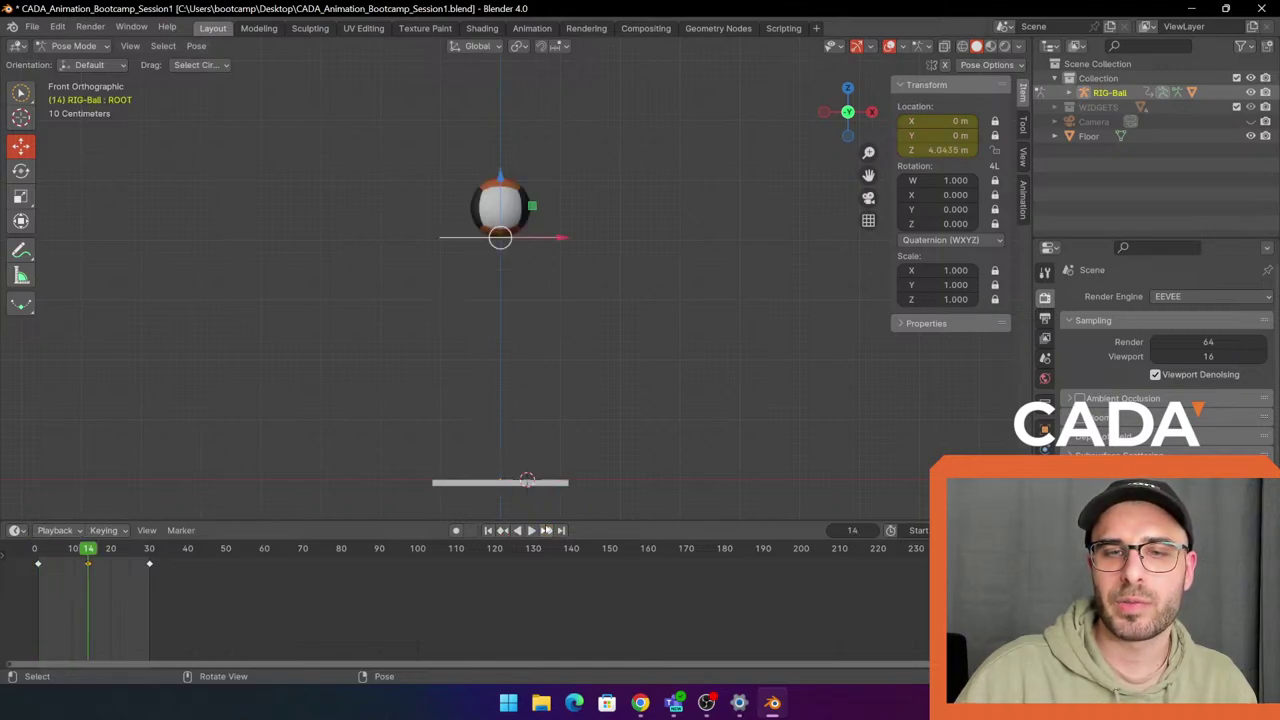
click(546, 530)
click(503, 530)
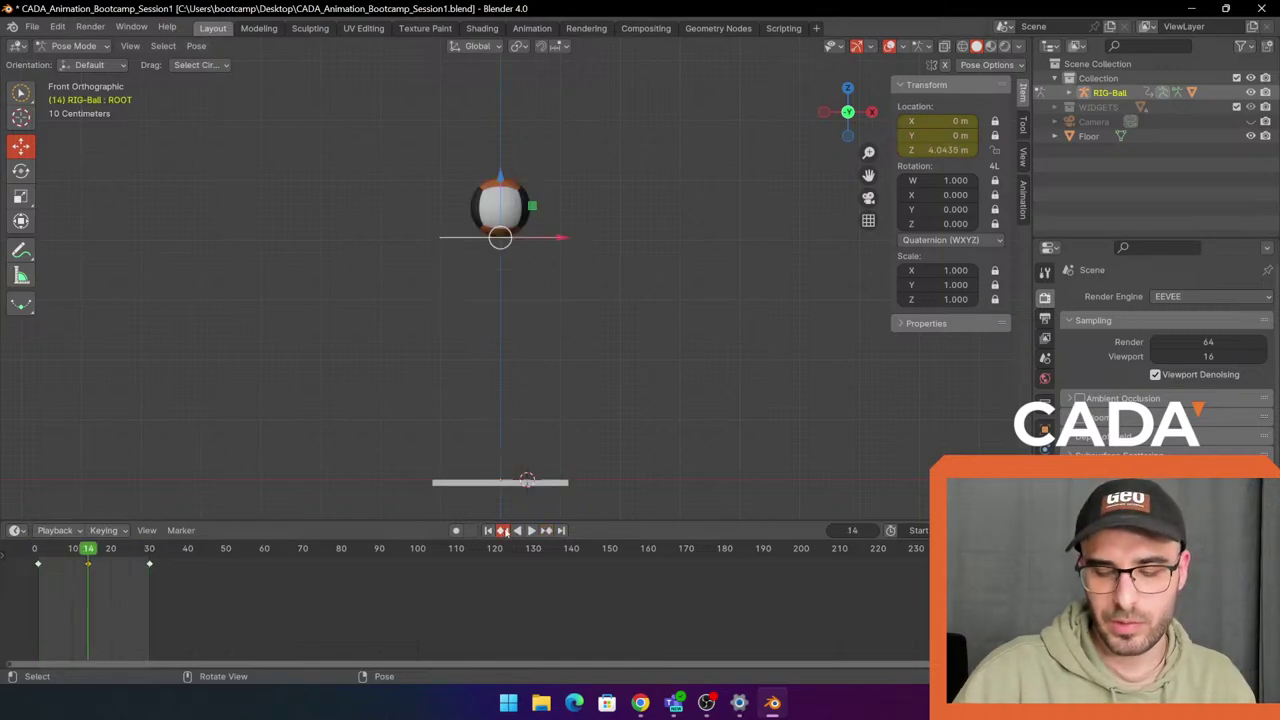
click(503, 530)
Jump repeatedly back and forth between the first, middle and last keyframes to compare the ball's poses, ending on frame 30.
key(Up)
key(Up)
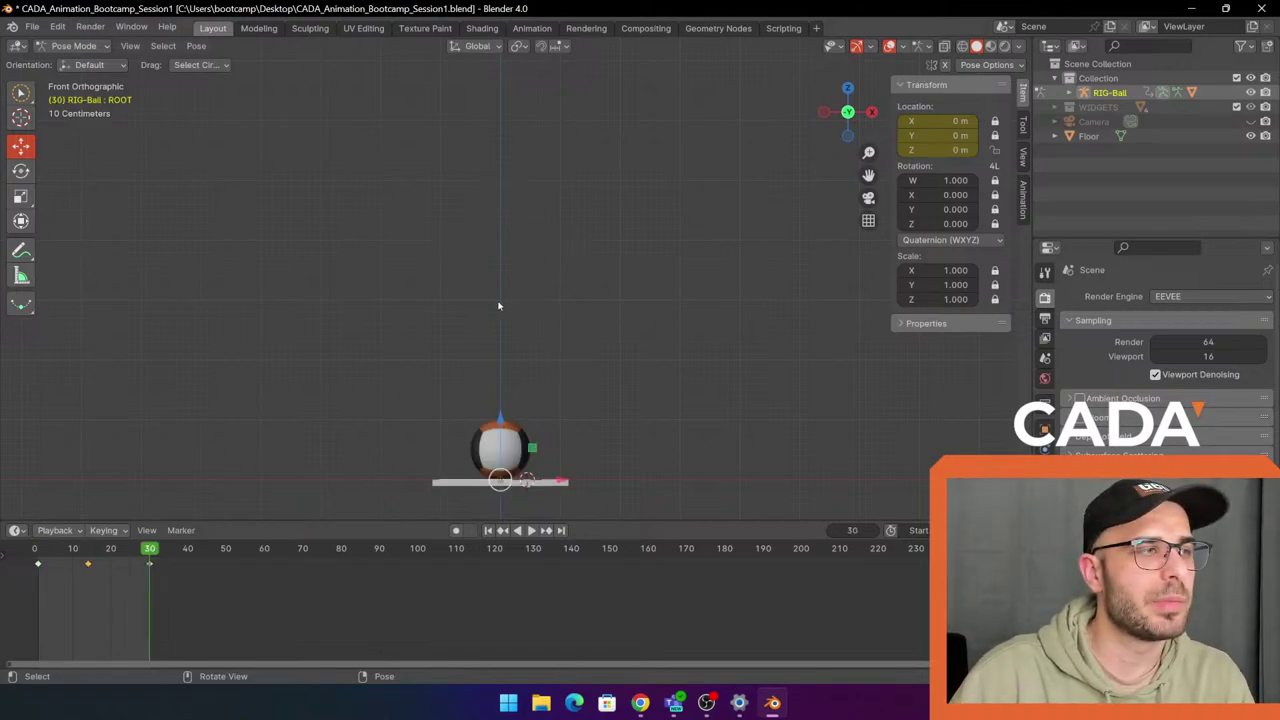
key(Down)
key(Down)
key(Up)
key(Up)
key(Up)
key(Down)
key(Down)
key(Up)
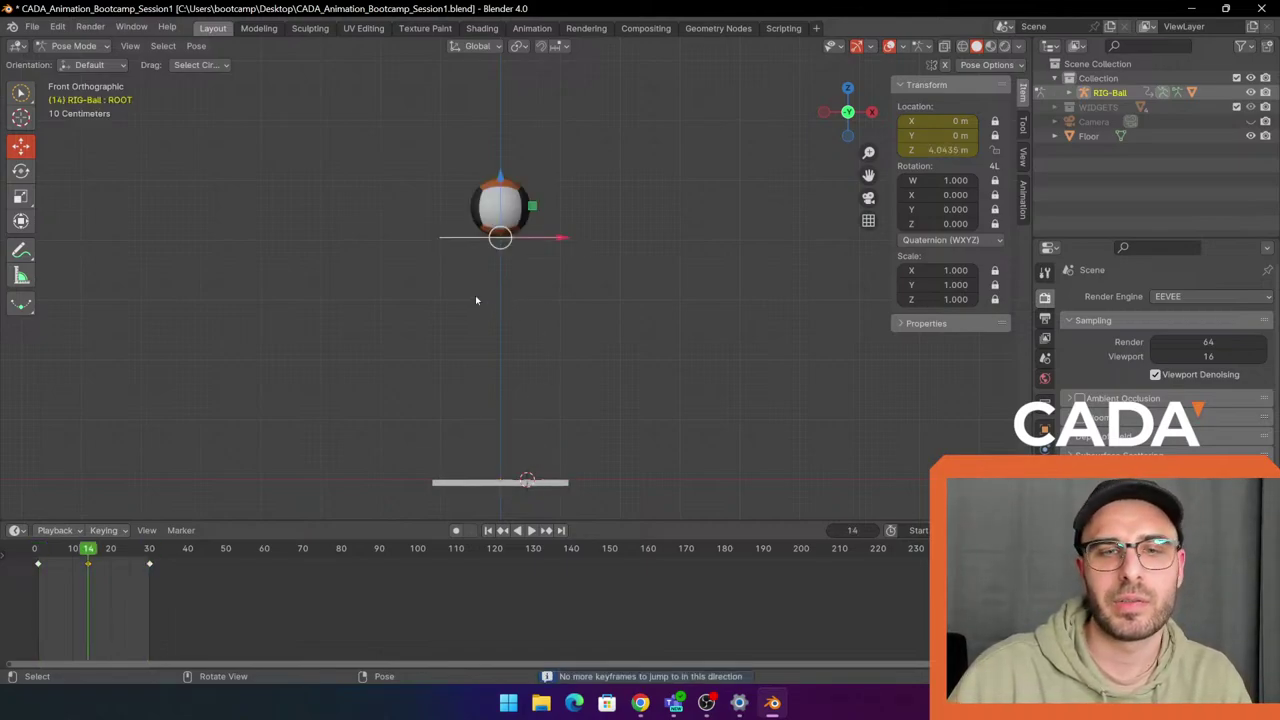
key(Down)
key(Up)
key(Down)
key(Up)
key(Up)
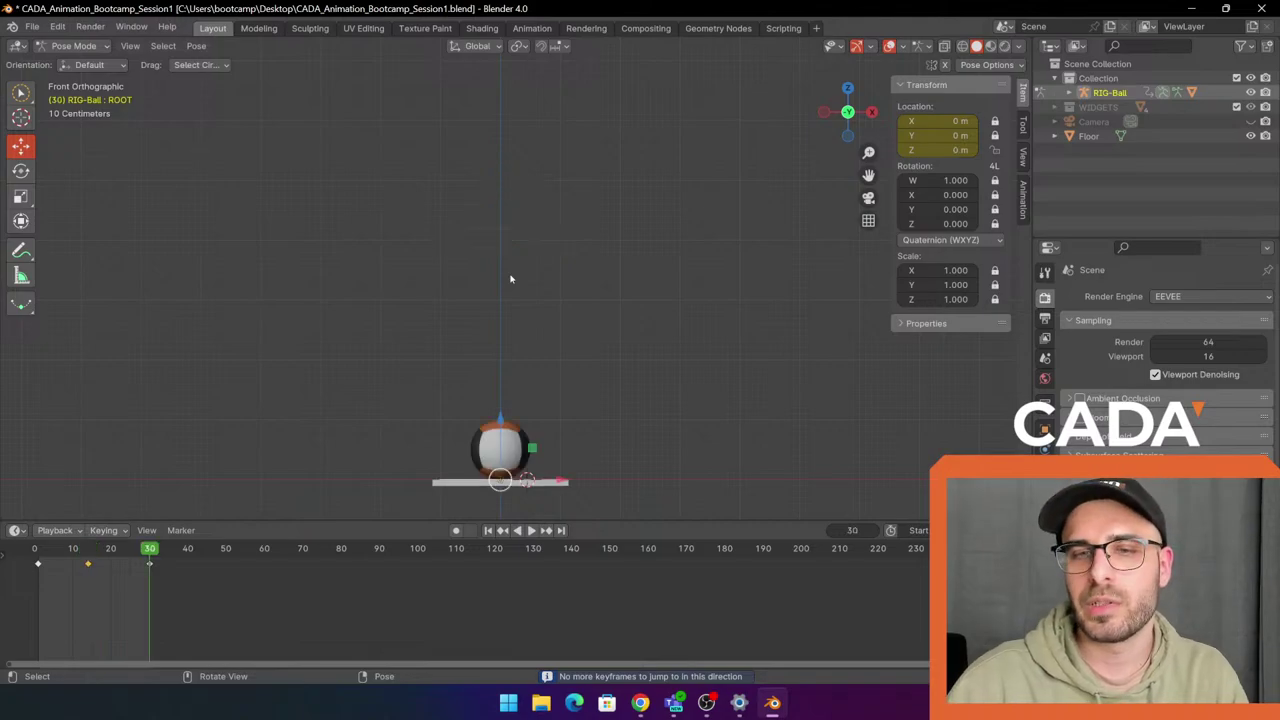
key(Down)
key(shift+Left)
key(Up)
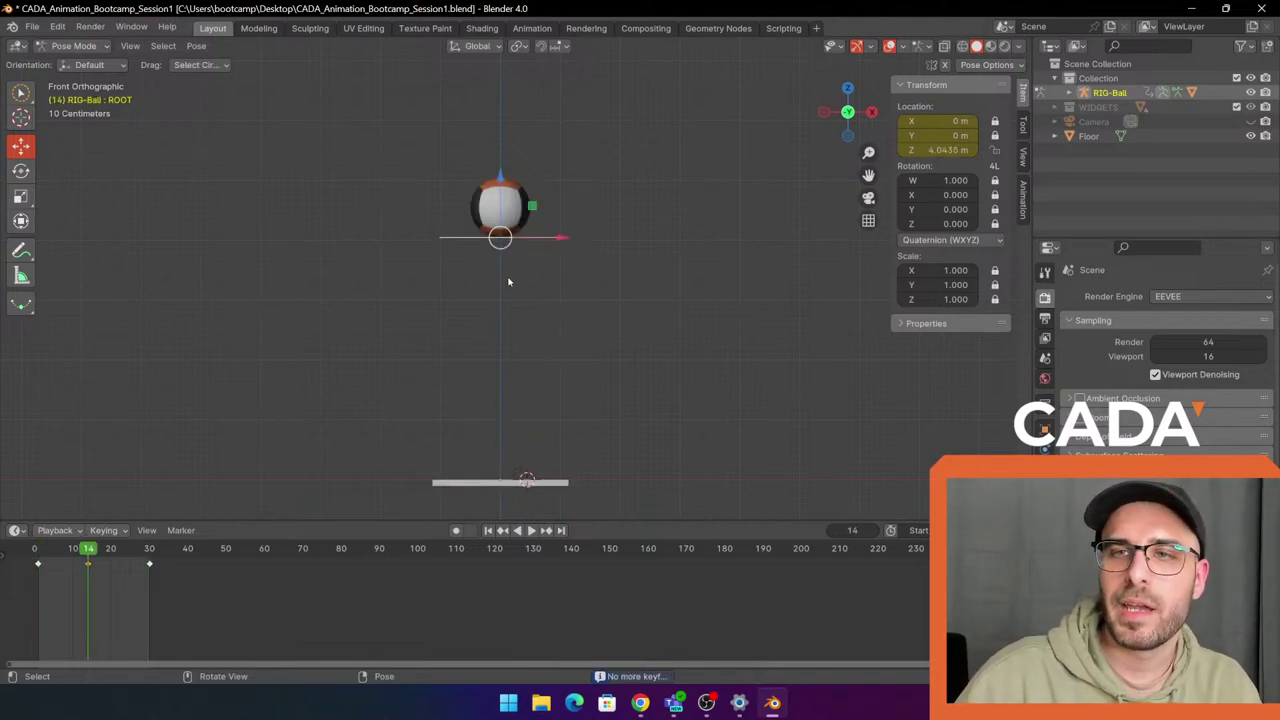
key(Down)
key(Up)
key(Down)
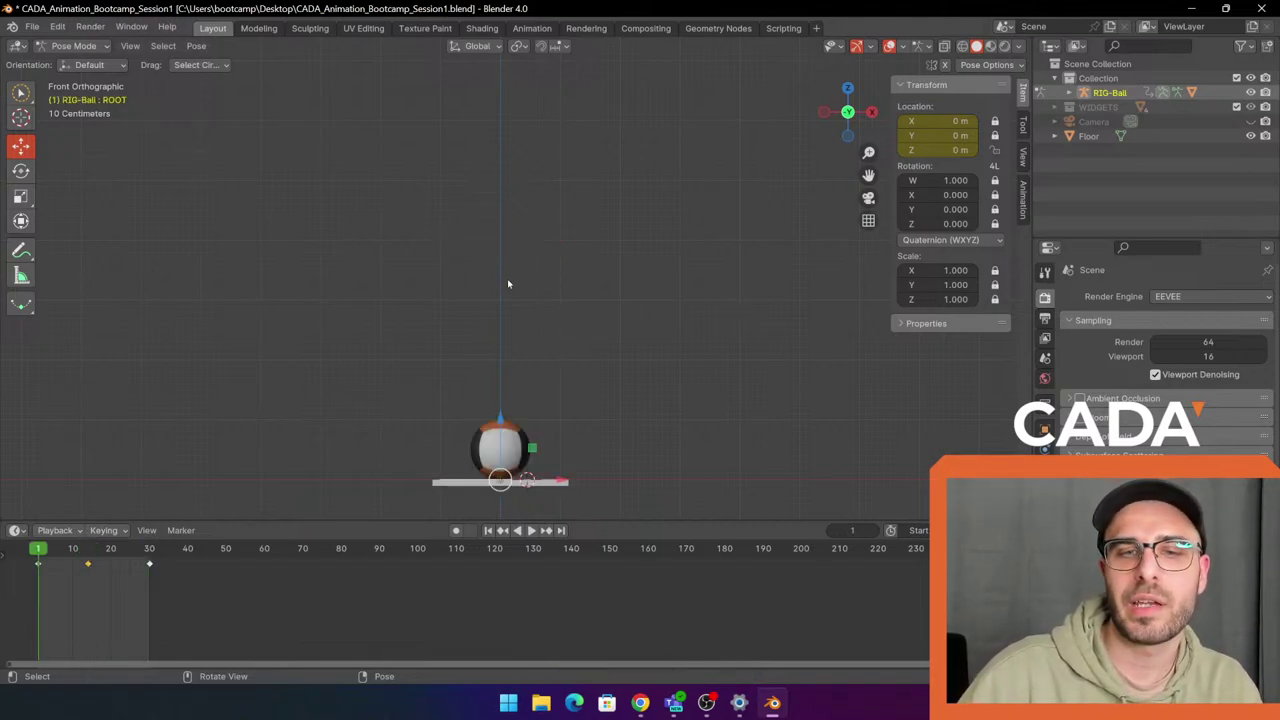
key(Up)
key(Up)
key(shift+Left)
key(Up)
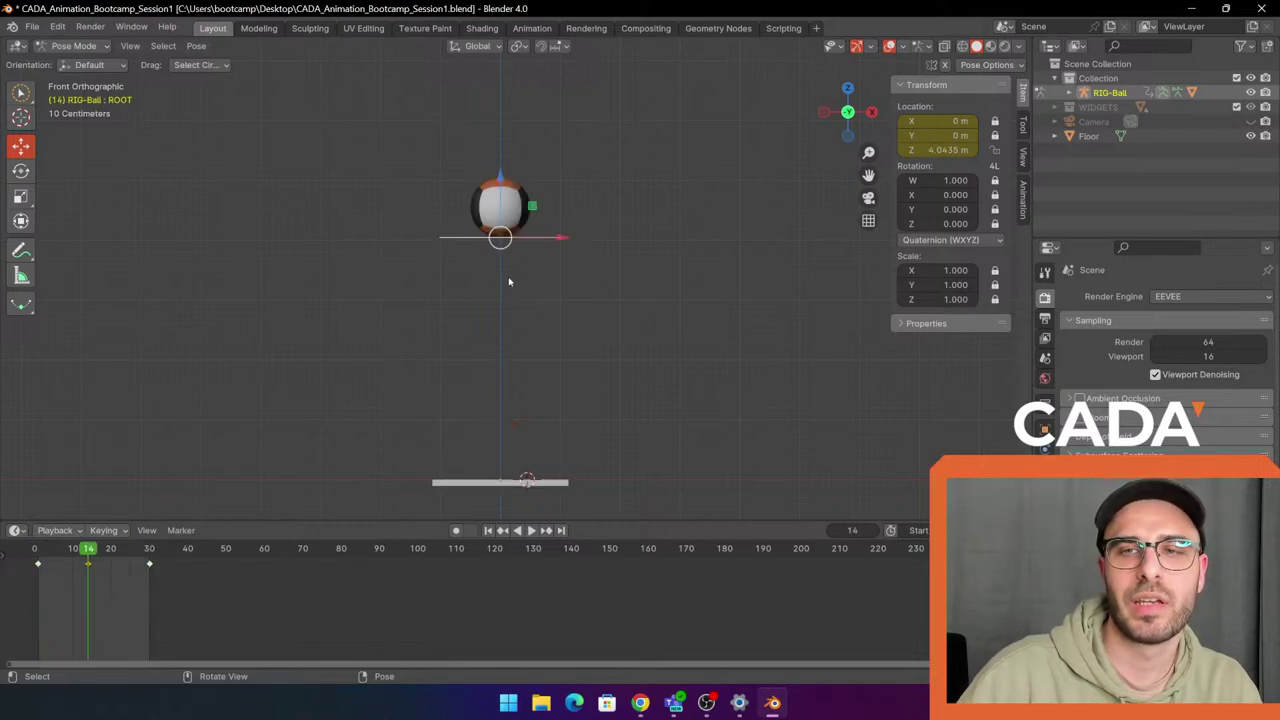
key(Down)
key(Up)
key(Down)
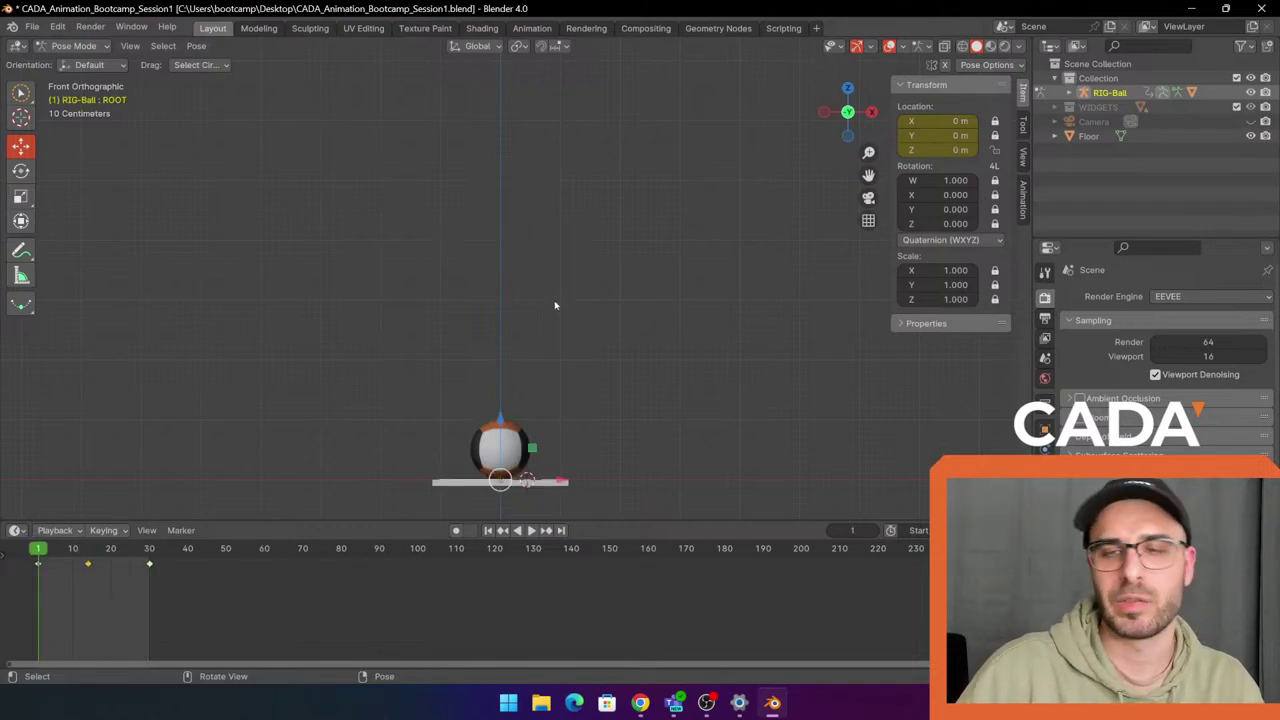
key(Up)
key(Up)
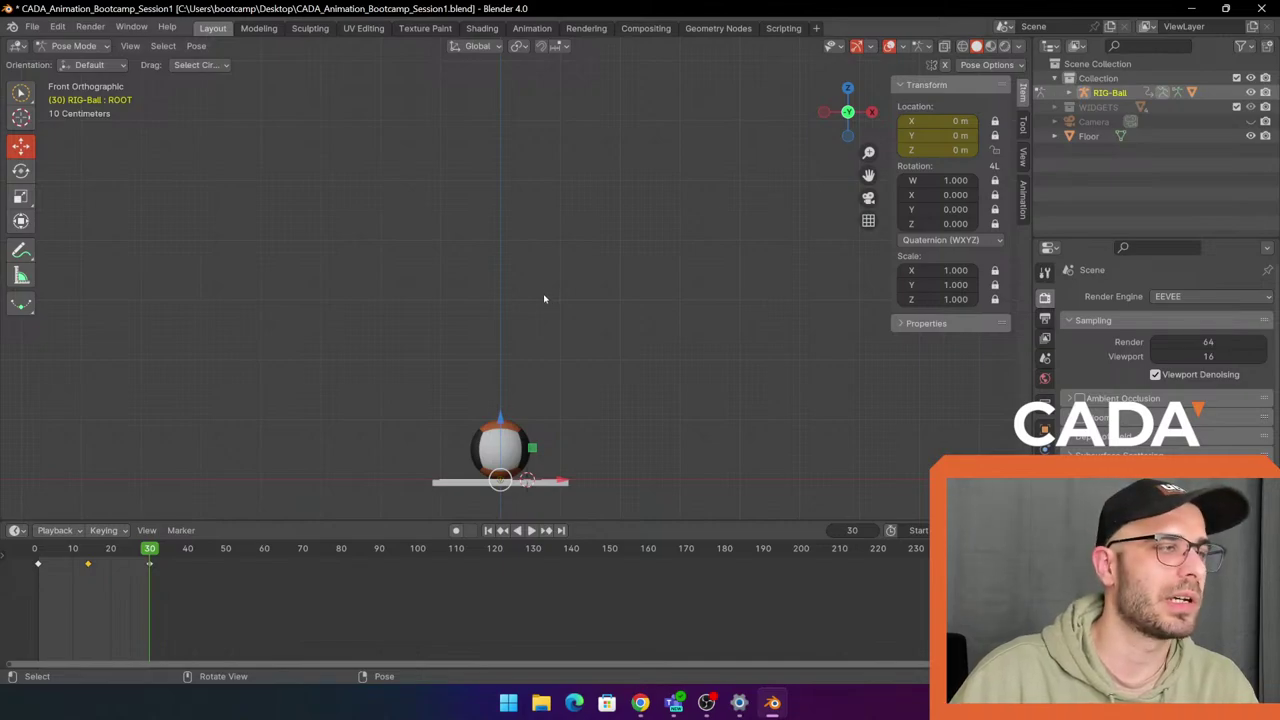
Compare the ball's raised pose at frame 14 with its ground pose at frame 30 by alternating between the keyframes.
key(shift+Left)
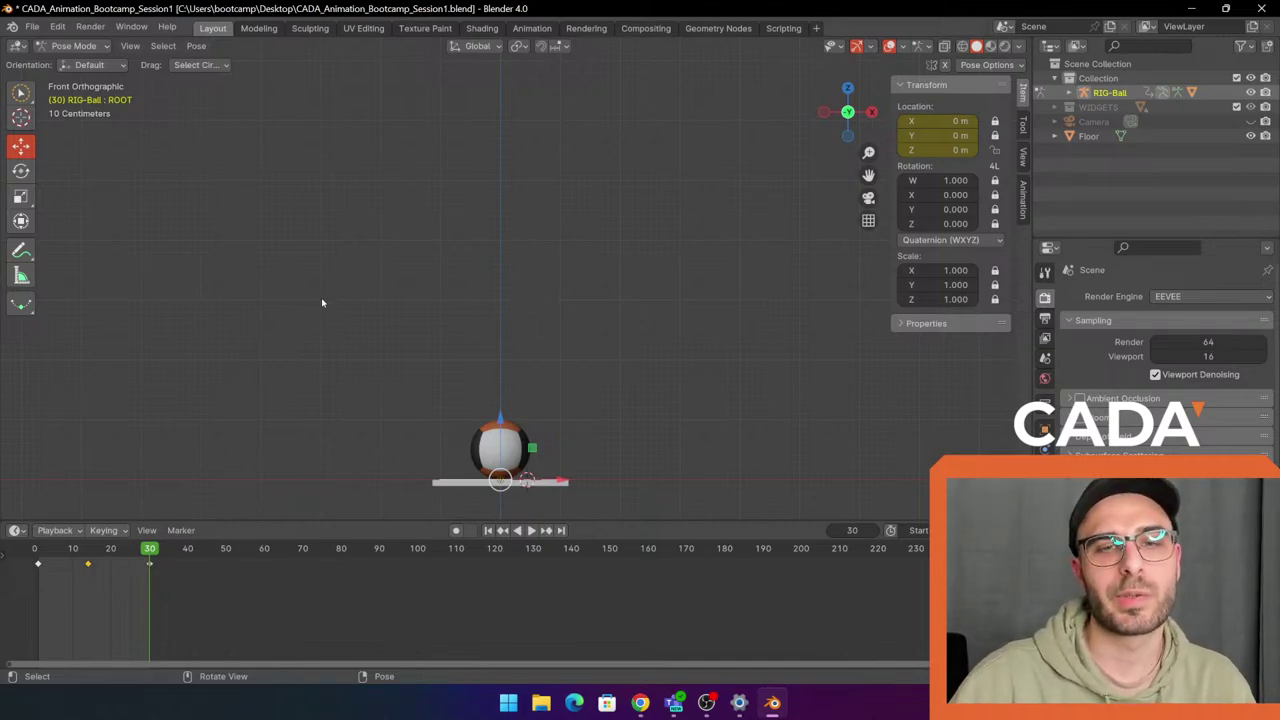
key(Up)
key(Down)
key(Up)
key(Down)
key(Up)
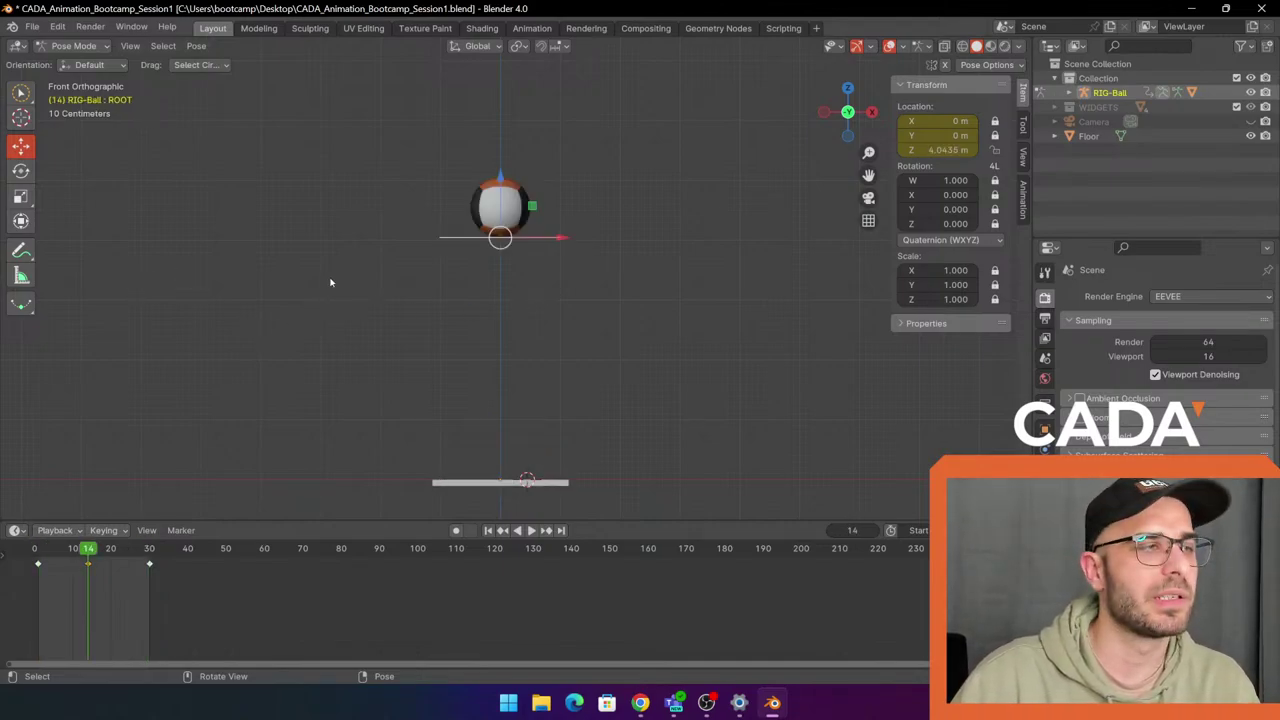
key(Up)
right_click(789, 150)
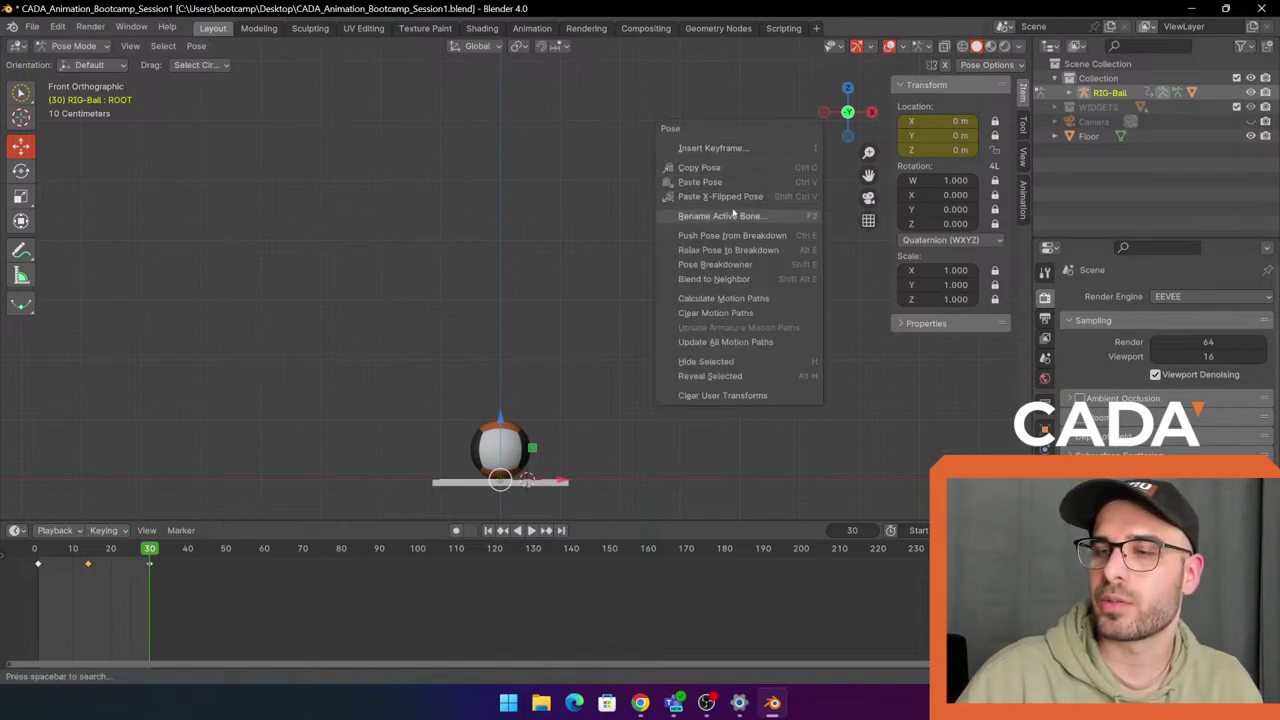
click(482, 126)
Minimize the Session1 scene, open the CADA_Animation_Bootcamp_Module1 Graph Demonstration file from the desktop and maximize its window.
click(1191, 8)
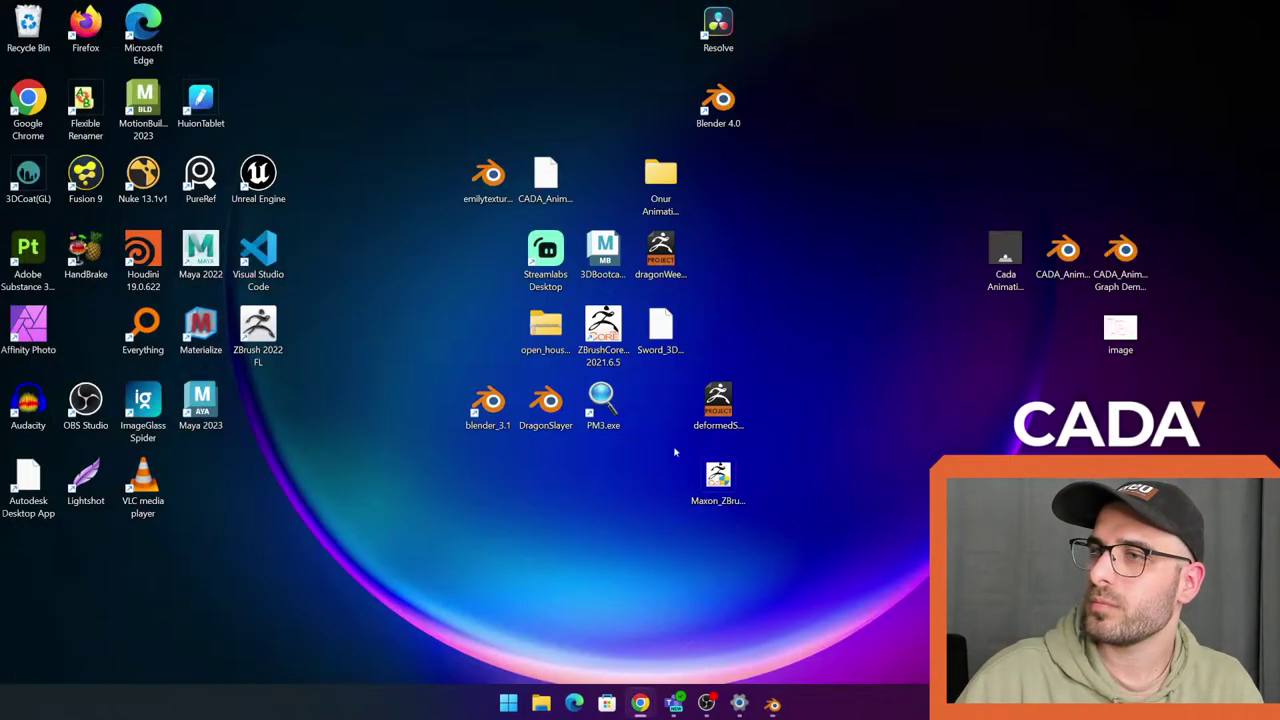
double_click(1069, 246)
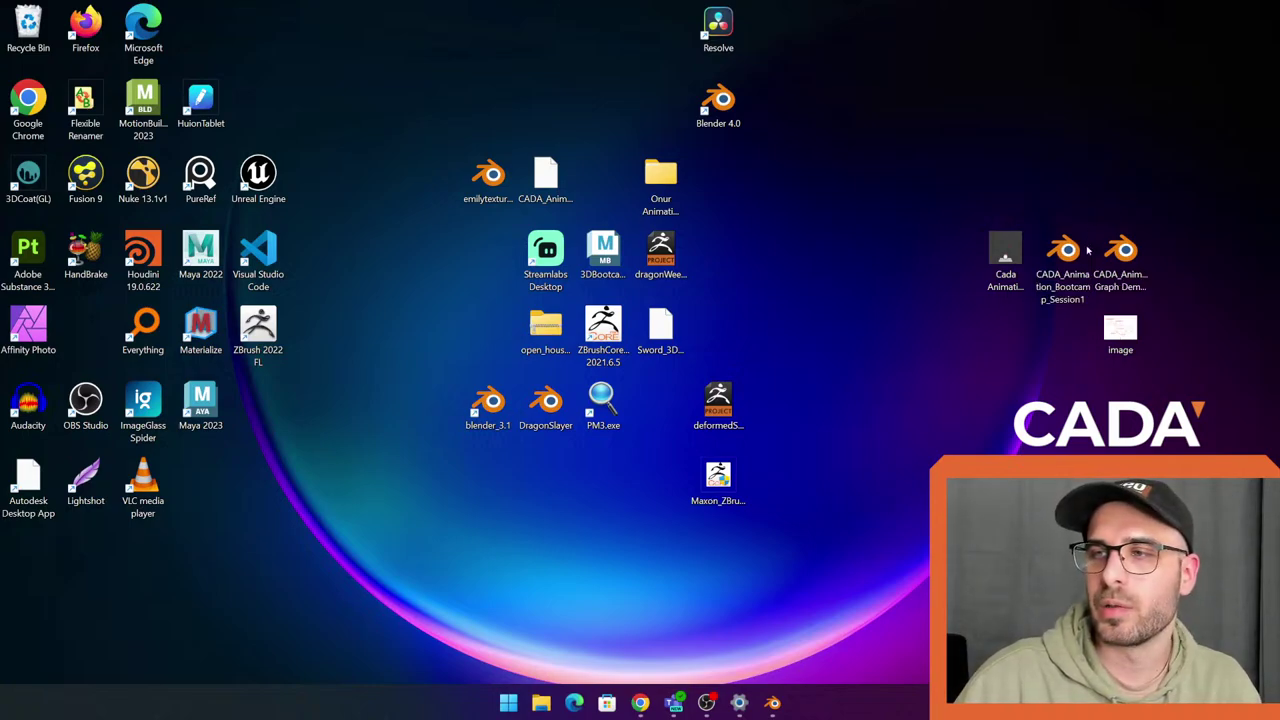
key(Right)
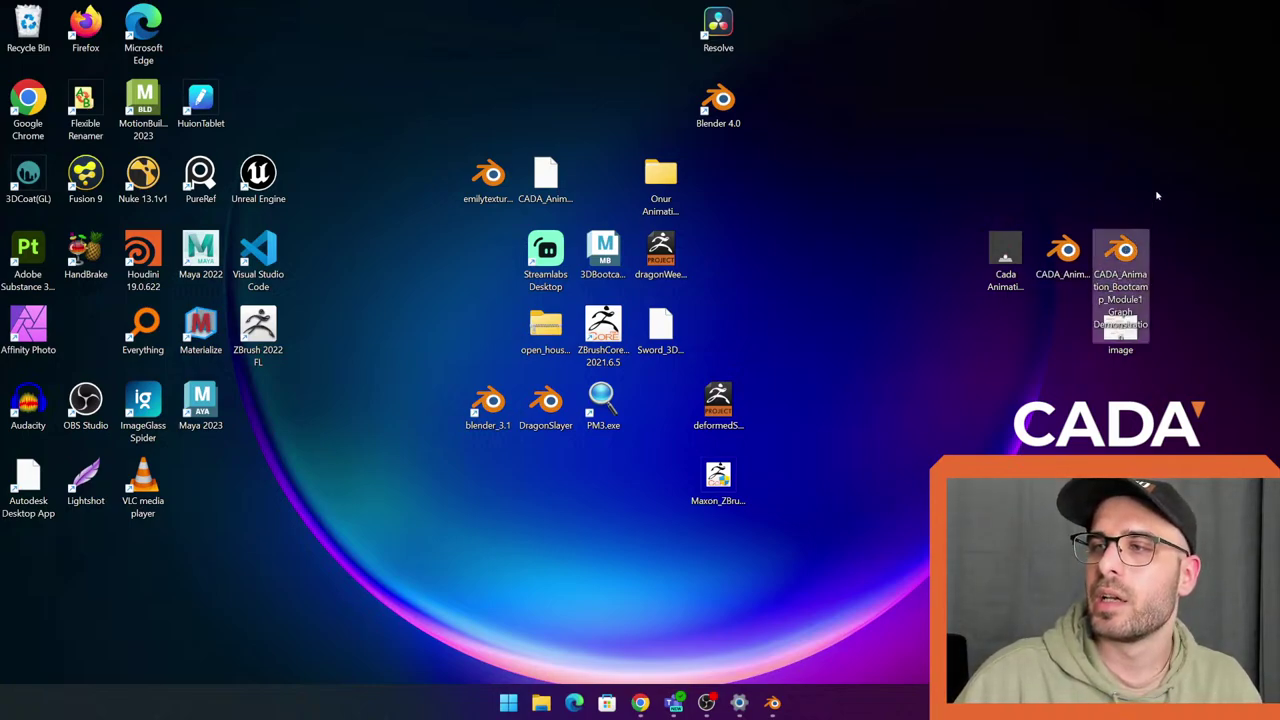
click(1113, 227)
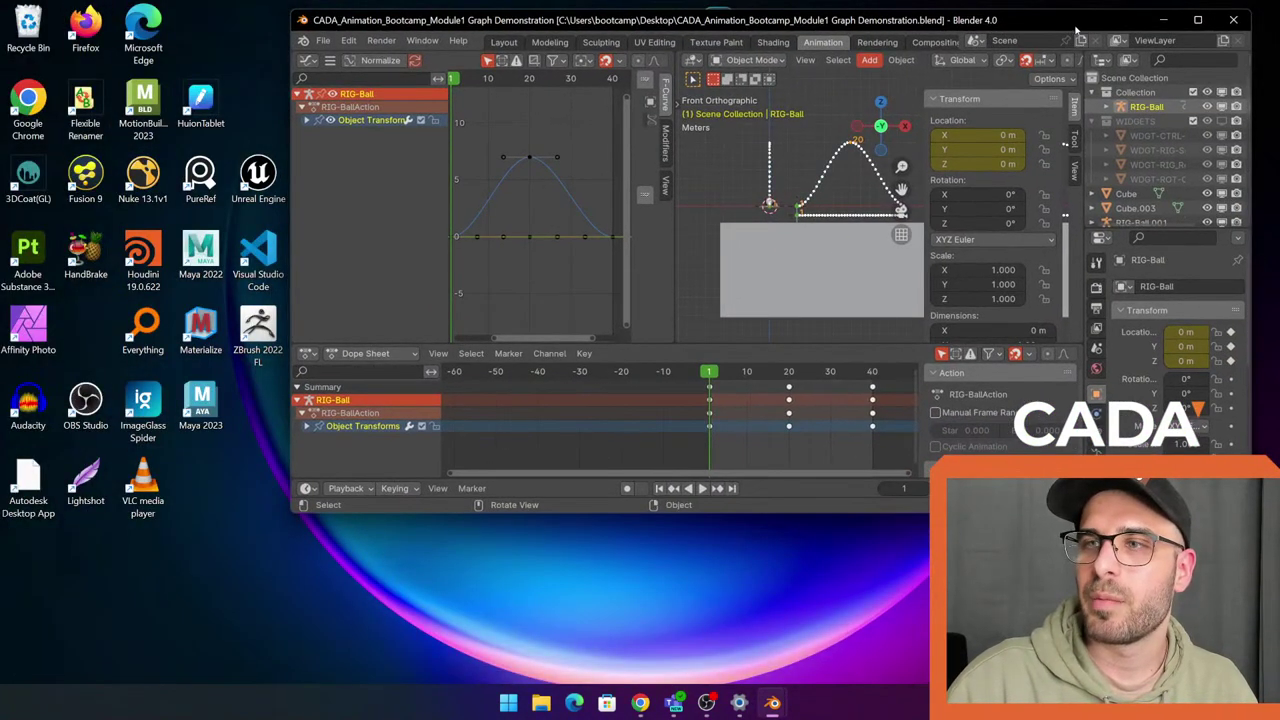
double_click(1071, 25)
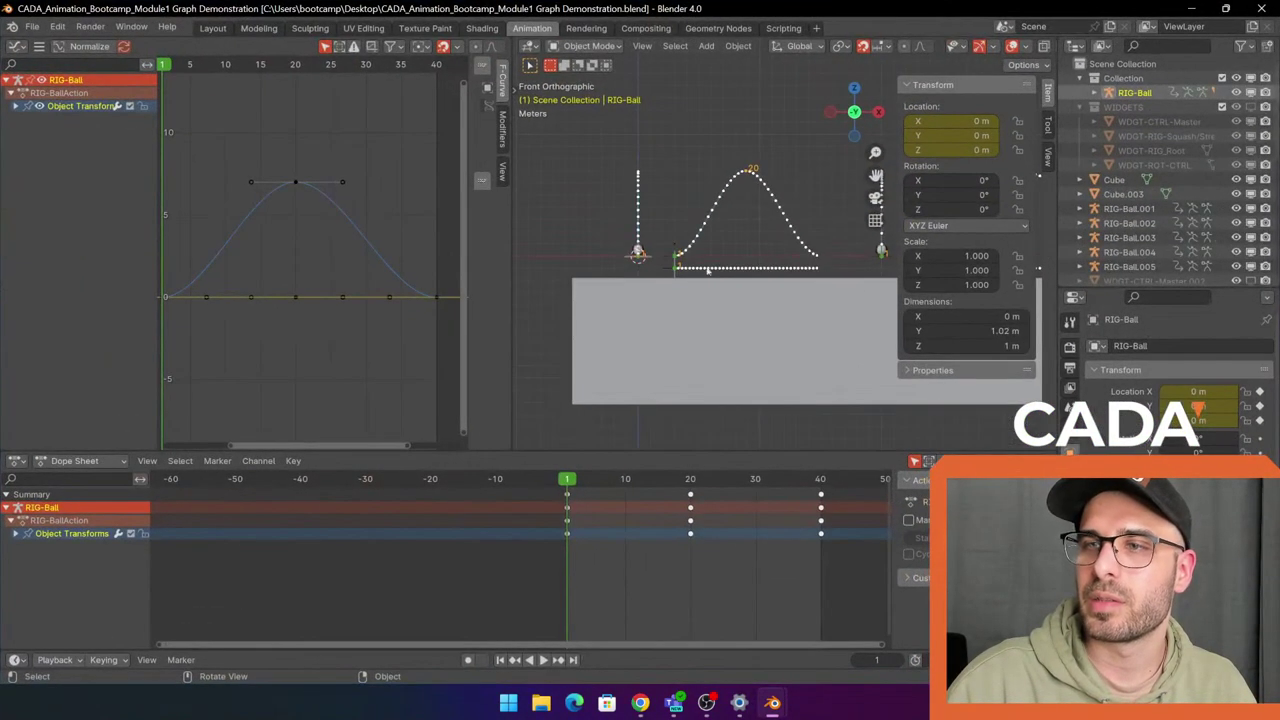
Enlarge the 3D viewport by shrinking the Dope Sheet and Graph Editor, framing the ball with its dotted motion path.
drag(601, 450, 601, 530)
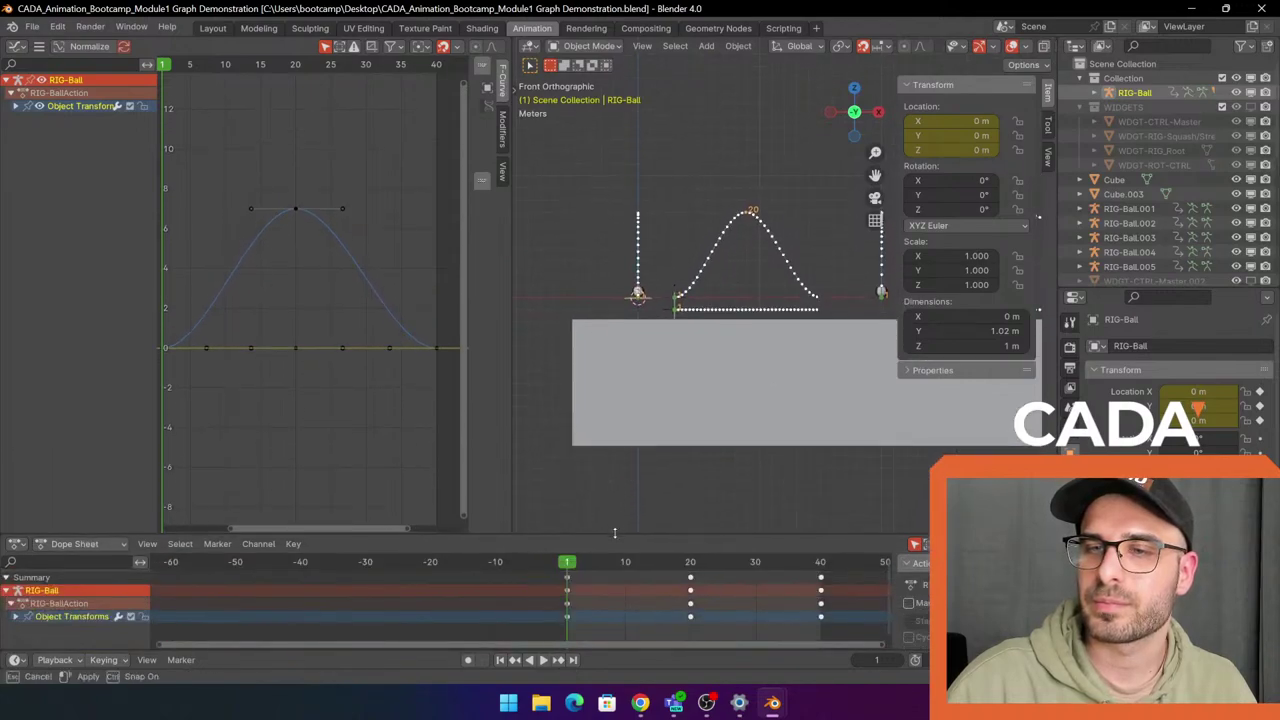
drag(512, 307, 290, 307)
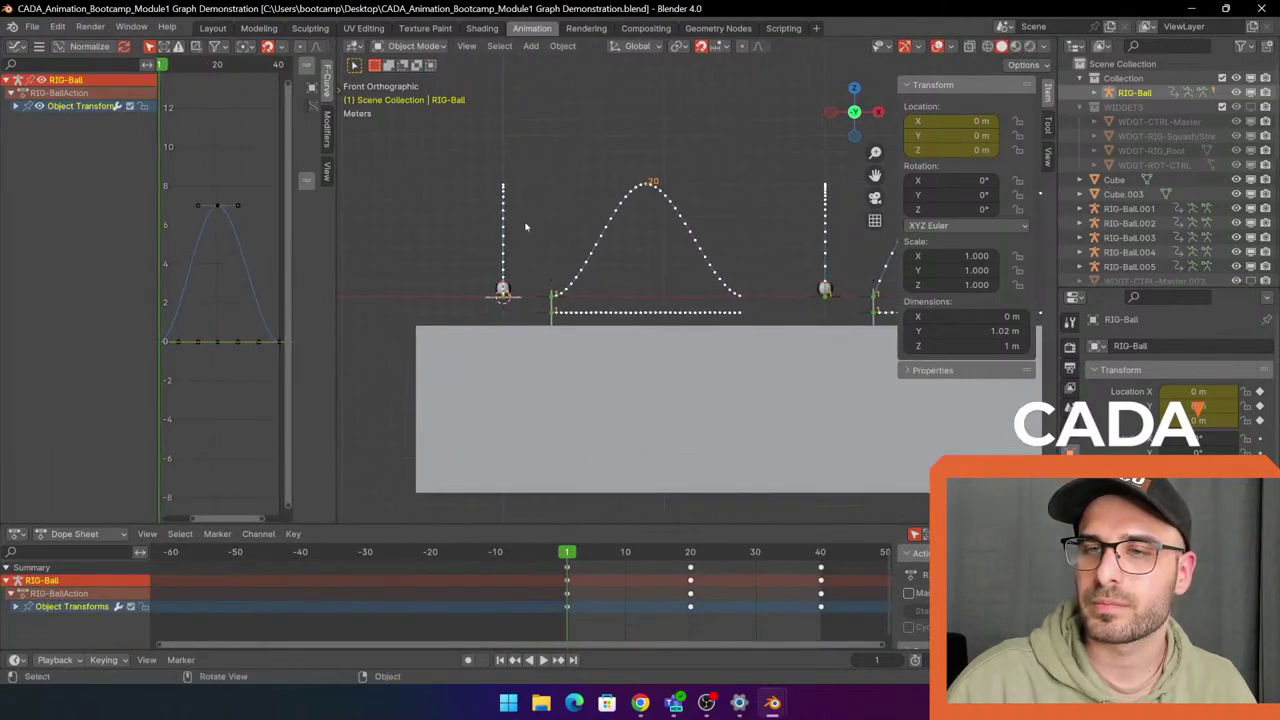
scroll(517, 297, up, 4)
shift+middle_drag(779, 267, 806, 274)
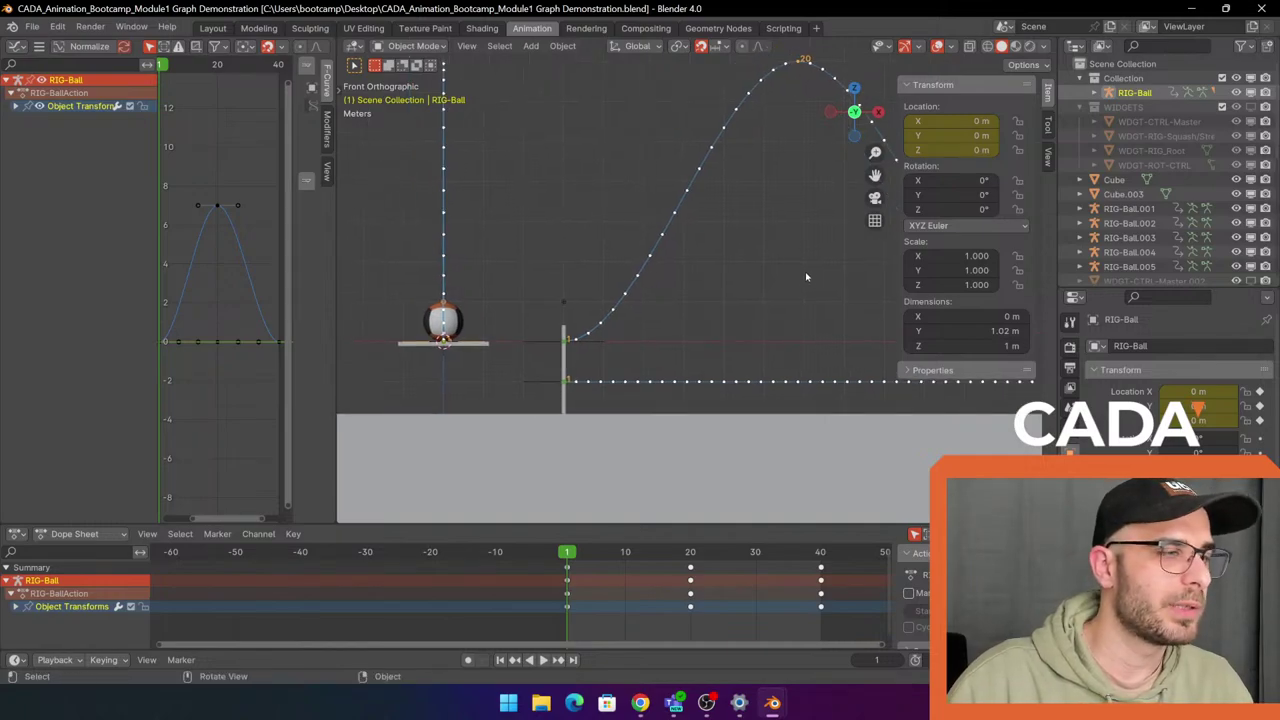
shift+middle_drag(680, 313, 708, 369)
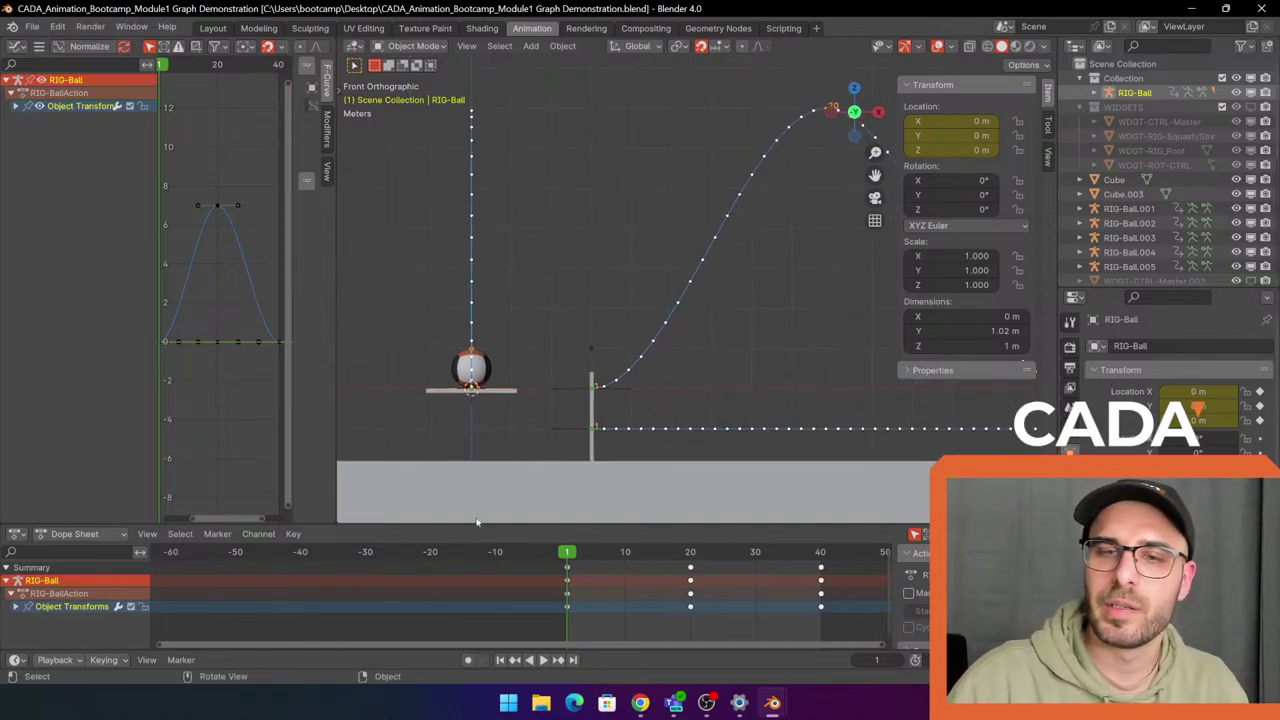
scroll(577, 269, up, 3)
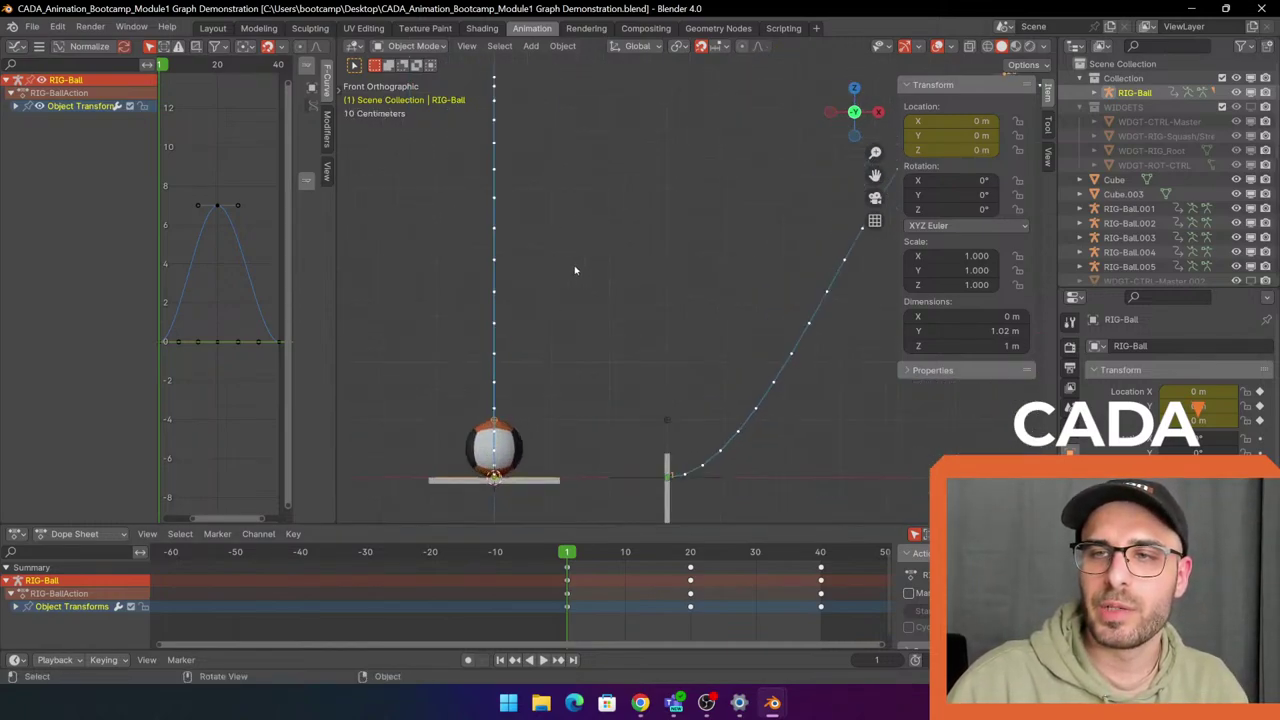
scroll(690, 299, down, 1)
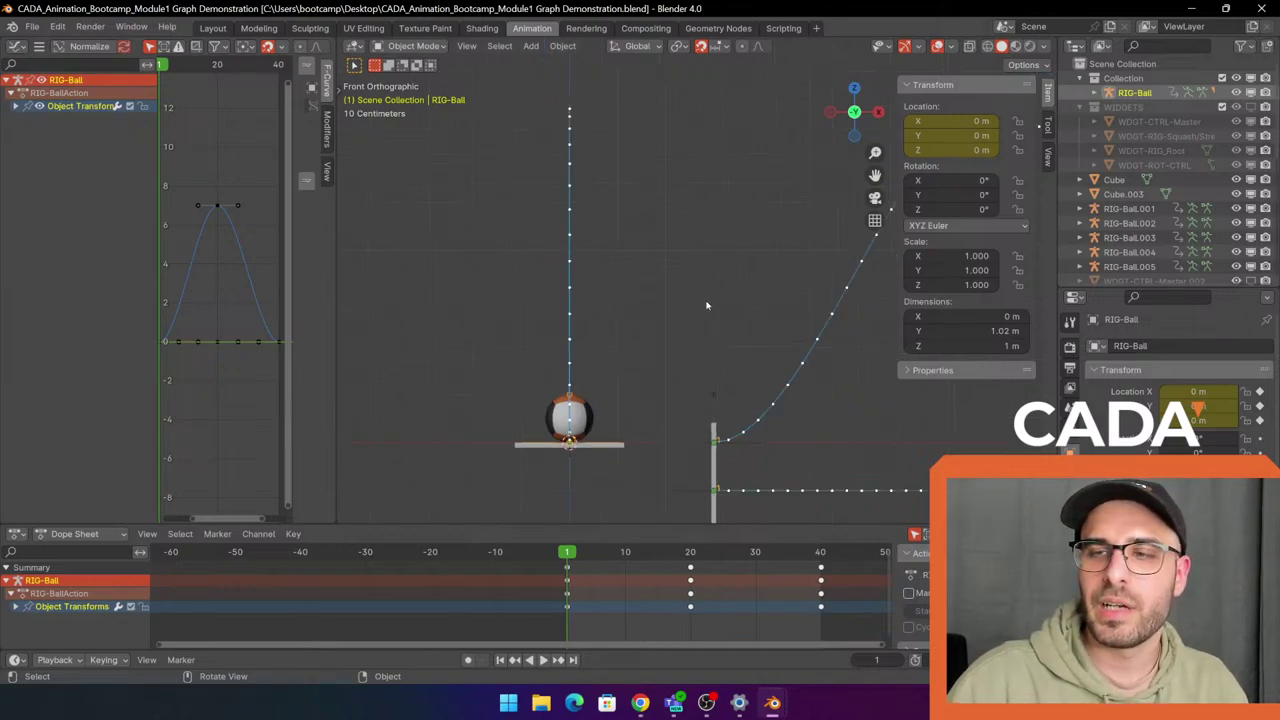
Play the demonstration bounce and scrub between its first and last frames to compare the ball with its motion path, ending on frame 2.
key(space)
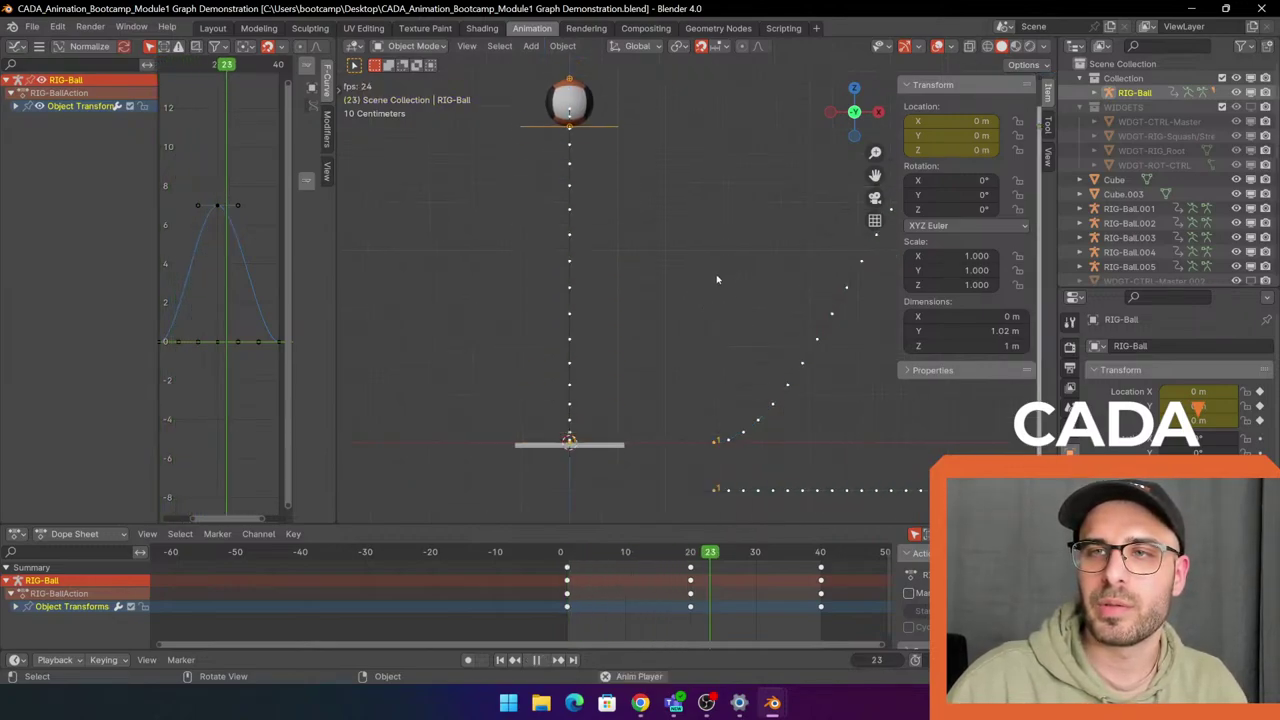
key(space)
scroll(615, 342, up, 2)
shift+middle_drag(594, 386, 711, 379)
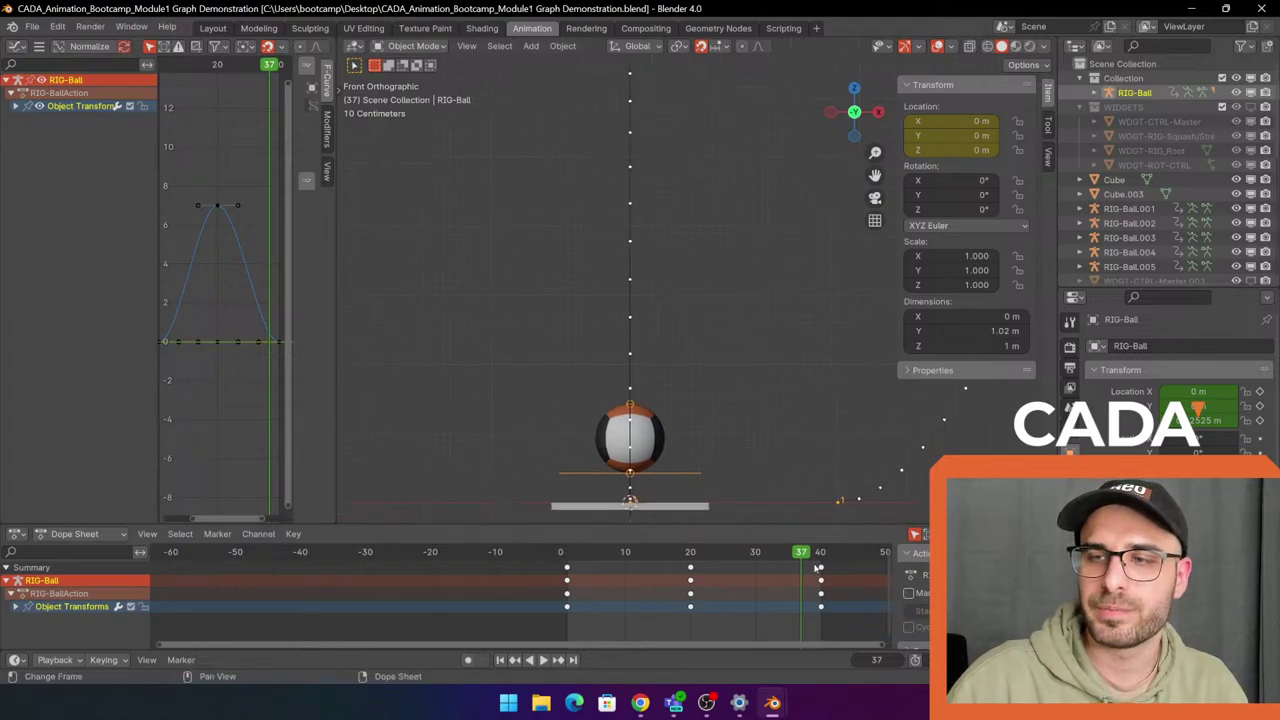
drag(809, 550, 573, 520)
shift+middle_drag(720, 301, 703, 269)
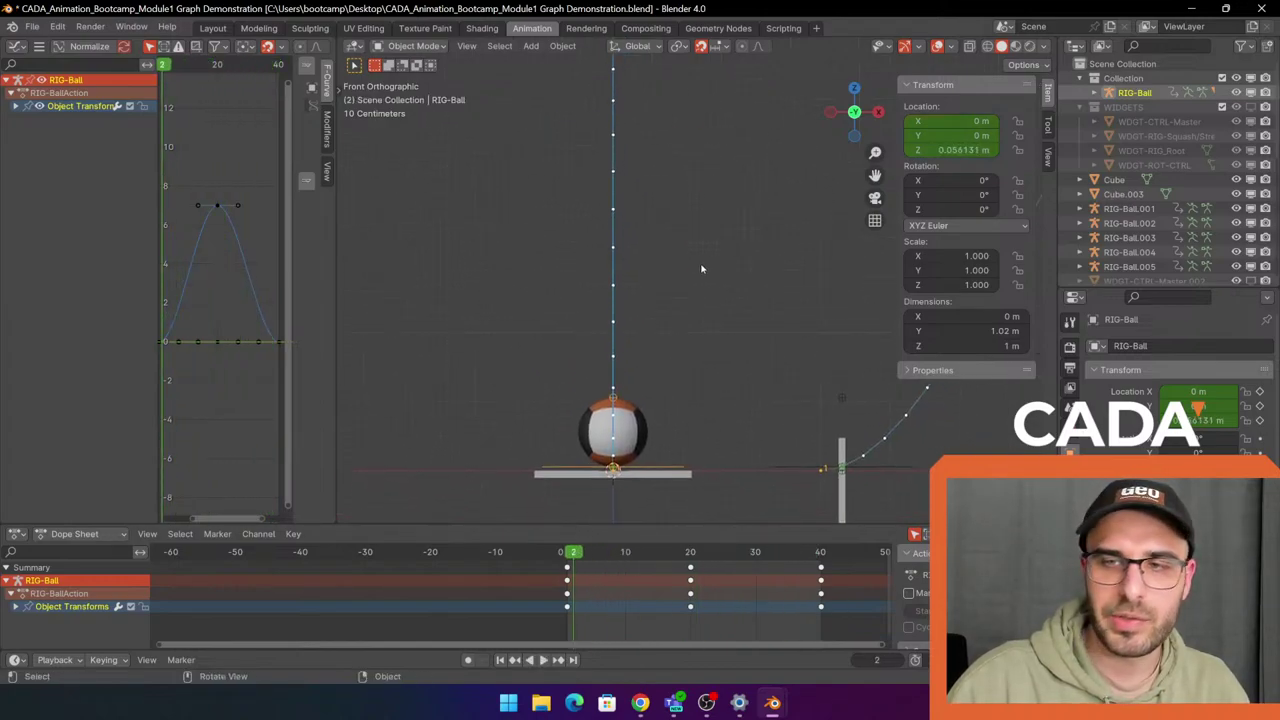
scroll(703, 269, up, 1)
drag(573, 555, 688, 545)
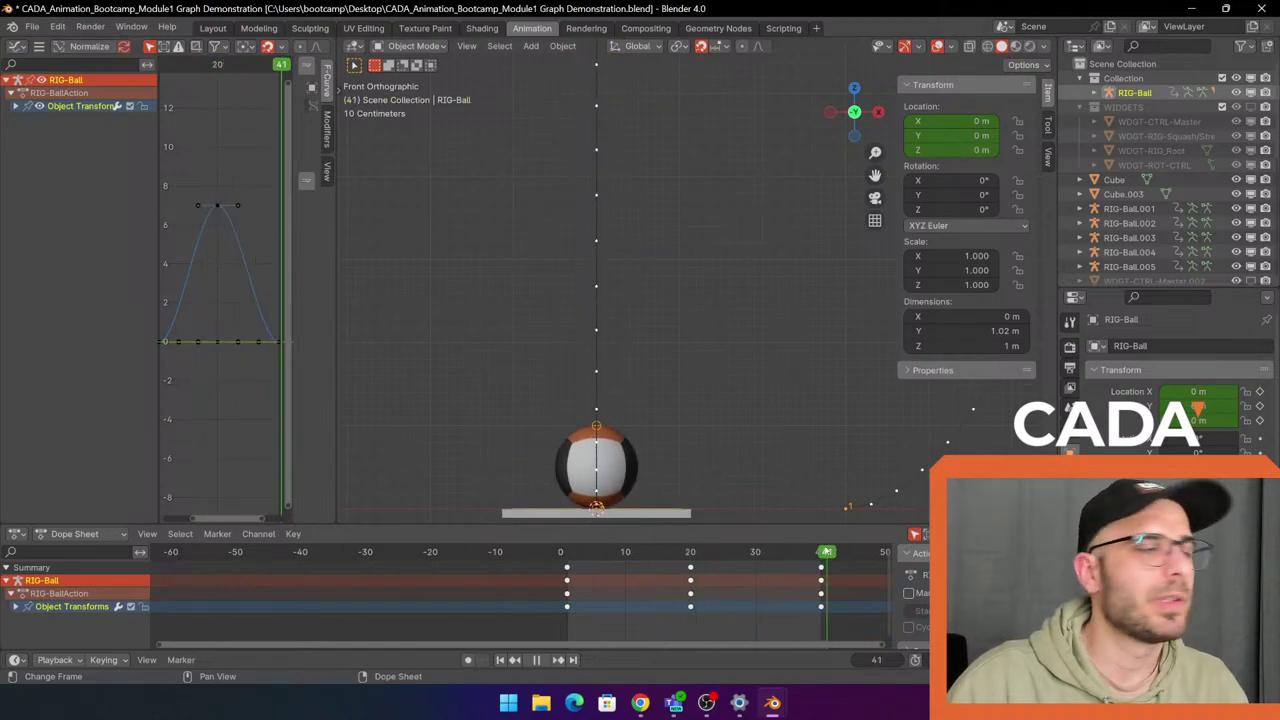
key(space)
drag(796, 550, 575, 577)
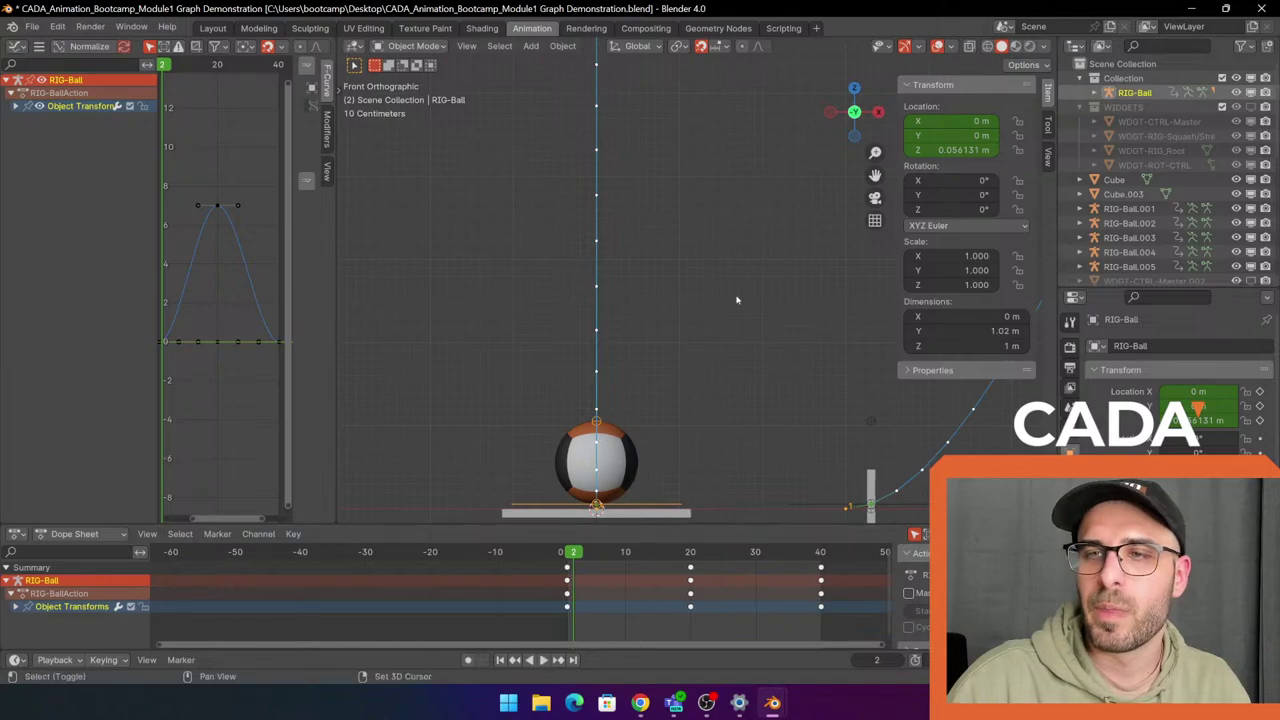
Scrub slowly through frames 2 to 6 near the floor to examine the motion path spacing as the ball leaves the ground.
scroll(700, 263, down, 2)
shift+middle_drag(700, 263, 671, 297)
scroll(637, 309, up, 1)
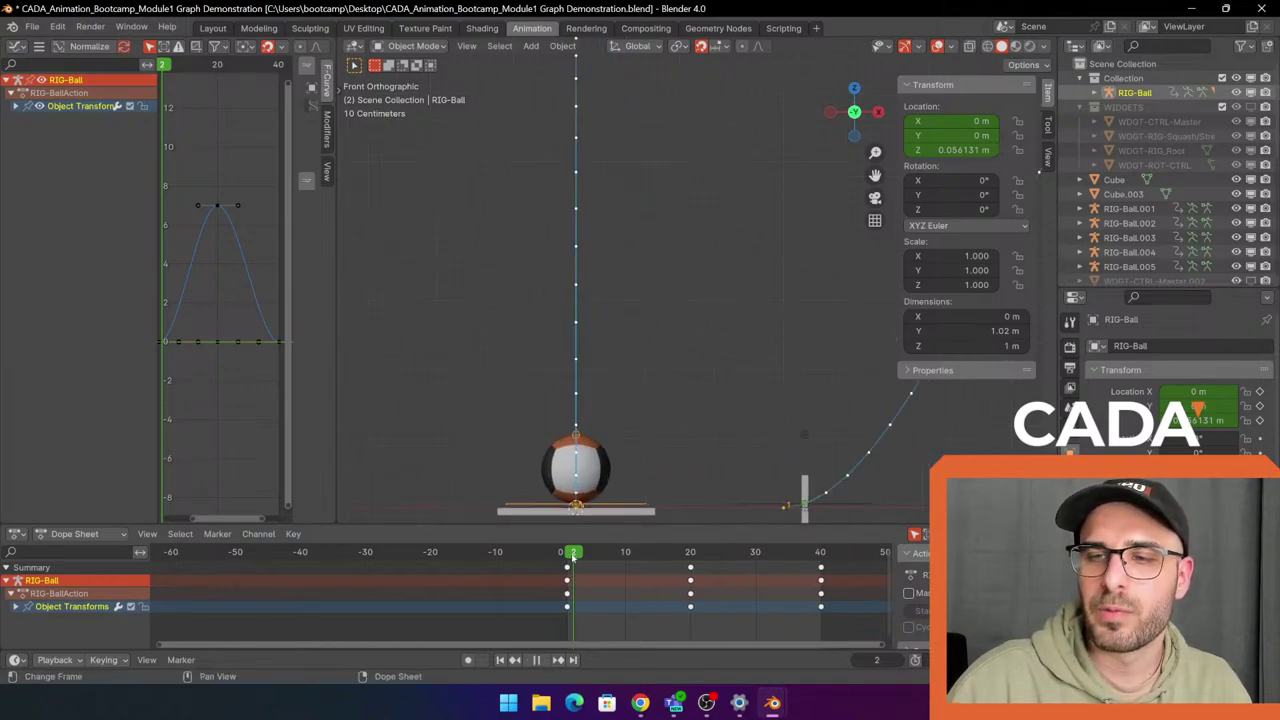
drag(577, 558, 583, 557)
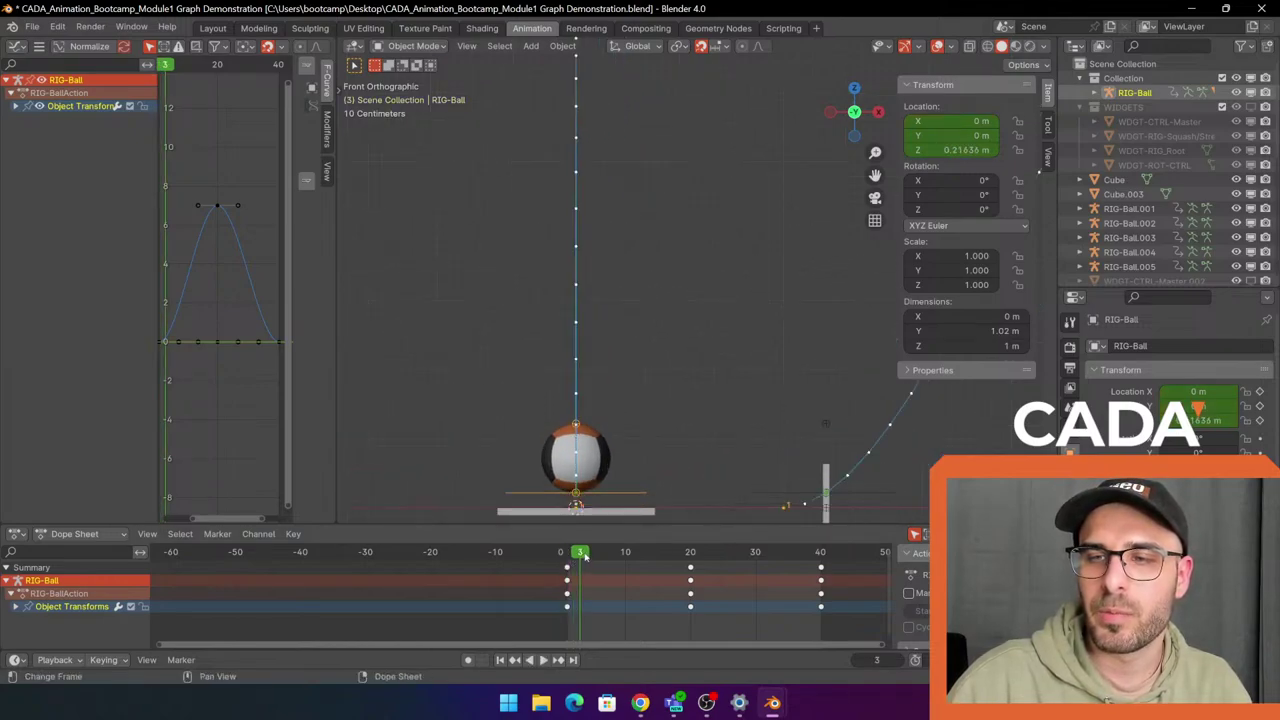
scroll(595, 585, up, 2)
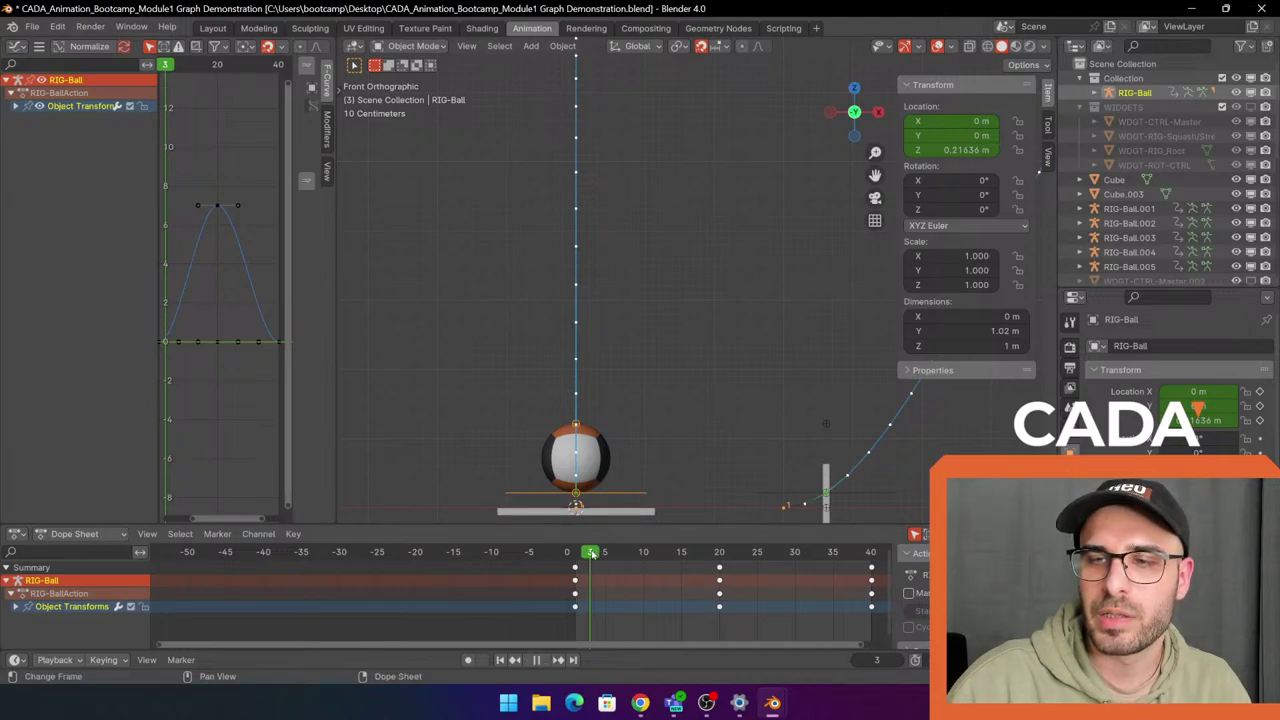
key(space)
drag(602, 551, 605, 551)
scroll(629, 380, up, 3)
shift+middle_drag(629, 380, 726, 137)
mouse_move(601, 552)
mouse_down()
mouse_move(575, 552)
mouse_move(601, 540)
mouse_up()
key(space)
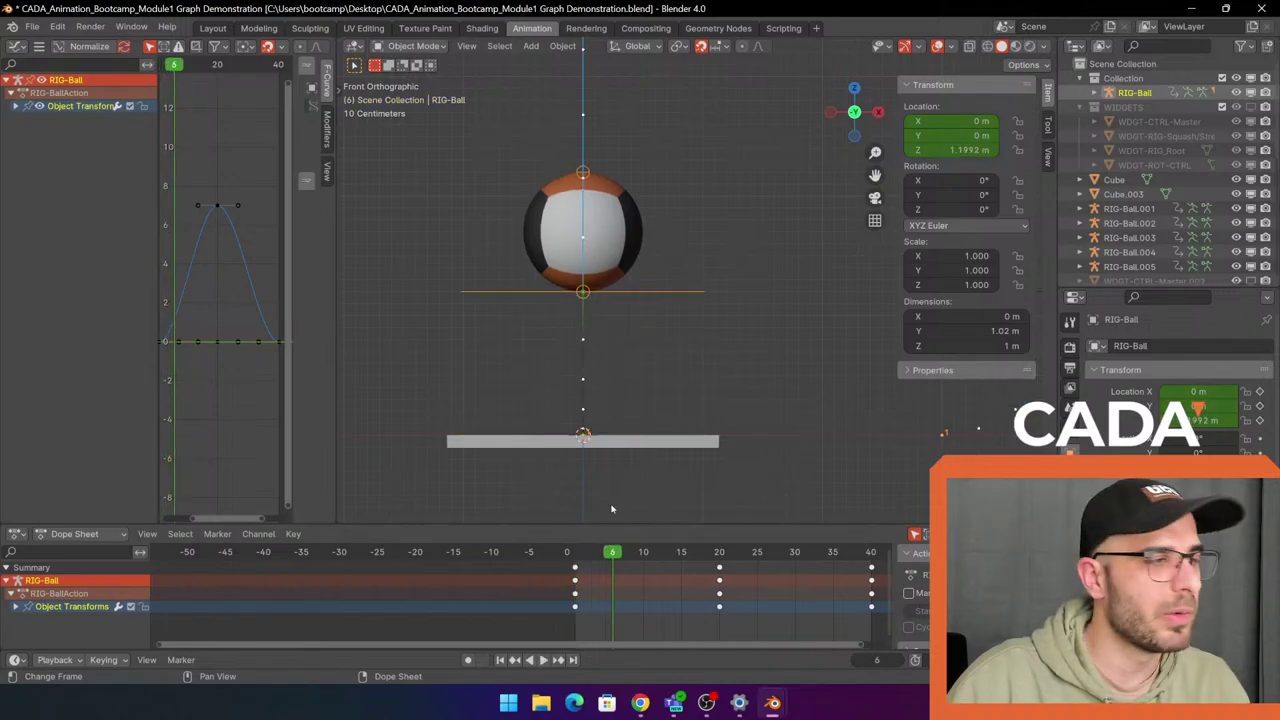
Scrub the ball upward from frame 5 through frames 11 and 17 to examine the motion path spacing approaching the peak.
scroll(704, 325, down, 3)
key(space)
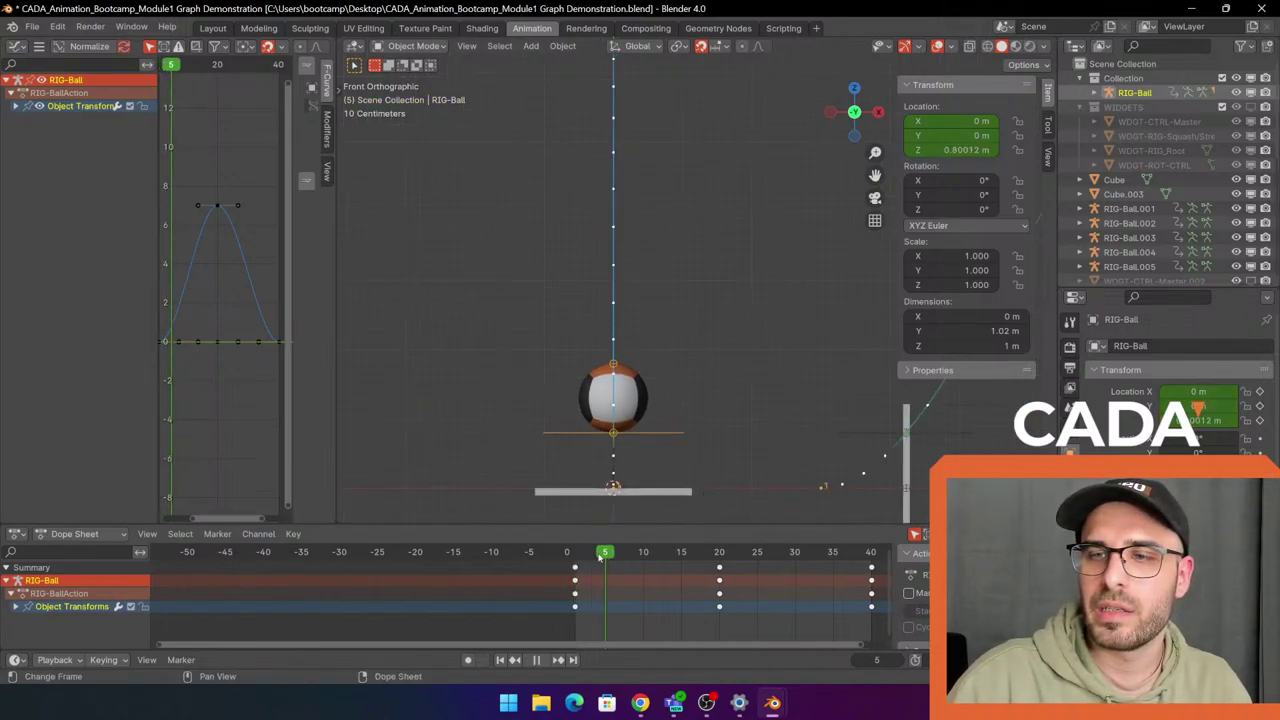
drag(636, 546, 650, 548)
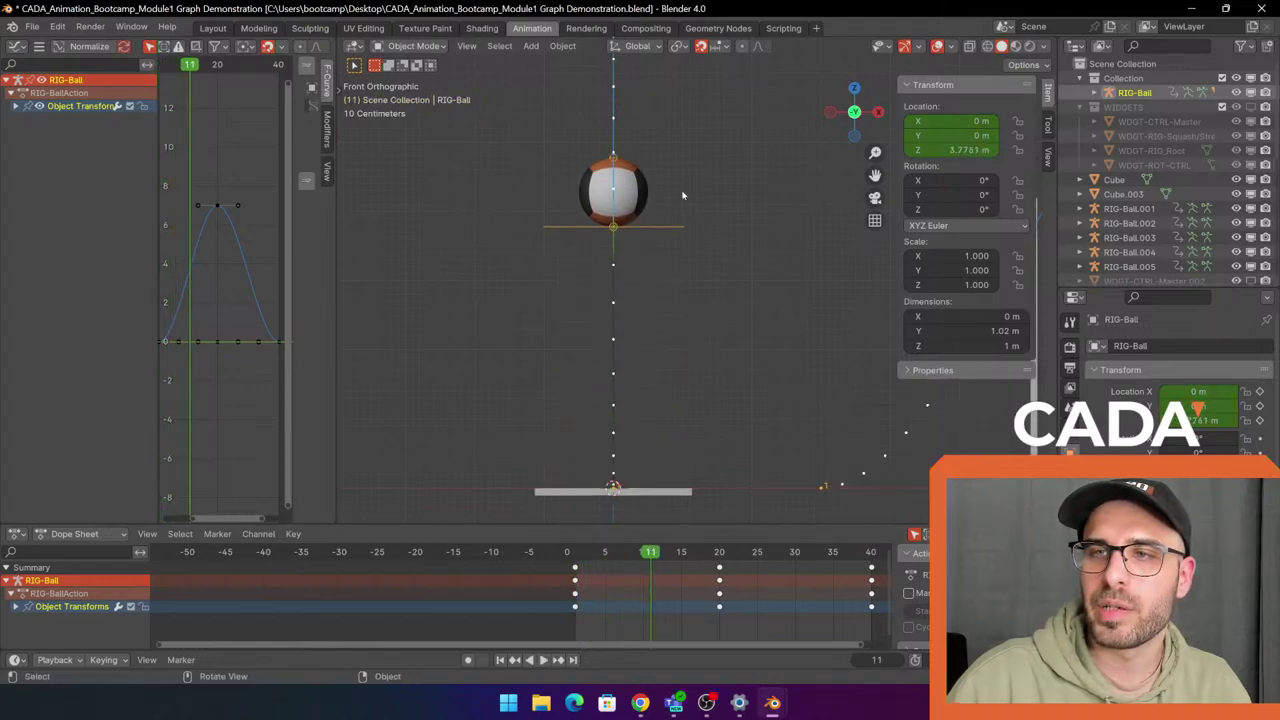
shift+middle_drag(683, 194, 663, 256)
drag(650, 549, 637, 551)
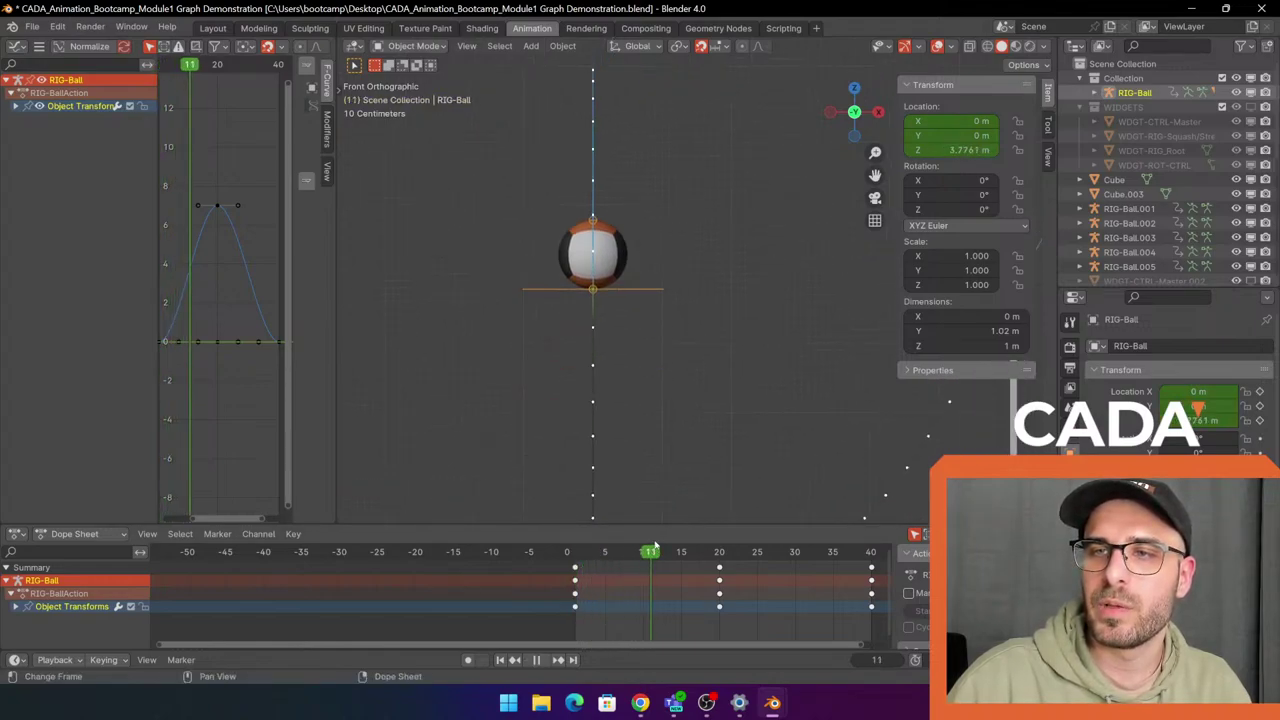
key(space)
key(space)
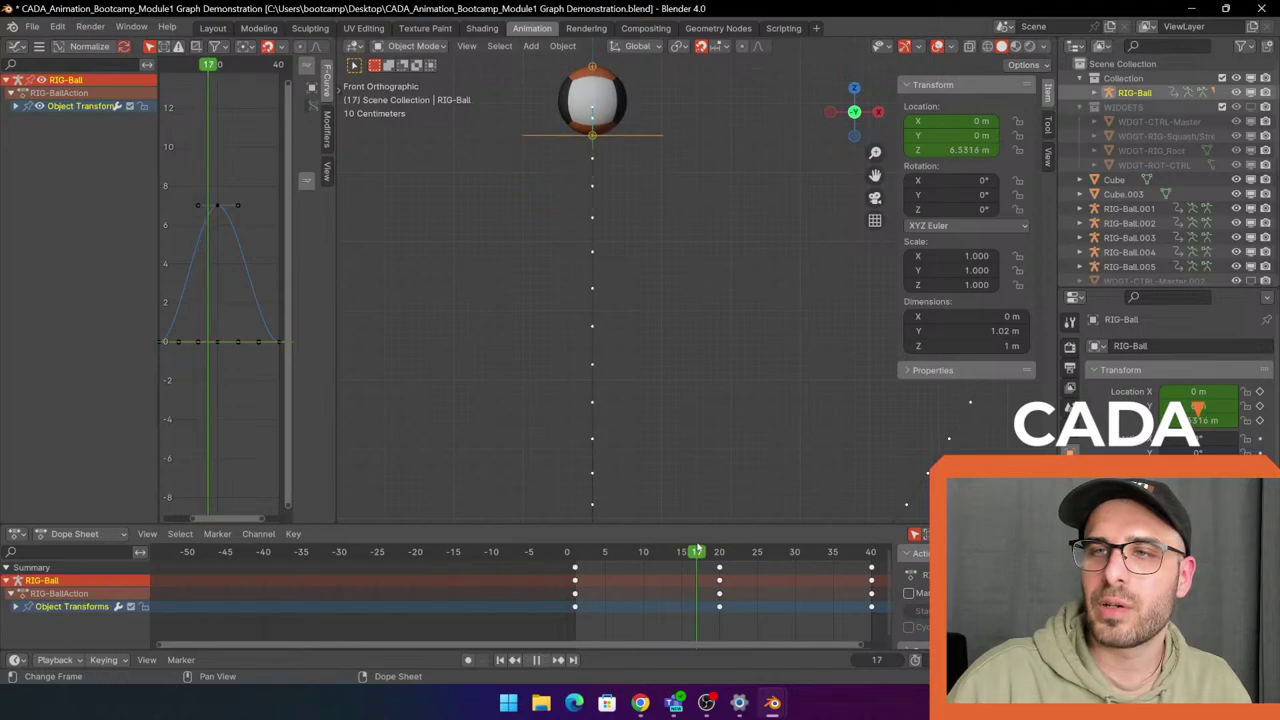
key(space)
Return to frame 1 and replay the bounce in an angled view and in the front view to examine the overall spacing.
drag(729, 548, 583, 553)
shift+middle_drag(697, 329, 748, 184)
key(shift+Left)
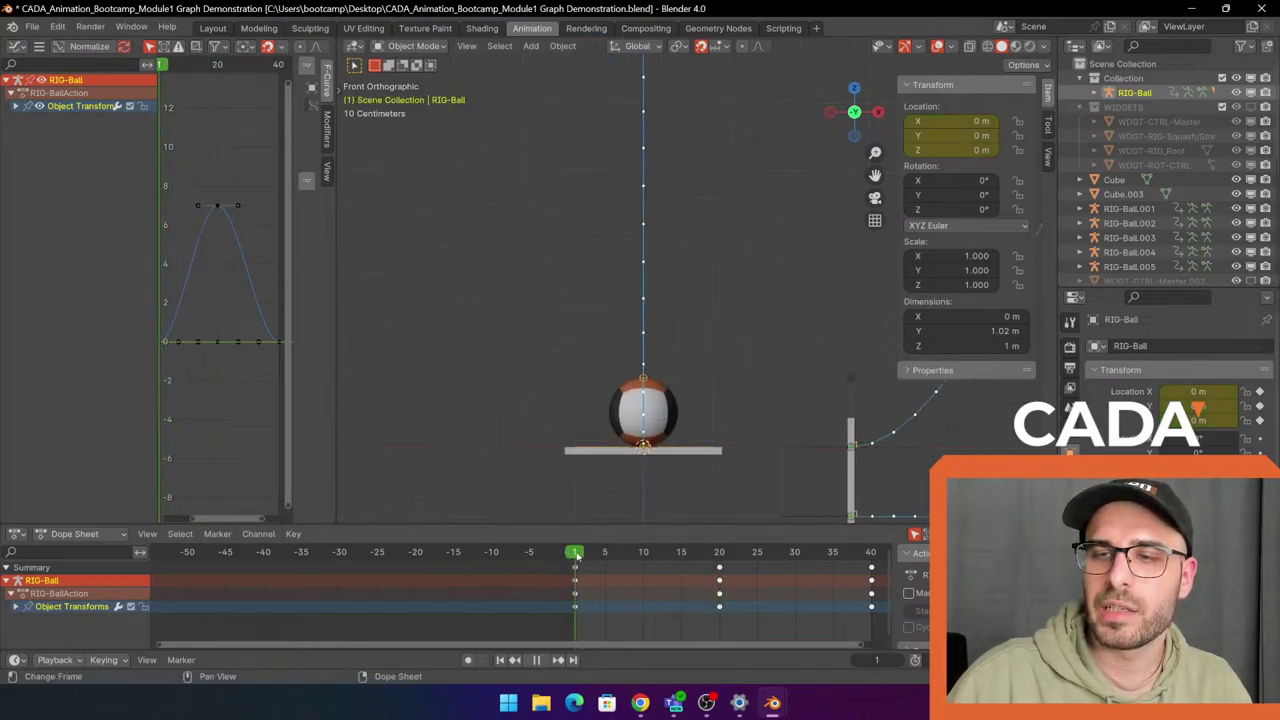
key(space)
middle_drag(697, 301, 560, 289)
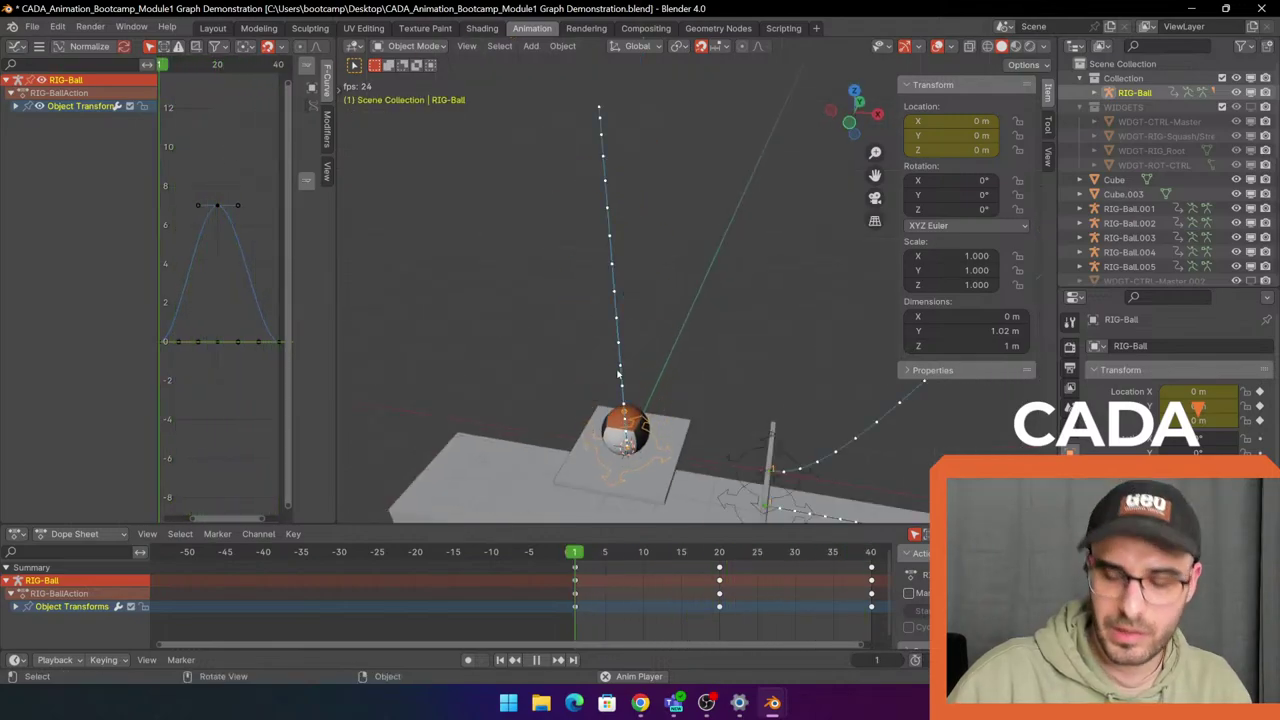
click(846, 124)
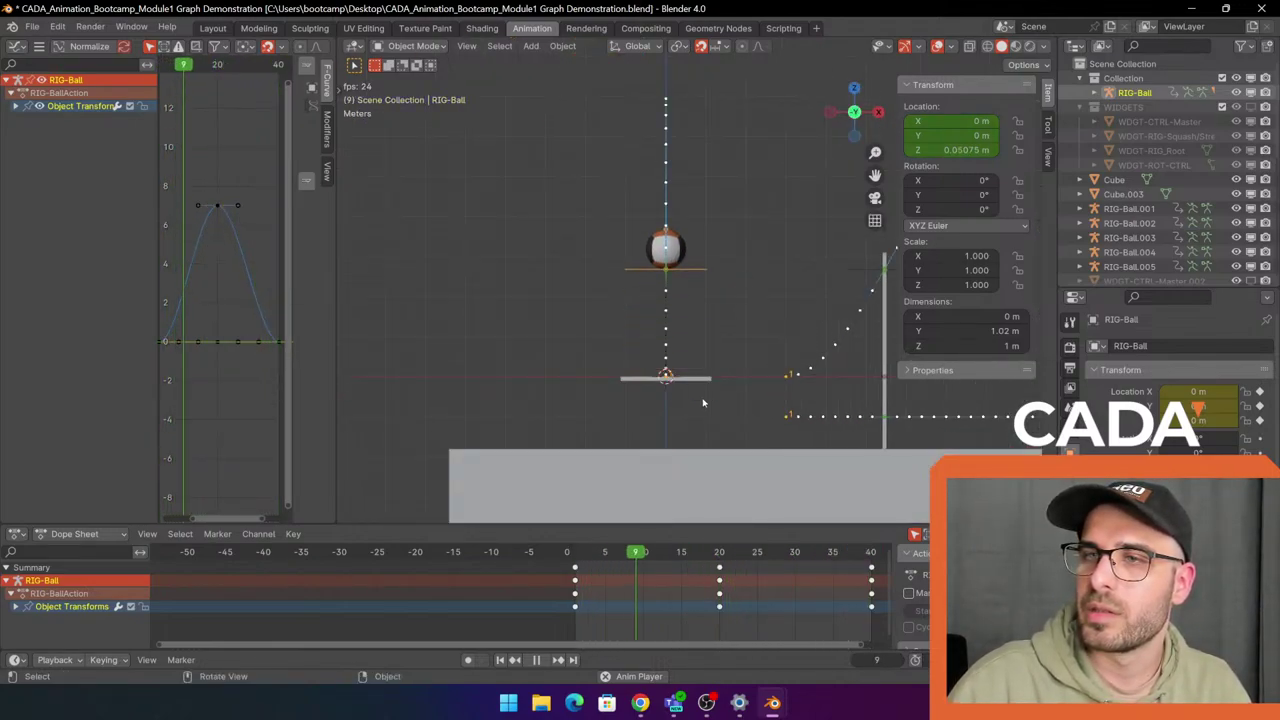
key(space)
Switch to the bouncing ball diagram image and examine its slow and fast spacing labels.
click(1190, 7)
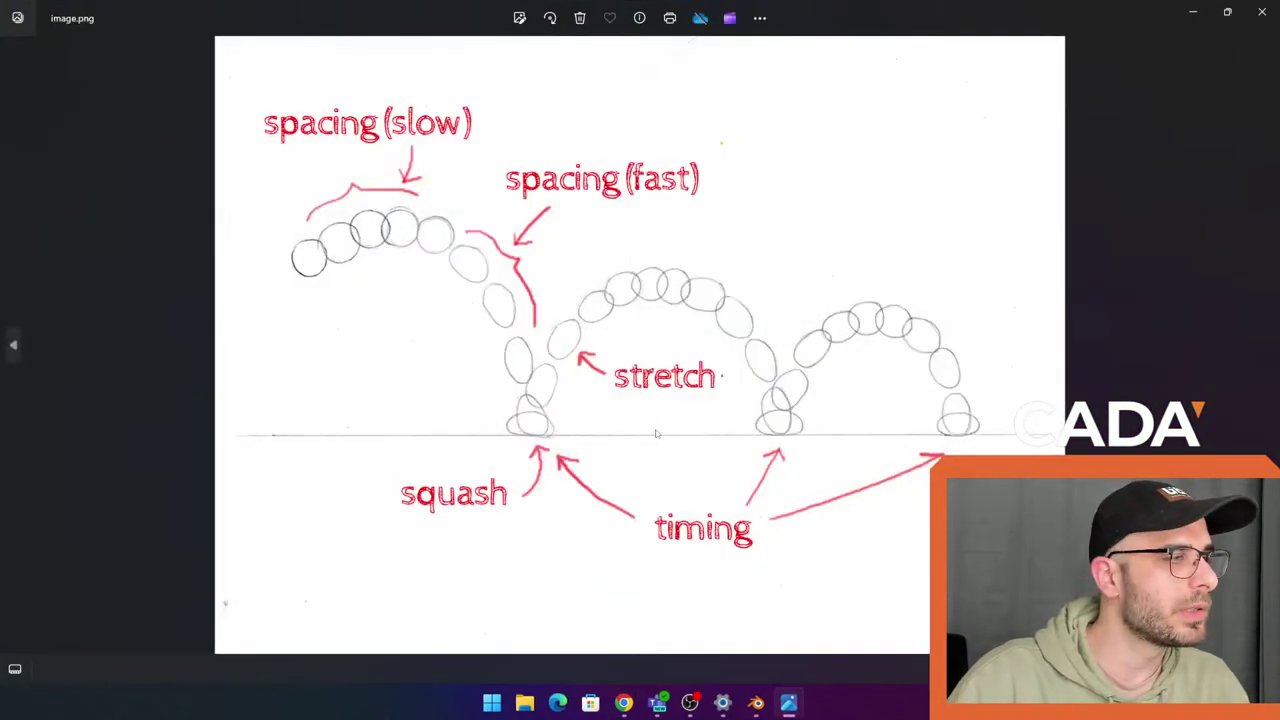
scroll(452, 301, up, 3)
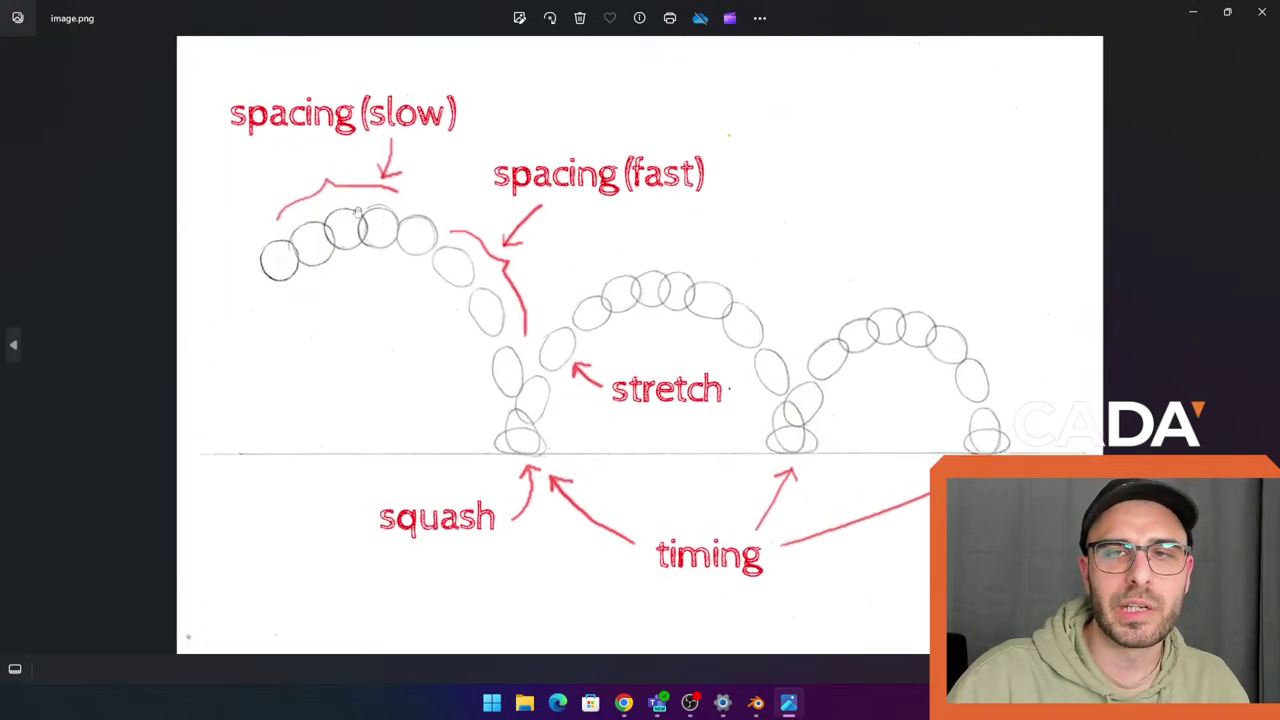
scroll(556, 283, down, 1)
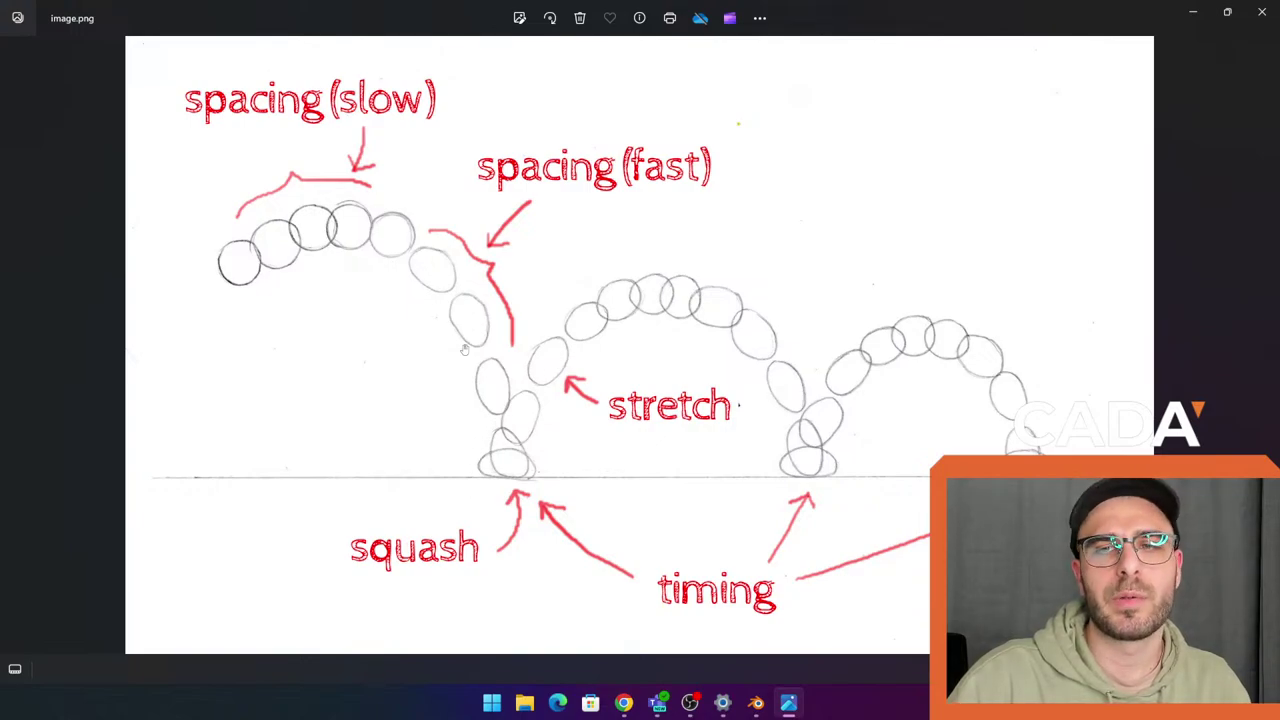
click(1192, 12)
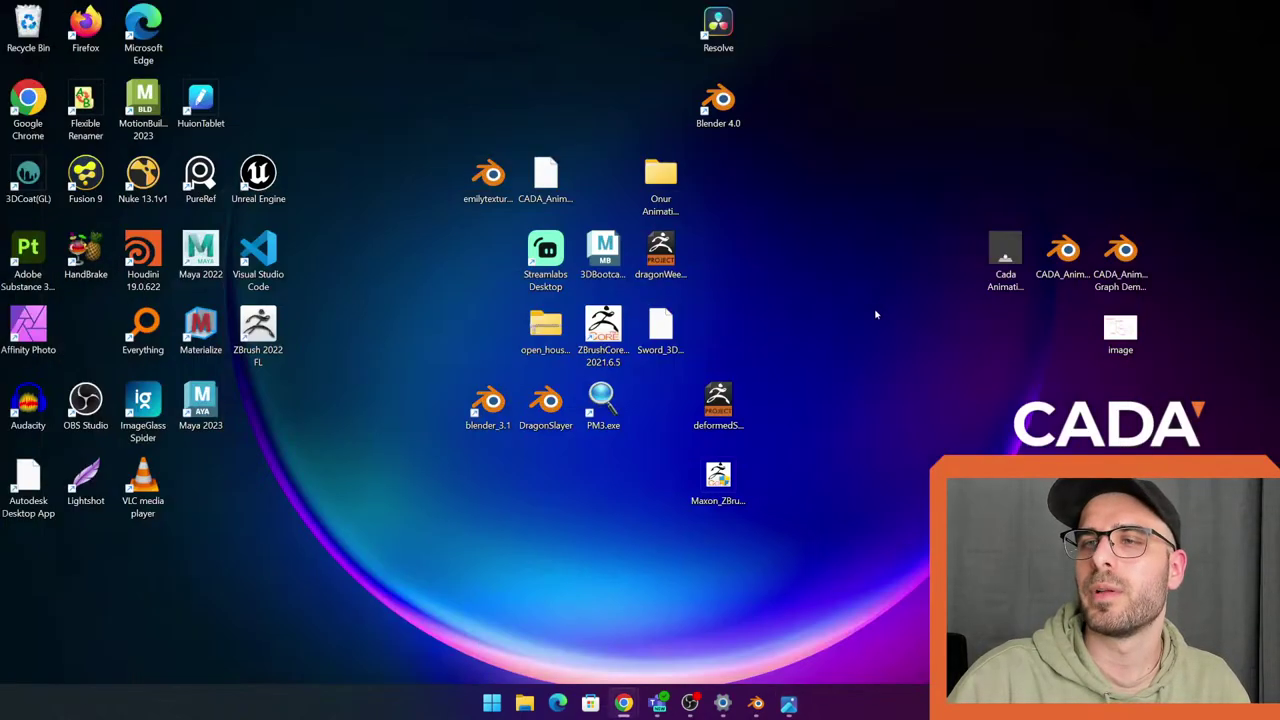
Switch back to the Blender graph demonstration scene and widen the Graph Editor to enlarge the ball's curve beside its motion path.
mouse_move(755, 703)
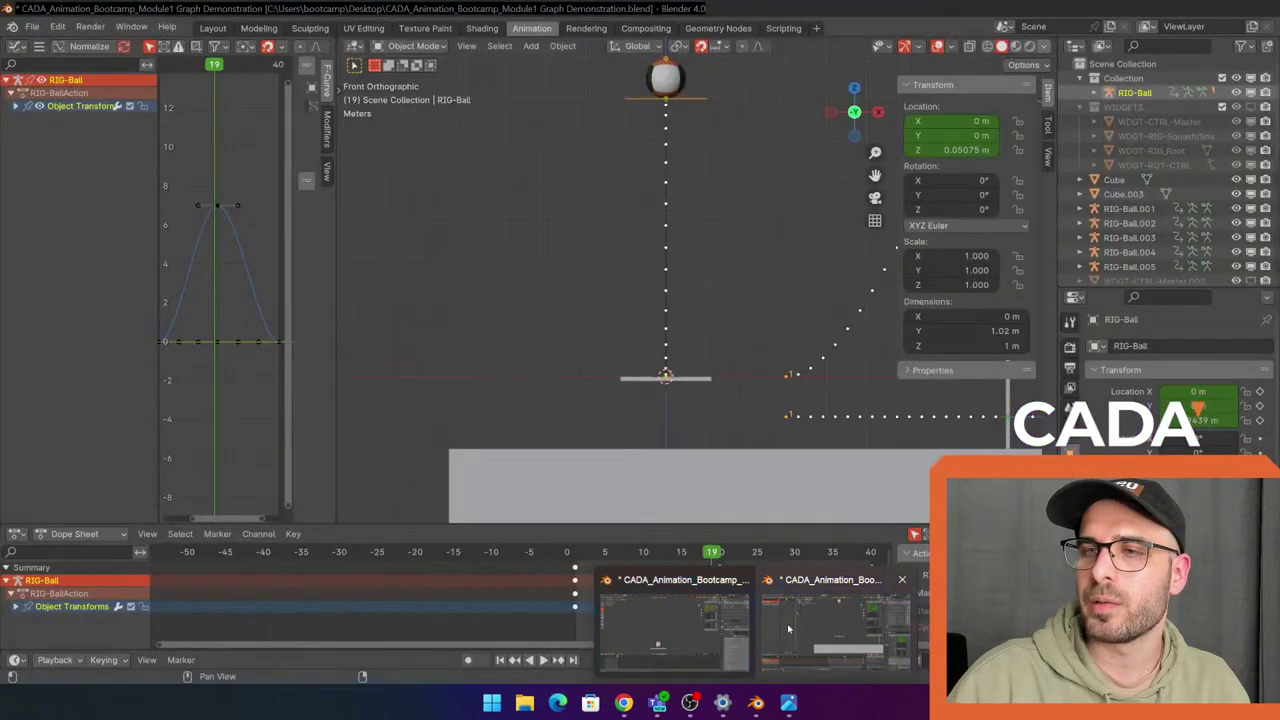
click(668, 614)
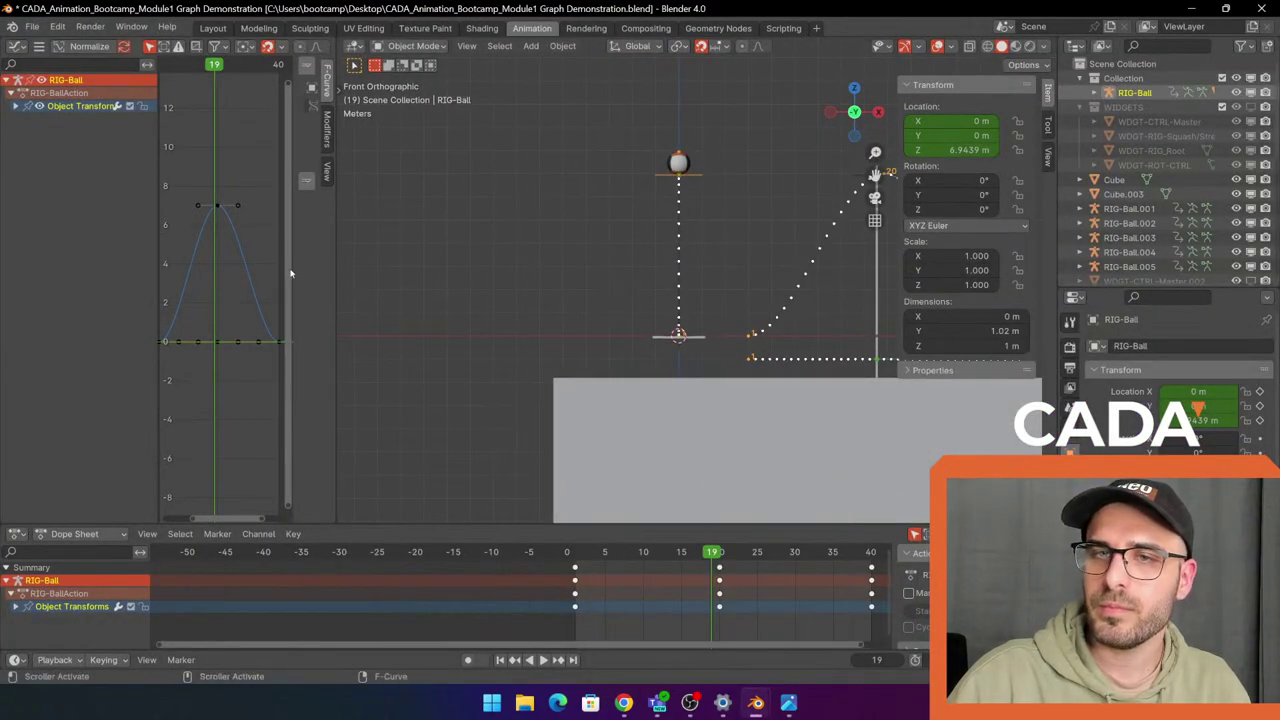
drag(291, 273, 497, 275)
scroll(703, 314, up, 2)
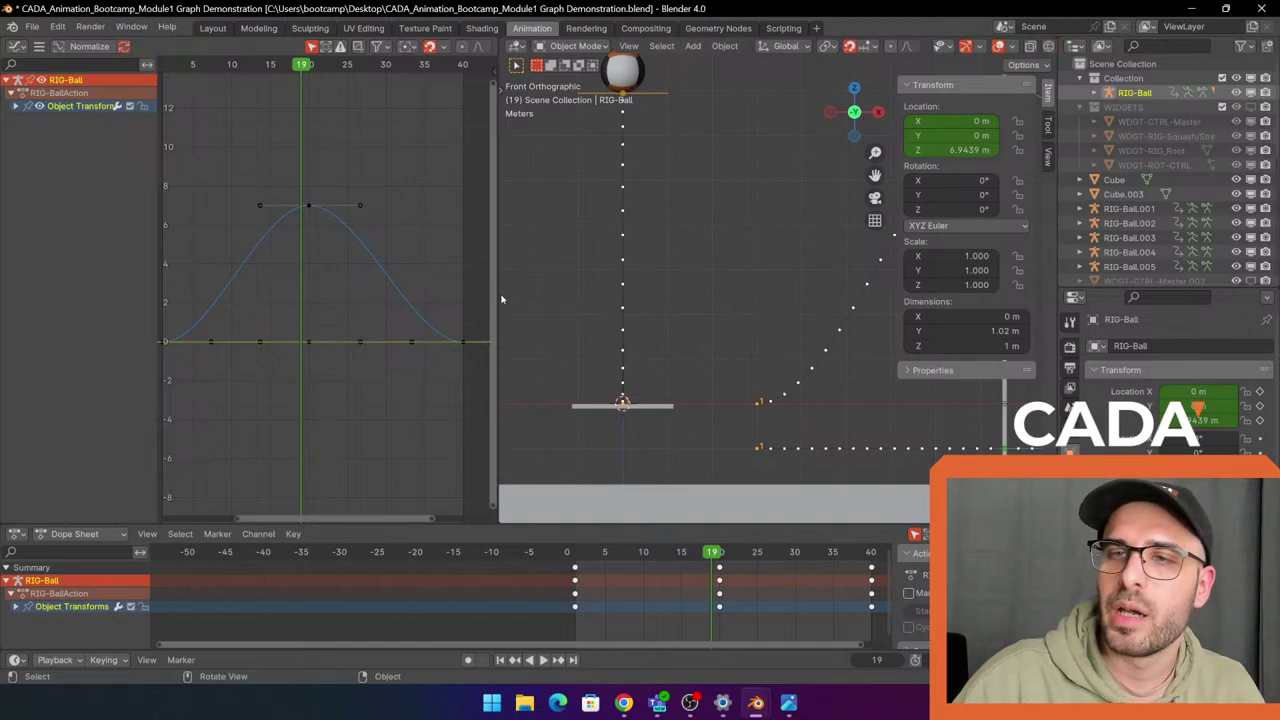
drag(497, 297, 465, 311)
shift+middle_drag(658, 309, 654, 323)
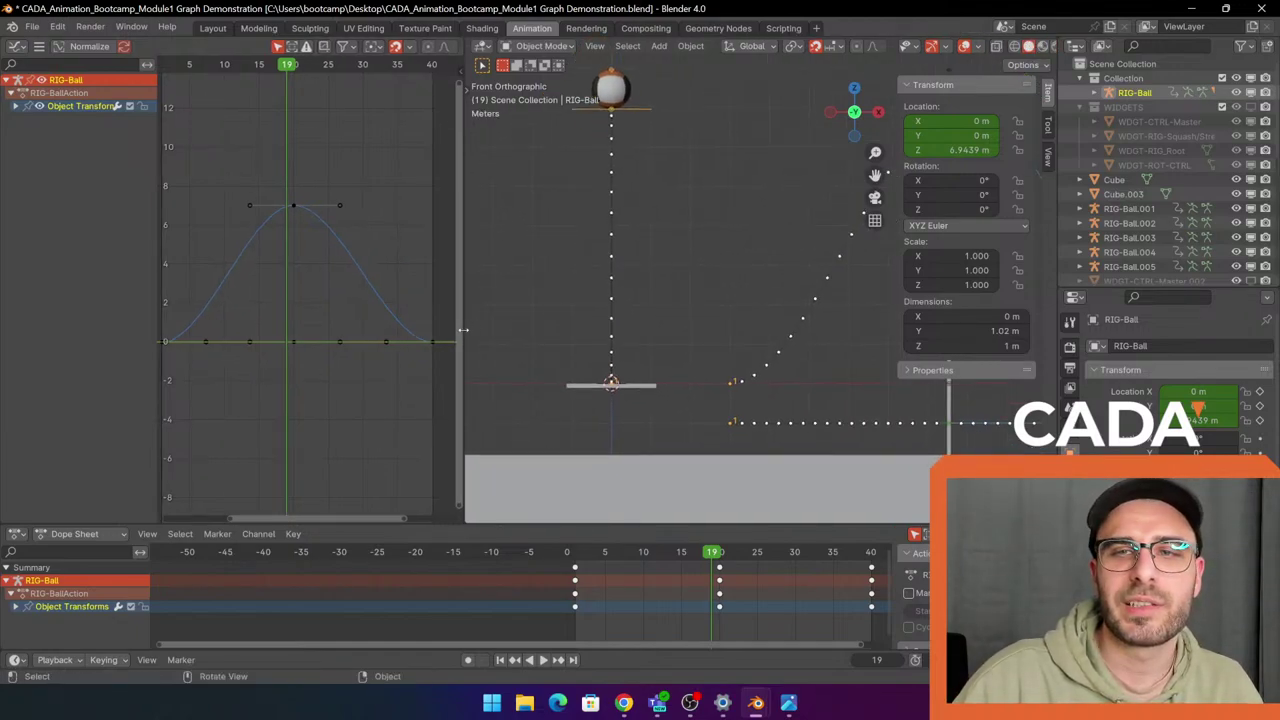
scroll(361, 373, up, 1)
middle_drag(351, 386, 364, 403)
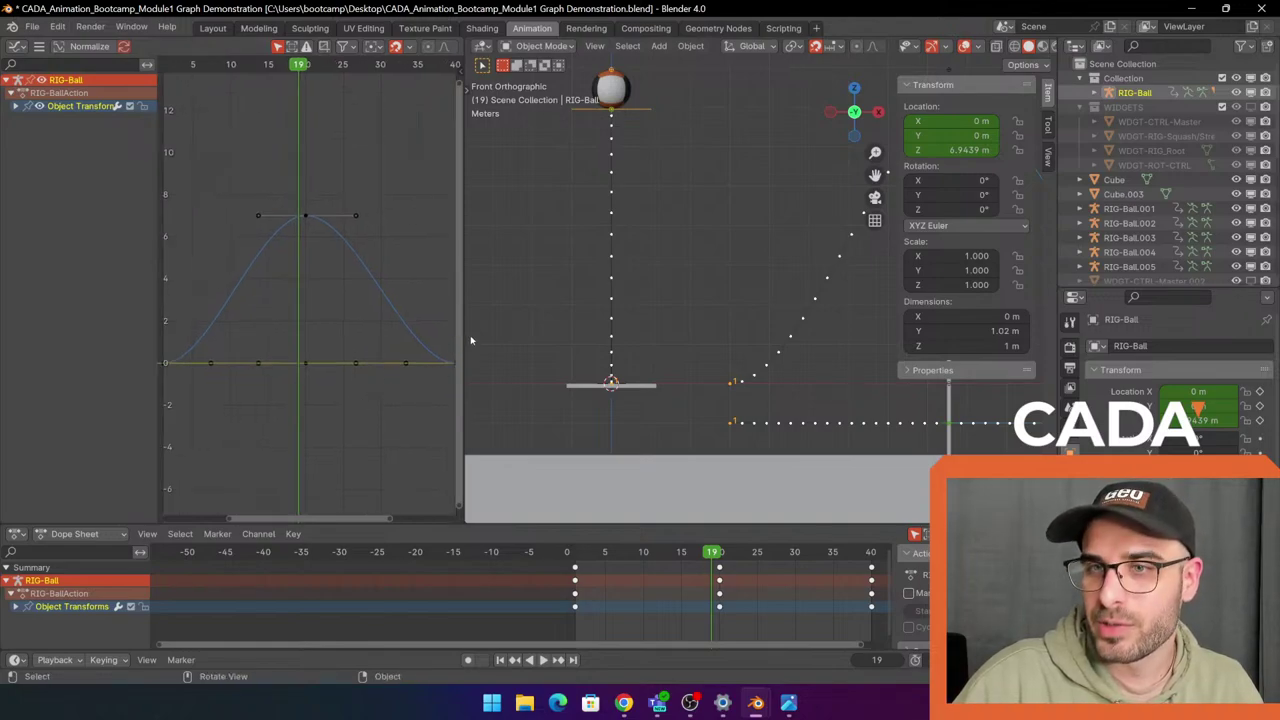
drag(463, 342, 485, 342)
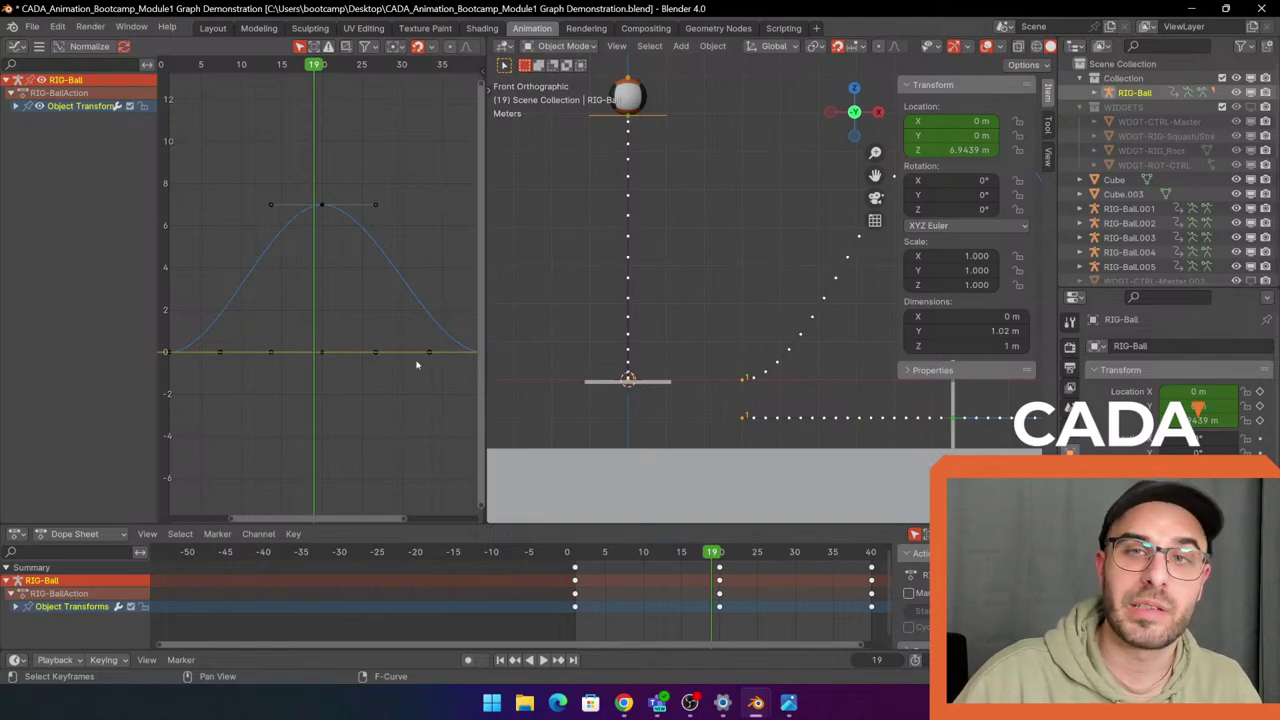
Scrub the demonstration from frame 19 back to frame 4 and enlarge the Graph Editor around the ball's curve.
shift+middle_drag(657, 363, 622, 375)
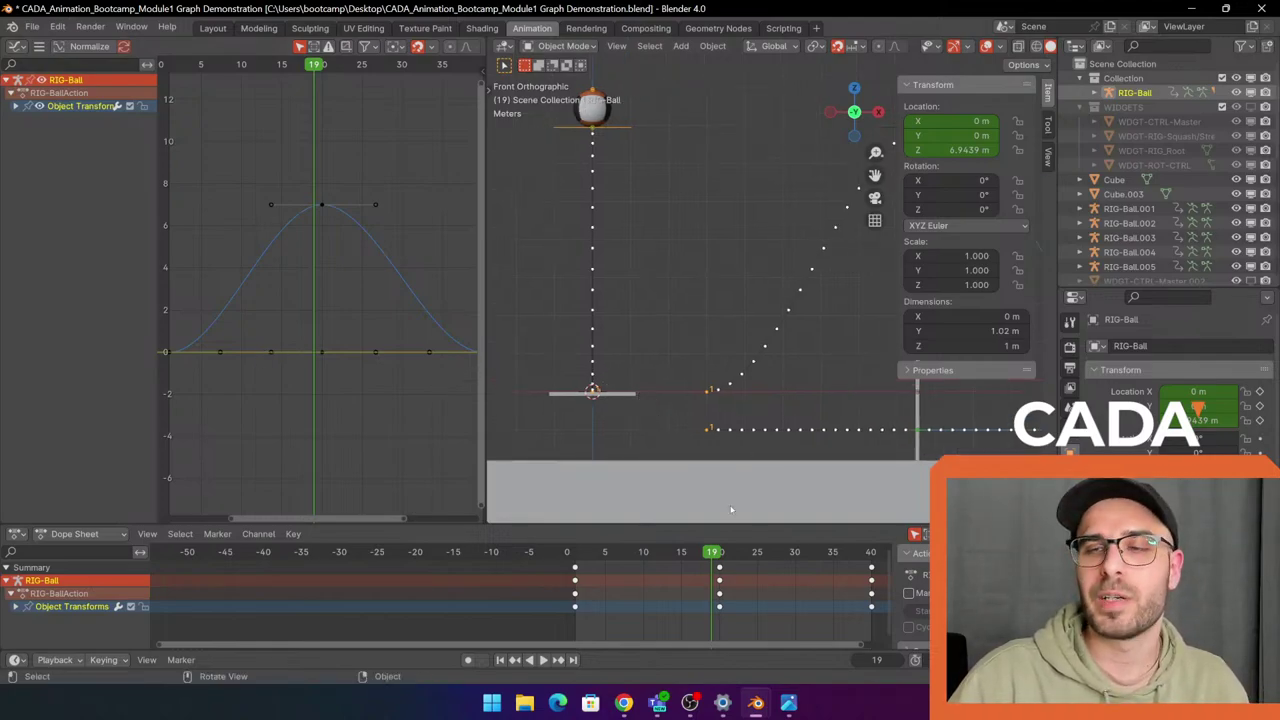
drag(708, 555, 599, 570)
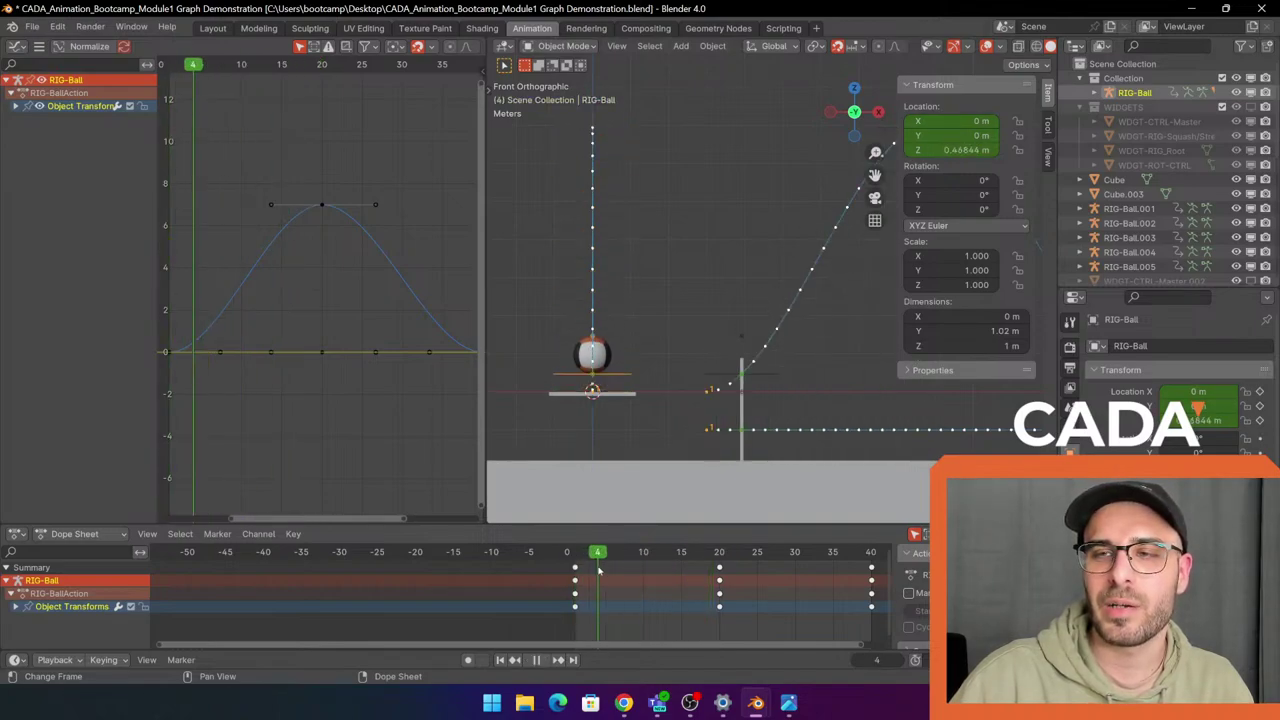
shift+middle_drag(694, 398, 667, 379)
drag(485, 338, 455, 336)
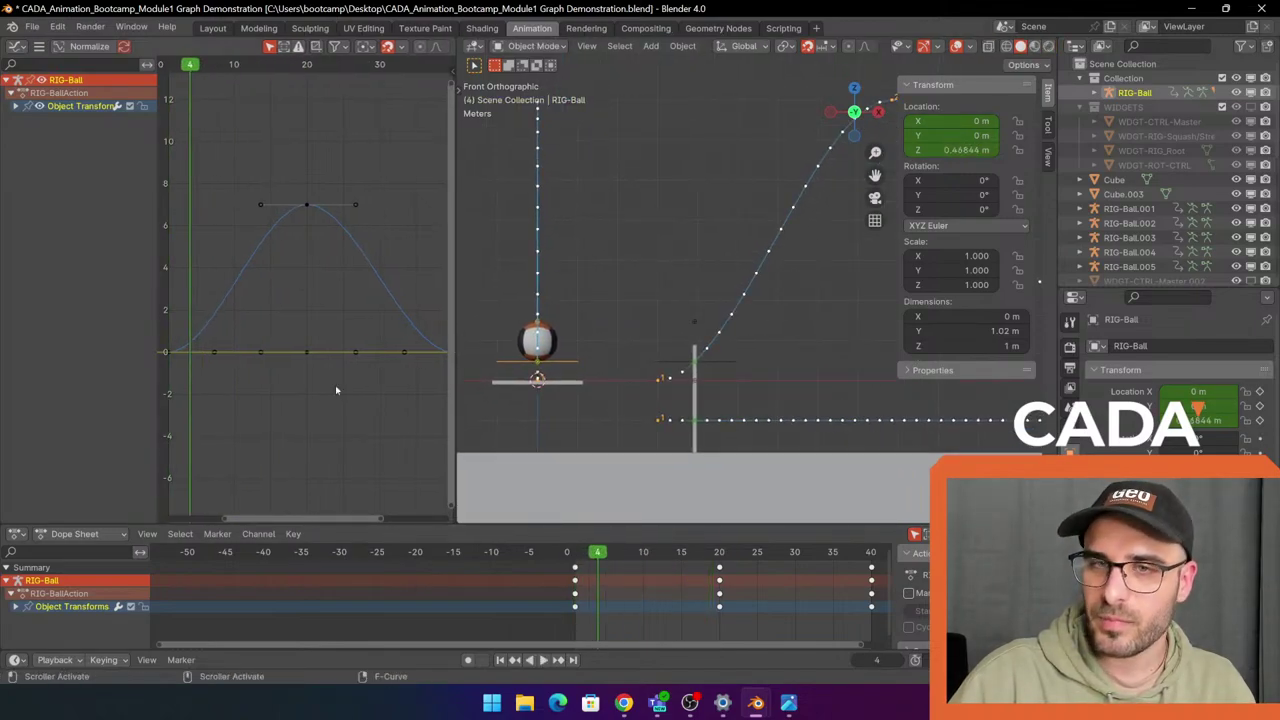
scroll(336, 390, up, 1)
middle_drag(338, 408, 371, 400)
drag(455, 354, 493, 354)
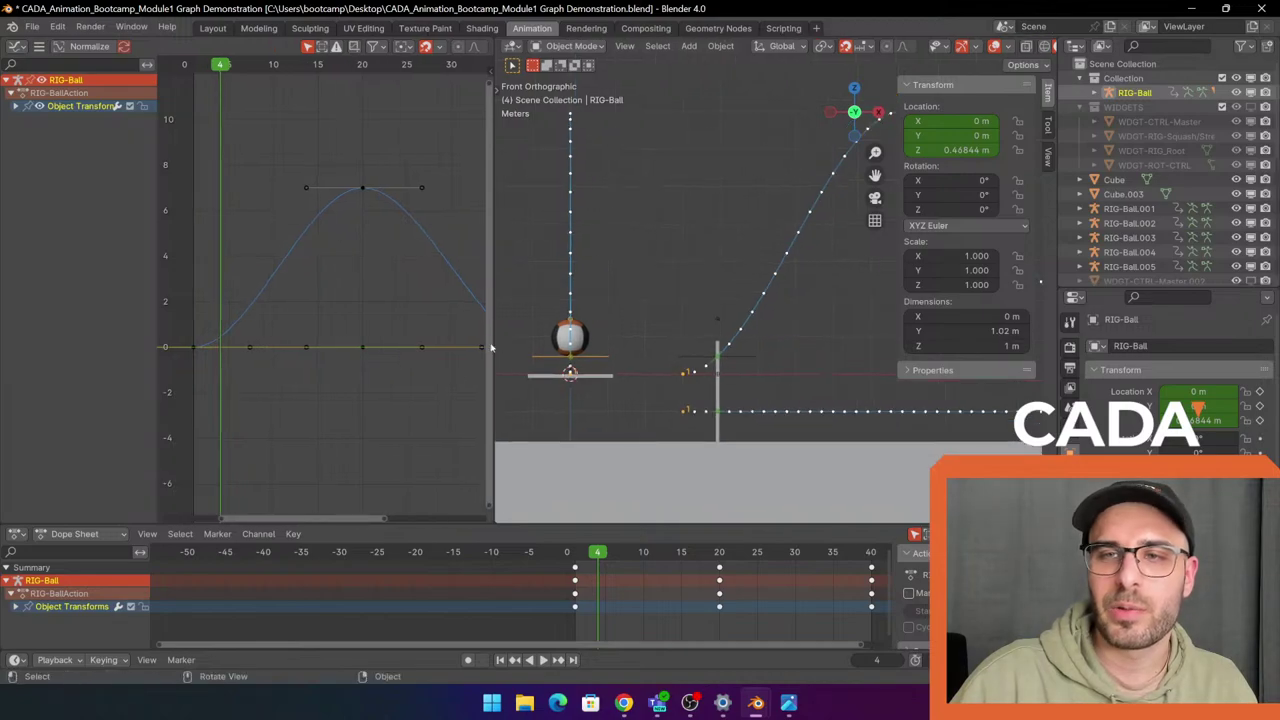
Fit the whole bounce curve in the Graph Editor and return the playhead to frame 1.
mouse_move(387, 519)
mouse_down()
mouse_move(434, 521)
mouse_move(369, 516)
mouse_up()
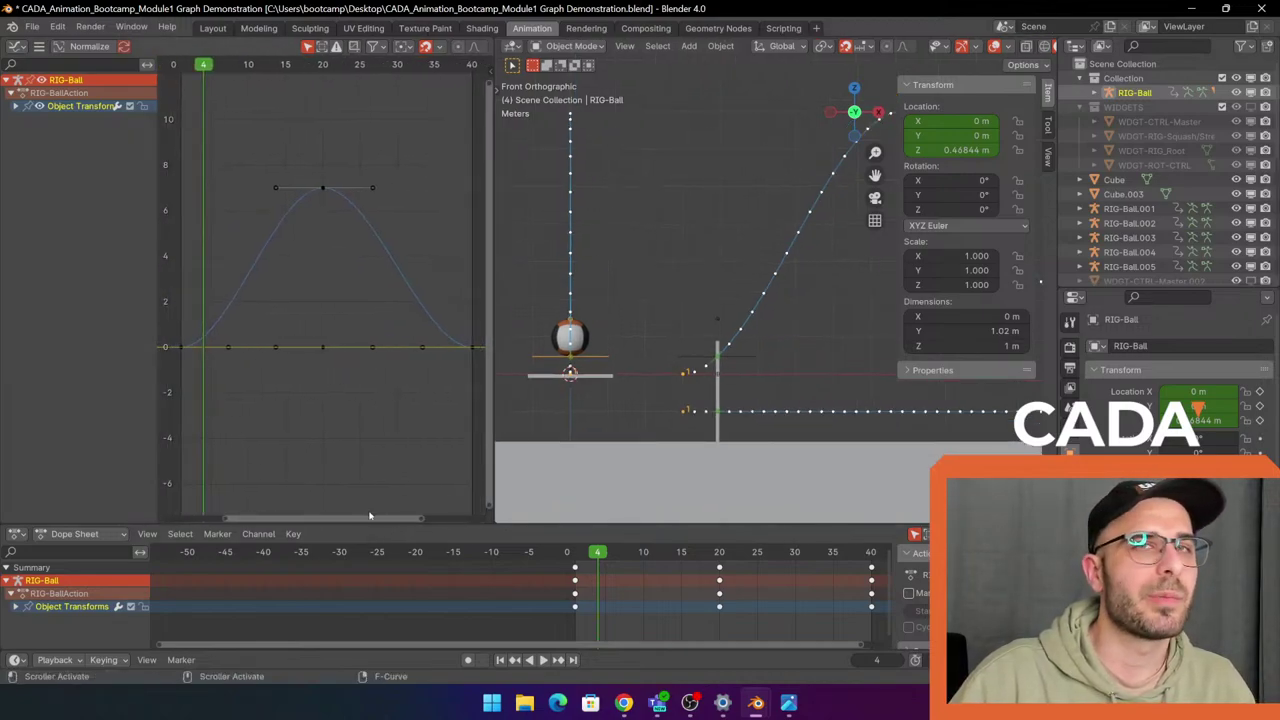
scroll(432, 400, up, 2)
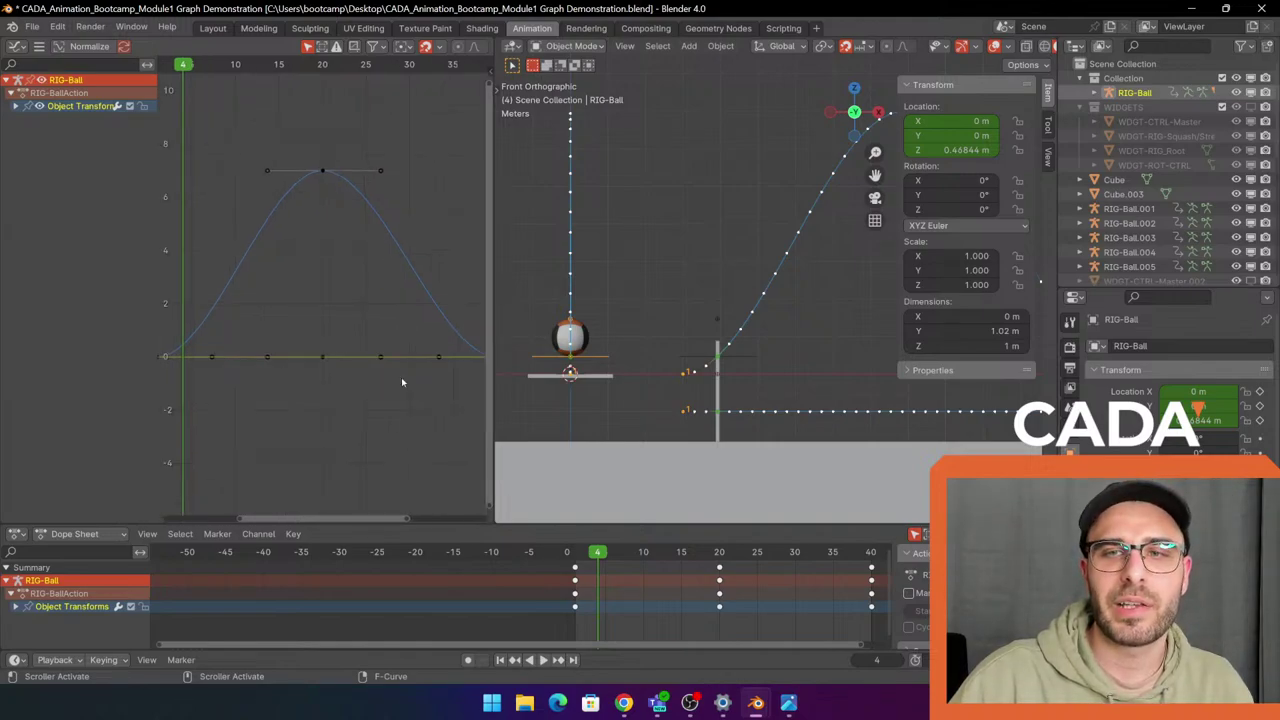
scroll(401, 379, down, 1)
middle_drag(357, 388, 367, 398)
drag(200, 66, 182, 66)
key(space)
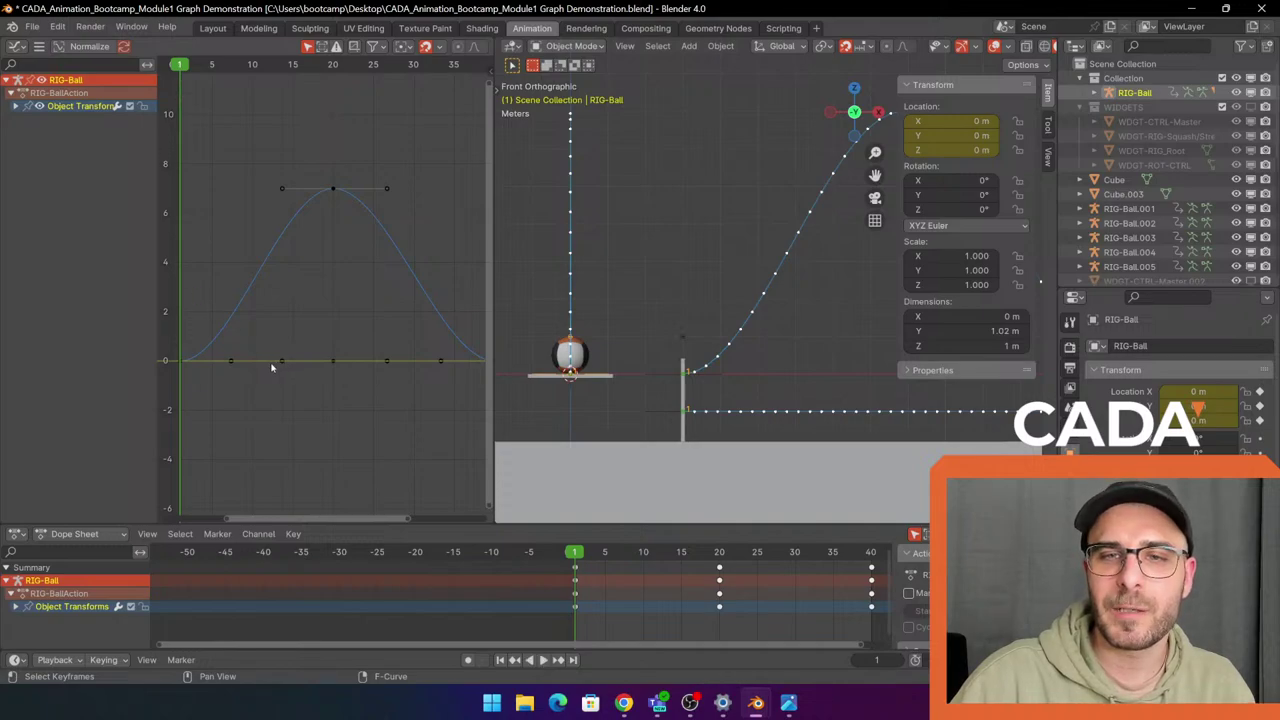
Scrub from frame 1 to frame 20 along the curve and select the peak keyframe to examine its handles.
scroll(223, 389, up, 1)
middle_drag(334, 400, 398, 407)
scroll(349, 294, up, 1)
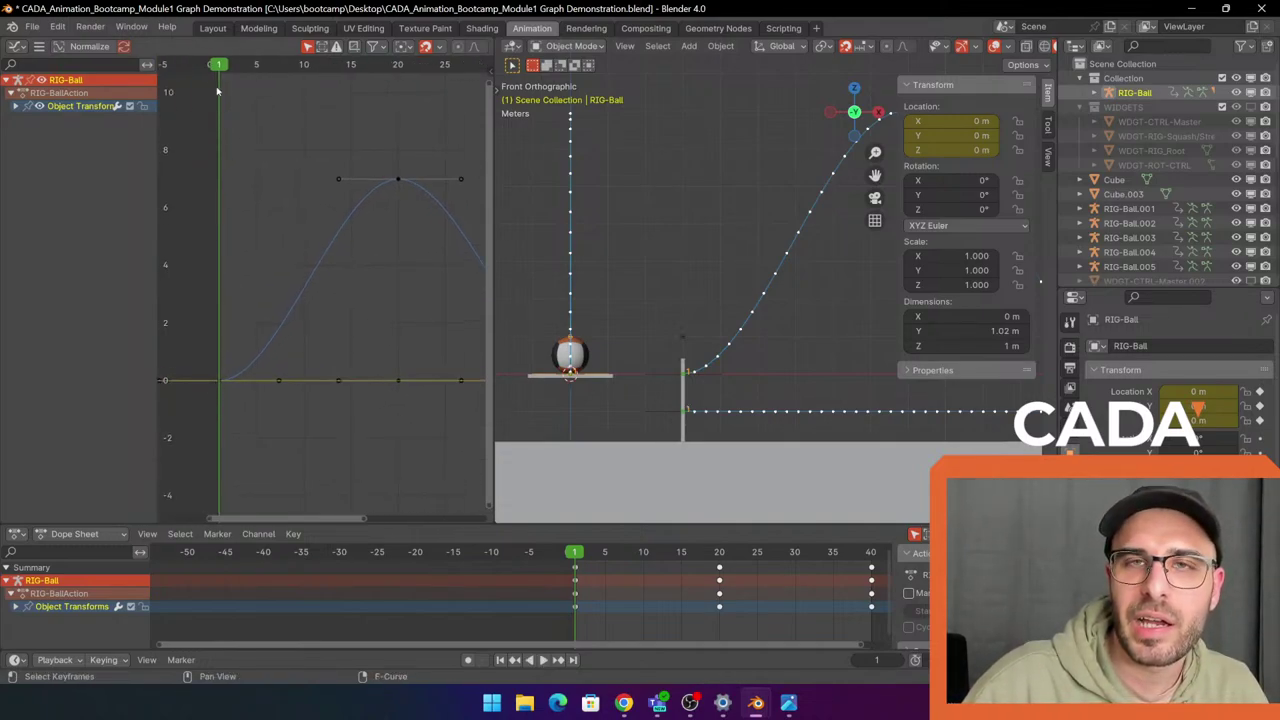
drag(218, 66, 396, 128)
middle_drag(400, 350, 340, 374)
drag(243, 318, 364, 198)
middle_drag(432, 320, 408, 346)
scroll(408, 346, down, 1)
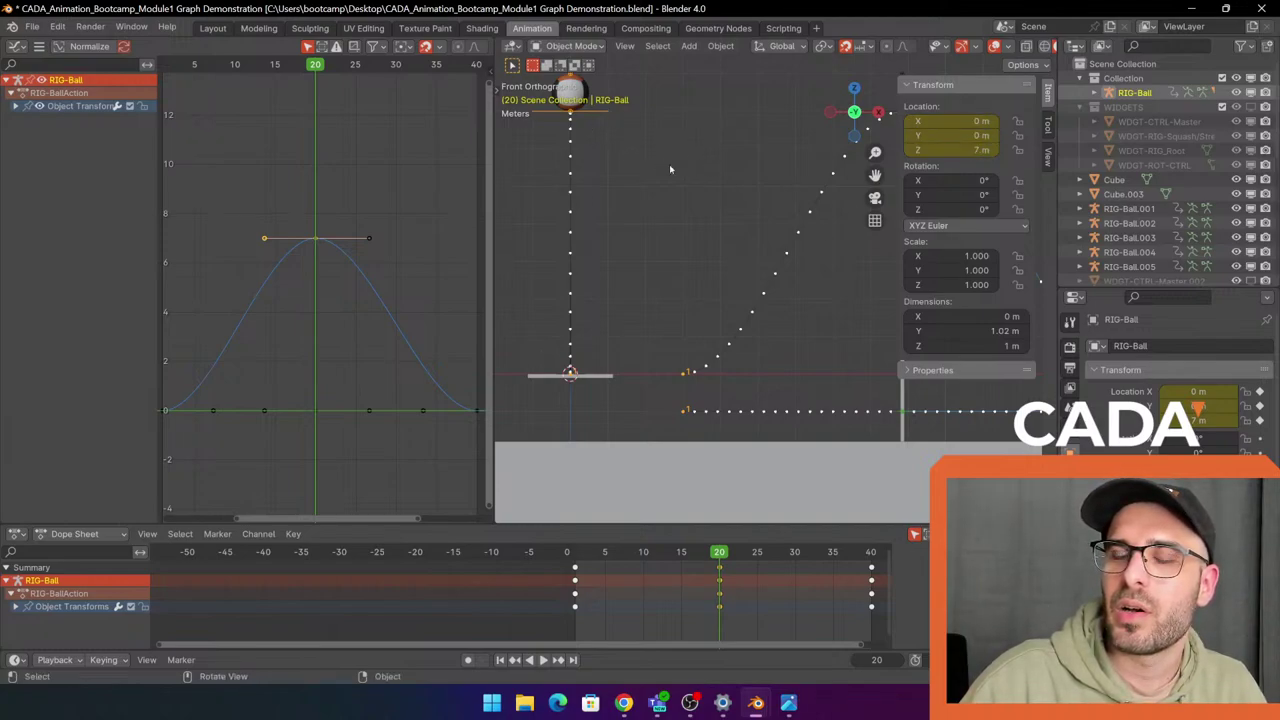
Return to frame 1 and box-select around the curve's starting keyframe to point out the ground contact.
middle_drag(152, 136, 182, 110)
key(space)
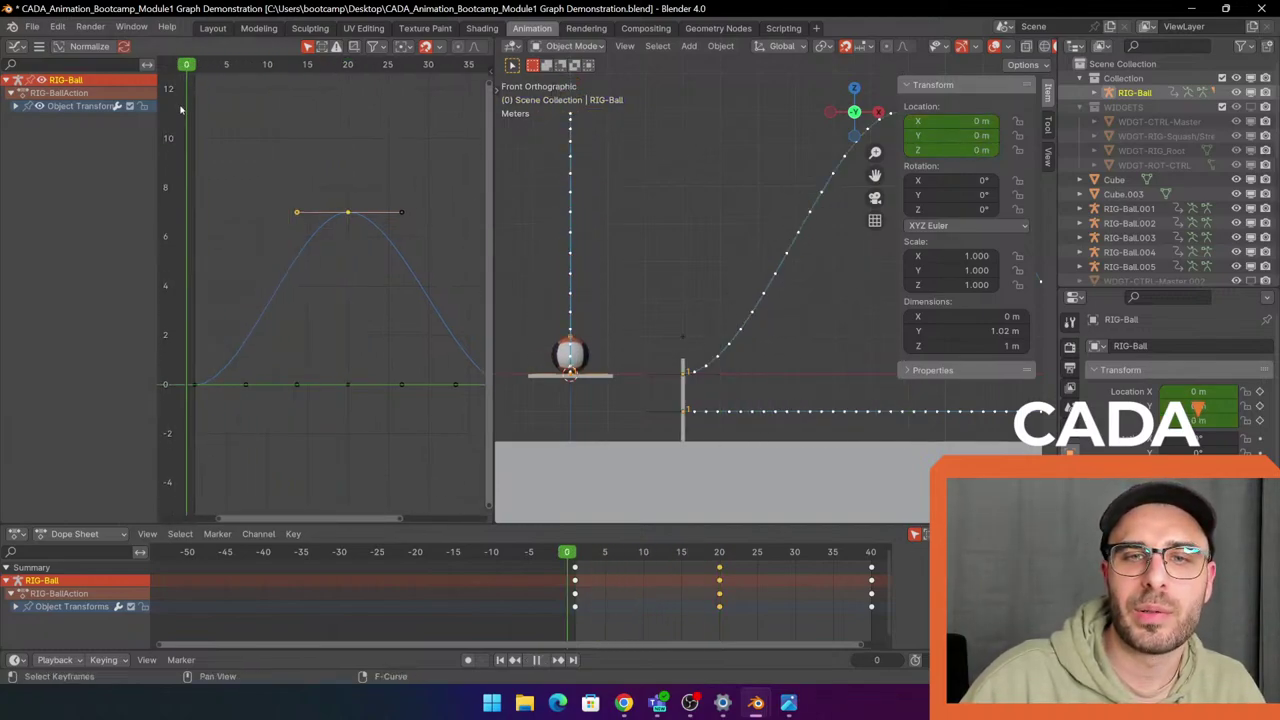
key(space)
scroll(203, 400, up, 3)
middle_drag(204, 426, 290, 389)
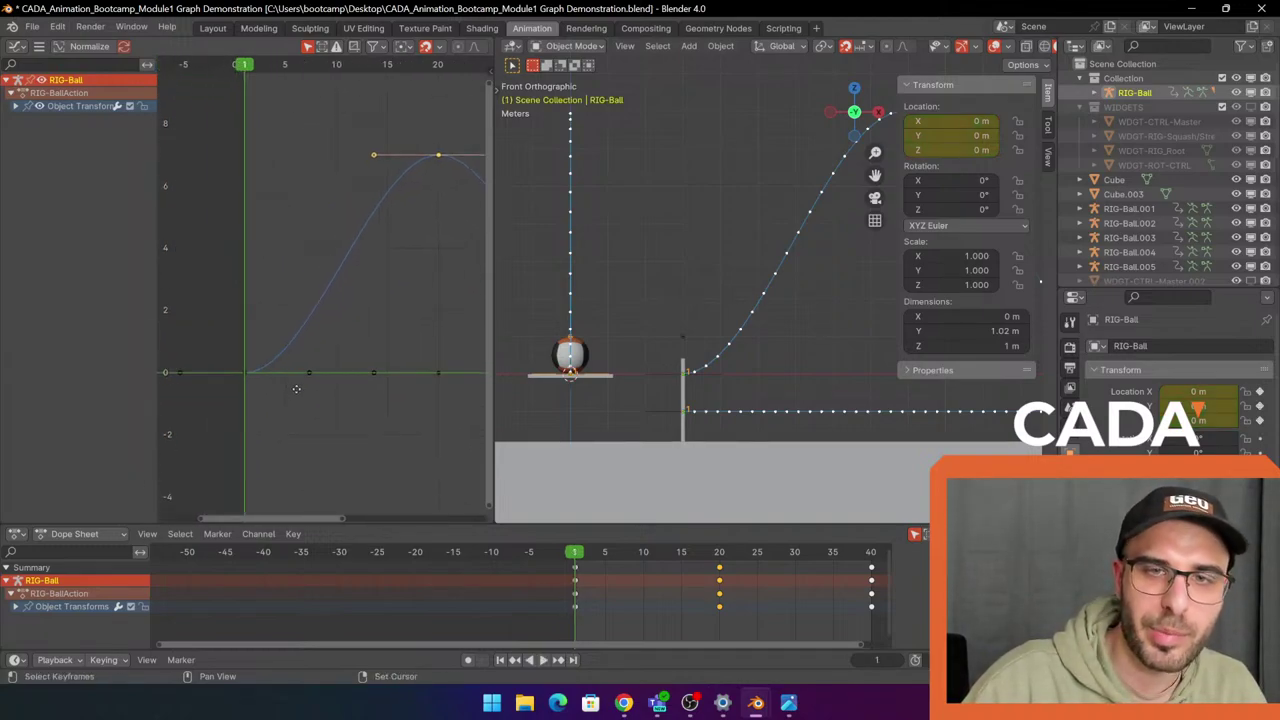
drag(163, 420, 318, 283)
middle_drag(400, 221, 319, 284)
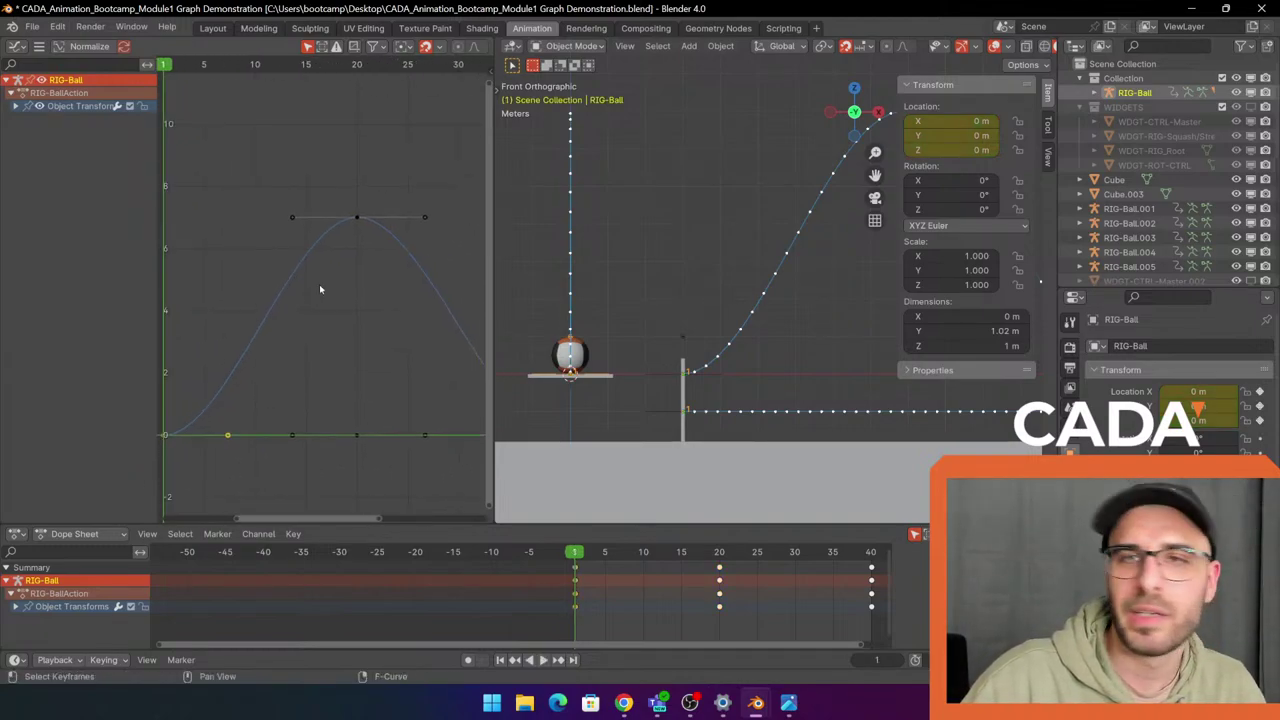
Box-select the peak keyframe at frame 20, followed by the starting keyframe at frame 1, to compare both ends of the rise.
key(b)
drag(266, 259, 426, 170)
middle_drag(285, 321, 327, 310)
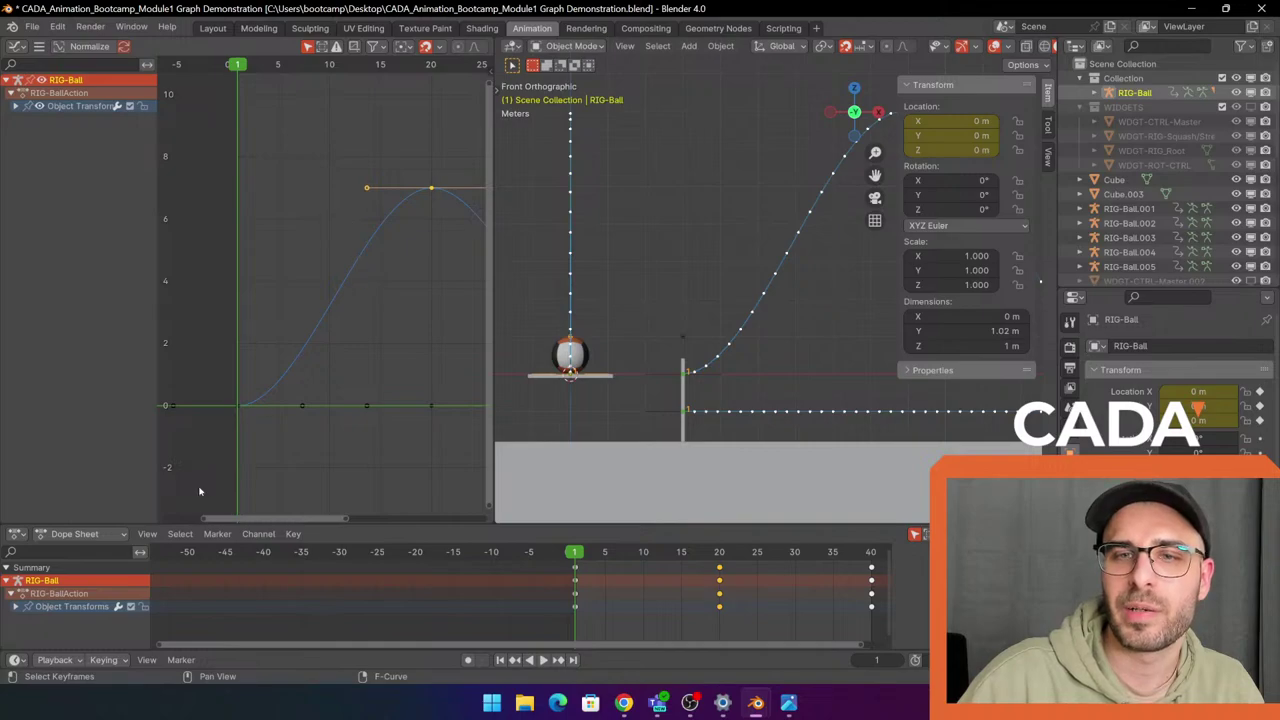
drag(170, 478, 306, 338)
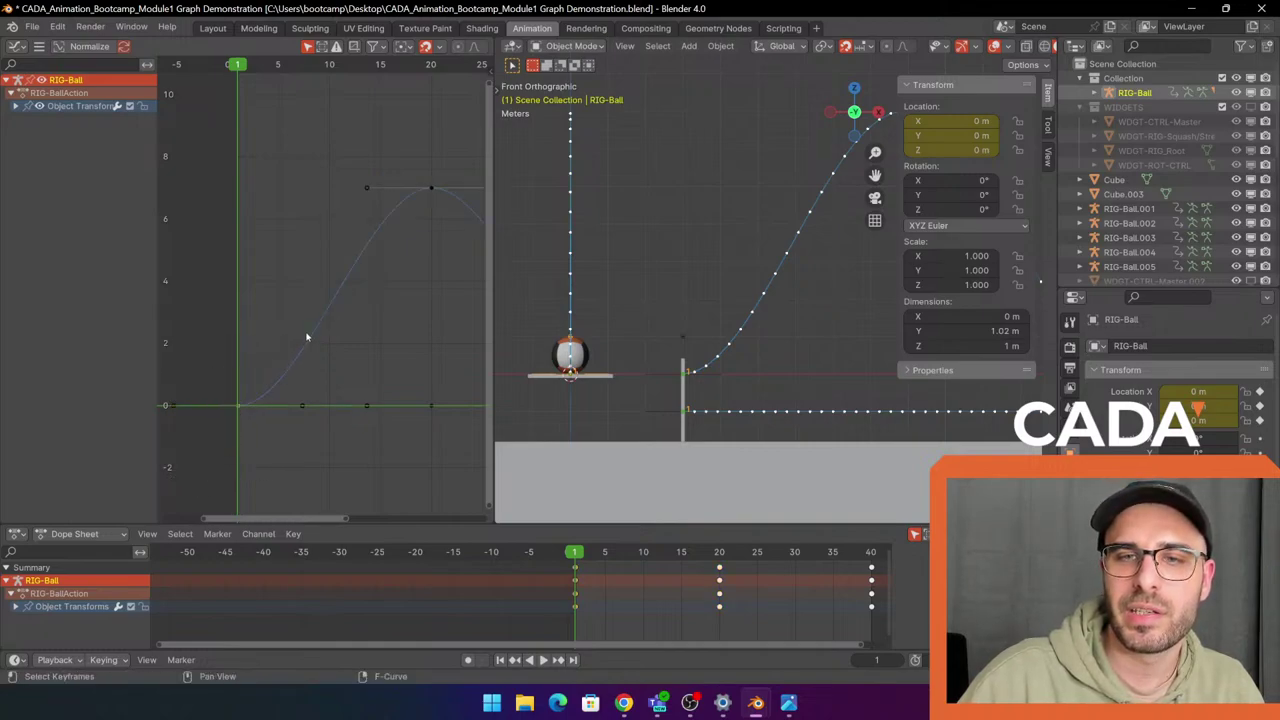
middle_drag(307, 336, 276, 371)
Replay the bounce and return to frame 1 to compare the graph curve with the full motion path arc.
key(space)
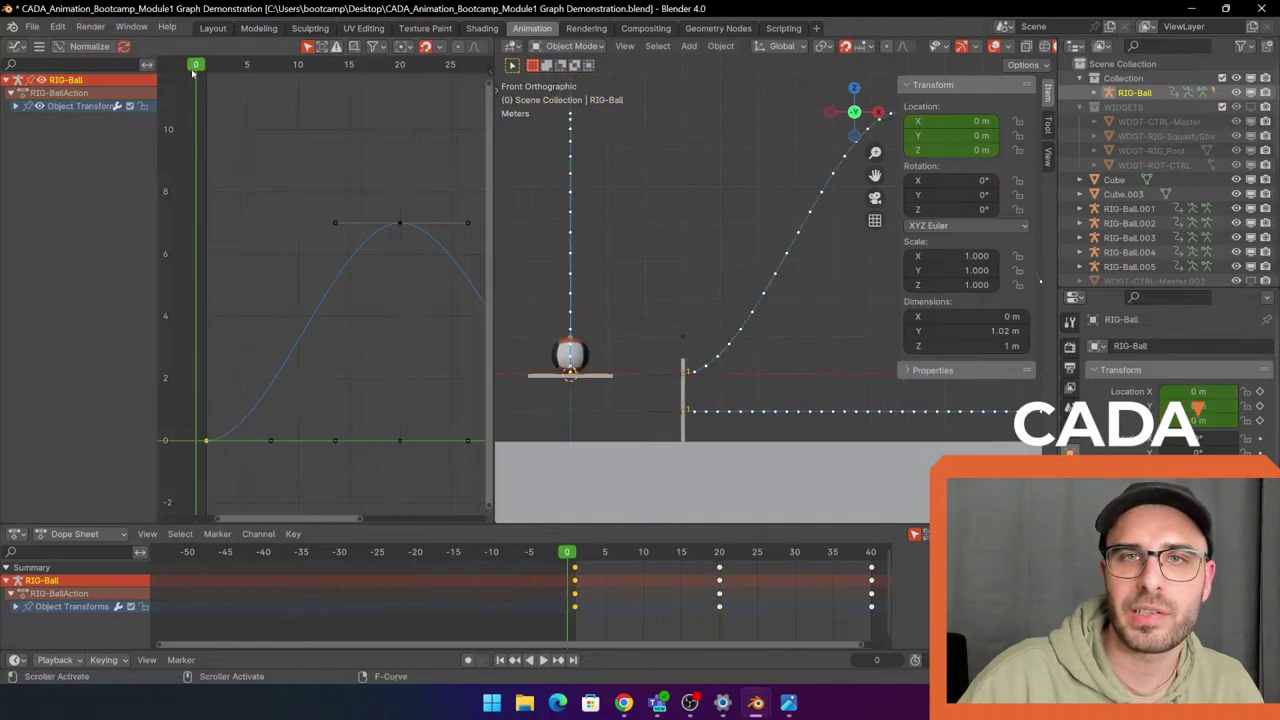
key(space)
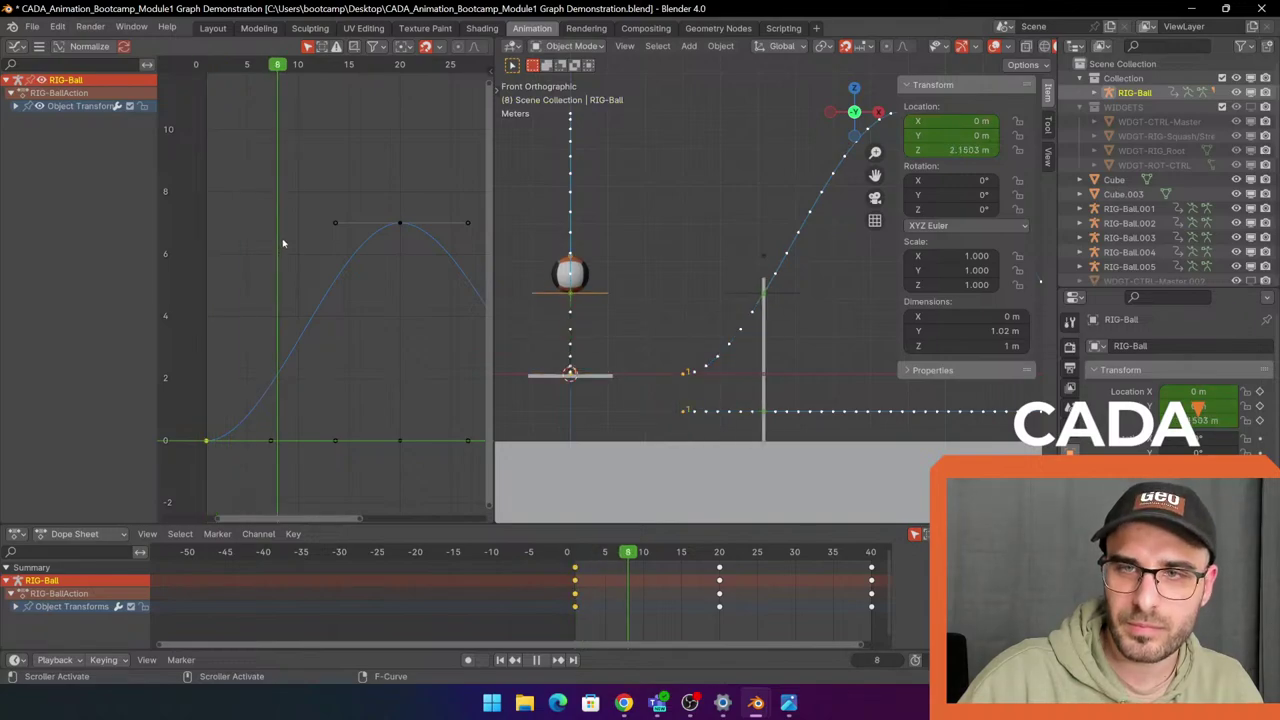
key(Escape)
scroll(775, 307, down, 2)
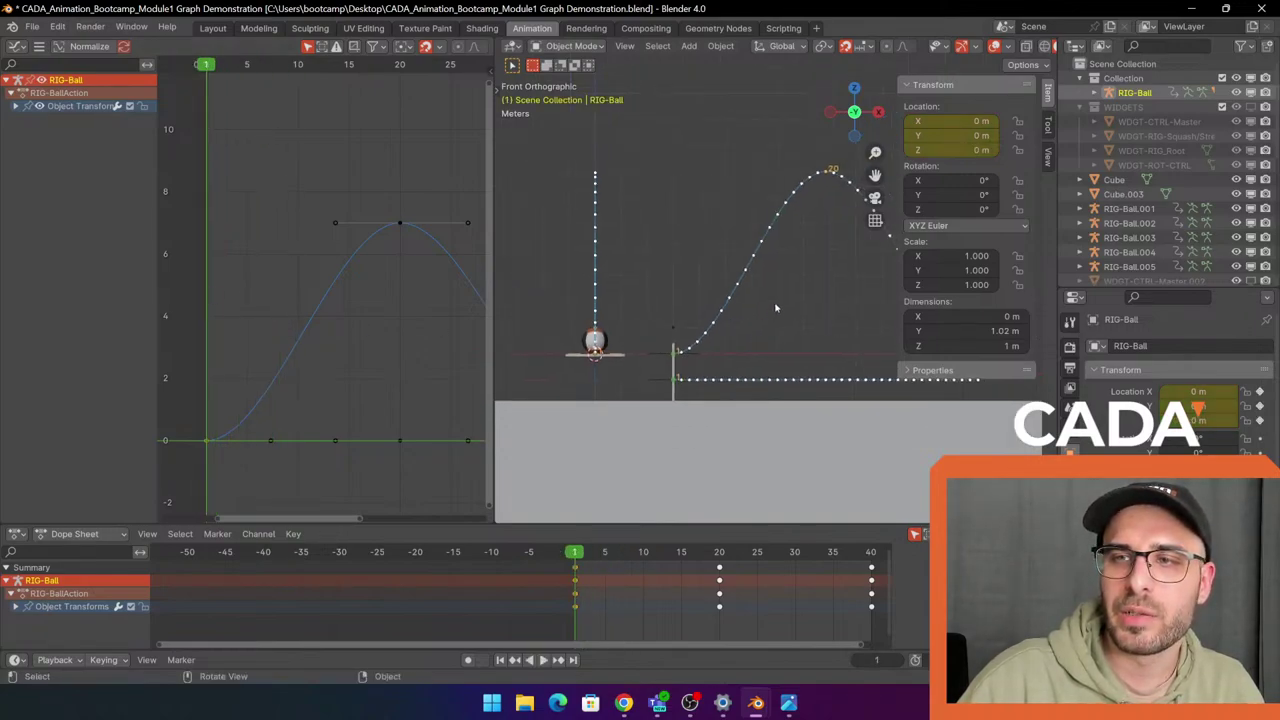
drag(493, 257, 448, 257)
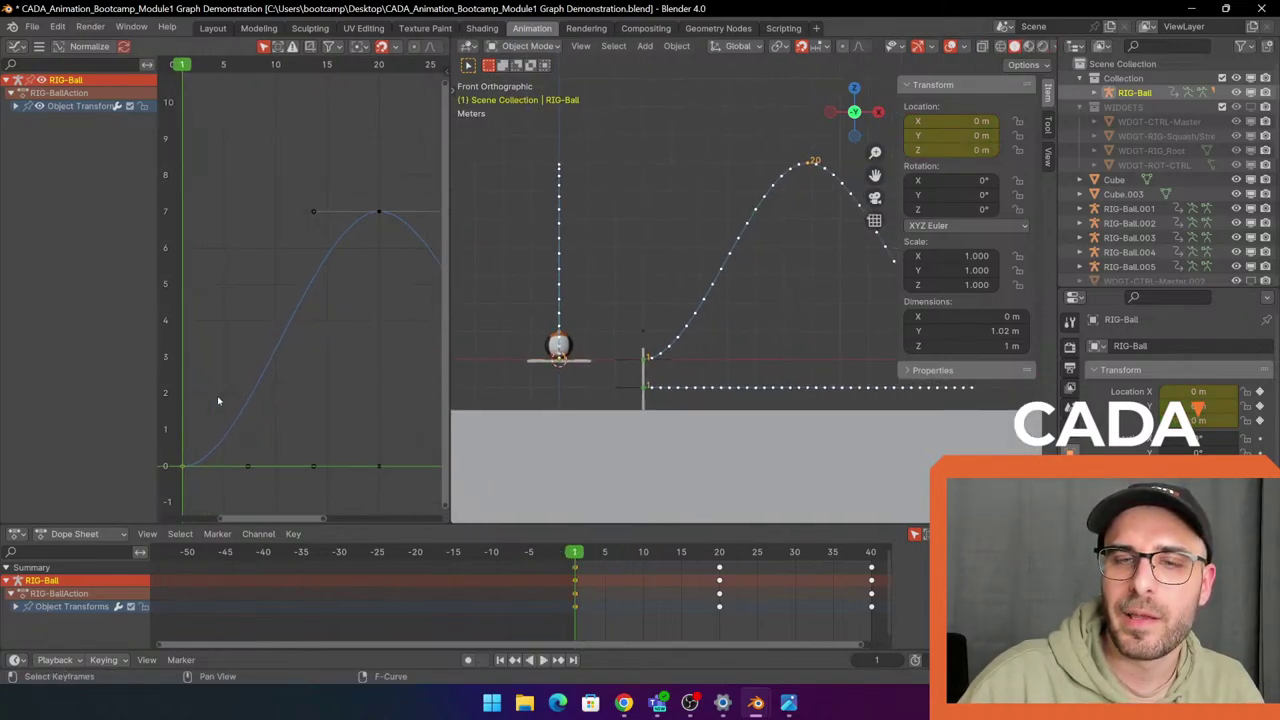
Move to frame 2 and examine the first motion path dots beside the start of the graph curve.
click(205, 64)
scroll(591, 389, up, 5)
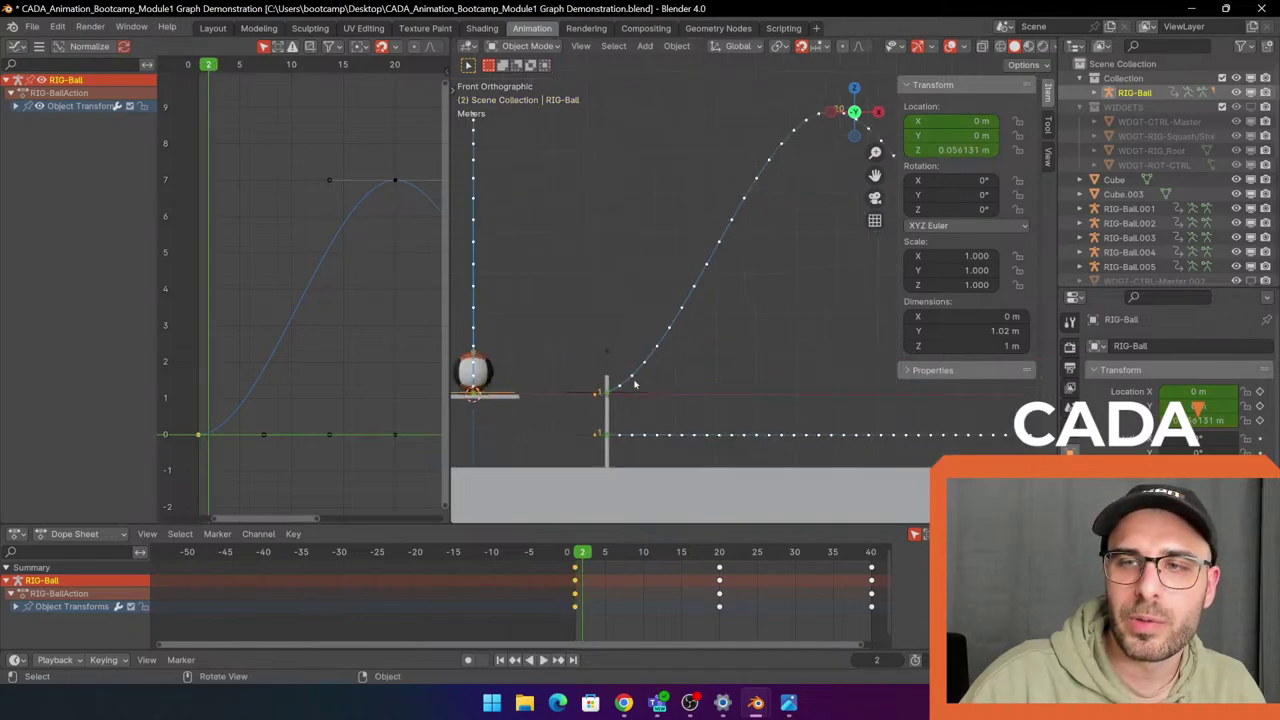
shift+middle_drag(654, 413, 669, 409)
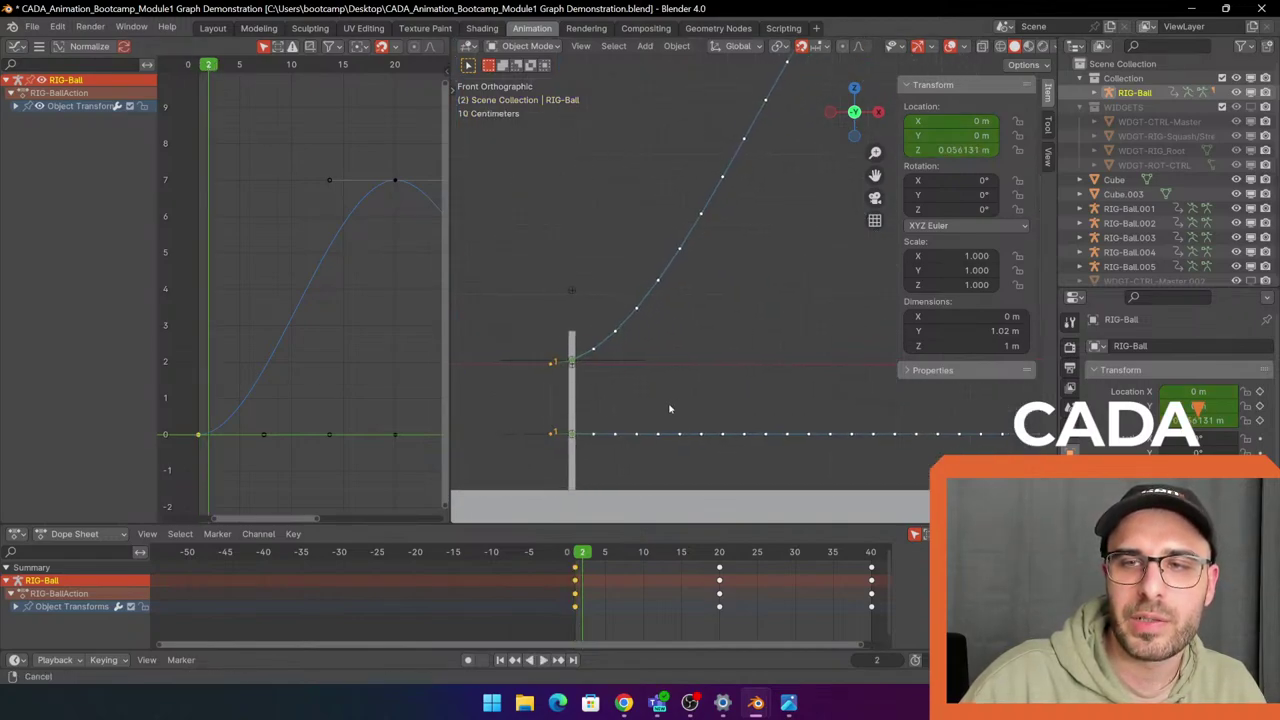
scroll(669, 409, up, 1)
shift+middle_drag(586, 388, 595, 379)
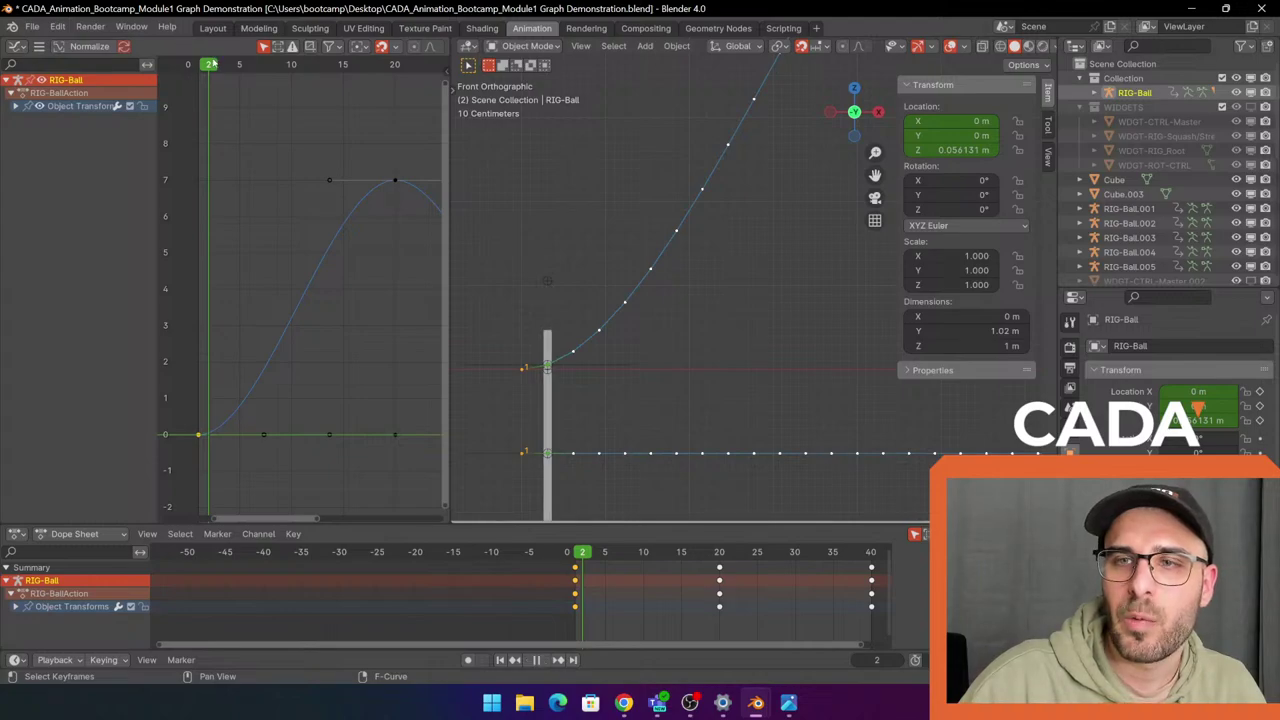
Scrub from frame 2 through frame 3 to frame 6 and compare the dot spacing with the curve's slope.
drag(212, 64, 219, 64)
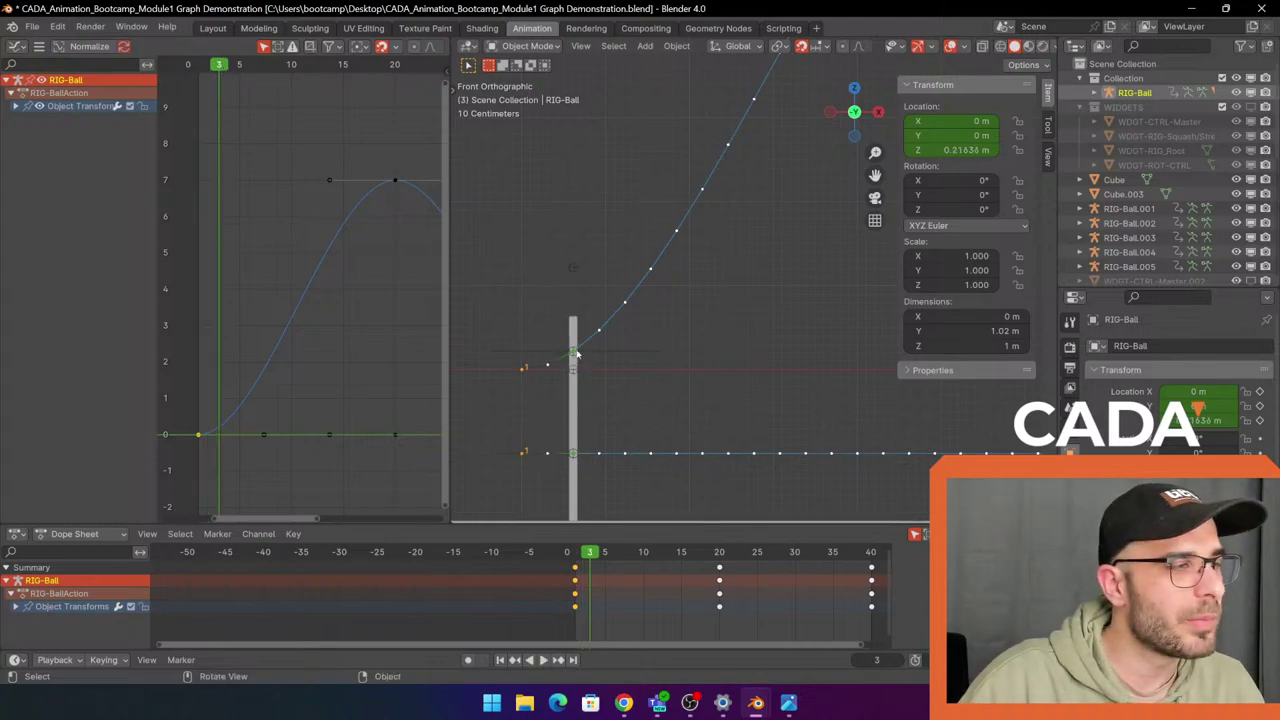
shift+middle_drag(659, 361, 638, 364)
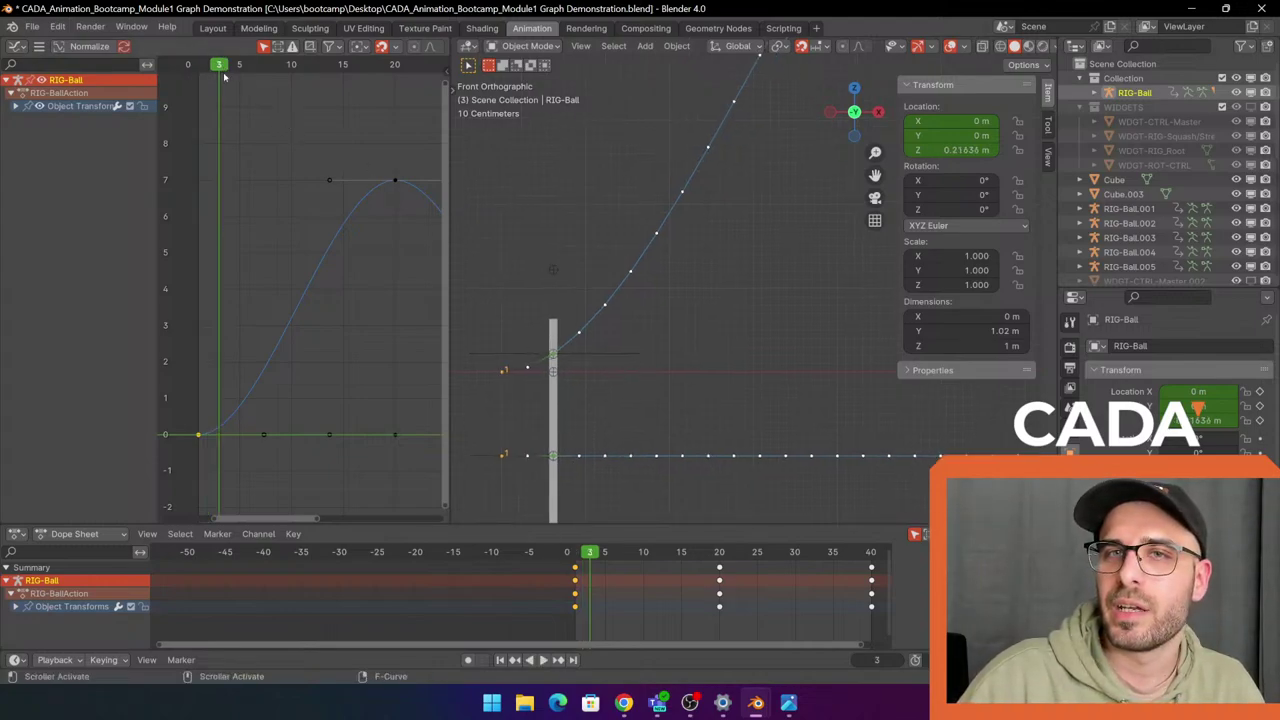
drag(224, 62, 250, 64)
scroll(753, 345, down, 3)
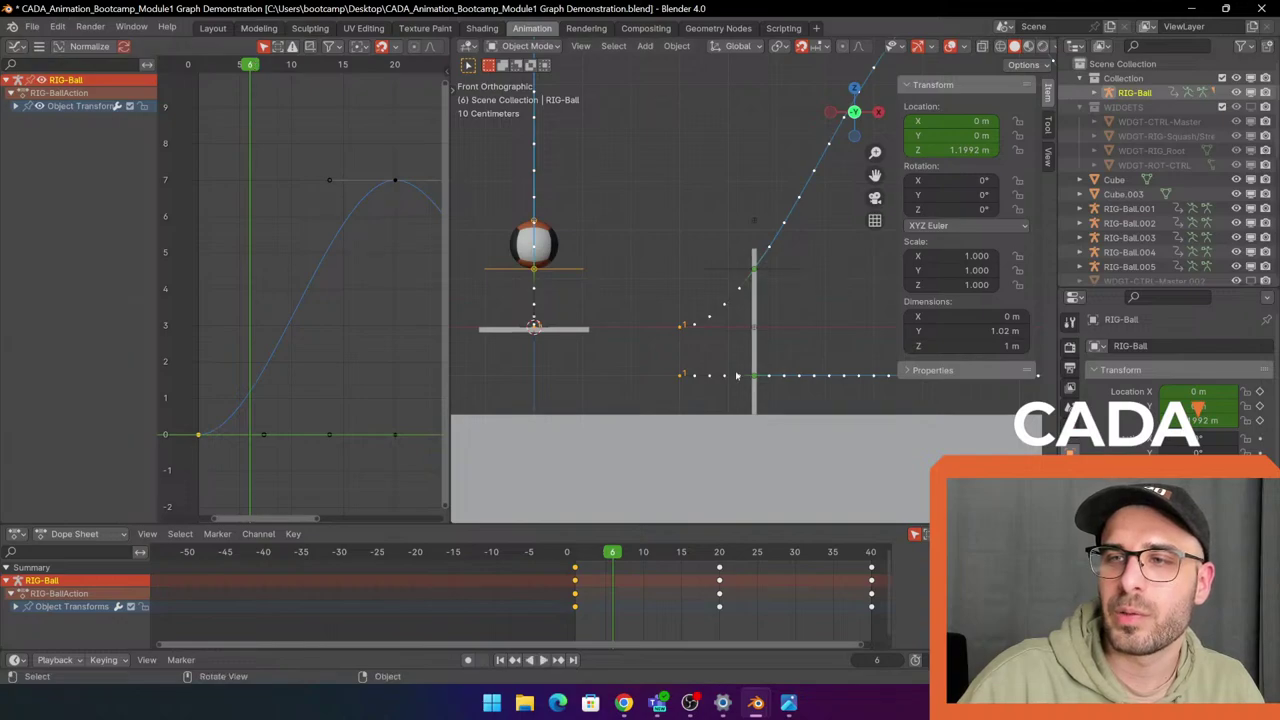
shift+middle_drag(723, 275, 650, 353)
scroll(848, 291, down, 2)
shift+middle_drag(848, 291, 782, 293)
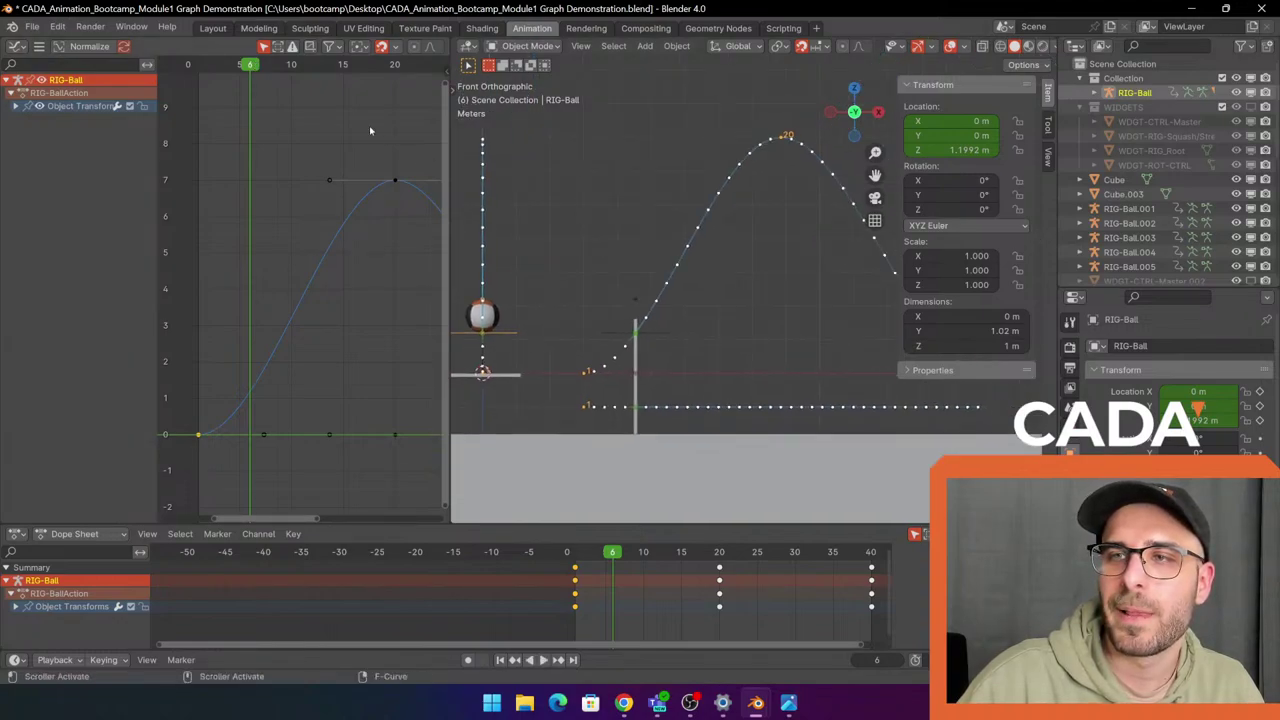
Advance the ball frame by frame from 6 to 10, then scrub to frame 20, comparing dot spacing with the curve.
key(Right)
key(Right)
key(Right)
key(Right)
scroll(663, 292, up, 3)
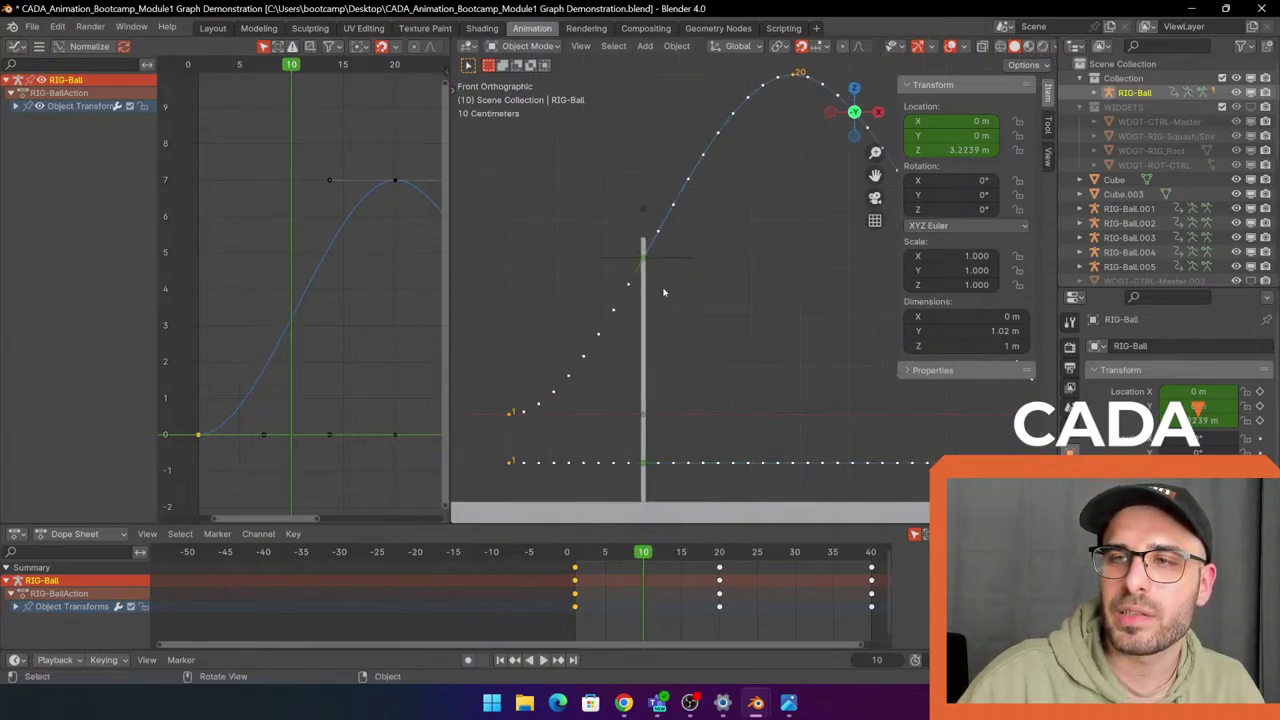
drag(298, 70, 395, 65)
scroll(775, 280, down, 6)
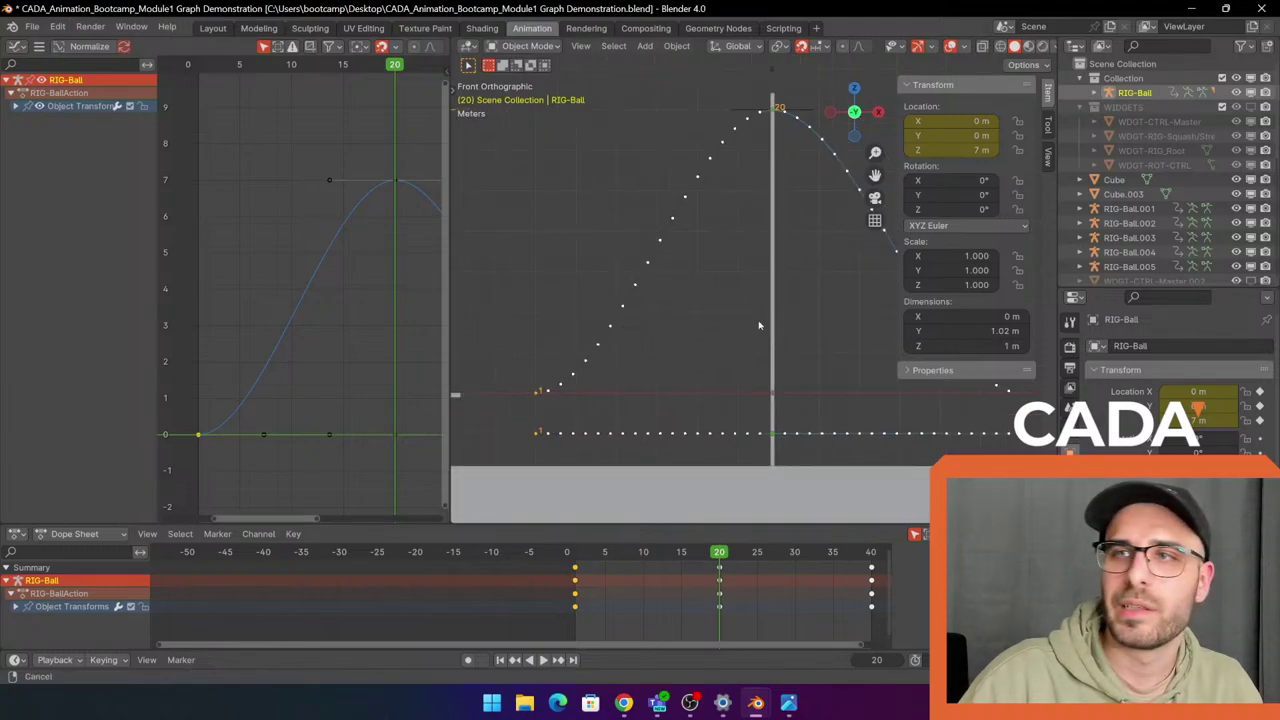
Select the neighbouring ball RIG-Ball.003 and scrub to frame 1 to compare its Z Location curve with its motion path.
shift+middle_drag(851, 379, 544, 393)
scroll(545, 292, up, 1)
click(589, 203)
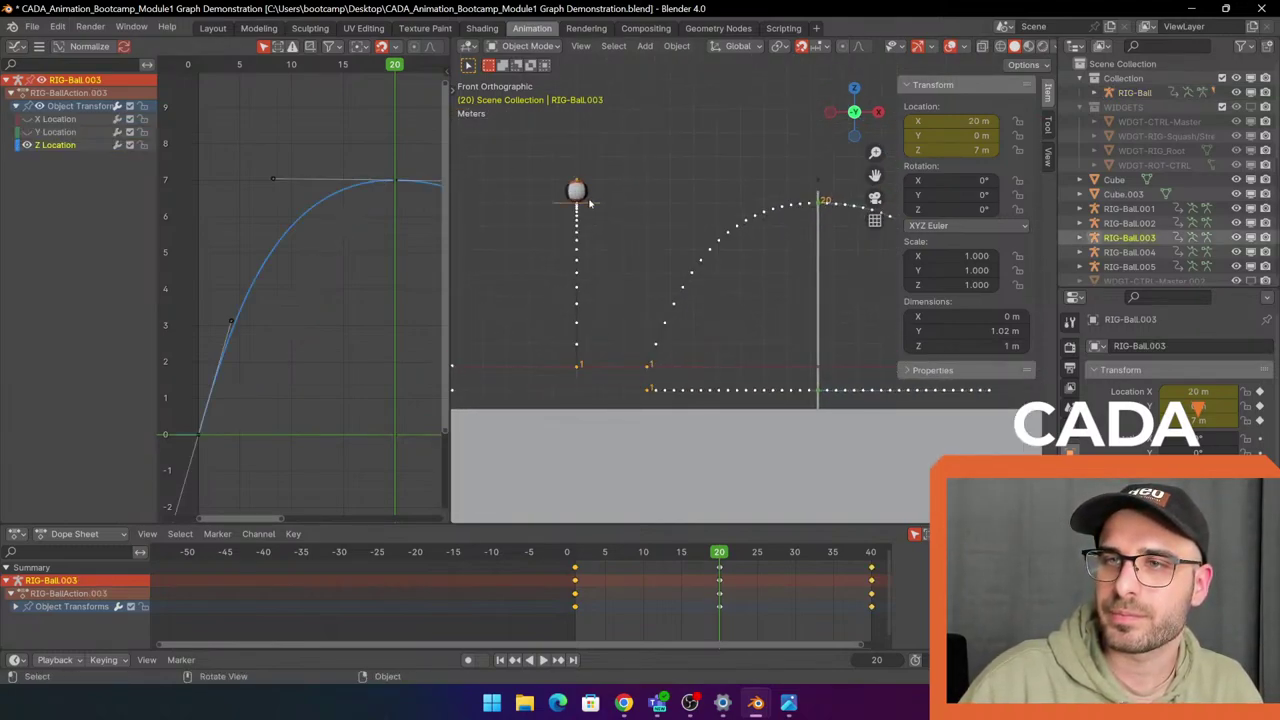
shift+middle_drag(756, 330, 702, 275)
scroll(738, 277, down, 4)
scroll(702, 275, up, 3)
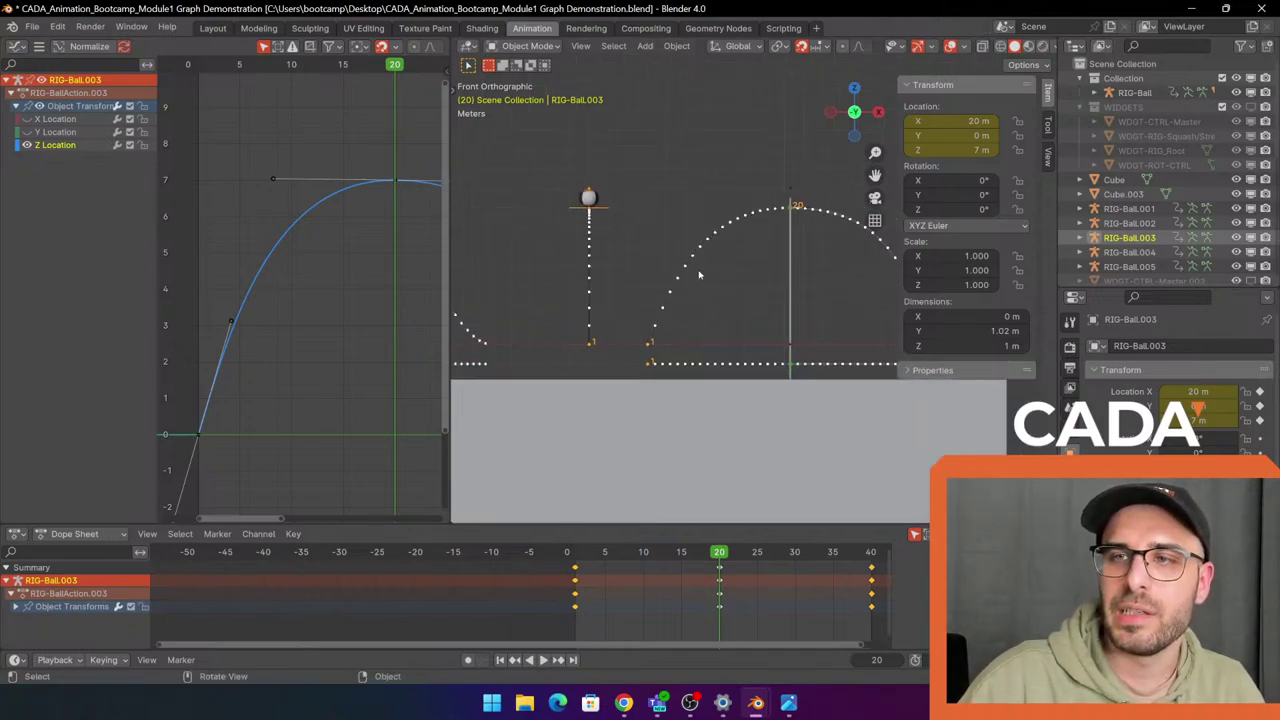
drag(283, 65, 198, 65)
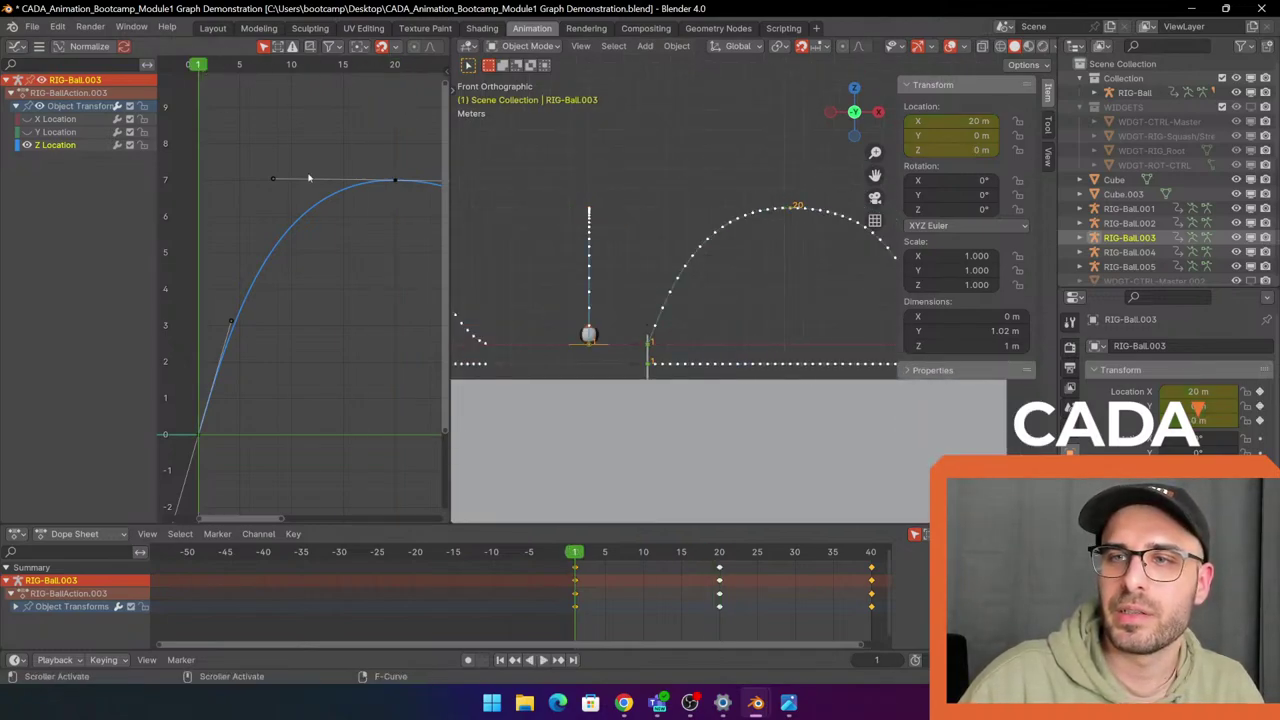
scroll(705, 295, up, 2)
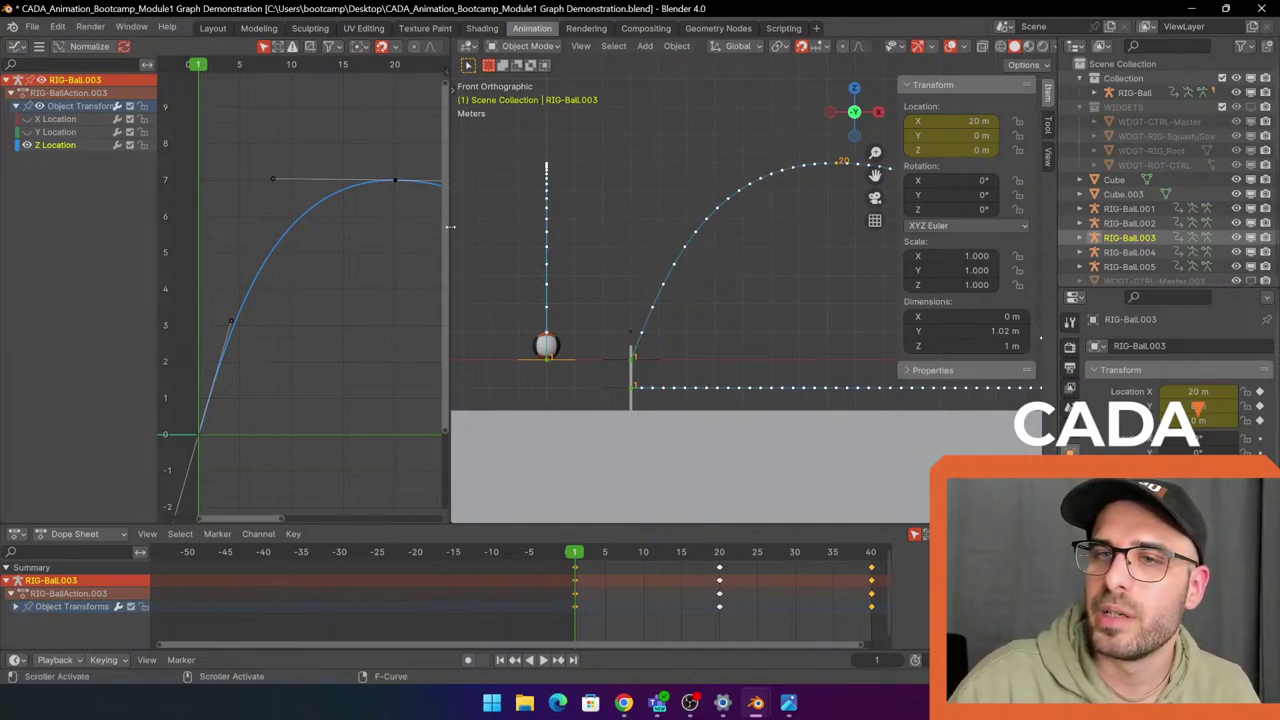
Widen the 3D viewport, play the RIG-Ball.003 bounce, and return to frame 1.
drag(448, 231, 272, 240)
key(space)
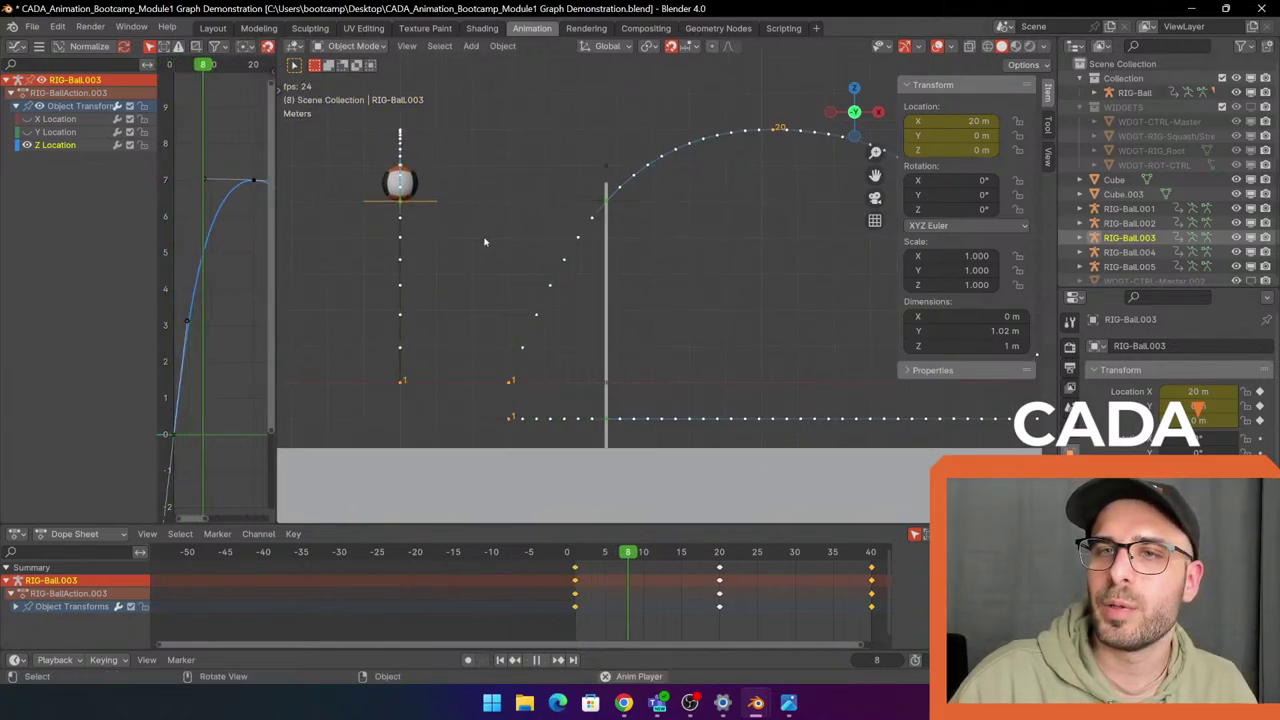
click(577, 141)
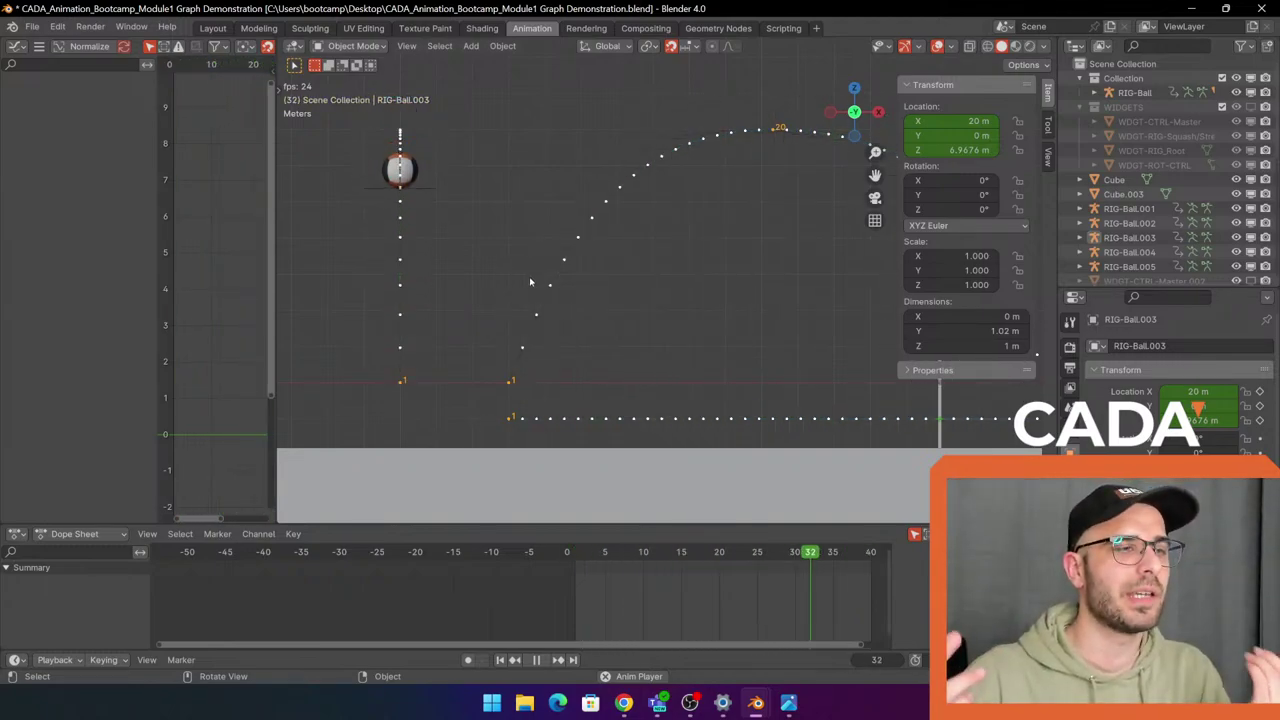
key(space)
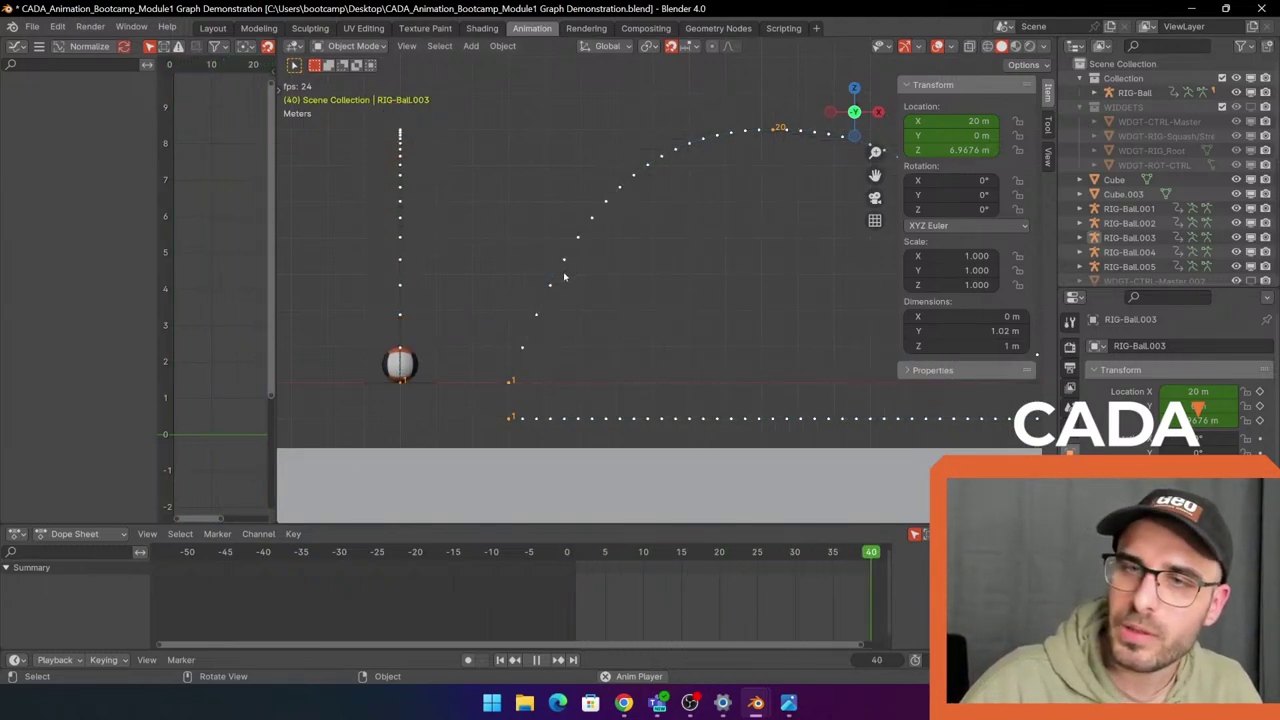
click(587, 563)
drag(603, 548, 576, 563)
Enlarge the Graph Editor beside the 3D viewport, keeping the start of the motion path in view.
shift+middle_drag(625, 390, 674, 300)
drag(277, 257, 357, 258)
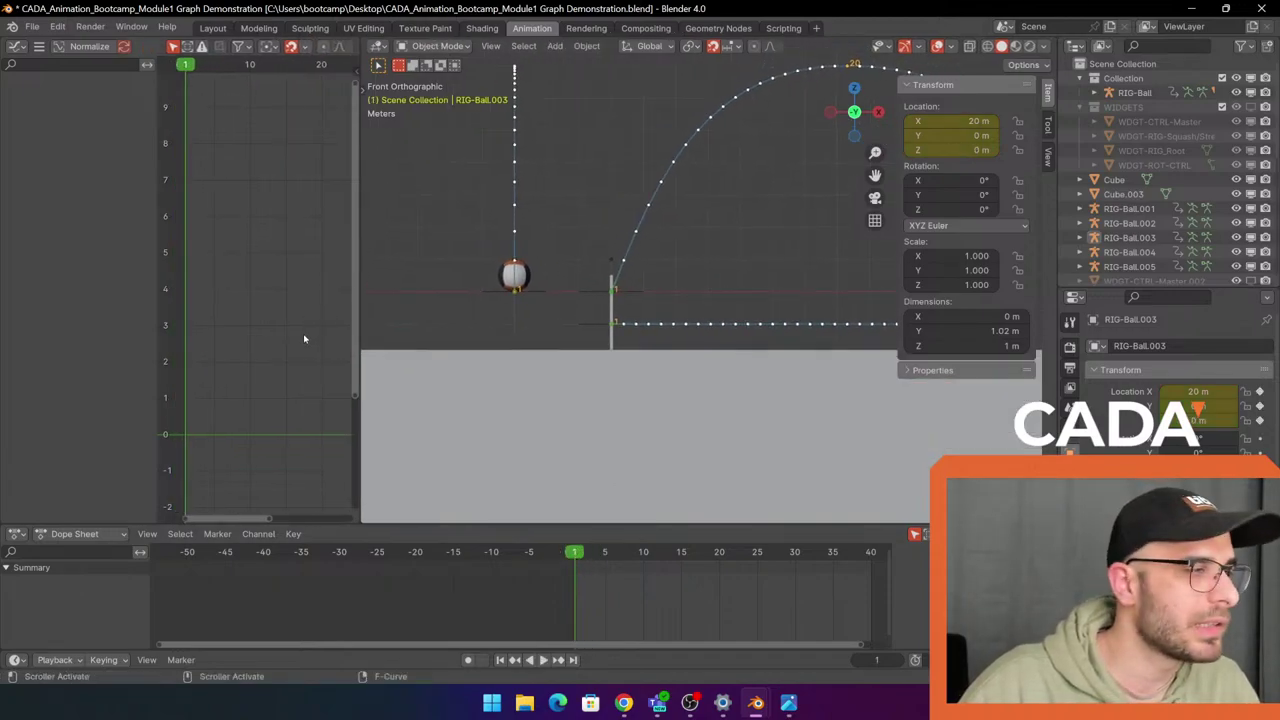
scroll(652, 267, up, 2)
shift+middle_drag(652, 267, 702, 288)
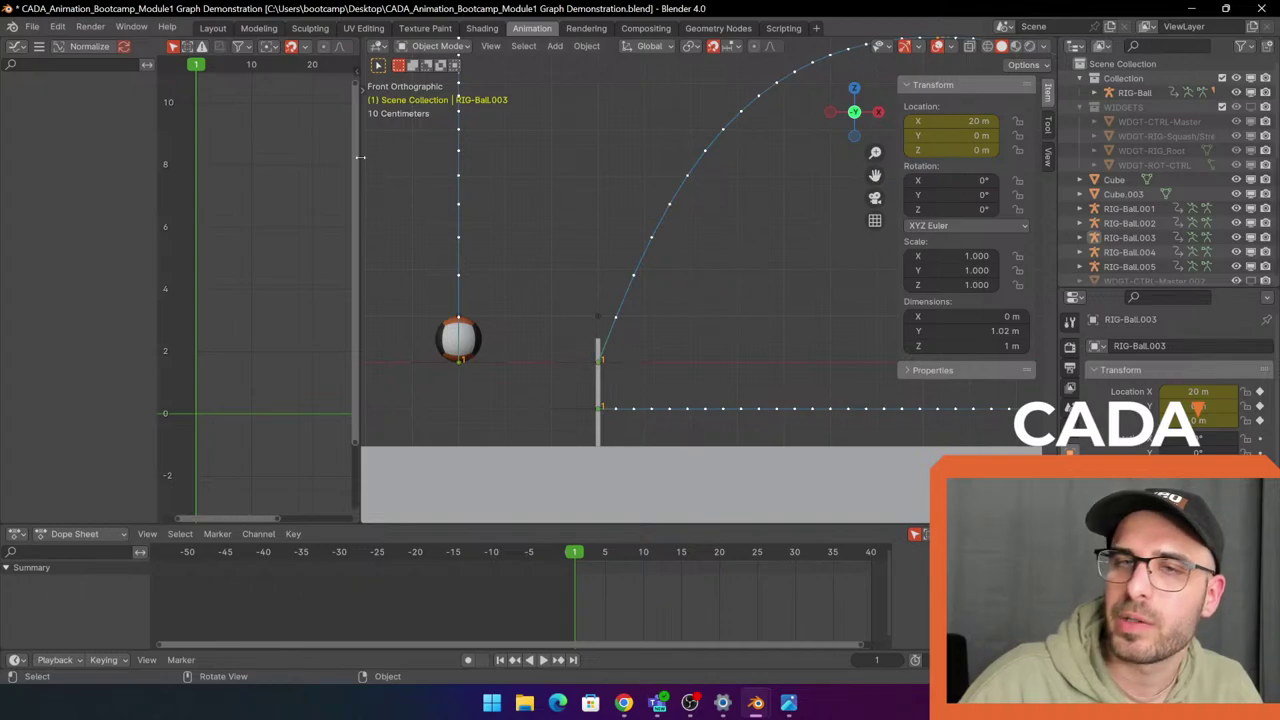
Scrub between frames 2 and 1 to examine the ball's first dot spacing off the ground.
key(space)
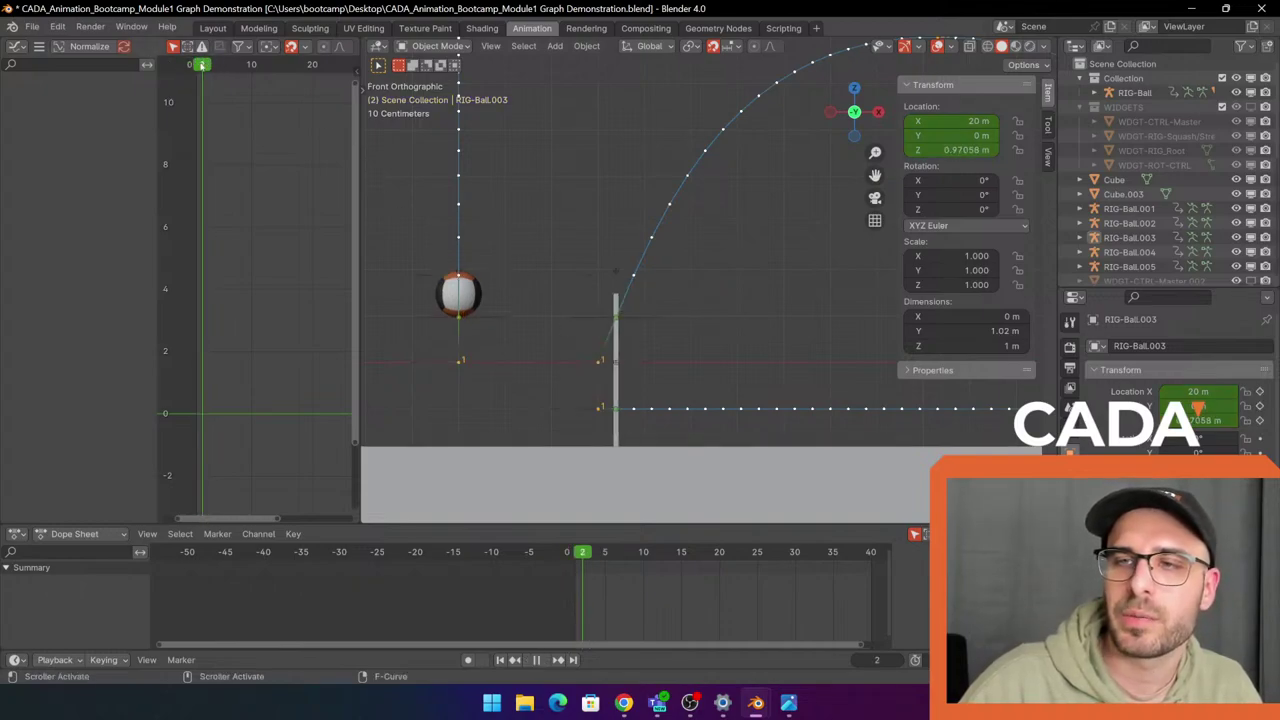
drag(203, 64, 196, 64)
scroll(603, 215, down, 1)
shift+middle_drag(603, 214, 586, 255)
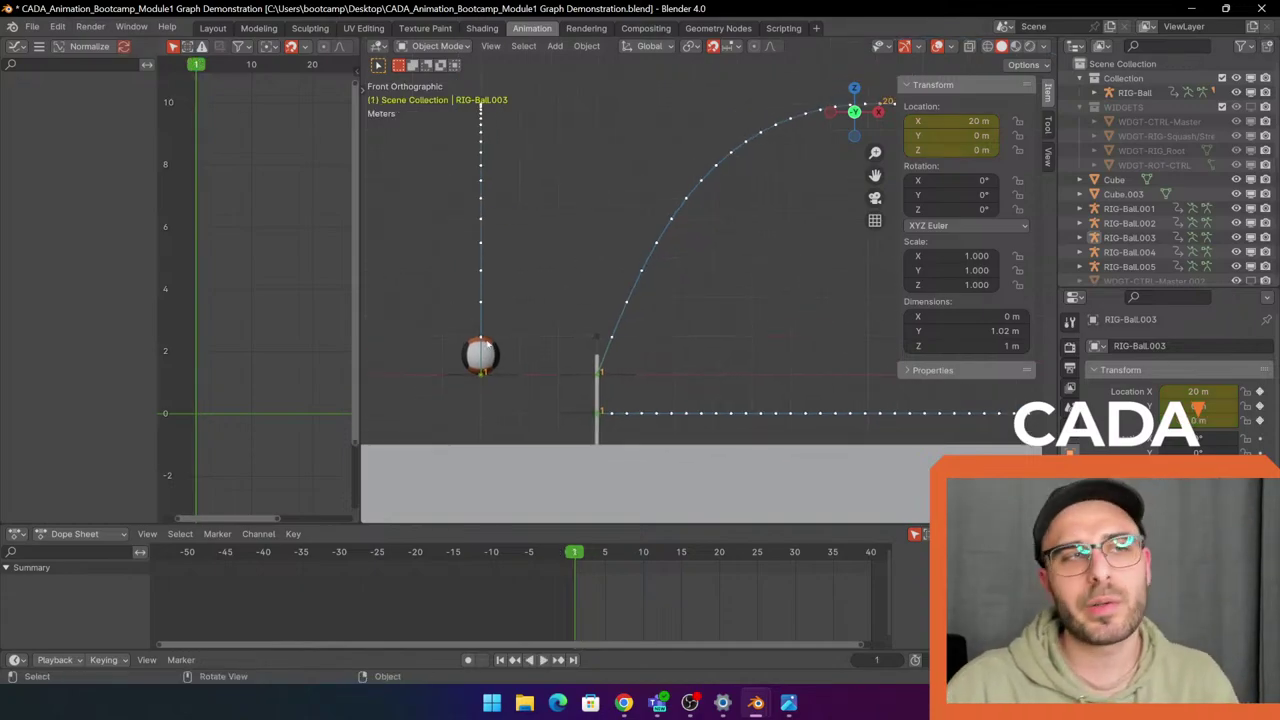
drag(196, 64, 196, 64)
scroll(660, 377, up, 1)
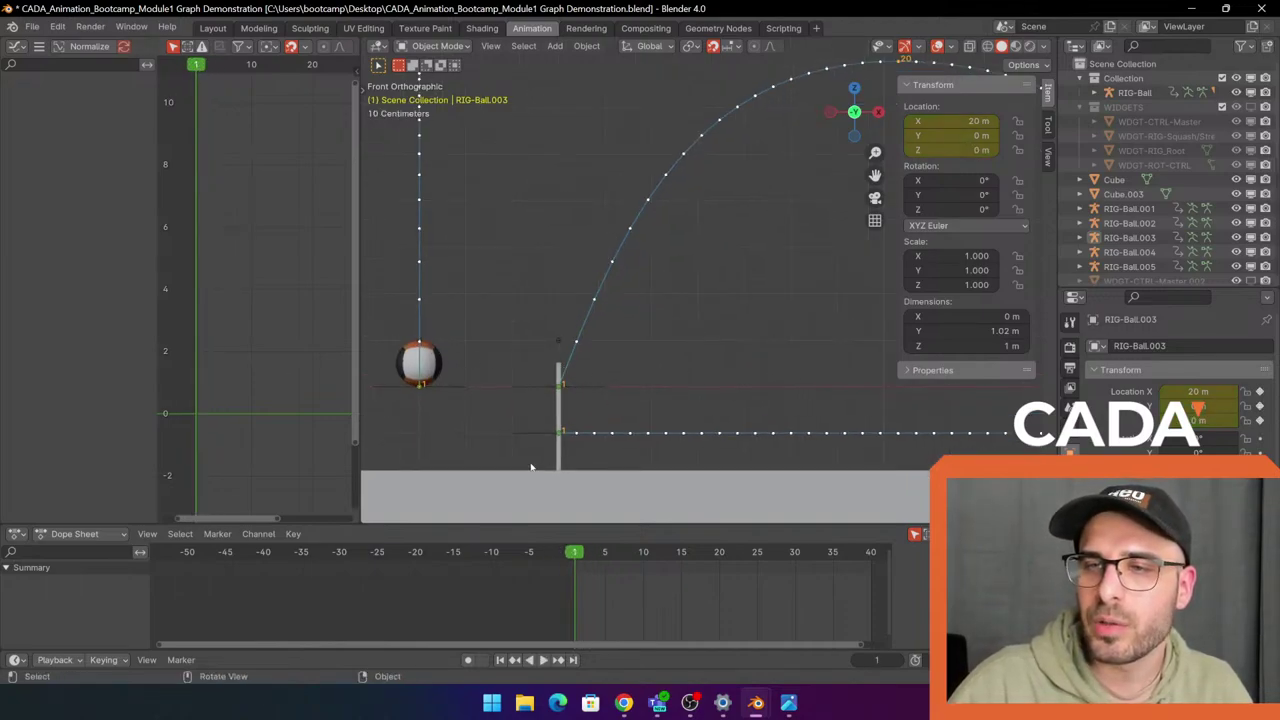
Reselect RIG-Ball.003 to show its Z Location curve, widen the Graph Editor further, and move to frame 2.
right_click(450, 391)
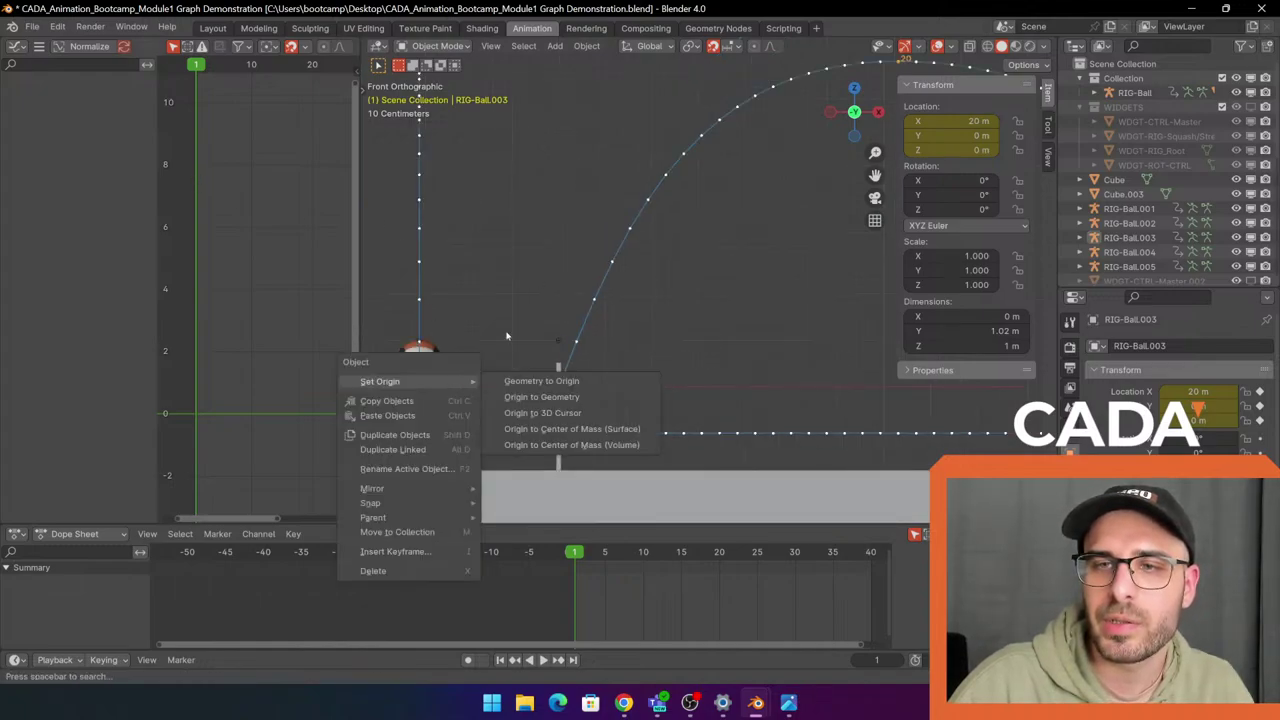
key(Escape)
click(458, 388)
drag(357, 390, 418, 330)
drag(210, 65, 215, 66)
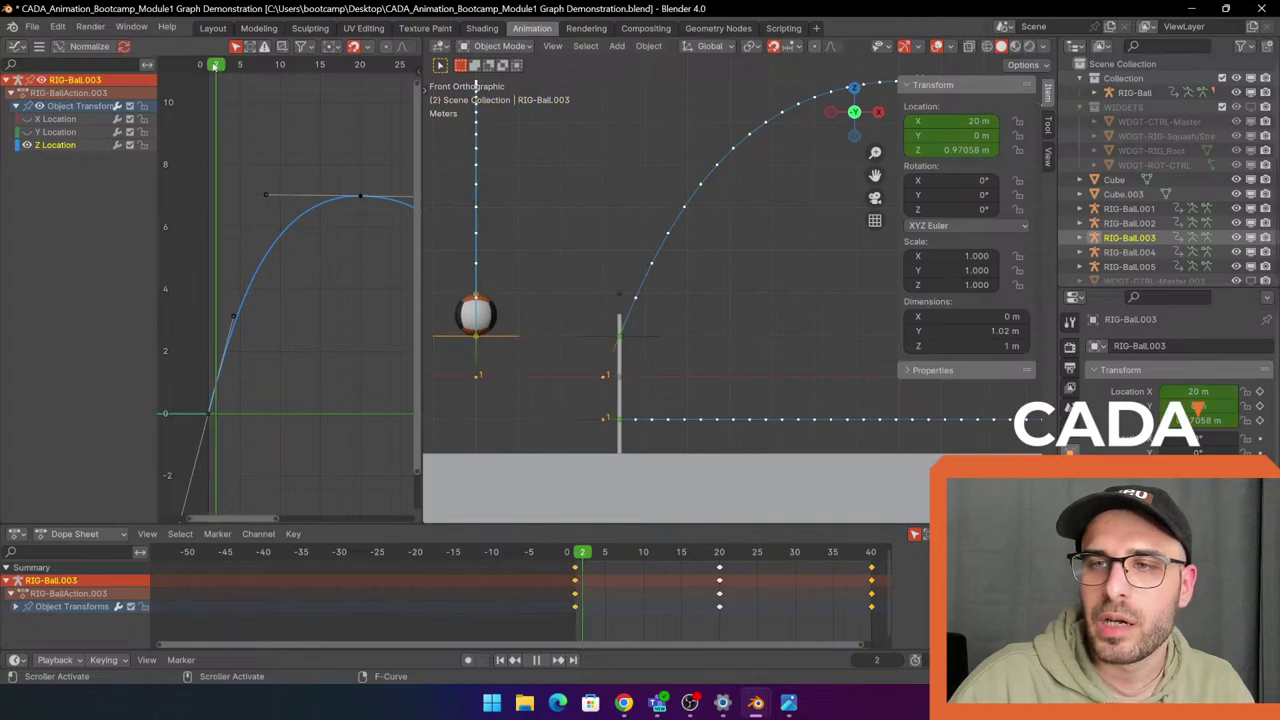
scroll(186, 440, up, 2)
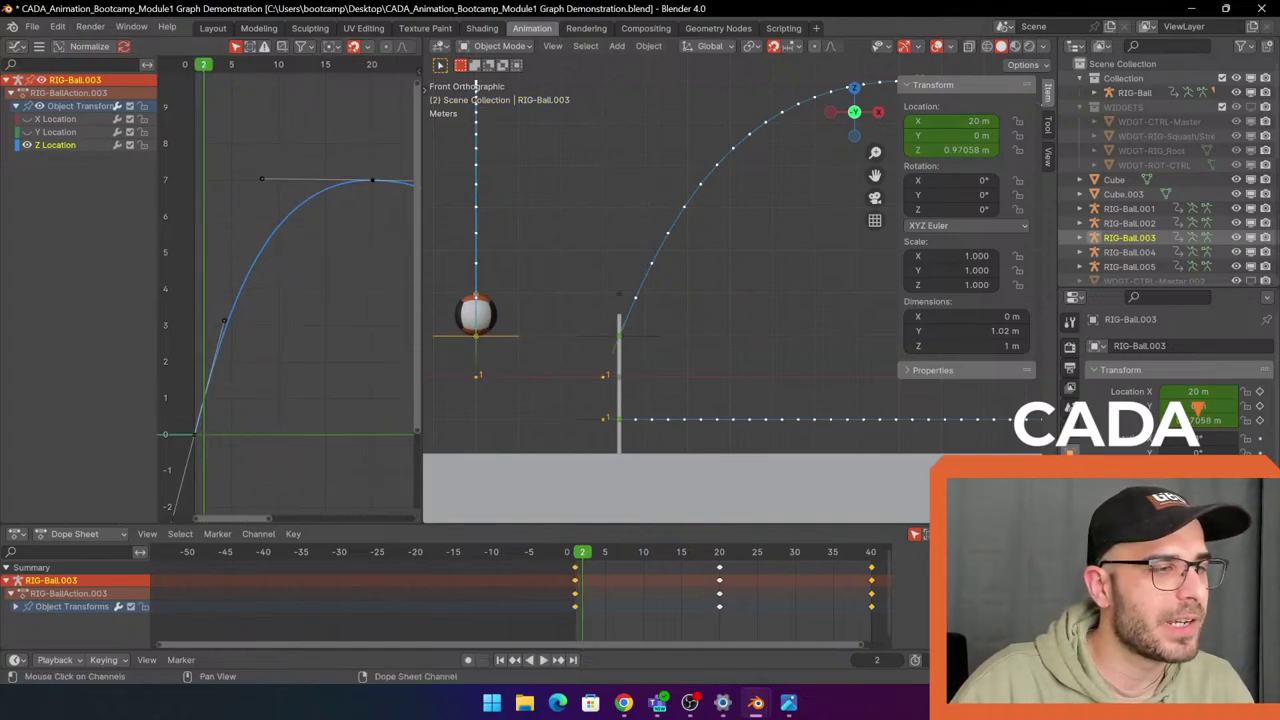
Collapse the Transform sidebar in the 3D viewport to uncover the rest of the motion path arc.
key(alt+Tab)
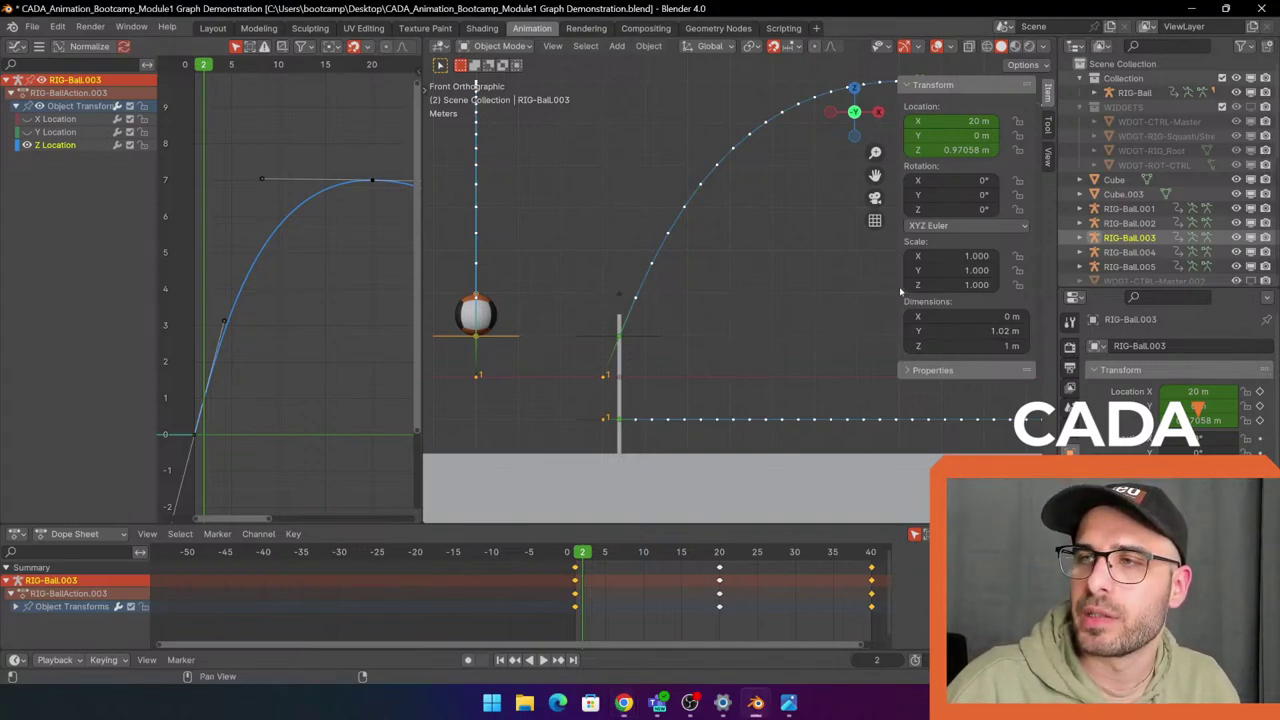
drag(900, 291, 1000, 303)
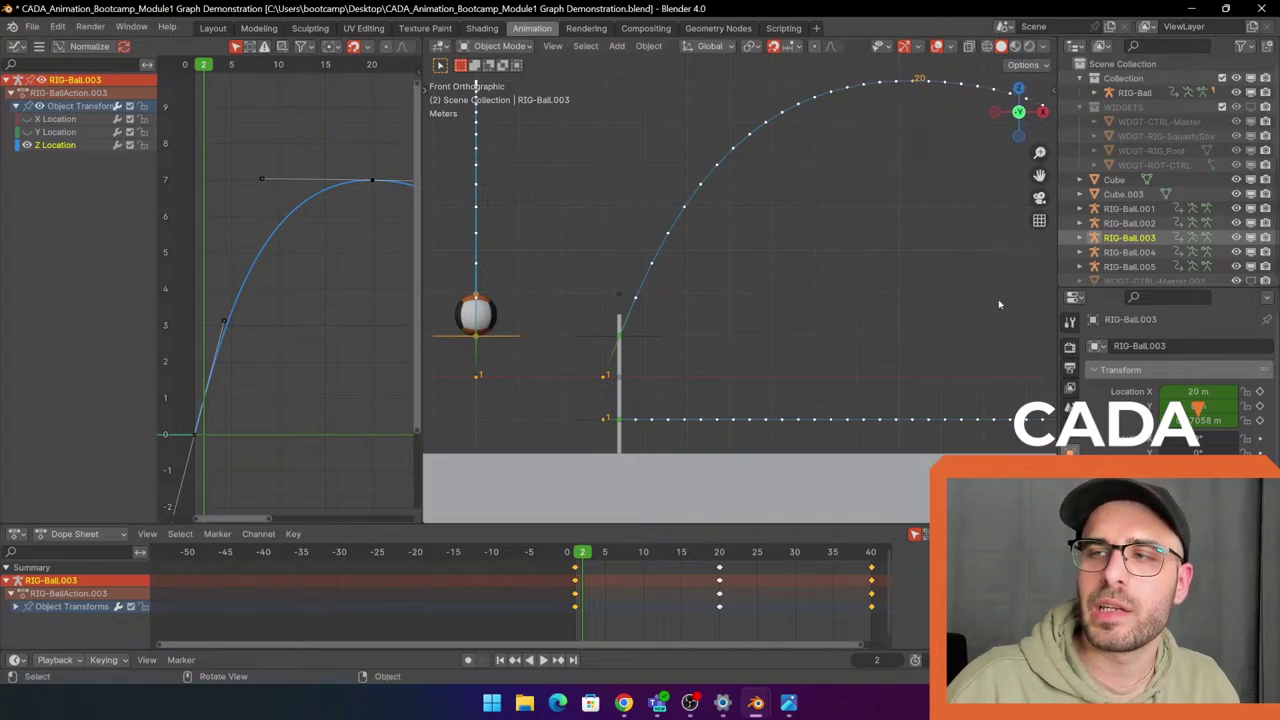
scroll(926, 298, down, 1)
scroll(691, 254, up, 2)
shift+middle_drag(706, 261, 730, 292)
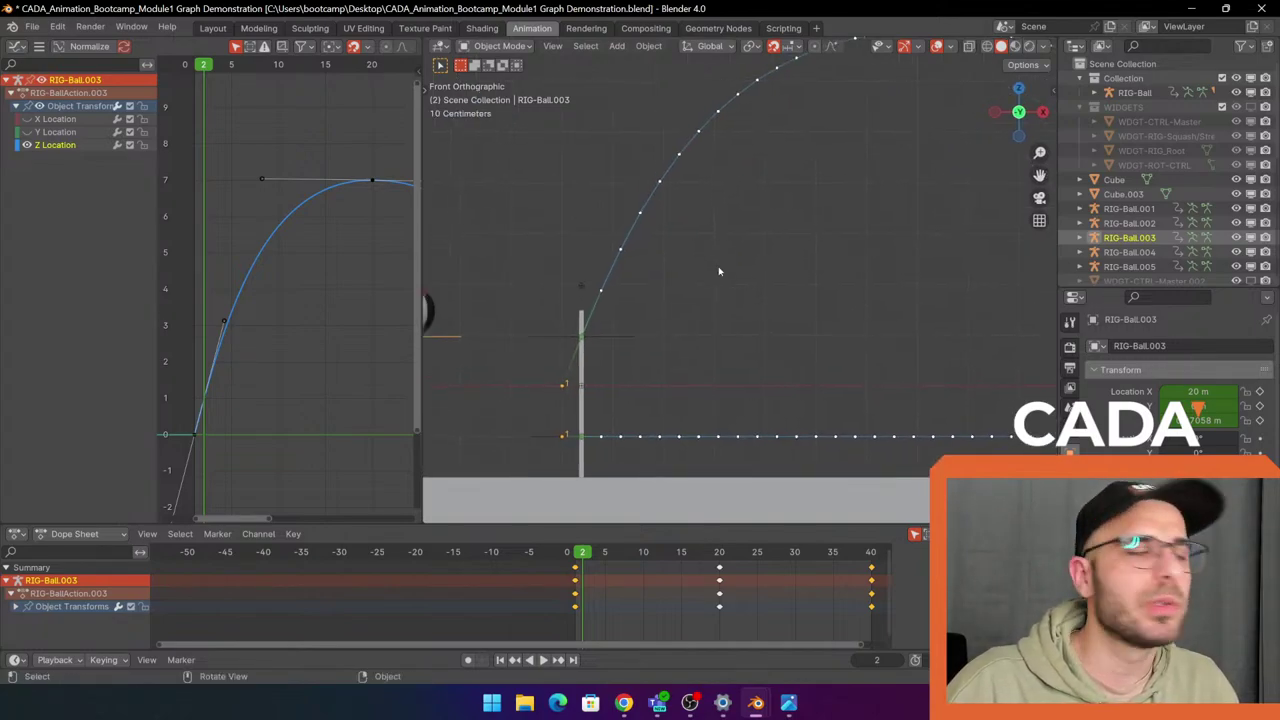
Scrub from frame 1 through frame 3 to frame 4, comparing the wide dot spacing with the curve's steep start.
drag(208, 70, 195, 70)
scroll(768, 268, down, 3)
scroll(766, 290, up, 3)
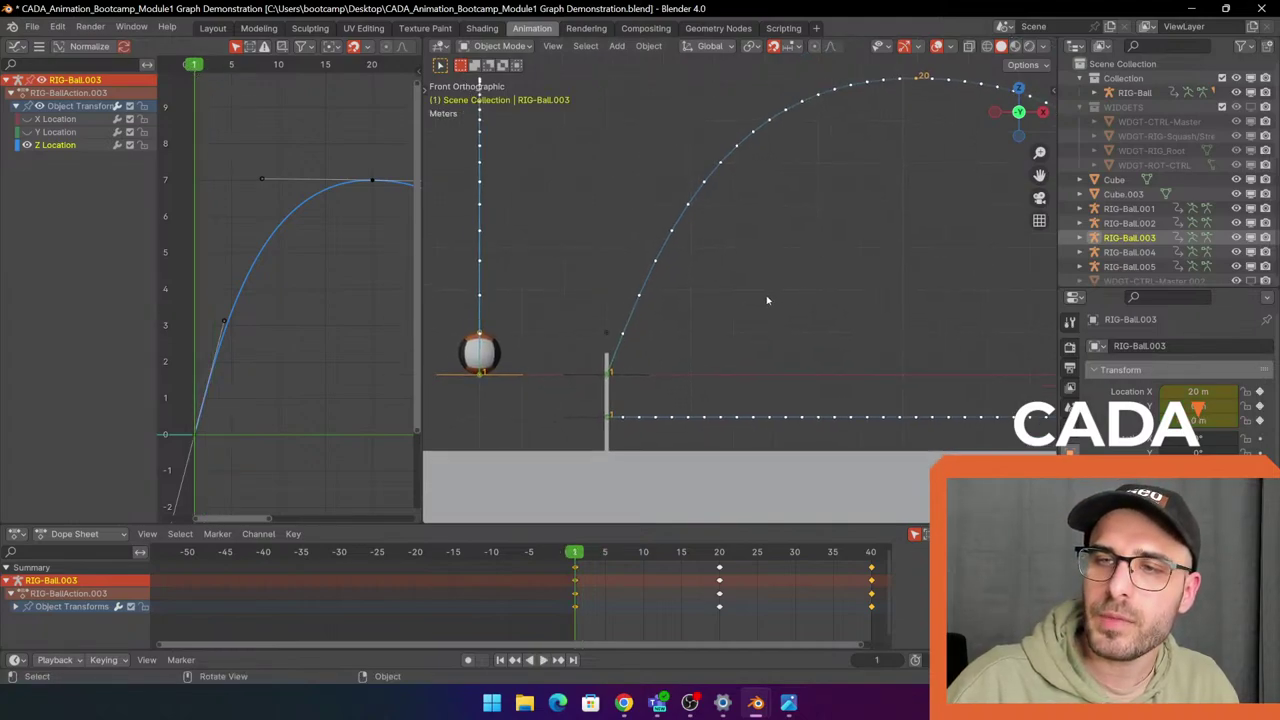
drag(198, 64, 213, 65)
shift+middle_drag(512, 318, 544, 318)
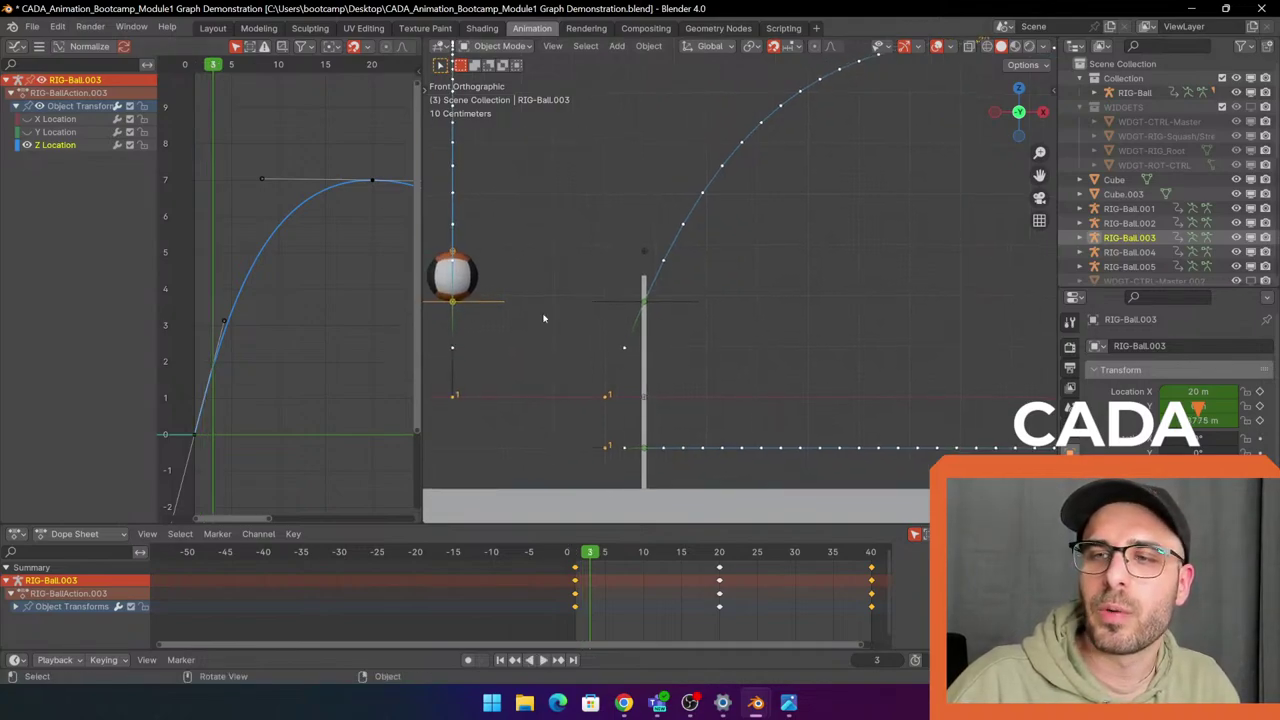
click(222, 66)
scroll(676, 240, up, 2)
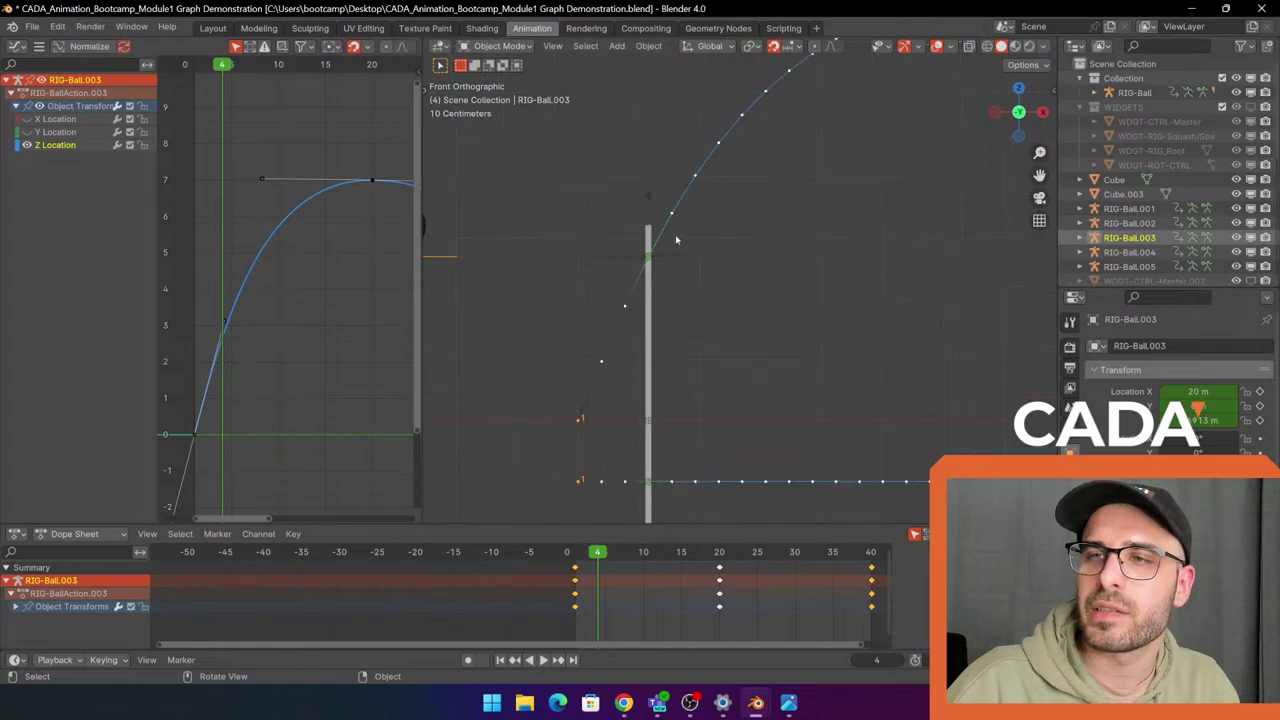
scroll(665, 250, down, 1)
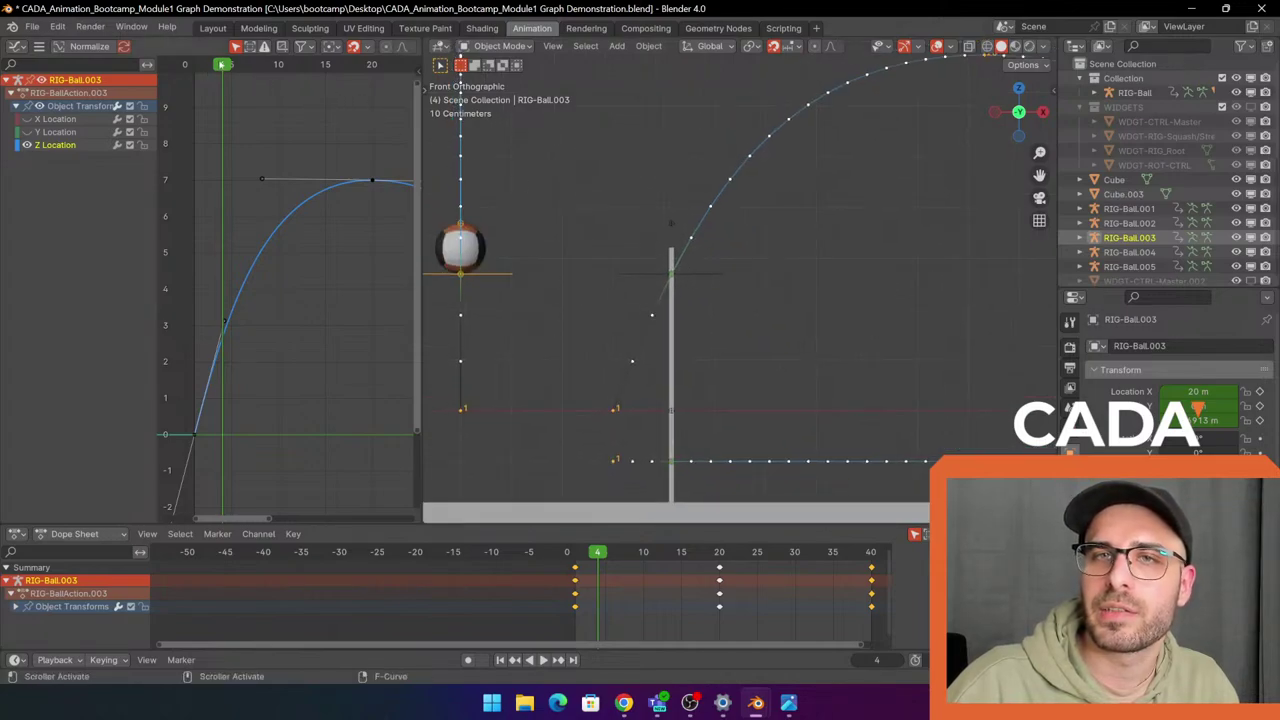
Play back the RIG-Ball.003 jump from frame 1 and examine the spacing of the dots along the motion paths.
click(194, 64)
scroll(656, 252, down, 2)
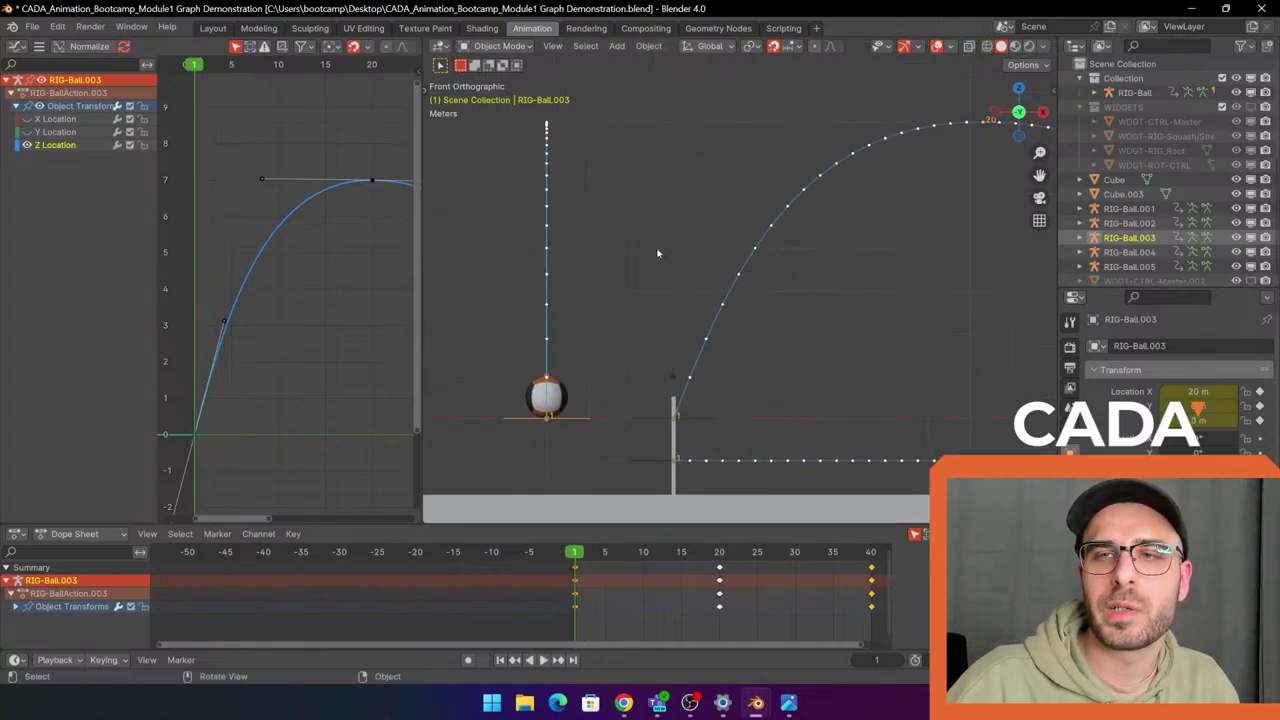
key(space)
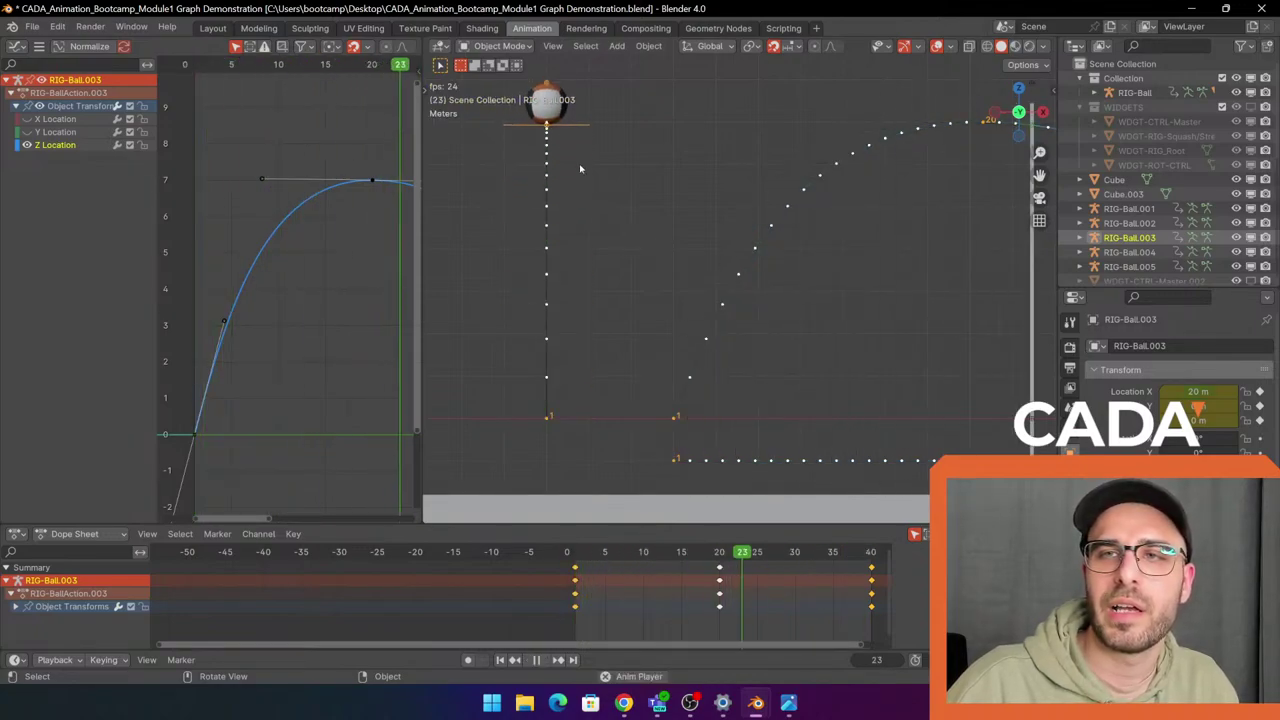
key(space)
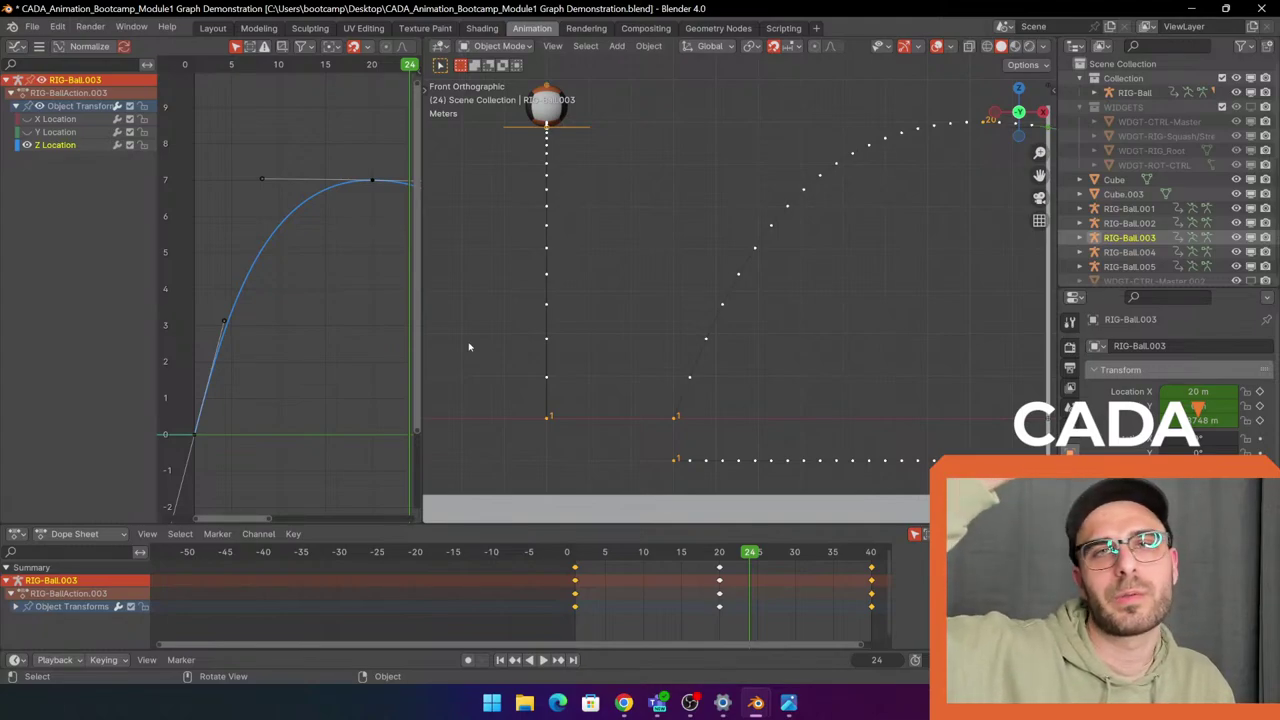
key(space)
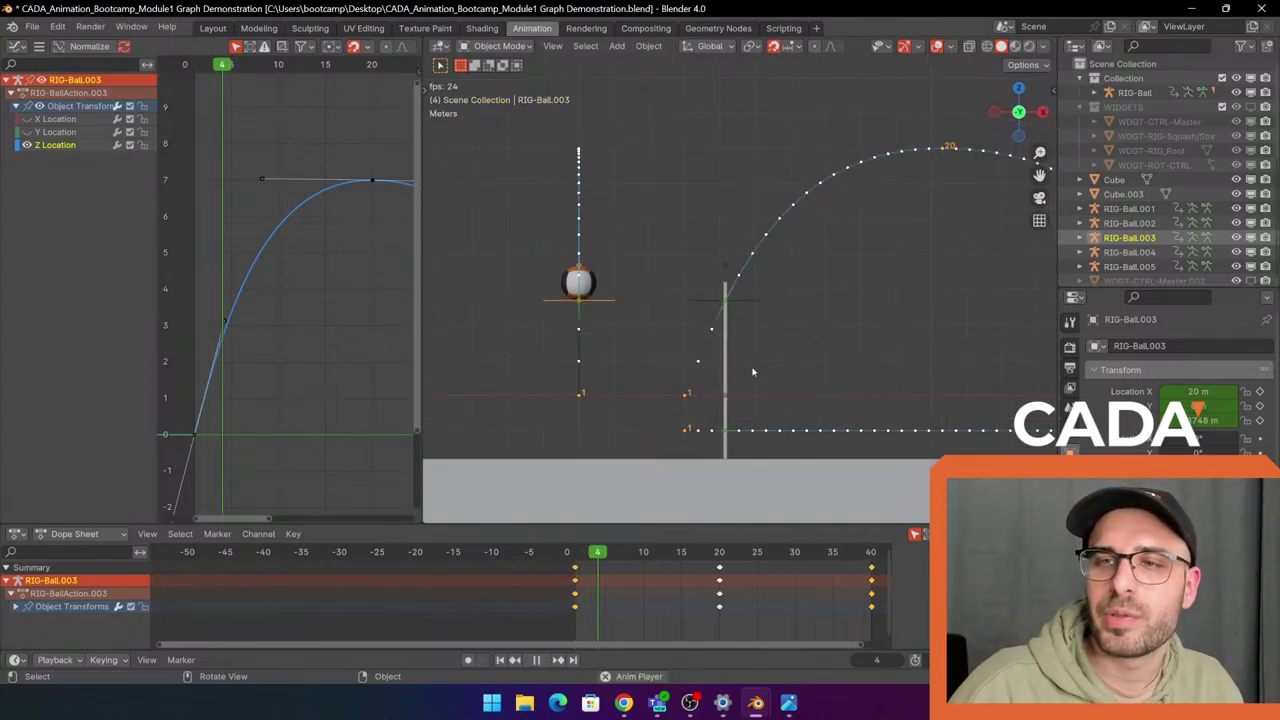
shift+middle_drag(668, 403, 747, 385)
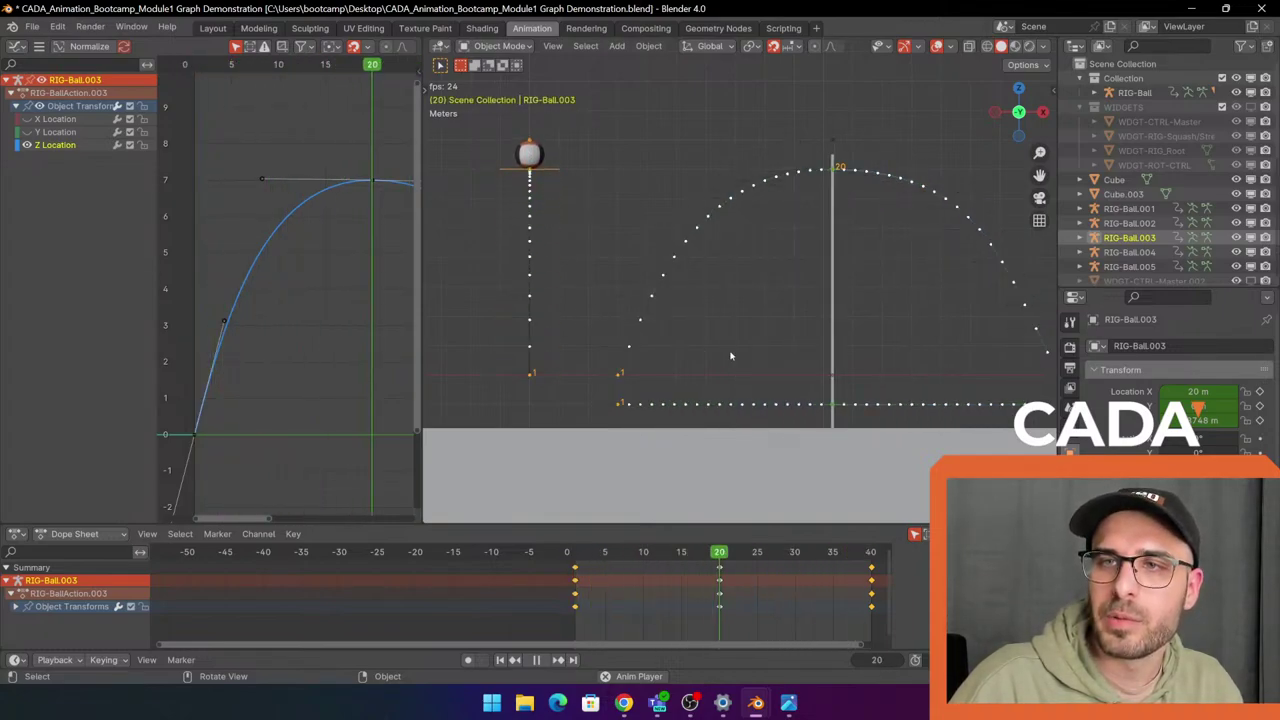
key(space)
scroll(613, 366, down, 3)
shift+middle_drag(614, 366, 727, 352)
scroll(643, 288, up, 3)
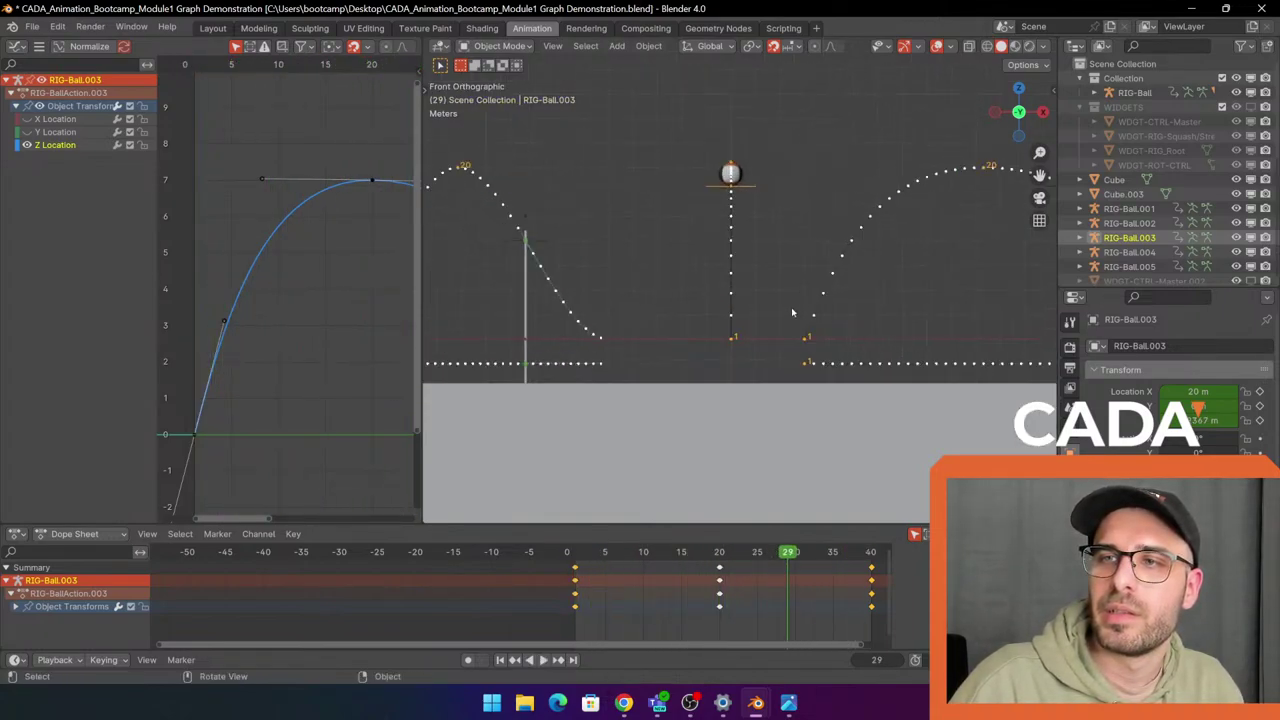
shift+middle_drag(910, 364, 856, 412)
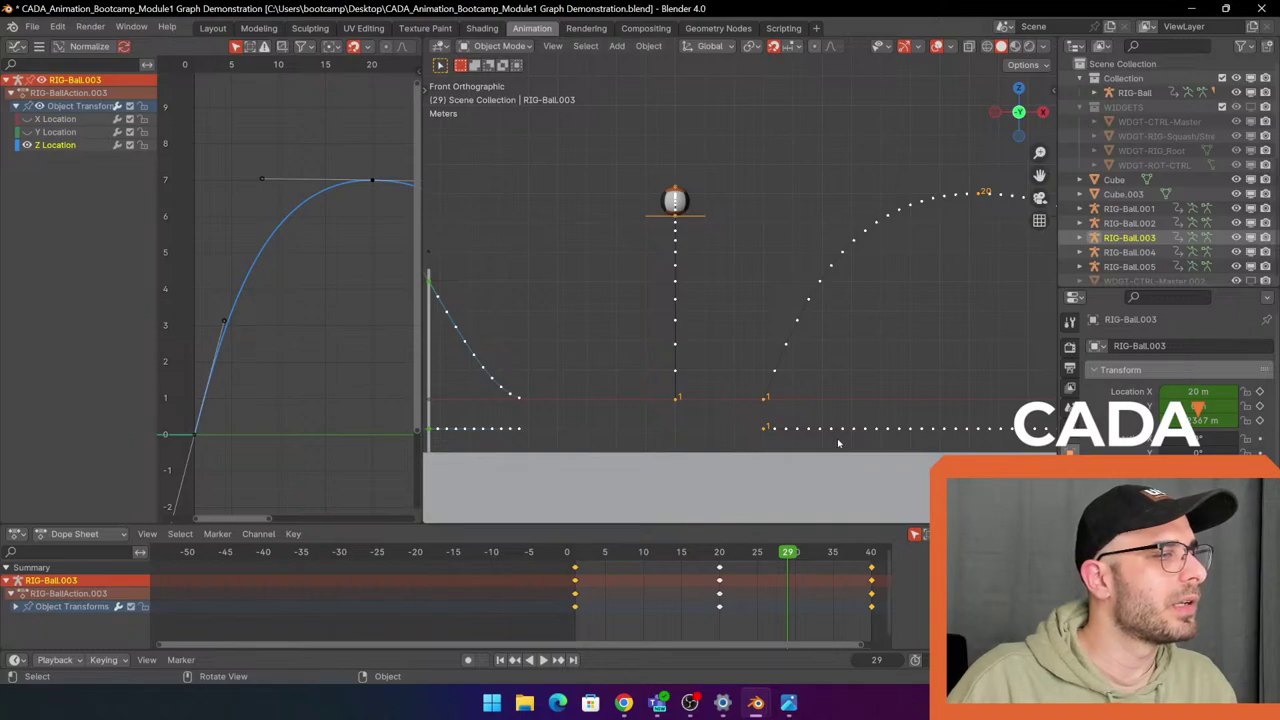
shift+middle_drag(784, 390, 677, 379)
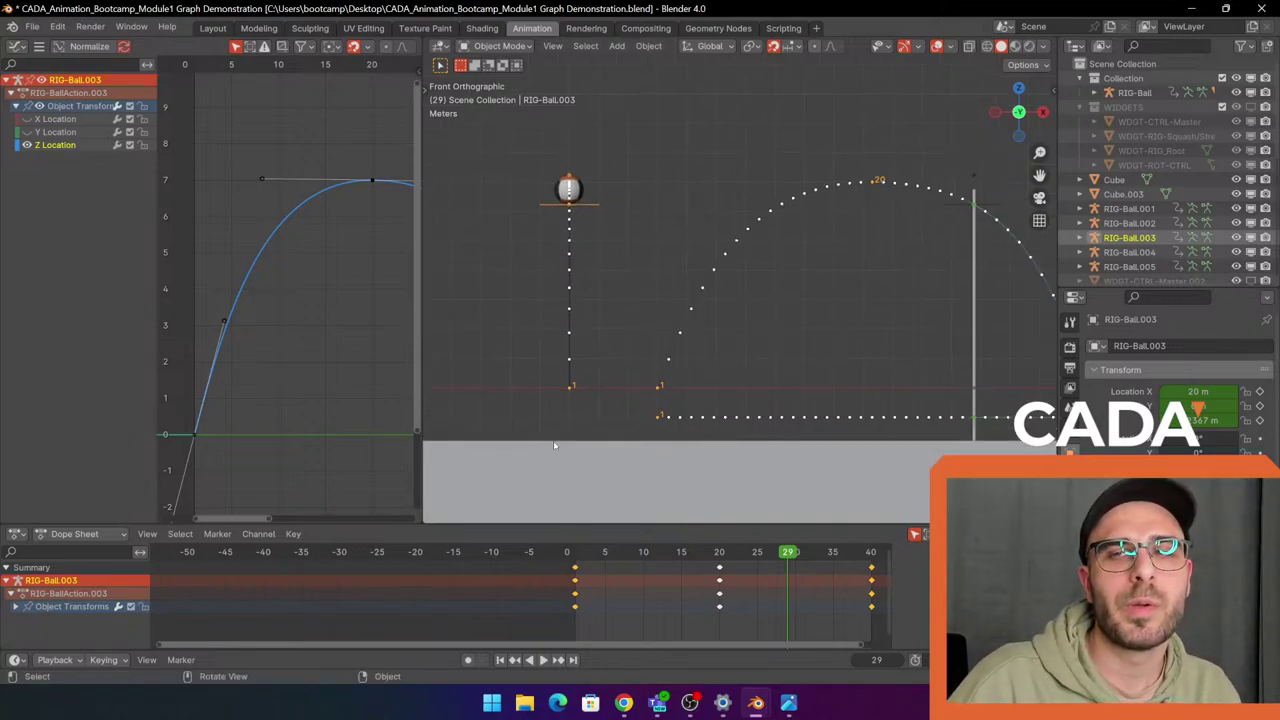
Switch to the Blender window with the CADA_Animation_Bootcamp_Session1 file.
mouse_move(756, 703)
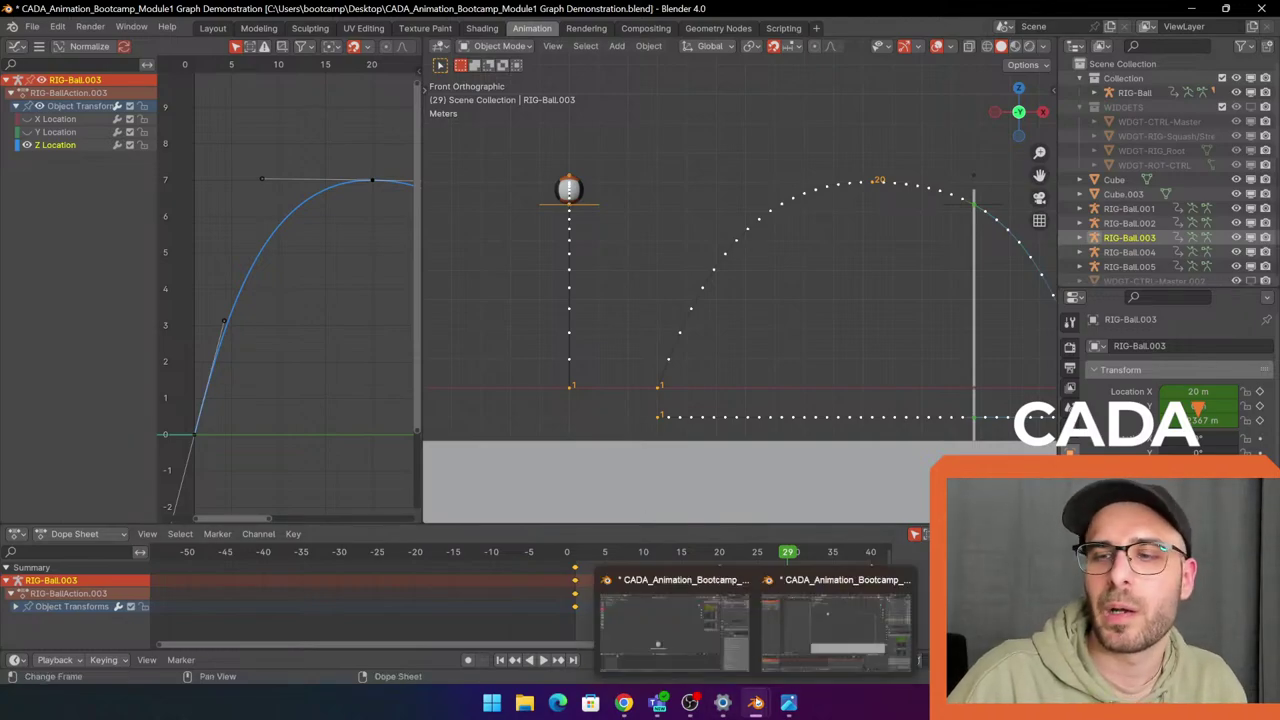
click(710, 632)
click(710, 632)
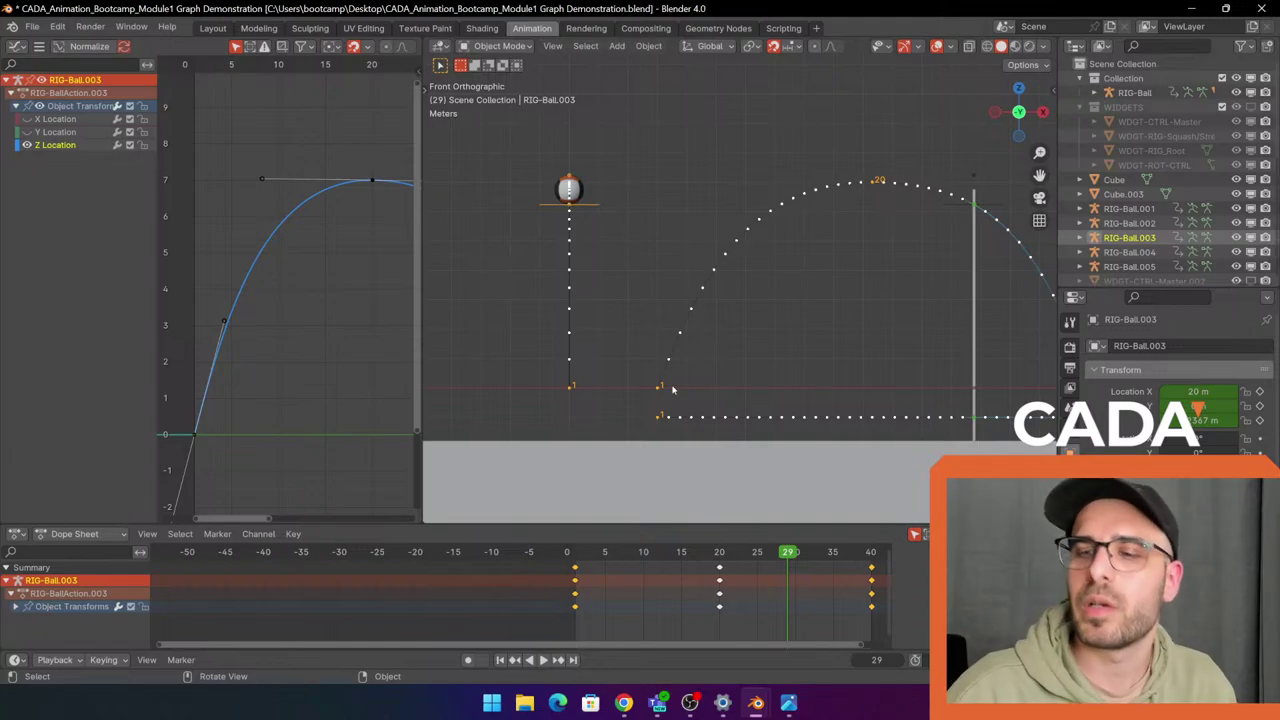
mouse_move(756, 703)
click(689, 651)
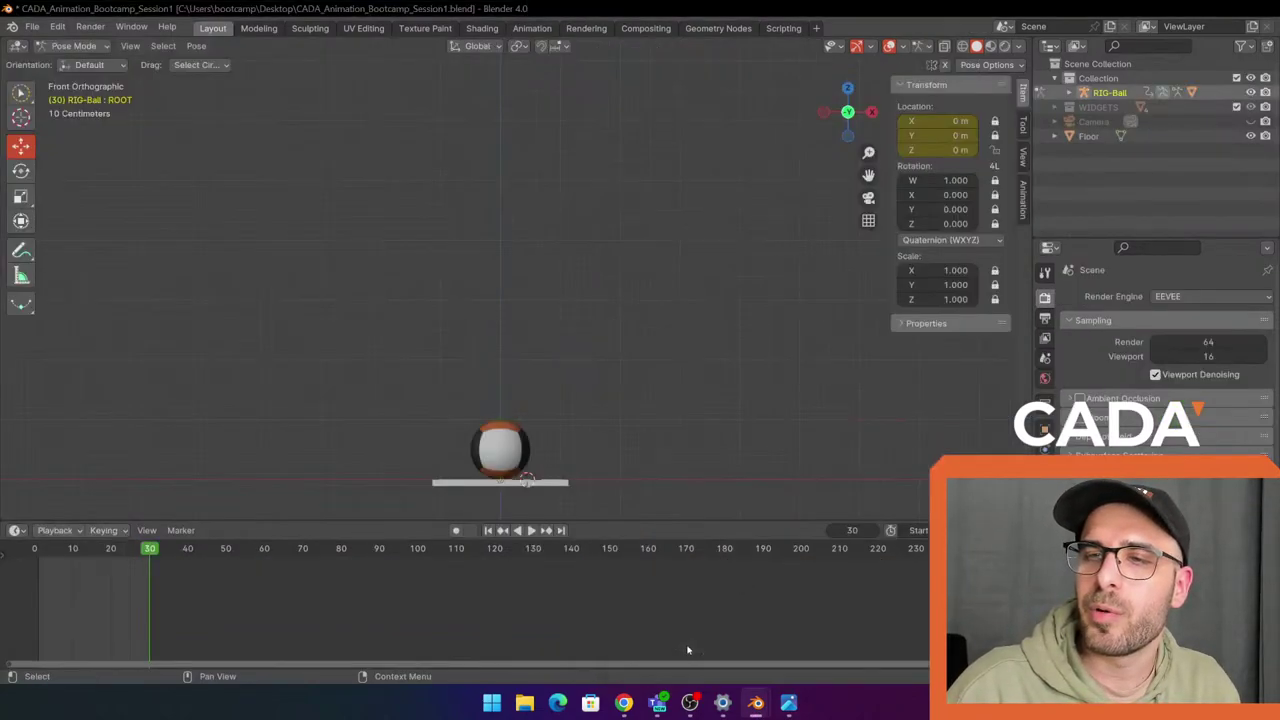
Play the ball's bounce animation in back orthographic view and return to frame 1.
key(KP_0)
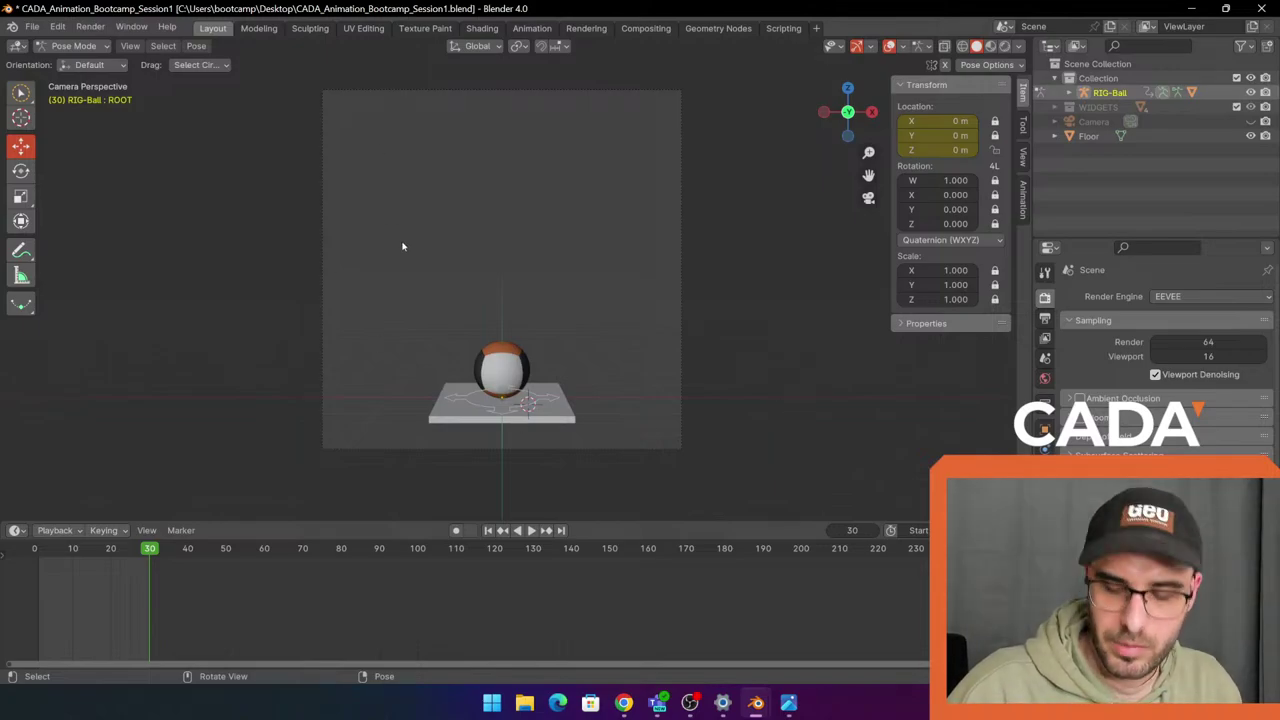
click(847, 113)
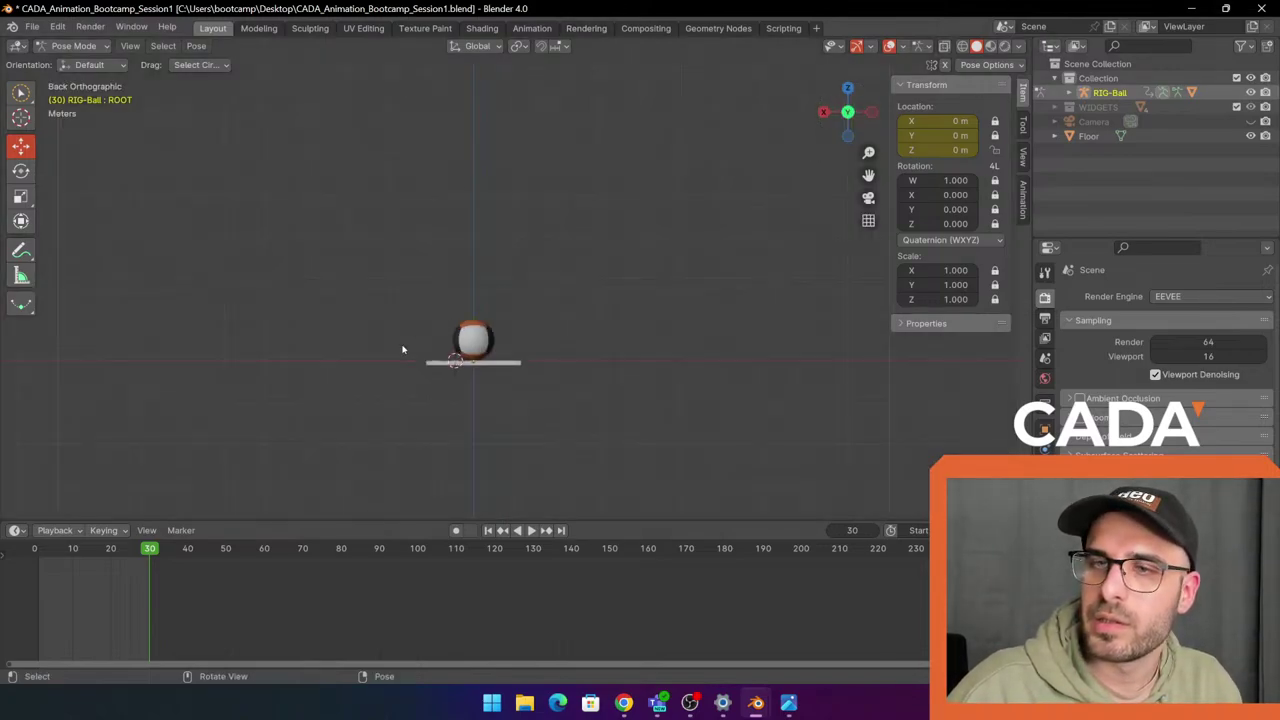
key(space)
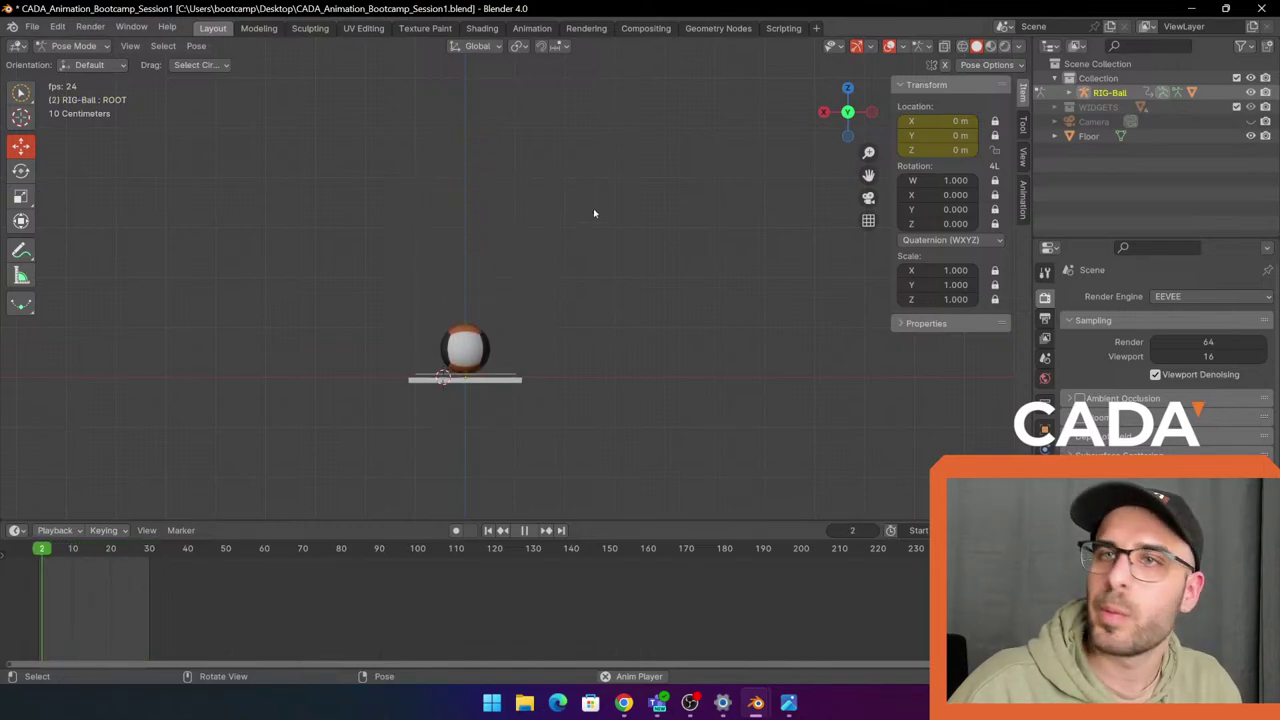
key(space)
drag(101, 549, 38, 549)
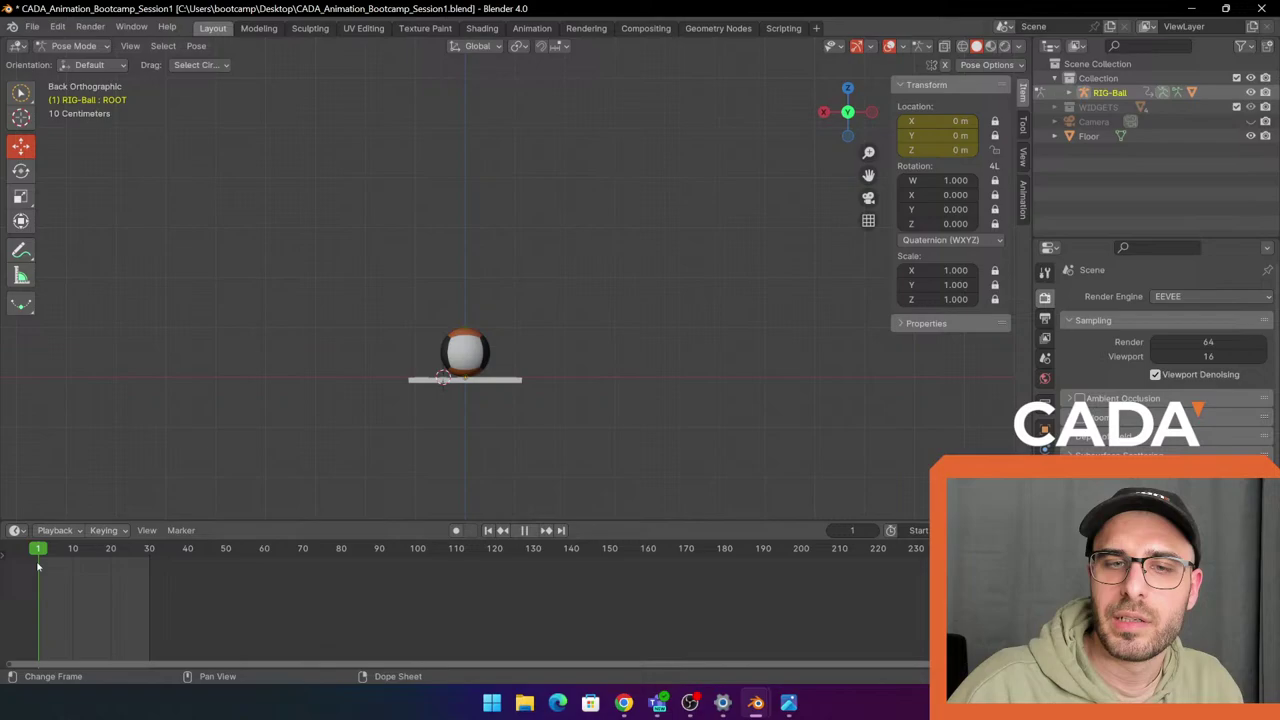
Open the Animation workspace and frame the ball and floor in front orthographic view in the main viewport.
click(533, 30)
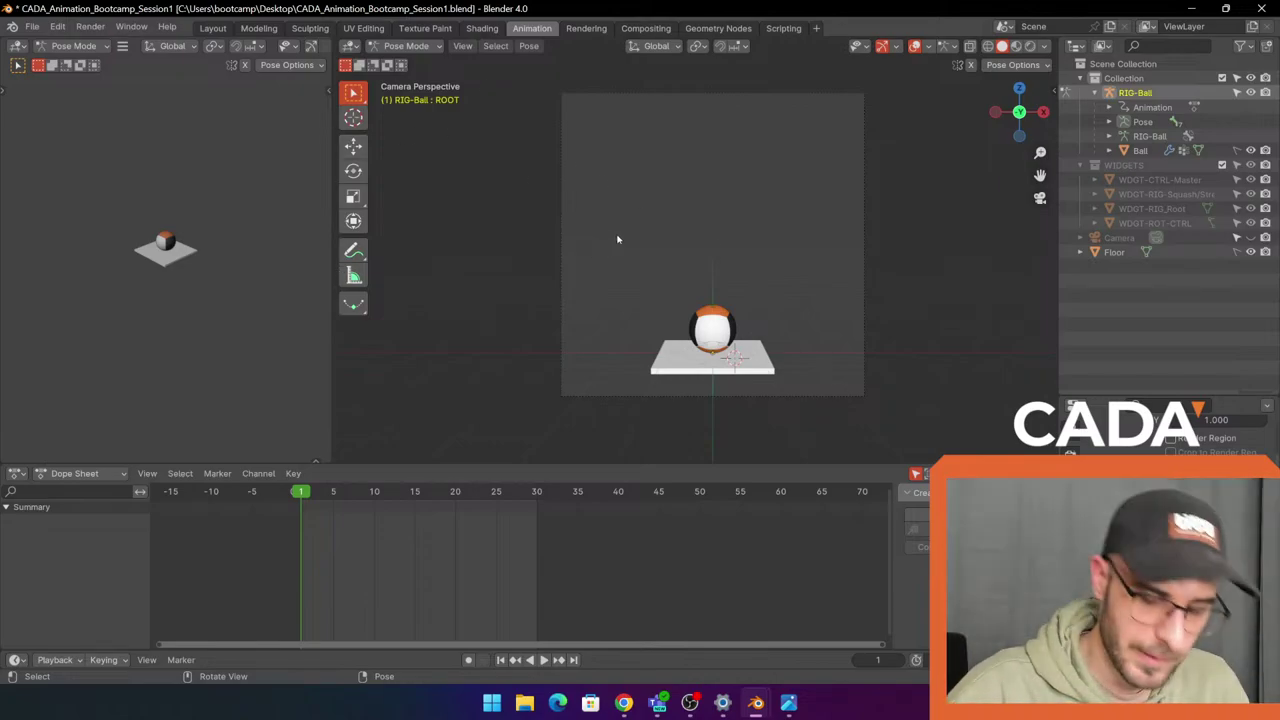
drag(1018, 112, 886, 277)
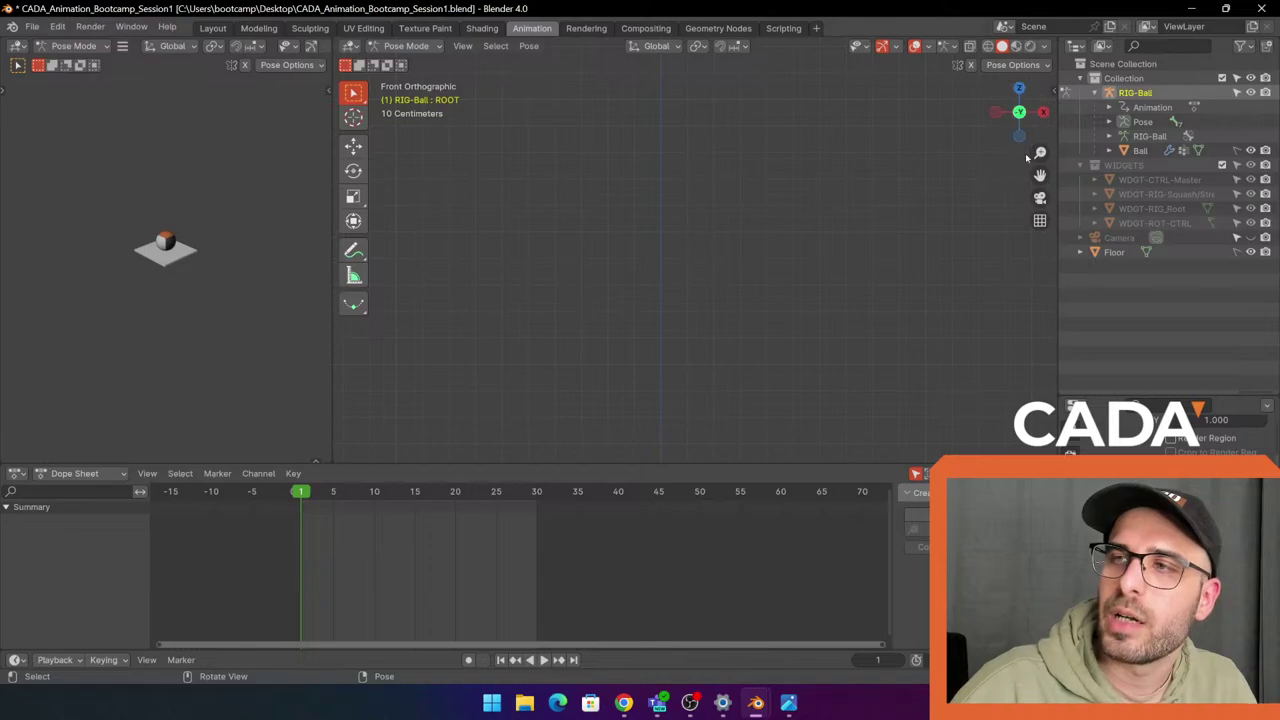
scroll(837, 237, down, 7)
shift+middle_drag(723, 351, 765, 268)
scroll(803, 194, down, 1)
scroll(760, 240, up, 1)
scroll(774, 251, down, 2)
scroll(758, 291, up, 4)
scroll(801, 219, down, 3)
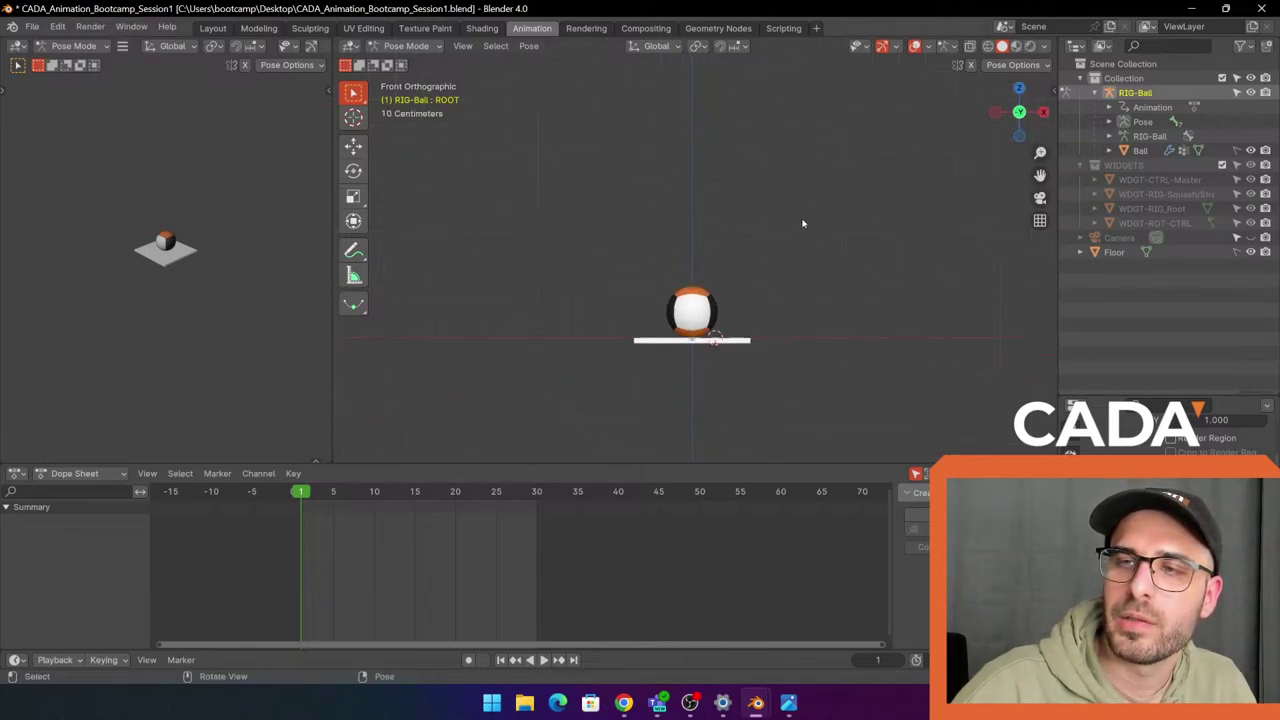
shift+middle_drag(817, 211, 785, 264)
Play the ball's bounce in the front view, then stop playback with the animation back at frame 1.
key(space)
key(space)
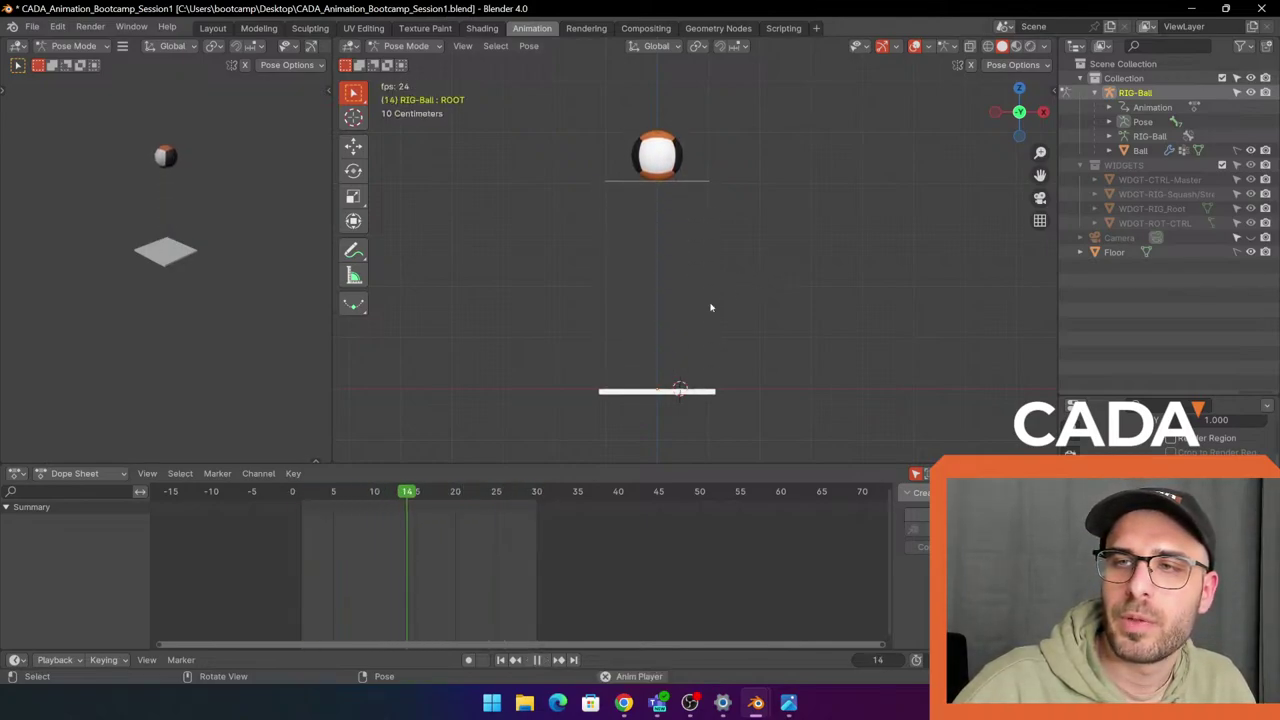
key(Escape)
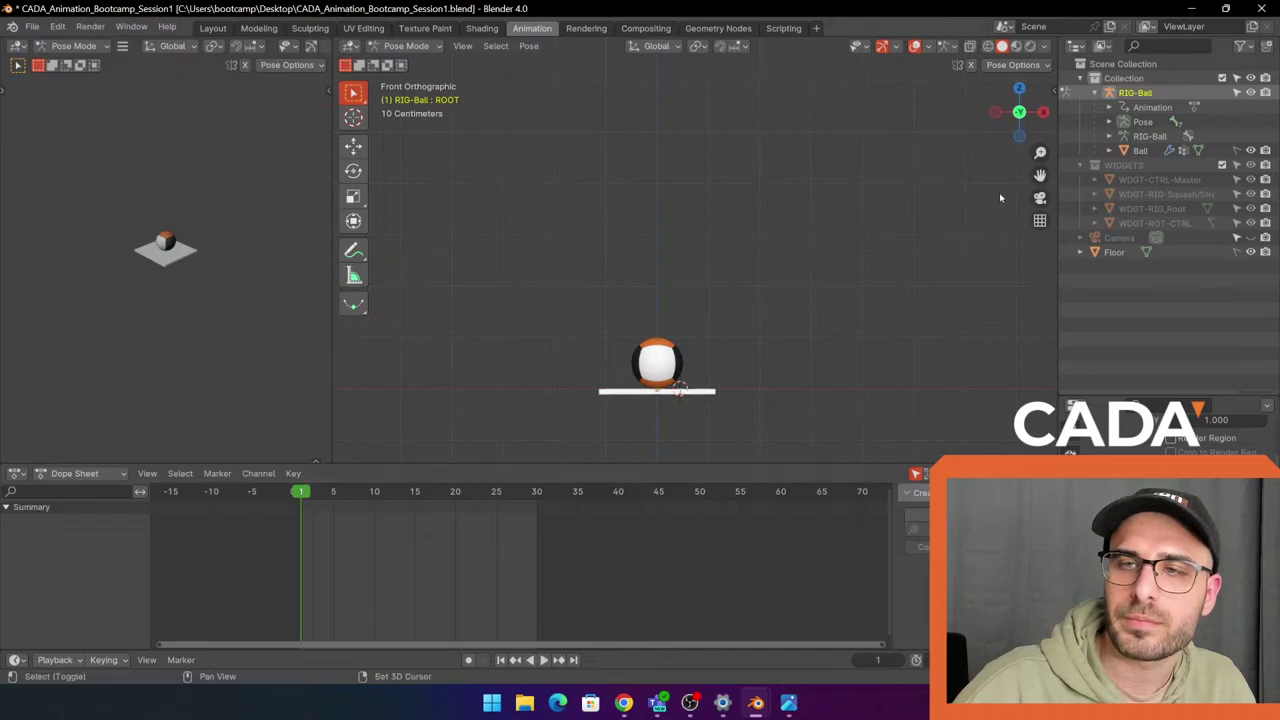
shift+middle_drag(1000, 198, 994, 213)
Change the secondary 3D viewport into a Graph Editor and narrow its channel list and sidebar to enlarge the graph area.
click(18, 47)
click(22, 47)
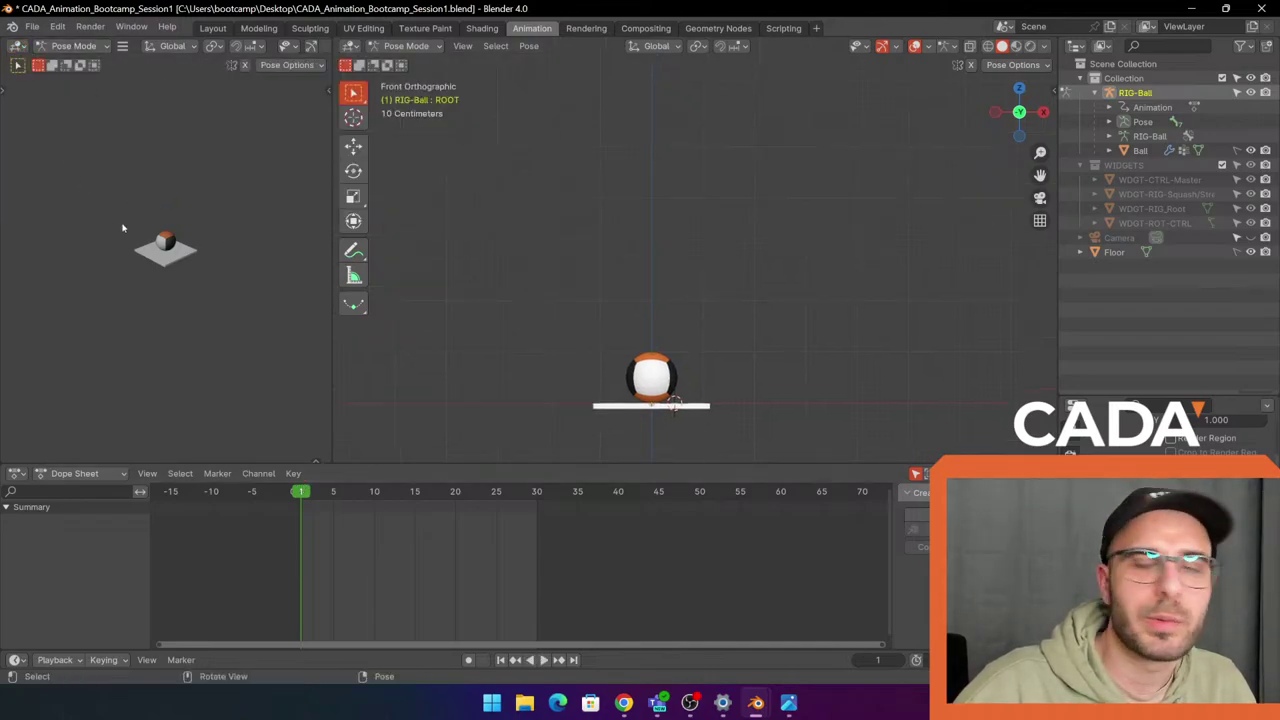
click(18, 47)
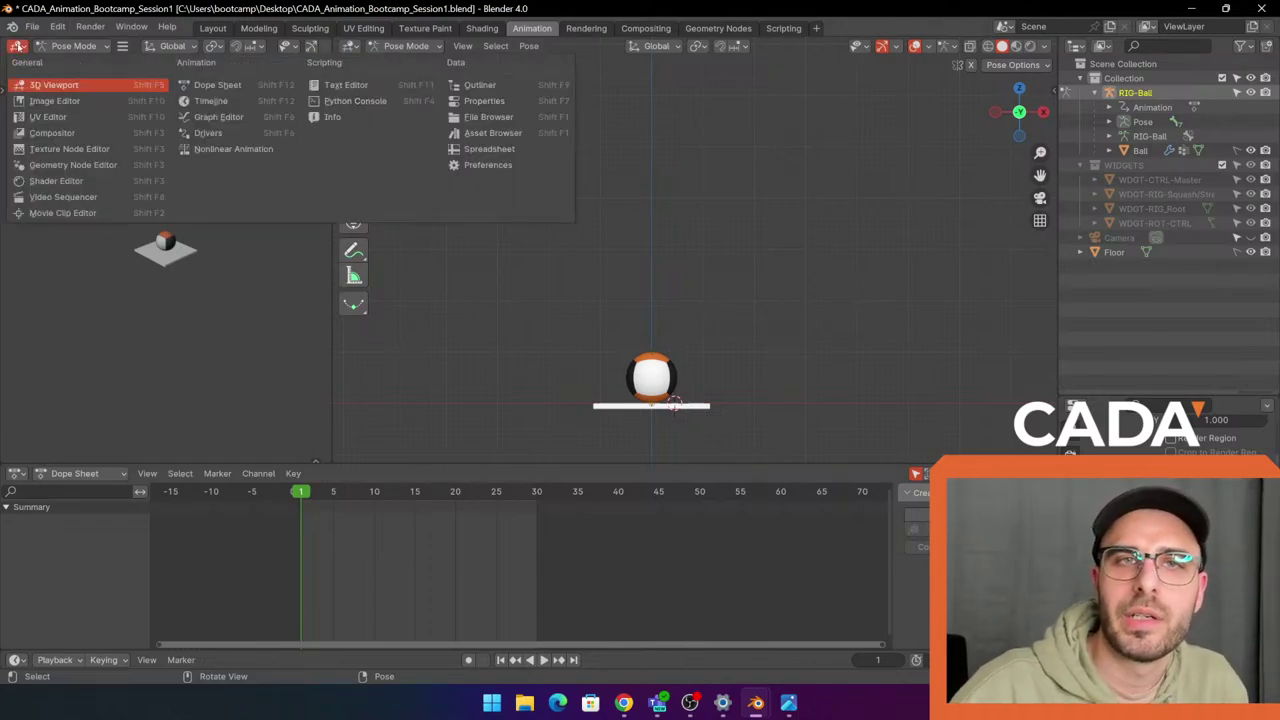
click(17, 48)
click(16, 48)
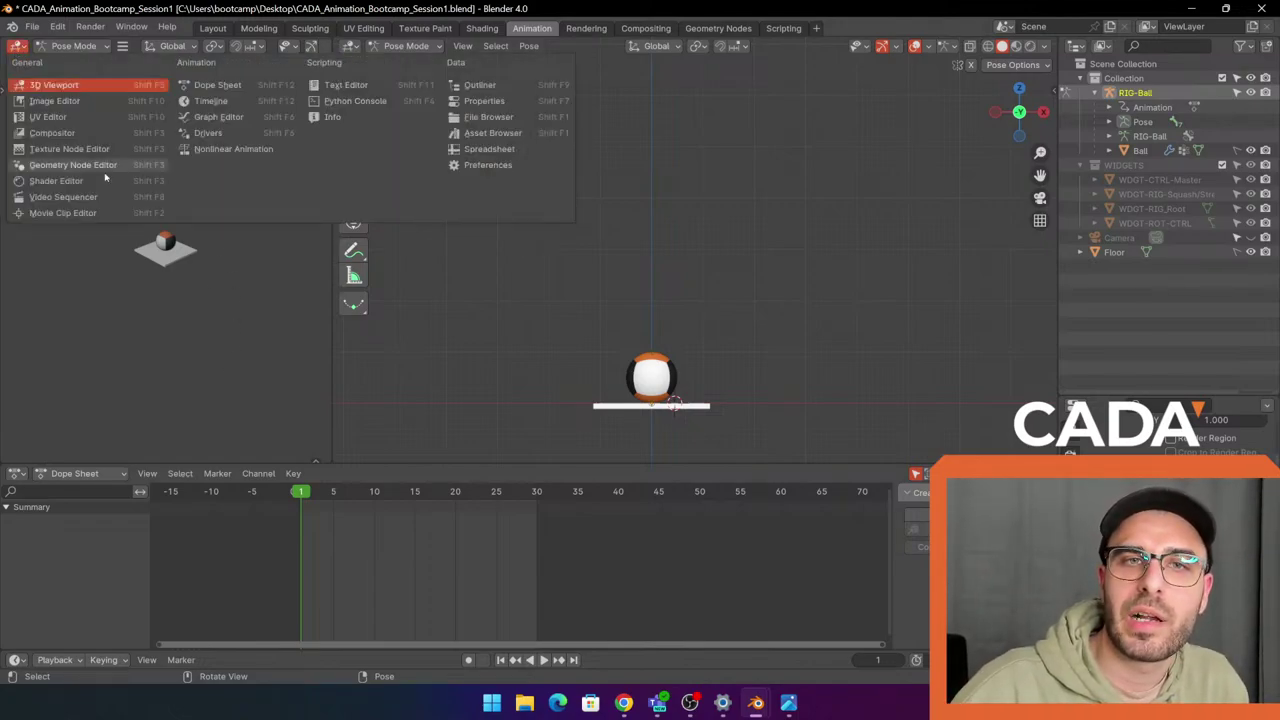
click(219, 118)
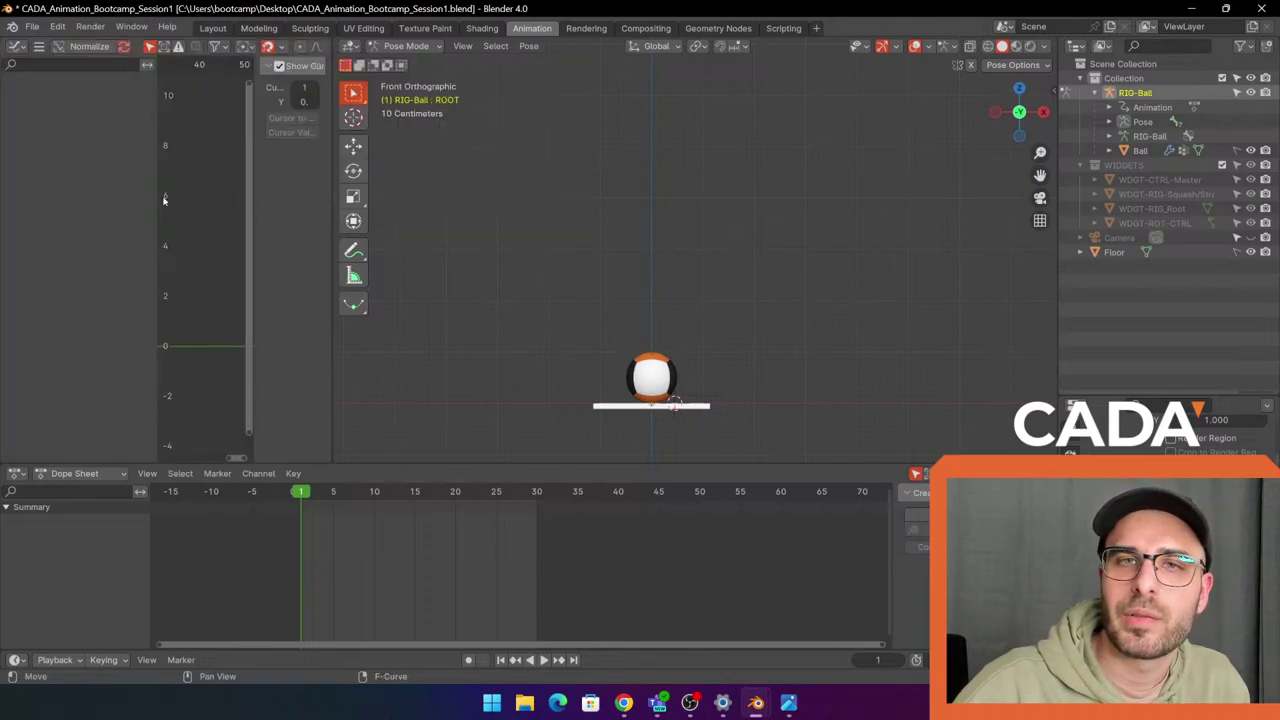
drag(157, 202, 65, 202)
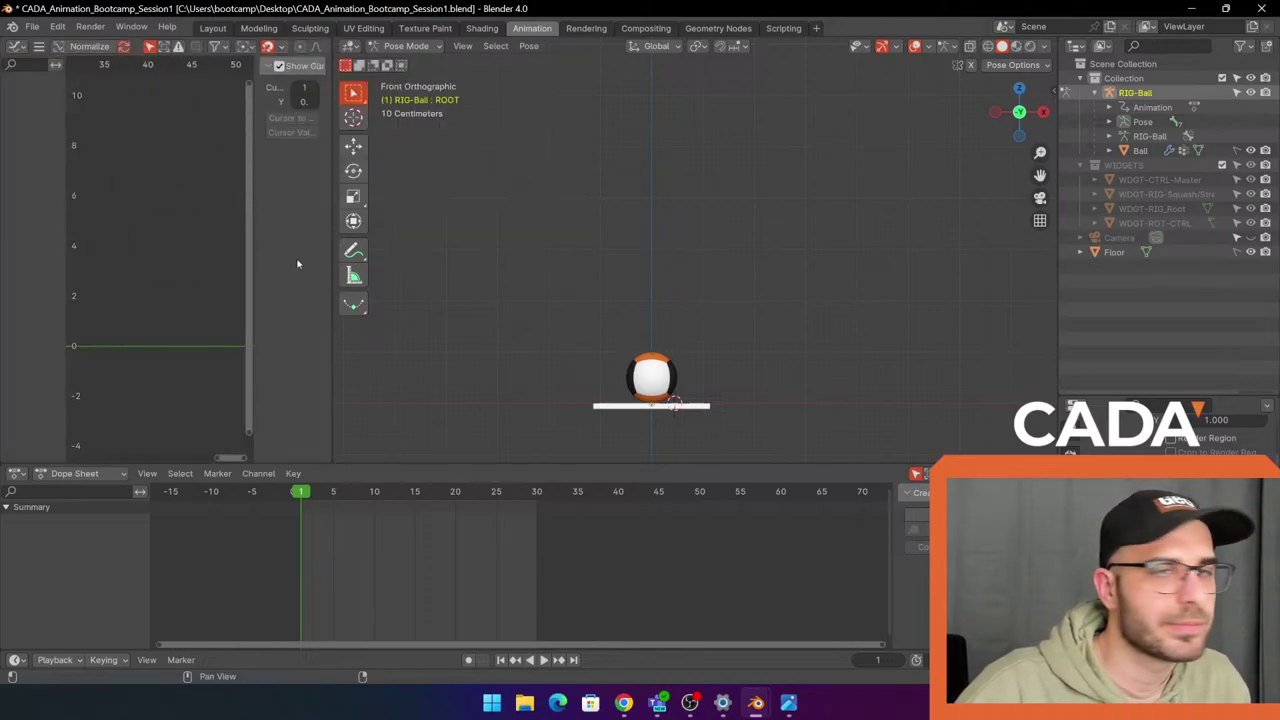
drag(254, 259, 284, 259)
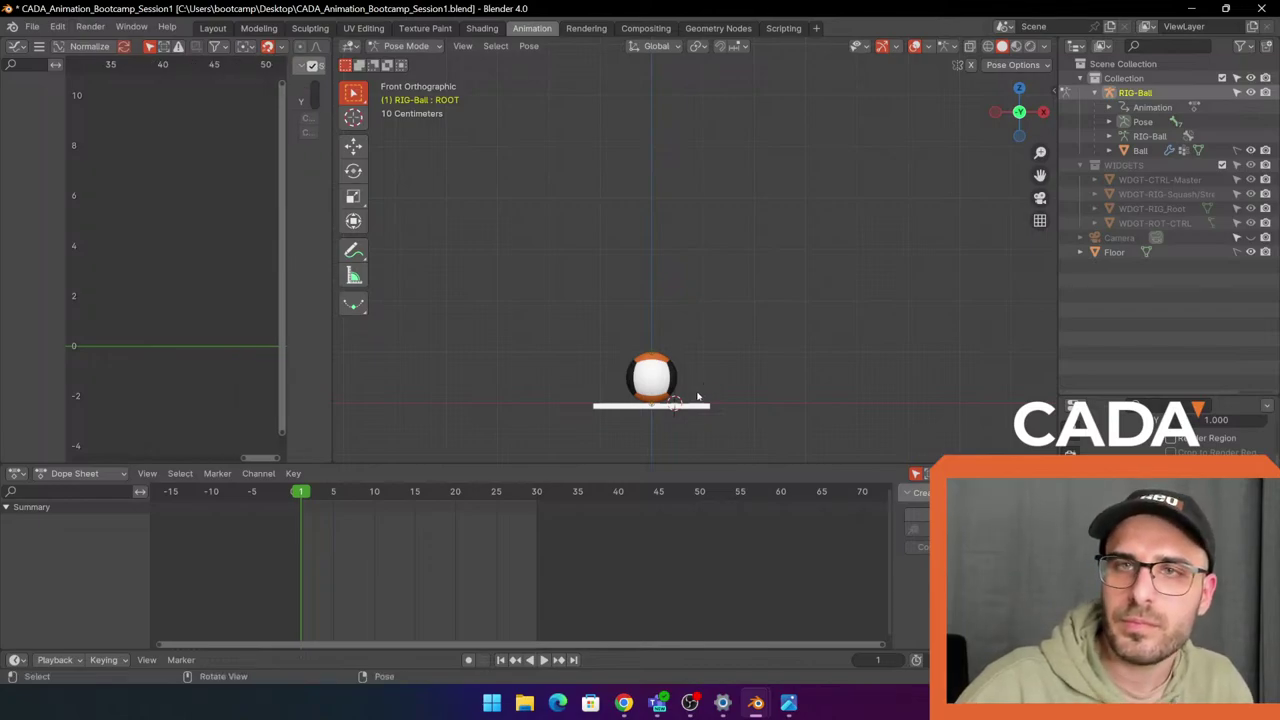
Select the ball rig's ROOT control to load its keyframes, keeping frame 1 and the front orthographic view.
click(690, 408)
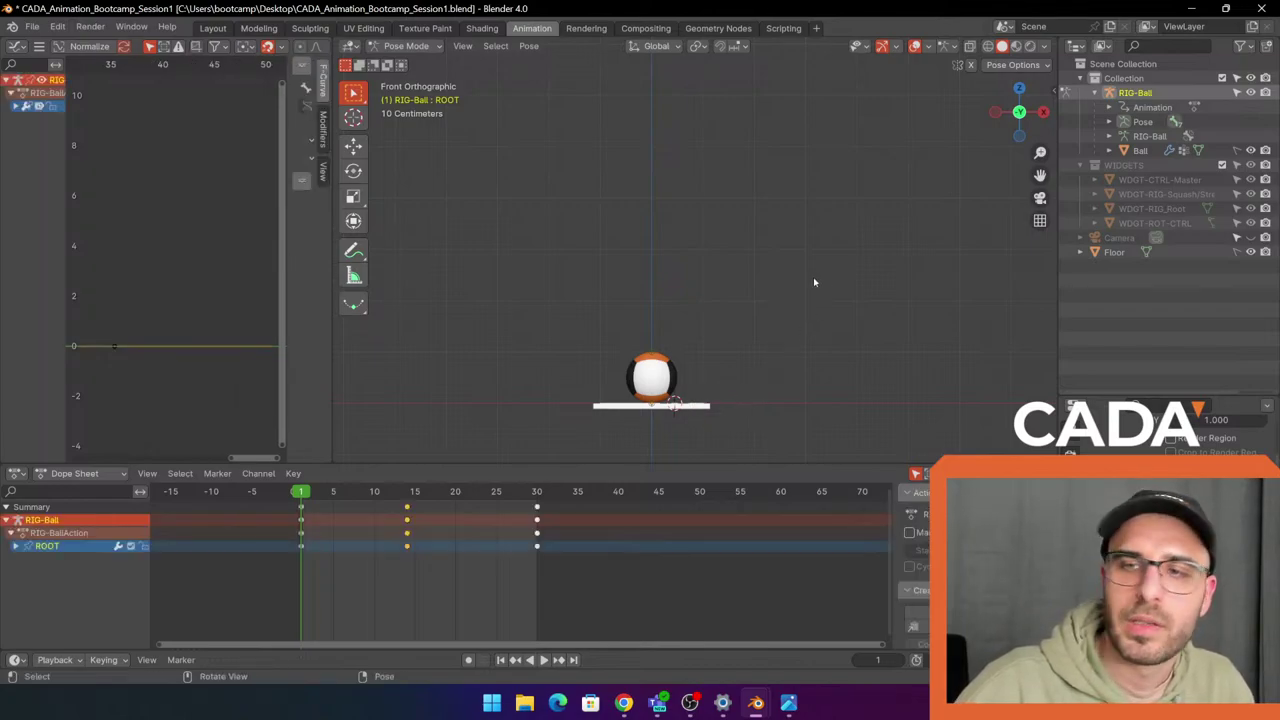
middle_drag(814, 282, 816, 329)
scroll(861, 339, up, 1)
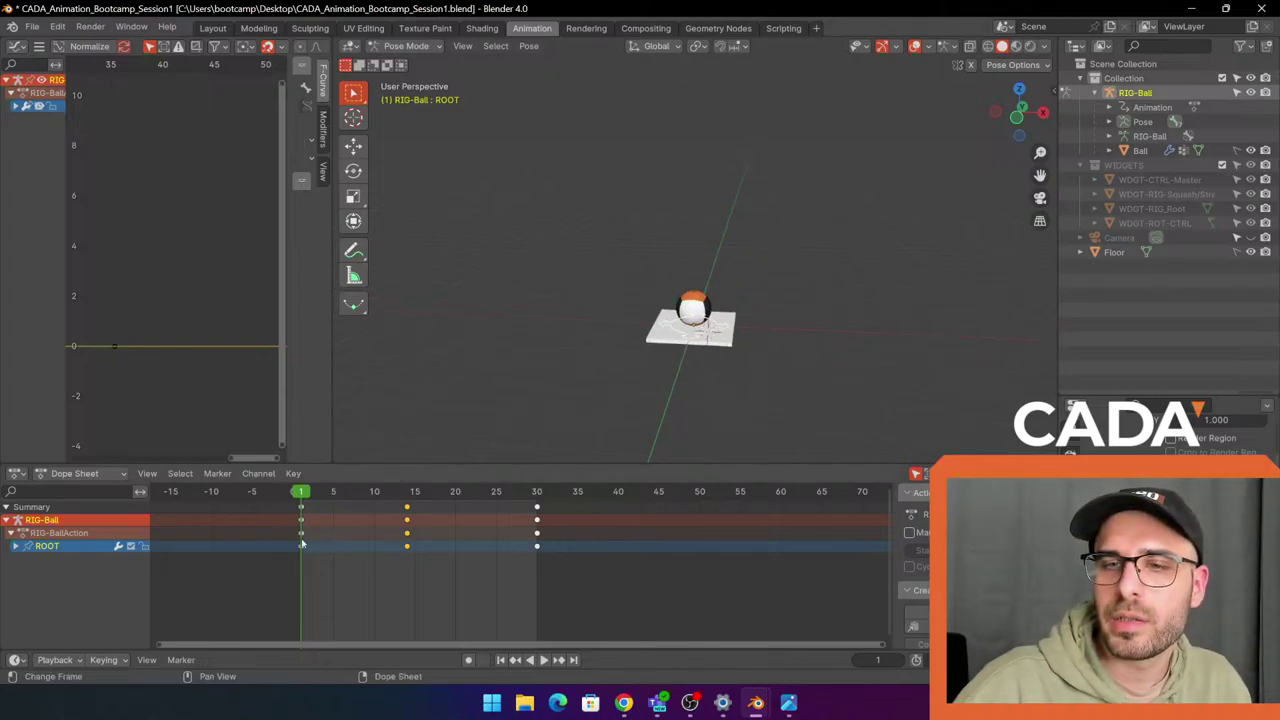
mouse_move(302, 491)
mouse_down()
mouse_move(446, 510)
mouse_move(302, 506)
mouse_up()
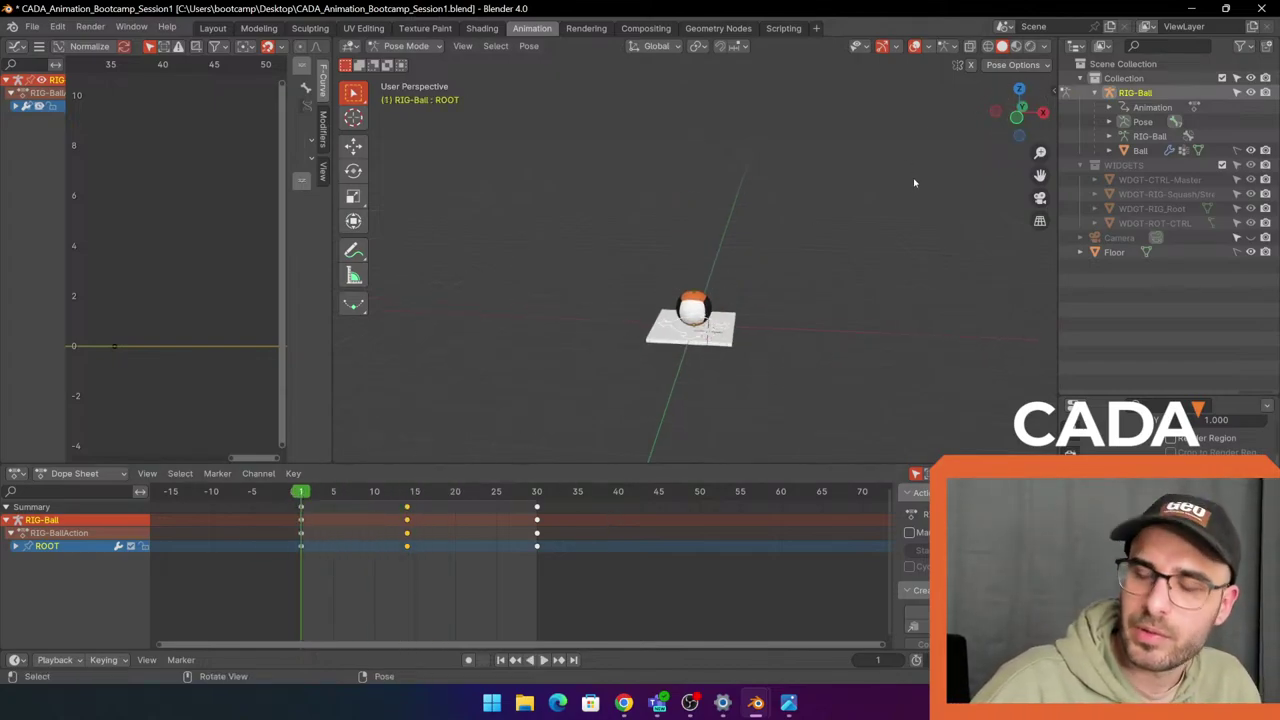
key(KP_0)
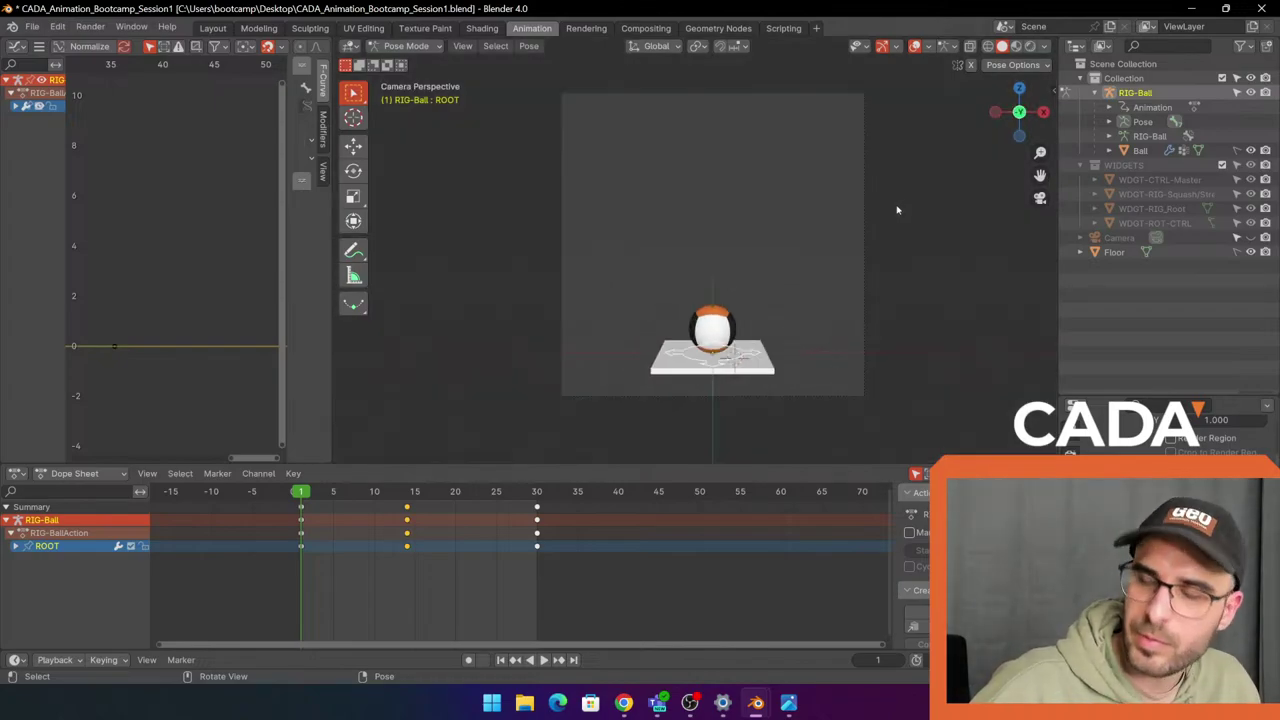
key(KP_1)
scroll(910, 322, down, 1)
shift+middle_drag(772, 262, 757, 241)
scroll(748, 162, down, 1)
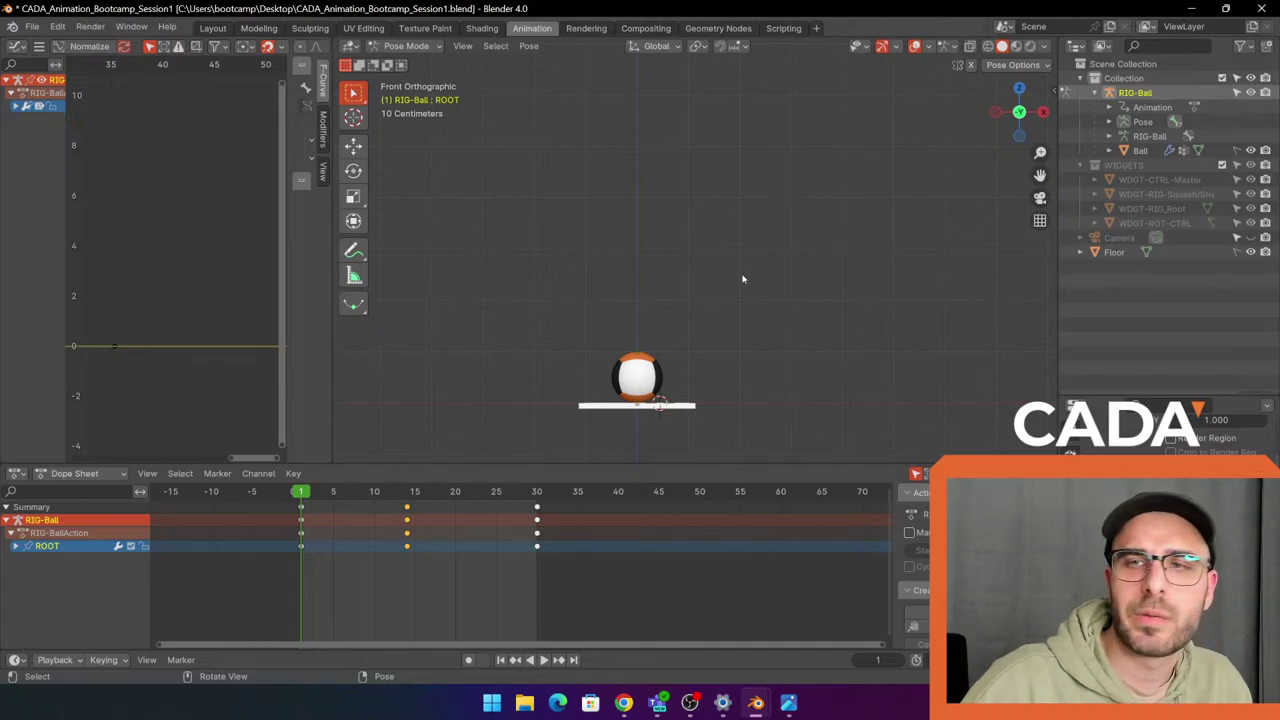
Widen the Graph Editor and frame the ROOT curves from frame 1 to 30 inside it.
scroll(214, 257, down, 4)
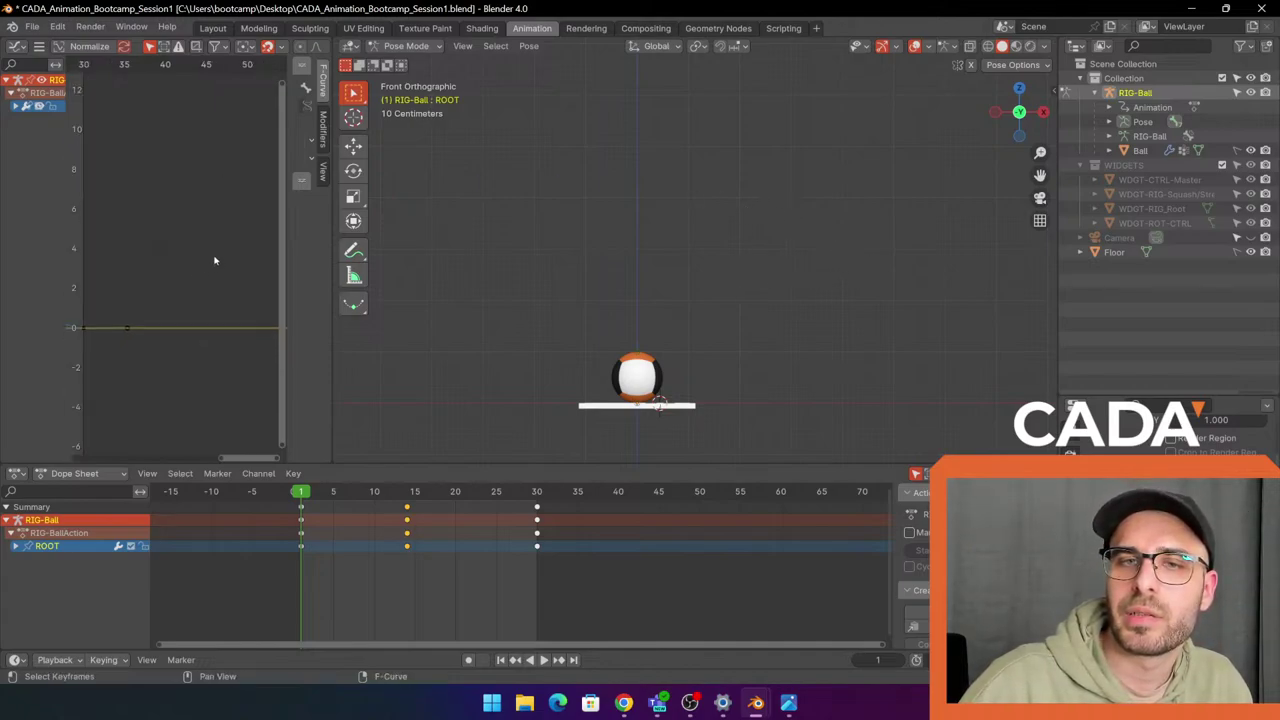
middle_drag(164, 311, 330, 308)
middle_drag(230, 310, 223, 326)
middle_drag(217, 373, 188, 335)
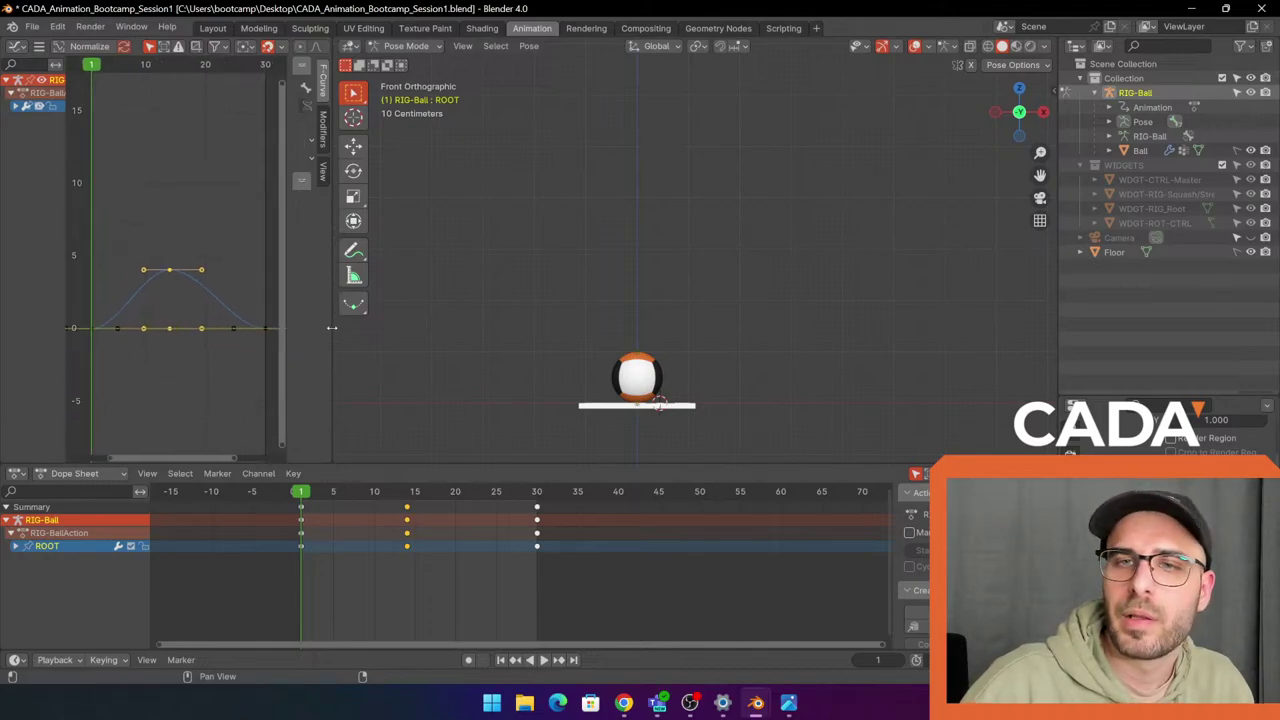
drag(297, 331, 460, 335)
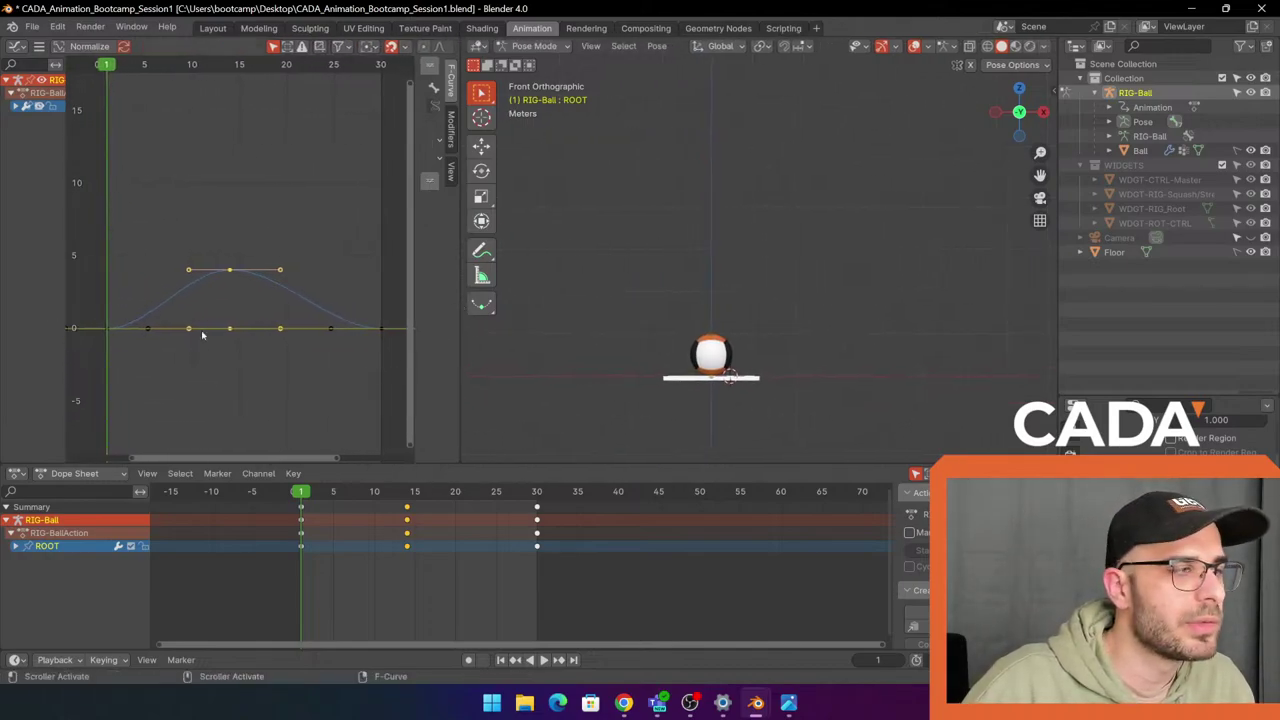
scroll(268, 330, up, 4)
scroll(266, 327, down, 7)
scroll(219, 325, up, 7)
scroll(268, 343, down, 5)
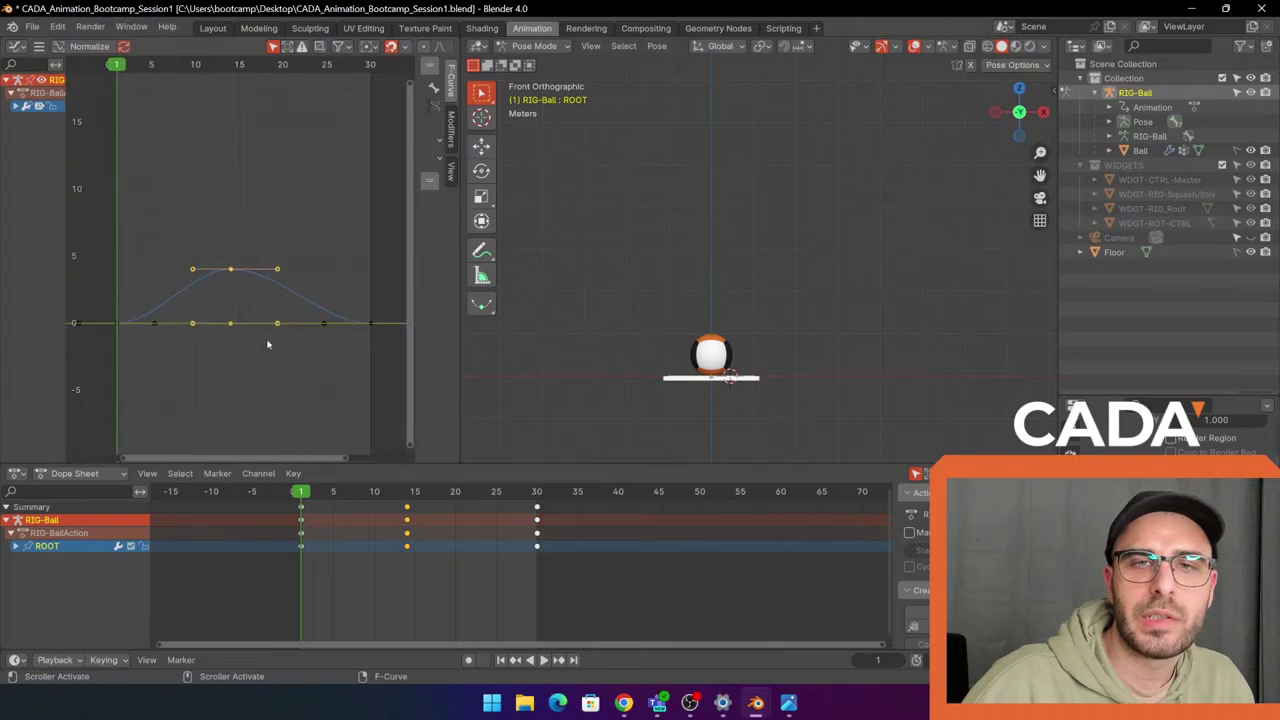
ctrl+middle_drag(267, 344, 224, 338)
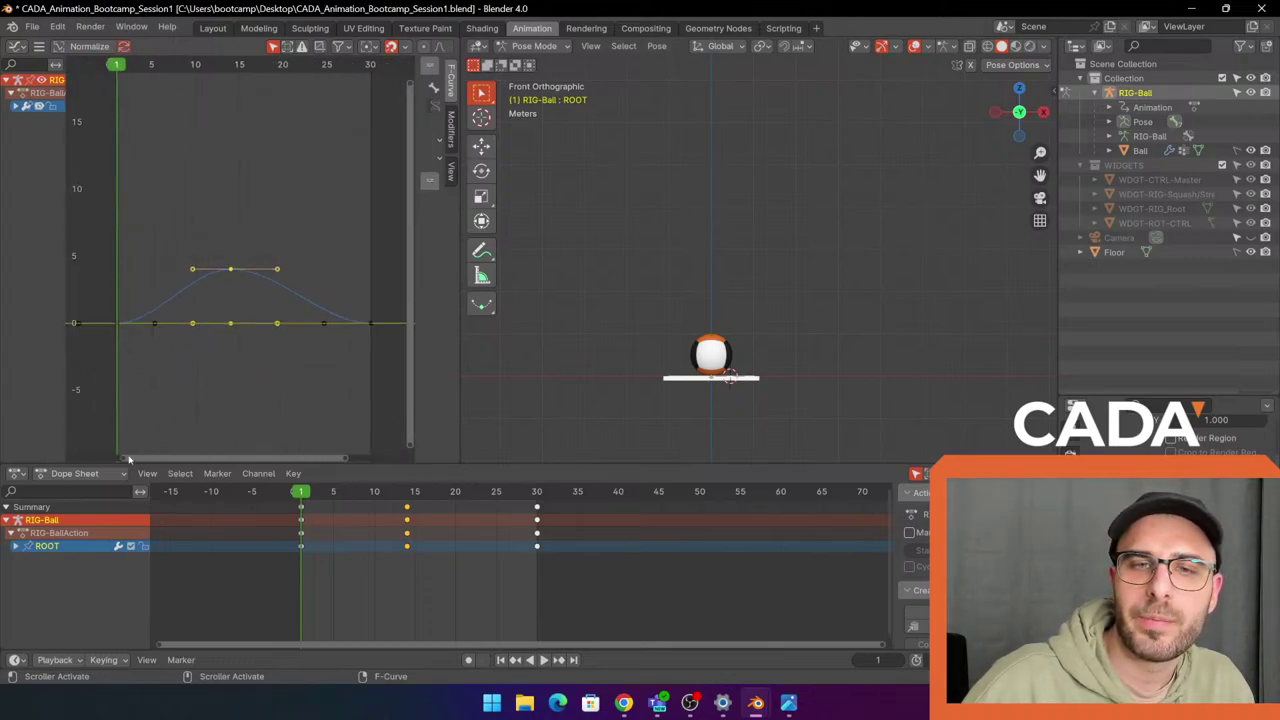
mouse_move(130, 460)
mouse_down()
mouse_move(180, 460)
mouse_move(108, 460)
mouse_up()
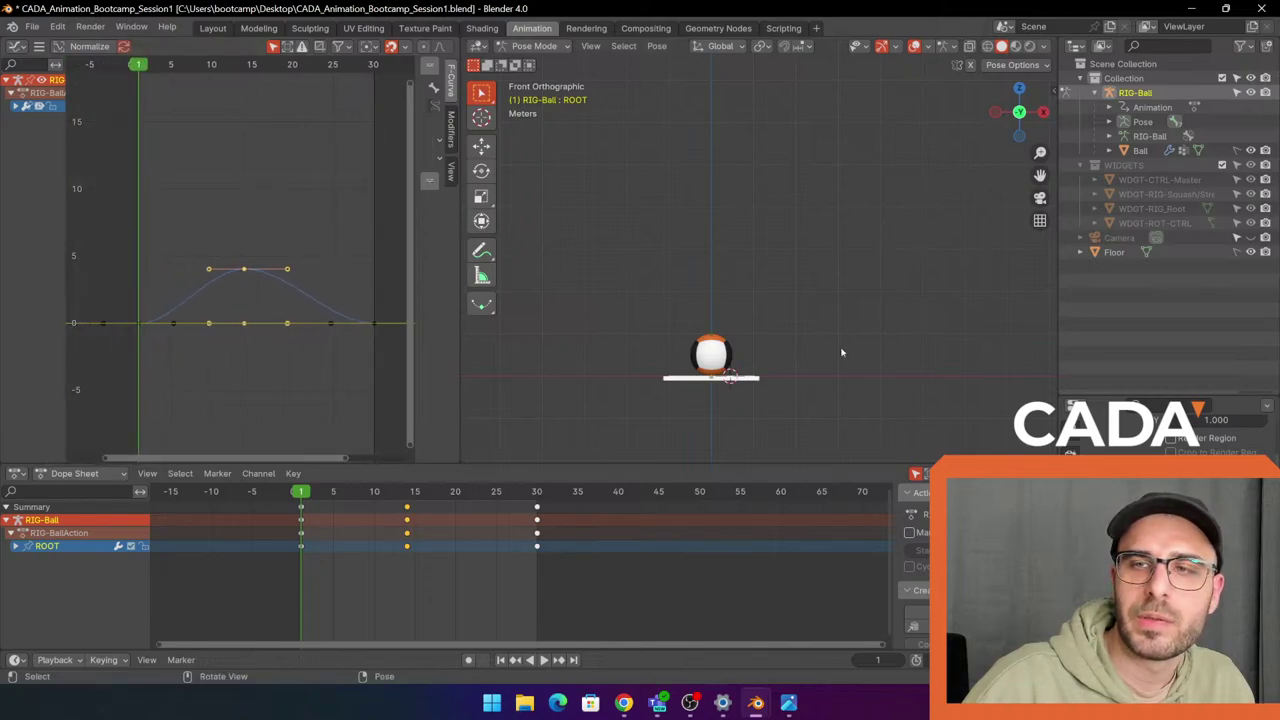
scroll(796, 320, up, 2)
shift+middle_drag(796, 320, 828, 255)
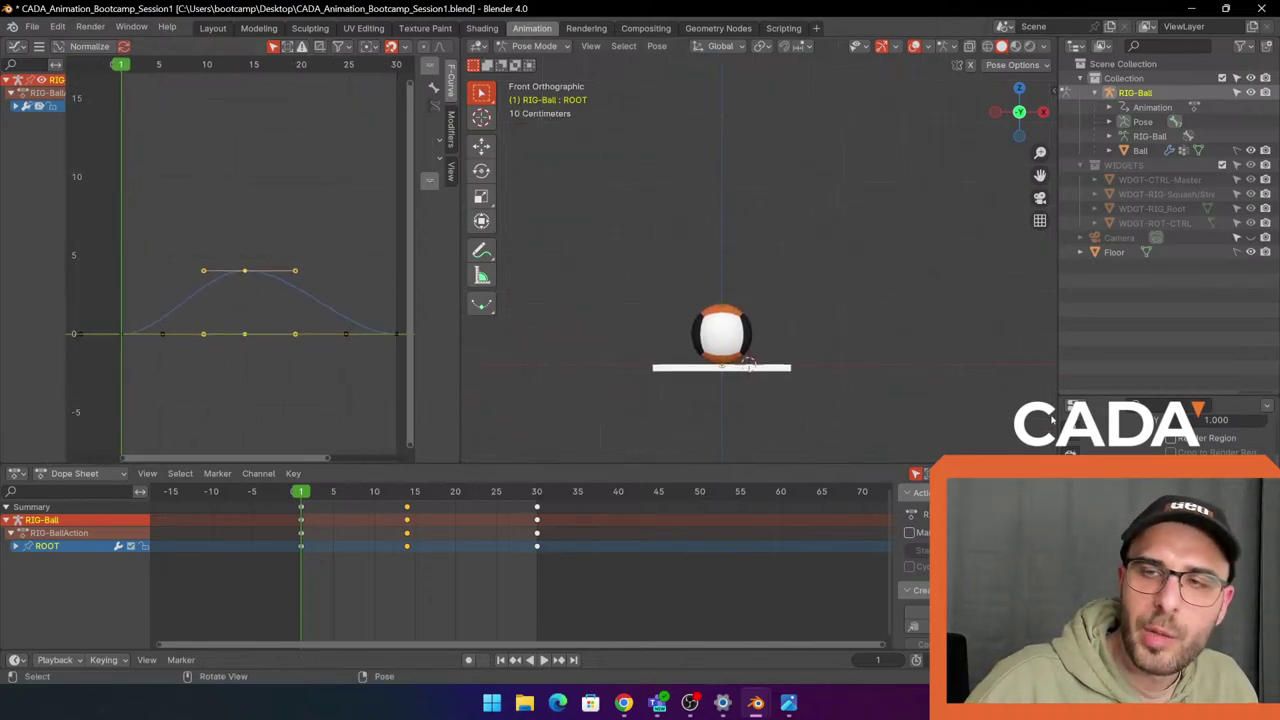
click(887, 293)
click(716, 368)
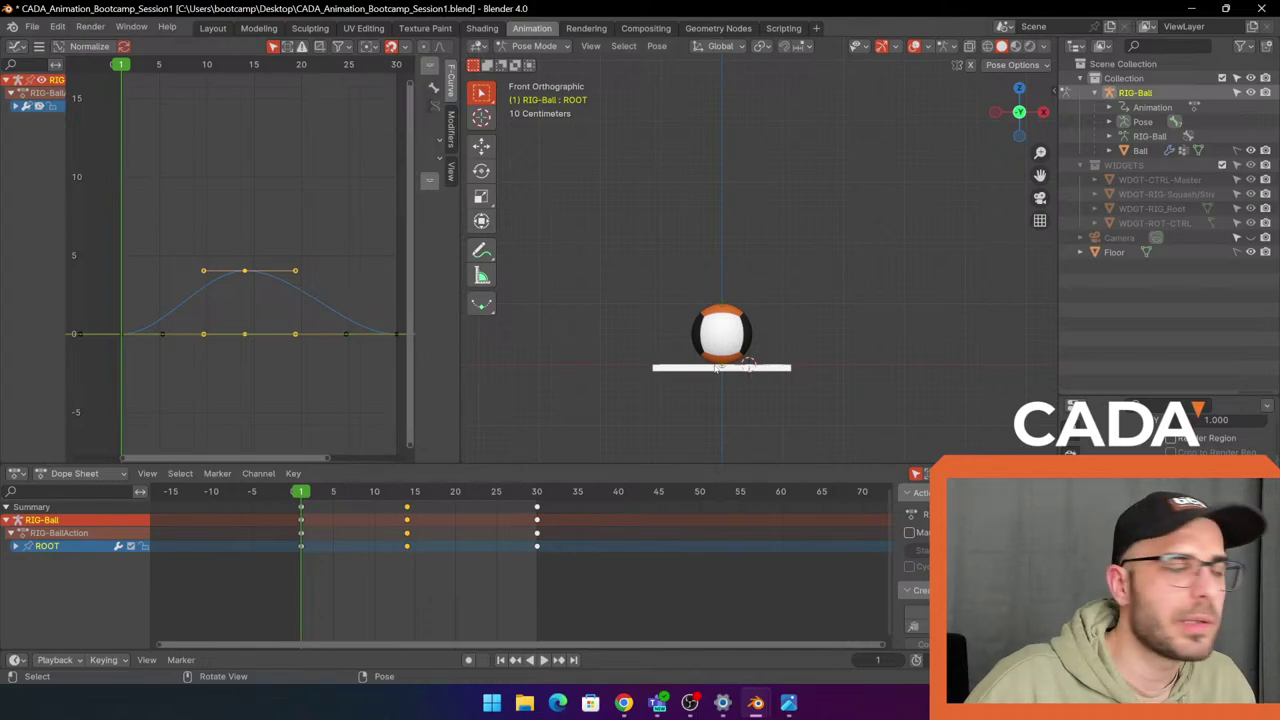
scroll(205, 330, up, 1)
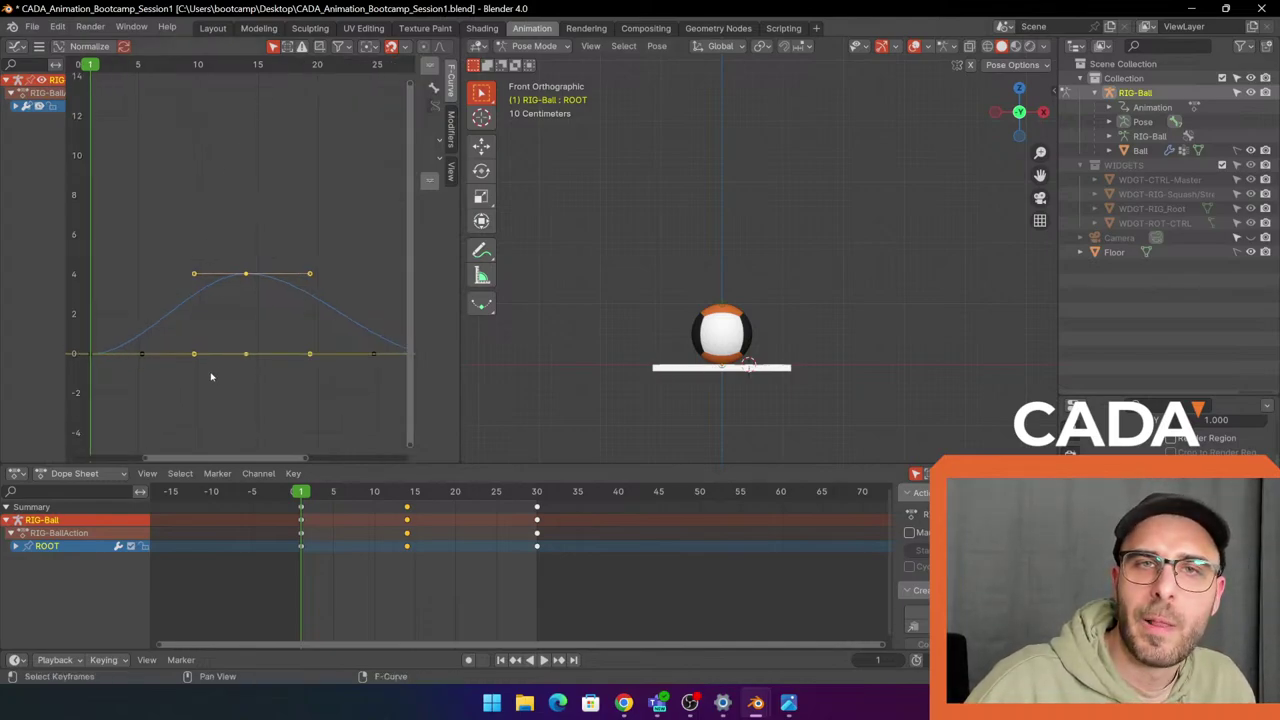
middle_drag(198, 413, 232, 412)
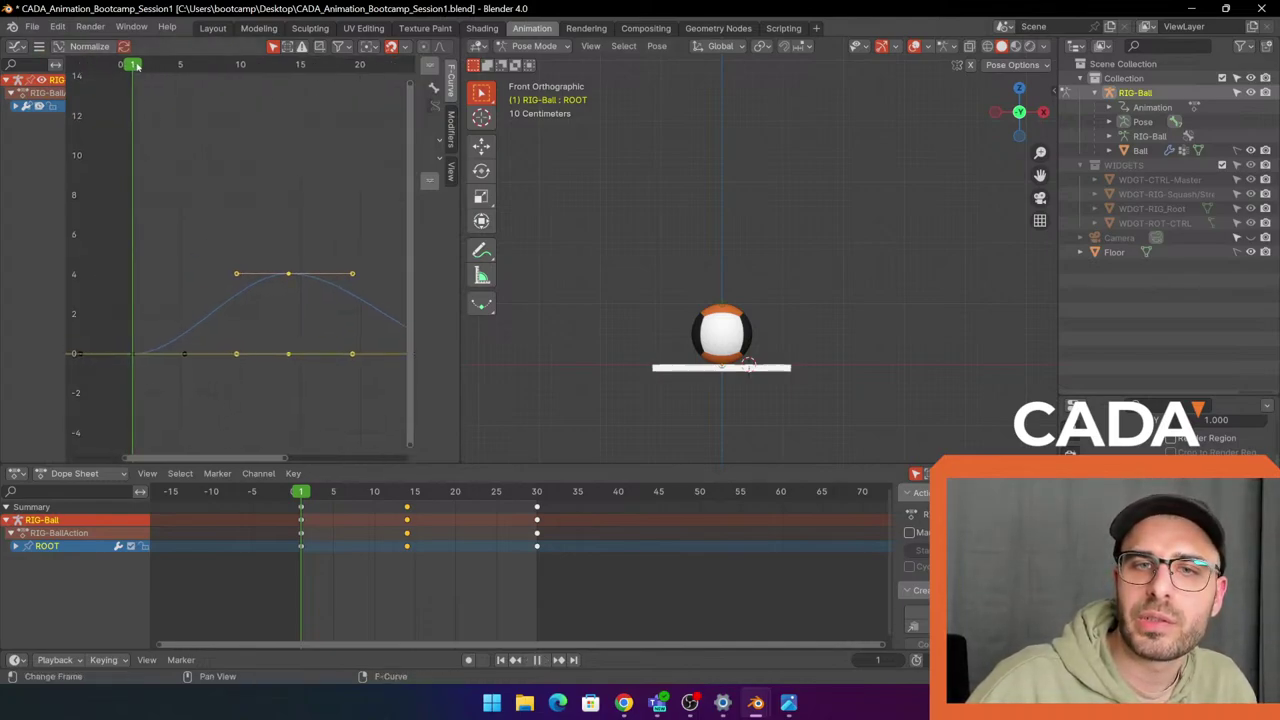
mouse_move(137, 65)
mouse_down()
mouse_move(291, 67)
mouse_move(160, 64)
mouse_move(134, 90)
mouse_up()
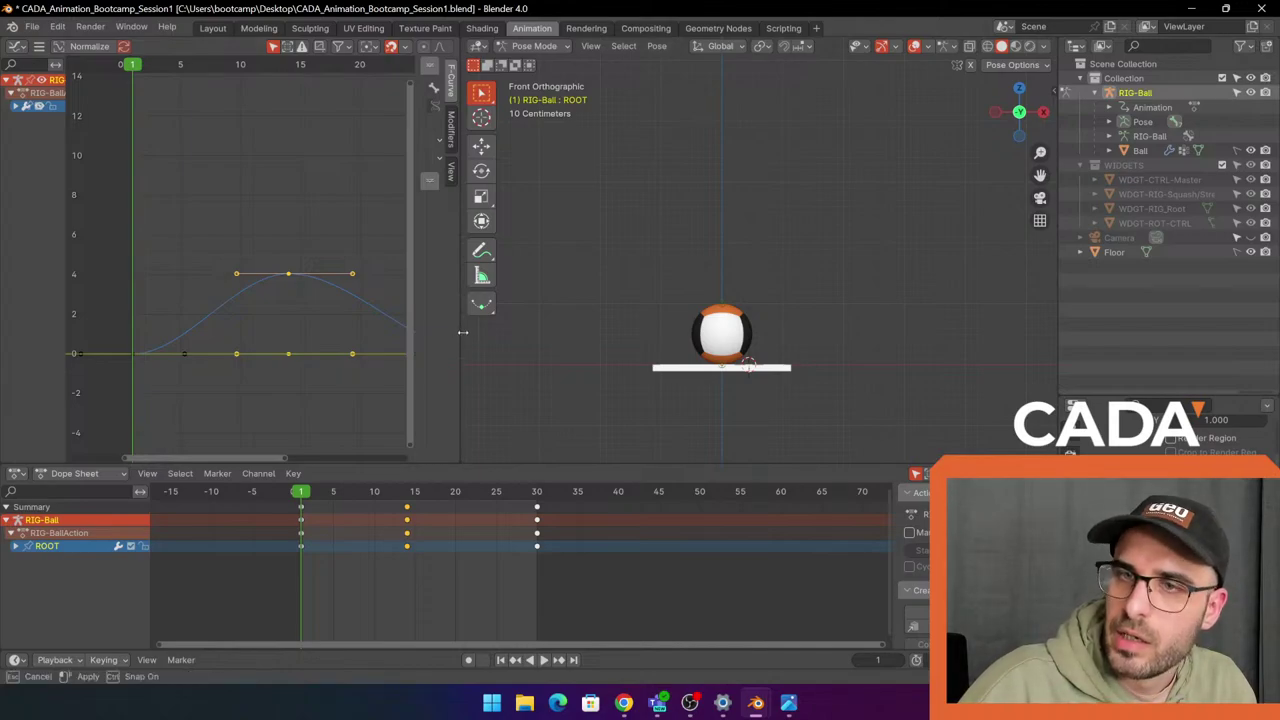
Widen the Graph Editor and frame the ROOT curves with room around the frame 1 keys.
drag(462, 330, 530, 330)
key(Home)
middle_drag(411, 385, 361, 375)
scroll(235, 385, up, 1)
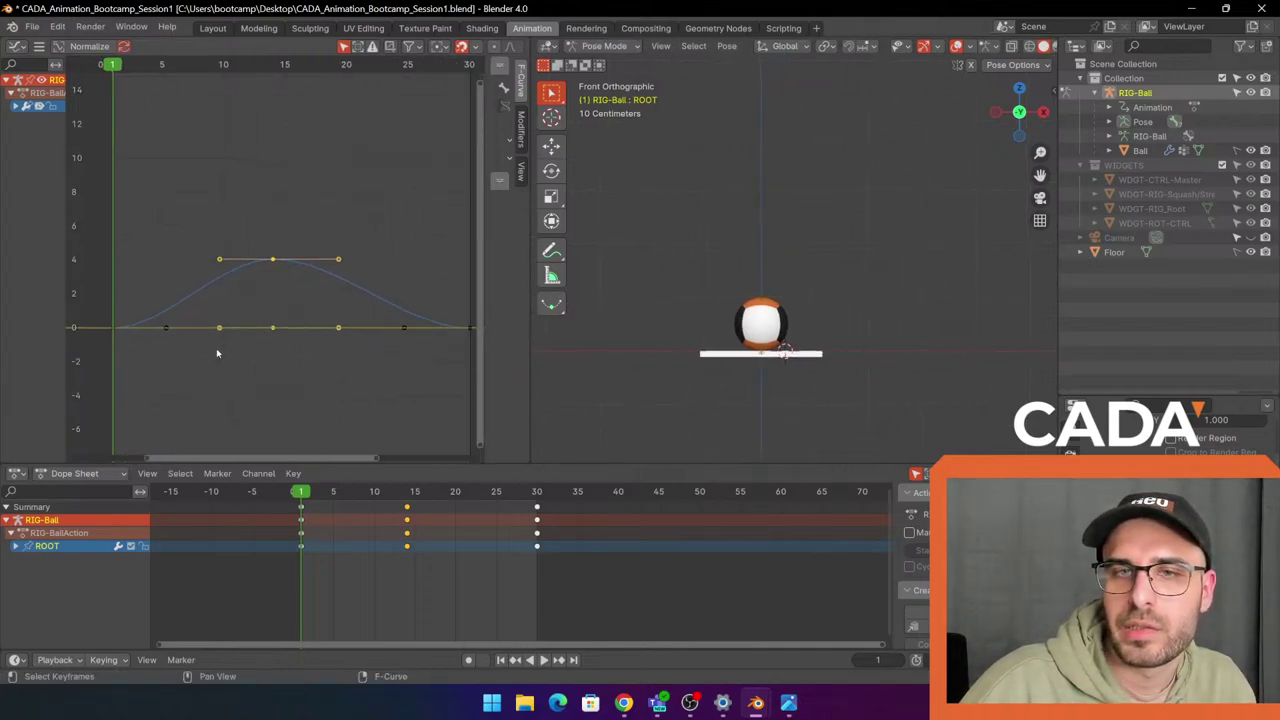
middle_drag(219, 353, 279, 350)
Select only the outgoing handles of the ROOT keyframes at frame 1 in the Graph Editor.
drag(153, 360, 195, 258)
scroll(214, 376, up, 3)
middle_drag(244, 371, 300, 366)
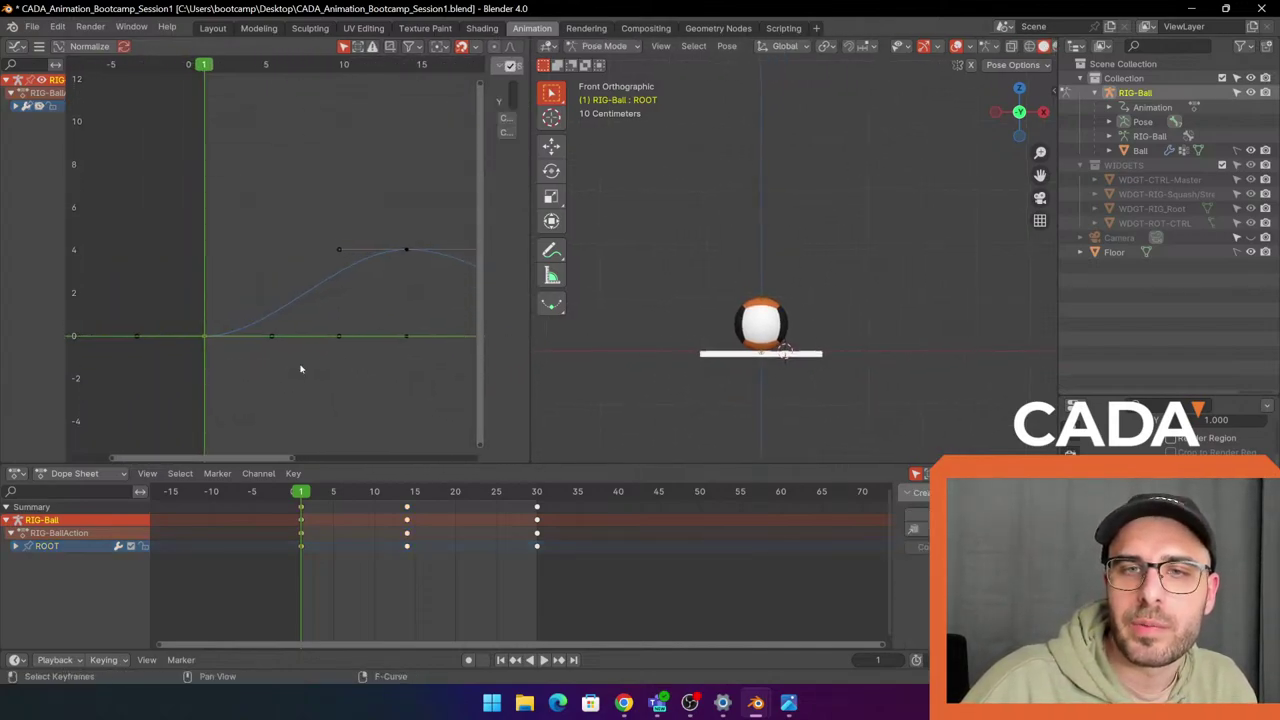
drag(238, 408, 253, 333)
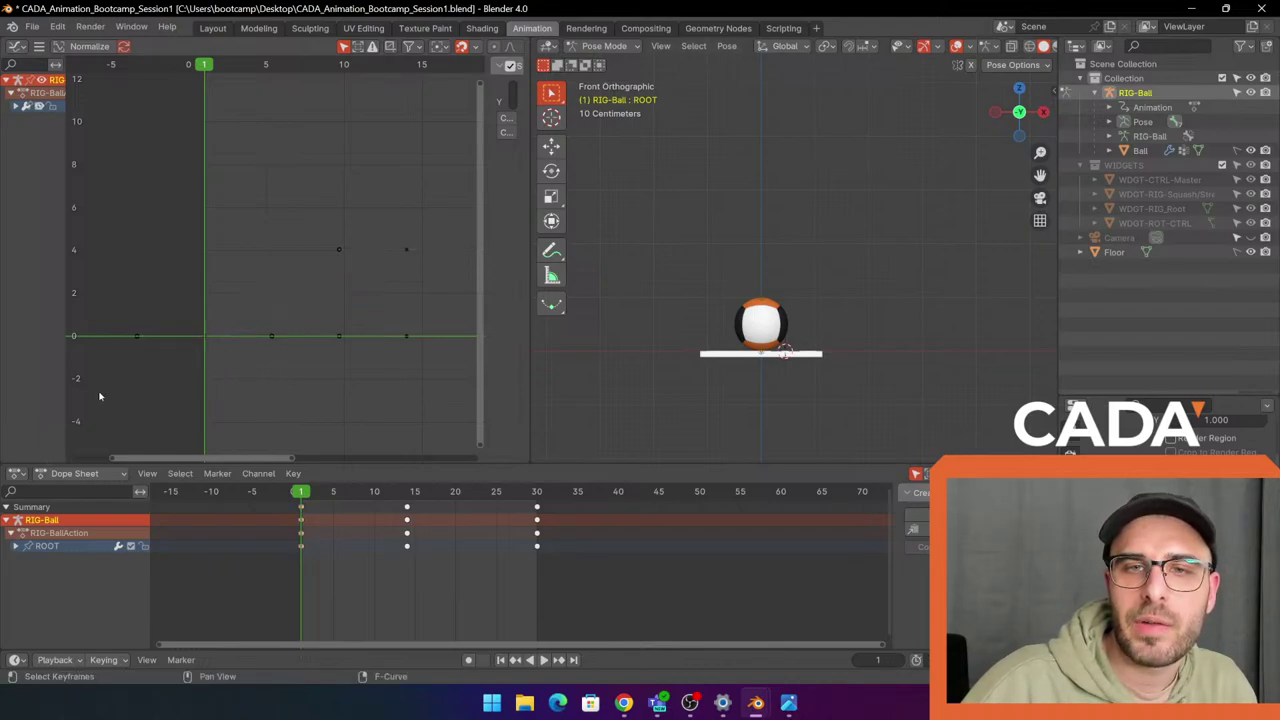
drag(106, 398, 326, 271)
scroll(168, 363, up, 2)
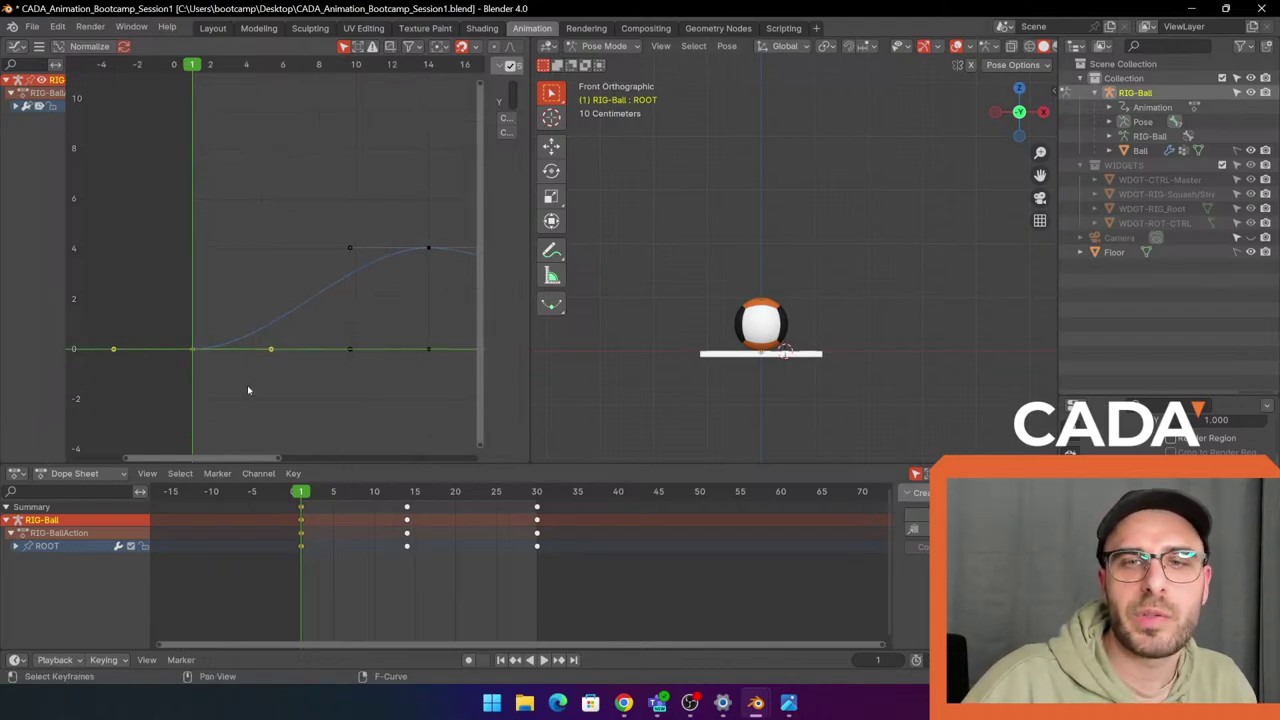
drag(251, 393, 295, 316)
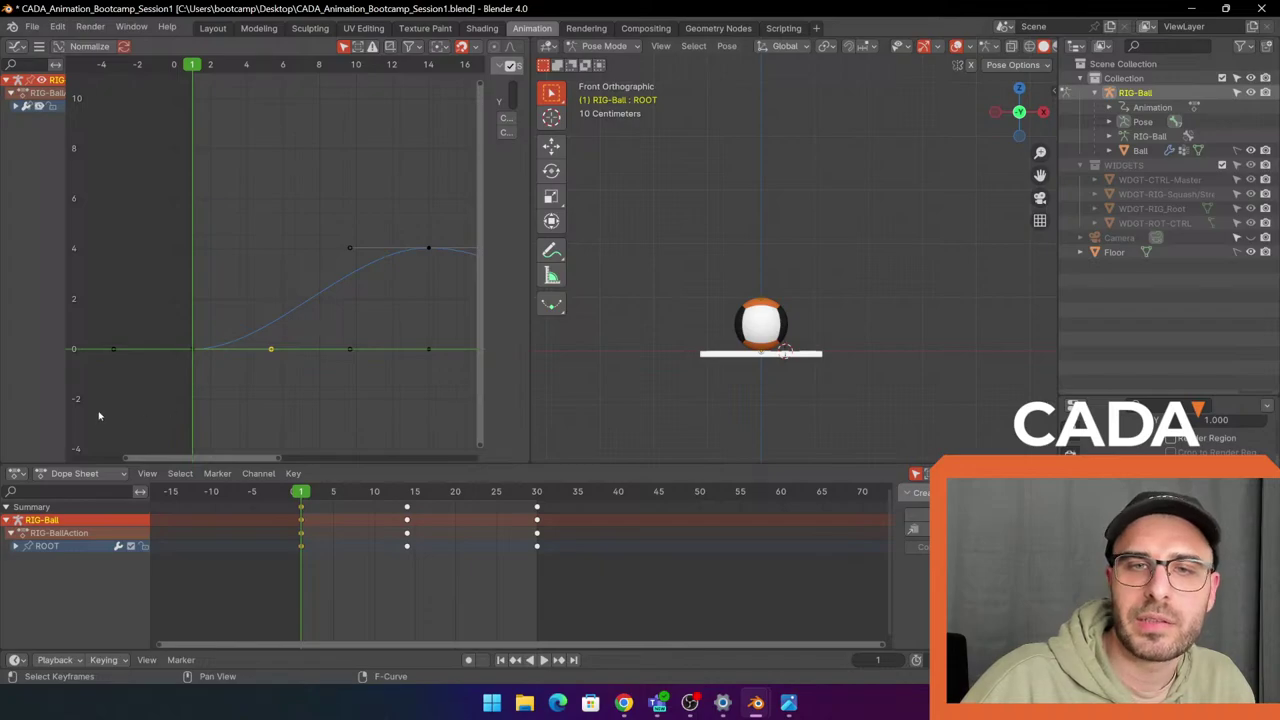
drag(99, 416, 303, 270)
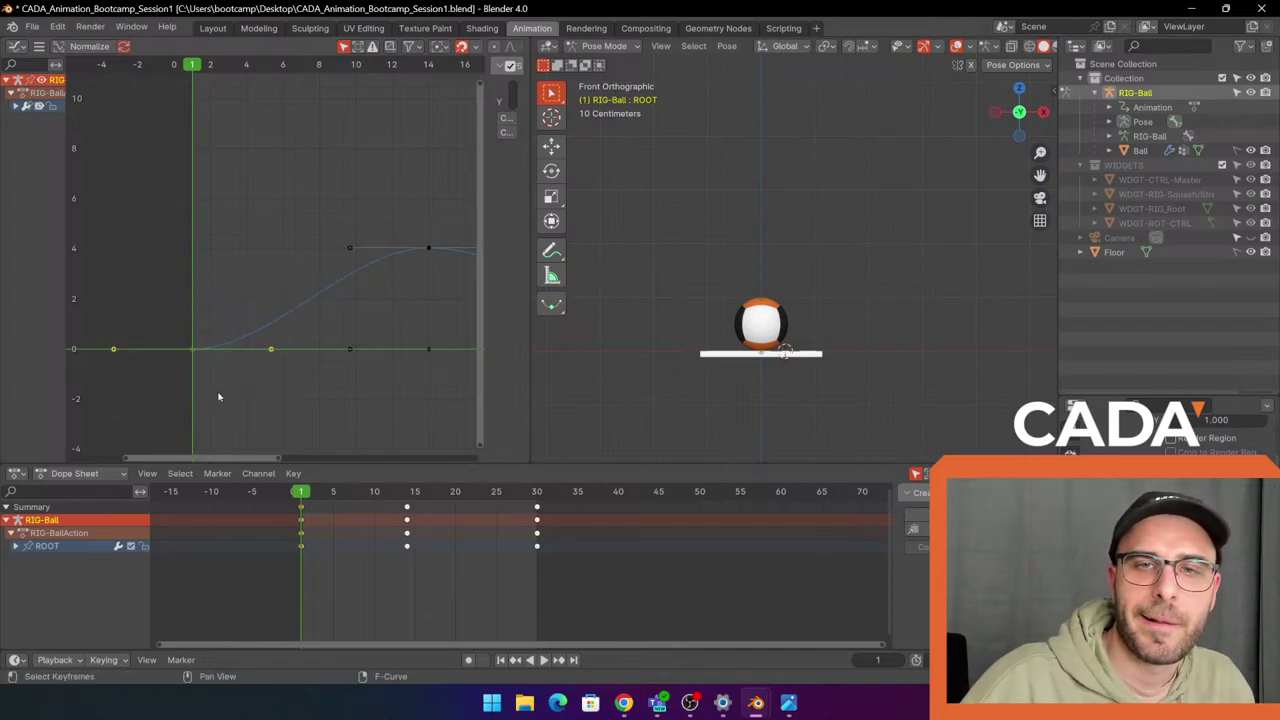
drag(214, 402, 280, 328)
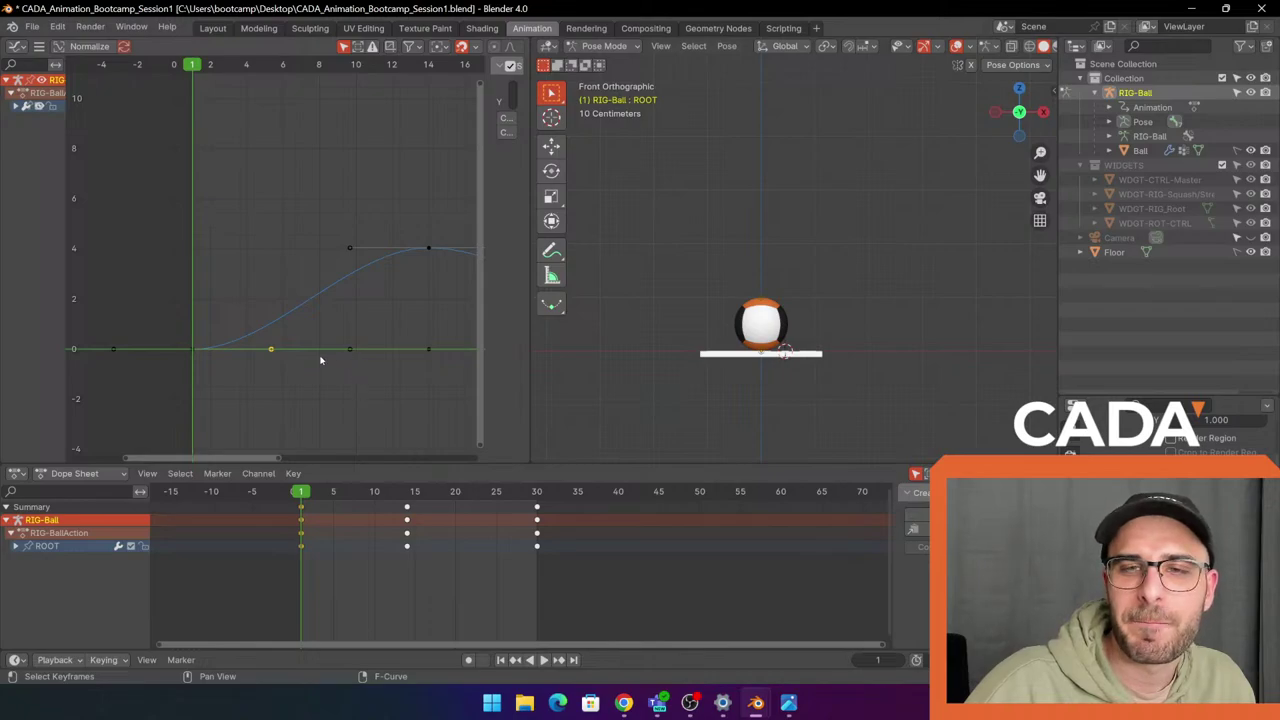
Try to raise the outgoing frame 1 handles on all of the ROOT location curves together.
key(g)
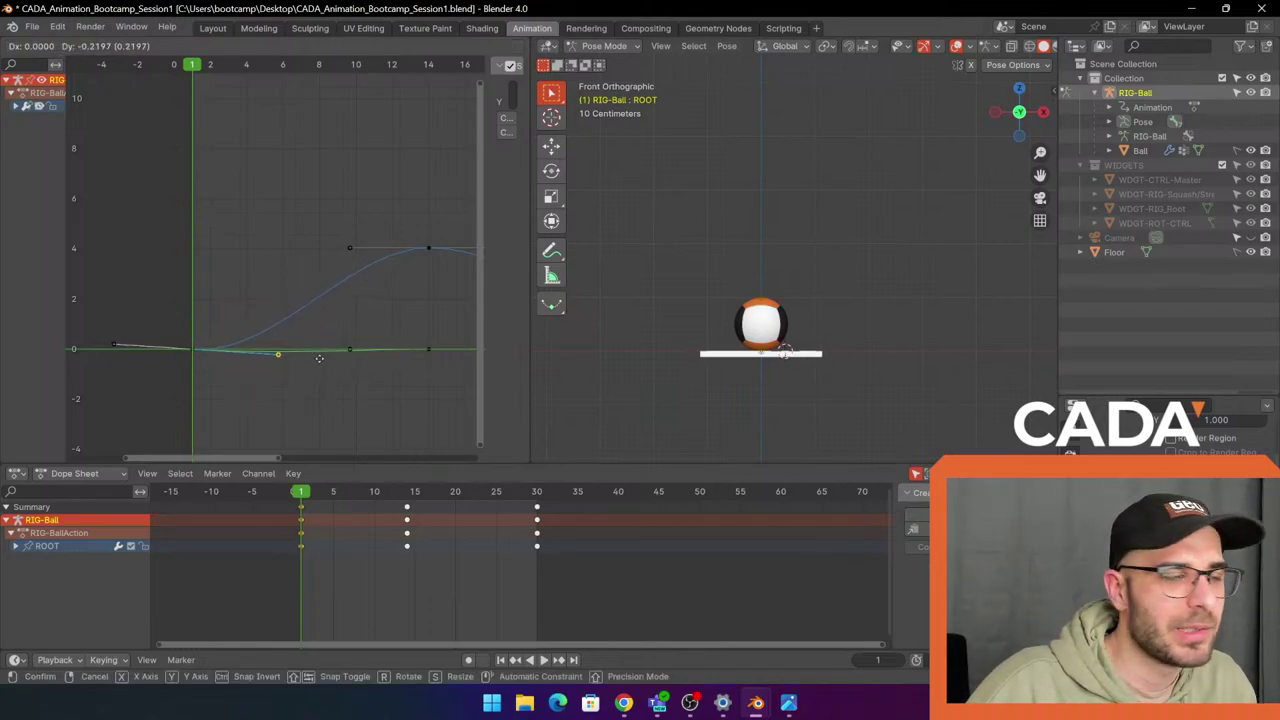
key(Escape)
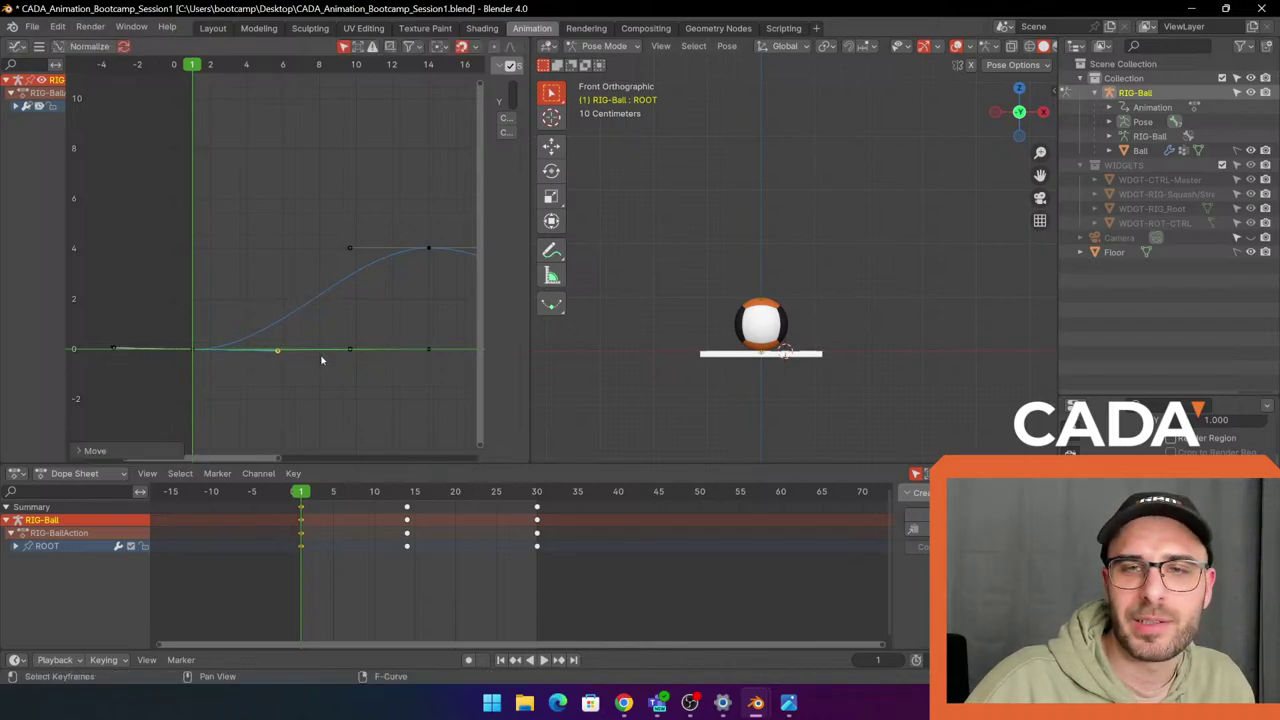
key(g)
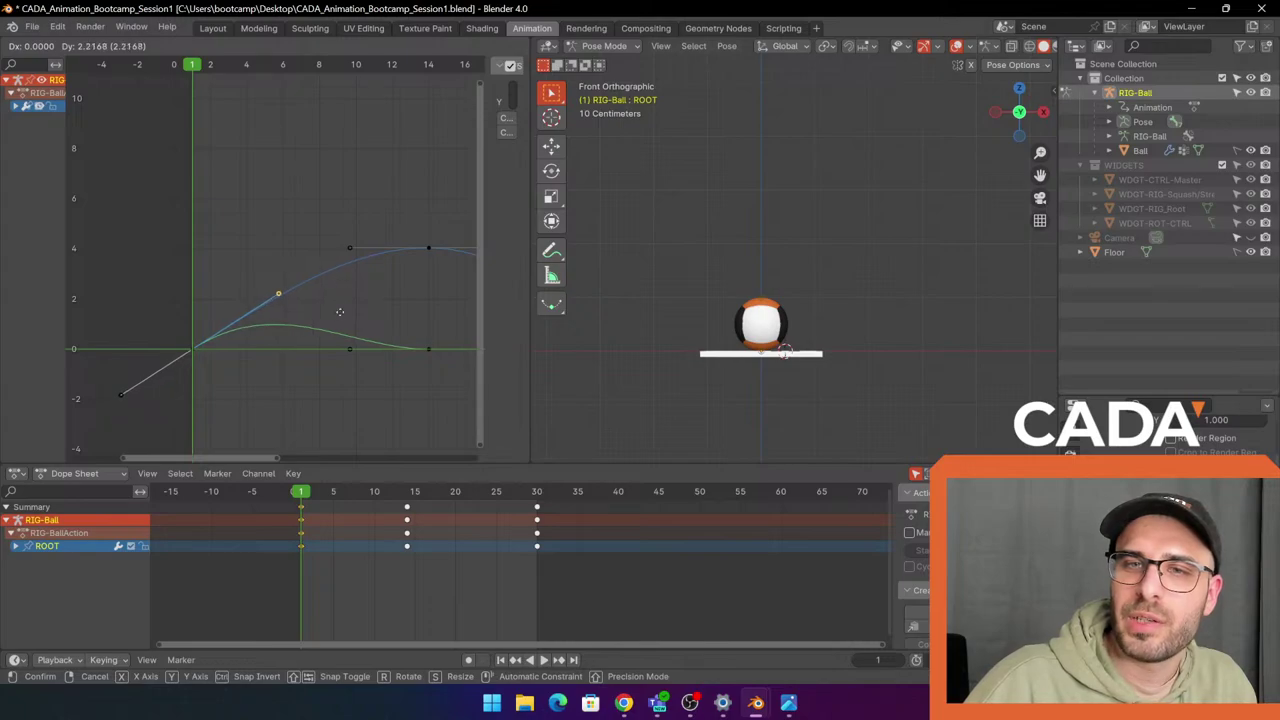
key(Escape)
Expand the ROOT channels, widen the channel list, and hide the X and Y Location curves so only Z Location shows.
click(15, 106)
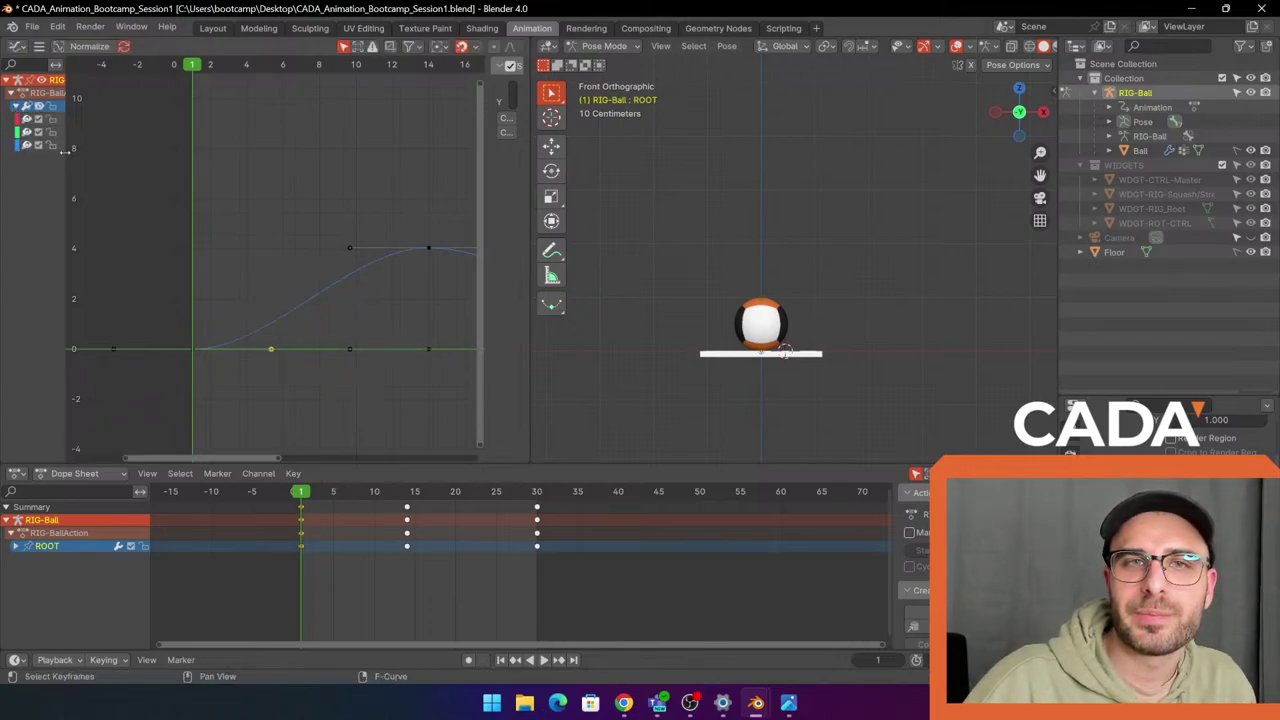
drag(68, 155, 138, 155)
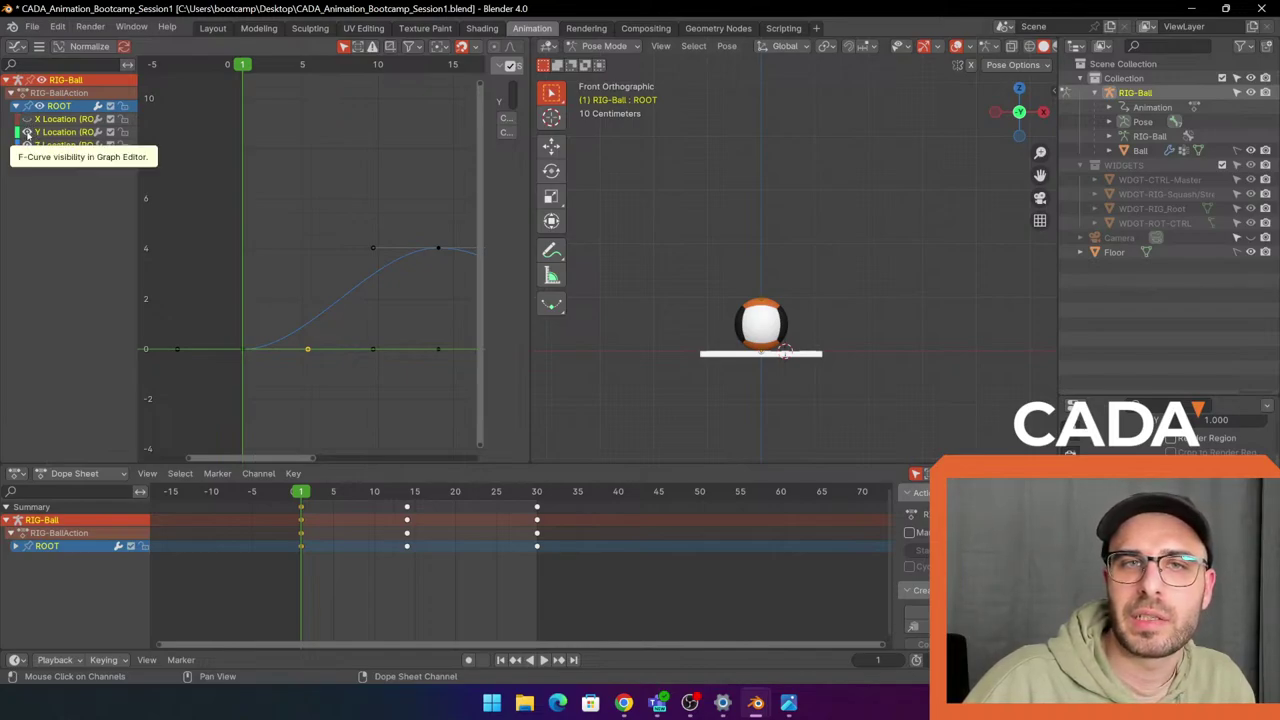
click(27, 132)
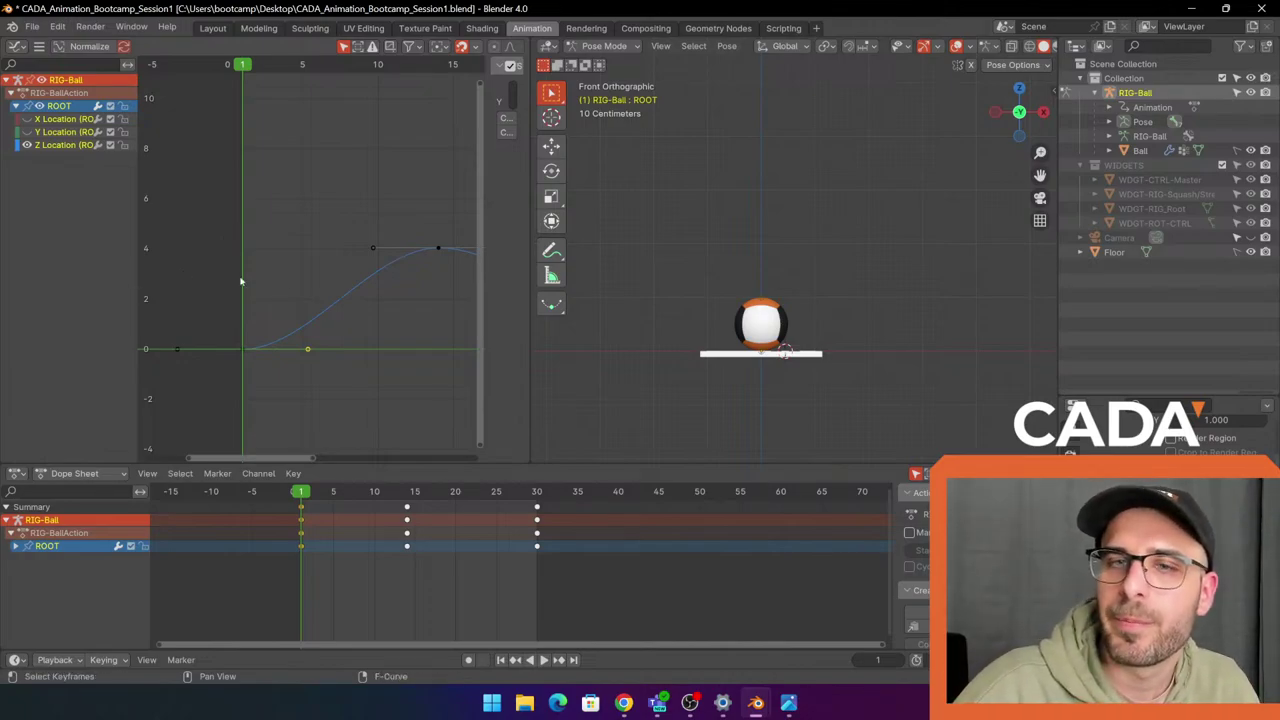
Raise the outgoing handle of the Z Location key at frame 1 by about 3 units for a fast takeoff.
click(314, 380)
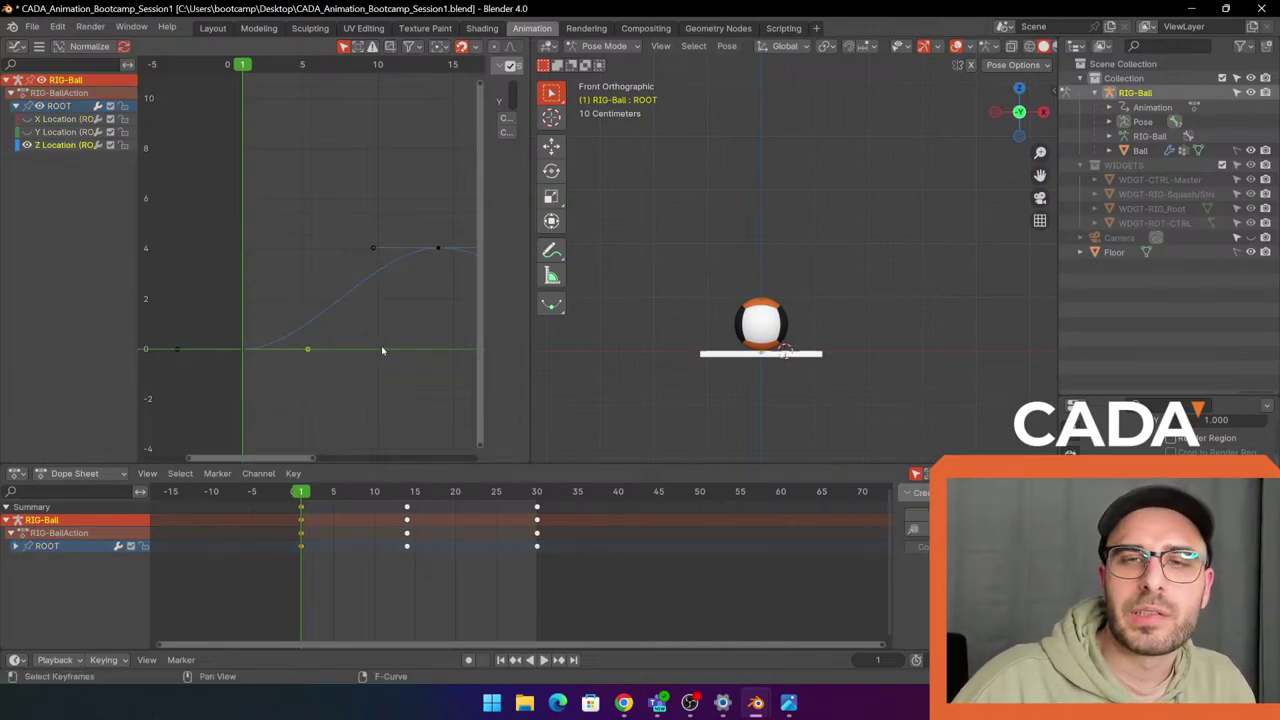
scroll(429, 386, down, 1)
middle_drag(423, 363, 344, 357)
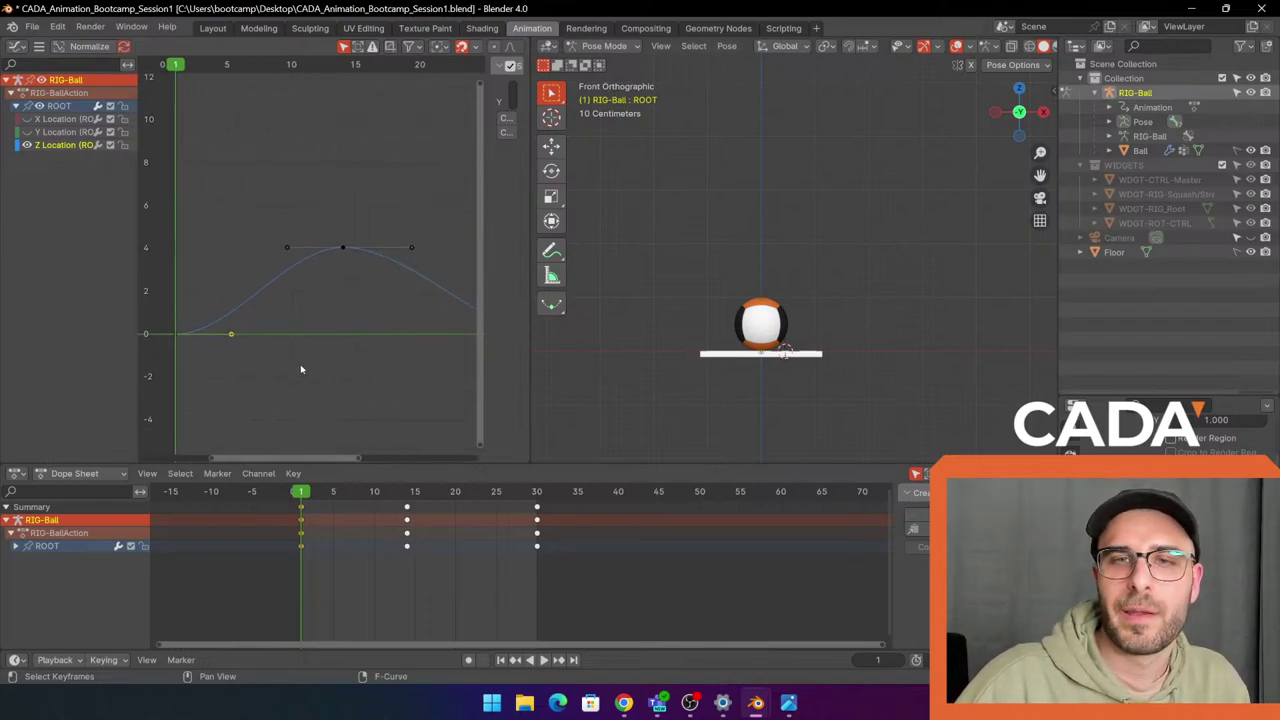
key(g)
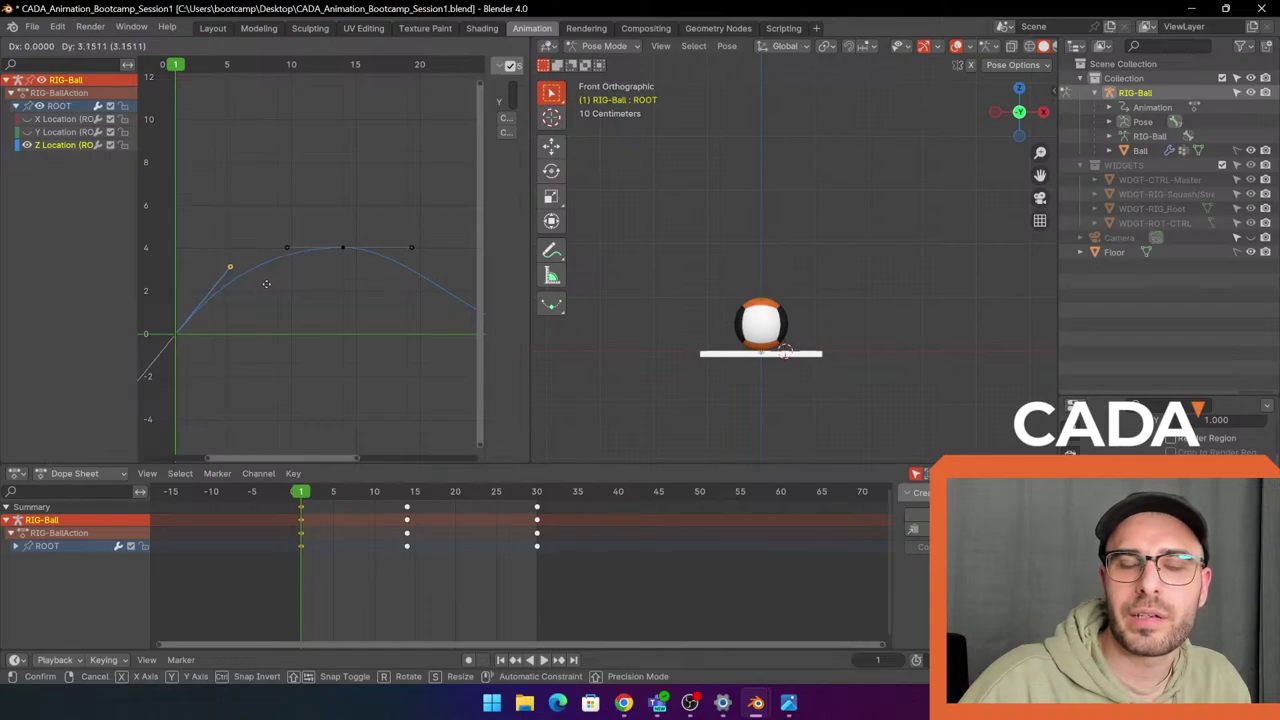
click(267, 293)
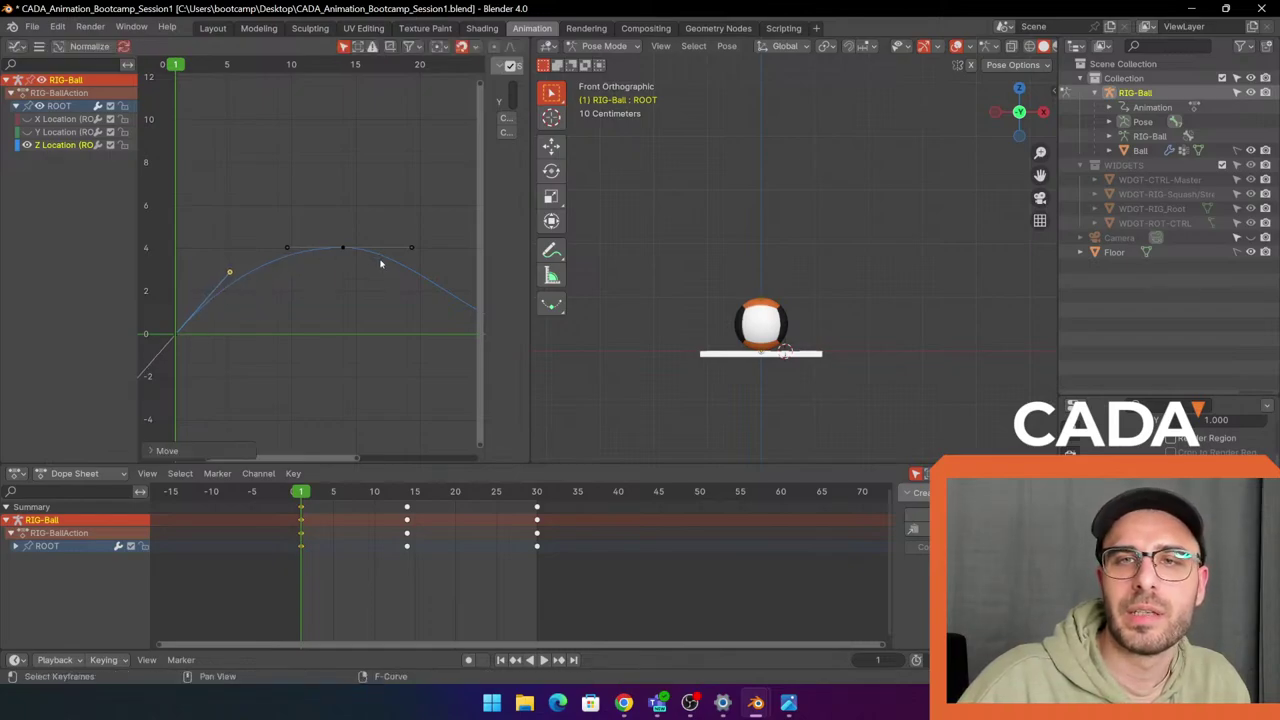
Raise the incoming handle of the Z Location key at frame 30 by about 2.6 units and shift it 1 frame later.
middle_drag(395, 321, 338, 325)
scroll(243, 157, down, 2)
middle_drag(157, 117, 214, 127)
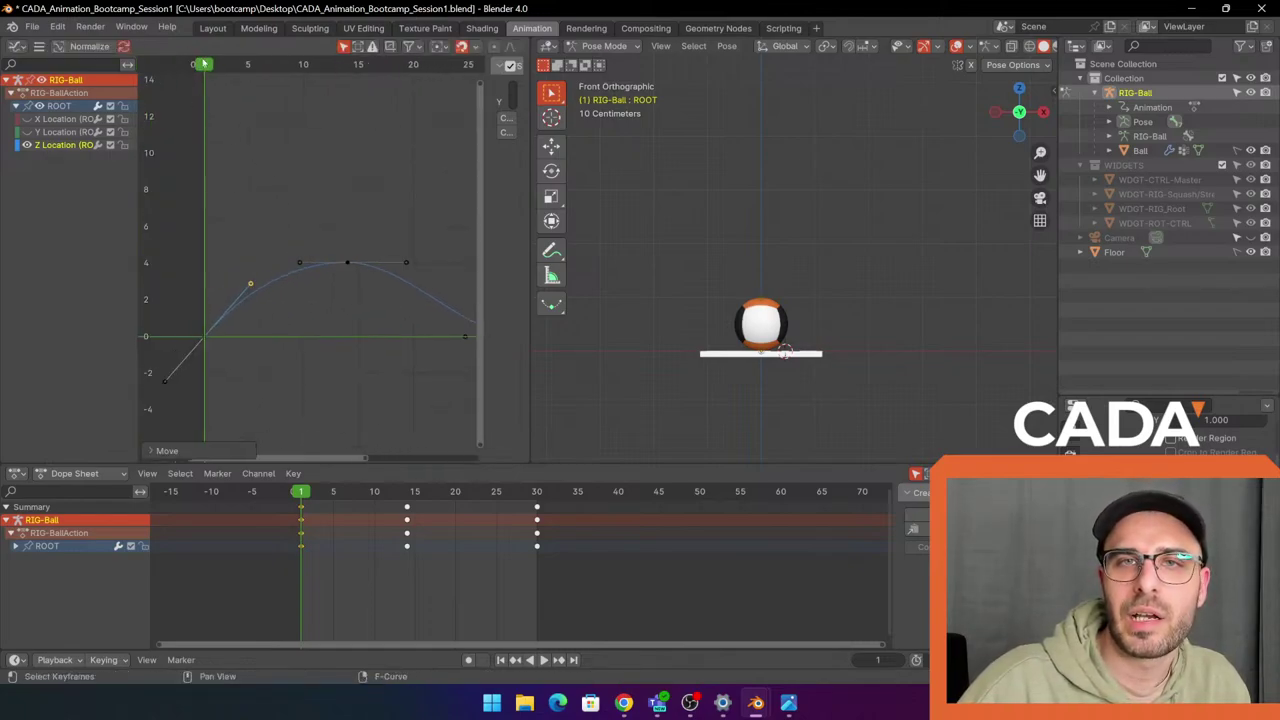
drag(203, 64, 403, 190)
middle_drag(422, 285, 267, 236)
drag(277, 357, 321, 264)
middle_drag(330, 226, 412, 262)
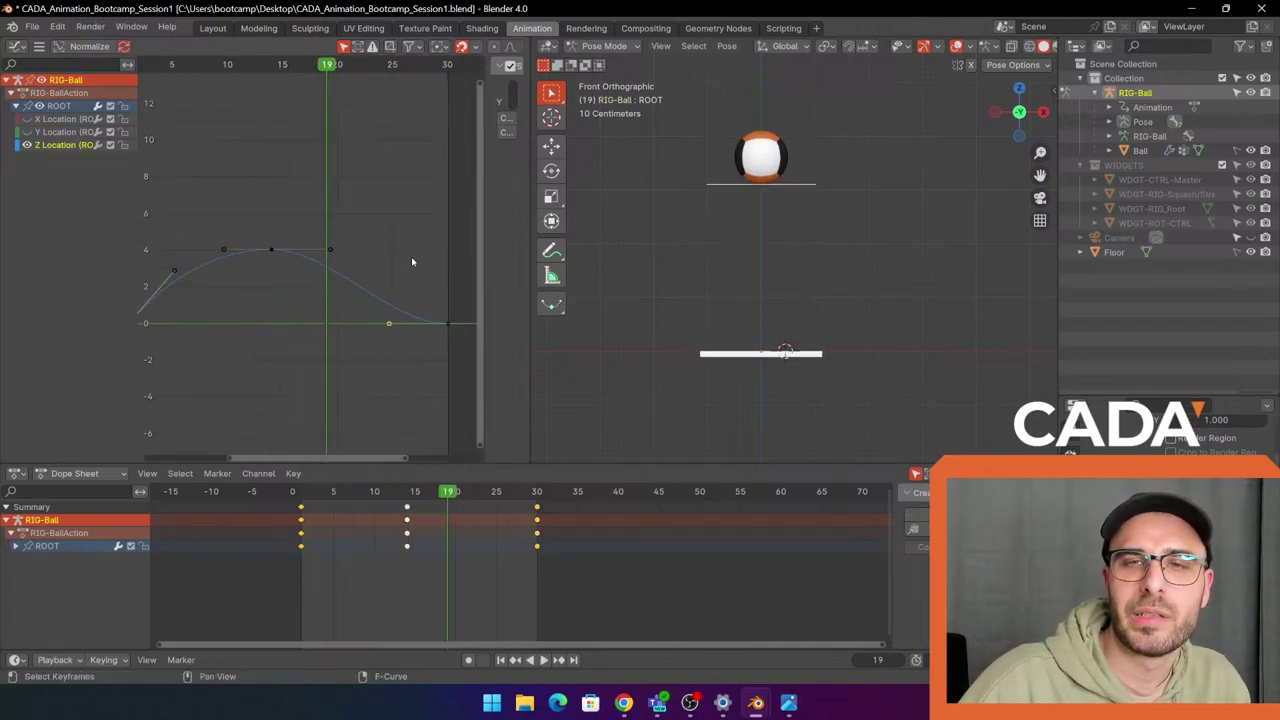
key(g)
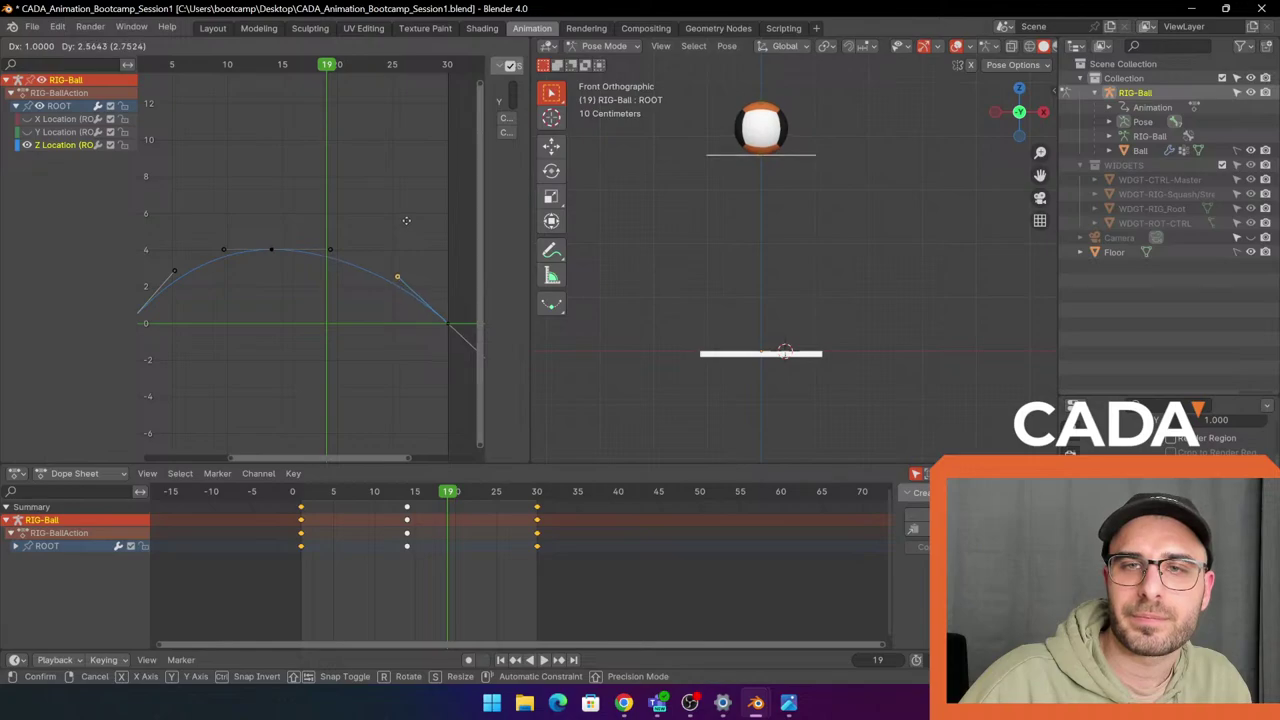
click(406, 220)
Select the Z Location peak key at frame 14, return to frame 1, and play the bounce.
middle_drag(329, 305, 400, 300)
drag(282, 230, 433, 255)
drag(408, 67, 199, 97)
key(space)
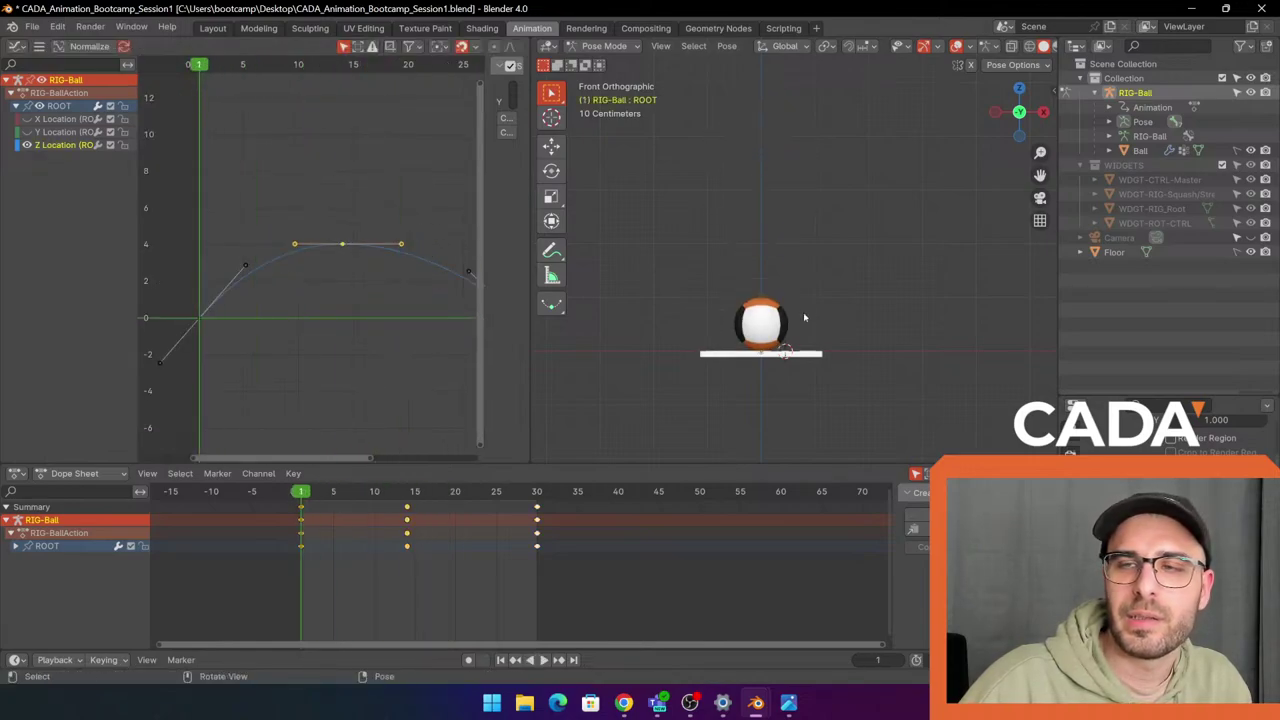
key(space)
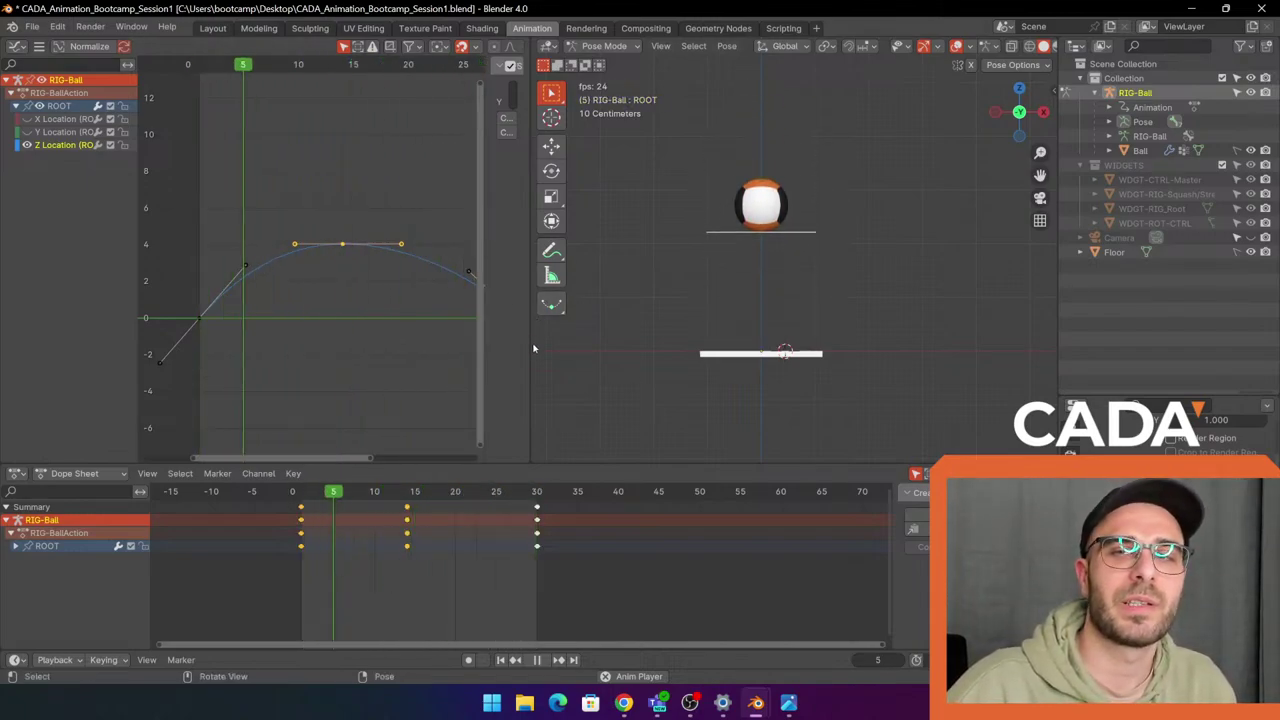
Widen the Graph Editor further and frame the whole Z Location curve from frame 1 to 30.
drag(530, 352, 578, 352)
scroll(401, 406, down, 3)
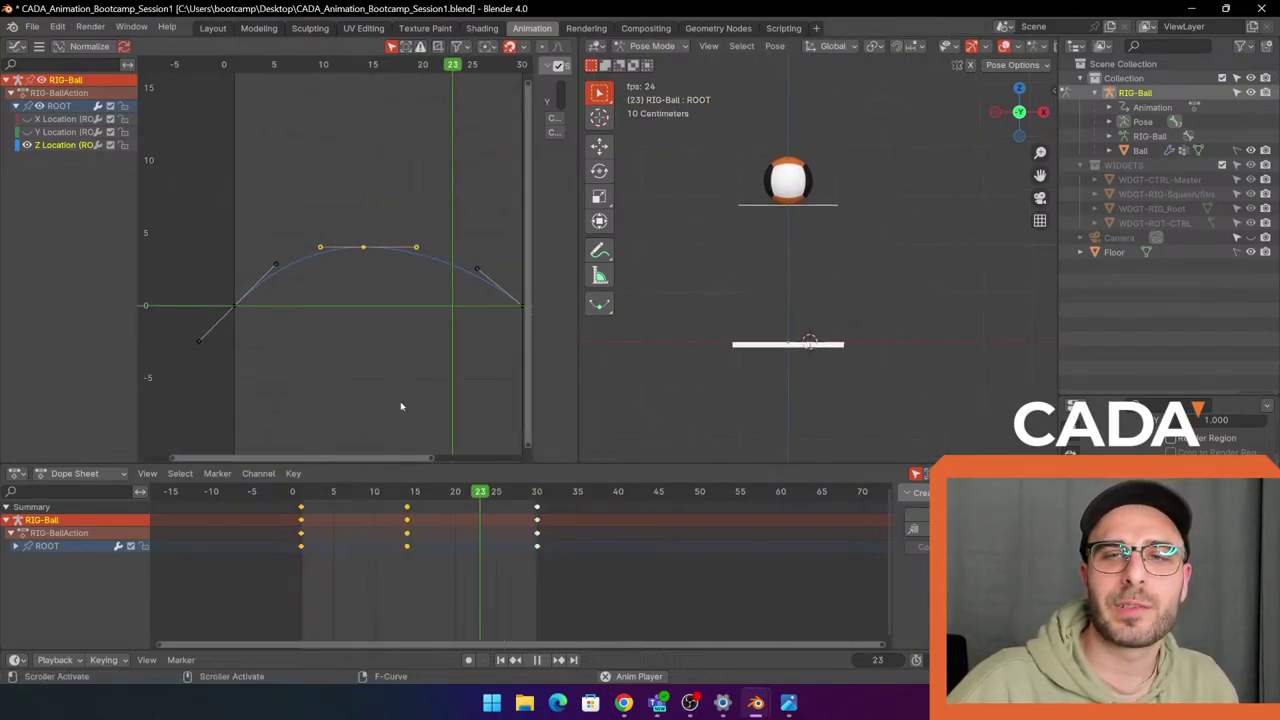
middle_drag(401, 406, 376, 418)
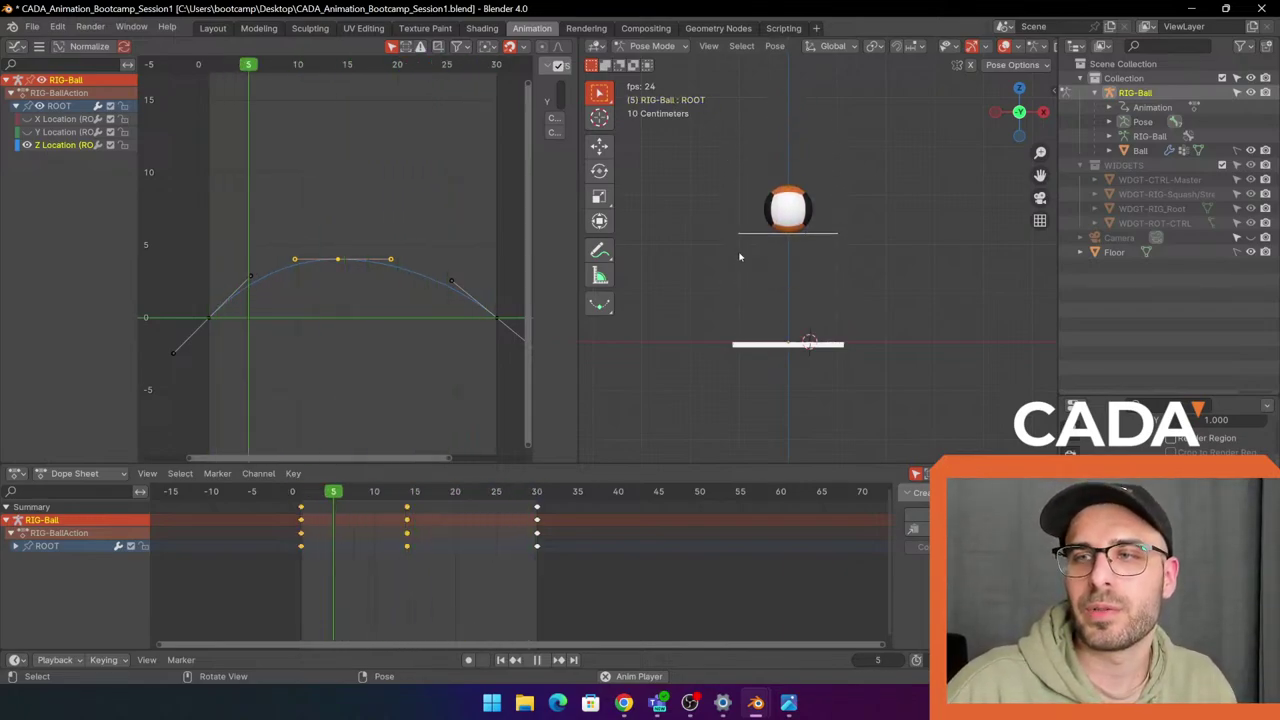
Play and pause the animation repeatedly to review the ball's reshaped bounce, stopping at frame 26.
key(space)
key(space)
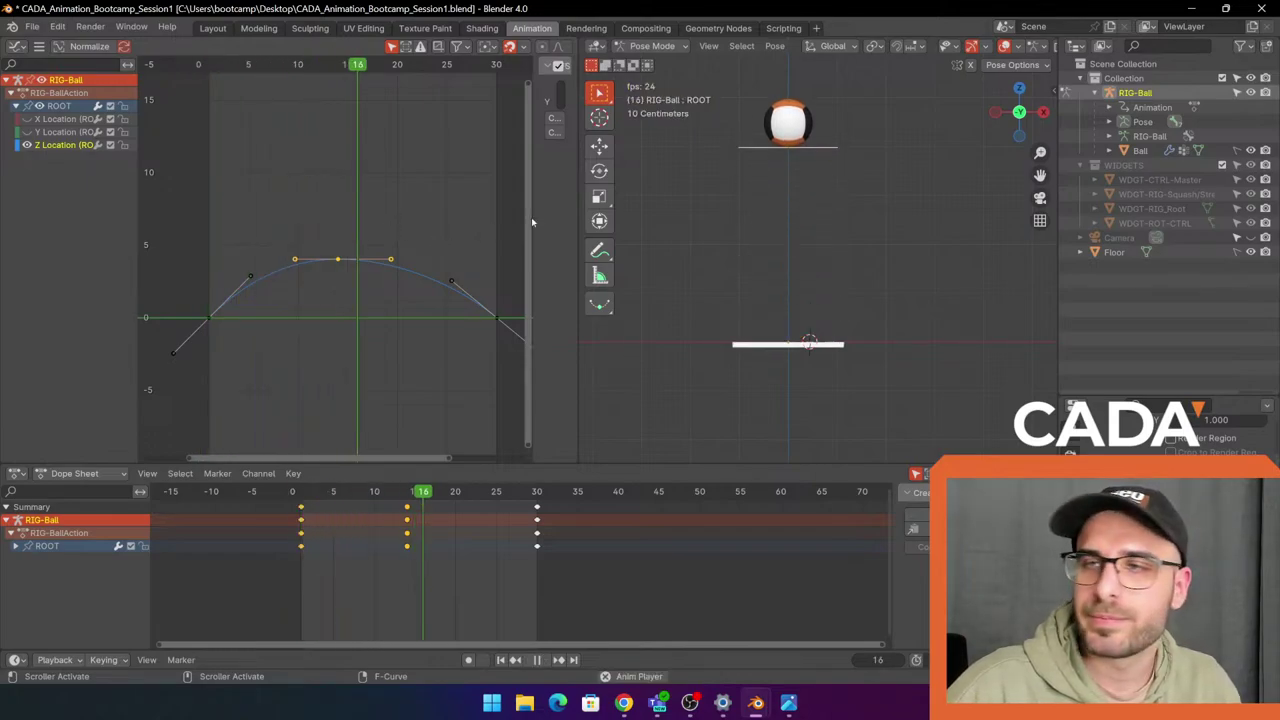
key(space)
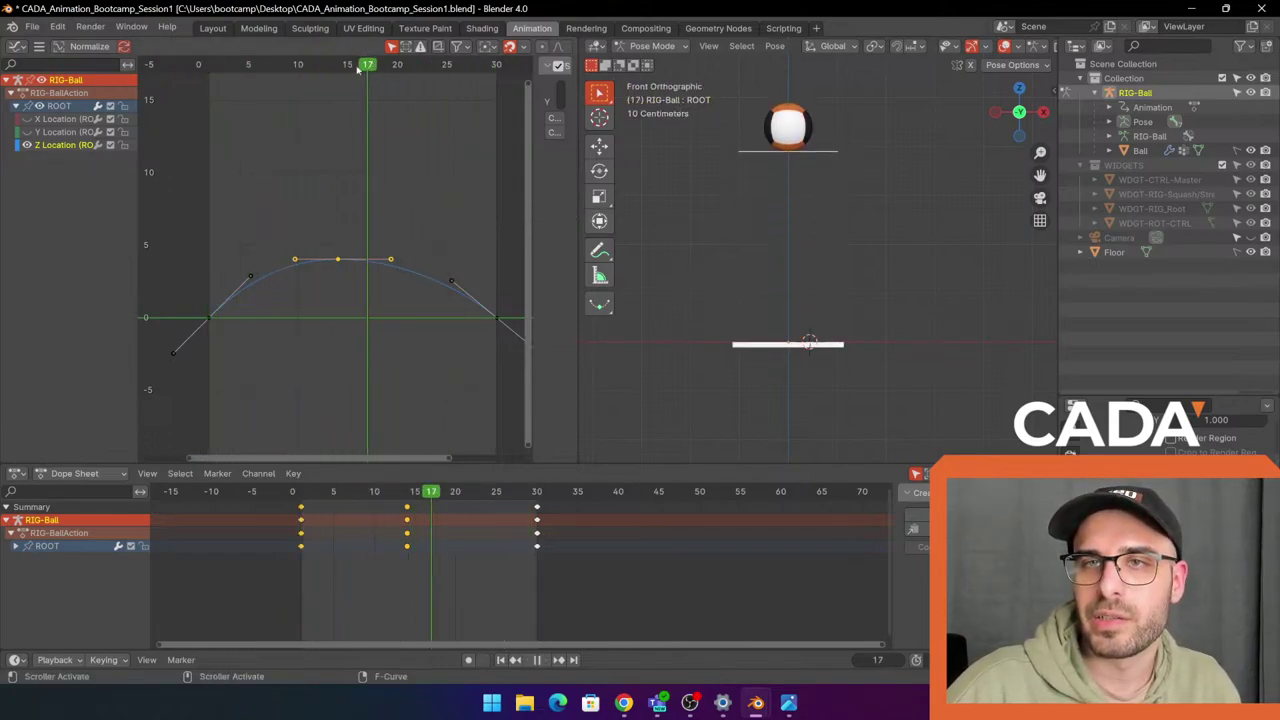
key(space)
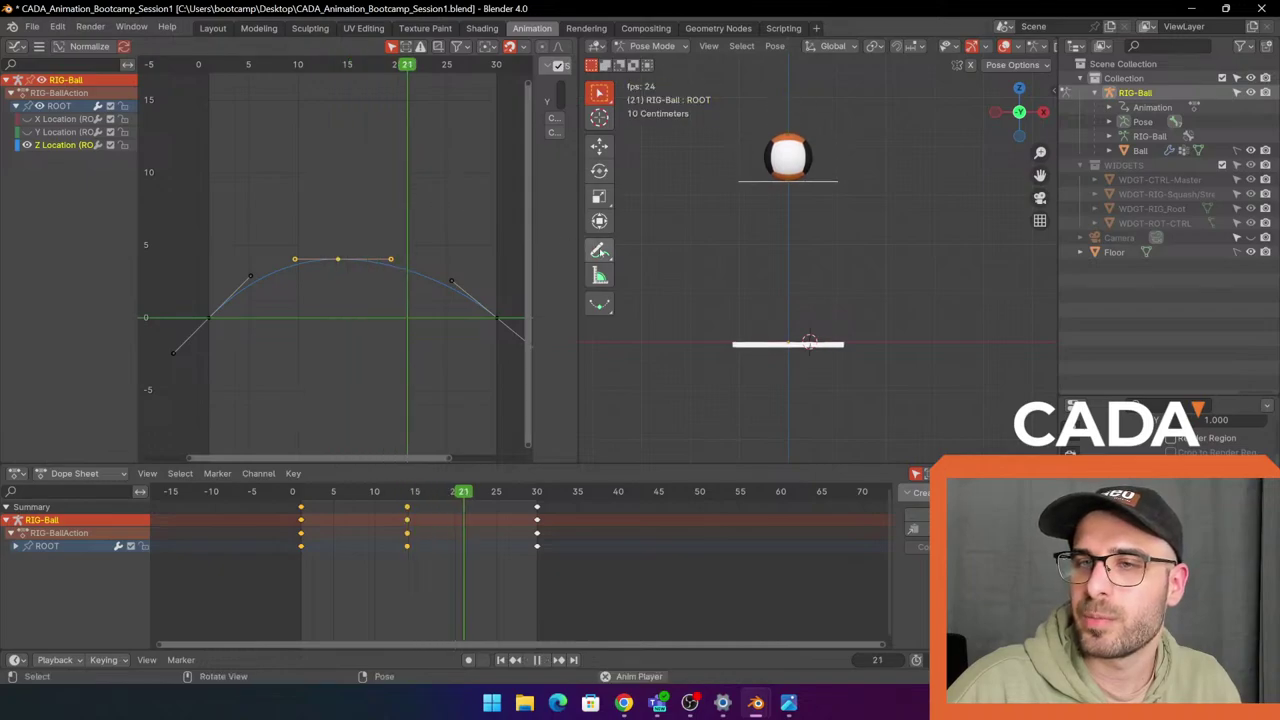
key(space)
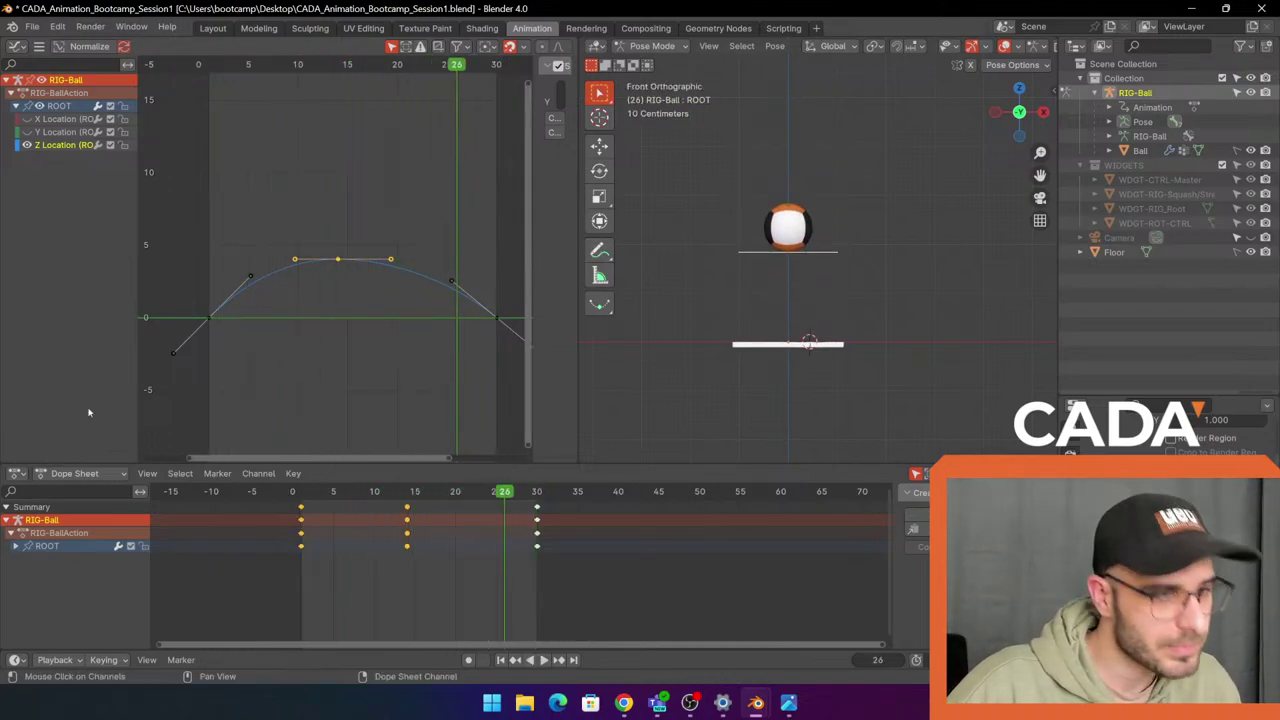
Move the bounce's peak key from frame 14 to frame 15 and play the animation to check it.
key(b)
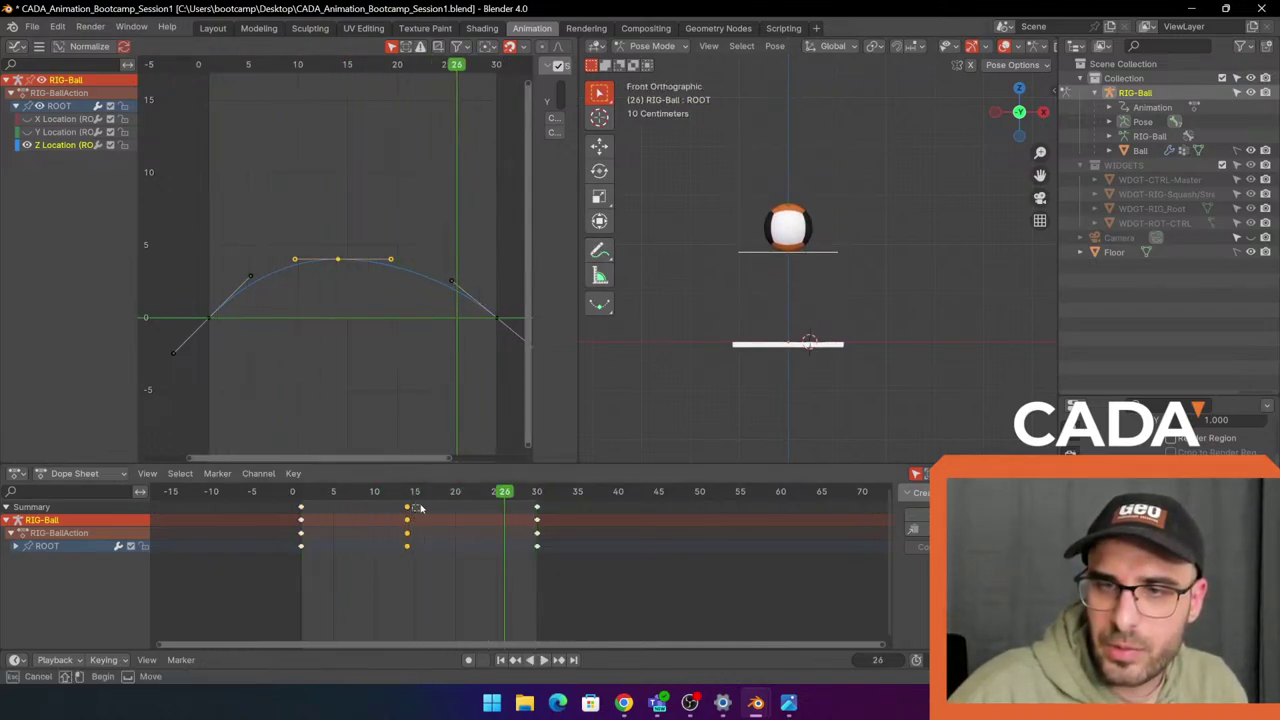
click(408, 506)
drag(420, 508, 416, 506)
drag(508, 496, 378, 503)
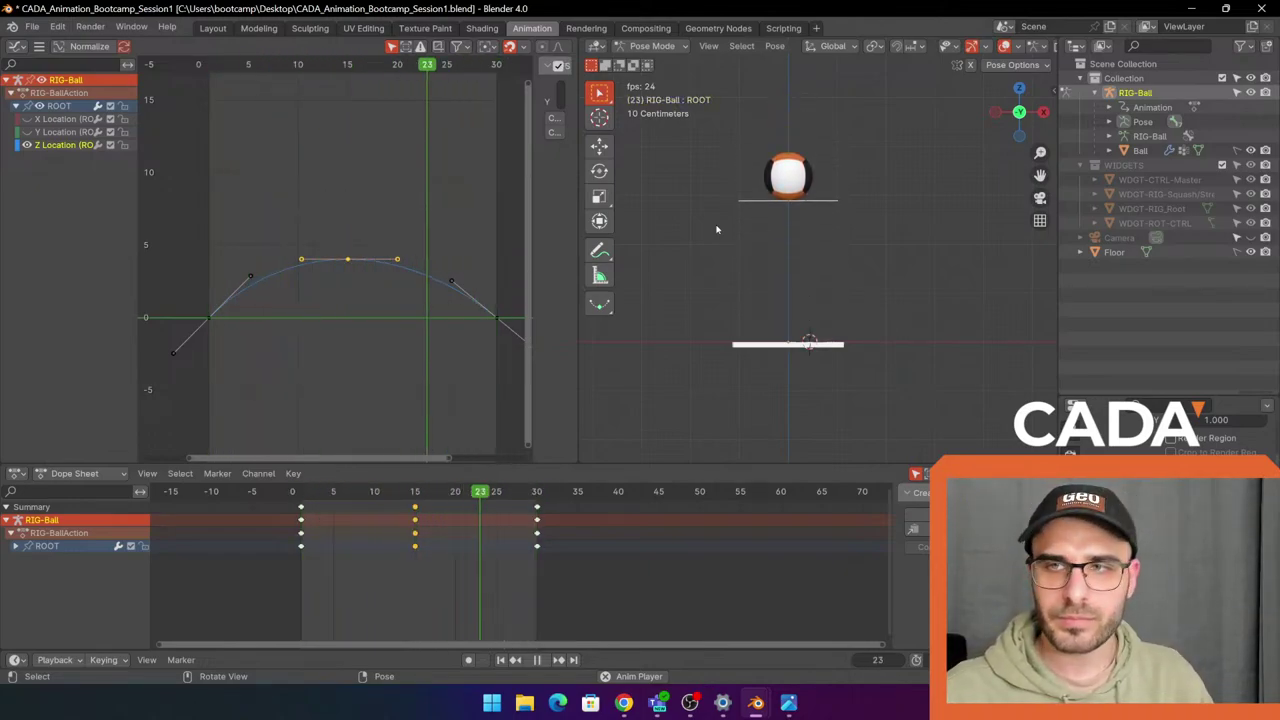
key(space)
drag(229, 64, 211, 55)
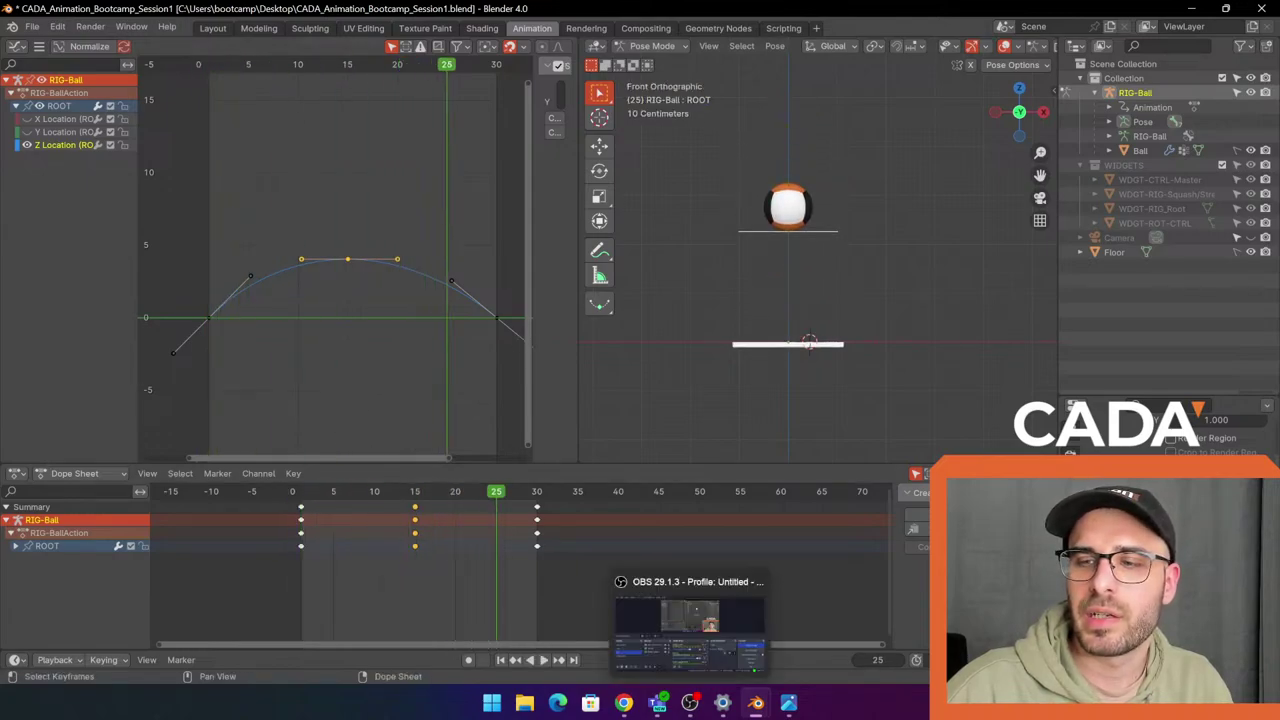
Consult the bouncing-ball reference drawing image.png, return to Blender, and replay the bounce, inspecting the peak at frame 15.
click(788, 703)
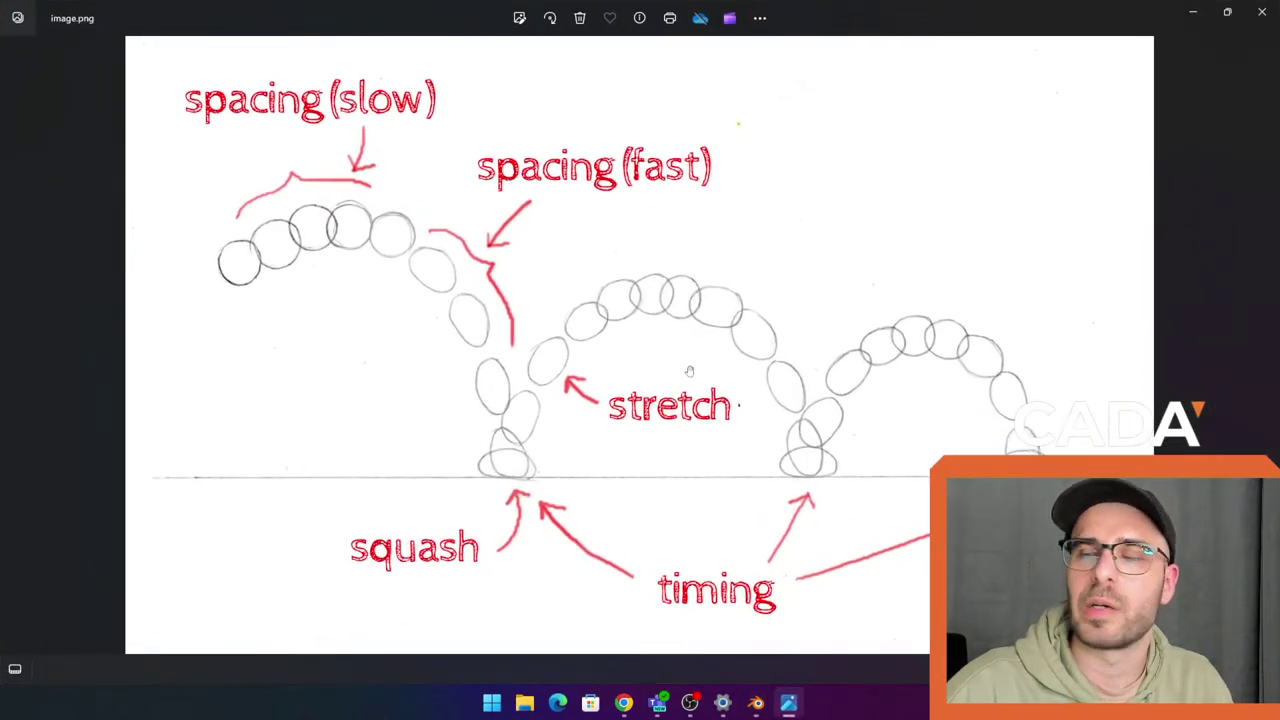
click(1193, 12)
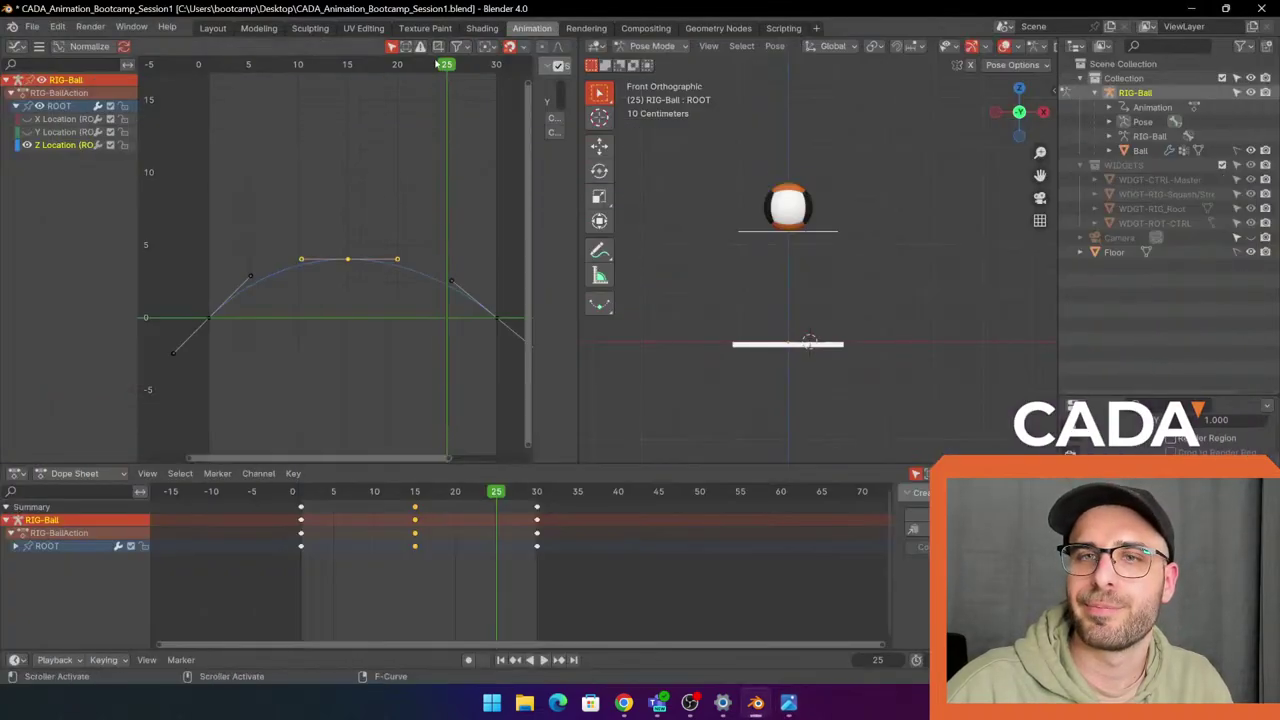
key(space)
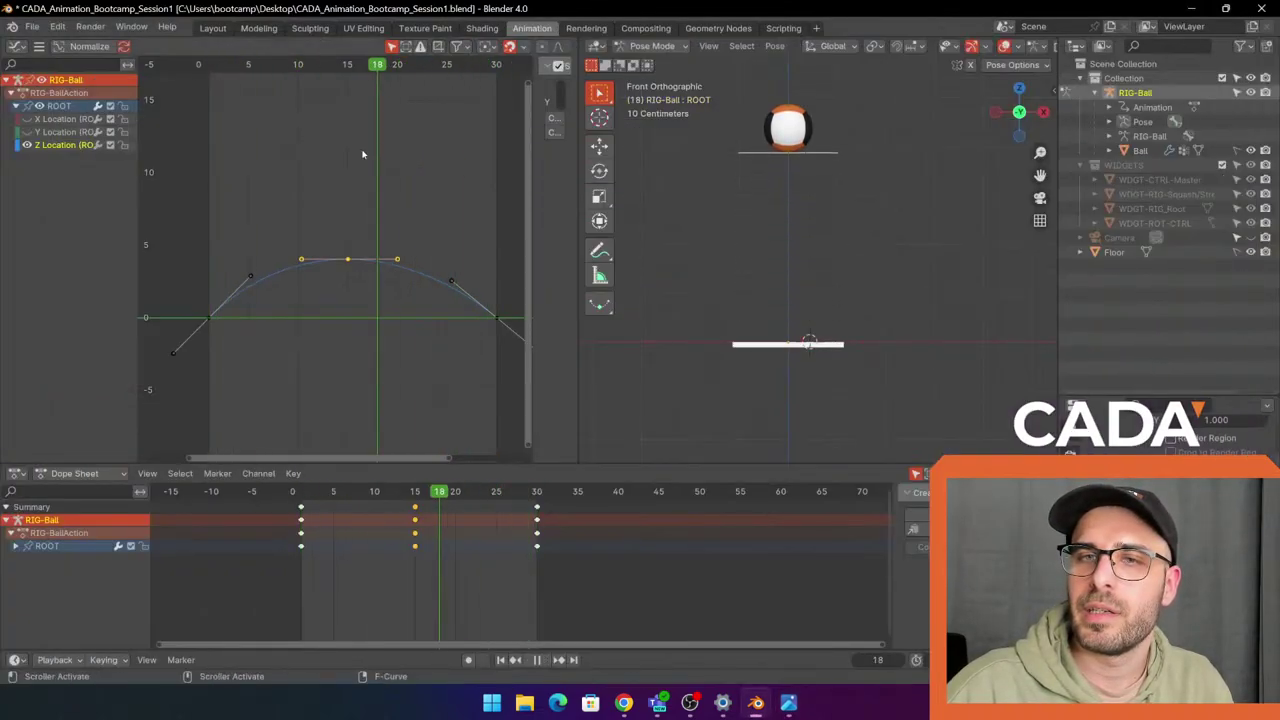
drag(363, 154, 350, 211)
key(Right)
key(Right)
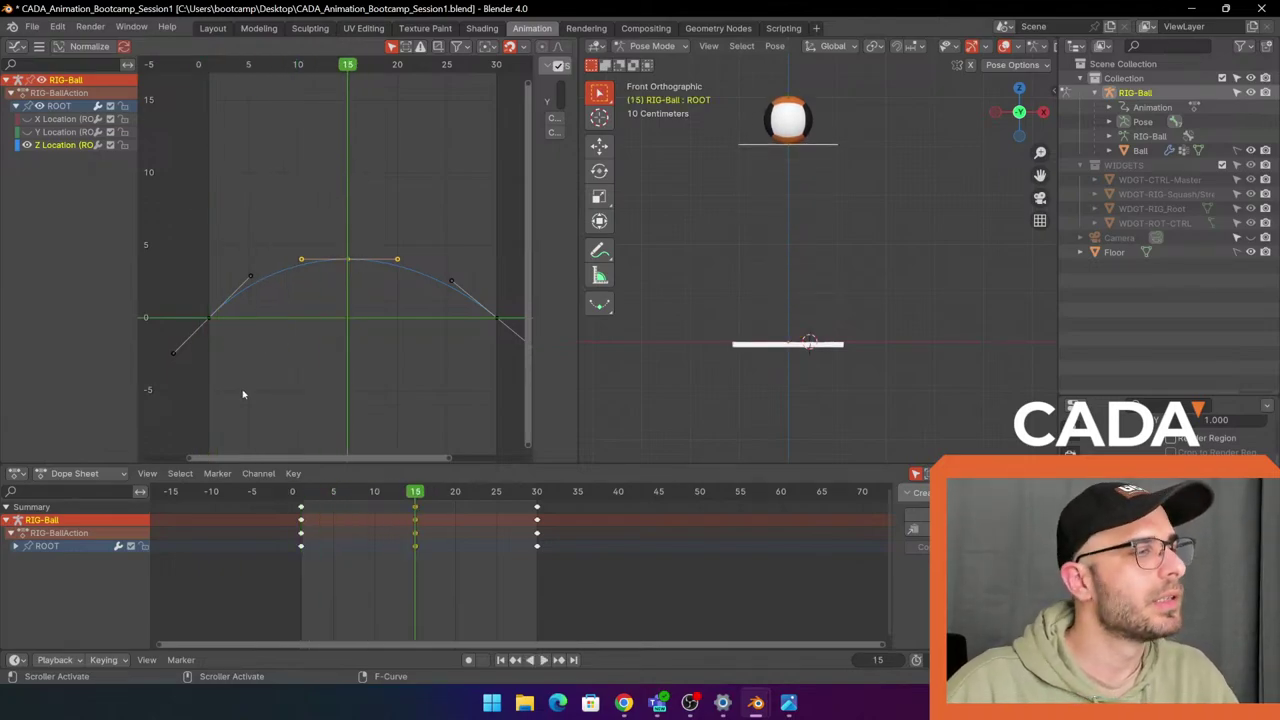
key(space)
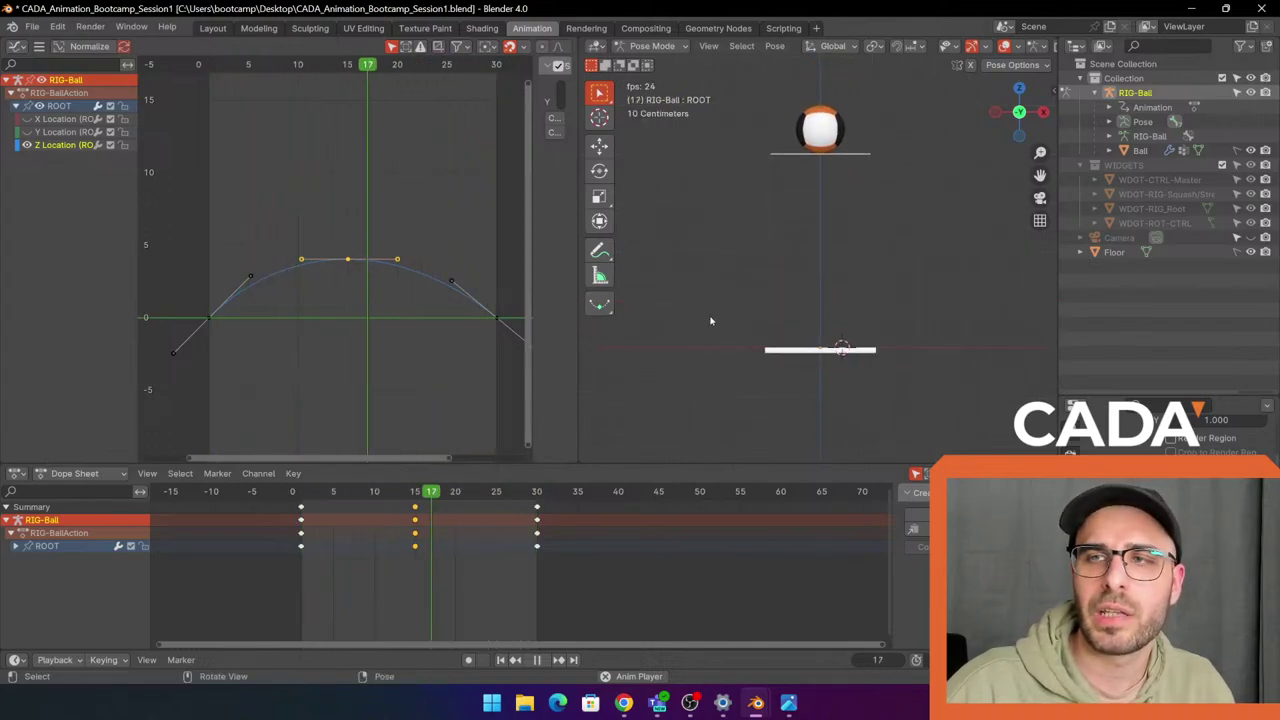
key(space)
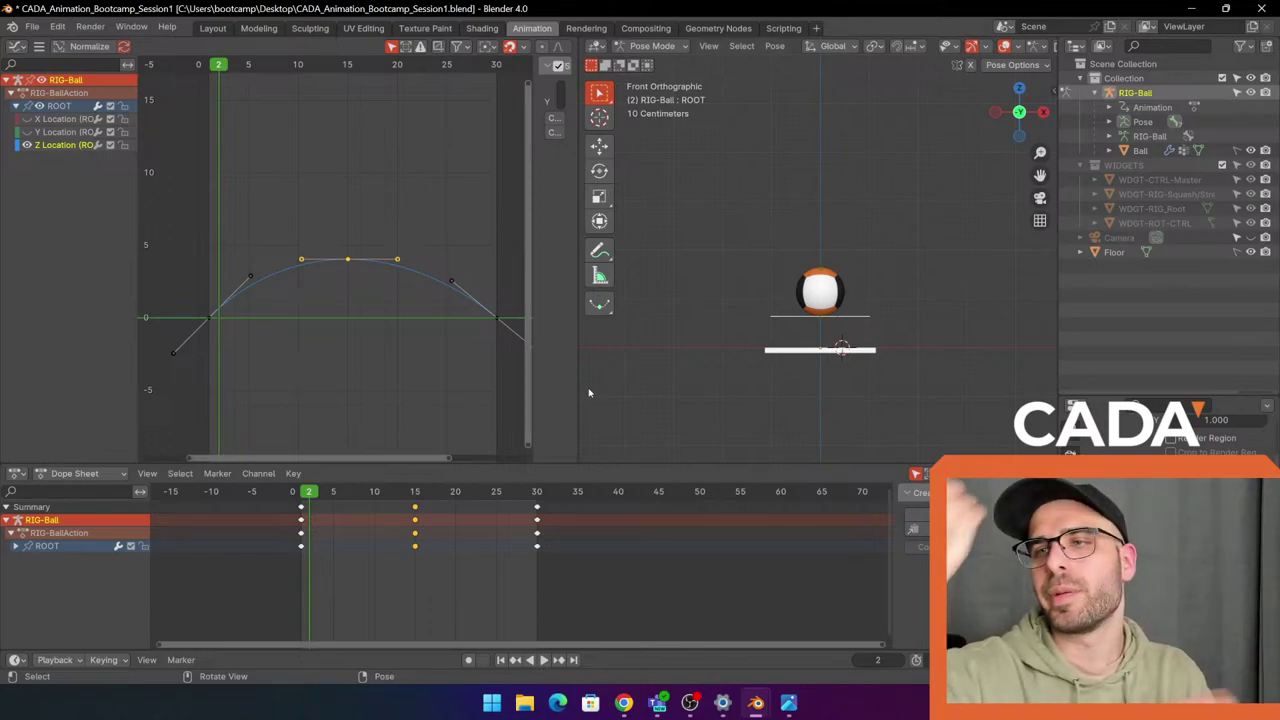
Return to frame 1 and extend the animation's end frame to 40.
scroll(872, 349, up, 3)
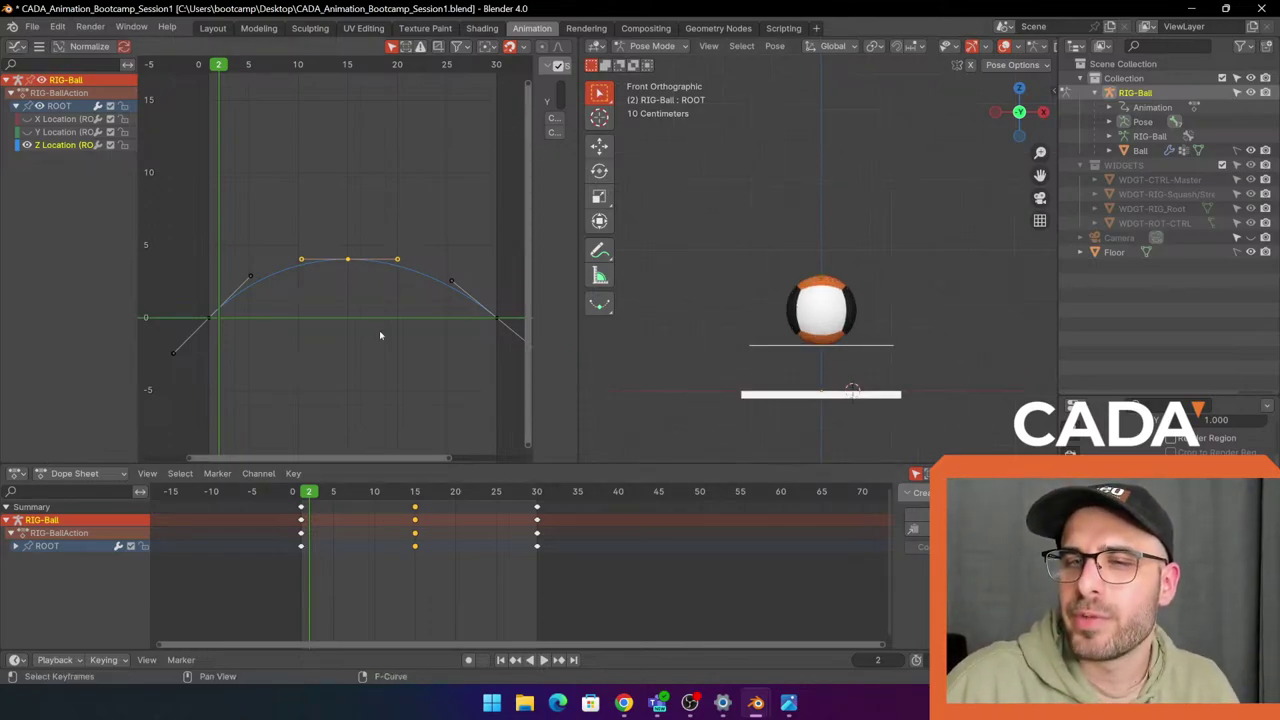
key(space)
click(299, 497)
shift+middle_drag(930, 212, 909, 189)
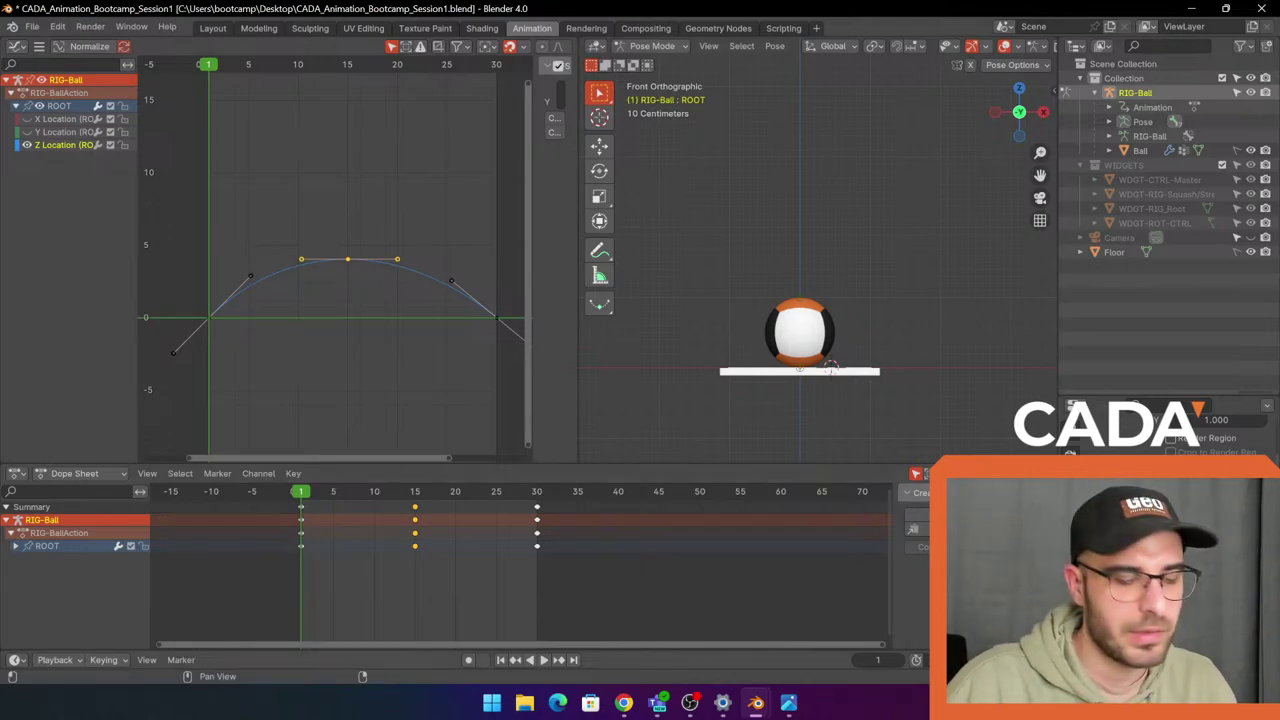
key(Return)
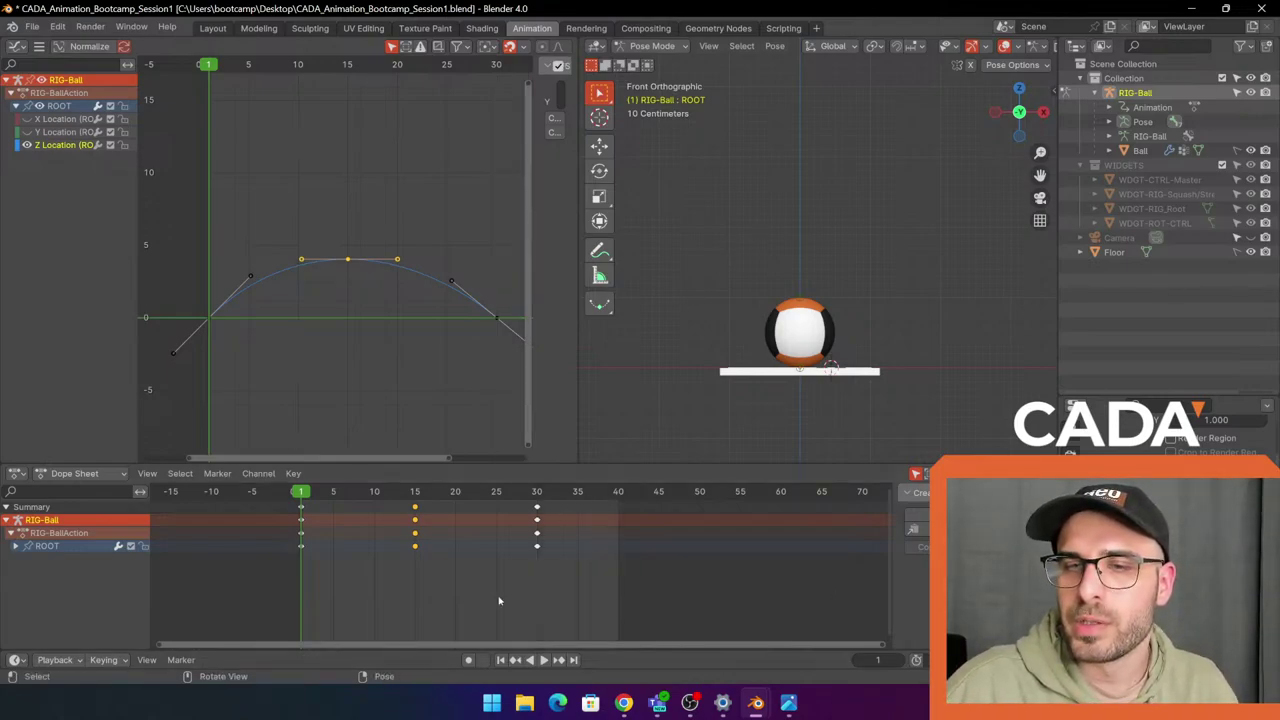
Try to shift all of the ball's keyframes 10 frames later, and undo the shift.
drag(270, 590, 633, 502)
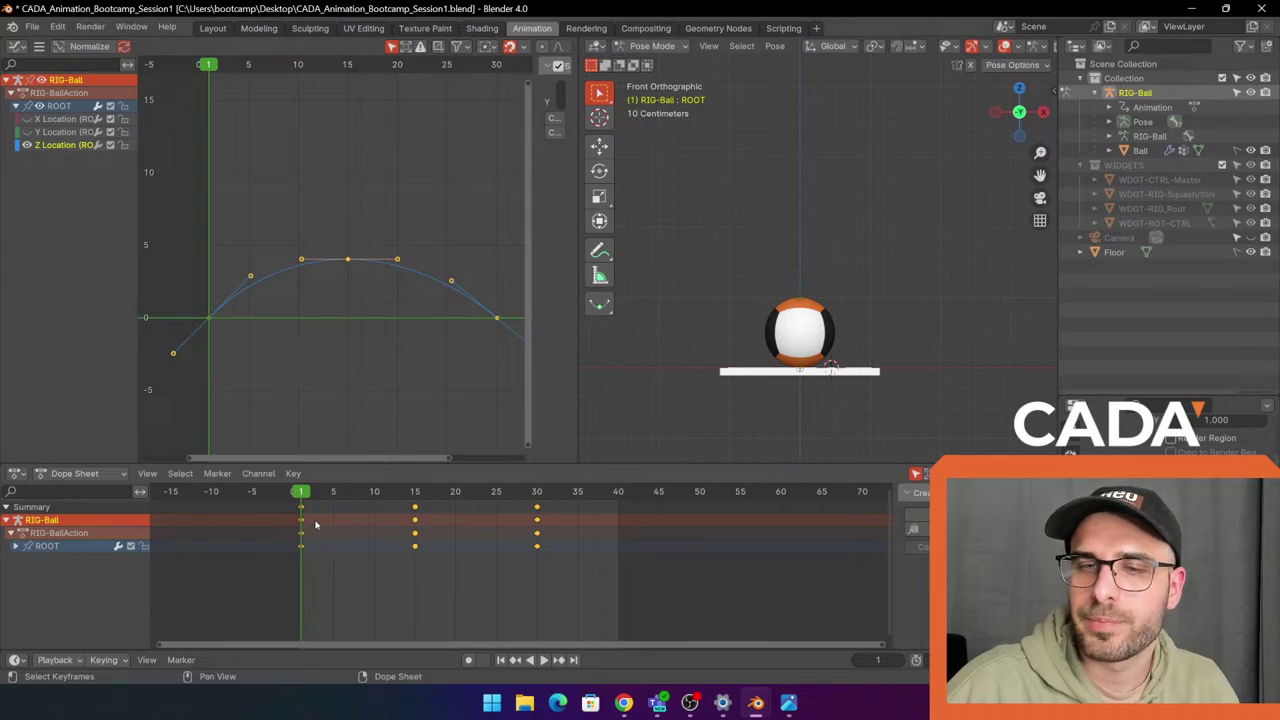
drag(302, 508, 383, 512)
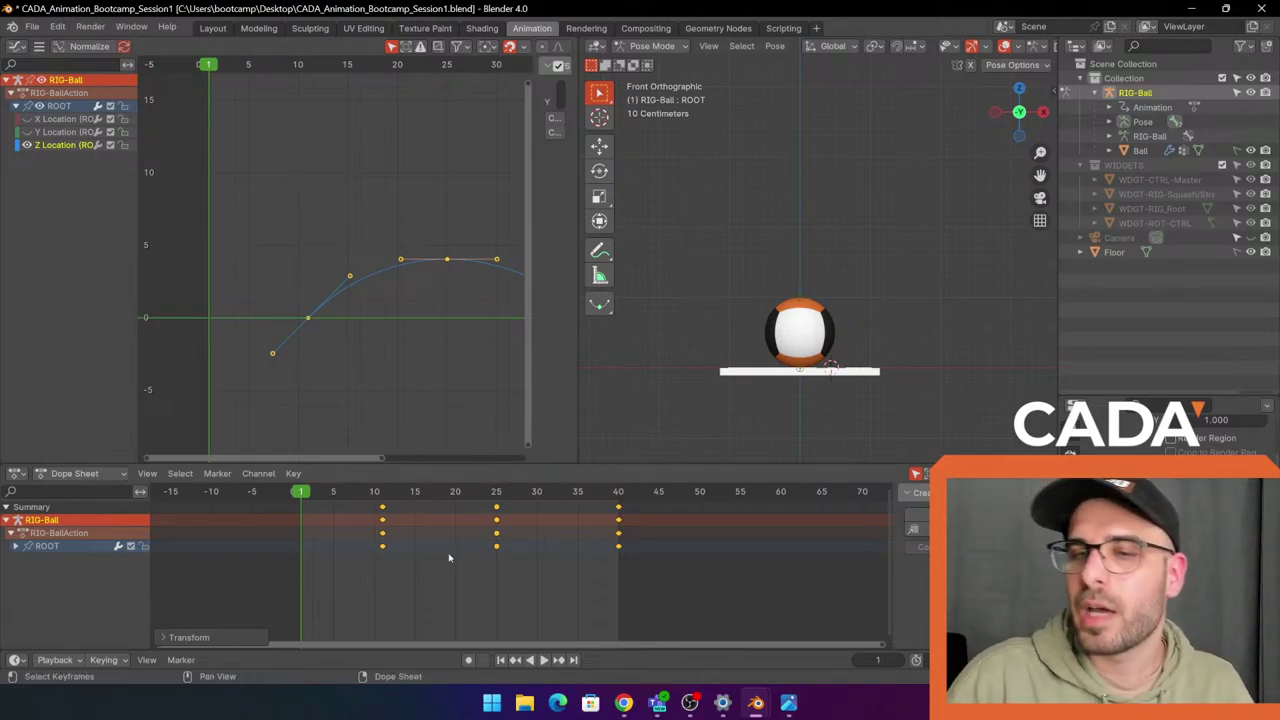
key(ctrl+z)
key(ctrl+z)
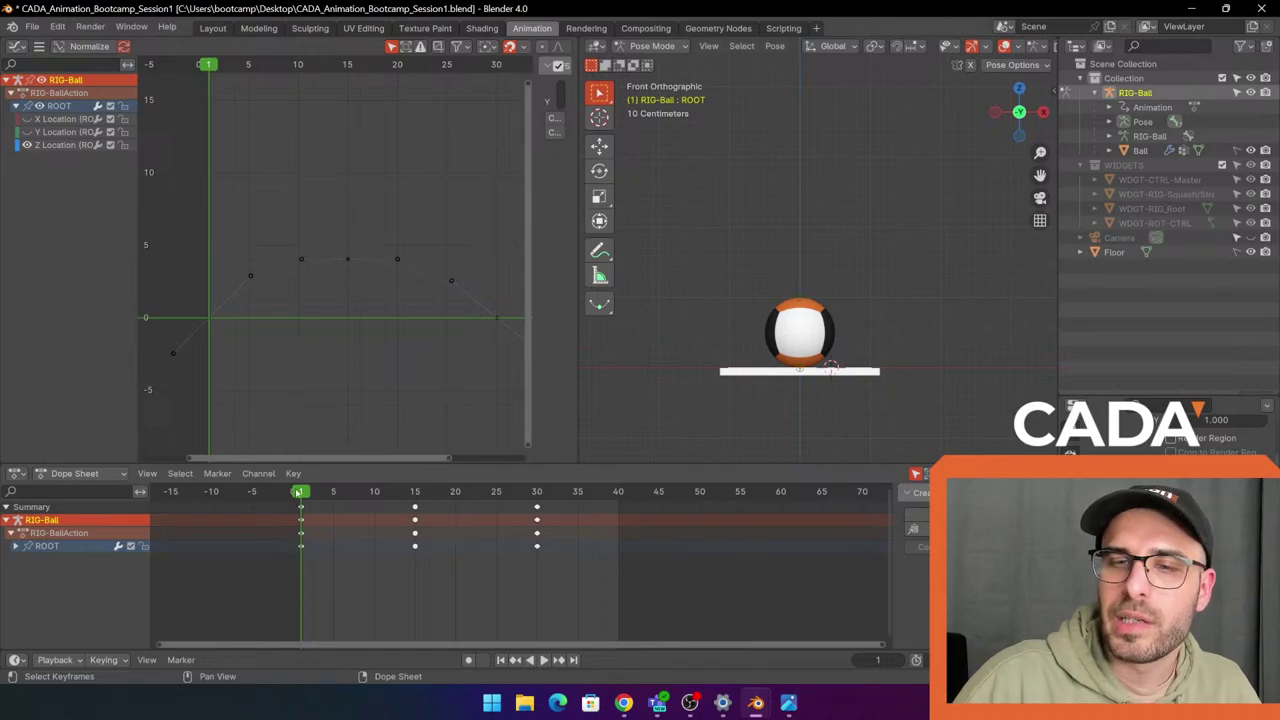
Shift all of the ball's keyframes 4 frames later so the first sits at frame 5, and return to frame 1.
mouse_move(297, 492)
mouse_down()
mouse_move(264, 492)
mouse_move(303, 497)
mouse_up()
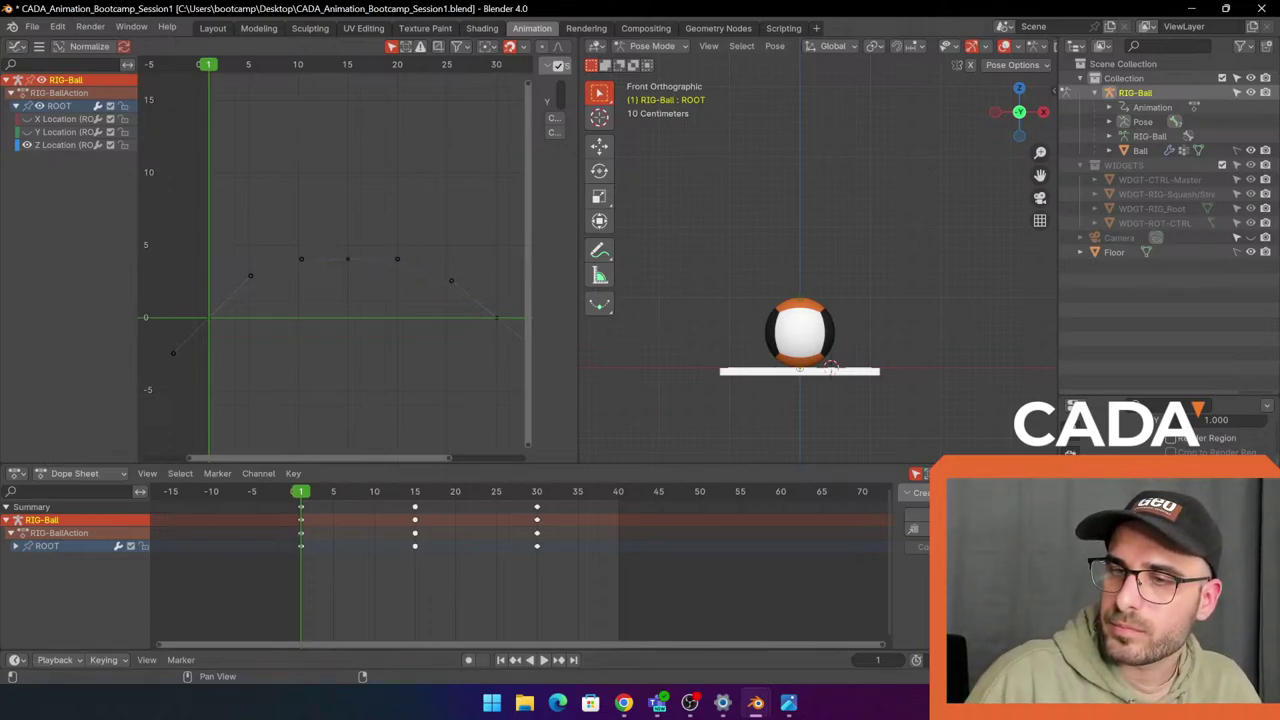
drag(306, 495, 301, 511)
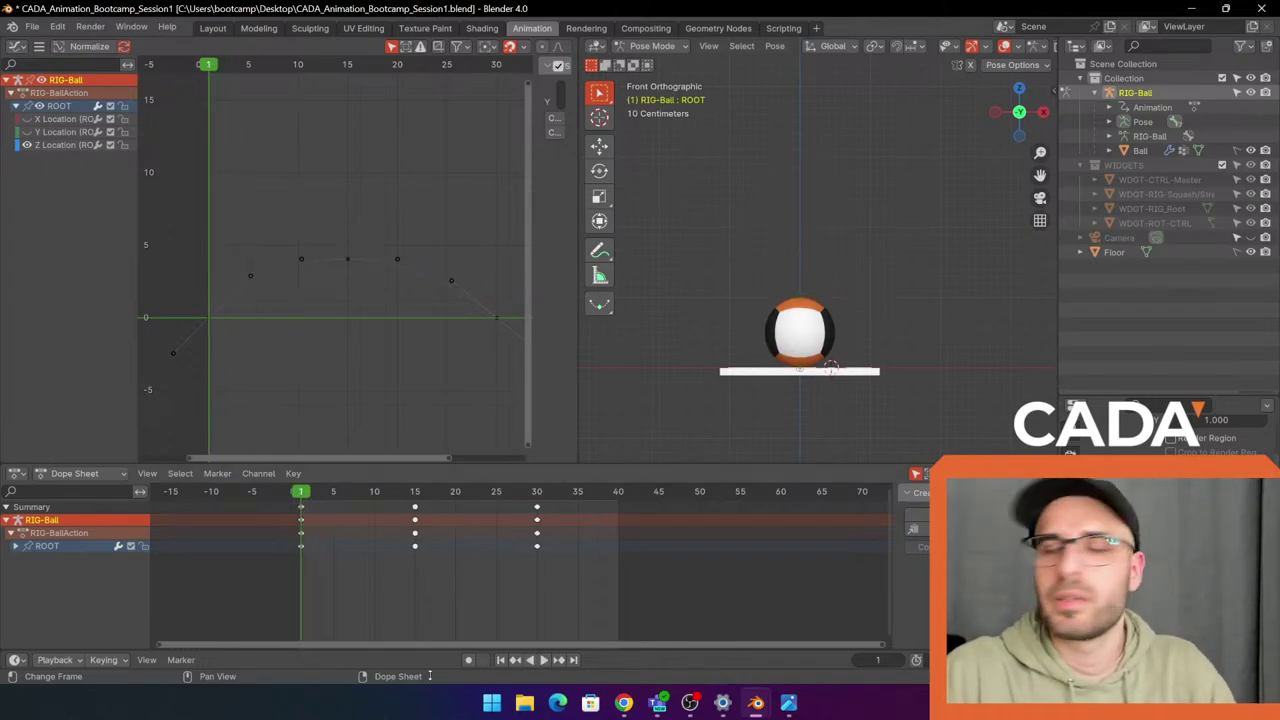
key(space)
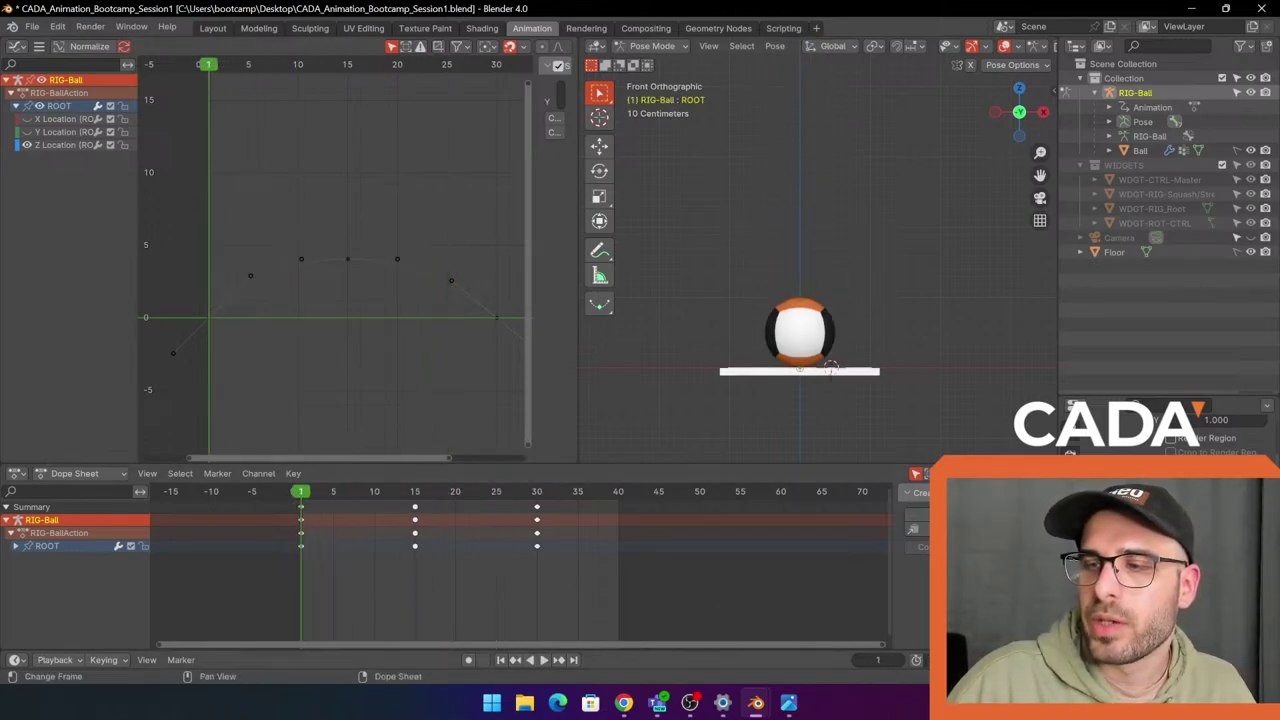
drag(270, 597, 634, 508)
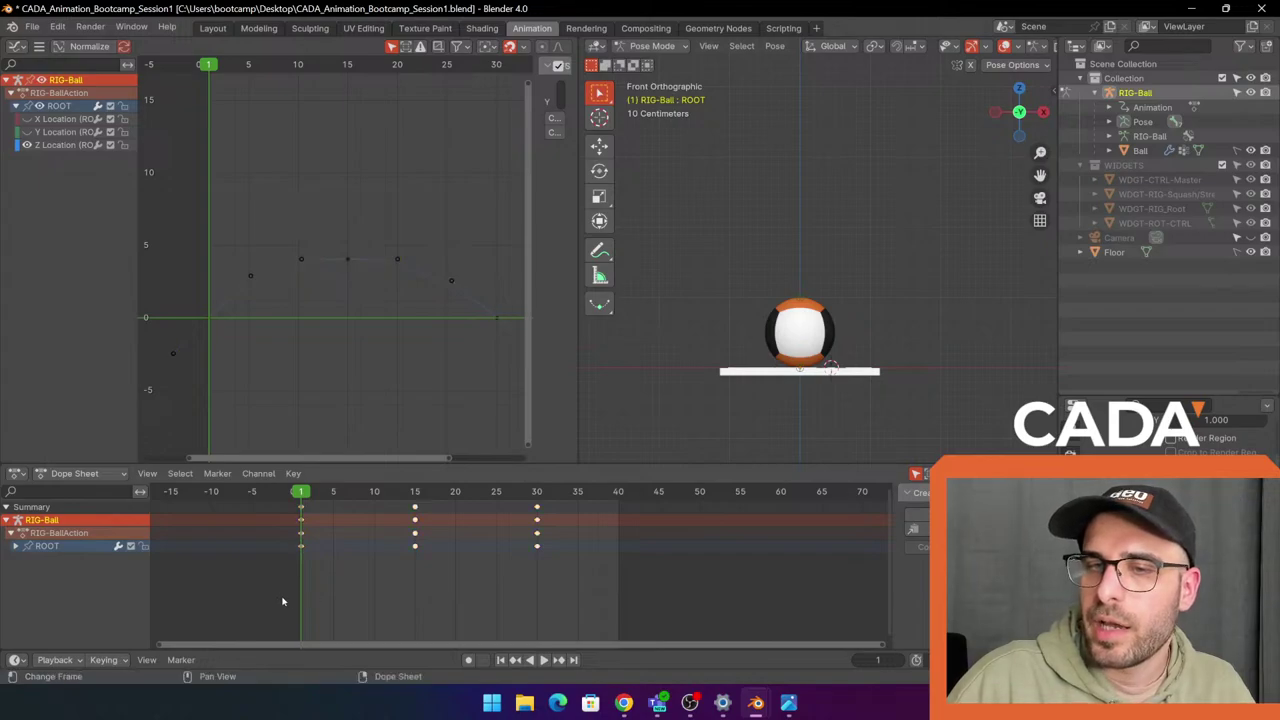
drag(258, 591, 584, 488)
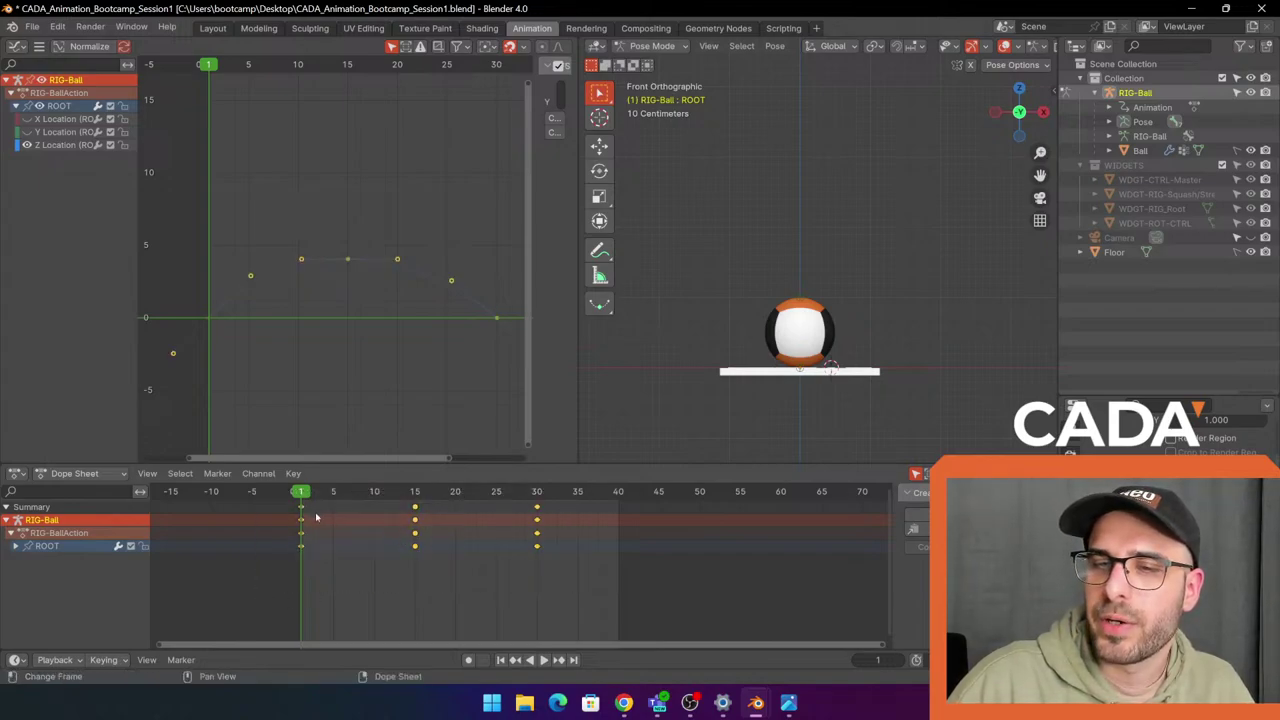
drag(301, 510, 337, 537)
key(space)
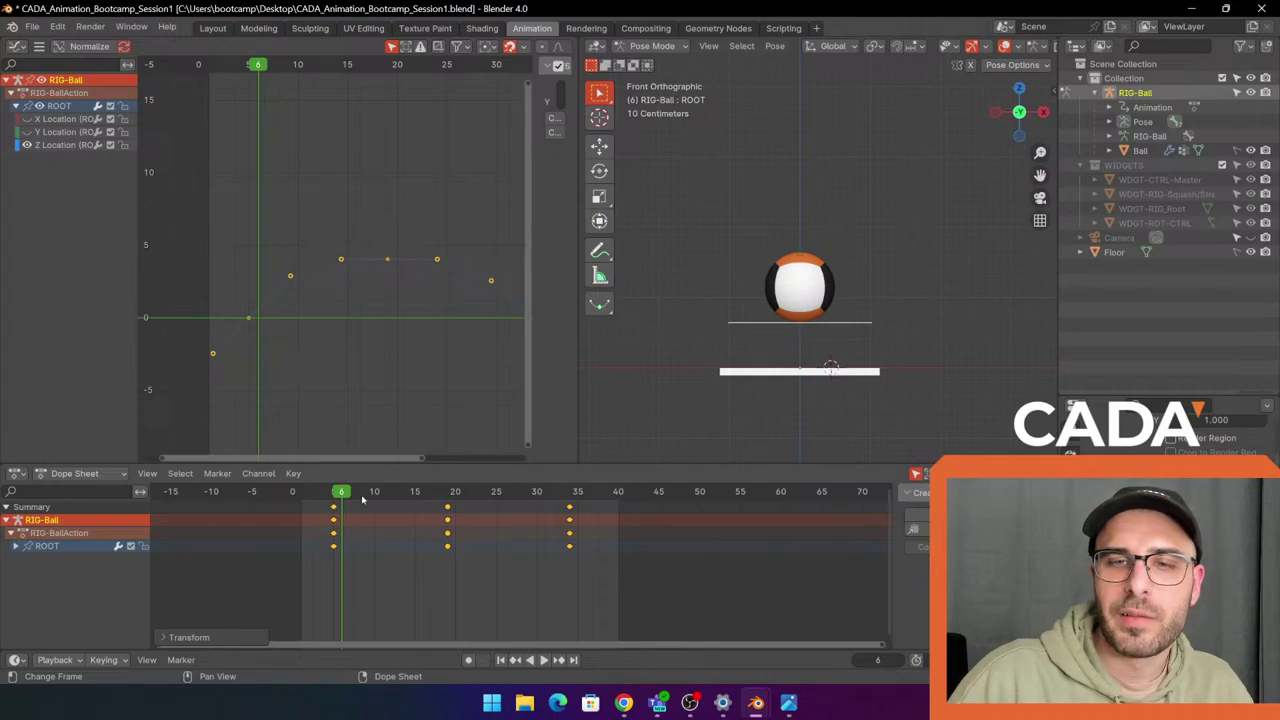
key(Escape)
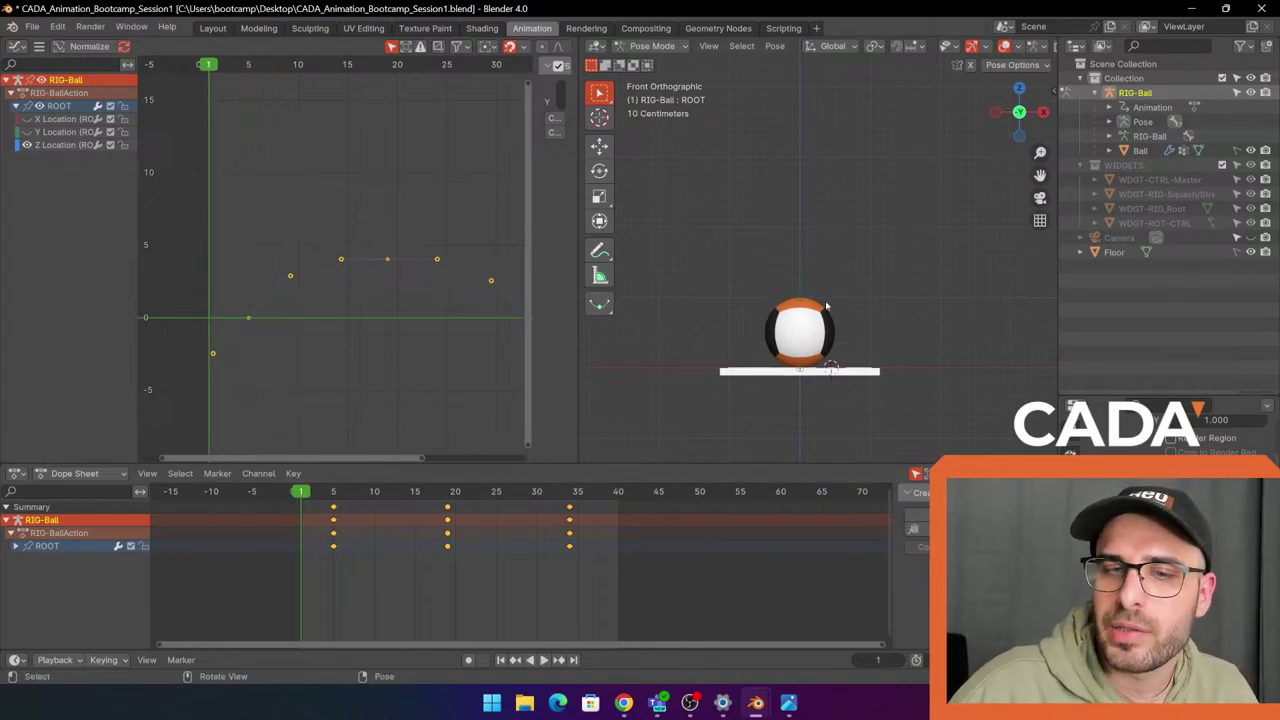
Select the CTRL-SQUASH/STRETCH-TOP control on top of the ball in an angled perspective view.
middle_drag(851, 354, 843, 248)
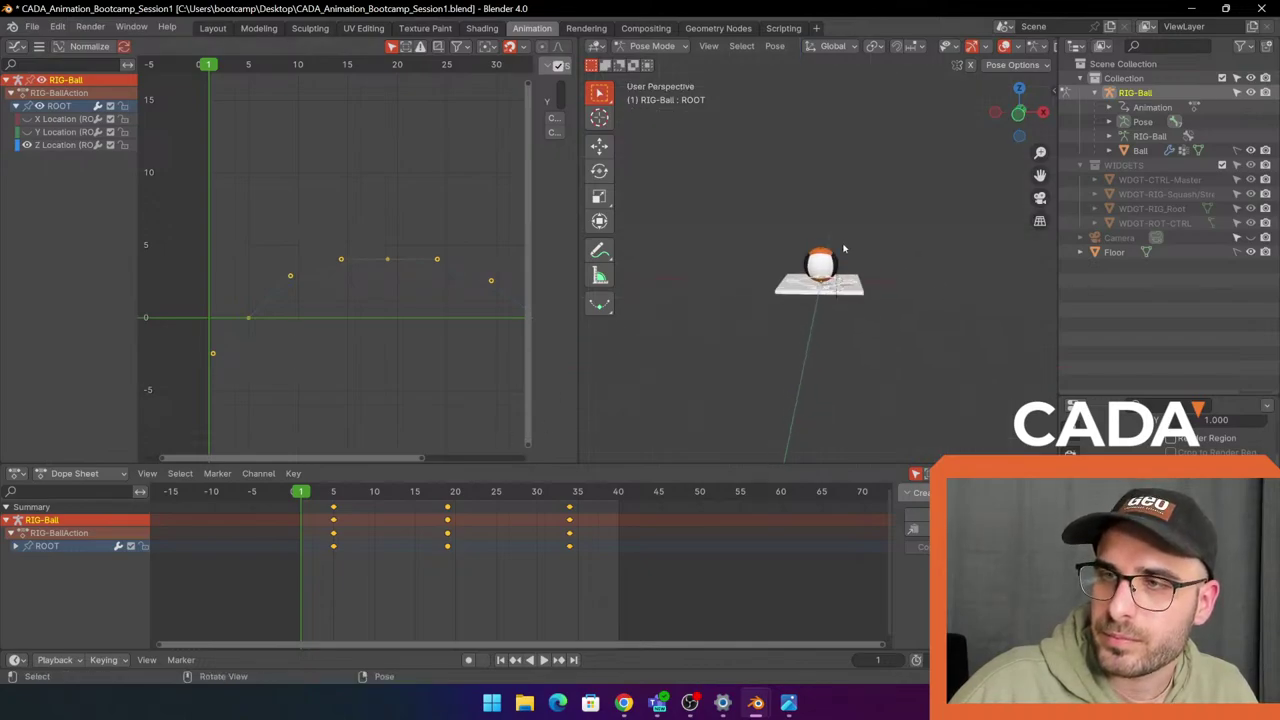
click(824, 249)
key(shift+space)
scroll(894, 263, up, 2)
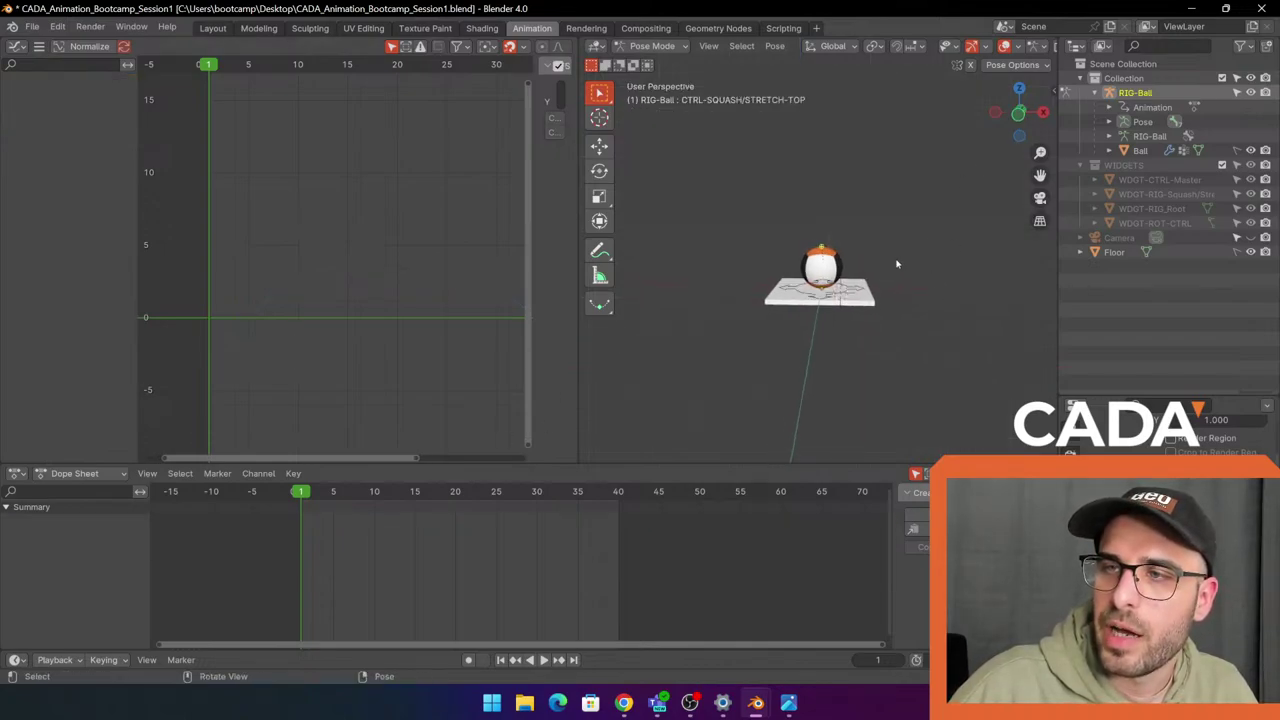
scroll(929, 248, down, 1)
scroll(929, 246, down, 1)
middle_drag(927, 243, 569, 268)
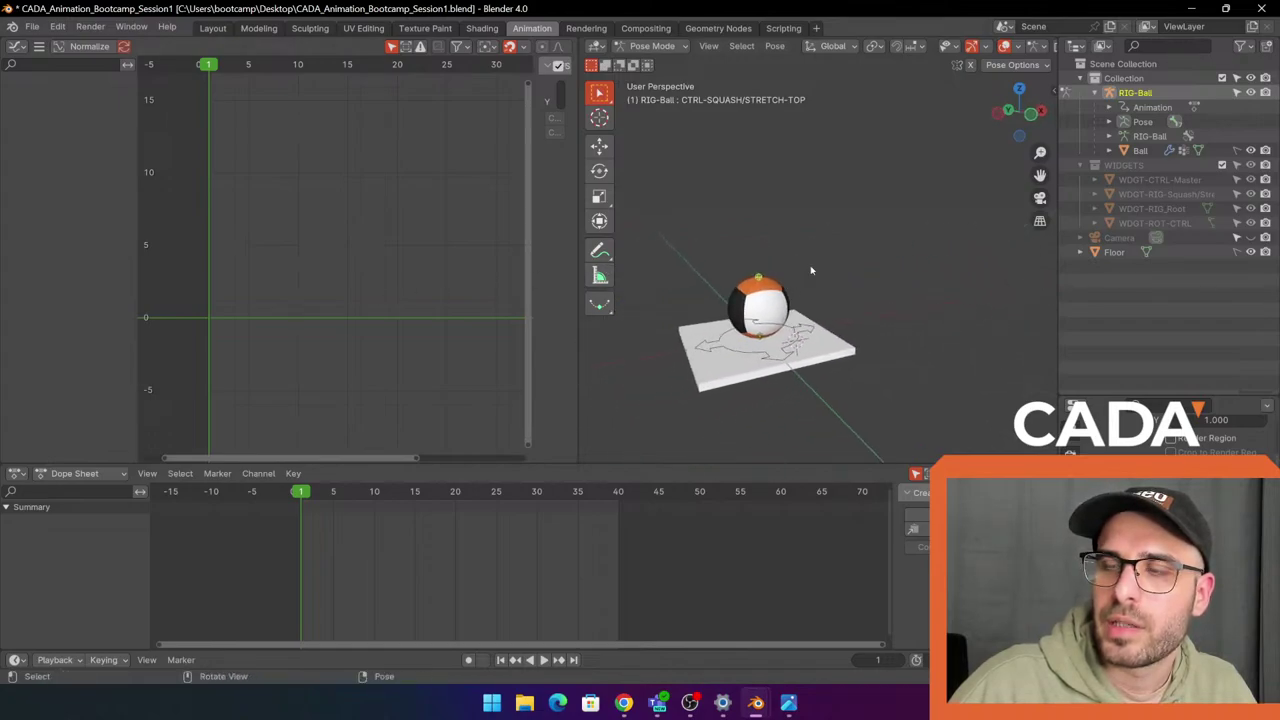
Try to stretch the ball by moving its top squash/stretch control upward about 0.22 m, and cancel the move.
key(g)
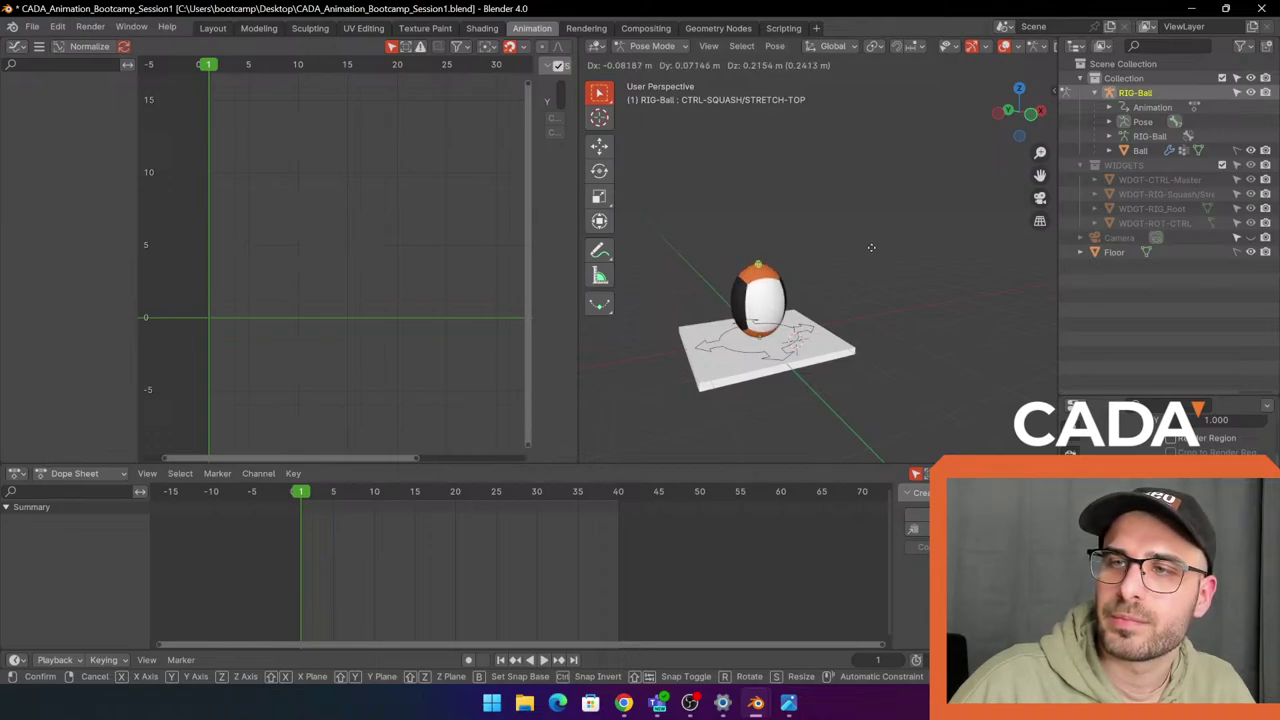
right_click(872, 249)
middle_drag(877, 266, 825, 196)
scroll(824, 195, down, 4)
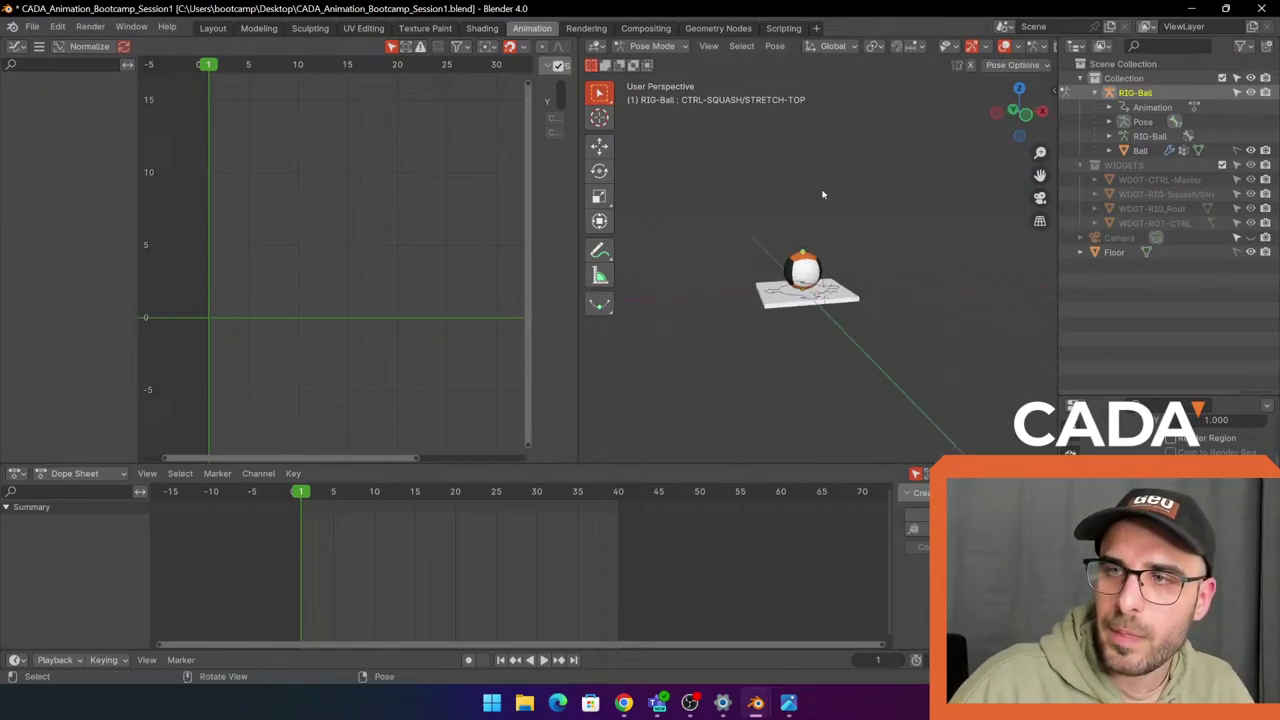
scroll(900, 264, up, 2)
shift+middle_drag(926, 291, 870, 295)
Frame all objects in the 3D viewport and inspect the ball and its controls up close.
click(710, 46)
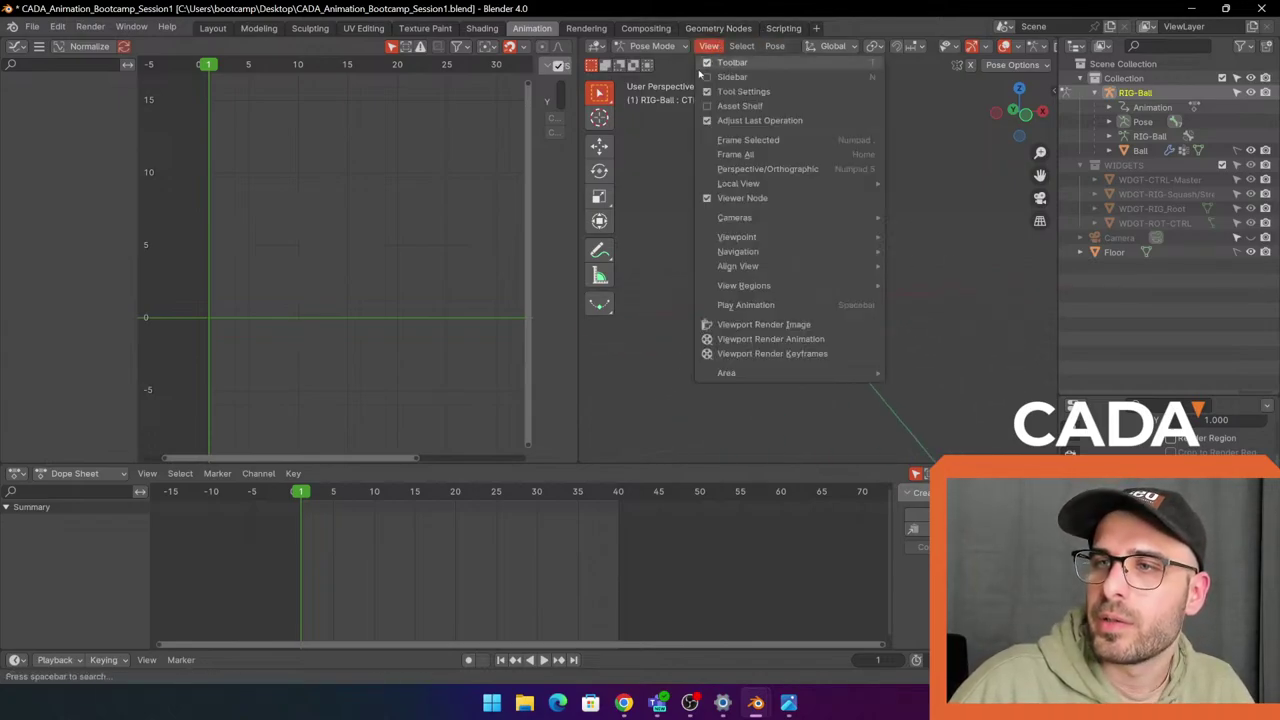
mouse_move(822, 223)
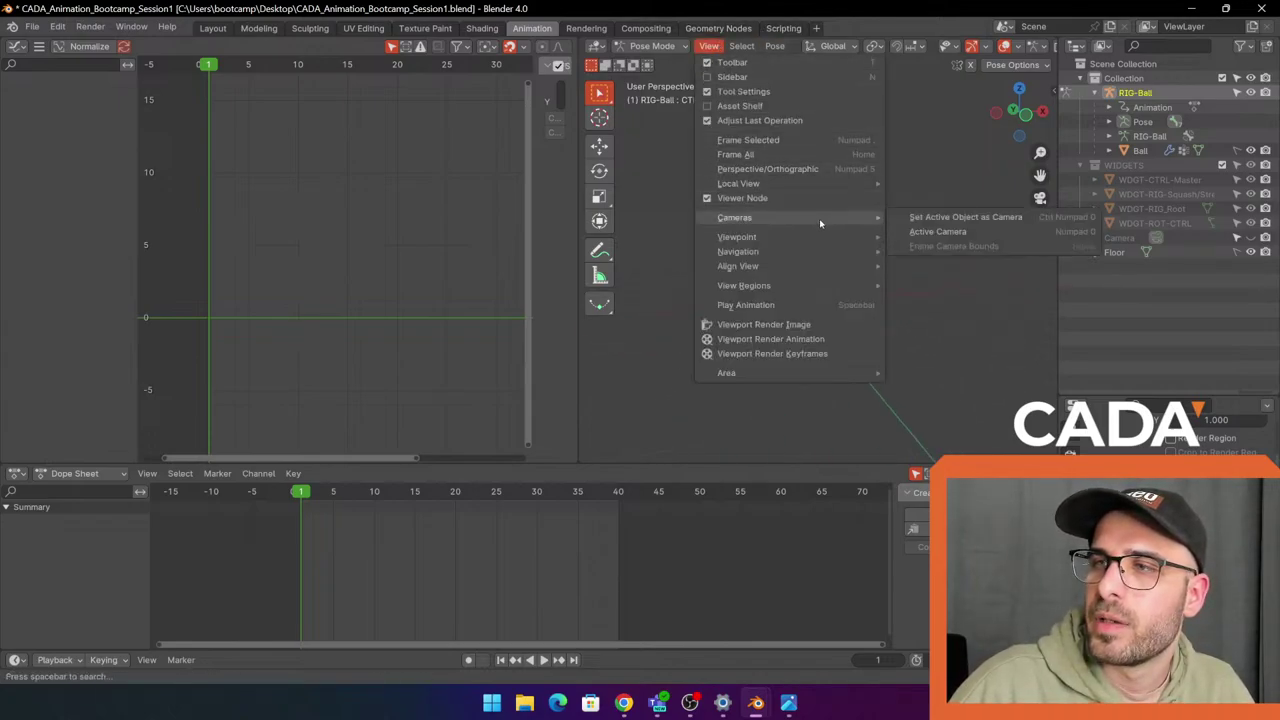
mouse_move(794, 191)
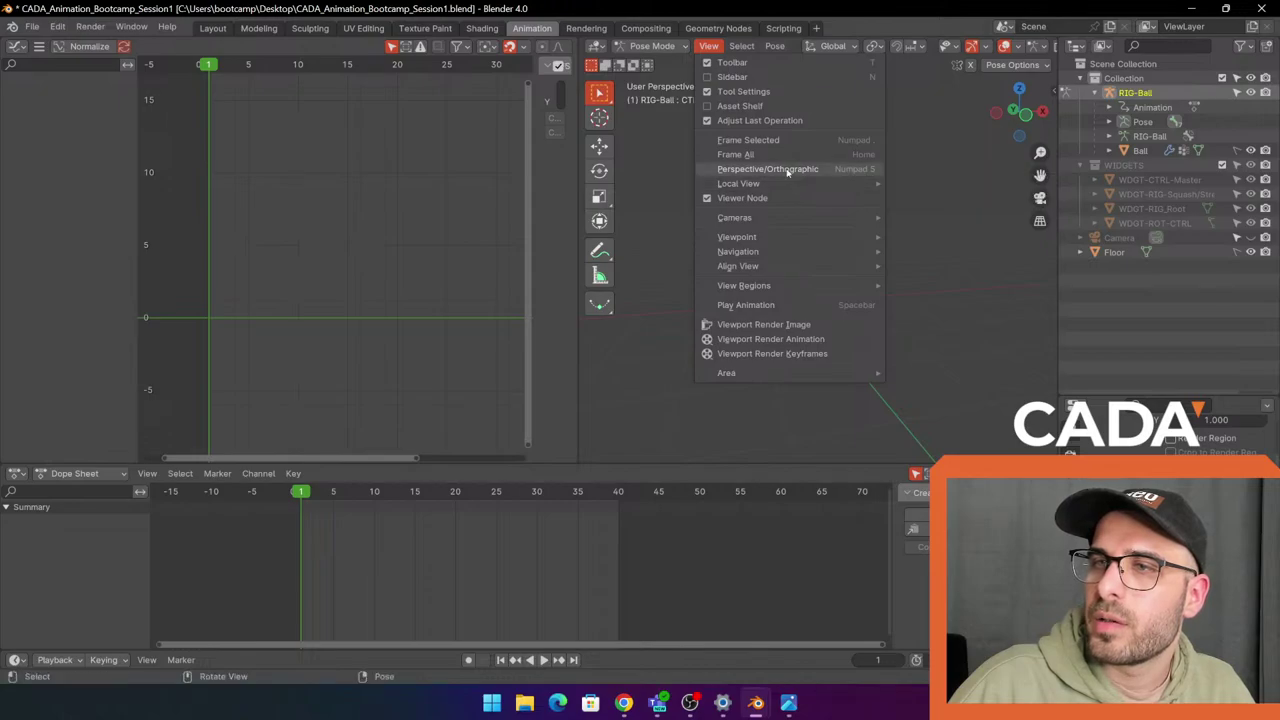
click(790, 154)
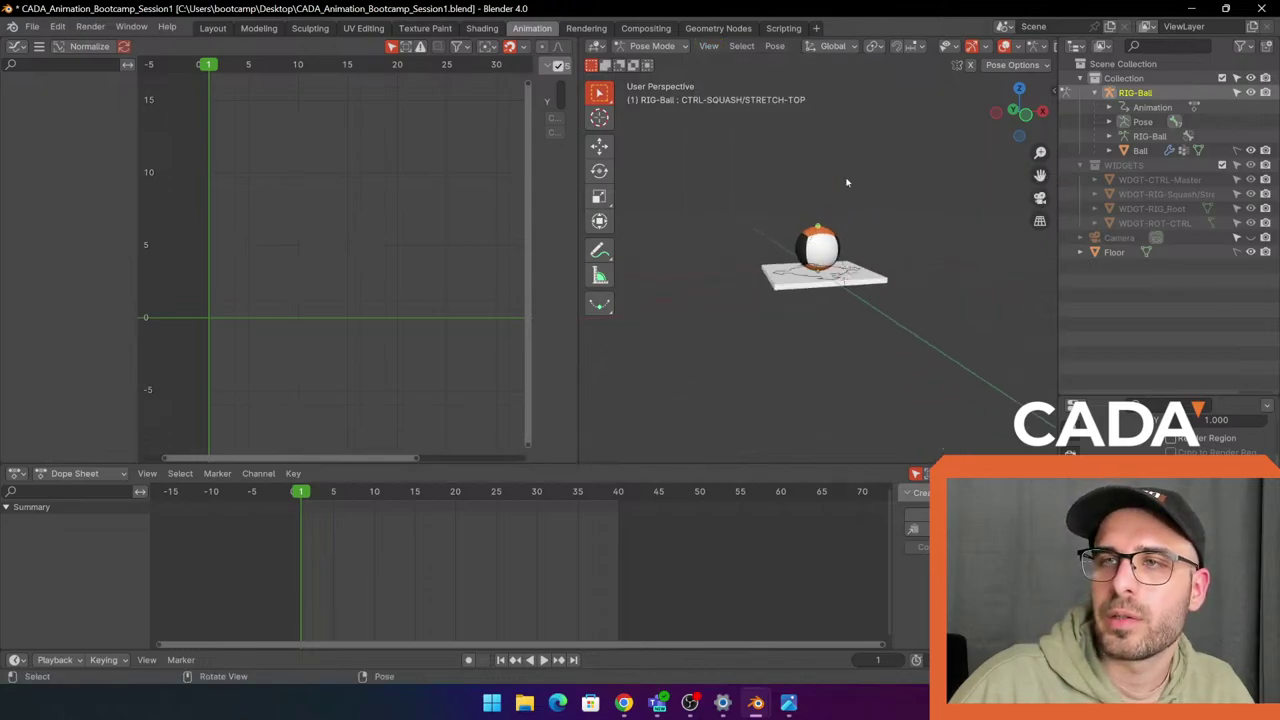
click(708, 46)
click(814, 154)
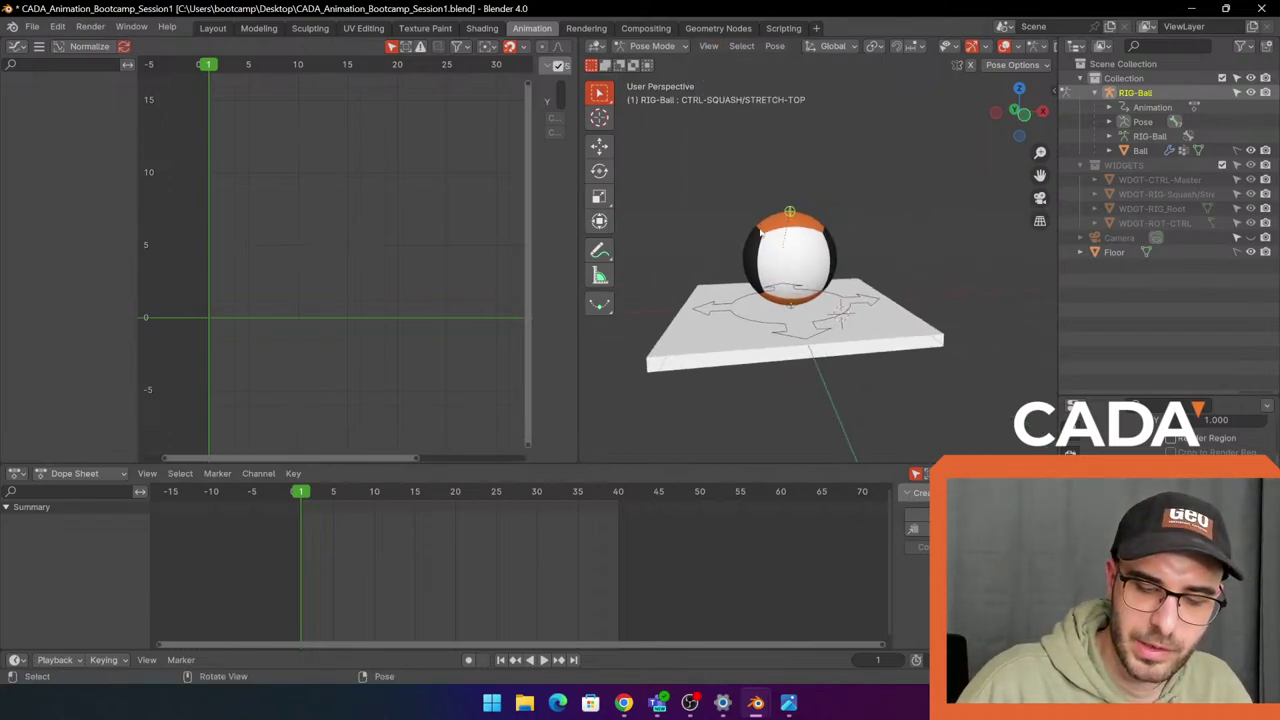
scroll(760, 232, up, 2)
scroll(940, 149, down, 5)
scroll(877, 191, up, 6)
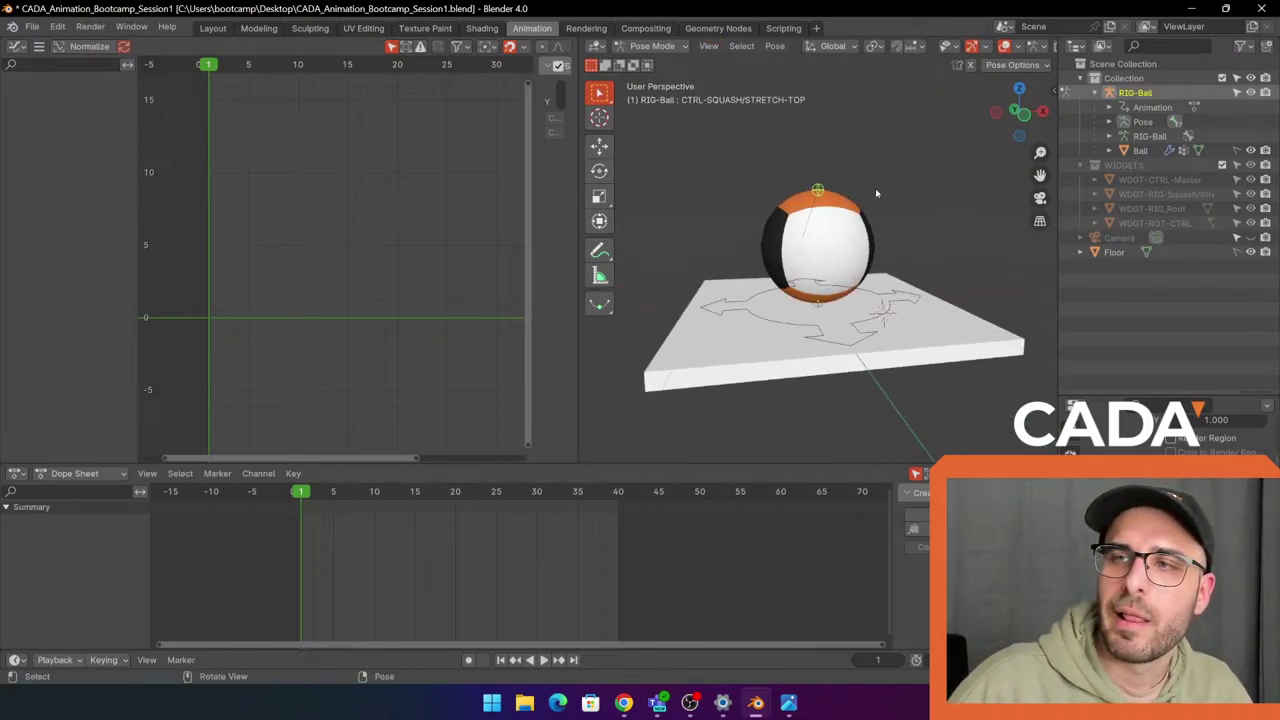
Try to squash the ball by lowering its top control about 0.25 m, and undo the move.
key(g)
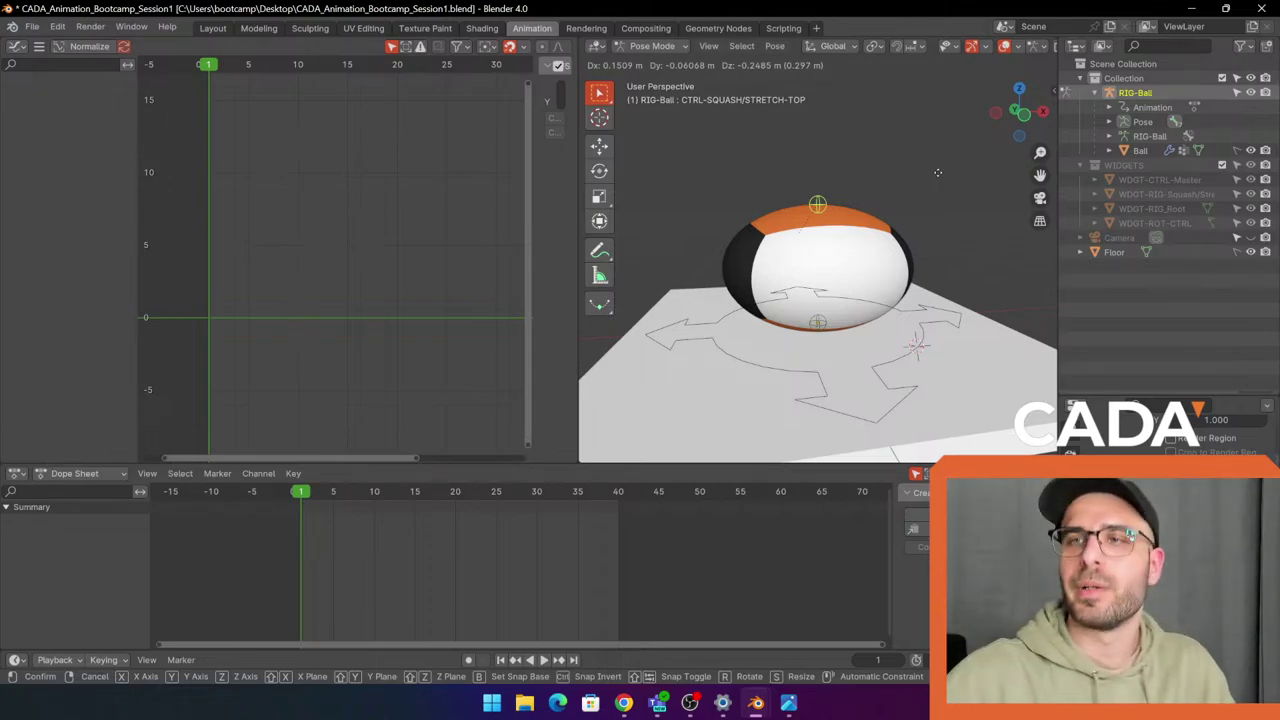
key(ctrl)
click(942, 190)
key(ctrl+z)
scroll(960, 256, down, 4)
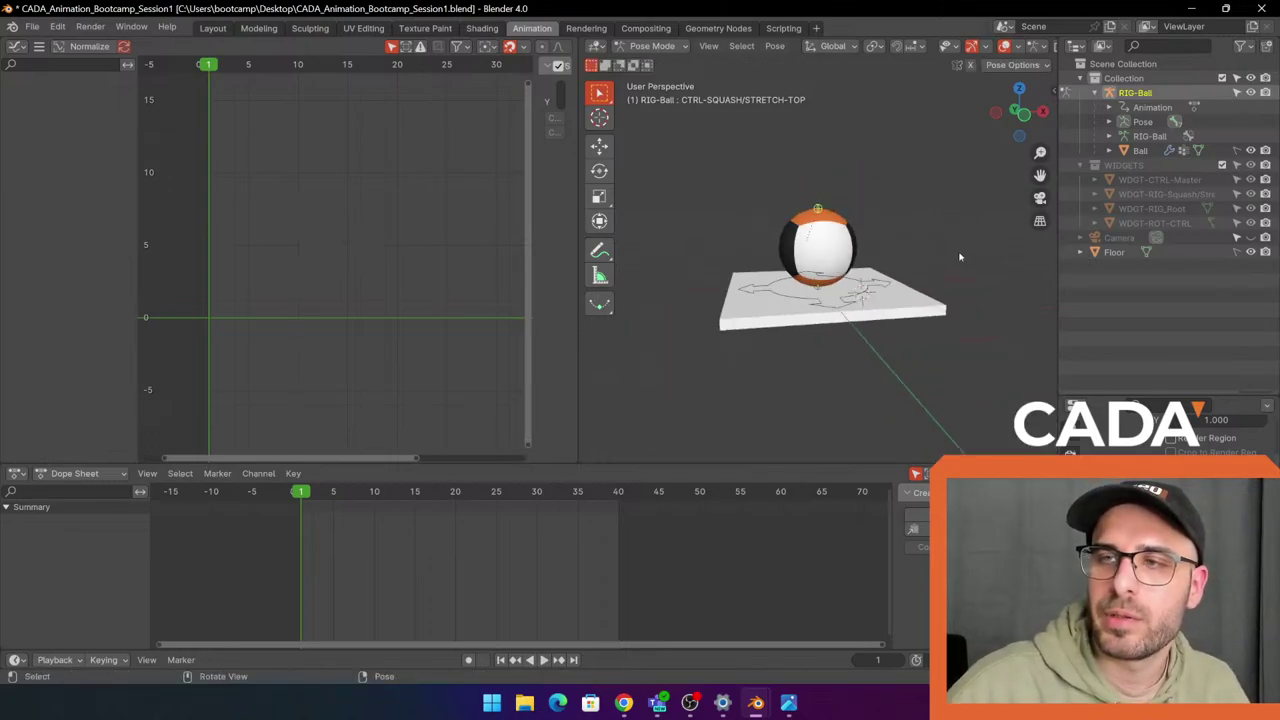
Select the ROOT control beneath the ball and set the 3D viewport to the front orthographic view.
middle_drag(960, 257, 932, 257)
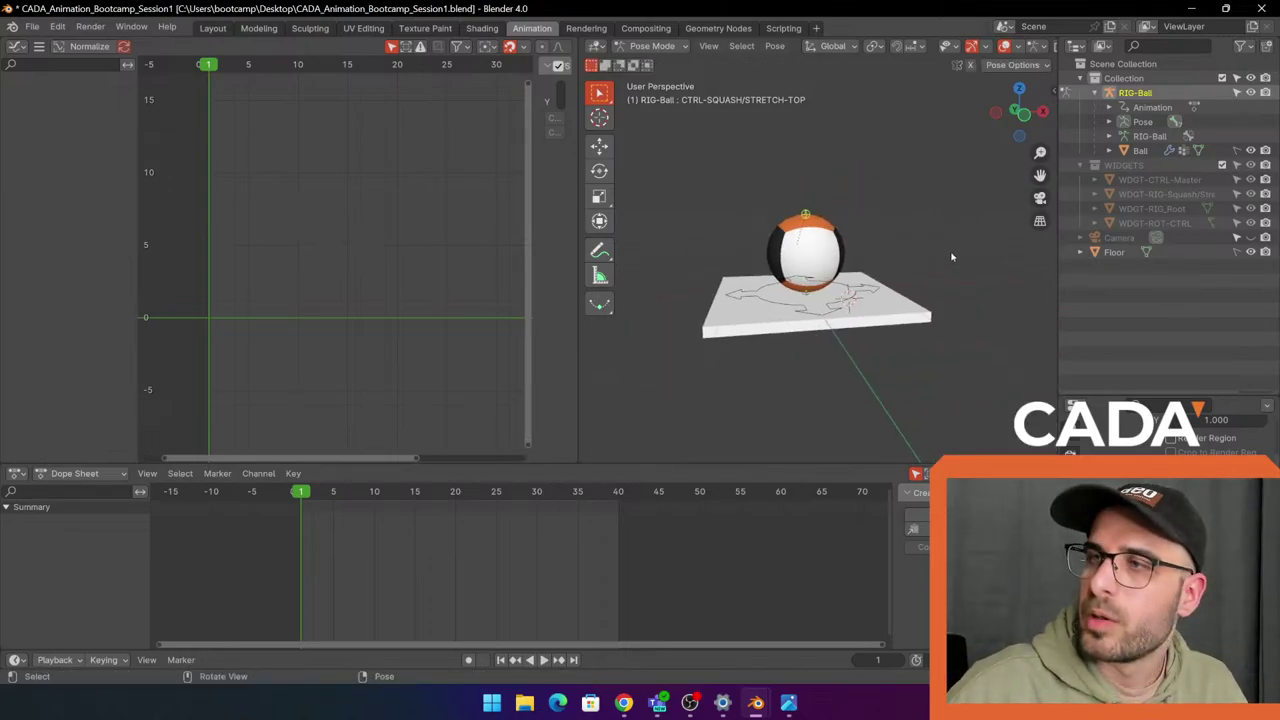
click(1026, 104)
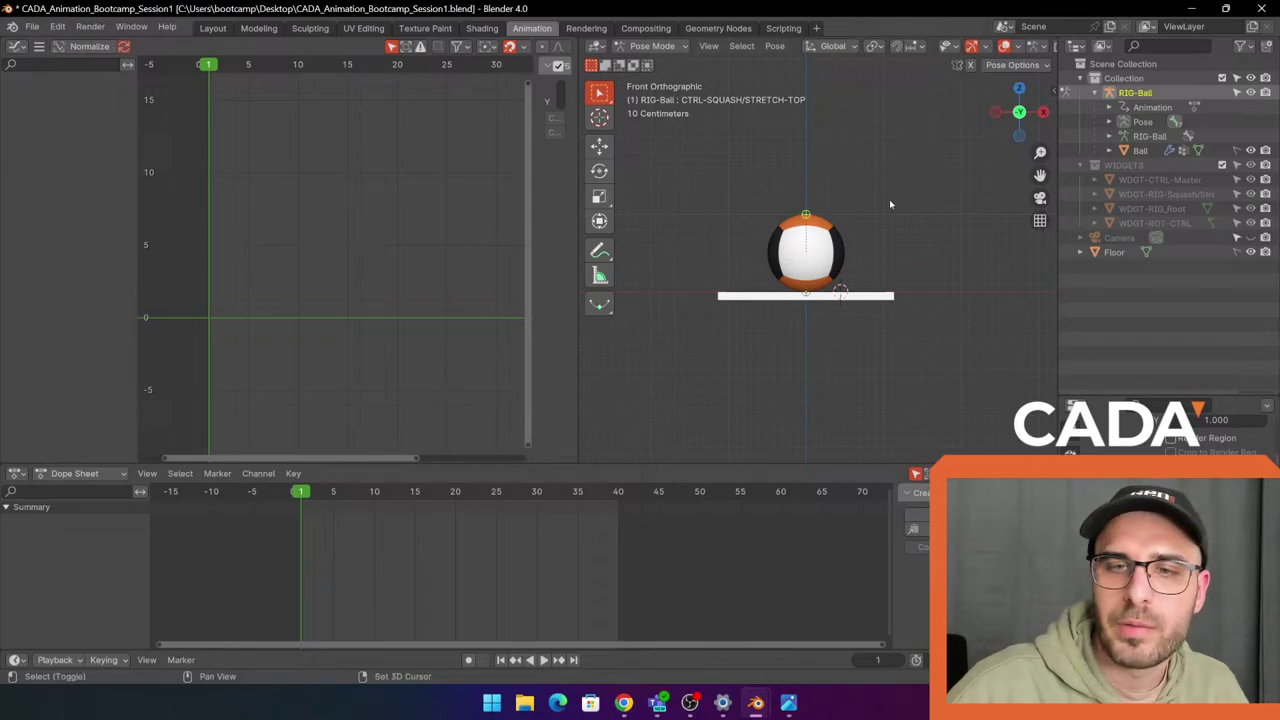
middle_drag(890, 203, 884, 343)
click(884, 343)
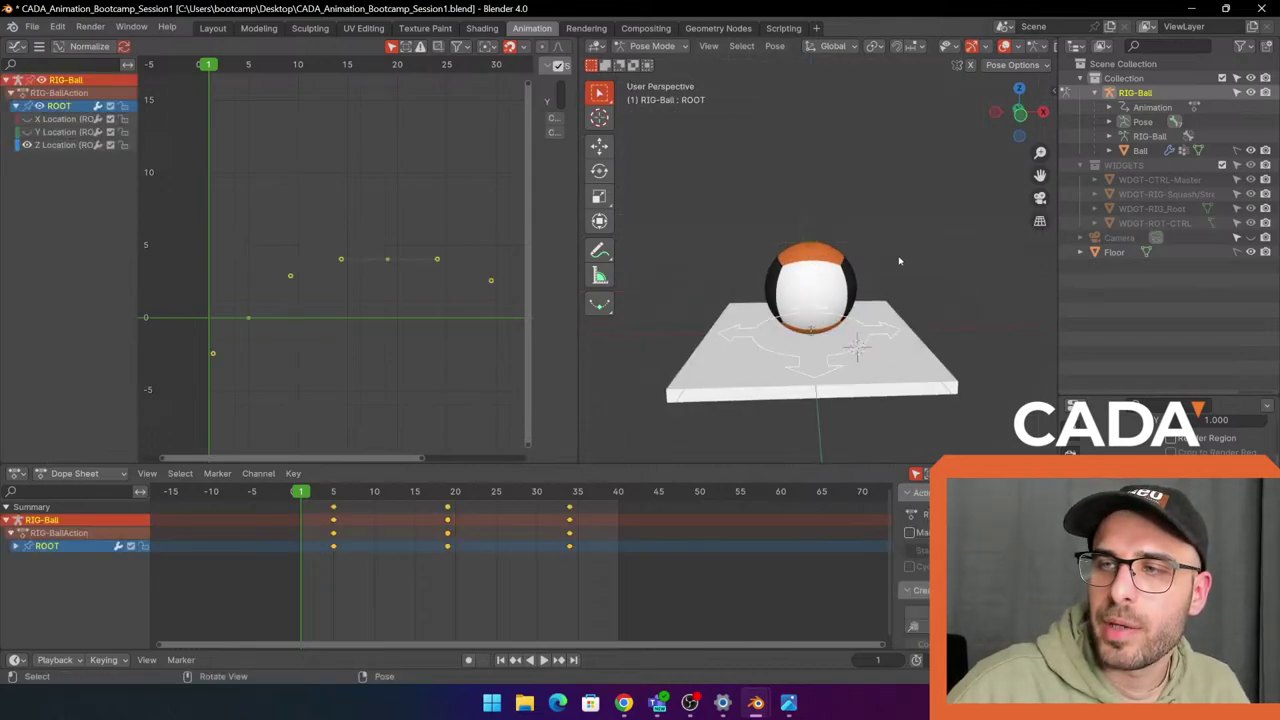
click(1021, 114)
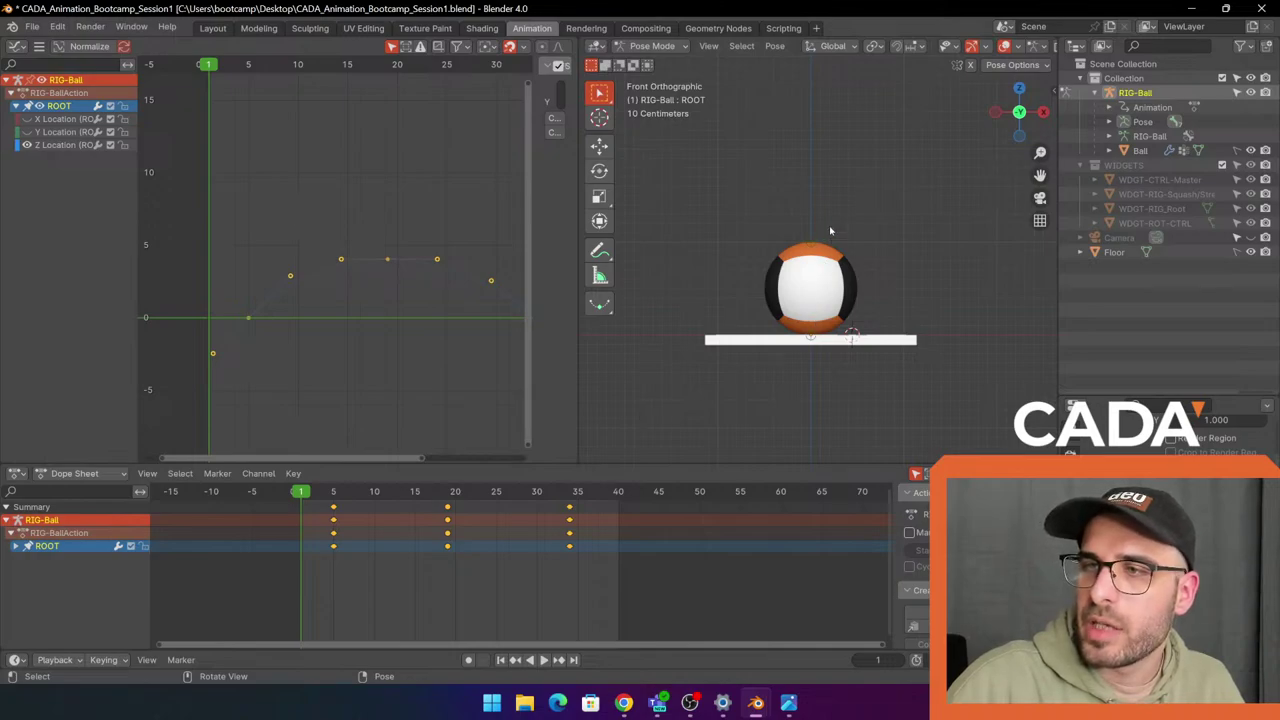
Keyframe the location of the CTRL-SQUASH/STRETCH-TOP control on top of the ball at frame 1.
click(809, 244)
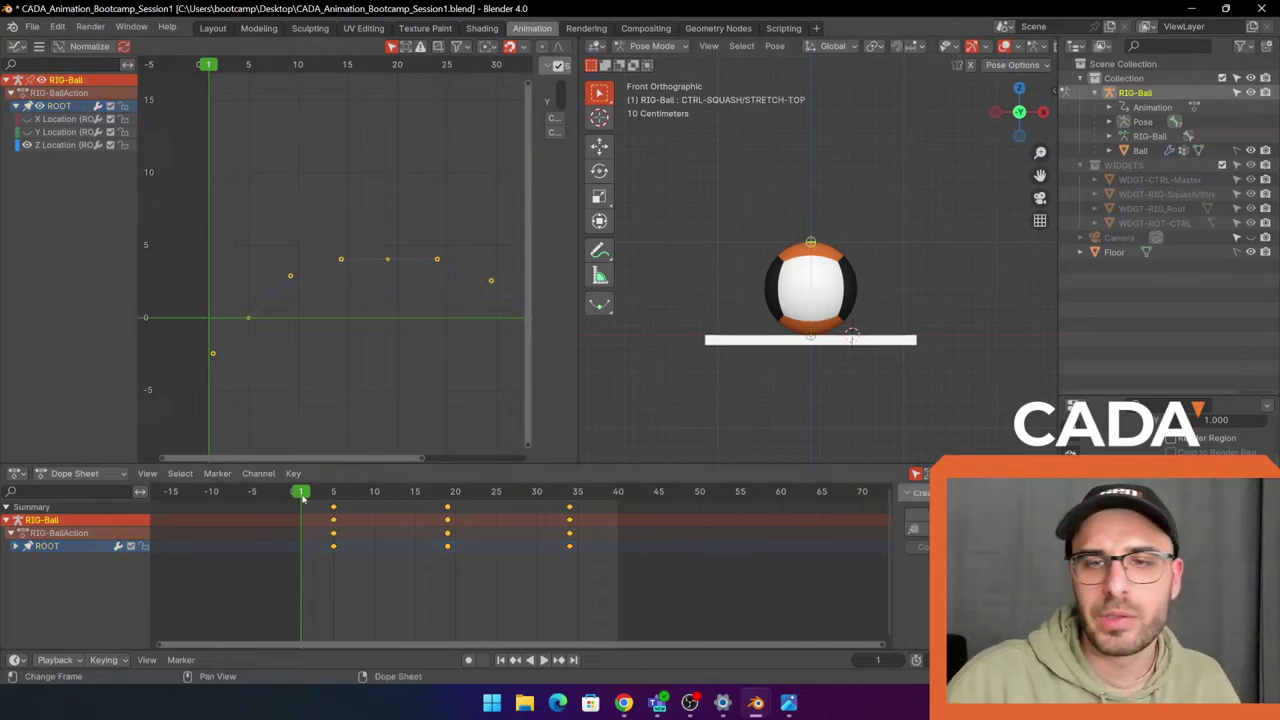
key(space)
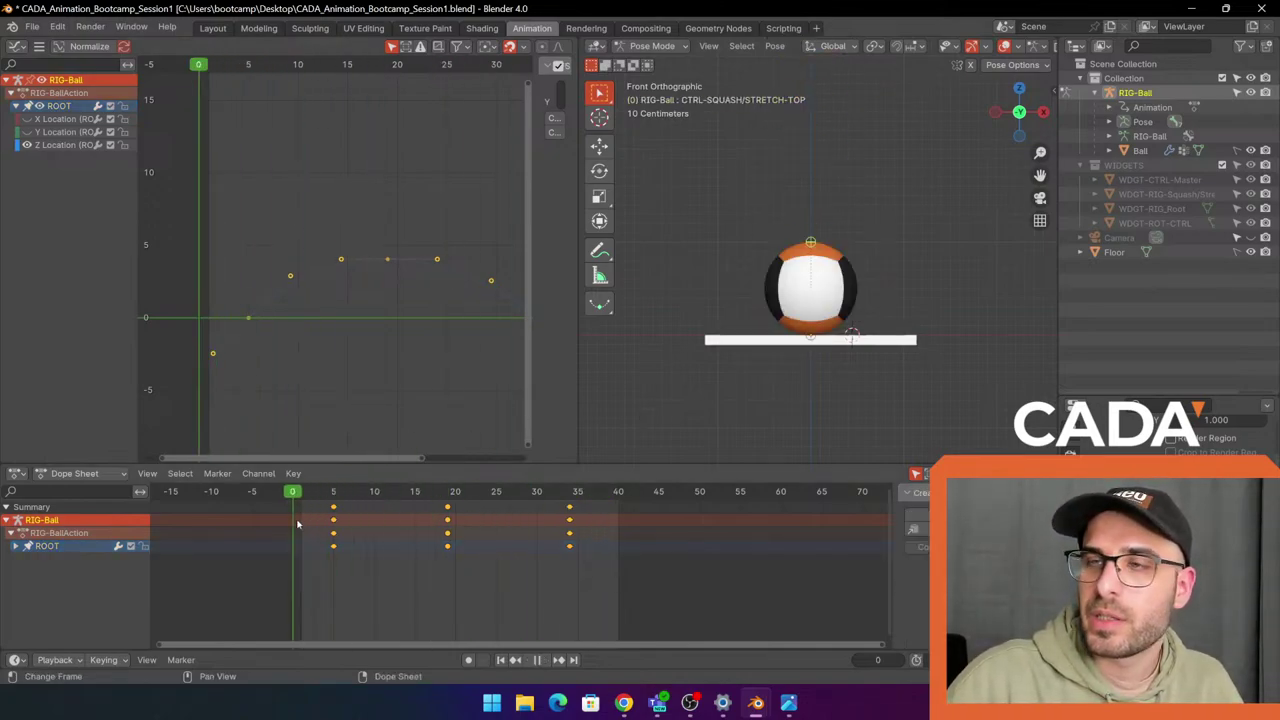
key(space)
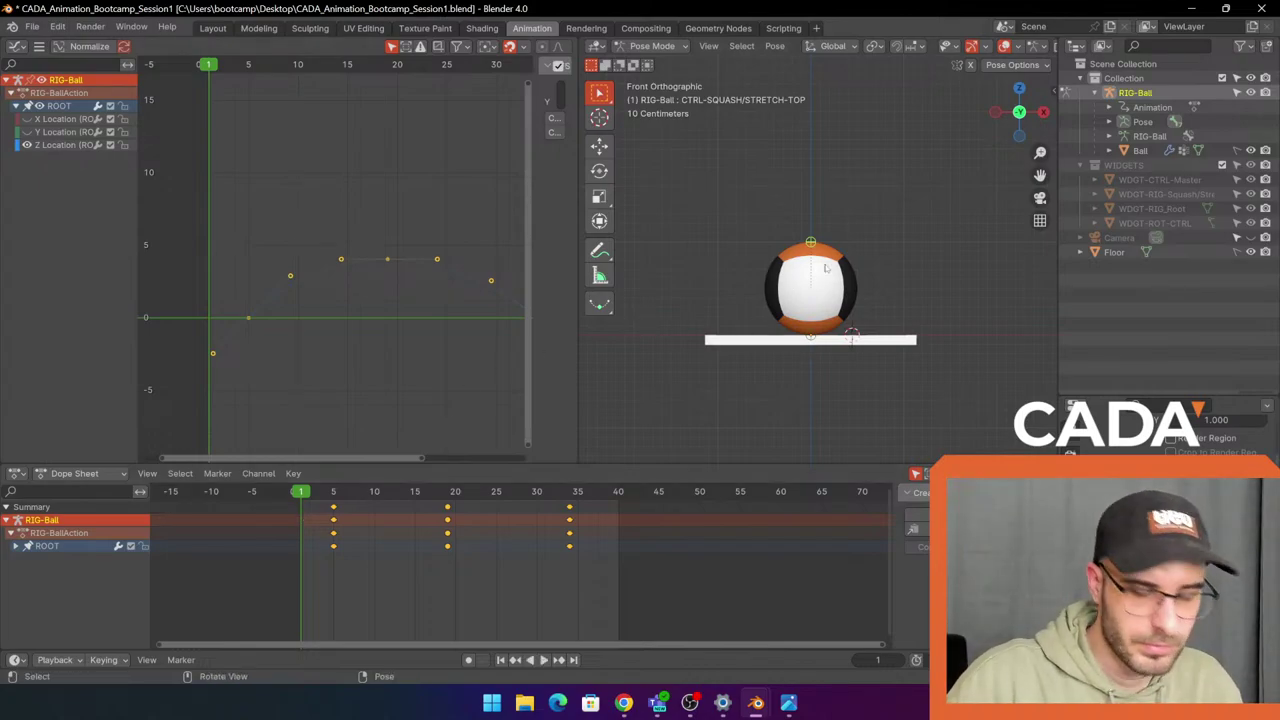
key(i)
click(828, 193)
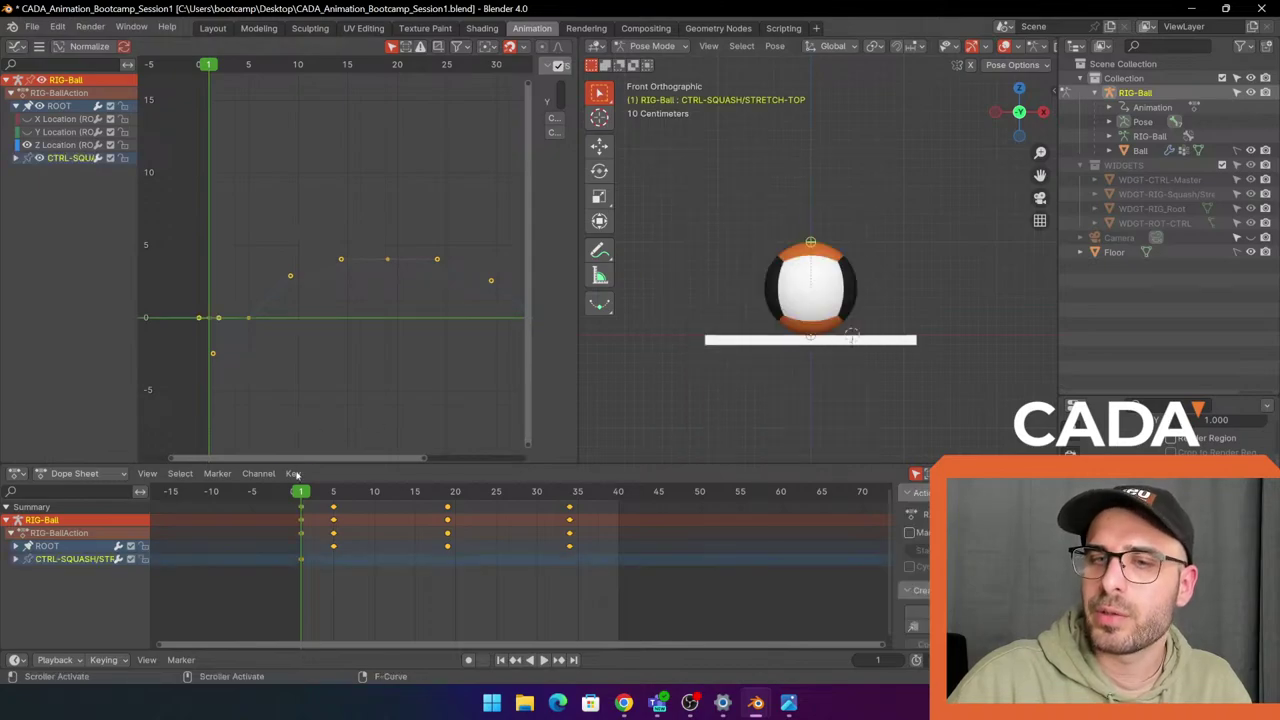
At frame 5, squash the ball by lowering its top control about 0.31 m, and keyframe the control's location.
key(space)
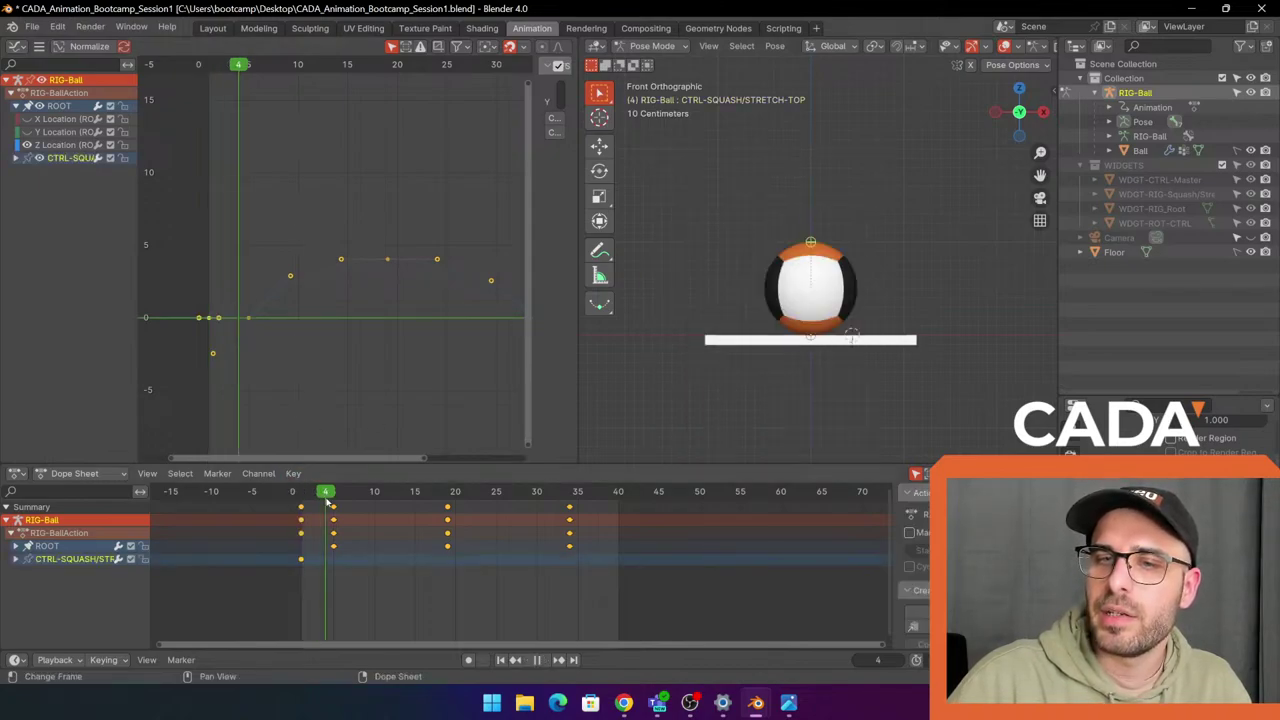
key(space)
key(g)
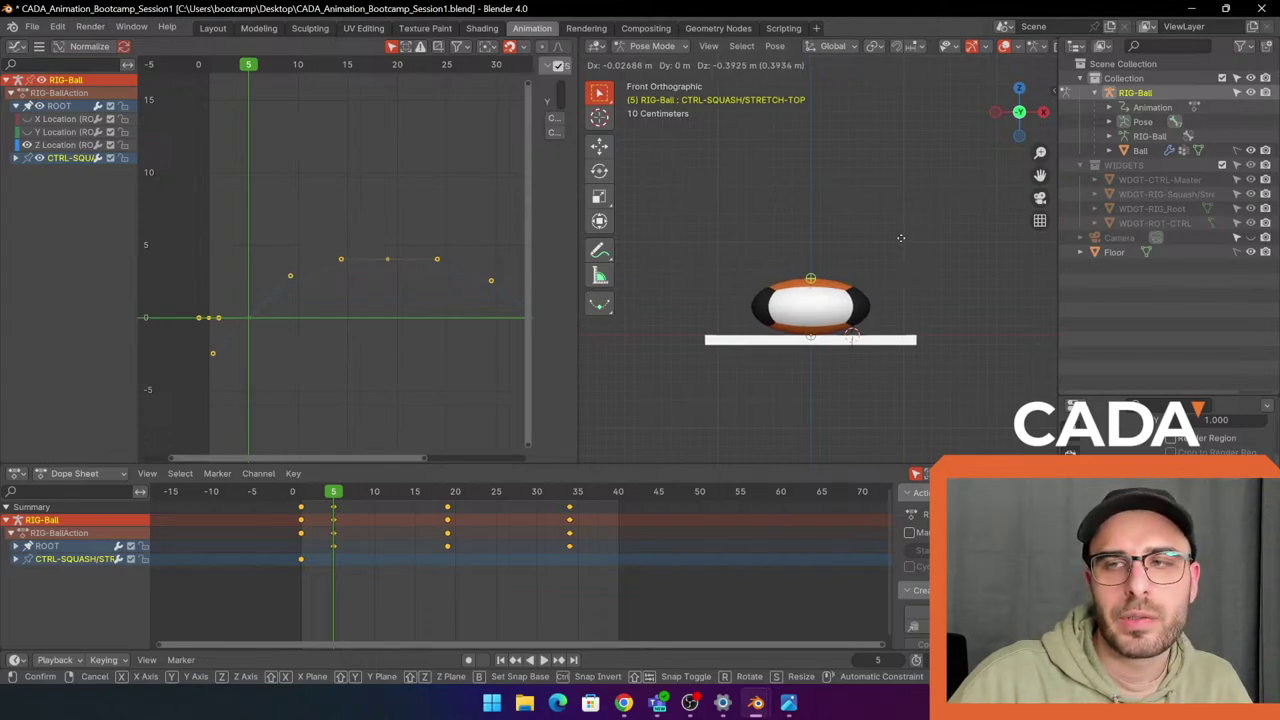
click(901, 237)
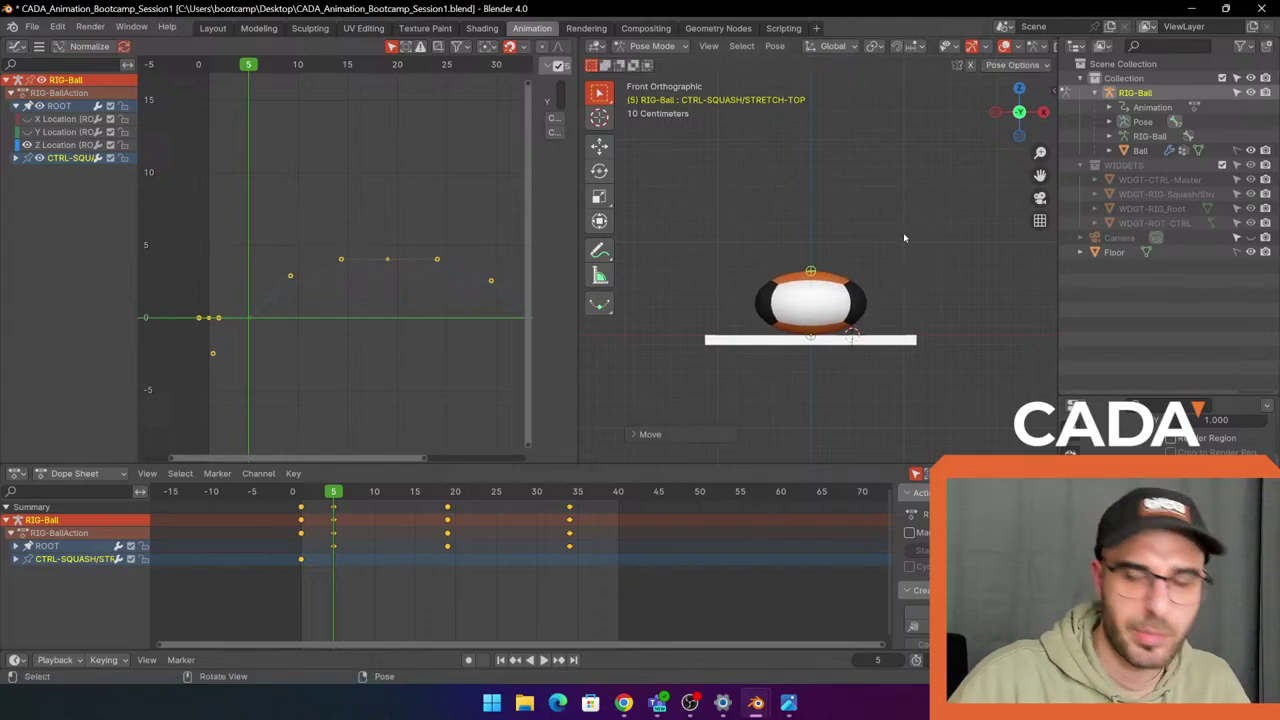
key(i)
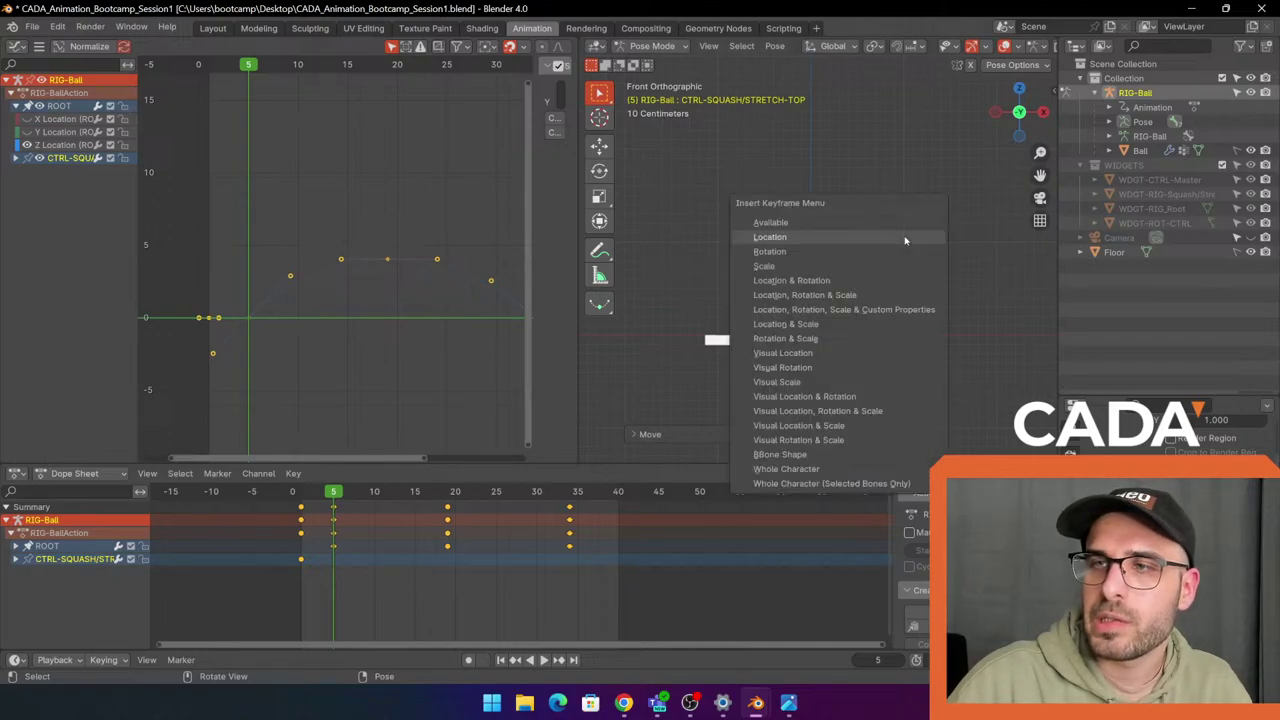
click(905, 239)
Play back the bounce to check how the squash carries through the ball's rise.
key(space)
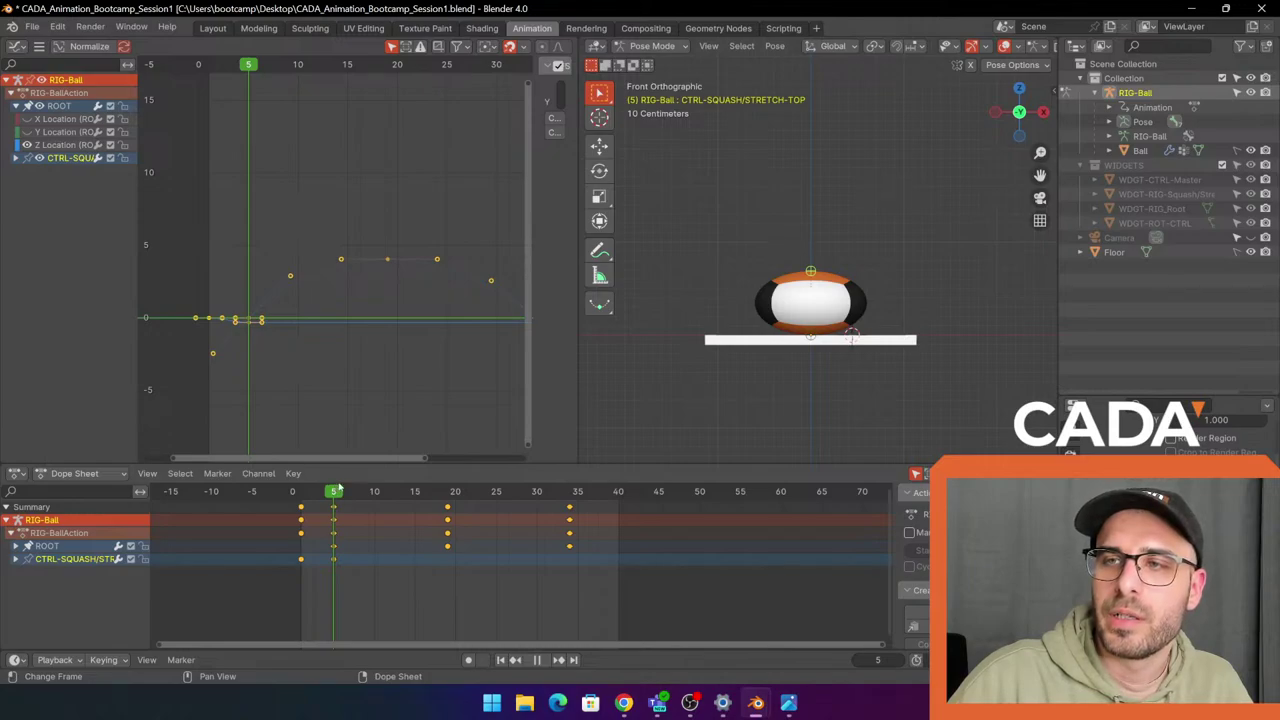
scroll(860, 277, down, 5)
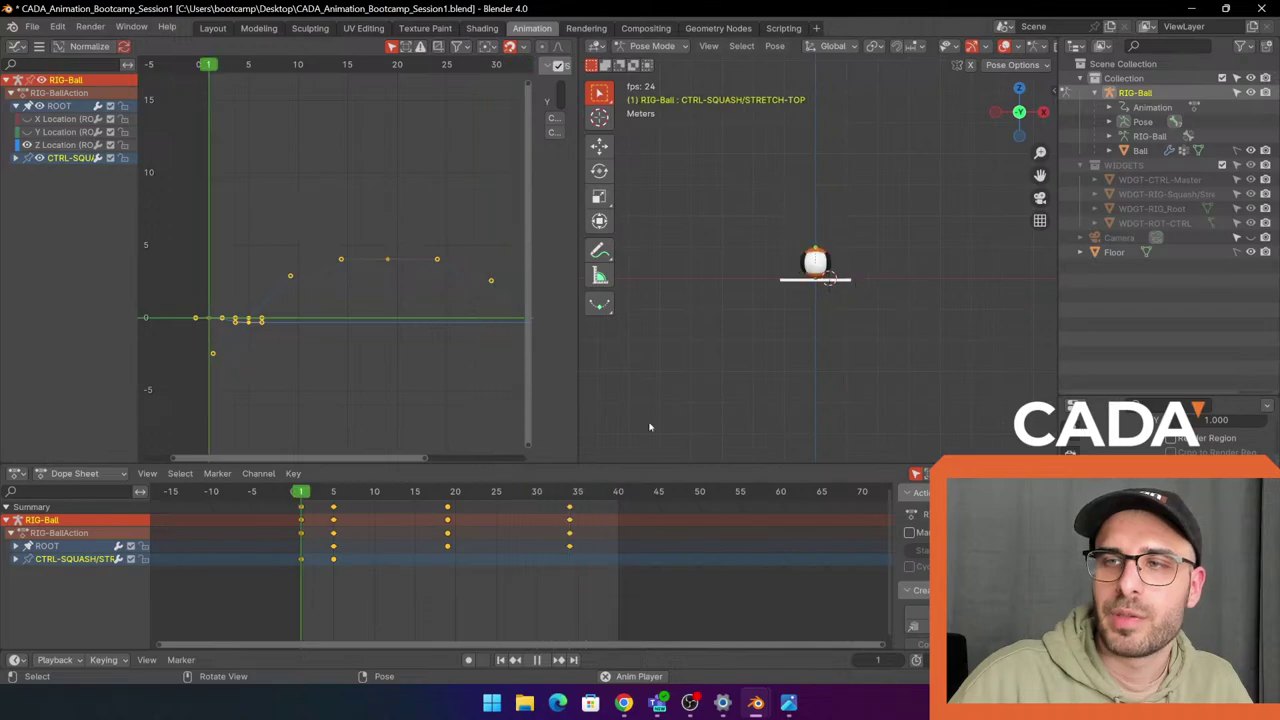
key(space)
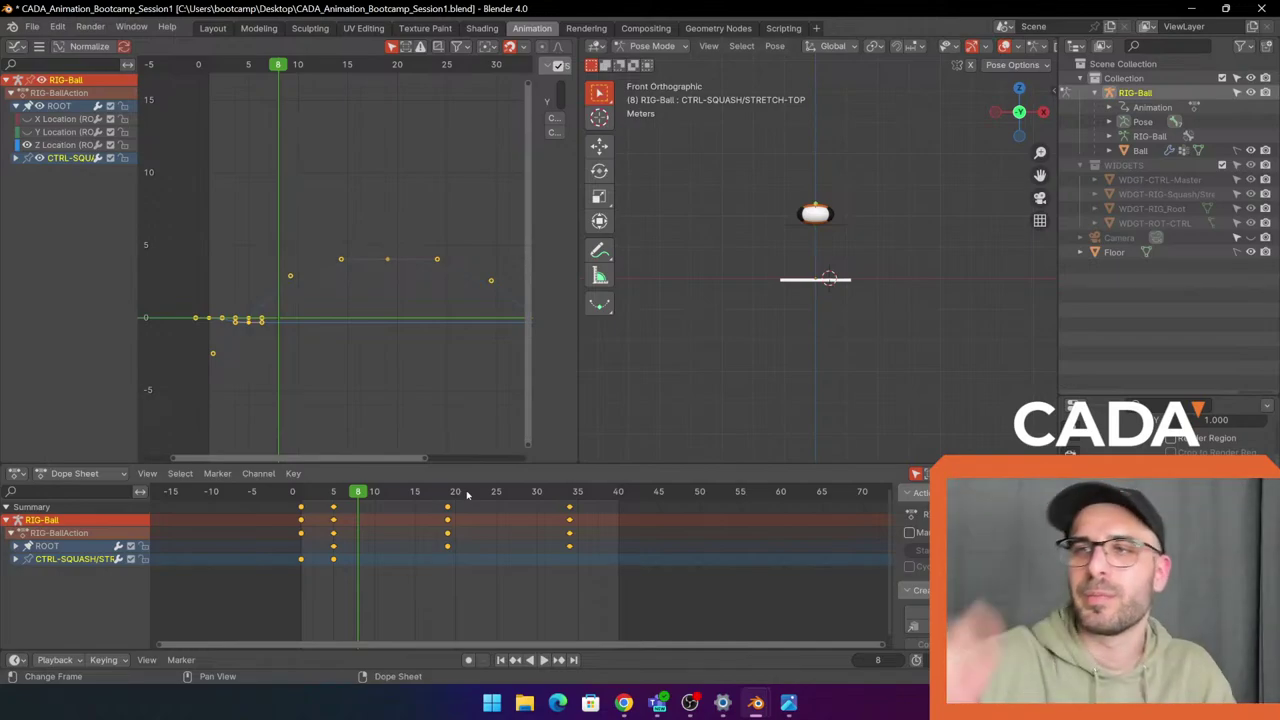
Go to frame 19 at the peak of the bounce and show the top control's transform values.
scroll(777, 329, up, 2)
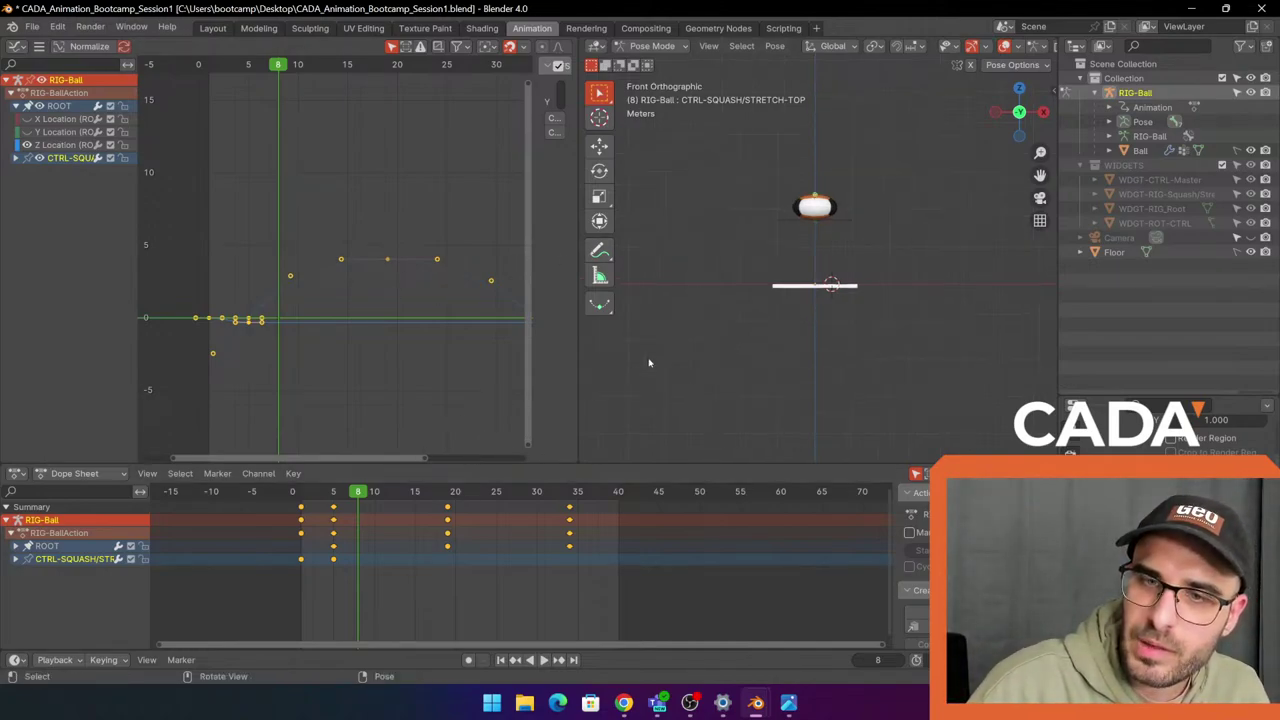
shift+middle_drag(789, 295, 764, 361)
drag(306, 491, 452, 495)
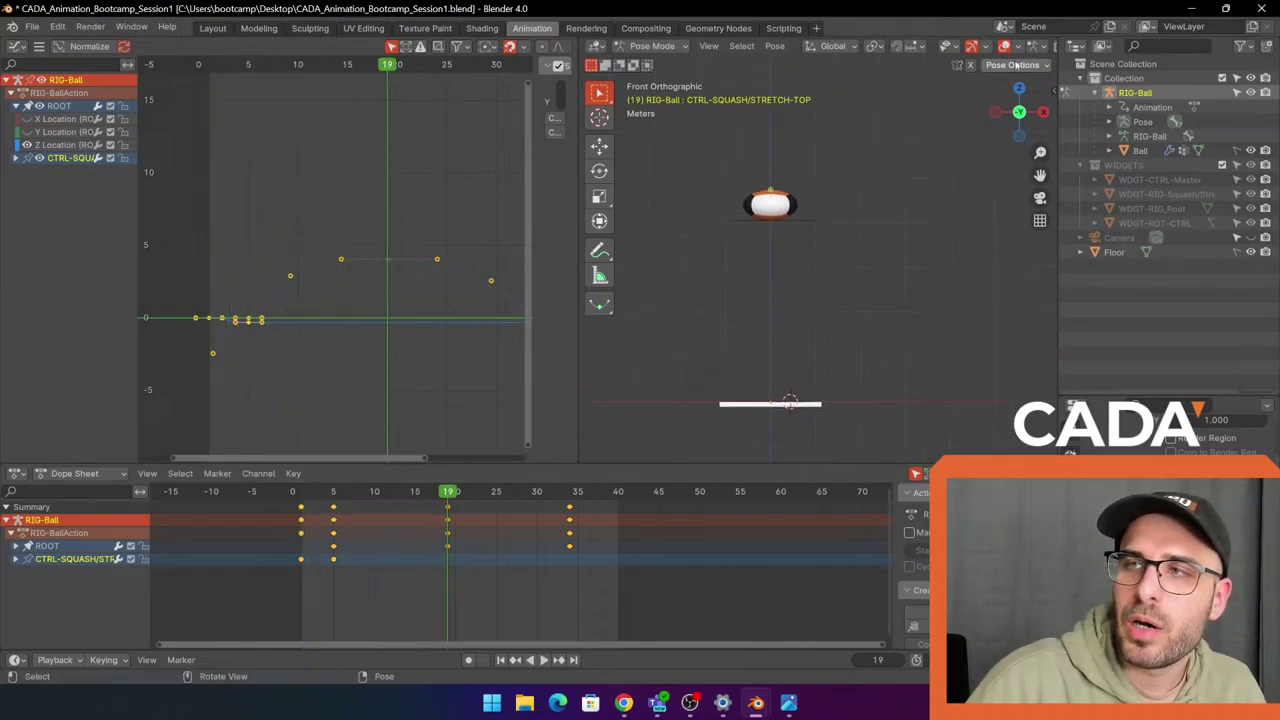
drag(1058, 92, 1035, 92)
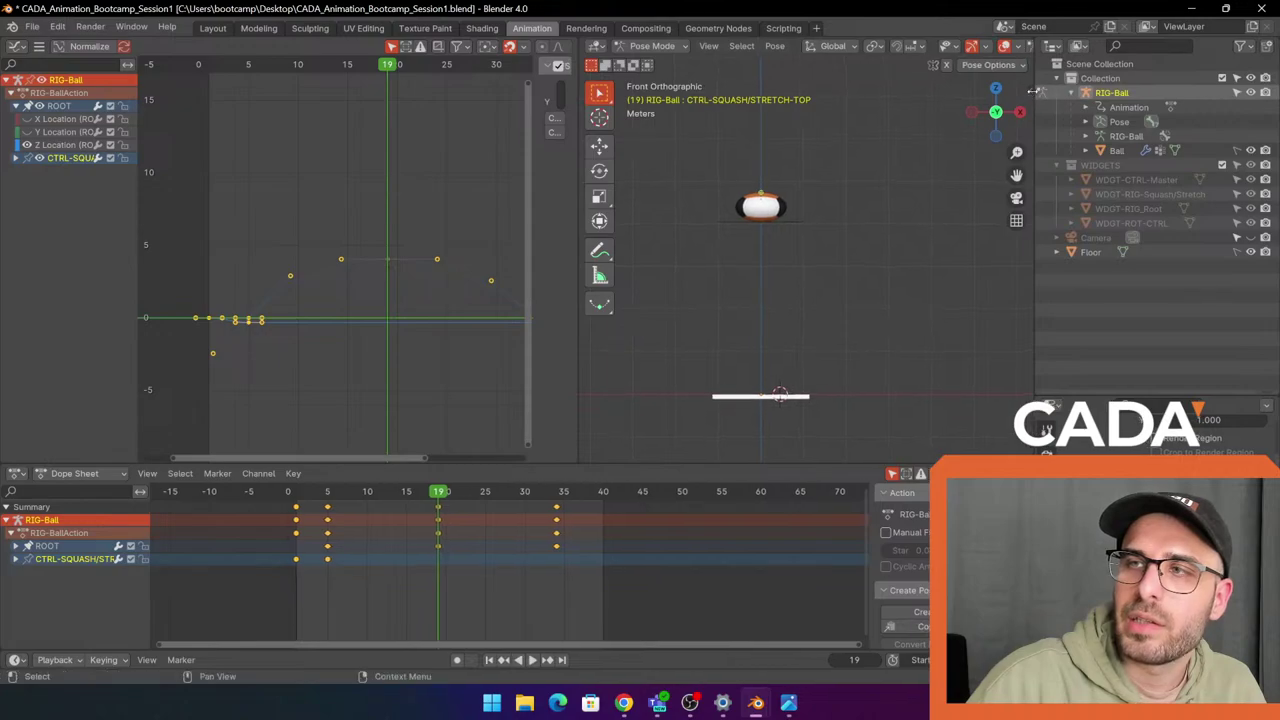
key(n)
scroll(867, 203, up, 2)
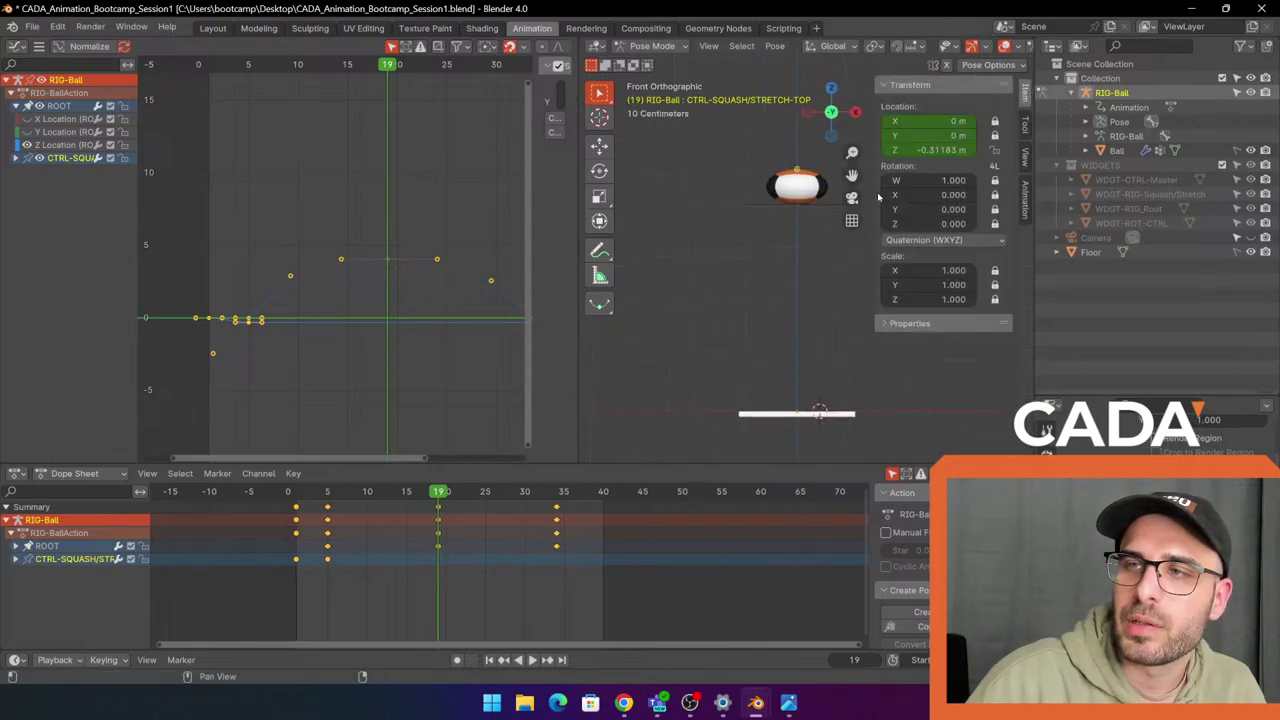
drag(875, 196, 903, 178)
shift+middle_drag(797, 310, 789, 327)
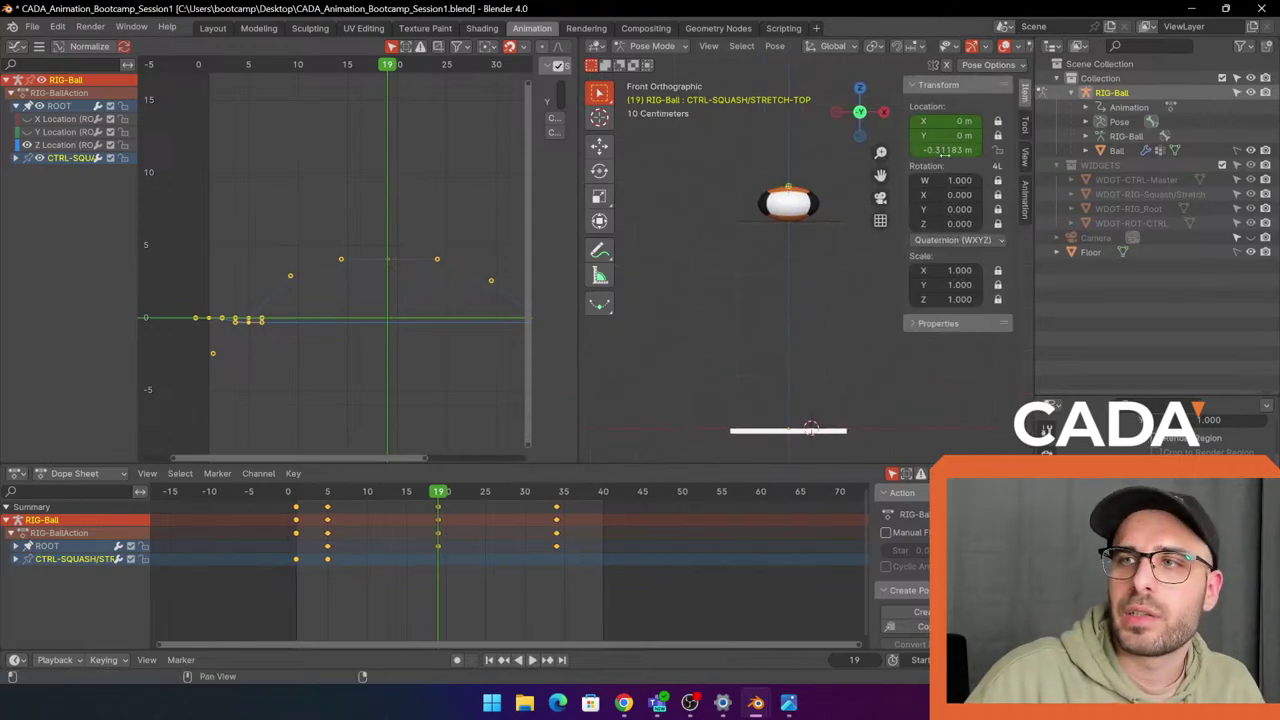
Reset the top control's Z location to 0 m at frame 19 and keyframe its location.
text(0)
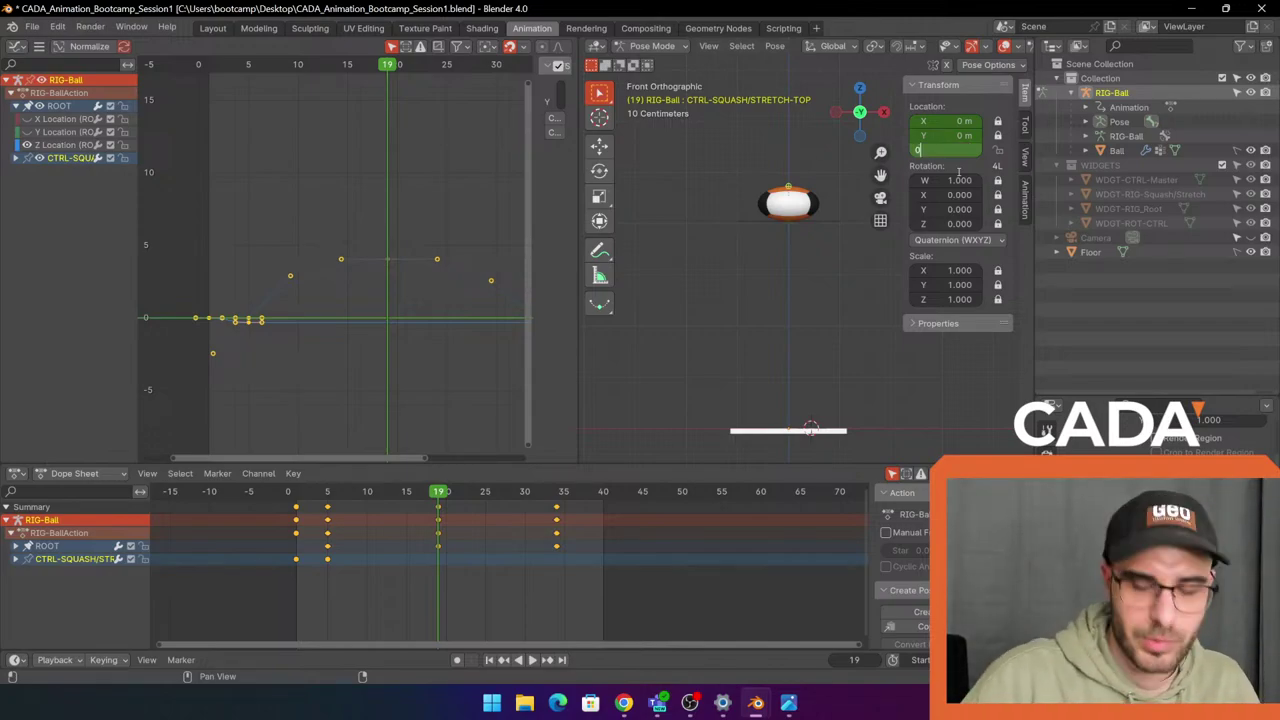
key(Return)
key(i)
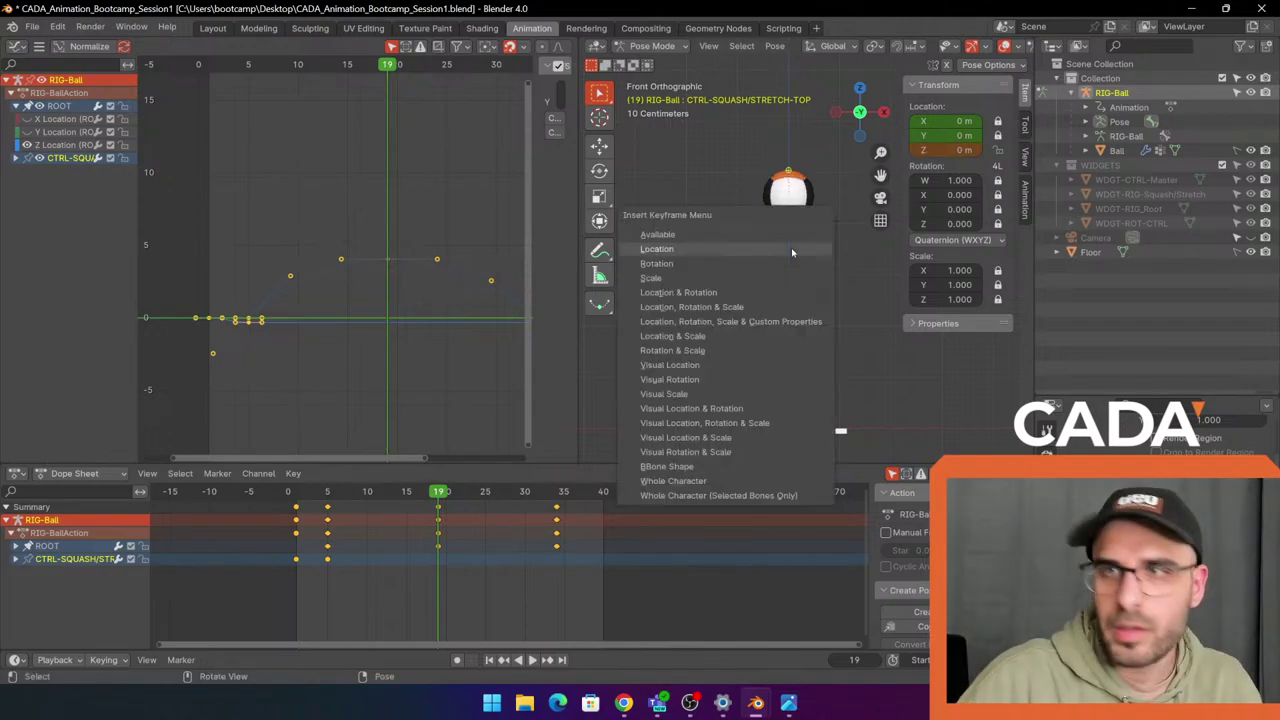
click(792, 250)
Switch to the image viewer and examine squash, stretch and spacing in the reference drawing image.png, returning to Blender.
click(789, 704)
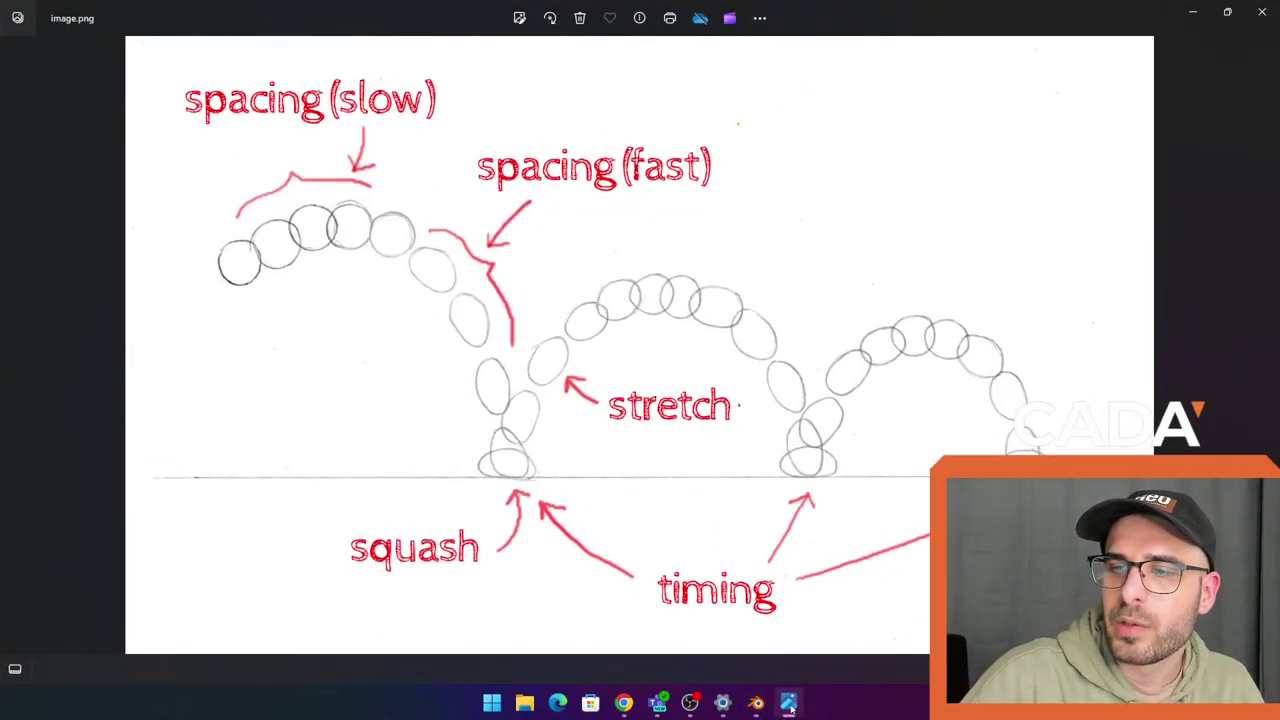
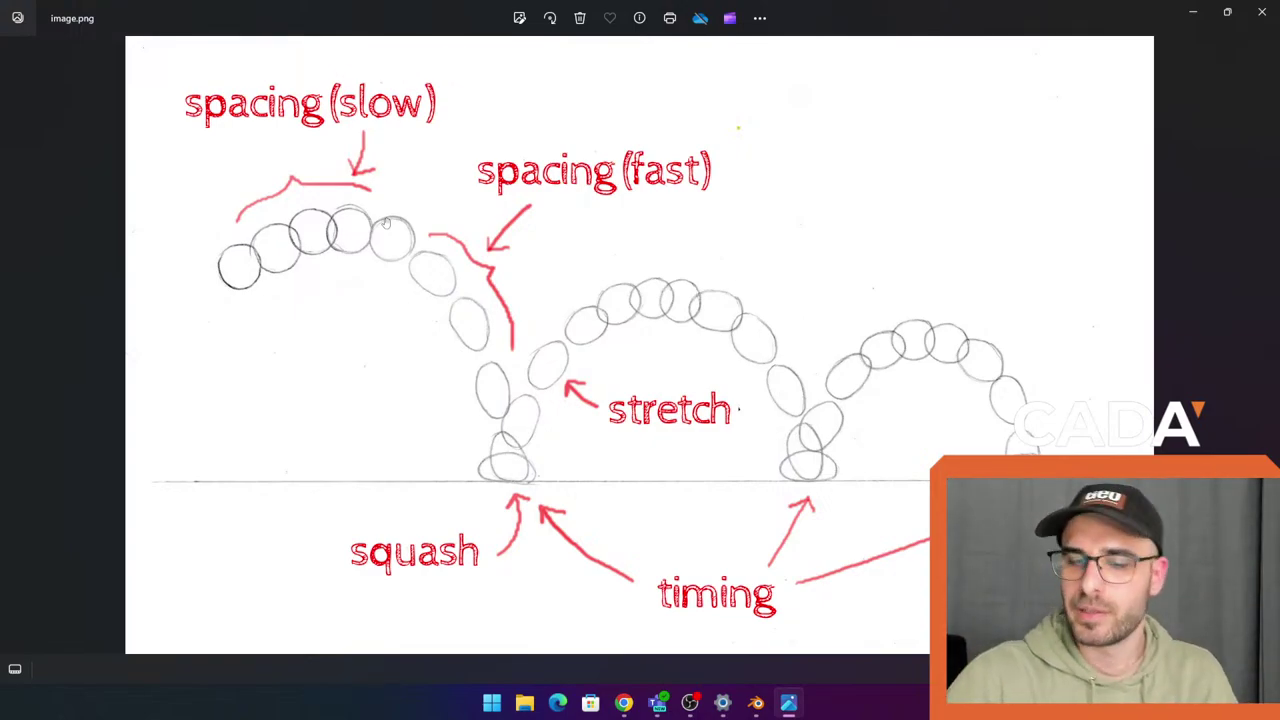
click(1193, 11)
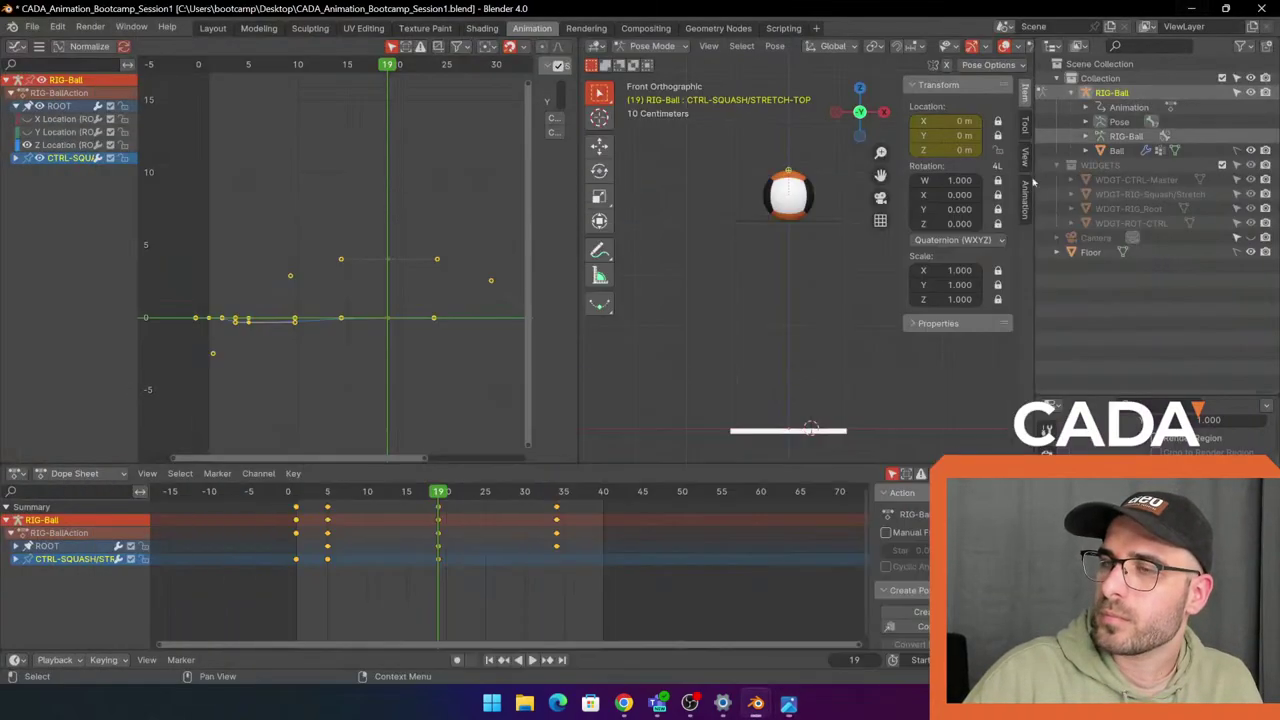
Play and scrub through the bounce to check the ball's shape between frames 1 and 19, and deselect all keyframes.
key(shift+Left)
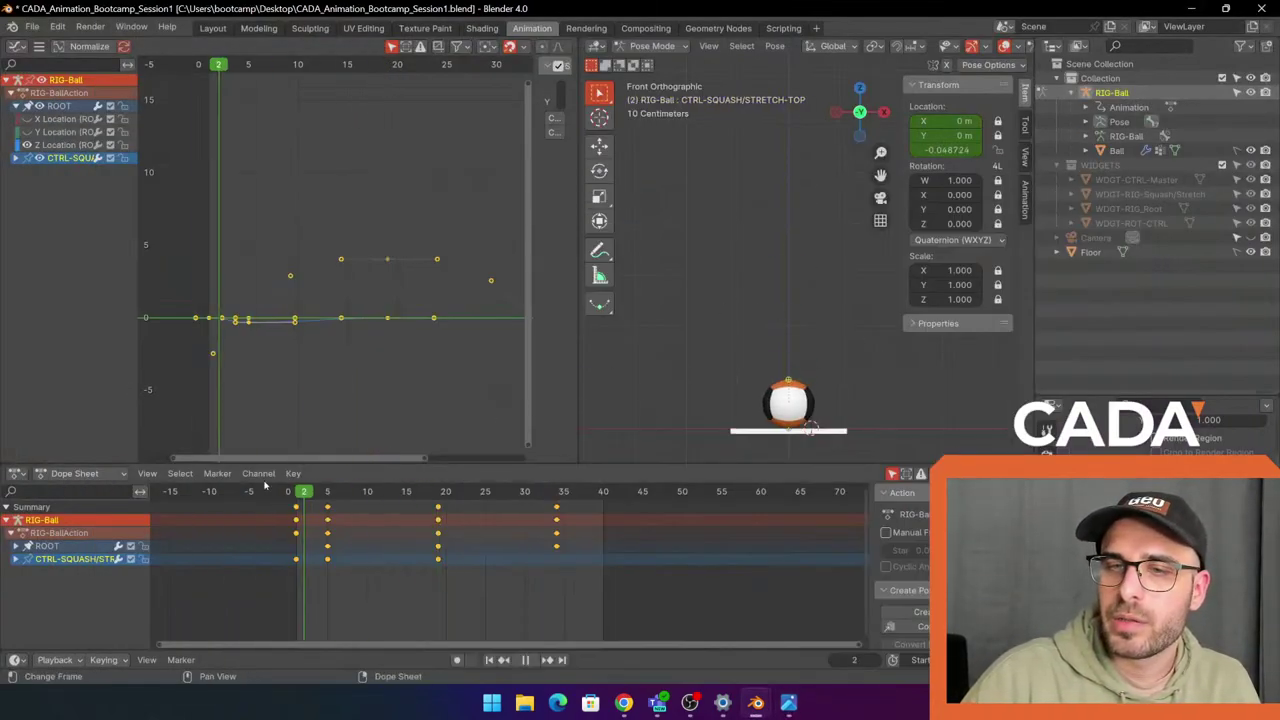
key(space)
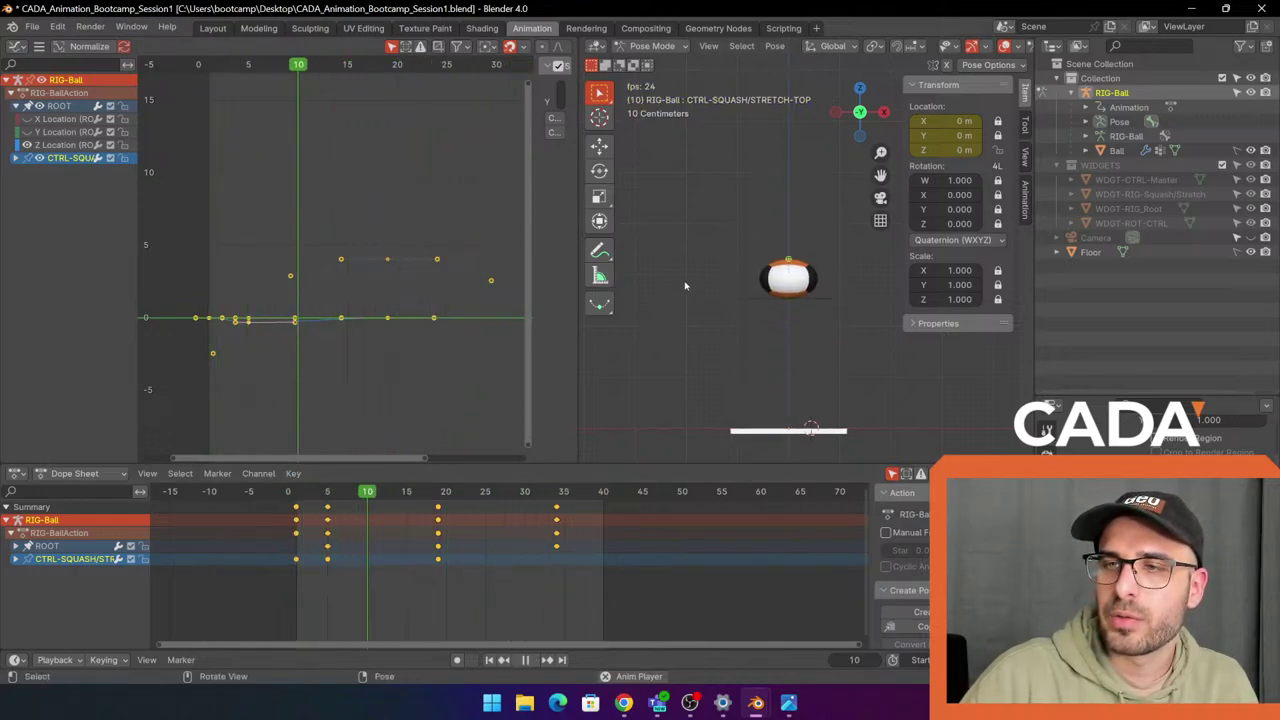
key(space)
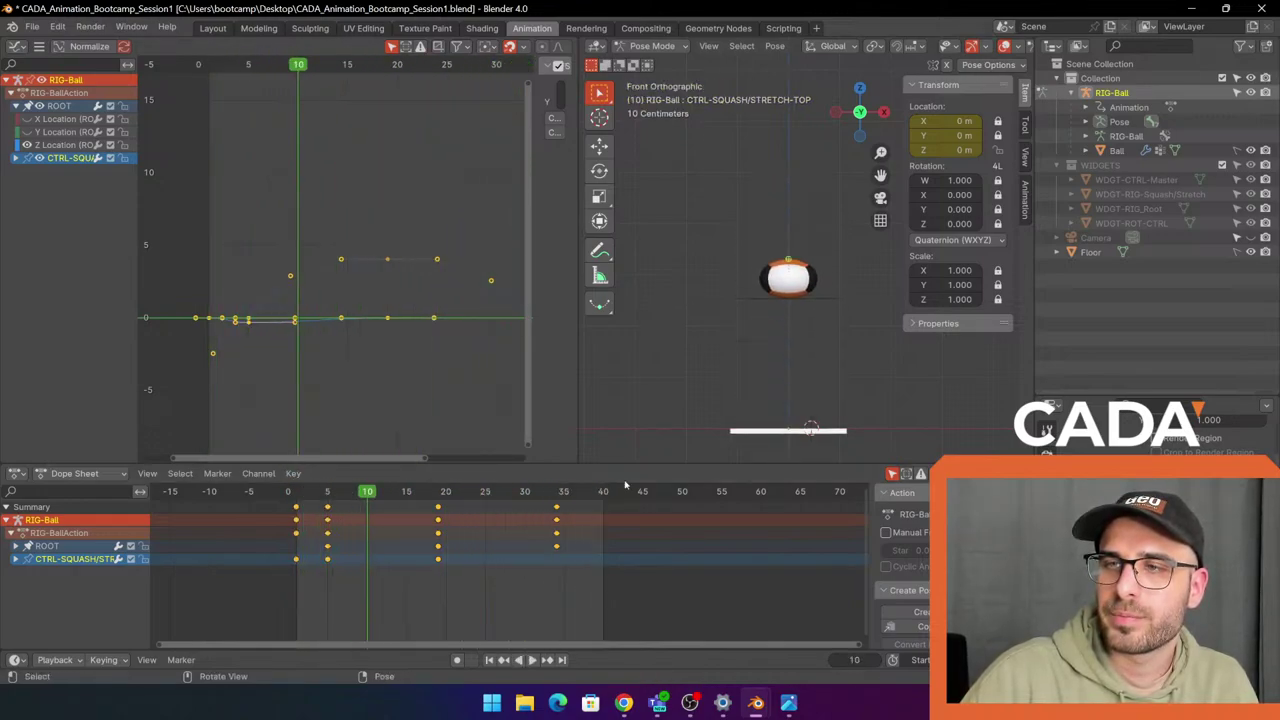
key(alt+a)
drag(370, 490, 286, 490)
key(space)
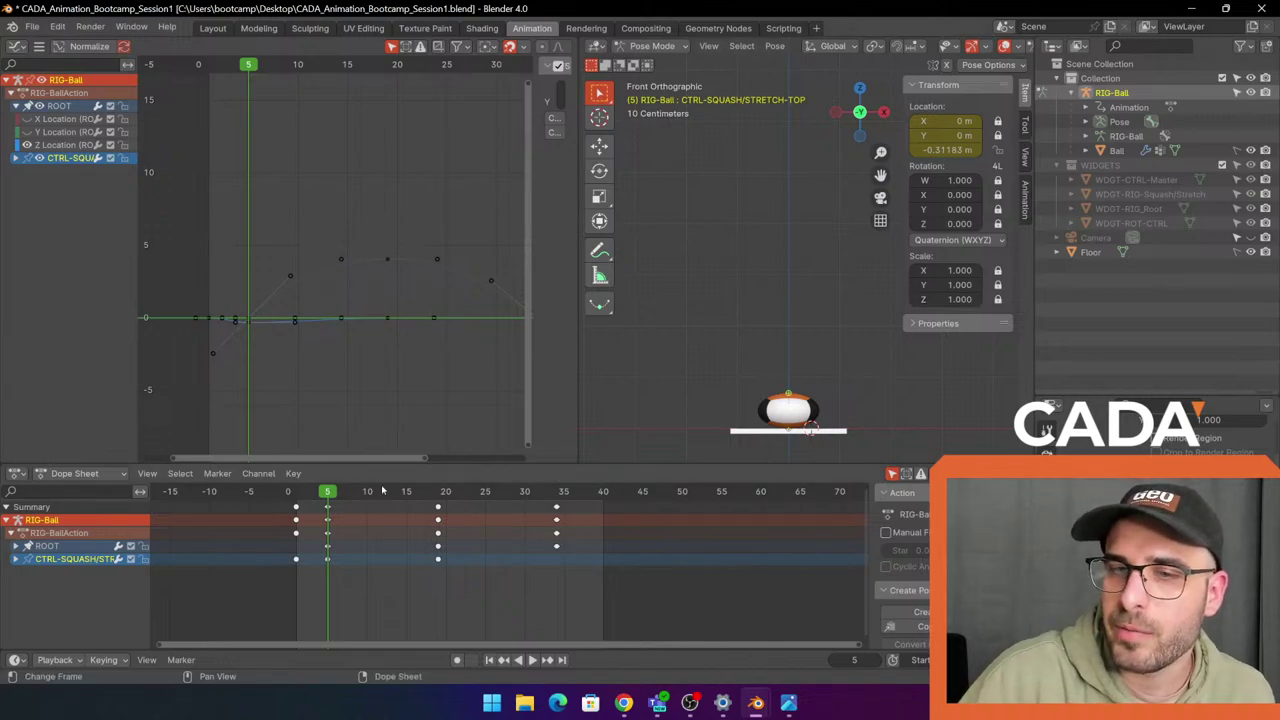
At frame 6, stretch the ball by raising its top control to Z 0.2789 m, and keyframe the control's location.
key(space)
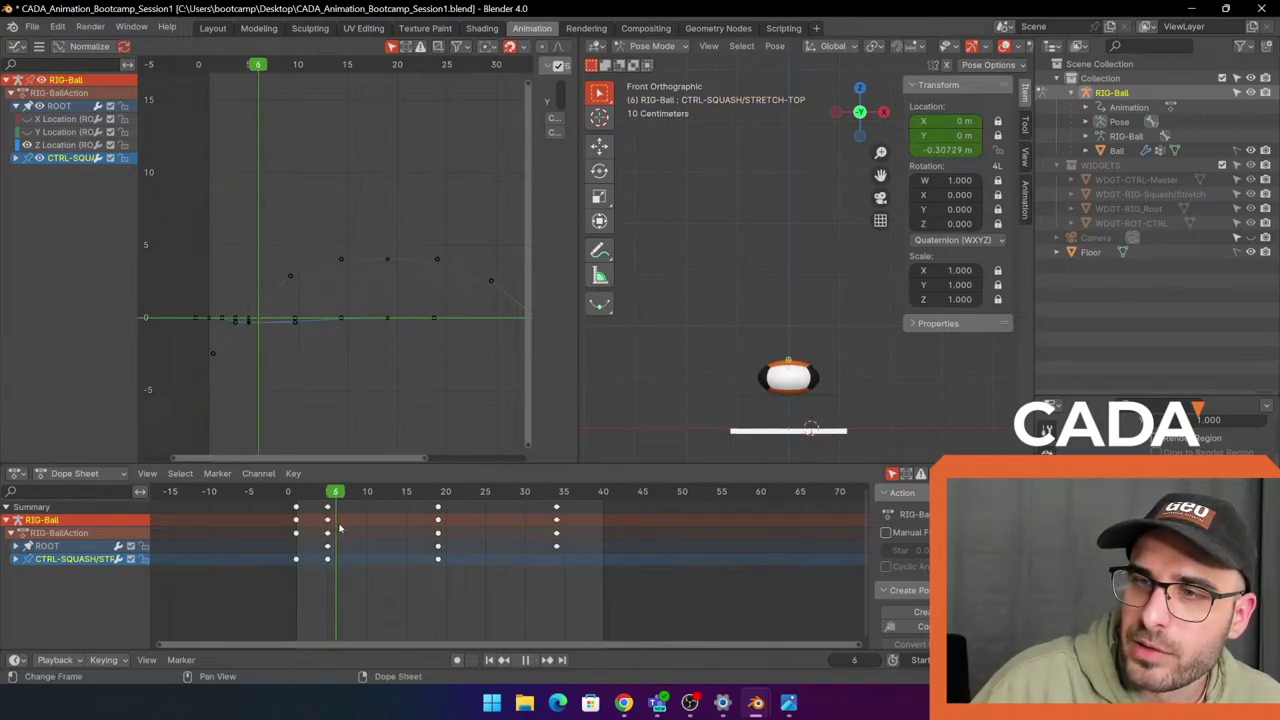
scroll(250, 290, up, 2)
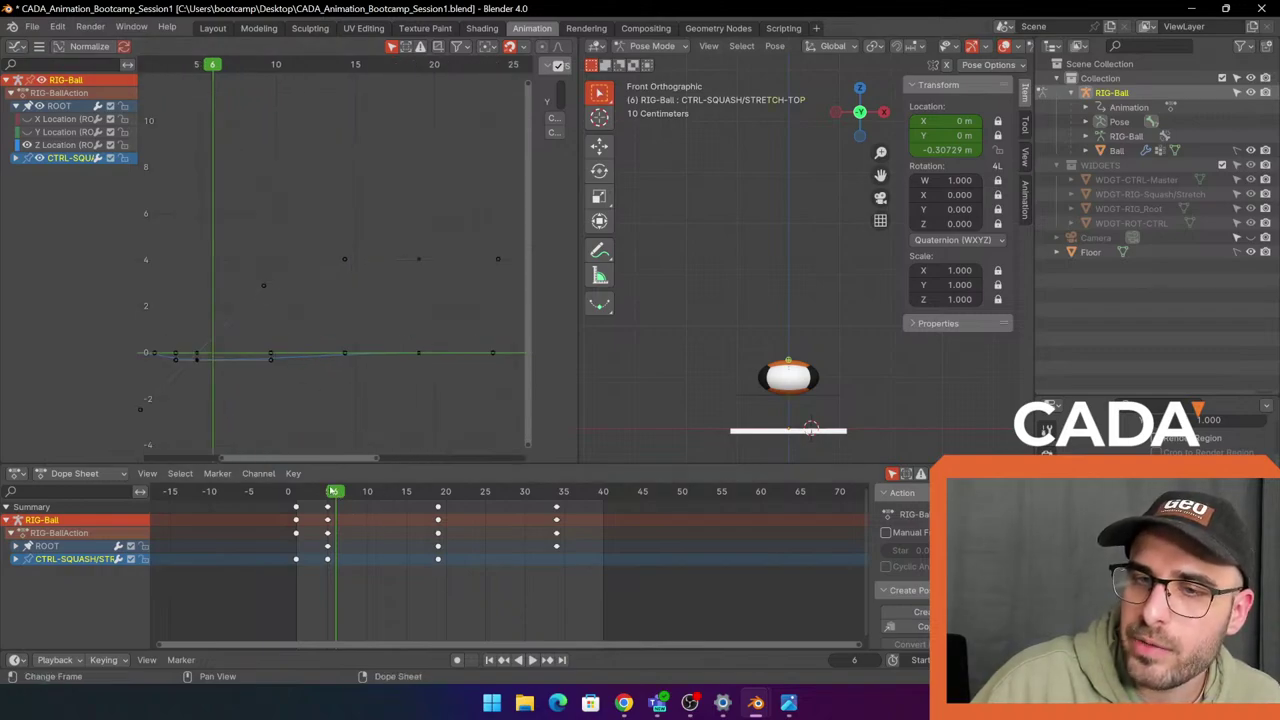
key(space)
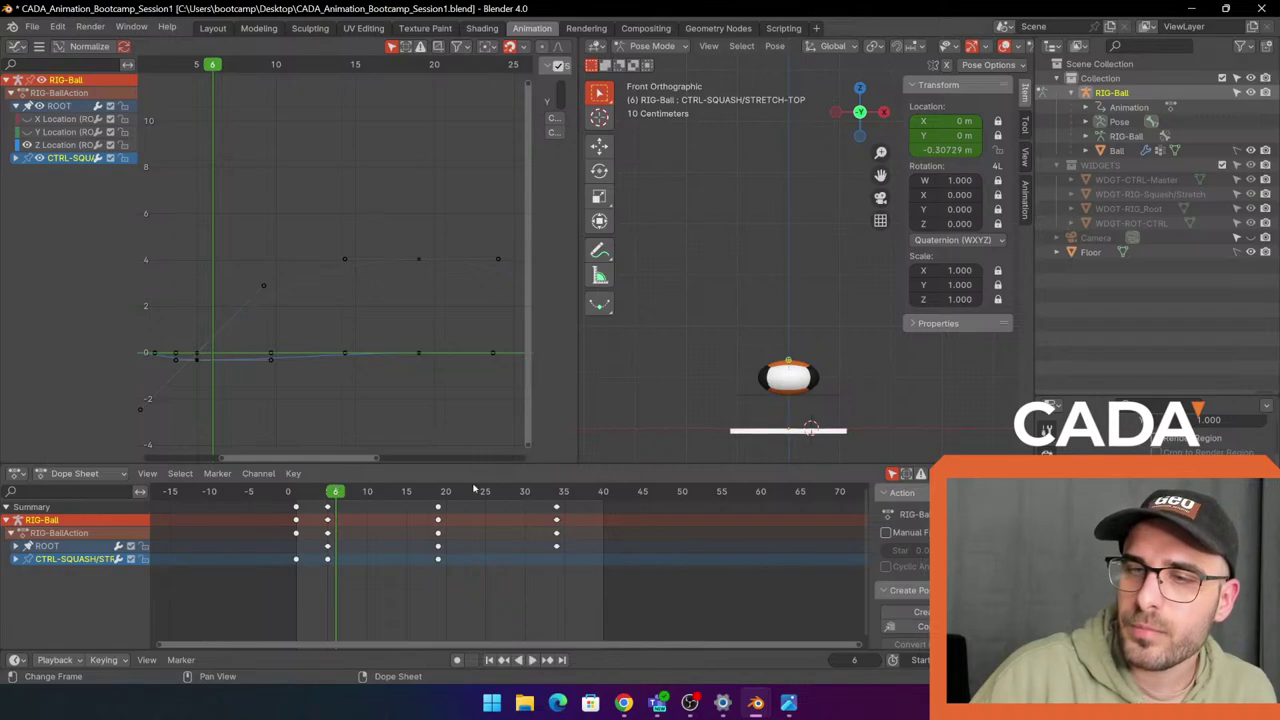
key(g)
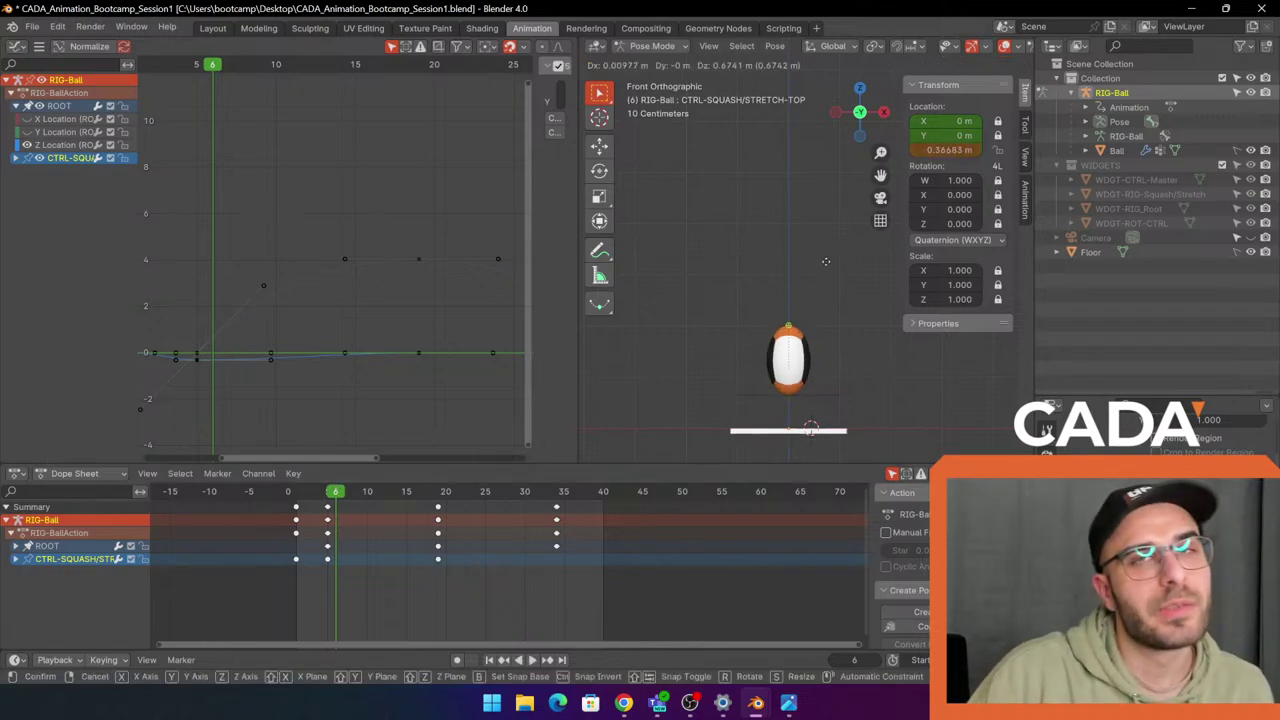
click(827, 270)
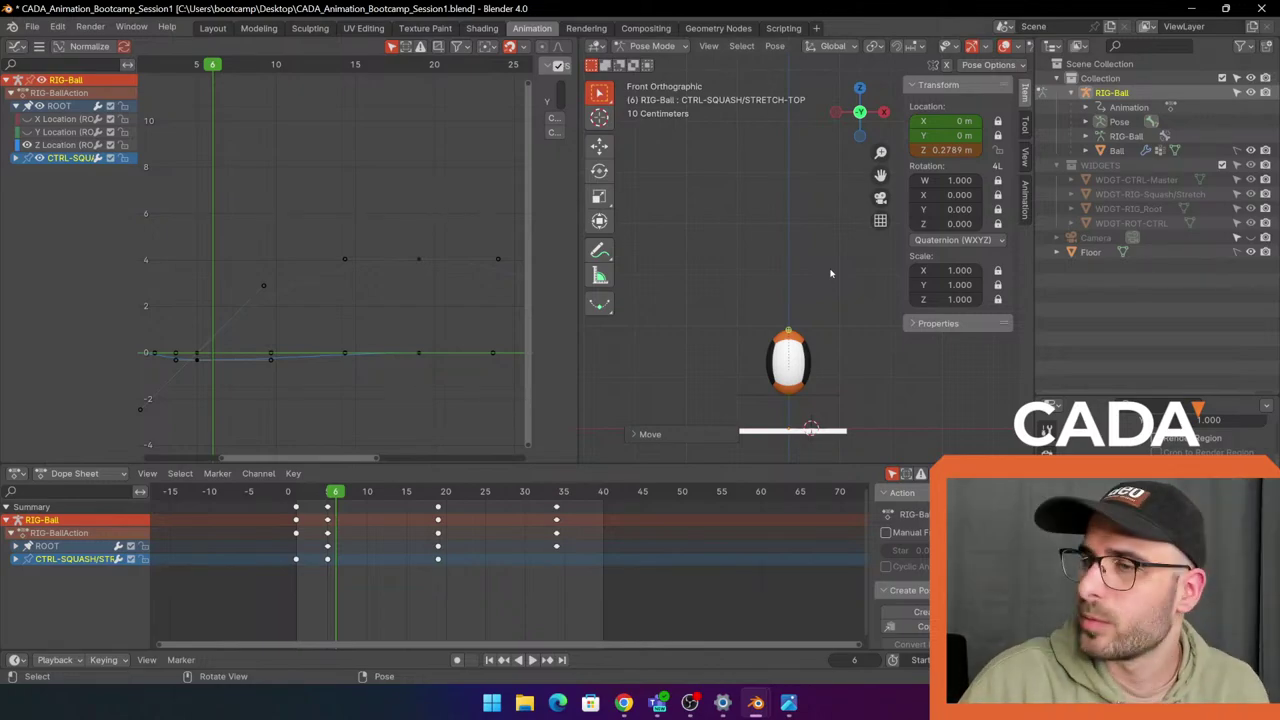
key(i)
click(830, 271)
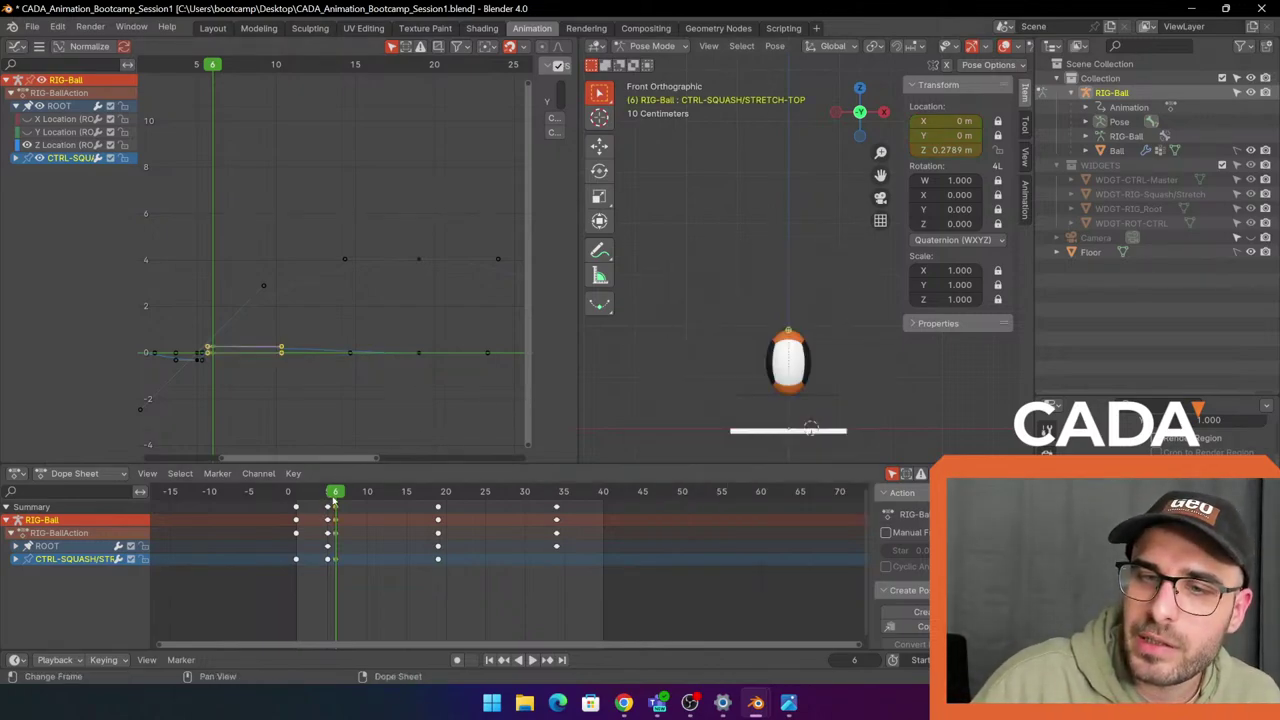
Play and scrub through the bounce to check the squash at frame 5 and the stretch at frame 6.
key(space)
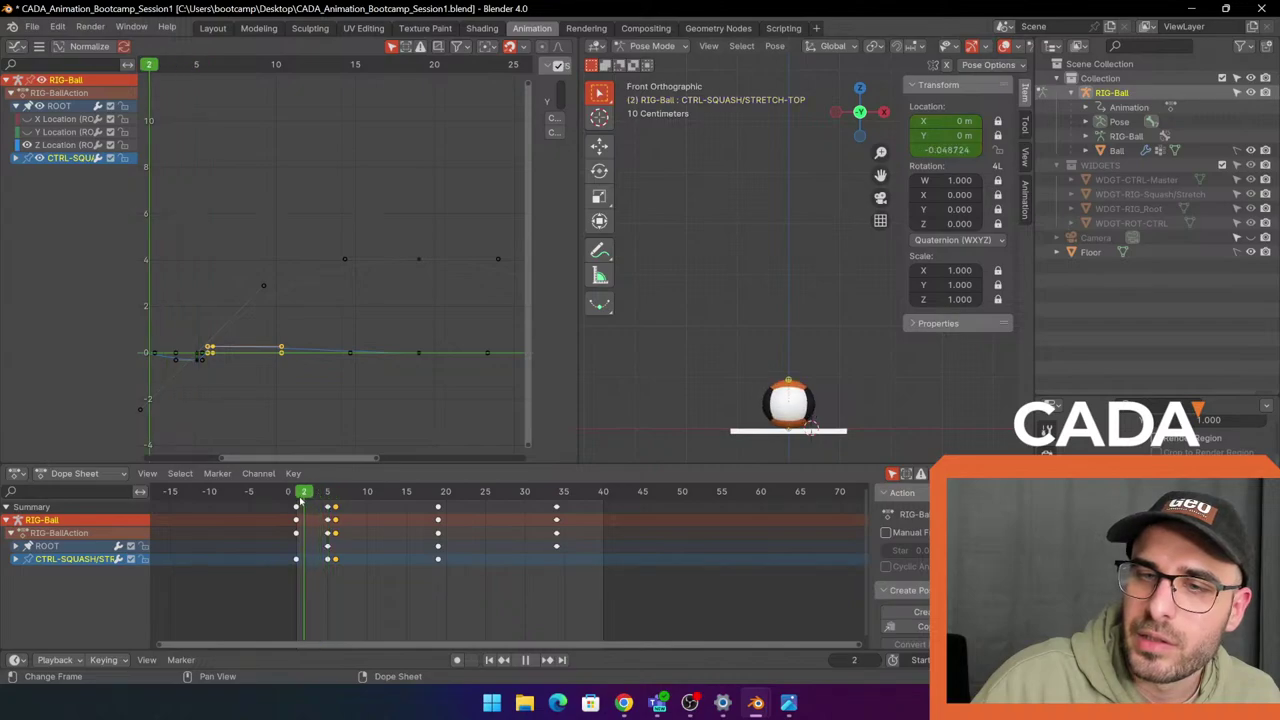
key(space)
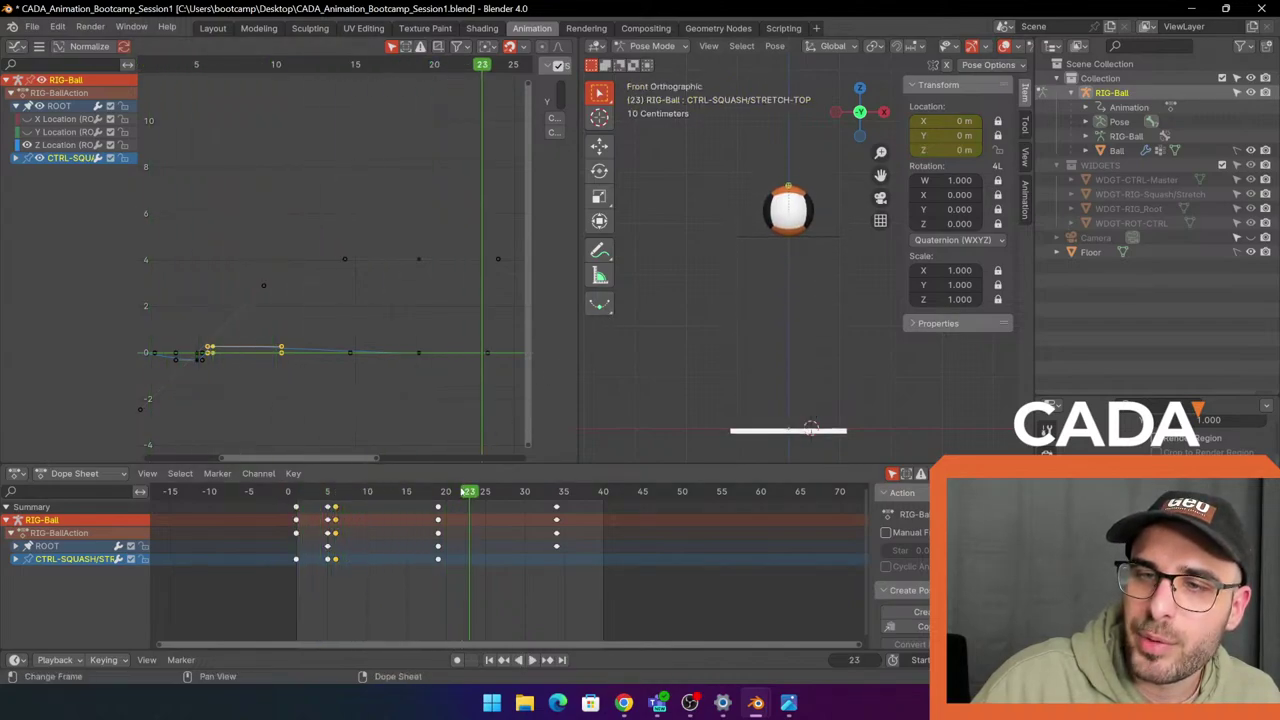
key(space)
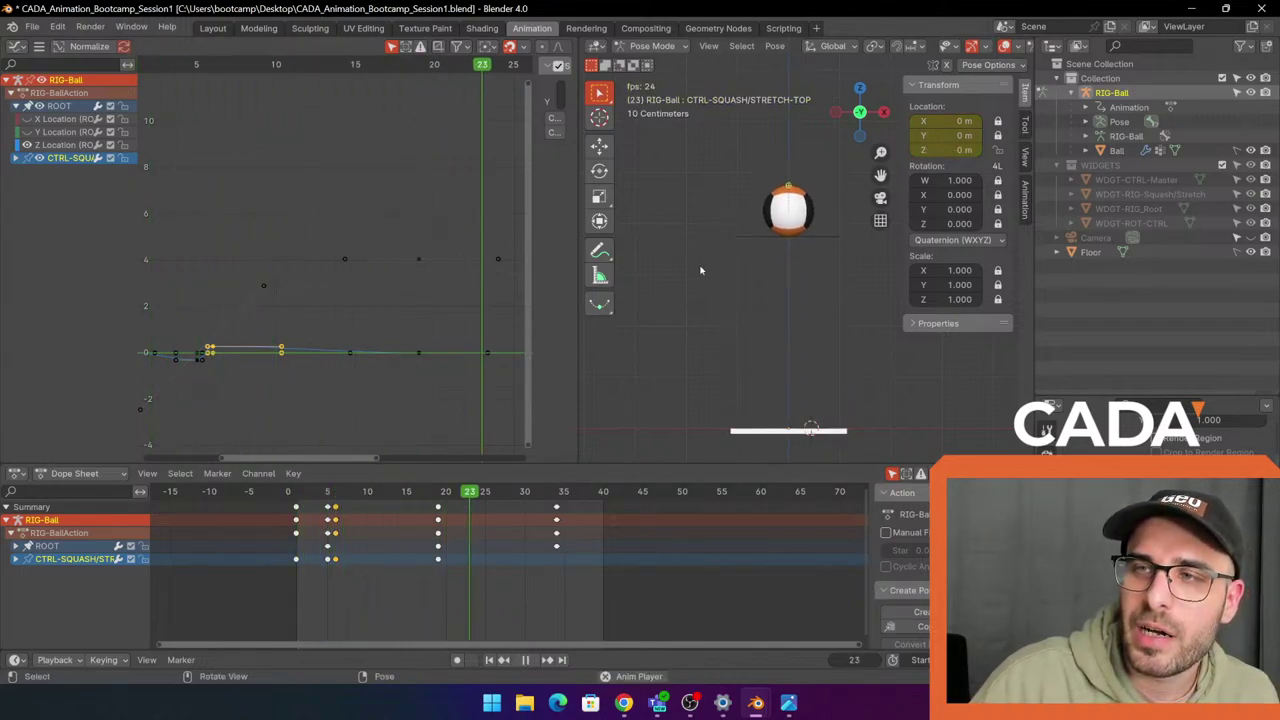
click(265, 491)
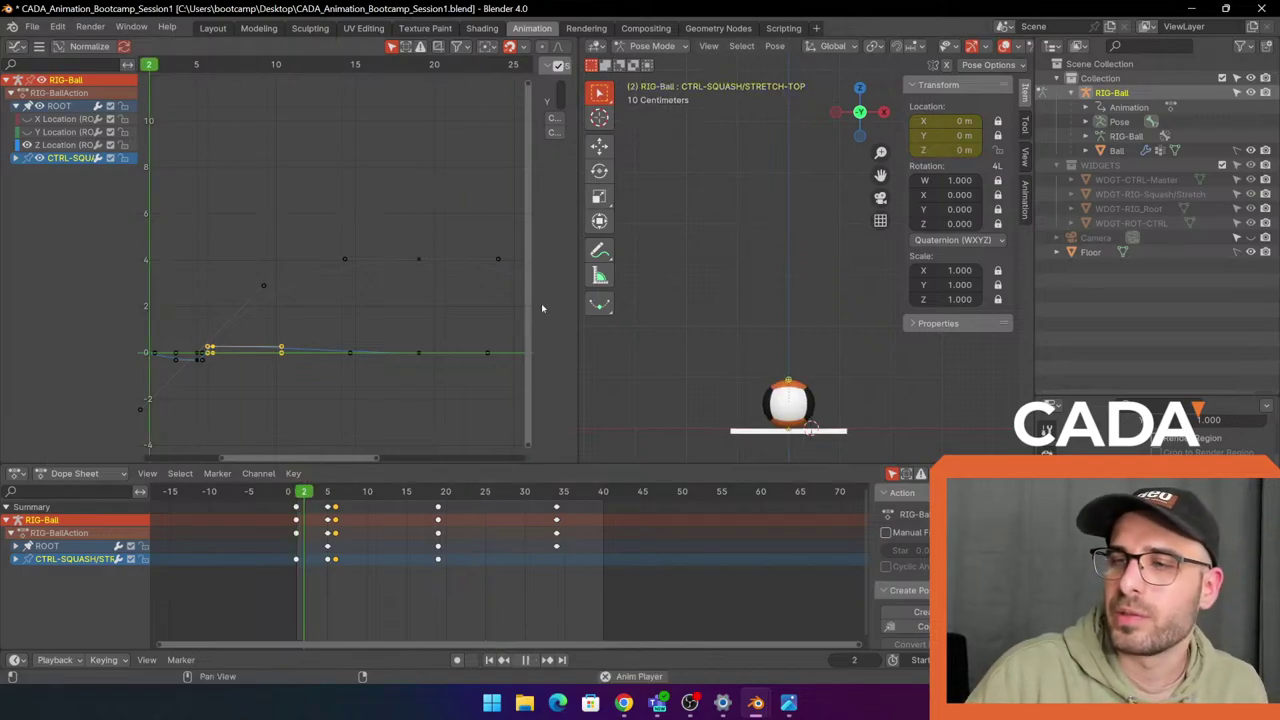
key(space)
drag(351, 494, 328, 496)
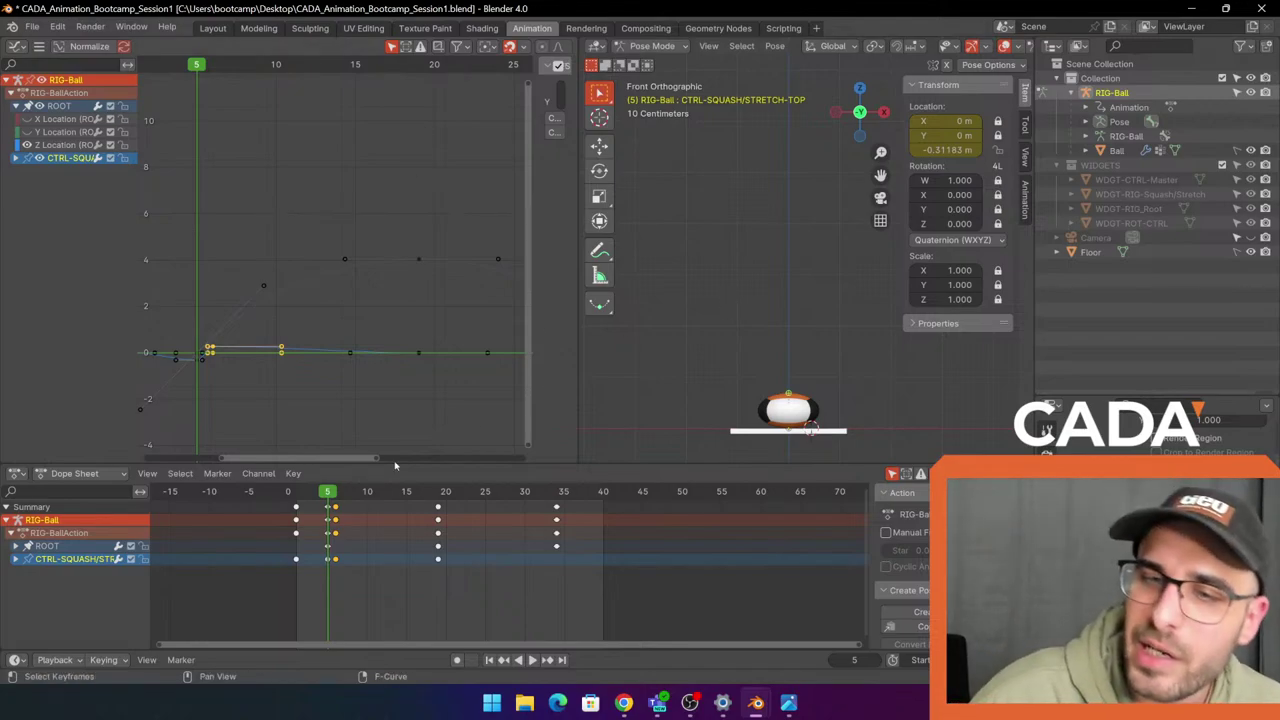
key(space)
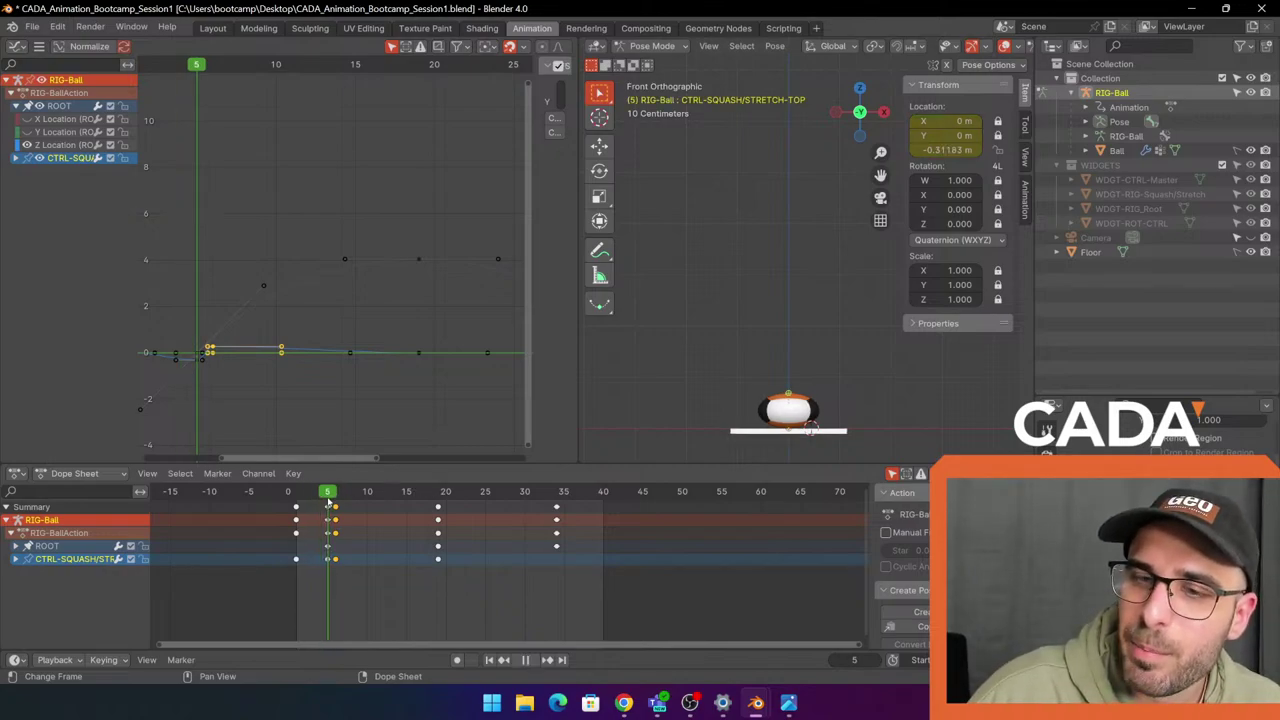
drag(328, 503, 335, 503)
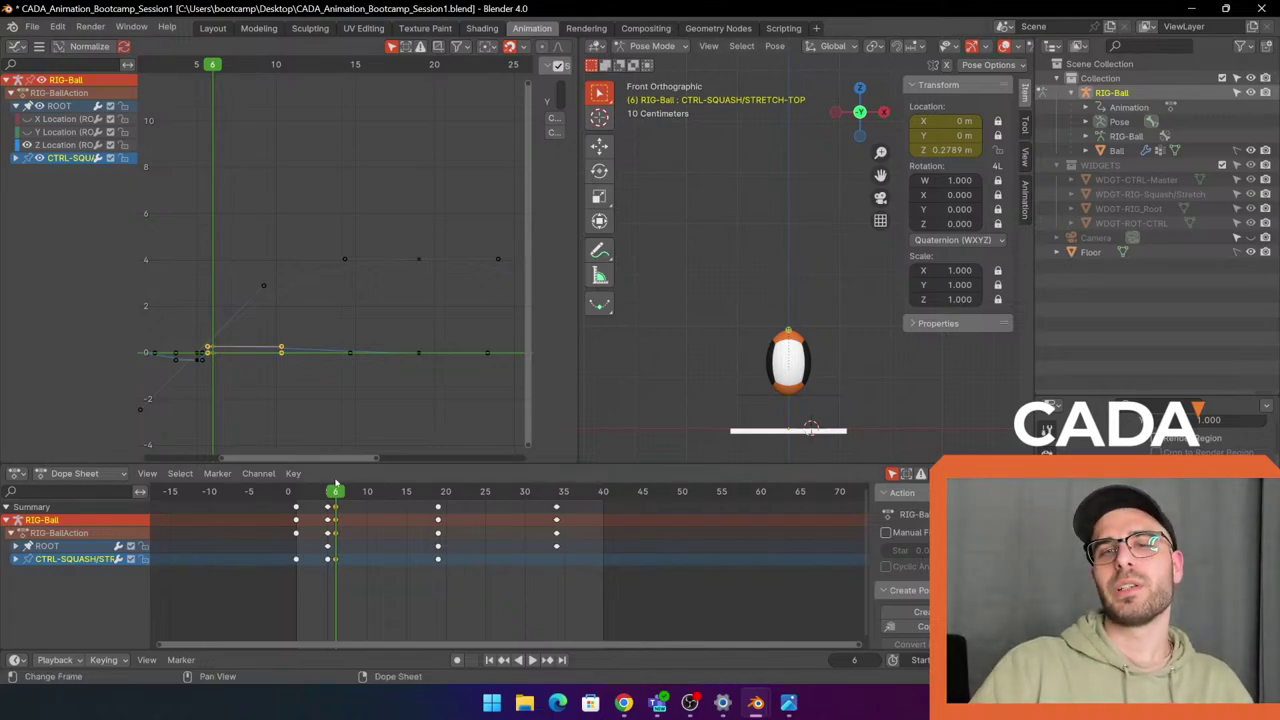
key(space)
key(space)
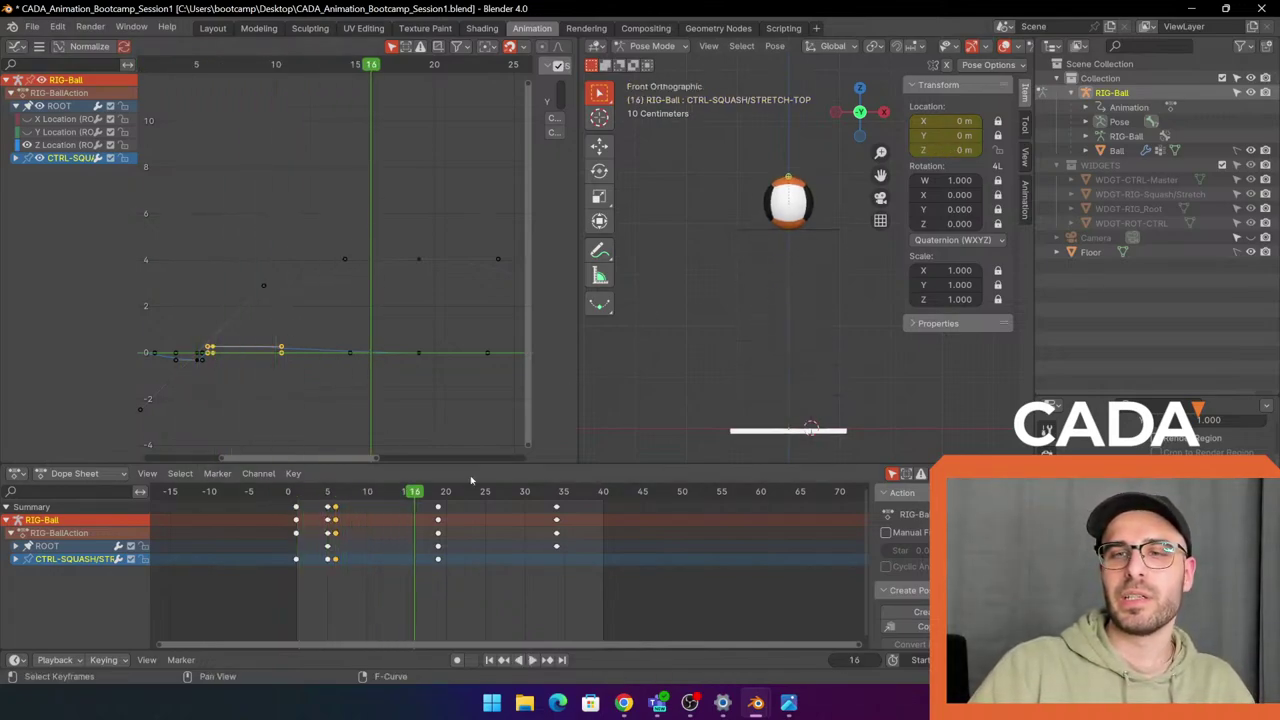
At frame 5, try an extreme squash by lowering the ball's top control to Z -0.75961 m.
drag(414, 503, 327, 505)
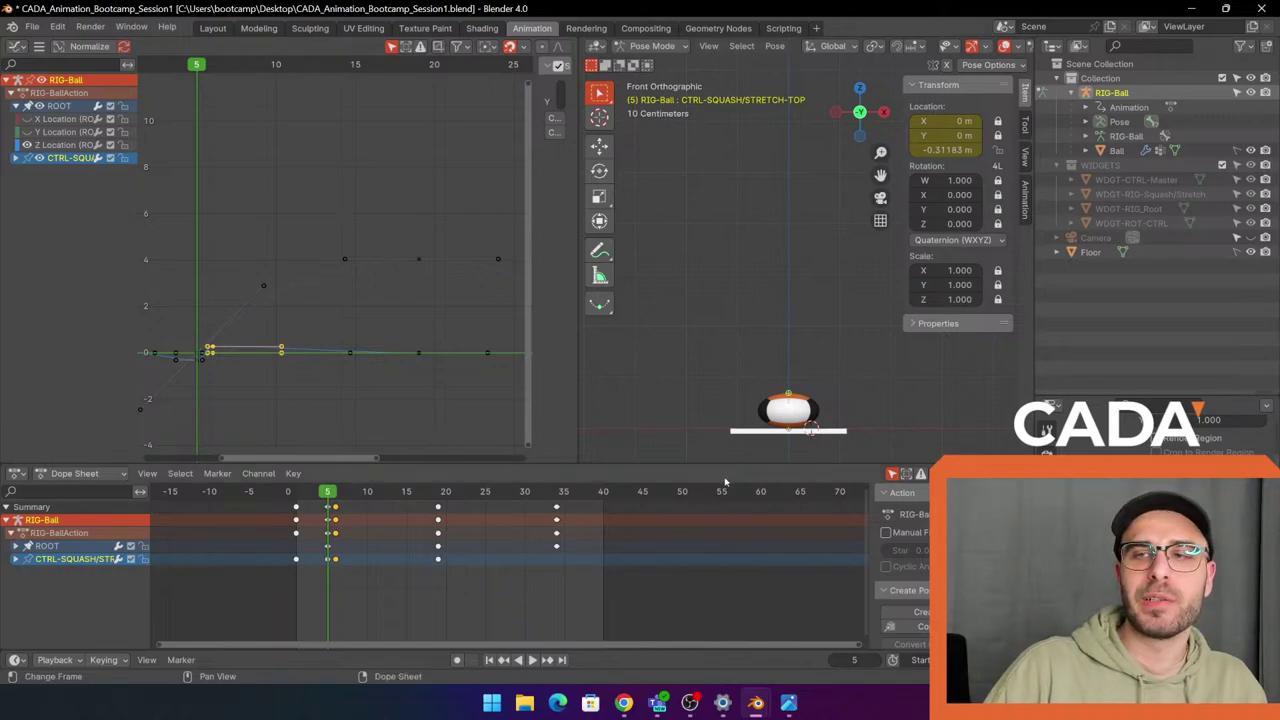
key(g)
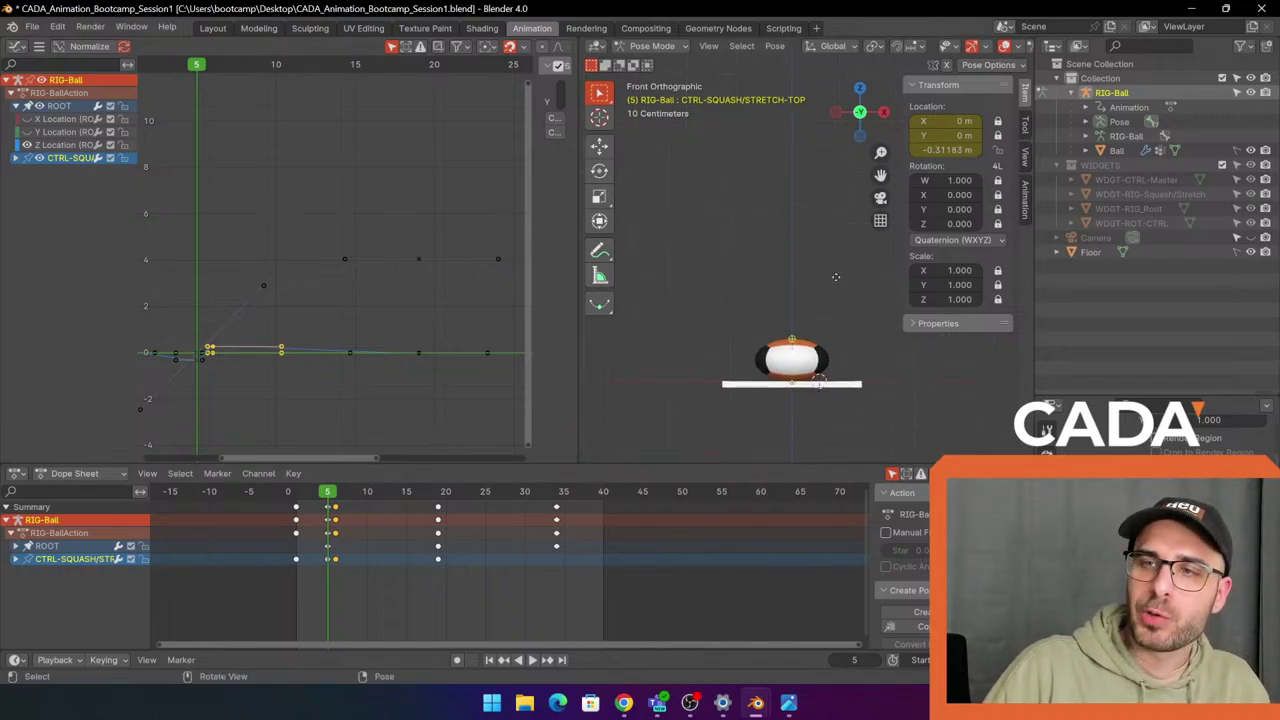
click(834, 305)
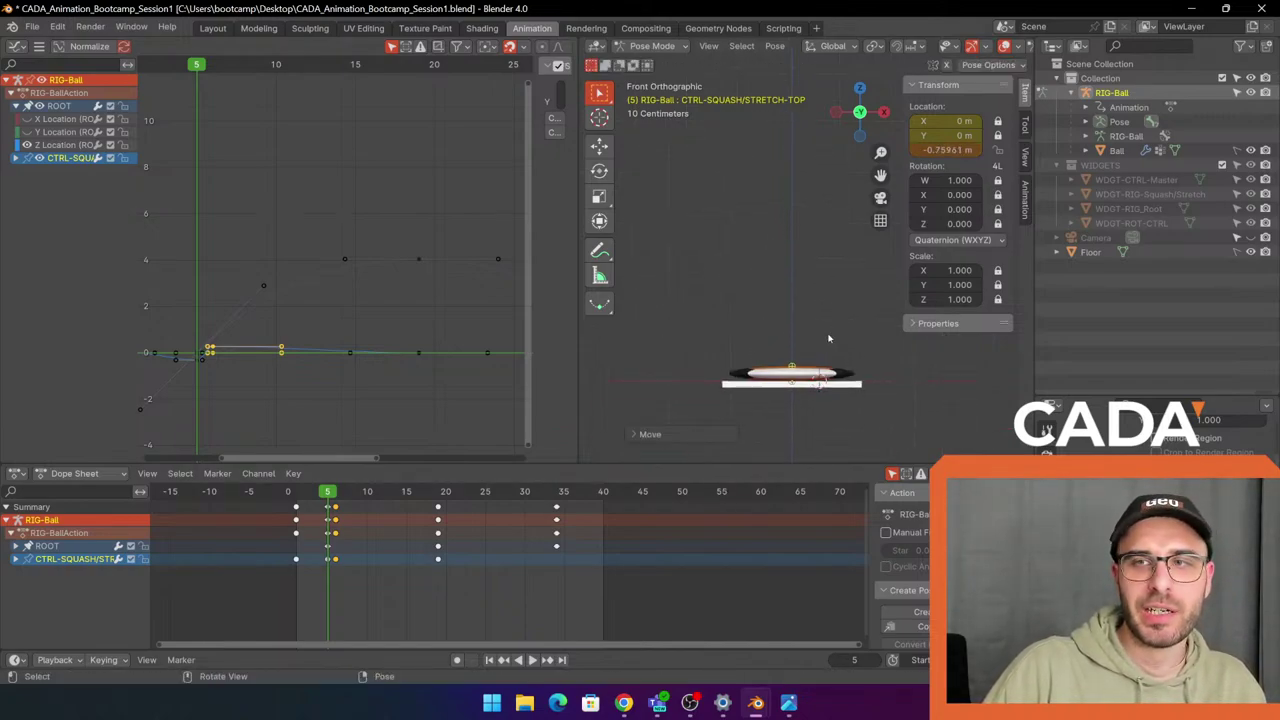
key(space)
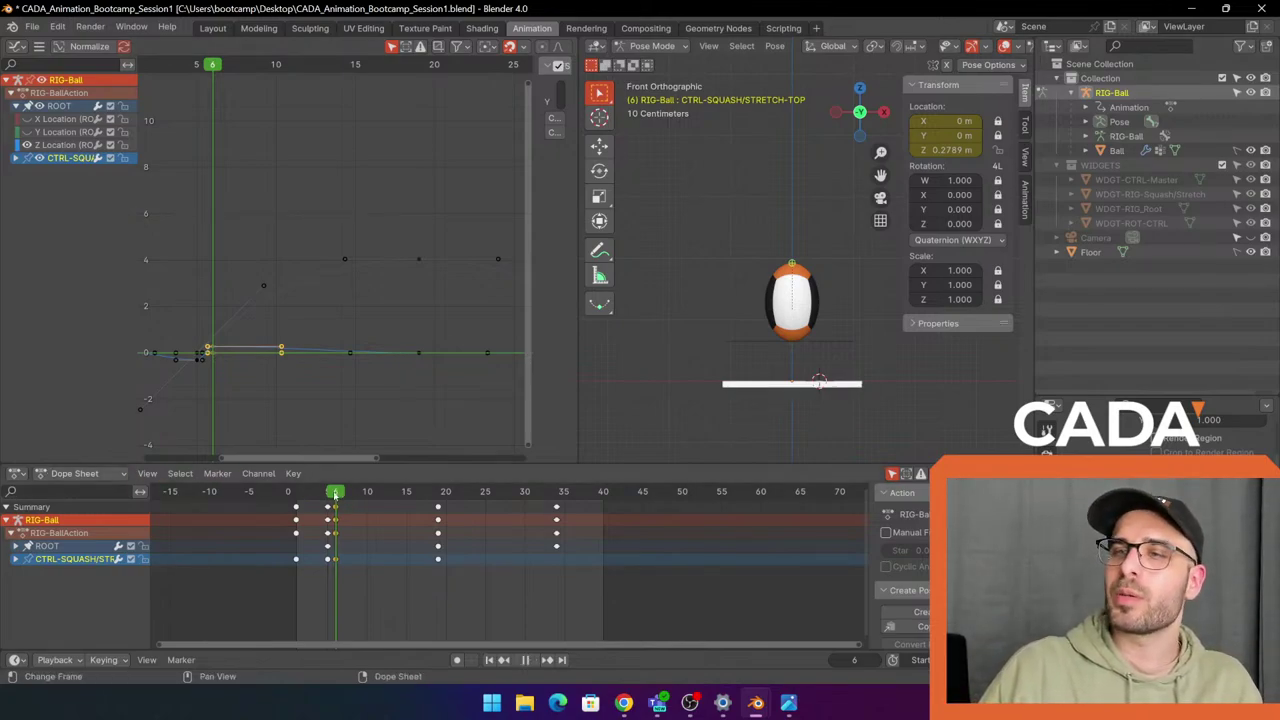
Play the bounce repeatedly from its early frames to check the stretched rise, peak and landing.
drag(335, 494, 434, 524)
scroll(637, 362, down, 3)
key(space)
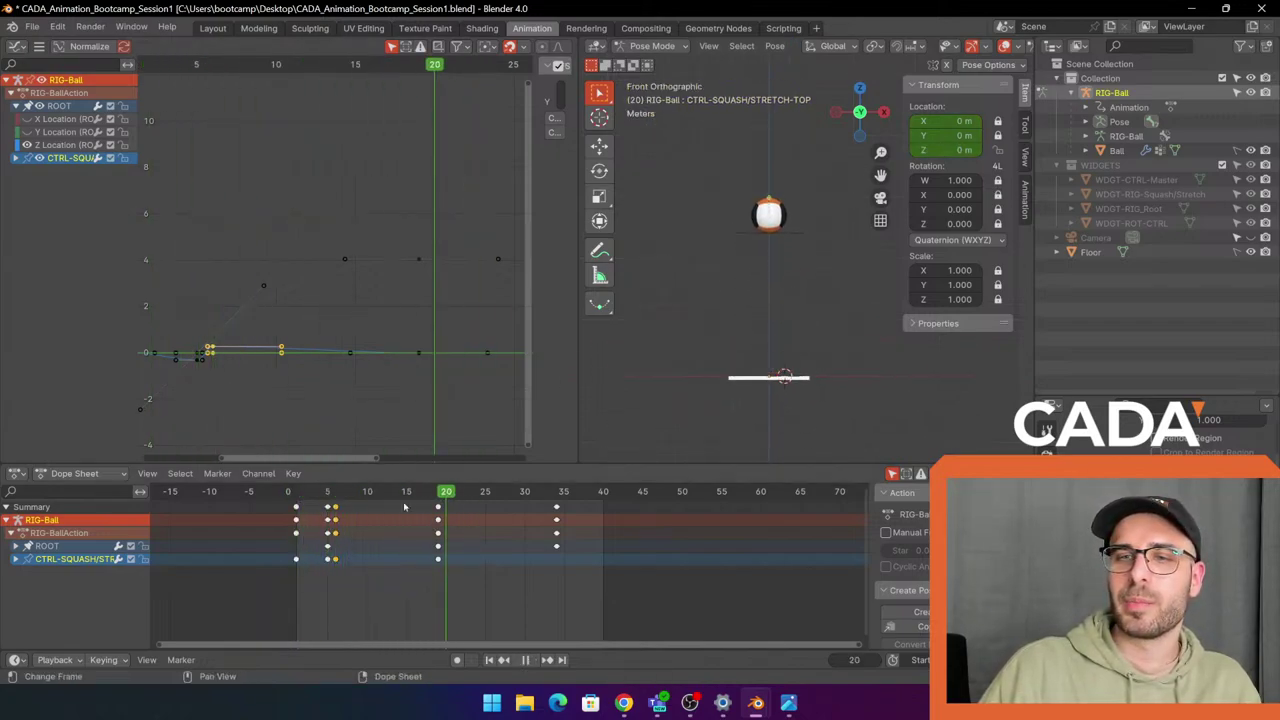
key(space)
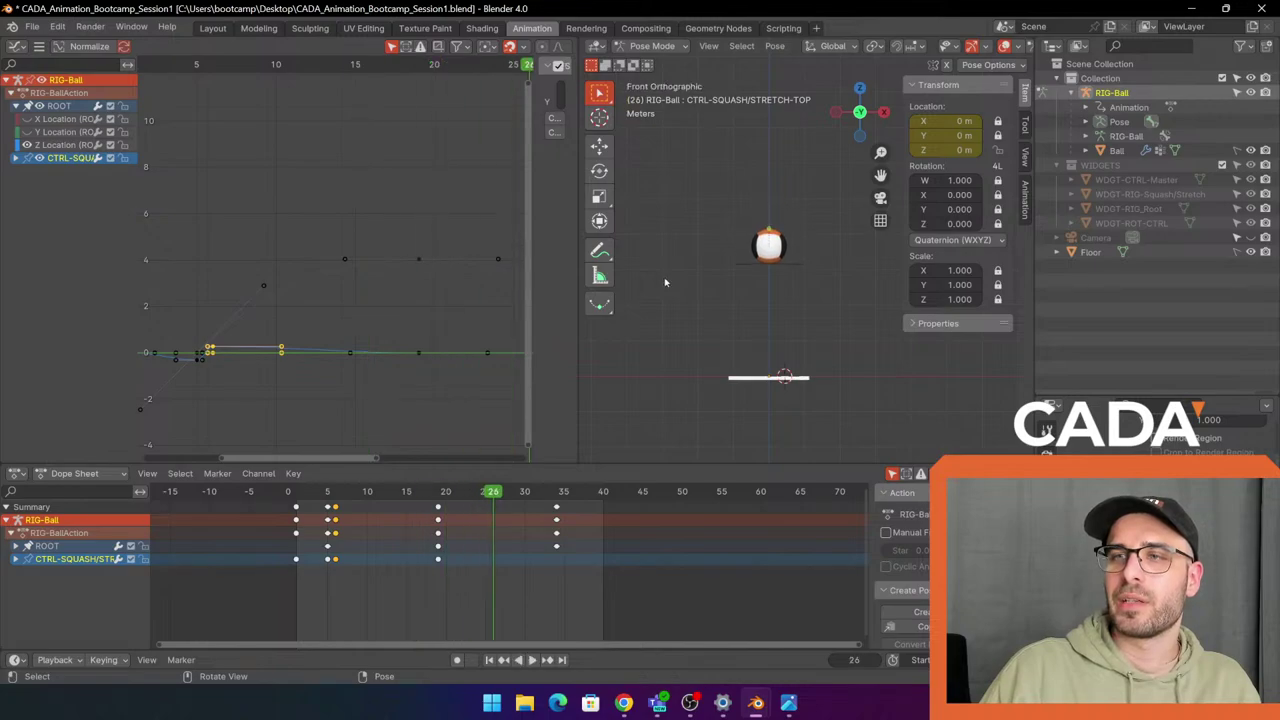
drag(507, 490, 343, 495)
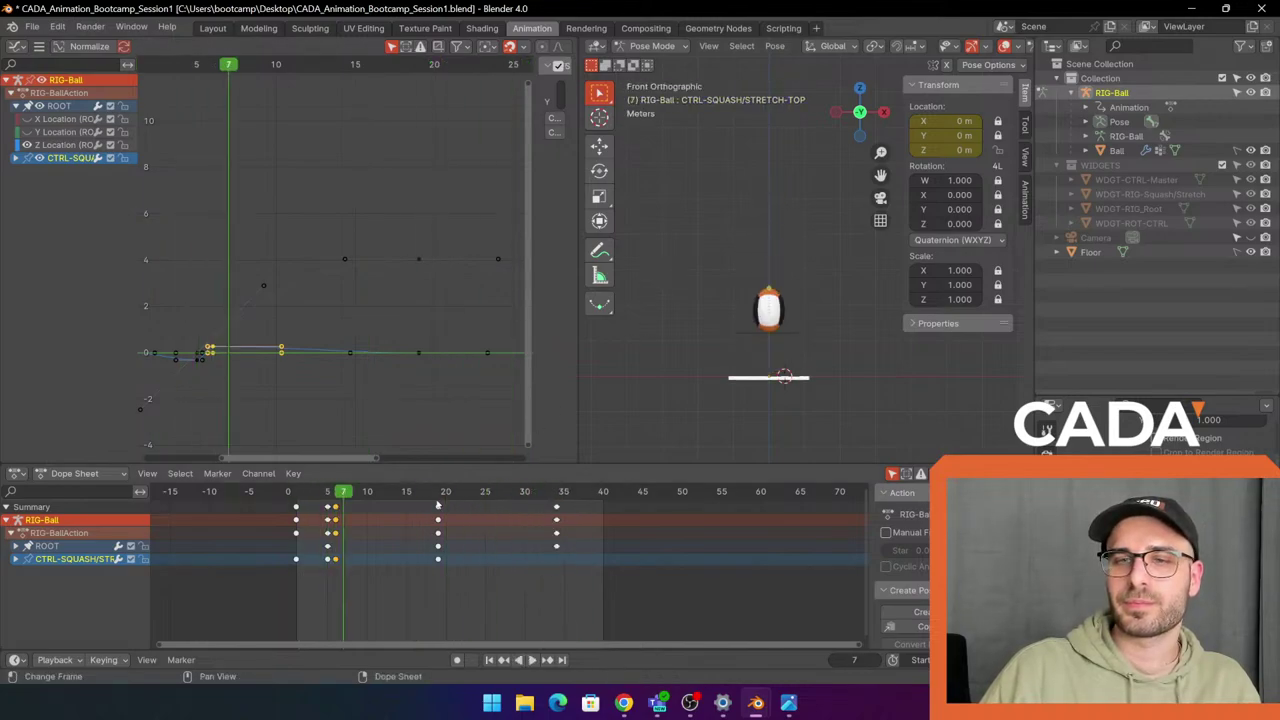
key(shift+Left)
key(space)
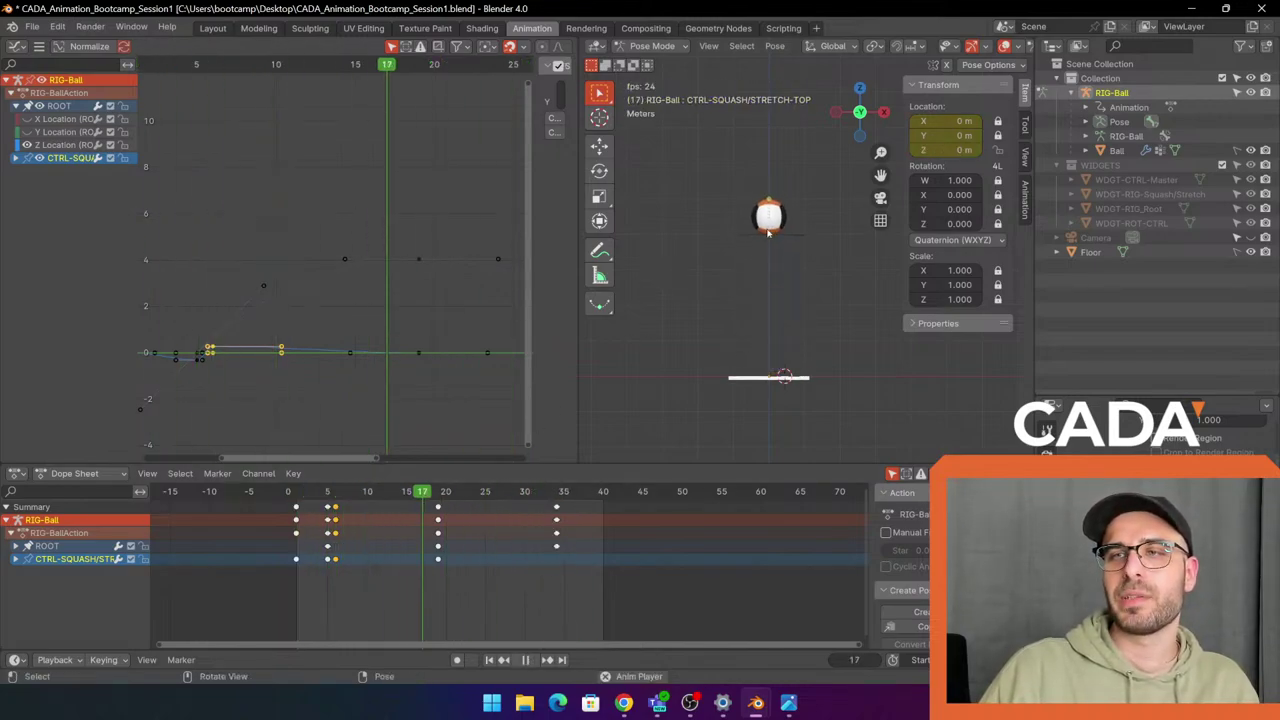
key(space)
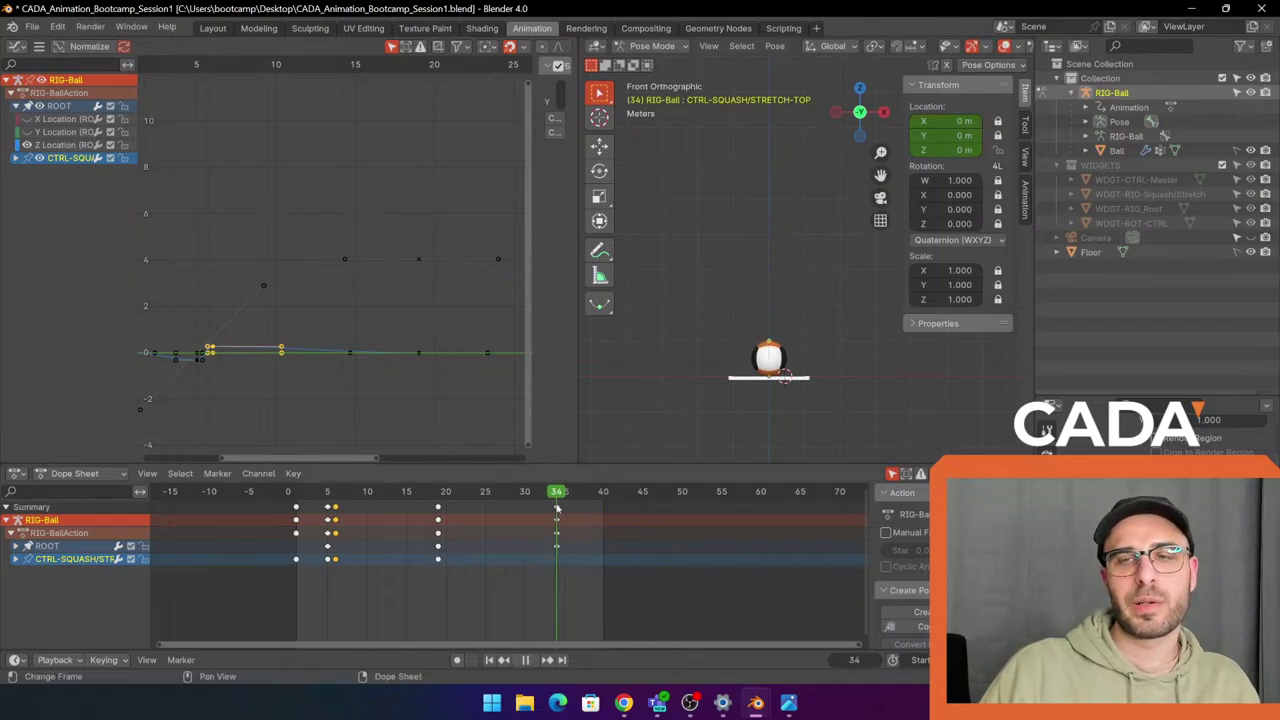
Scrub the fall between frames 34 and 19, compare it with the reference drawing image.png in the image viewer, and return to Blender.
drag(557, 508, 443, 514)
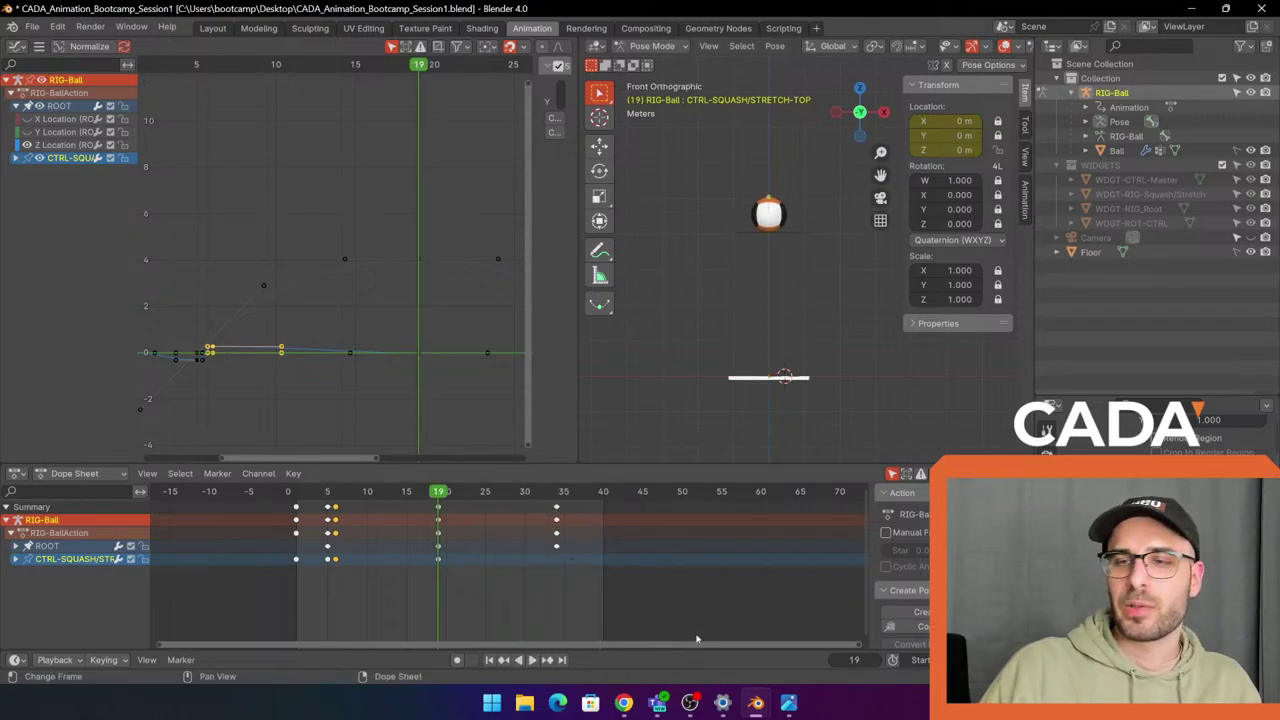
click(788, 703)
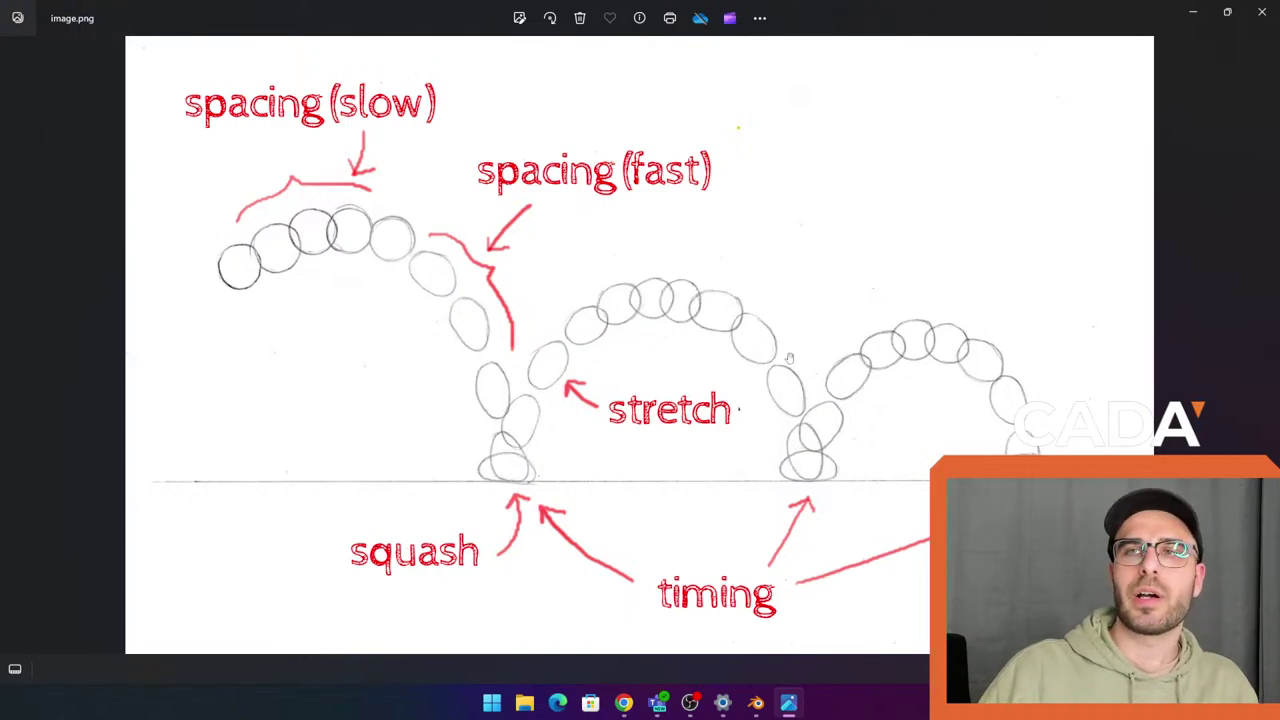
click(1193, 11)
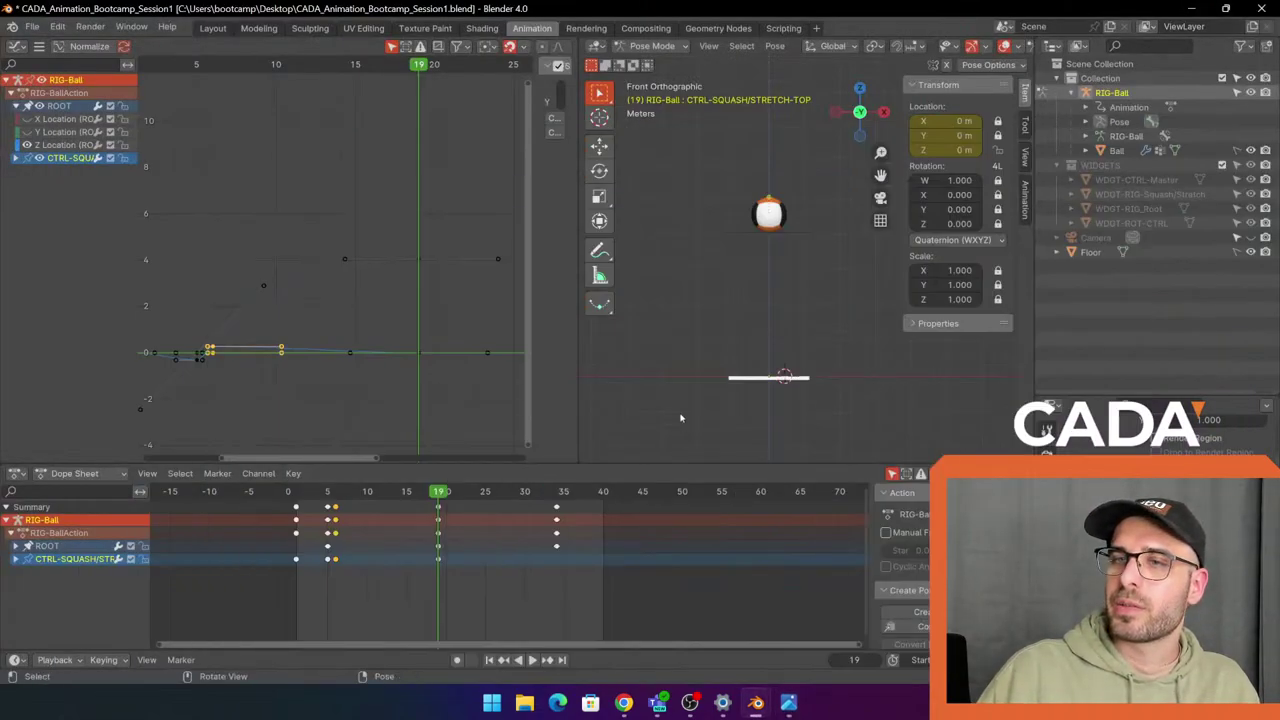
At frame 33, stretch the ball by raising its top control to Z 0.49663 m, keyframe the control's location, and play the result.
key(space)
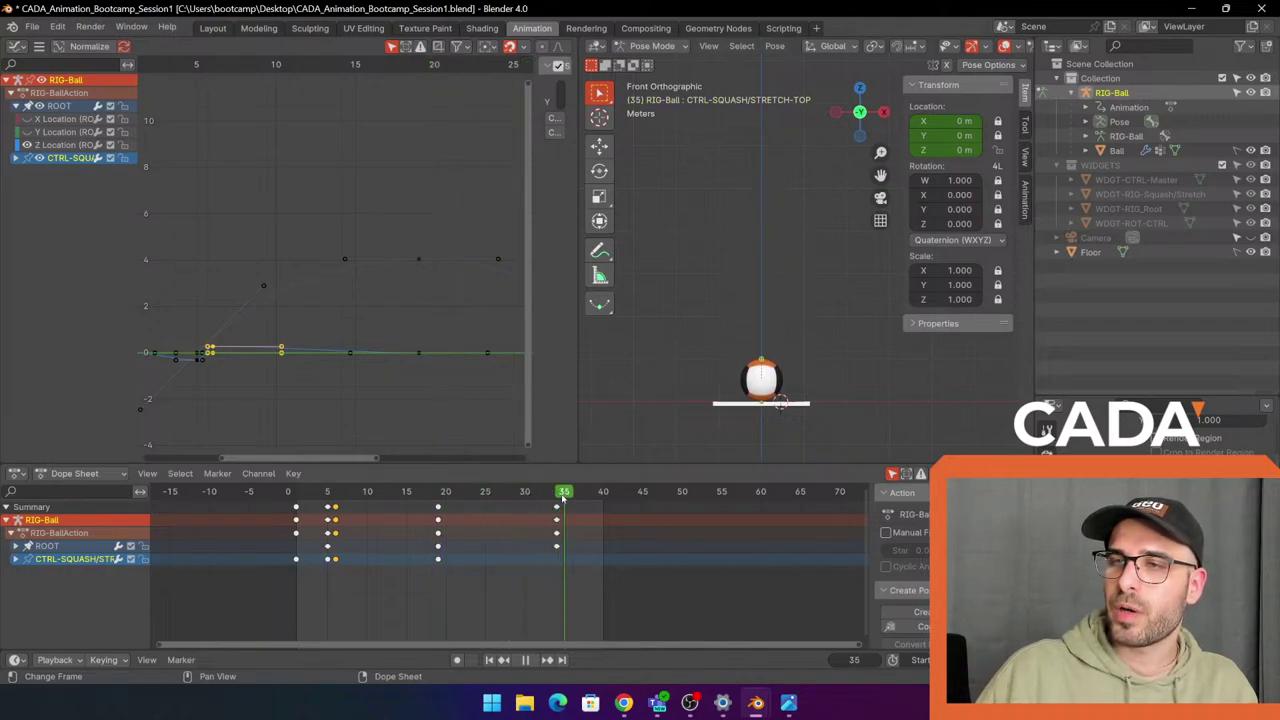
scroll(740, 426, up, 2)
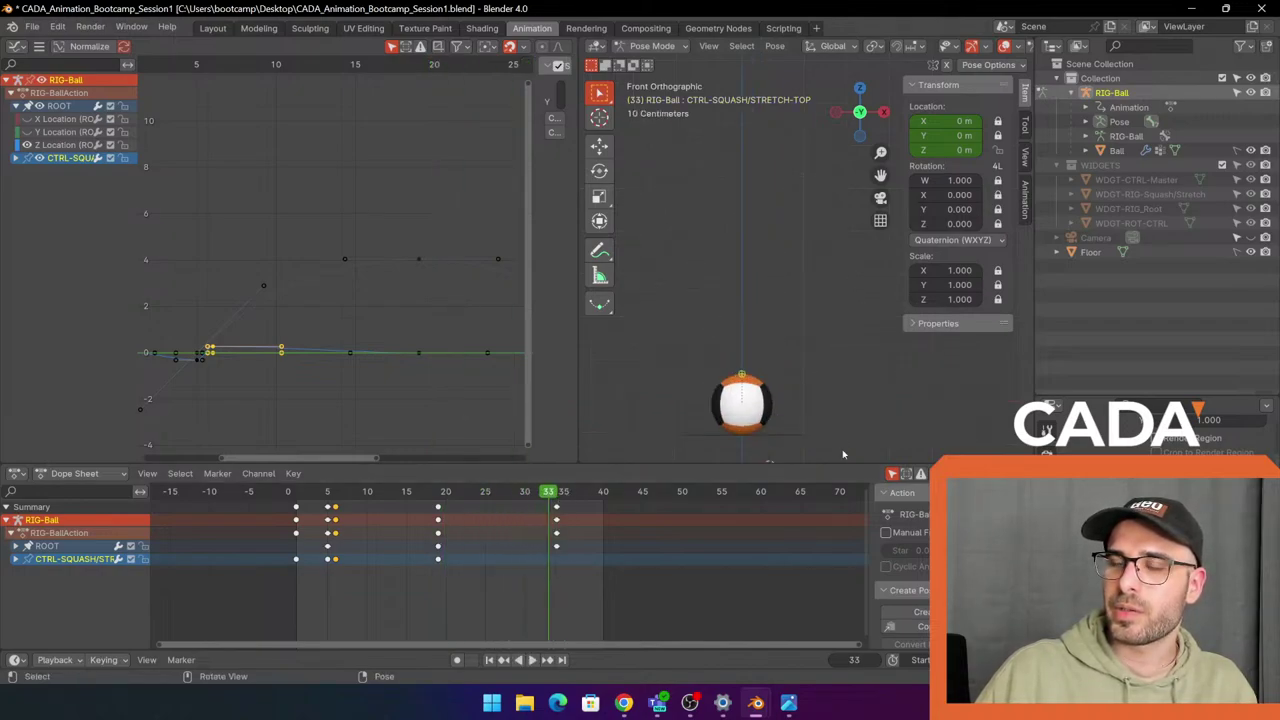
key(g)
click(827, 277)
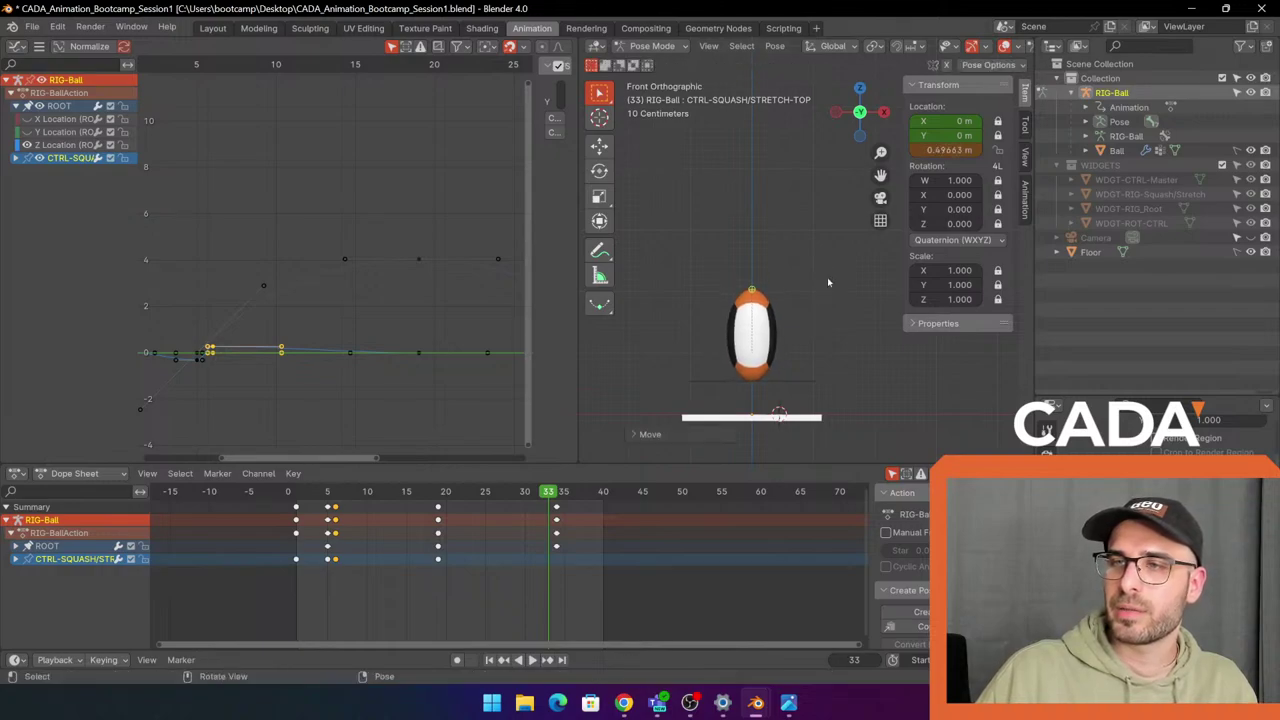
key(i)
click(828, 280)
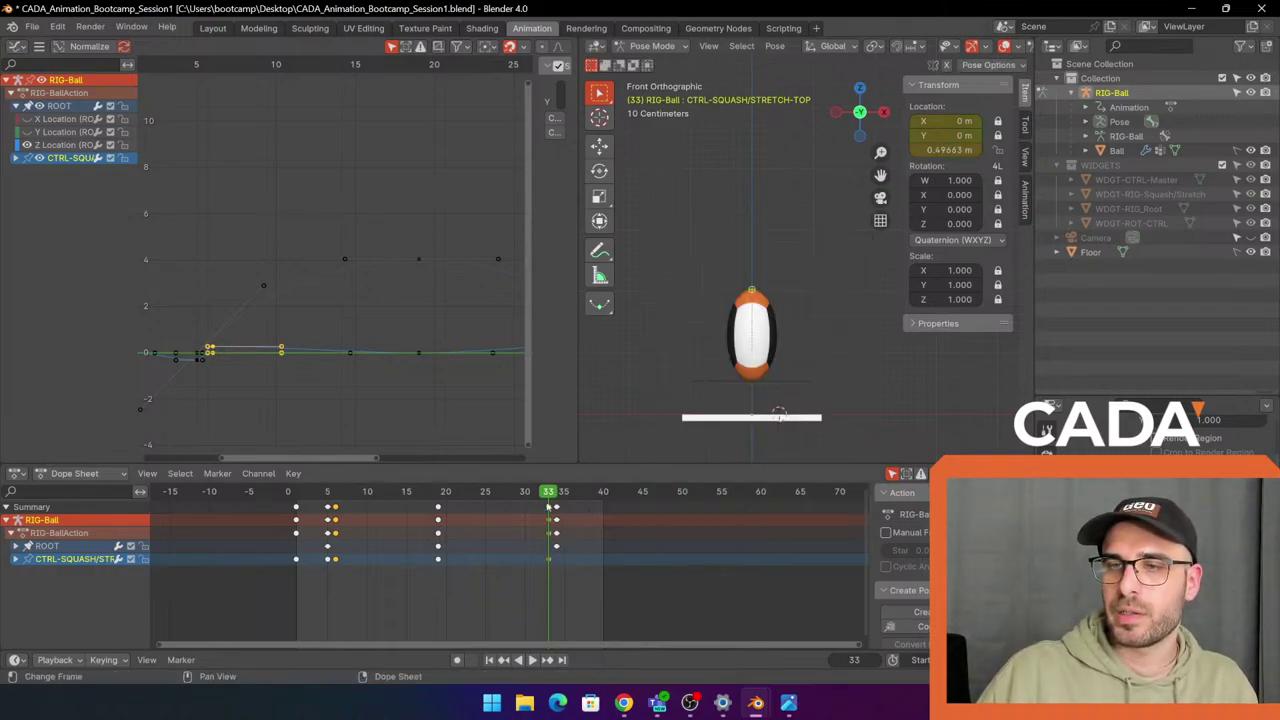
drag(548, 500, 300, 528)
key(space)
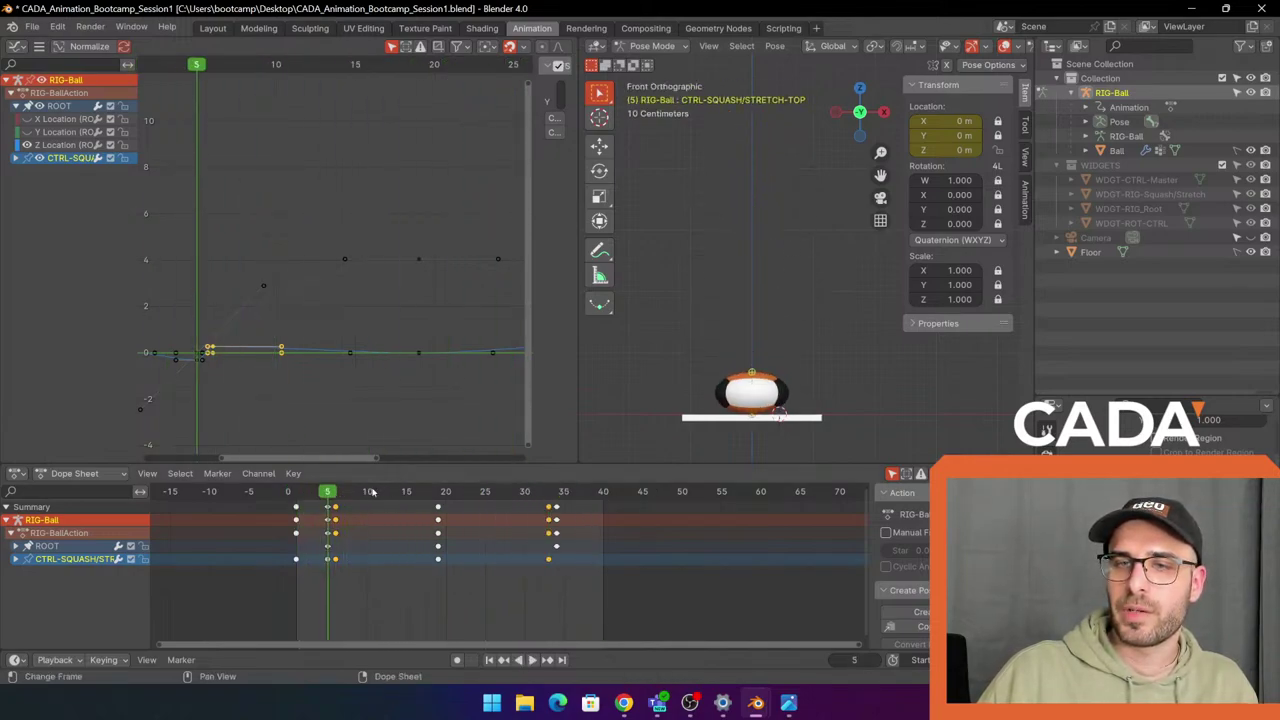
At frame 34, squash the ball on the floor by lowering its top control to Z -0.36558 m, and keyframe the control's location.
drag(330, 495, 558, 503)
shift+middle_drag(779, 285, 772, 269)
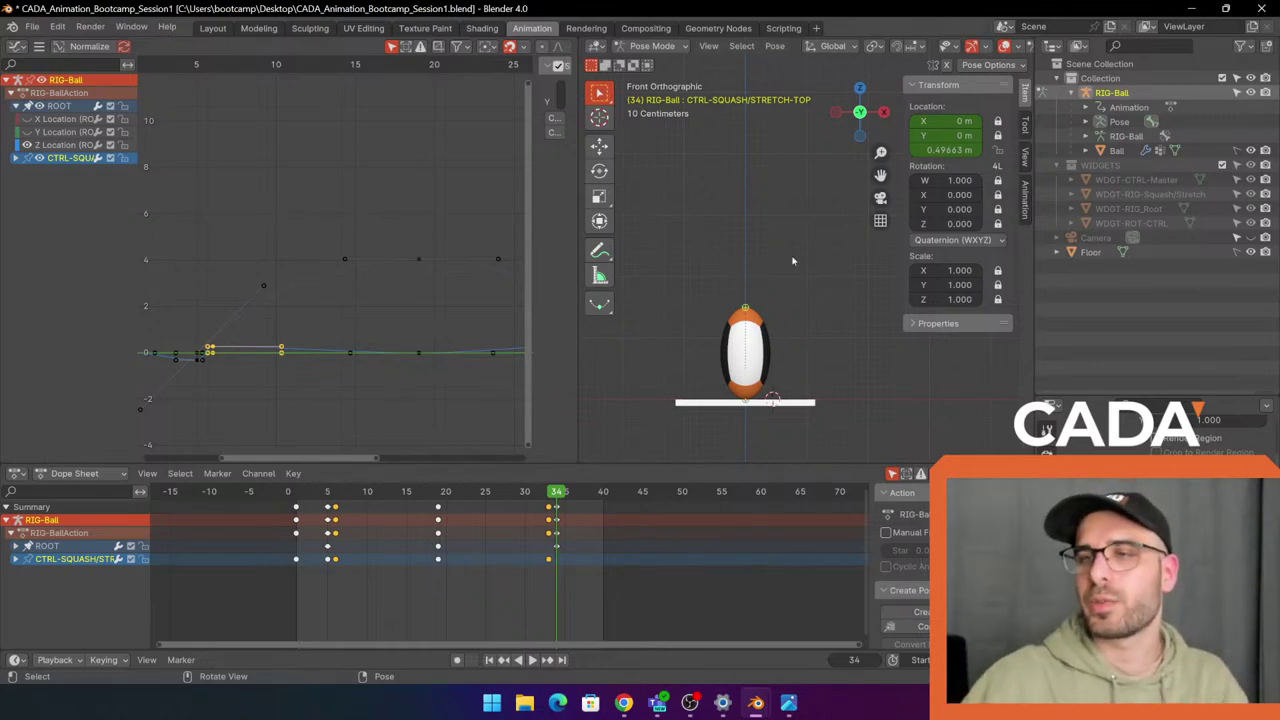
key(g)
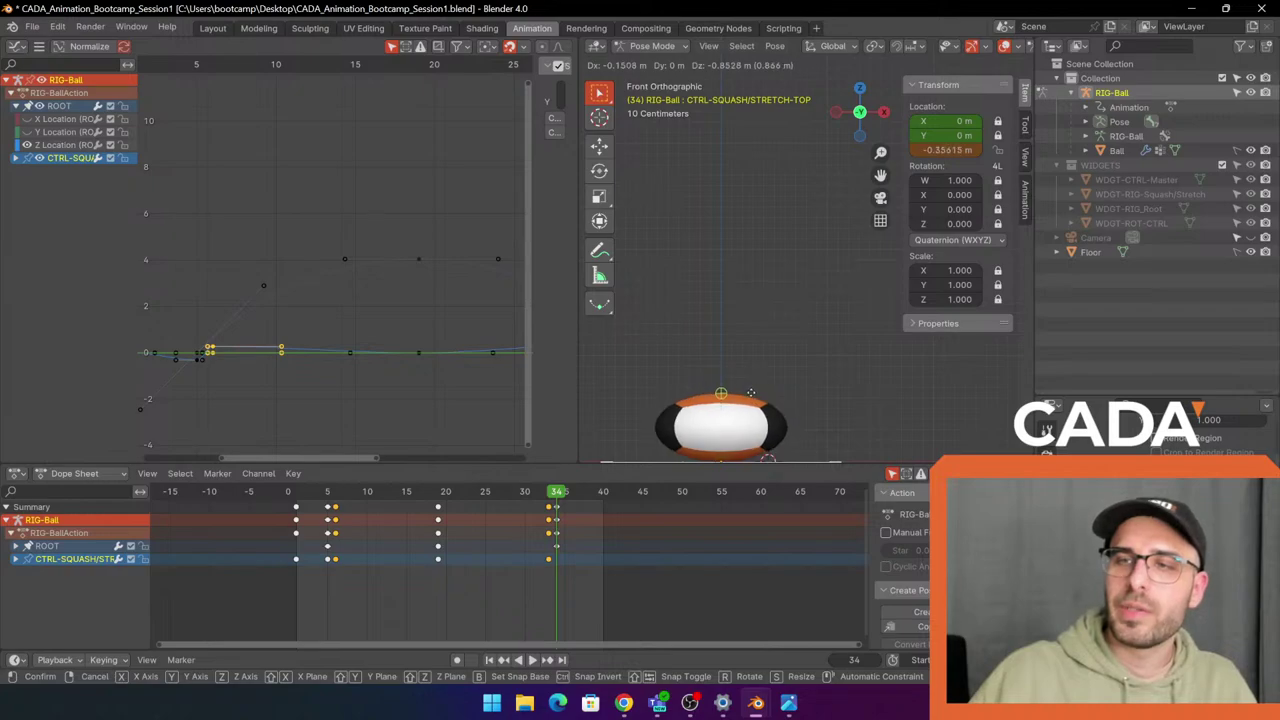
click(816, 352)
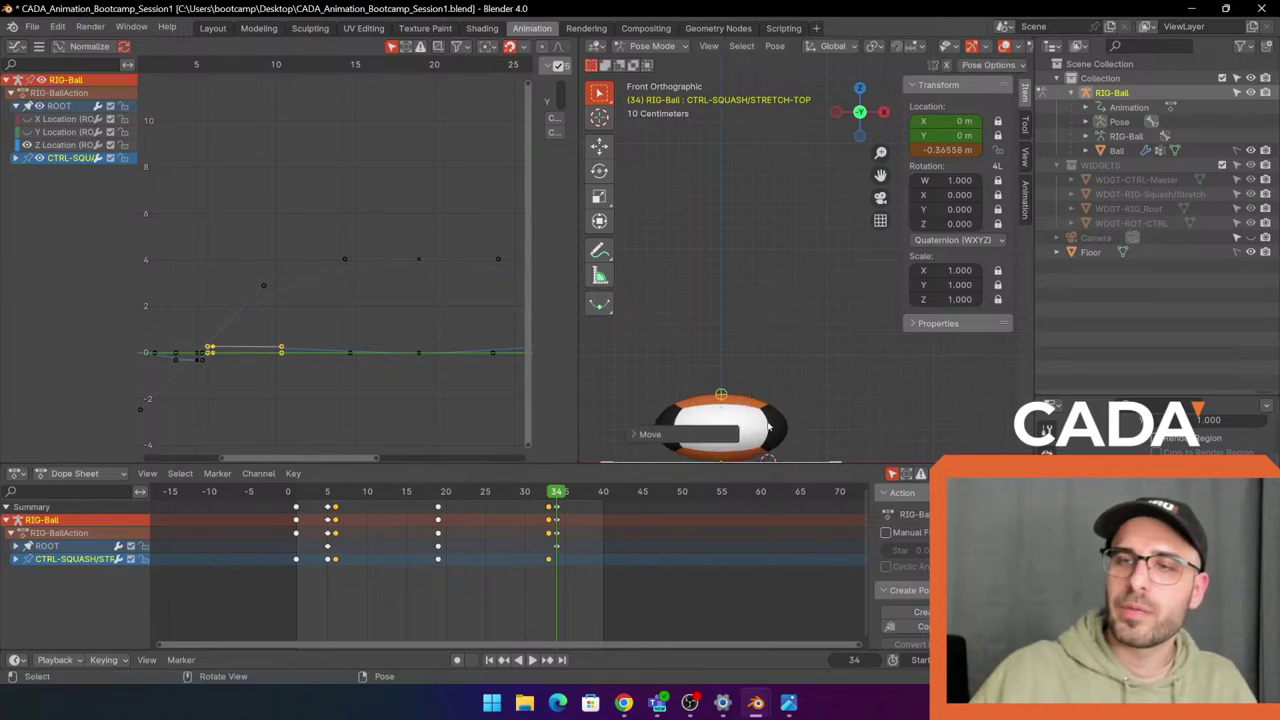
key(i)
click(820, 349)
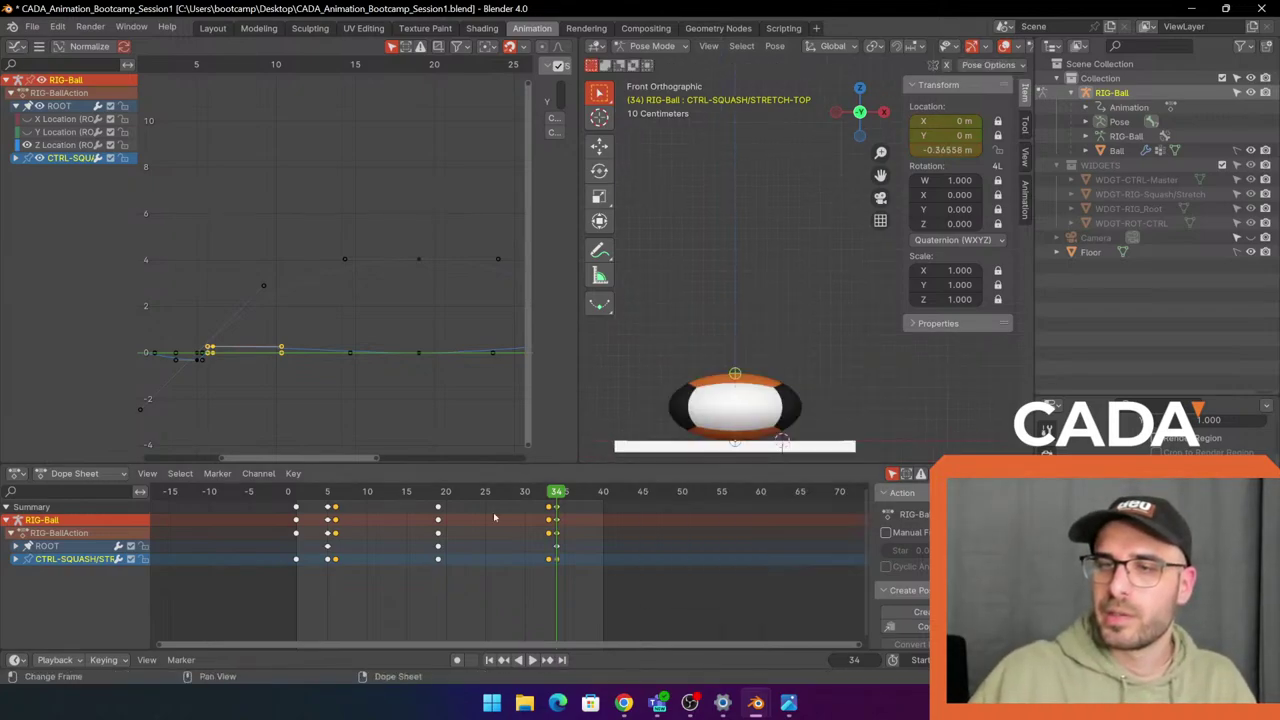
Play and scrub through the whole bounce to check the stretch before landing and the squash at frame 34.
drag(568, 488, 297, 500)
key(space)
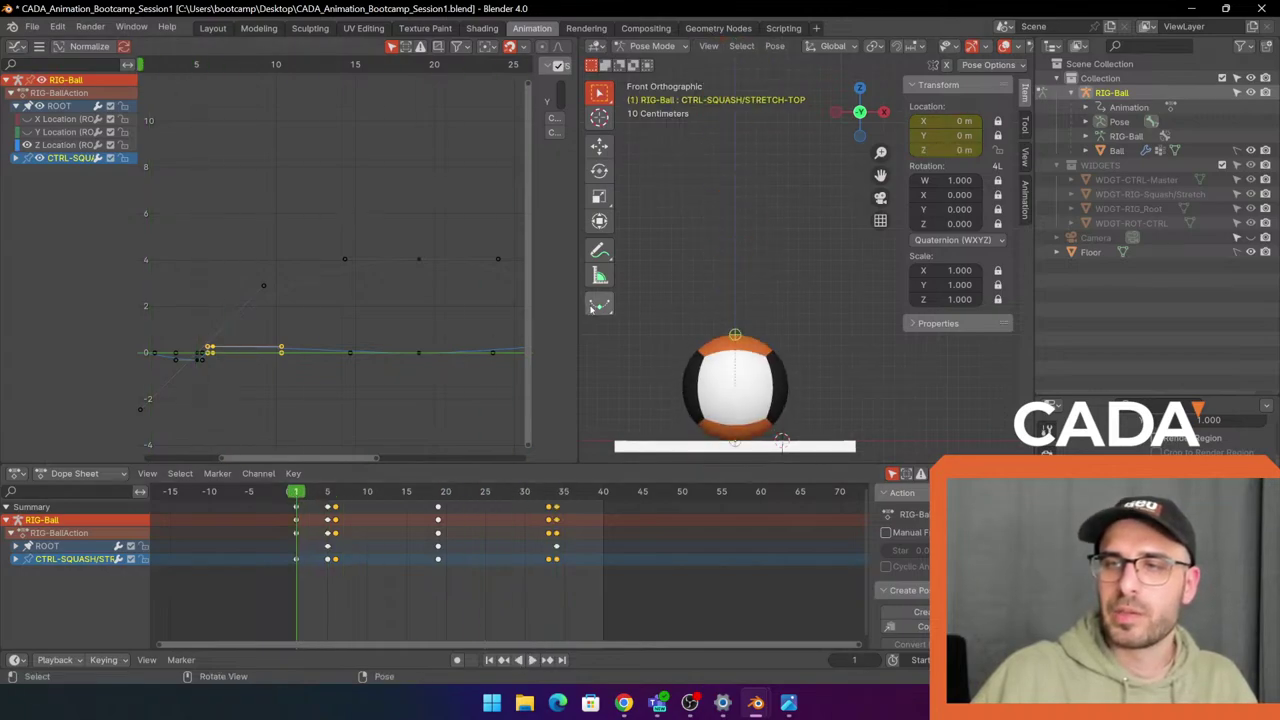
key(space)
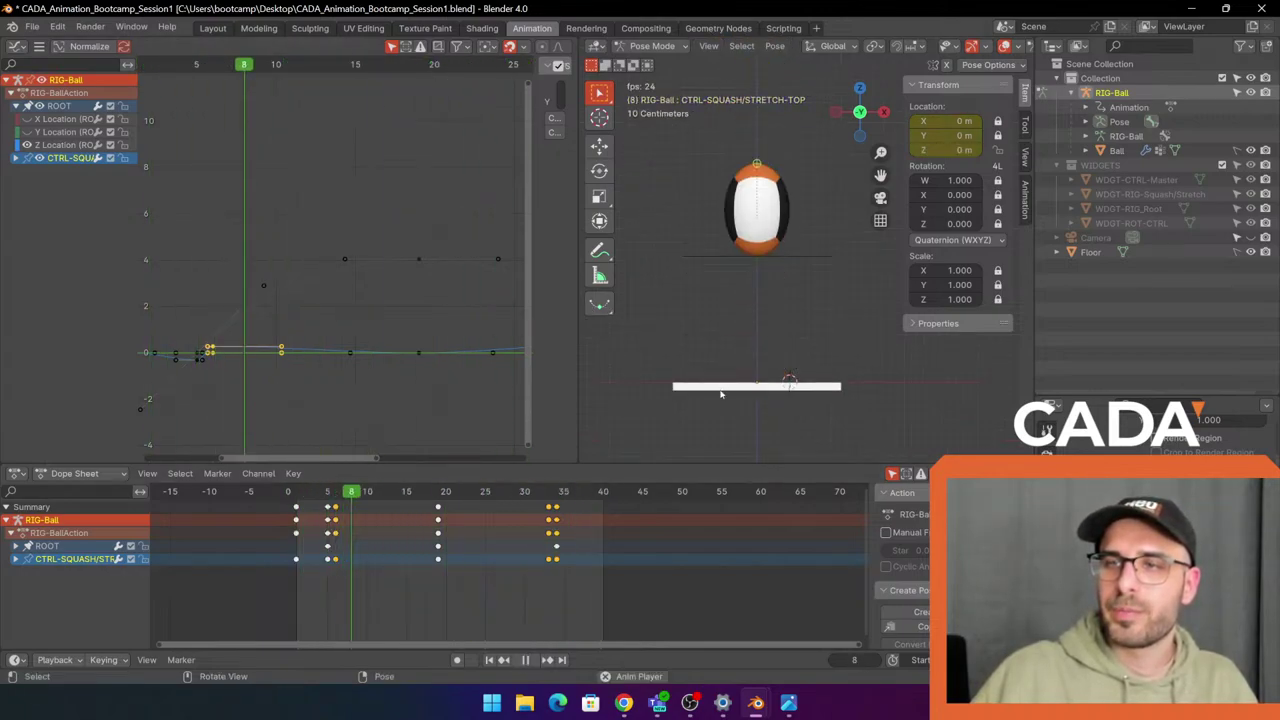
key(space)
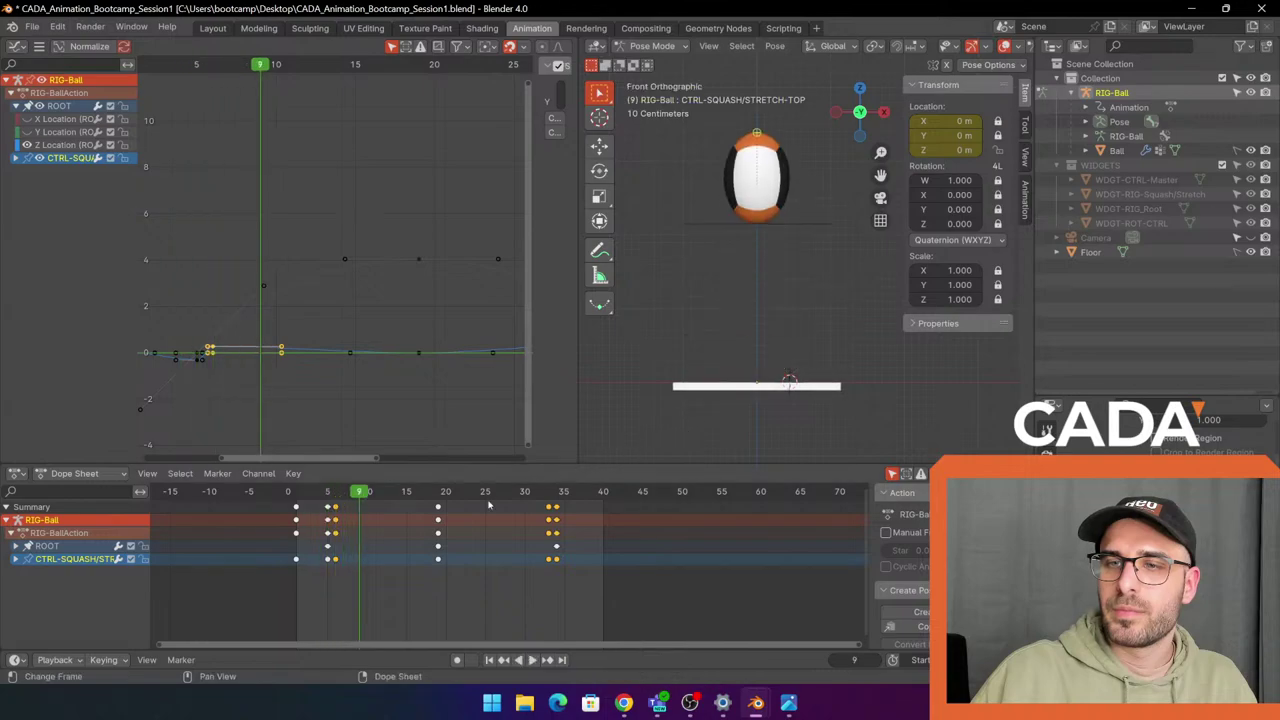
drag(400, 489, 554, 486)
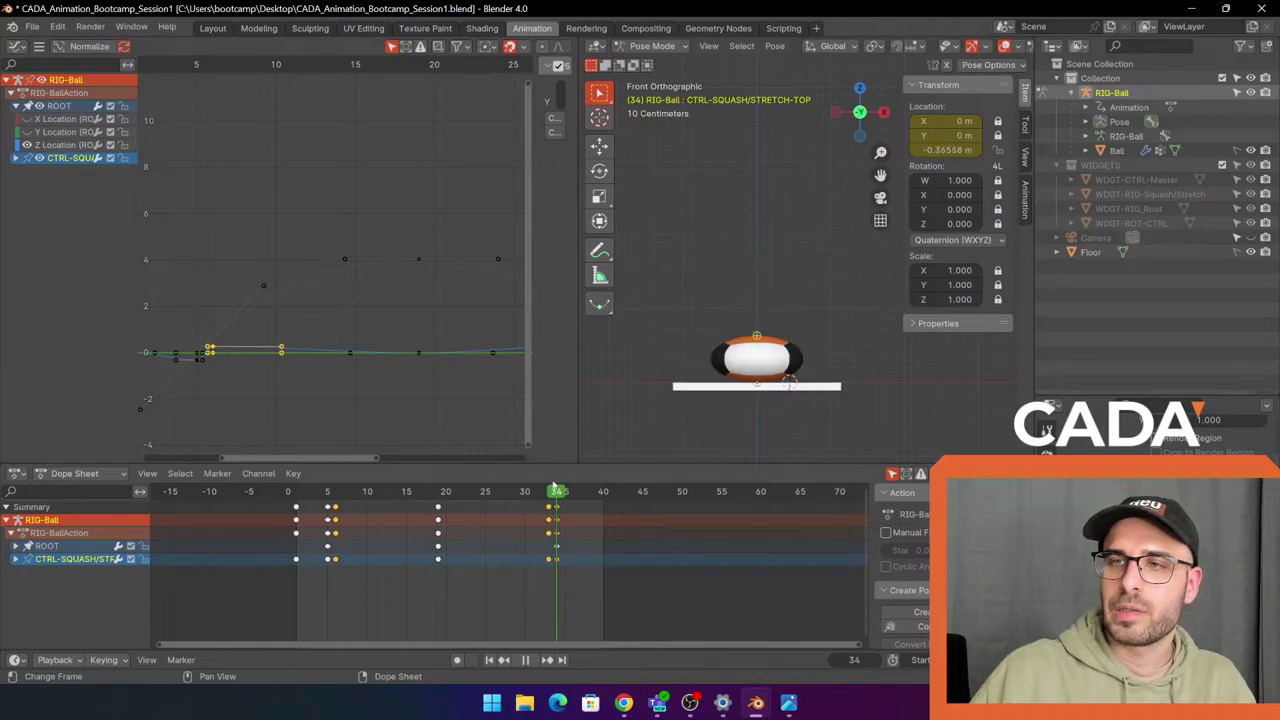
key(space)
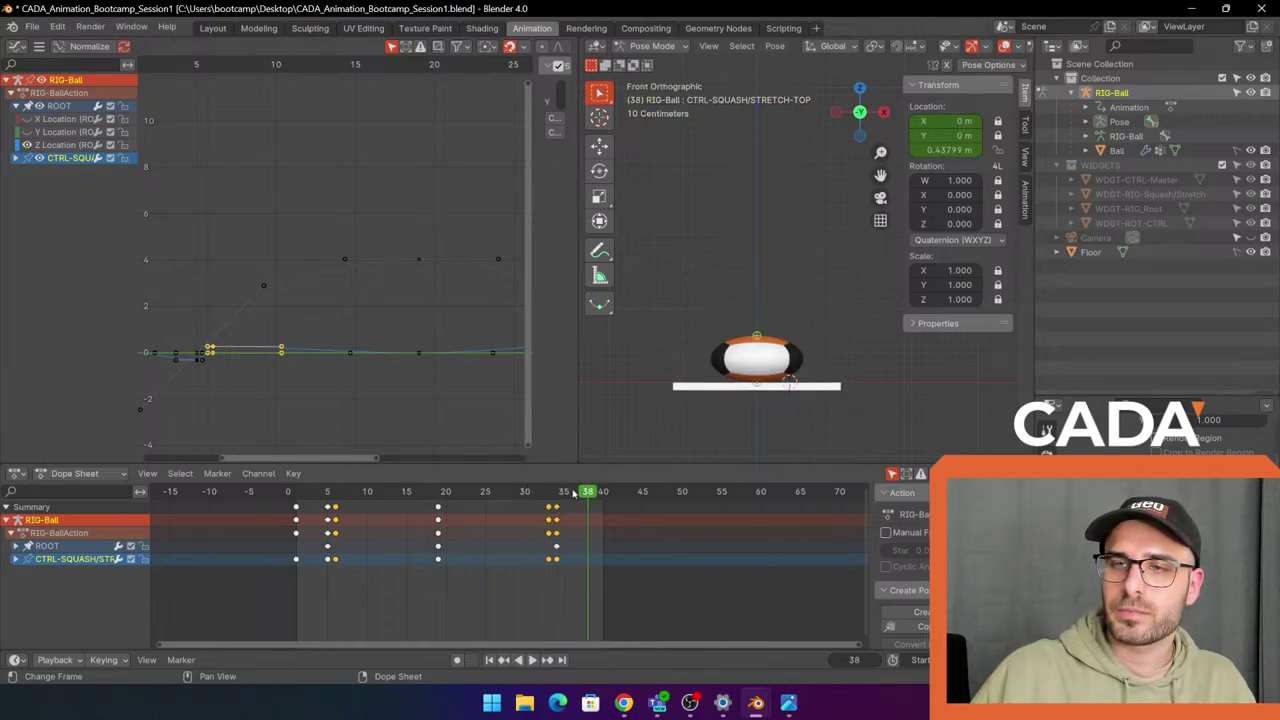
drag(573, 488, 352, 500)
key(space)
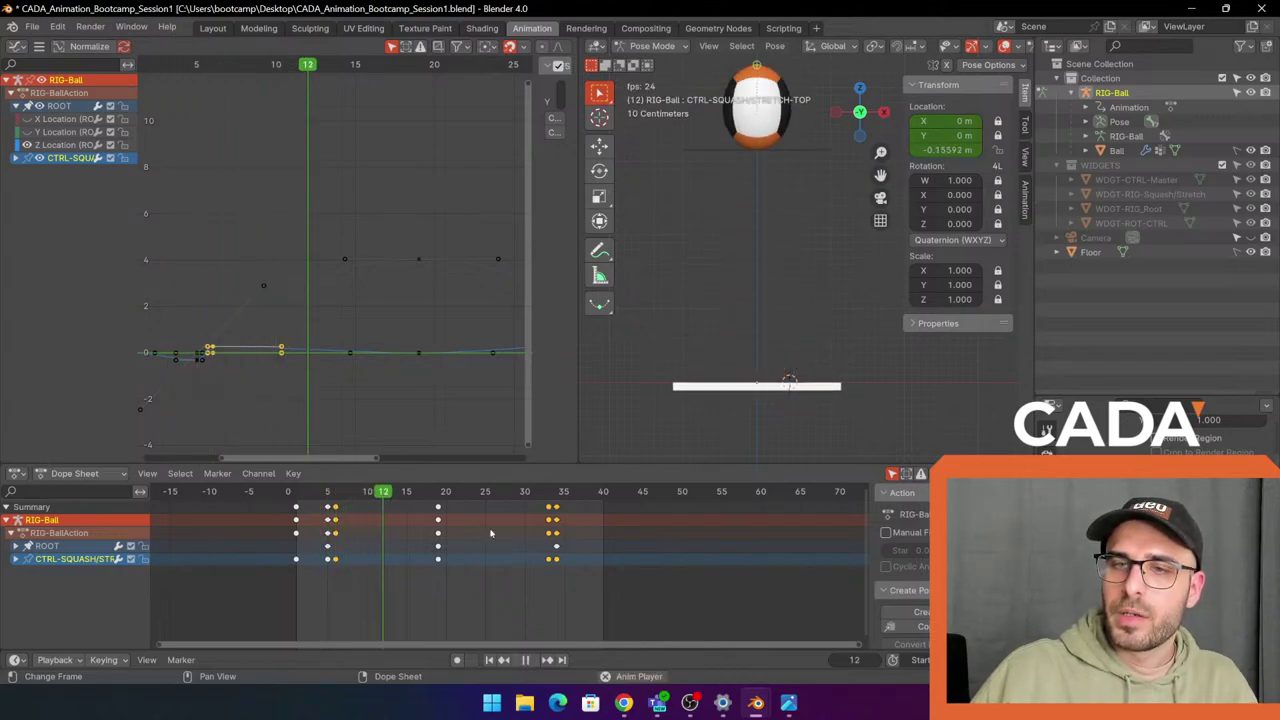
Play the bounce and compare the stretched pose at frame 33 with the squashed pose at frame 34.
key(space)
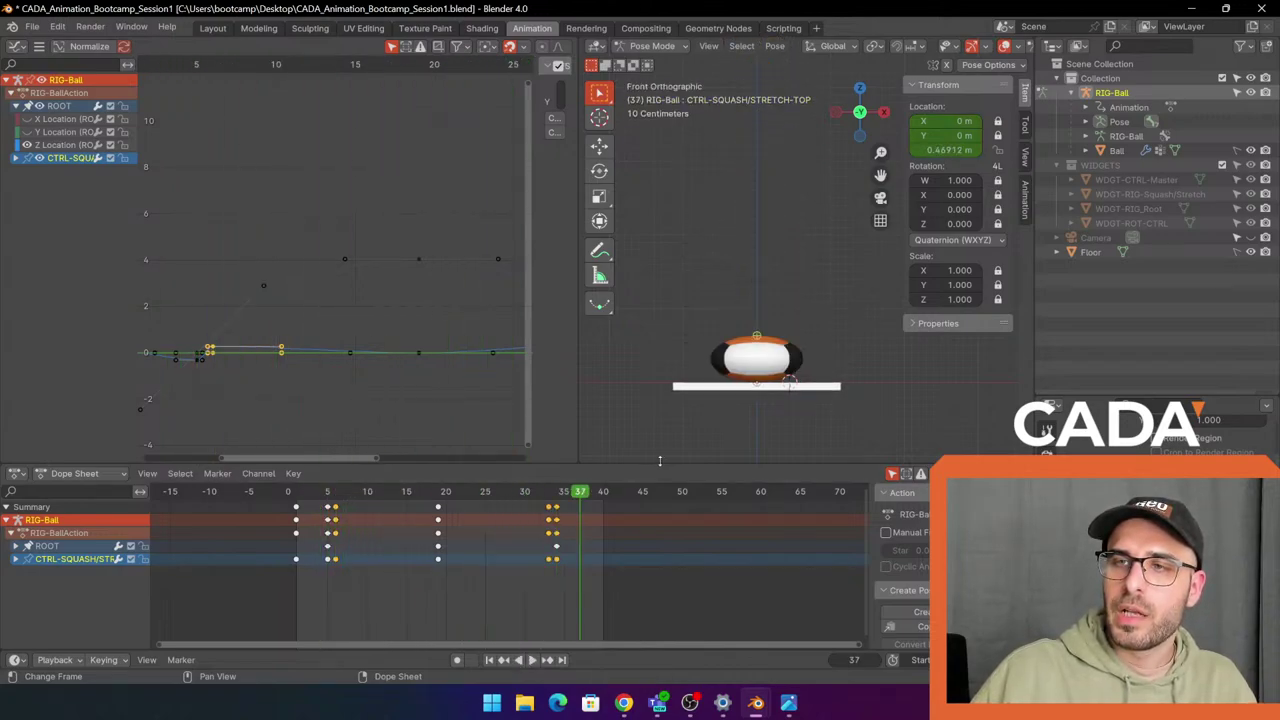
key(space)
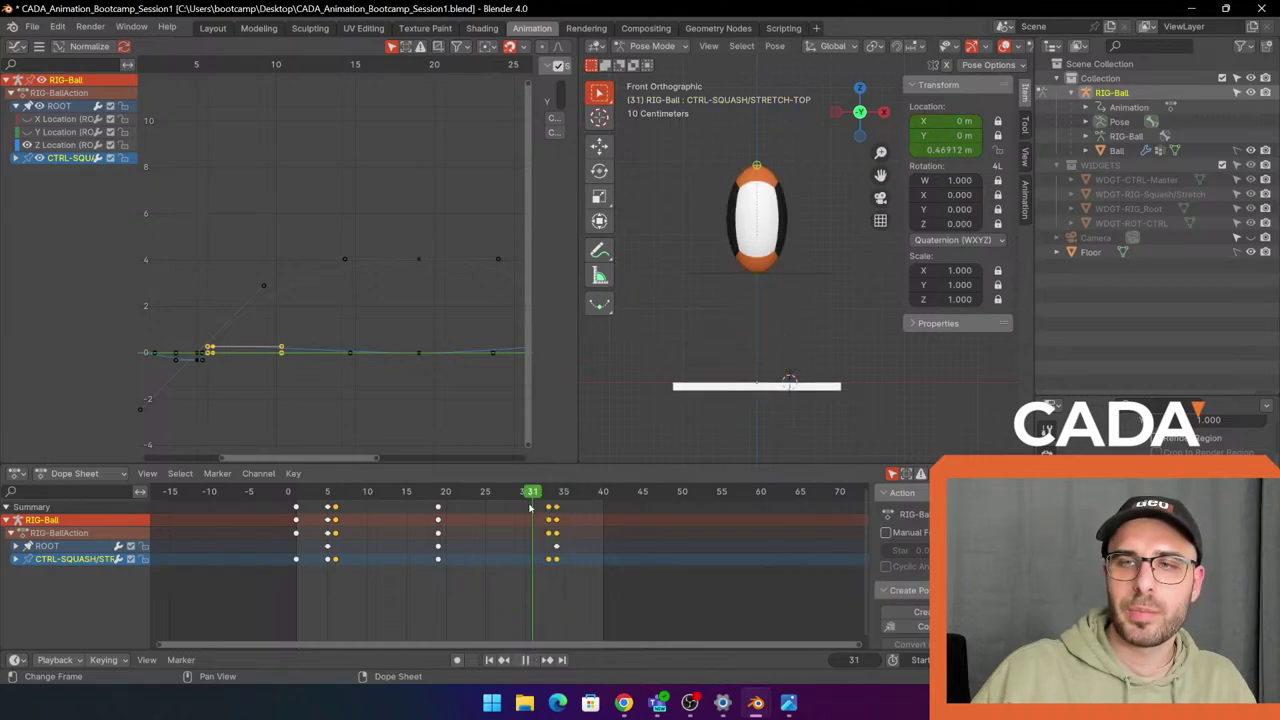
key(space)
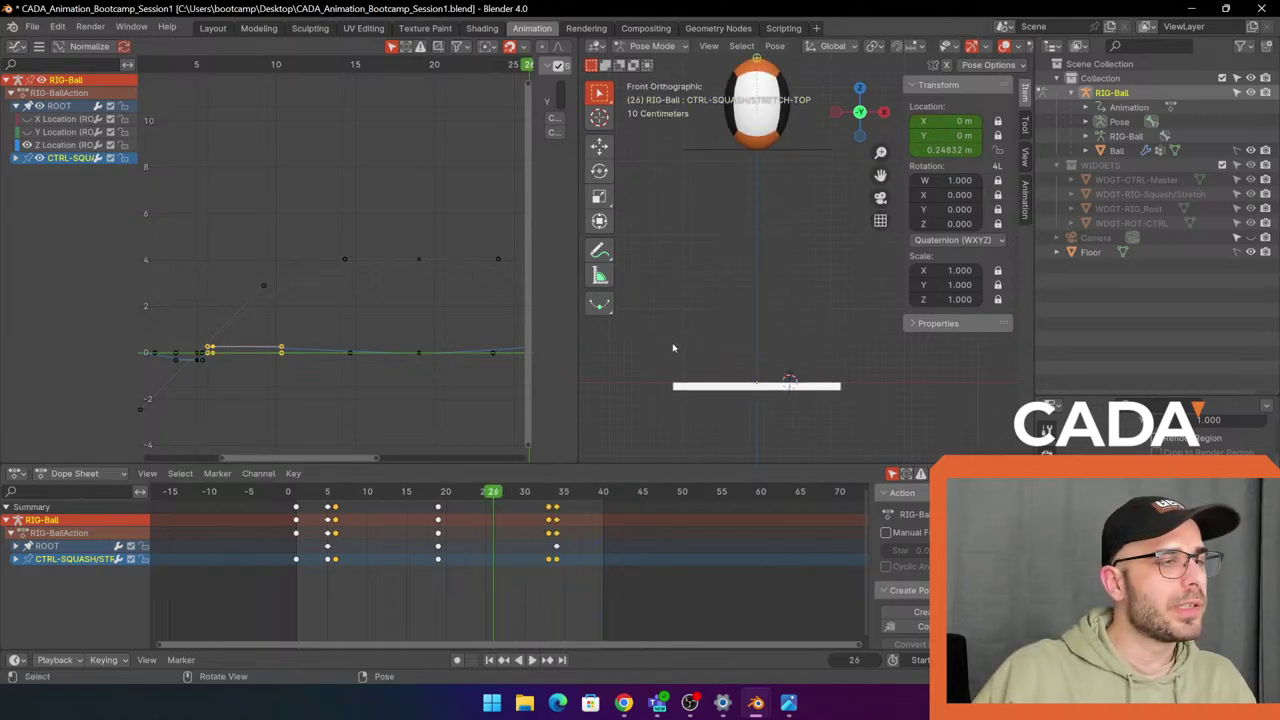
key(space)
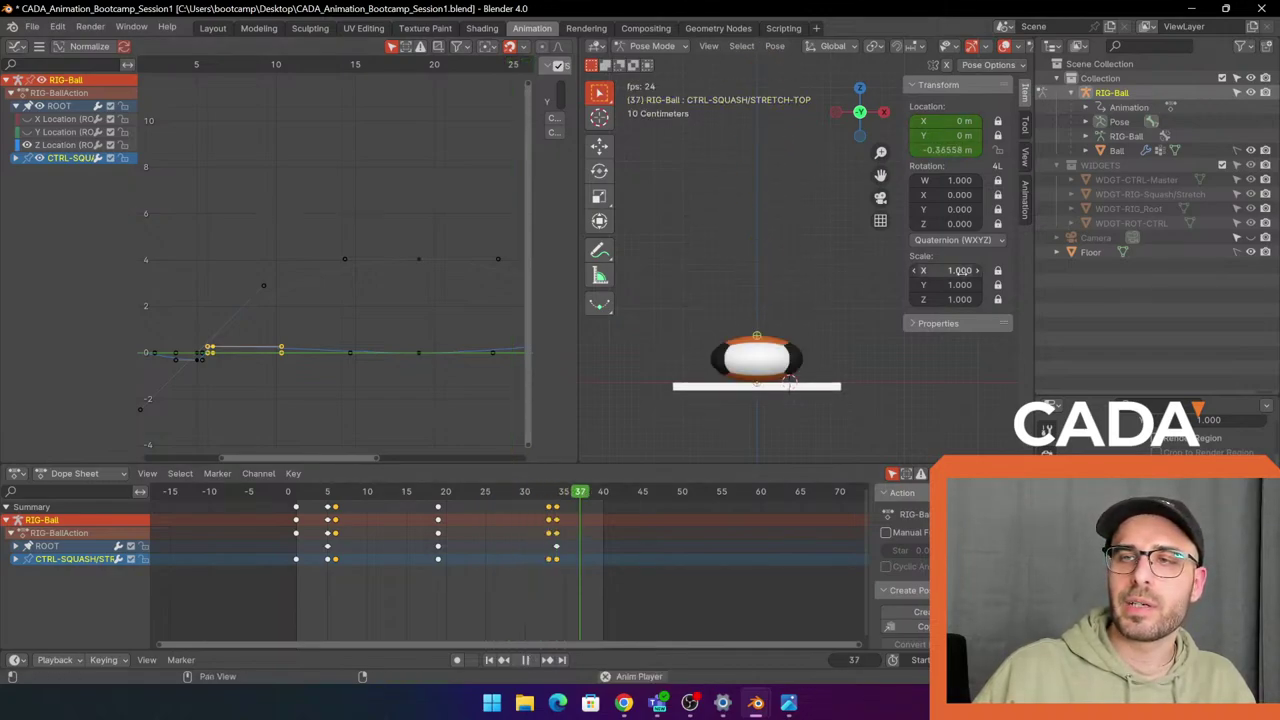
key(space)
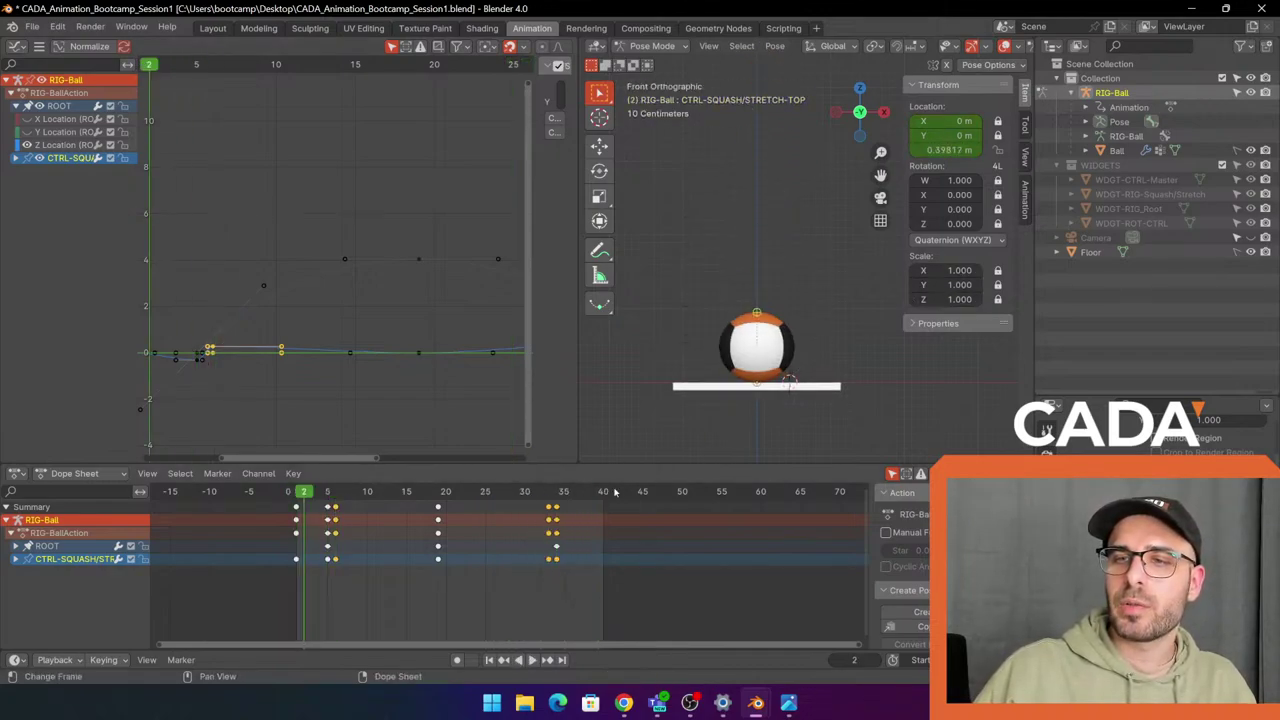
click(549, 497)
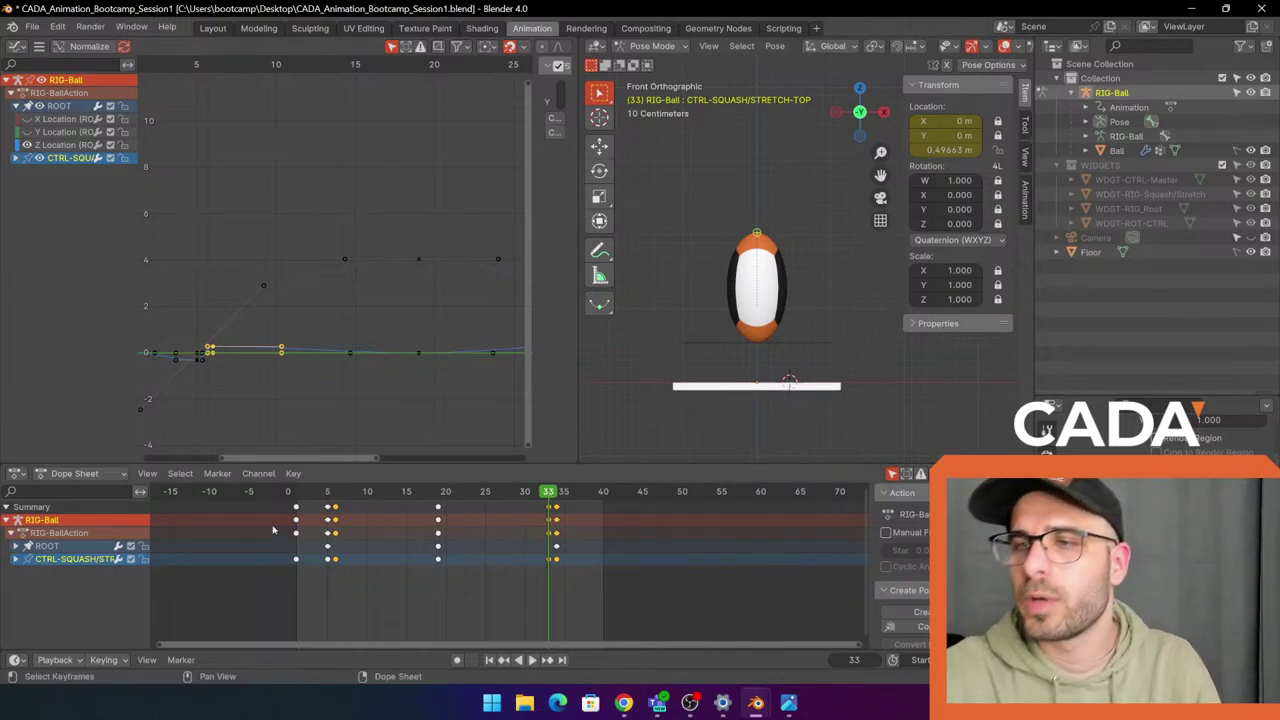
drag(535, 497, 557, 493)
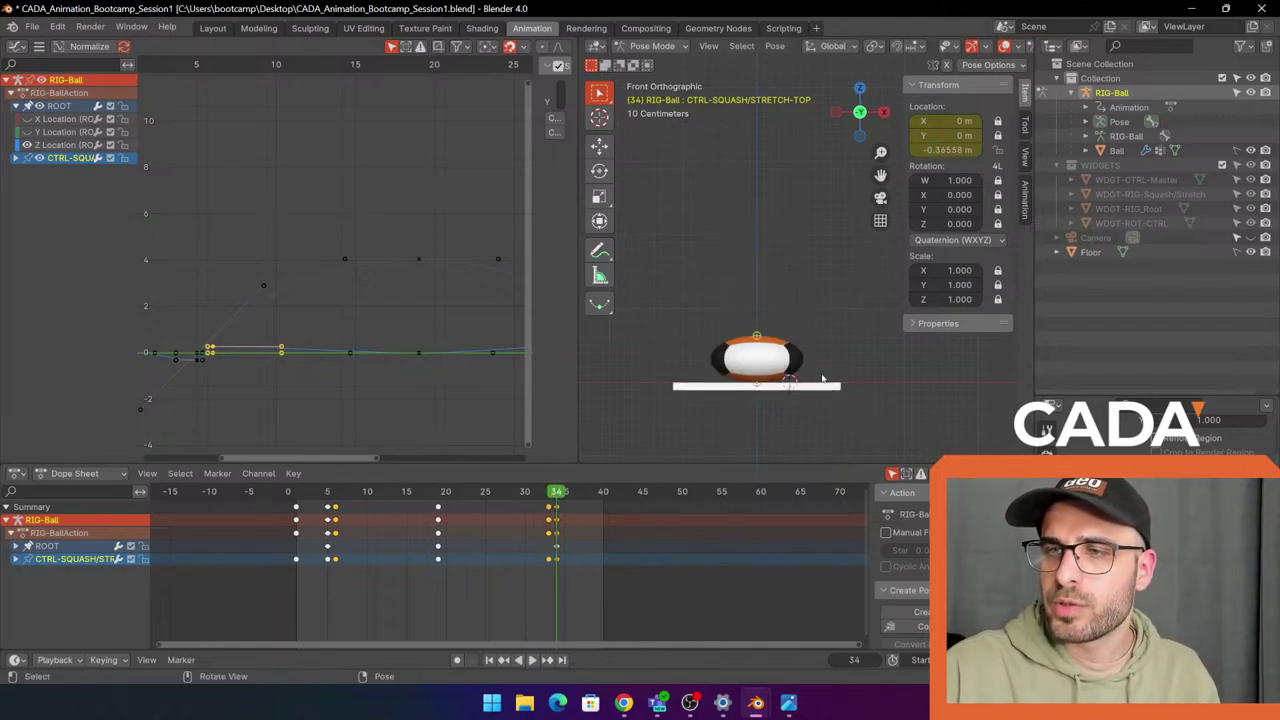
scroll(770, 384, up, 1)
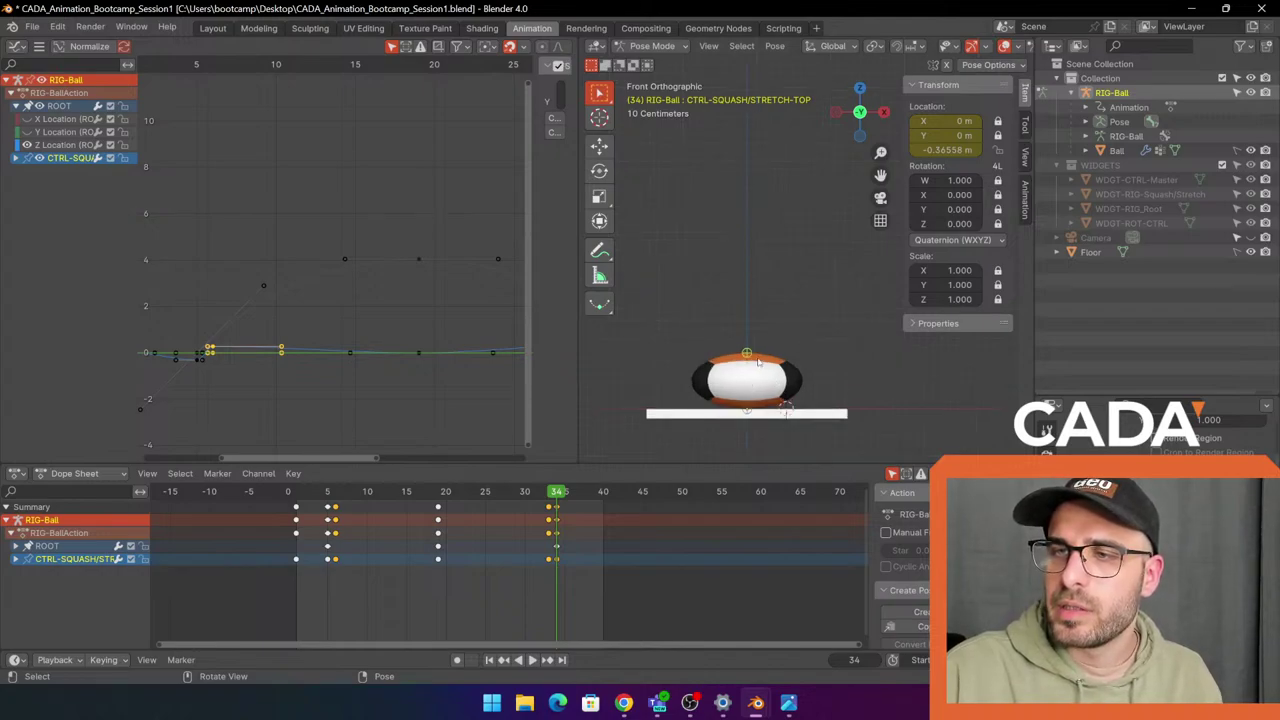
drag(557, 505, 551, 497)
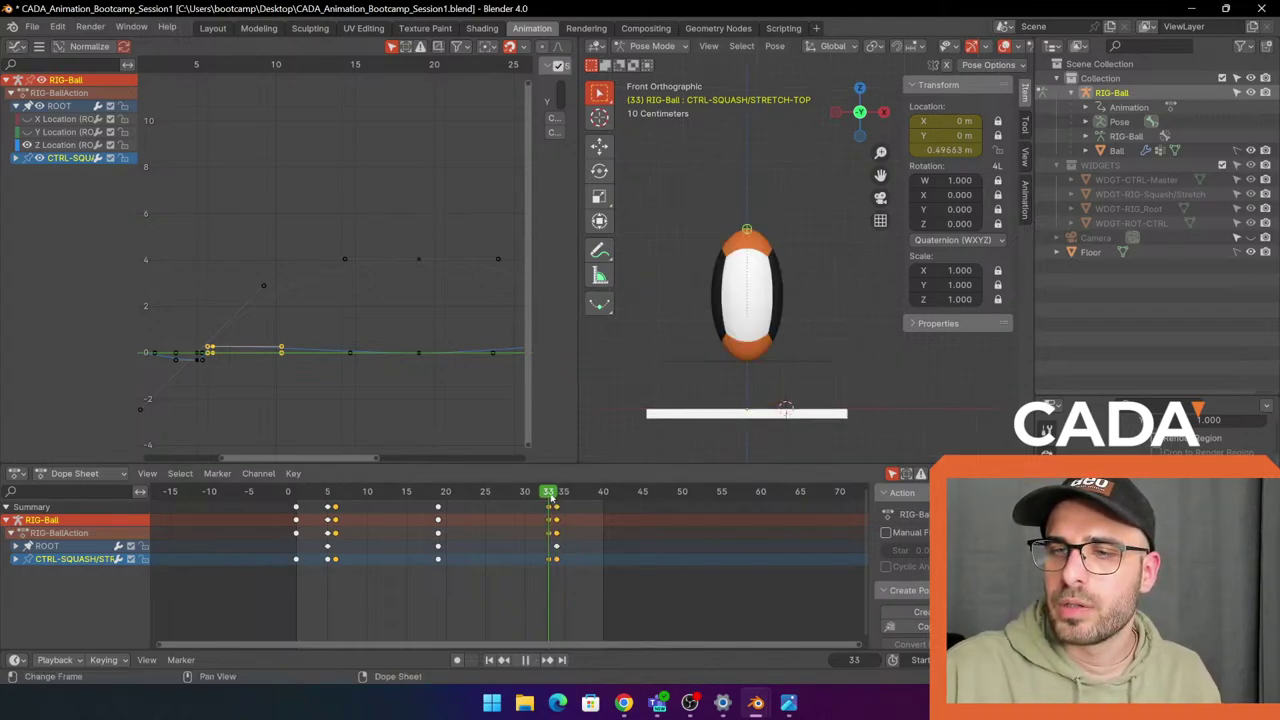
Shift the top control's squash keyframe to frame 35 and its pre-landing stretch keyframe to frame 34.
scroll(570, 560, up, 3)
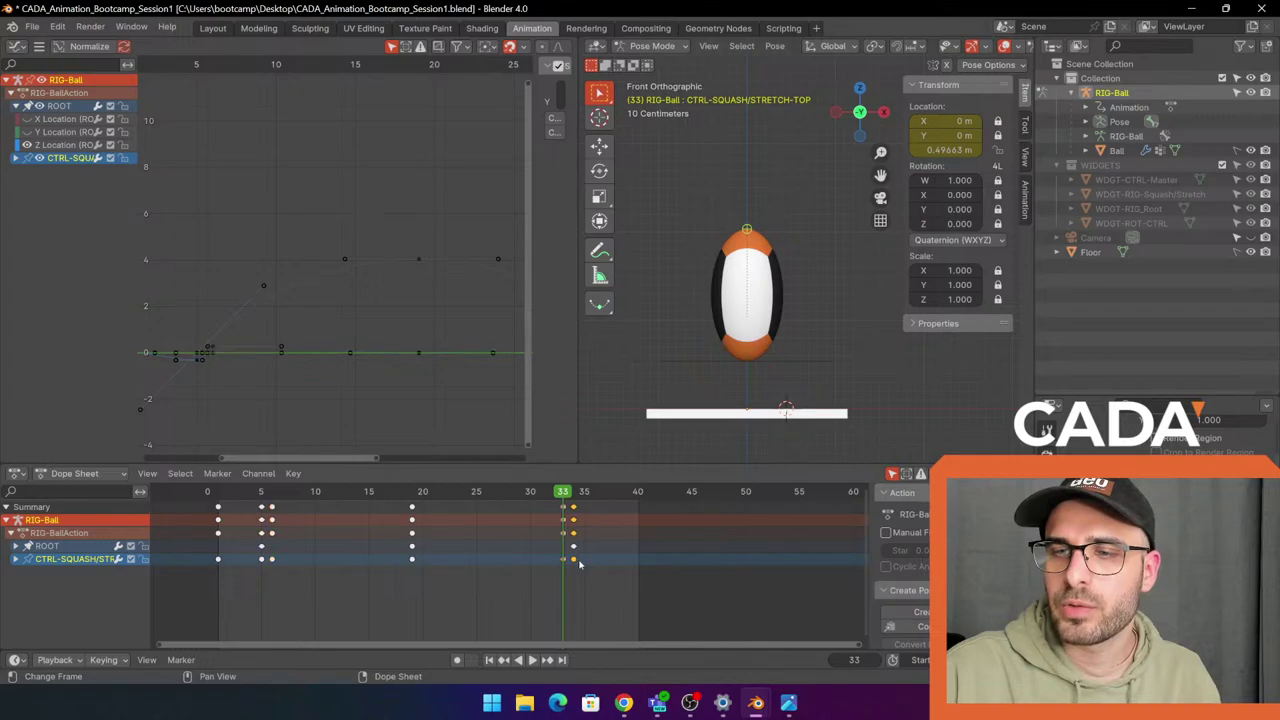
key(g)
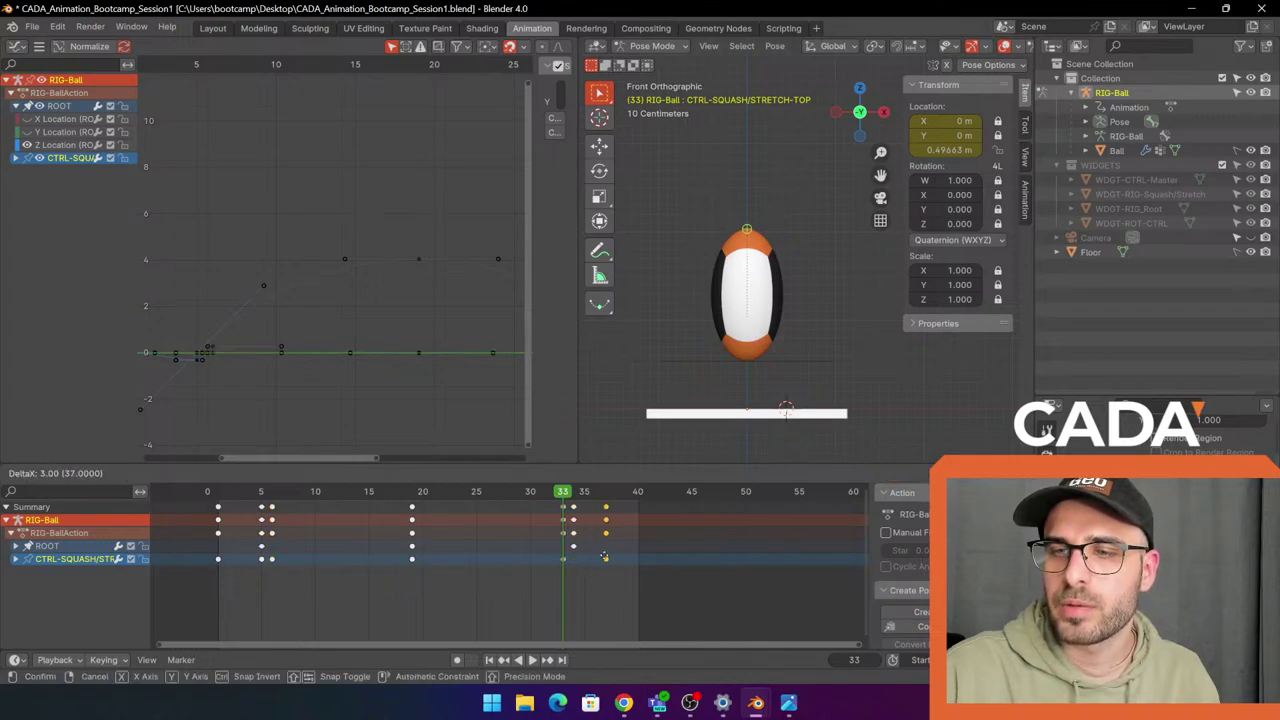
click(575, 562)
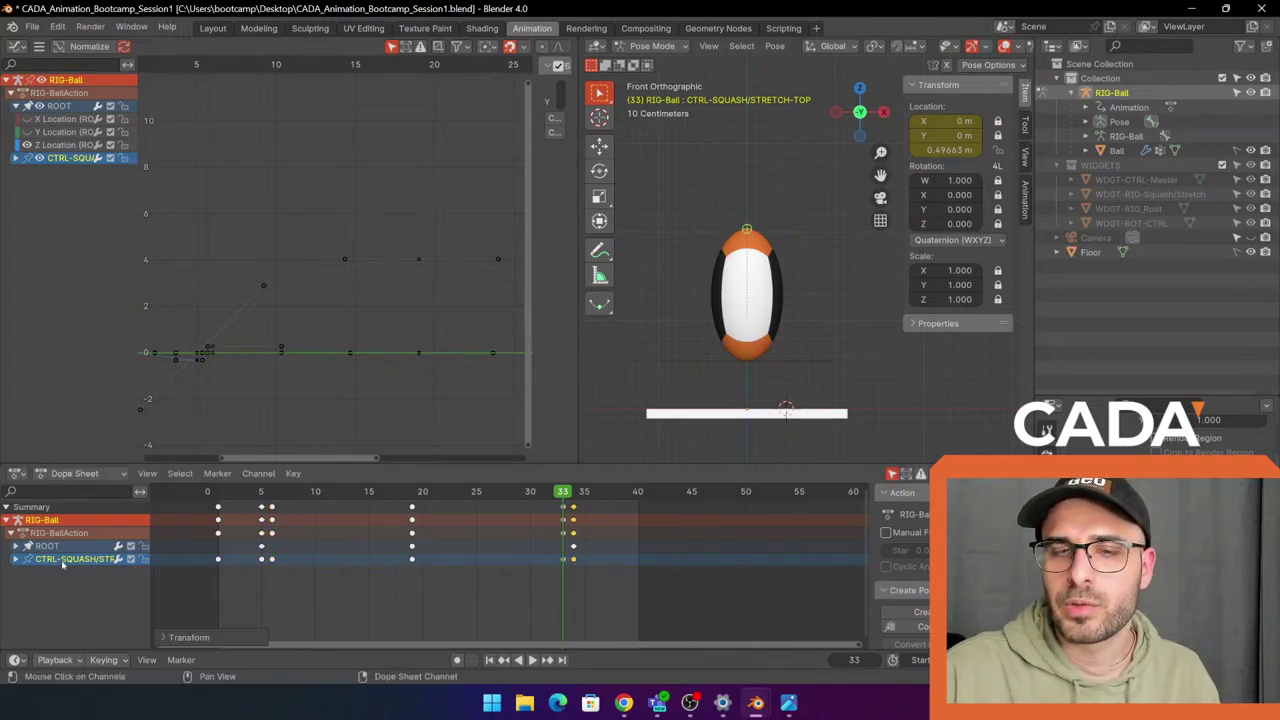
key(g)
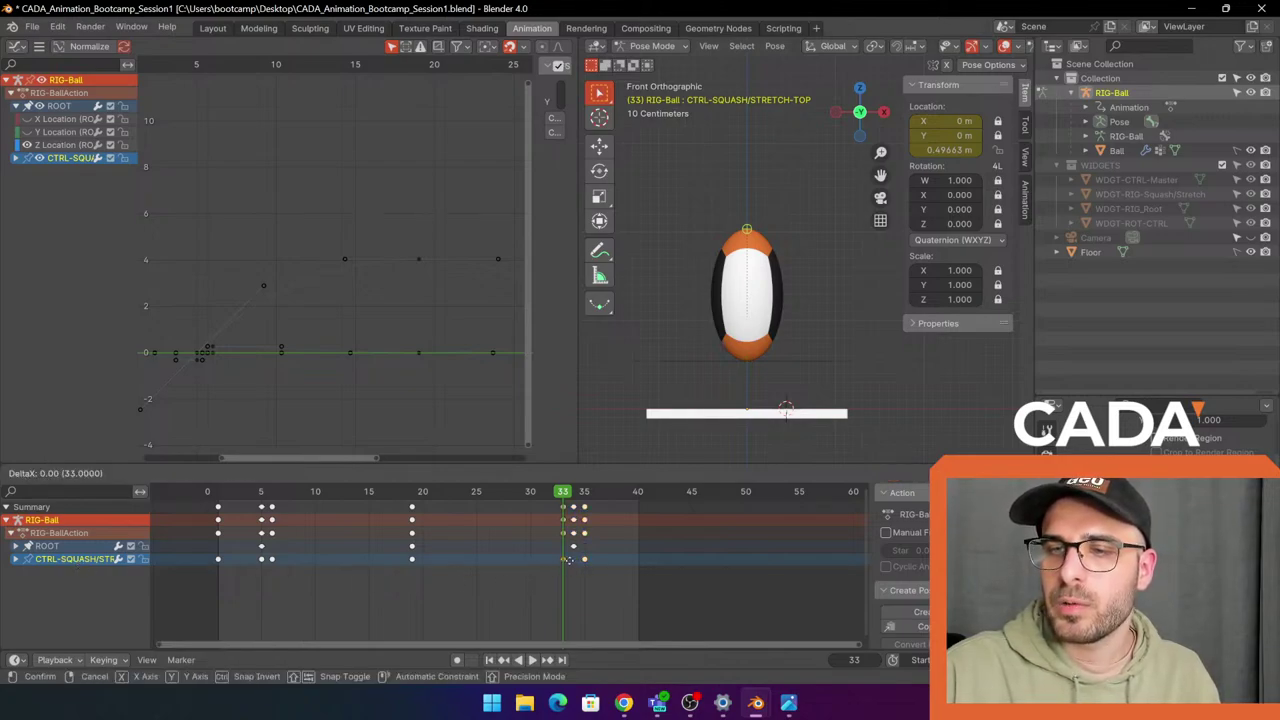
click(570, 560)
Play and scrub the landing to check the stretched floor contact at frame 34 and the squash after it.
key(space)
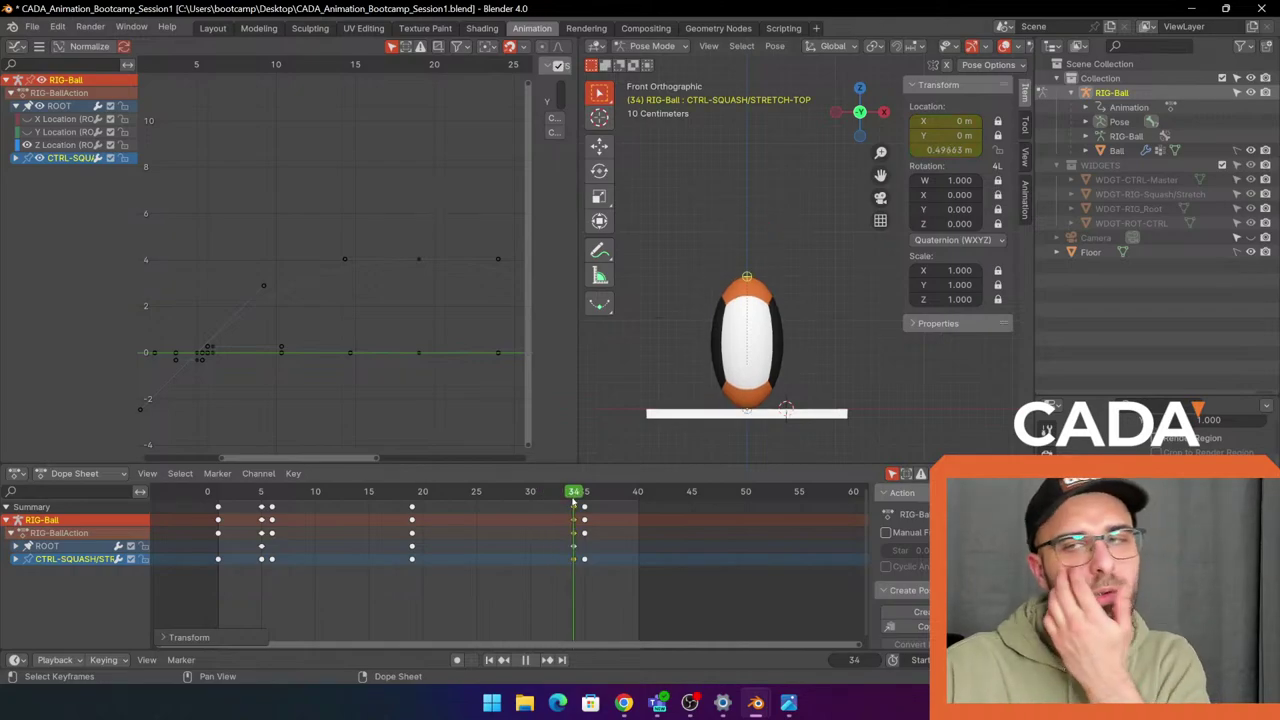
key(space)
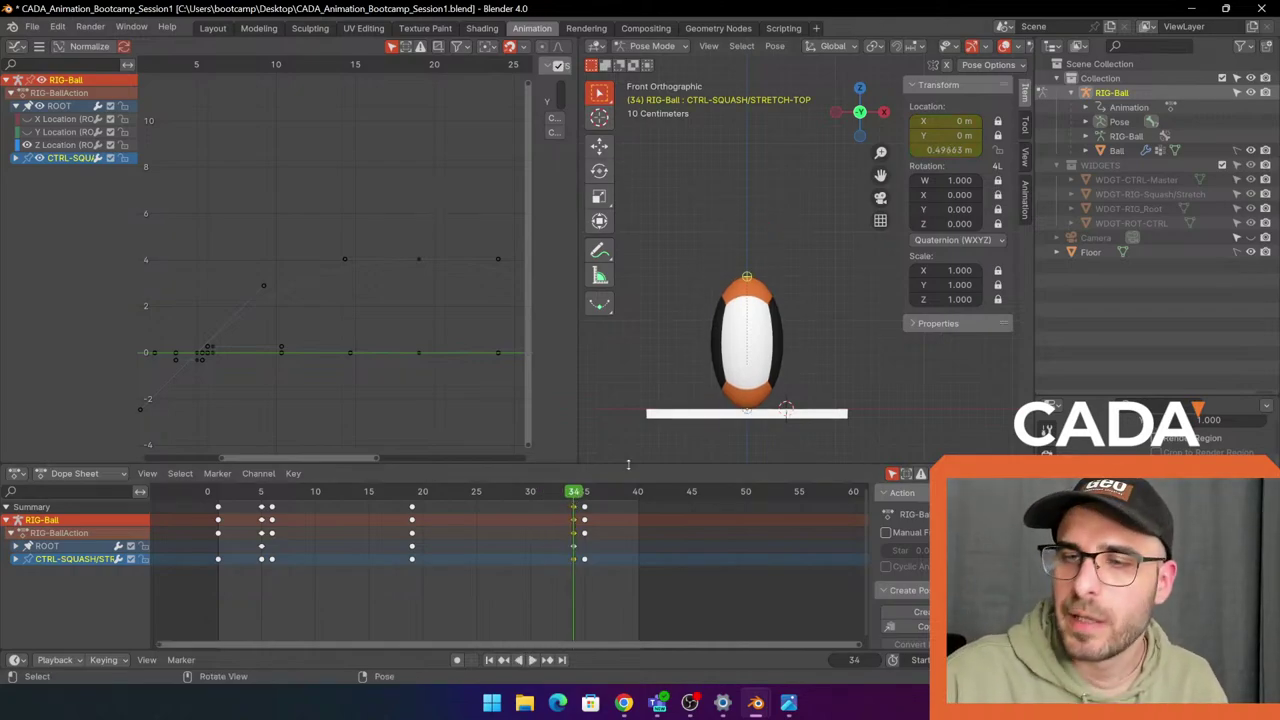
key(space)
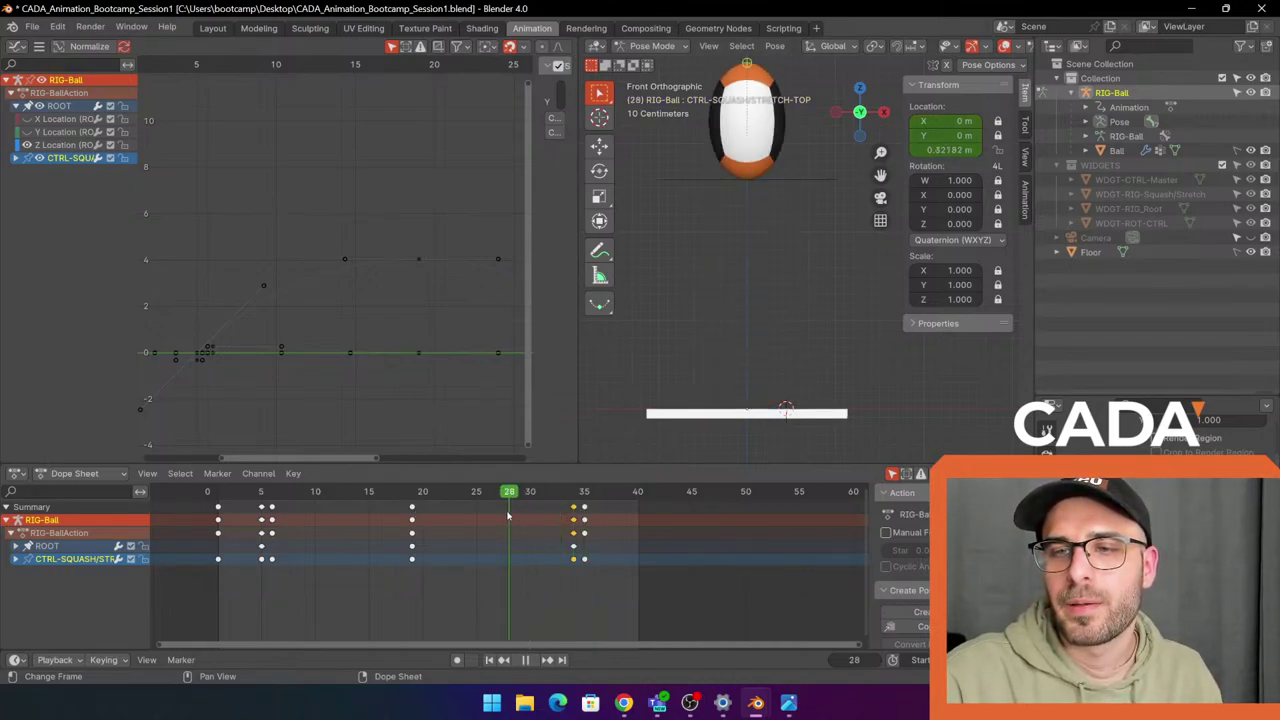
key(space)
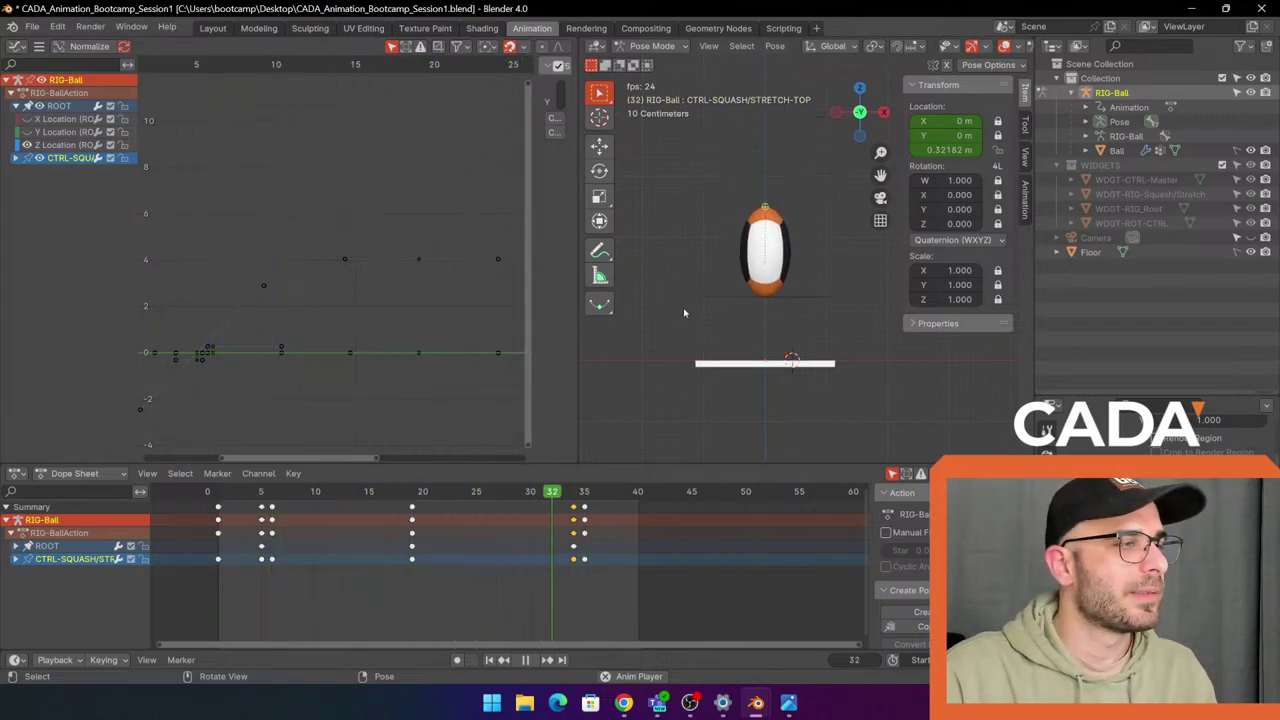
key(Escape)
key(space)
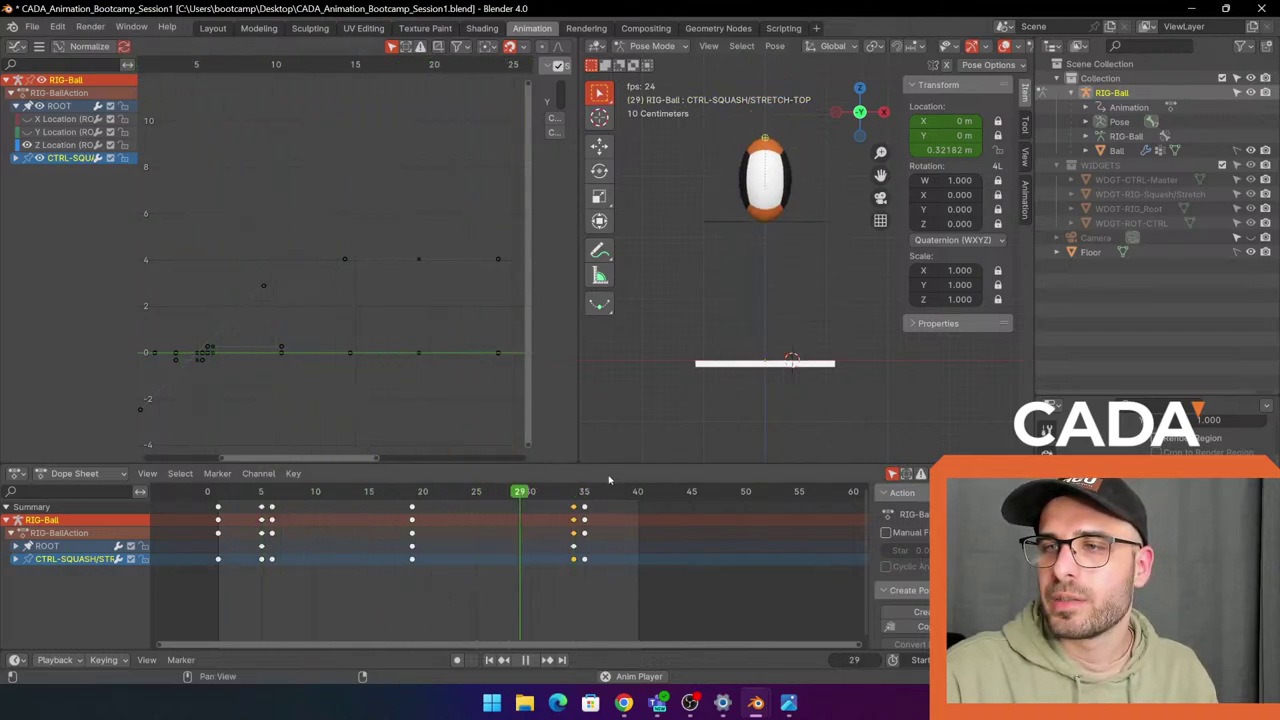
key(space)
key(Left)
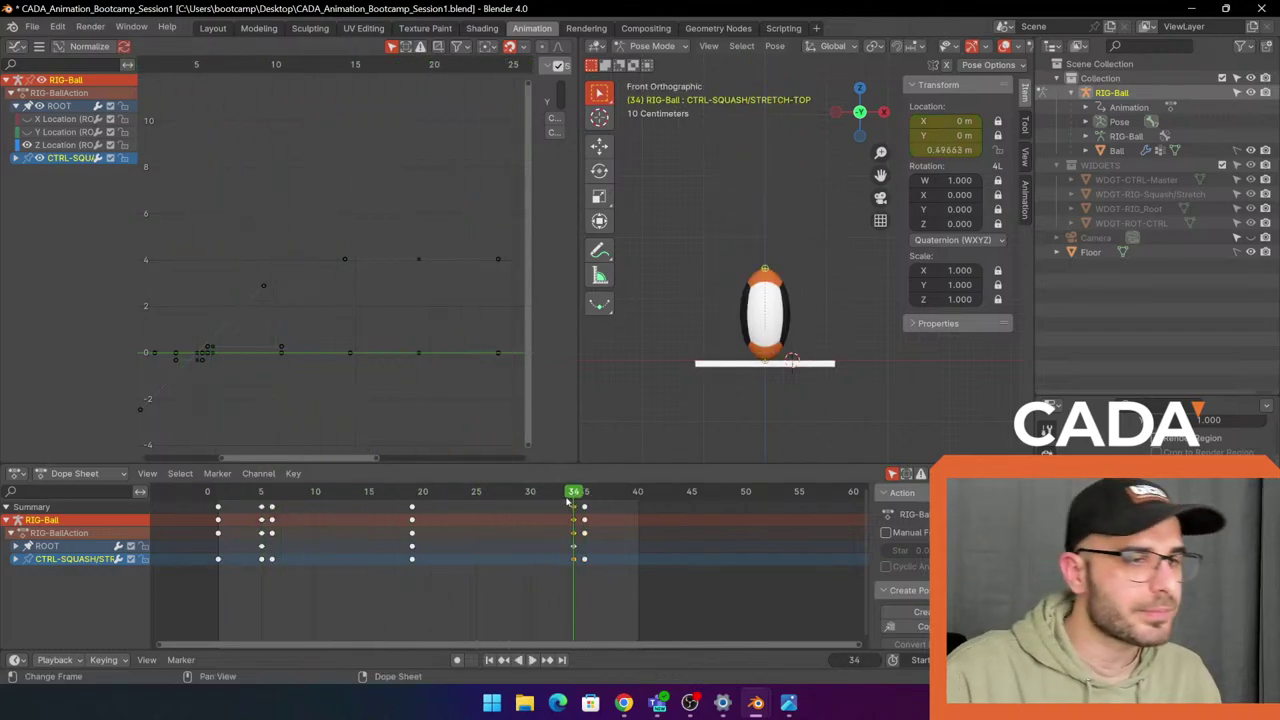
key(space)
key(space)
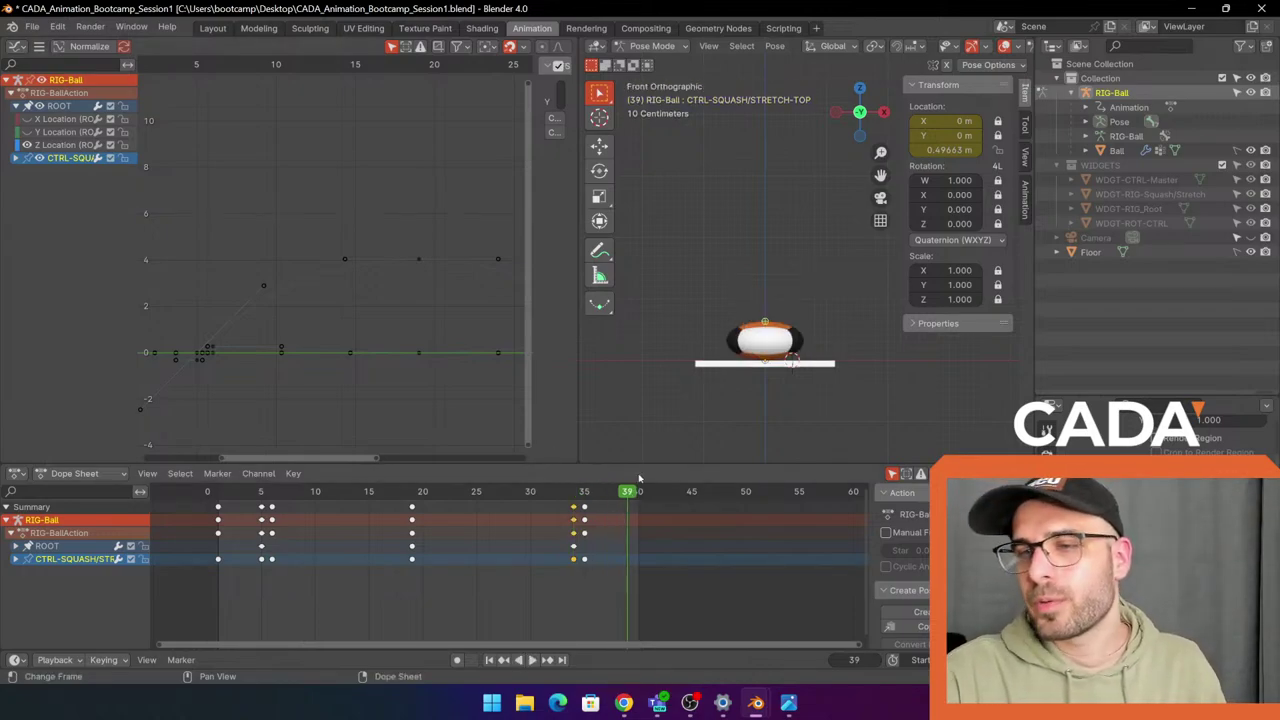
Review the bounce from frame 1 and scrub between frames 34 and 35 to examine the stretch-to-squash transition.
drag(627, 491, 218, 506)
key(space)
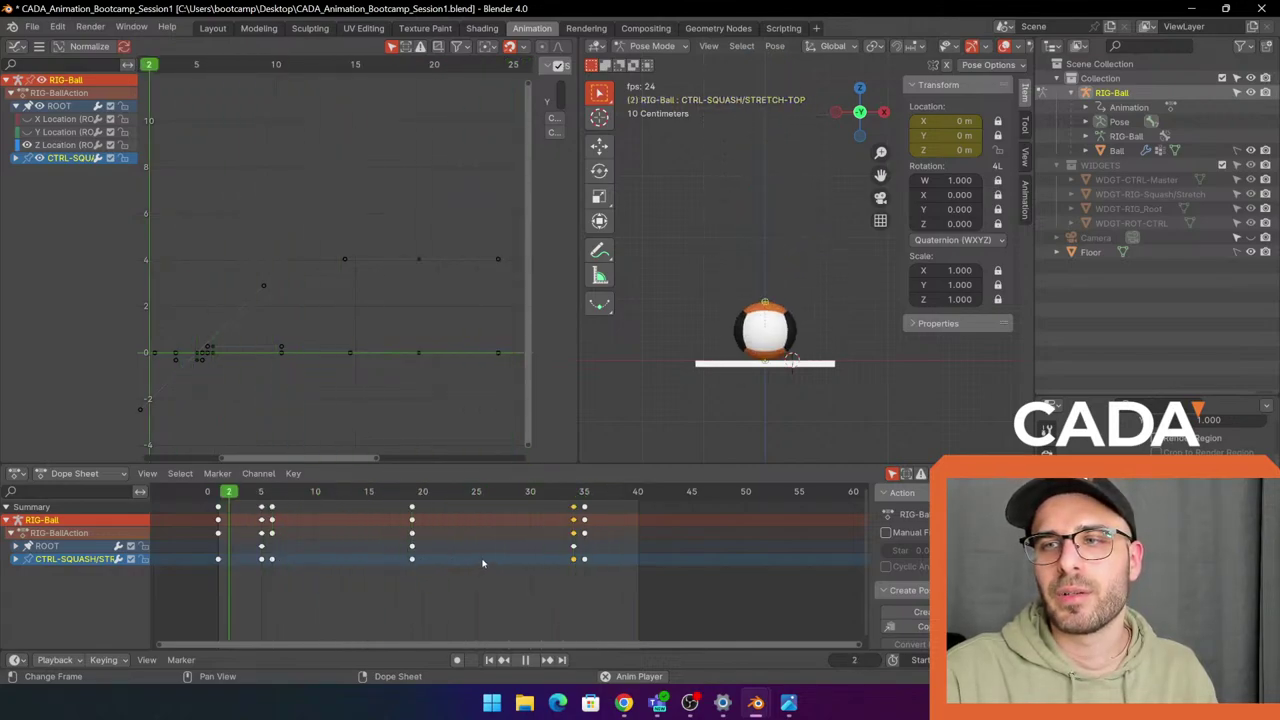
key(space)
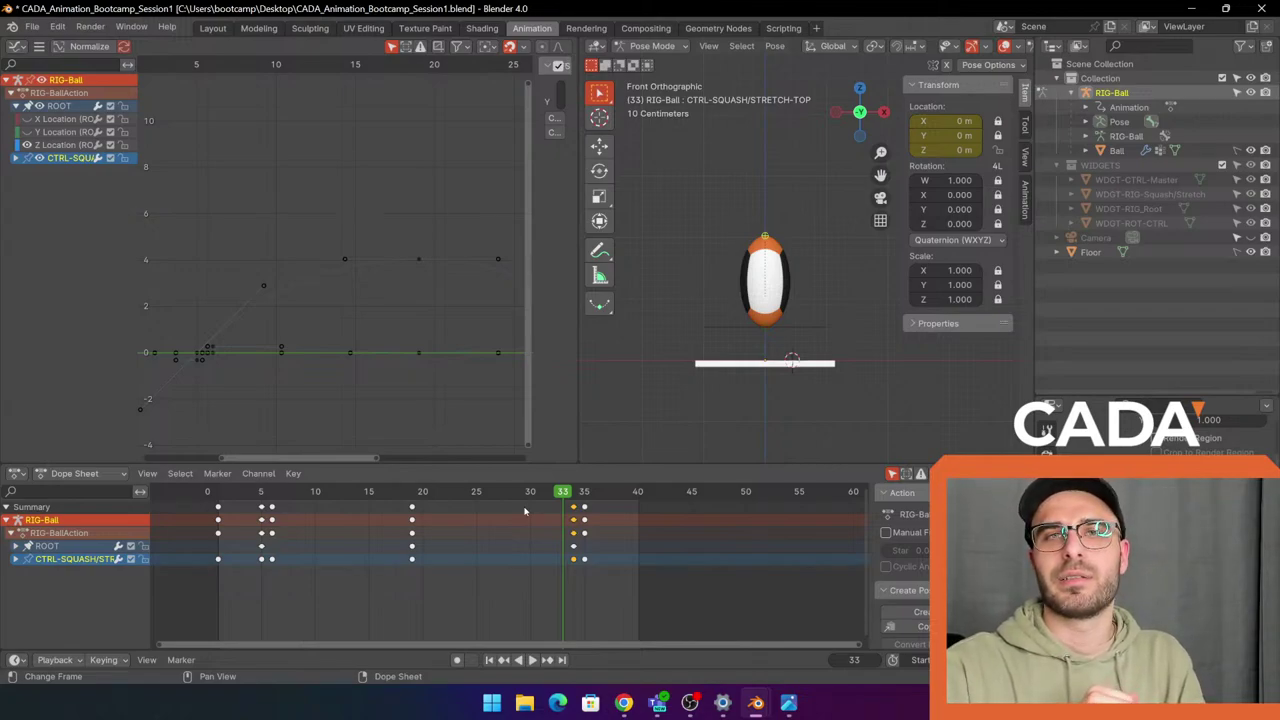
key(space)
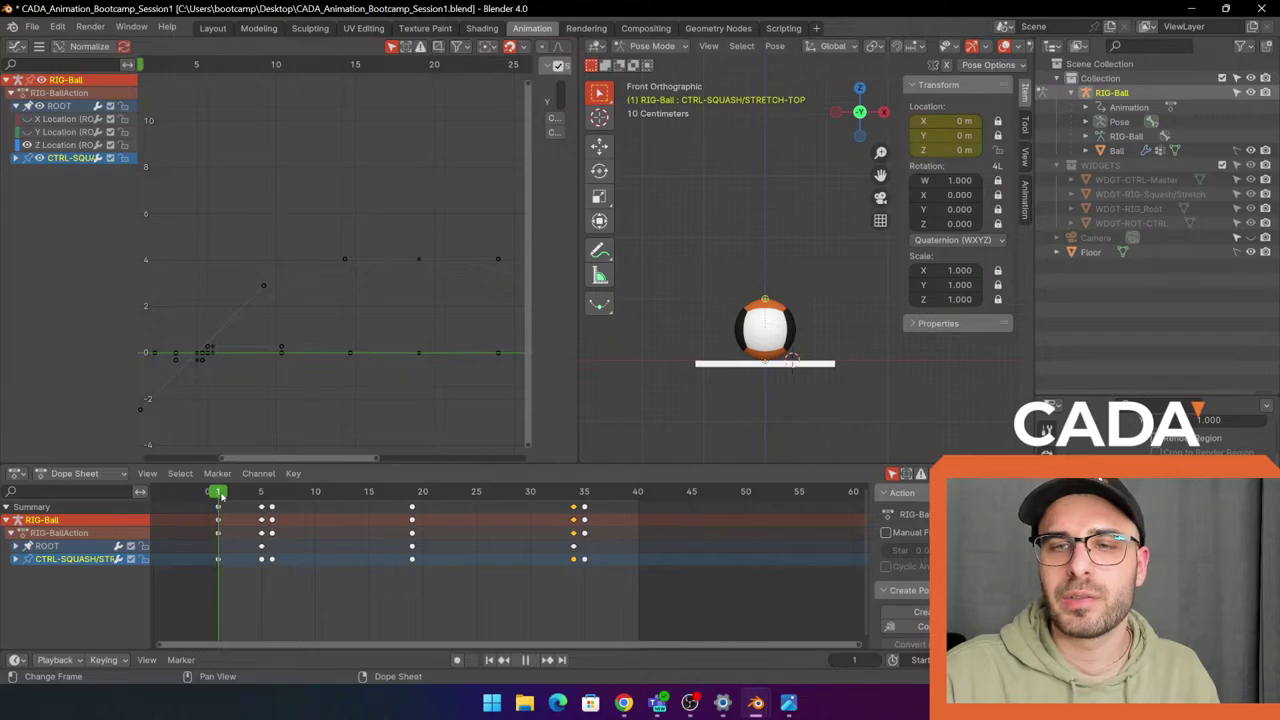
key(space)
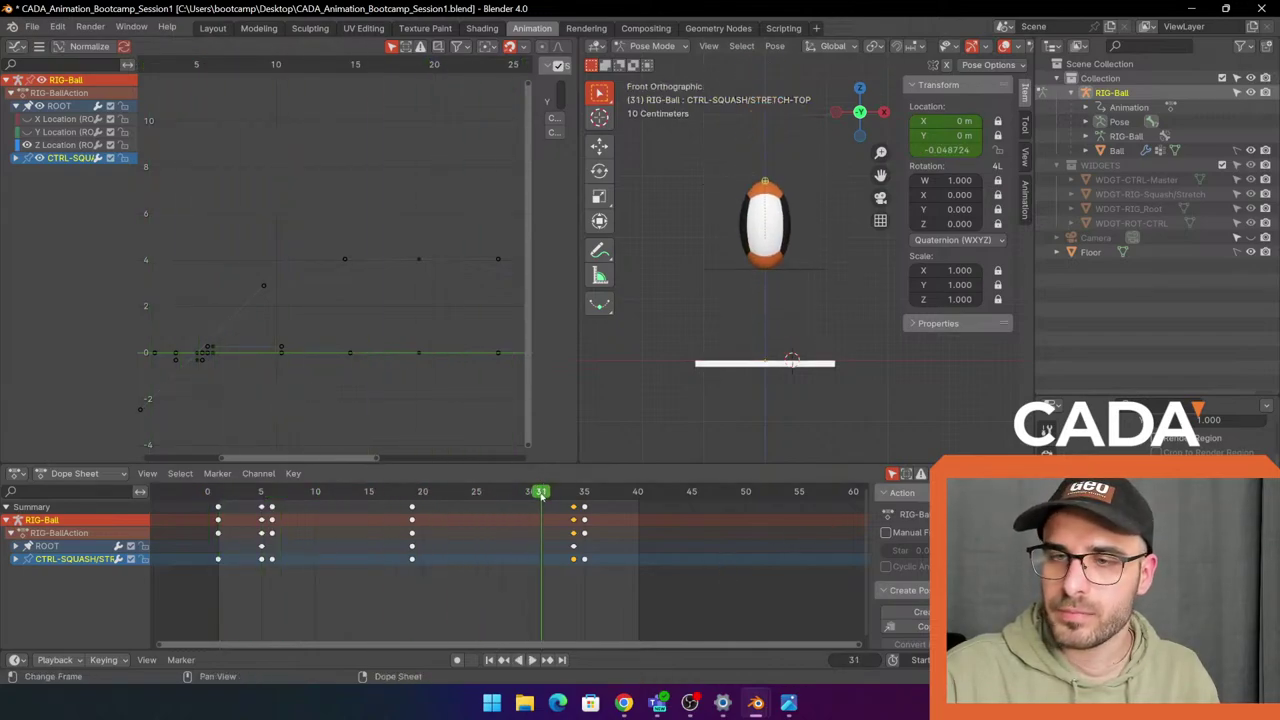
key(space)
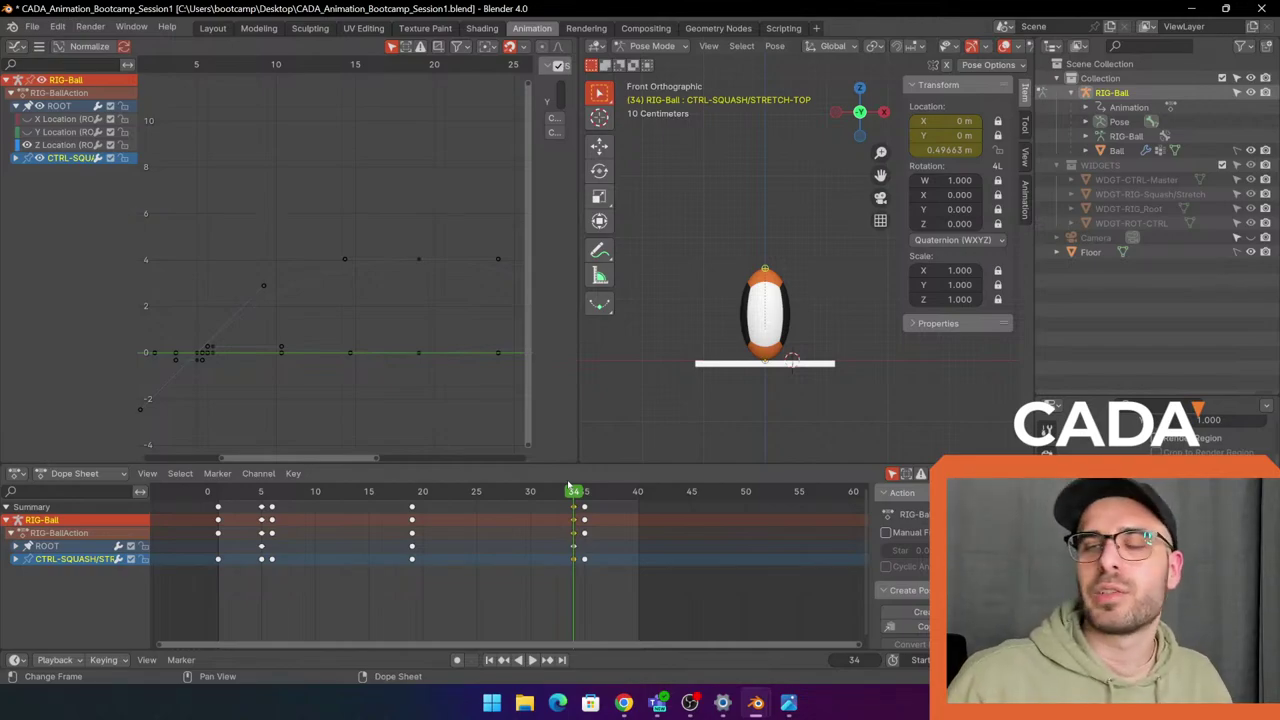
key(space)
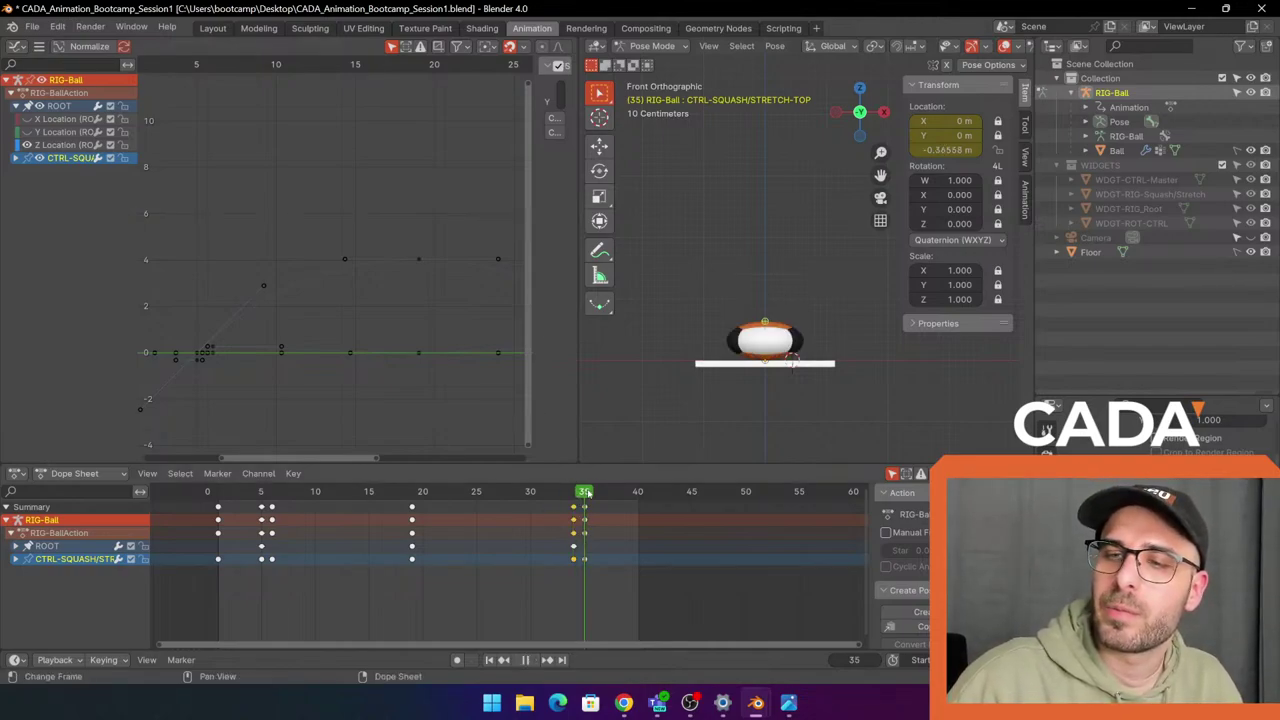
drag(570, 499, 583, 507)
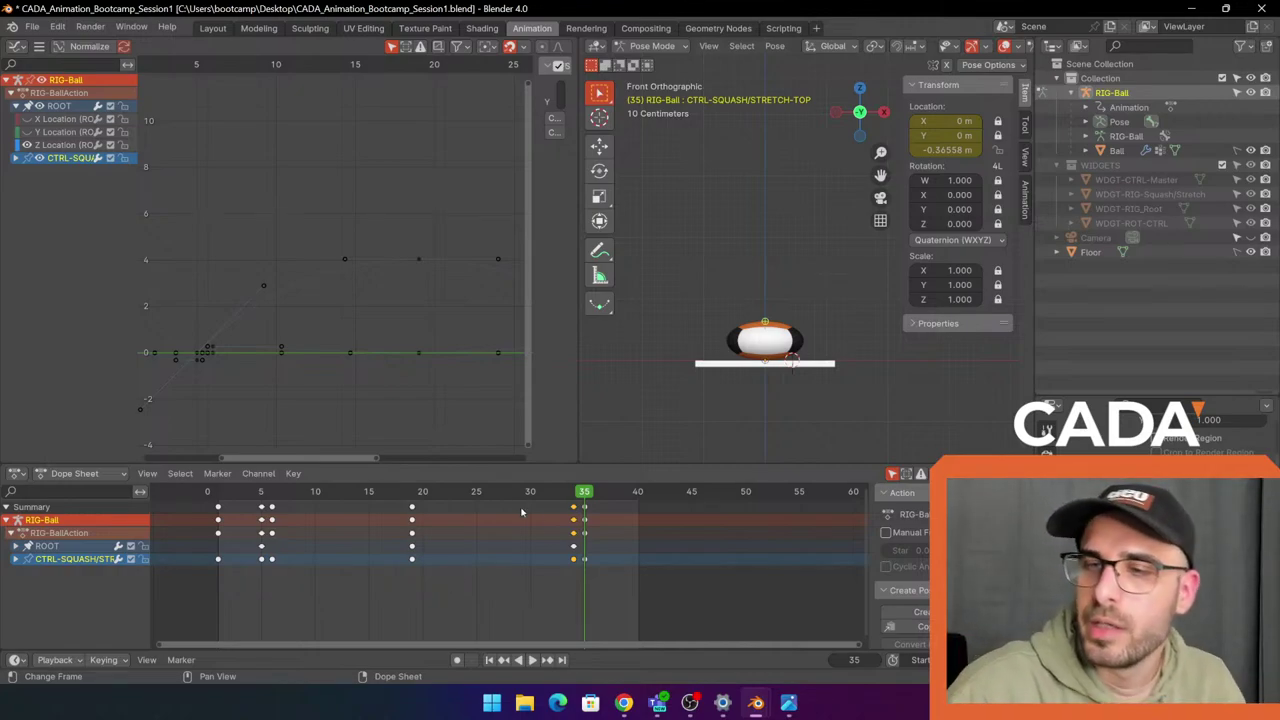
At frame 40, restore the ball's round shape by setting the top control's Z location to 0 m, and keyframe its location.
key(space)
drag(577, 503, 635, 511)
key(space)
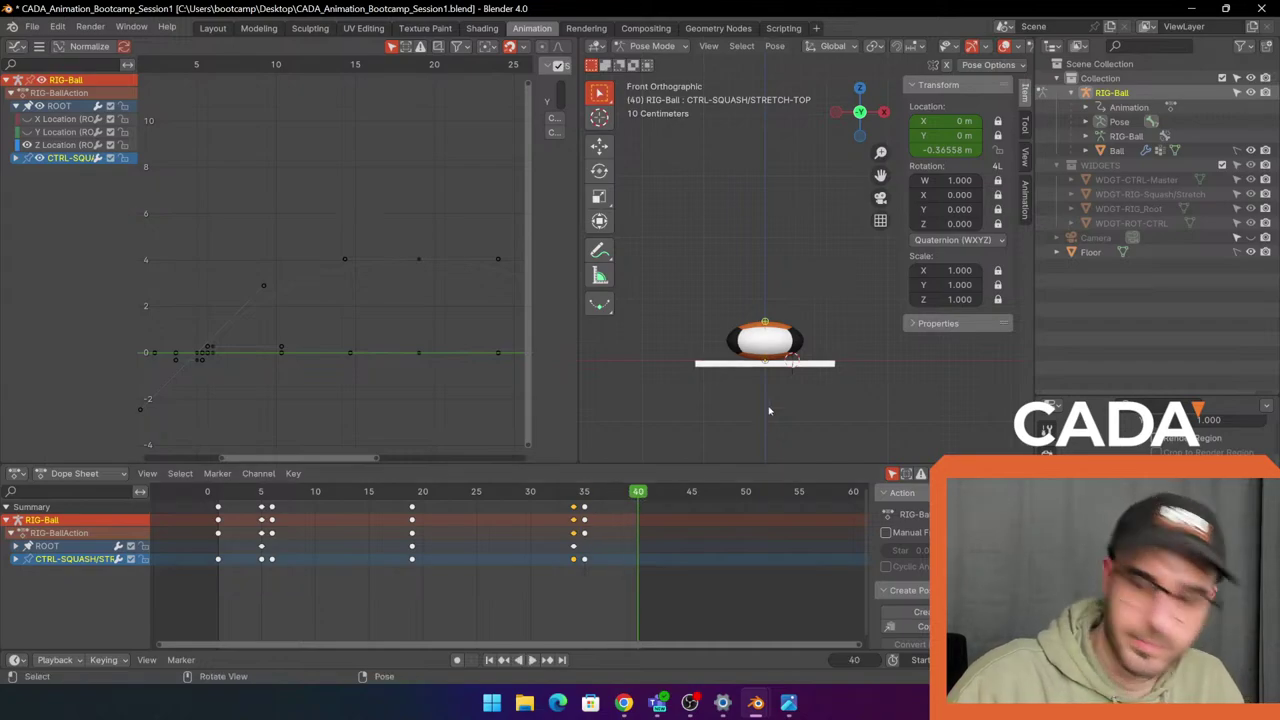
click(944, 150)
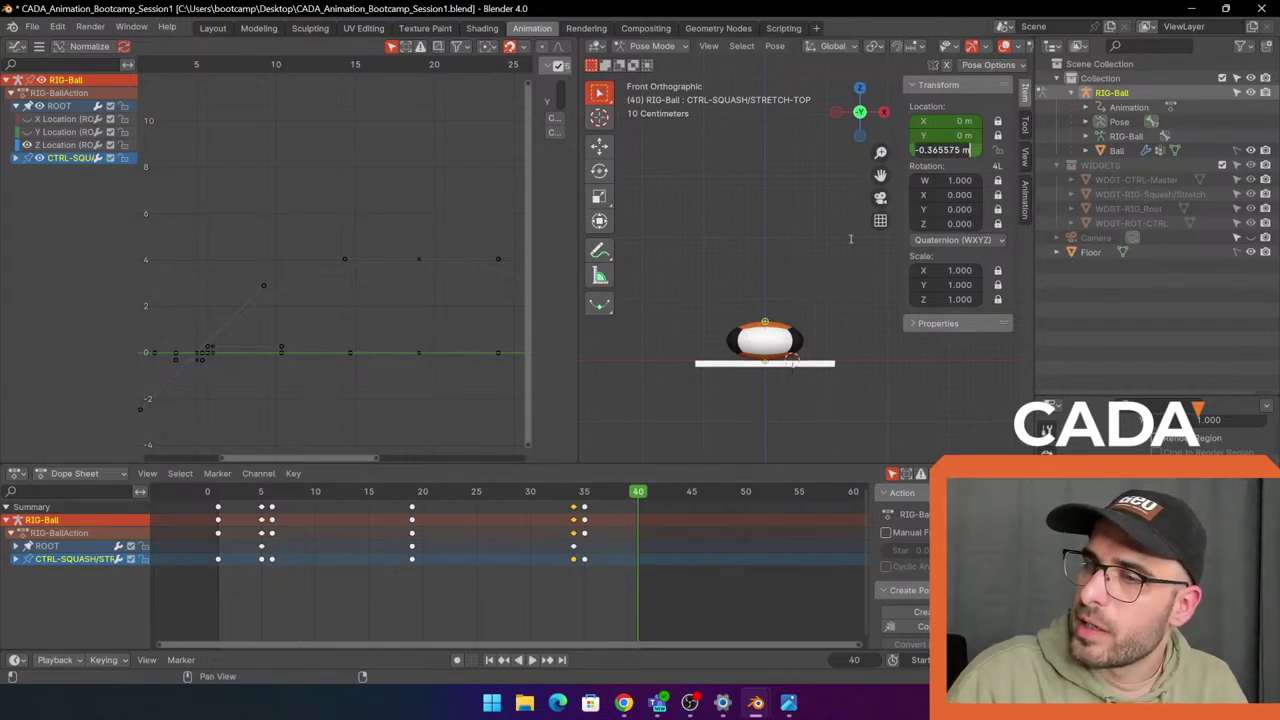
text(0)
key(Return)
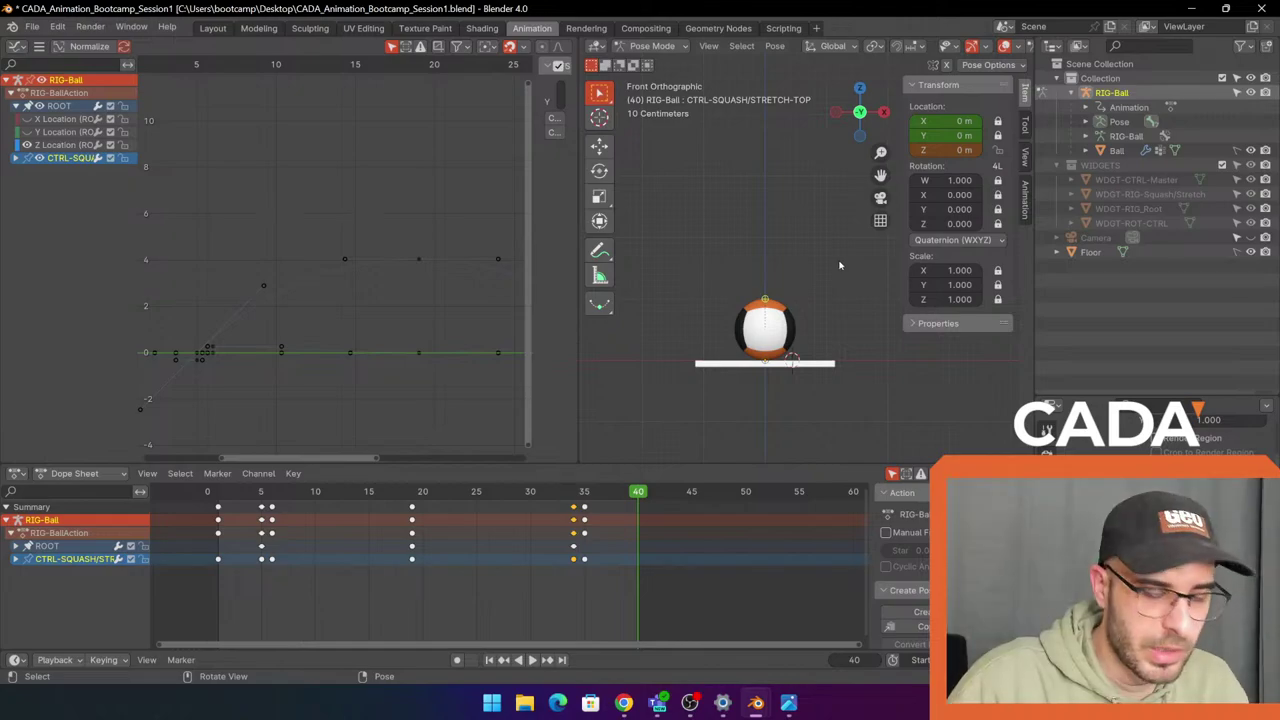
key(k)
click(839, 263)
Play the full animation and scrub from frame 4 to 35 to check the bounce and landing squash.
key(space)
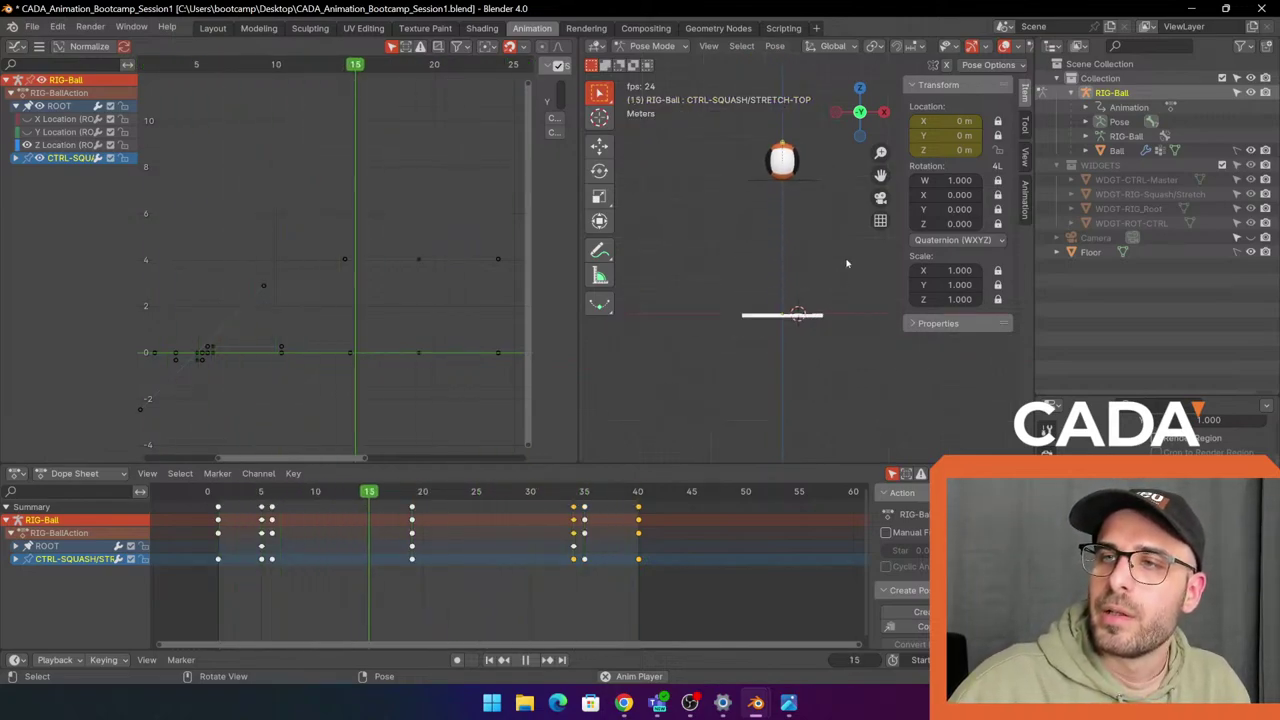
key(Escape)
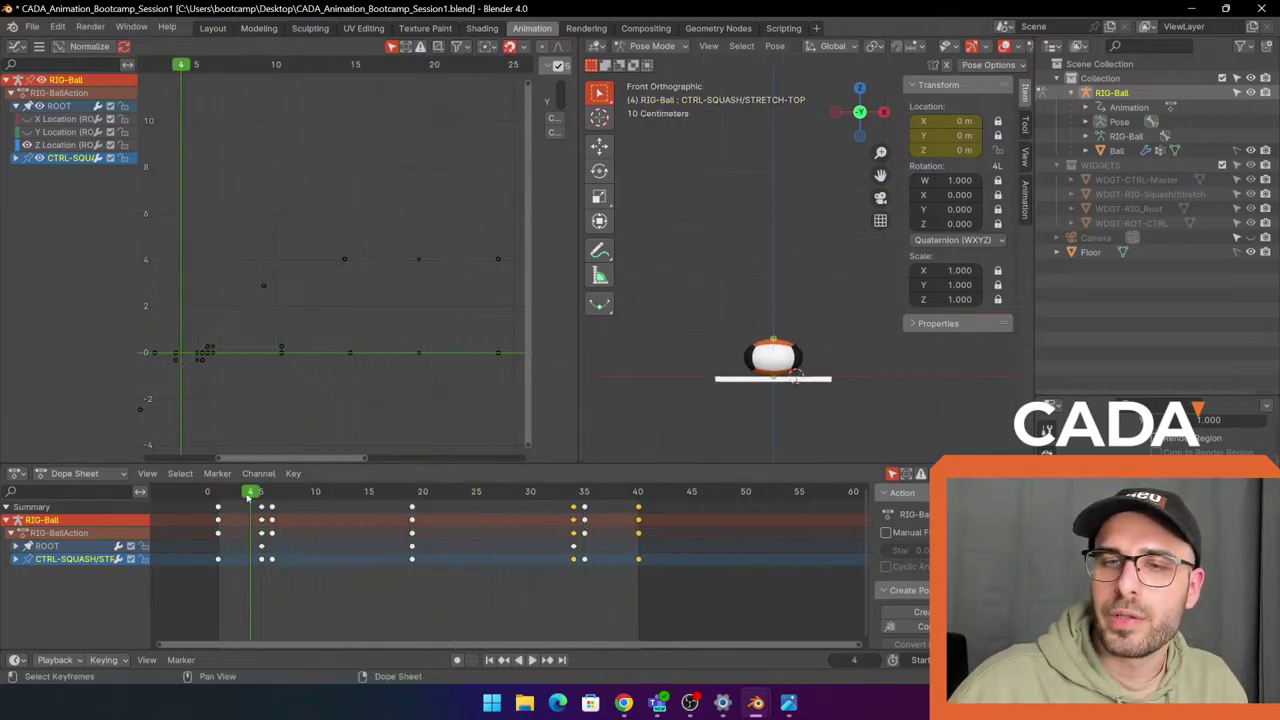
drag(250, 497, 587, 522)
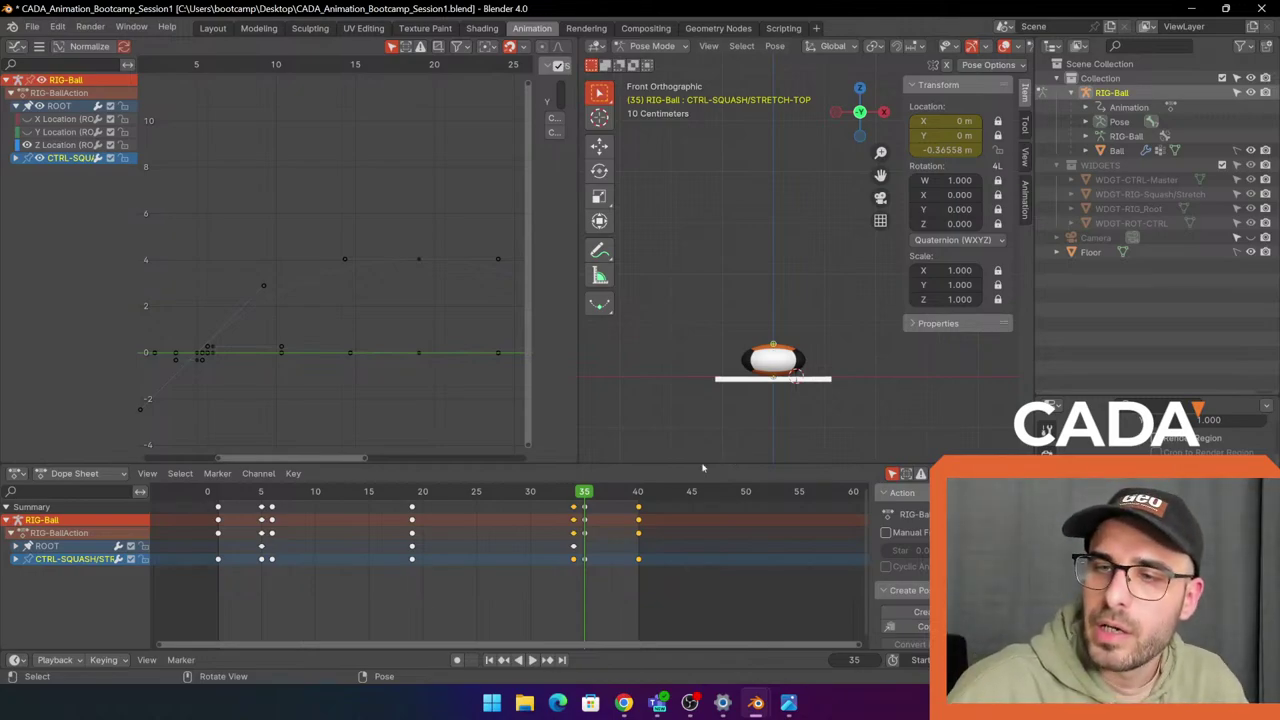
At frame 38, raise the top squash/stretch control to a Z location of about 0.10 m and keyframe its location.
key(space)
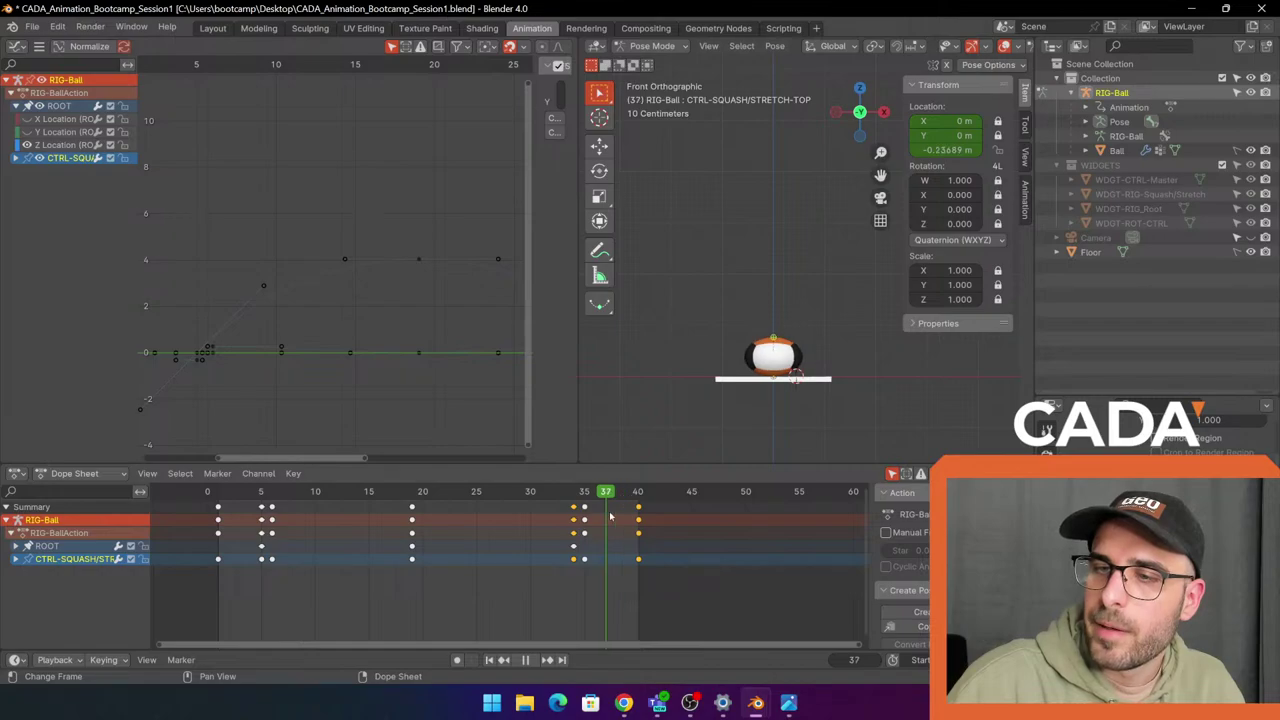
key(space)
key(i)
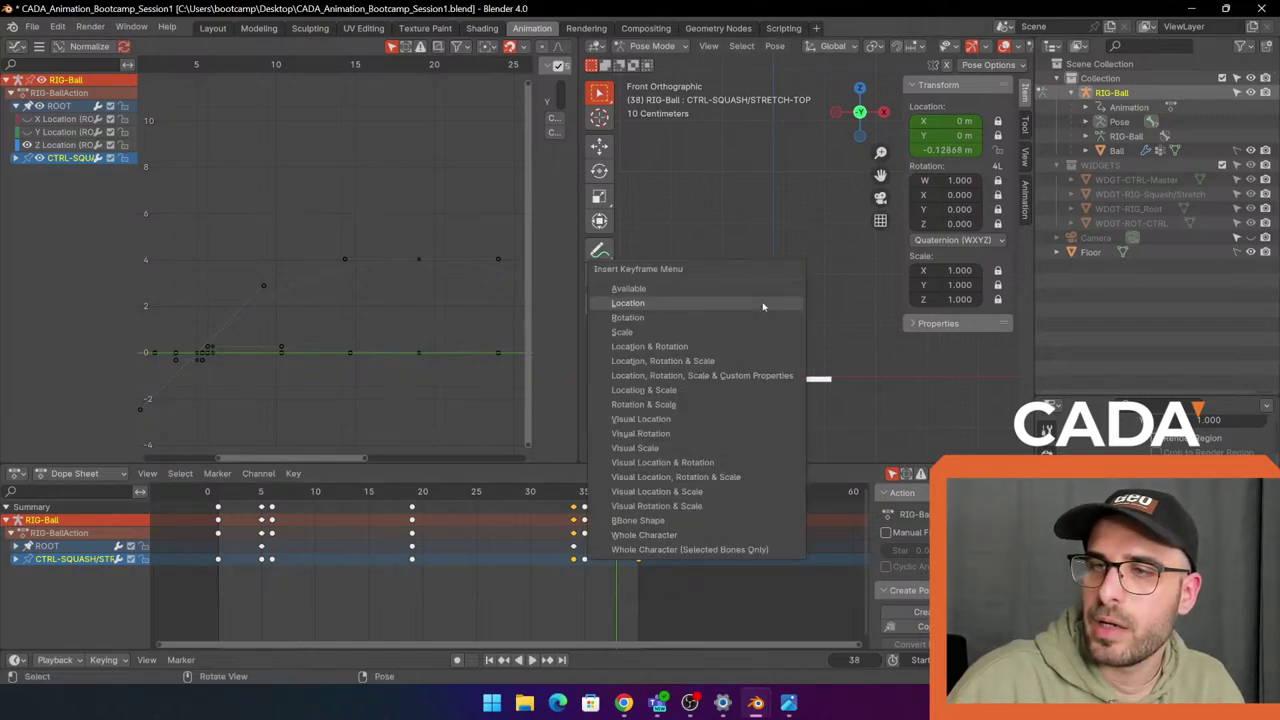
click(763, 303)
key(g)
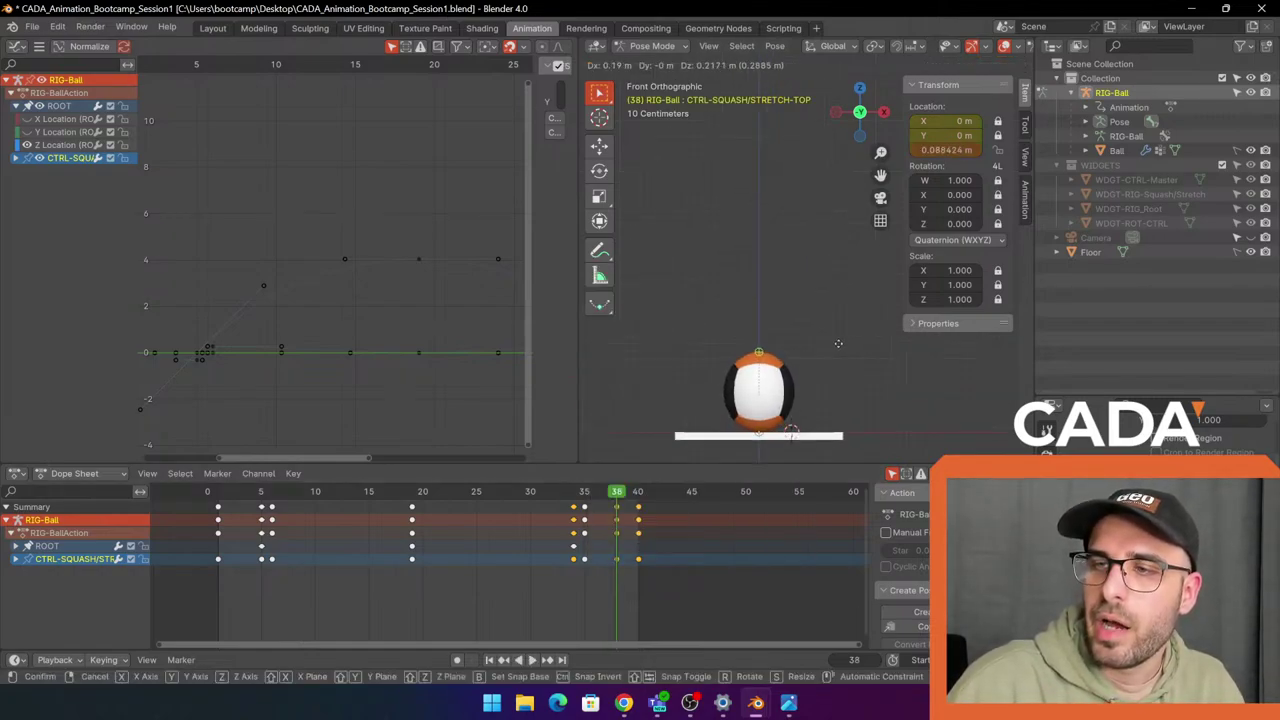
click(840, 344)
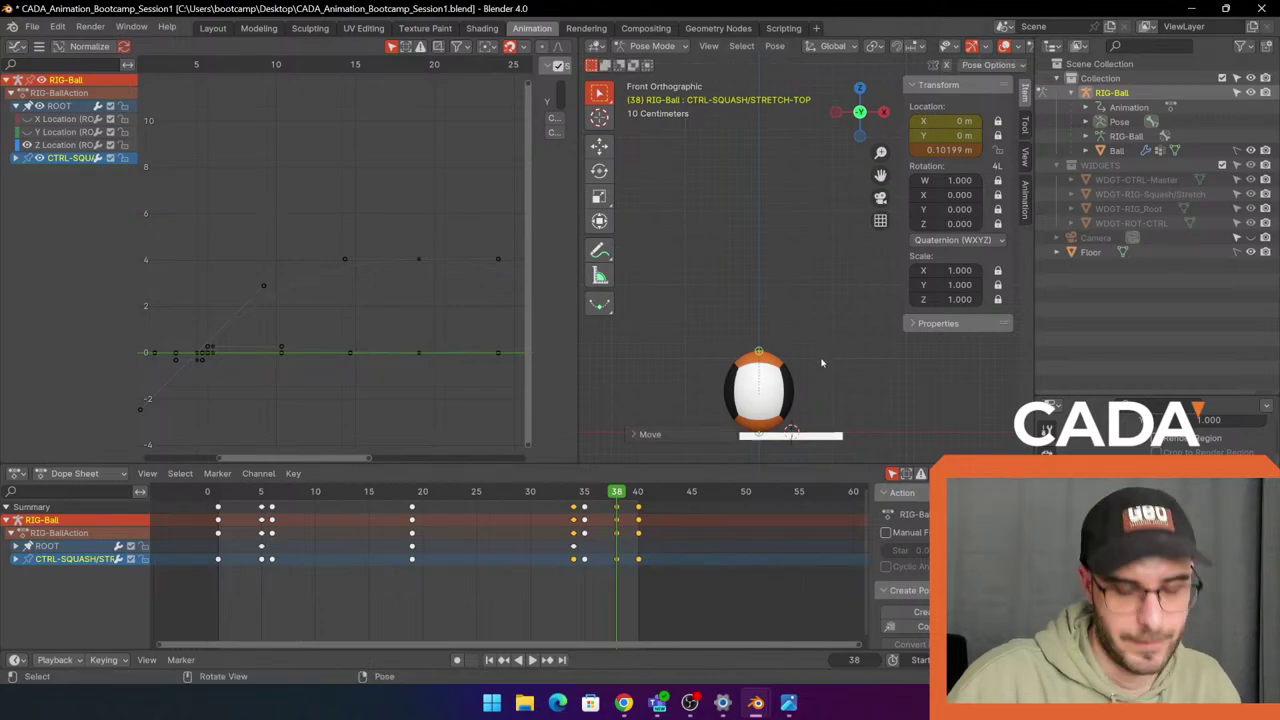
key(i)
click(820, 357)
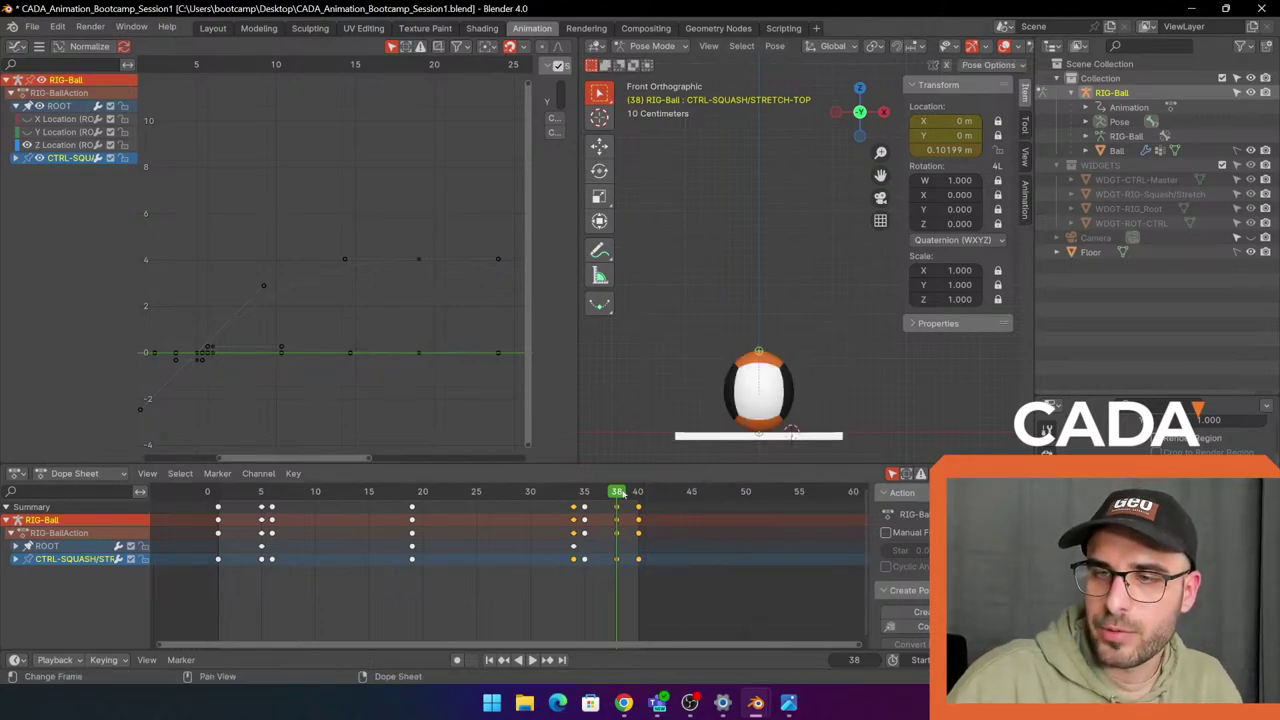
Play the animation in a widened 3D viewport to check the small rebound stretch before the ball settles.
key(Down)
key(Down)
key(Down)
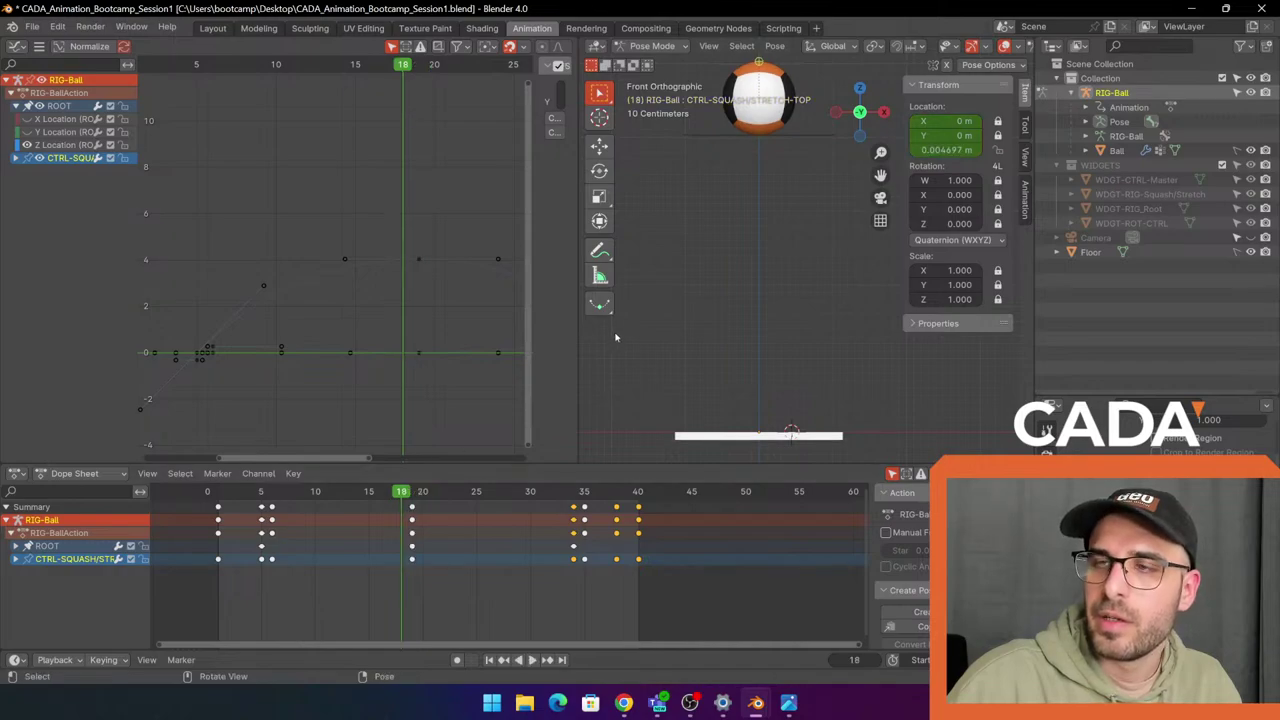
key(space)
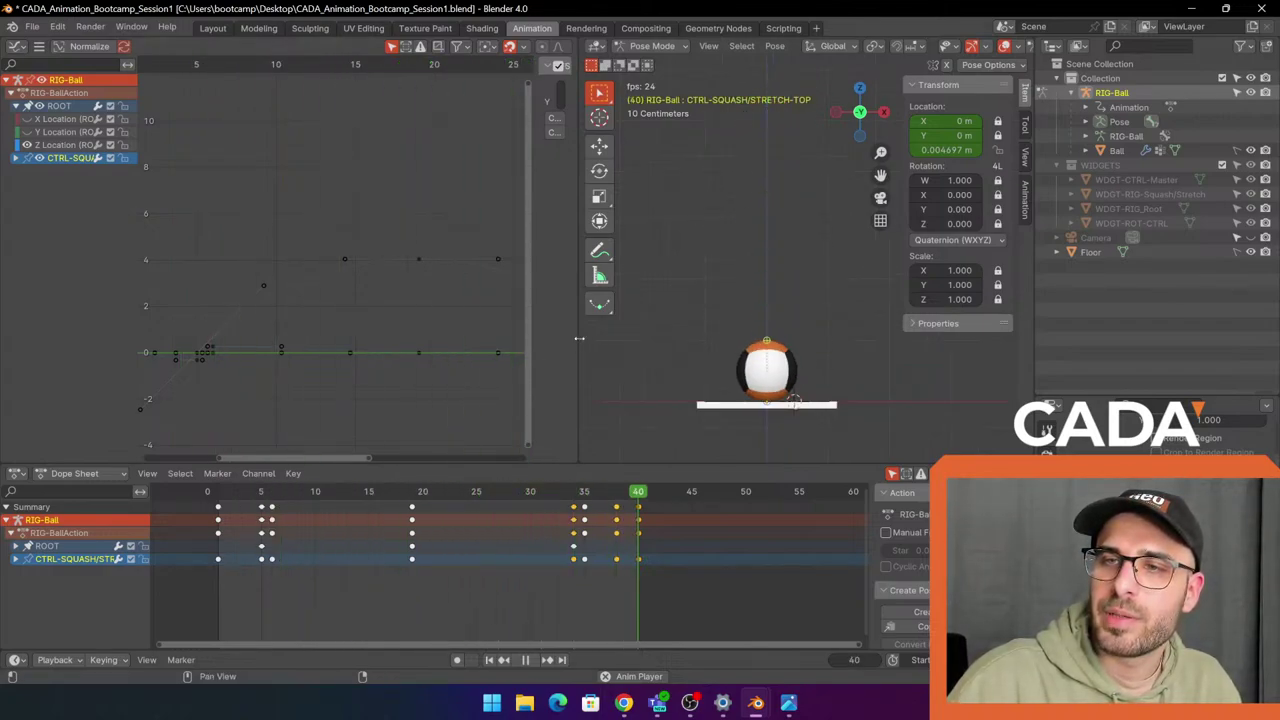
drag(579, 339, 425, 339)
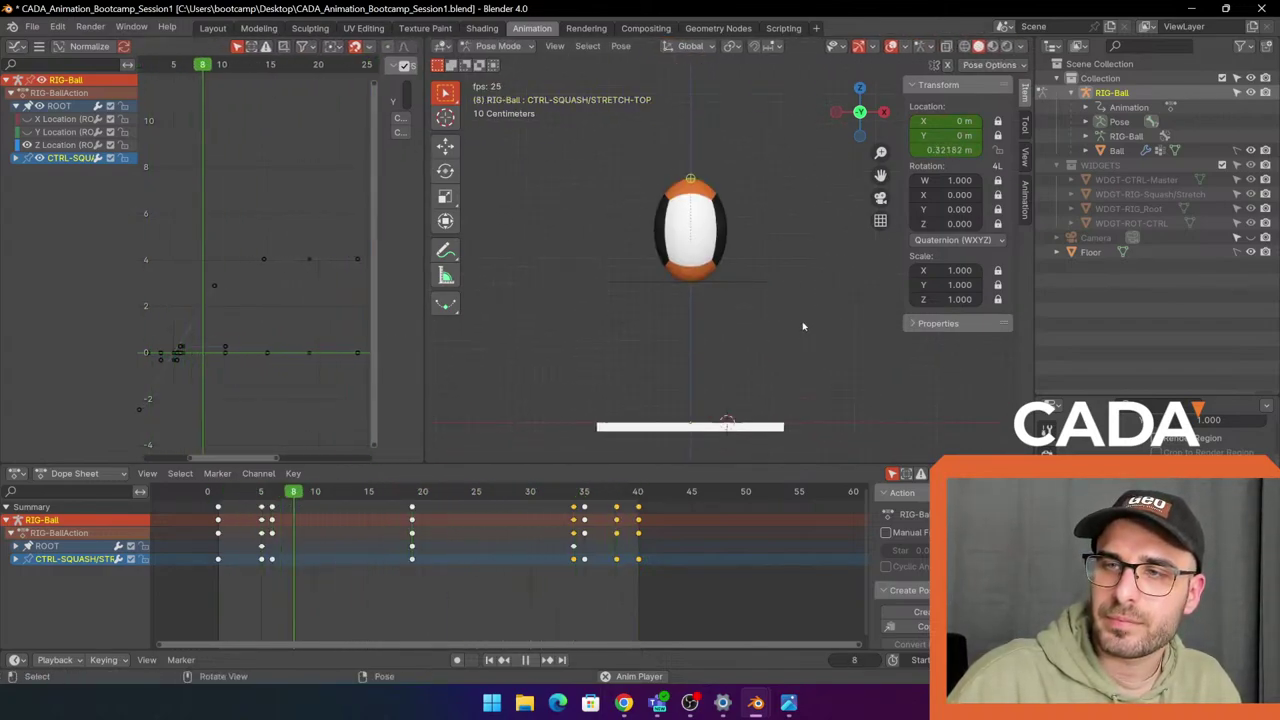
key(space)
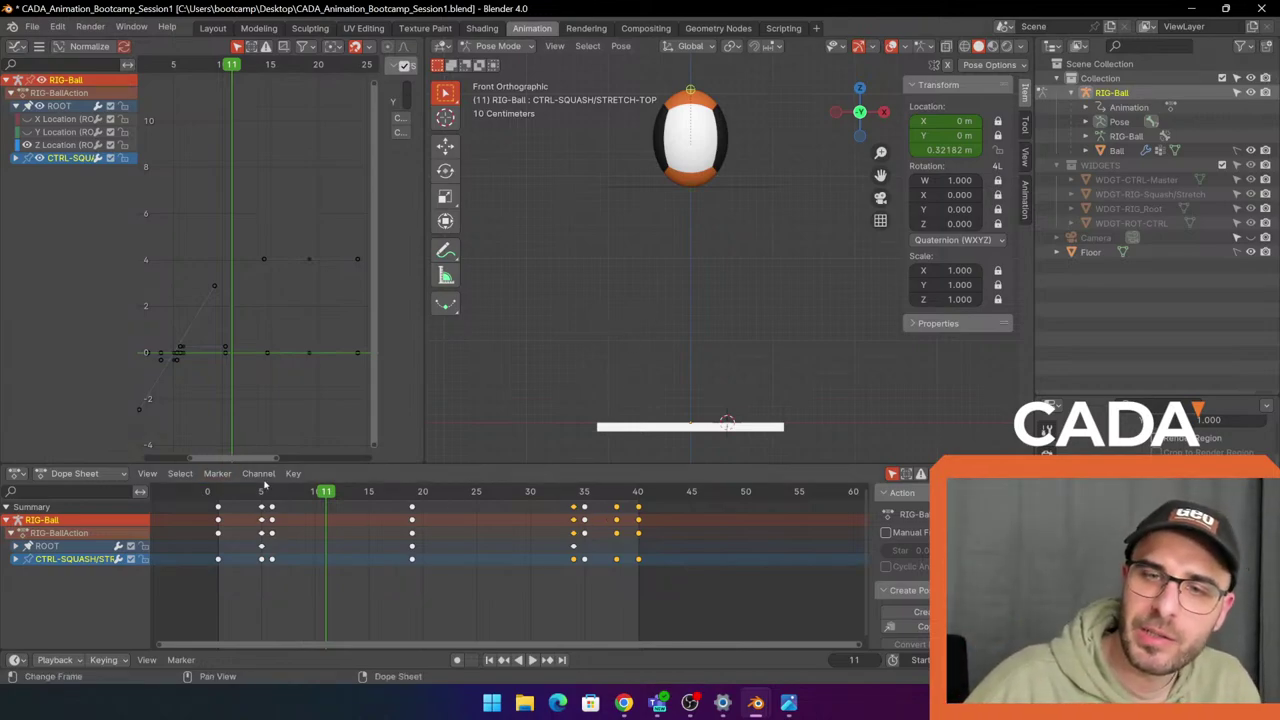
Replay the full bounce and scrub back to frame 1 to review its timing and shape changes.
key(space)
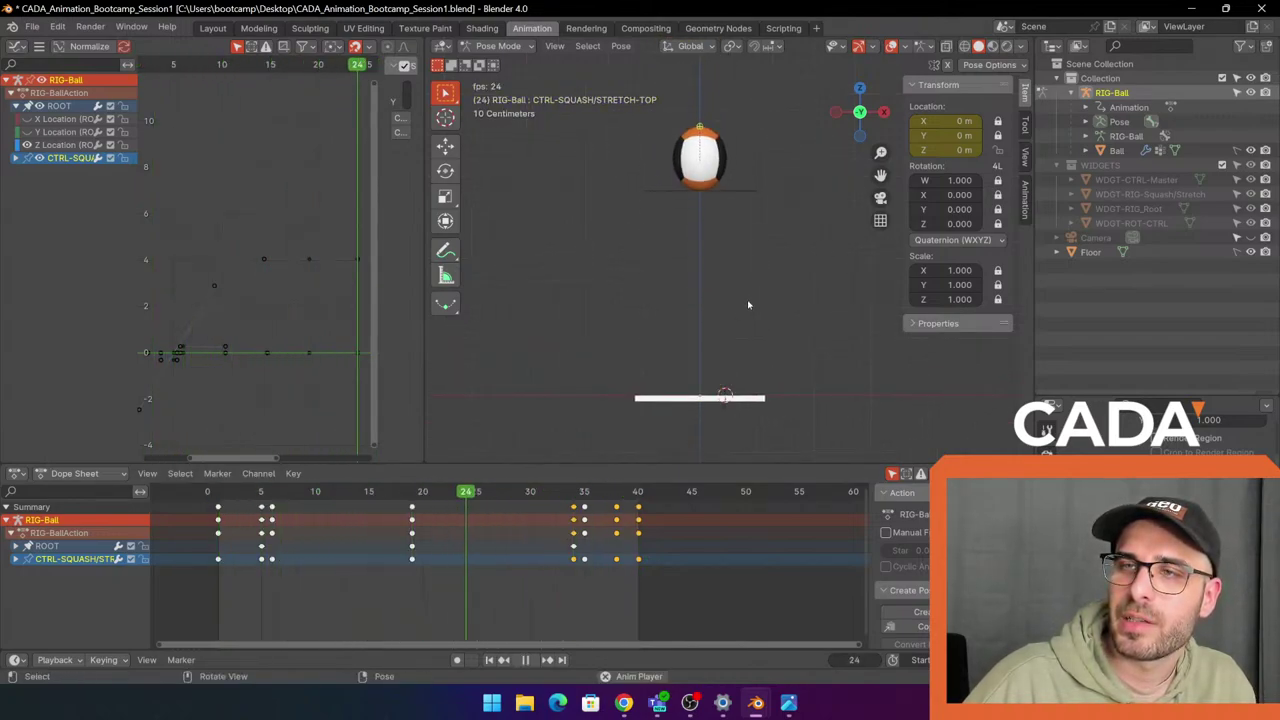
key(space)
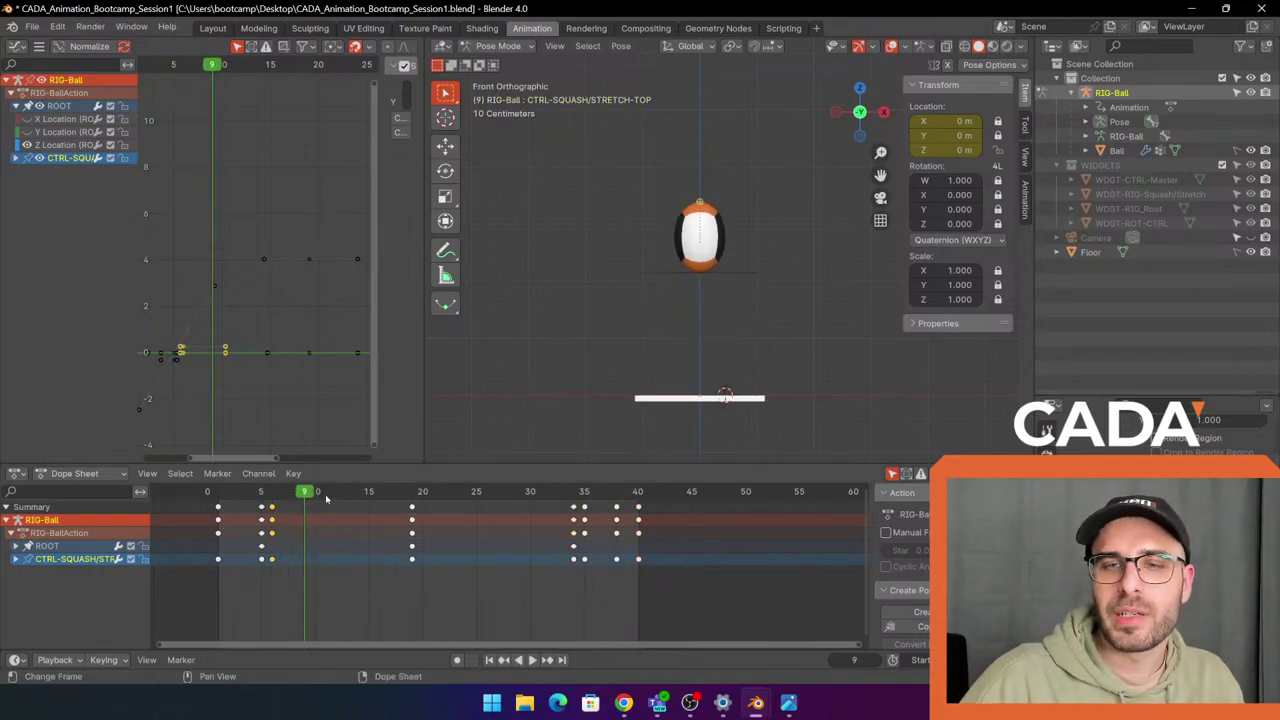
drag(318, 495, 211, 513)
key(space)
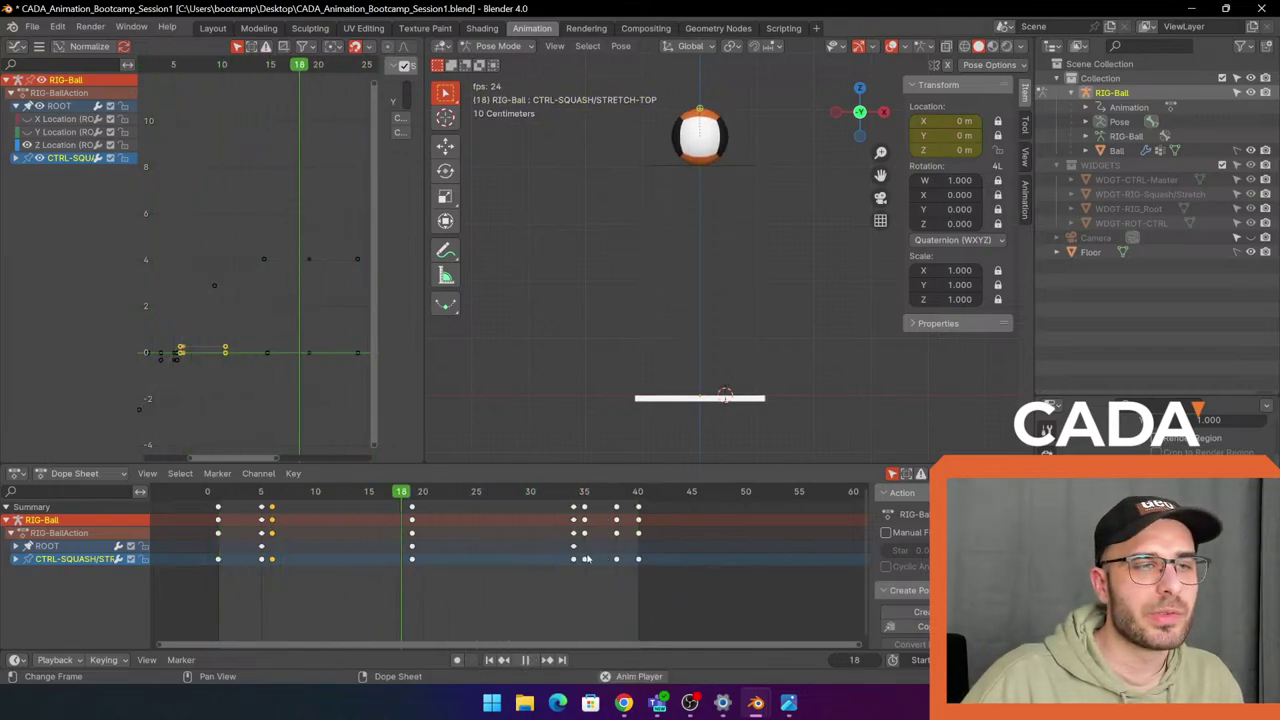
key(space)
drag(616, 495, 218, 492)
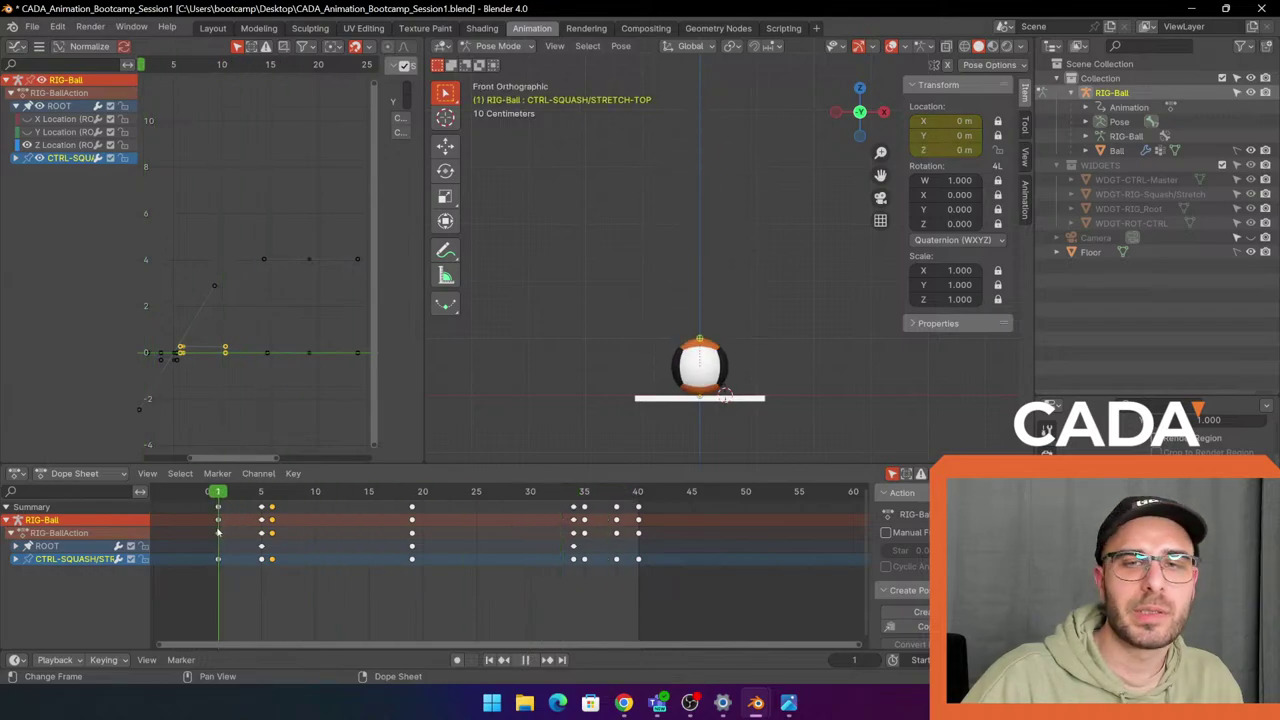
Play the bounce repeatedly from frame 1 and scrub around frame 17 to examine the ball's shape near its peak.
key(alt+Tab)
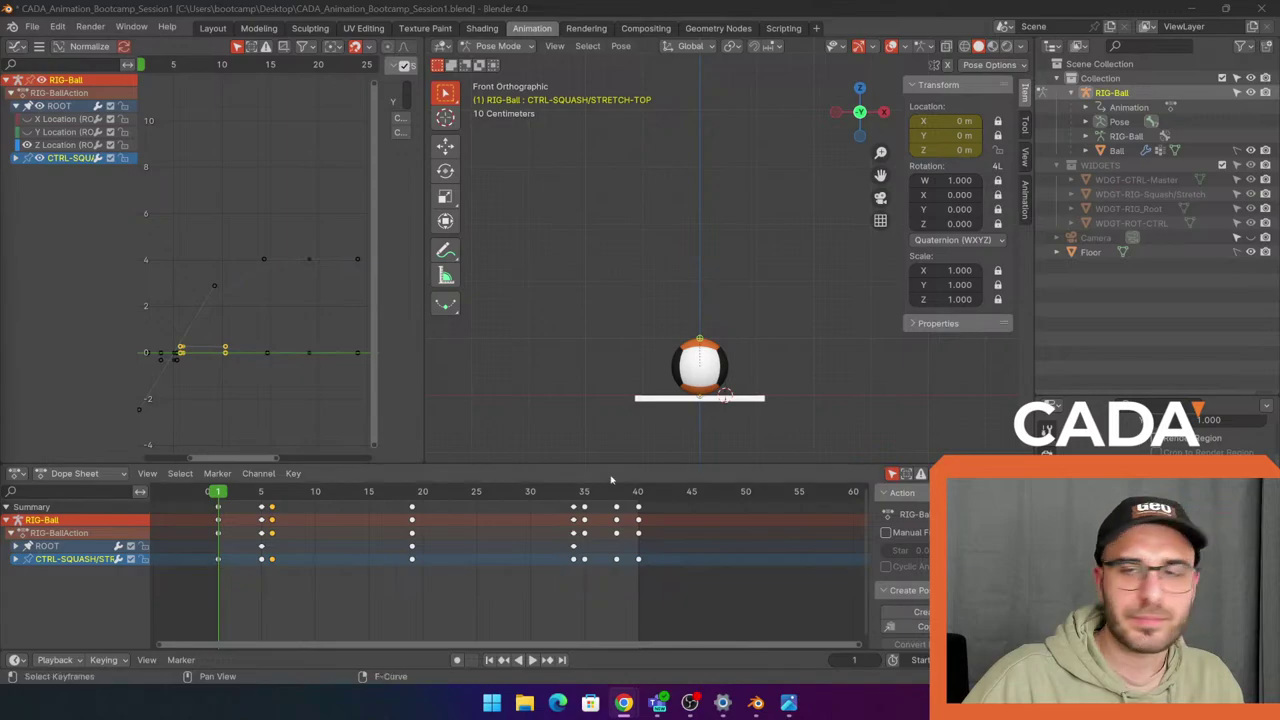
key(alt+Tab)
key(space)
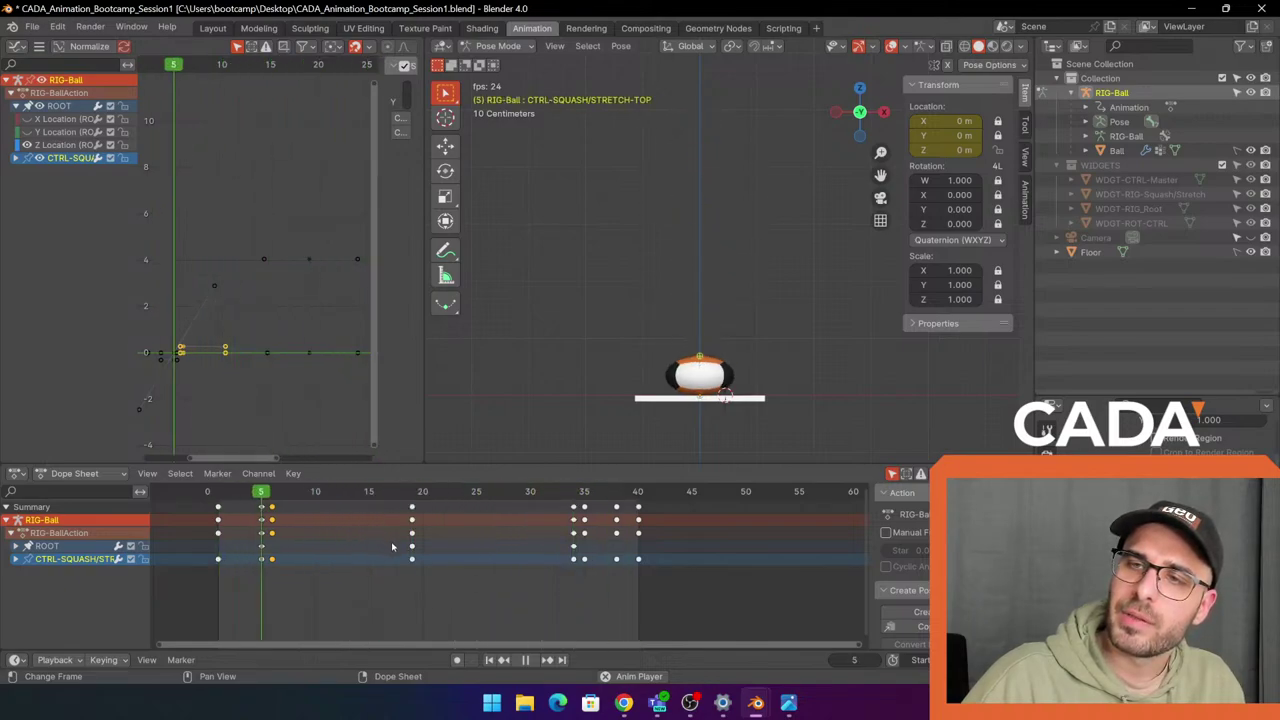
click(218, 500)
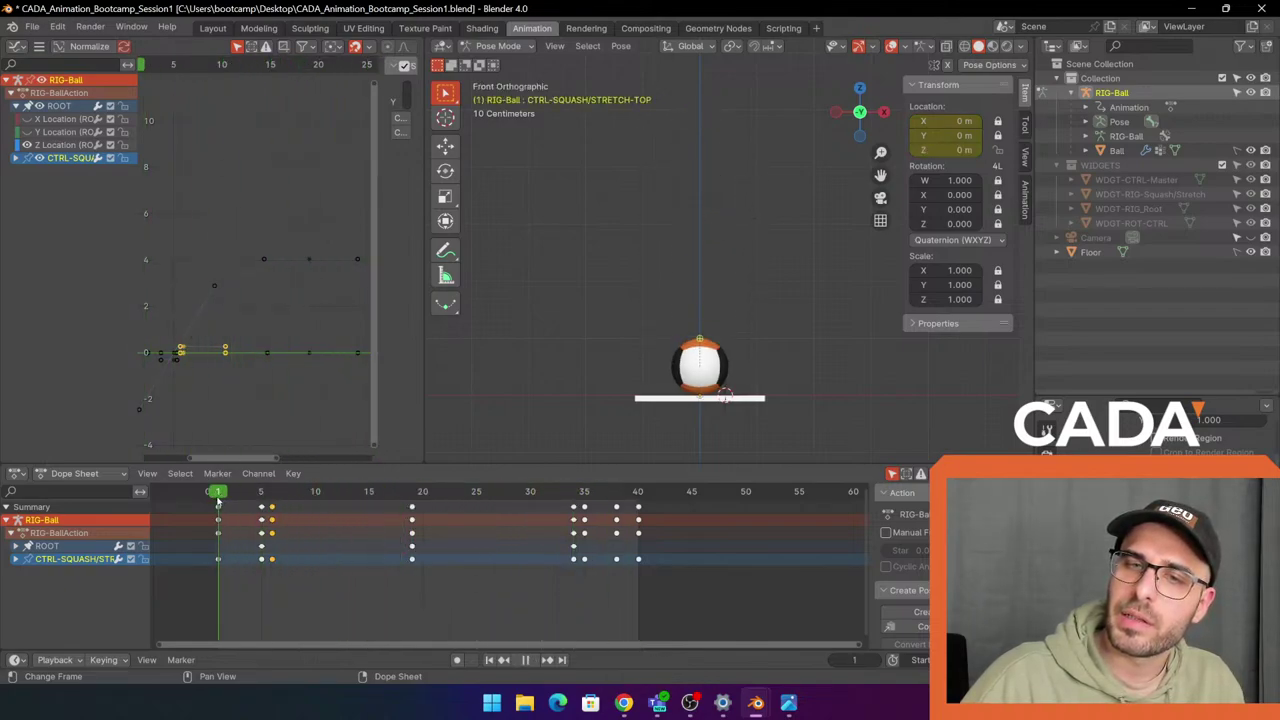
key(space)
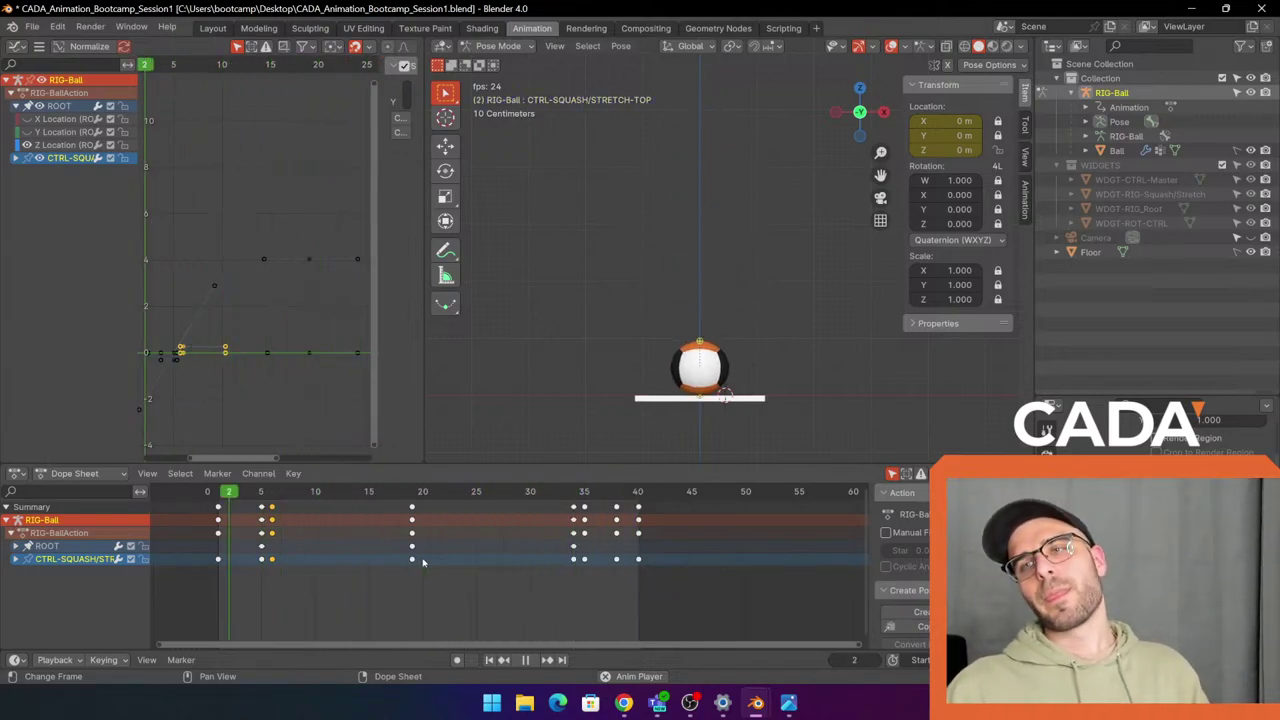
key(space)
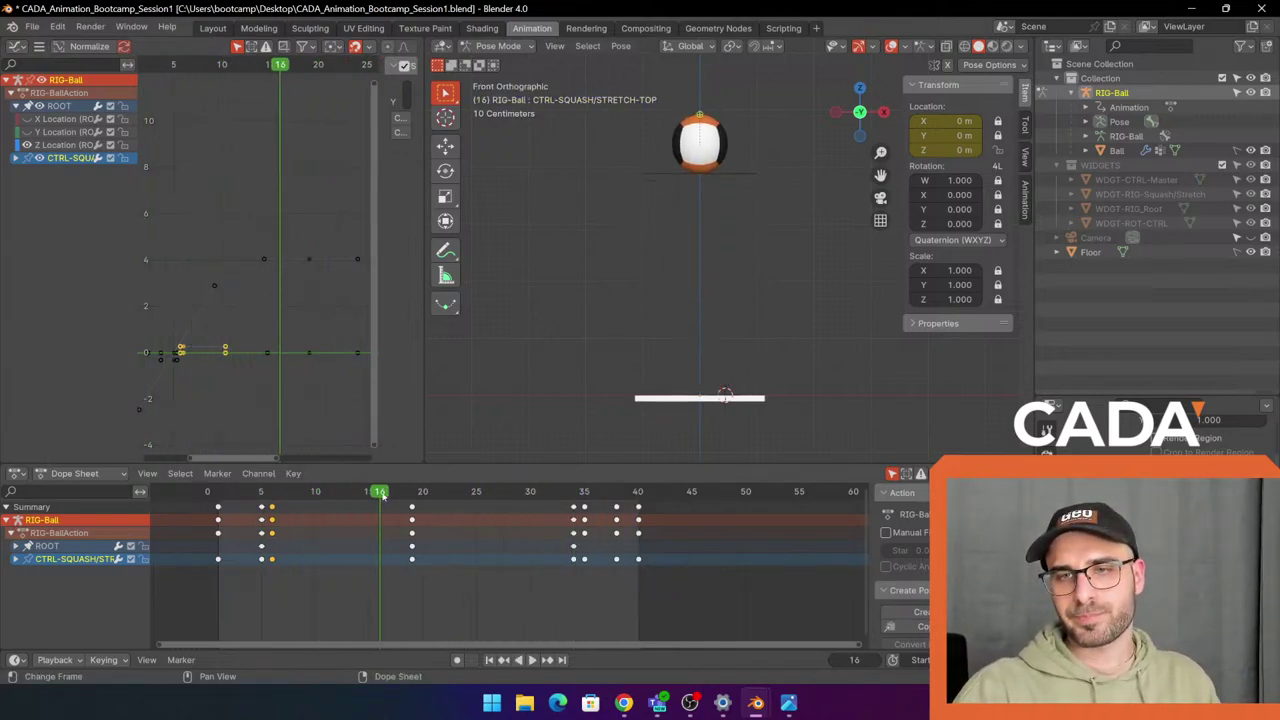
drag(381, 497, 220, 545)
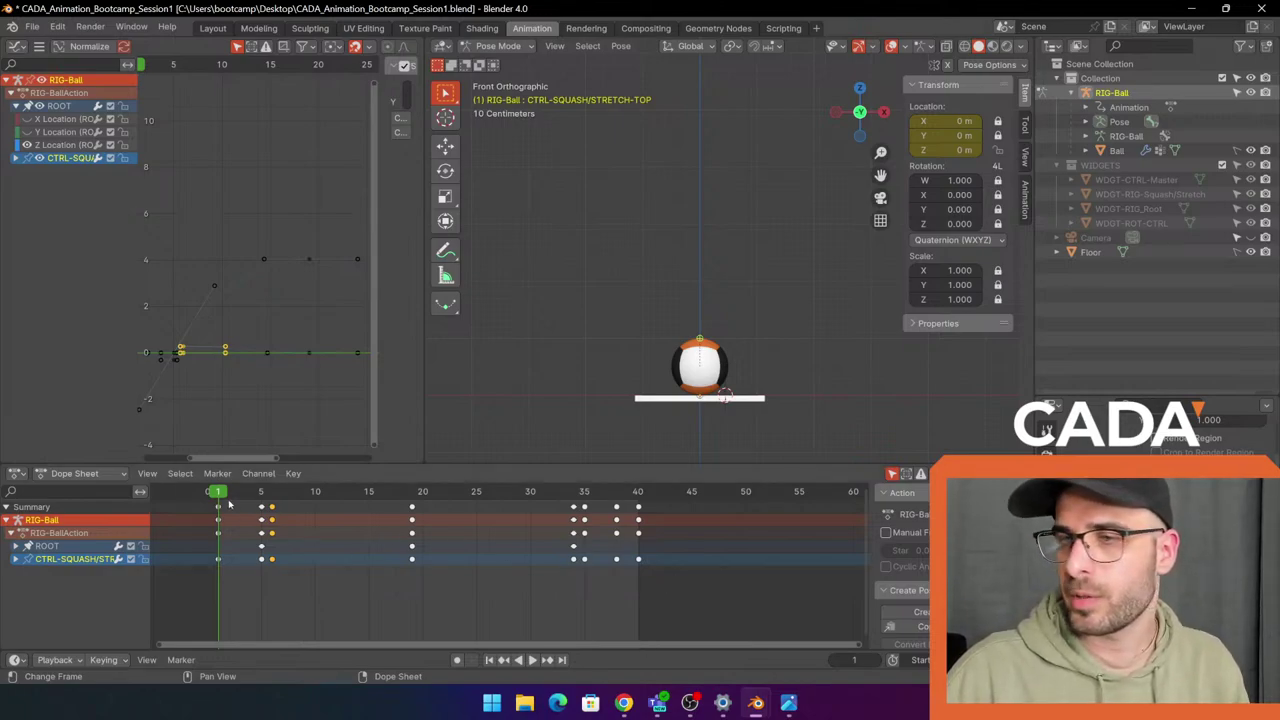
key(space)
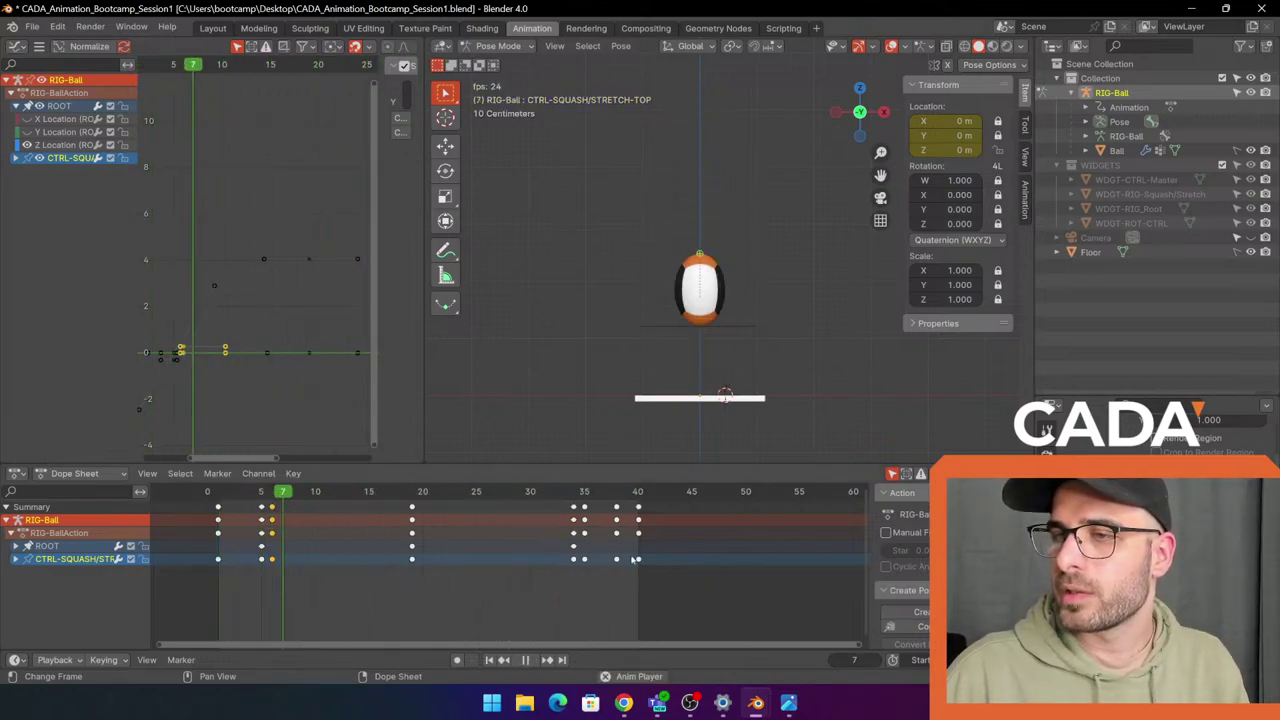
key(space)
drag(428, 493, 393, 493)
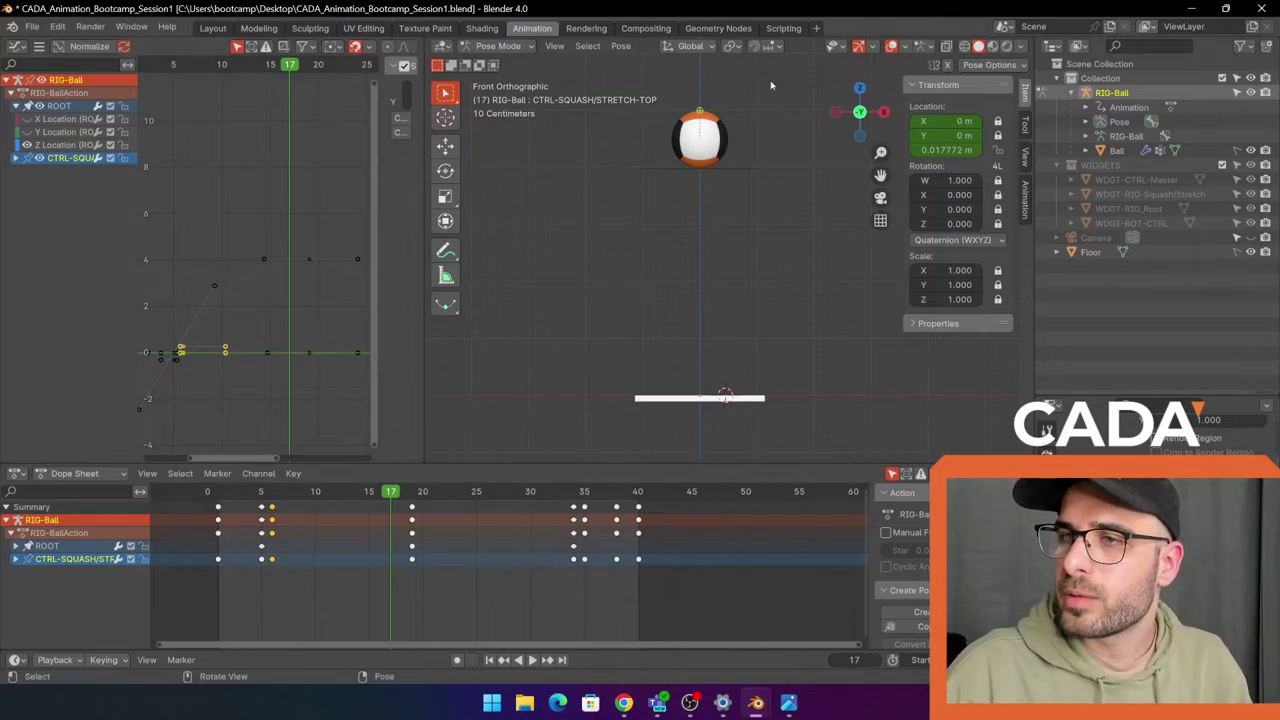
Select the bottom squash/stretch control and keyframe its location at frames 15 and 24, around the top of the bounce.
click(701, 172)
key(space)
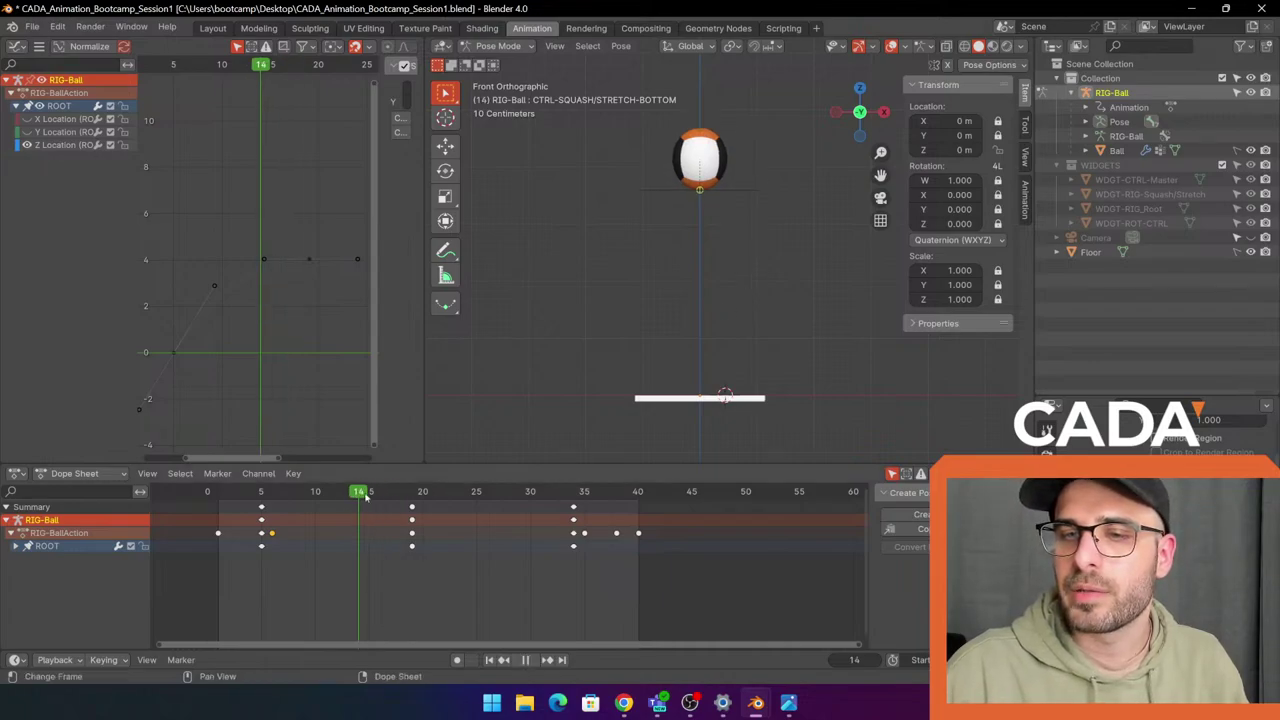
drag(423, 519, 372, 523)
mouse_move(686, 289)
shift+middle_down()
mouse_move(657, 341)
mouse_move(692, 306)
shift+middle_up()
scroll(657, 341, up, 1)
key(space)
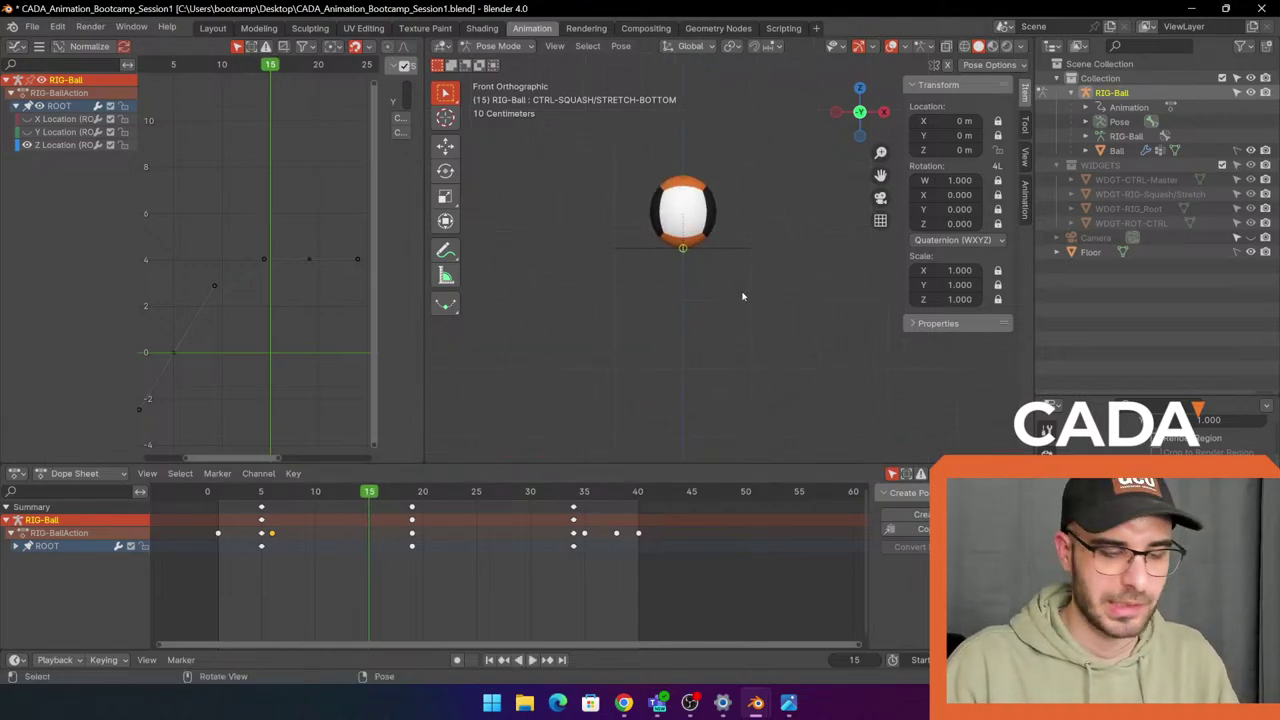
key(i)
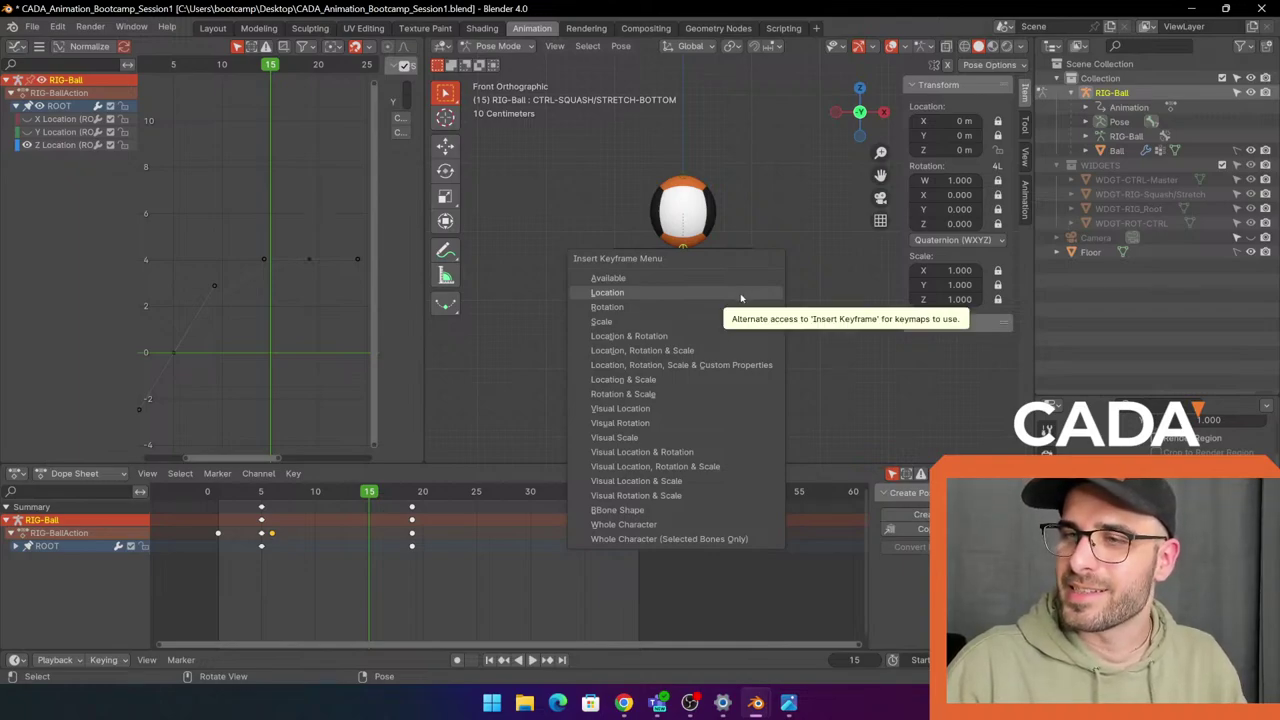
click(741, 295)
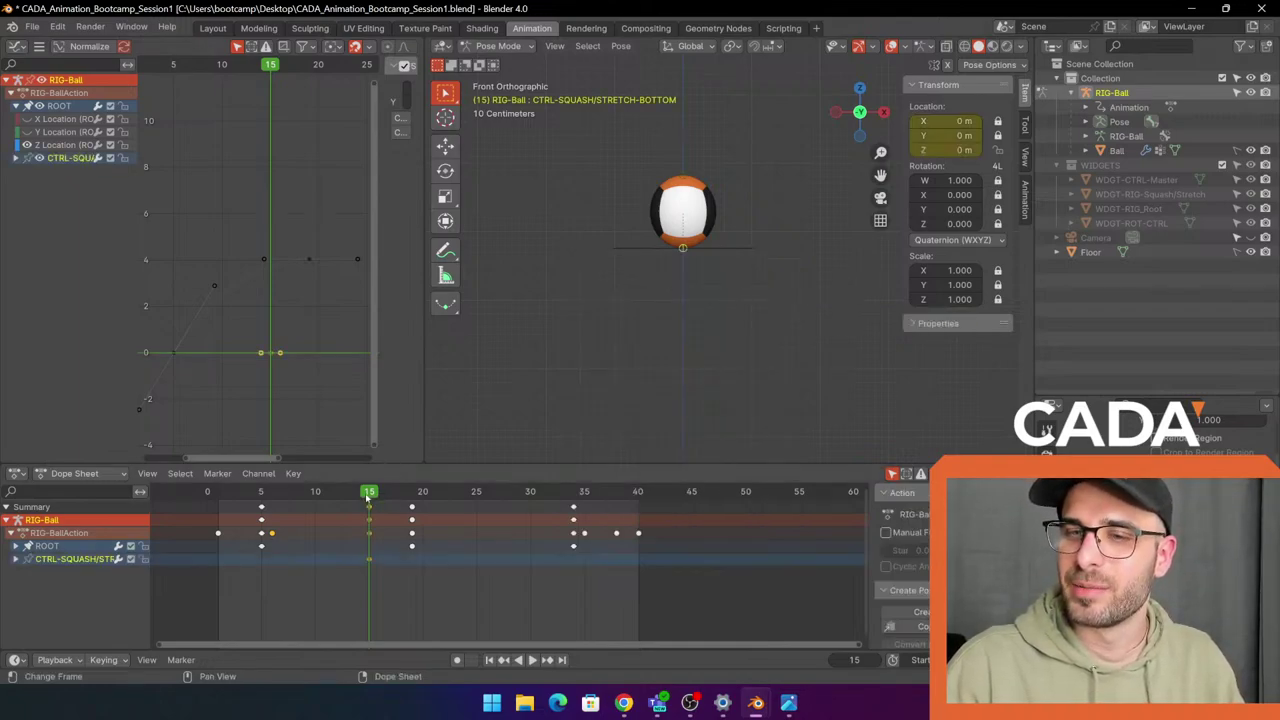
drag(367, 500, 463, 511)
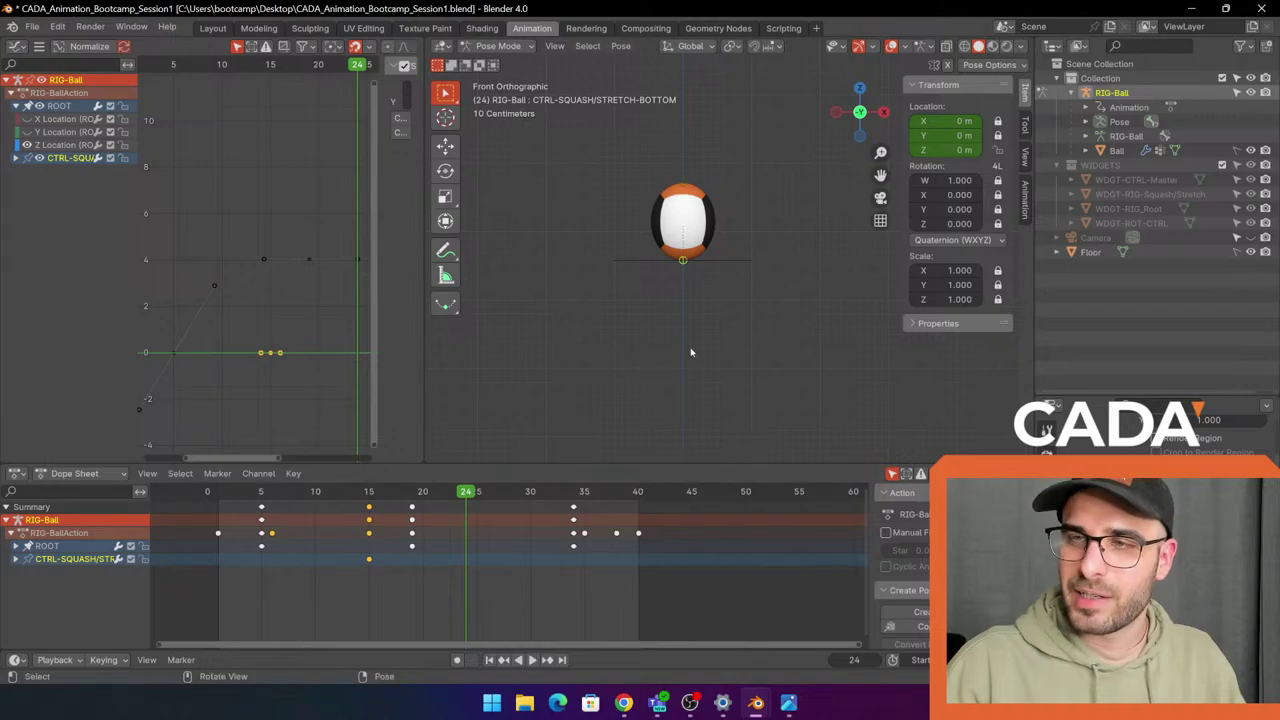
key(i)
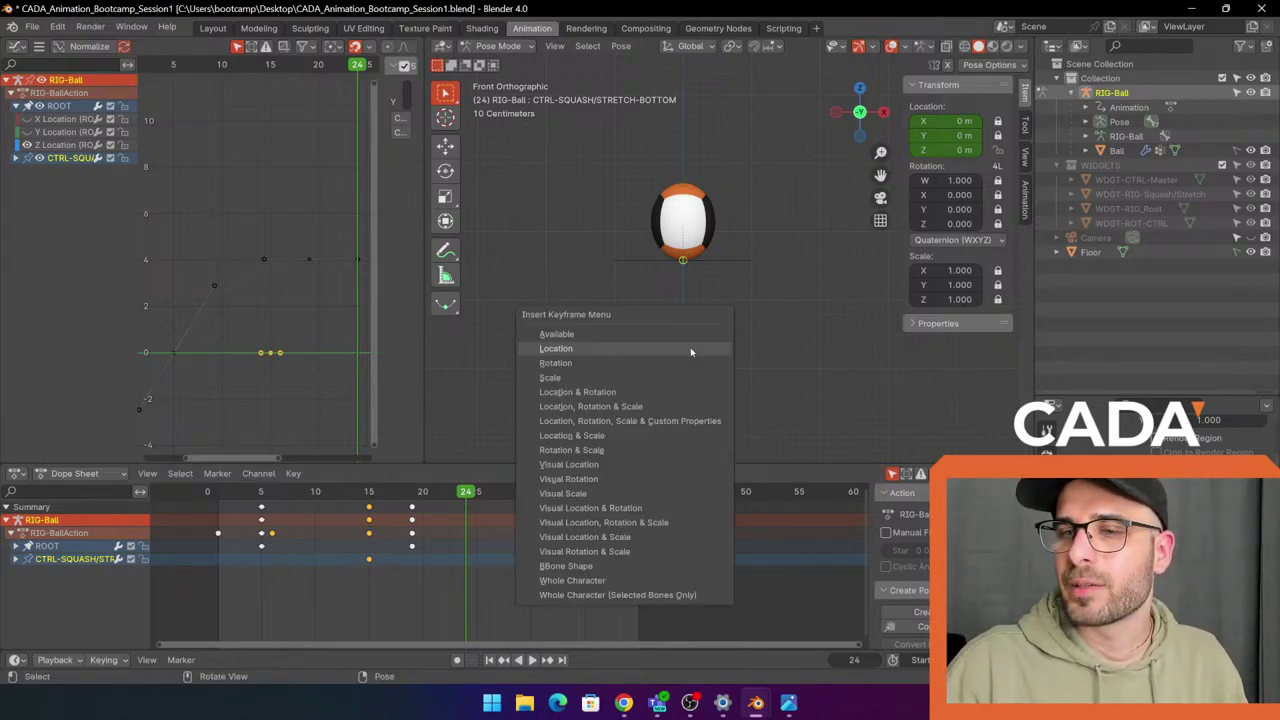
click(690, 351)
At frame 19, raise the bottom control to a Z location of about 0.044 m and keyframe its location.
key(space)
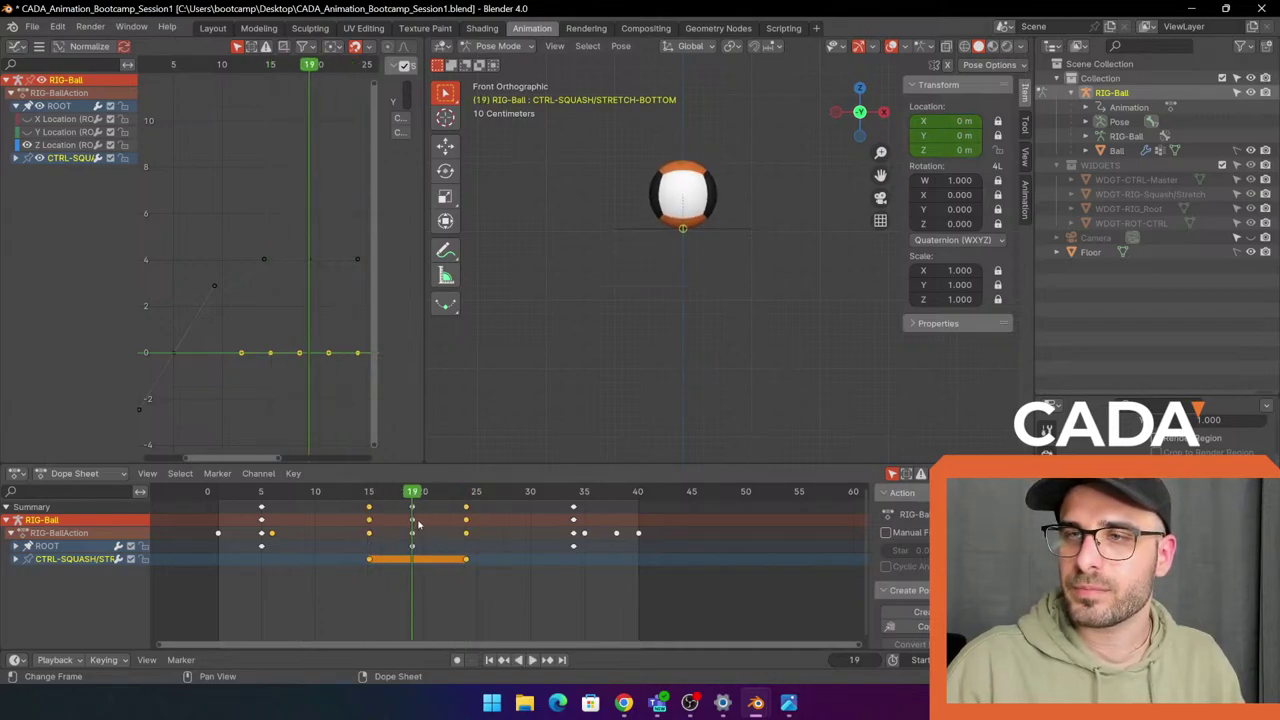
key(g)
key(z)
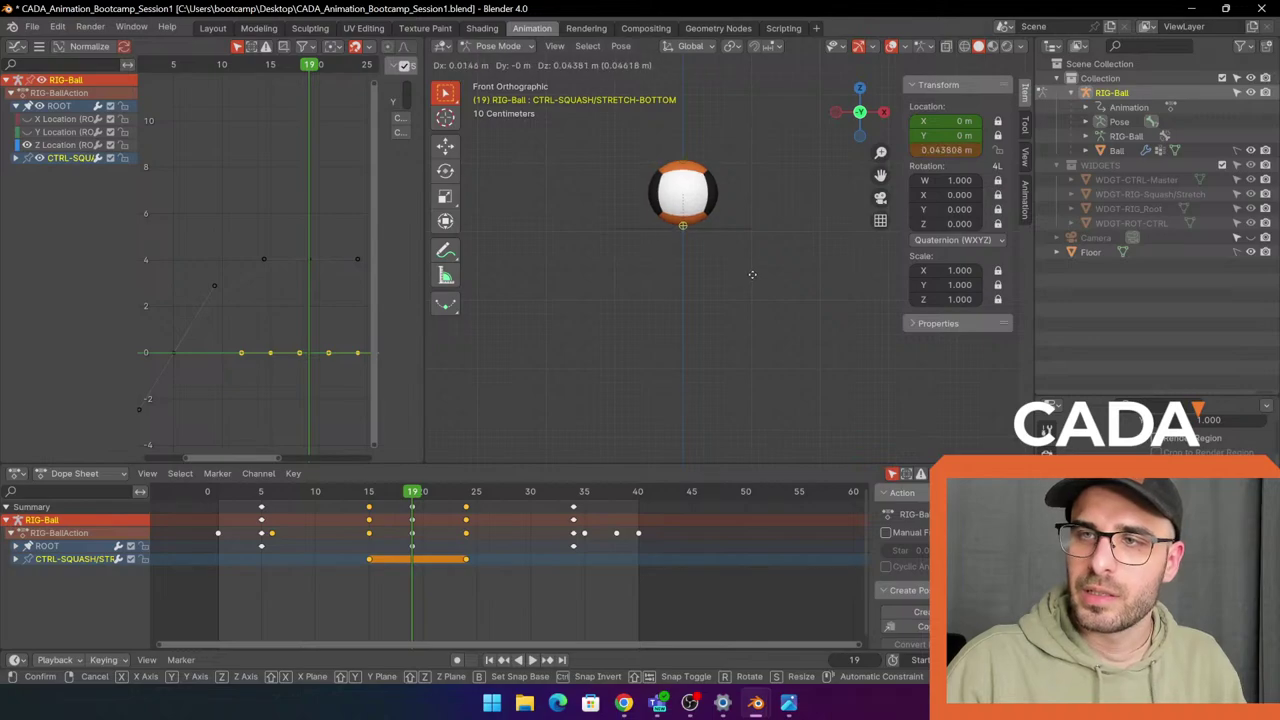
click(755, 275)
key(g)
key(z)
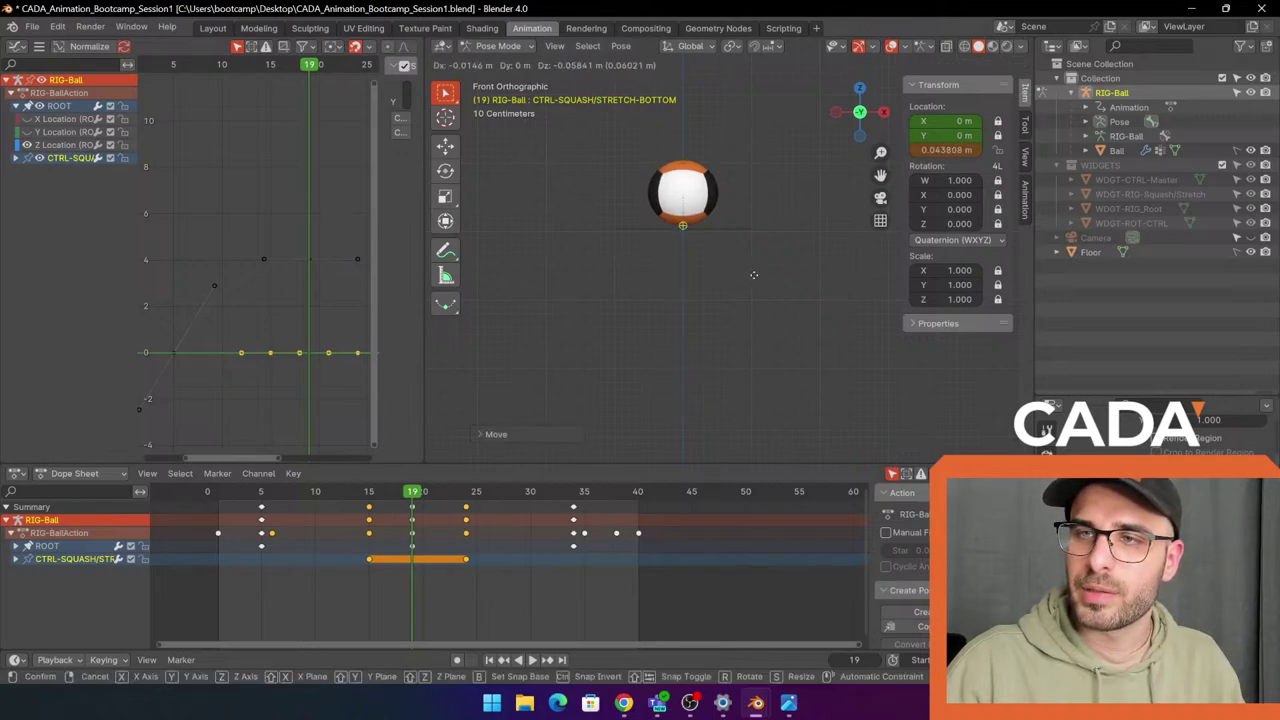
click(755, 277)
key(i)
click(755, 276)
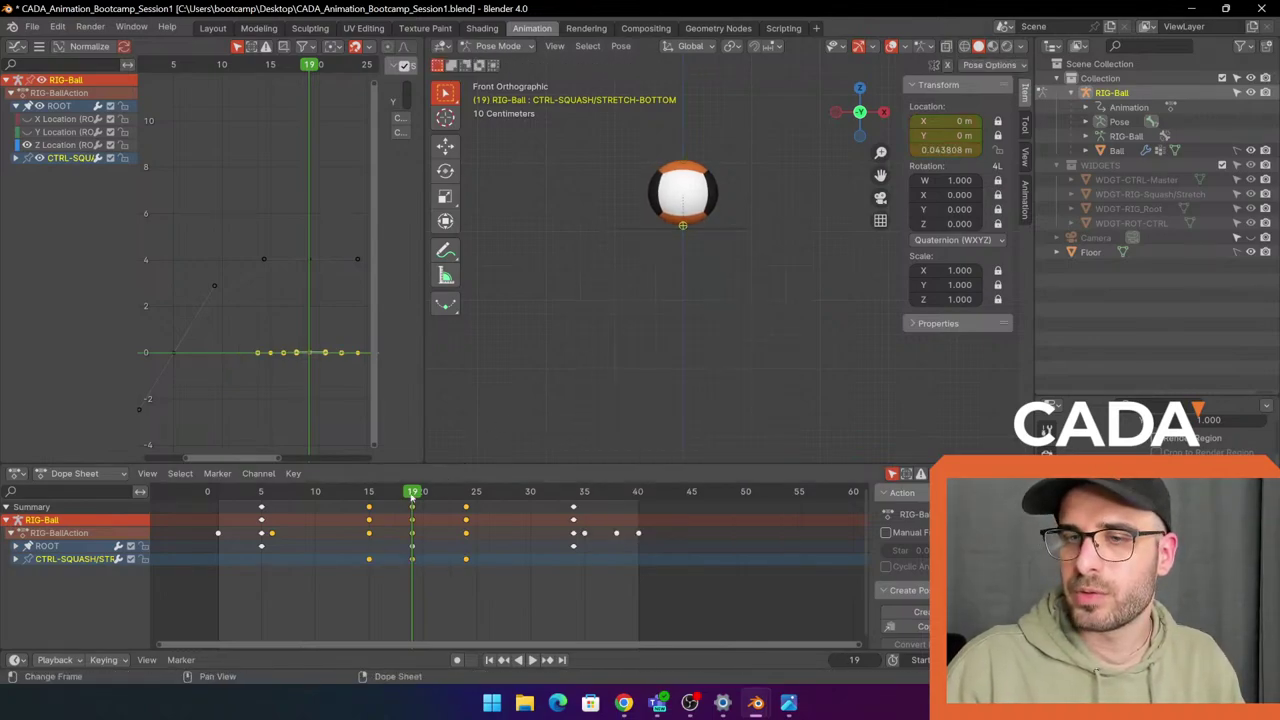
Replay the animation from frame 1 to check the subtle squash at the peak, and return to the first frame.
key(shift+Left)
key(space)
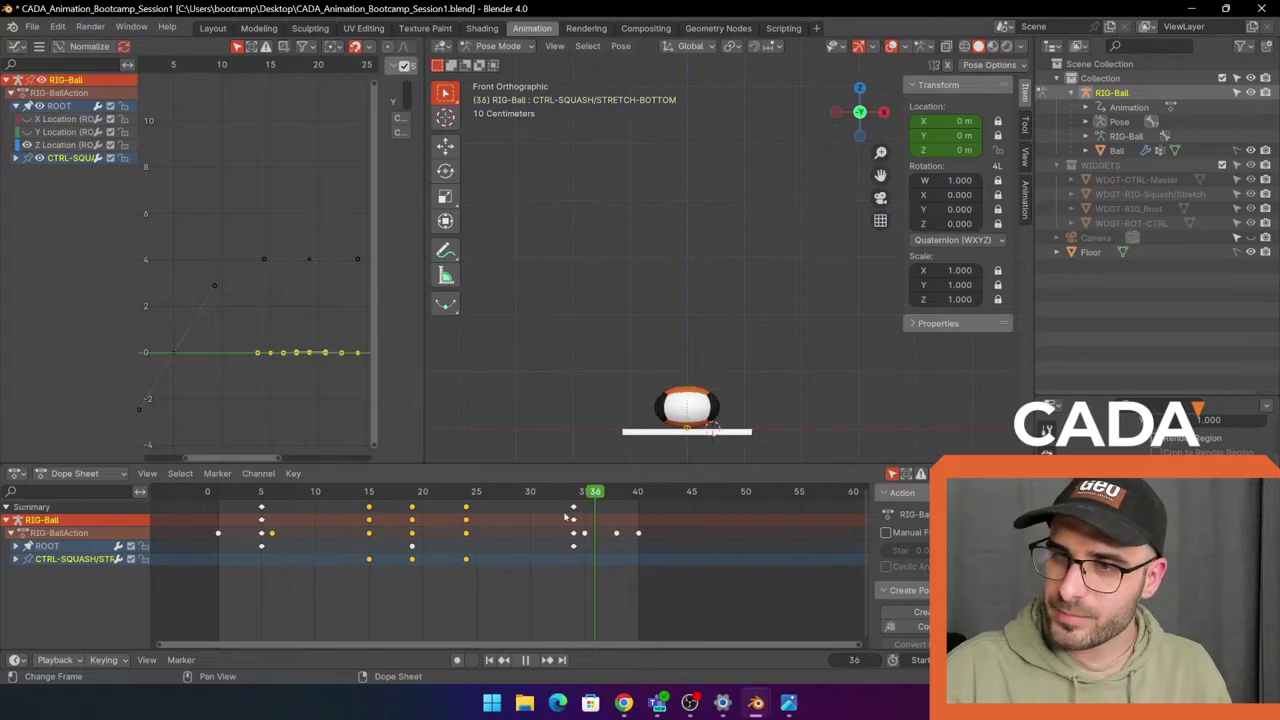
click(207, 537)
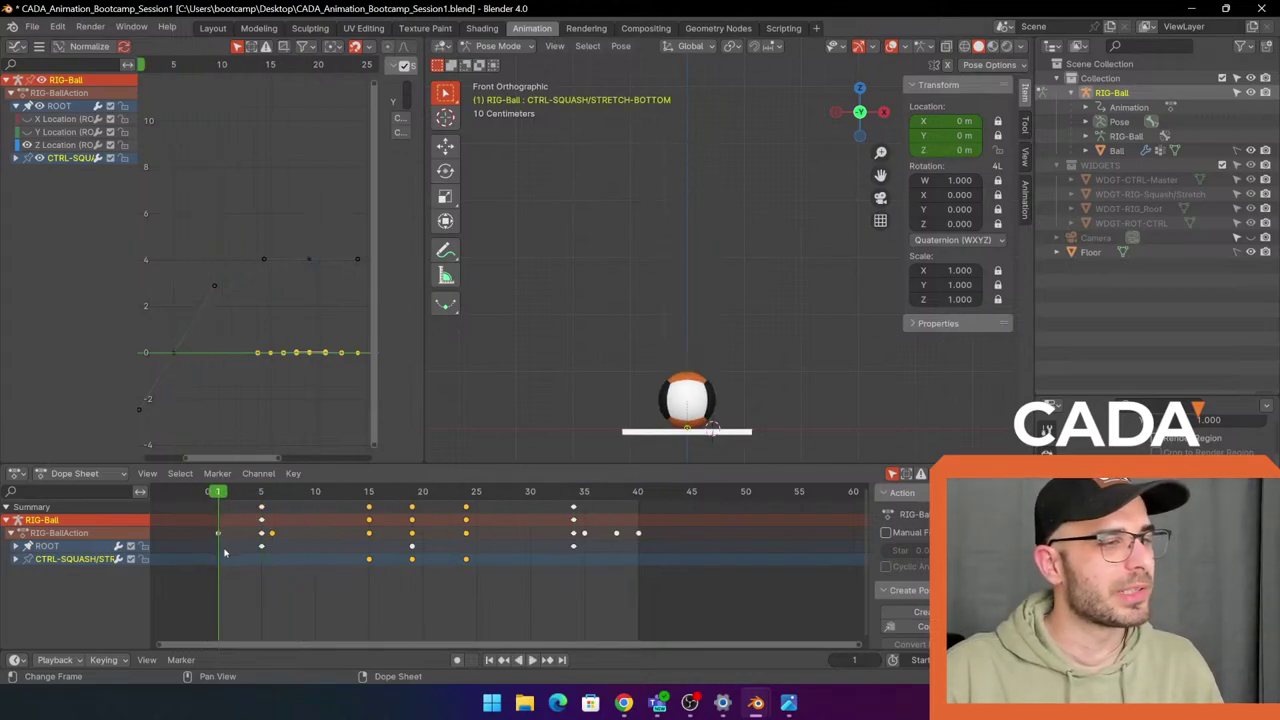
key(space)
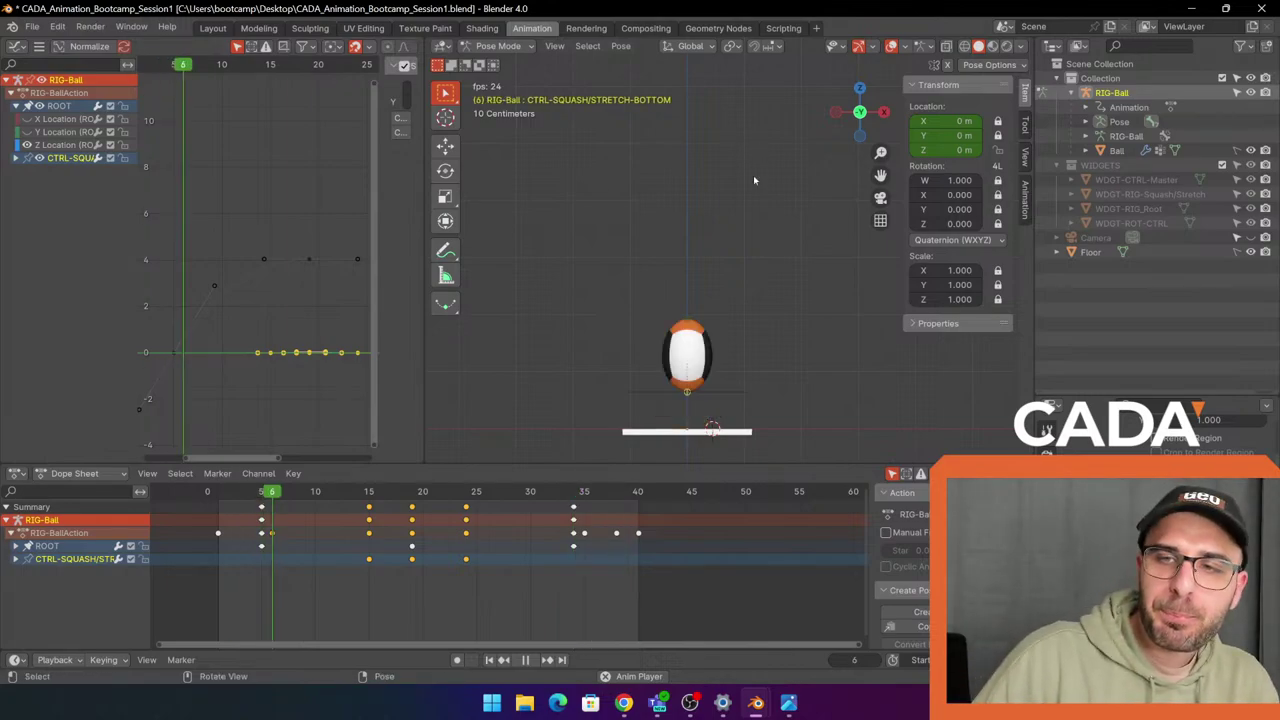
key(space)
drag(410, 492, 224, 475)
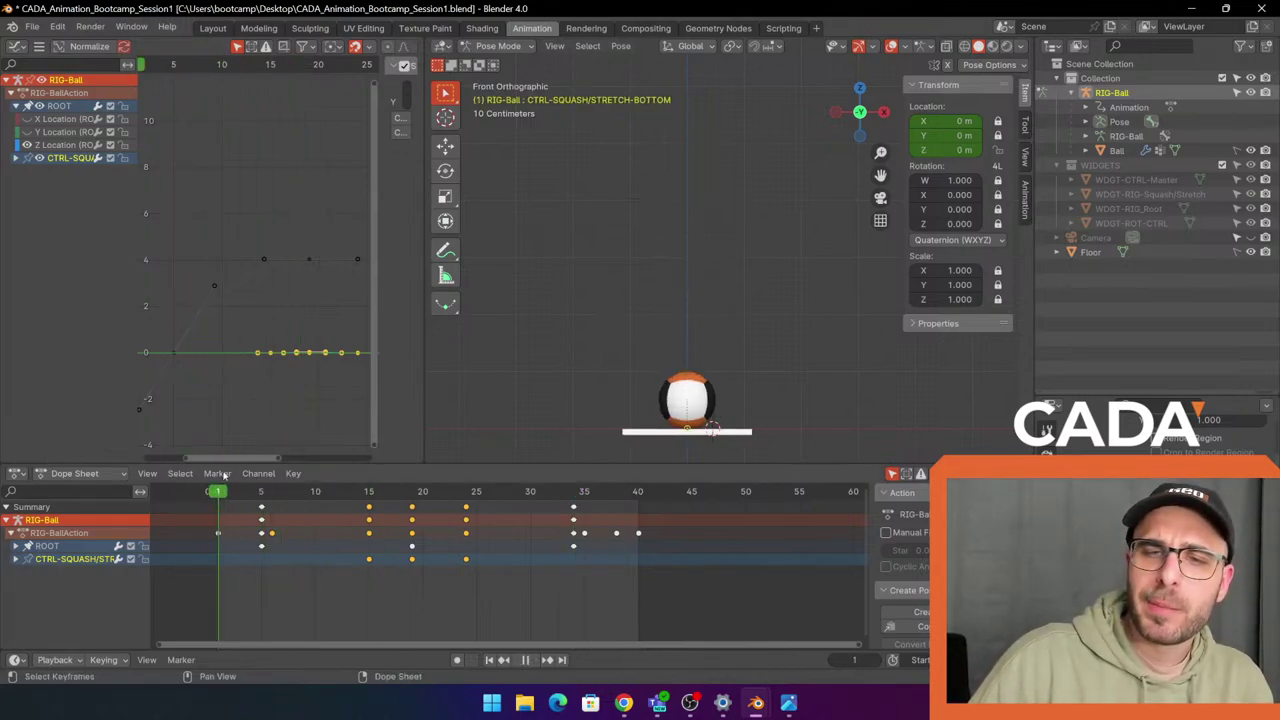
Enlarge the 3D viewport in front view, make the properties area taller, and show the render properties.
middle_drag(680, 255, 786, 188)
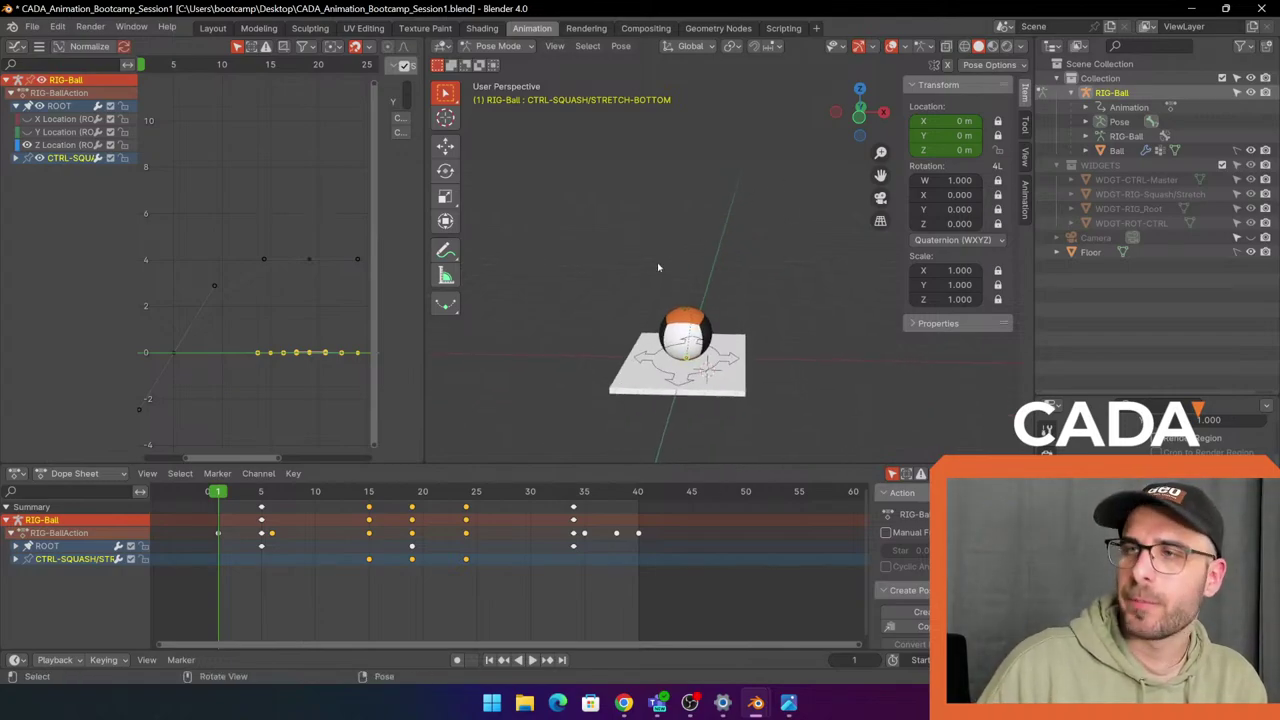
click(858, 116)
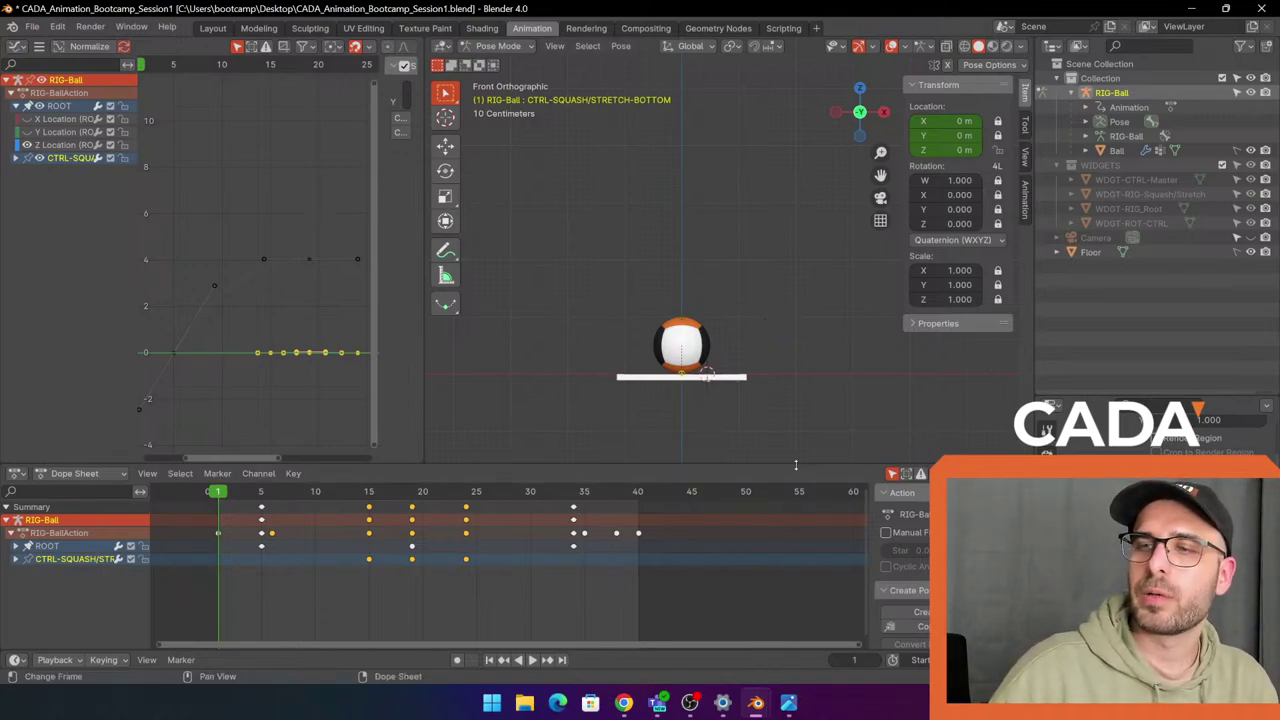
drag(796, 465, 790, 517)
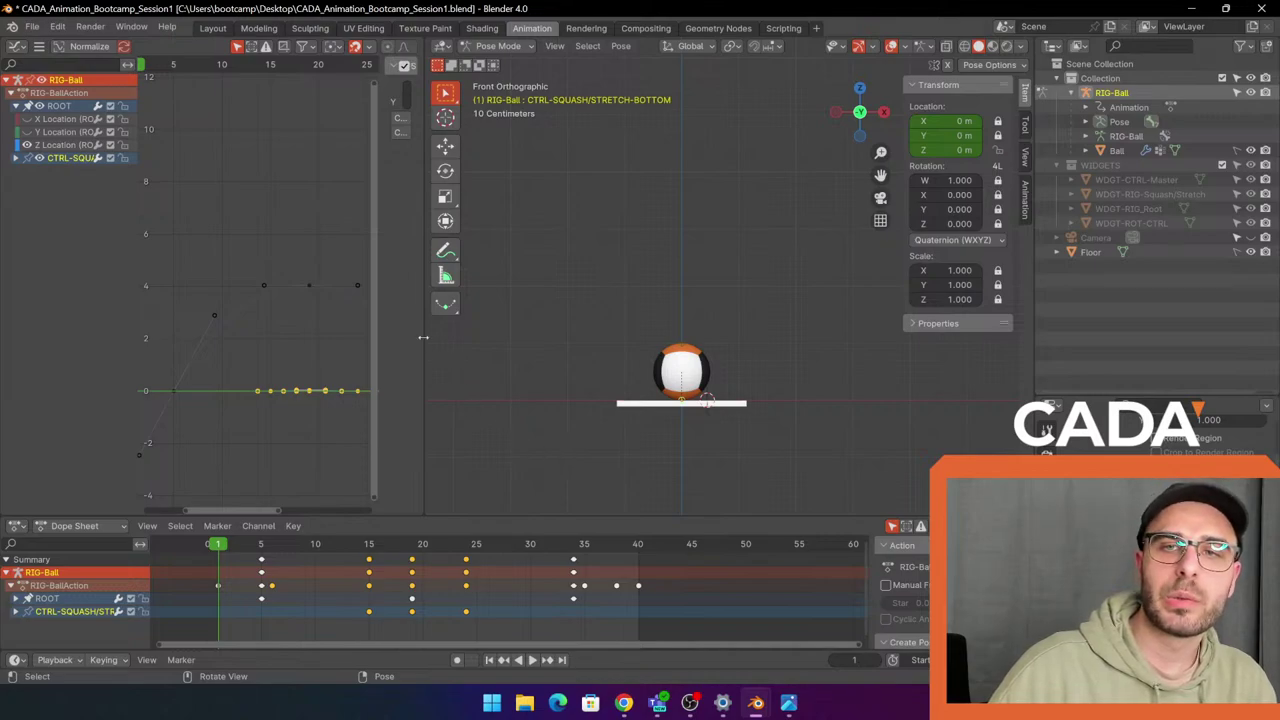
drag(423, 337, 338, 320)
shift+middle_drag(800, 323, 822, 213)
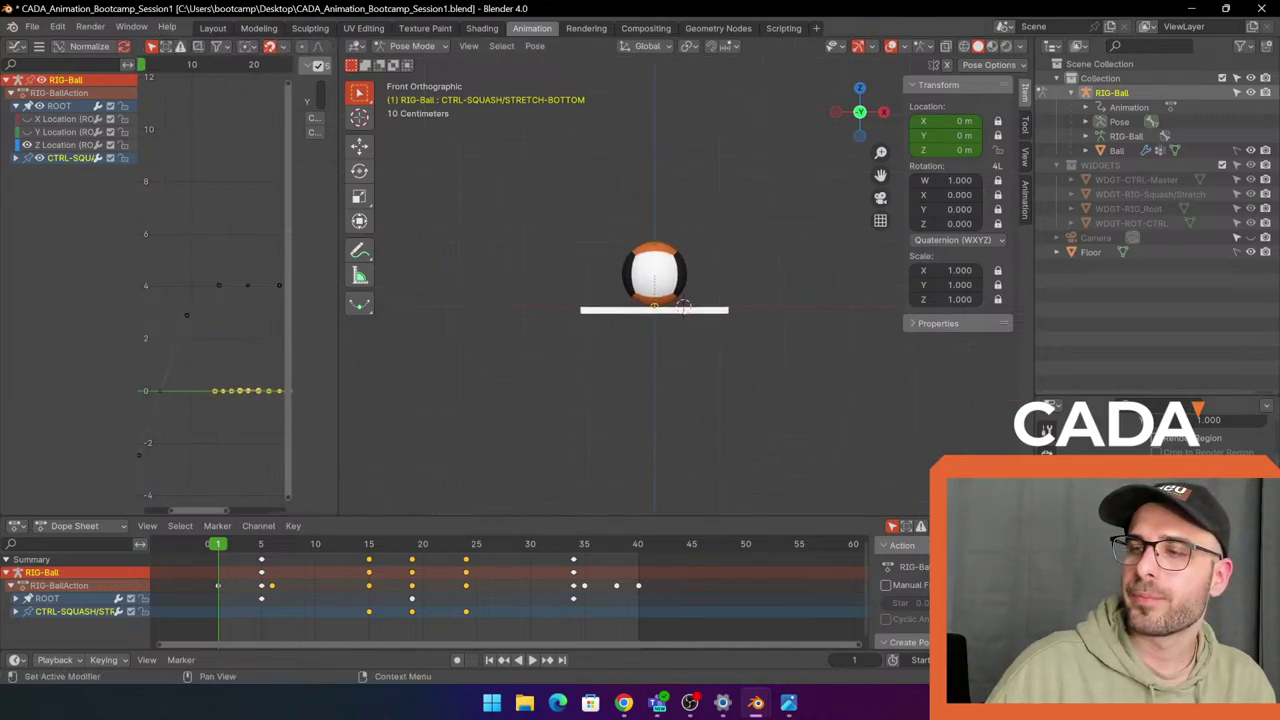
drag(1133, 395, 1133, 283)
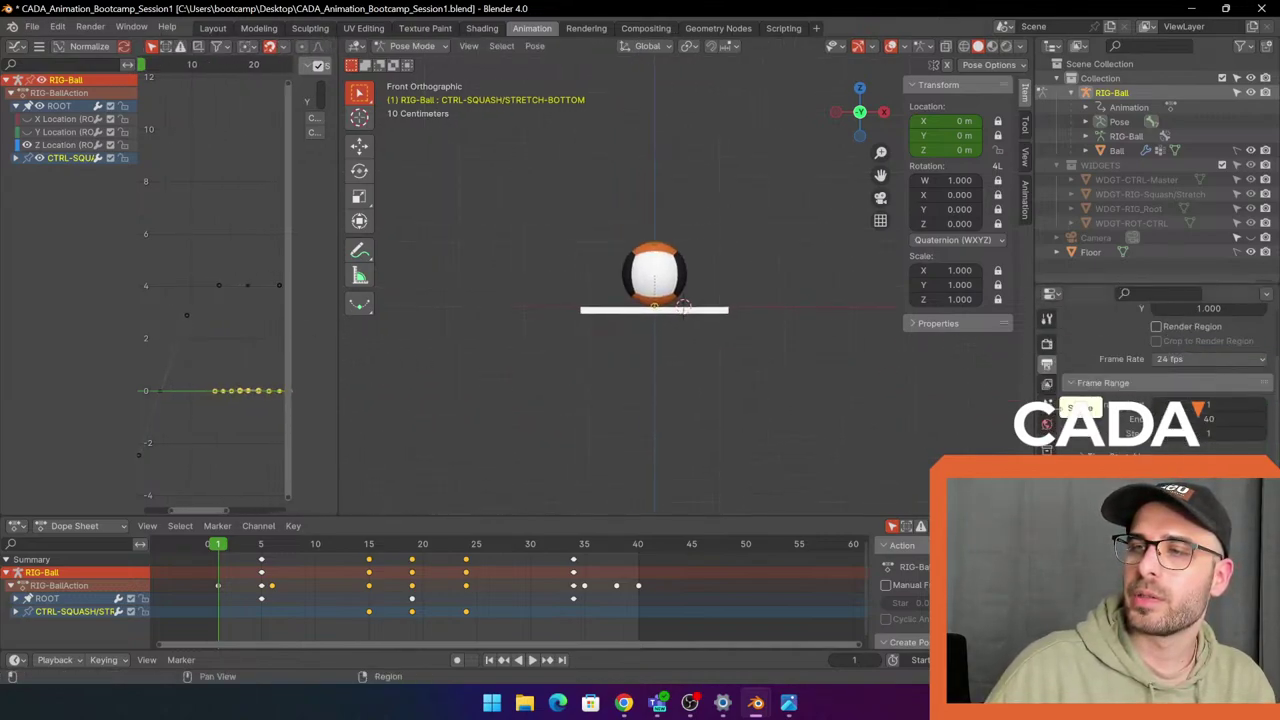
click(1047, 344)
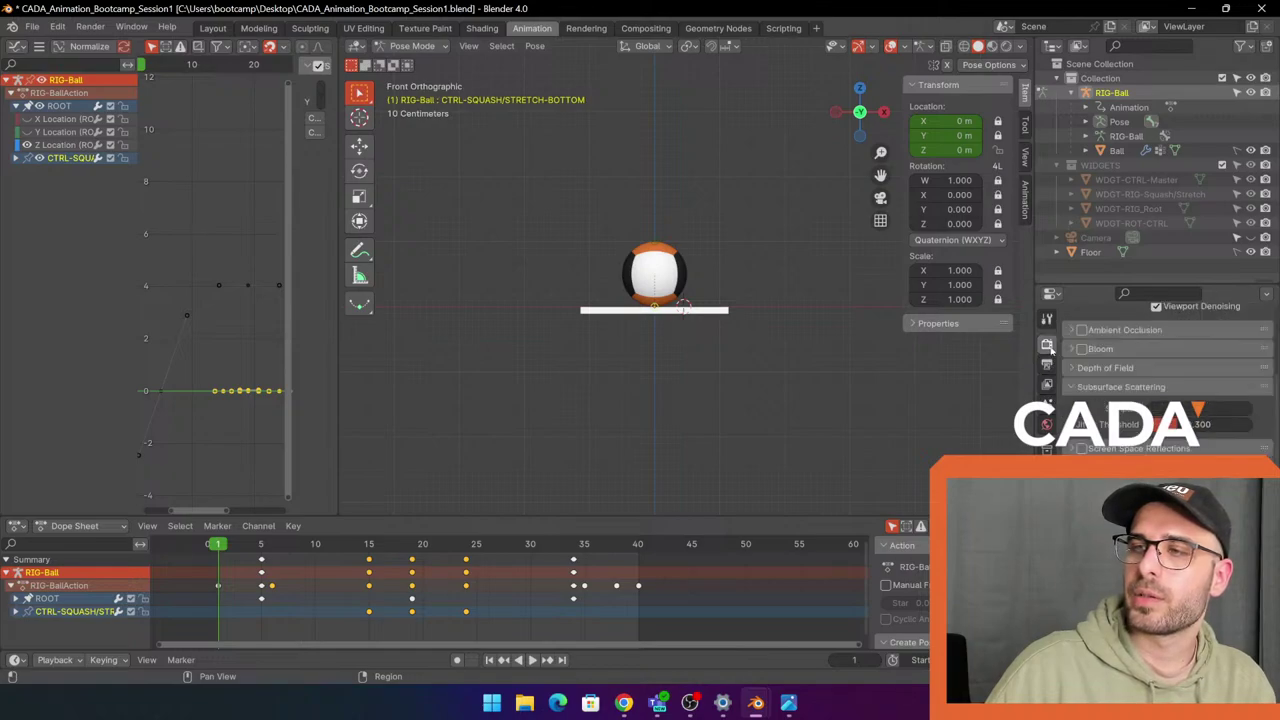
Play the bounce from the front and from angled views to check it, and return to the first frame.
key(space)
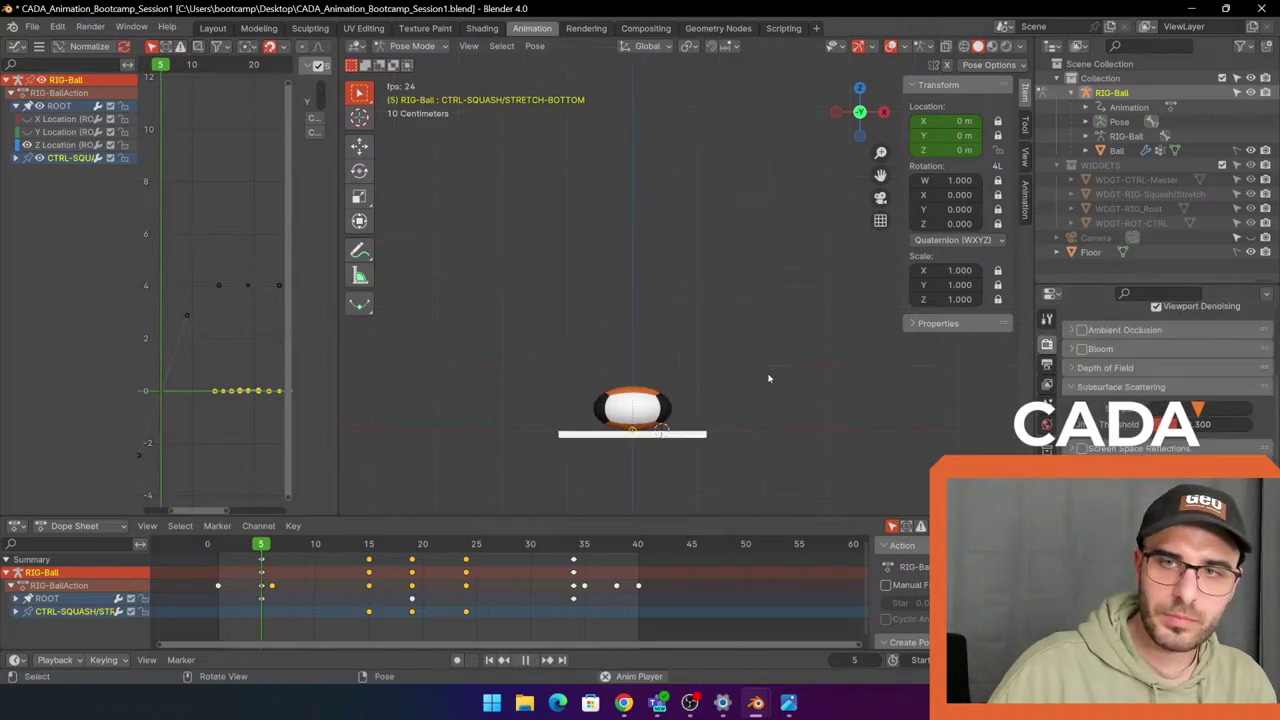
middle_drag(789, 360, 797, 345)
key(space)
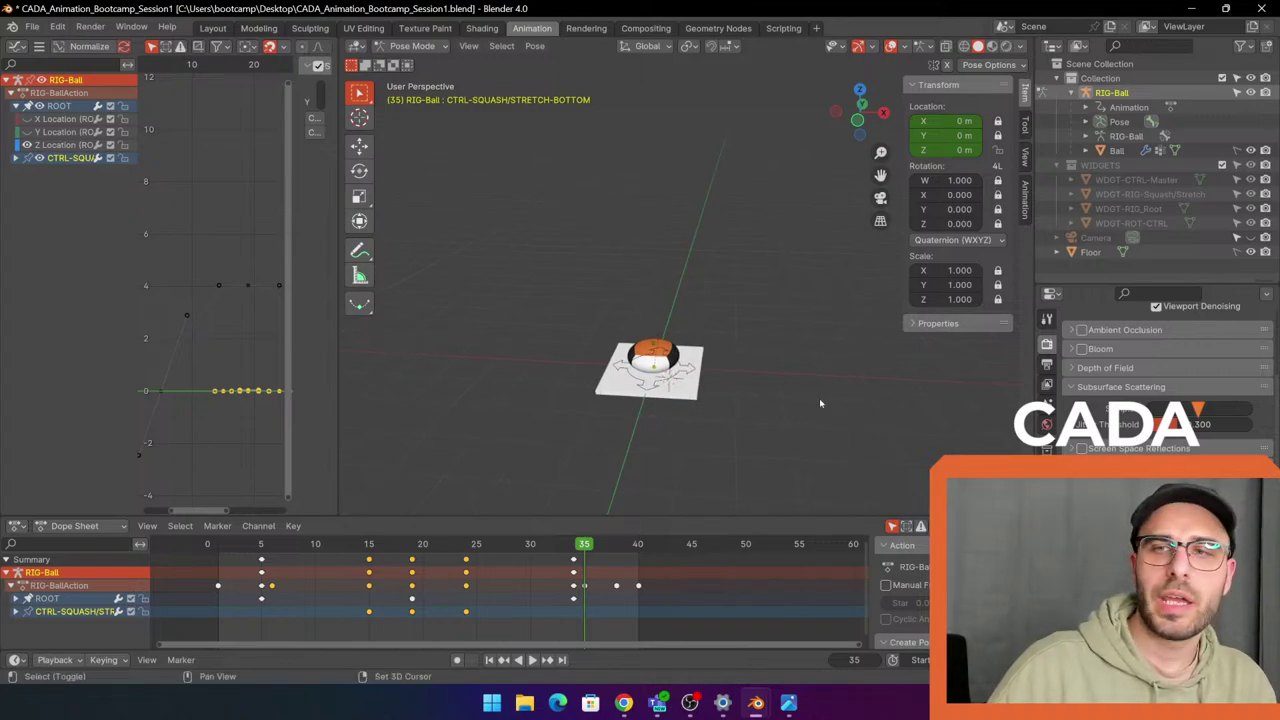
key(space)
key(space)
middle_drag(760, 335, 700, 430)
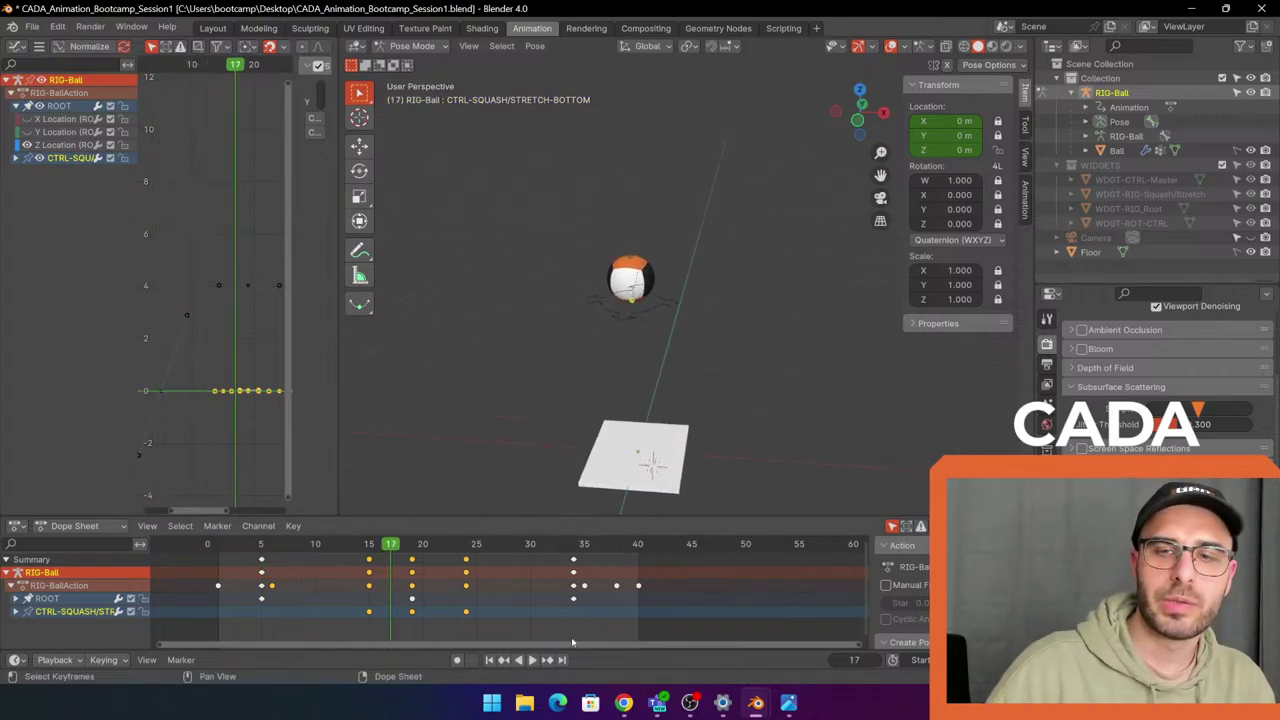
click(490, 660)
Collapse the collections in the outliner and unhide the Camera in the viewport.
middle_drag(737, 371, 614, 365)
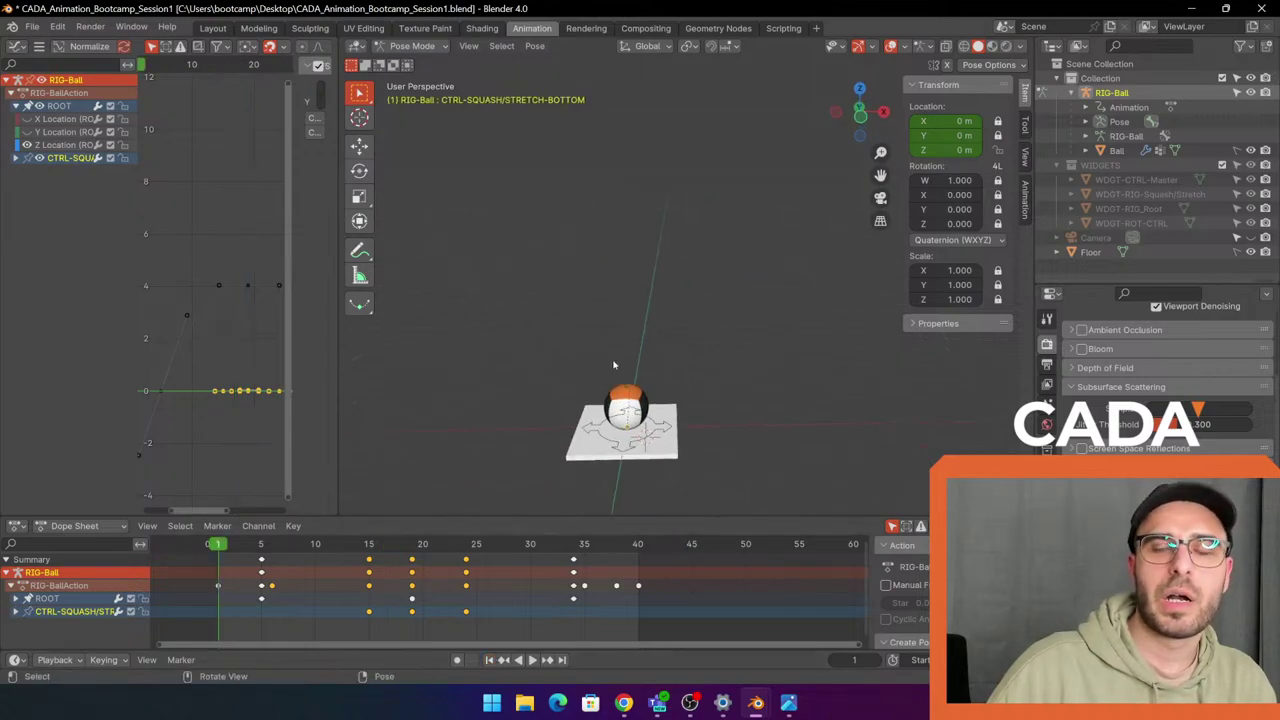
middle_drag(584, 180, 734, 198)
click(1057, 78)
click(1057, 92)
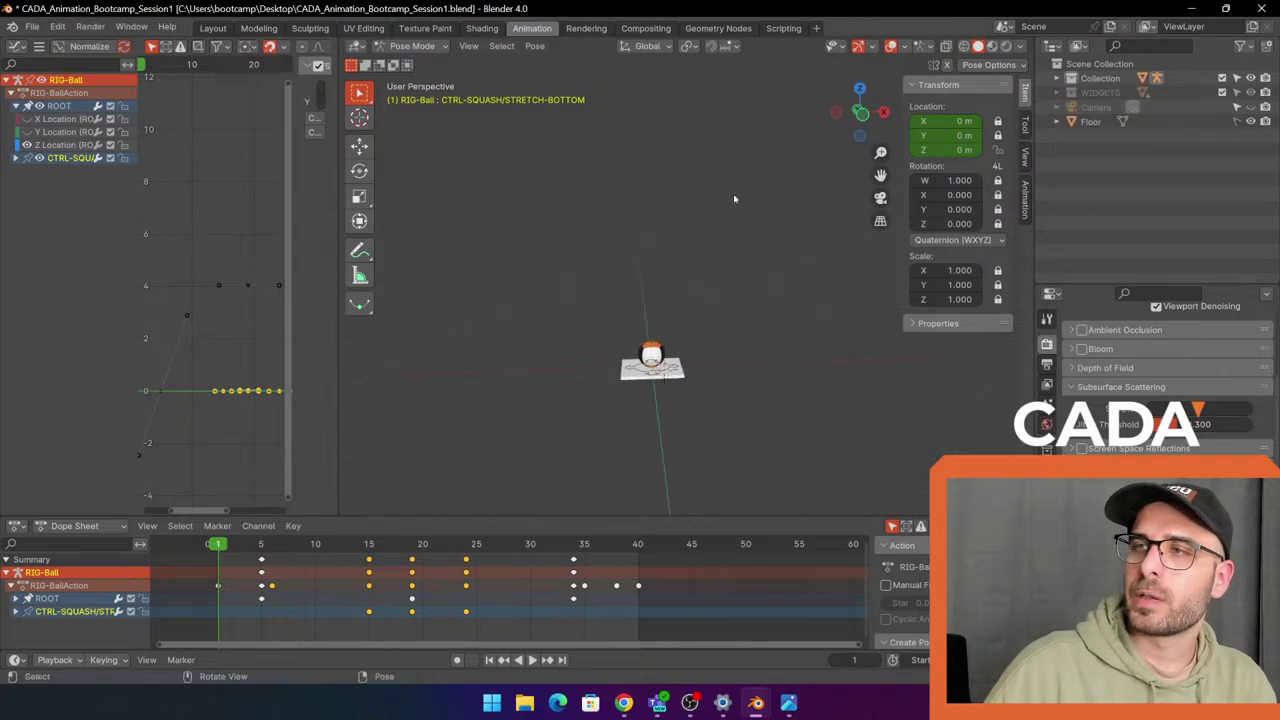
click(1250, 107)
middle_drag(859, 329, 662, 393)
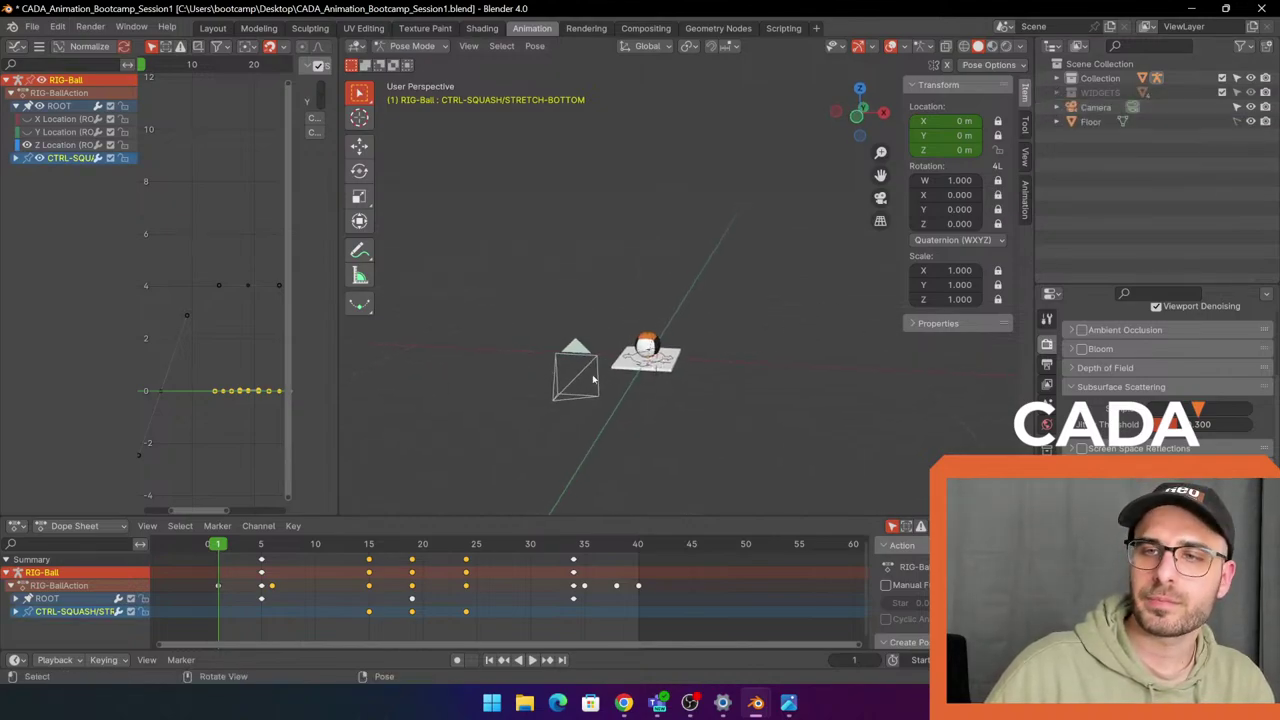
Deselect the rig controls and switch the 3D viewport to the active camera's view.
click(781, 271)
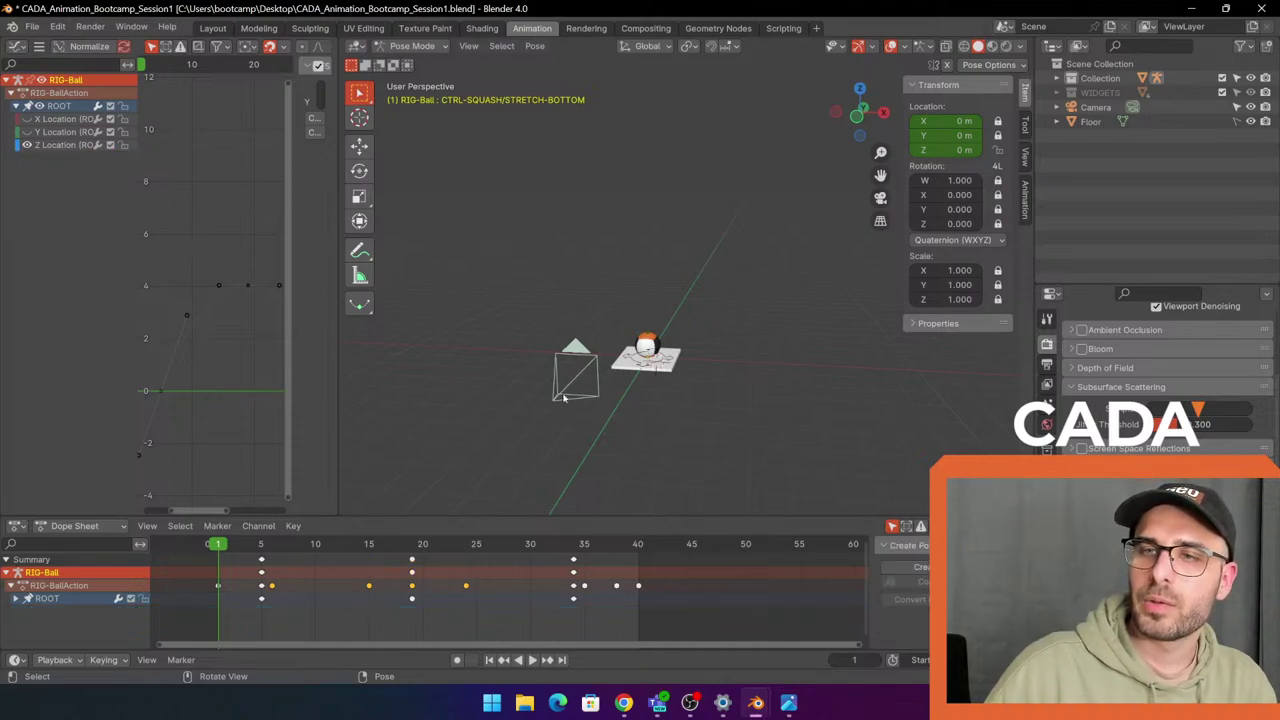
scroll(697, 346, up, 3)
shift+middle_drag(729, 351, 744, 312)
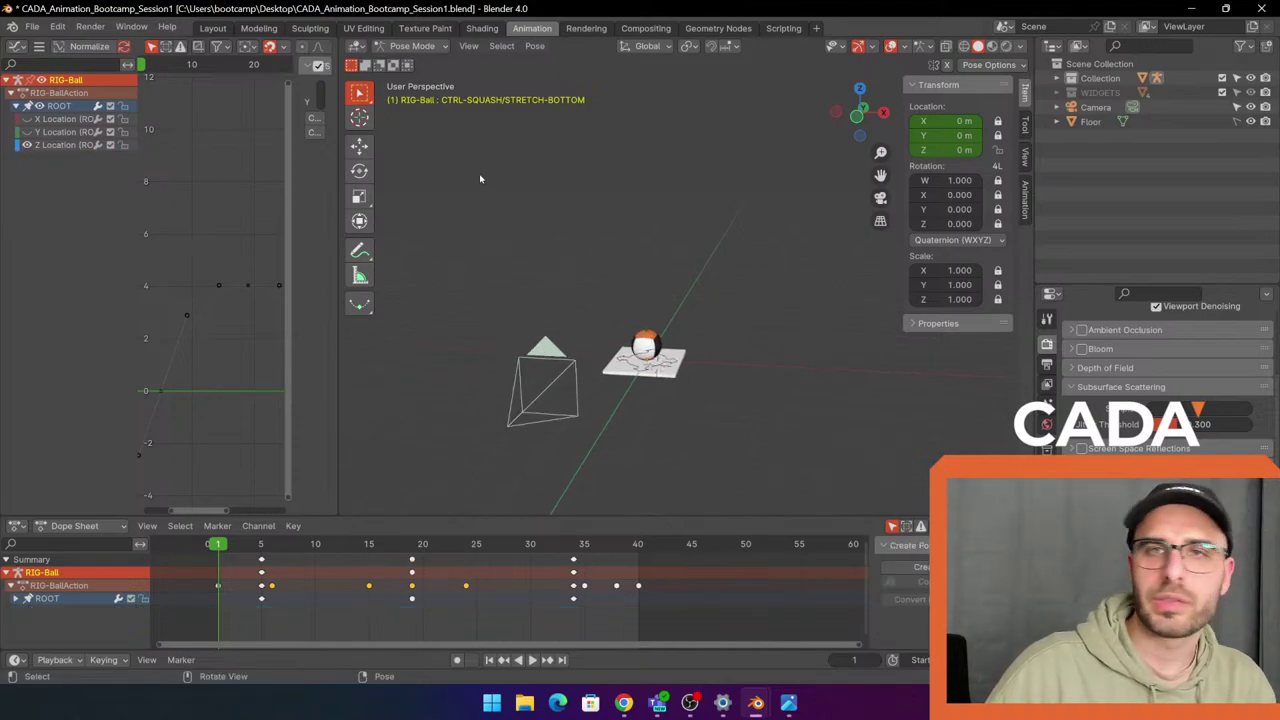
click(470, 47)
click(470, 47)
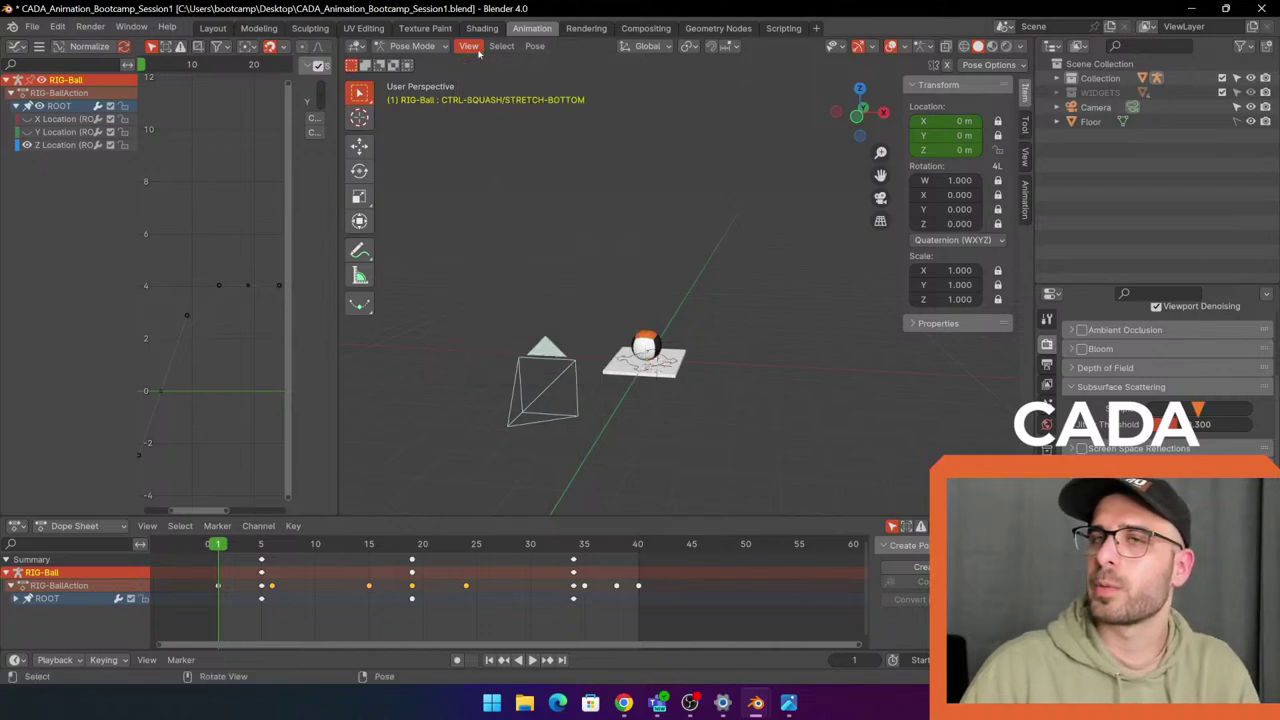
click(470, 47)
mouse_move(536, 220)
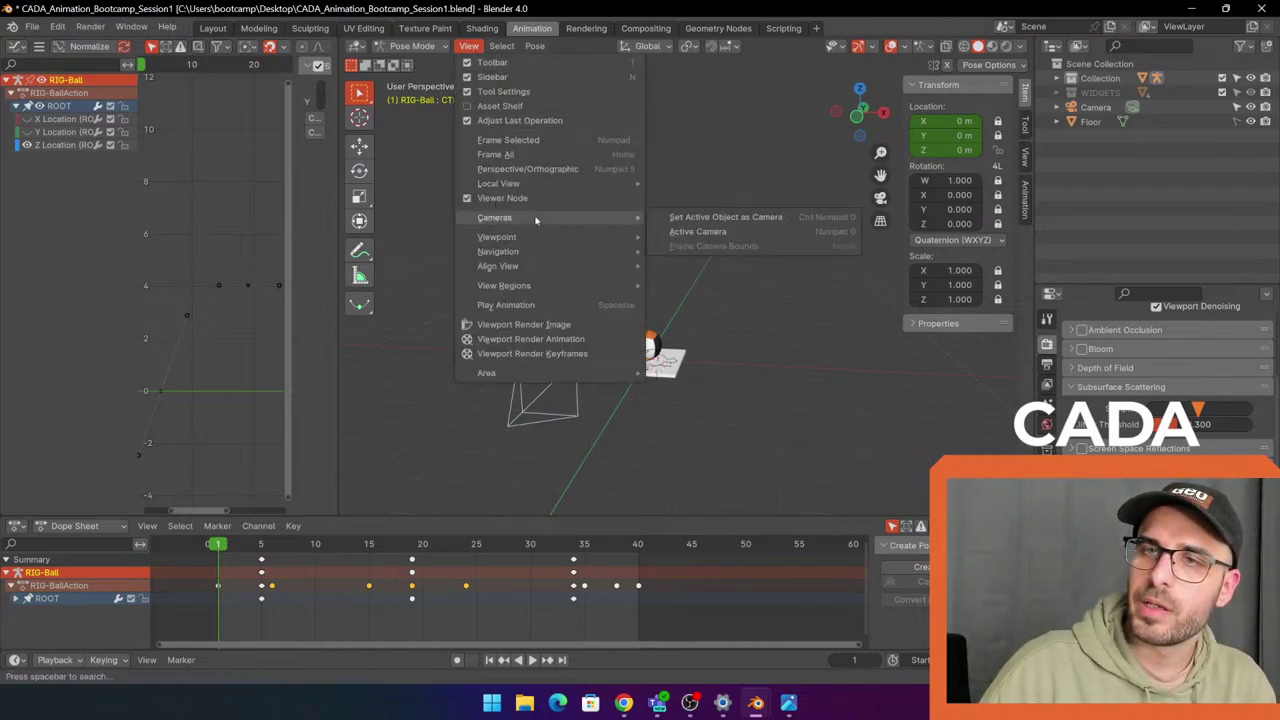
click(714, 233)
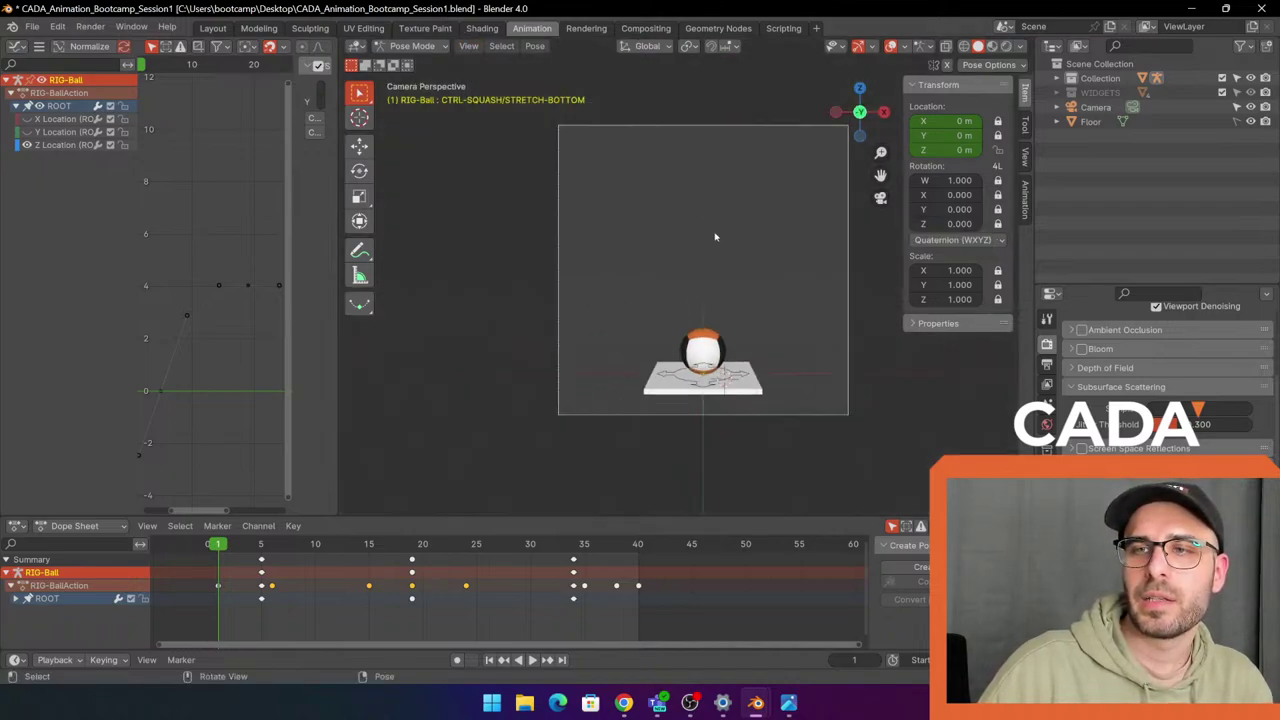
Widen the 3D viewport, fit the camera frame in it, and play the bounce through the camera.
scroll(784, 292, up, 2)
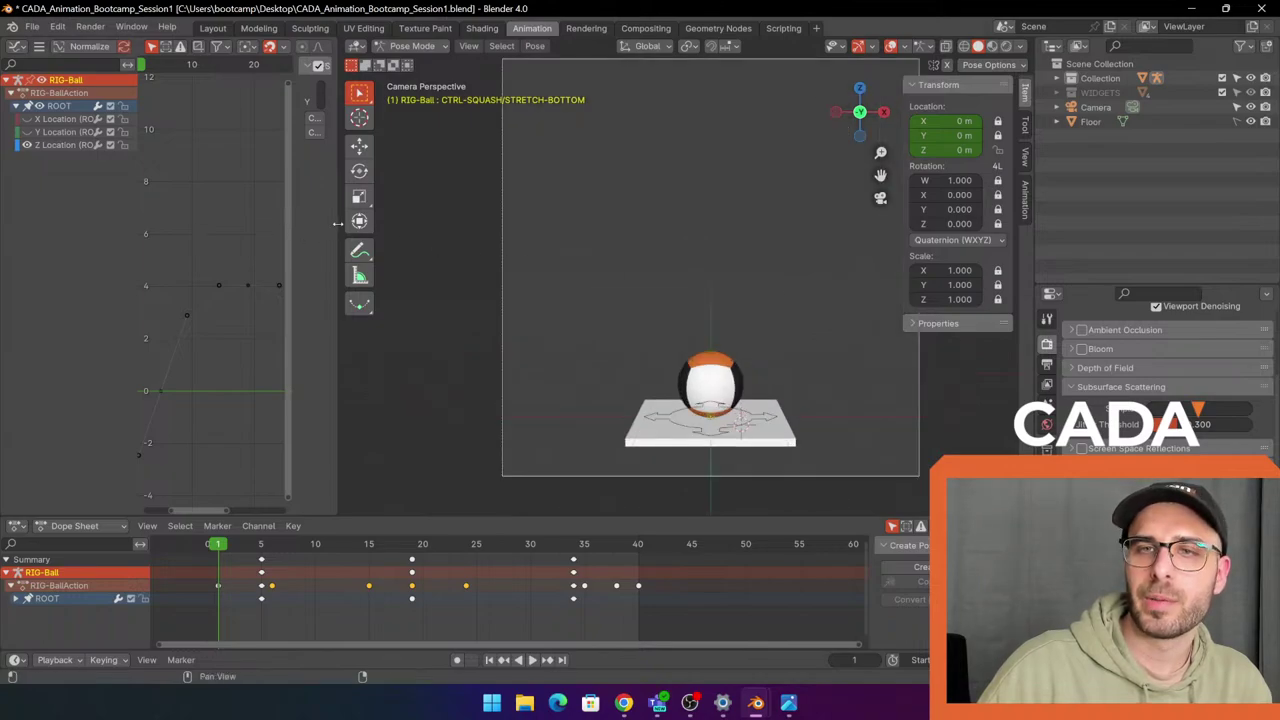
drag(337, 223, 200, 228)
scroll(843, 286, down, 3)
scroll(837, 293, up, 2)
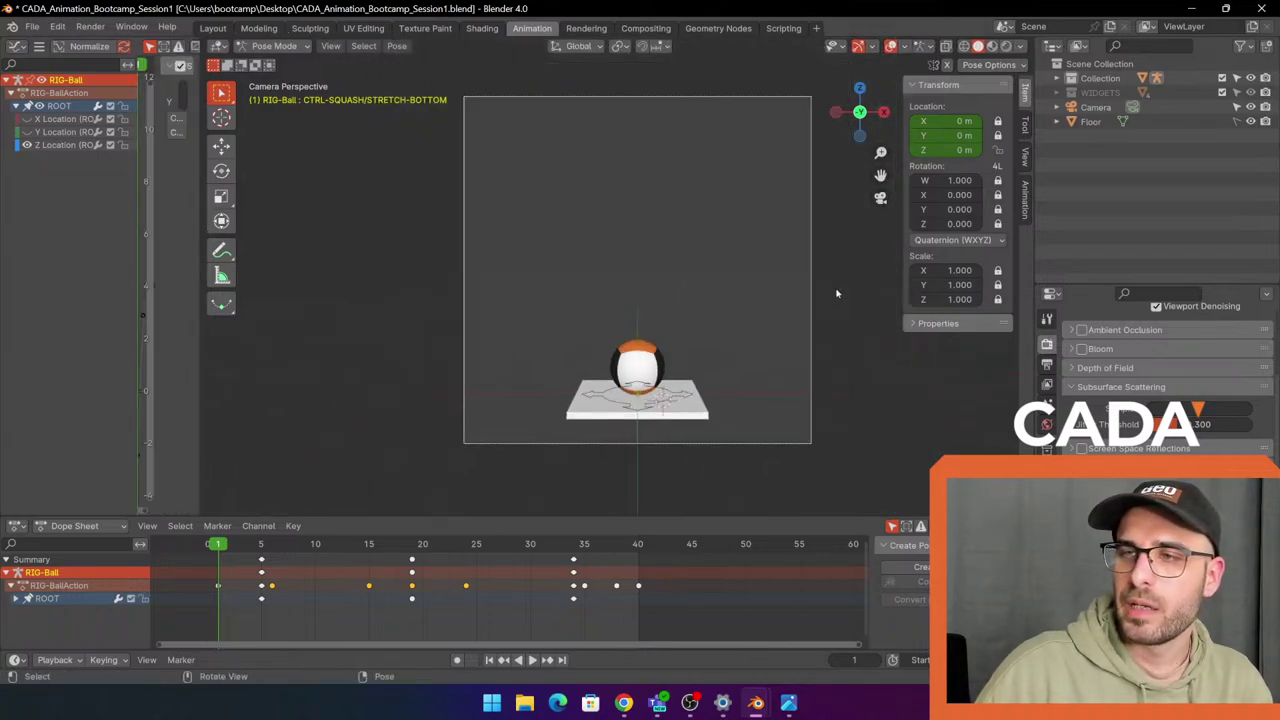
shift+middle_drag(872, 334, 857, 340)
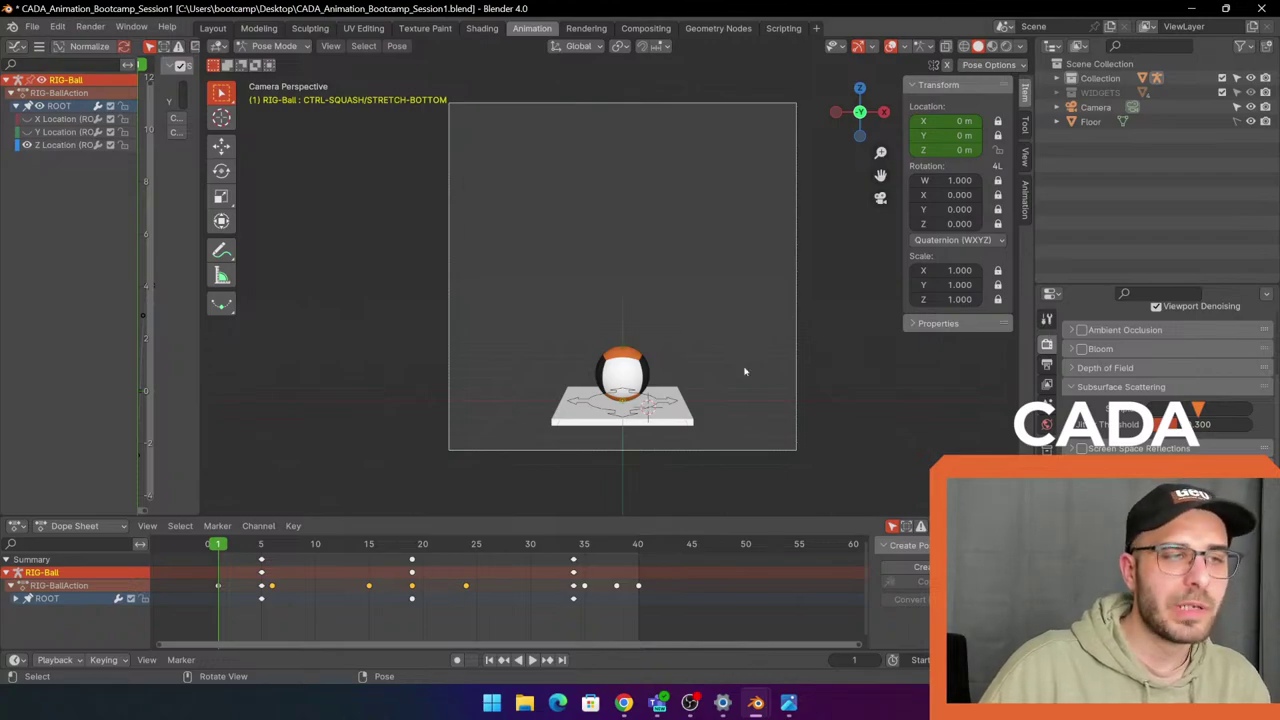
scroll(795, 364, up, 1)
key(space)
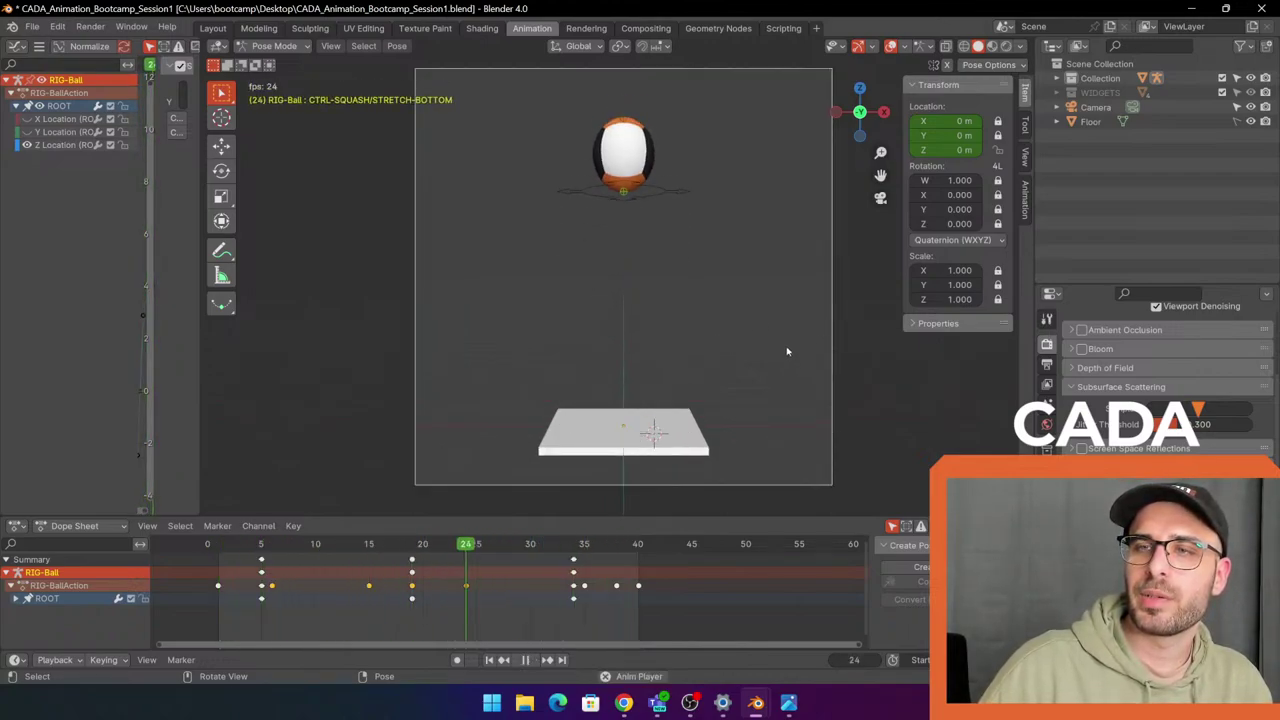
key(space)
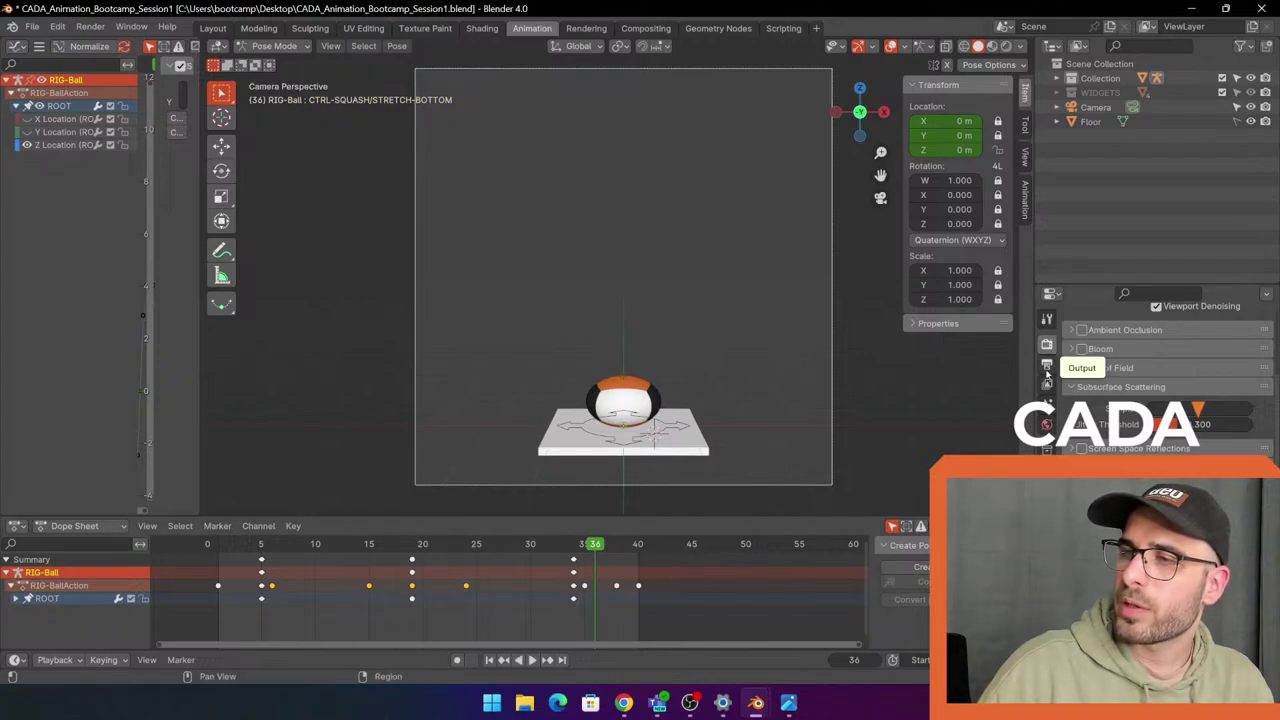
Set the render output location to the Animation Video folder in Documents.
click(1047, 368)
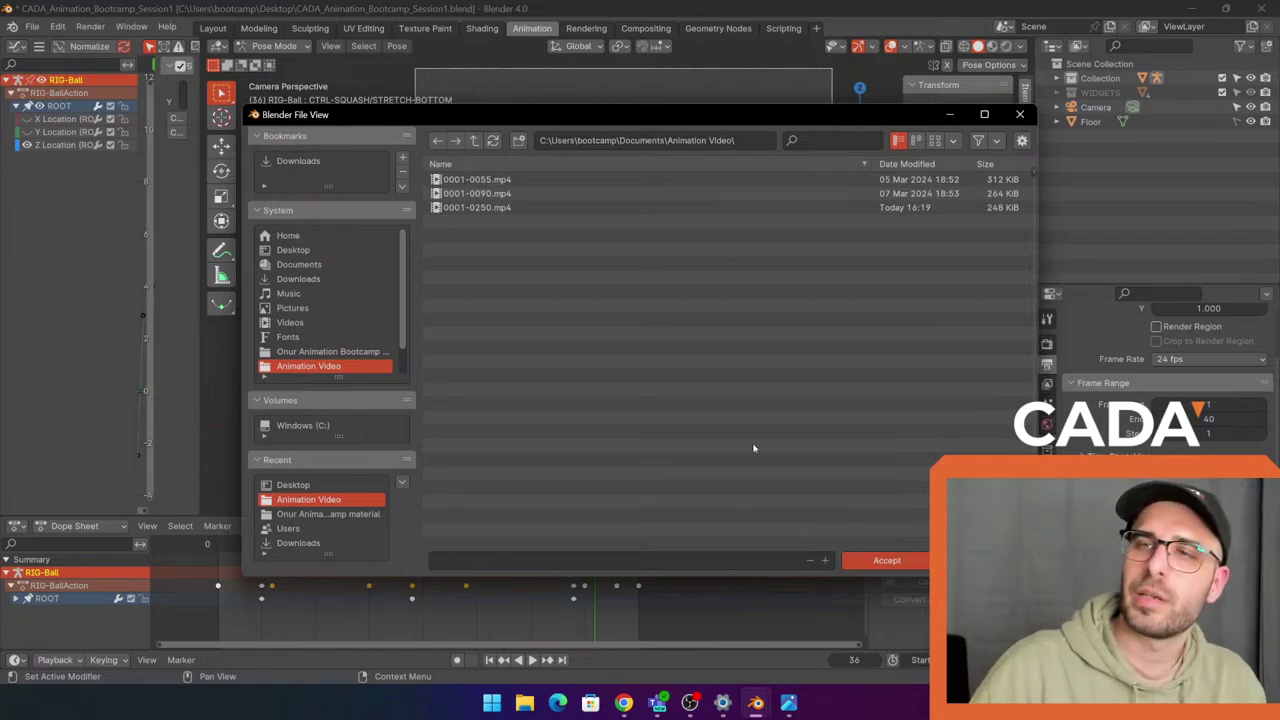
click(894, 560)
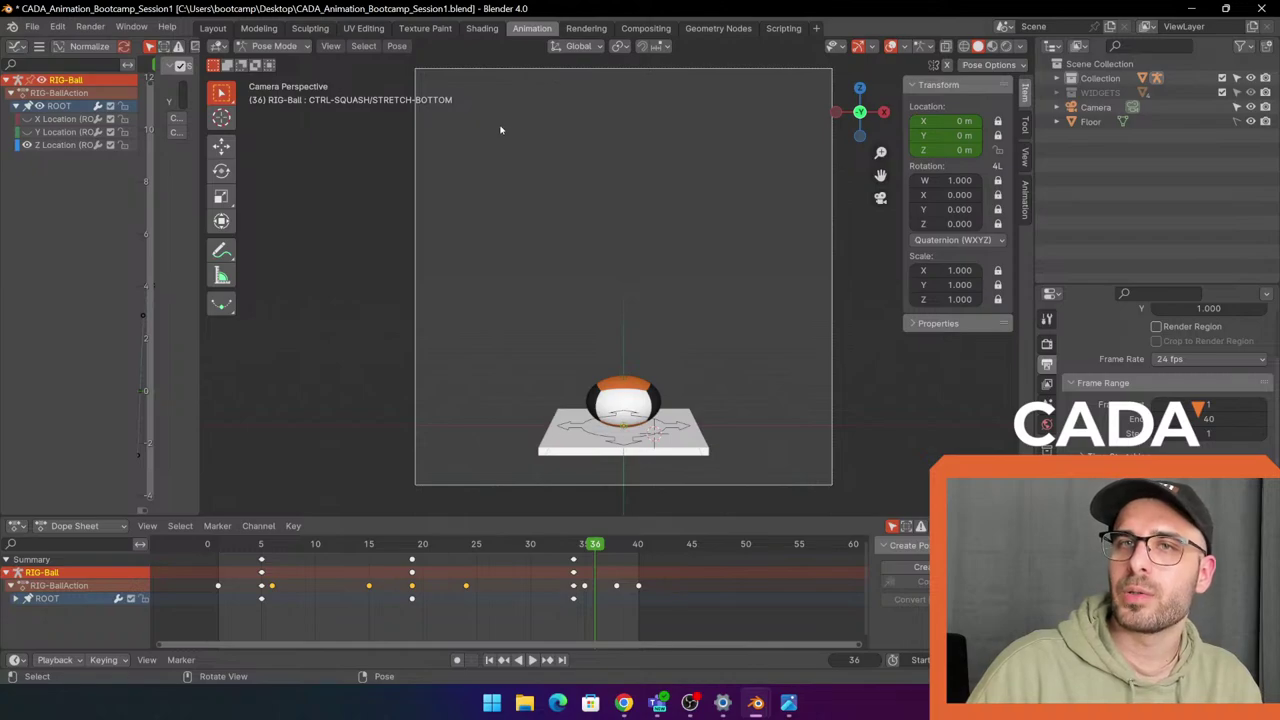
Hide the viewport overlays and run a viewport render of the animation from the camera view.
click(326, 46)
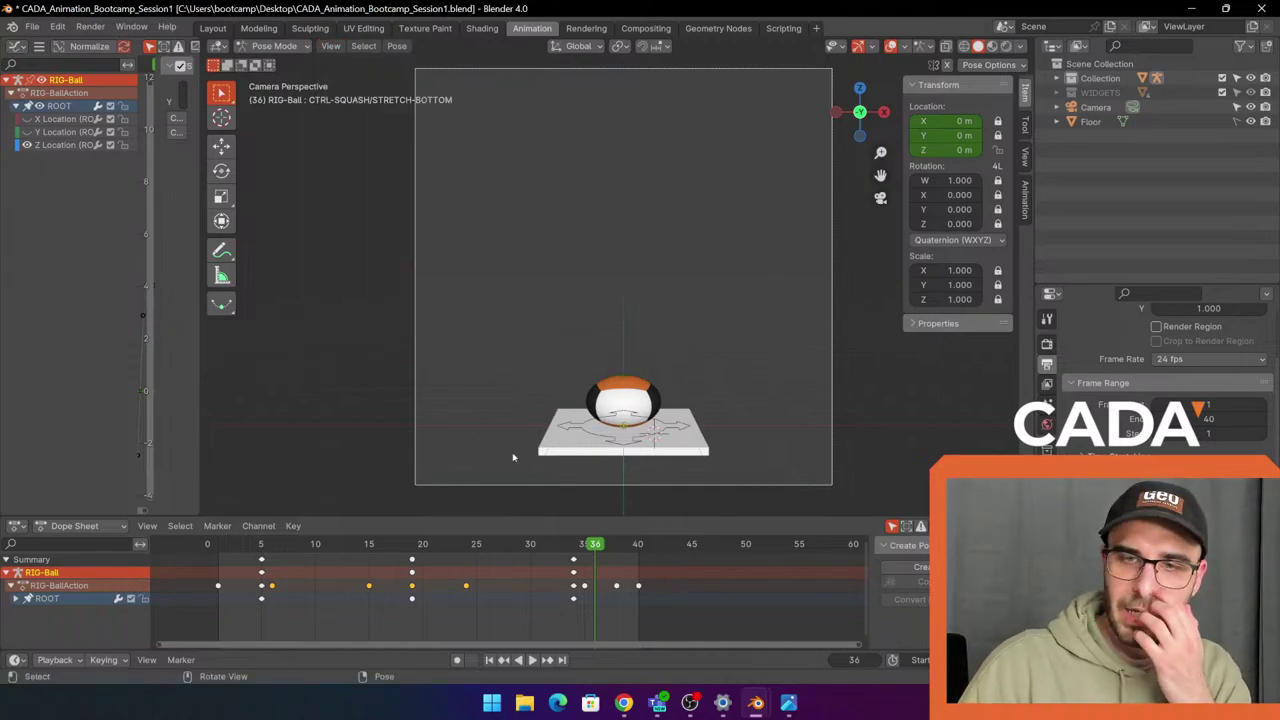
key(space)
key(space)
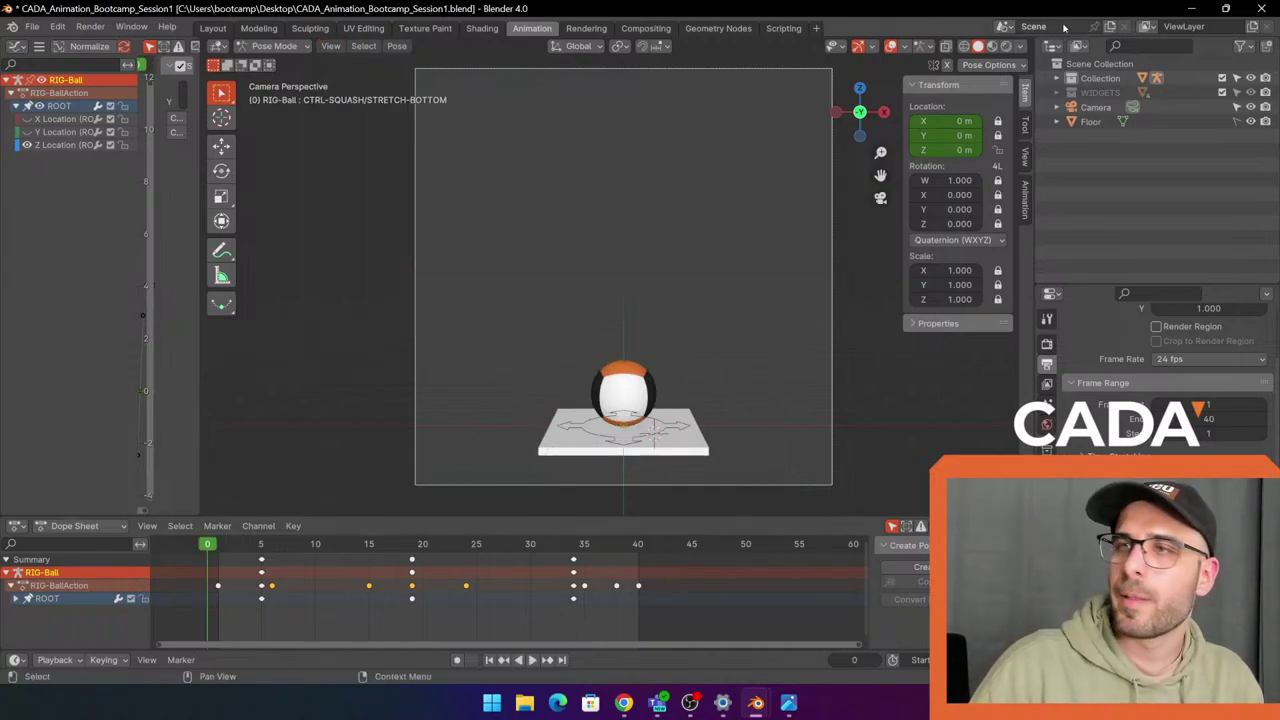
click(891, 46)
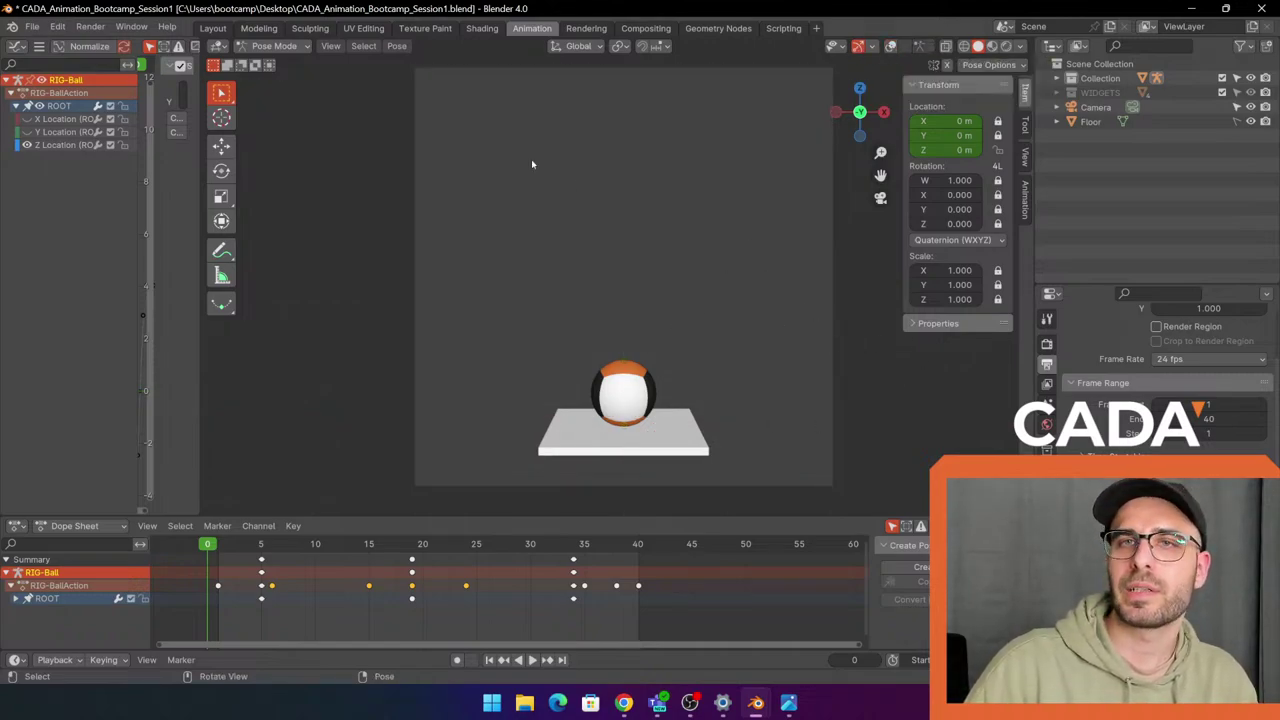
click(340, 46)
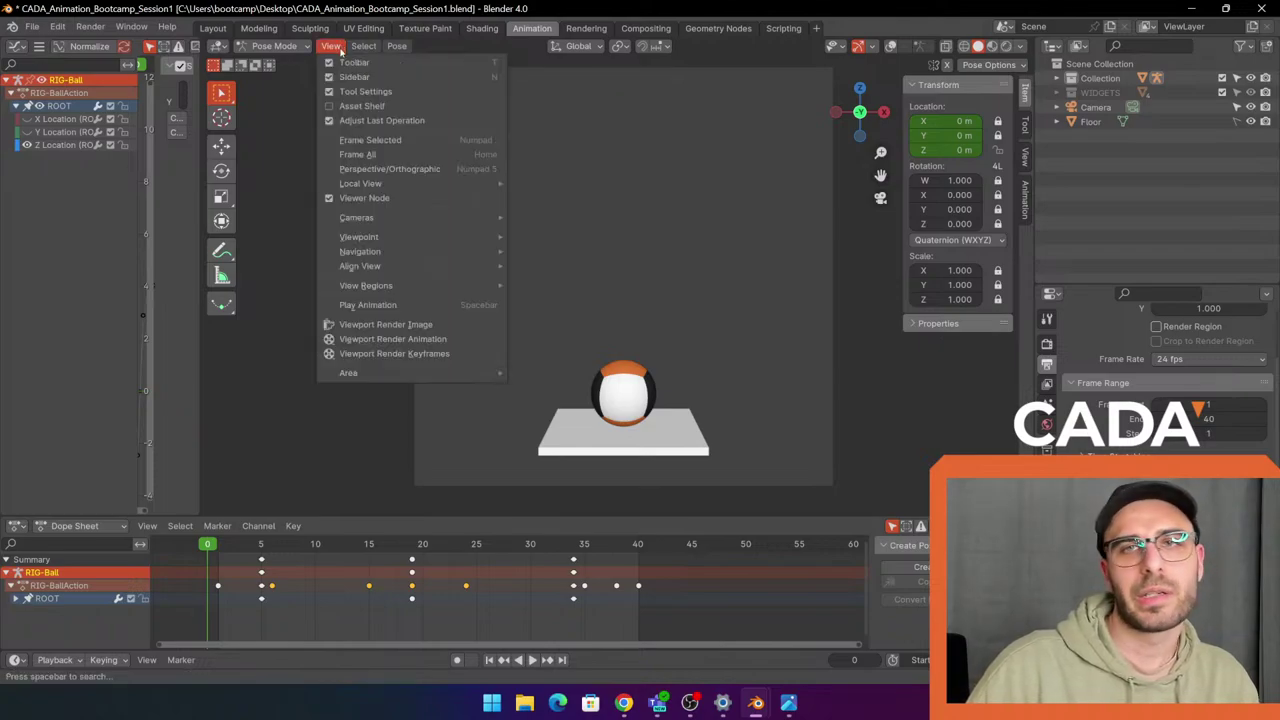
click(422, 340)
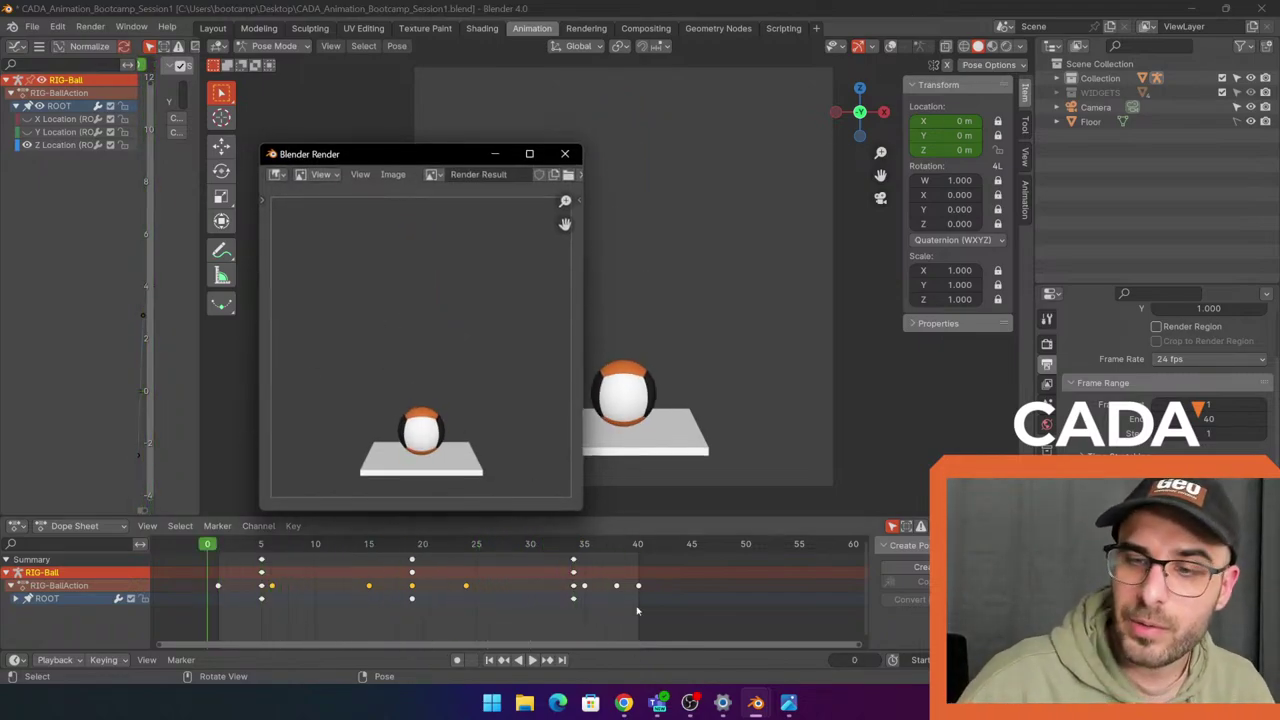
Switch to File Explorer and open the Animation Video folder inside Documents.
click(524, 703)
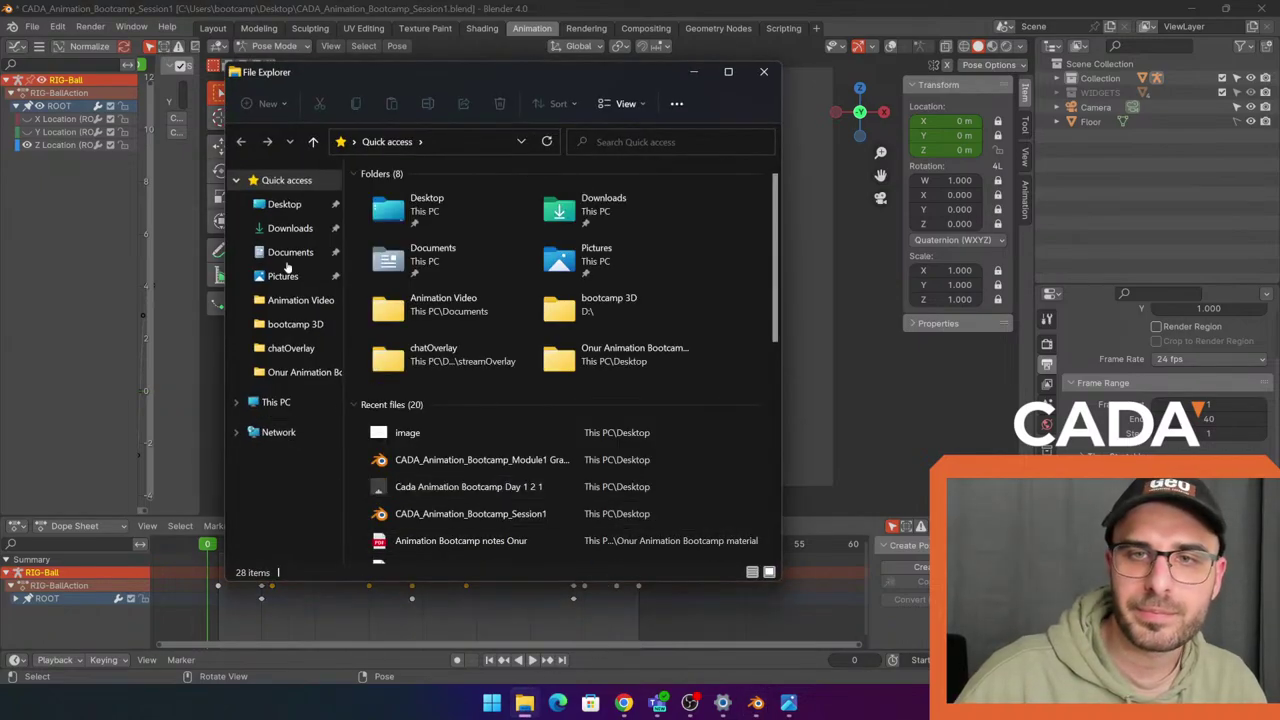
click(288, 256)
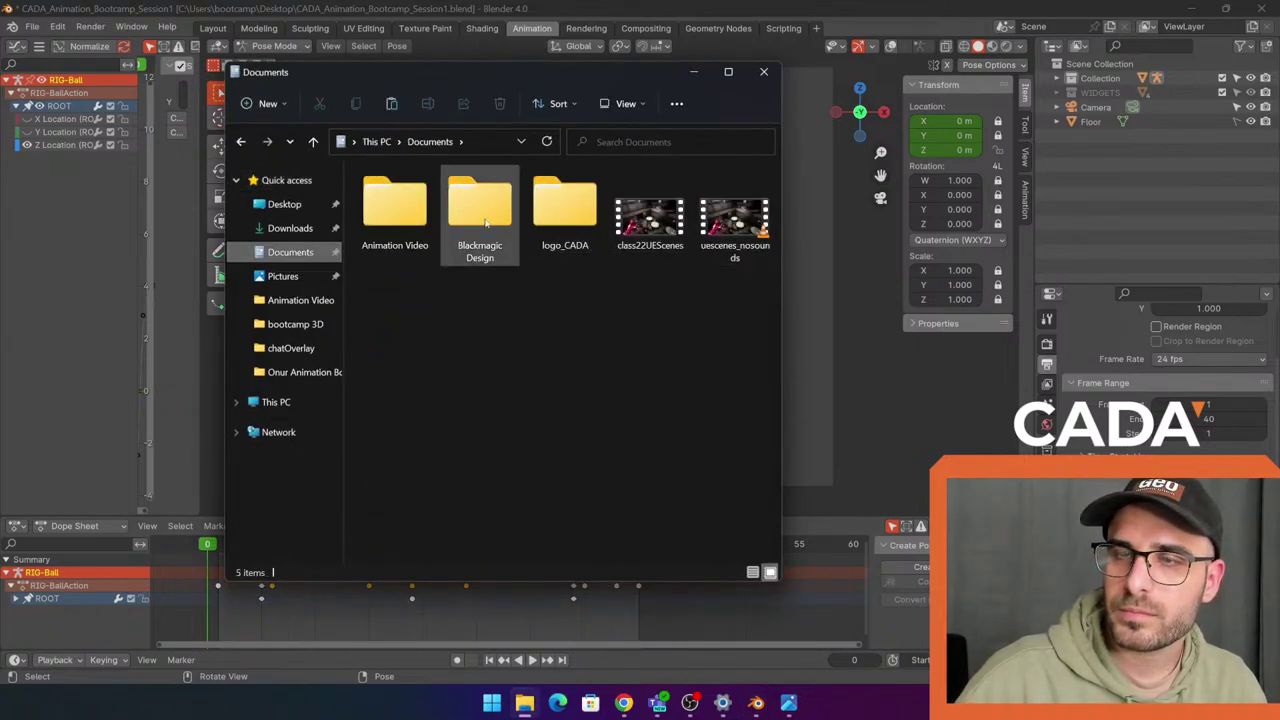
double_click(395, 205)
drag(642, 77, 801, 151)
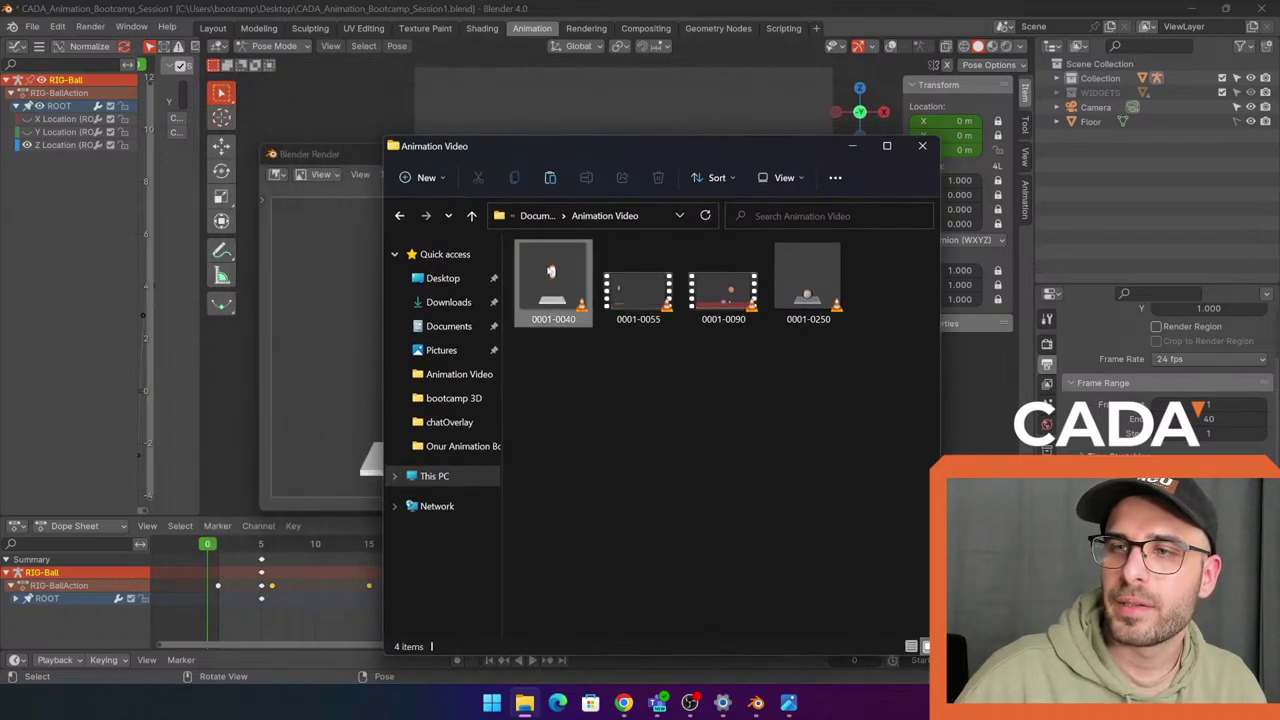
Open 0001-0040.mp4 in VLC, dismiss the privacy dialog, and replay the video to review the rendered bounce.
double_click(552, 285)
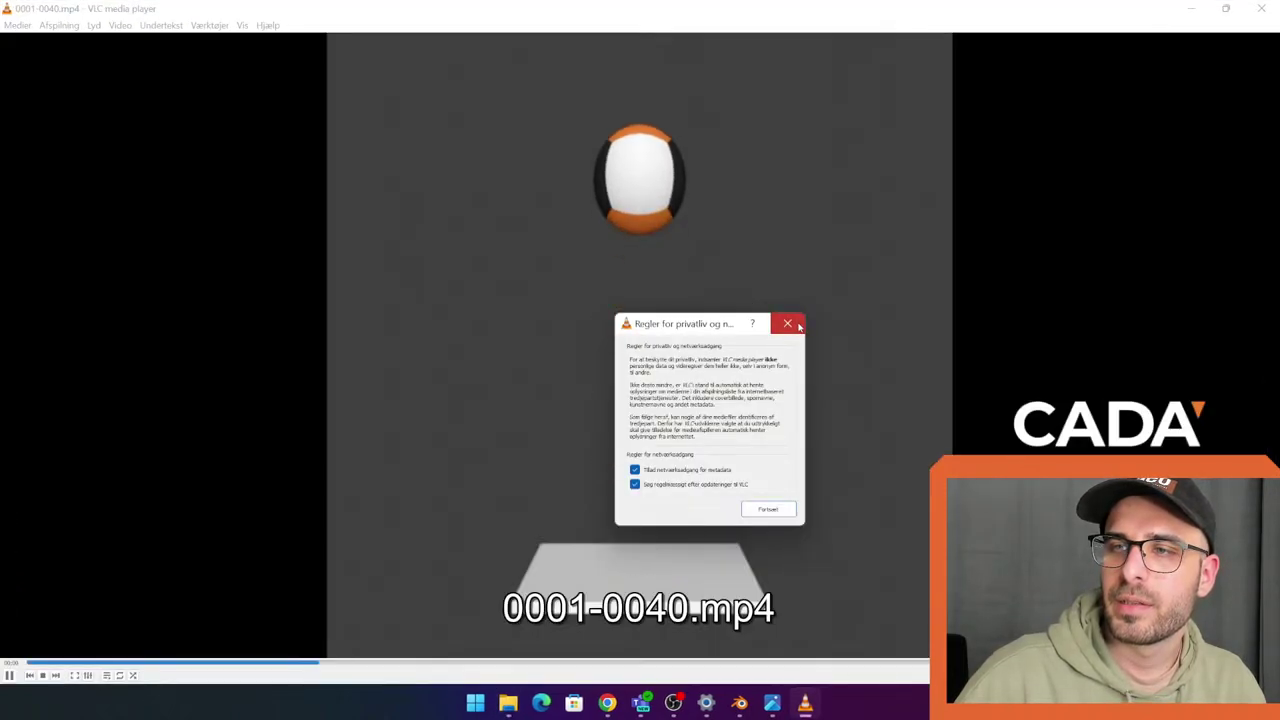
click(798, 326)
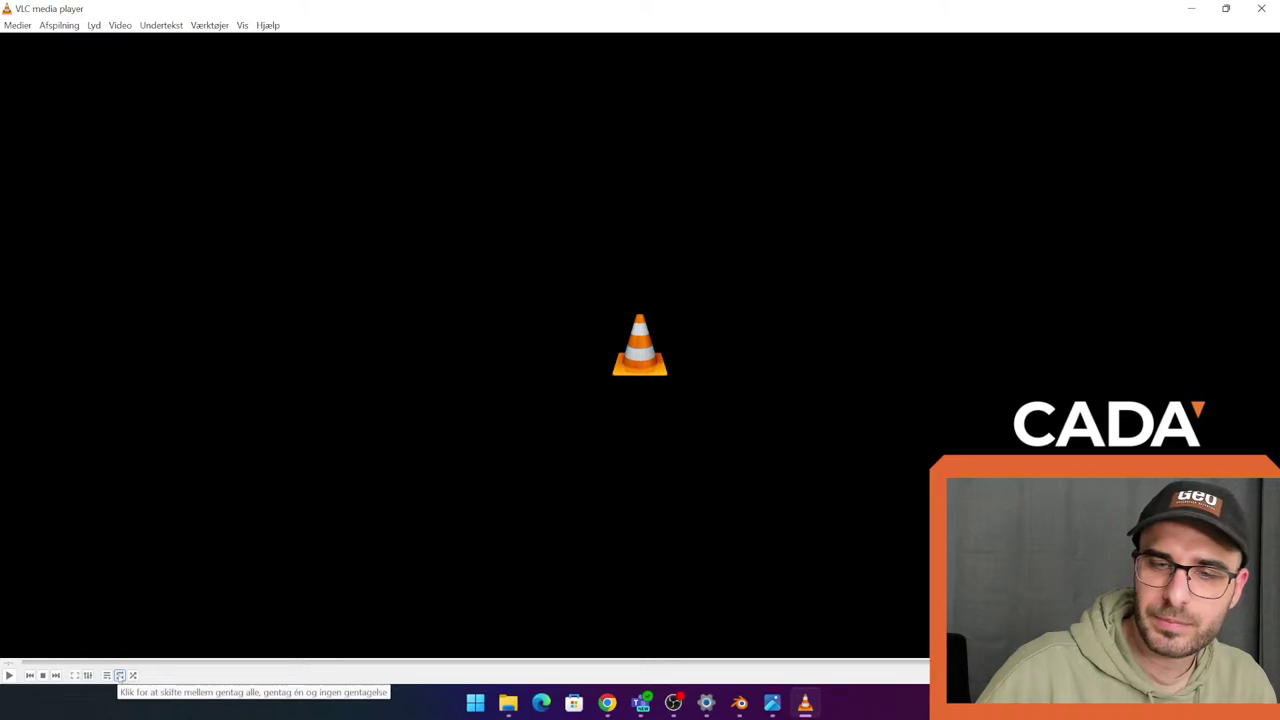
click(7, 675)
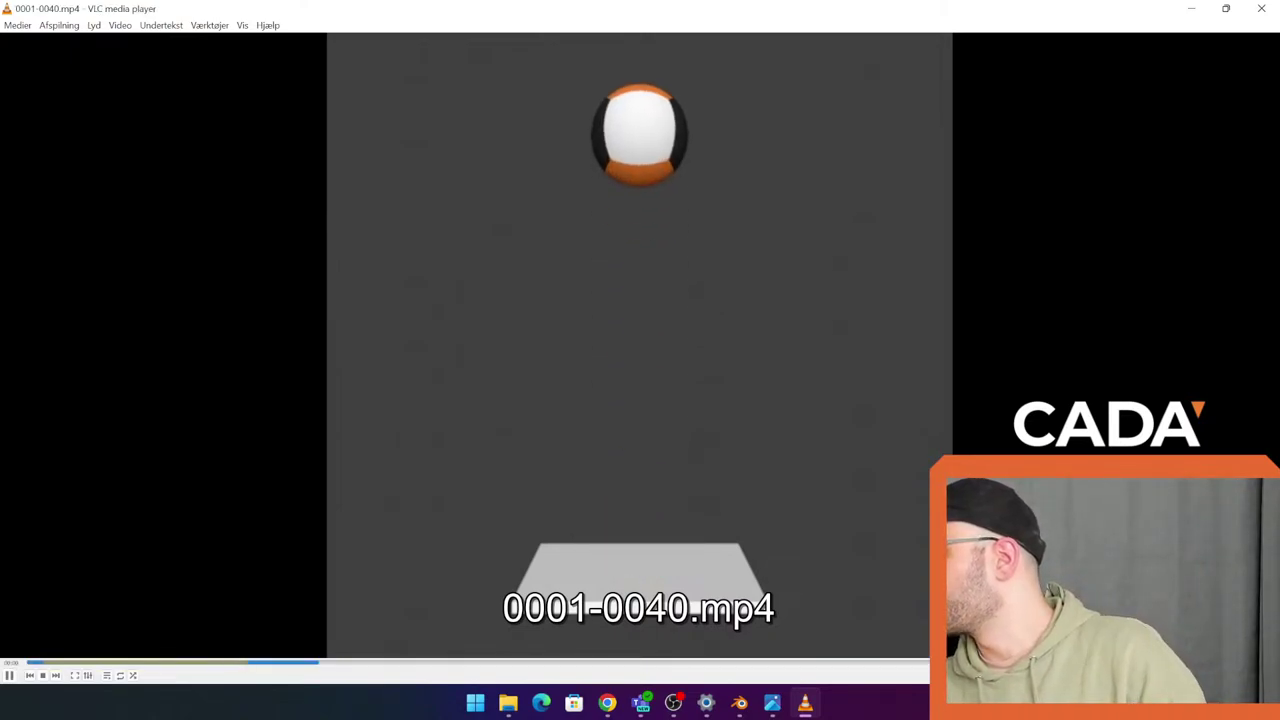
Close the video player and the video folder window, and minimize the render result window.
click(1261, 8)
click(922, 146)
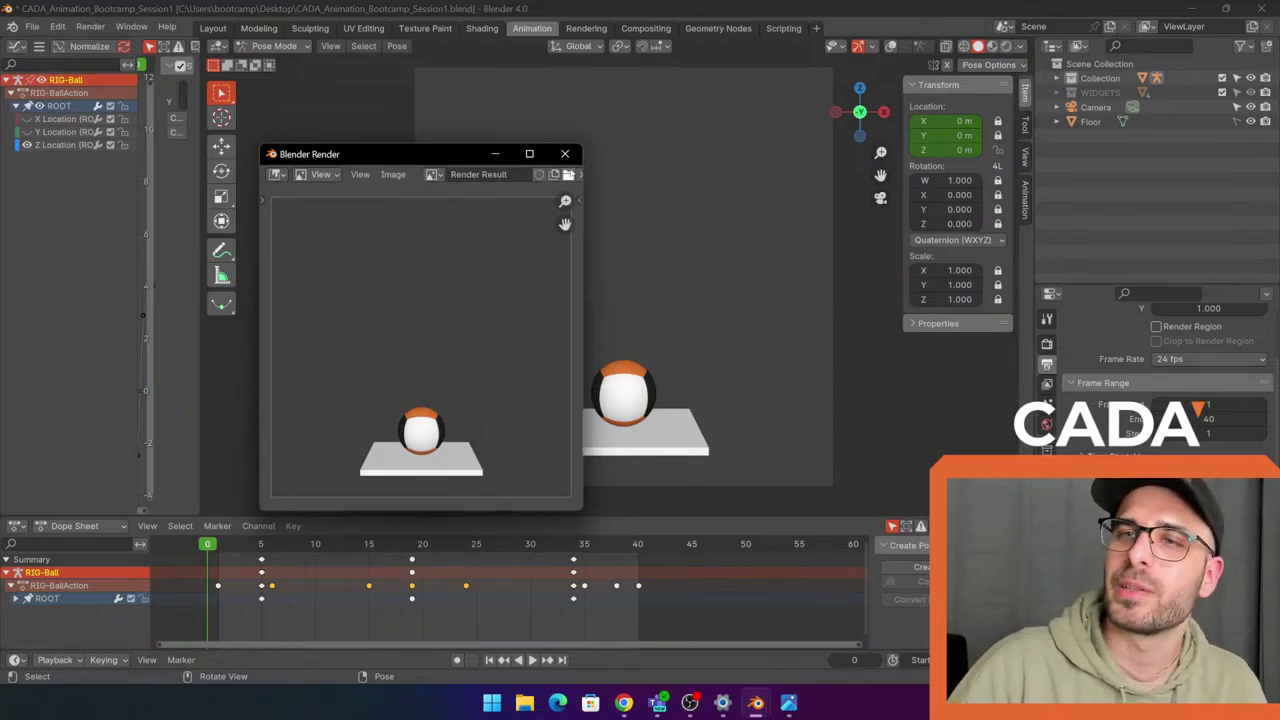
click(496, 154)
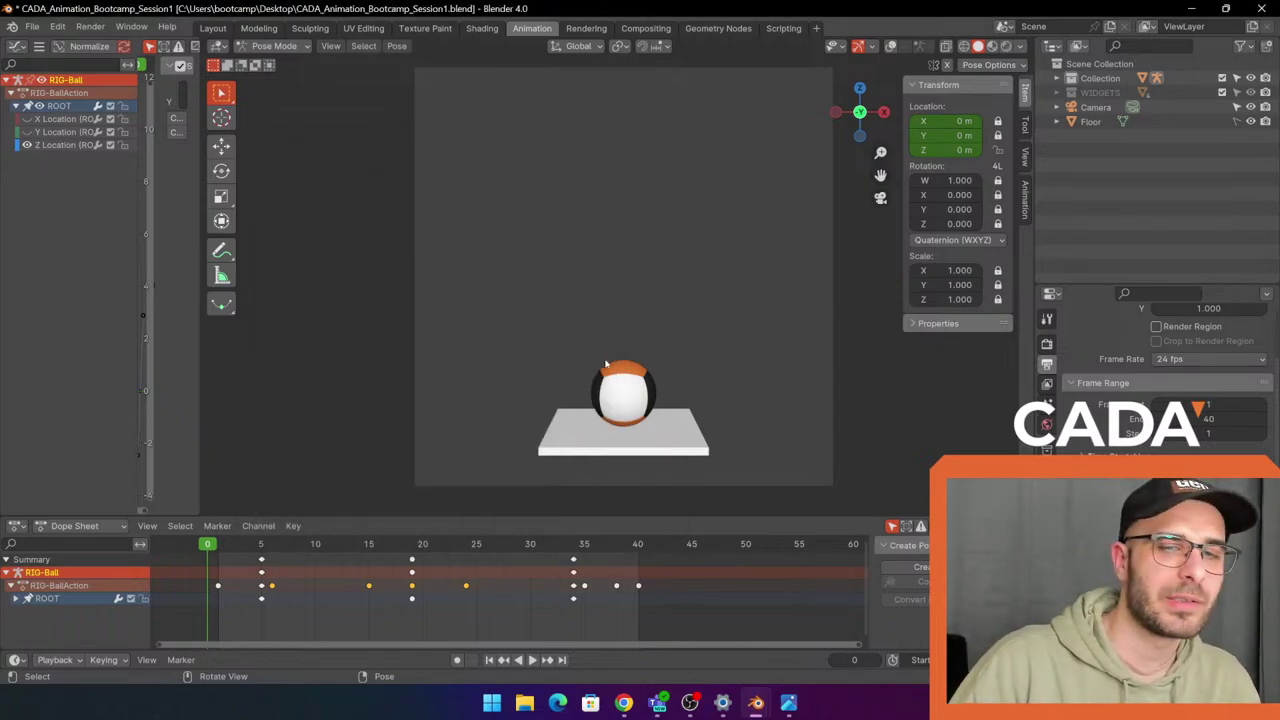
Play back the bounce animation from the start in the camera view and stop playback.
drag(255, 543, 207, 543)
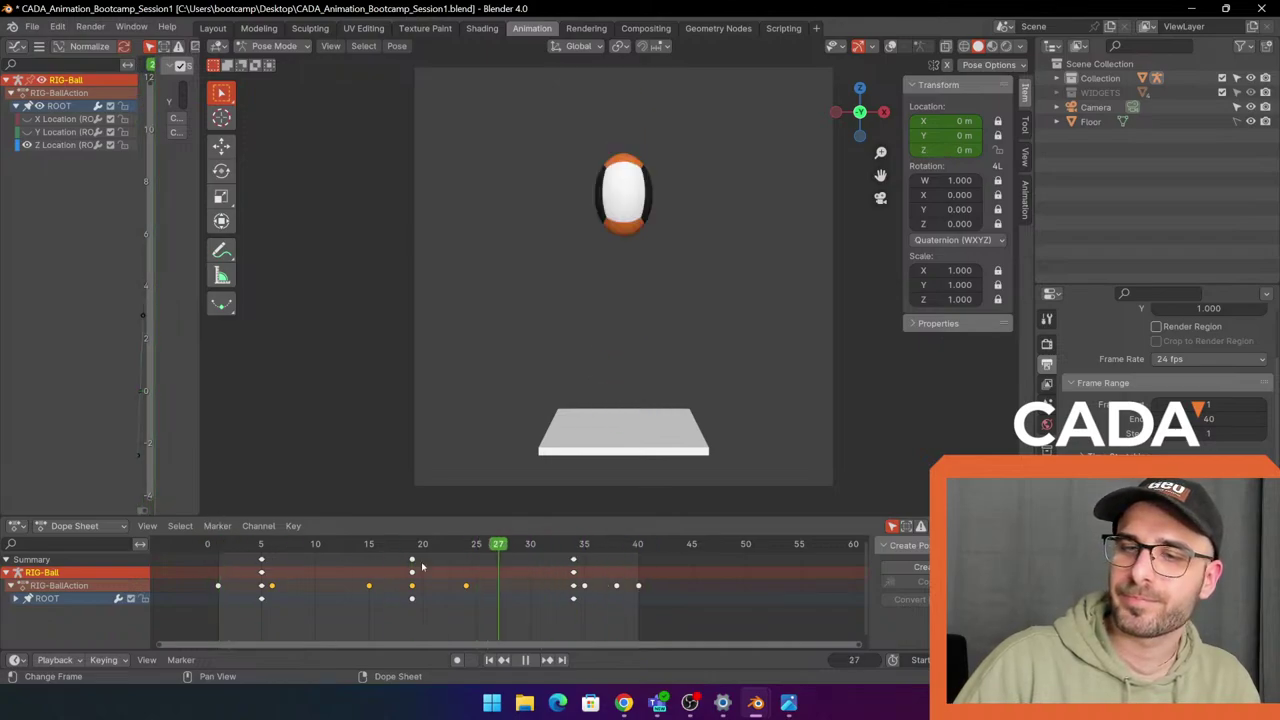
key(space)
scroll(778, 230, down, 2)
right_click(780, 232)
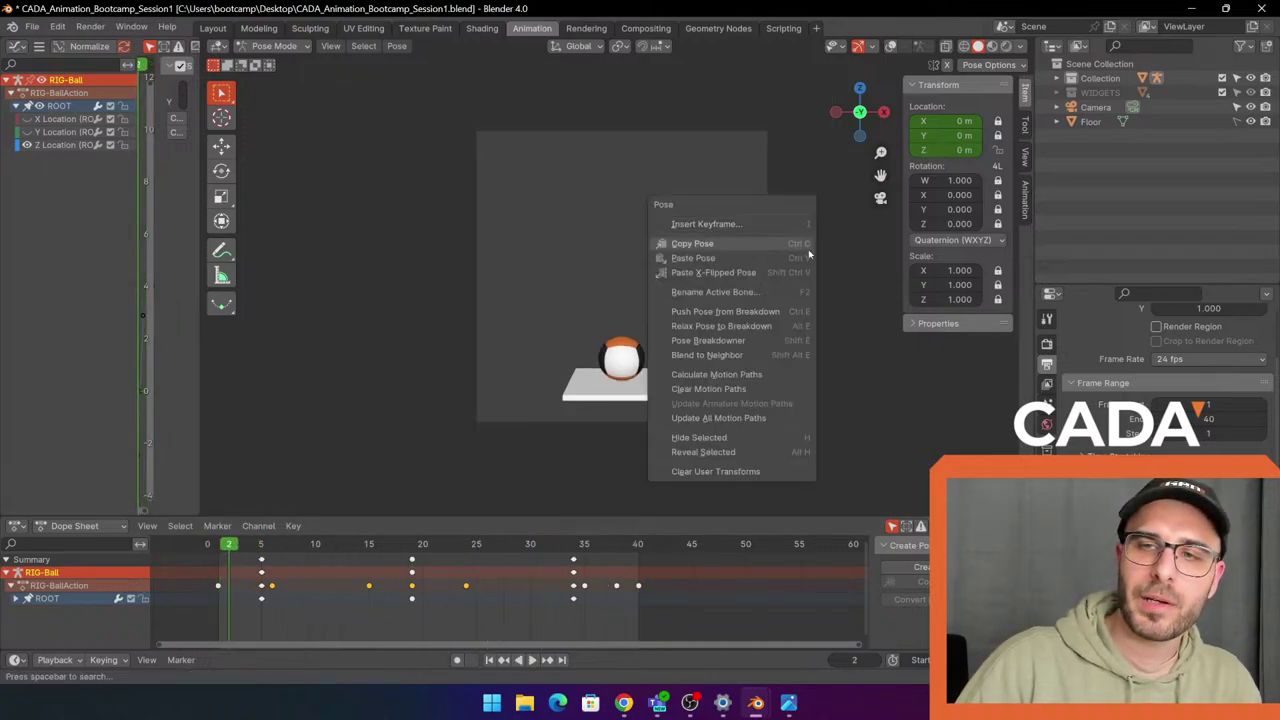
click(805, 246)
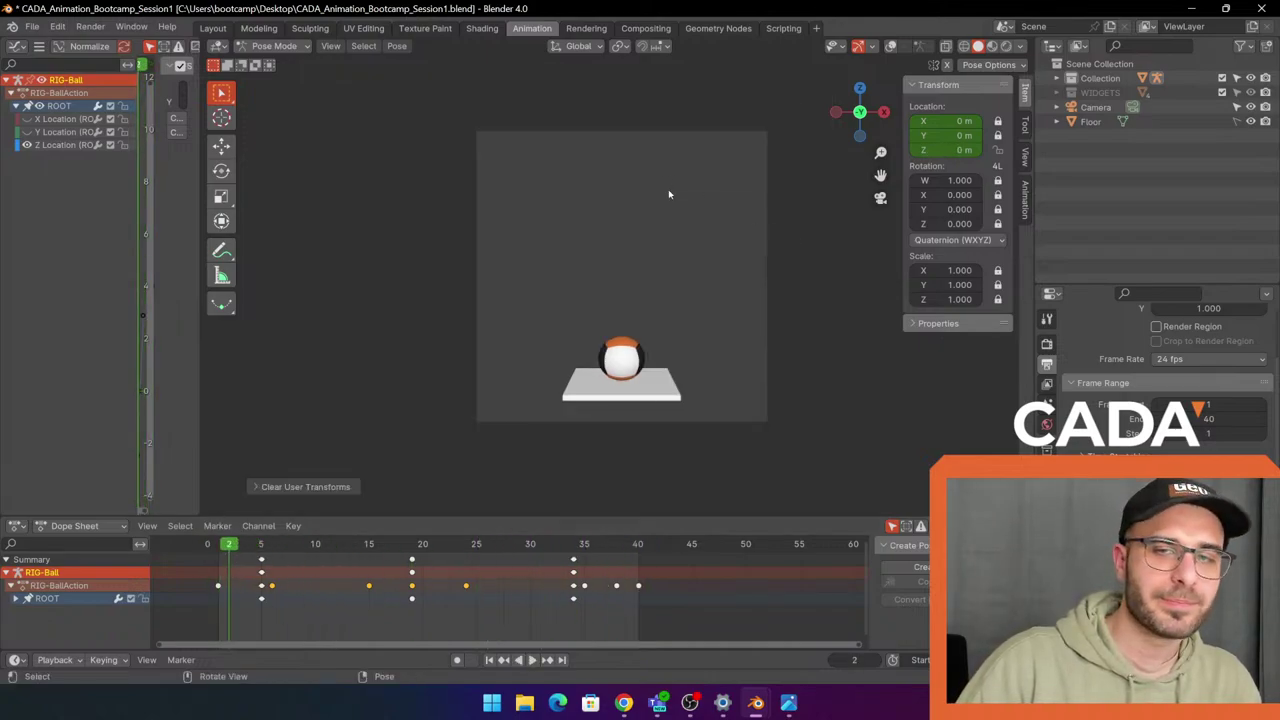
Show the viewport overlays again, inspect the scene from outside the camera, and return to the camera view.
middle_drag(677, 270, 653, 303)
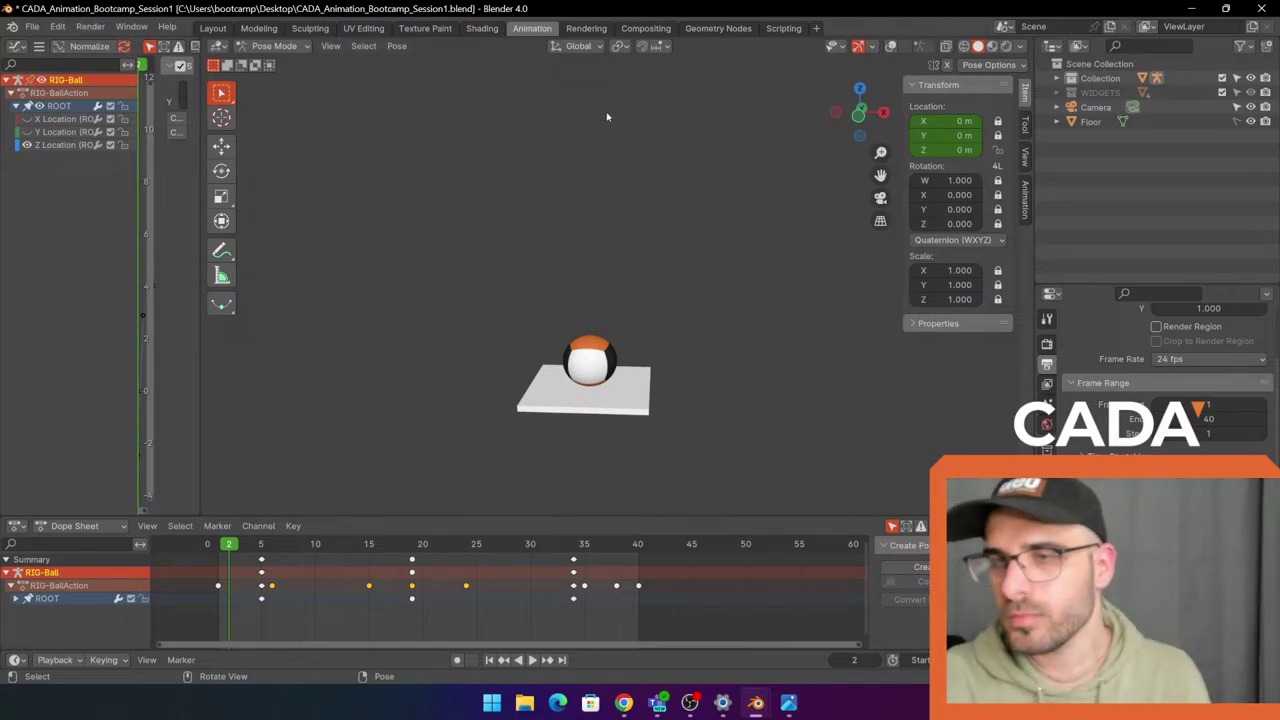
middle_drag(690, 300, 713, 288)
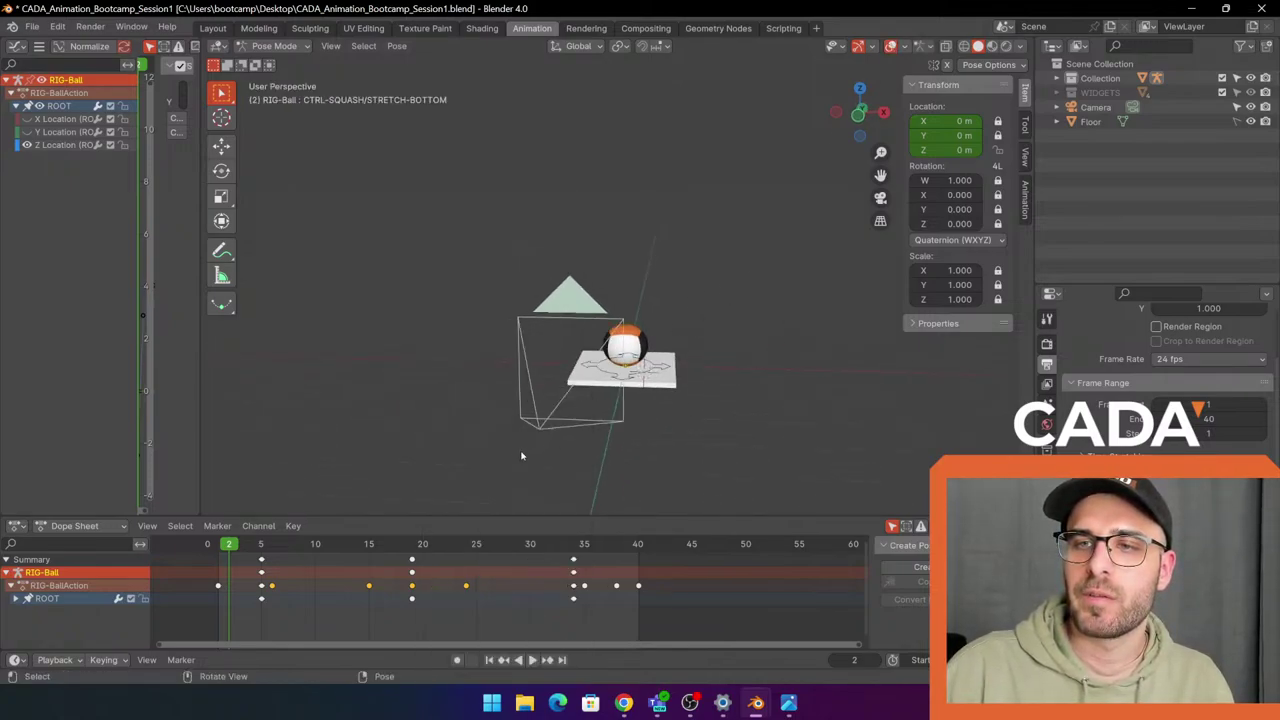
middle_drag(843, 363, 674, 352)
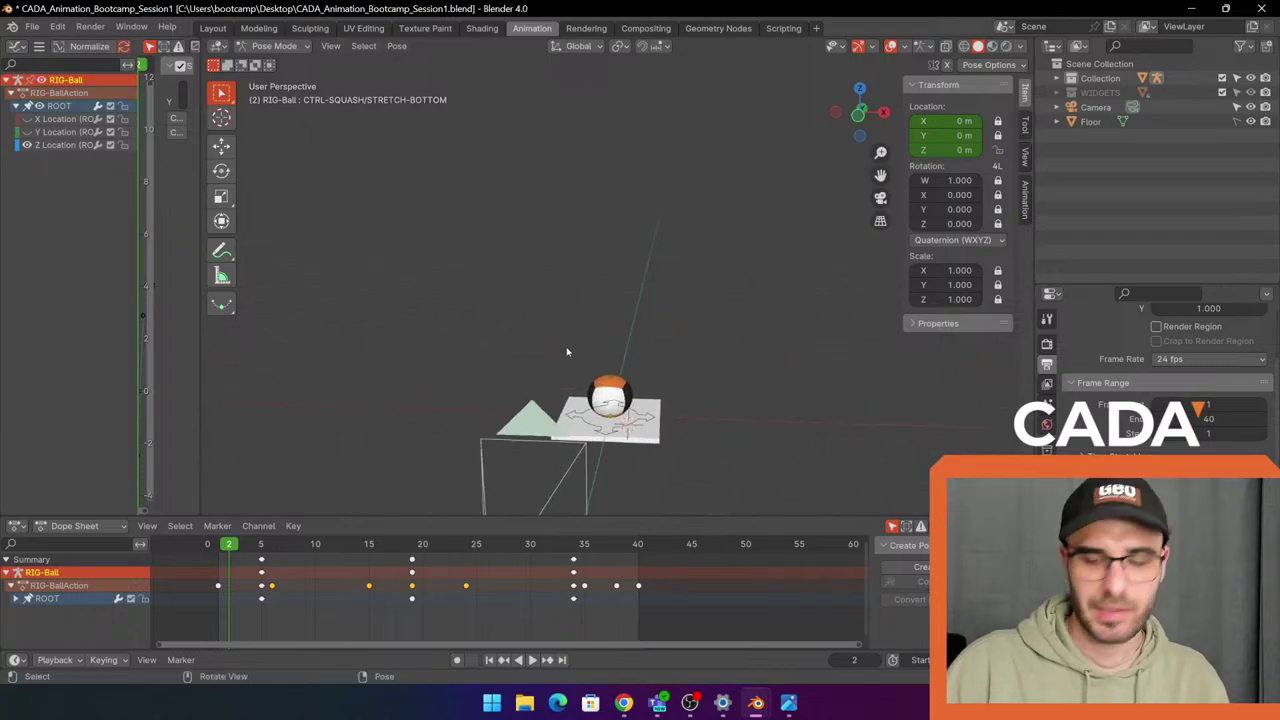
key(KP_0)
scroll(740, 314, up, 4)
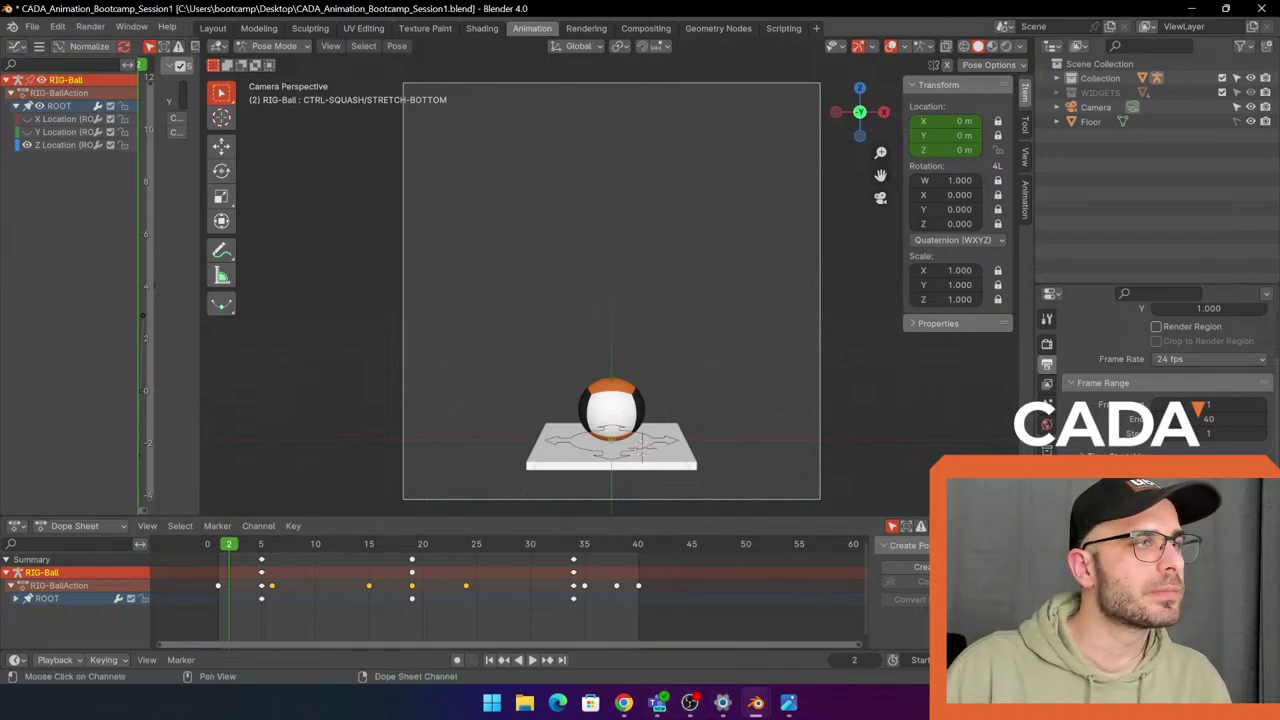
Select the ball rig's ROOT control at the floor in the viewport.
key(alt+Tab)
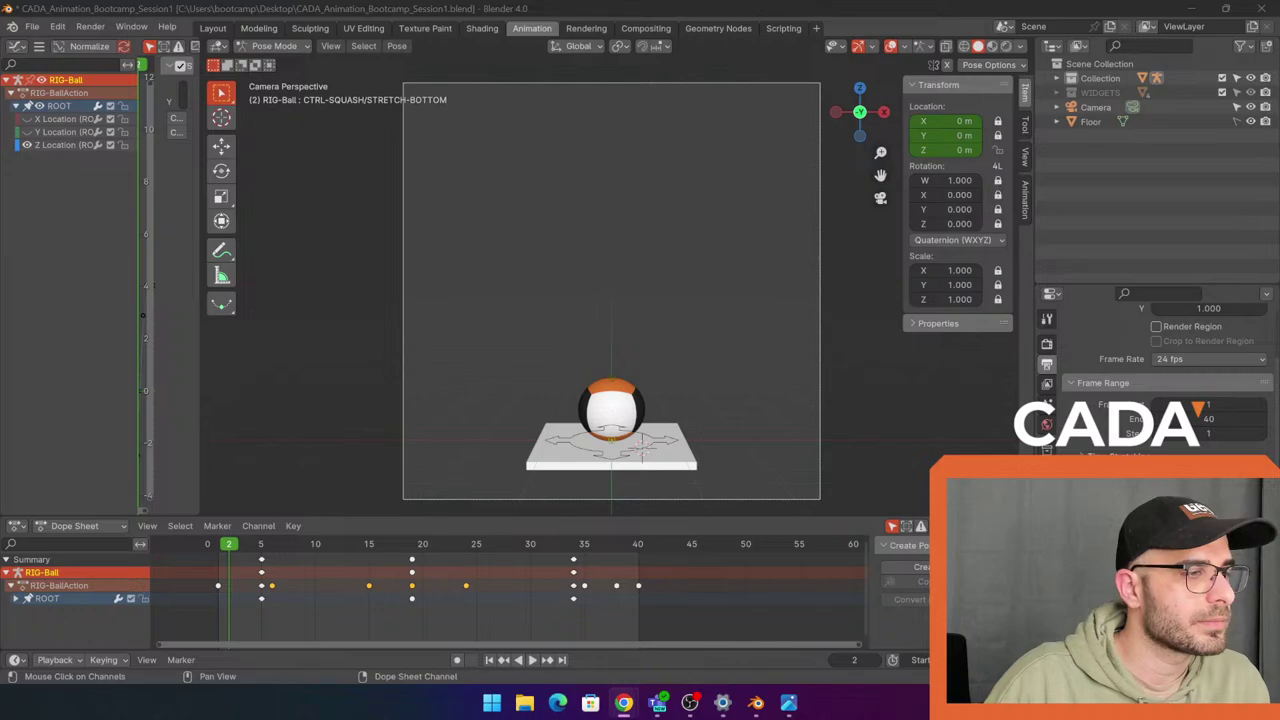
right_click(743, 435)
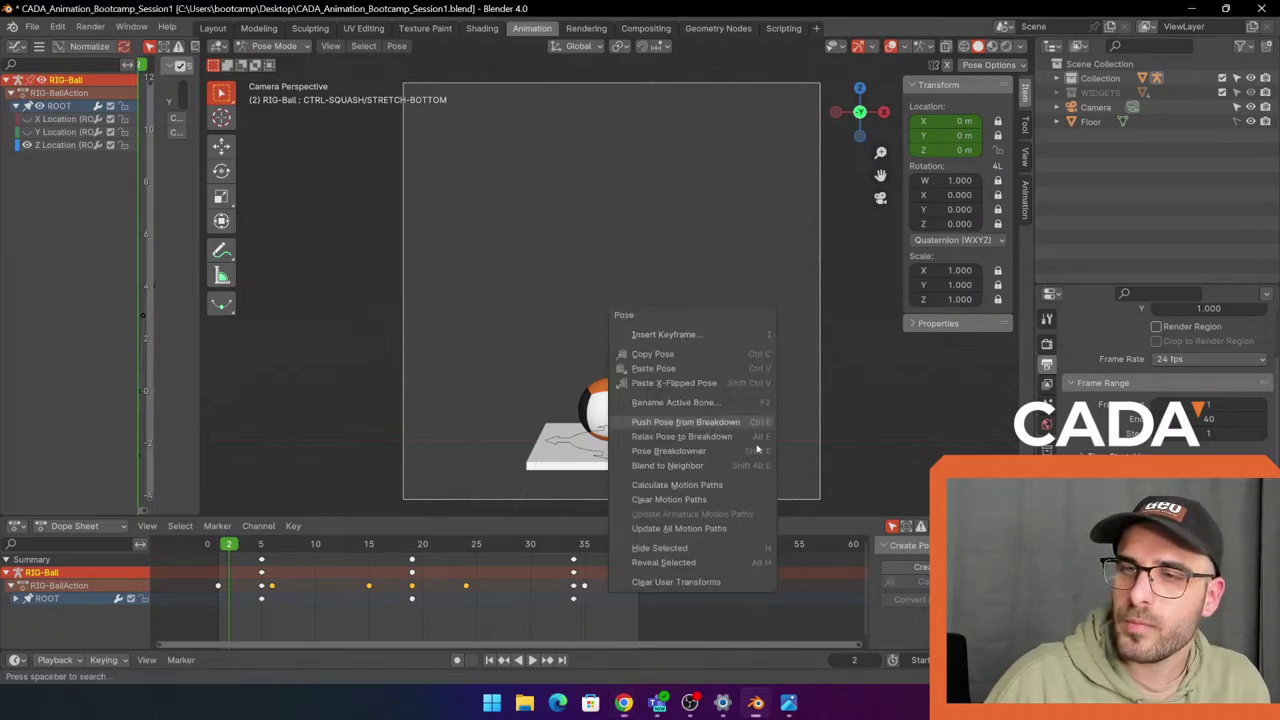
click(676, 440)
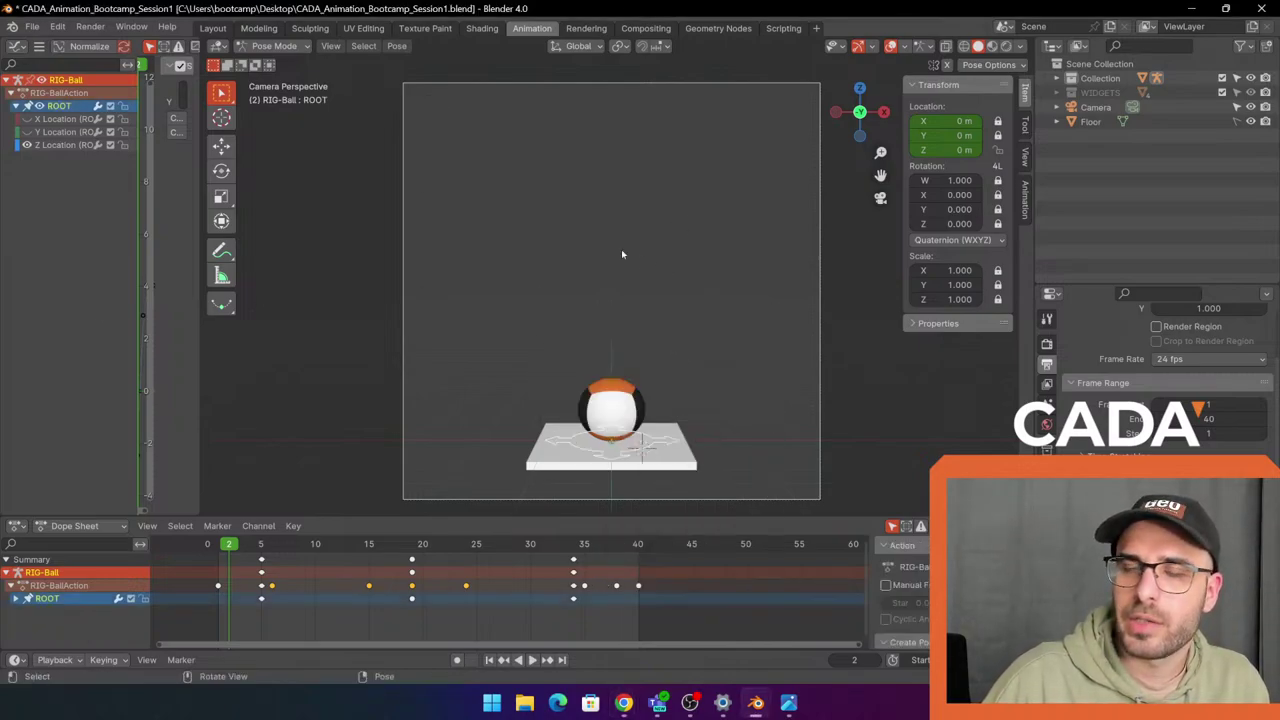
key(alt+Tab)
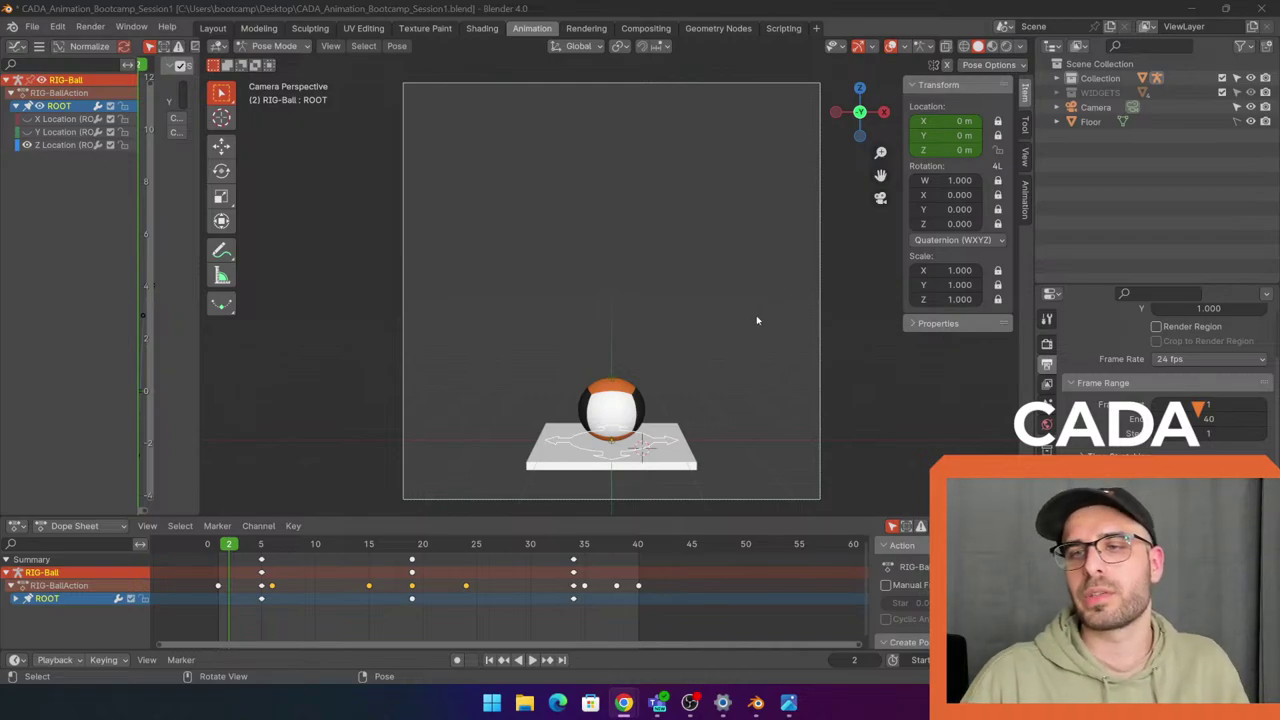
Move the playhead to frame 40, the end of the existing bounce.
scroll(757, 317, down, 2)
drag(229, 543, 638, 532)
scroll(805, 248, down, 1)
shift+middle_drag(791, 257, 734, 246)
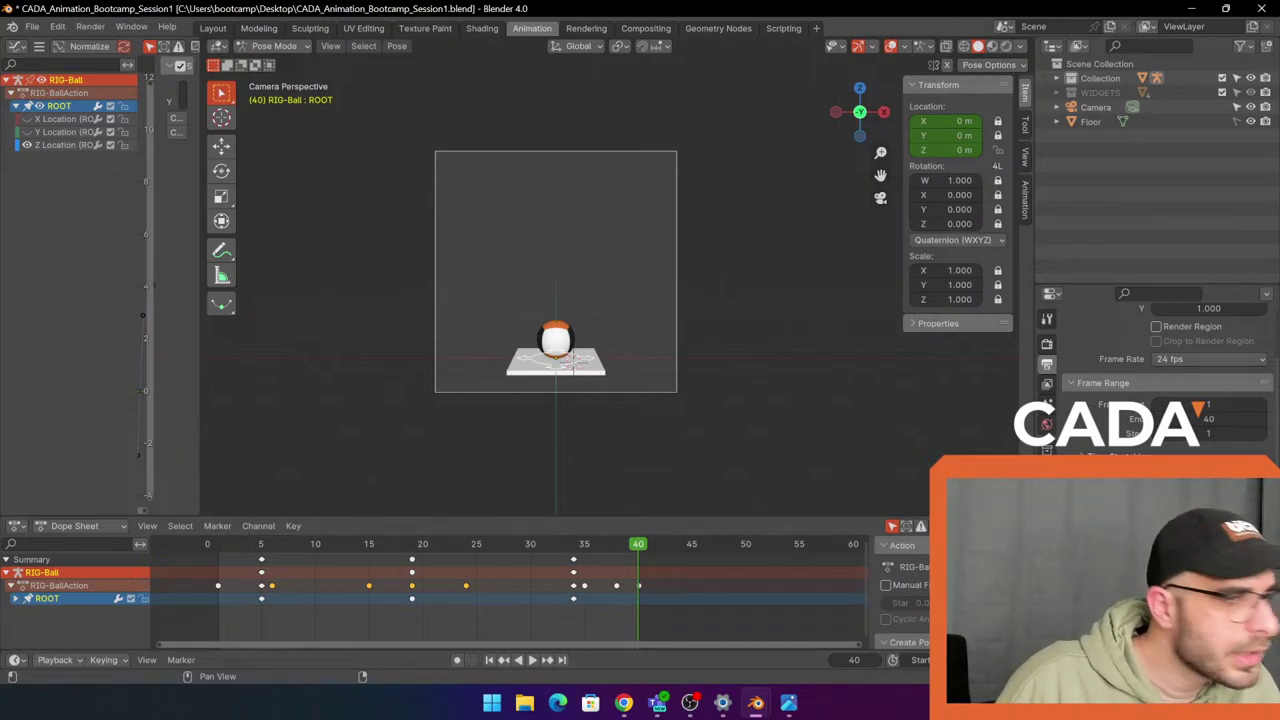
Extend the scene's frame range to end at frame 70.
click(689, 703)
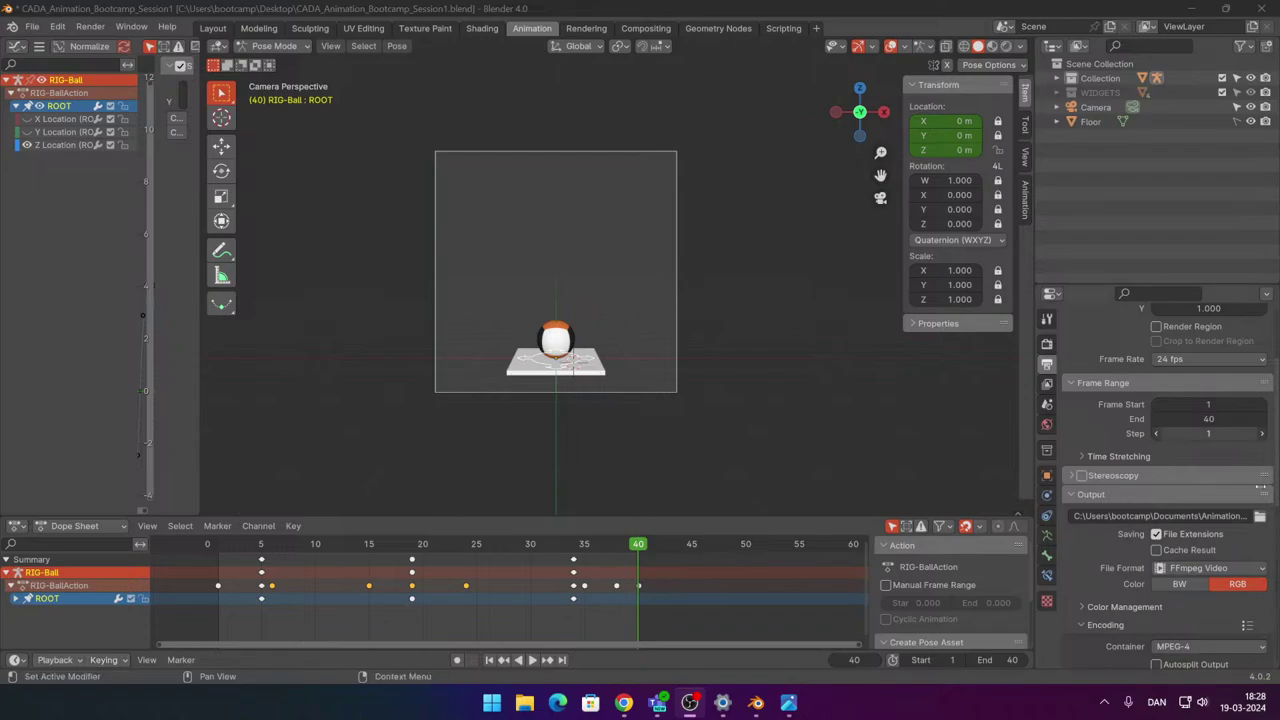
click(1005, 660)
text(70)
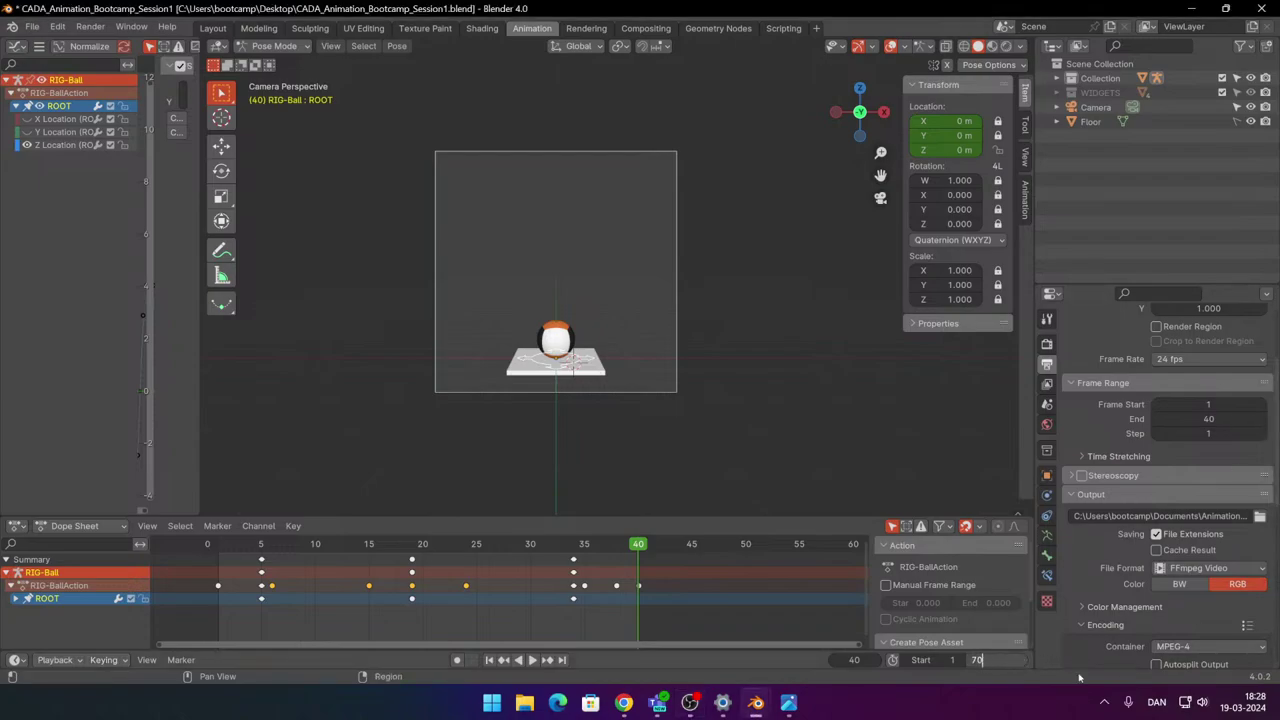
key(Return)
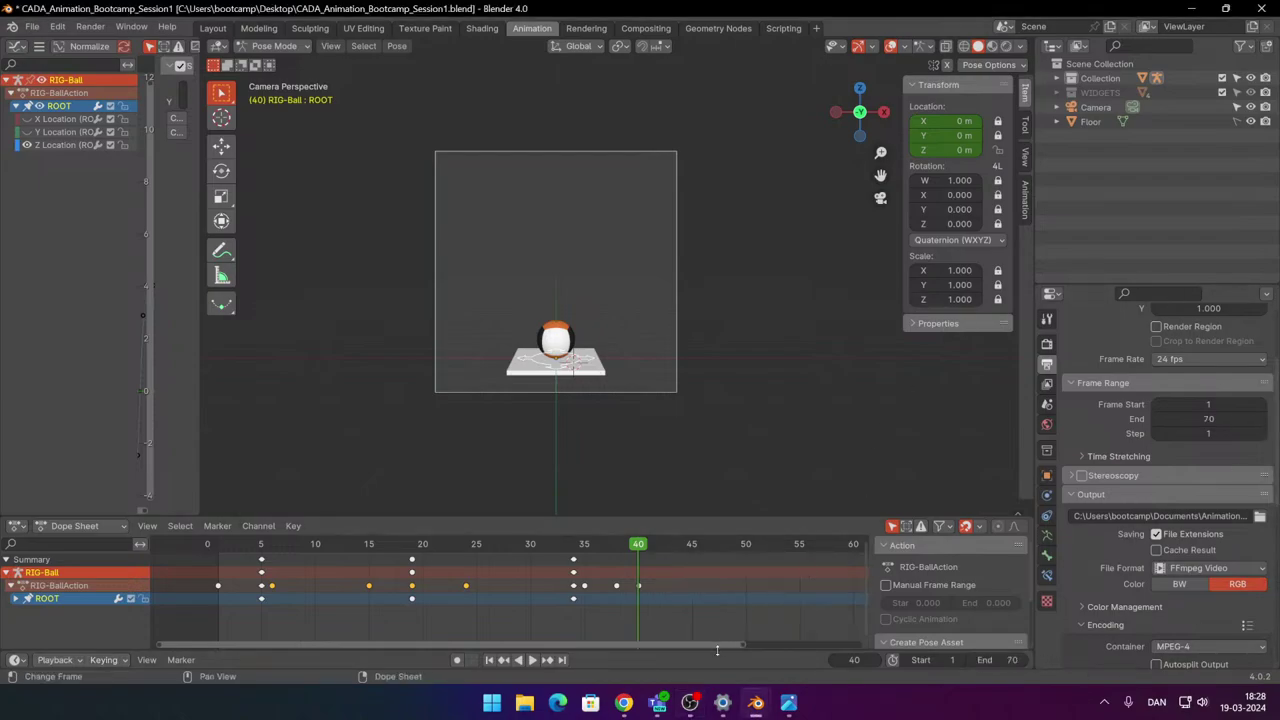
Set the scene's end frame to 80.
drag(717, 648, 808, 649)
double_click(1012, 658)
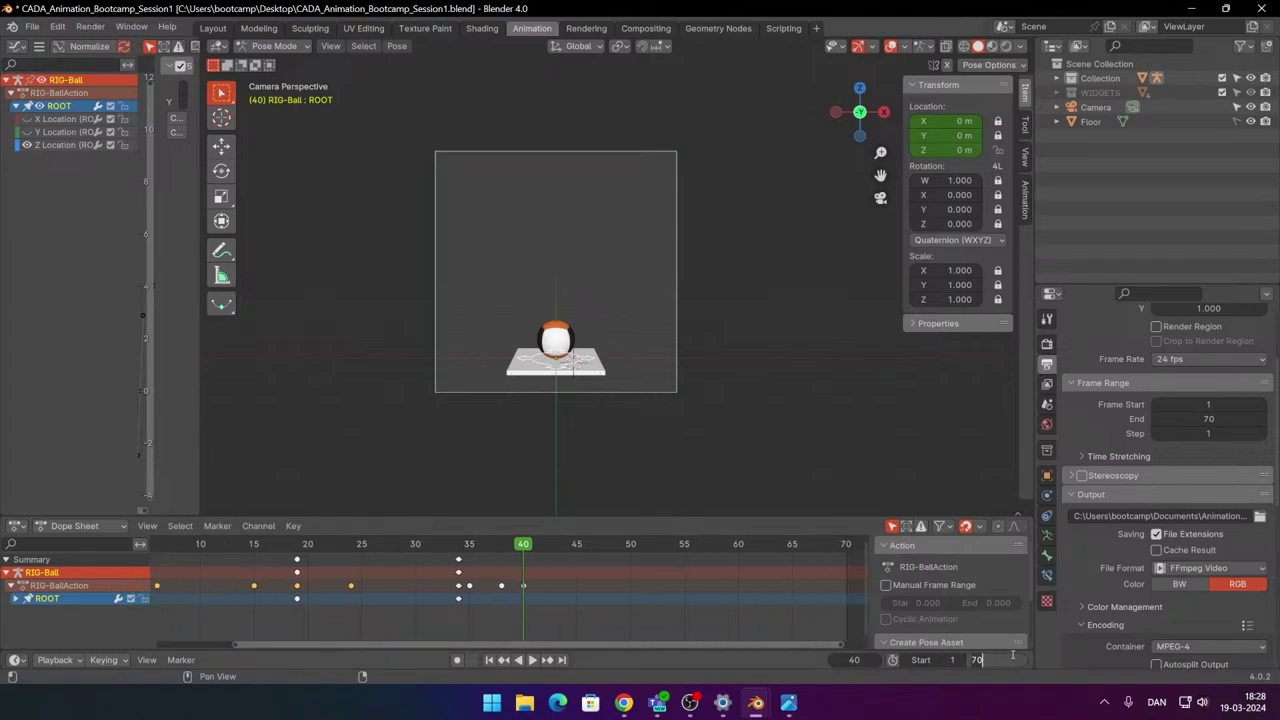
text(80)
key(Return)
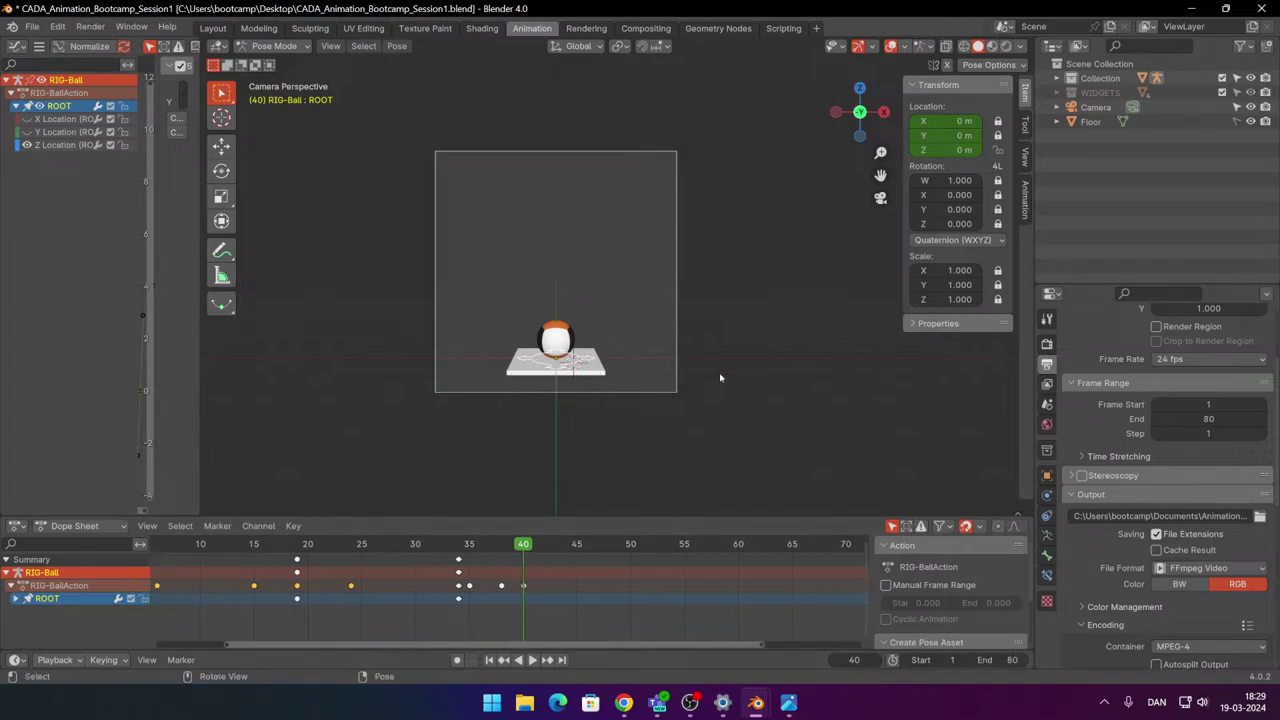
Insert a Location keyframe for the ball's ROOT bone on the ground at frame 45.
scroll(763, 380, up, 2)
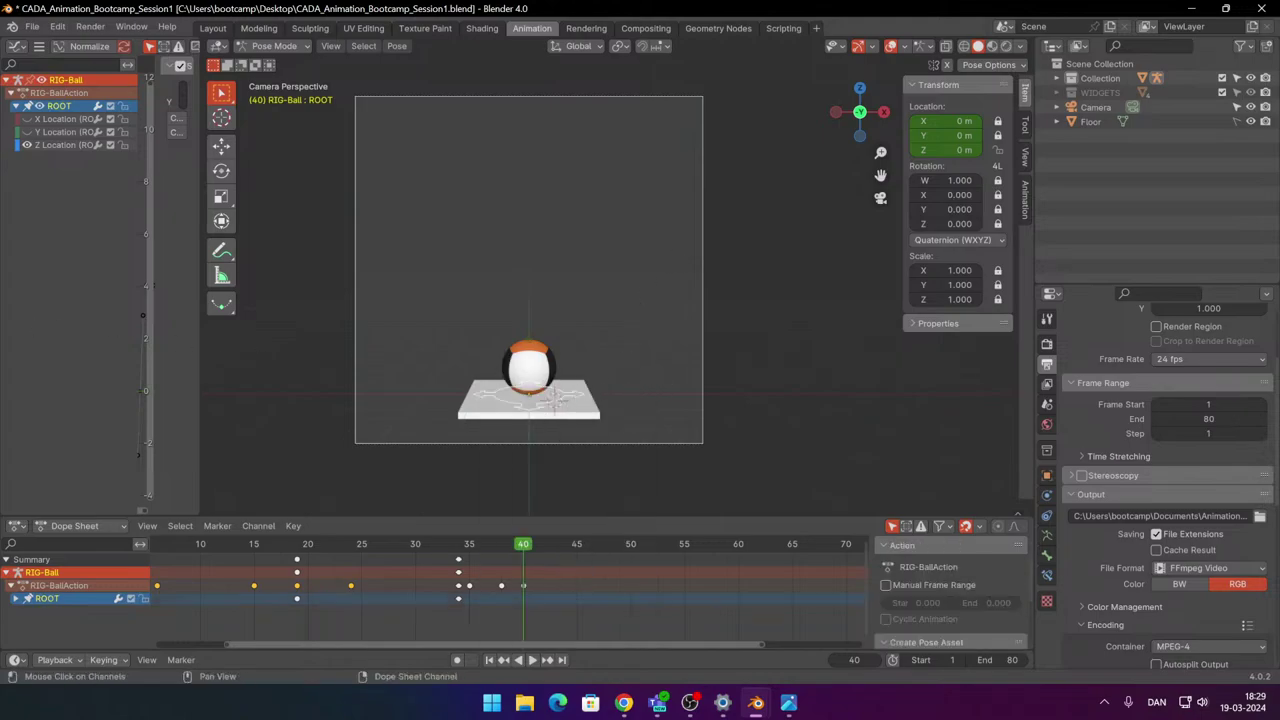
shift+middle_drag(838, 391, 800, 414)
scroll(800, 414, down, 1)
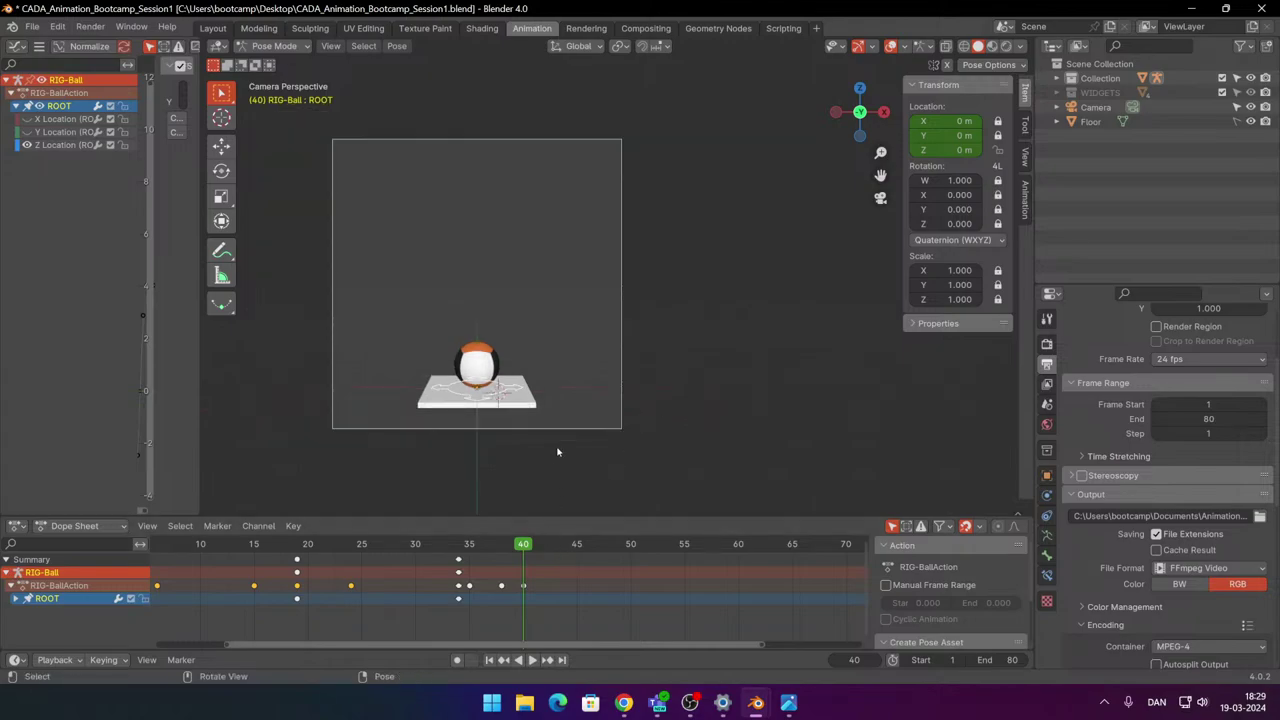
scroll(558, 452, down, 1)
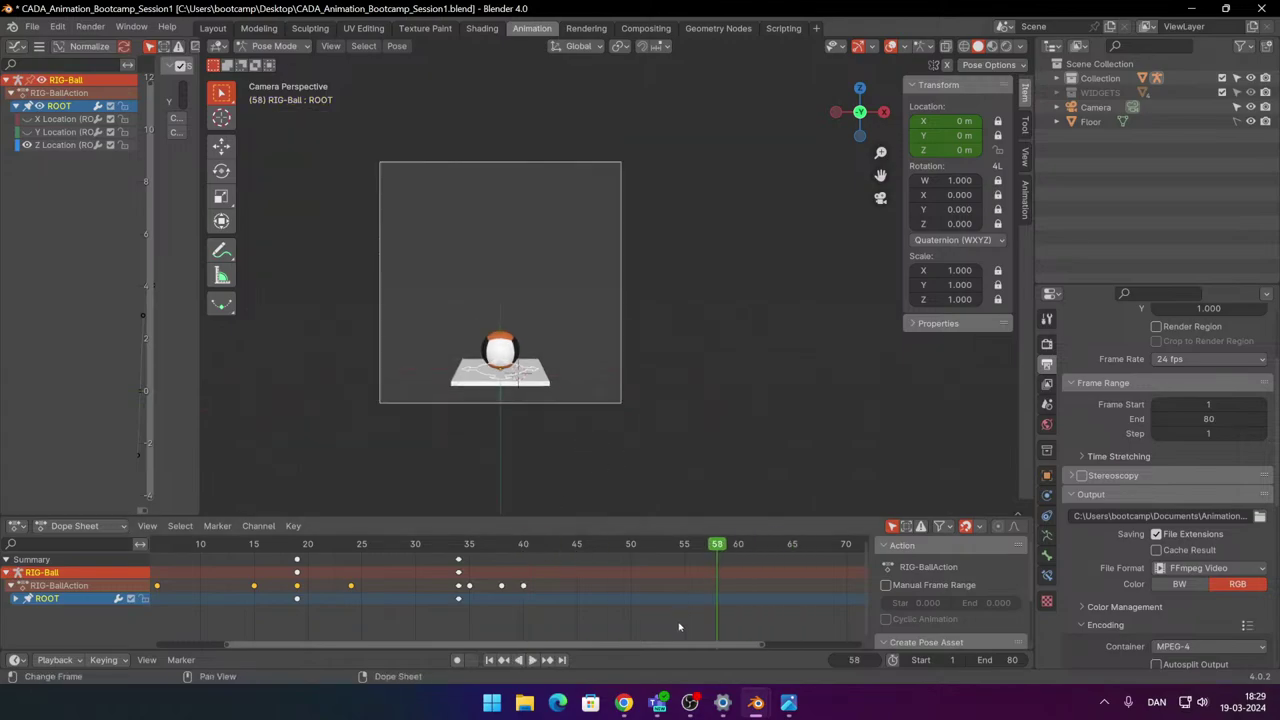
key(alt+Tab)
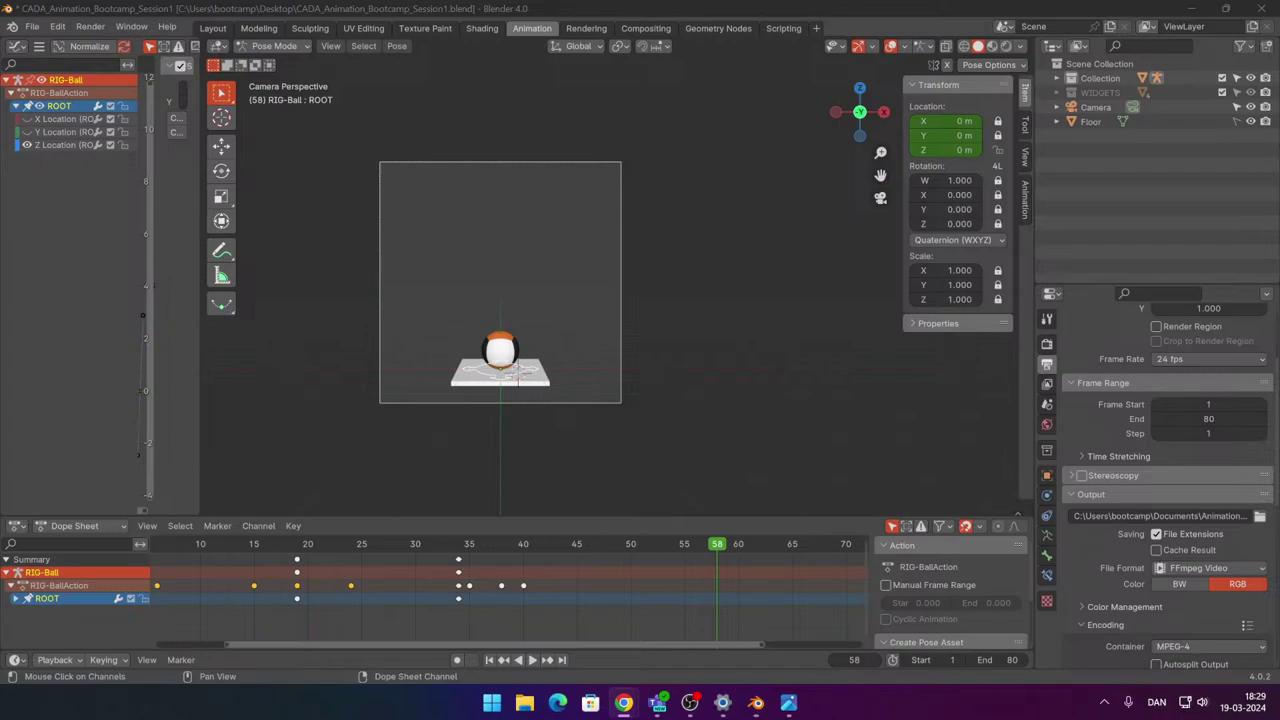
drag(759, 648, 848, 651)
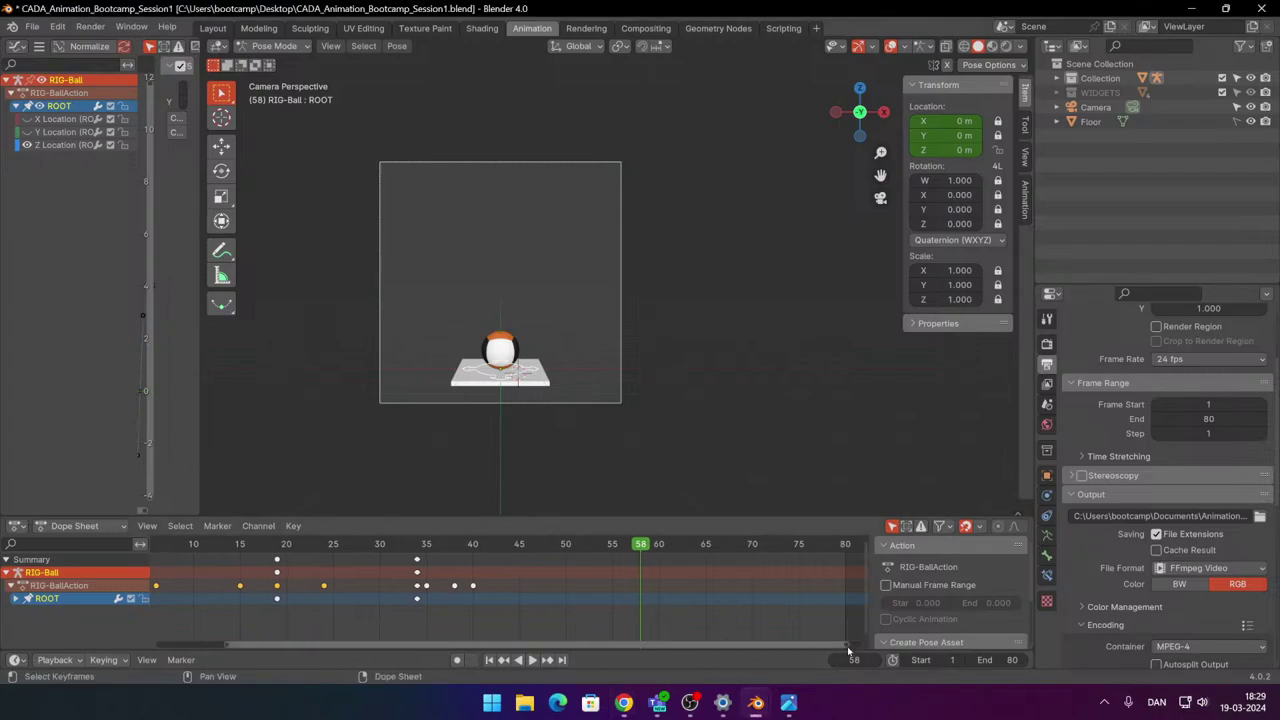
drag(580, 545, 475, 560)
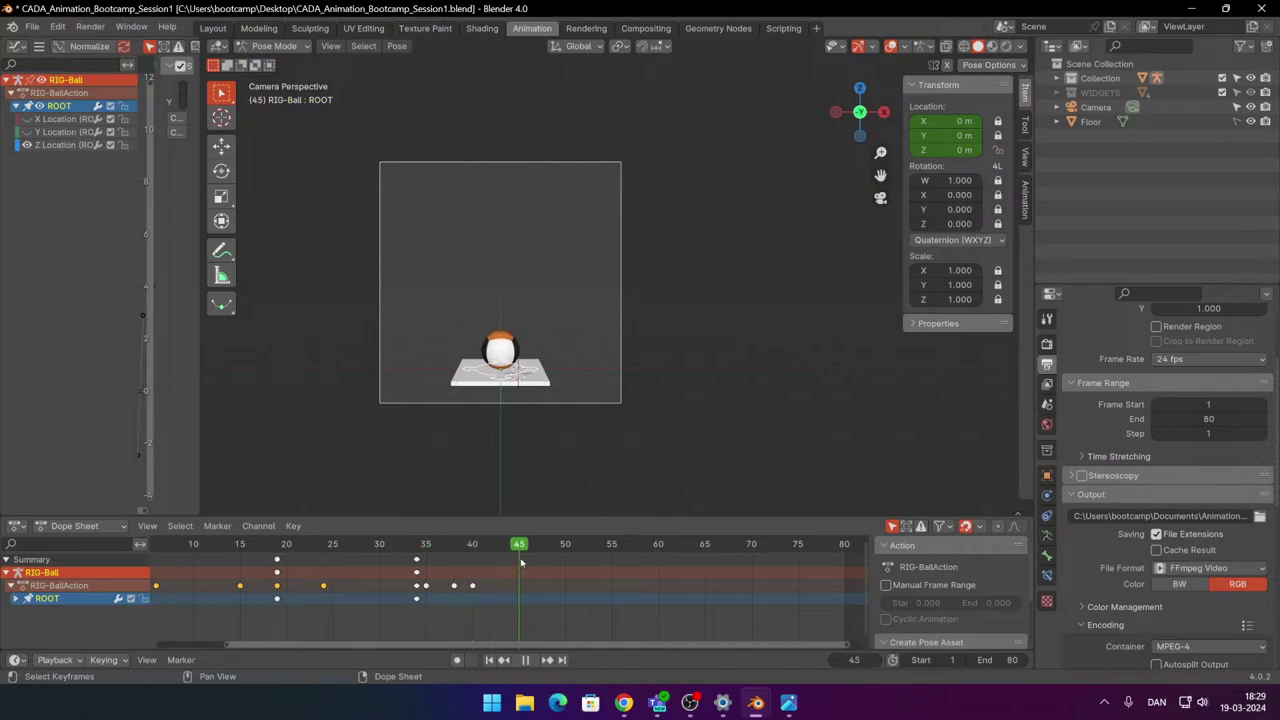
key(i)
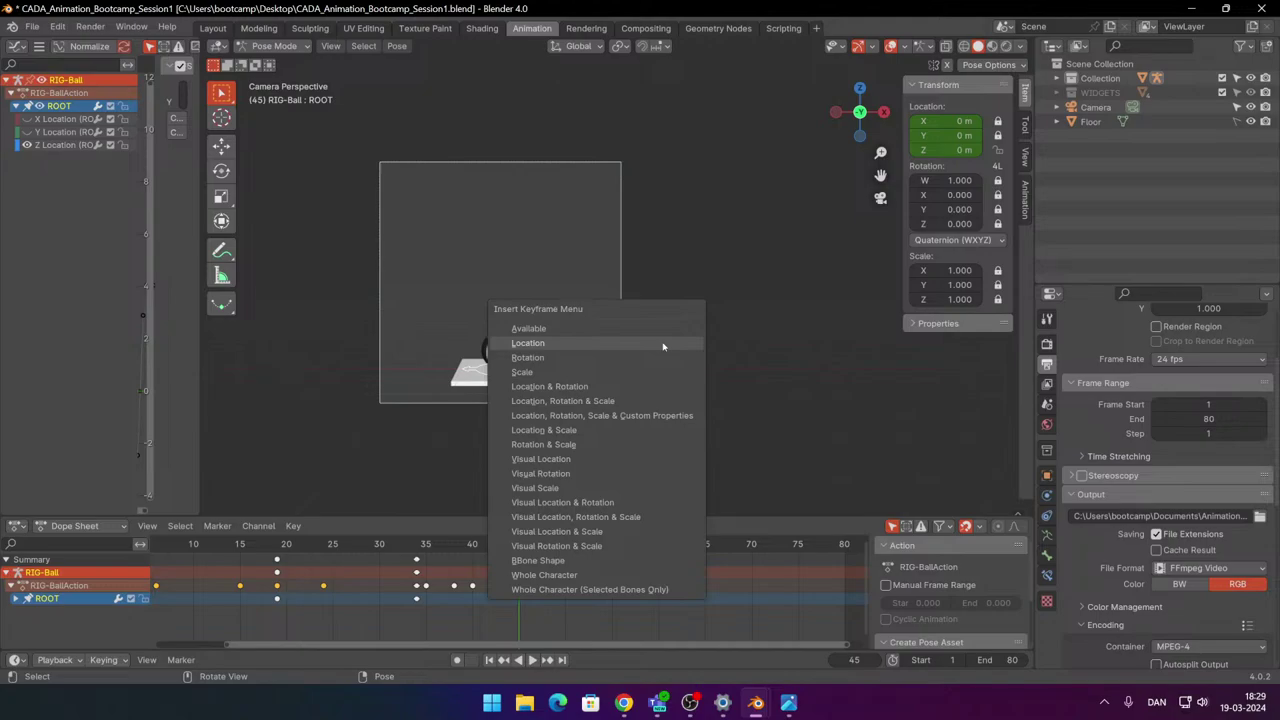
click(655, 345)
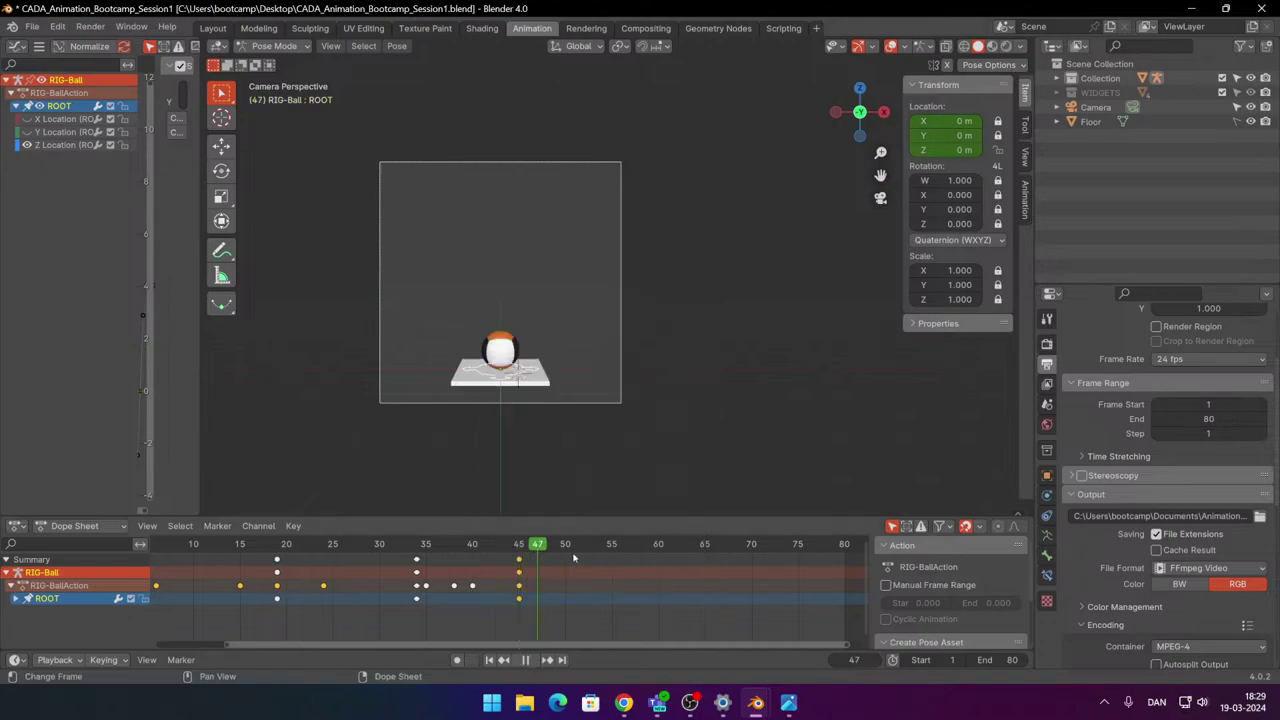
Raise the ROOT bone to a Z location of about 3.72 m at frame 60 and insert a Location keyframe.
drag(656, 563, 656, 563)
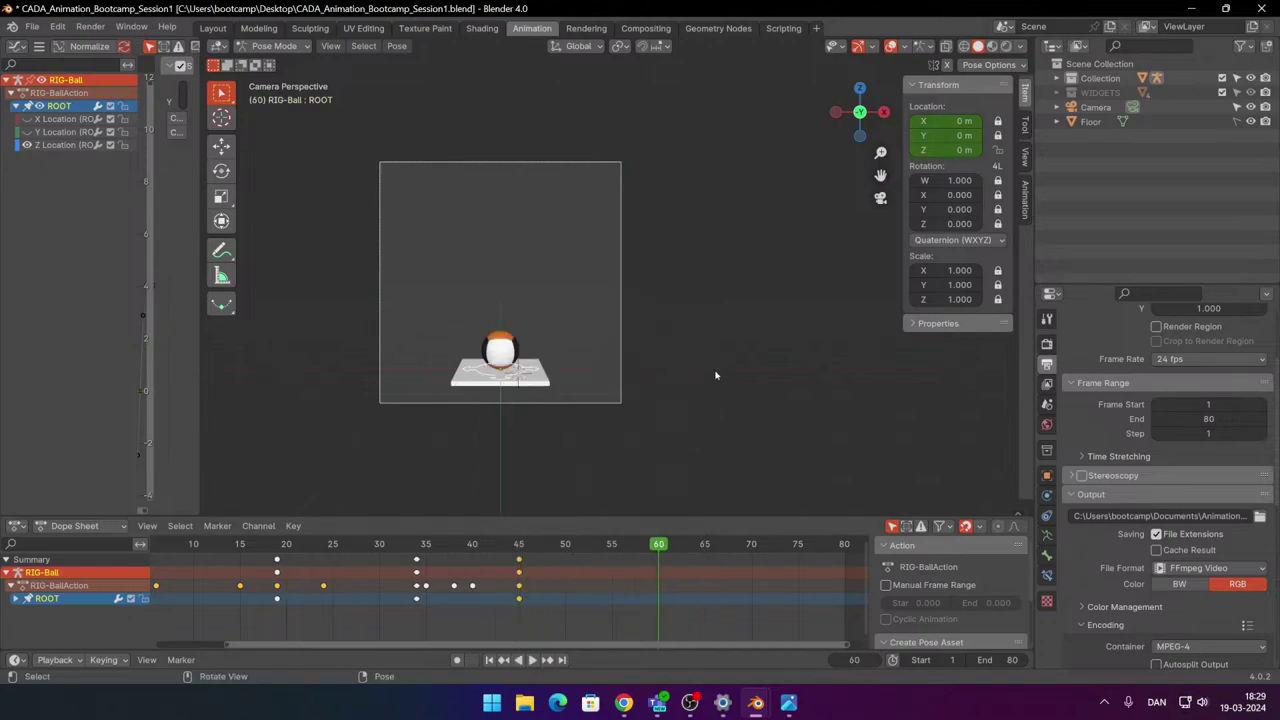
key(g)
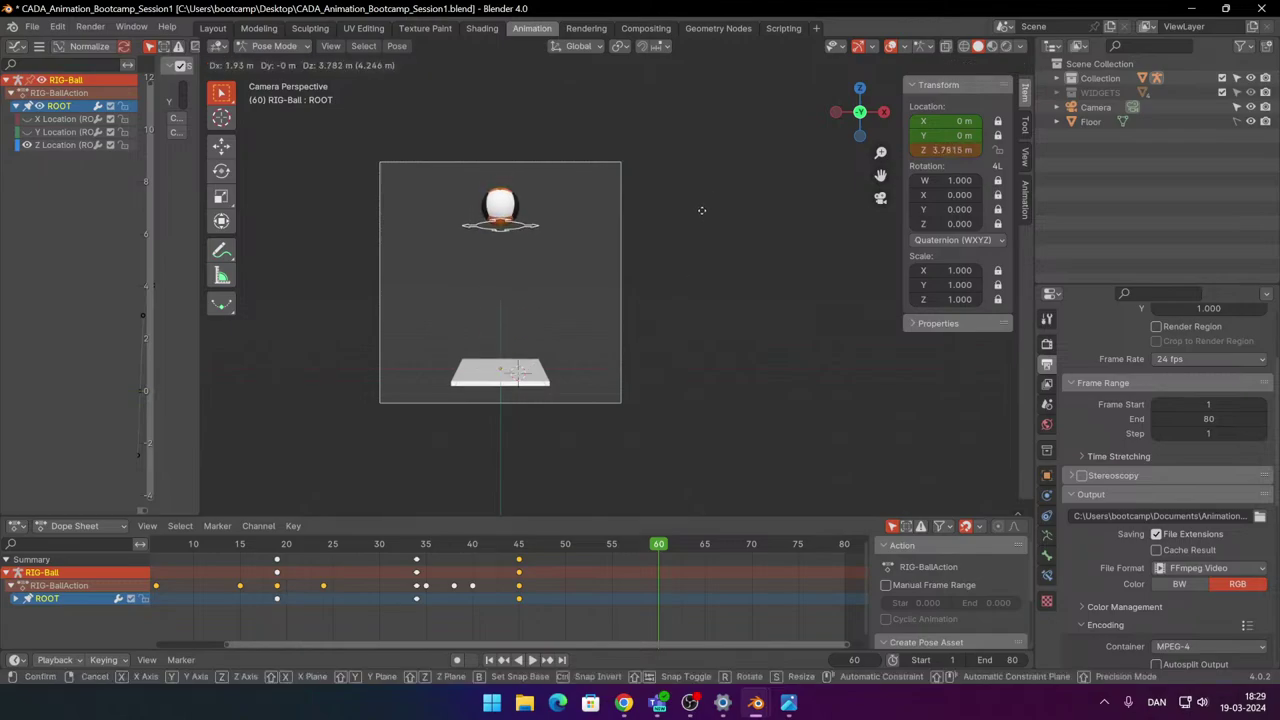
click(698, 217)
key(i)
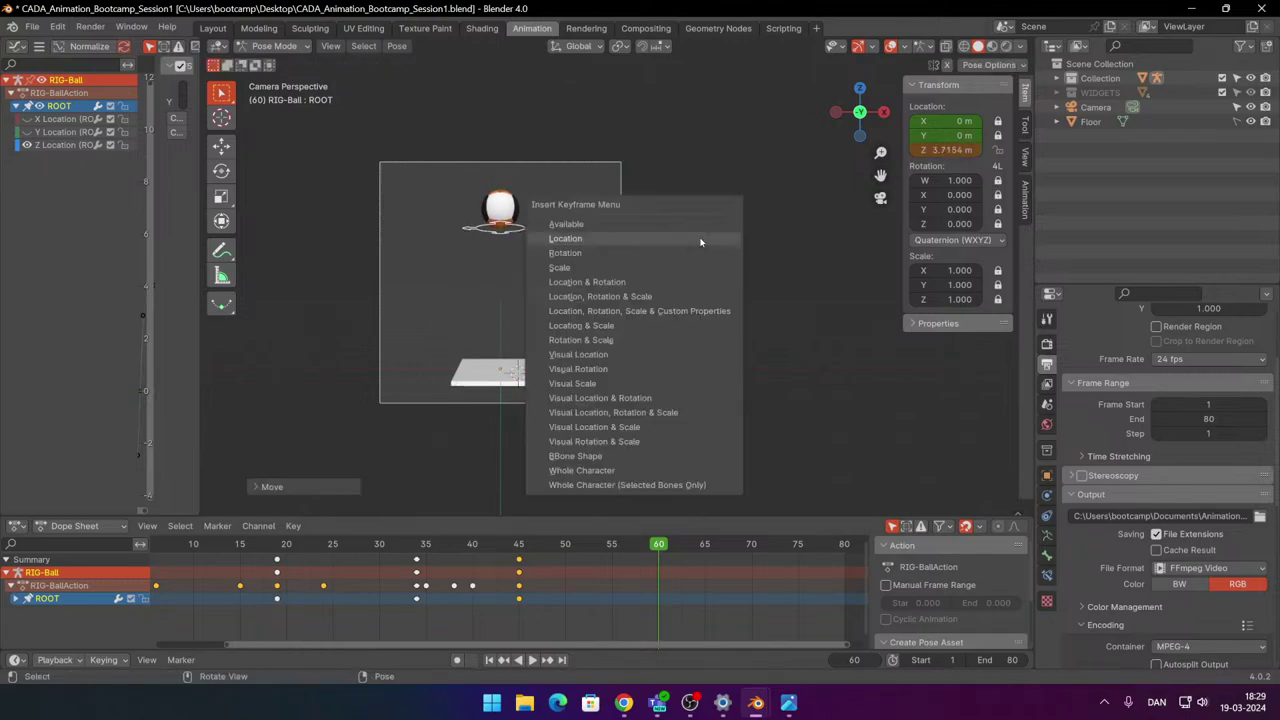
click(701, 242)
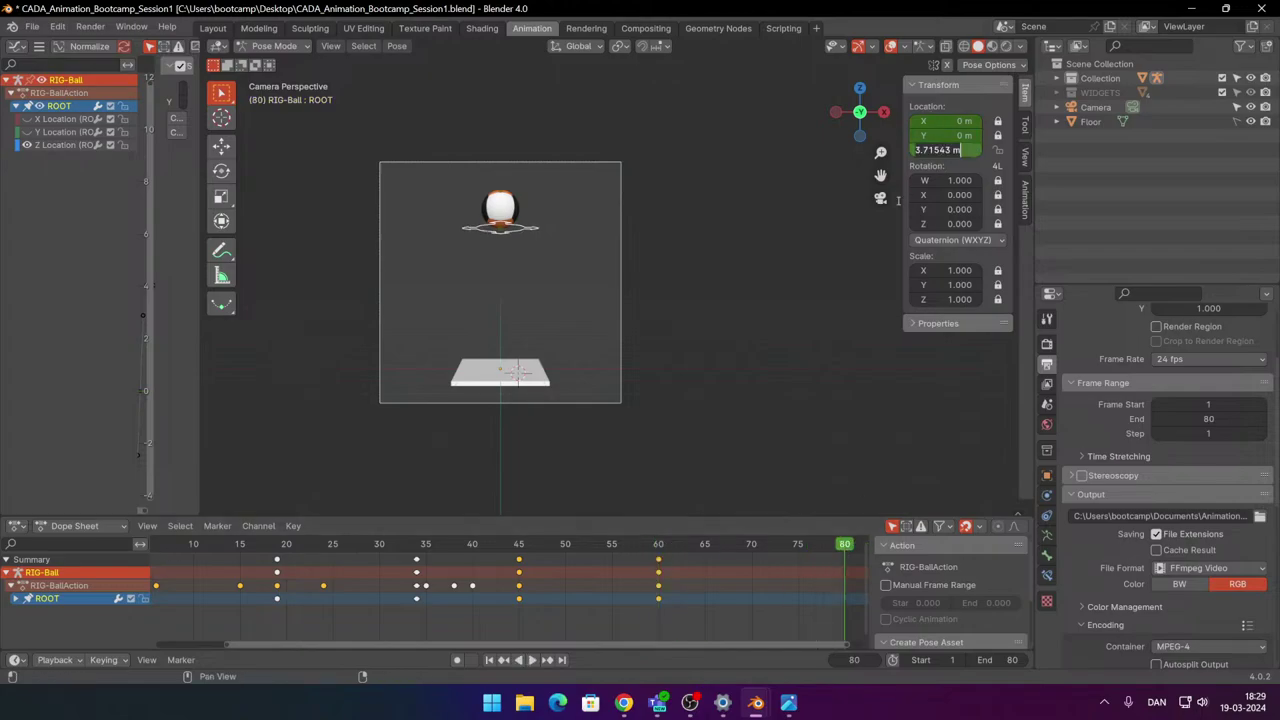
Set the ROOT bone's Z location to 0 m at frame 80 and insert a Location keyframe.
key(Return)
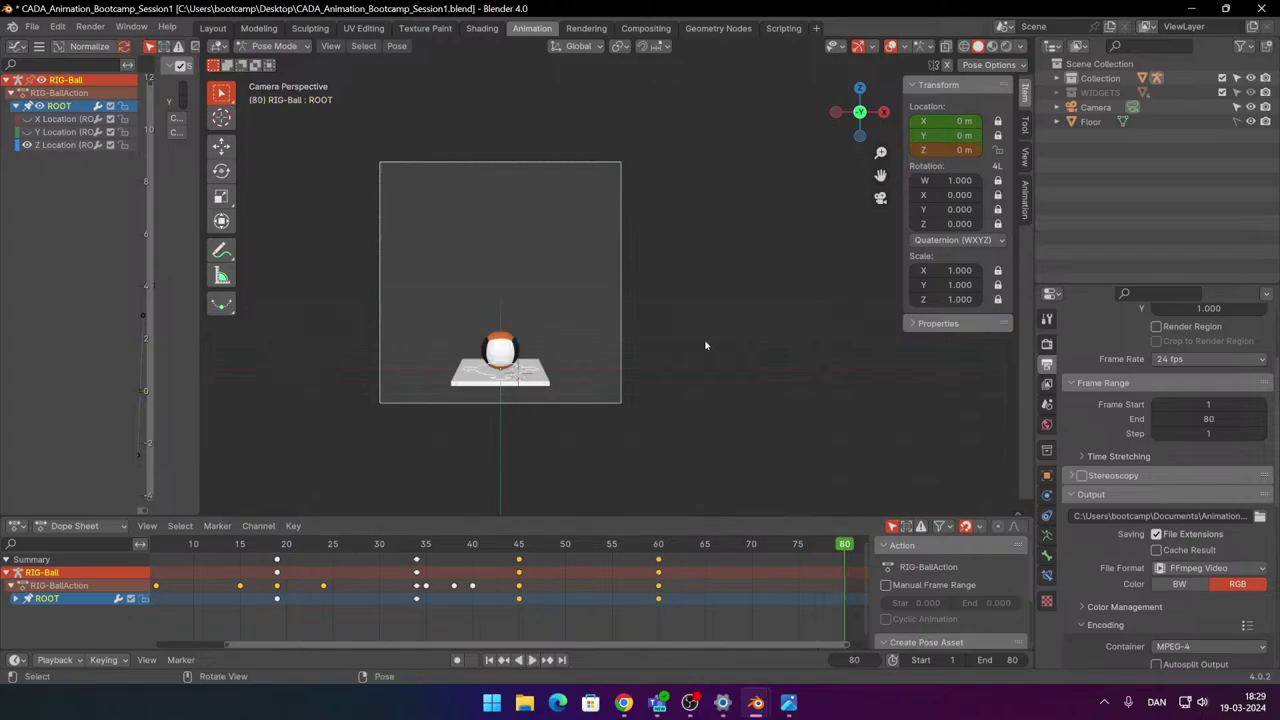
key(i)
click(722, 334)
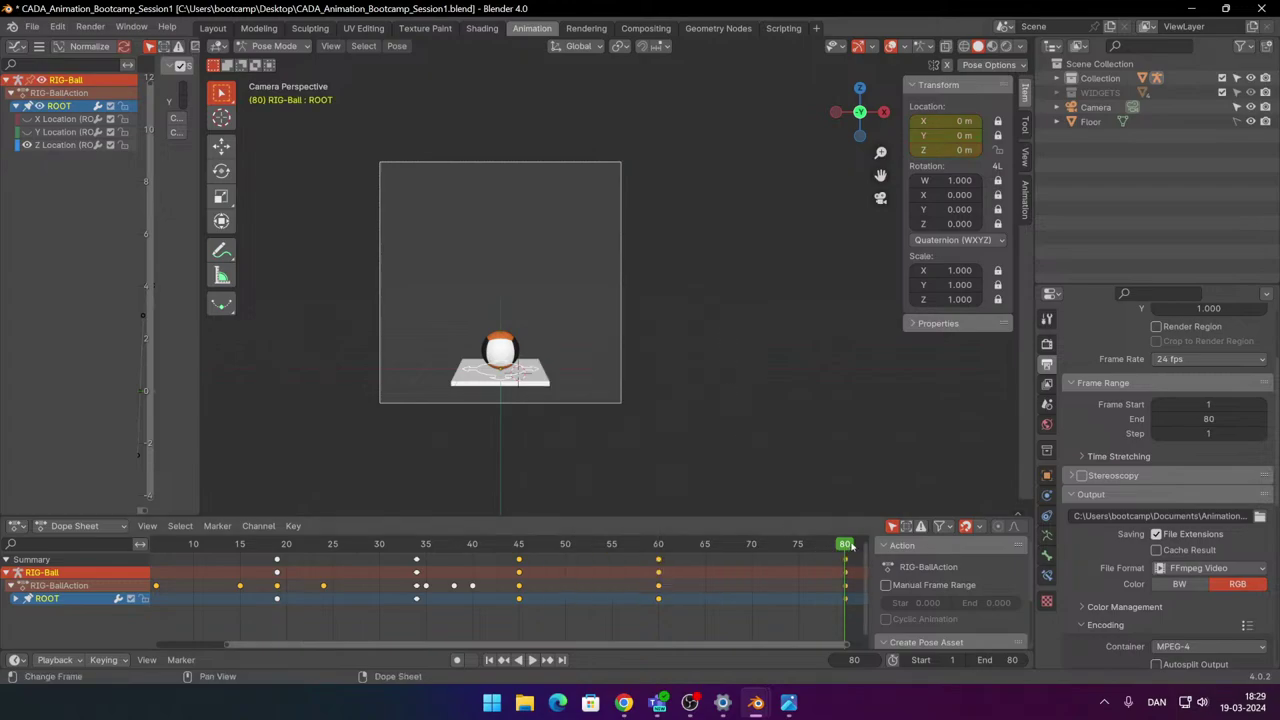
Play the animation from the first frame to review the ball's second bounce.
drag(851, 546, 342, 546)
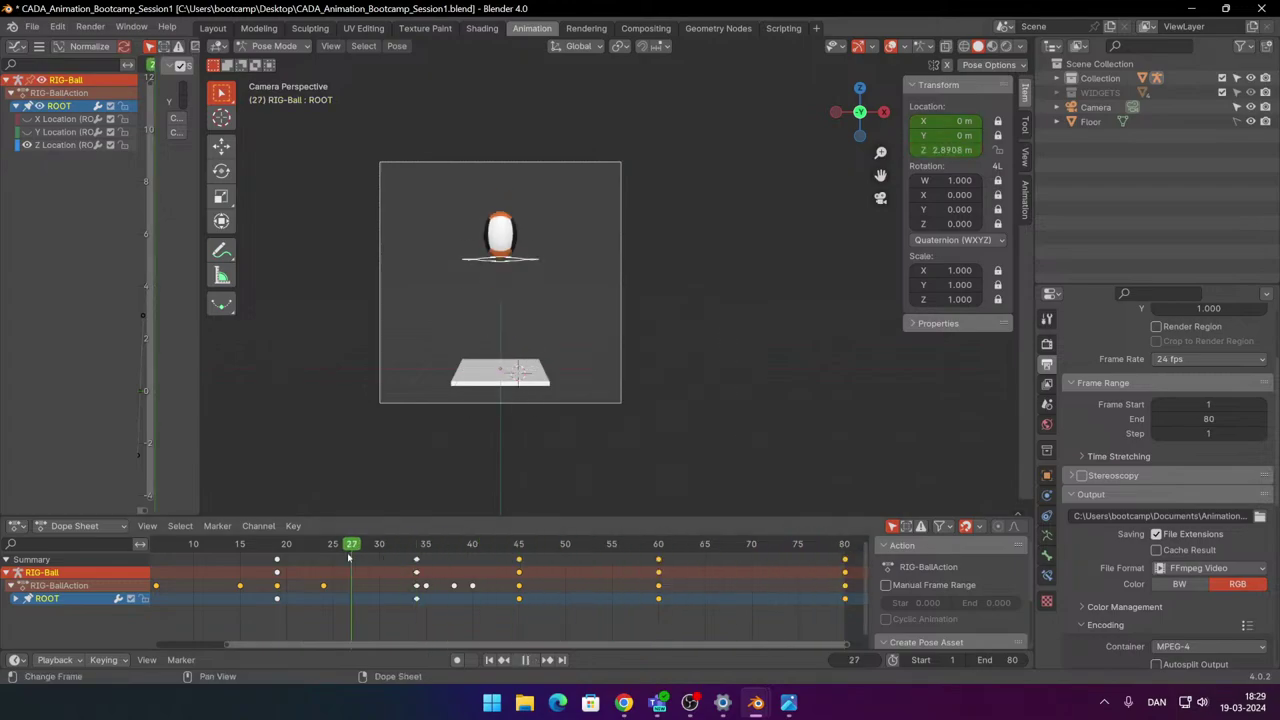
click(489, 660)
key(space)
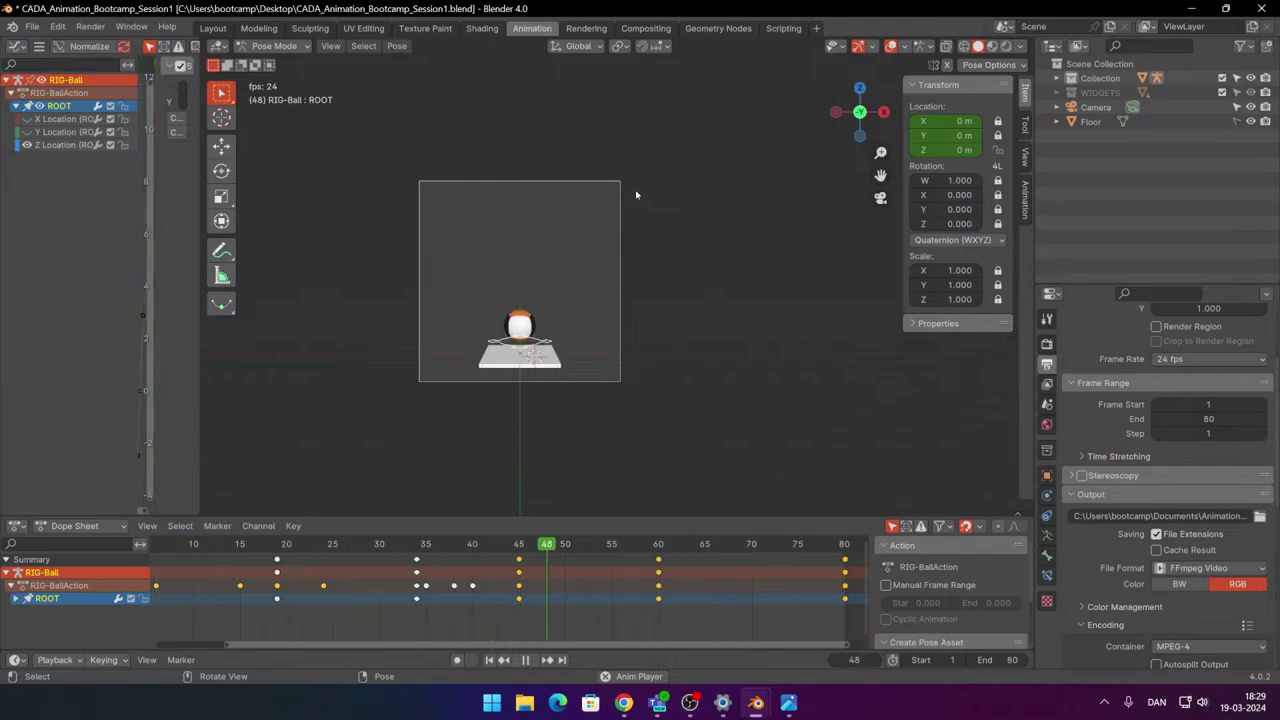
key(space)
Go to frame 45 and widen the Graph Editor to show the ROOT bone's Z Location curve there.
drag(586, 543, 518, 556)
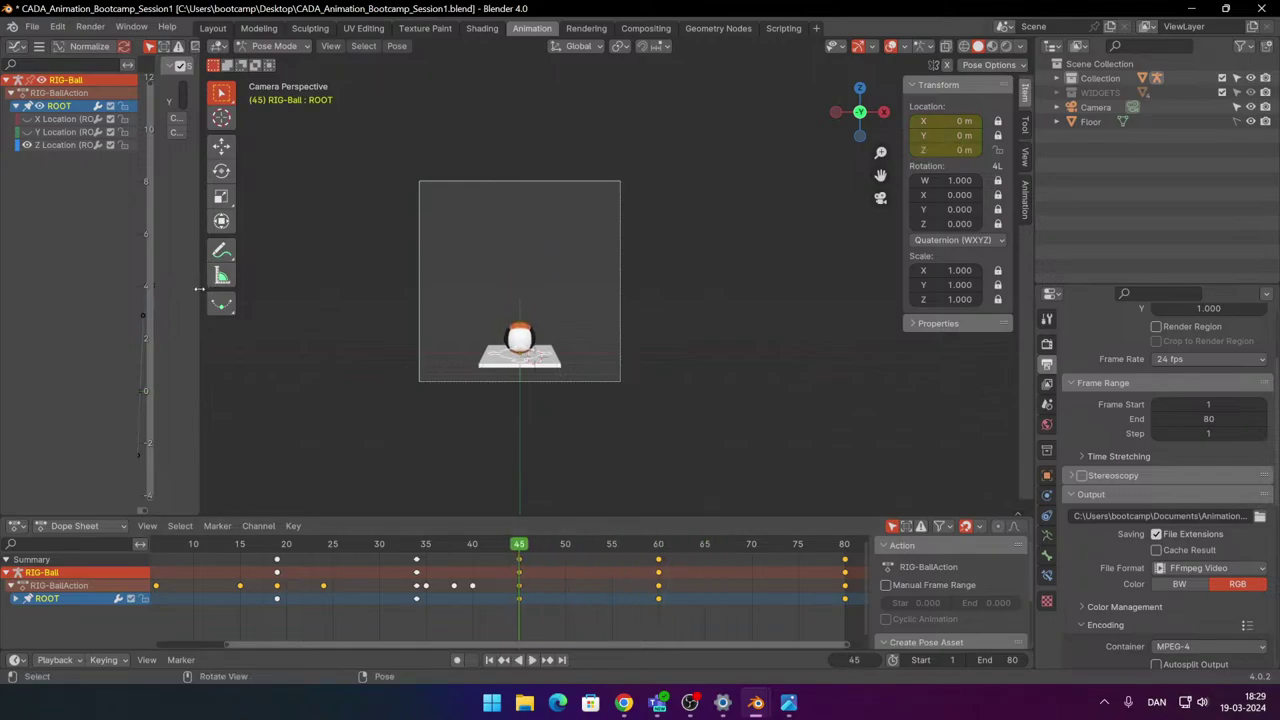
drag(199, 289, 409, 292)
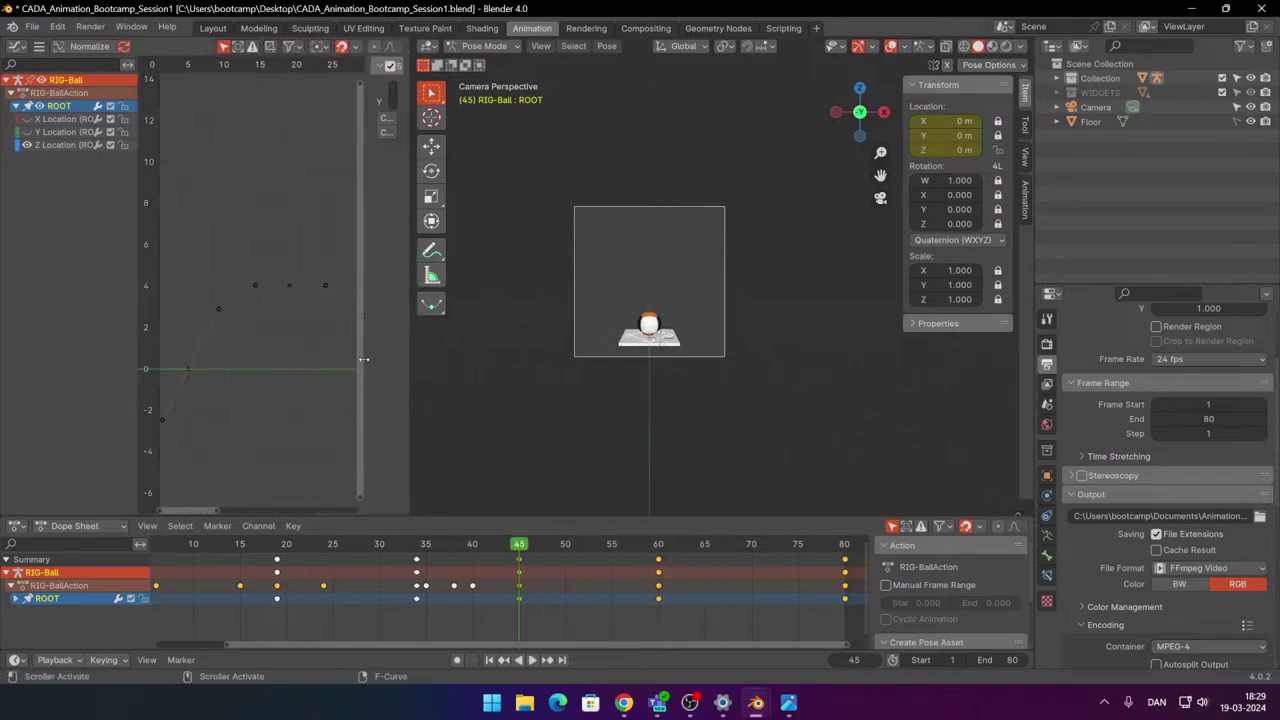
drag(364, 359, 375, 360)
drag(219, 511, 329, 503)
scroll(275, 438, up, 3)
scroll(275, 438, up, 1)
middle_drag(275, 438, 350, 445)
scroll(270, 400, up, 1)
Try to flatten the outgoing handle of the frame 34 landing keyframe on the Z Location curve.
click(258, 424)
scroll(283, 386, up, 2)
scroll(280, 394, up, 2)
key(v)
click(268, 391)
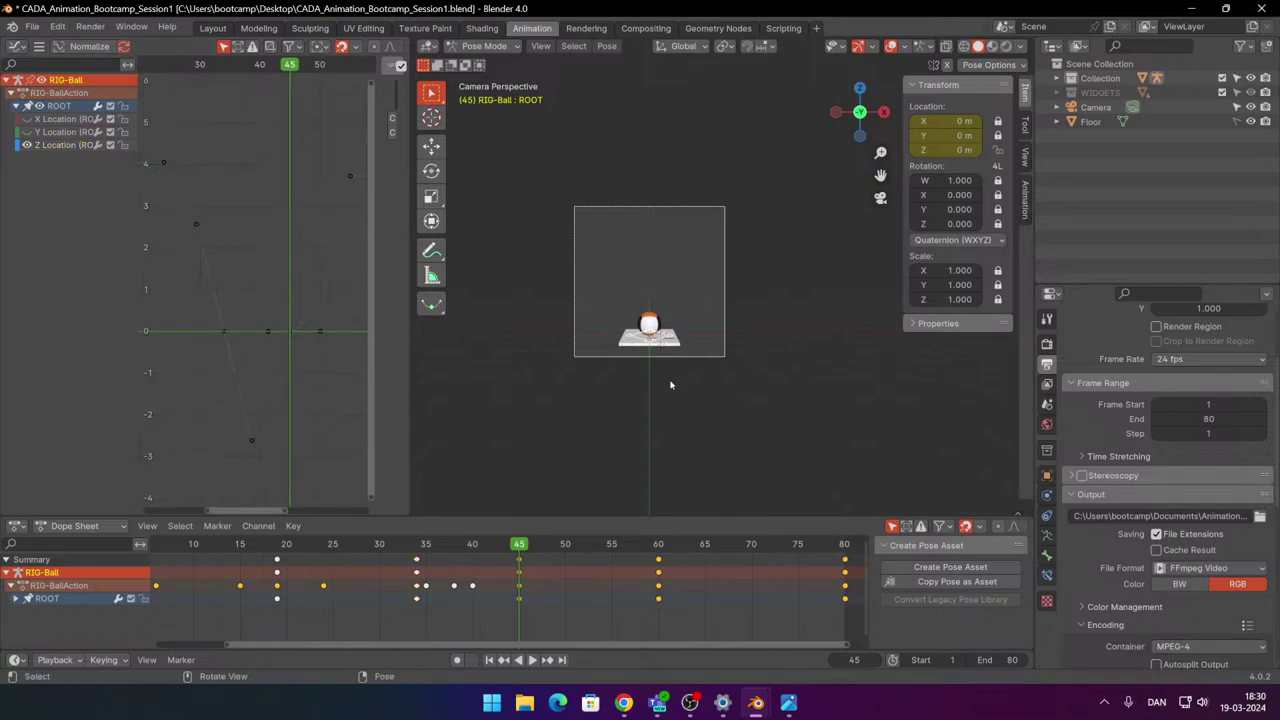
key(g)
click(307, 432)
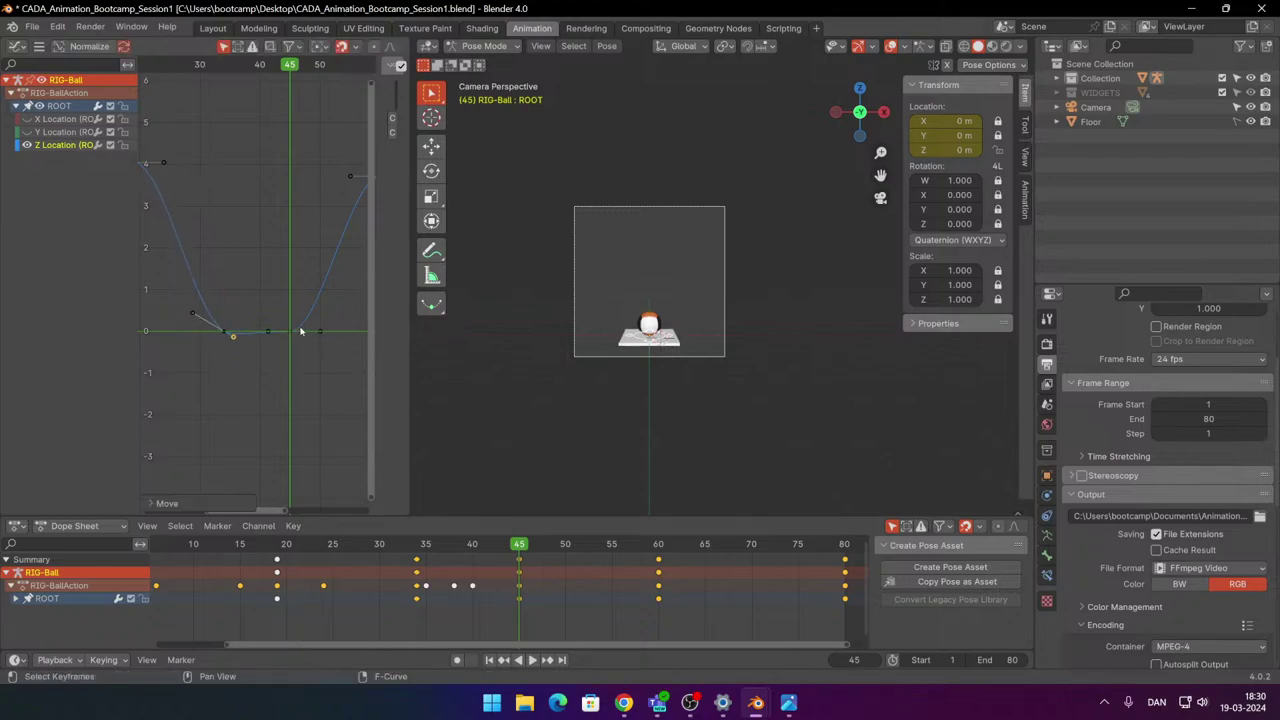
scroll(265, 481, down, 1)
Set the handle type of the frame 34 landing keyframe's outgoing handle to Free.
click(250, 450)
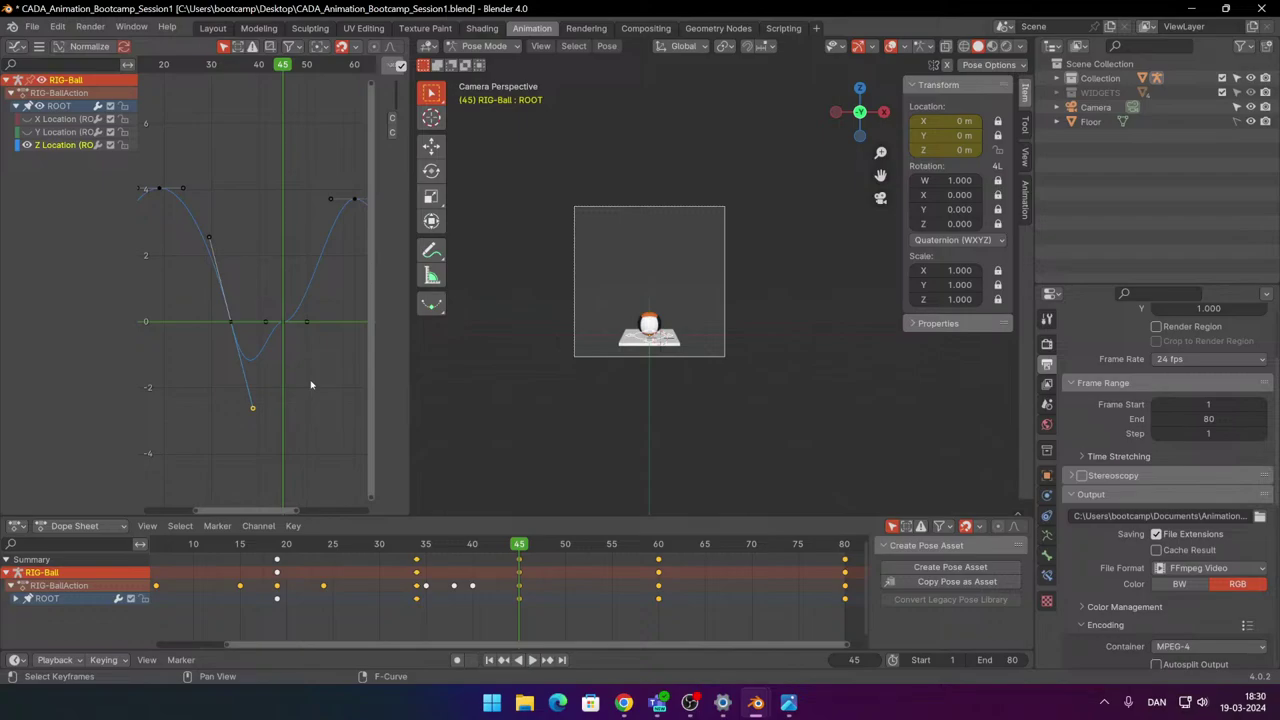
key(v)
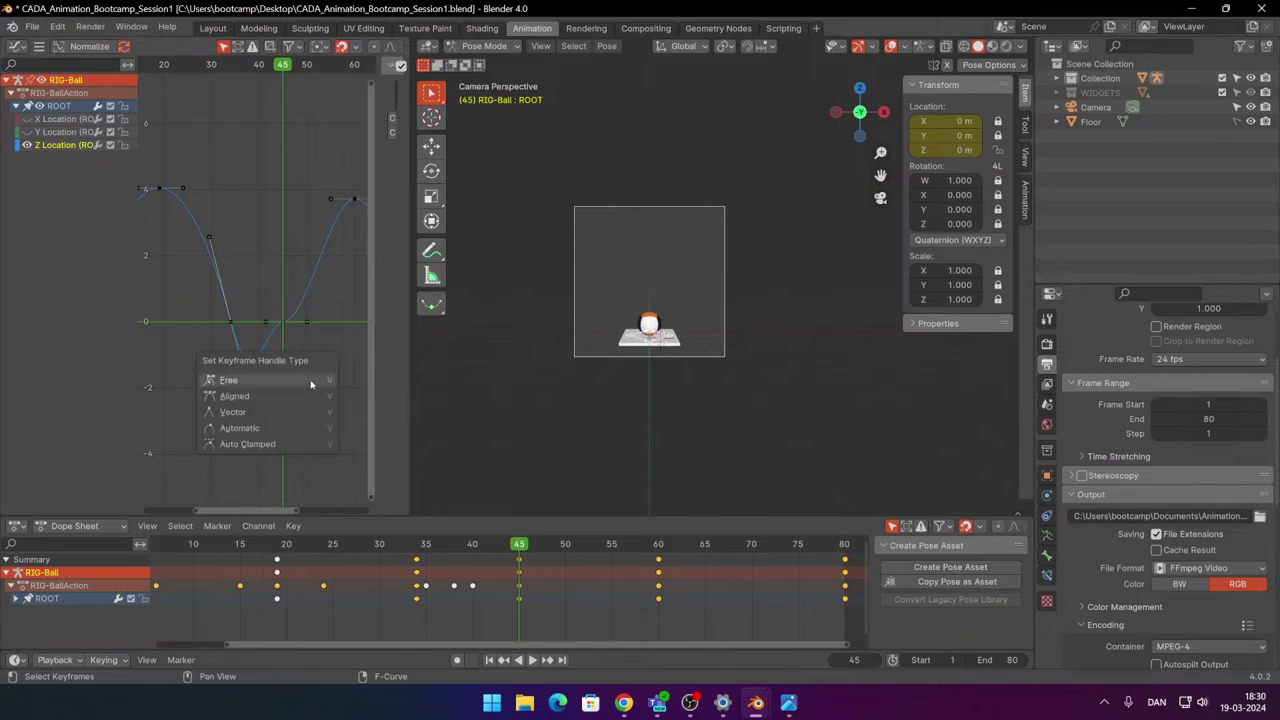
click(259, 412)
click(252, 408)
key(v)
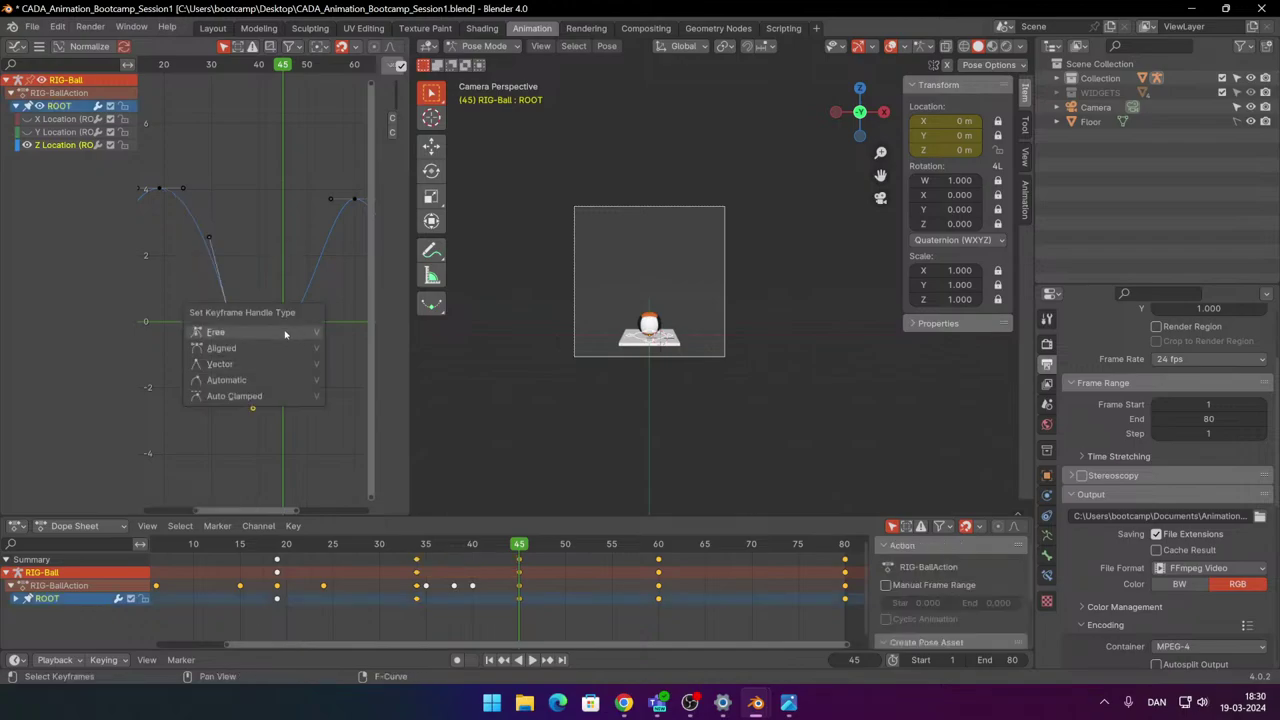
click(262, 332)
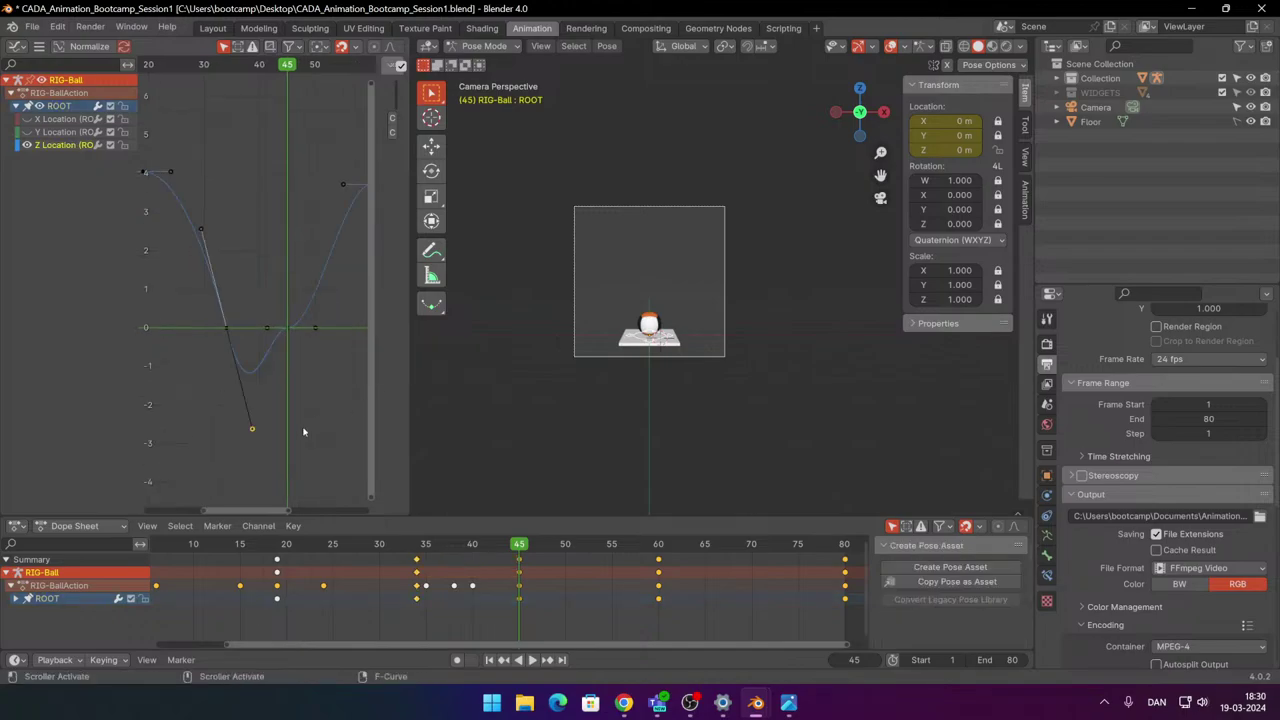
Move the landing keyframe's outgoing handle to value 0 near frame 43, flattening the Z Location curve between frames 34 and 45.
key(g)
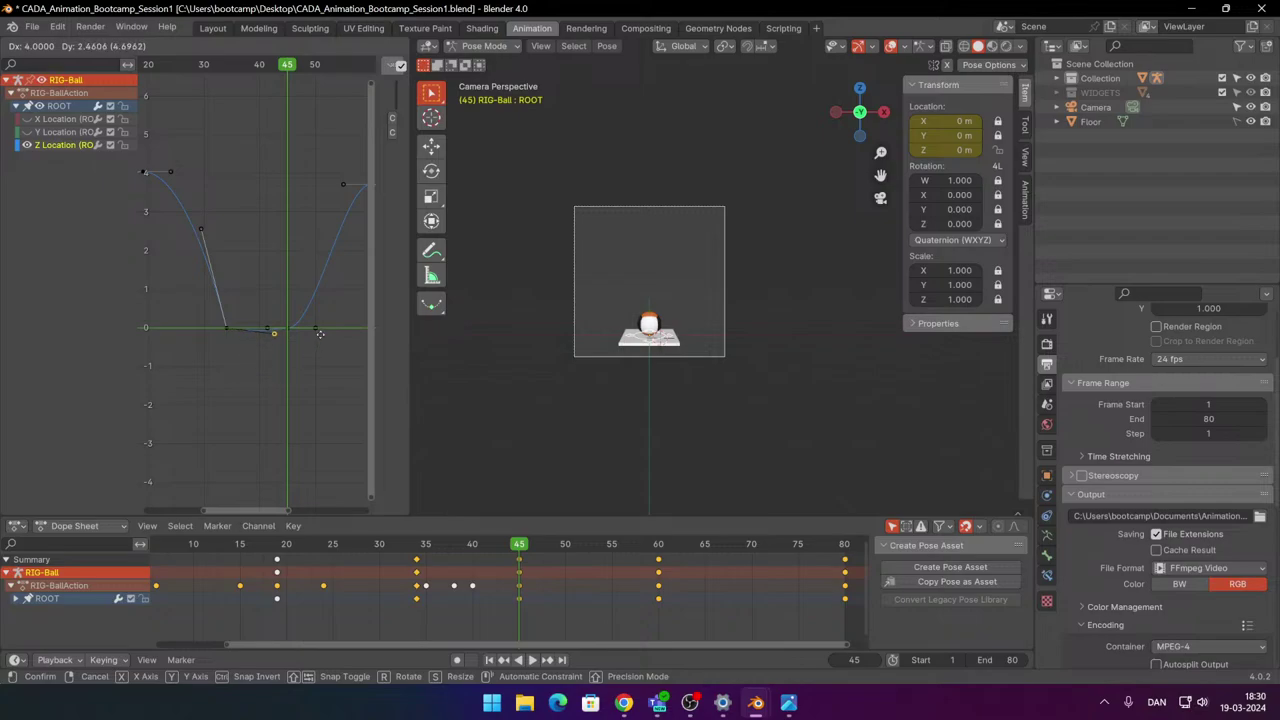
click(322, 328)
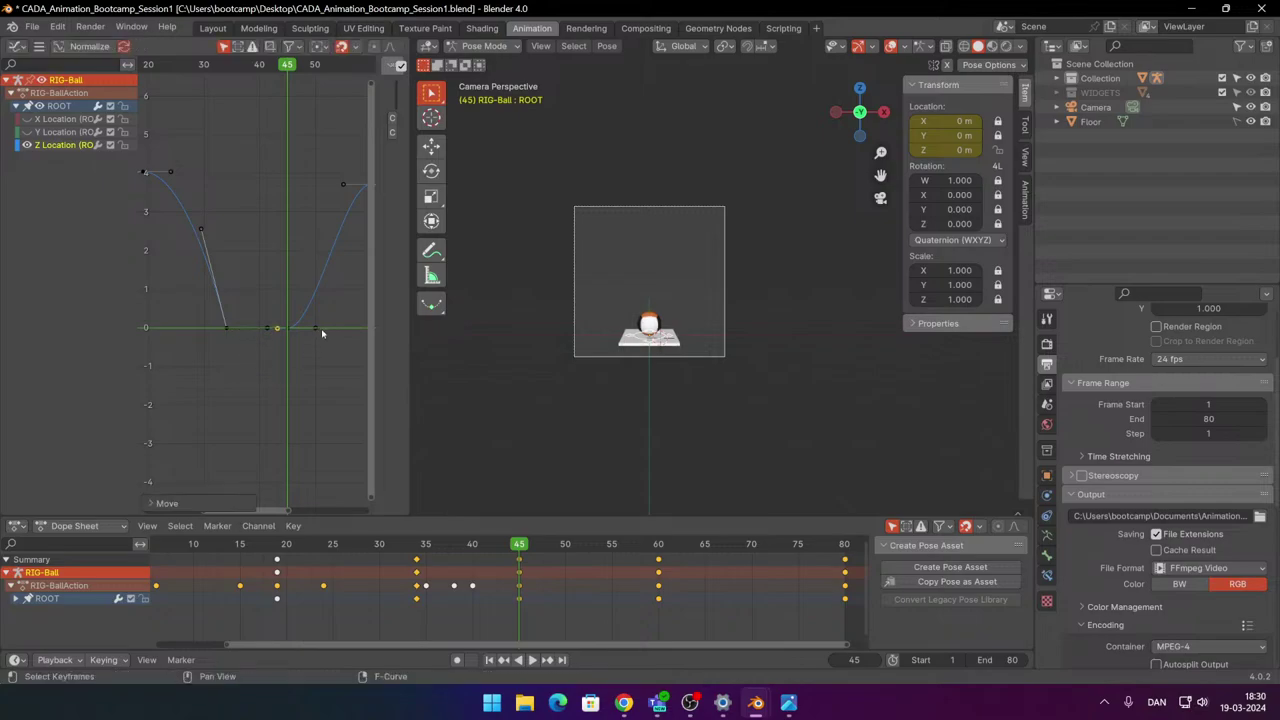
scroll(325, 340, up, 4)
key(g)
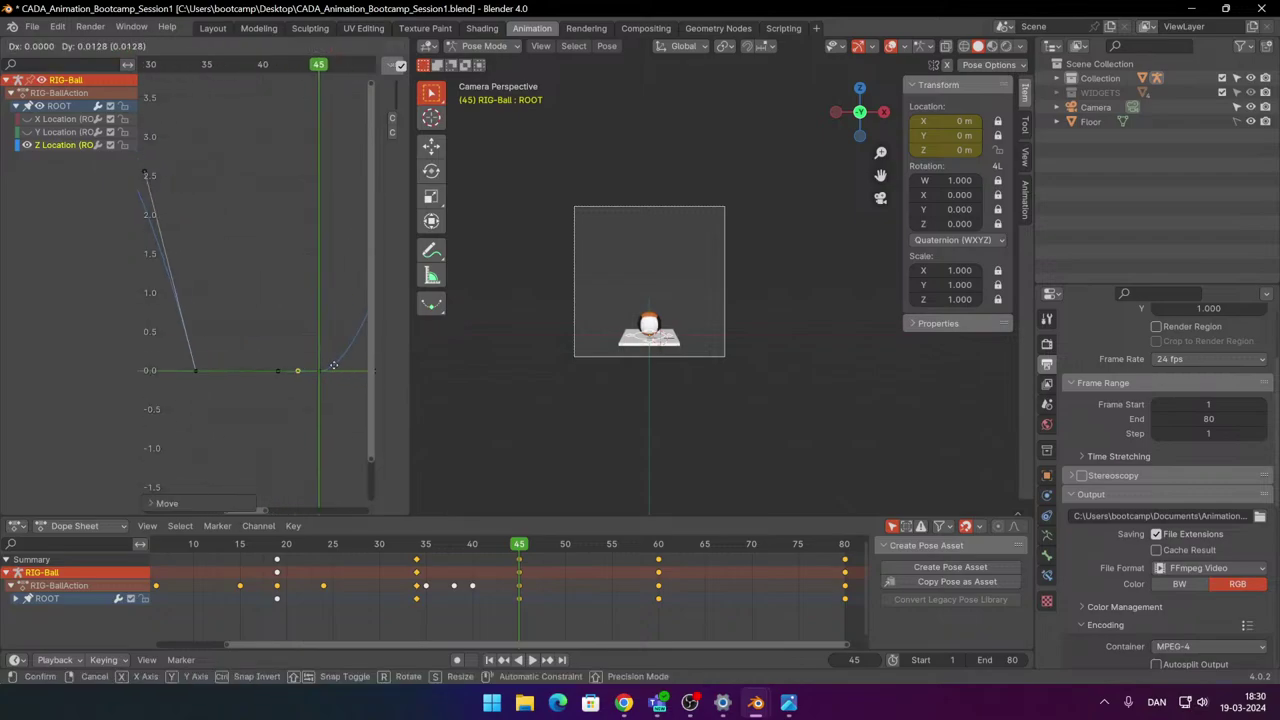
click(334, 365)
Play the animation around the landing and second jump to check the ball's ground contact.
drag(521, 541, 454, 543)
key(space)
key(space)
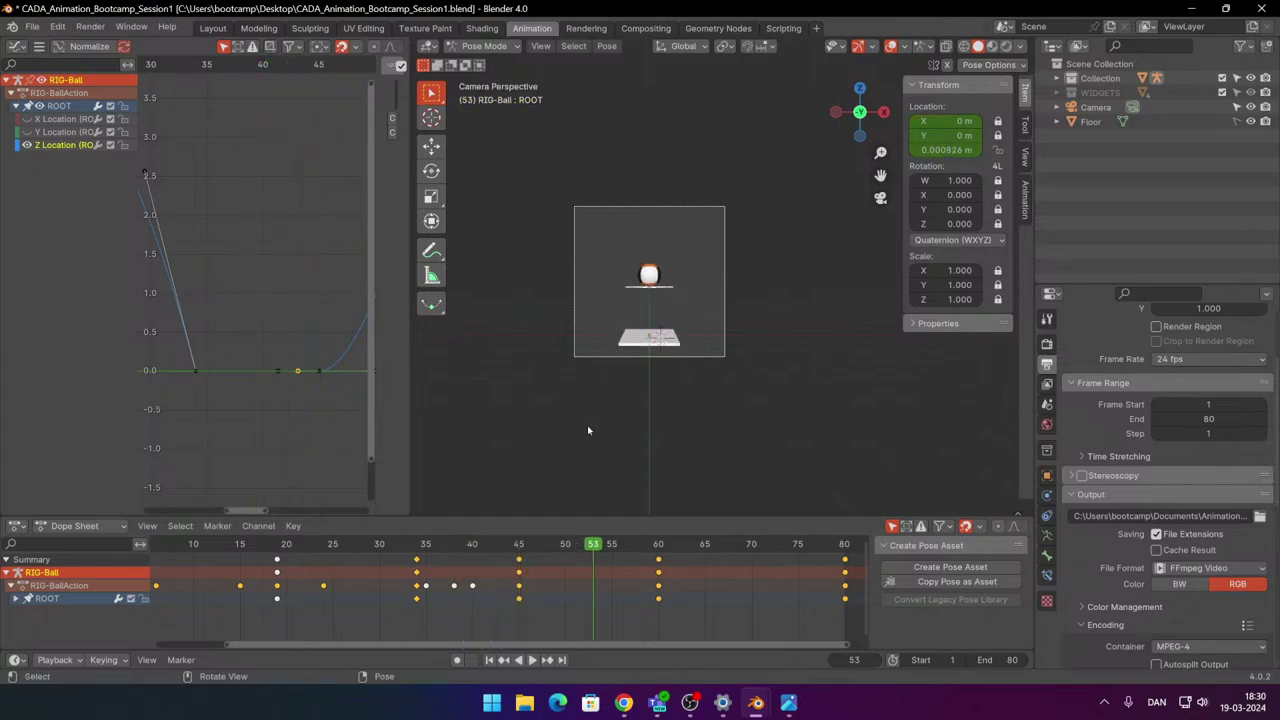
key(space)
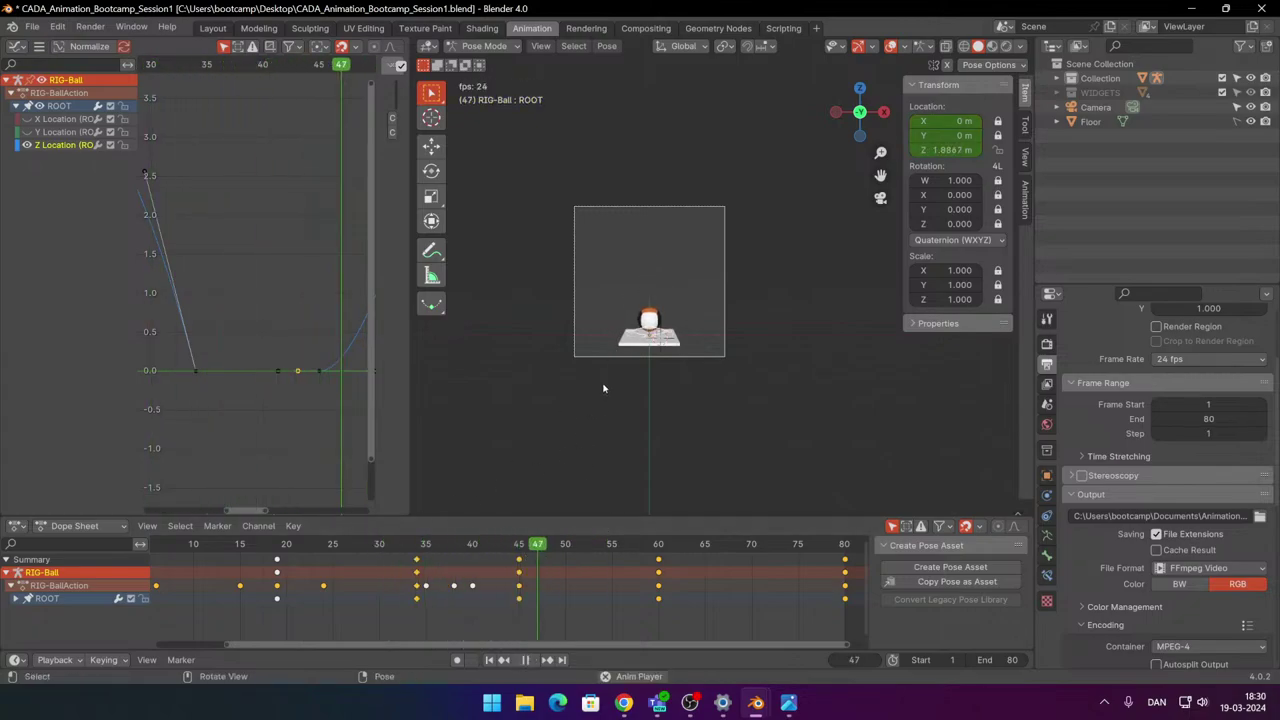
scroll(640, 365, down, 2)
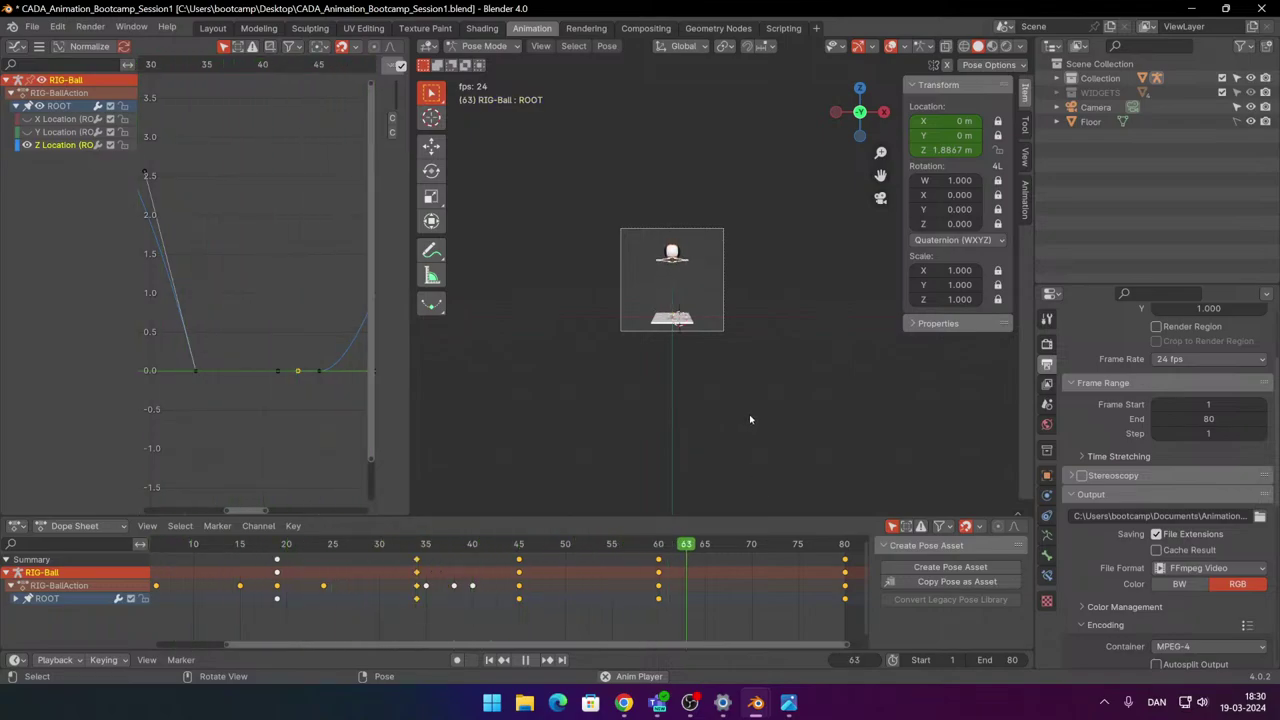
key(space)
Try to reposition the outgoing handle of the frame 45 keyframe on the Z Location curve, and undo the move.
scroll(671, 498, up, 4)
drag(563, 544, 519, 544)
scroll(300, 354, down, 8)
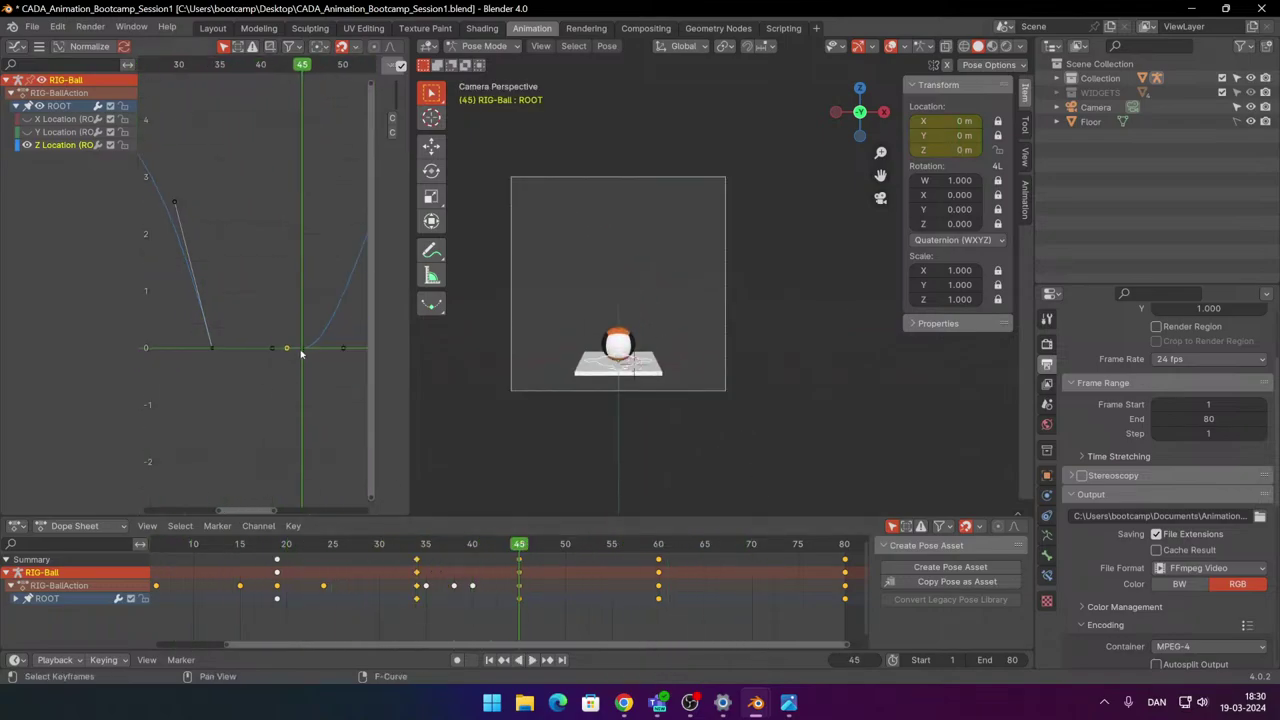
middle_drag(313, 356, 260, 390)
click(238, 370)
scroll(238, 370, up, 2)
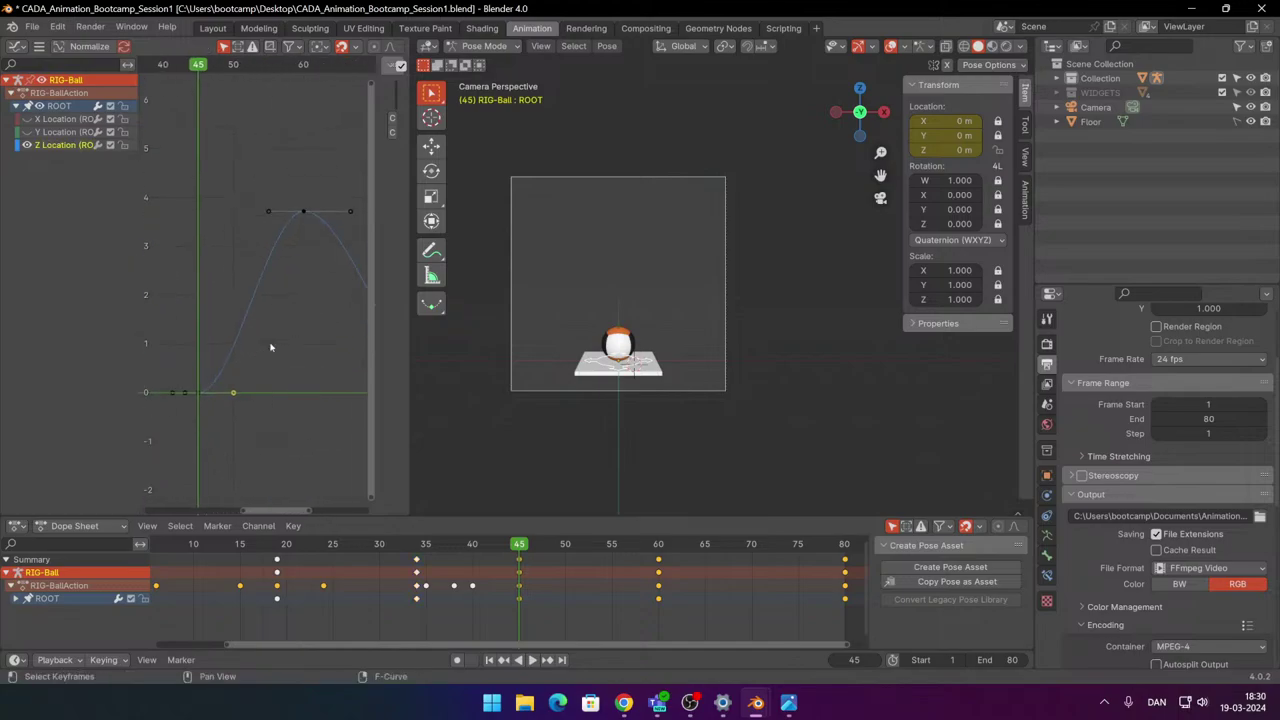
key(g)
click(214, 420)
key(ctrl+z)
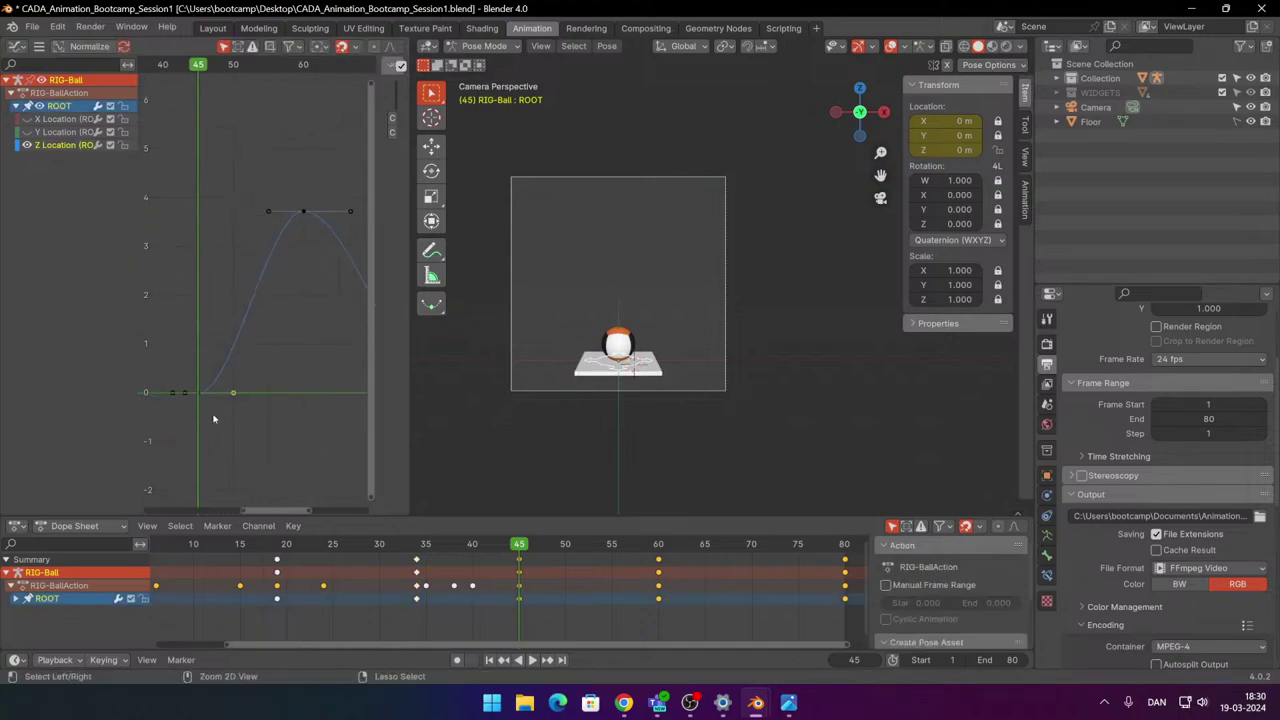
Raise the frame 45 keyframe's outgoing handle to about value 1.2 near frame 49 for a steeper take-off.
middle_drag(264, 438, 385, 416)
scroll(266, 370, up, 2)
middle_drag(319, 386, 262, 366)
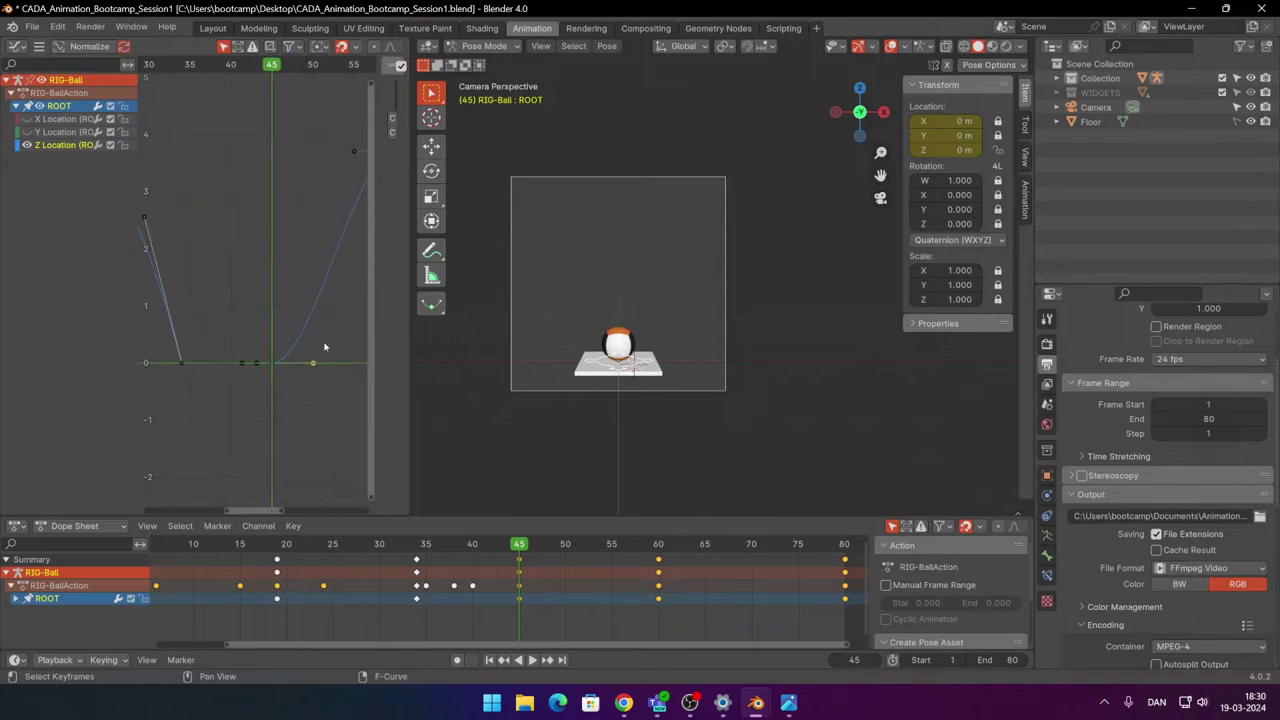
key(g)
click(343, 249)
scroll(243, 454, up, 2)
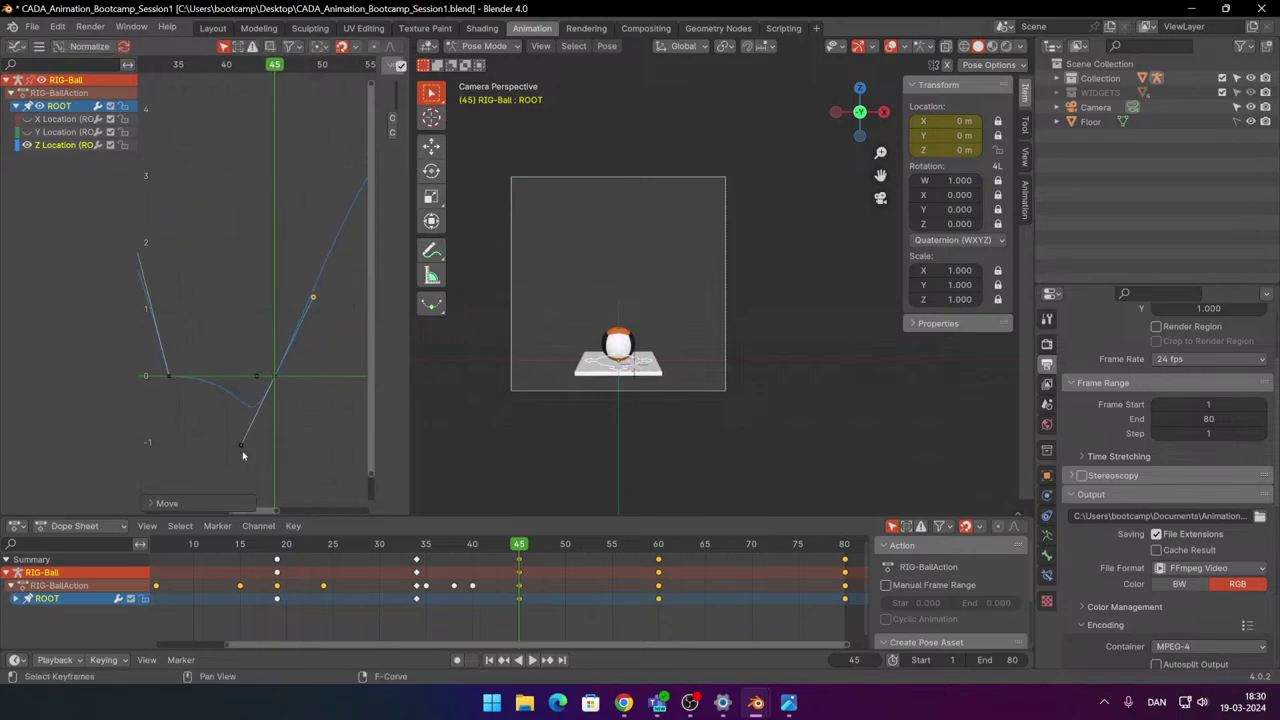
Set the frame 45 keyframe's incoming handle to Free and move it to value 0 near frame 35 on the Z Location curve.
scroll(254, 445, down, 1)
drag(213, 460, 250, 432)
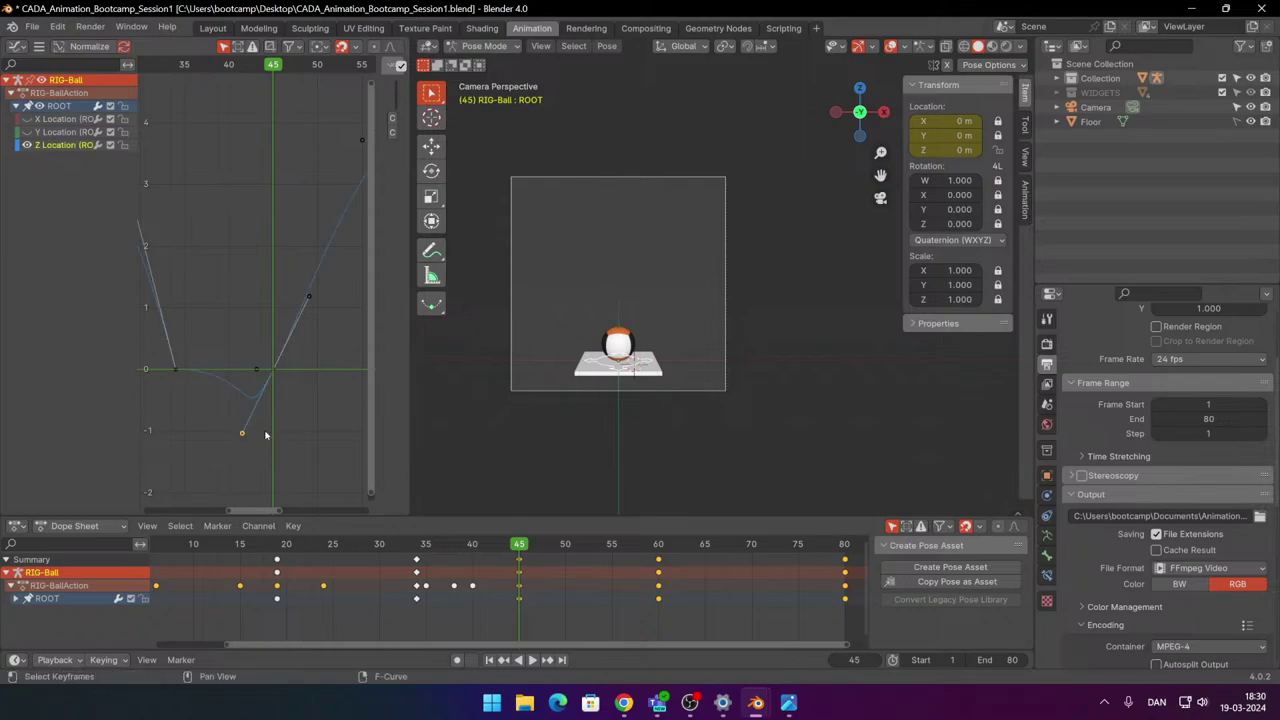
click(244, 434)
key(v)
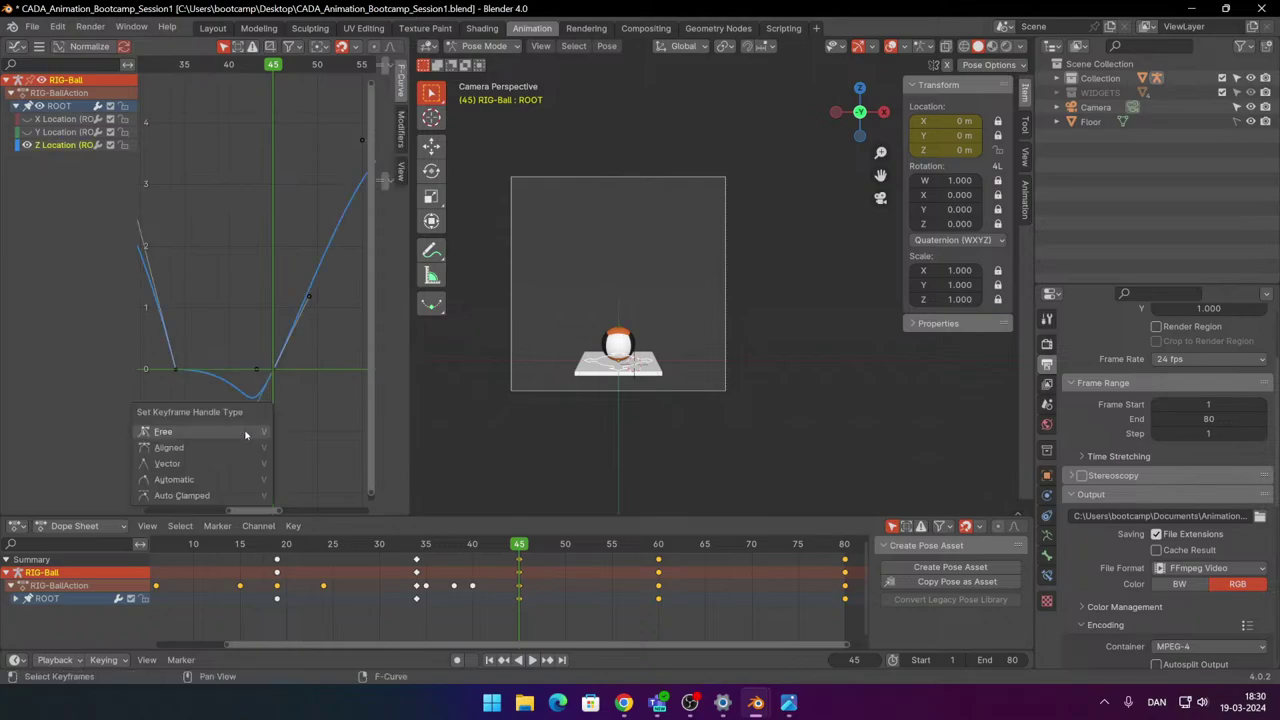
click(245, 432)
key(g)
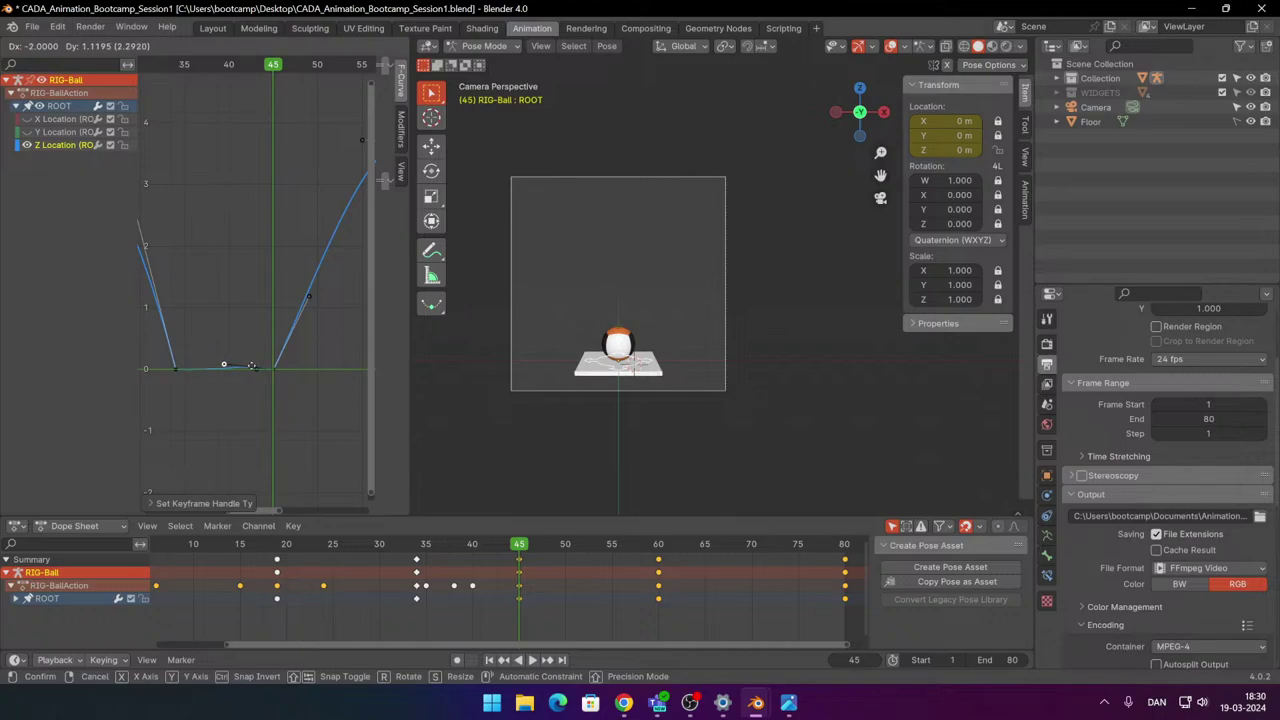
click(217, 370)
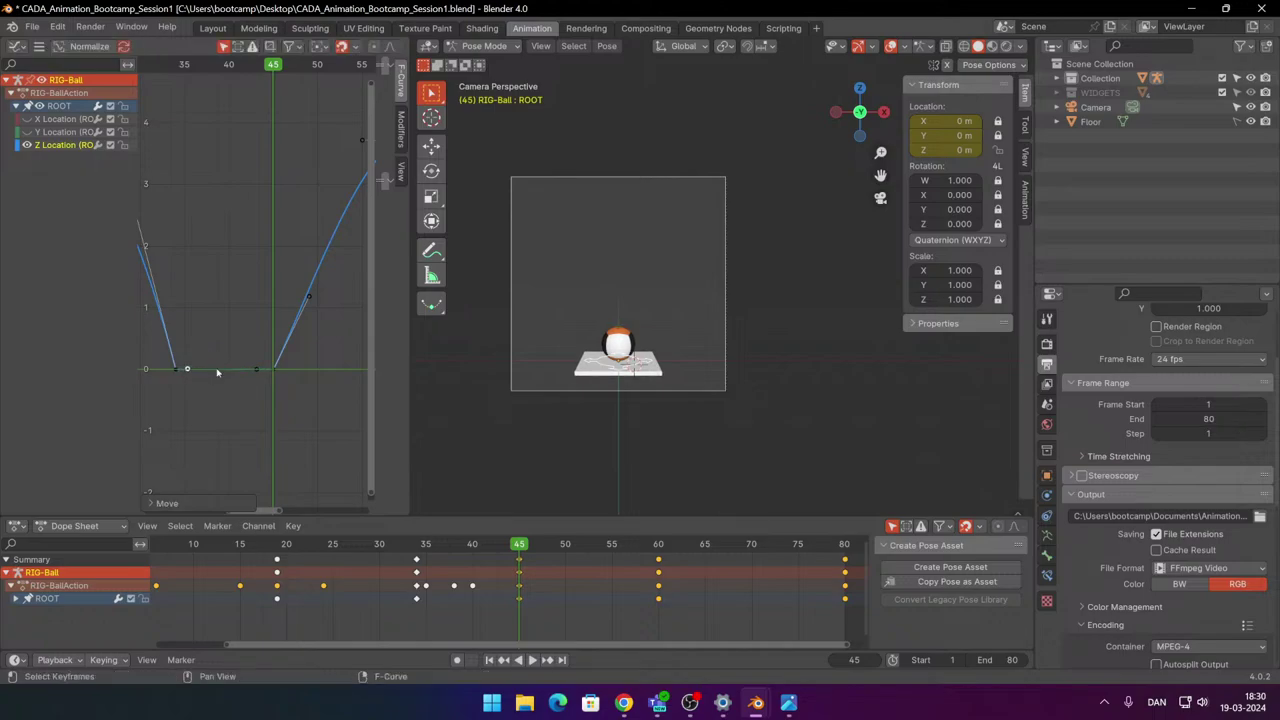
Raise the frame 45 keyframe's outgoing handle to about value 1.4 near frame 48 to steepen the second take-off.
scroll(370, 308, down, 6)
middle_drag(357, 303, 260, 365)
drag(242, 373, 192, 349)
key(g)
click(235, 323)
Move the frame 80 landing keyframe's incoming handle up to about value 1.5 near frame 76 for a steeper fall.
scroll(240, 350, down, 2)
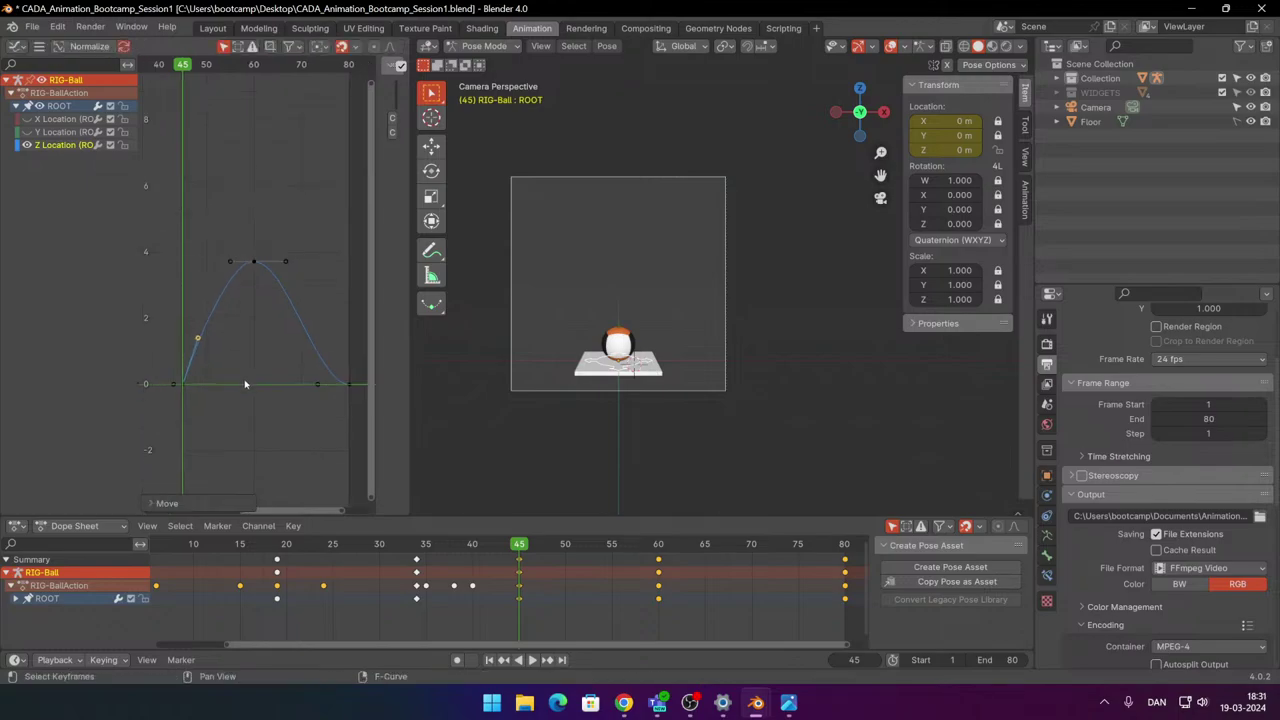
middle_drag(253, 354, 249, 350)
scroll(249, 350, up, 1)
middle_drag(346, 432, 326, 428)
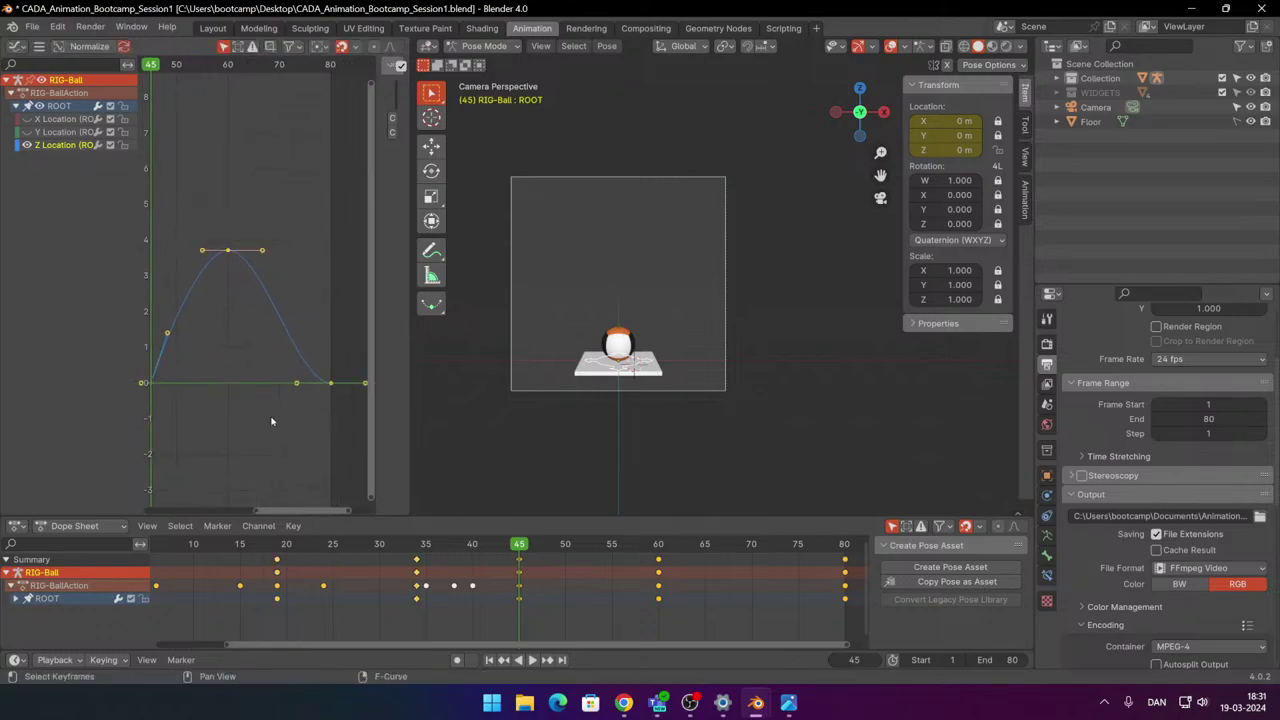
drag(271, 421, 316, 357)
key(g)
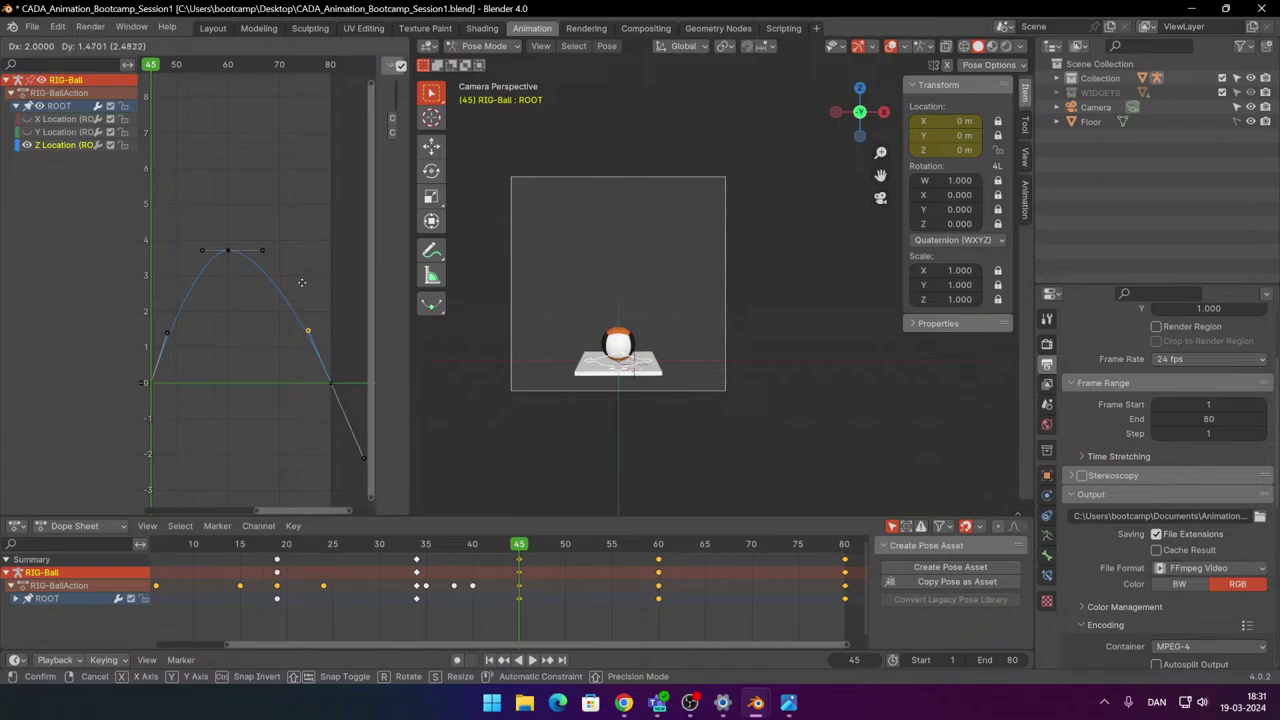
click(302, 283)
Play the animation from frame 45 to check the rise, peak and fall of the second jump.
middle_drag(234, 291, 292, 306)
scroll(292, 306, down, 2)
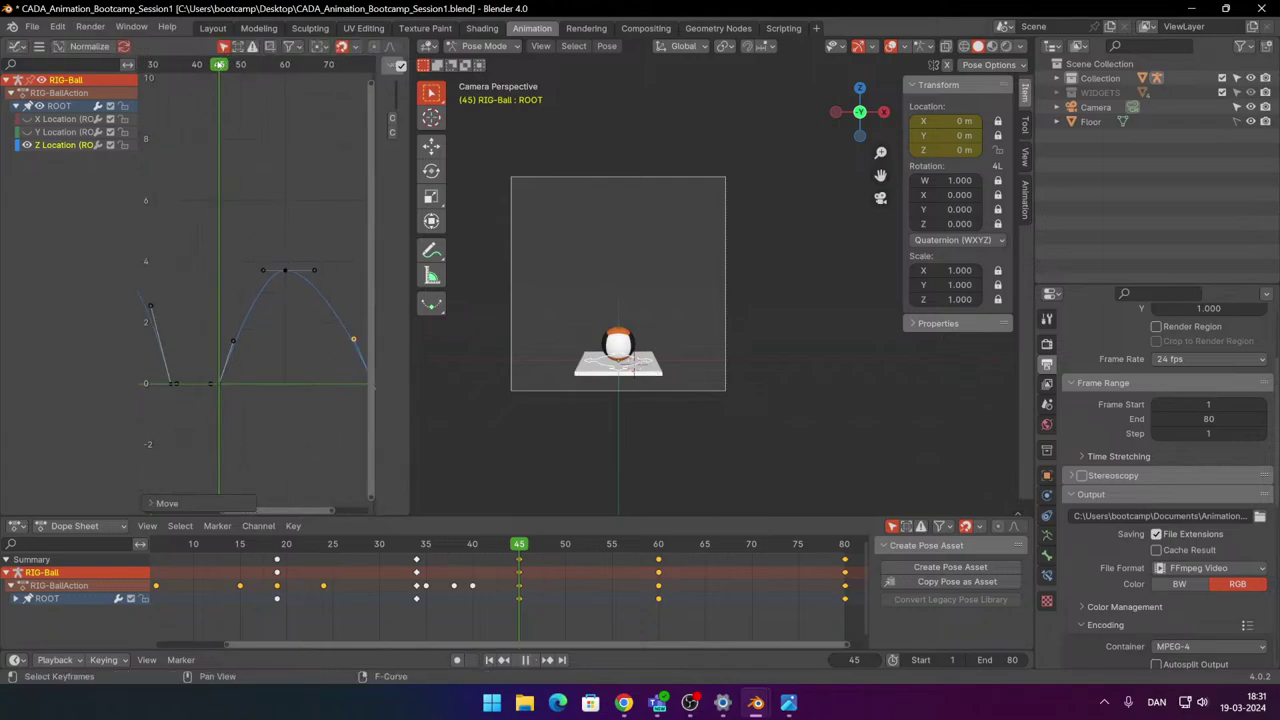
key(space)
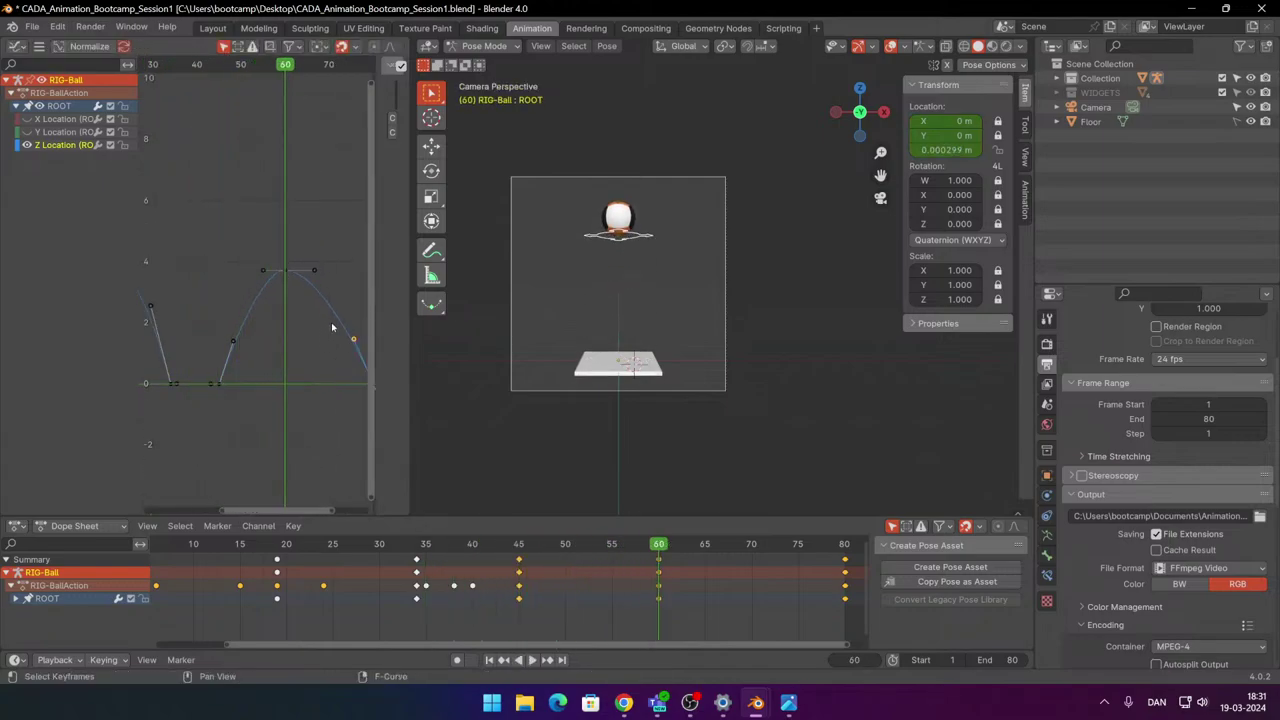
key(space)
scroll(324, 332, down, 1)
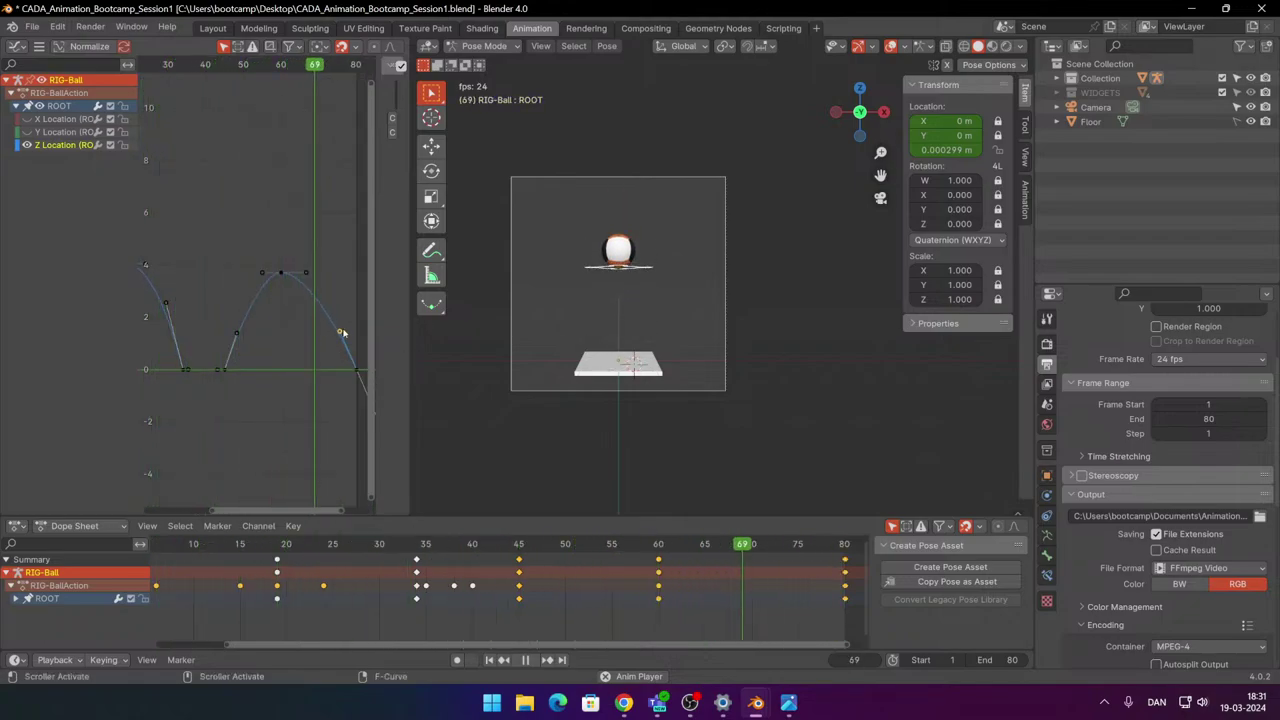
scroll(341, 331, down, 2)
middle_drag(267, 334, 322, 340)
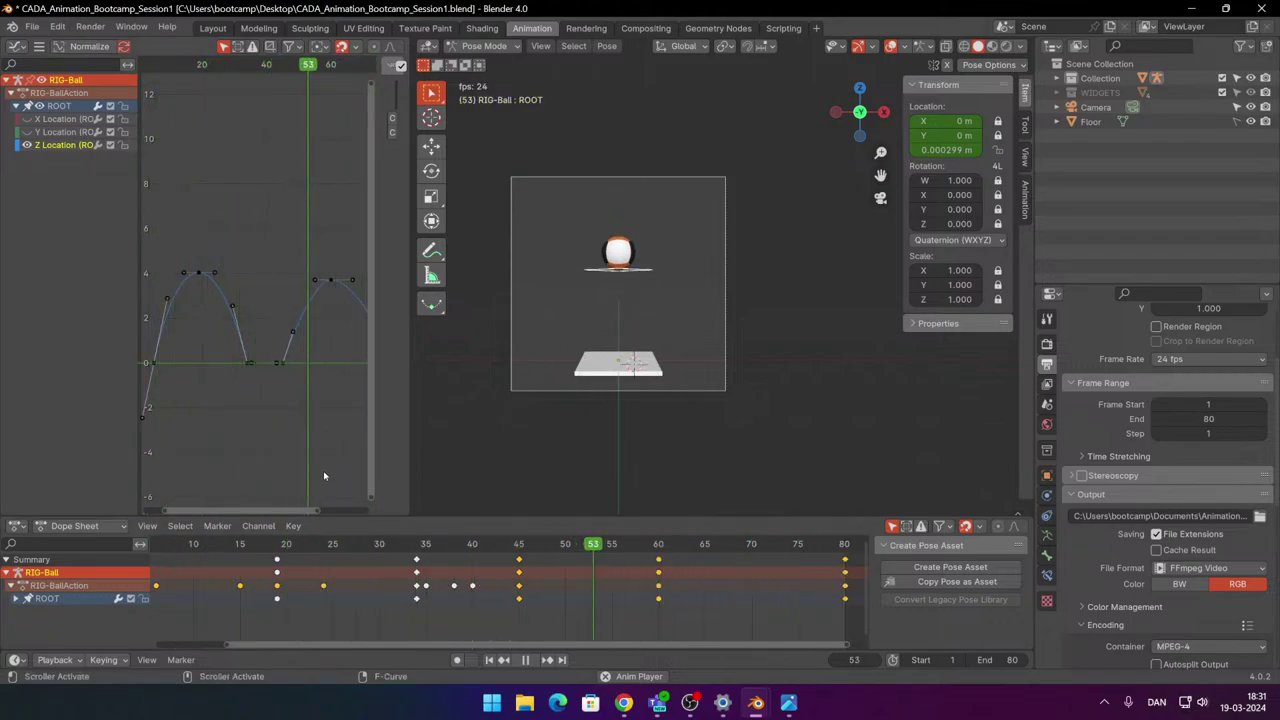
scroll(323, 390, down, 1)
key(space)
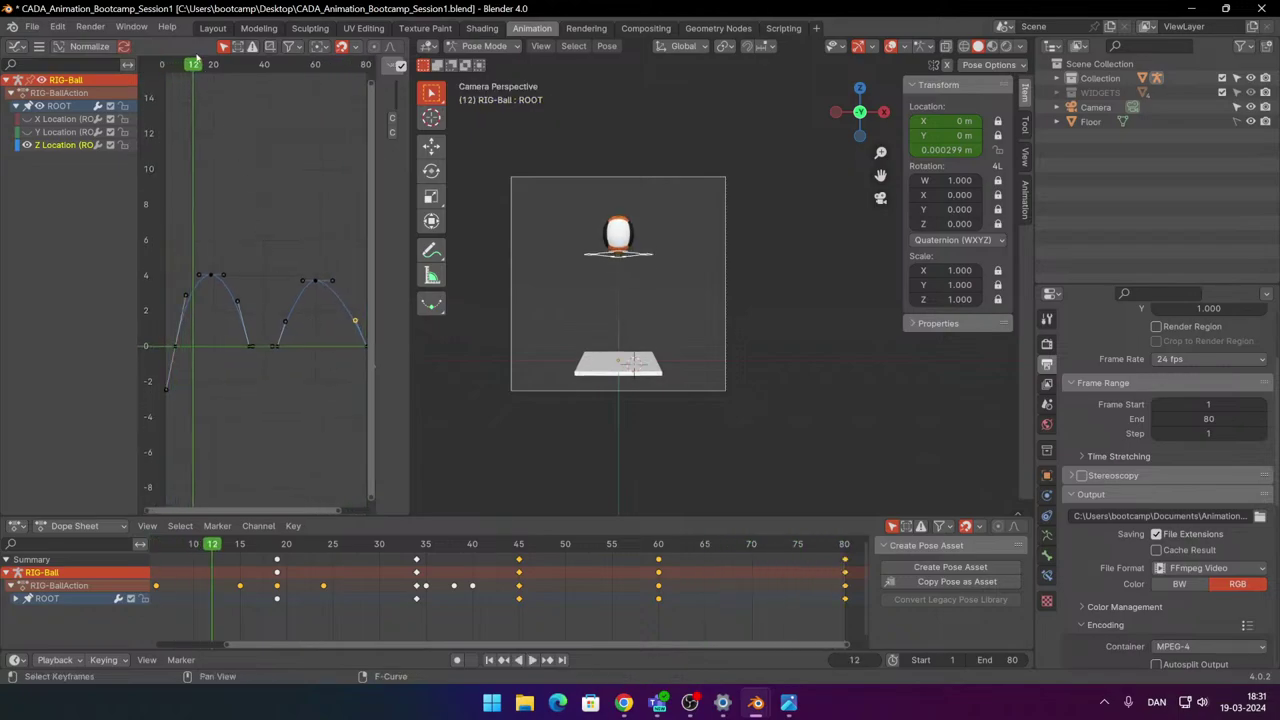
Replay the animation from the first frame to compare the timing of the two jumps.
drag(192, 64, 164, 81)
key(space)
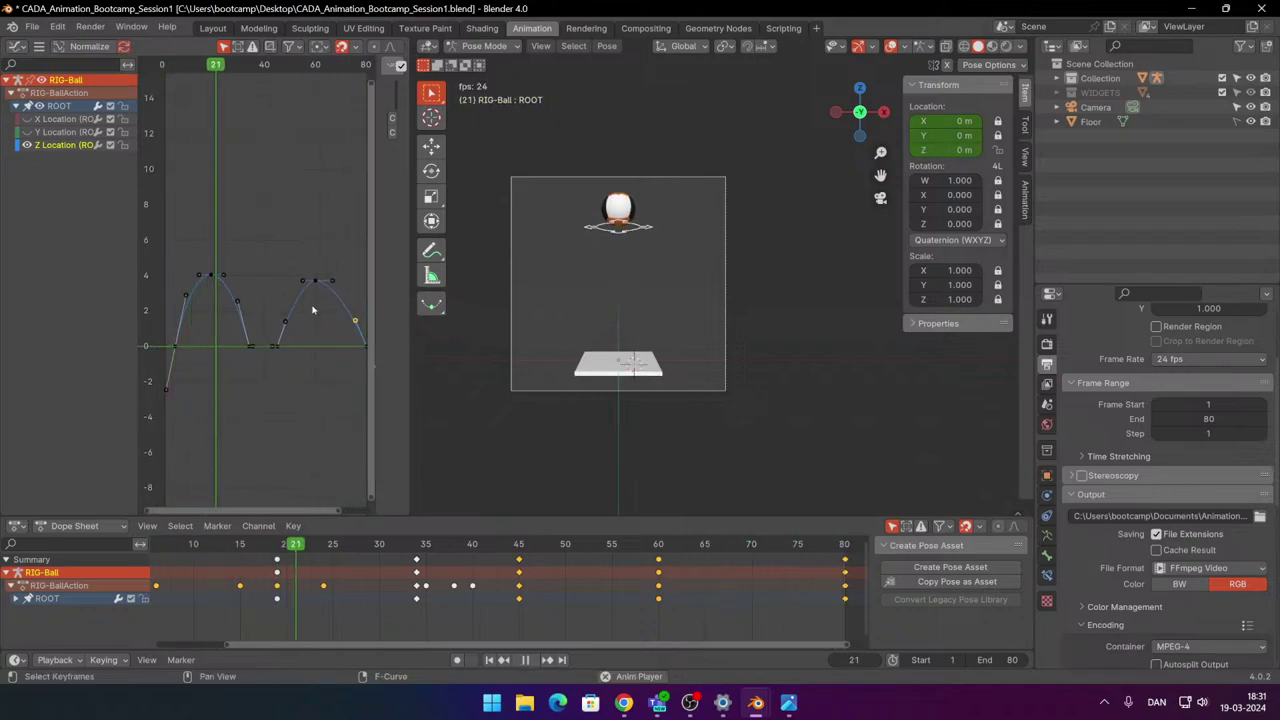
middle_drag(354, 310, 323, 297)
scroll(323, 297, up, 4)
key(space)
Try to widen the frame 60 peak keyframe by scaling its handles, and undo the scaling.
drag(251, 201, 372, 286)
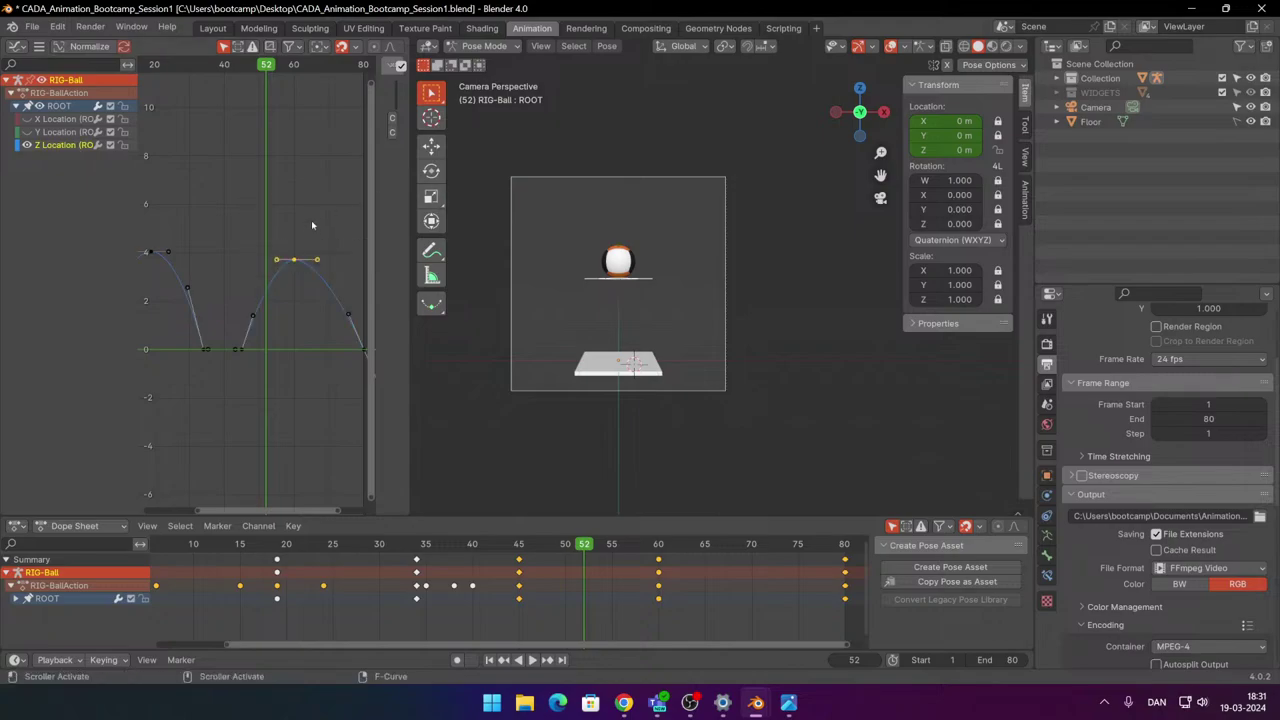
scroll(311, 225, up, 1)
key(s)
click(269, 229)
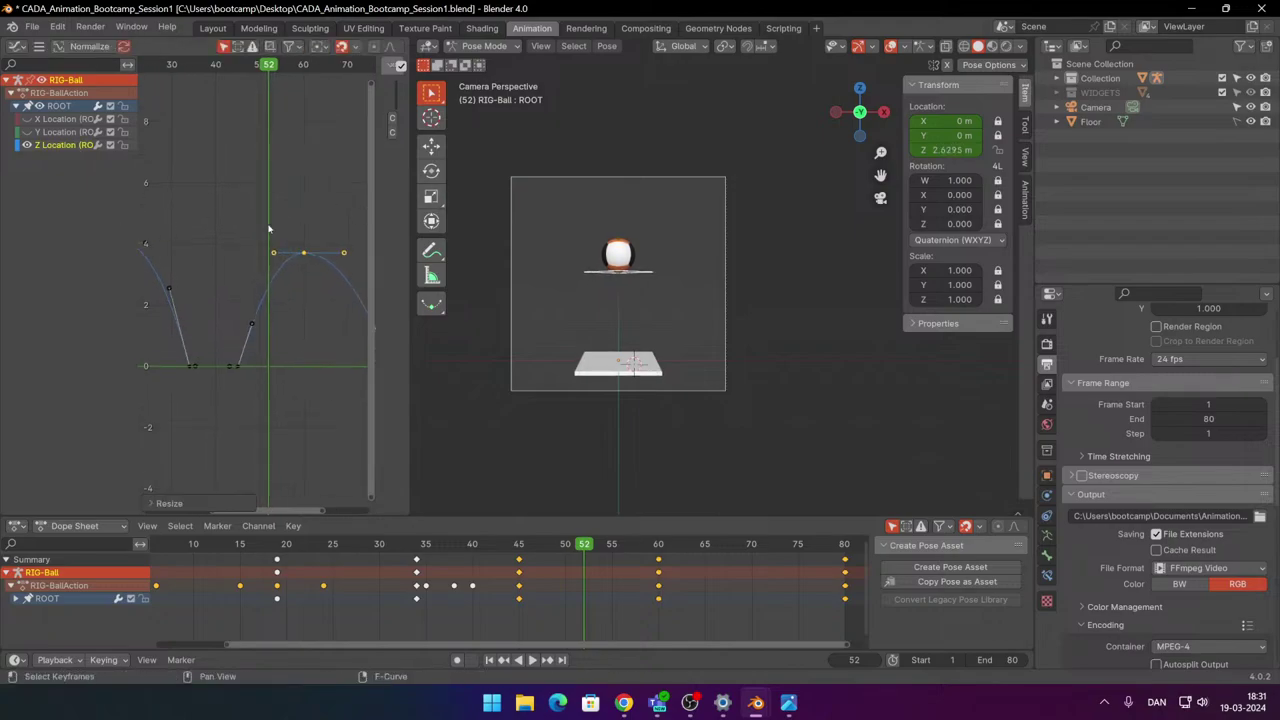
scroll(267, 229, down, 2)
scroll(295, 236, up, 1)
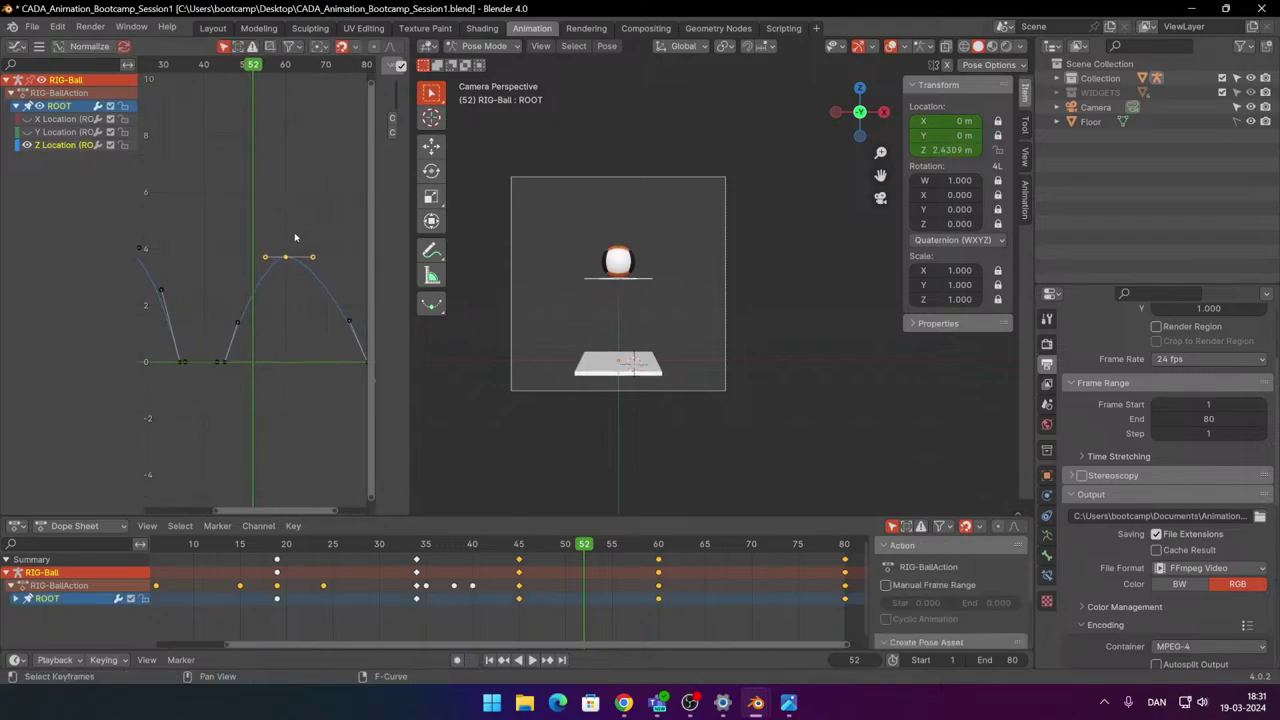
drag(222, 229, 310, 262)
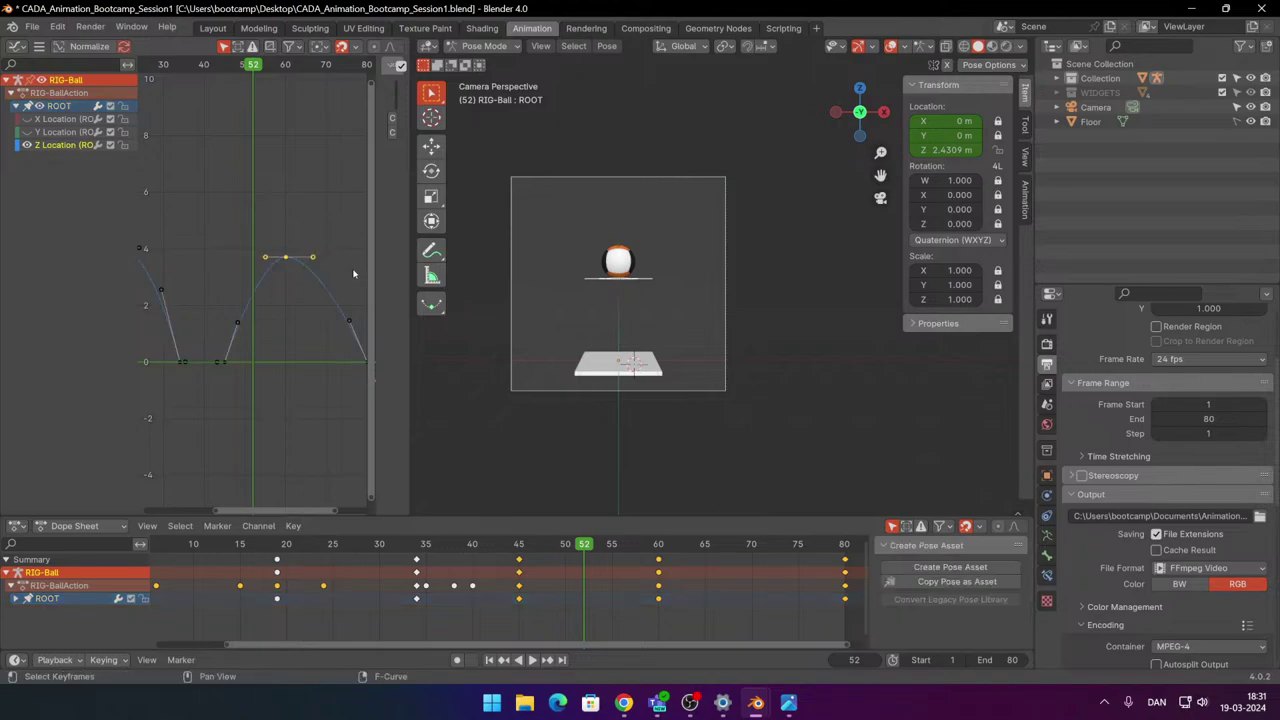
scroll(321, 260, up, 1)
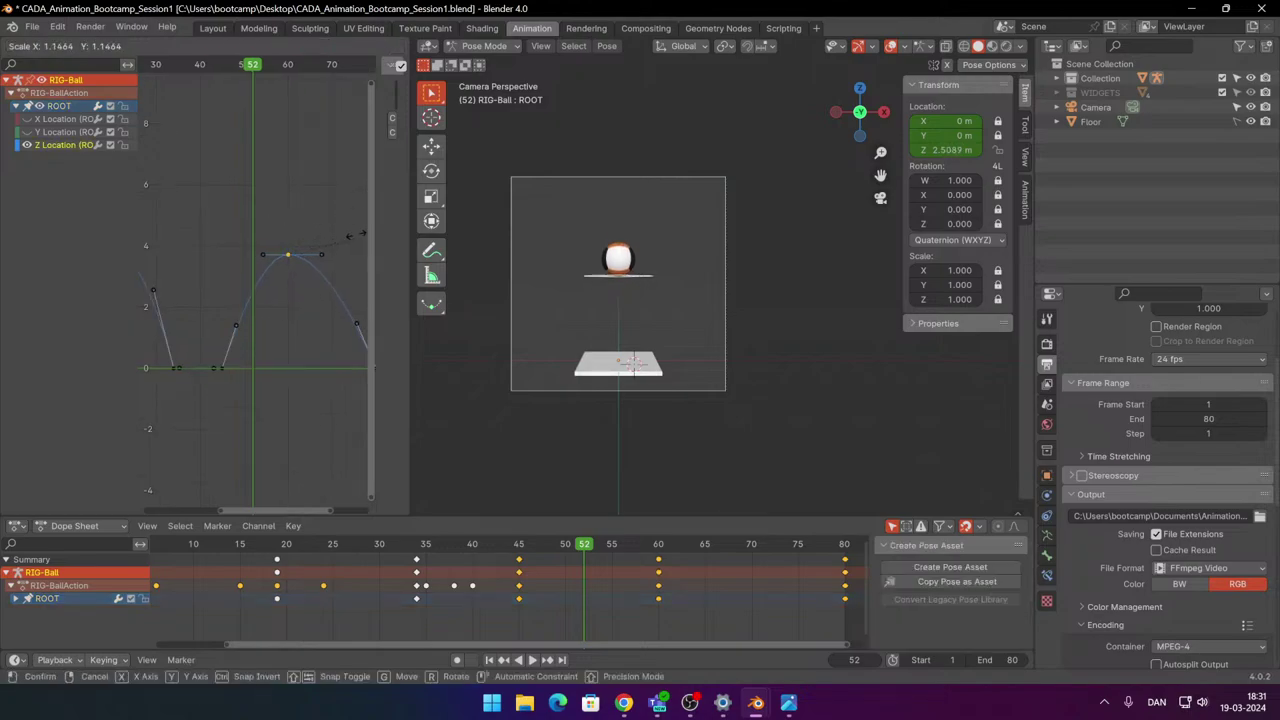
key(b)
key(Escape)
key(q)
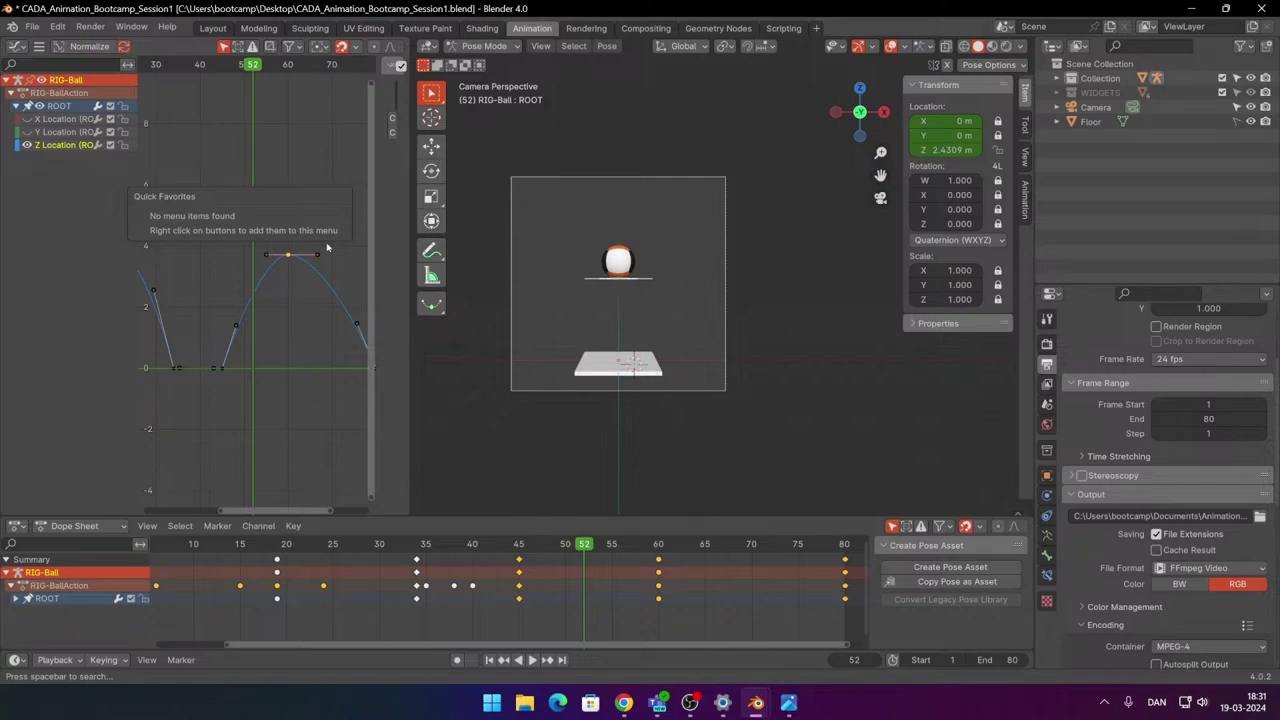
key(Escape)
Scale the frame 60 peak keyframe's handles to span about frames 53 to 69, and replay the second jump from frame 45.
key(s)
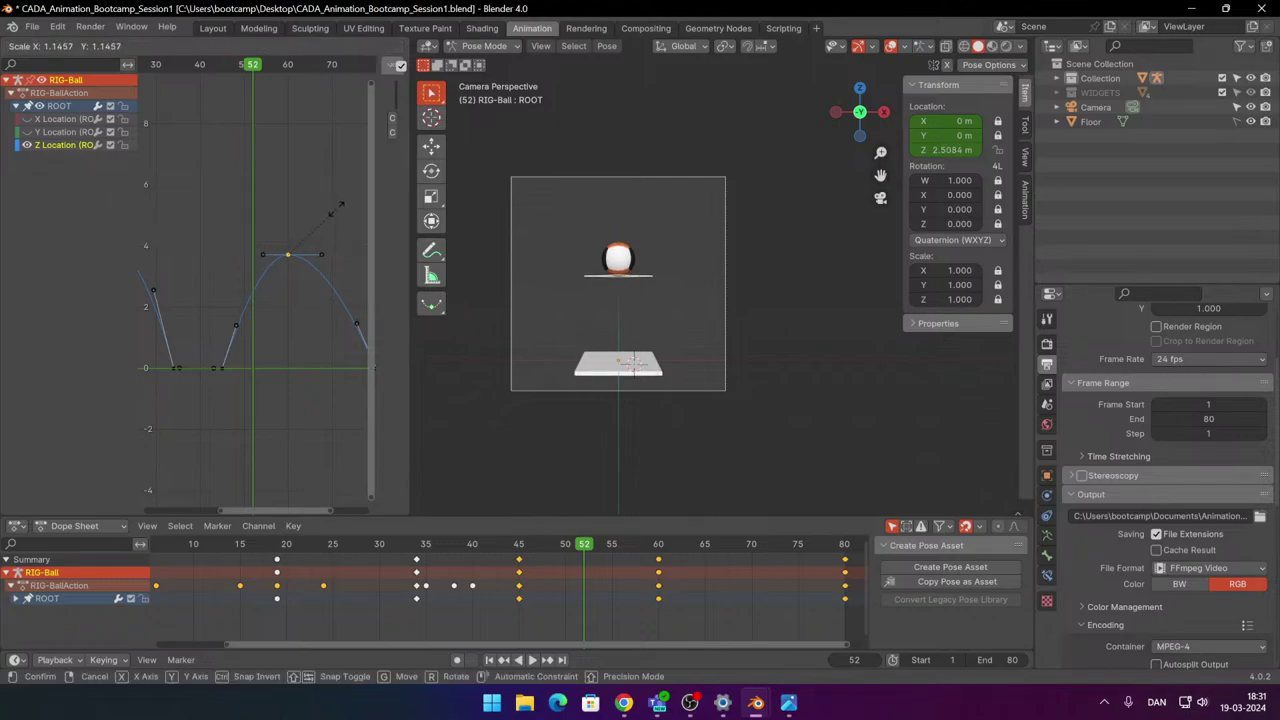
click(347, 204)
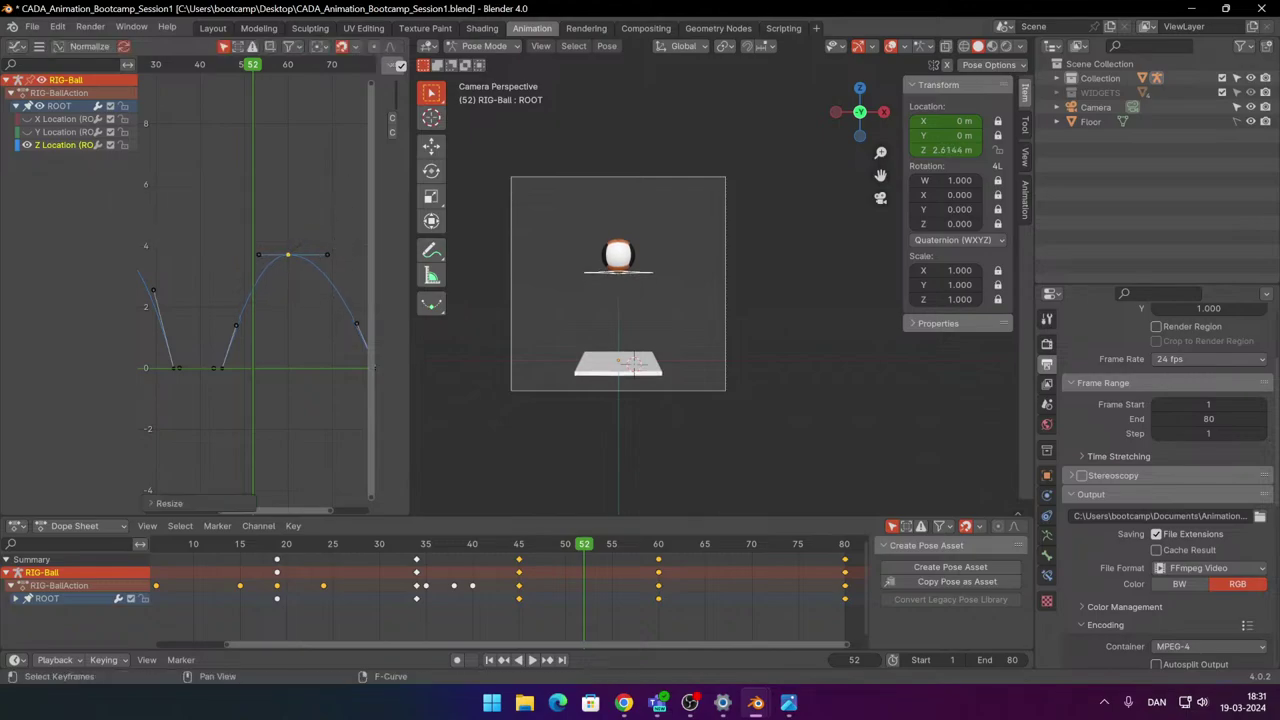
key(s)
click(334, 249)
scroll(334, 249, up, 3)
drag(254, 66, 212, 190)
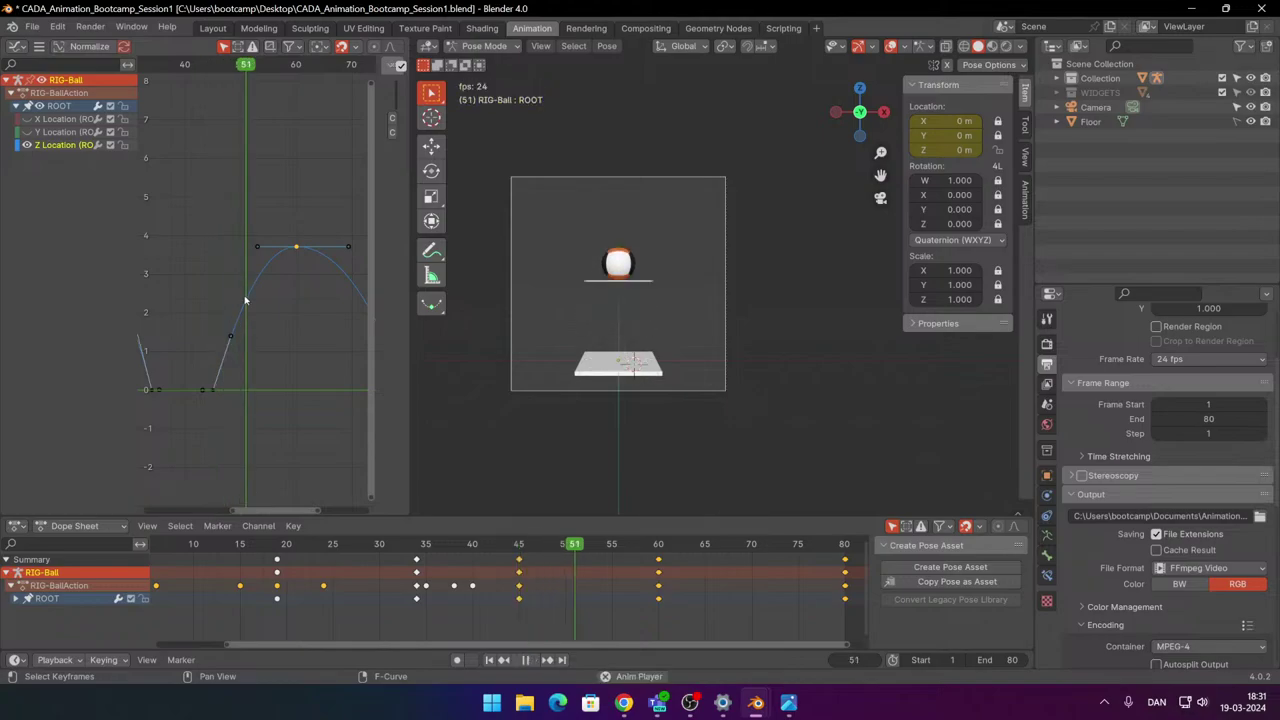
key(space)
Try longer handles on the first jump's frame 19 peak, play the result, undo the scaling and replay the original arc.
scroll(215, 292, down, 4)
middle_drag(176, 263, 331, 255)
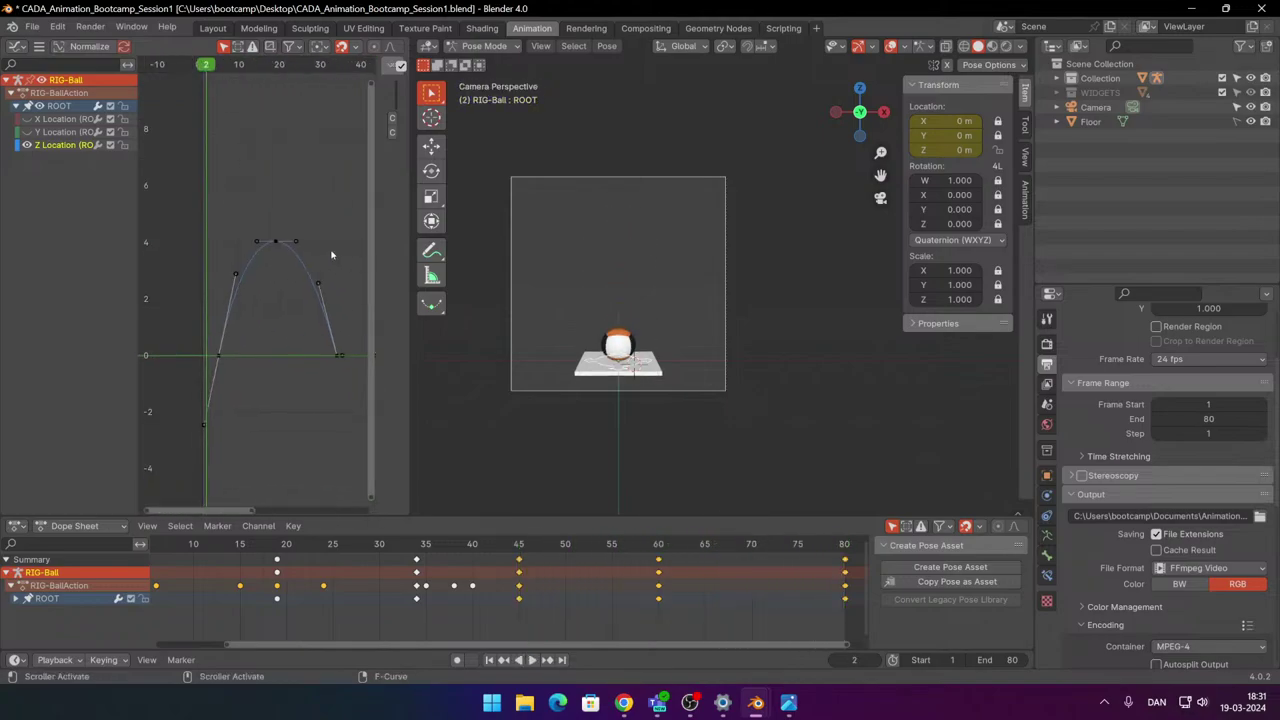
scroll(290, 200, up, 2)
click(279, 234)
key(s)
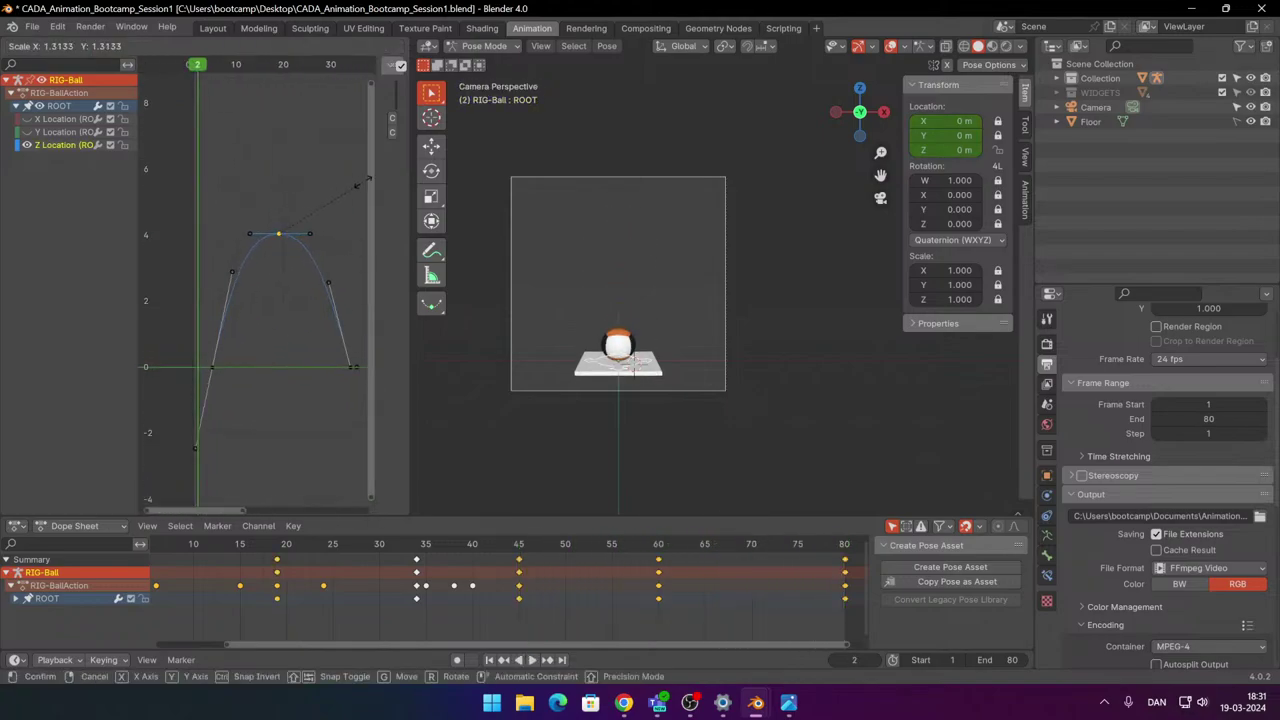
click(368, 179)
key(space)
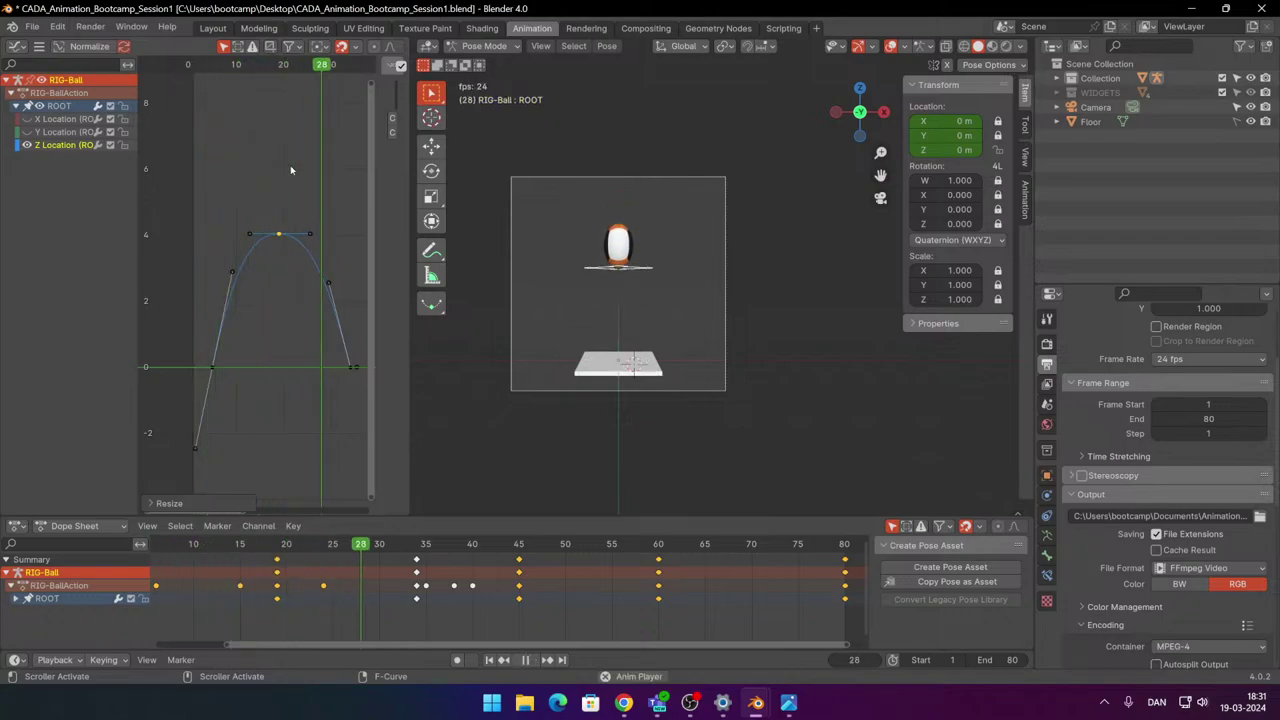
key(space)
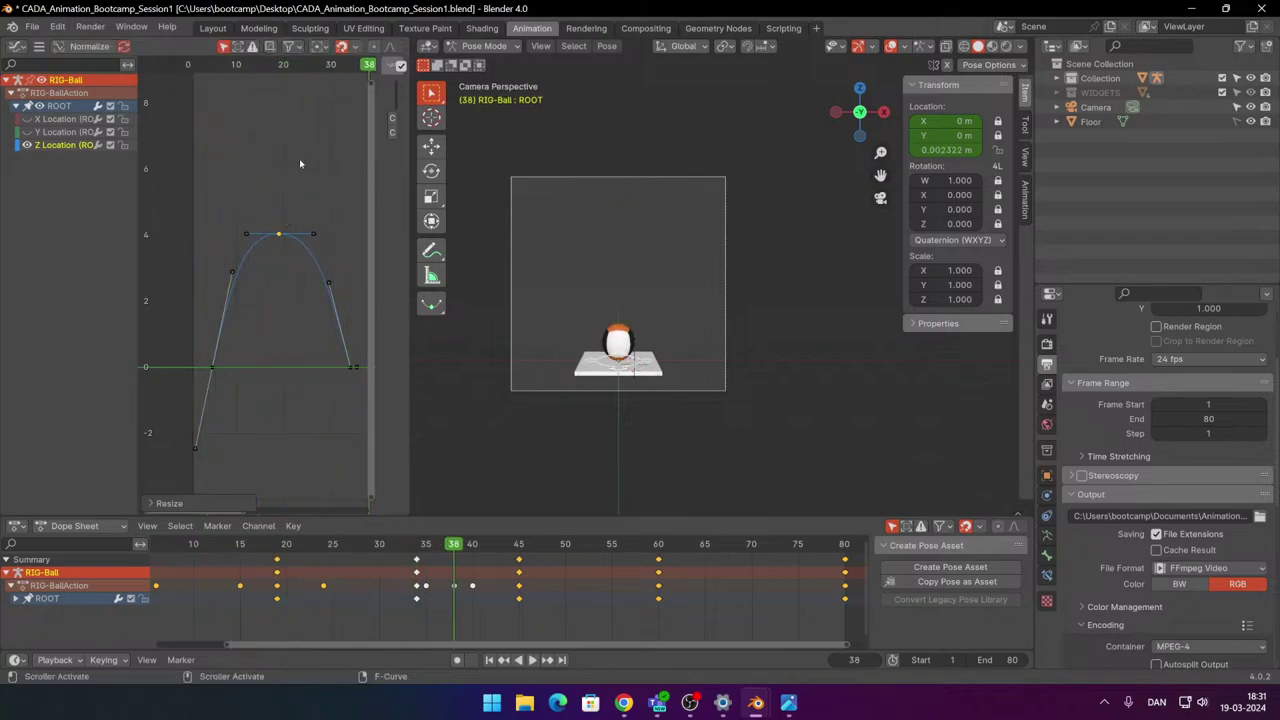
click(193, 66)
key(space)
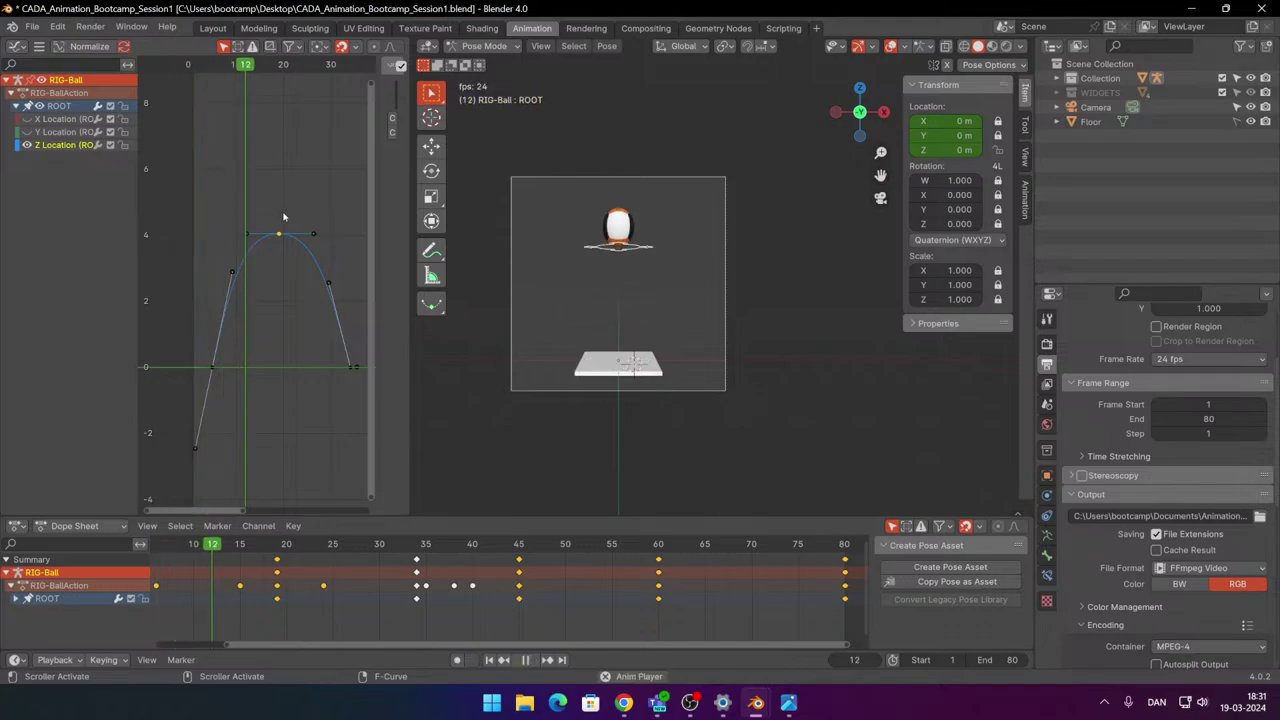
key(Escape)
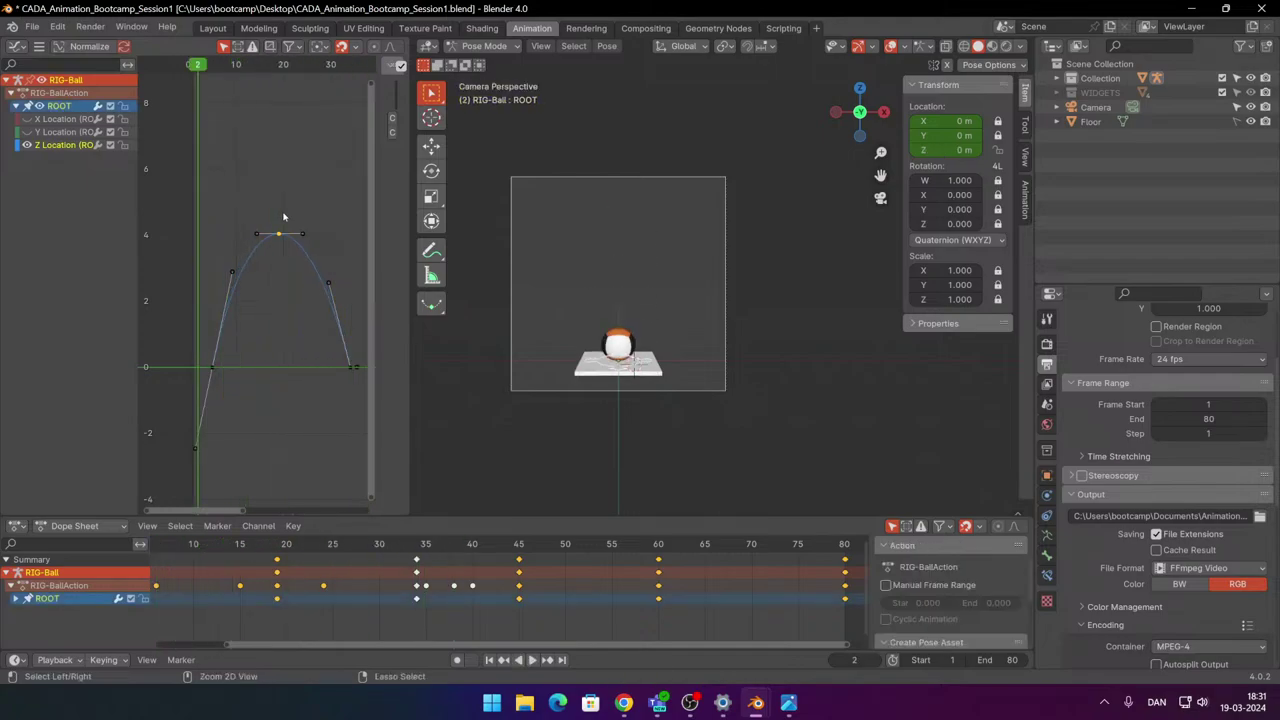
key(space)
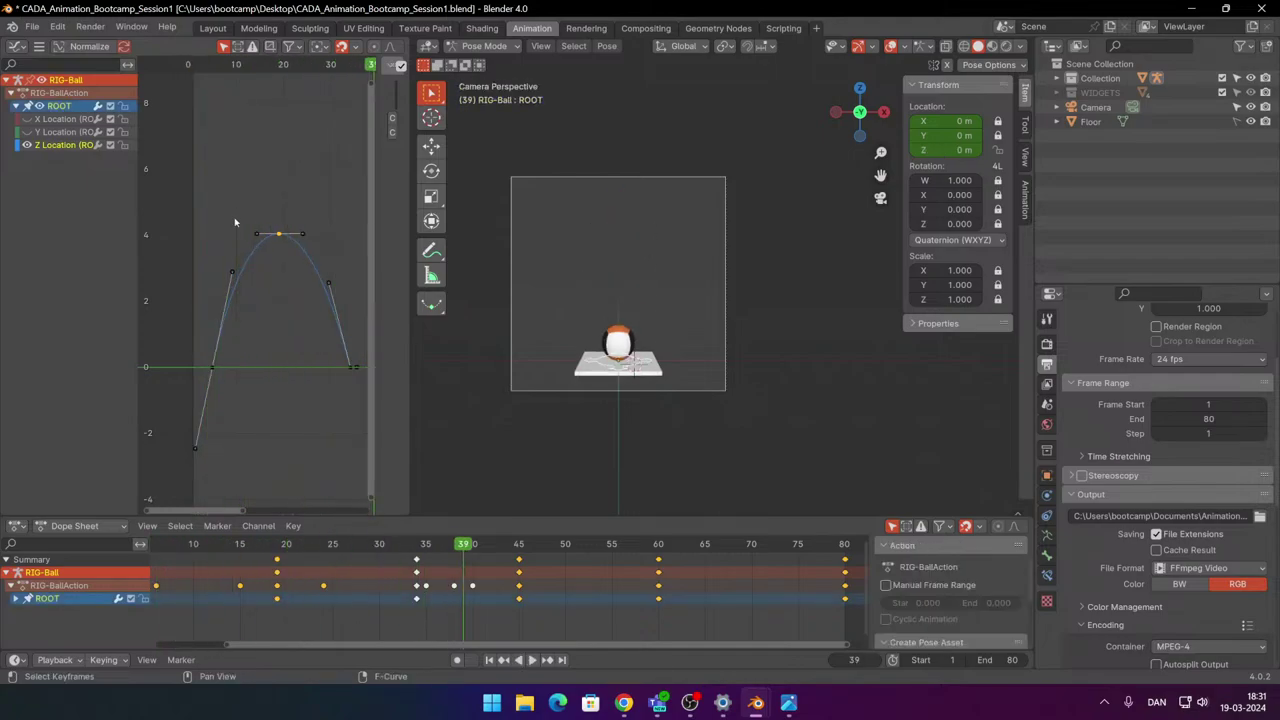
Scale the frame 19 peak keyframe's handles to span about frames 12 to 27, widening the top of the first jump.
click(283, 234)
key(n)
key(s)
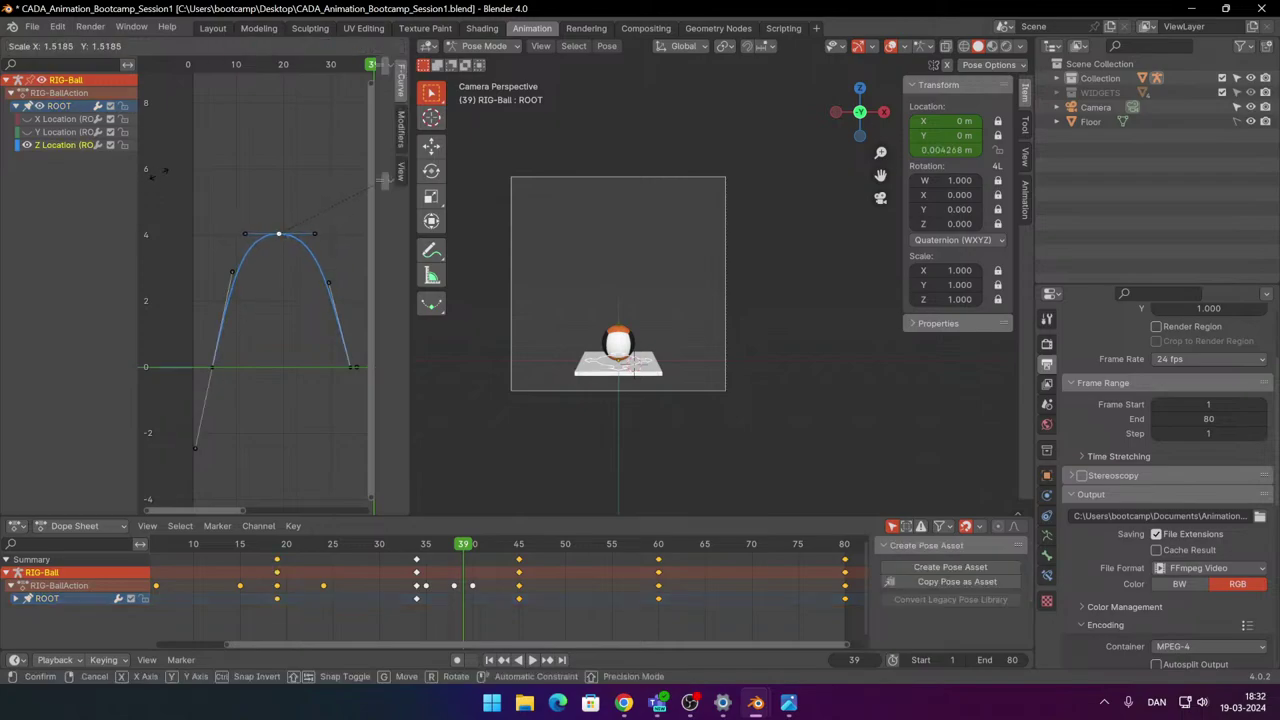
click(166, 170)
Play the animation from the start several times to check the hang time of the first jump.
key(shift+Left)
key(space)
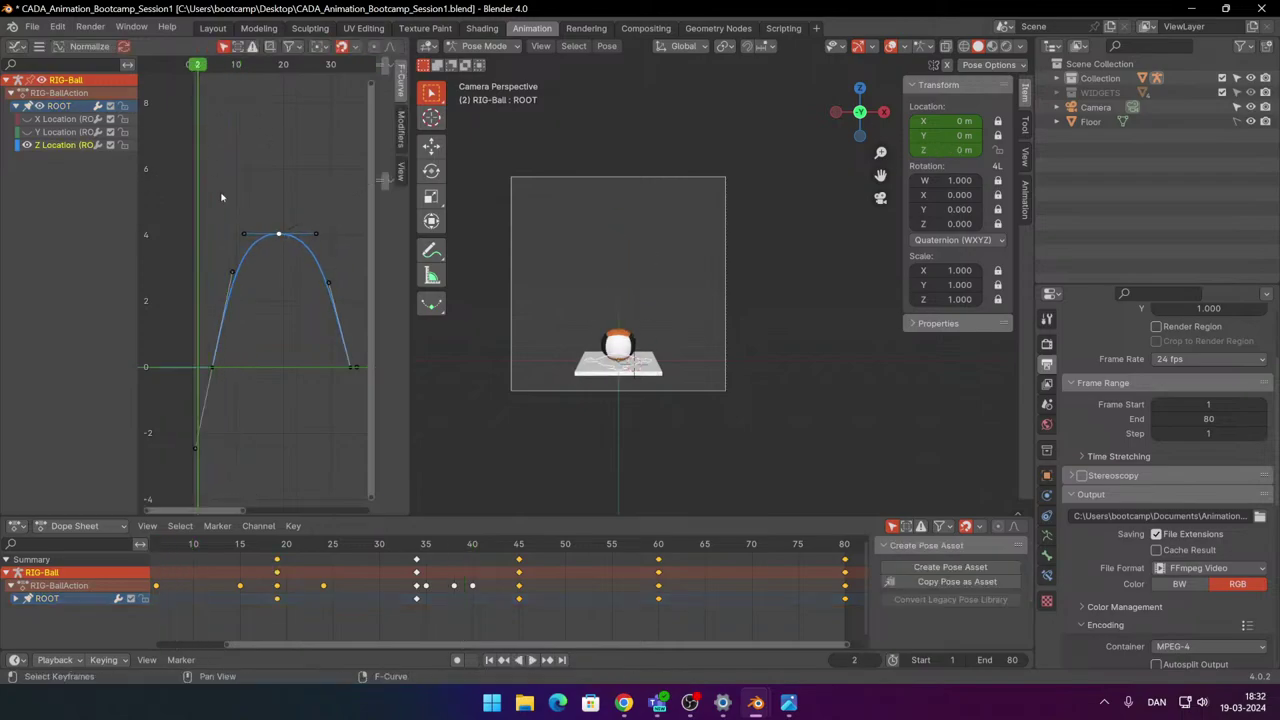
key(space)
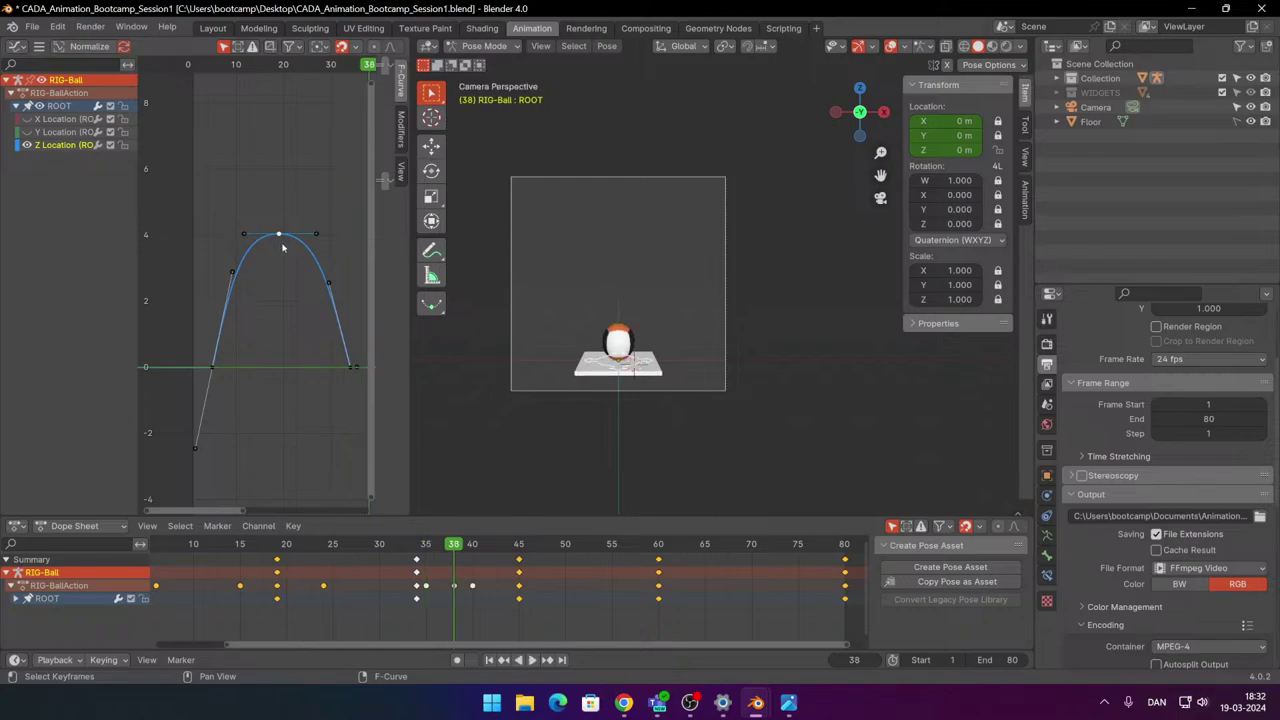
key(shift+Left)
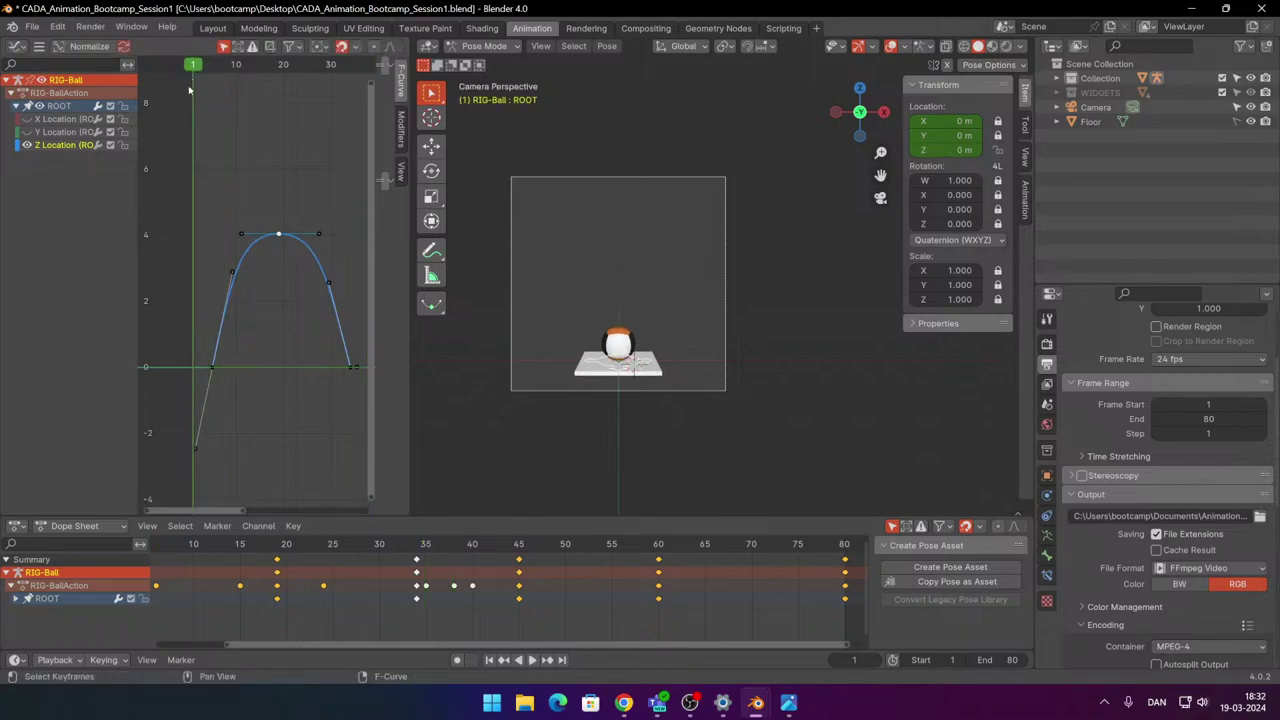
key(space)
key(space)
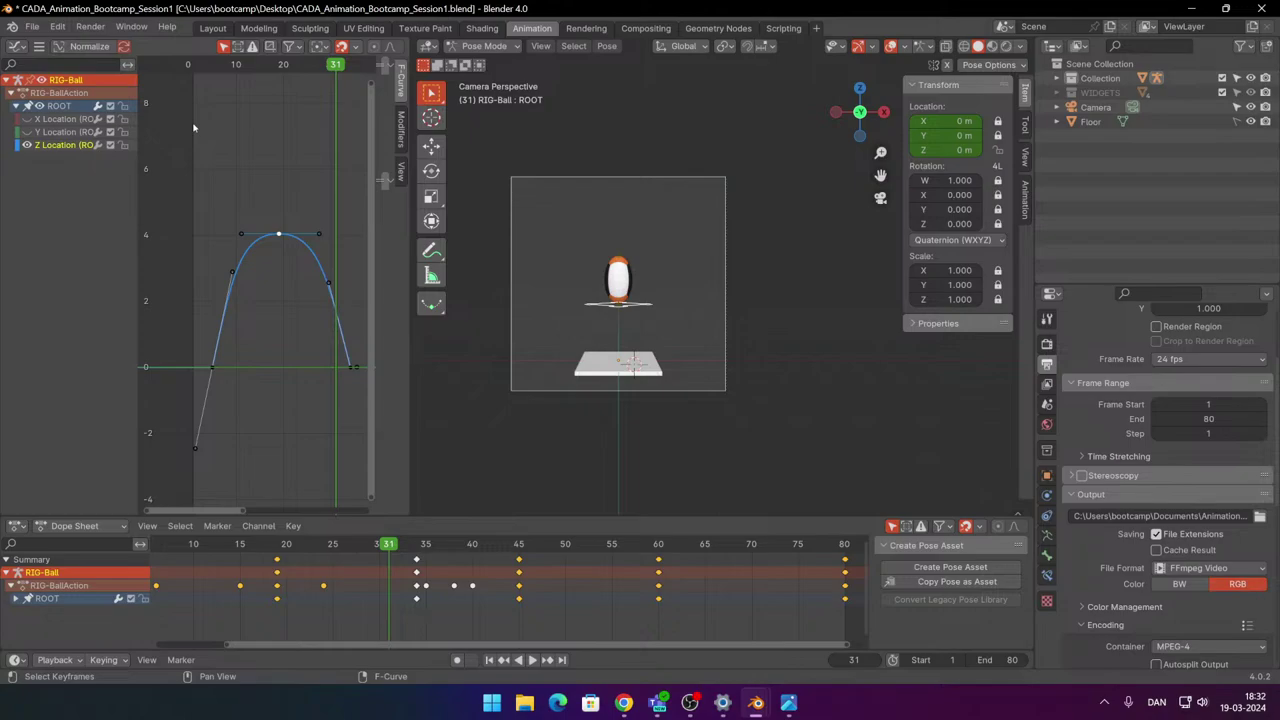
key(space)
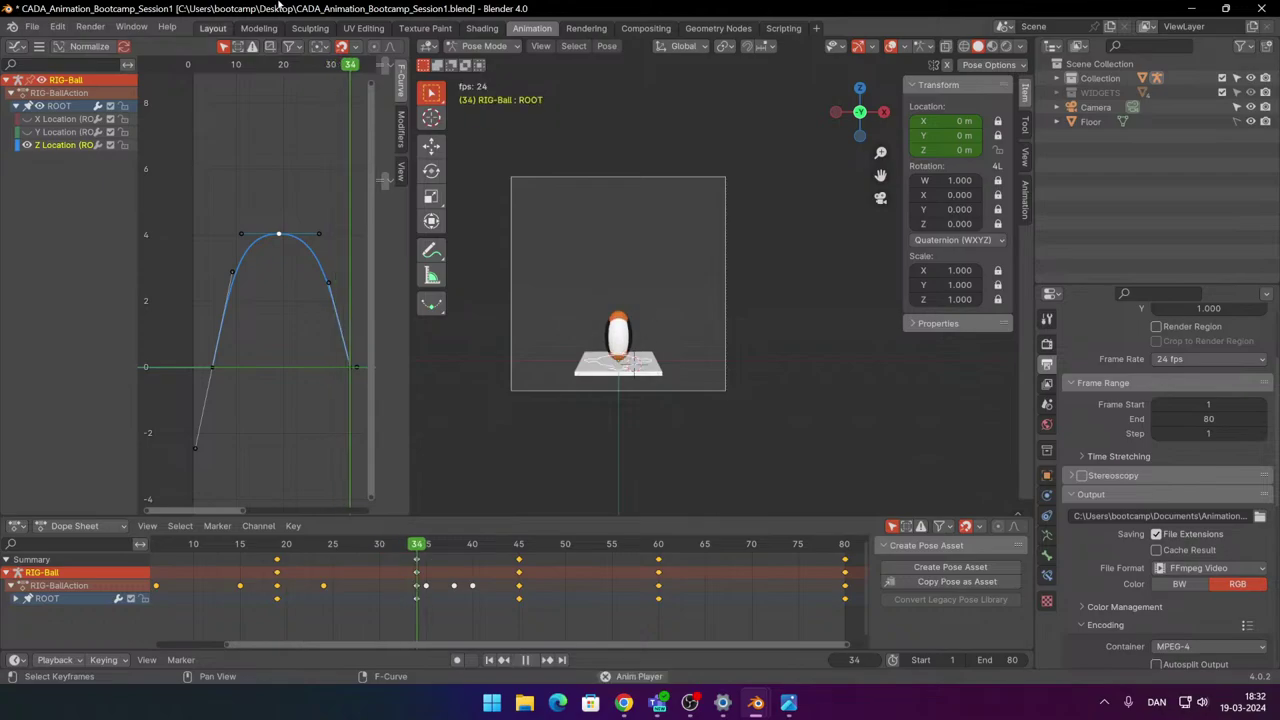
Replay the animation from the start to check the first jump's hang time.
key(shift+Left)
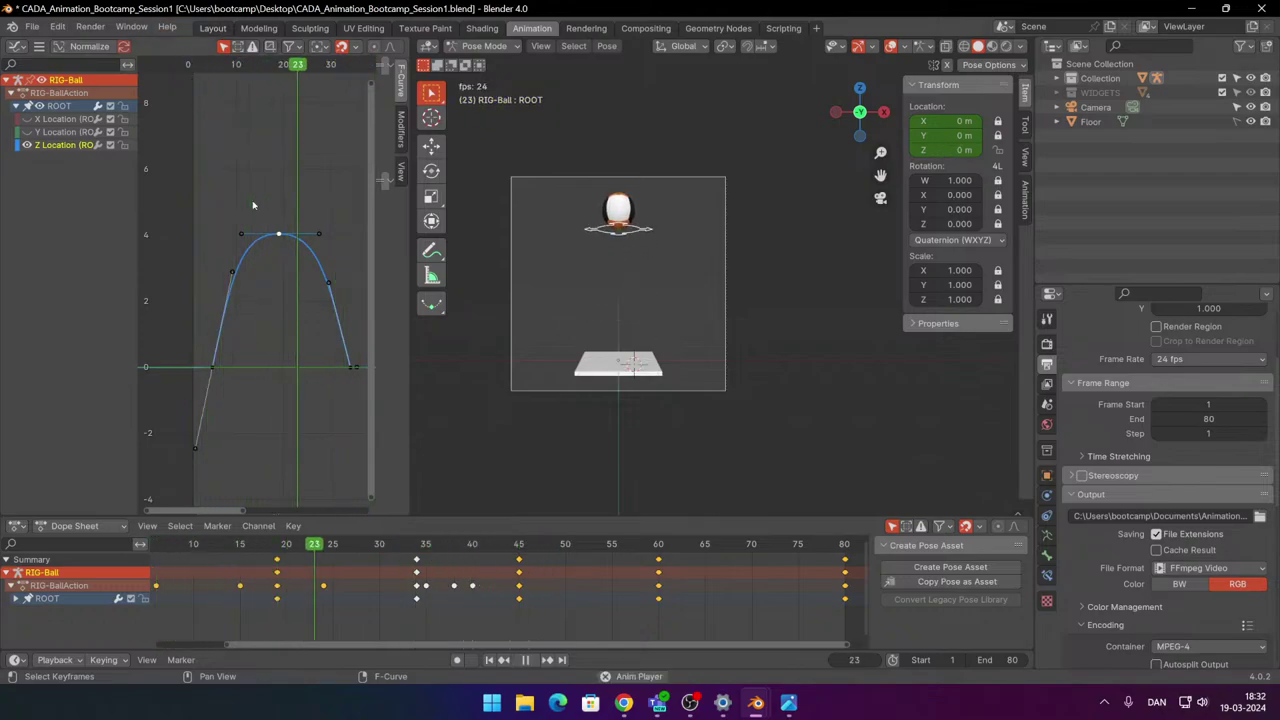
key(space)
key(space)
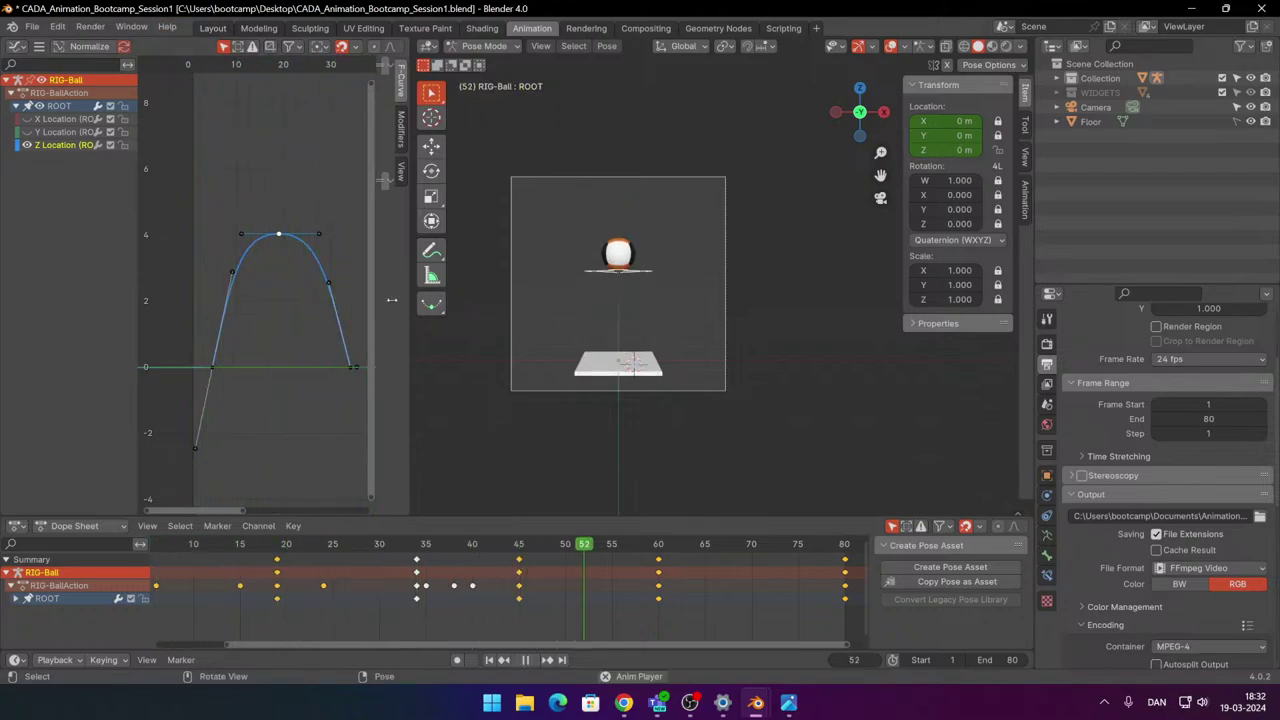
key(space)
Scale the second jump's frame 60 peak handles on the ROOT Z Location curve to span about frames 52 to 71.
scroll(294, 323, down, 6)
middle_drag(362, 246, 214, 256)
key(KP_Decimal)
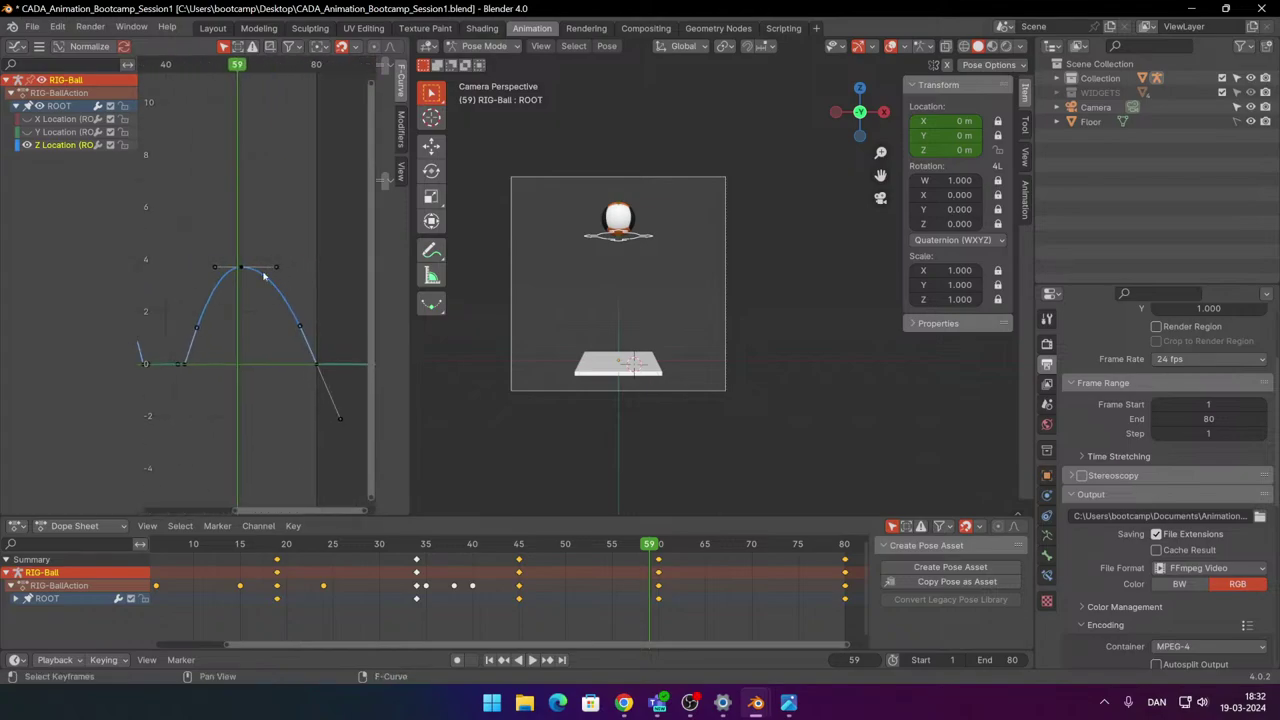
key(s)
click(363, 245)
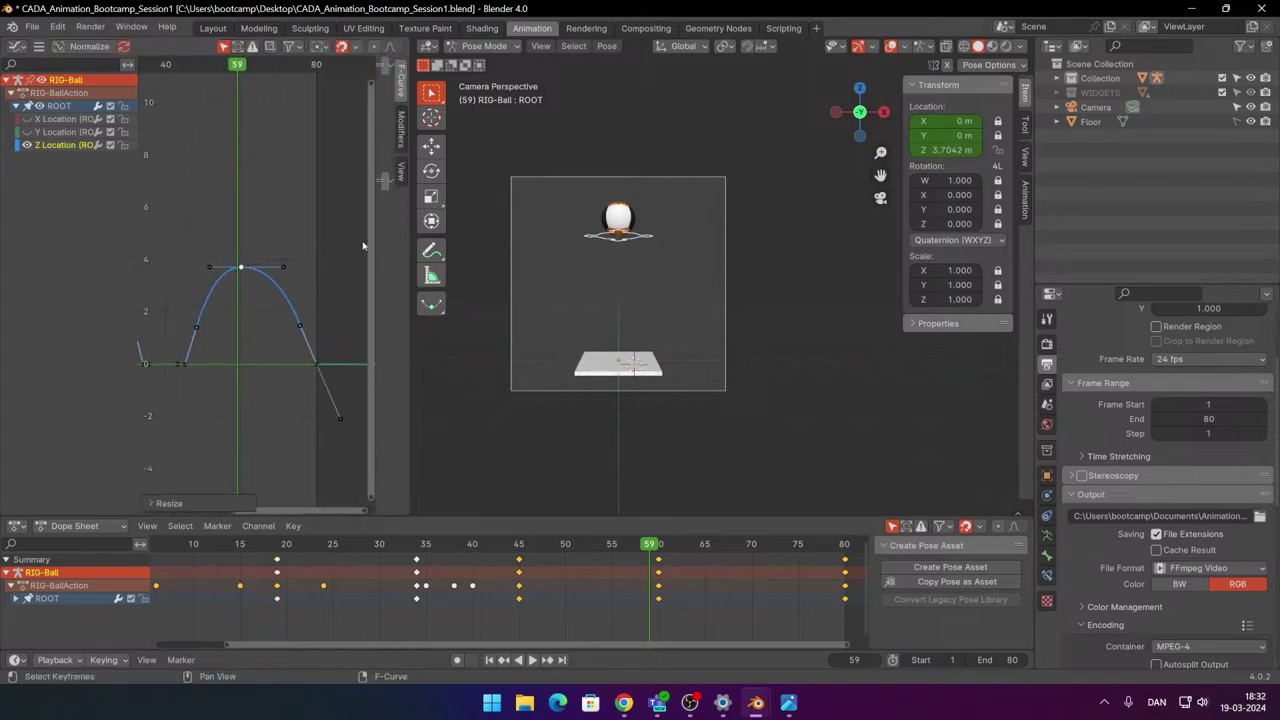
Move the frame 80 landing keyframe's incoming handle to about frame 77, steepening the fall, and play the result.
click(317, 311)
key(space)
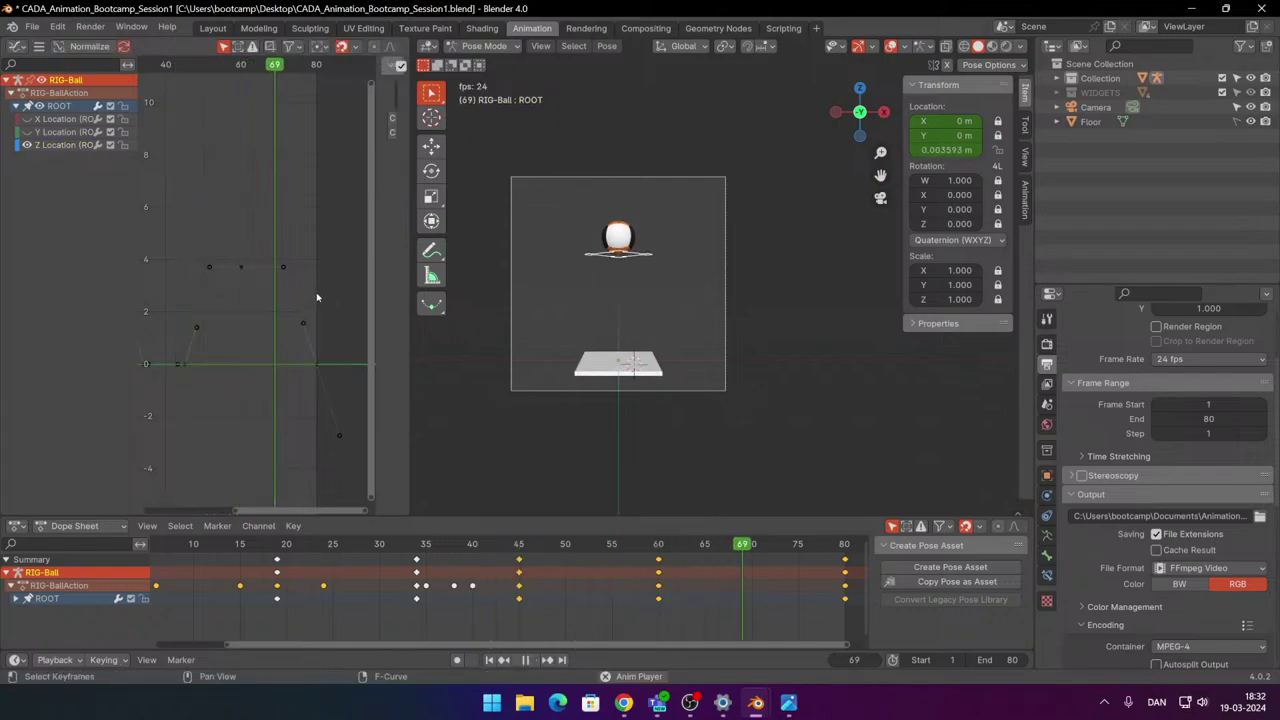
key(space)
Go to the second take-off at frame 45 and select the ball's CTRL-SQUASH/STRETCH-TOP control.
scroll(215, 297, up, 2)
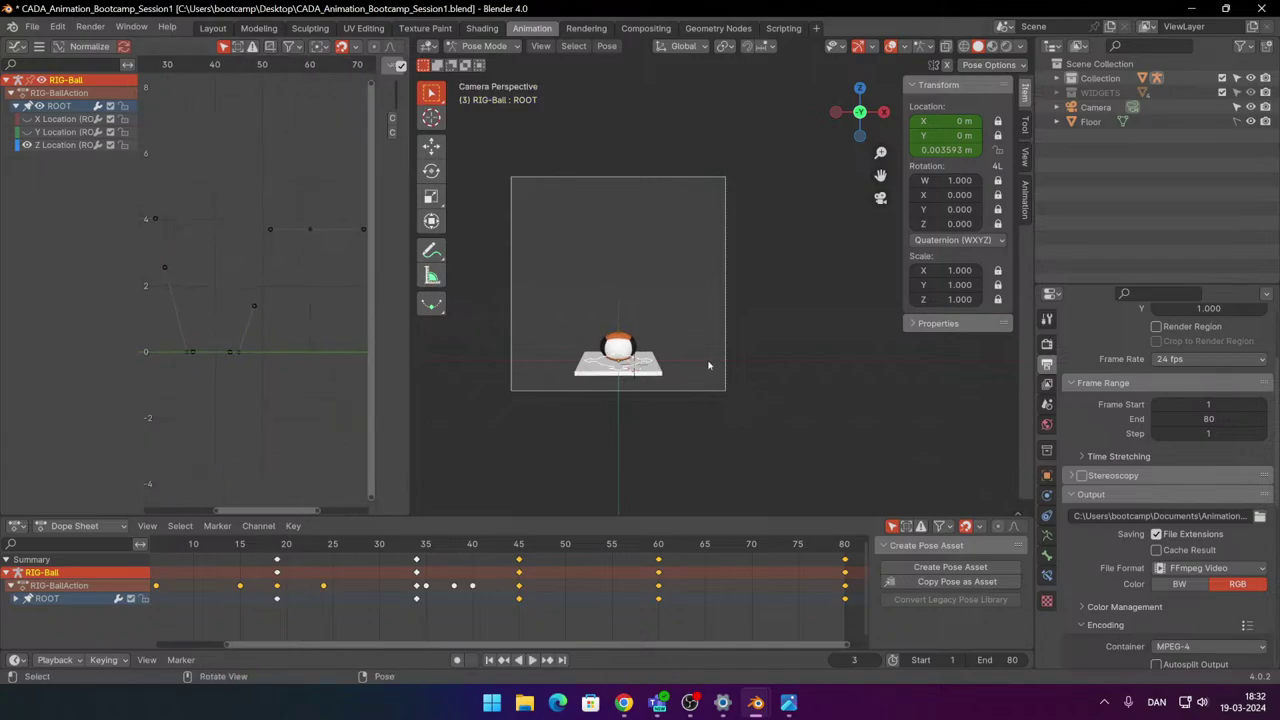
drag(281, 63, 236, 63)
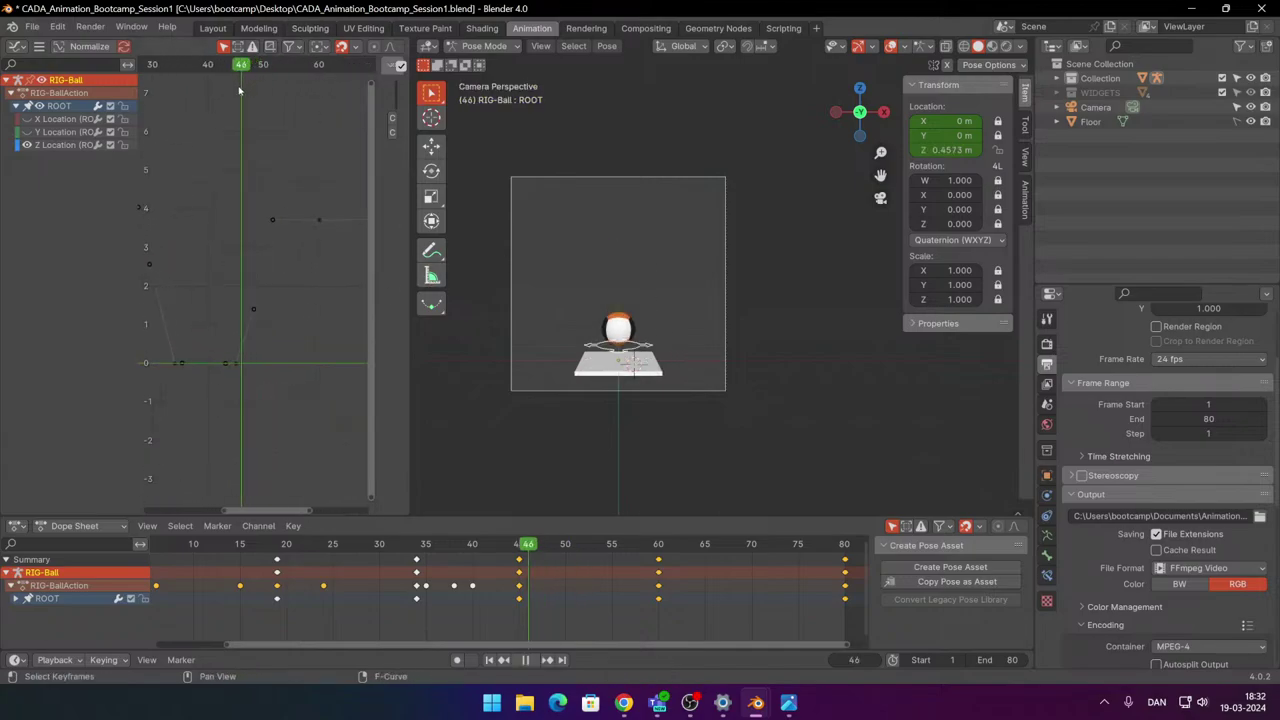
scroll(666, 260, up, 2)
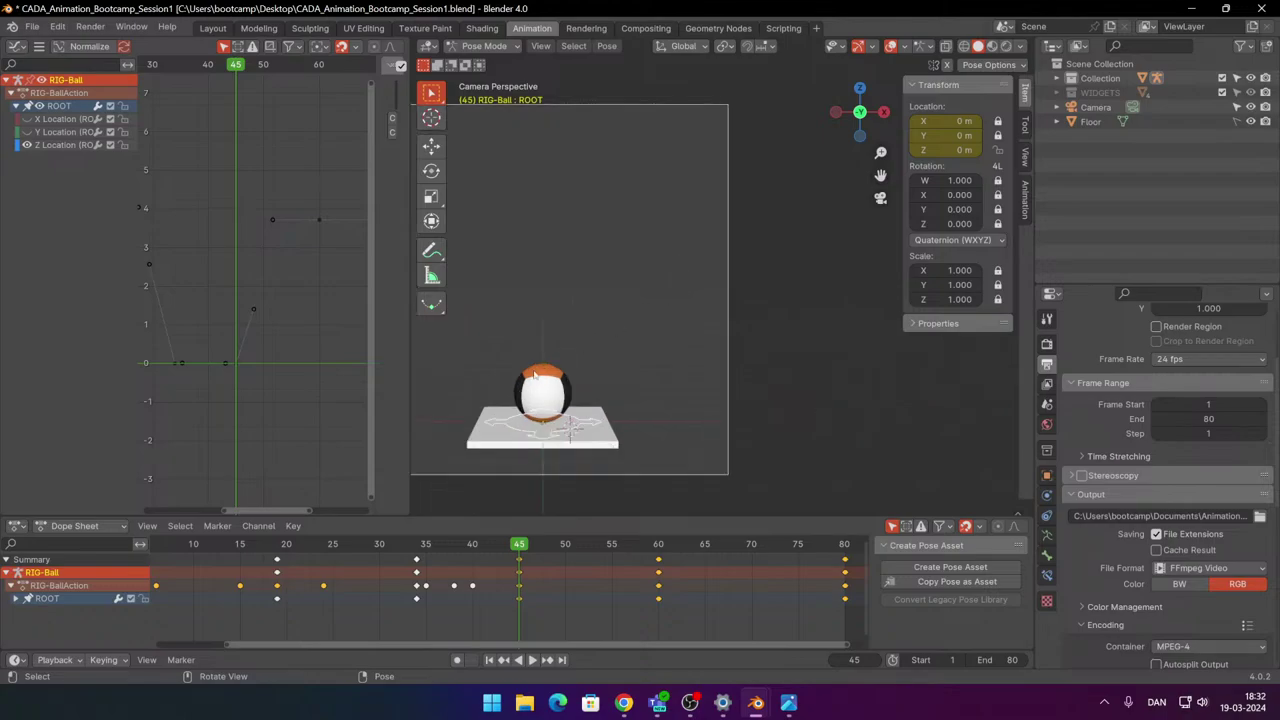
click(543, 366)
shift+middle_drag(671, 300, 685, 287)
scroll(685, 288, up, 2)
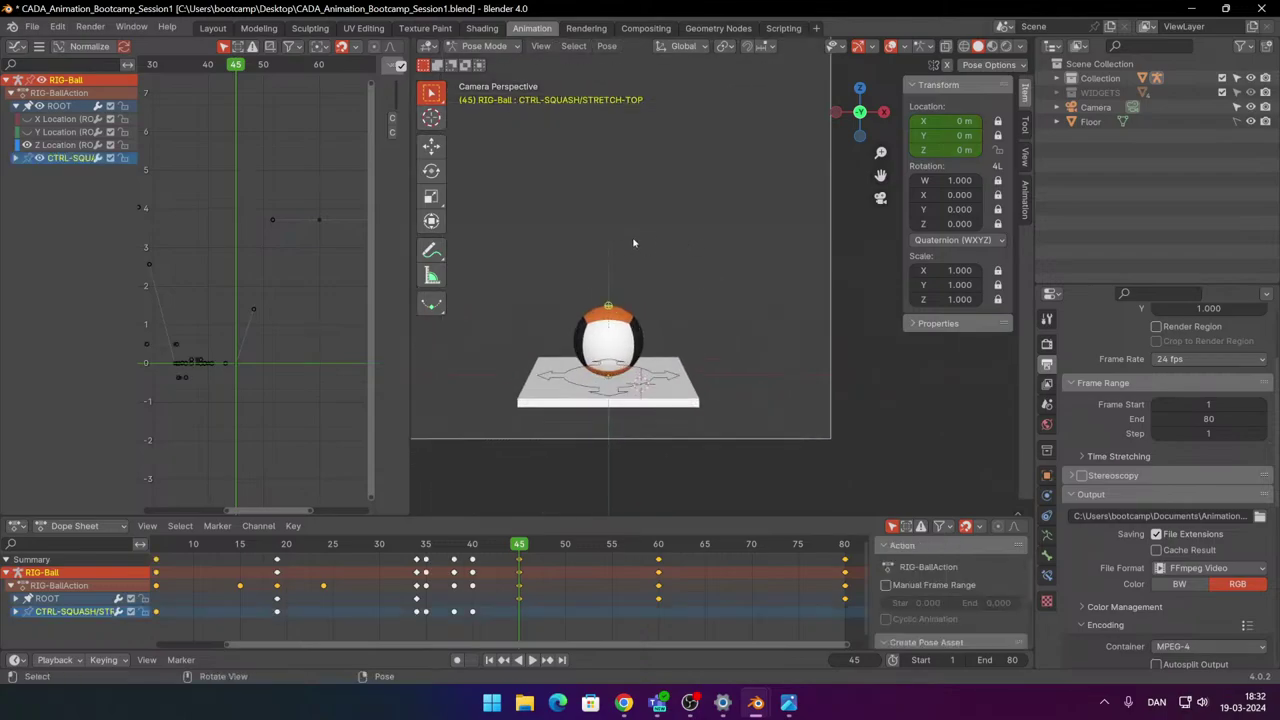
scroll(680, 243, up, 2)
key(g)
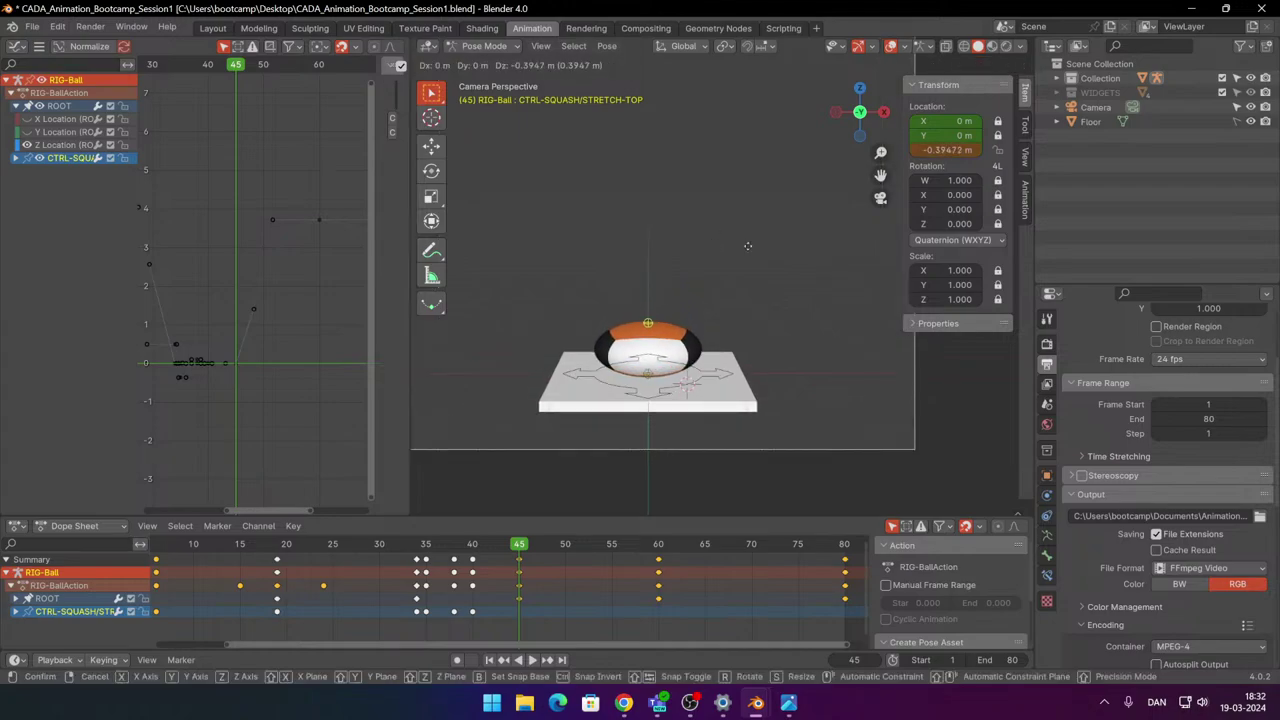
click(687, 231)
key(ctrl+z)
Squash the ball at frame 45 by lowering CTRL-SQUASH/STRETCH-TOP to about Z -0.36 m, and insert a Location keyframe.
mouse_move(234, 65)
mouse_down()
mouse_move(224, 76)
mouse_move(238, 74)
mouse_up()
scroll(675, 209, up, 1)
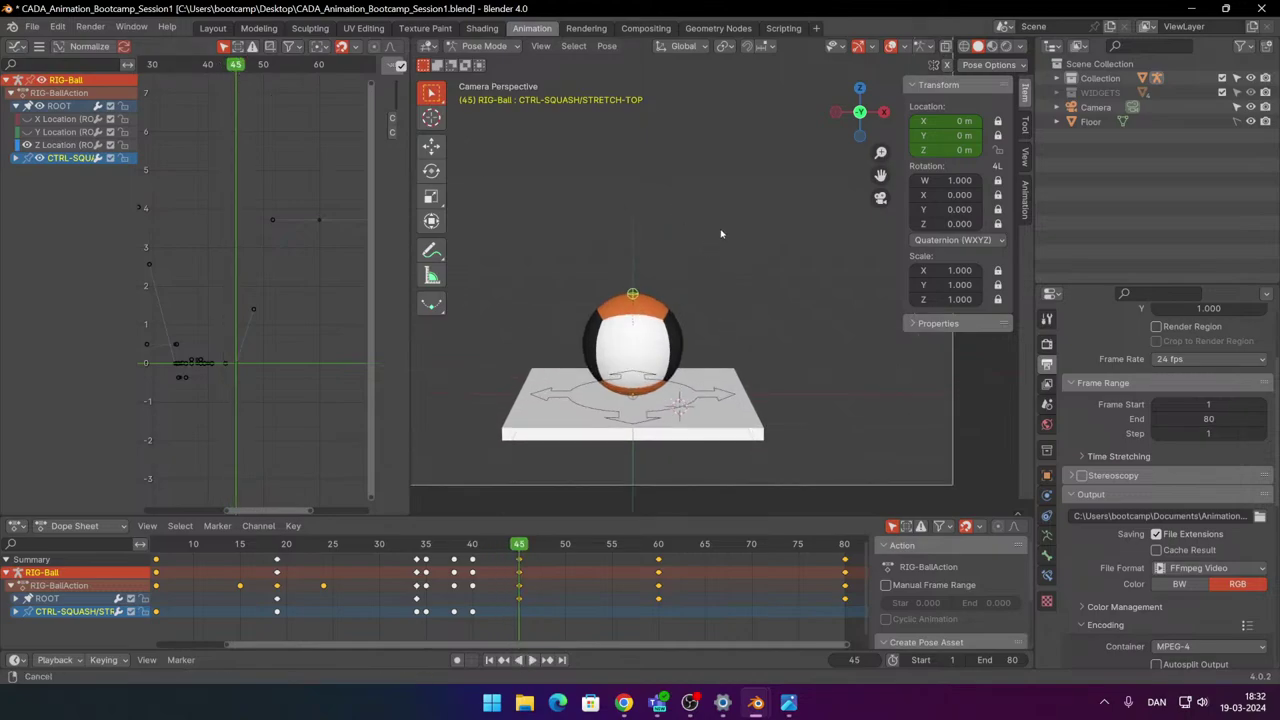
scroll(735, 220, up, 1)
key(g)
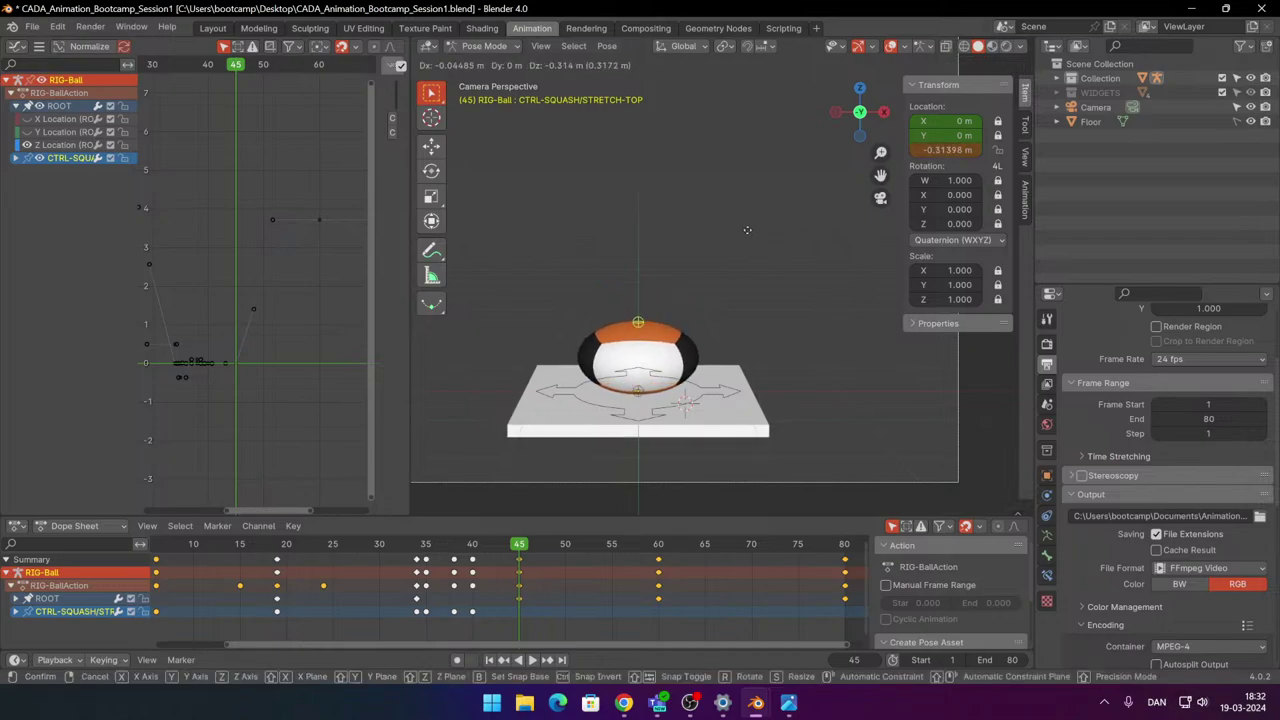
click(744, 237)
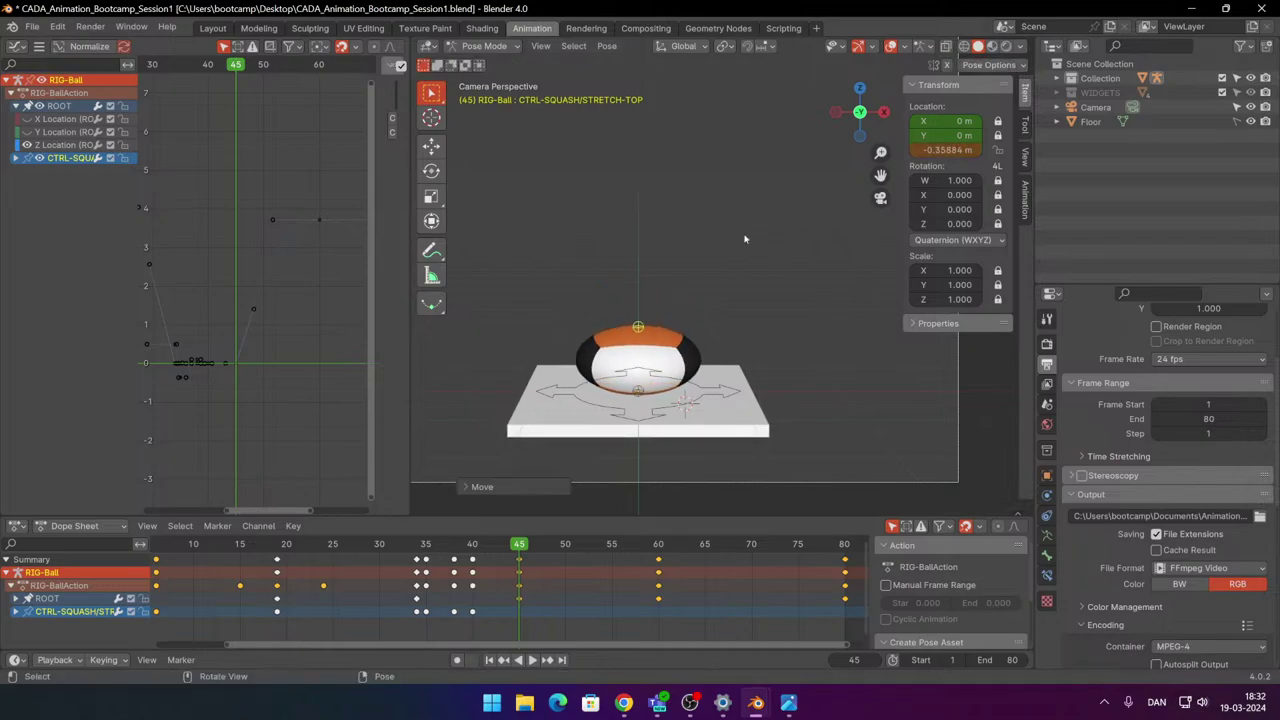
key(i)
click(741, 229)
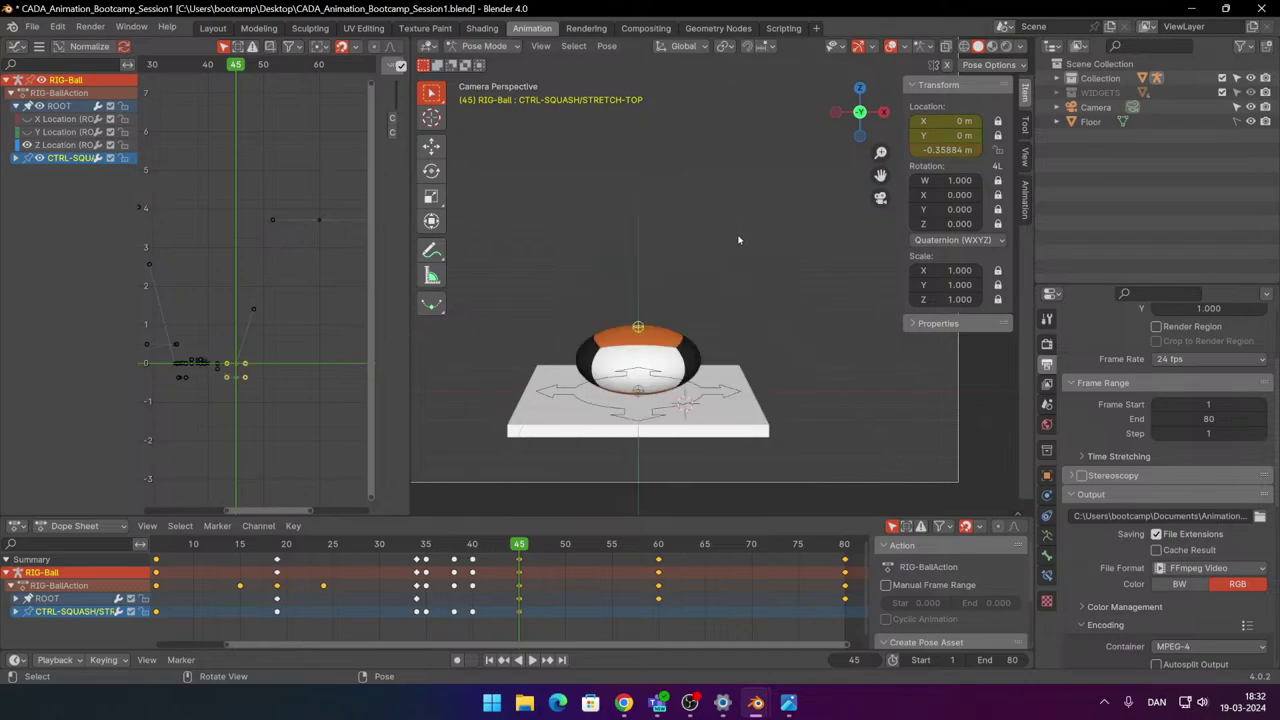
Play the second take-off from frame 35 to check how the frame 45 squash carries into the jump.
scroll(310, 401, up, 2)
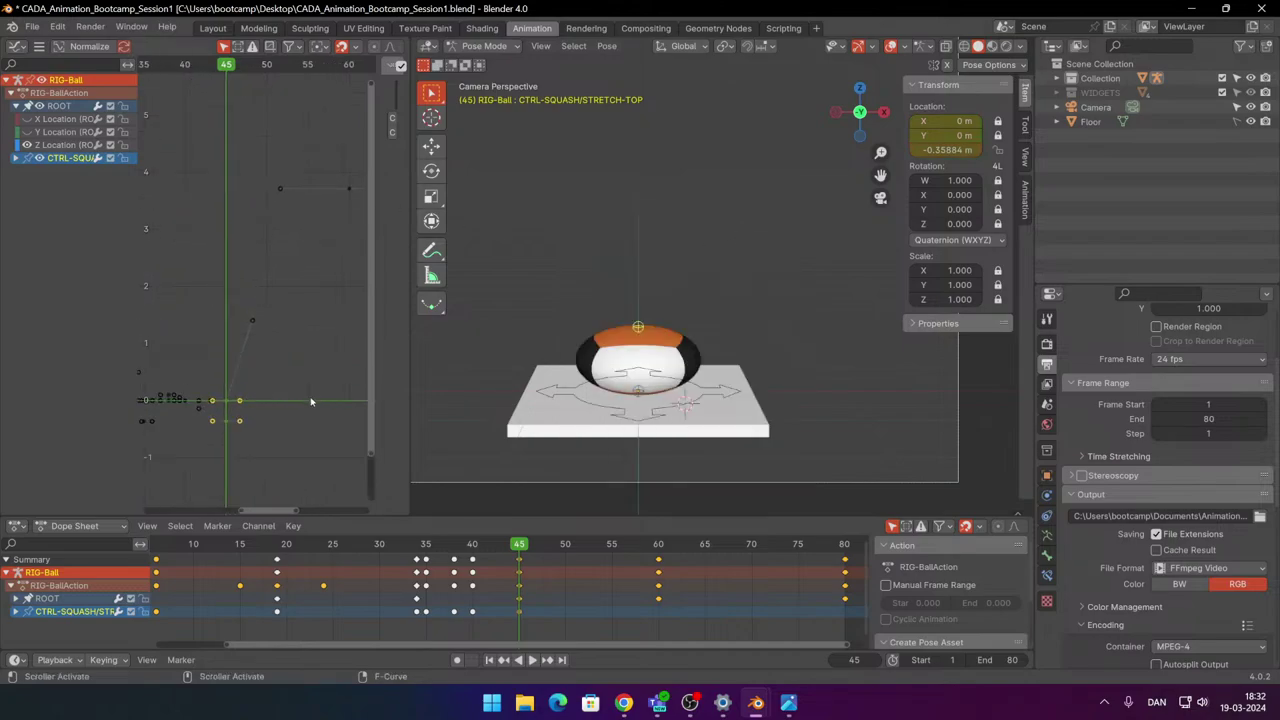
key(space)
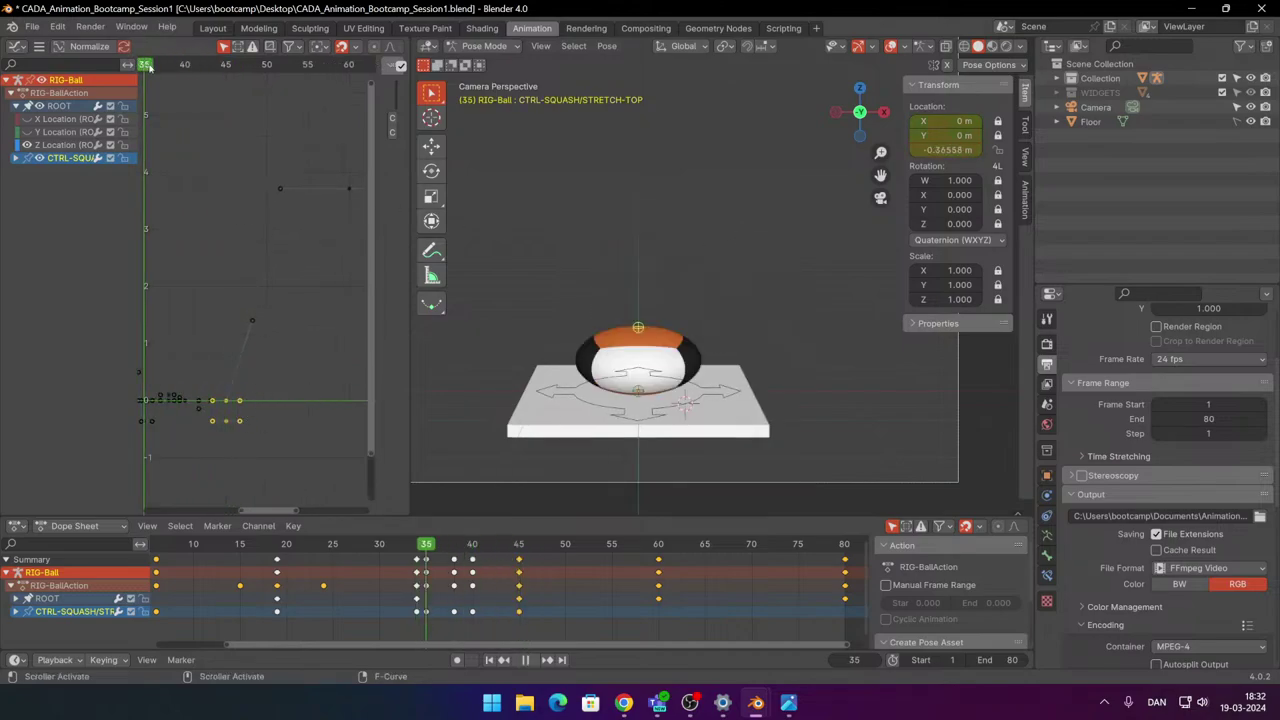
key(space)
scroll(289, 200, down, 3)
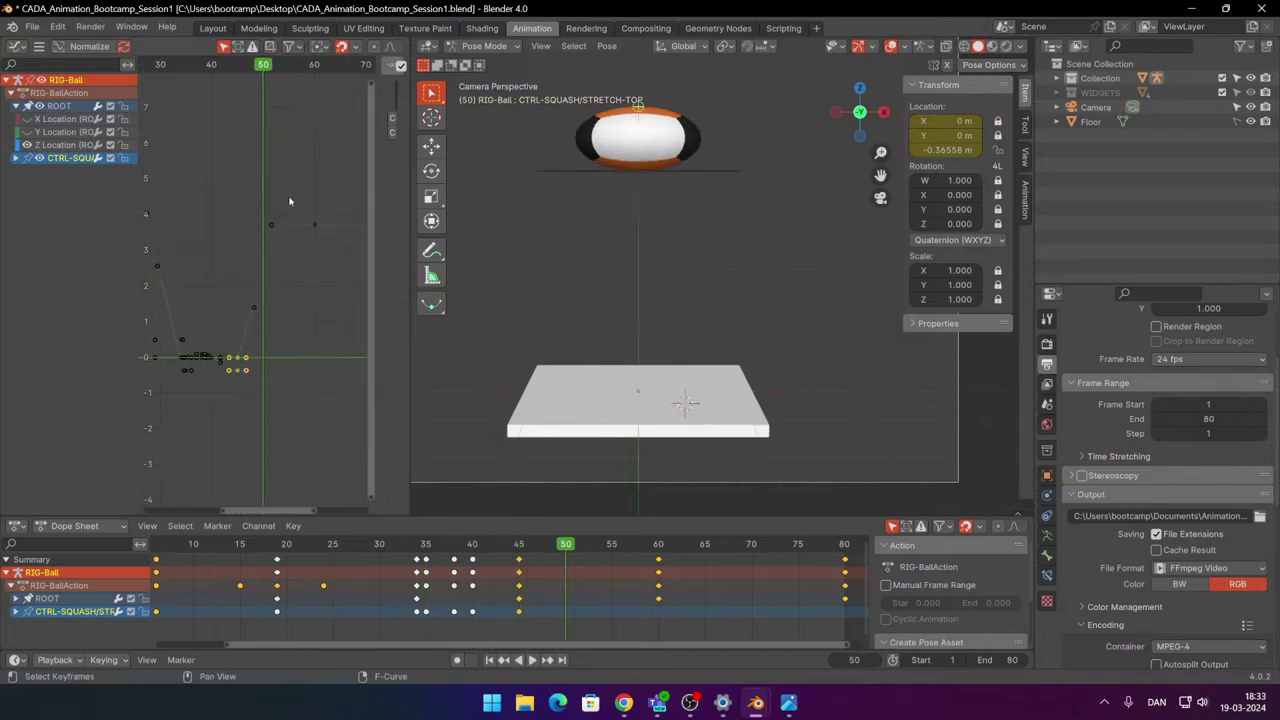
scroll(242, 121, up, 1)
Stretch the ball at frame 46 by raising CTRL-SQUASH/STRETCH-TOP to about Z 0.24 m, and insert a Location keyframe.
drag(210, 67, 186, 79)
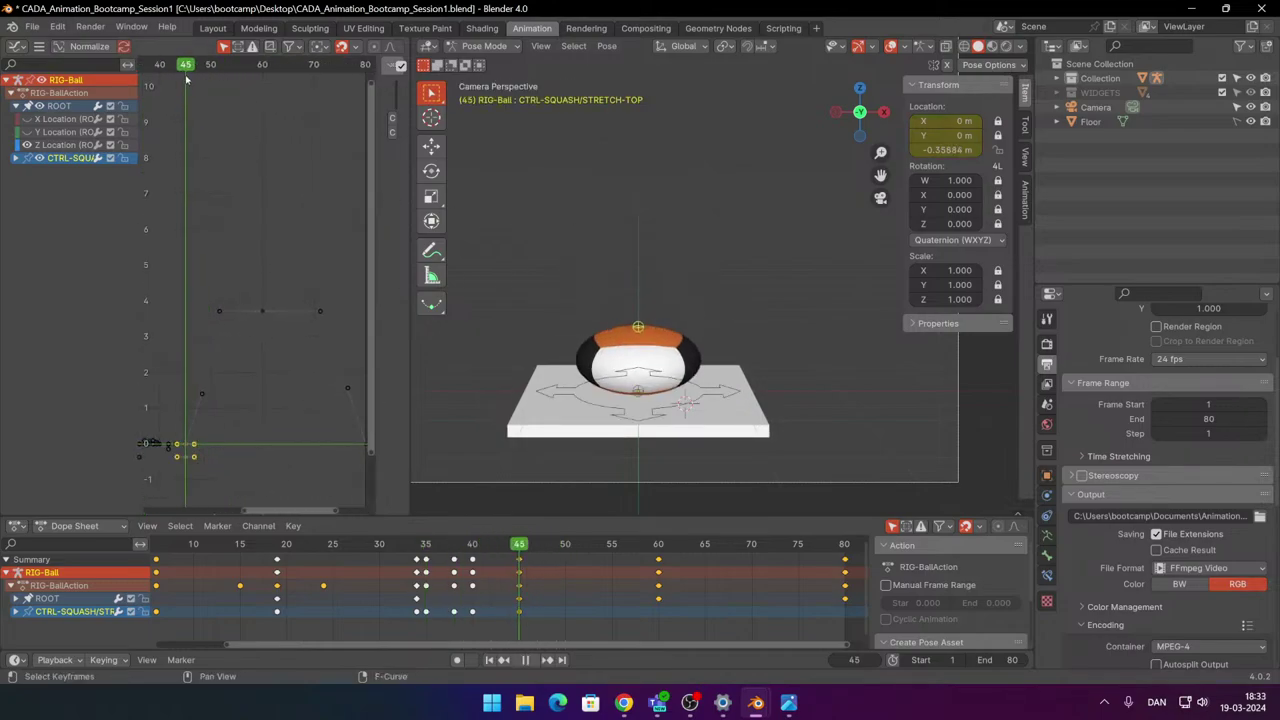
scroll(295, 310, up, 5)
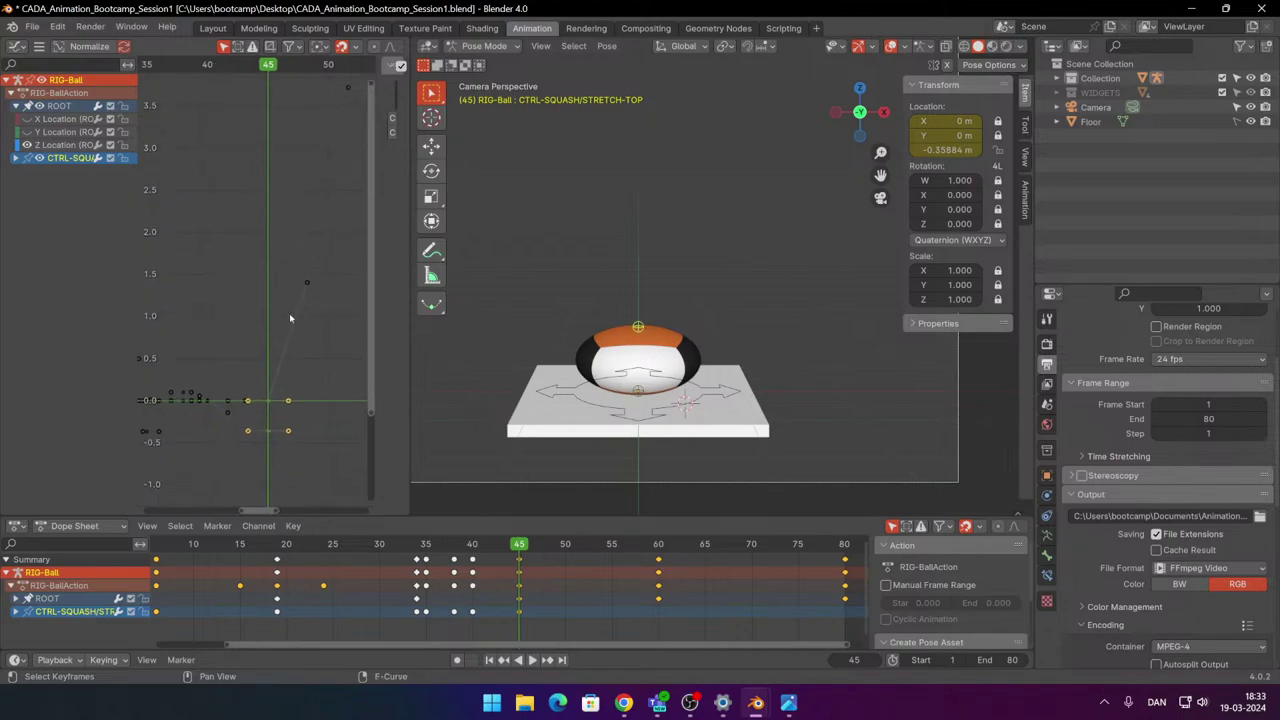
click(276, 66)
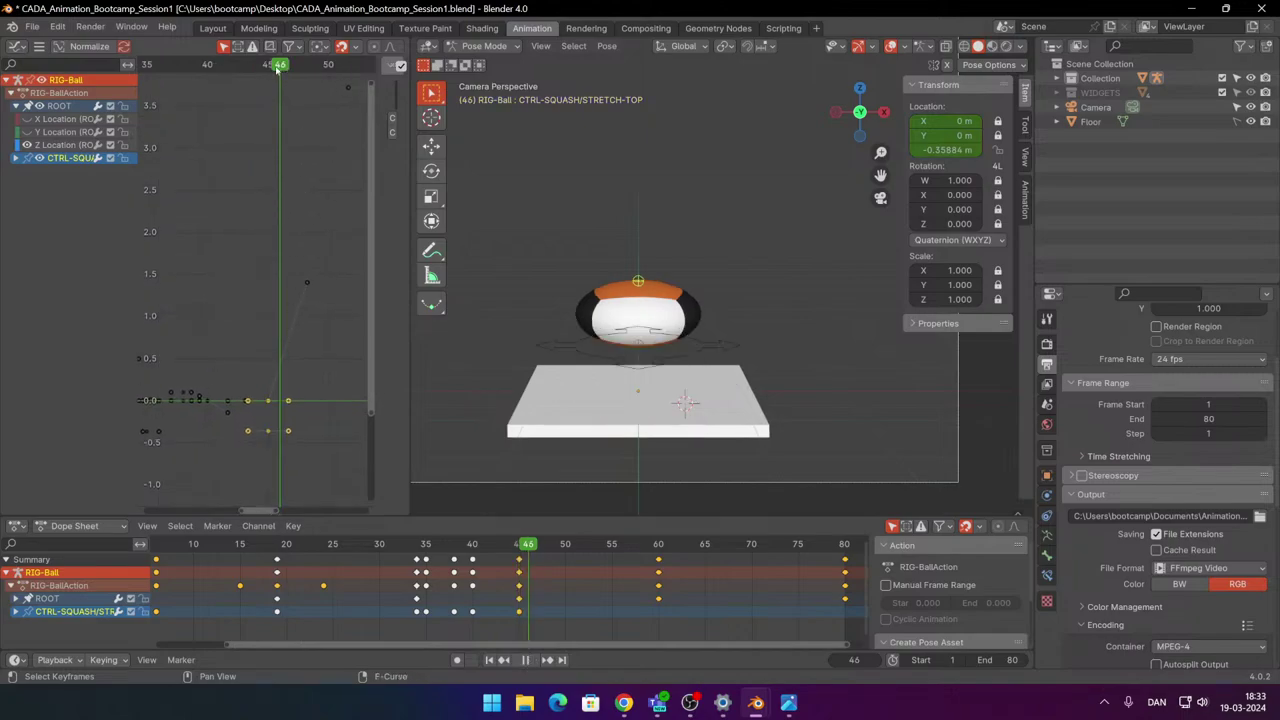
key(g)
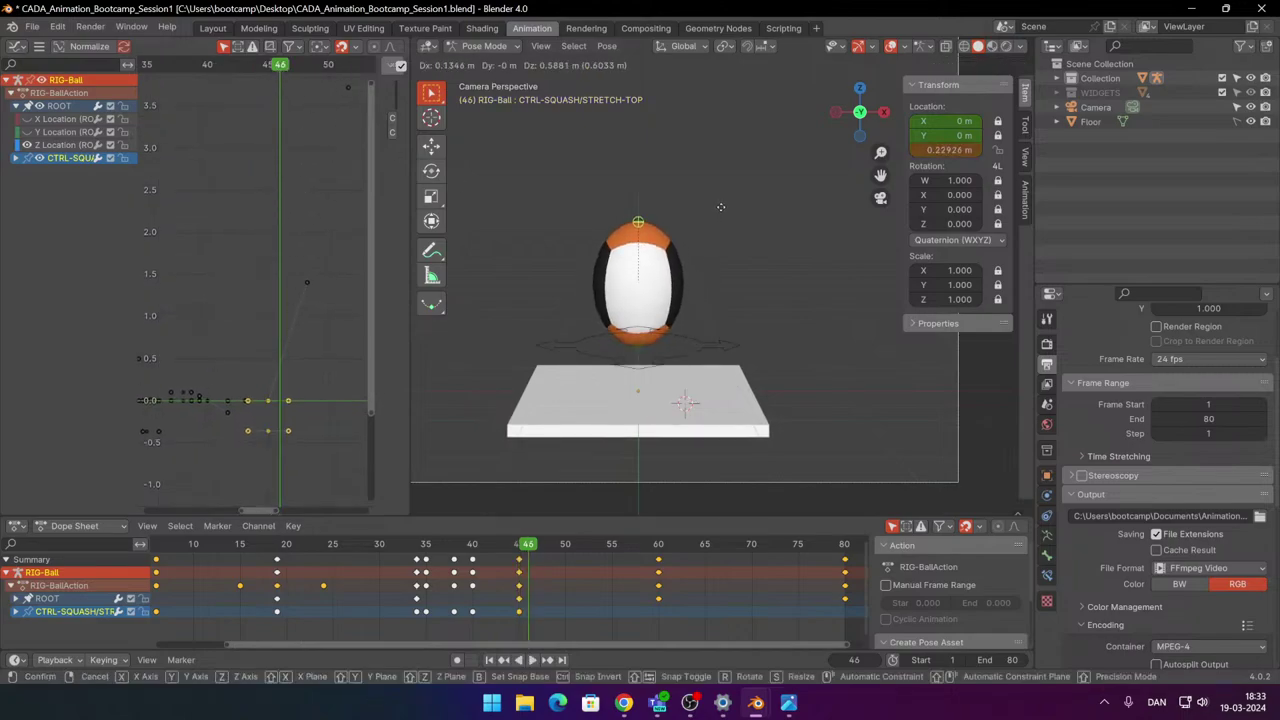
click(710, 225)
key(i)
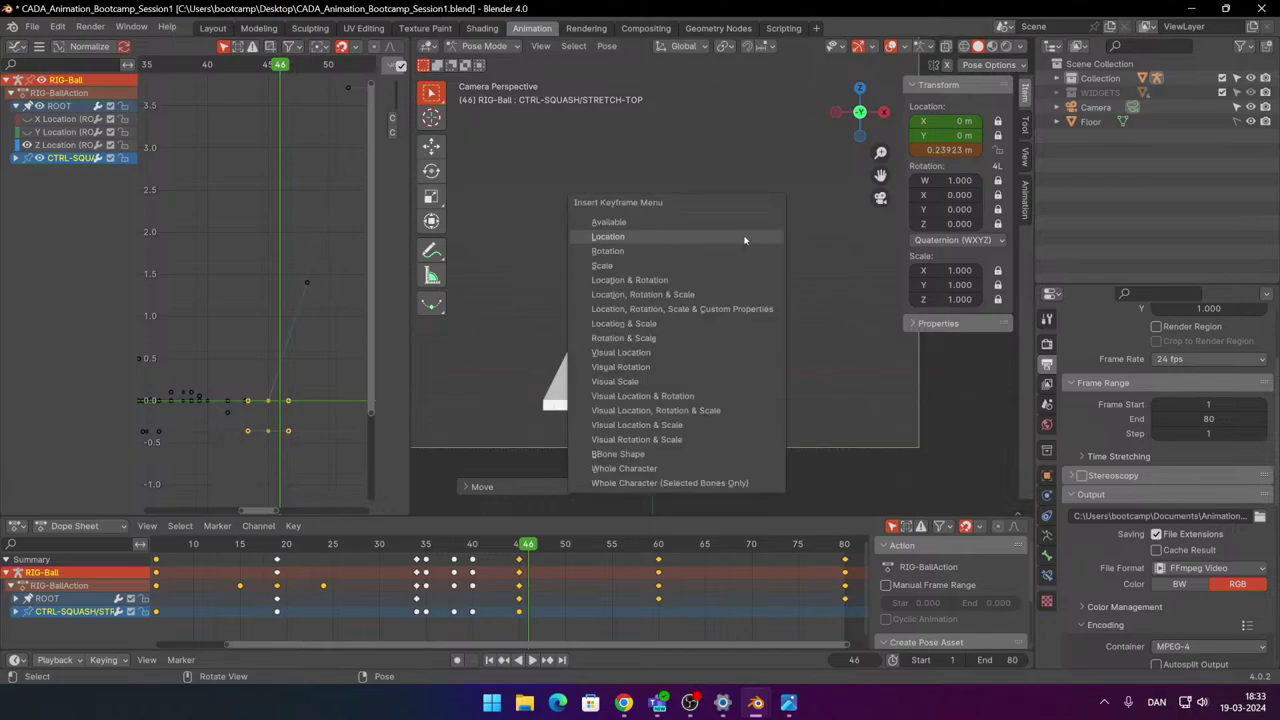
click(744, 240)
Play the second jump to check the change from squash to stretch at take-off.
key(space)
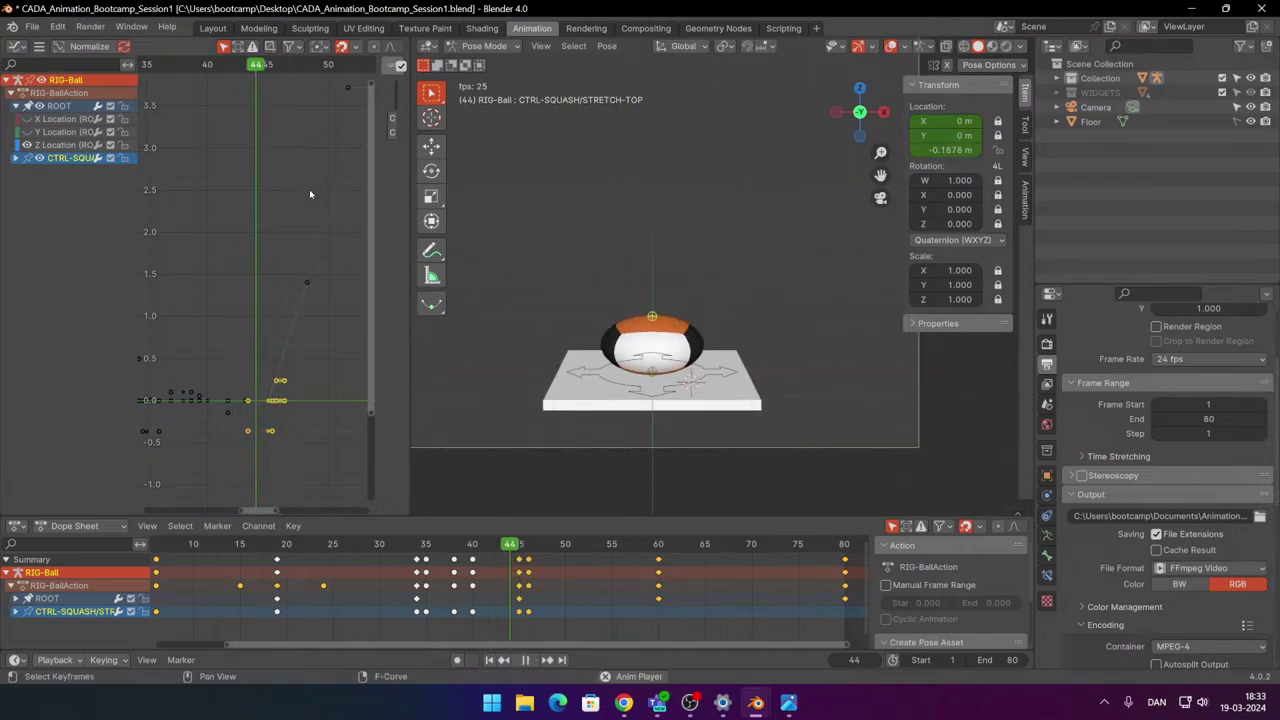
scroll(294, 274, down, 4)
key(space)
middle_drag(328, 252, 280, 289)
scroll(280, 289, down, 3)
middle_drag(372, 131, 326, 177)
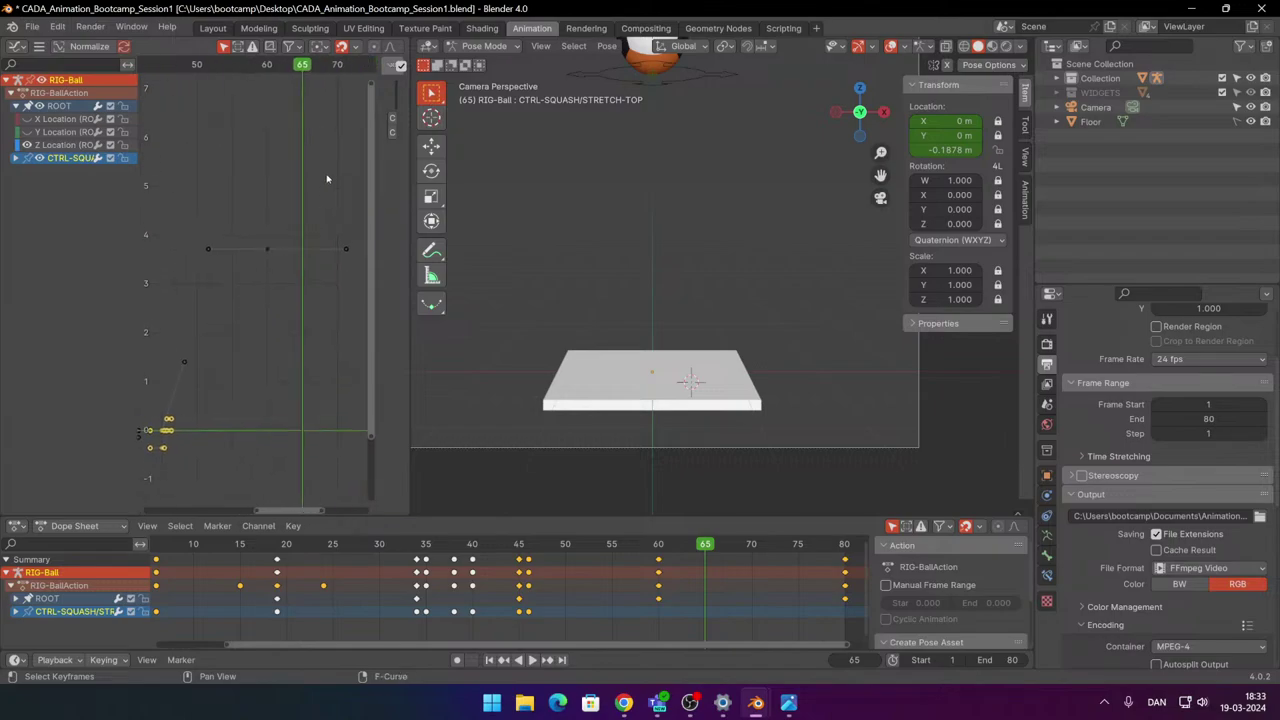
Go to the second jump's peak at frame 60 and consult the bouncing-ball reference drawing in the image viewer.
drag(318, 68, 267, 68)
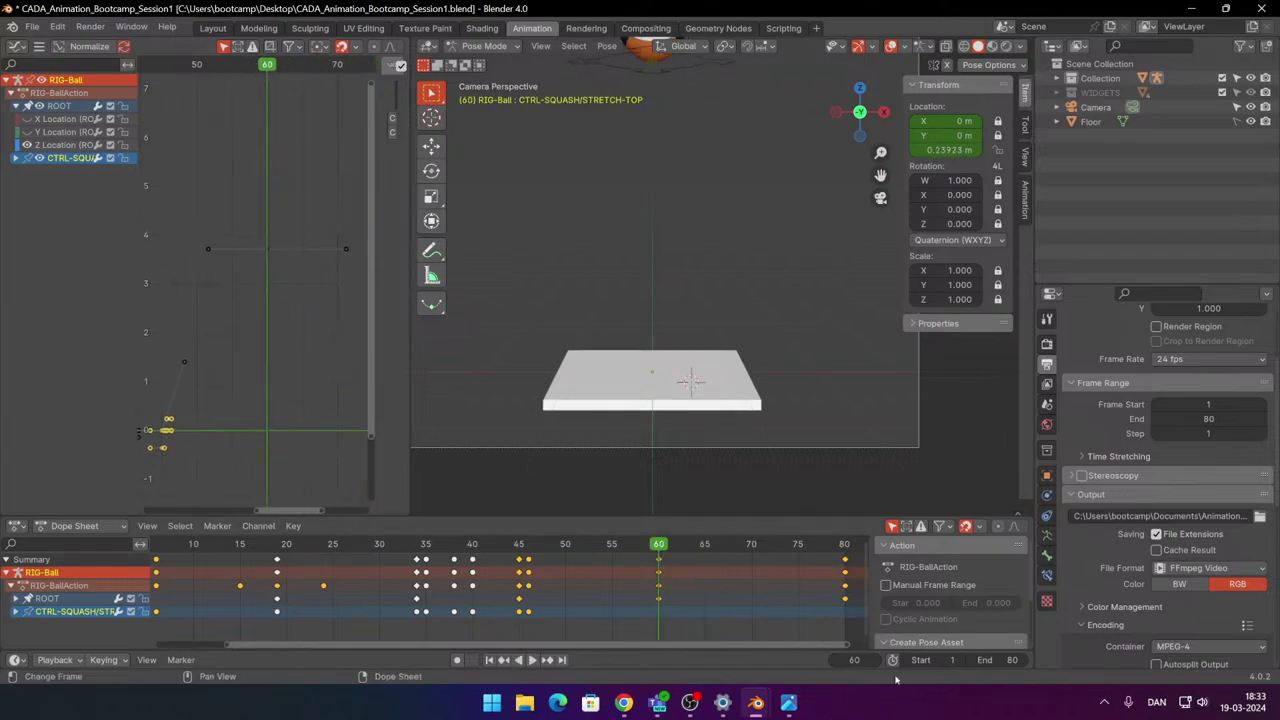
click(789, 703)
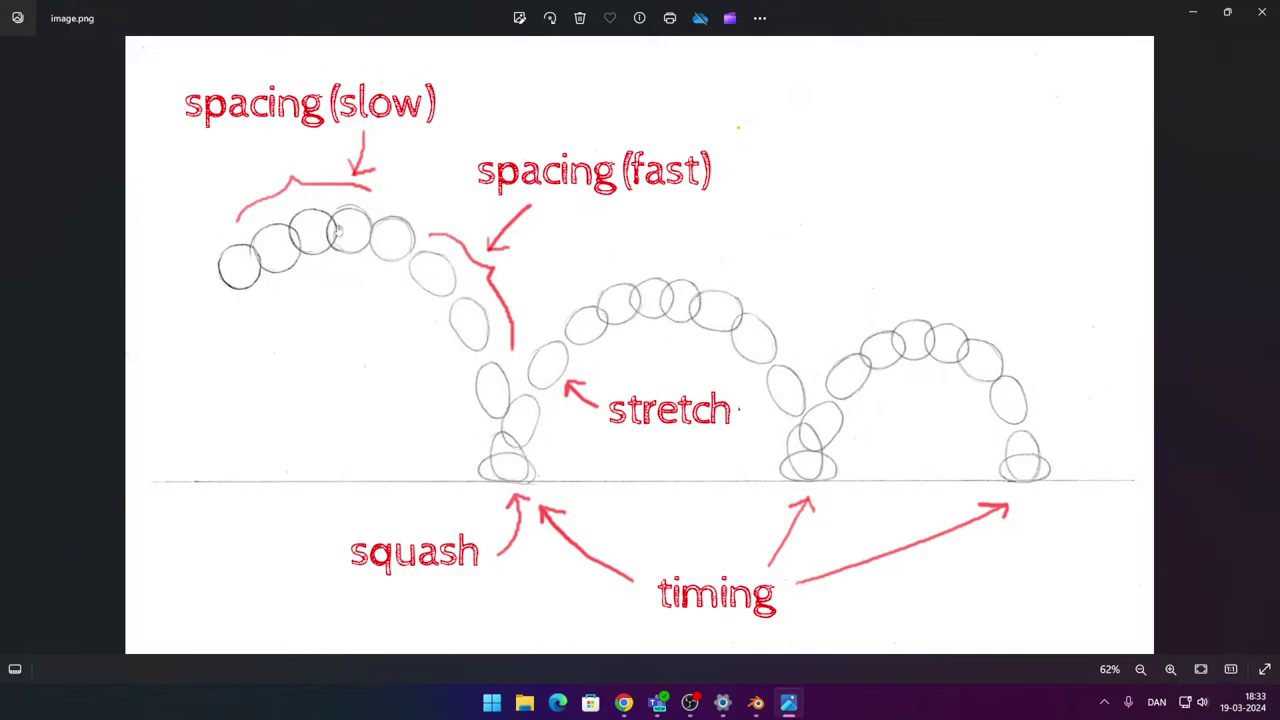
click(1262, 12)
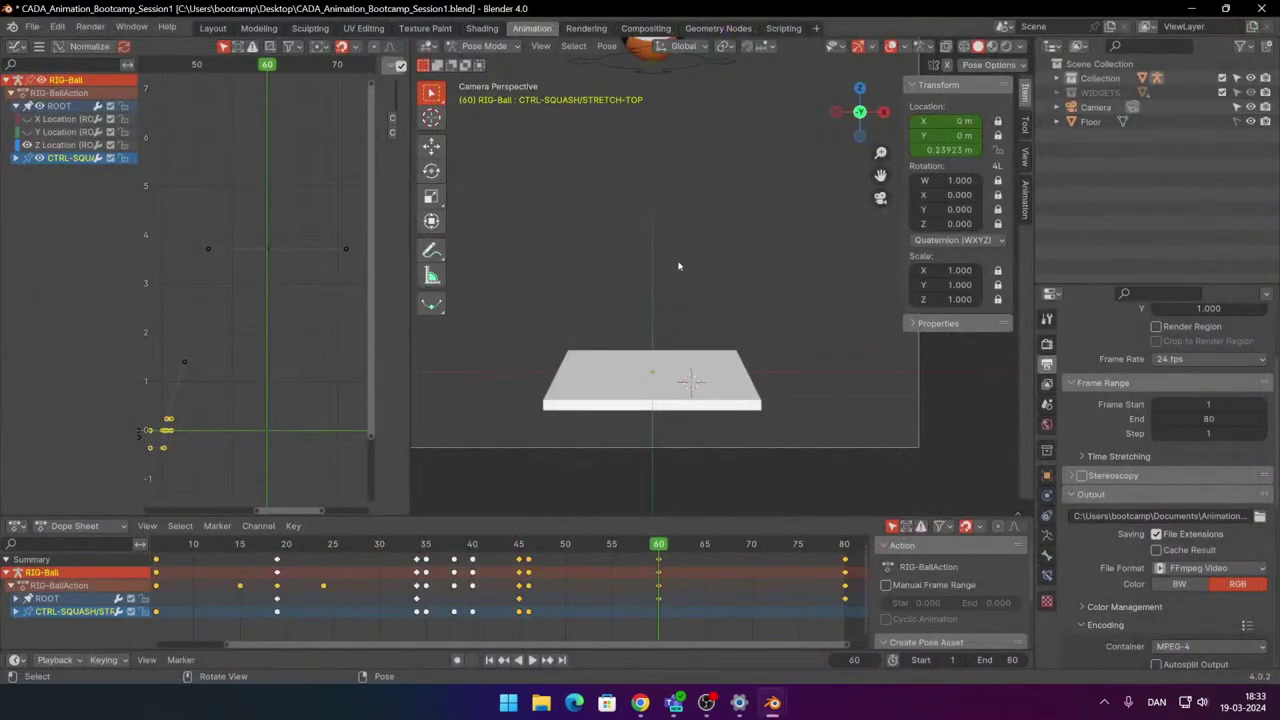
Reset CTRL-SQUASH/STRETCH-TOP's Z location to 0 m at frame 60 and insert a Location keyframe.
shift+middle_drag(771, 119, 781, 187)
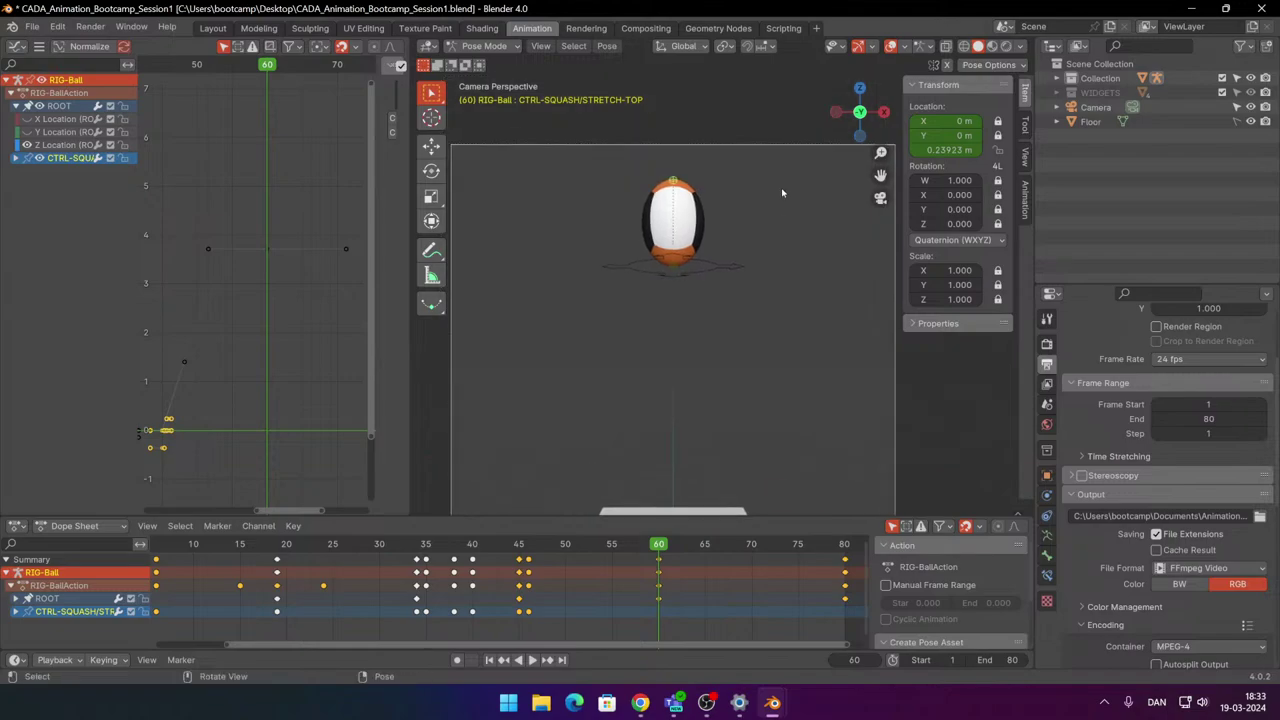
key(g)
click(788, 181)
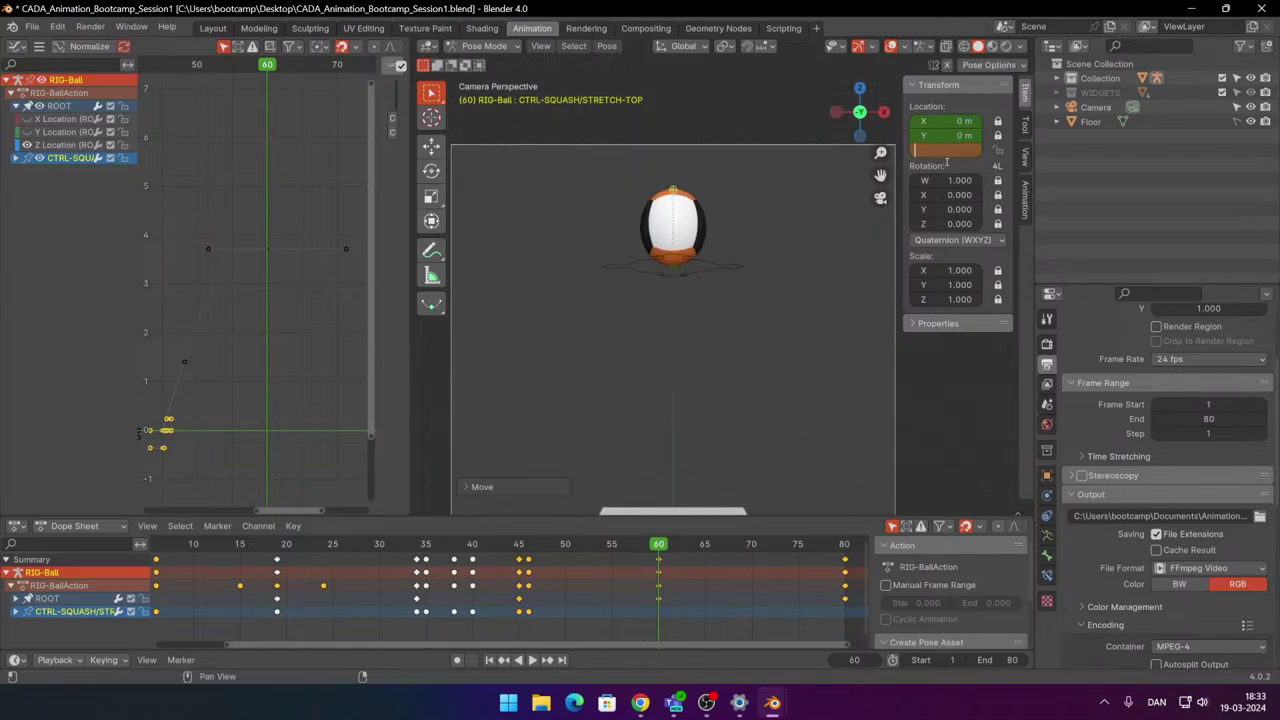
text(0)
key(Return)
key(i)
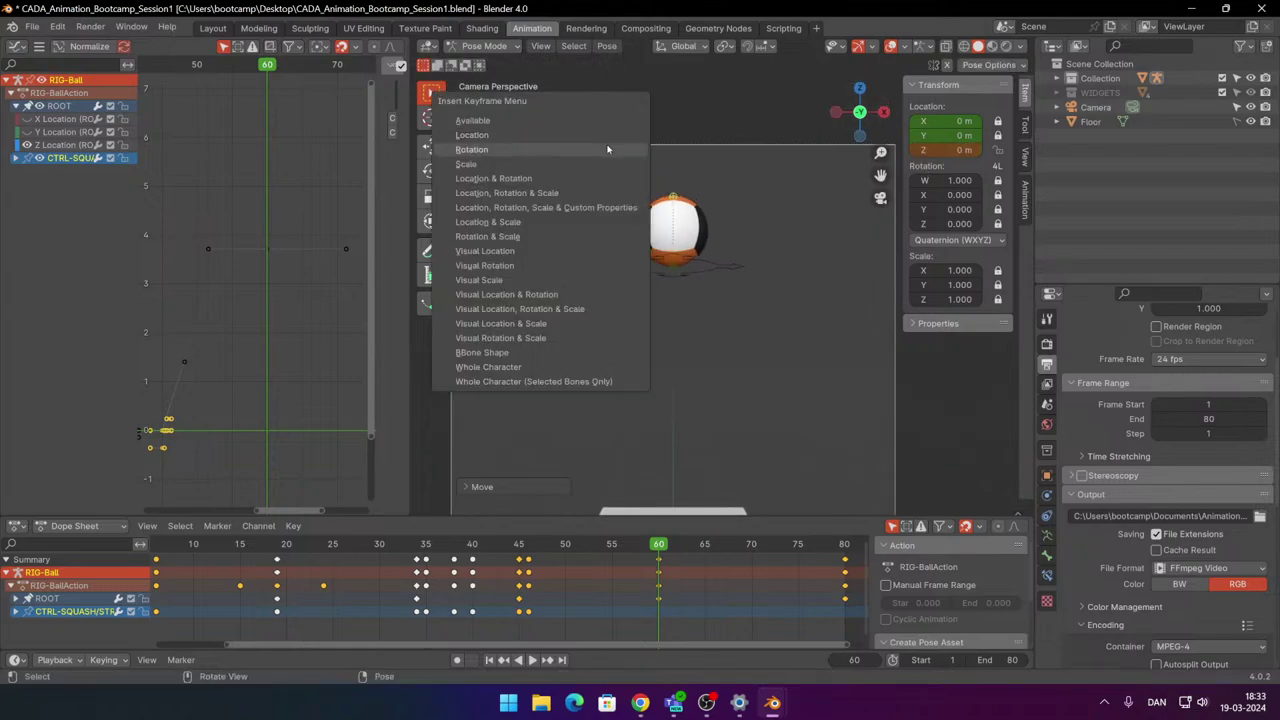
click(601, 139)
Play the second jump from frame 45 to check the squash, stretch and return to a round ball.
scroll(625, 320, down, 2)
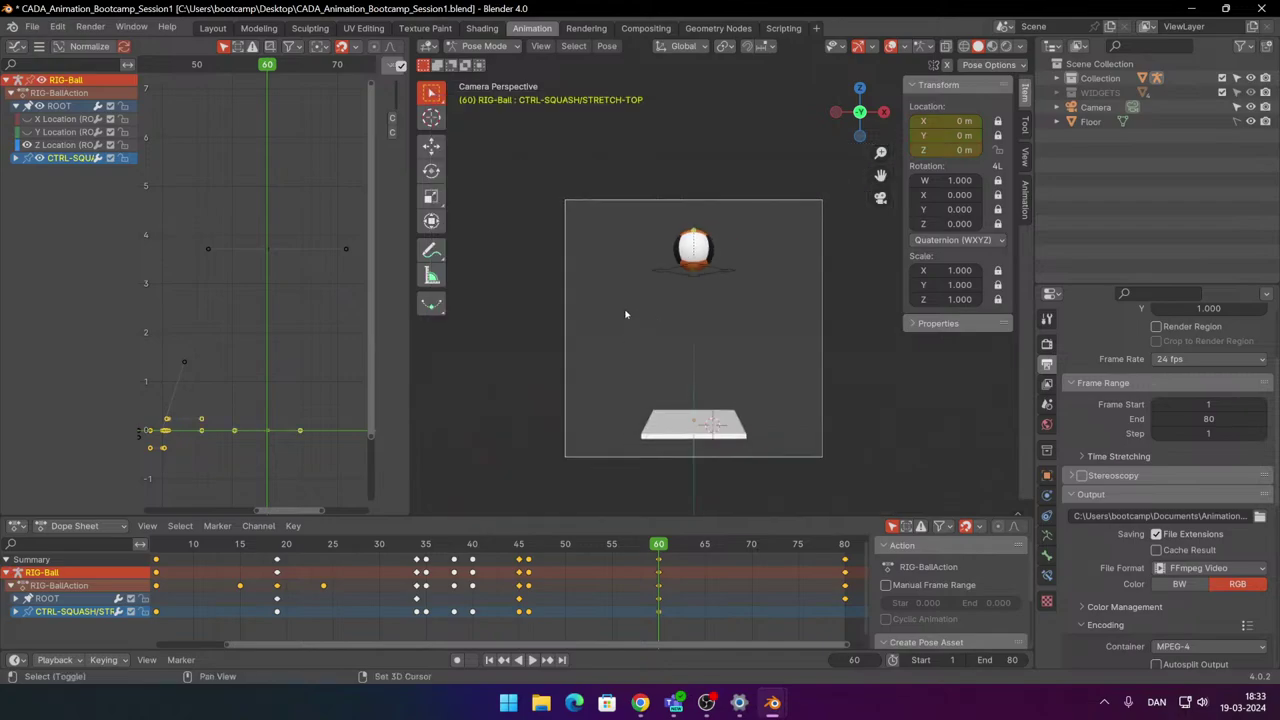
shift+middle_drag(625, 314, 637, 242)
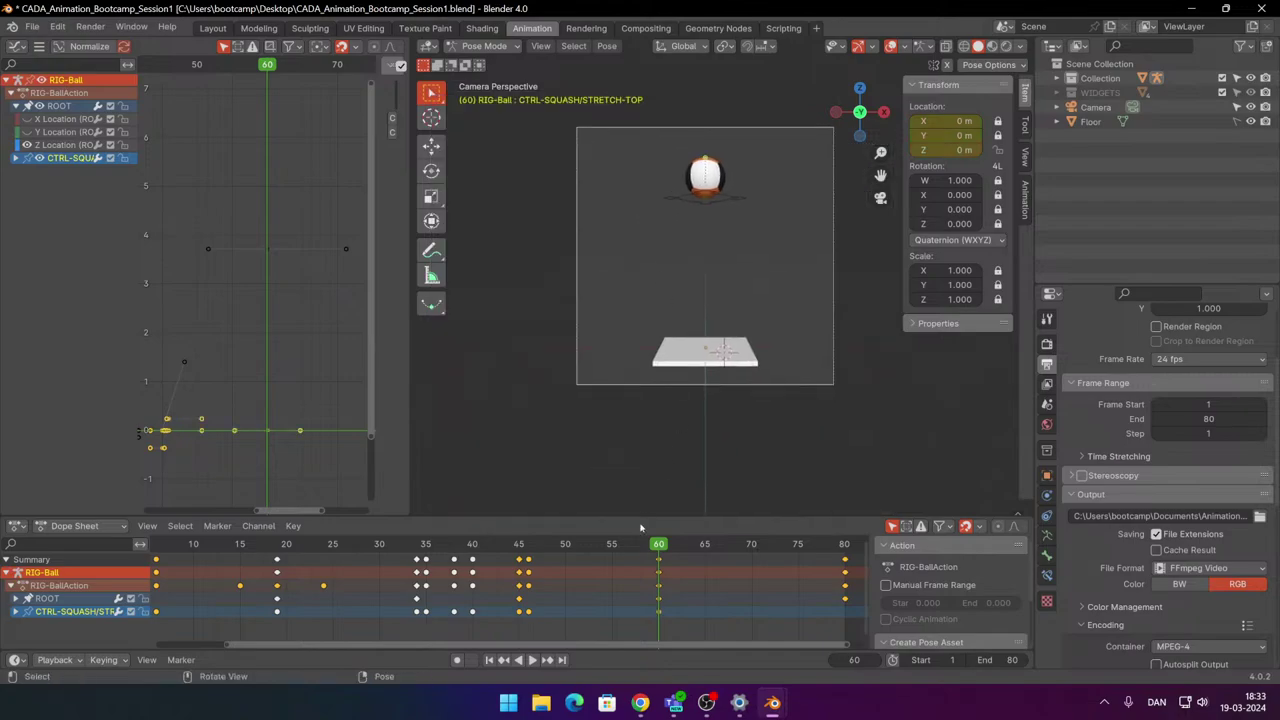
drag(658, 545, 521, 553)
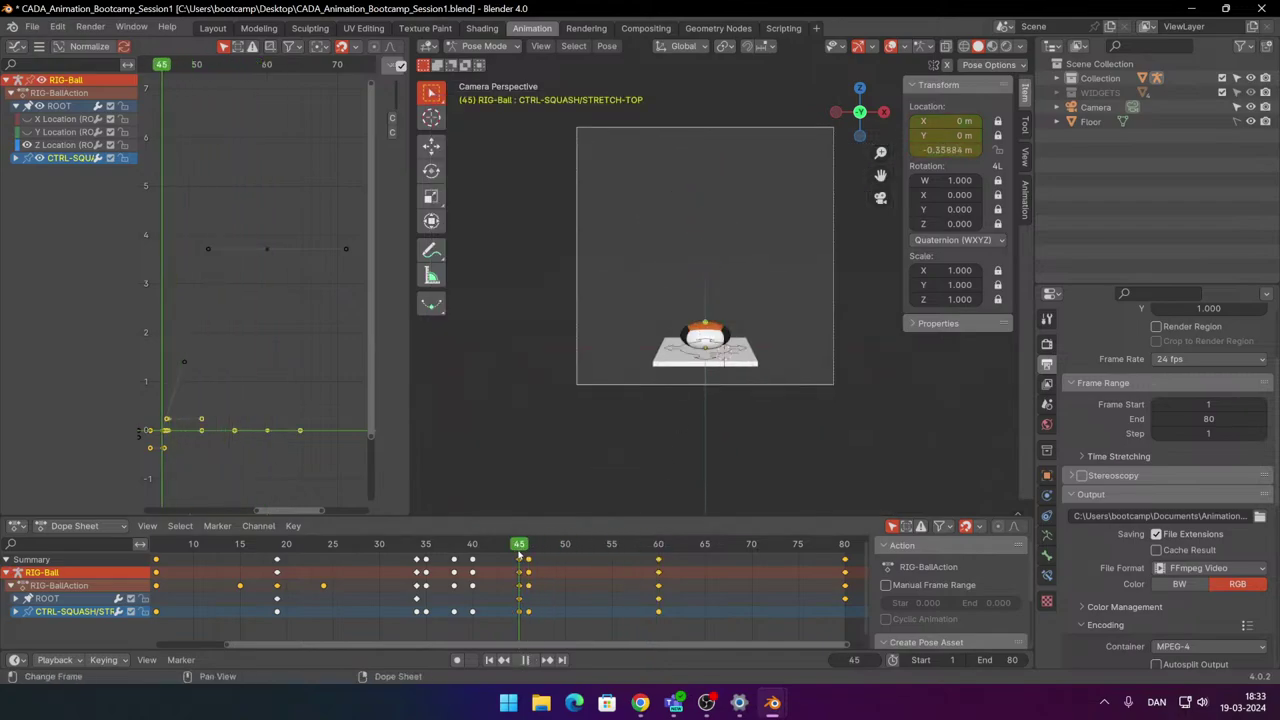
key(space)
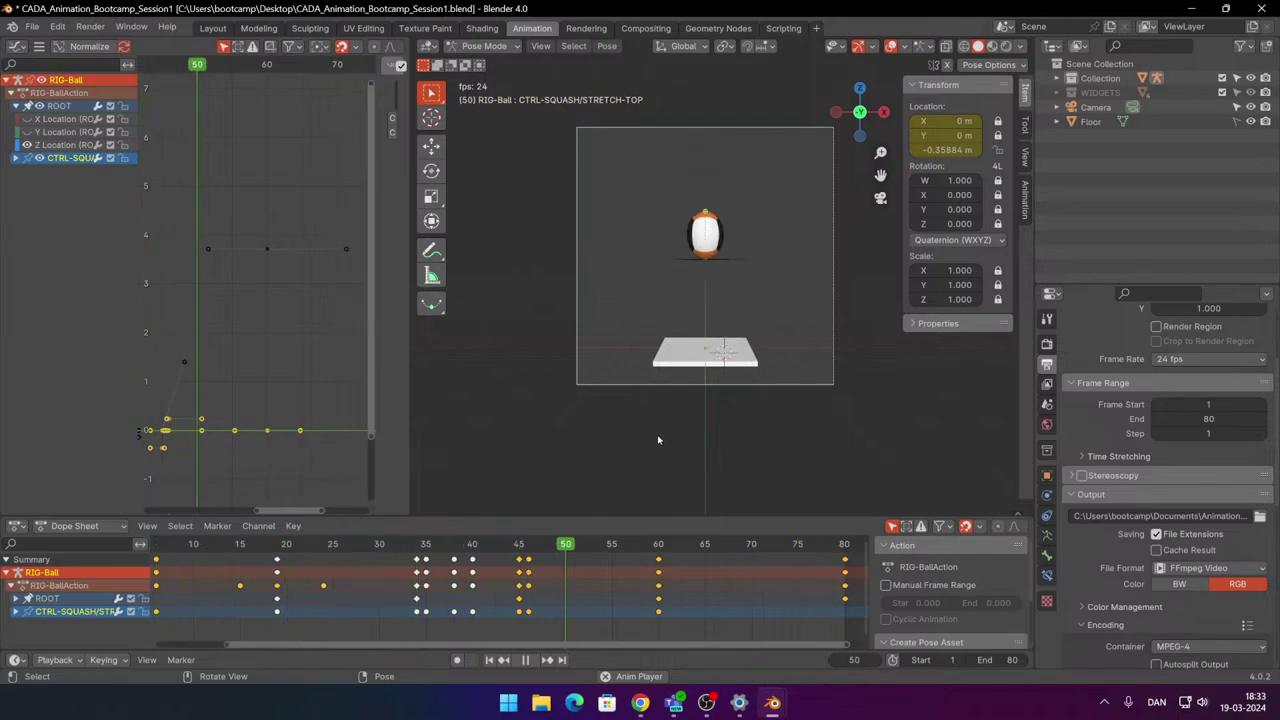
key(space)
Go to the second landing at frame 80 and extend the animation's end frame to 90.
shift+middle_drag(709, 456, 577, 353)
drag(692, 546, 845, 546)
scroll(708, 565, down, 4)
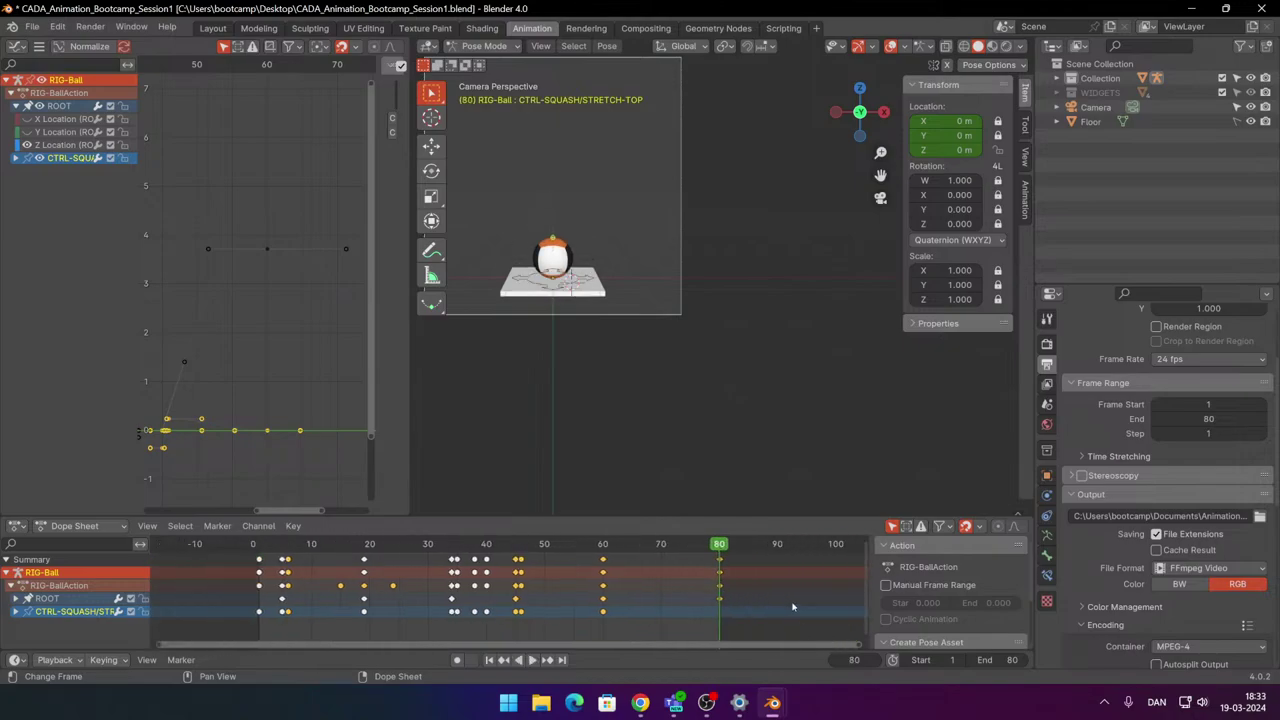
scroll(755, 575, up, 2)
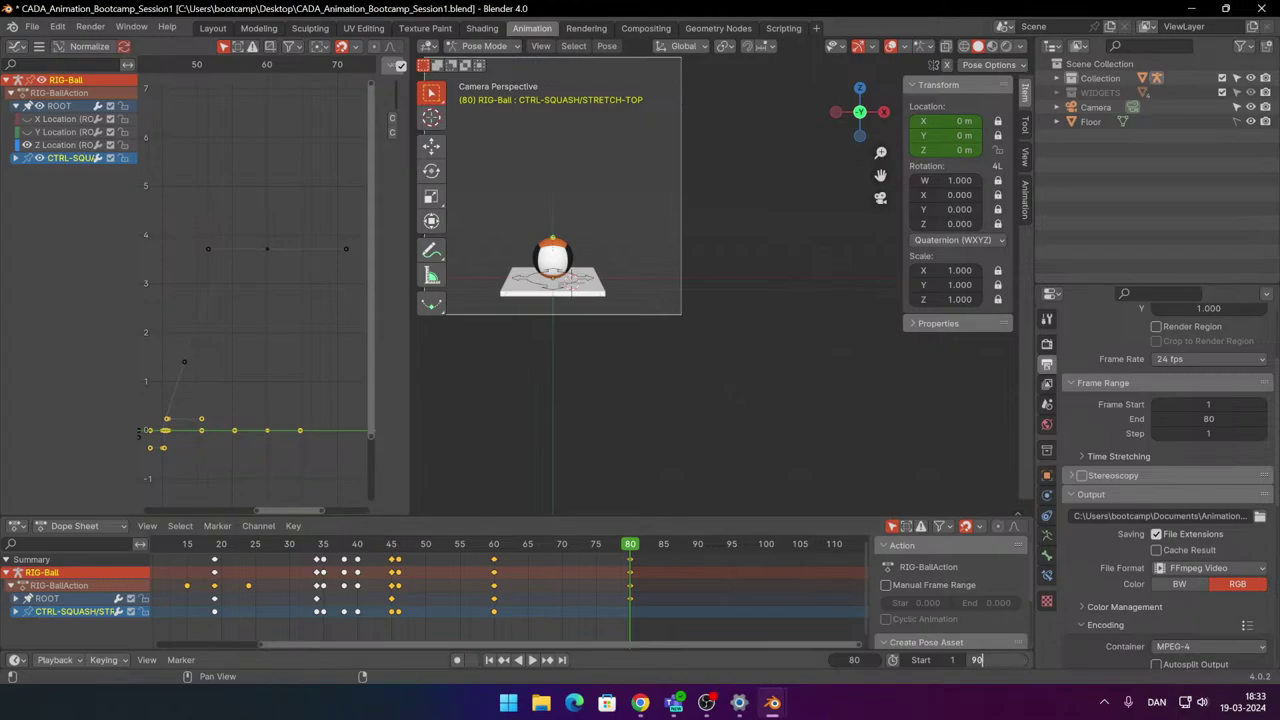
key(Return)
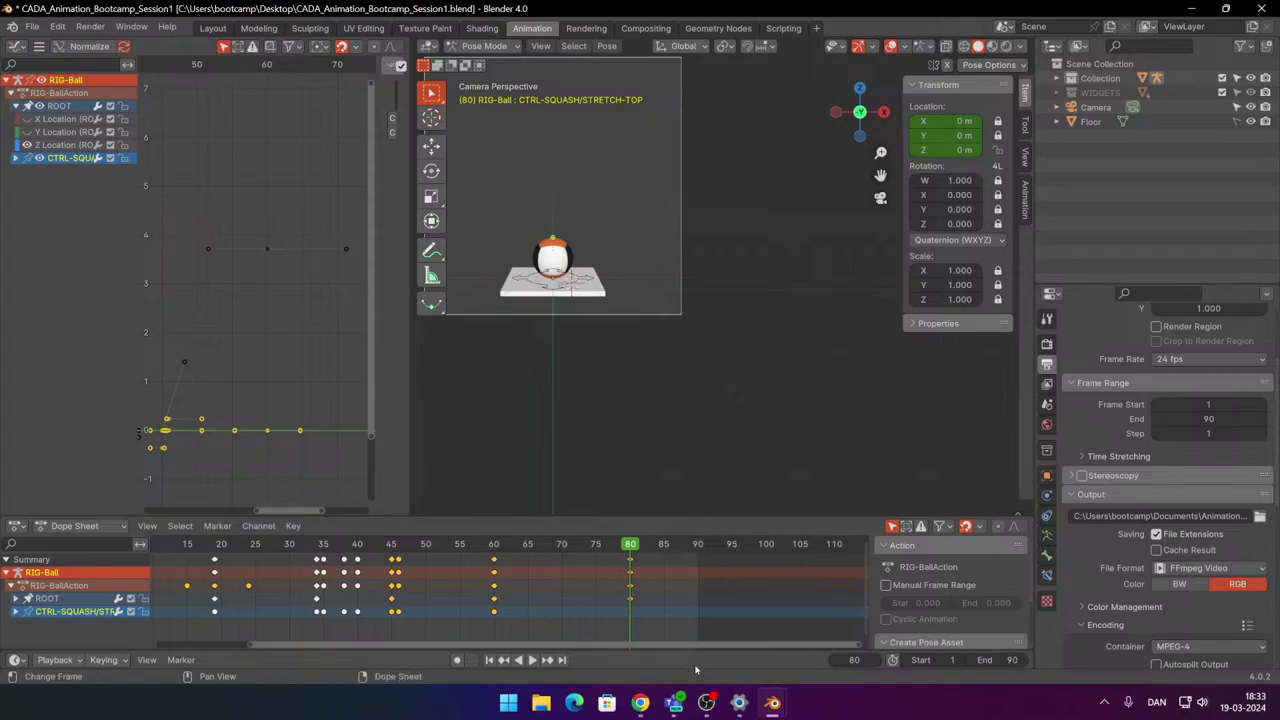
click(706, 703)
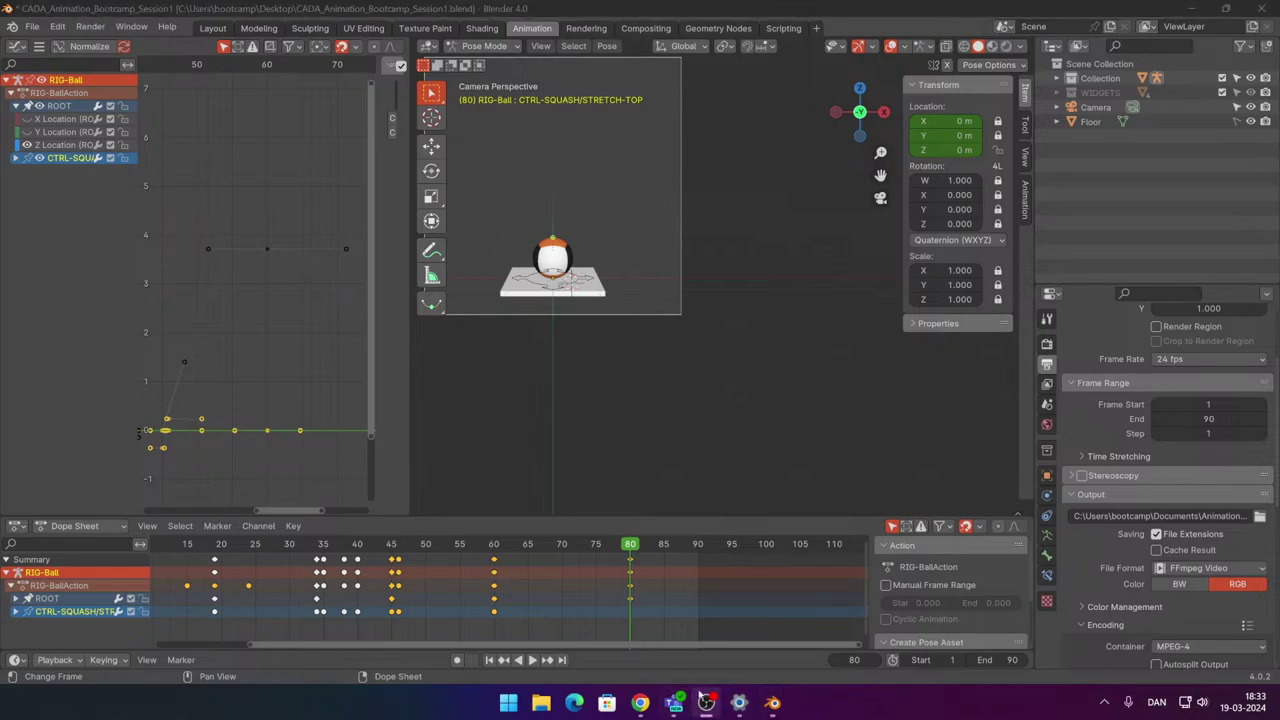
Stretch the ball at frame 80 by raising CTRL-SQUASH/STRETCH-TOP to about 0.629 m in Z, and insert a Location keyframe.
scroll(669, 556, up, 2)
drag(669, 543, 673, 540)
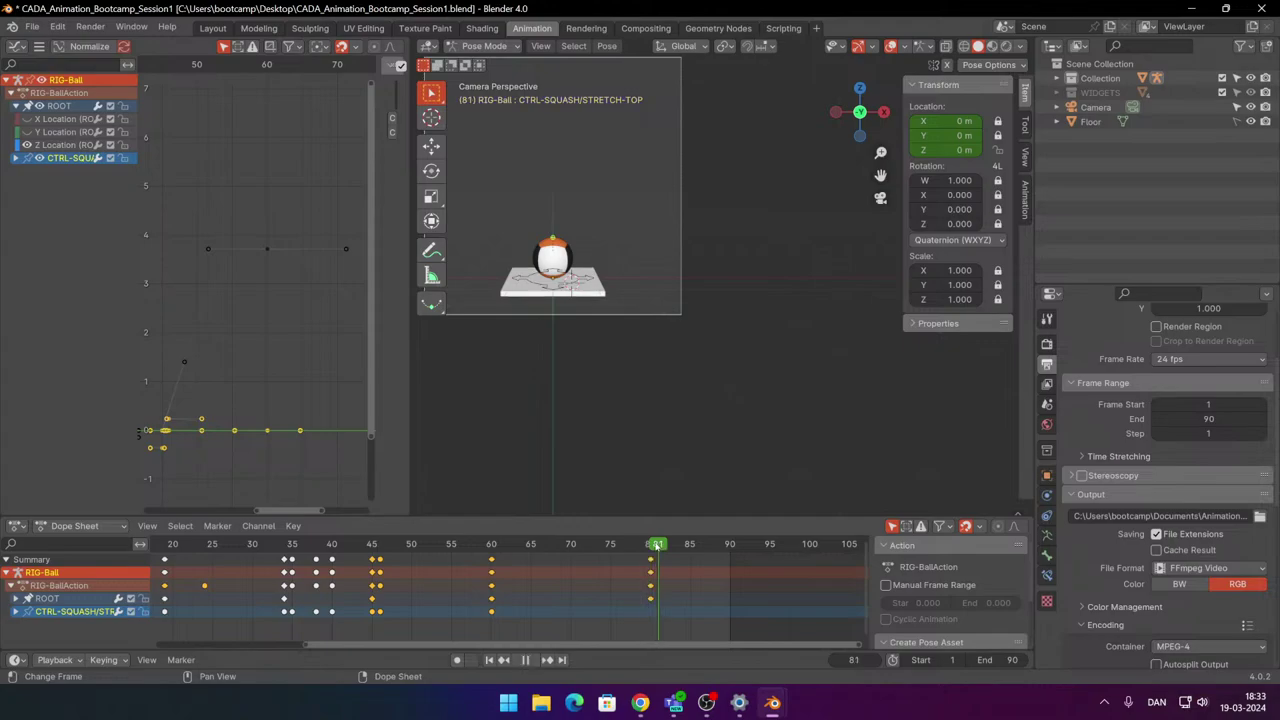
scroll(574, 326, up, 2)
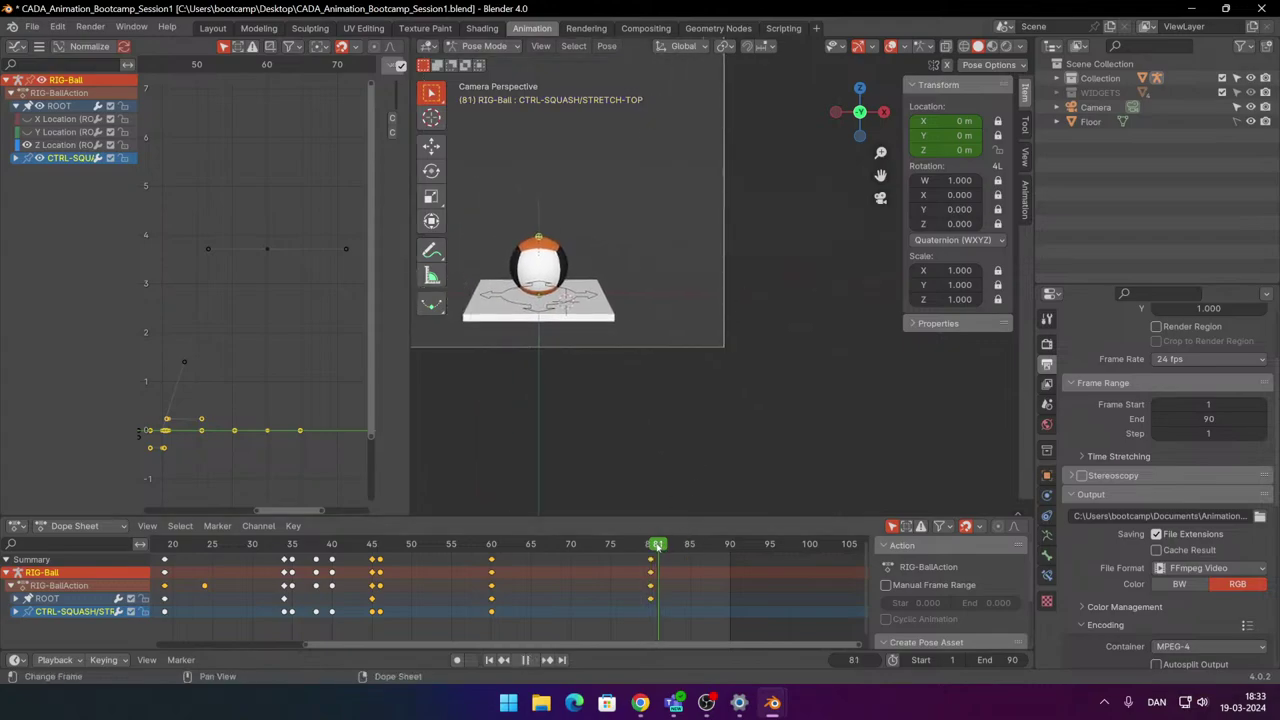
mouse_move(651, 548)
mouse_down()
mouse_move(491, 552)
mouse_move(645, 563)
mouse_move(651, 548)
mouse_up()
shift+middle_drag(708, 289, 768, 379)
key(g)
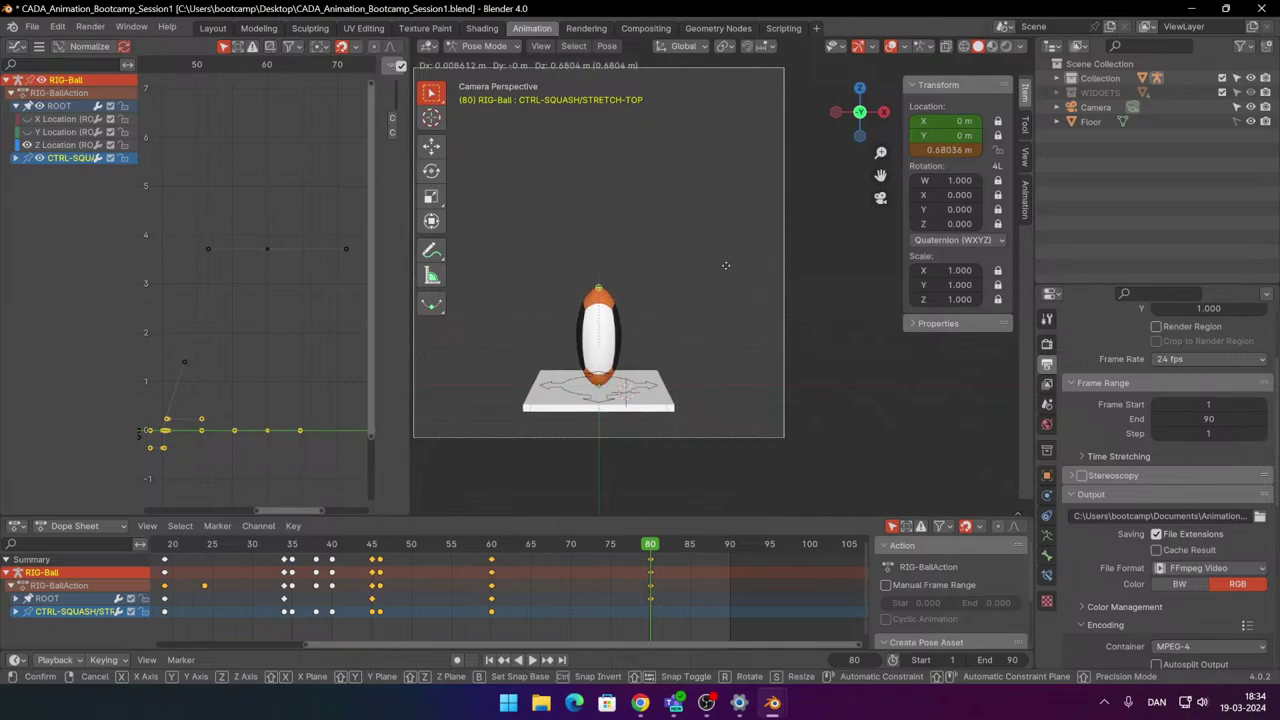
click(727, 268)
key(g)
click(720, 297)
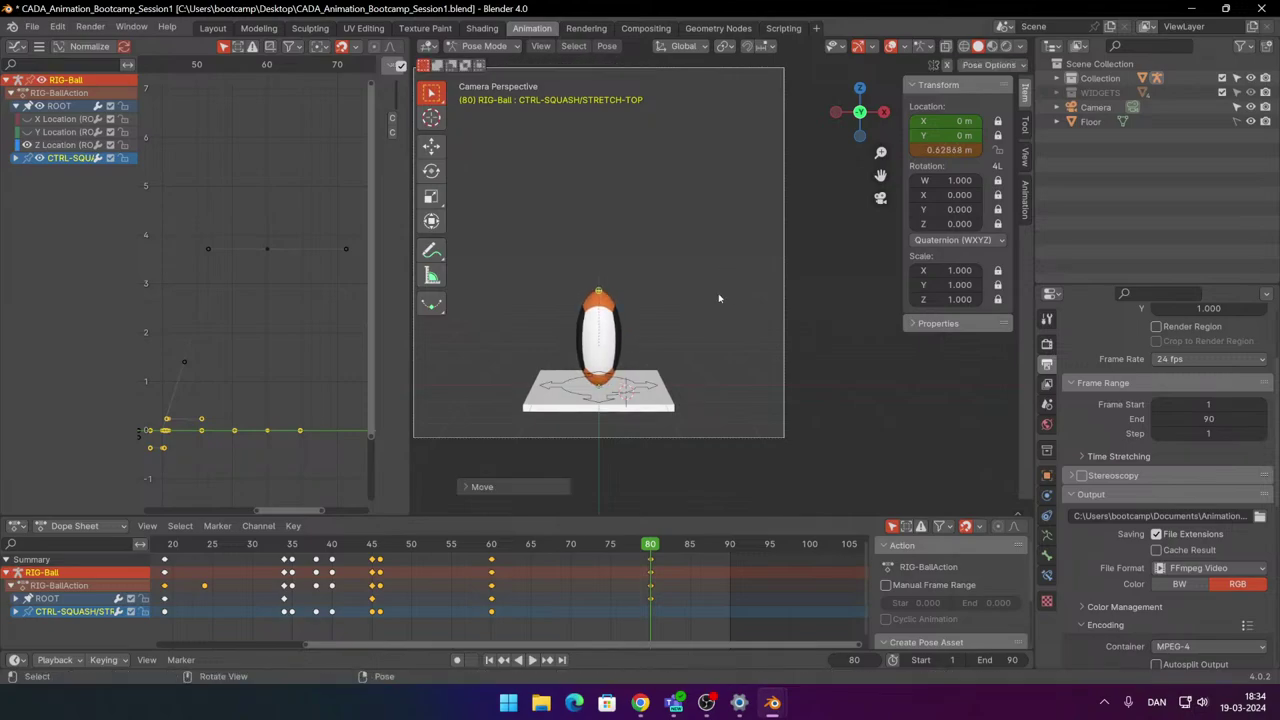
key(i)
click(720, 295)
Squash the ball at frame 81 by lowering CTRL-SQUASH/STRETCH-TOP to about -0.456 m in Z, and insert a Location keyframe.
key(space)
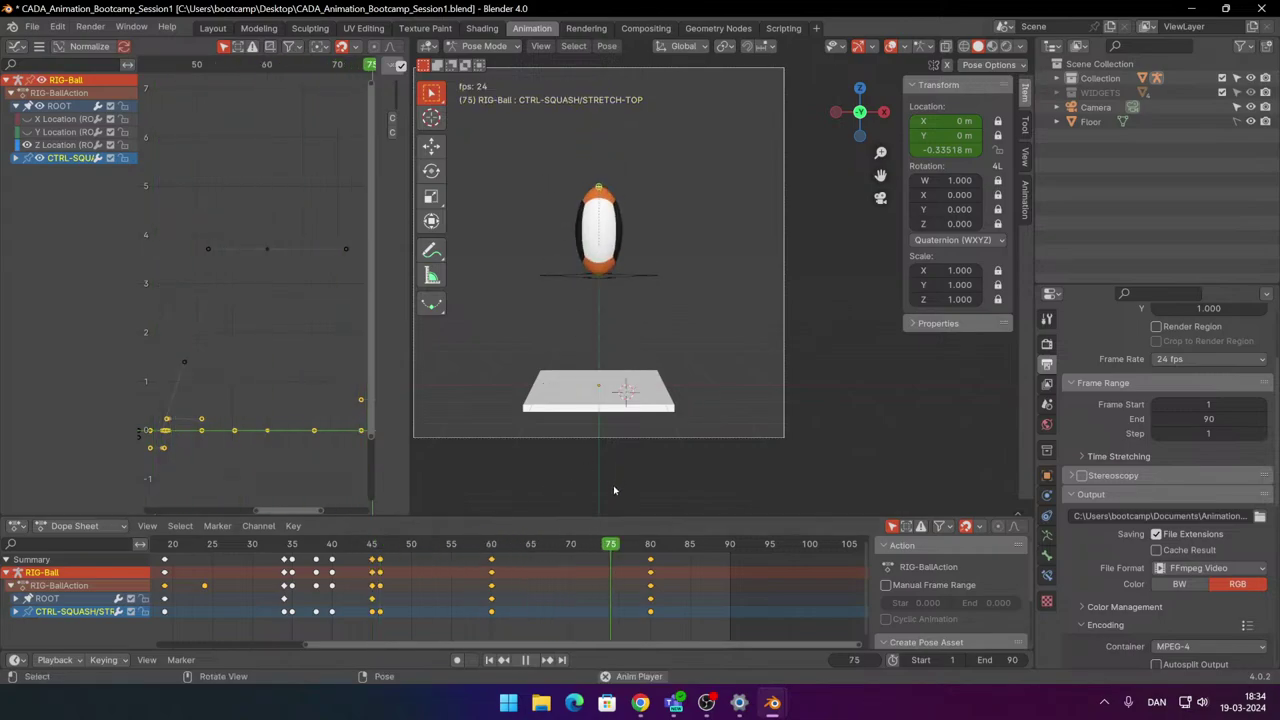
drag(666, 546, 656, 546)
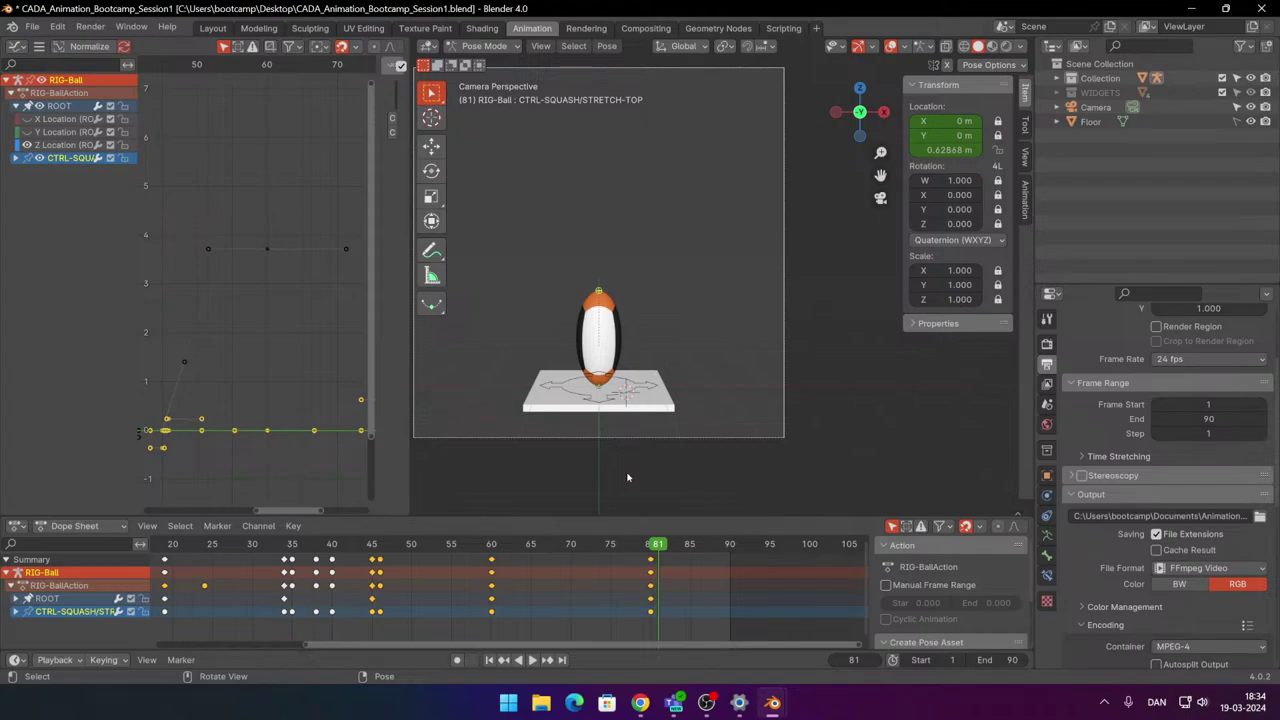
key(g)
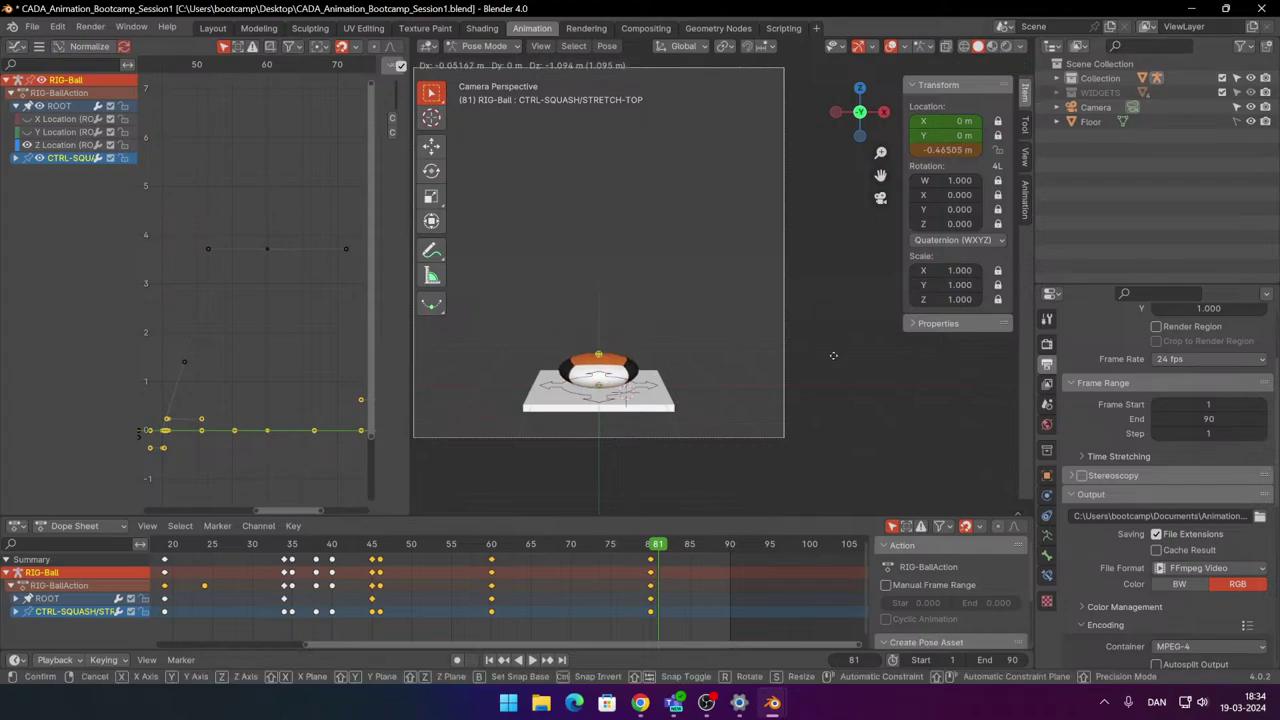
click(747, 361)
key(i)
click(747, 361)
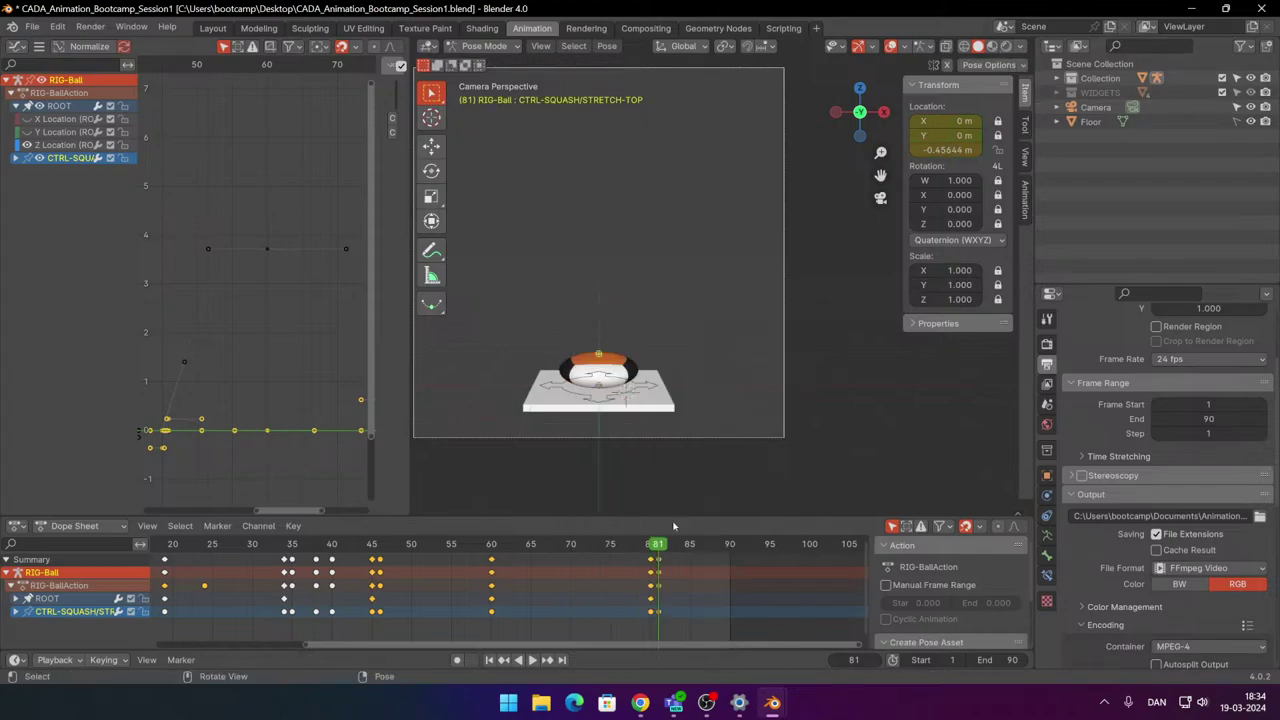
Play the second jump through the landing to check the change from stretch to squash on impact.
key(space)
click(312, 548)
key(space)
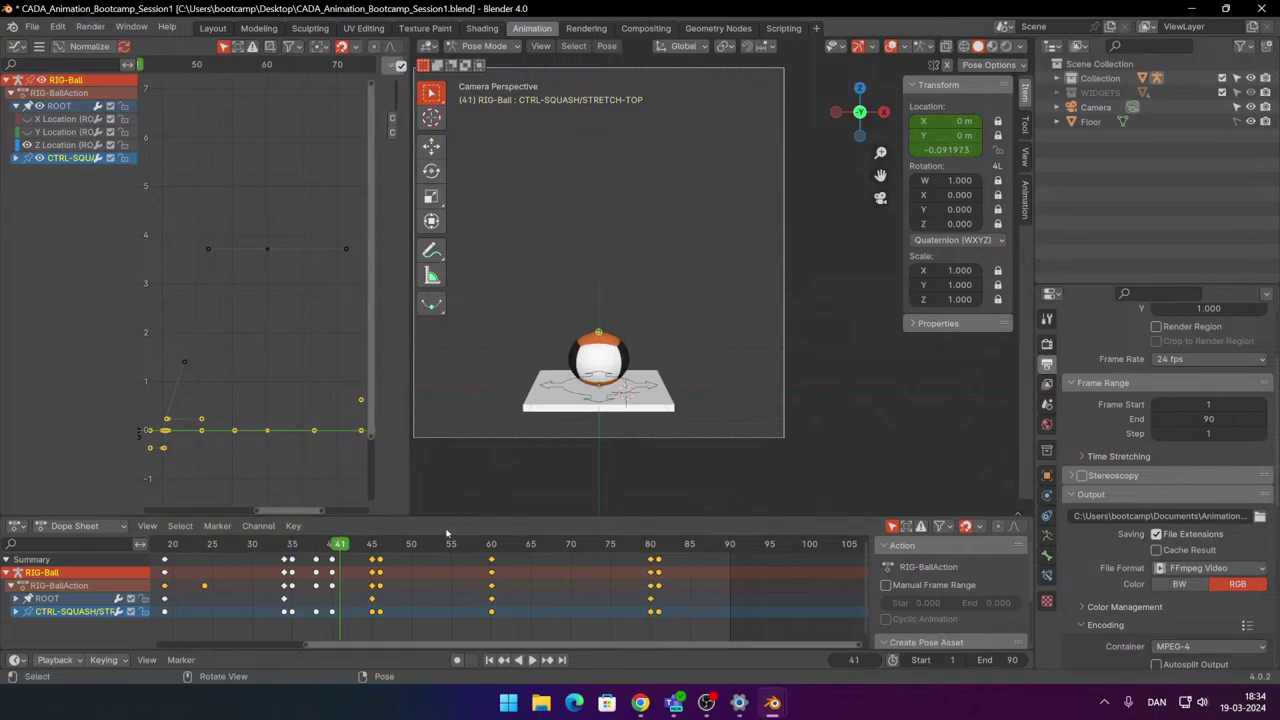
key(space)
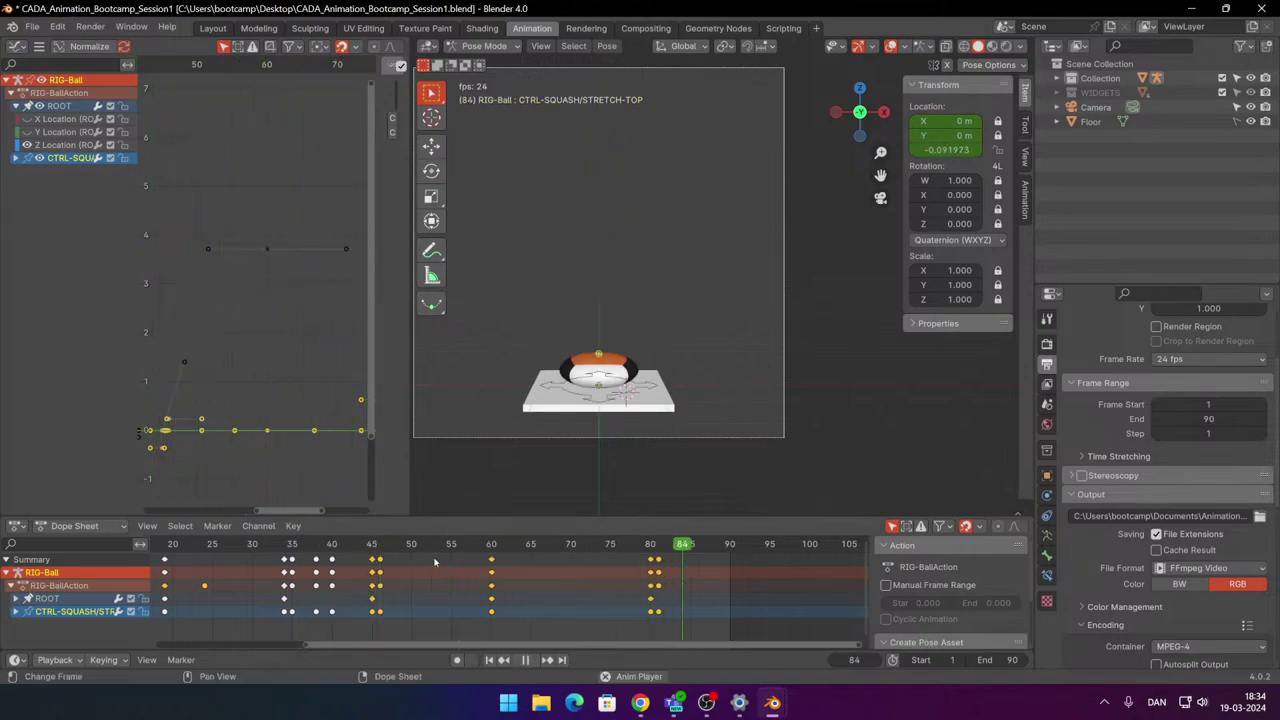
key(space)
Set CTRL-SQUASH/STRETCH-TOP's Z location to 0 m at frame 90 and insert a Location keyframe.
click(665, 546)
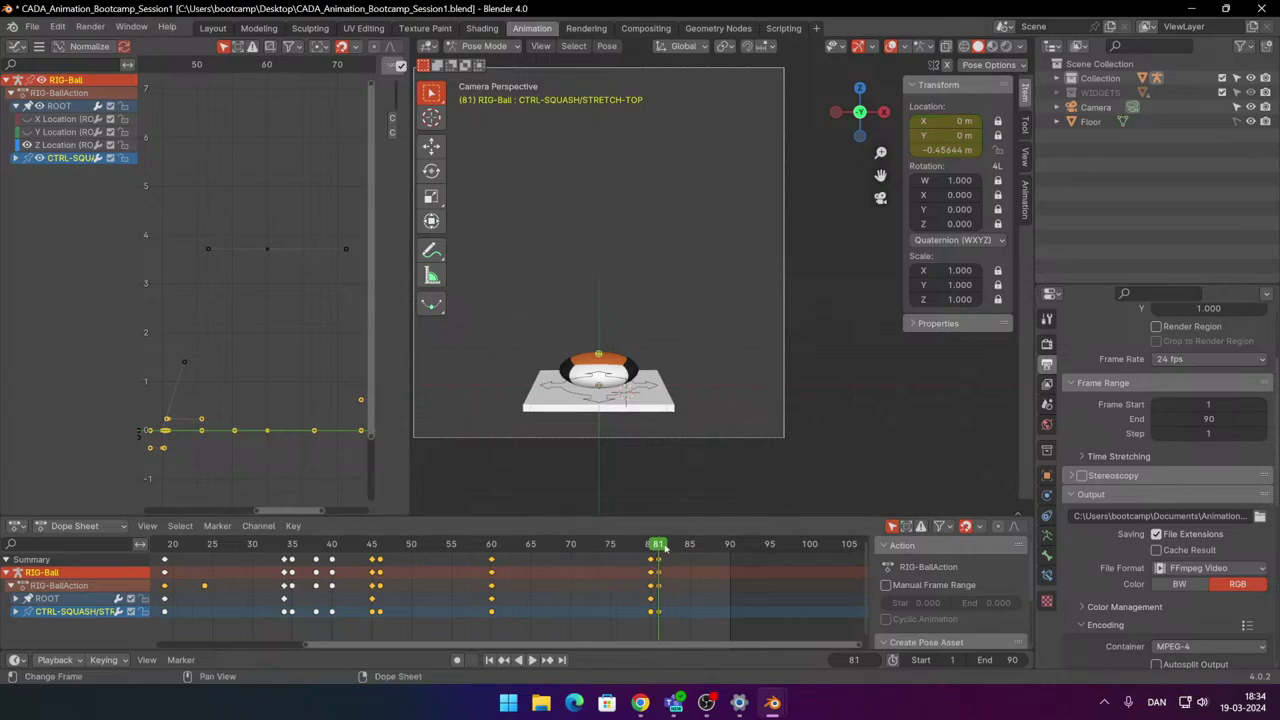
drag(665, 546, 729, 562)
double_click(940, 135)
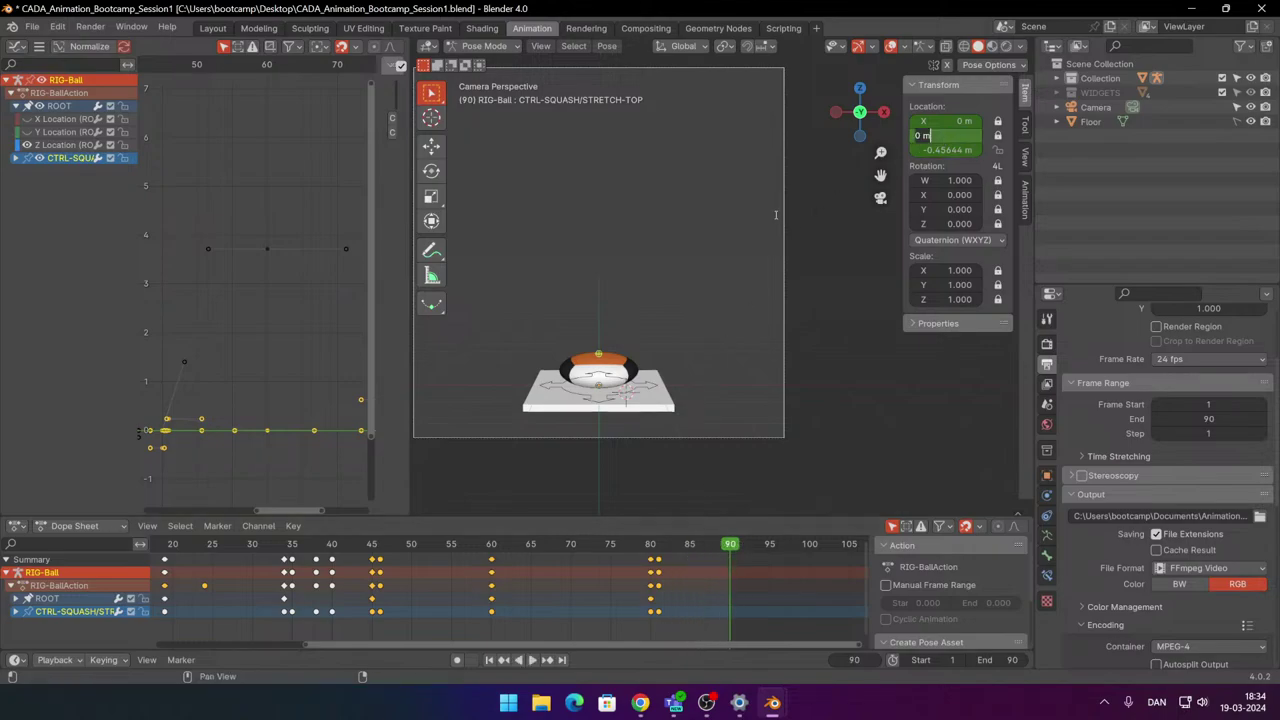
key(Tab)
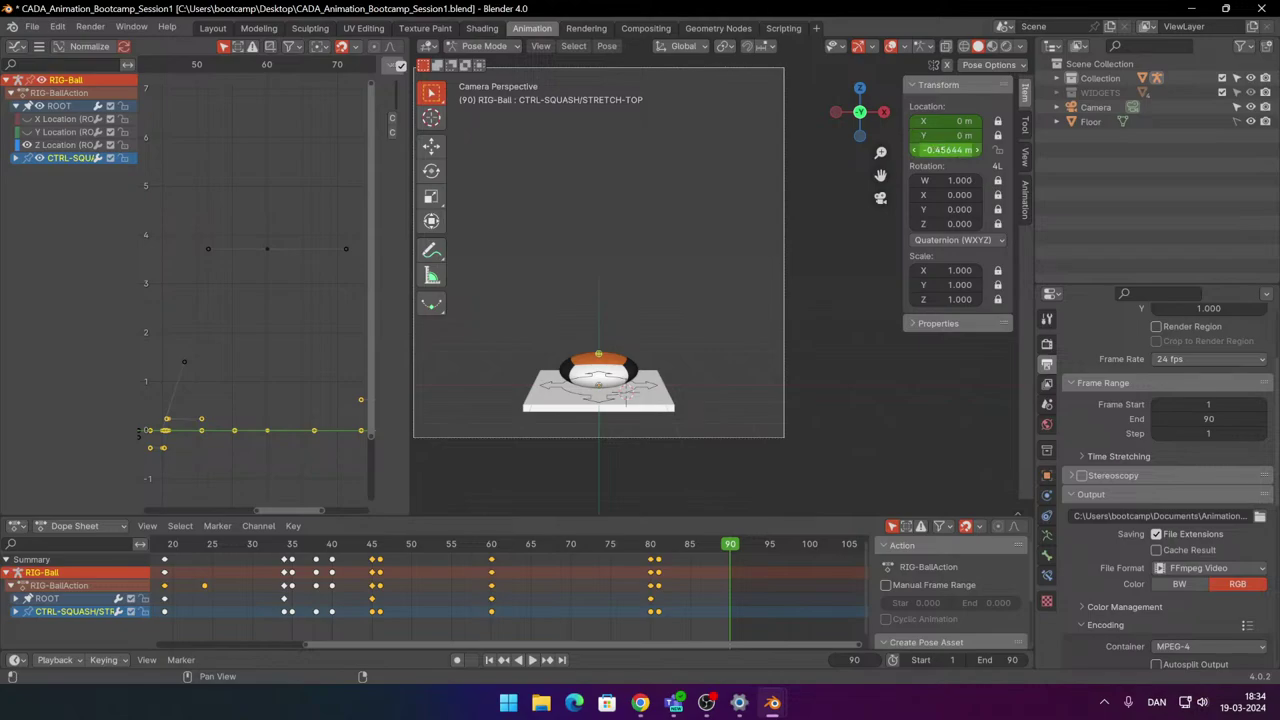
text(0)
key(Return)
key(i)
click(741, 310)
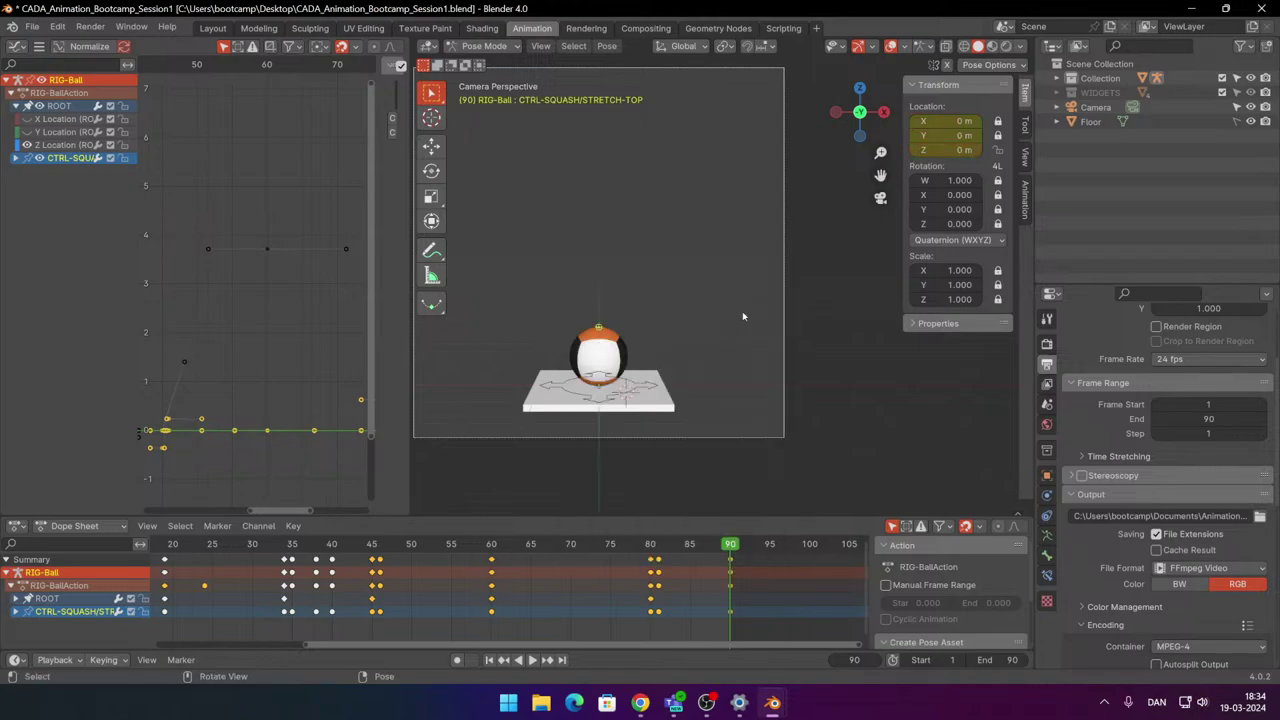
Stretch the ball slightly at frame 86 by raising CTRL-SQUASH/STRETCH-TOP to about 0.085 m in Z, and insert a Location keyframe.
drag(733, 568, 698, 556)
key(g)
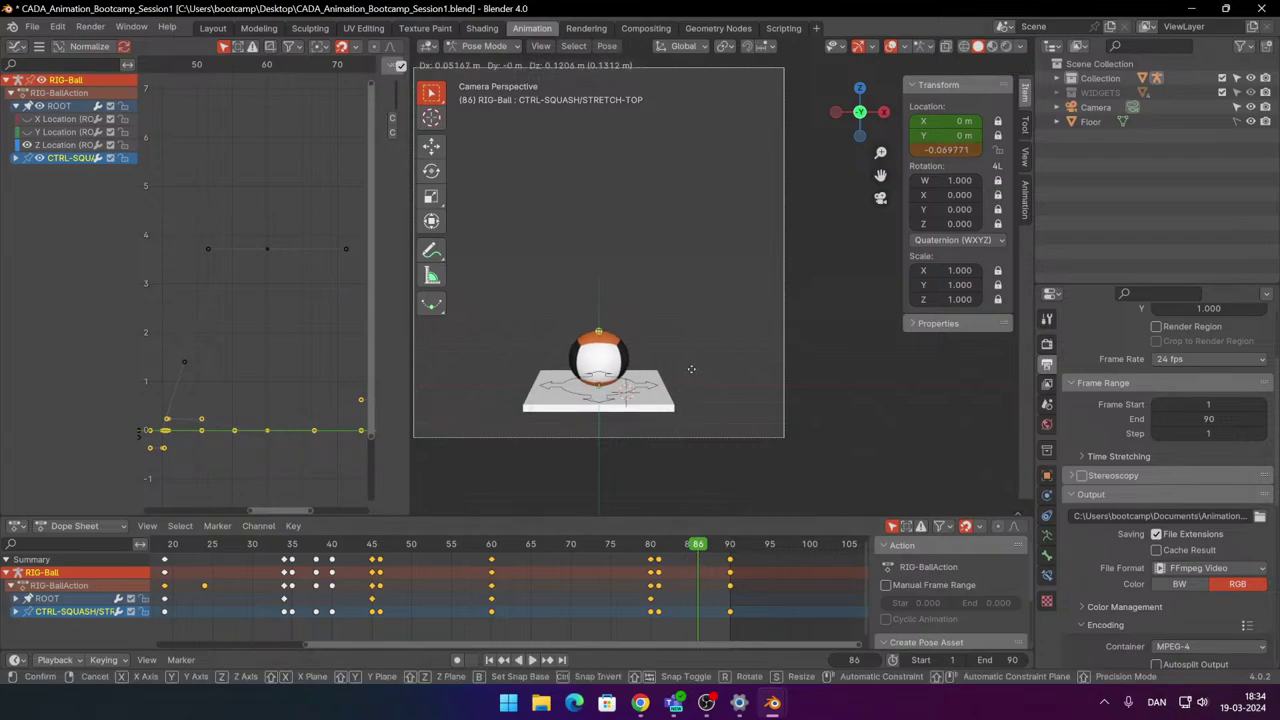
click(696, 364)
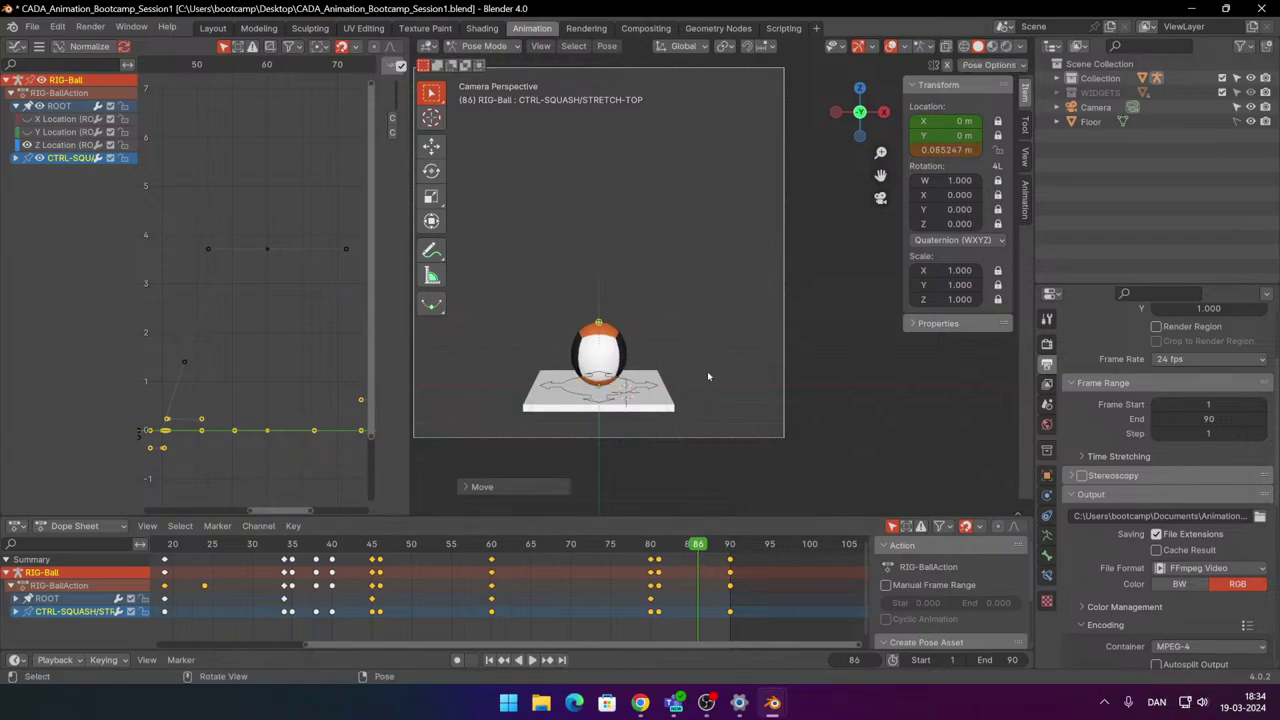
key(i)
click(580, 370)
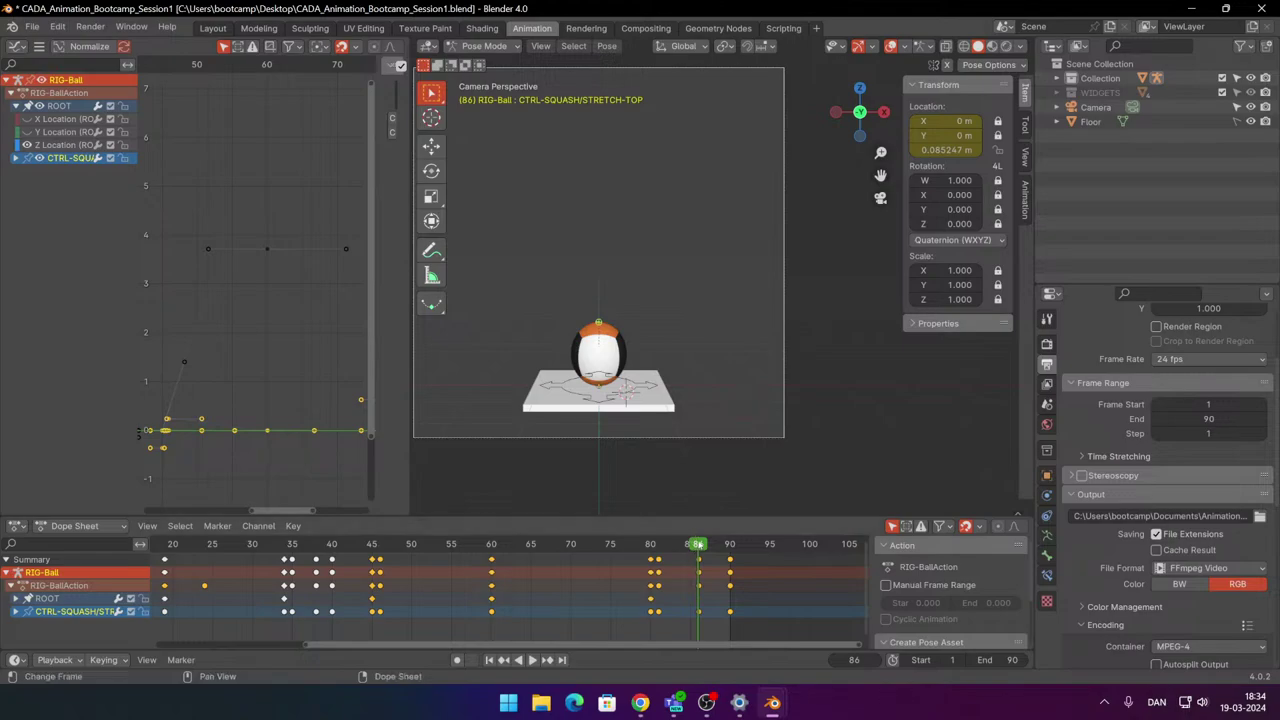
Play the whole animation and replay it from frame 1 to check both bounces and the settling after the last landing.
key(space)
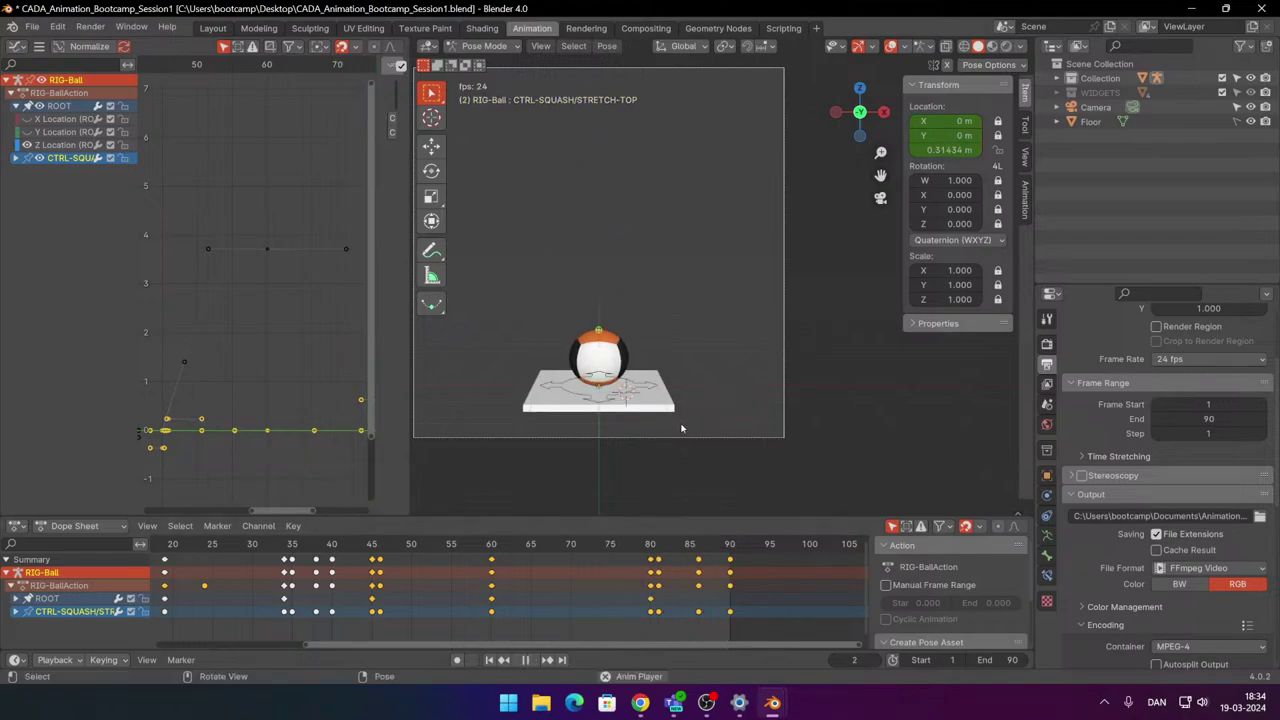
scroll(680, 437, down, 3)
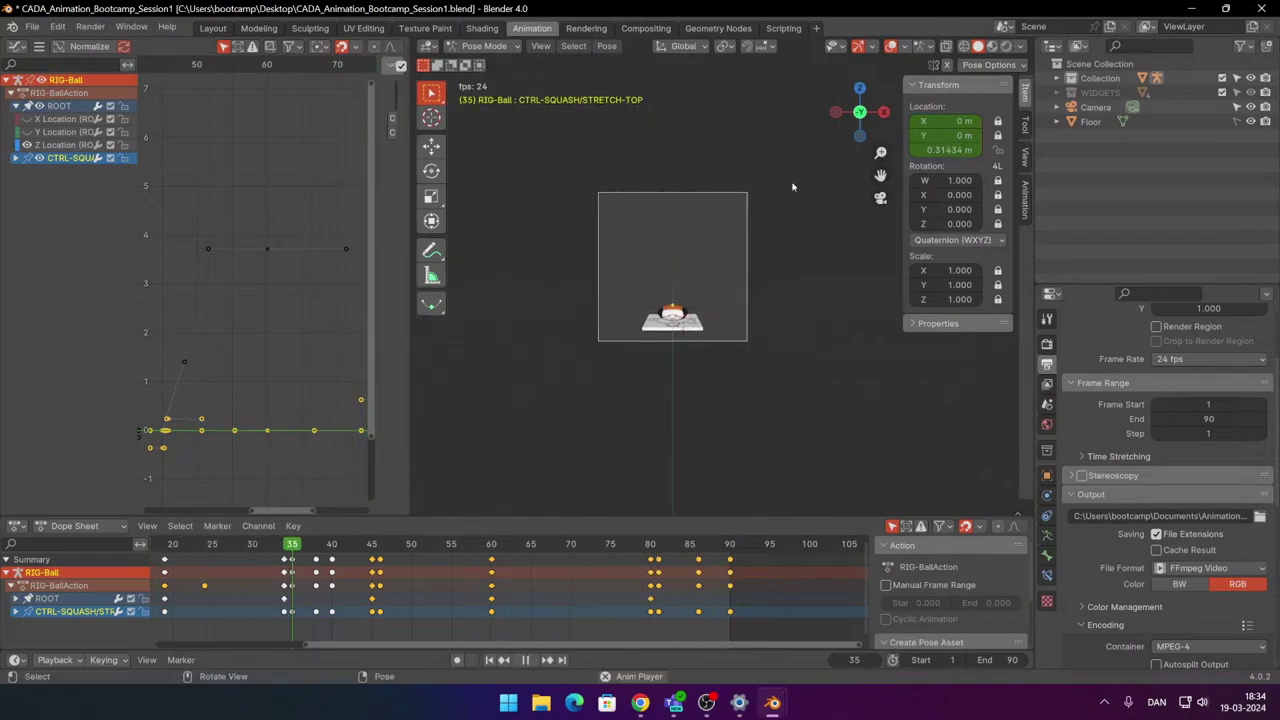
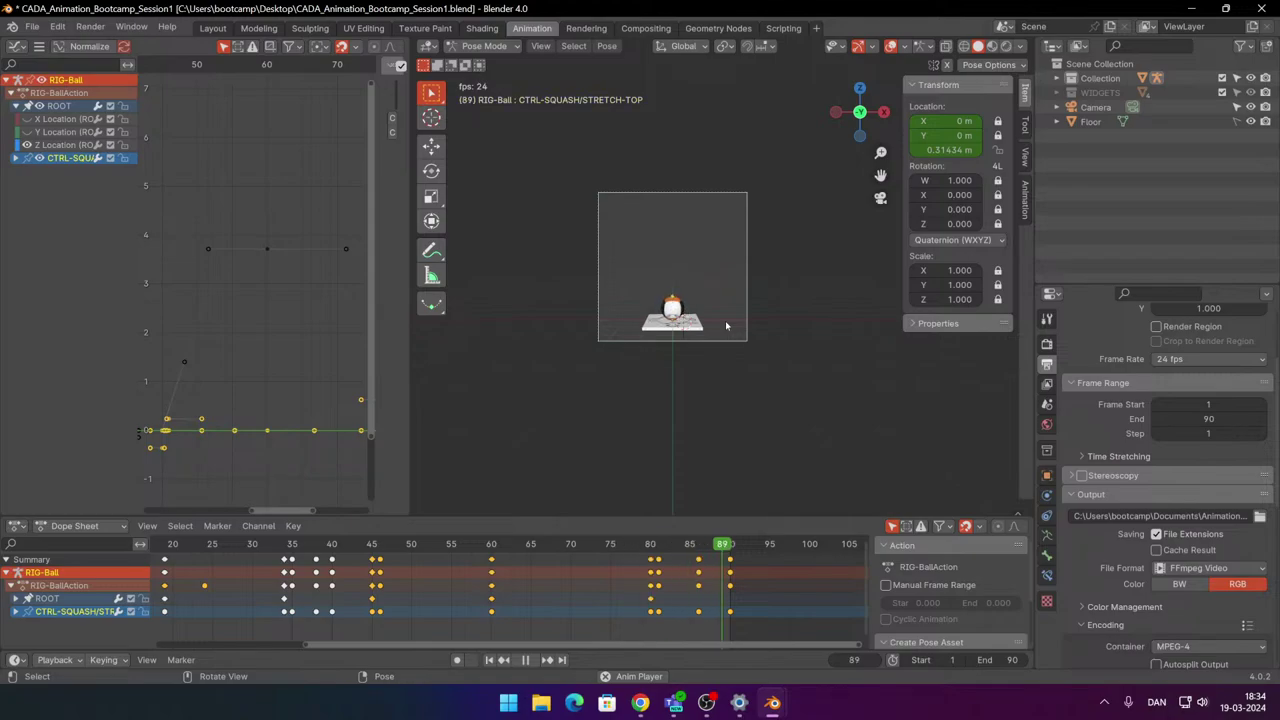
scroll(727, 325, up, 1)
key(space)
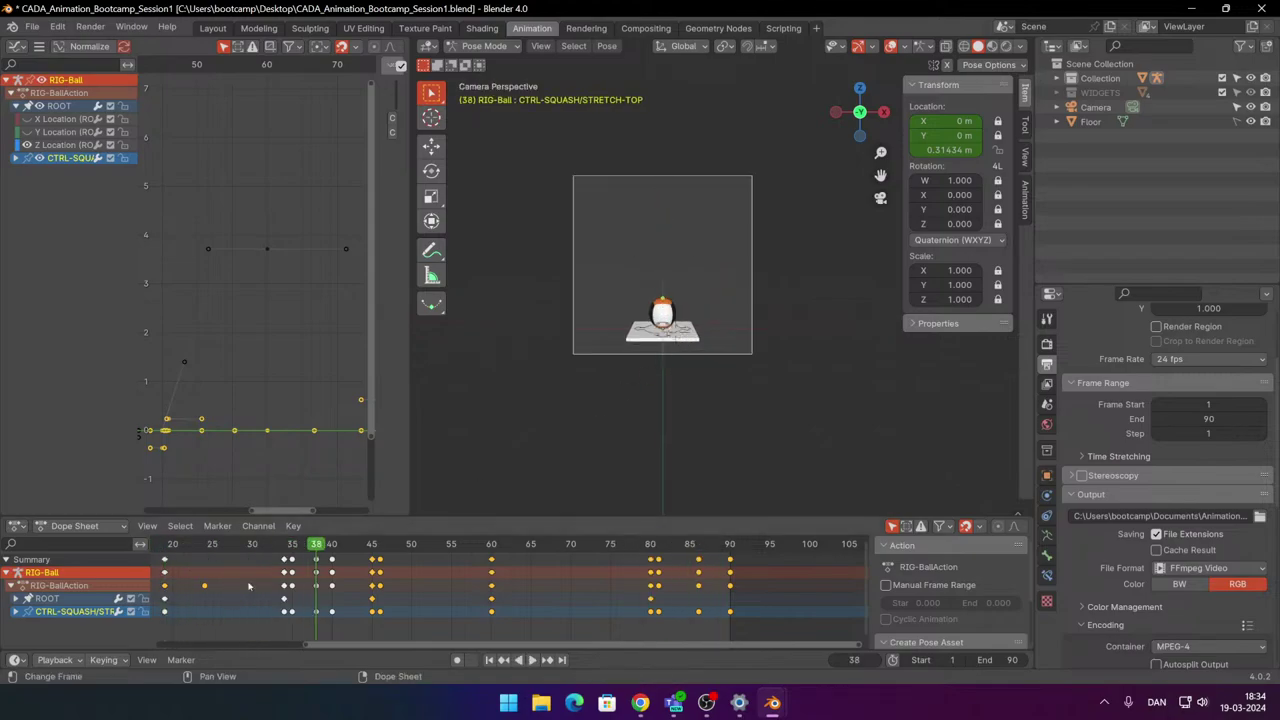
drag(315, 552, 276, 550)
scroll(526, 374, down, 3)
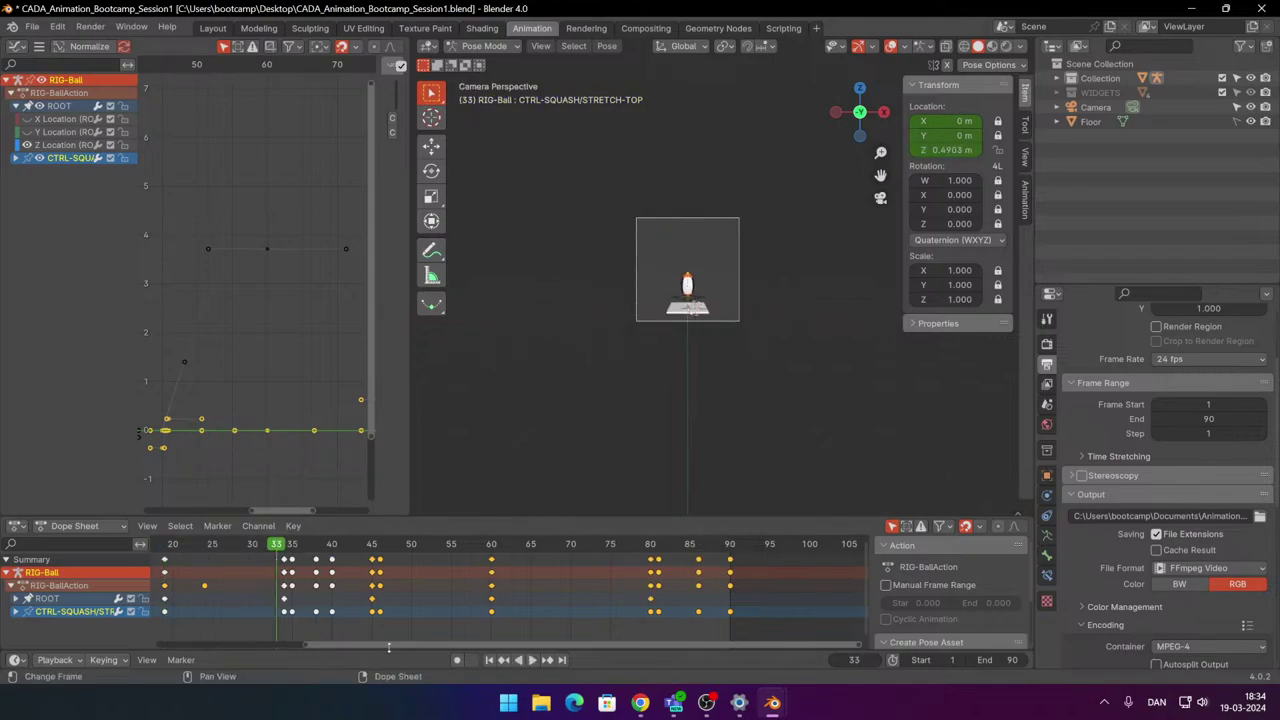
drag(389, 645, 330, 645)
drag(288, 543, 183, 560)
scroll(270, 590, down, 3)
key(space)
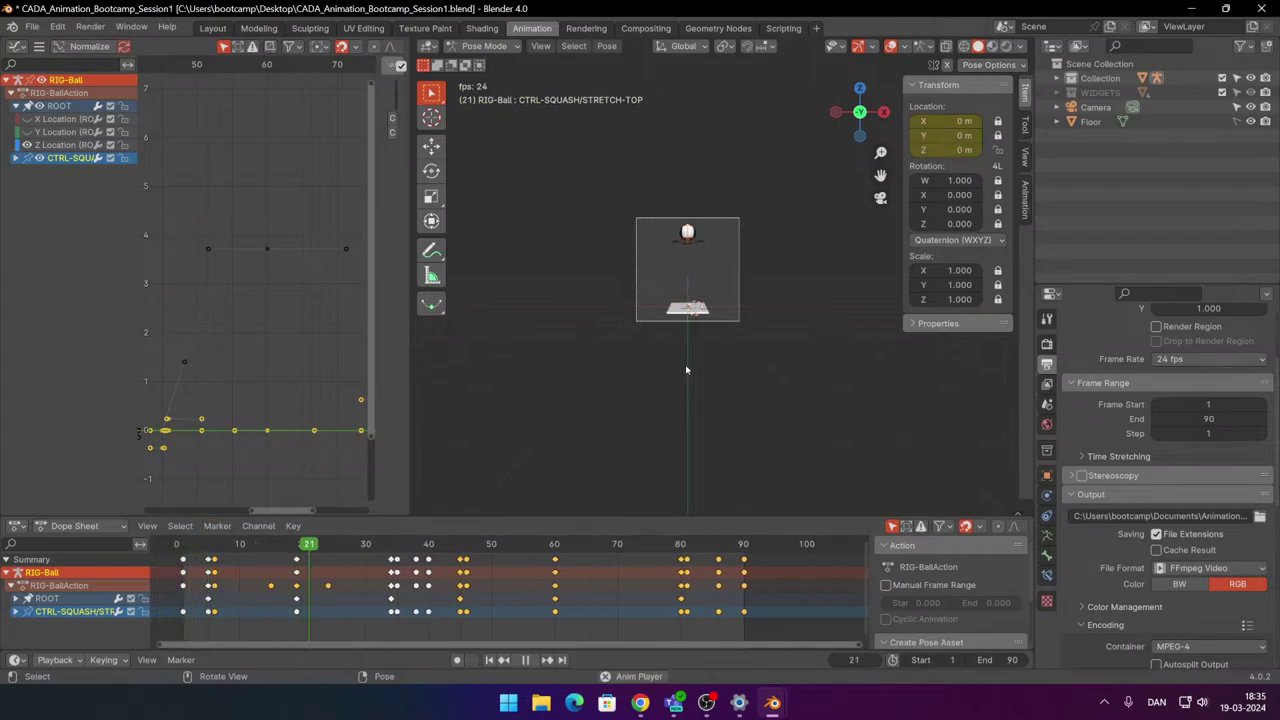
key(space)
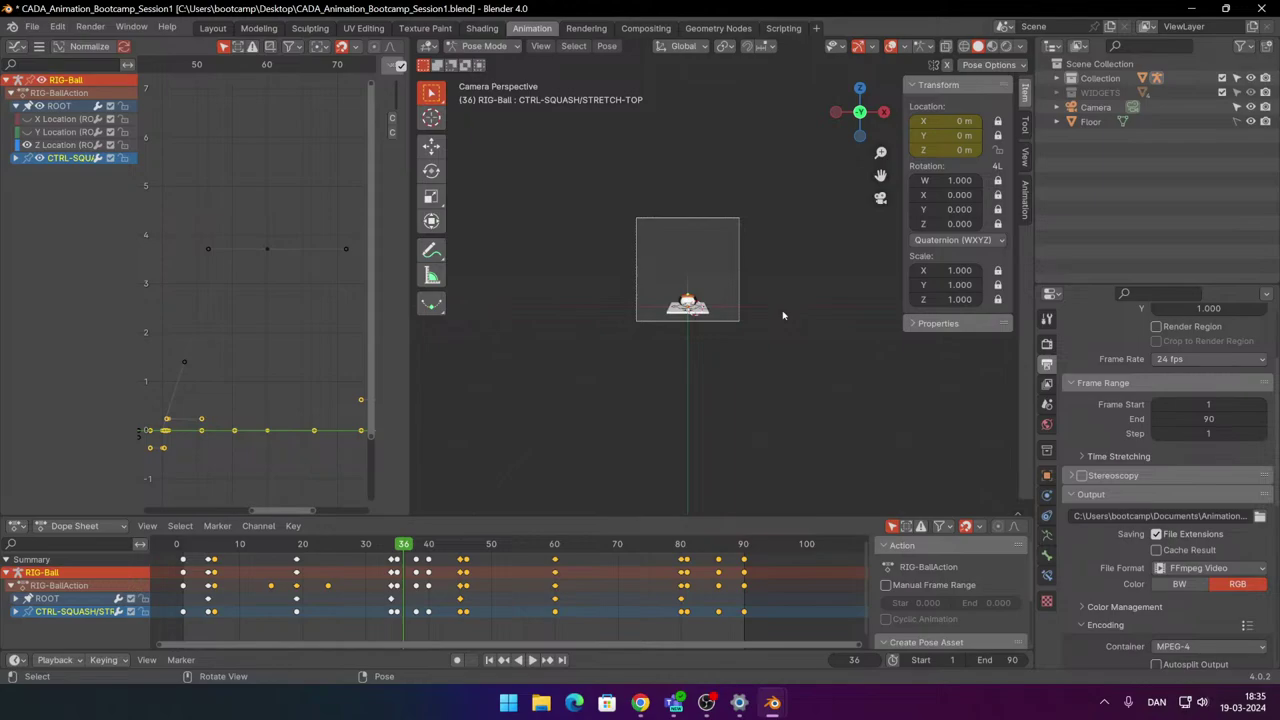
Widen the graph editor and hide the ROOT Z Location curve to isolate the squash and stretch curves.
key(Home)
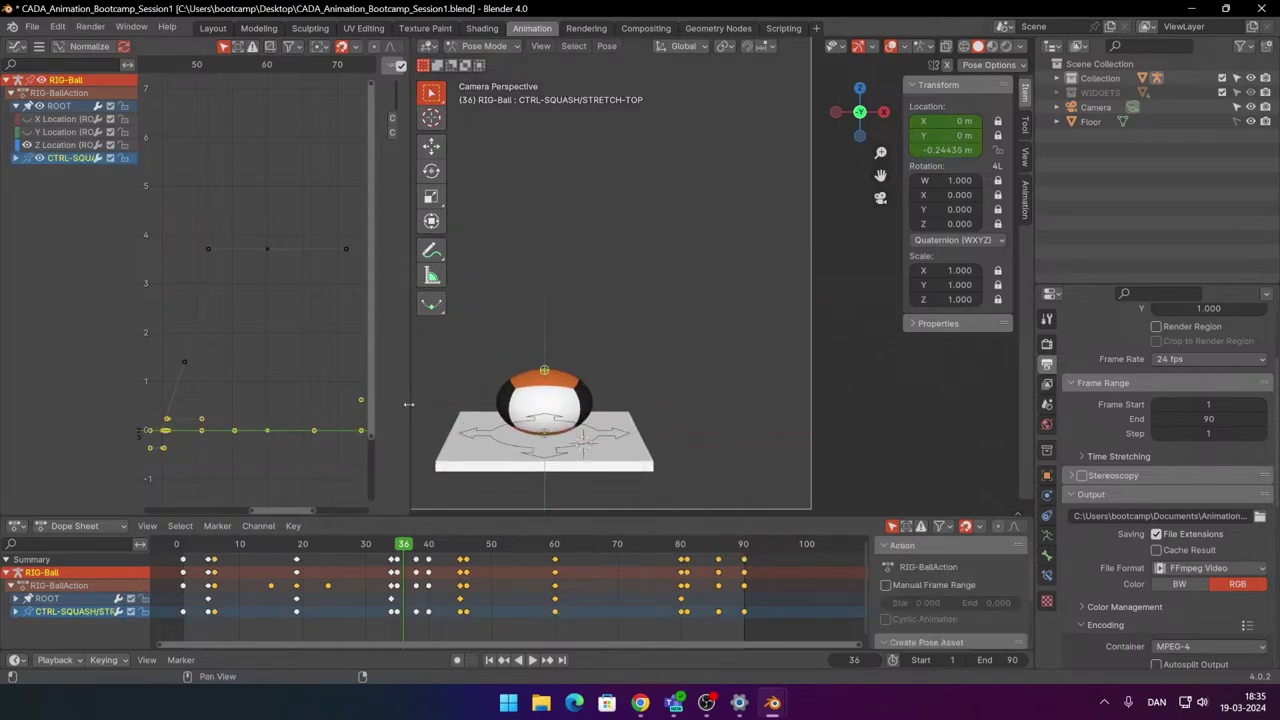
drag(409, 404, 478, 395)
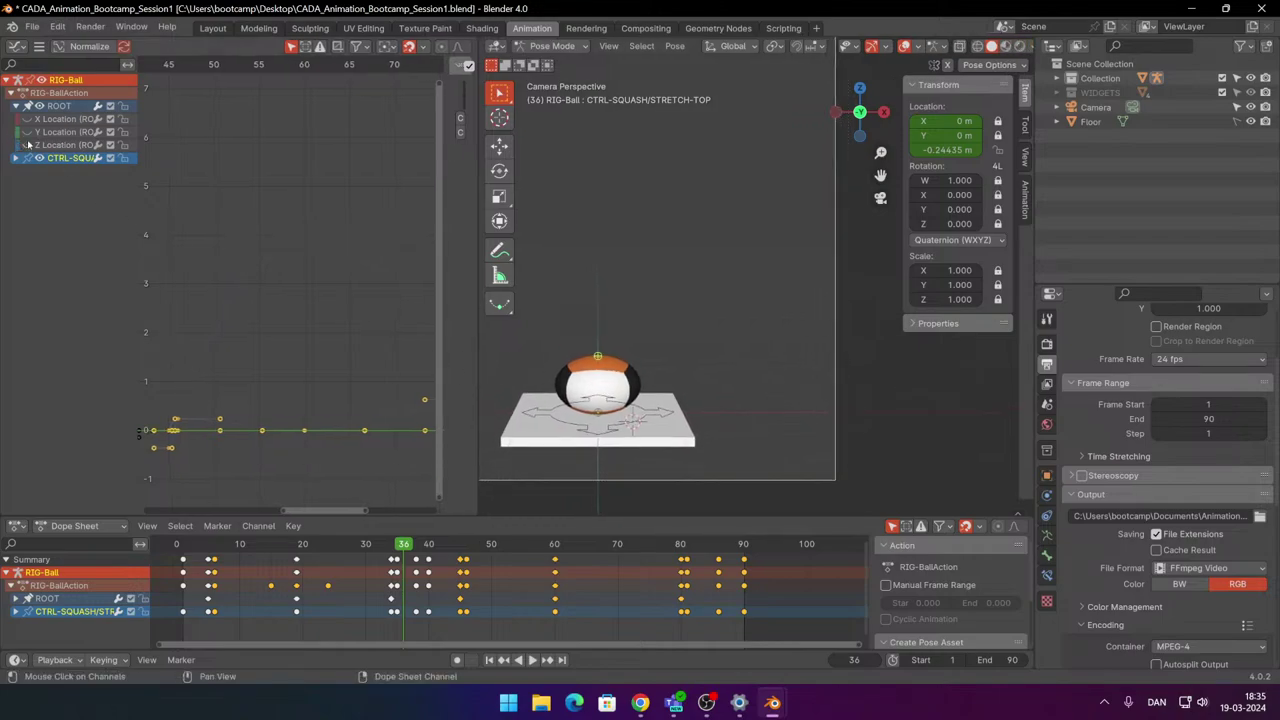
scroll(274, 443, down, 3)
scroll(310, 430, up, 2)
middle_drag(327, 451, 323, 360)
scroll(323, 360, down, 6)
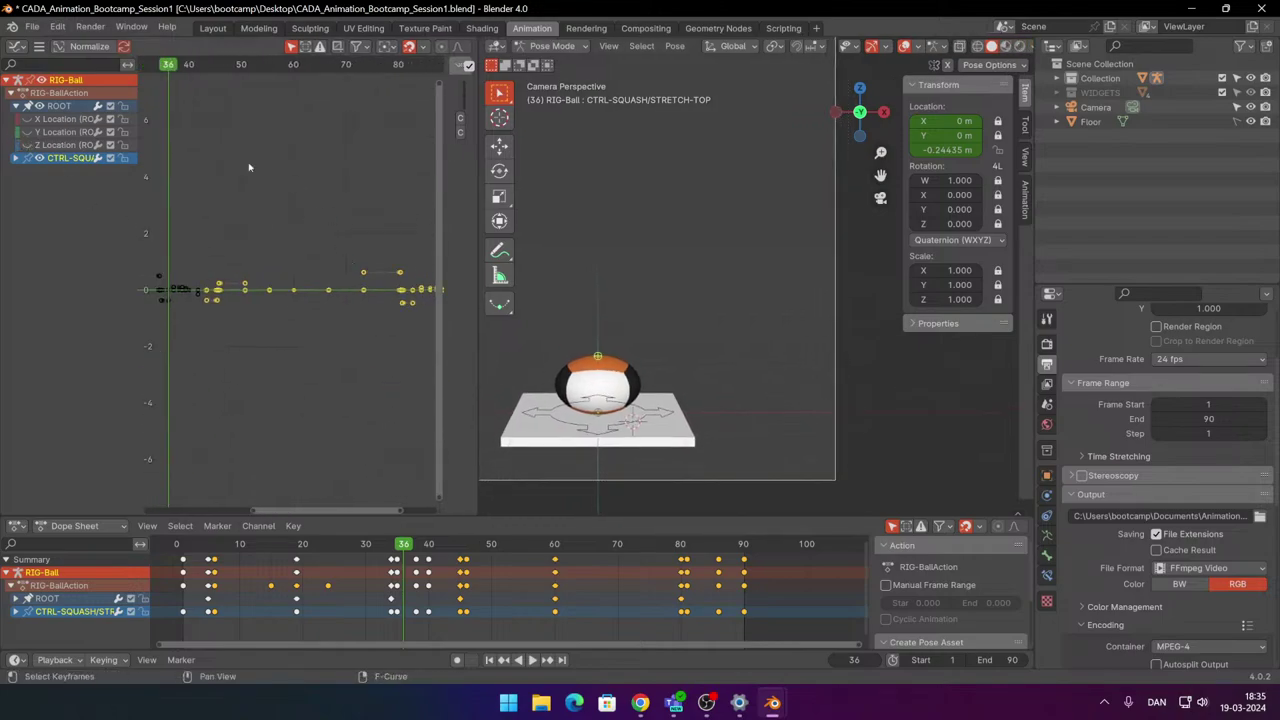
Examine the squash and stretch curves around the first jump, ending at frame 20, and show the ROOT Z Location curve again.
drag(169, 65, 163, 68)
middle_drag(232, 367, 326, 383)
scroll(254, 402, up, 4)
middle_drag(254, 402, 276, 416)
drag(293, 71, 243, 72)
middle_drag(326, 435, 326, 426)
middle_drag(302, 331, 311, 325)
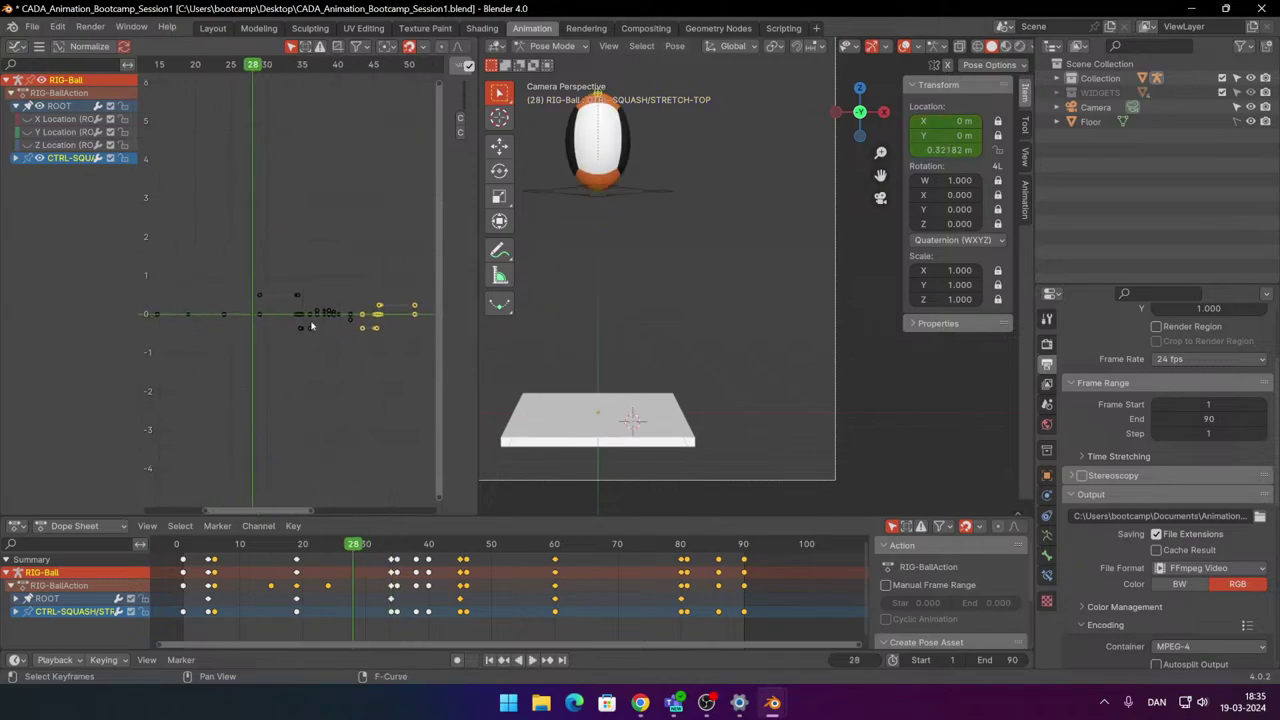
scroll(311, 326, down, 2)
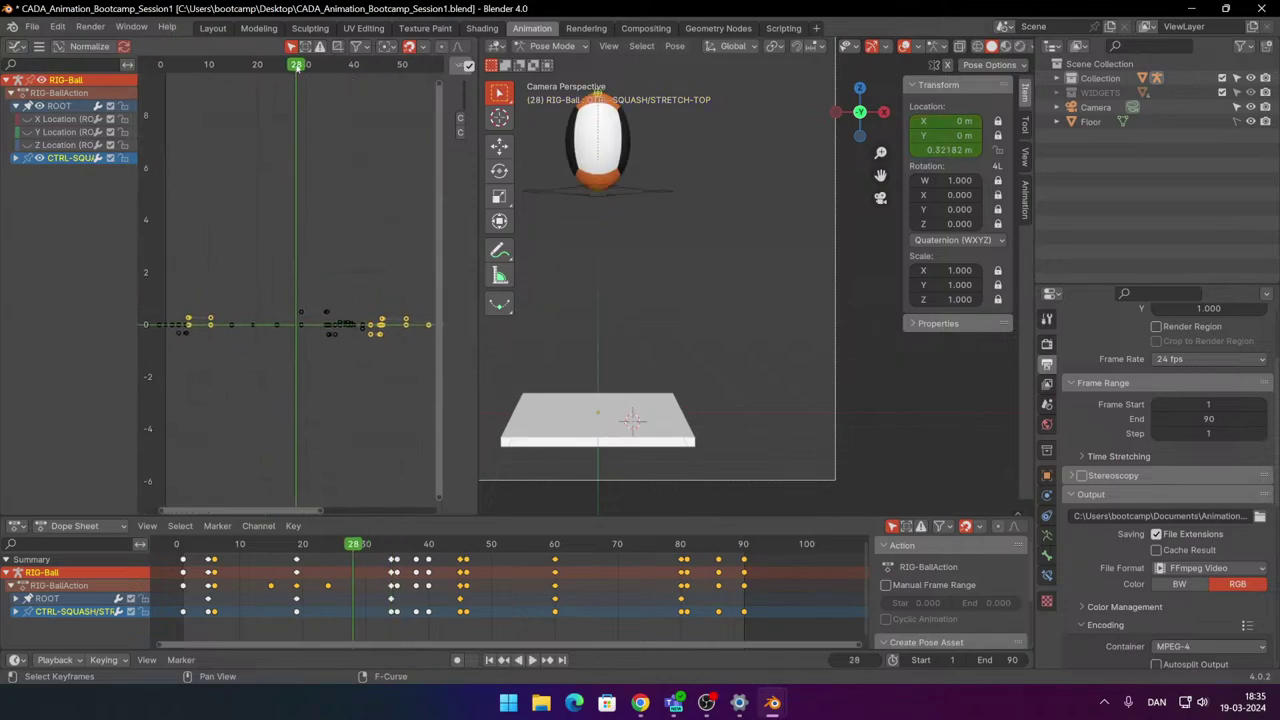
drag(297, 67, 258, 140)
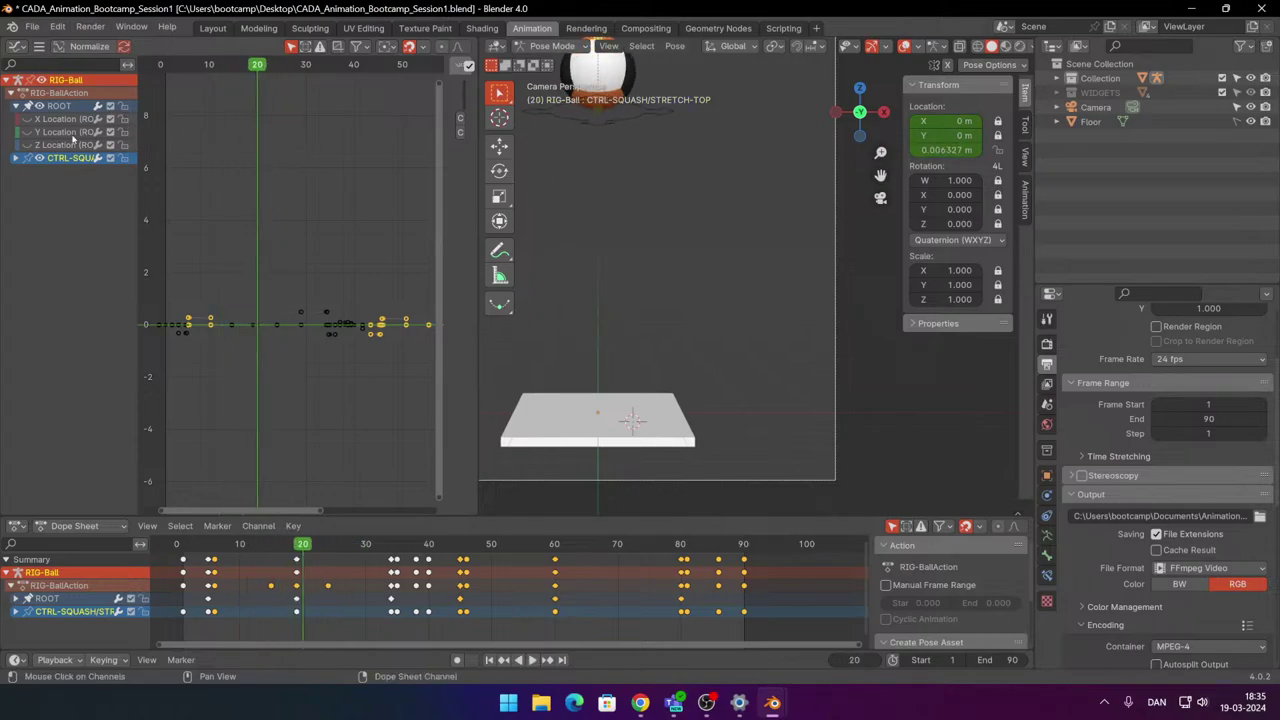
scroll(283, 311, up, 5)
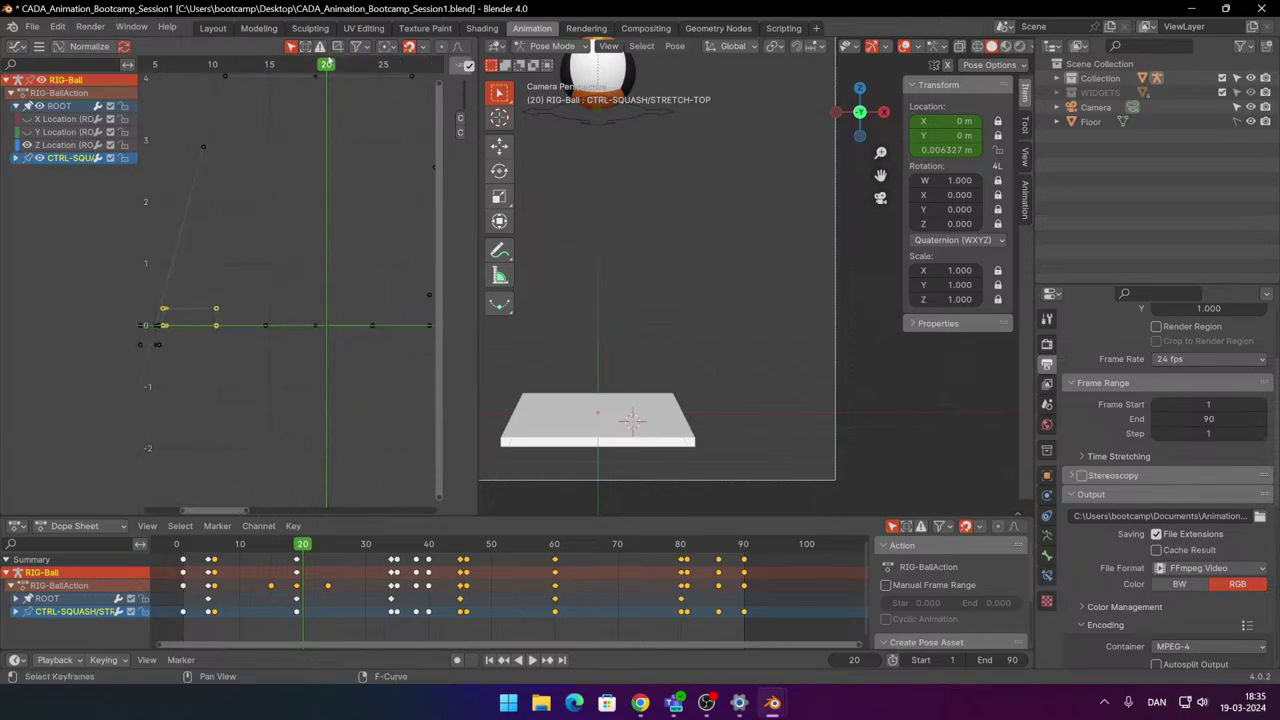
Try to move the squash and stretch Z Location keys around the first landing at frame 34 in the graph editor.
key(shift+ctrl+space)
scroll(206, 314, up, 2)
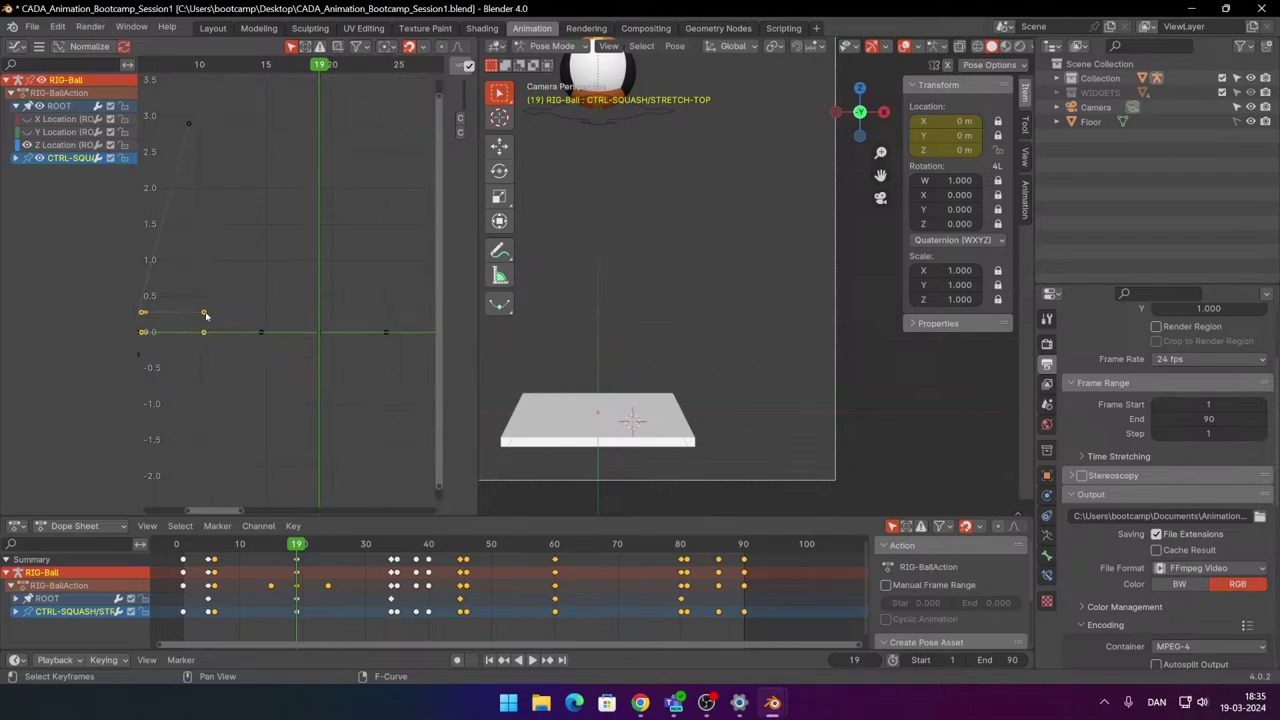
click(204, 312)
scroll(277, 303, down, 2)
middle_drag(408, 313, 307, 328)
scroll(307, 328, down, 2)
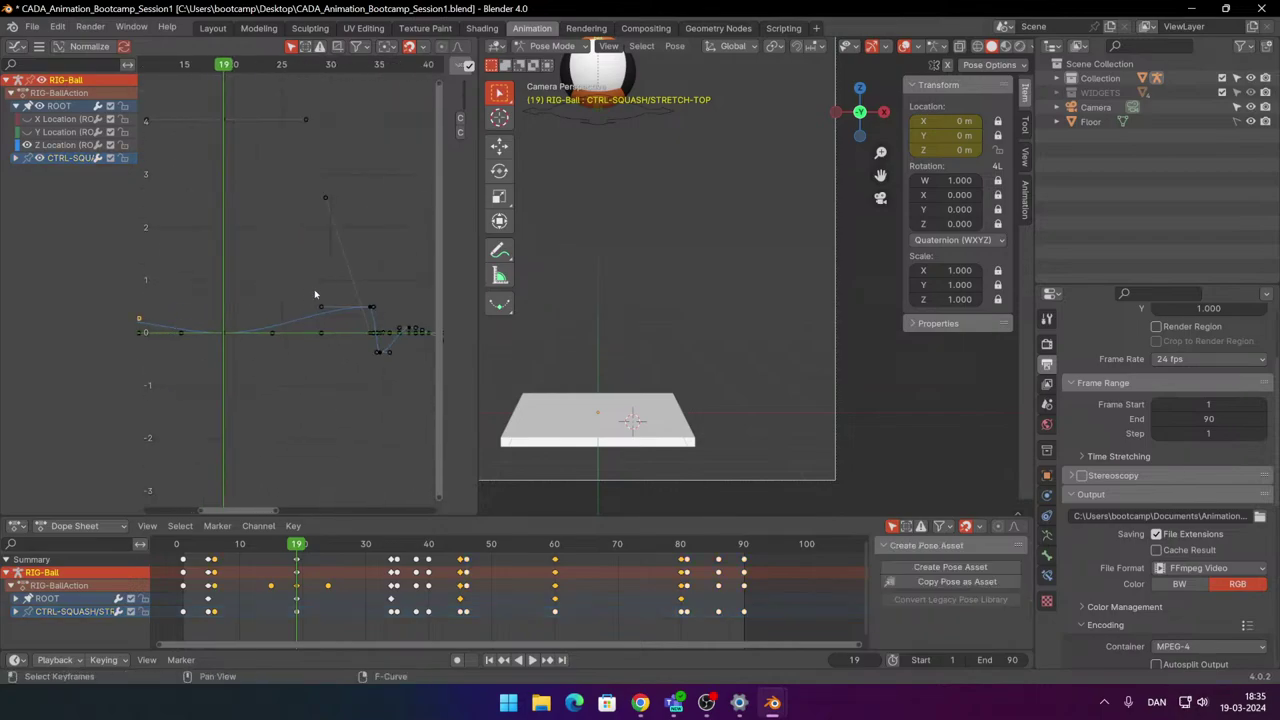
drag(296, 308, 330, 318)
scroll(334, 308, up, 2)
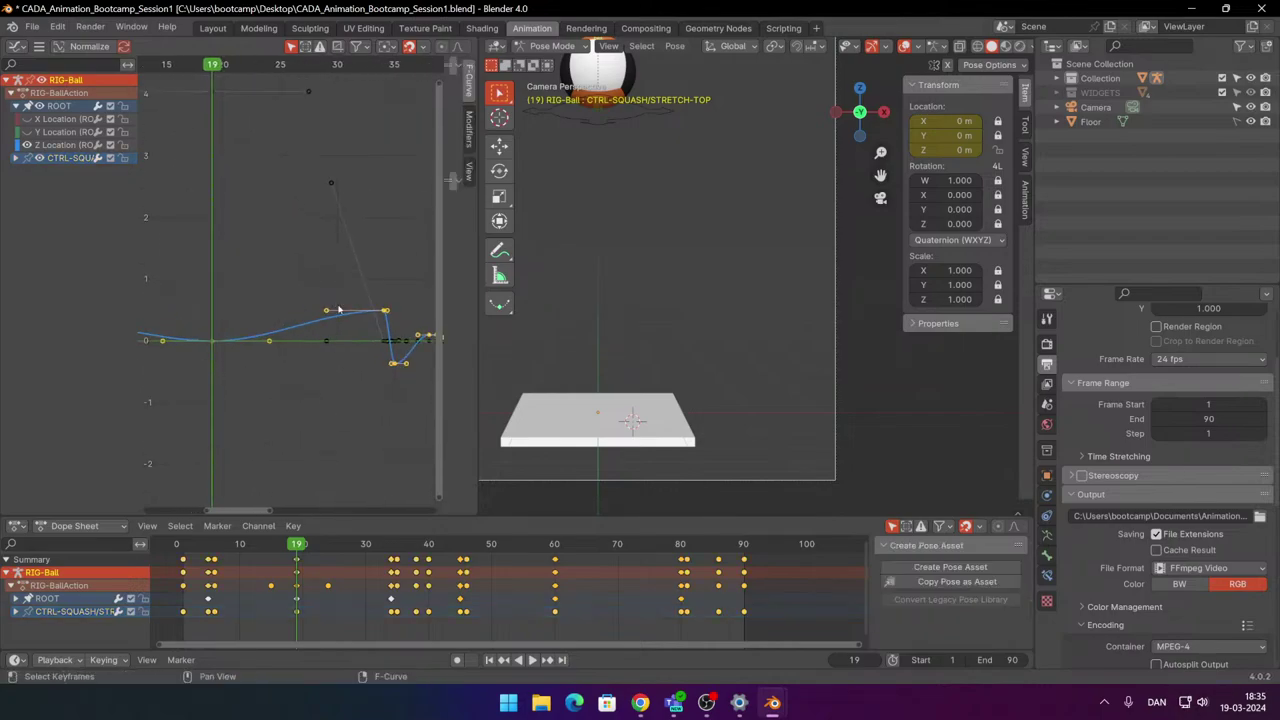
key(g)
click(367, 290)
key(ctrl+z)
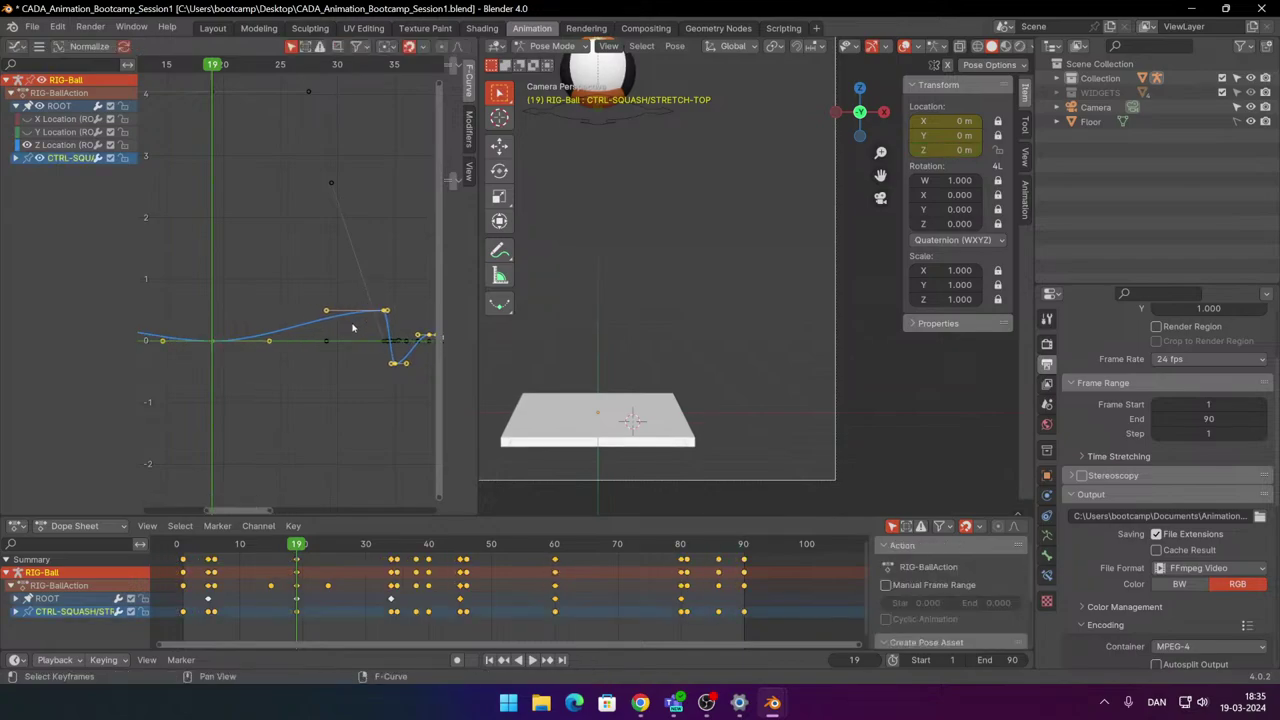
Try to pull the left handle of the frame 34 stretch key about 5 frames earlier.
click(332, 297)
click(326, 310)
scroll(316, 290, down, 2)
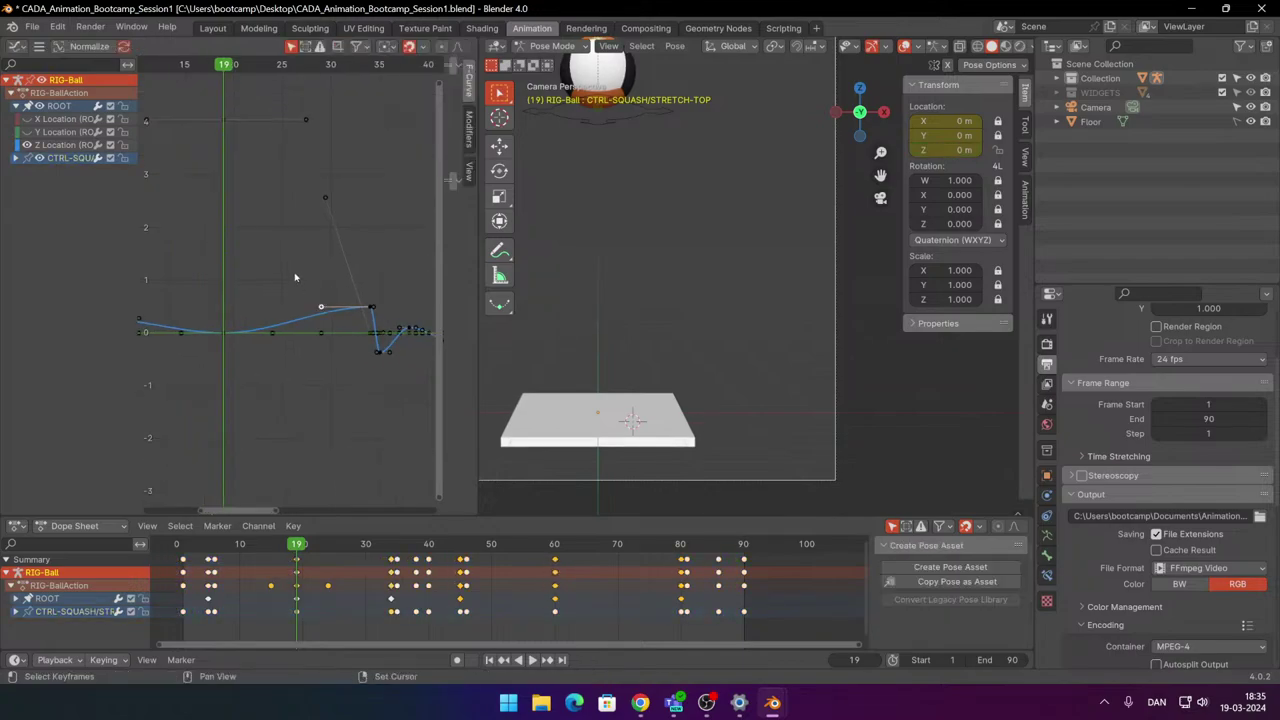
middle_drag(310, 272, 366, 280)
key(g)
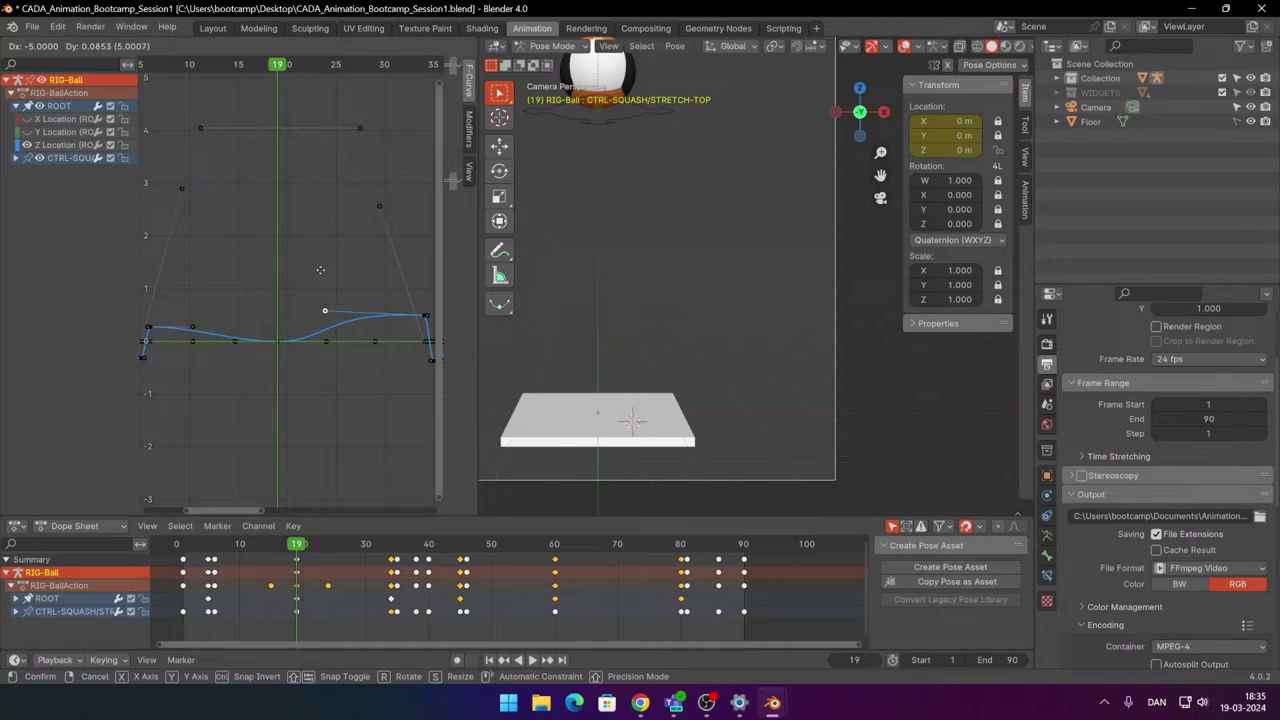
click(323, 270)
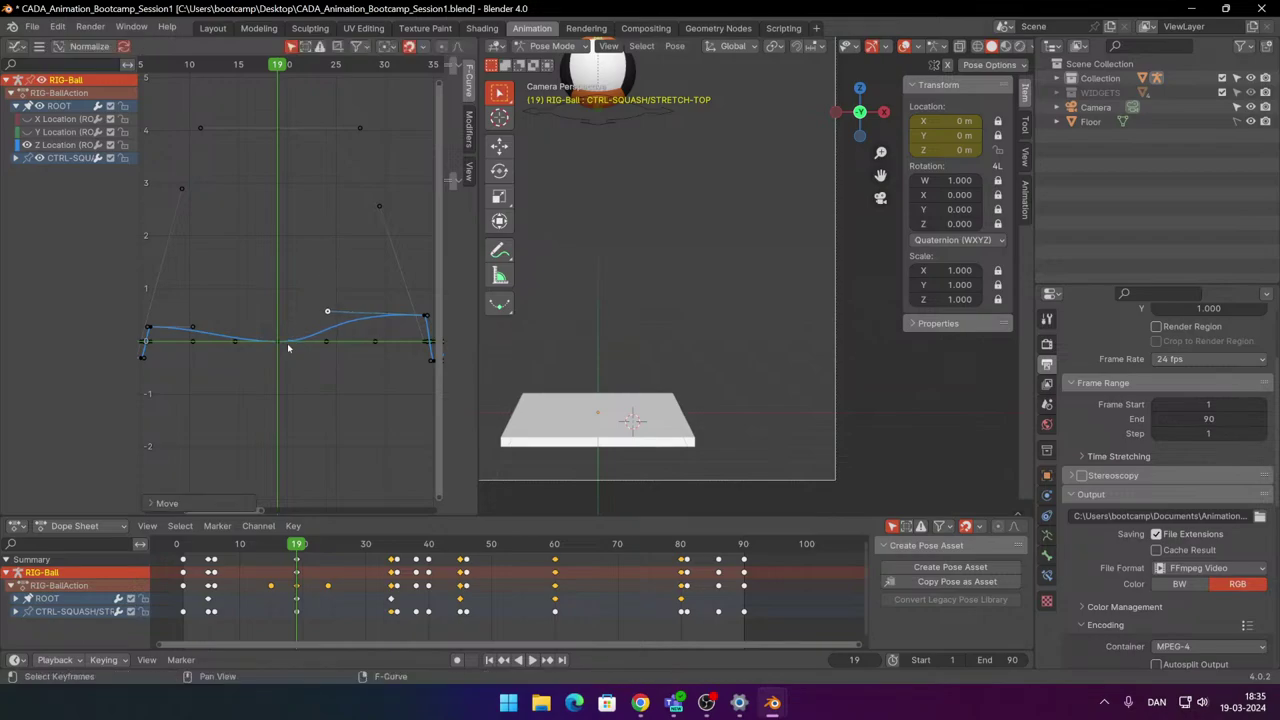
key(ctrl+z)
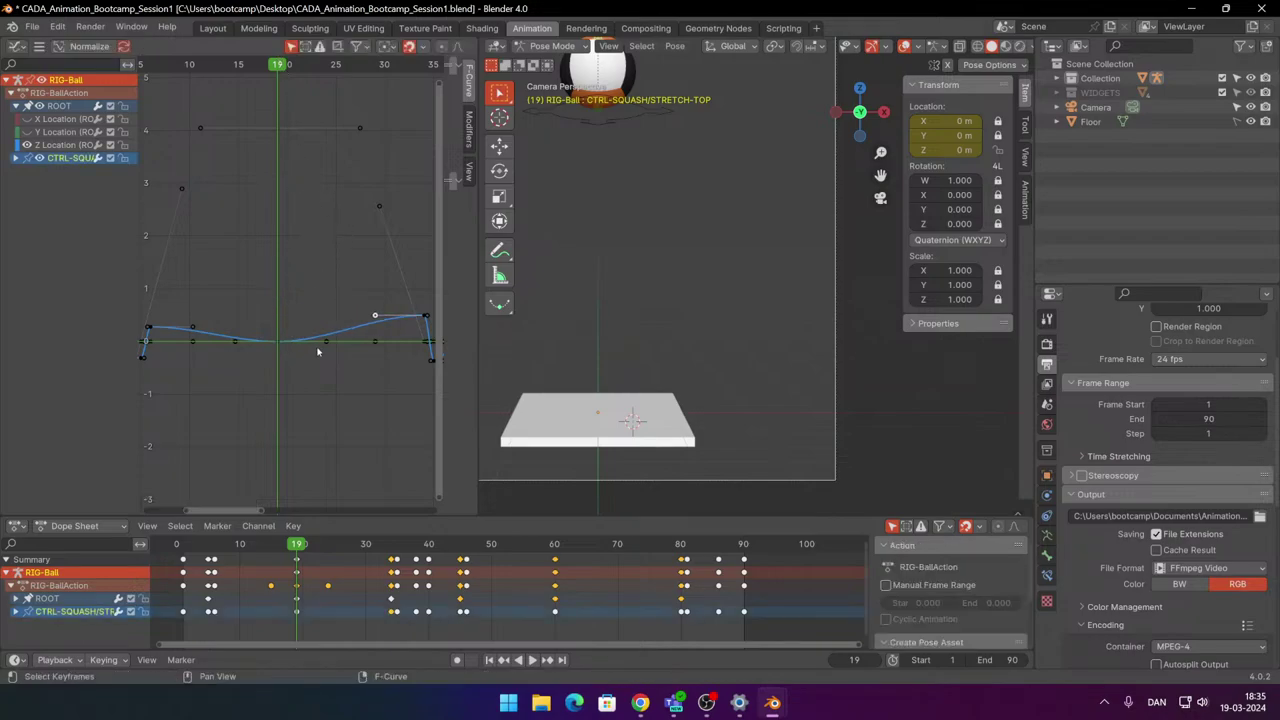
Expand the CTRL-SQUASH/STRETCH-TOP channel and scale the handles of its Z Location key at frame 19 by about 1.66.
click(323, 343)
drag(250, 367, 300, 335)
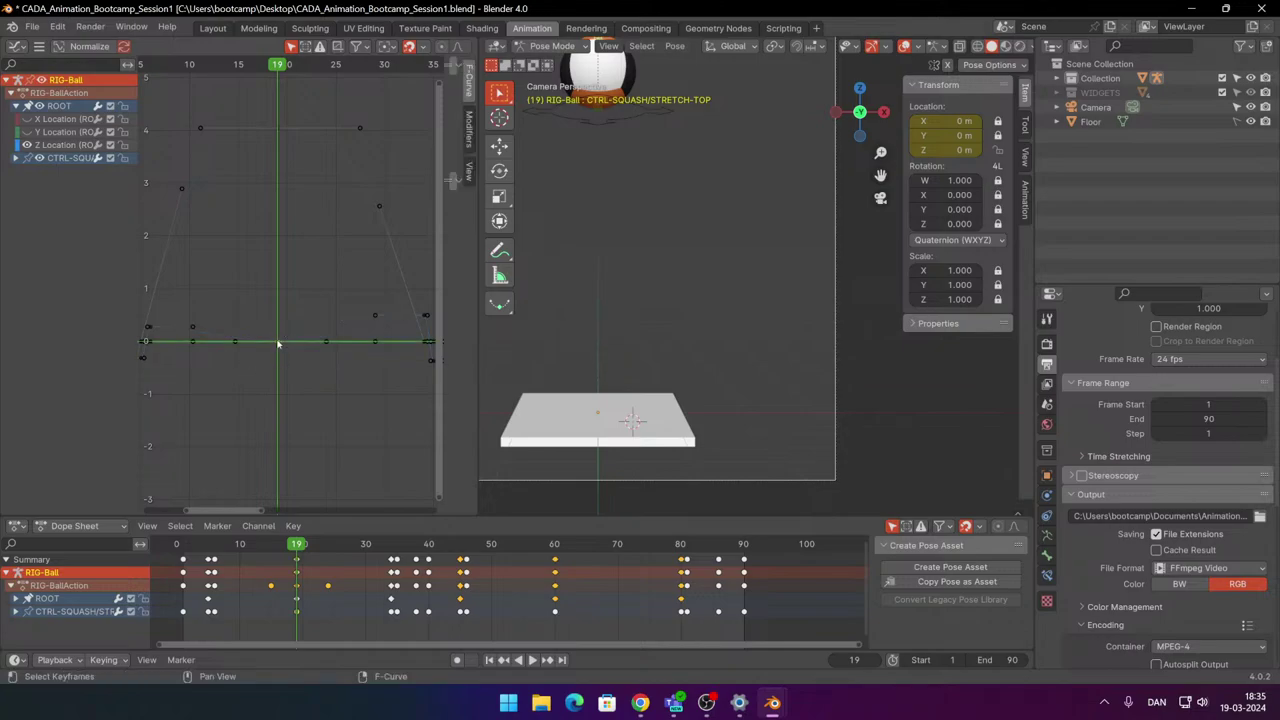
click(15, 158)
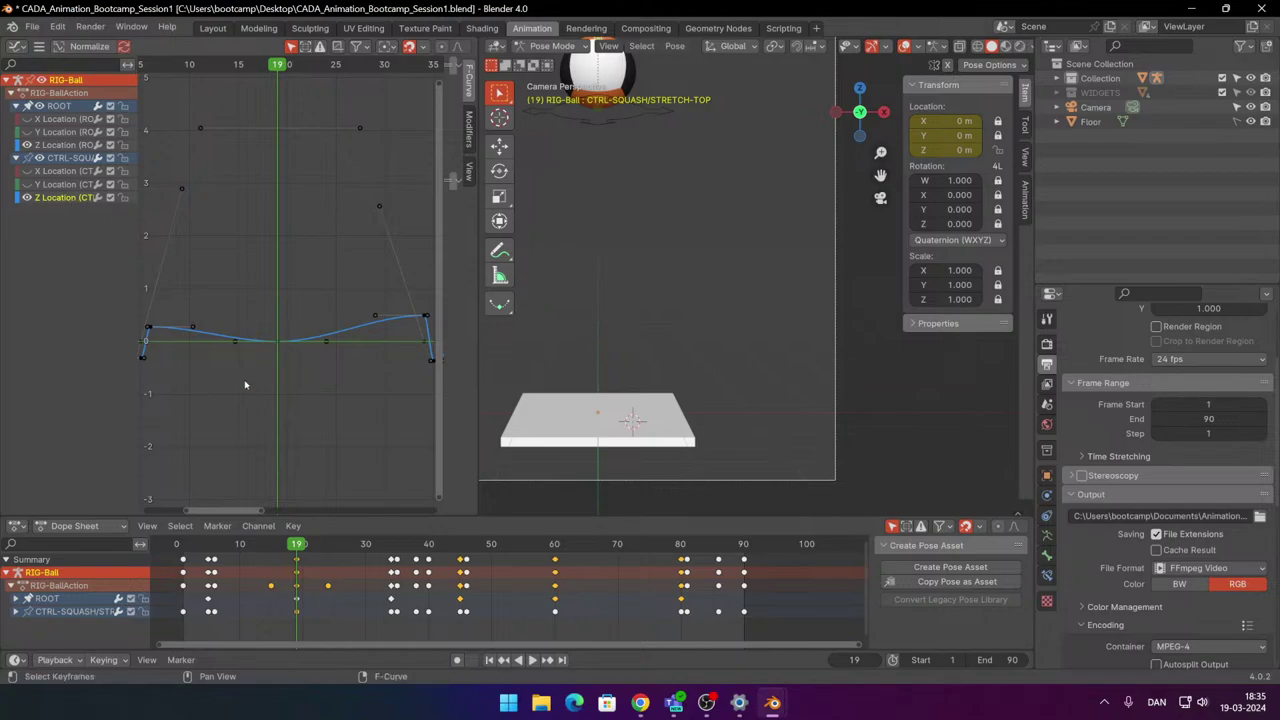
drag(234, 392, 334, 316)
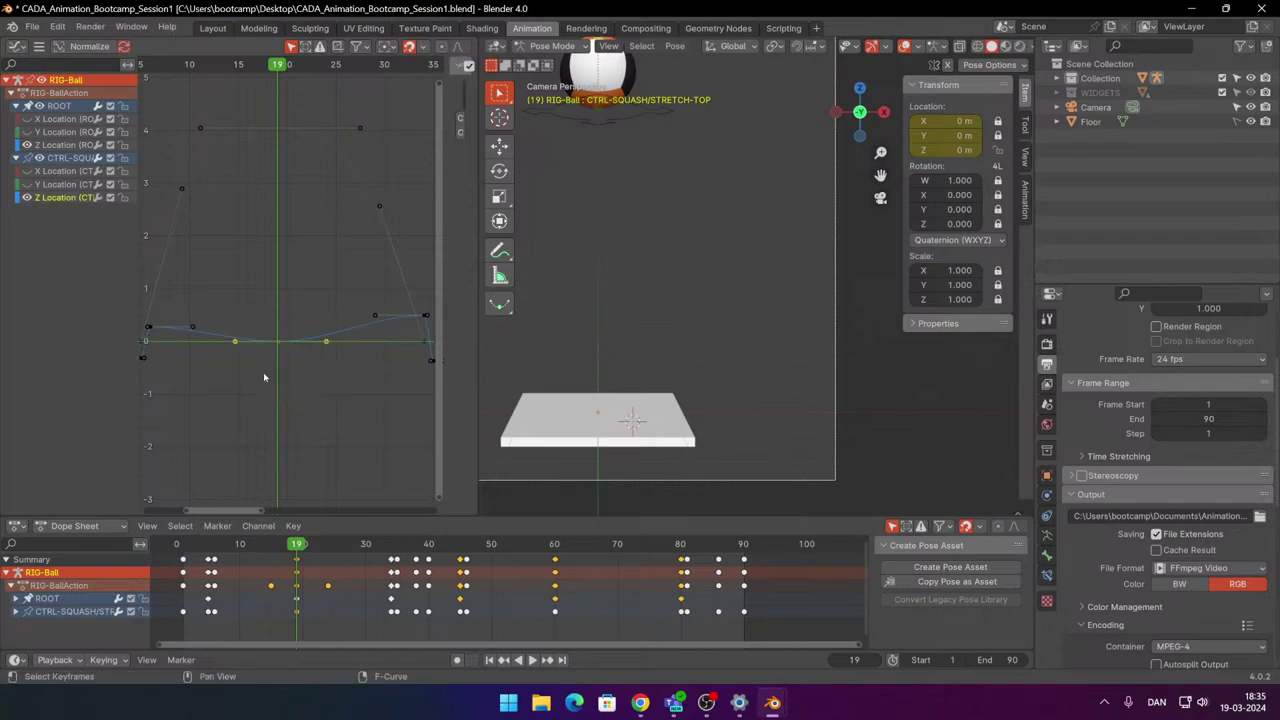
key(s)
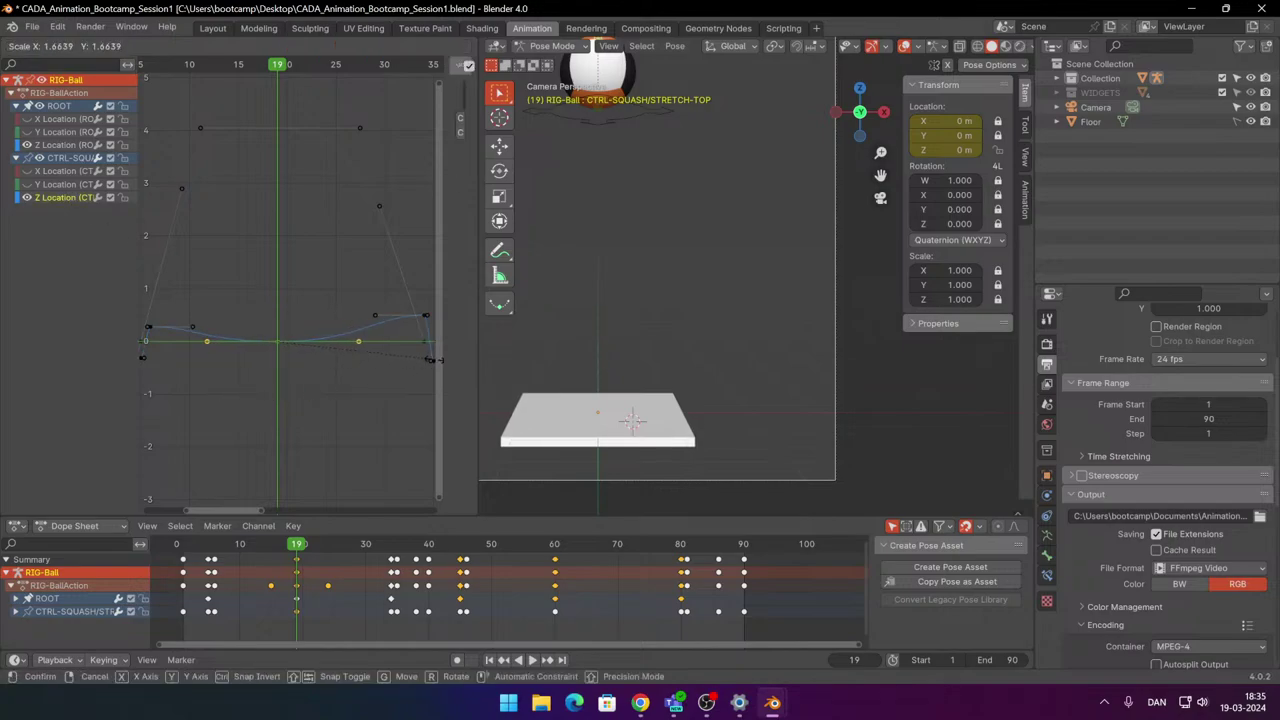
click(435, 360)
Play the animation from frame 4 and check the stretch timing with the whole camera frame in view.
drag(280, 68, 131, 84)
scroll(297, 291, down, 9)
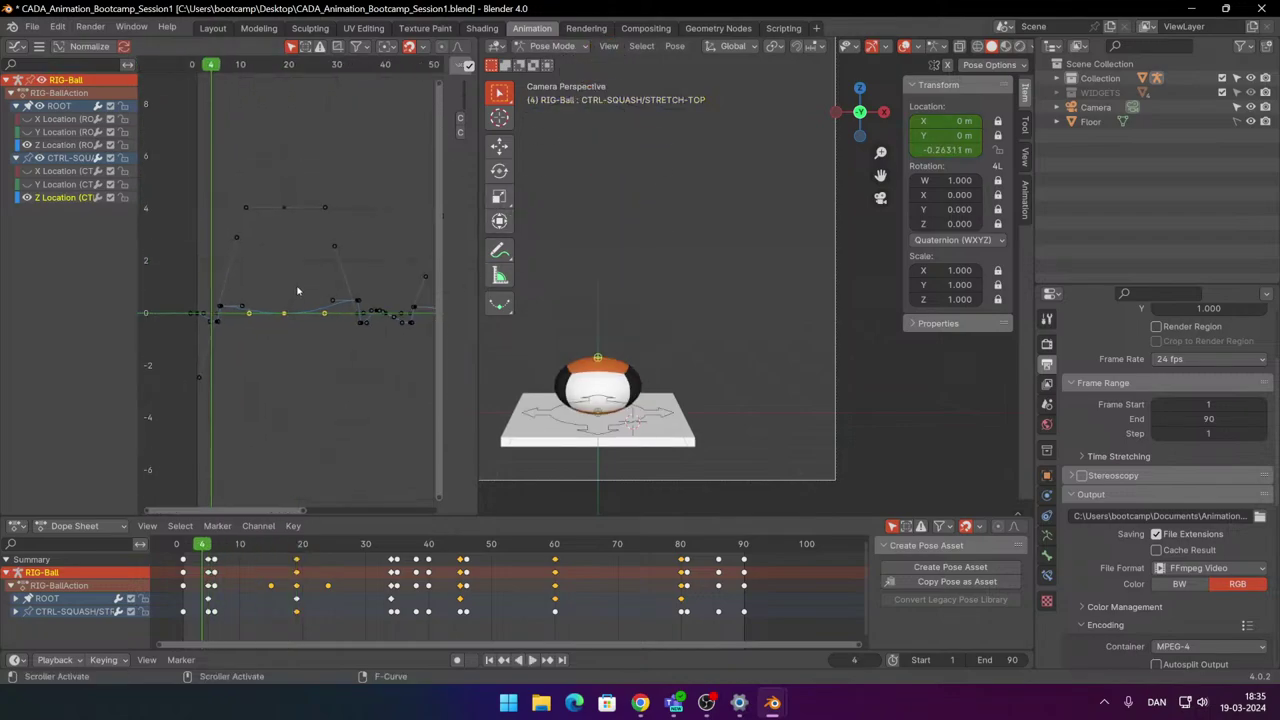
key(space)
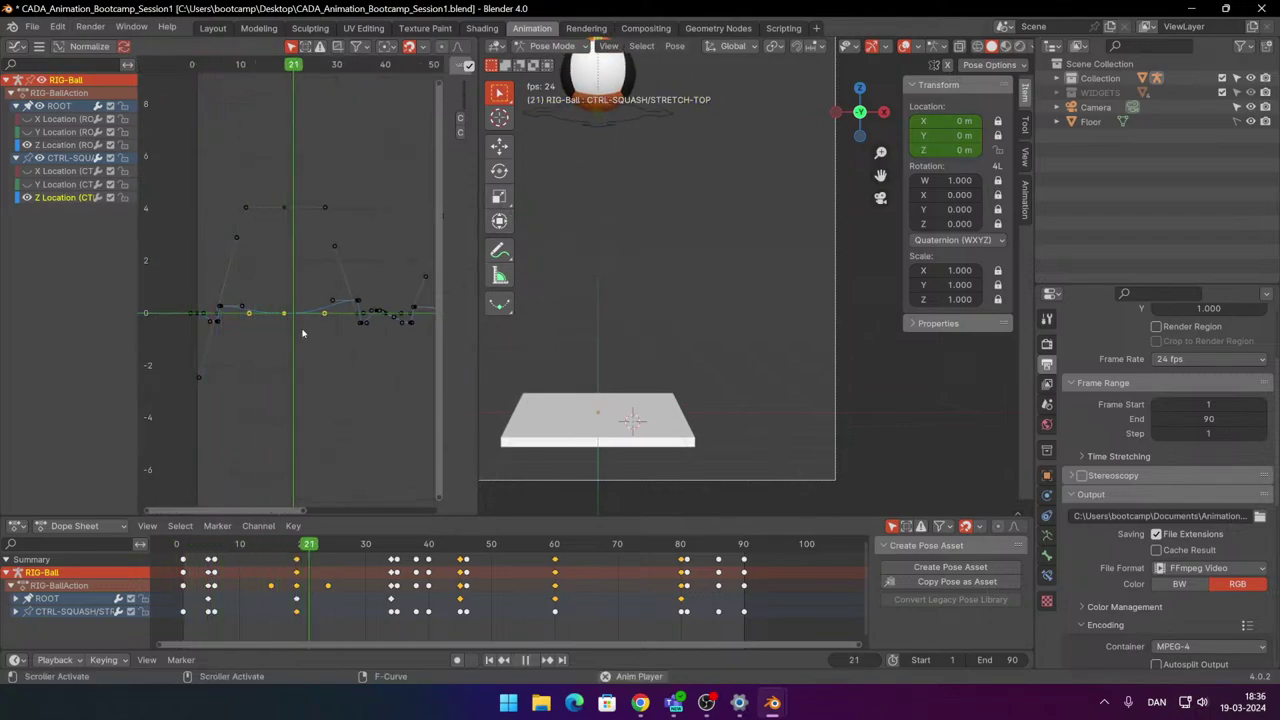
scroll(303, 333, down, 3)
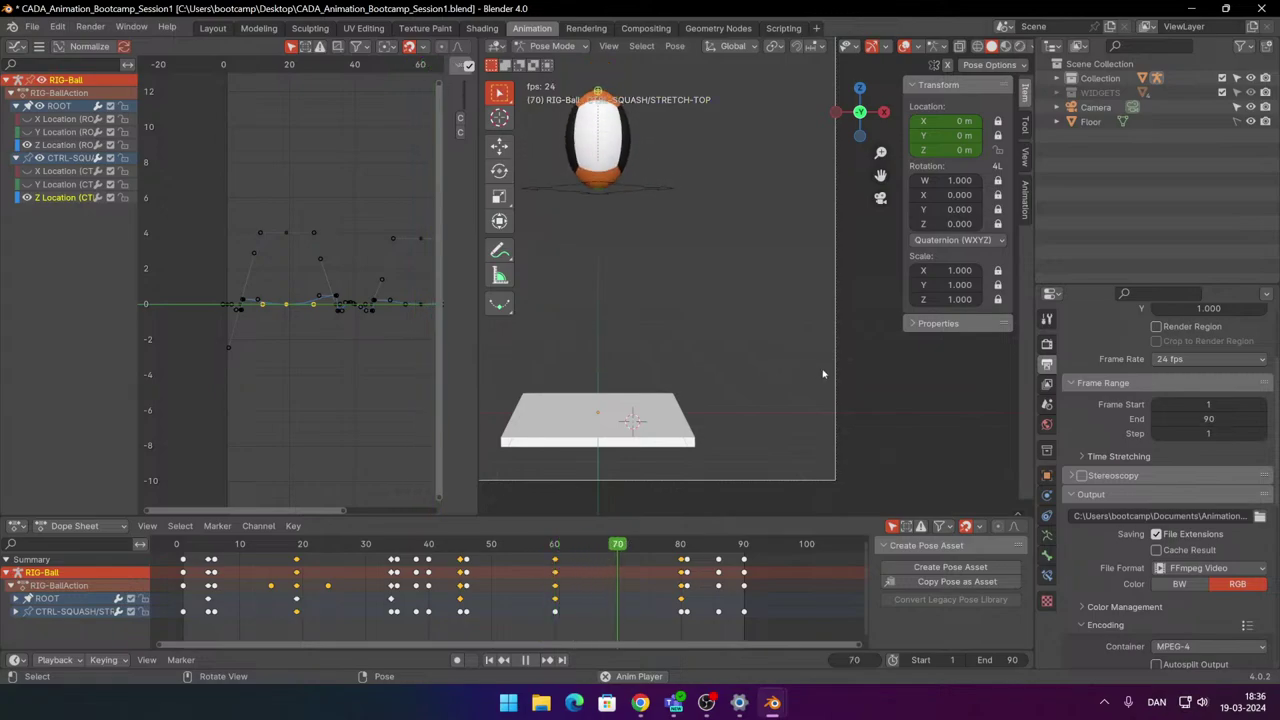
scroll(744, 359, down, 1)
scroll(744, 359, down, 1)
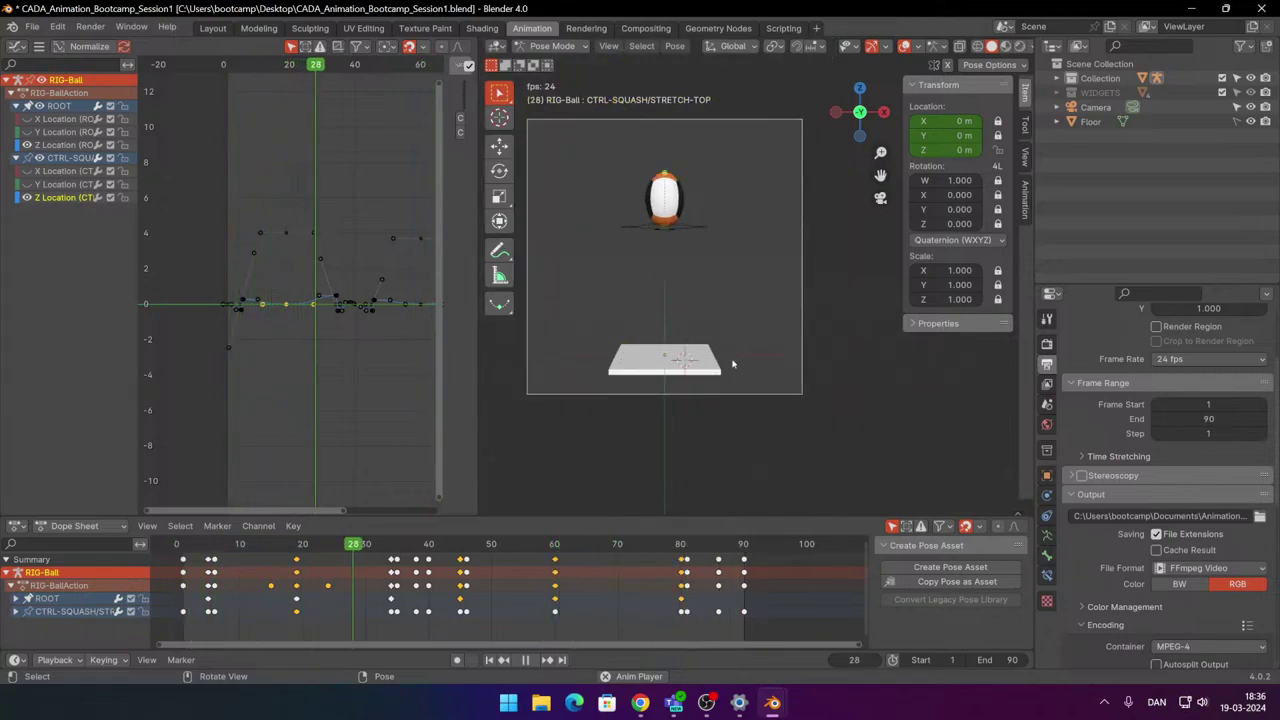
scroll(352, 330, up, 3)
key(space)
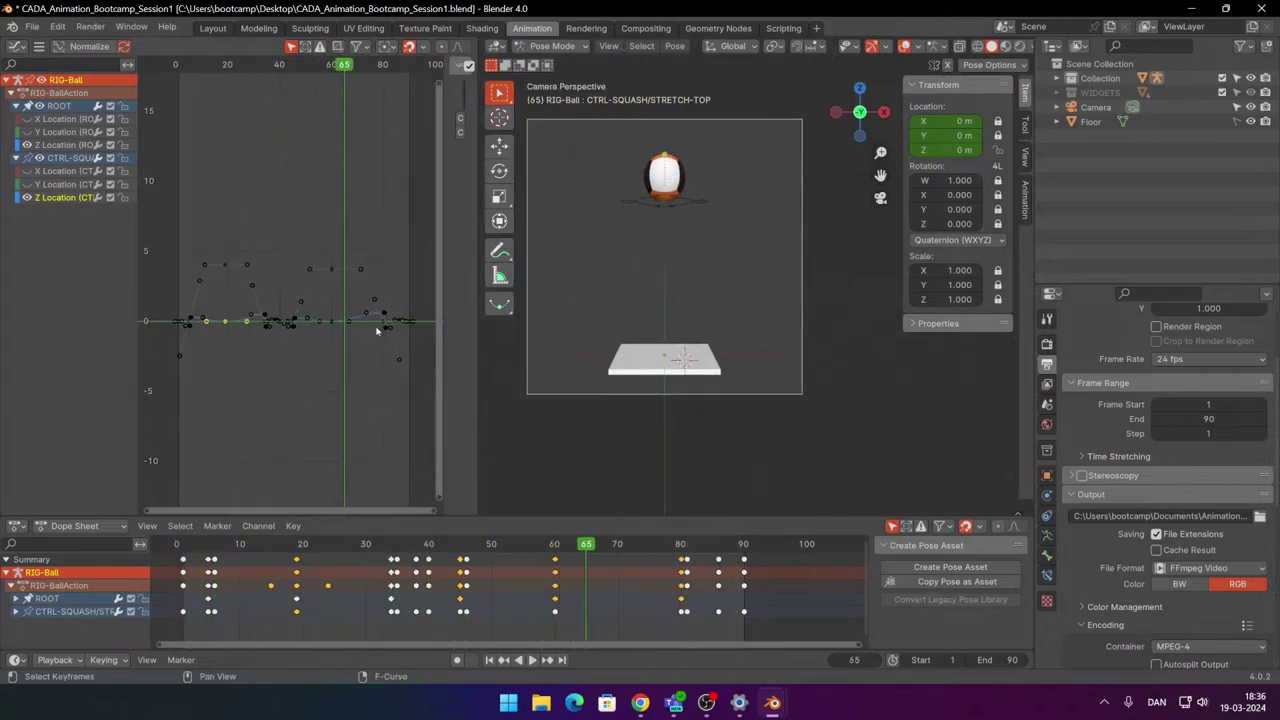
Widen the handles of the squash and stretch Z Location key at frame 60, the top of the second bounce.
scroll(375, 371, up, 1)
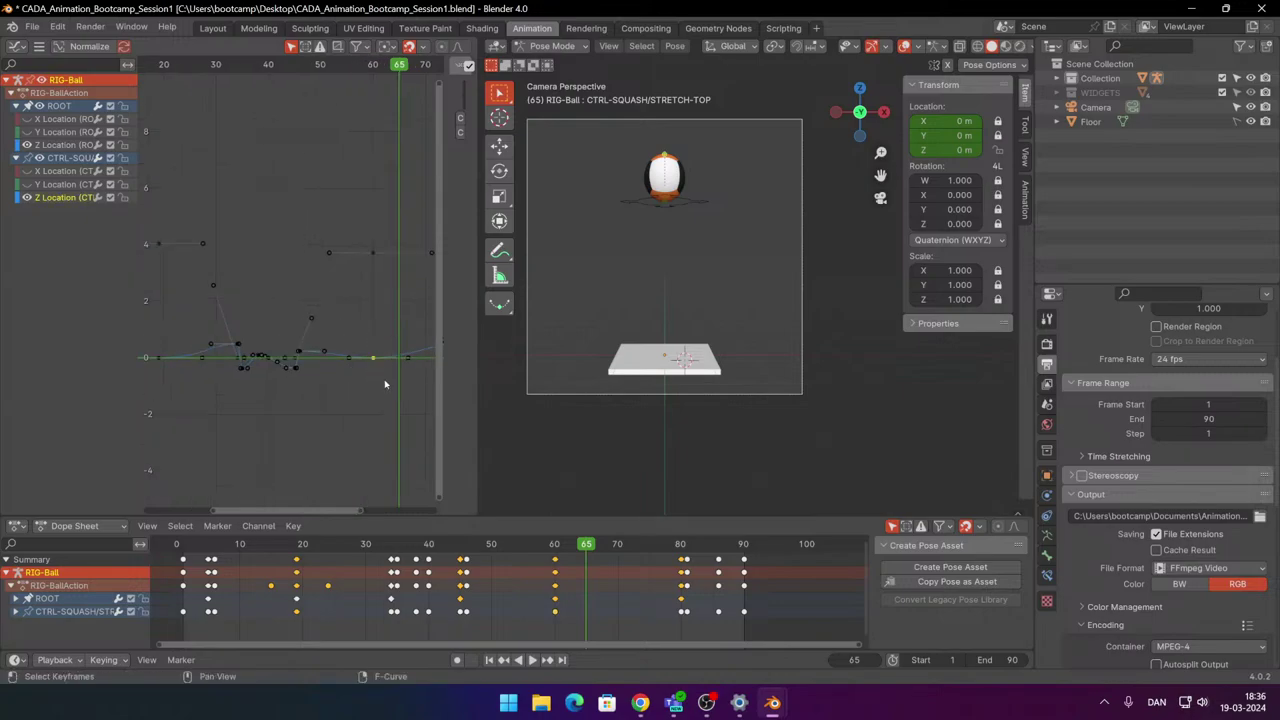
key(s)
click(412, 368)
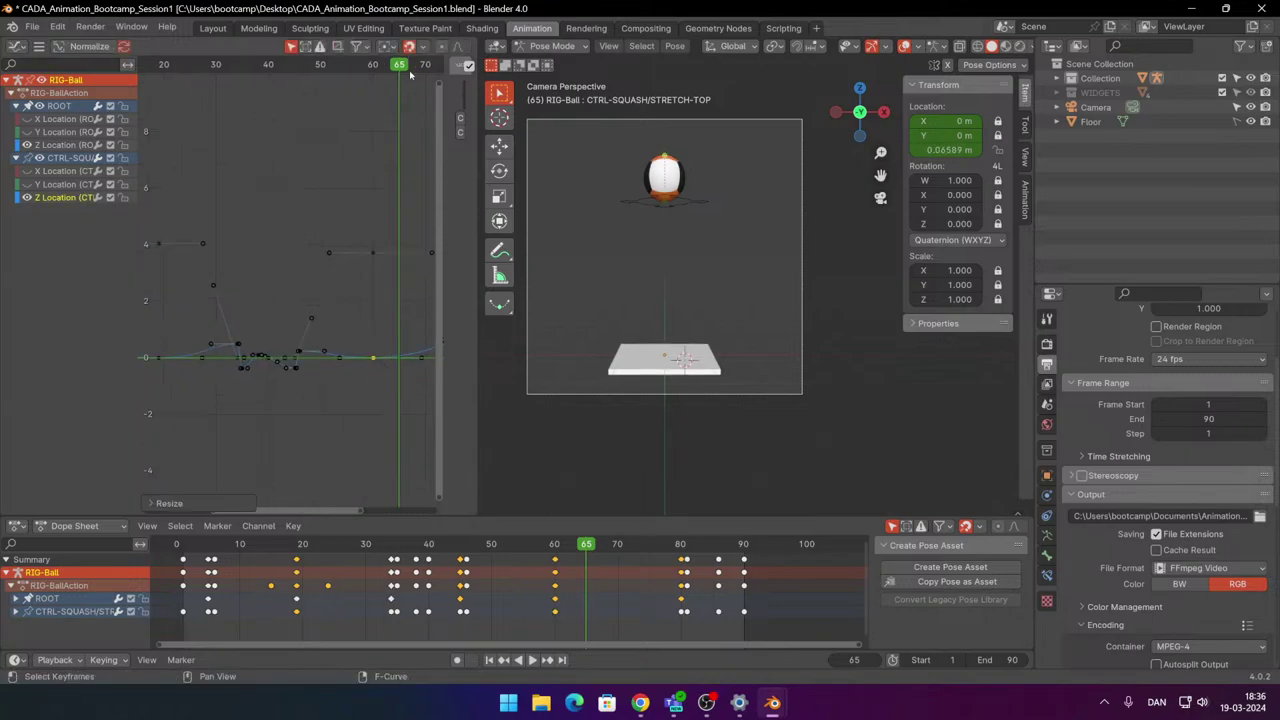
Replay the second bounce to check how the stretch builds up before the landing.
drag(410, 75, 286, 316)
key(space)
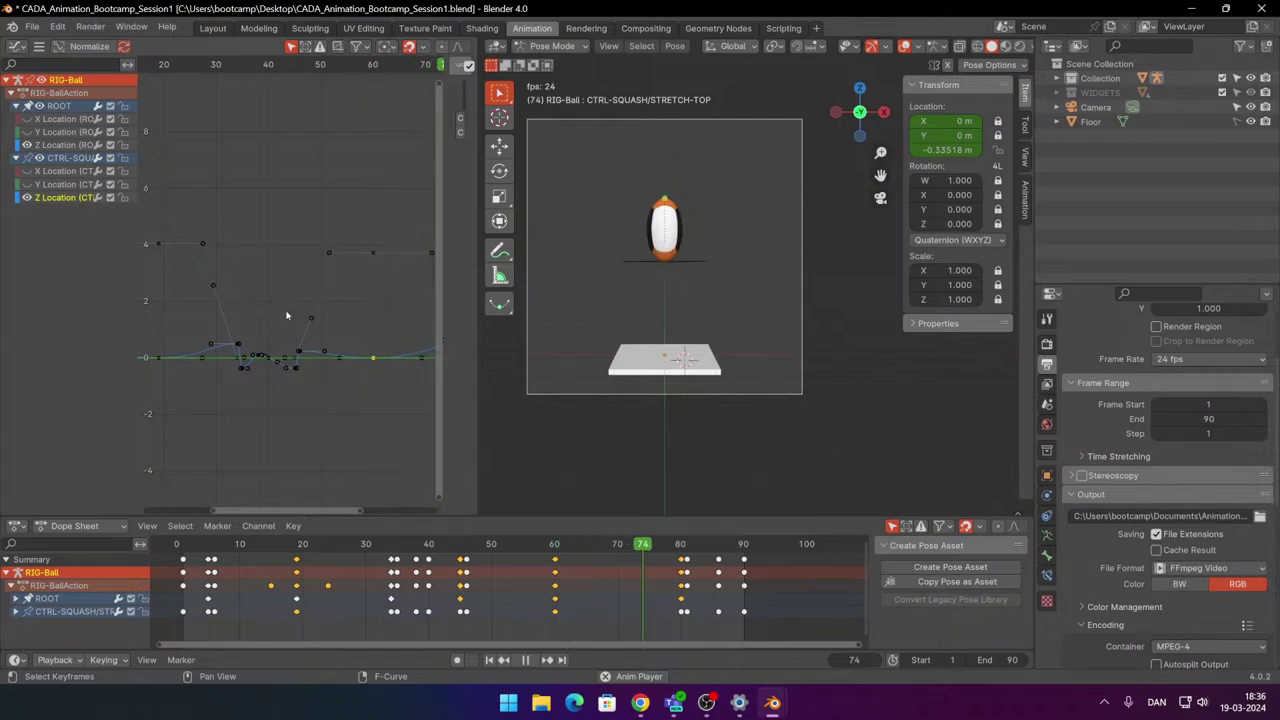
key(space)
middle_drag(382, 319, 292, 349)
drag(270, 64, 211, 97)
key(space)
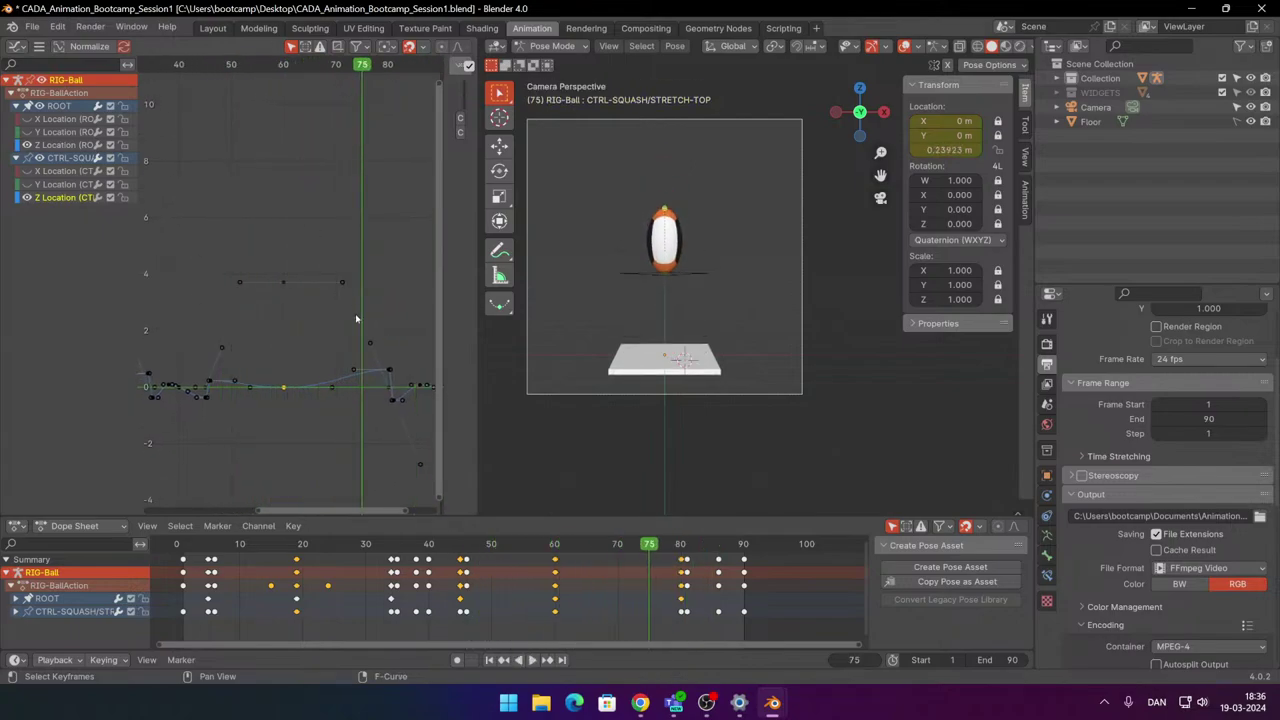
Extend the right handle of the frame 60 stretch key to about frame 72 and the left handle of the frame 80 key to about frame 71.
drag(363, 66, 279, 110)
scroll(300, 349, up, 3)
drag(331, 488, 386, 370)
click(369, 417)
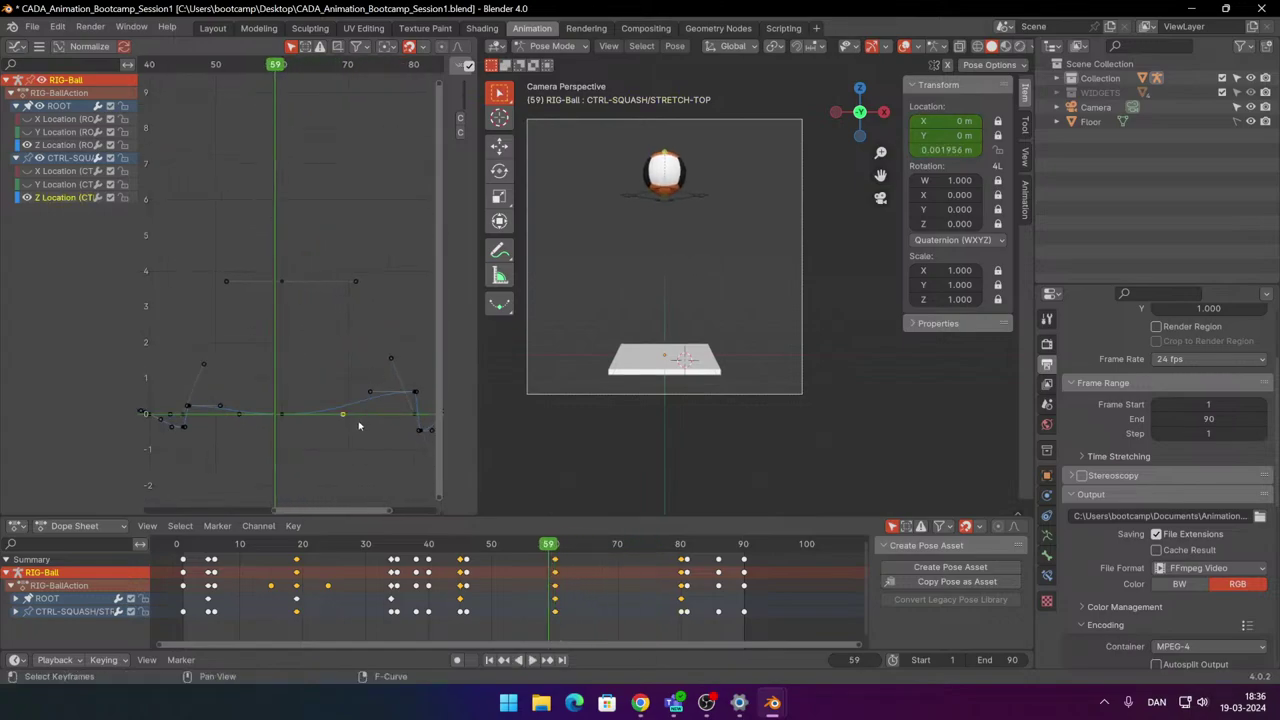
key(g)
click(412, 420)
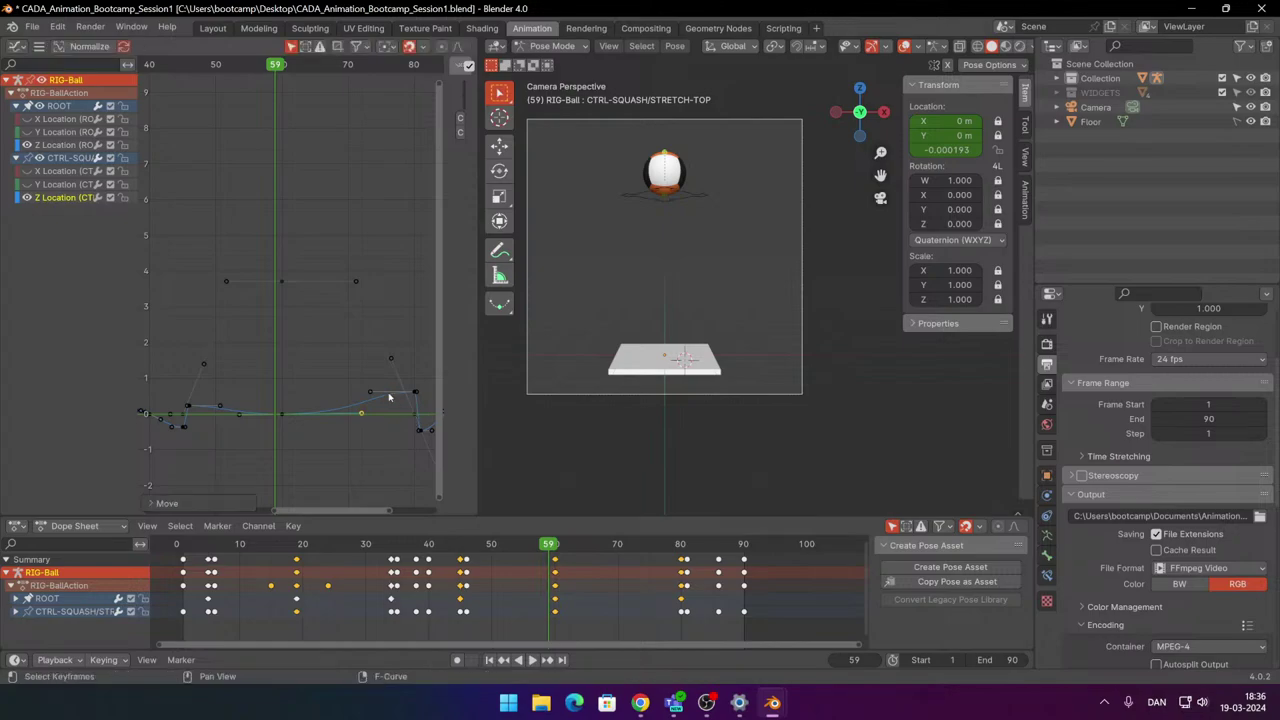
drag(371, 392, 356, 390)
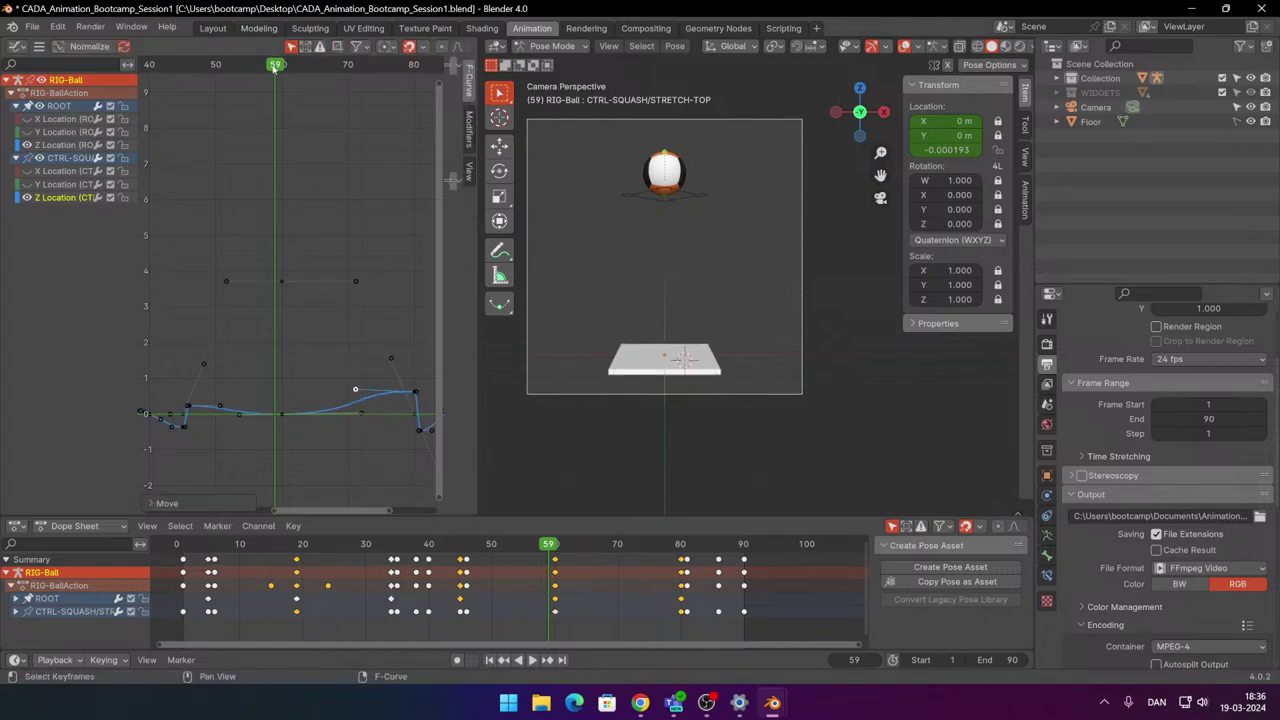
Play the looping animation to check the adjusted second bounce and landing from a zoomed-out camera view.
drag(274, 68, 177, 100)
key(space)
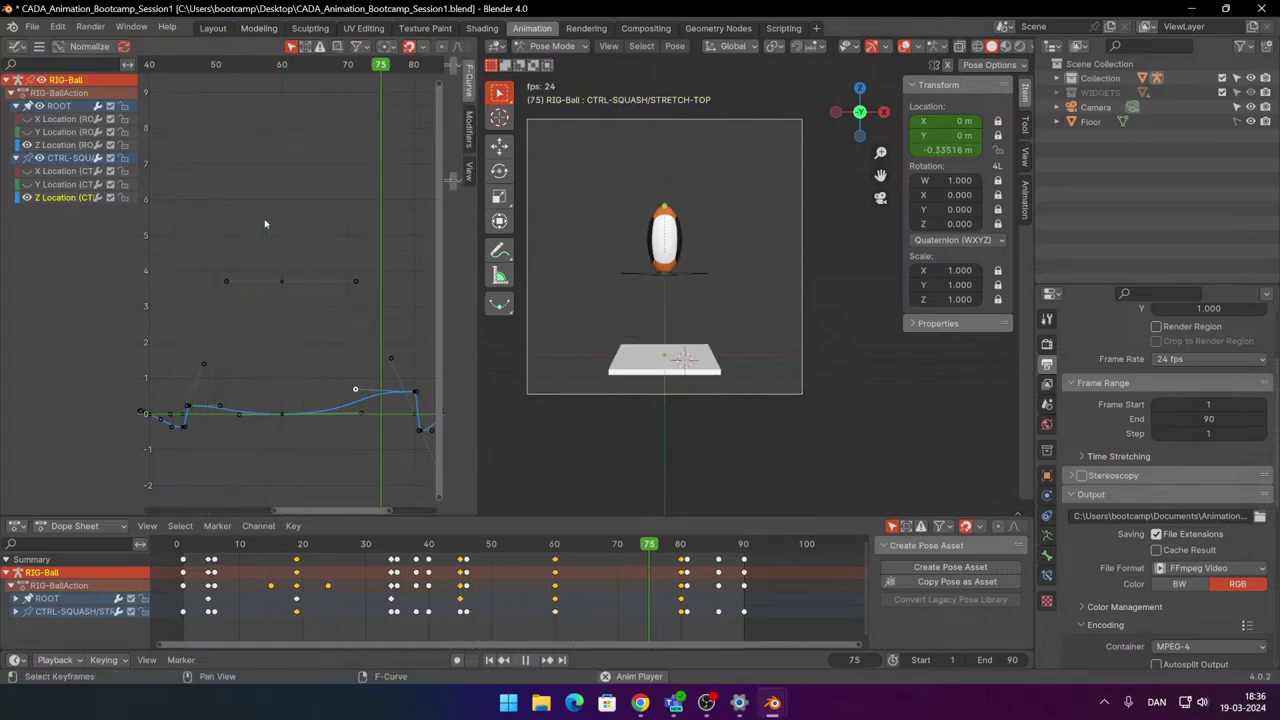
scroll(334, 326, down, 2)
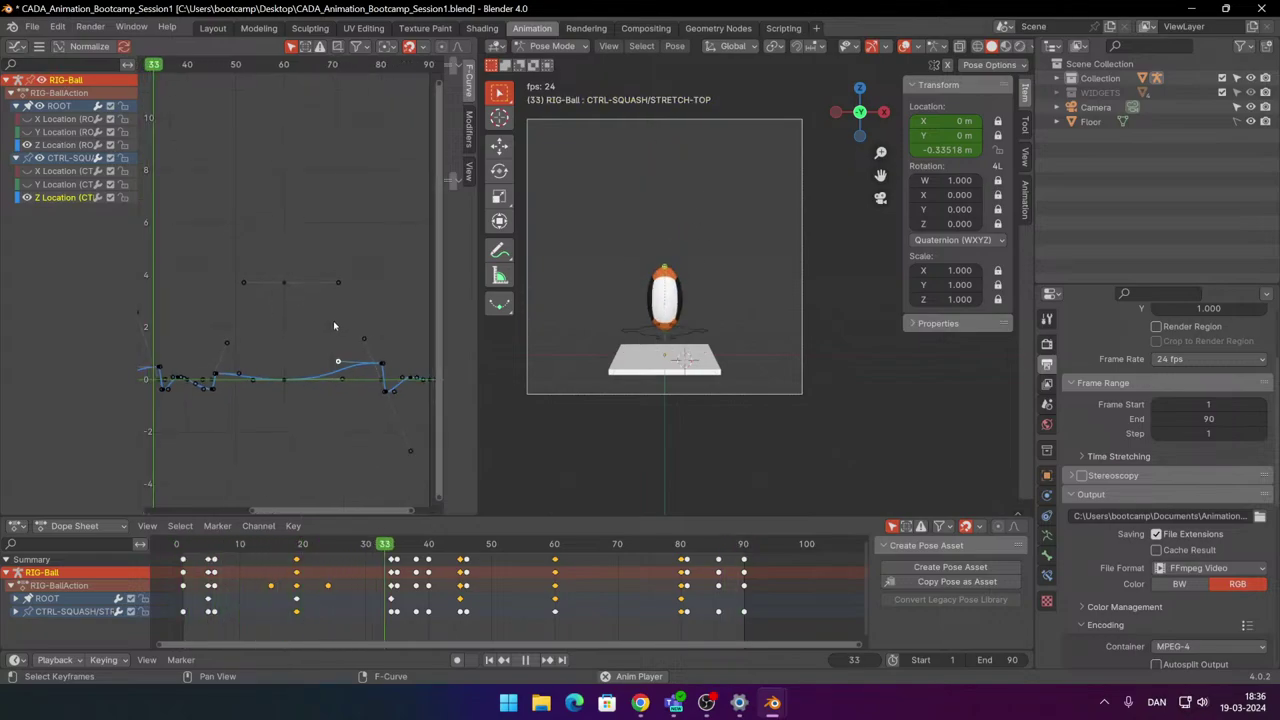
scroll(334, 326, down, 1)
scroll(713, 321, down, 3)
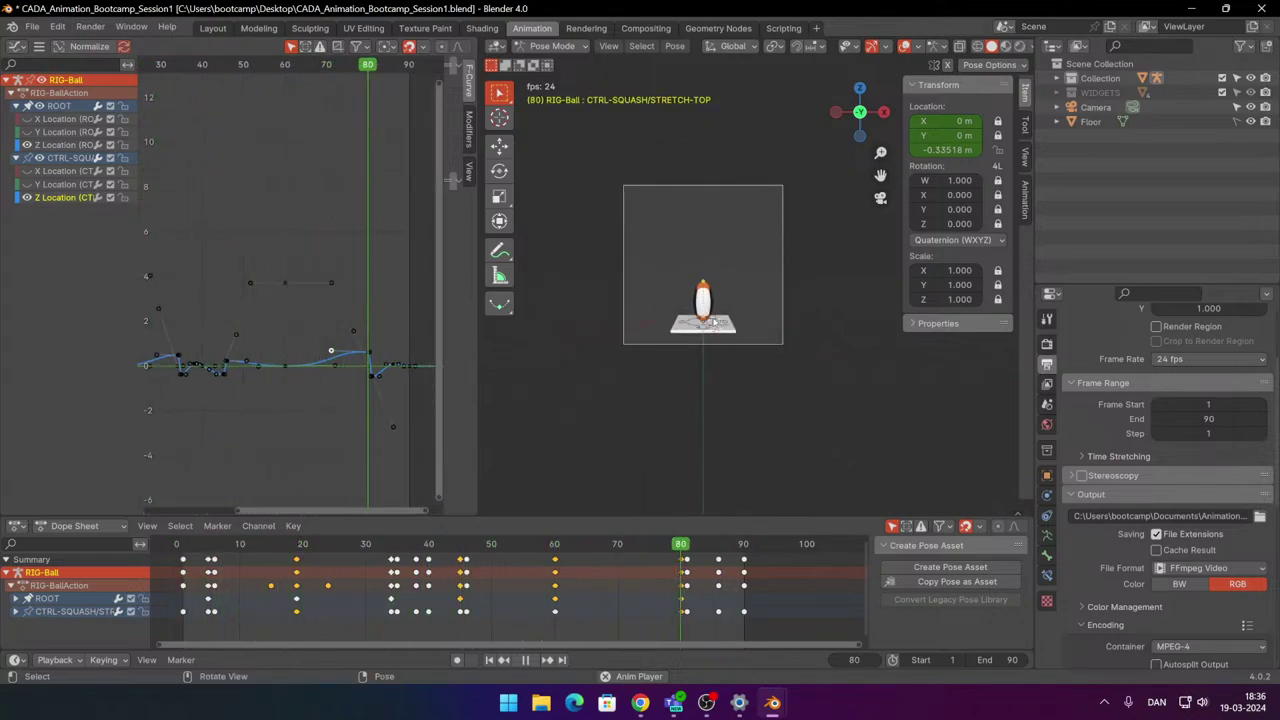
key(space)
scroll(383, 394, up, 2)
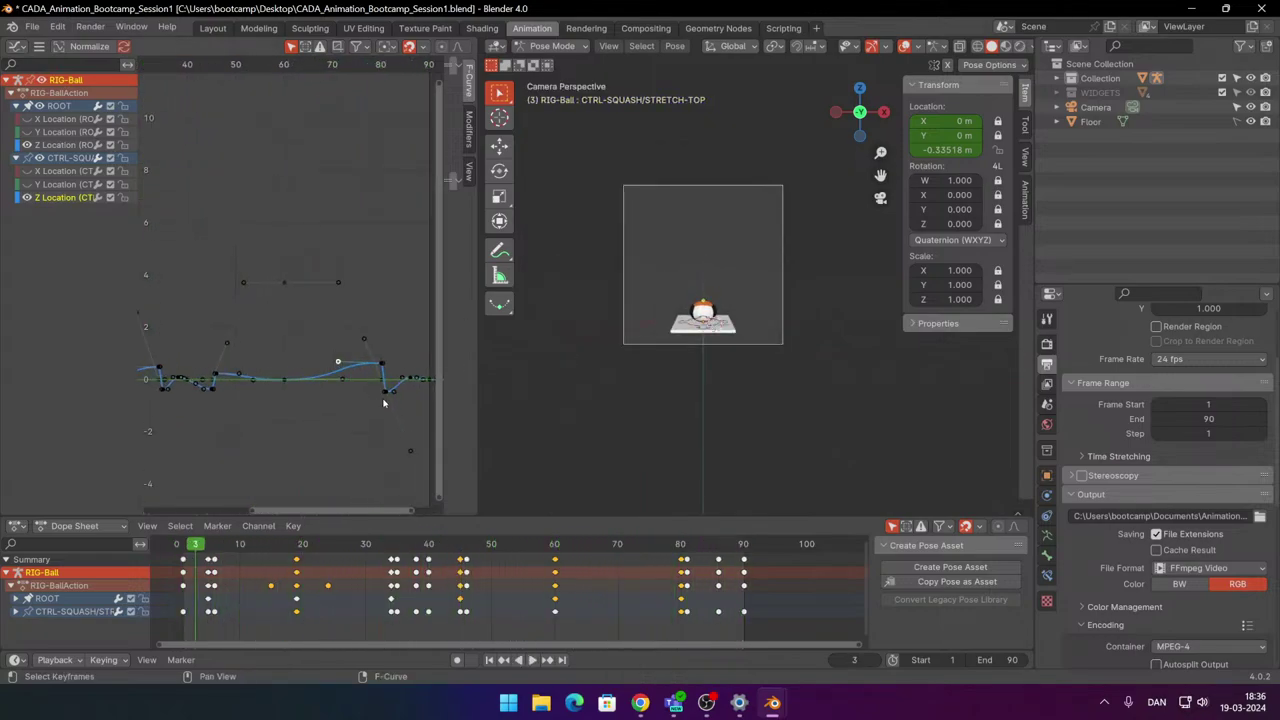
Clear the keyframe selection, replay the first bounce, and stop on its landing at frame 34.
click(725, 552)
click(647, 630)
scroll(562, 600, down, 1)
middle_drag(522, 591, 593, 568)
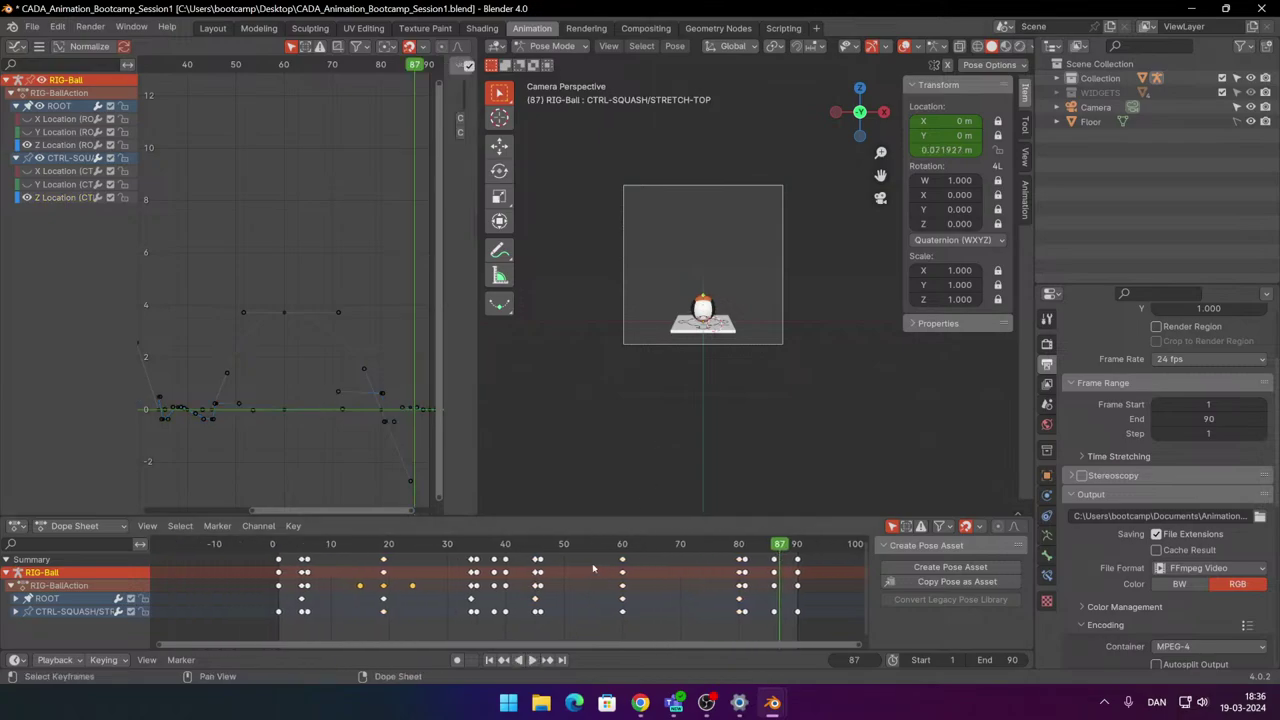
drag(453, 542, 246, 550)
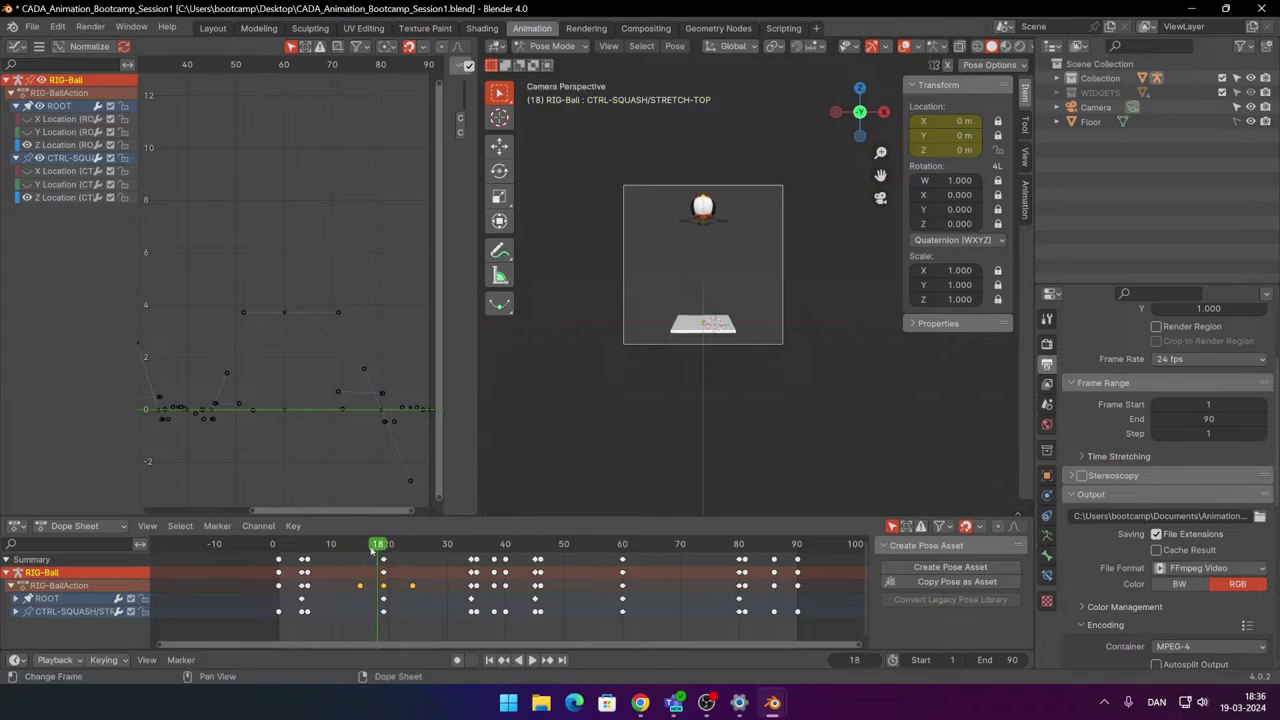
key(space)
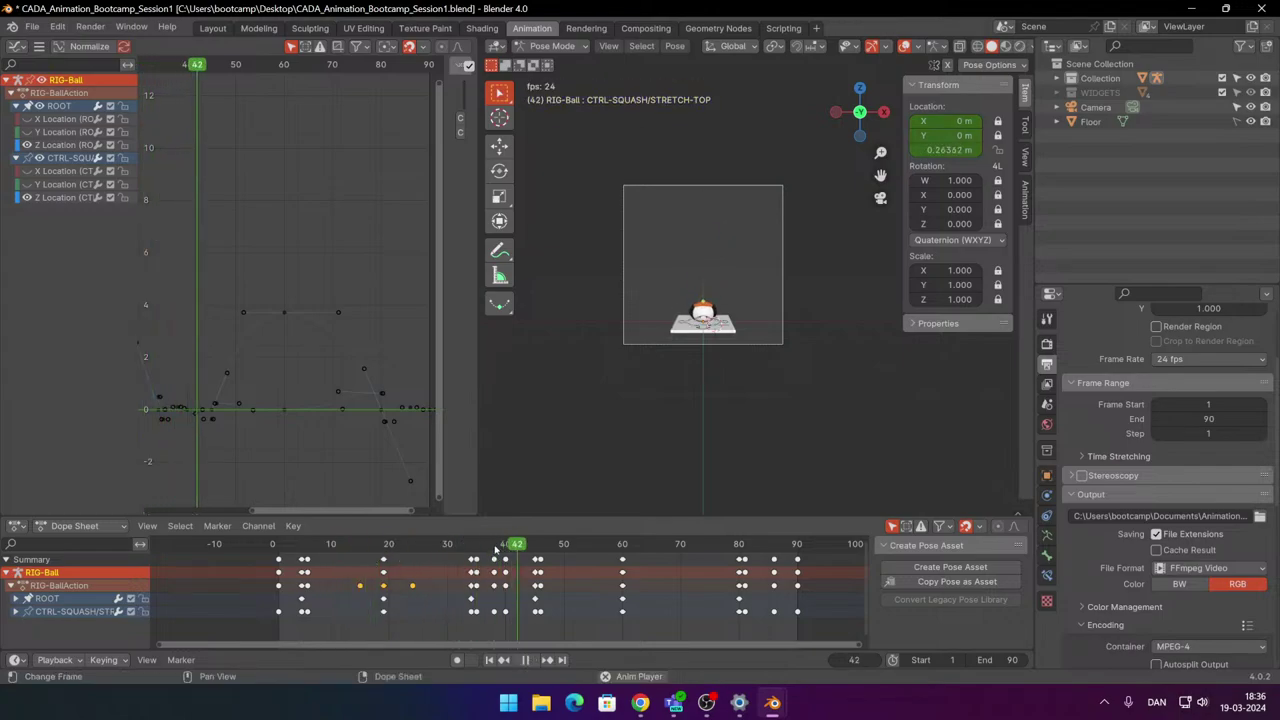
click(472, 546)
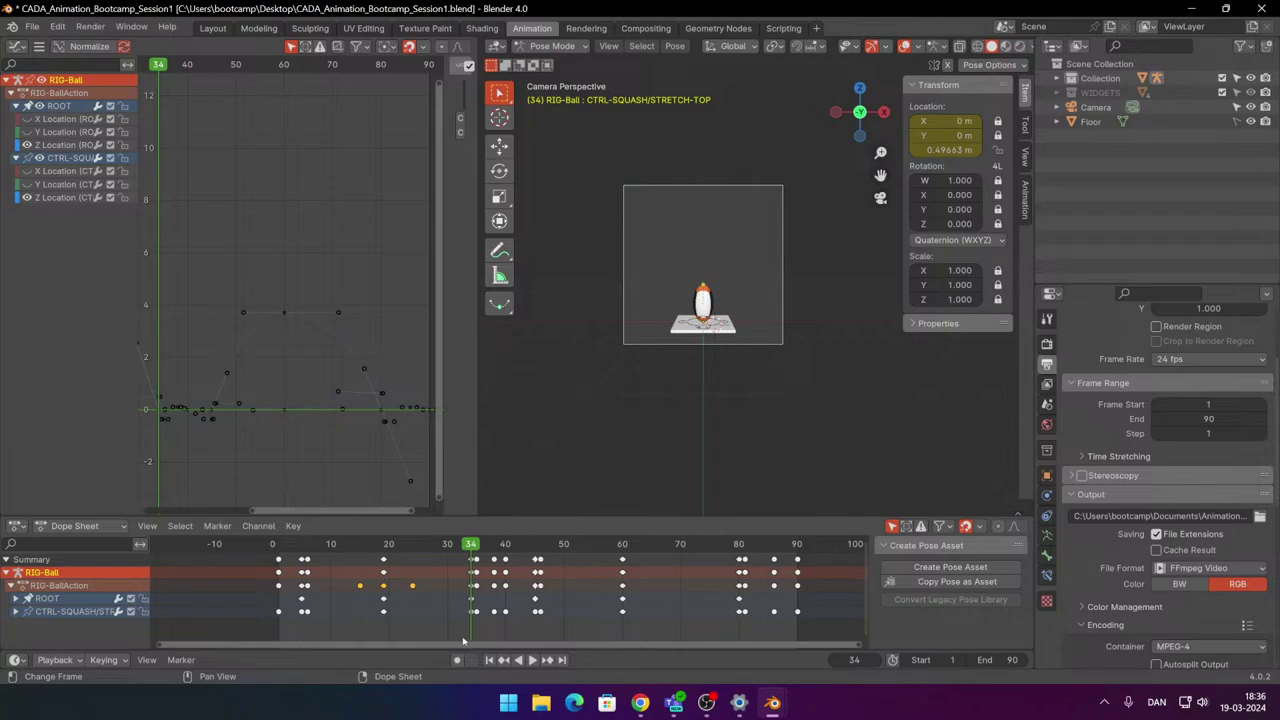
Try to shift all keyframes from frame 34 onward three frames earlier, so the first landing falls on frame 31.
drag(463, 640, 596, 543)
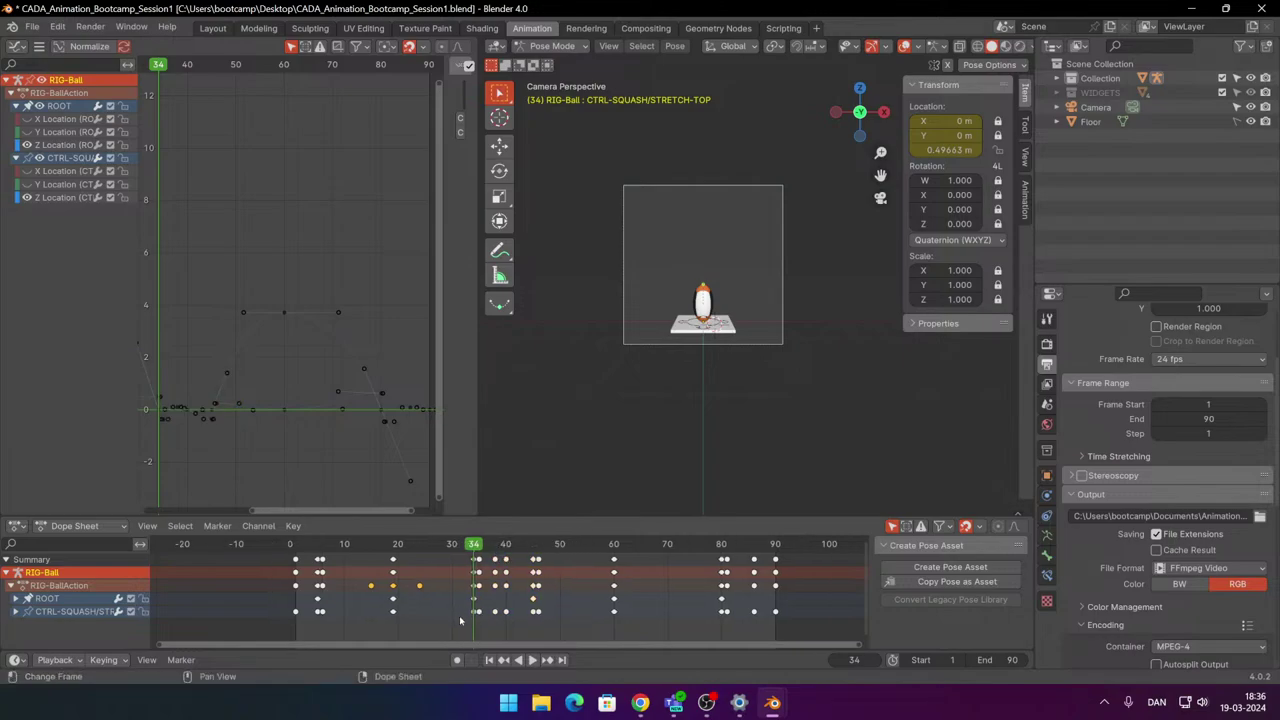
key(a)
scroll(783, 540, down, 1)
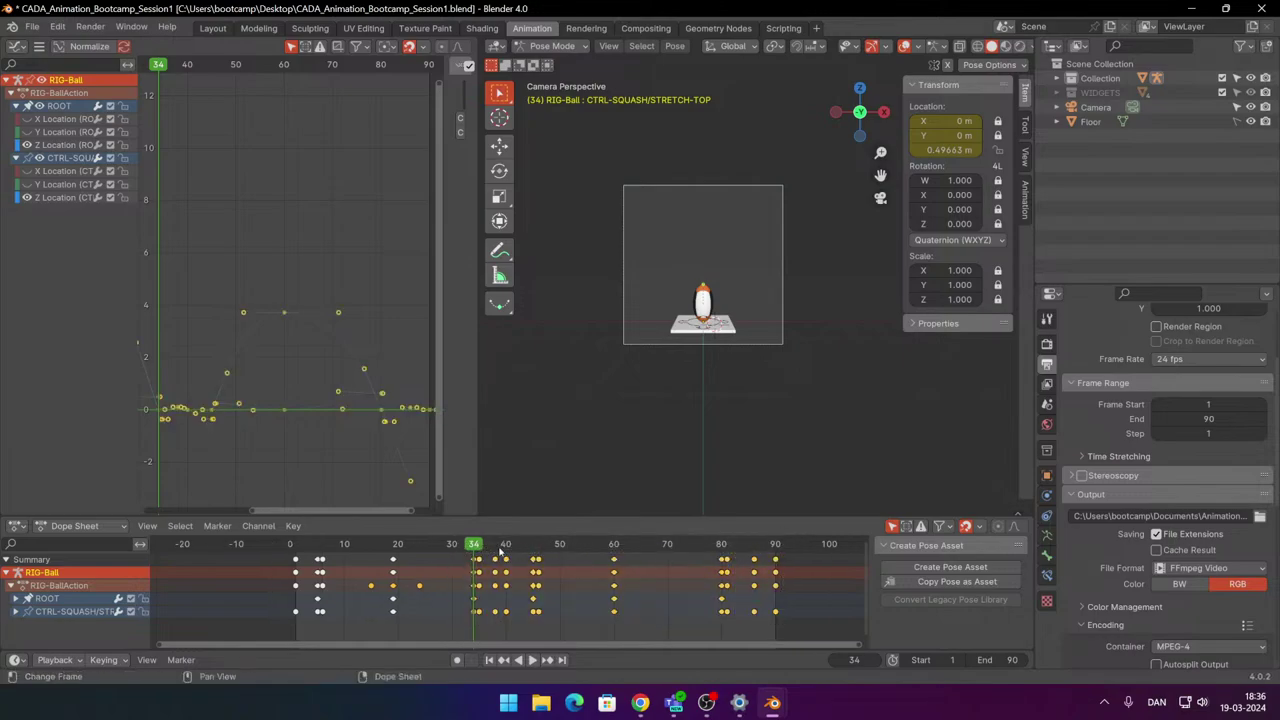
scroll(459, 577, up, 1)
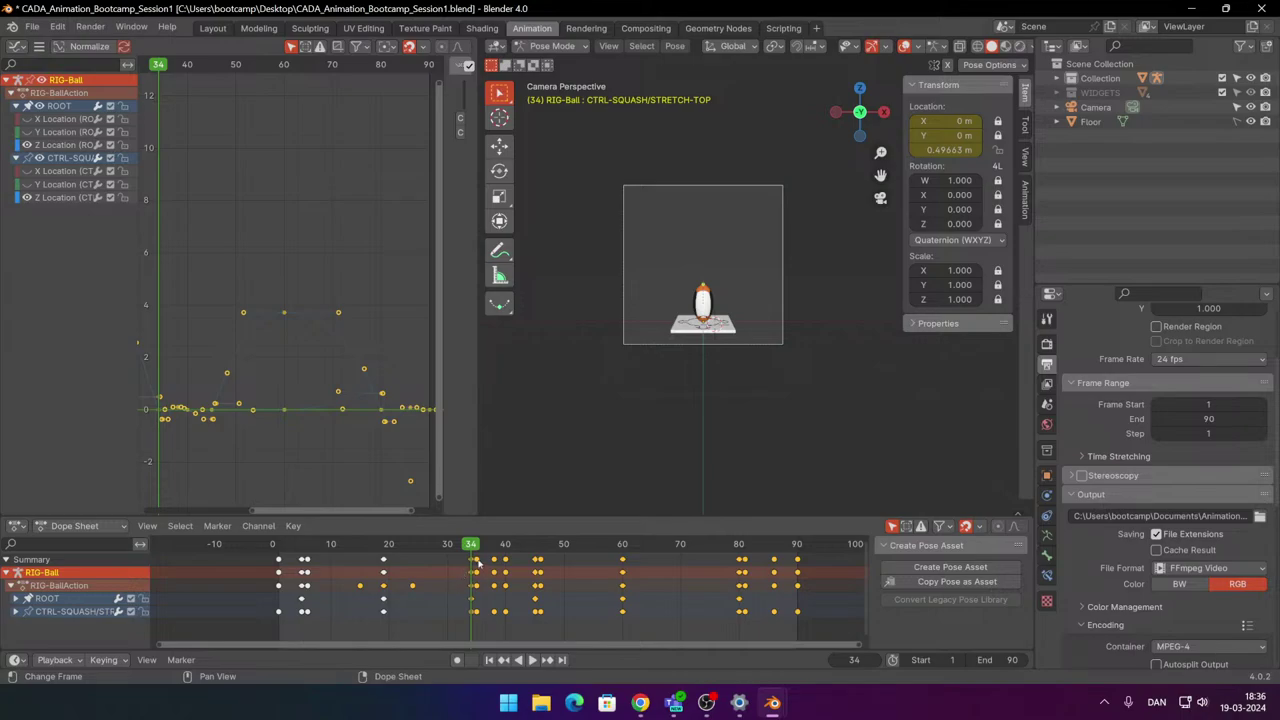
drag(477, 563, 457, 559)
drag(350, 636, 371, 572)
key(ctrl+z)
drag(341, 630, 412, 554)
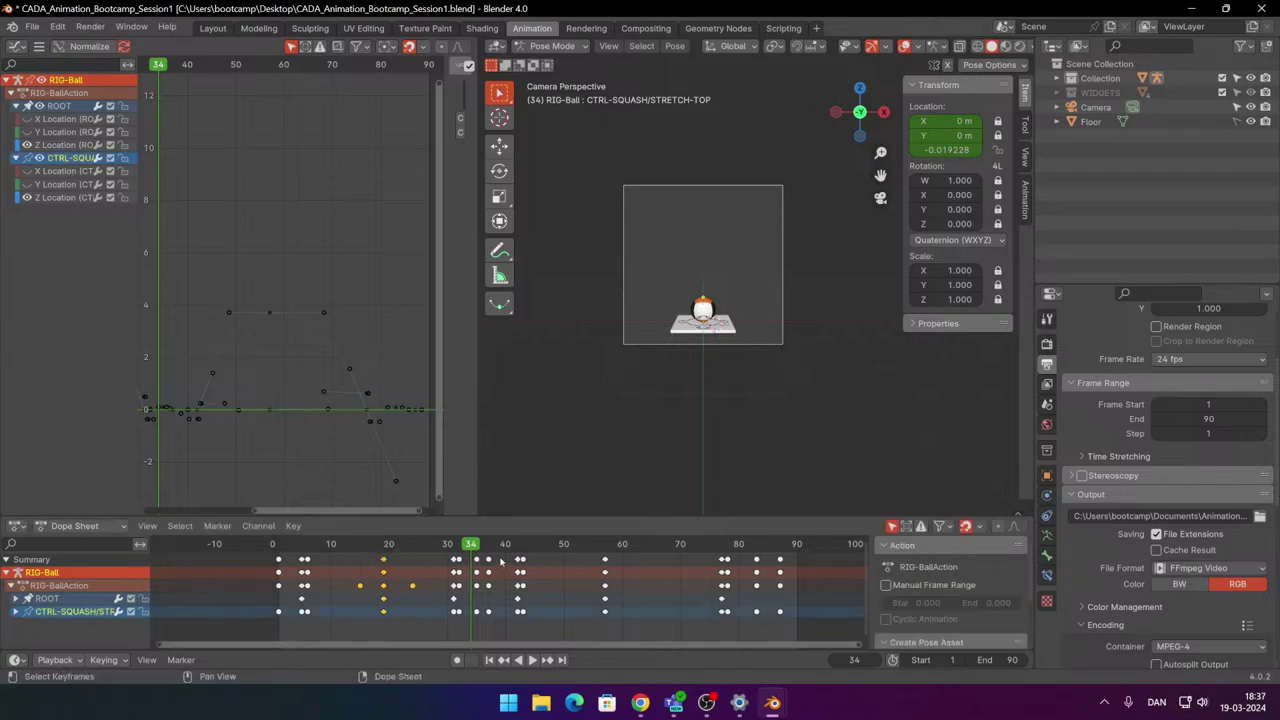
scroll(711, 322, up, 2)
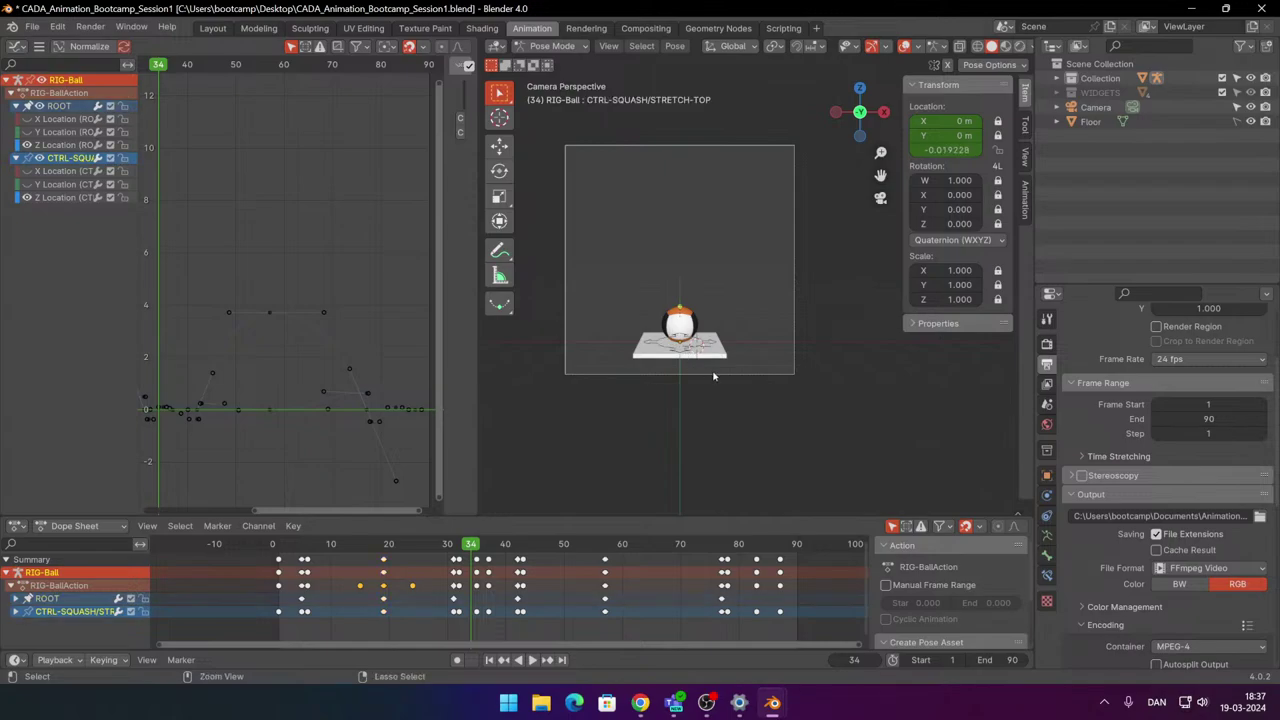
Undo the three-frame keyframe shift and reselect the ball's squash and stretch controls together with the root.
key(ctrl+z)
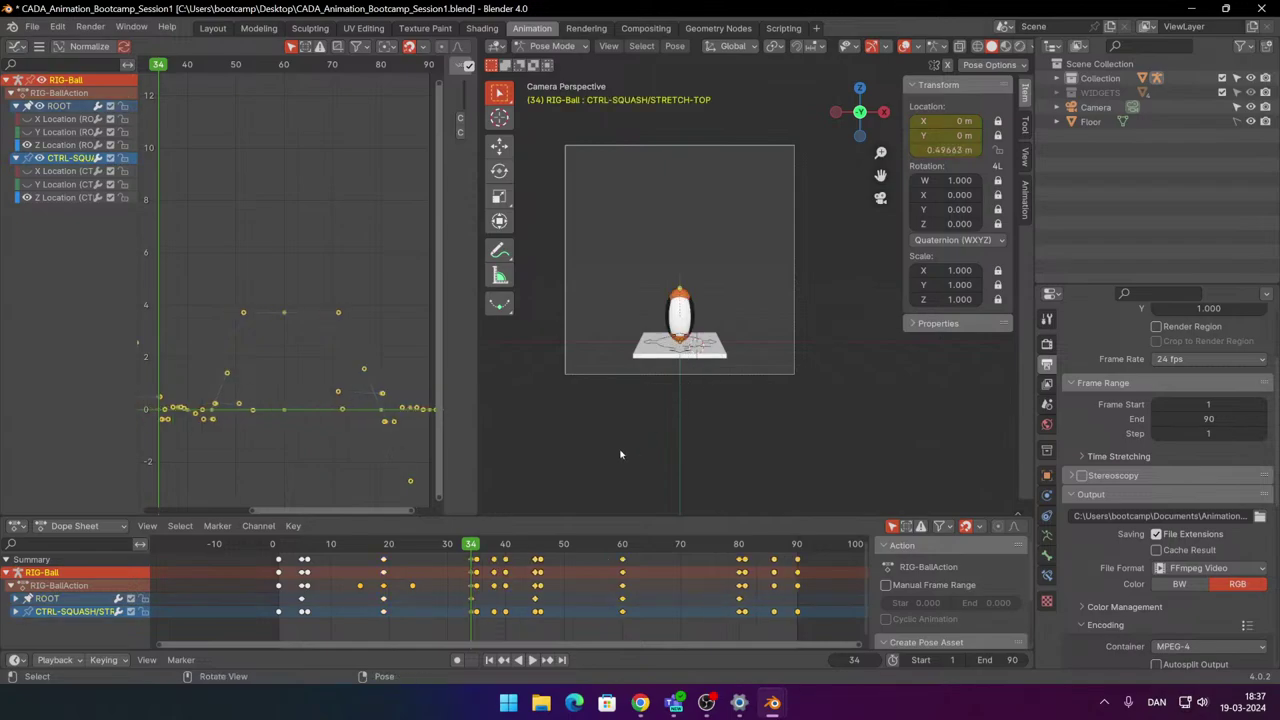
key(ctrl+z)
key(ctrl+shift+z)
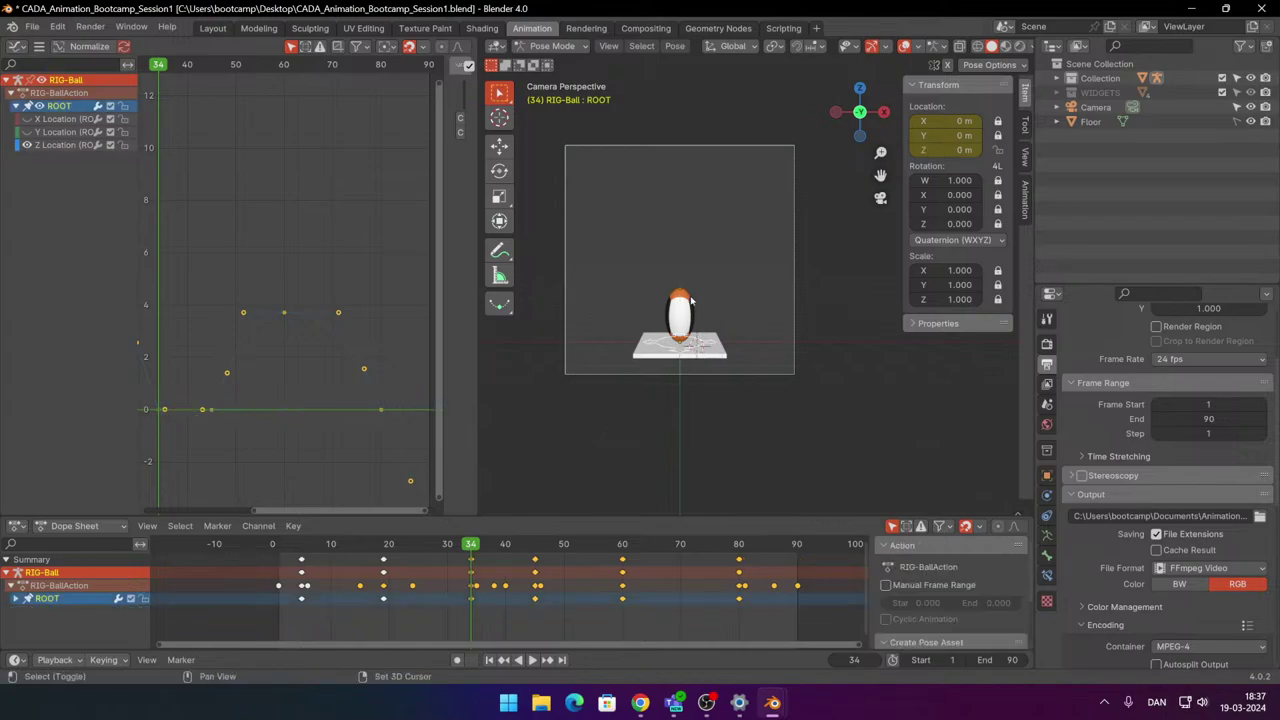
click(687, 346)
shift+click(680, 291)
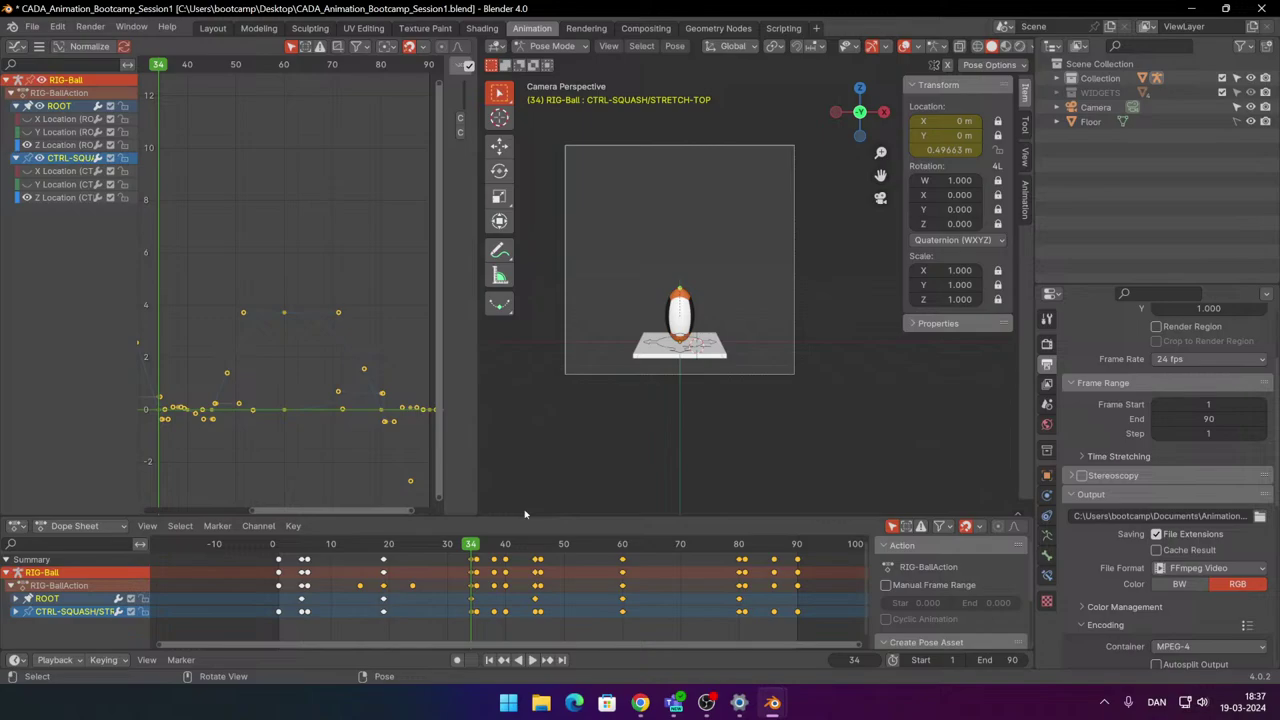
Shift all keyframes from frame 34 onward four frames earlier so the first landing starts on frame 30.
click(444, 635)
mouse_move(446, 635)
middle_down()
mouse_move(275, 634)
mouse_move(424, 633)
middle_up()
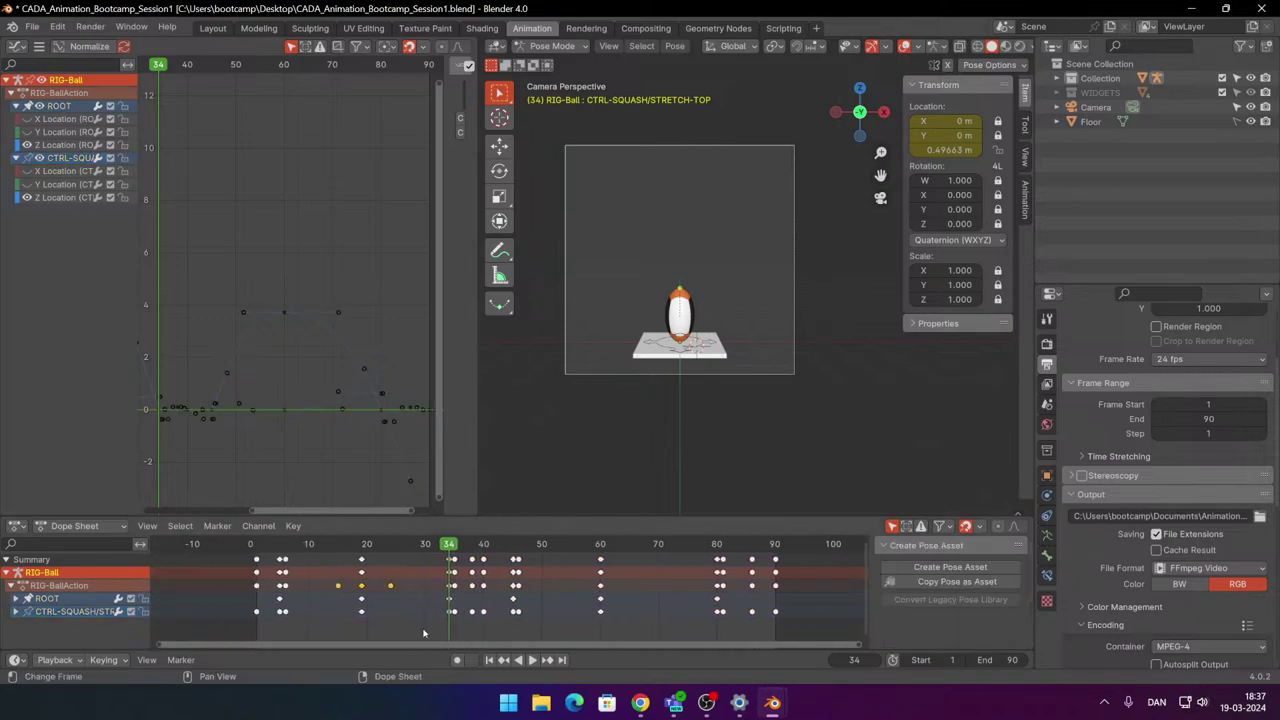
key(a)
drag(449, 562, 421, 562)
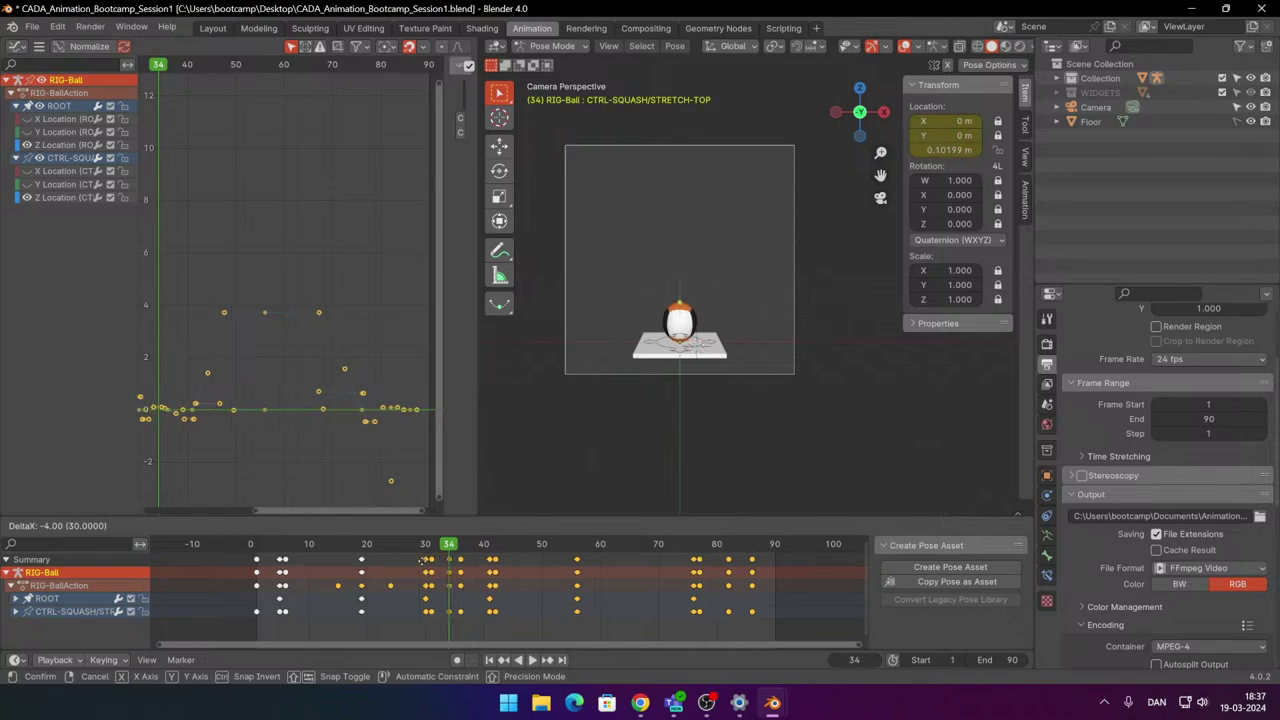
click(424, 560)
Expand the ROOT channels, enlarge the Dope Sheet, and move the keyframes at frames 15, 19 and 24 two frames earlier.
drag(320, 627, 398, 544)
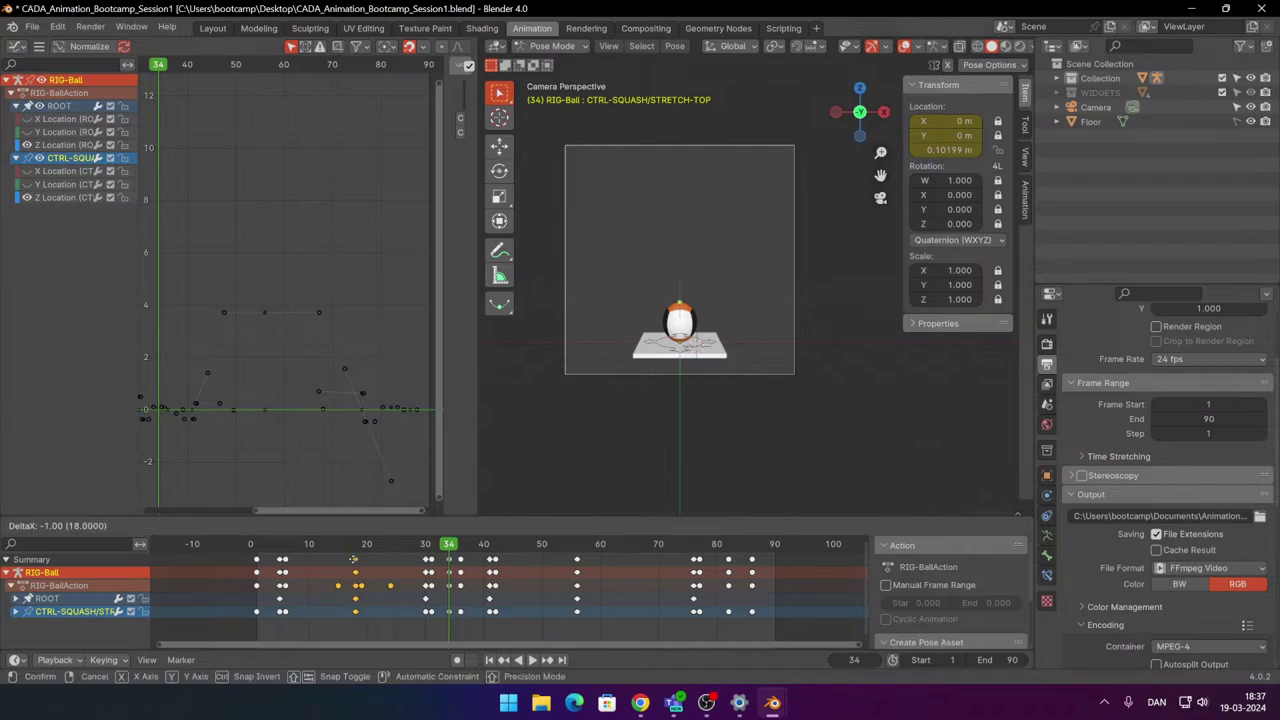
click(16, 598)
click(383, 594)
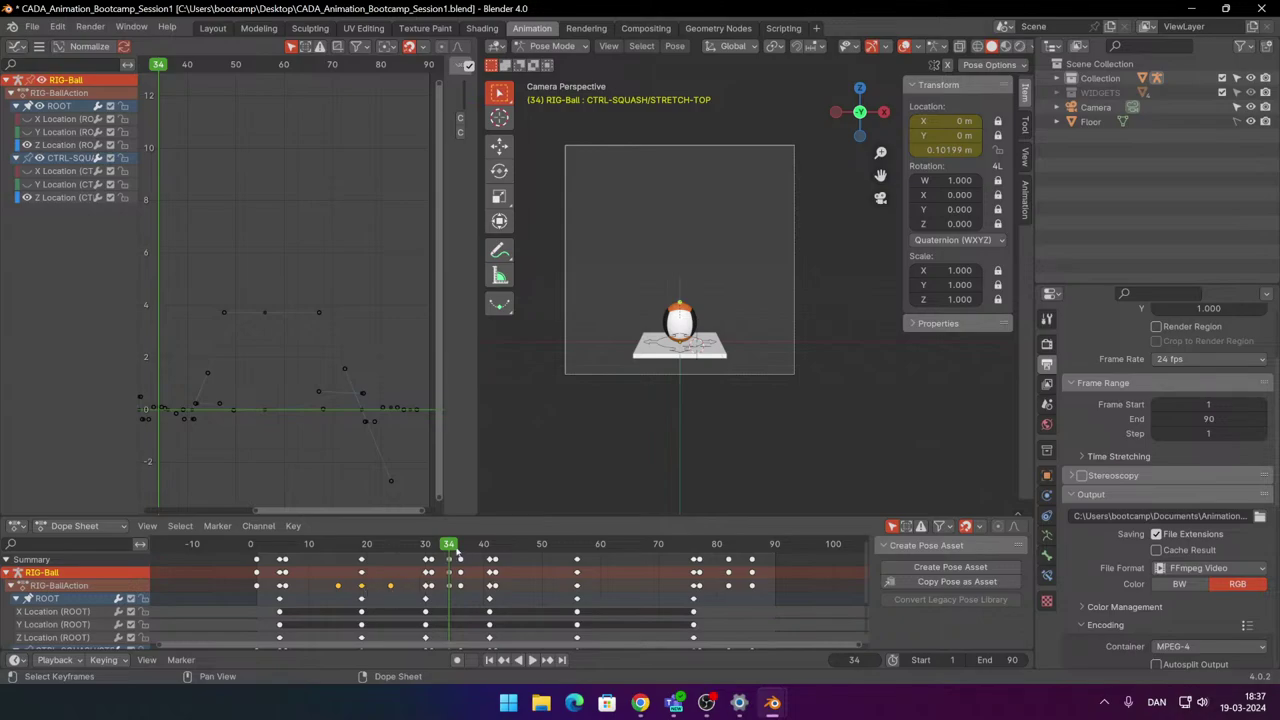
mouse_move(457, 550)
mouse_down()
mouse_move(406, 556)
mouse_move(449, 550)
mouse_up()
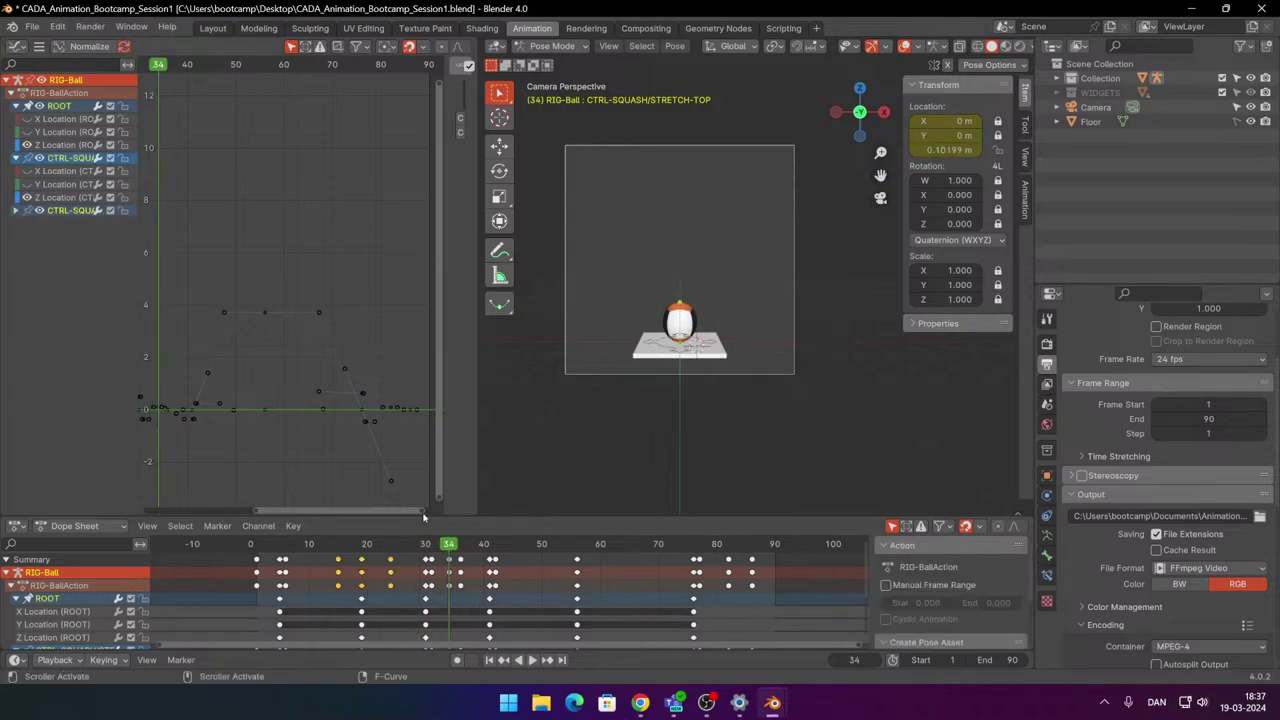
scroll(484, 594, down, 2)
scroll(388, 560, down, 2)
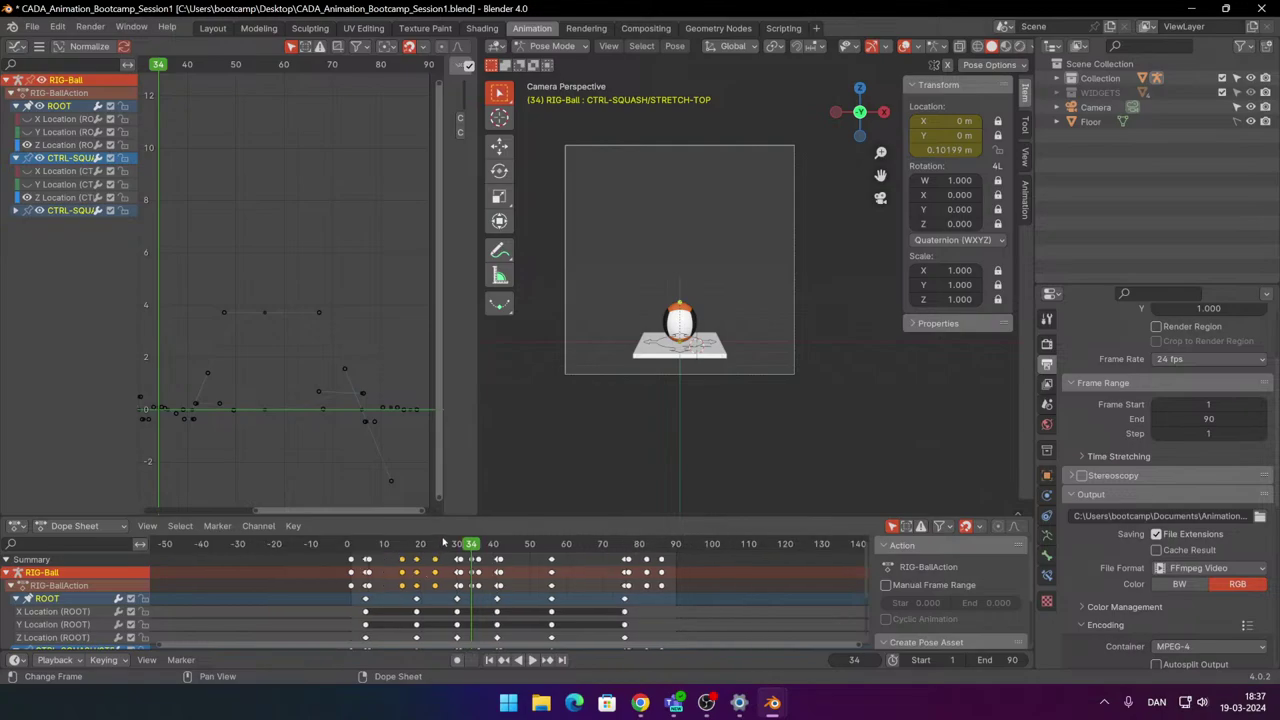
drag(489, 514, 484, 426)
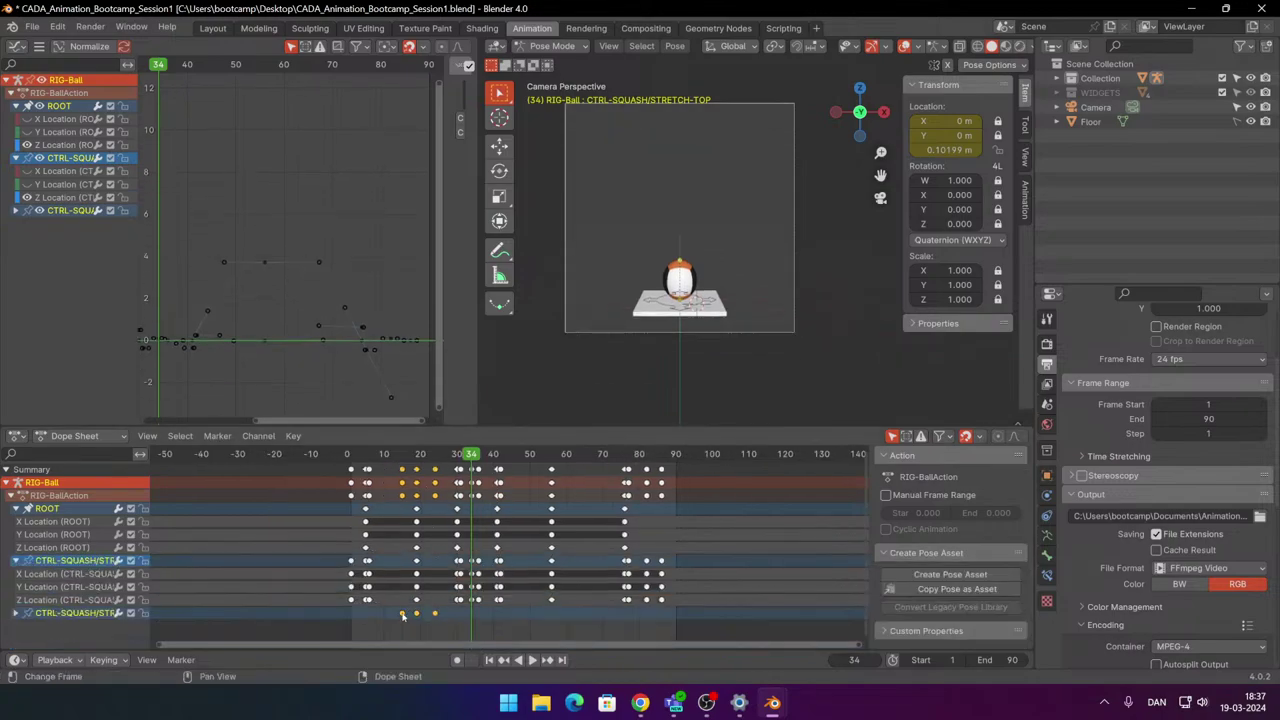
scroll(341, 482, up, 3)
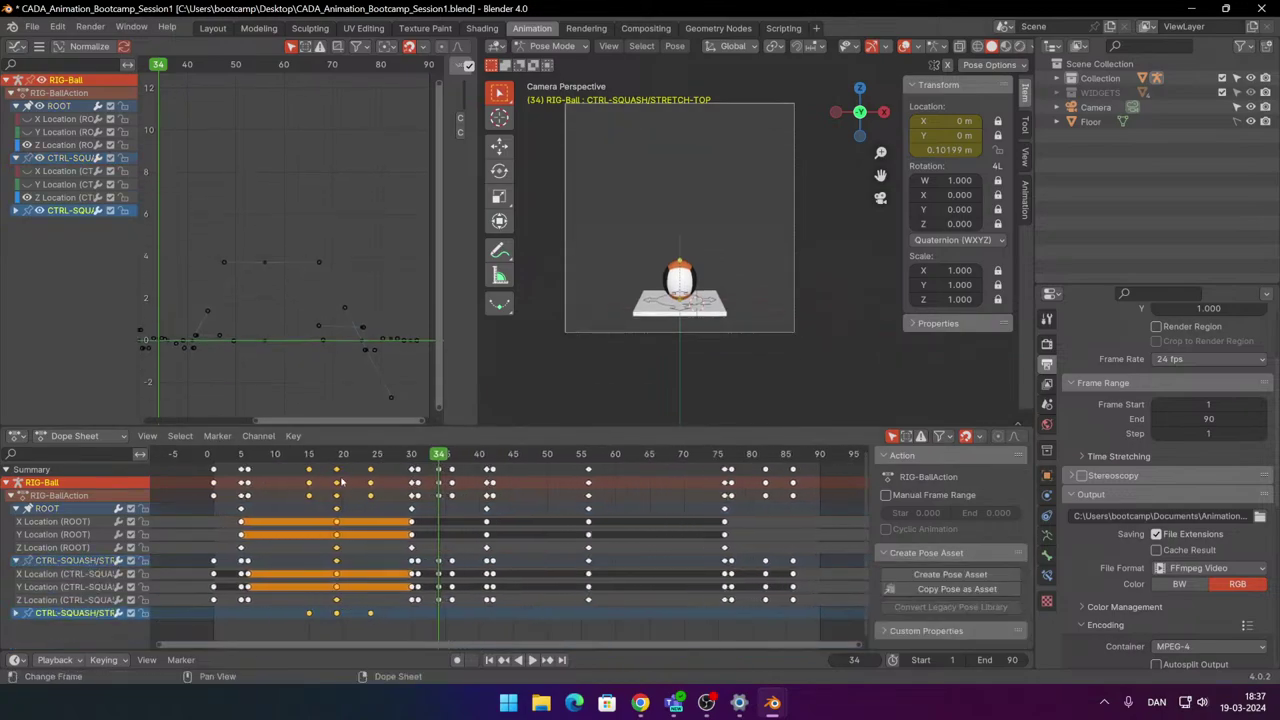
drag(340, 474, 321, 469)
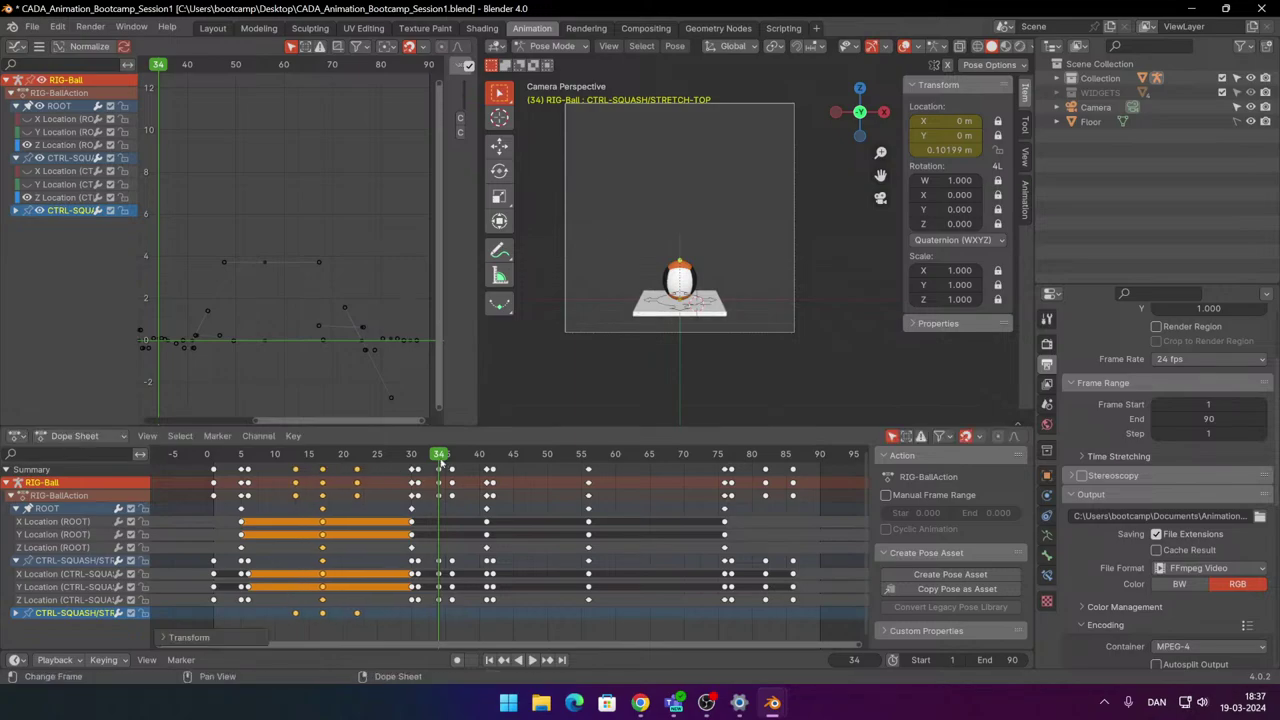
Play the animation from the start to check the tightened timing of both bounces.
drag(440, 458, 220, 455)
key(space)
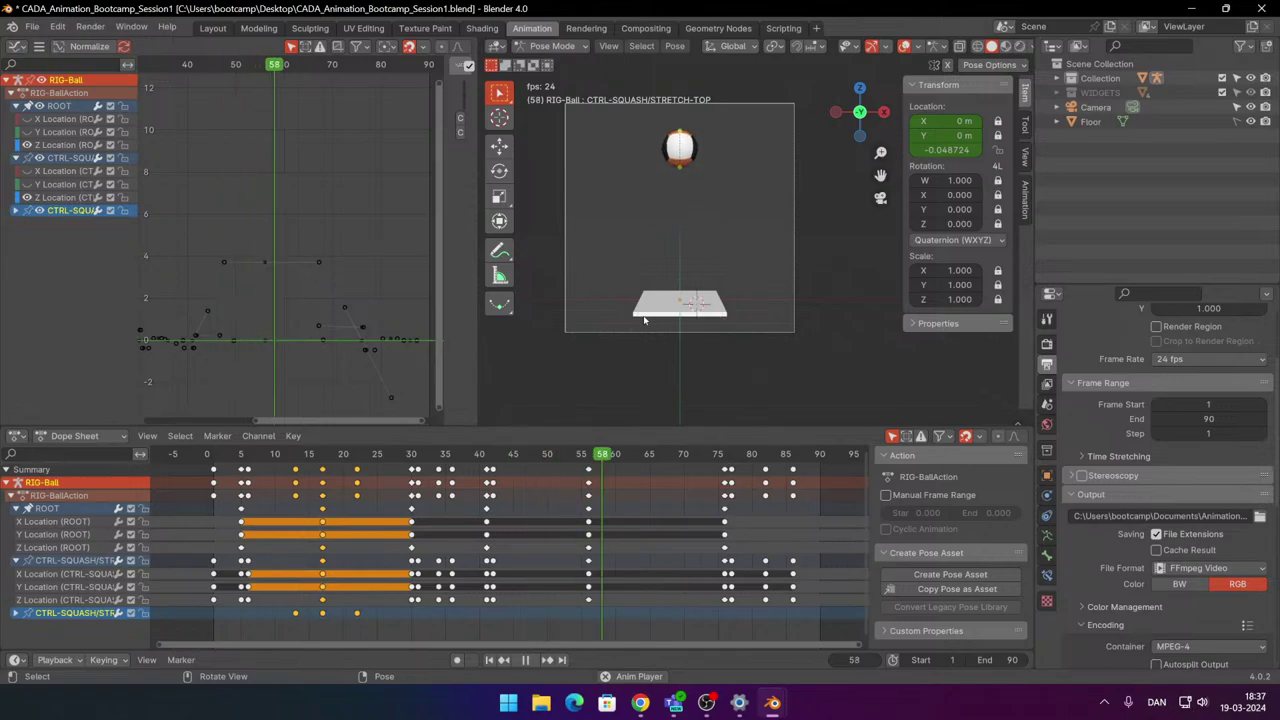
key(space)
scroll(690, 560, down, 2)
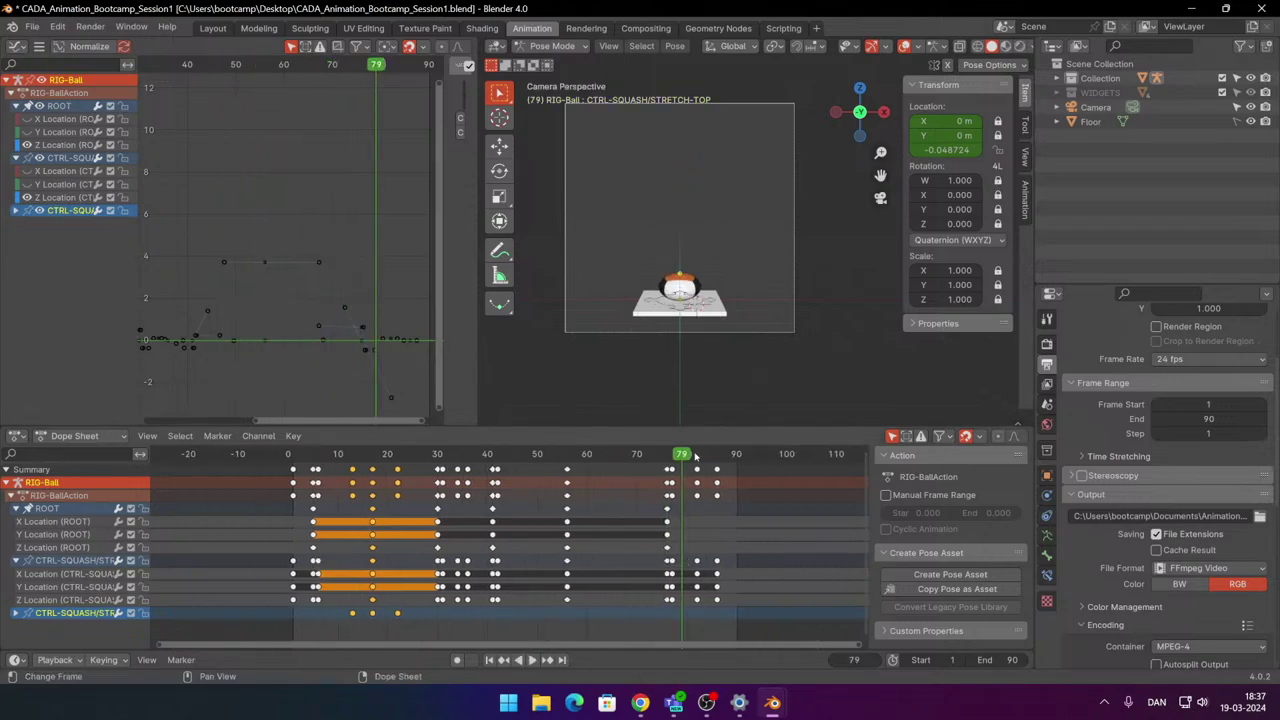
key(shift+Left)
key(space)
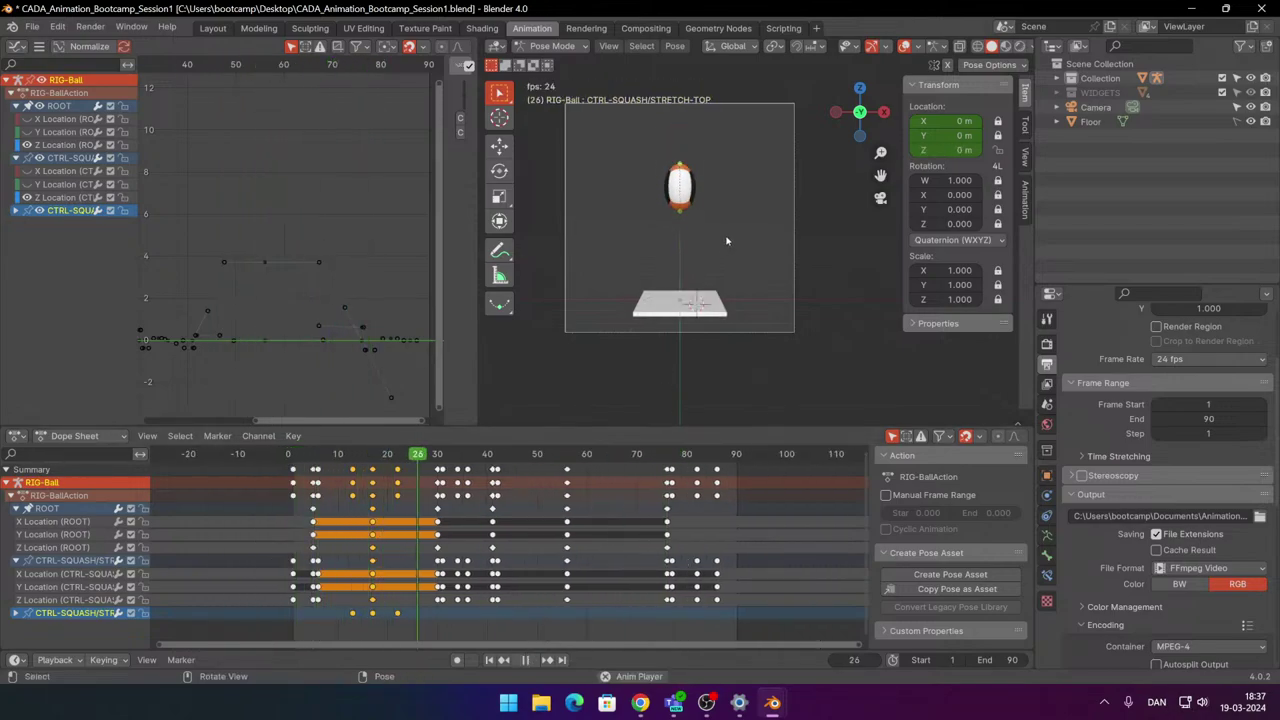
key(space)
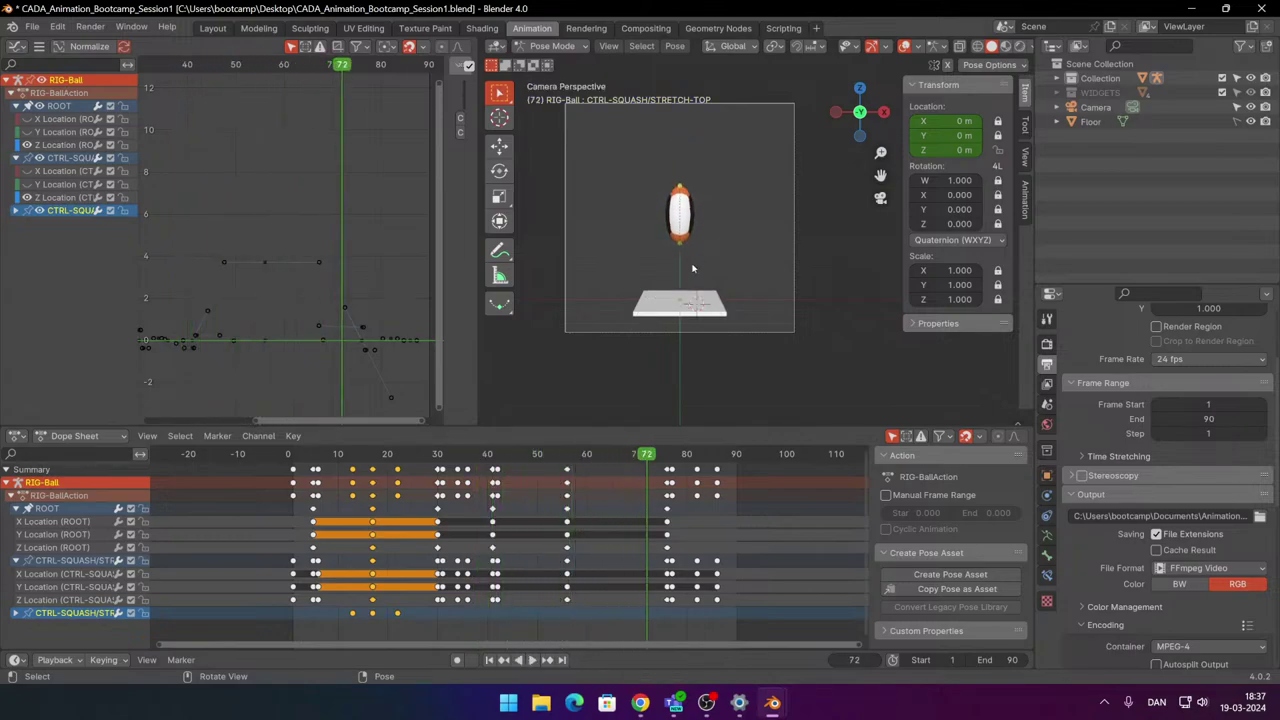
Shift the second landing's keyframes from frame 76 onward eight frames earlier, and move the frame 56 peak keys to frame 55.
click(647, 637)
drag(605, 645, 783, 455)
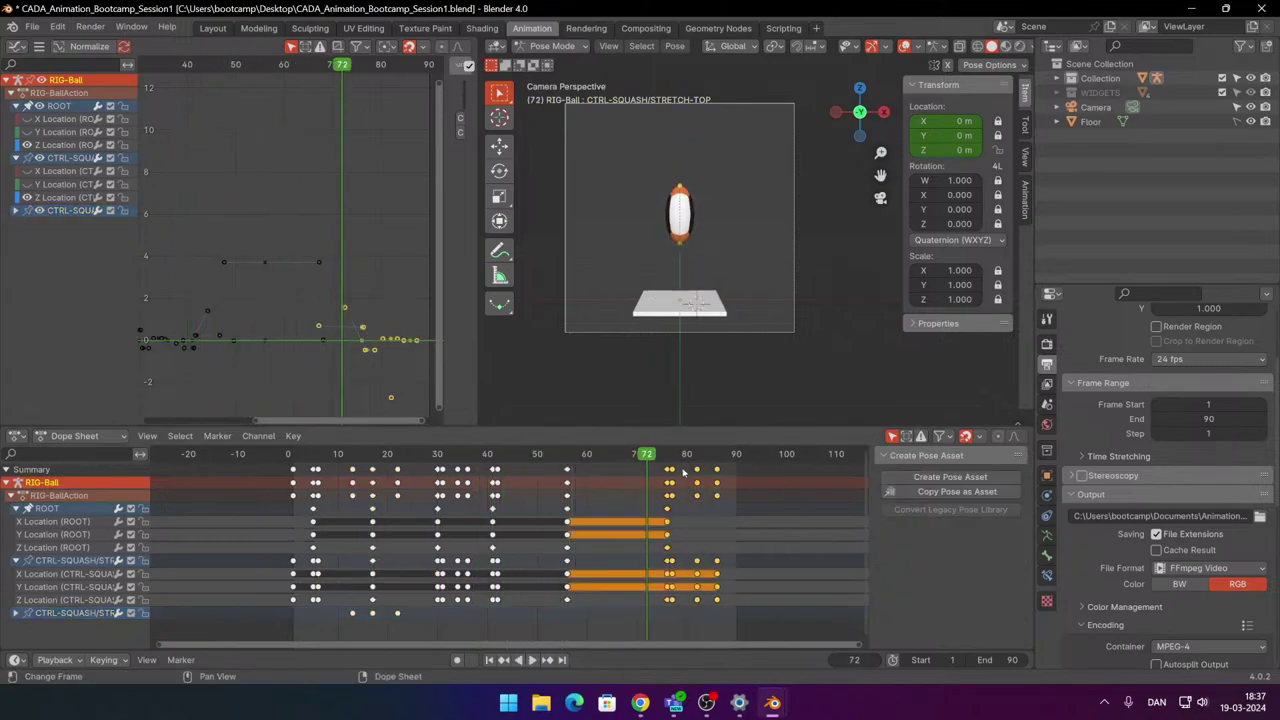
drag(669, 471, 573, 476)
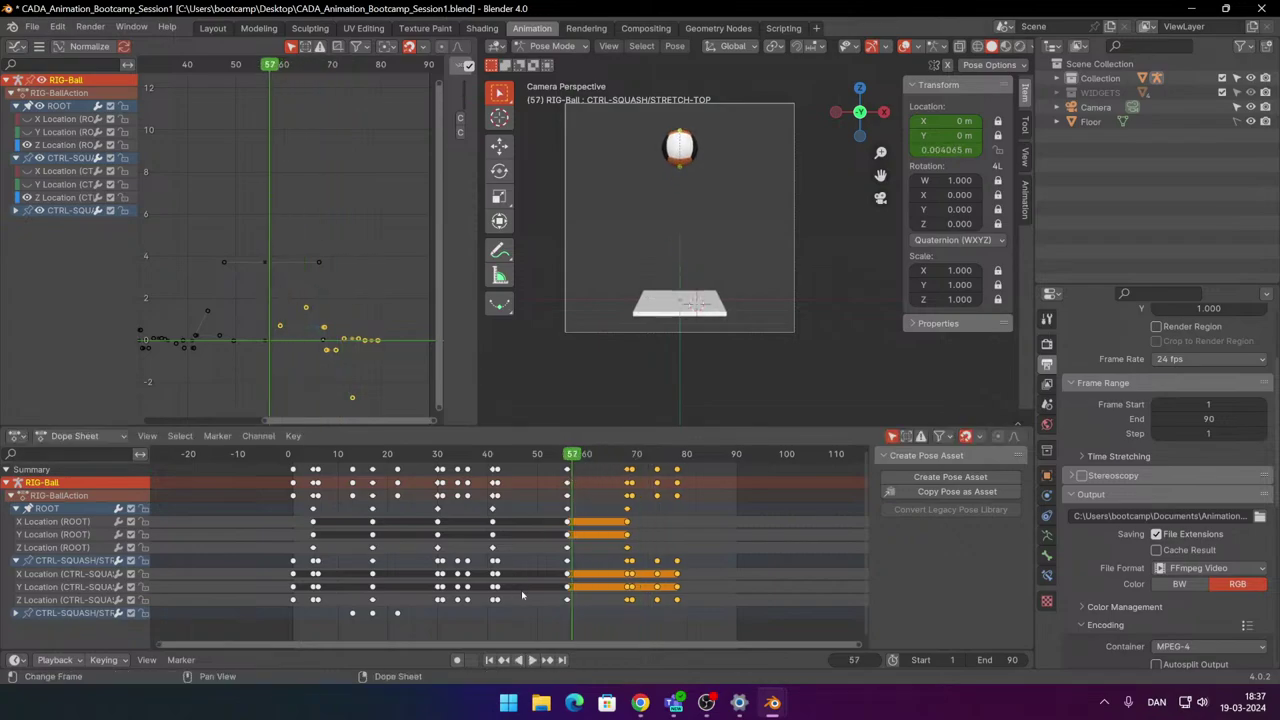
drag(531, 624, 285, 488)
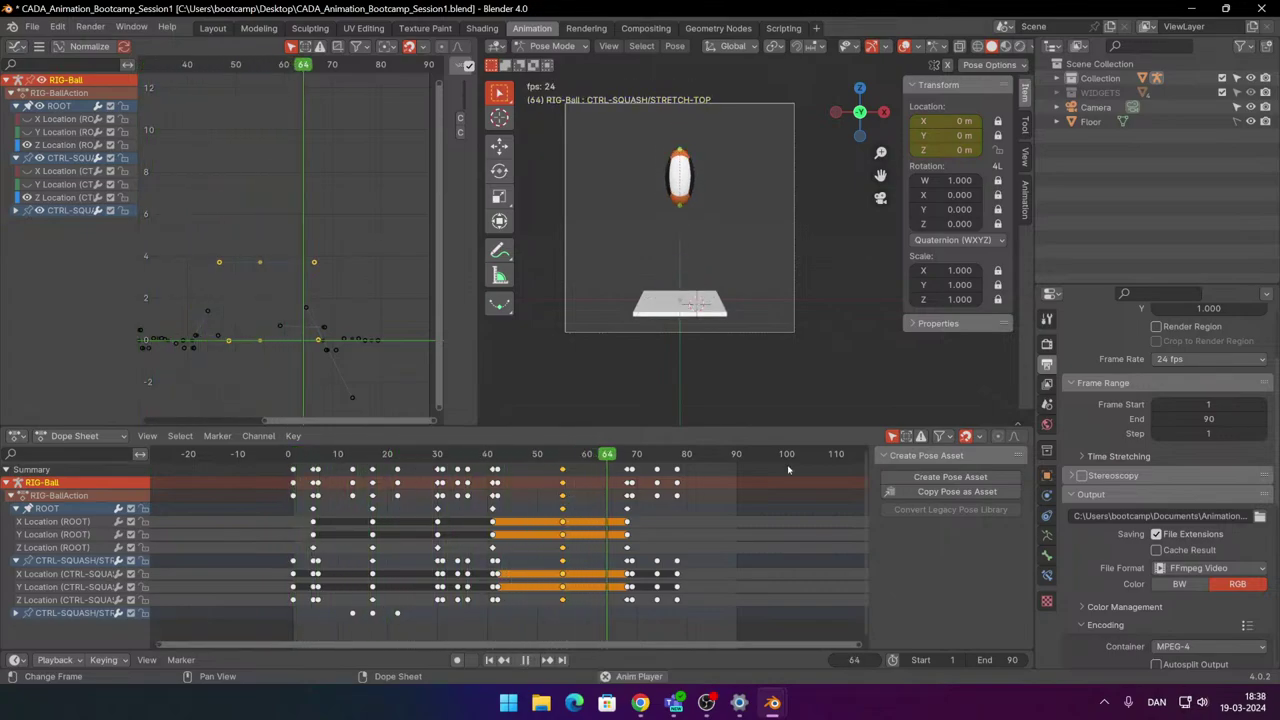
Replay the second bounce and scrub its fall to frame 66 to check the shortened drop.
key(space)
drag(688, 453, 477, 454)
key(space)
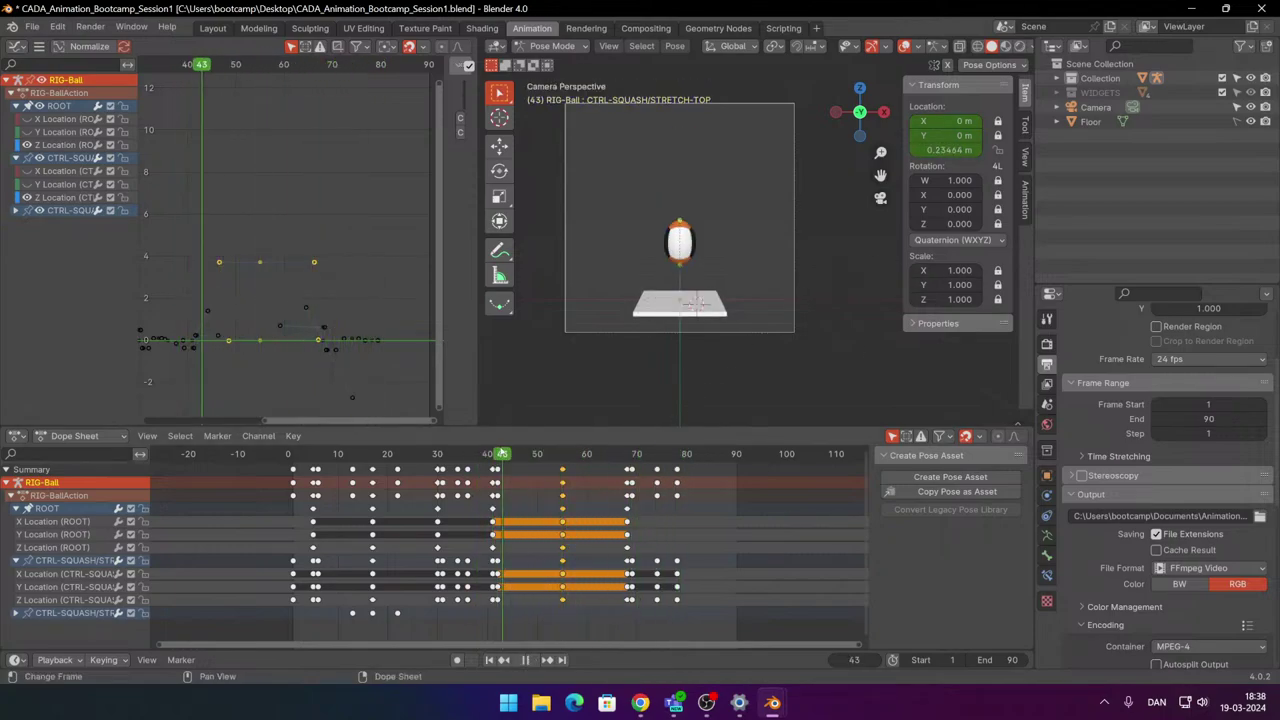
key(space)
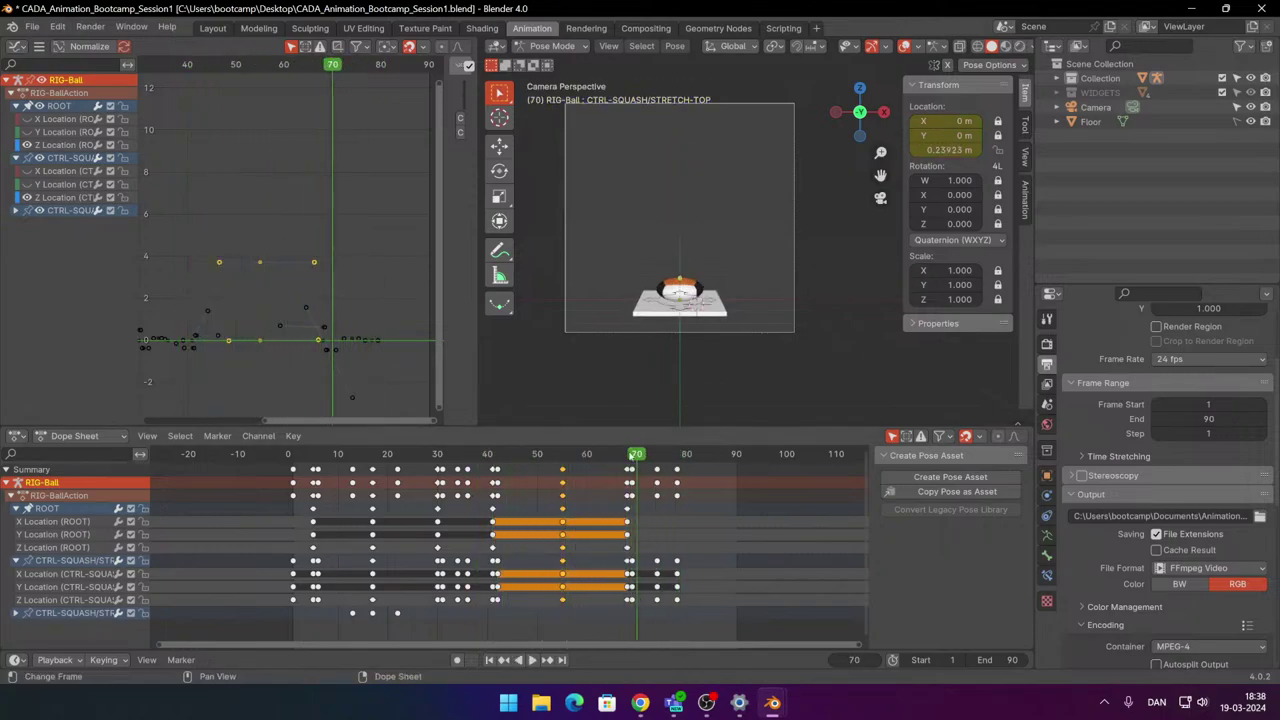
key(space)
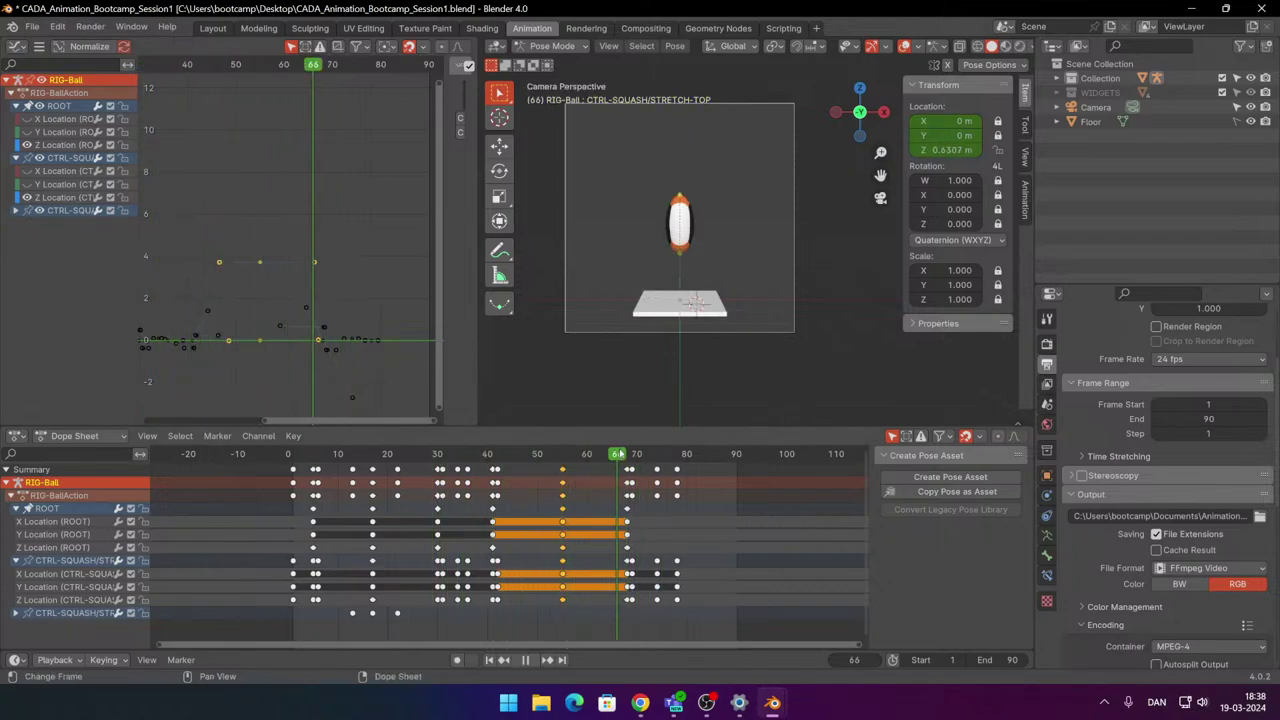
key(space)
Shorten the right handle of ROOT's frame 55 Z Location key to about frame 63 and replay the fall.
scroll(316, 328, up, 2)
middle_drag(316, 328, 358, 220)
scroll(403, 174, up, 3)
click(387, 144)
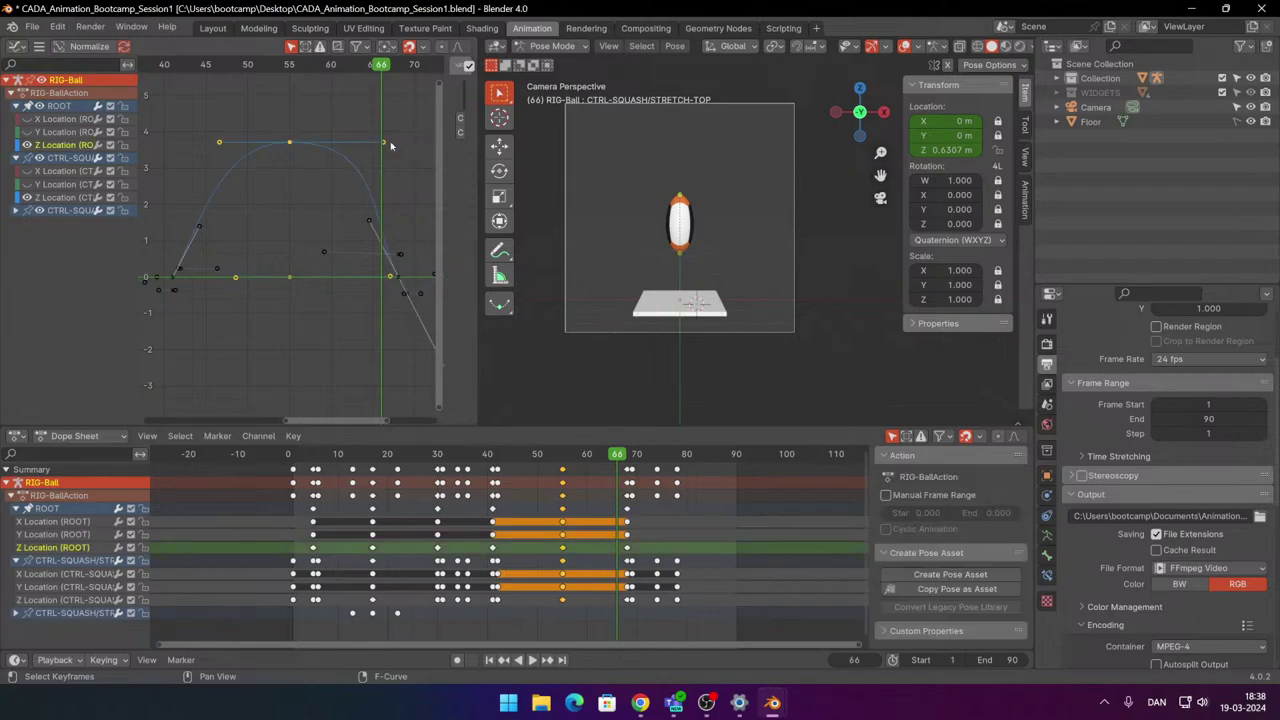
key(g)
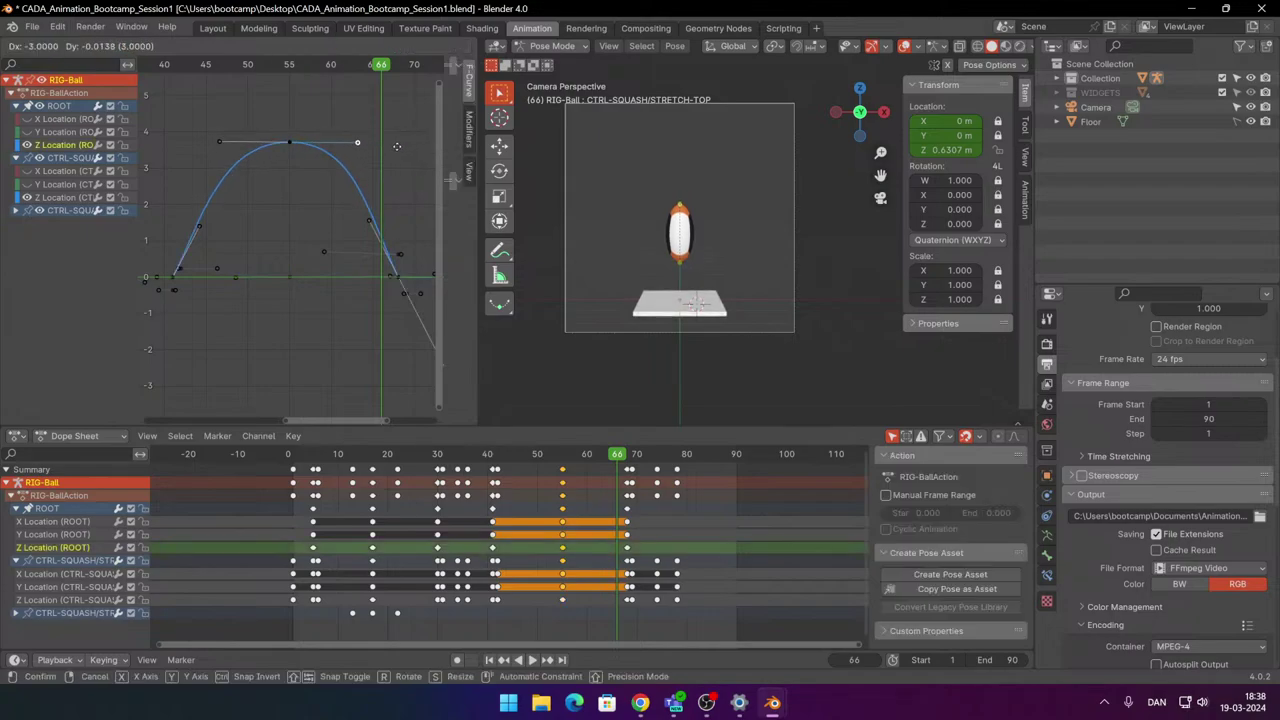
click(397, 146)
drag(371, 70, 283, 84)
key(space)
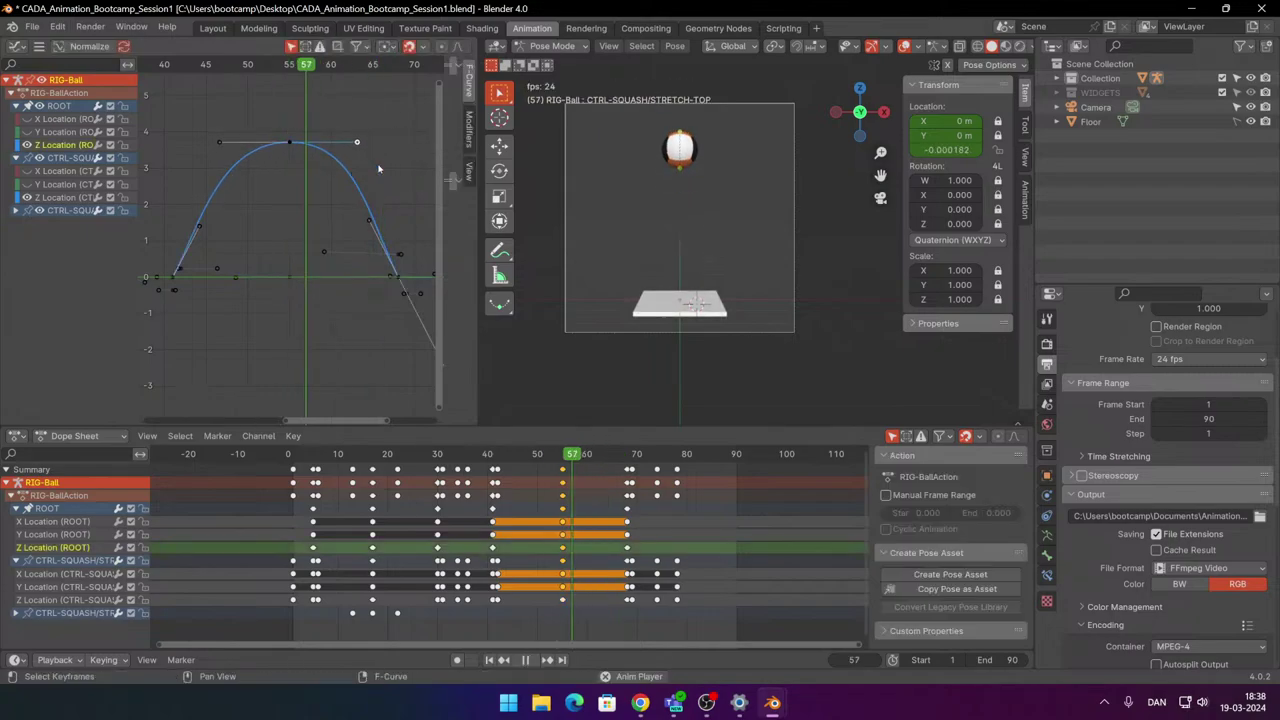
key(space)
Move the left handle of ROOT's frame 68 Z Location key to about frame 65 and replay the second landing.
key(g)
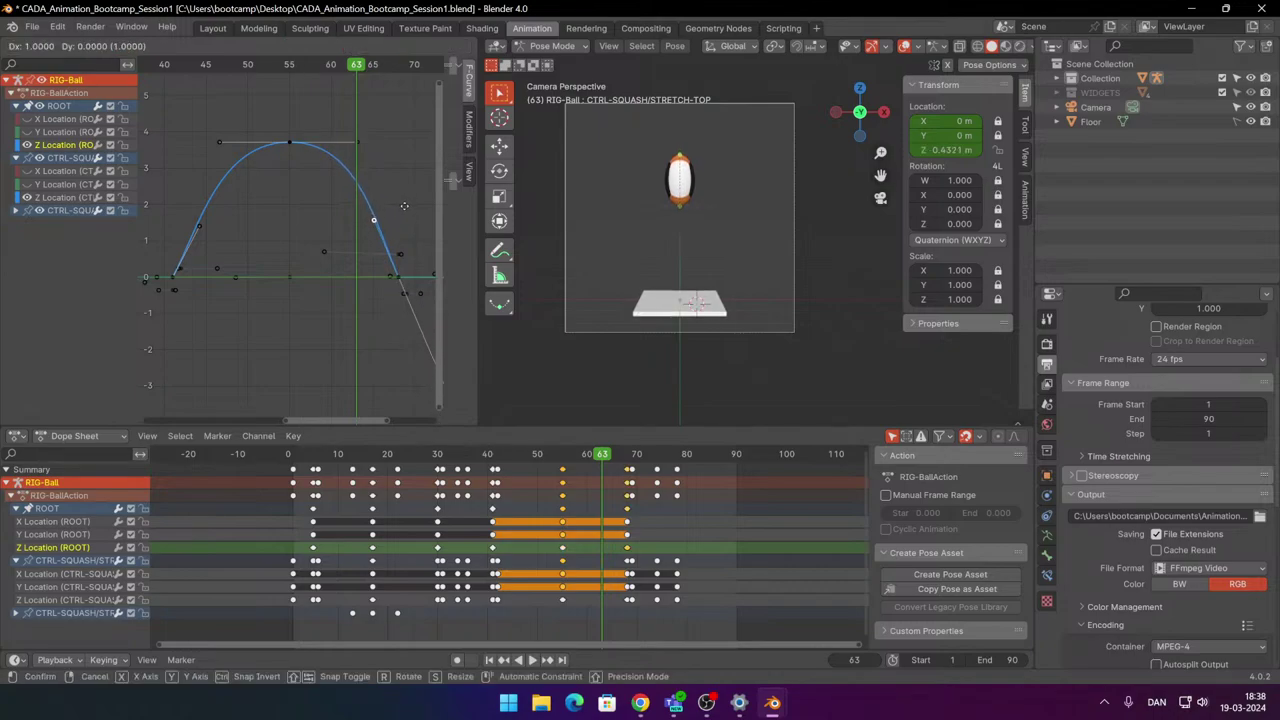
click(407, 208)
drag(362, 68, 272, 72)
key(space)
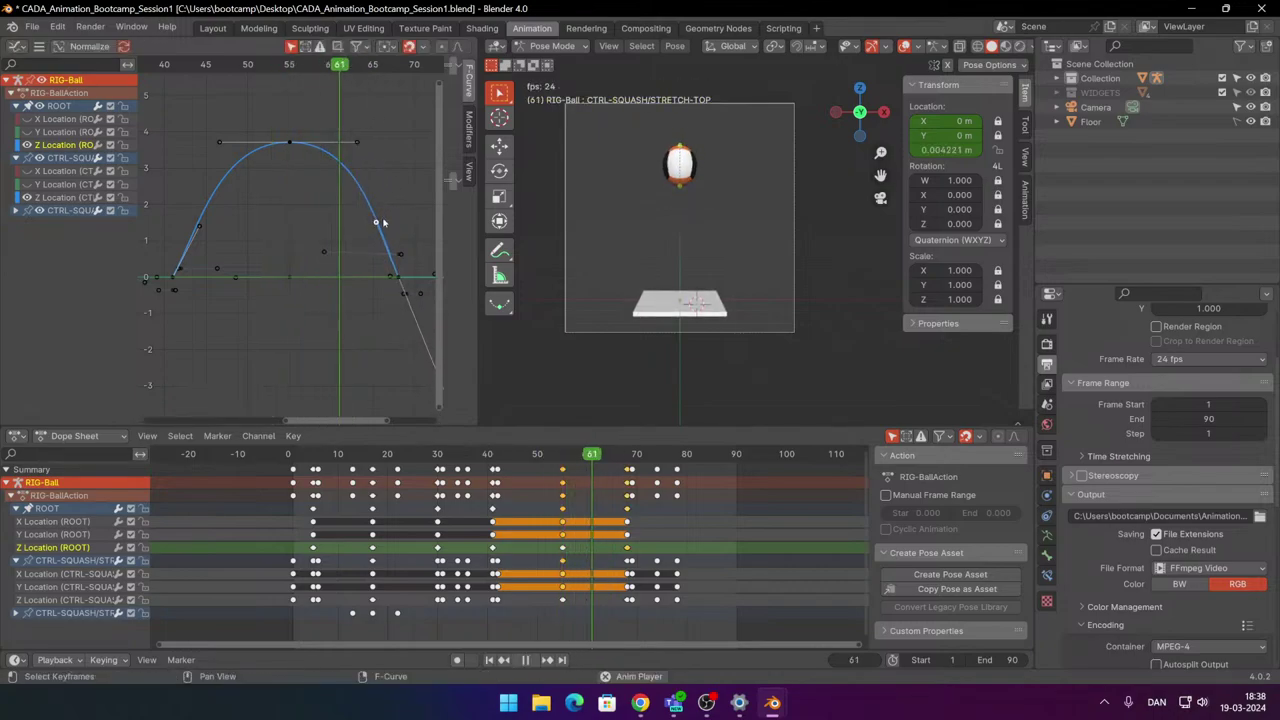
key(space)
Shorten the right handle of CTRL-SQUASH/STRETCH-TOP's frame 55 Z Location key to about frame 60 and replay the second bounce.
click(320, 260)
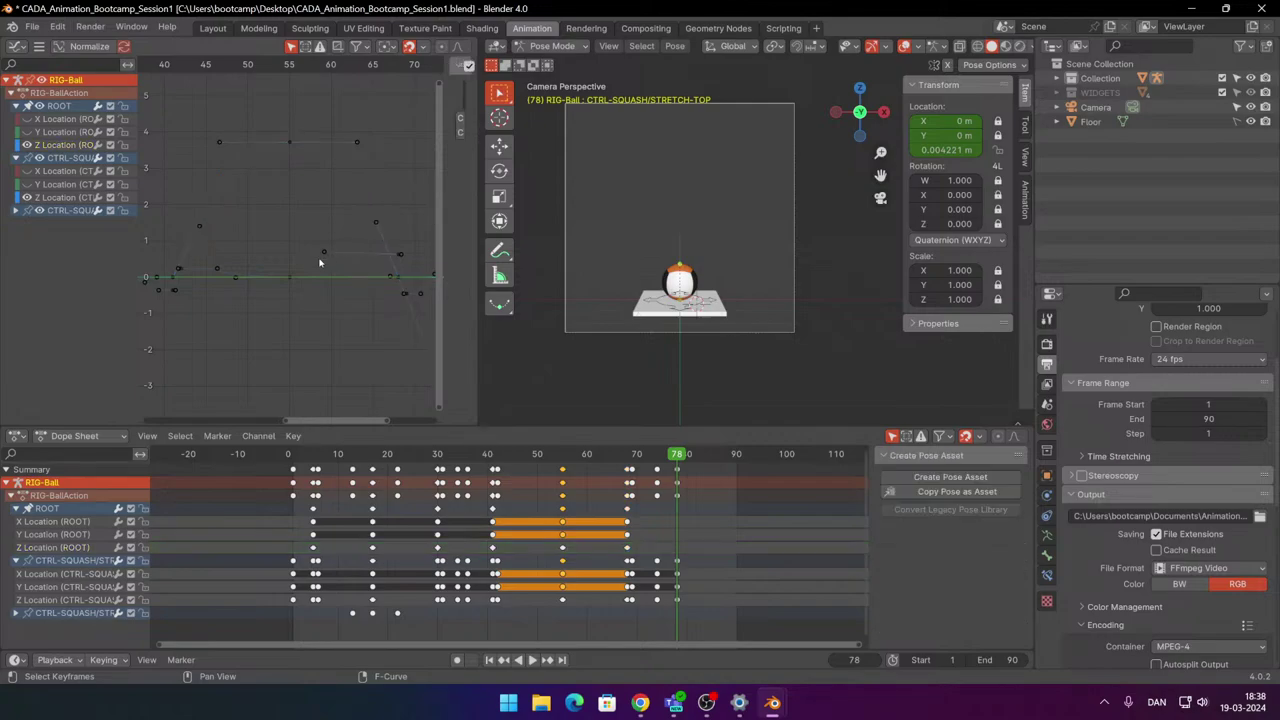
click(323, 254)
scroll(305, 280, up, 4)
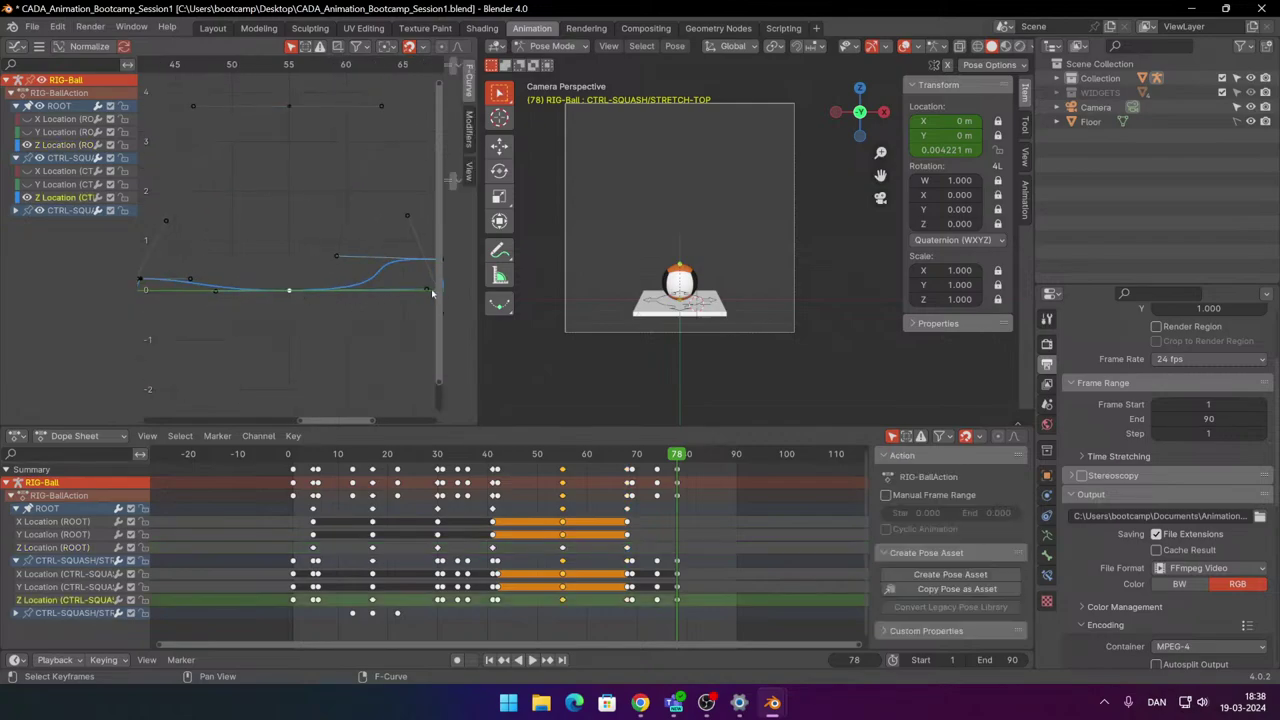
key(g)
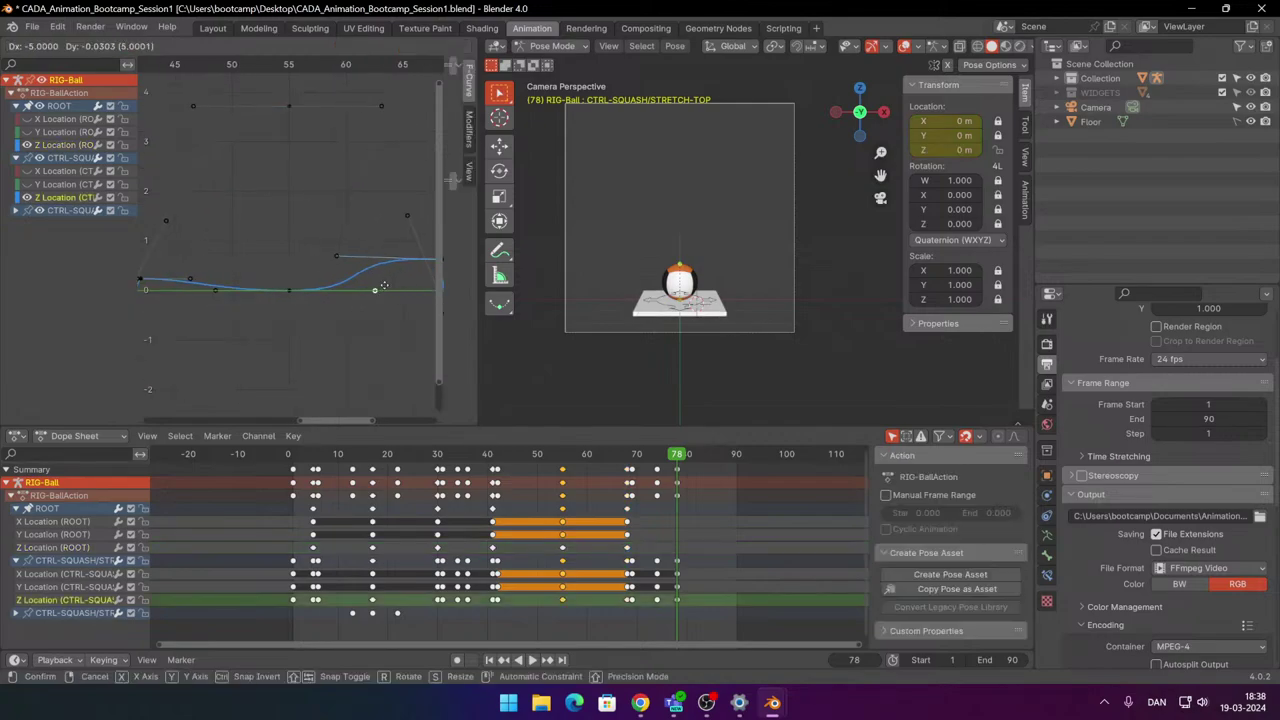
click(383, 286)
key(space)
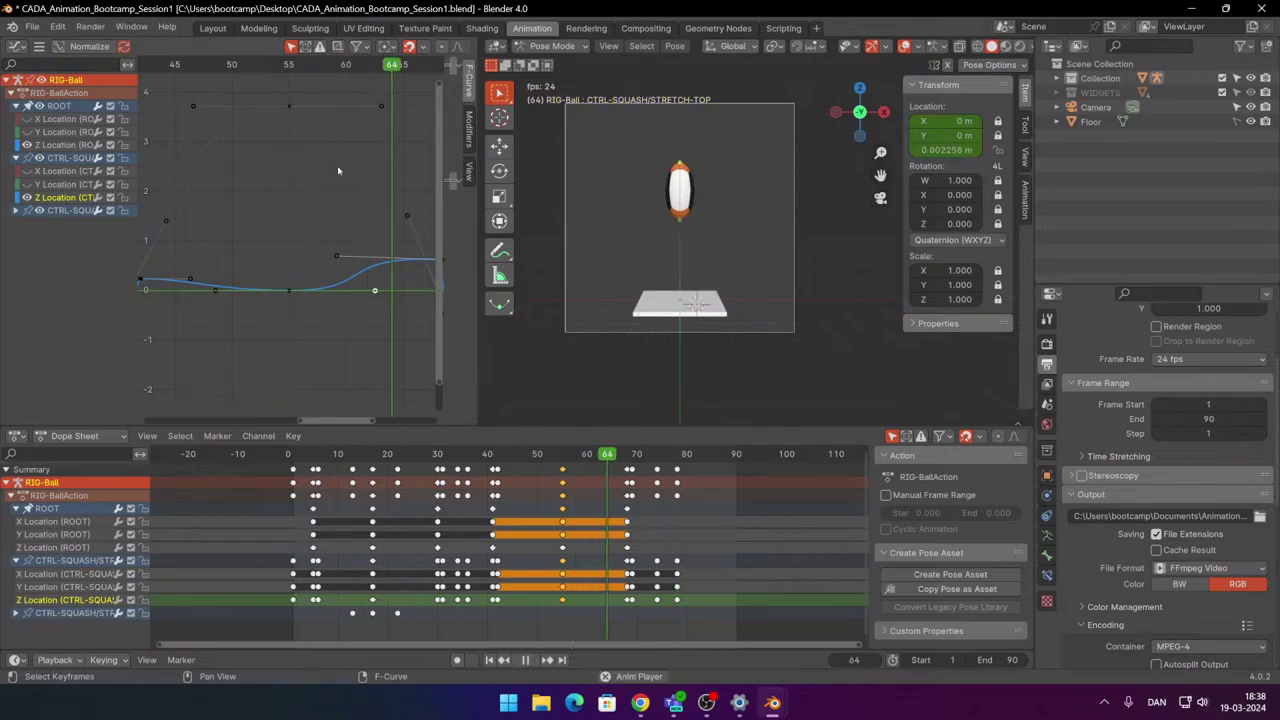
key(space)
key(g)
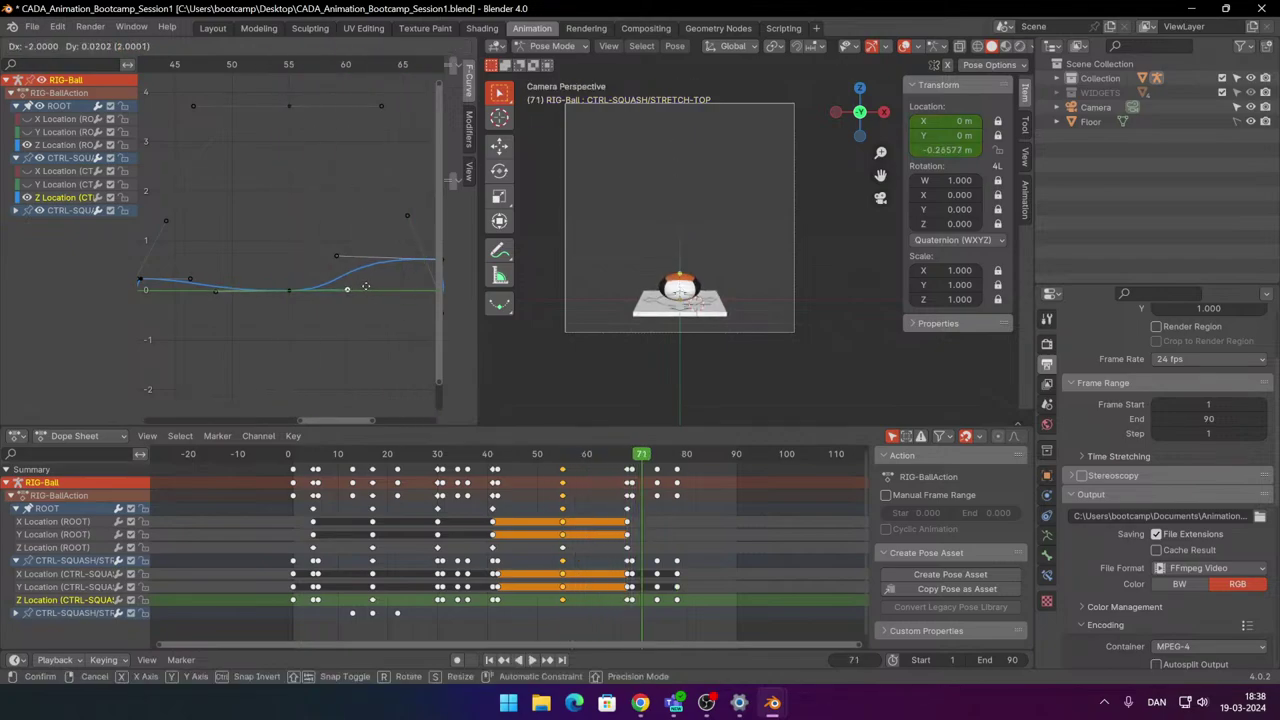
click(366, 287)
click(256, 64)
key(space)
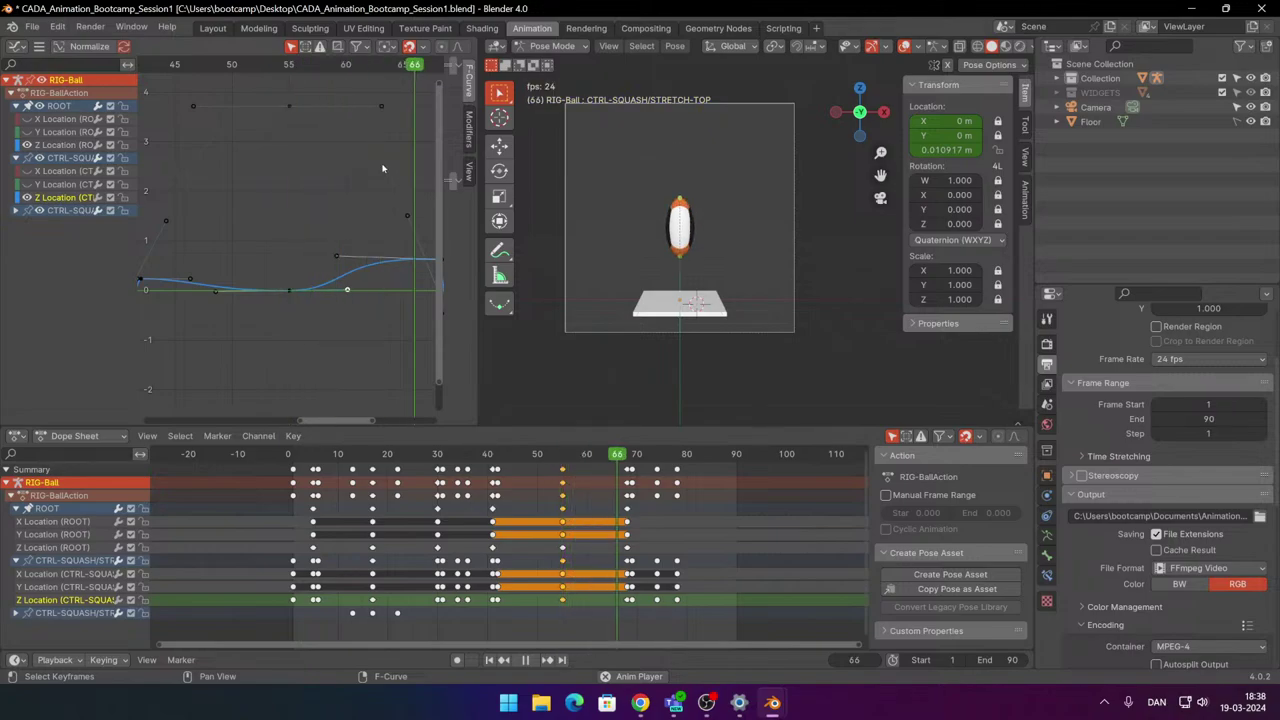
key(space)
Move the left handle of CTRL-SQUASH/STRETCH-TOP's frame 68 Z Location key to about frame 61 and replay the animation.
click(342, 252)
drag(338, 255, 358, 255)
click(239, 64)
key(space)
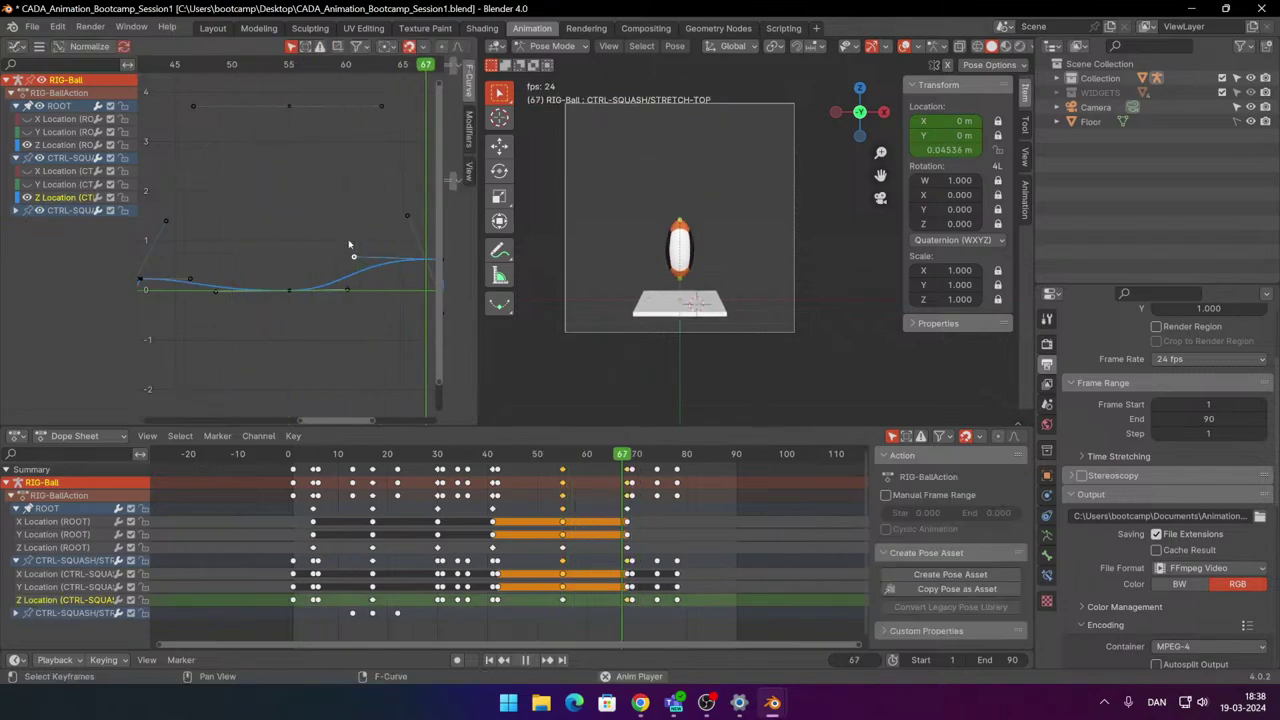
scroll(376, 268, down, 6)
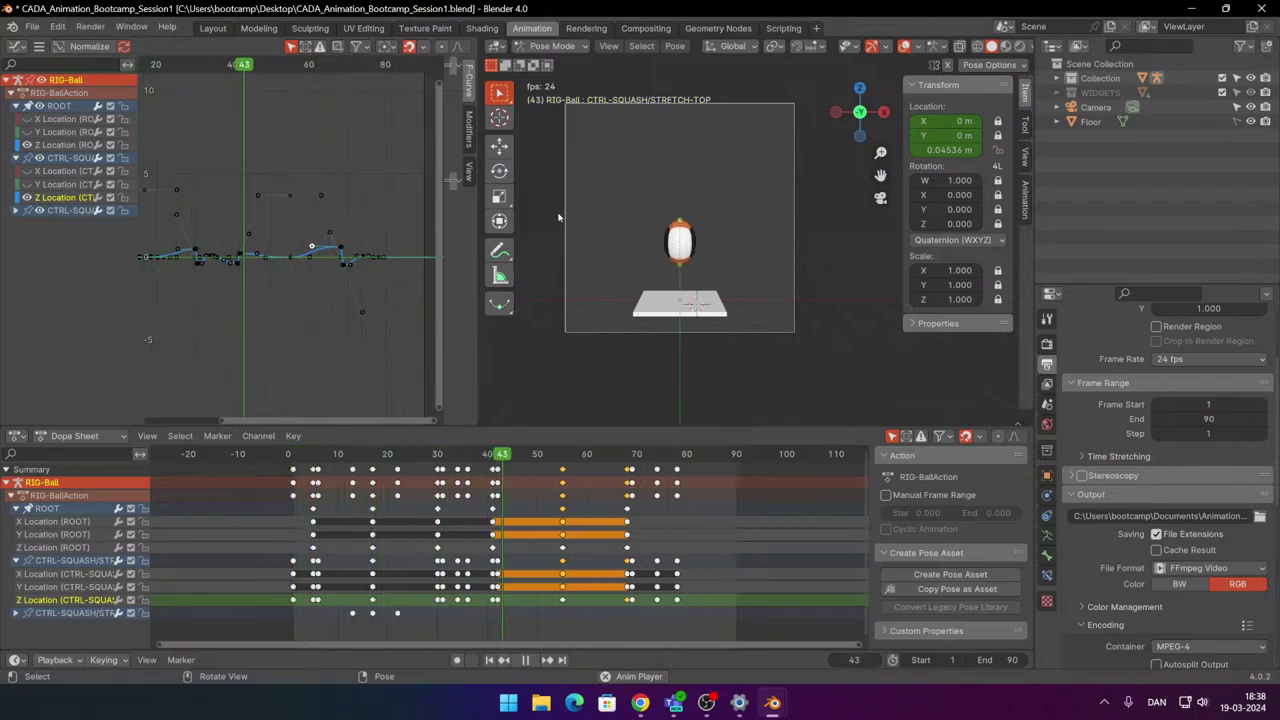
key(space)
Select the ball rig's ROOT control and switch the viewport from the camera view to the front orthographic view.
scroll(796, 180, up, 1)
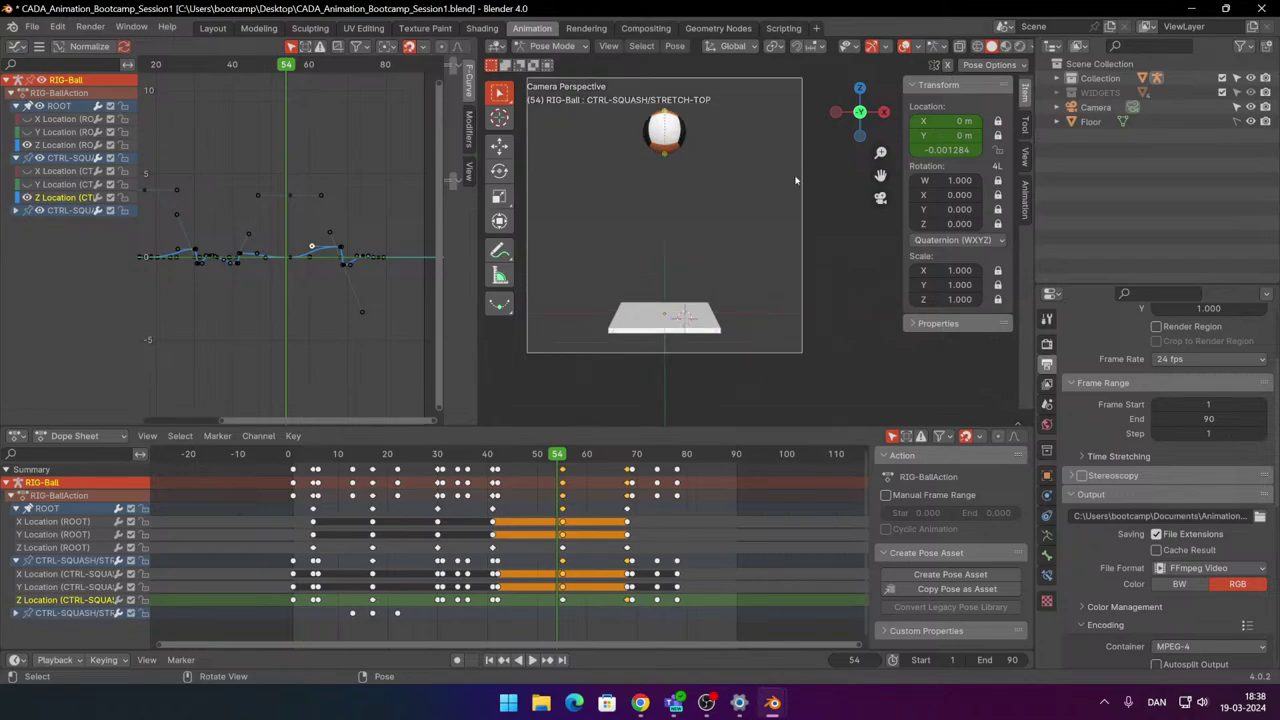
click(677, 154)
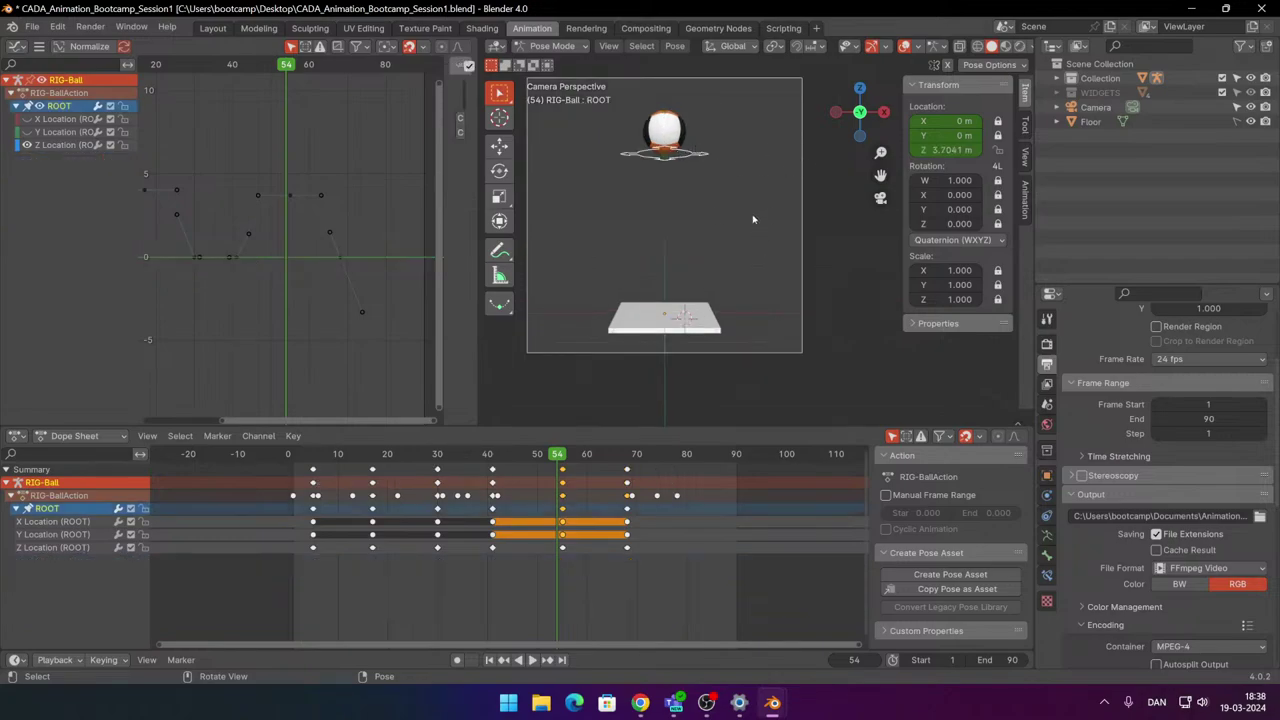
shift+middle_drag(753, 219, 761, 249)
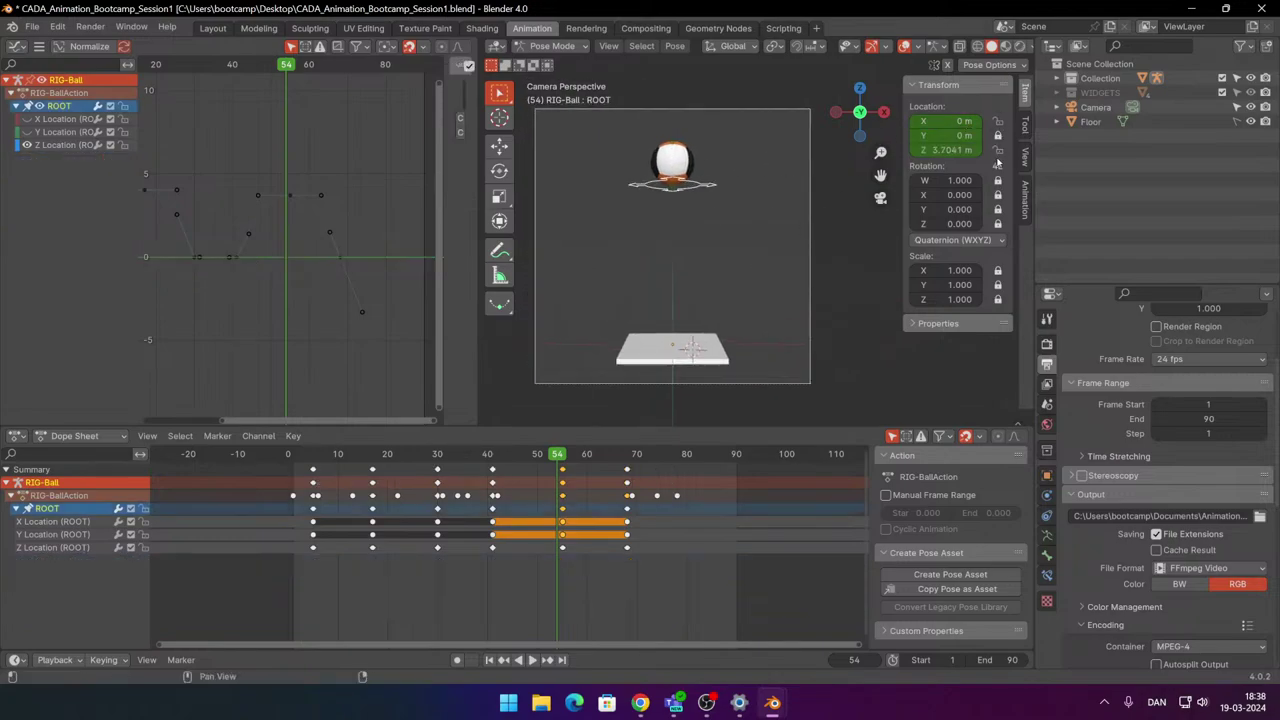
mouse_move(586, 295)
shift+middle_down()
mouse_move(623, 260)
mouse_move(572, 303)
shift+middle_up()
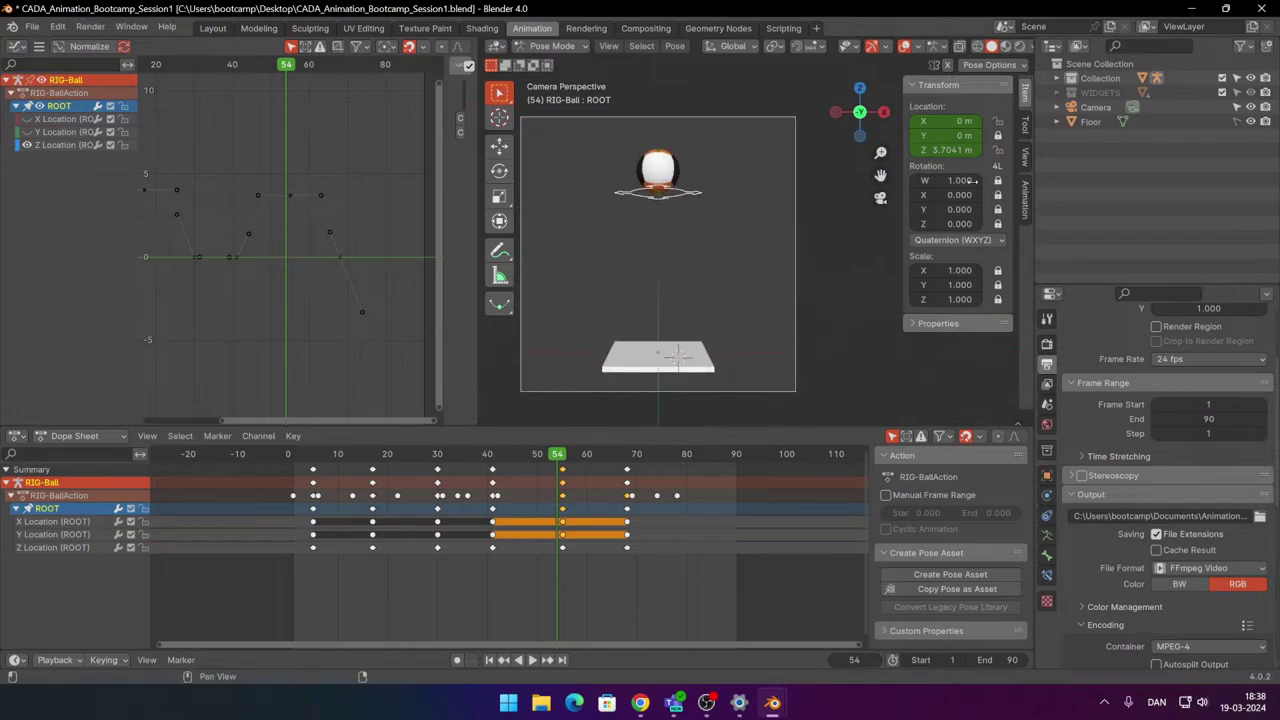
shift+middle_drag(687, 285, 775, 170)
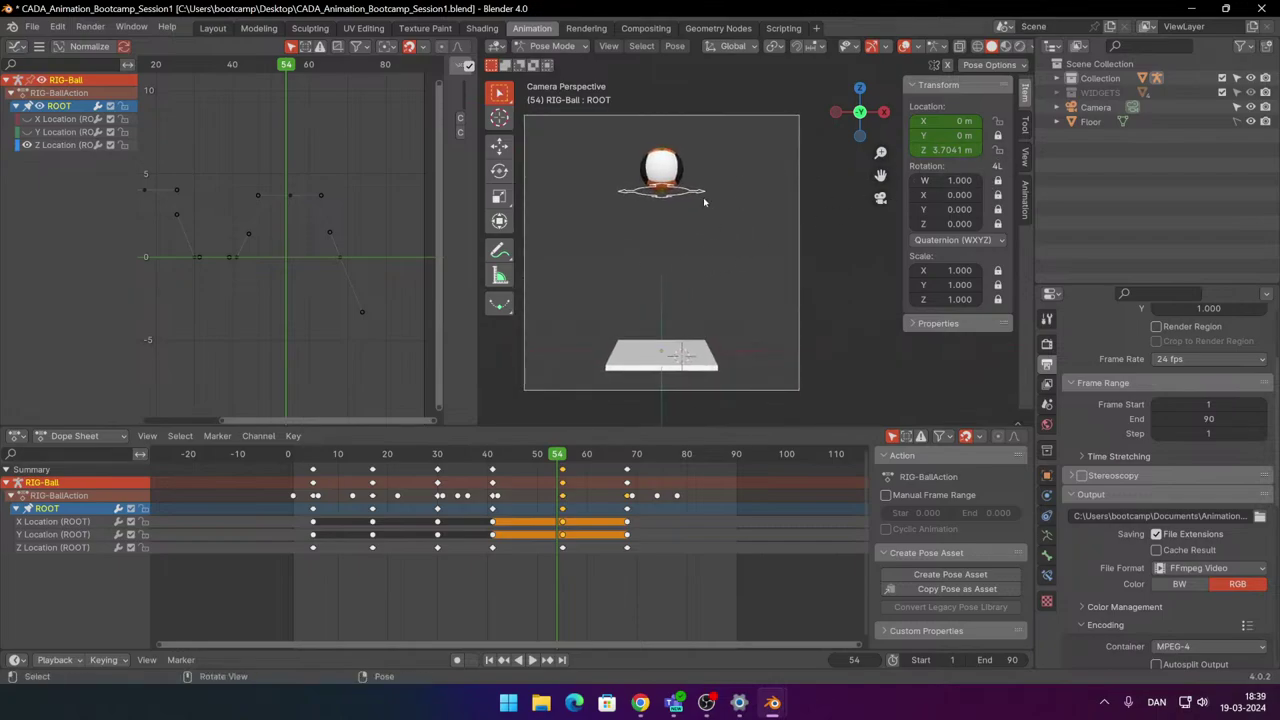
click(740, 188)
key(KP_1)
scroll(815, 218, up, 5)
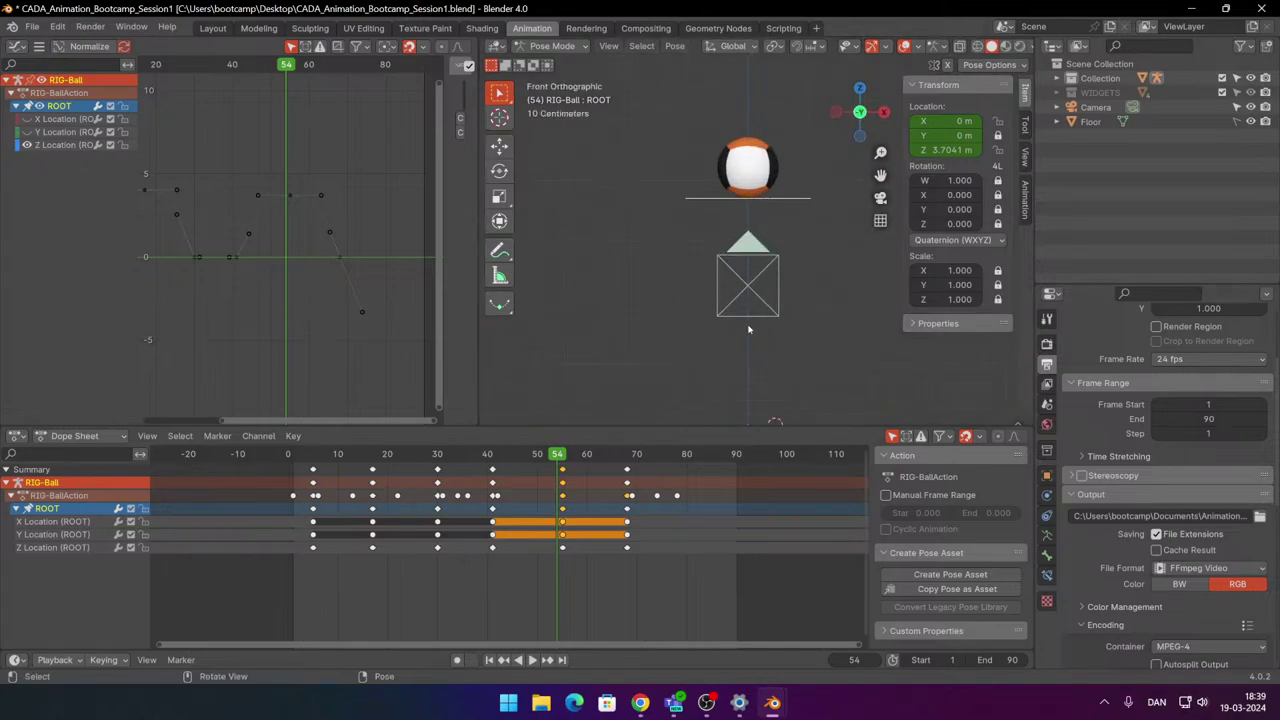
Scrub back to frame 40 and examine the ball's take-off around frames 41 and 42 from the front.
drag(566, 458, 487, 467)
scroll(629, 306, down, 3)
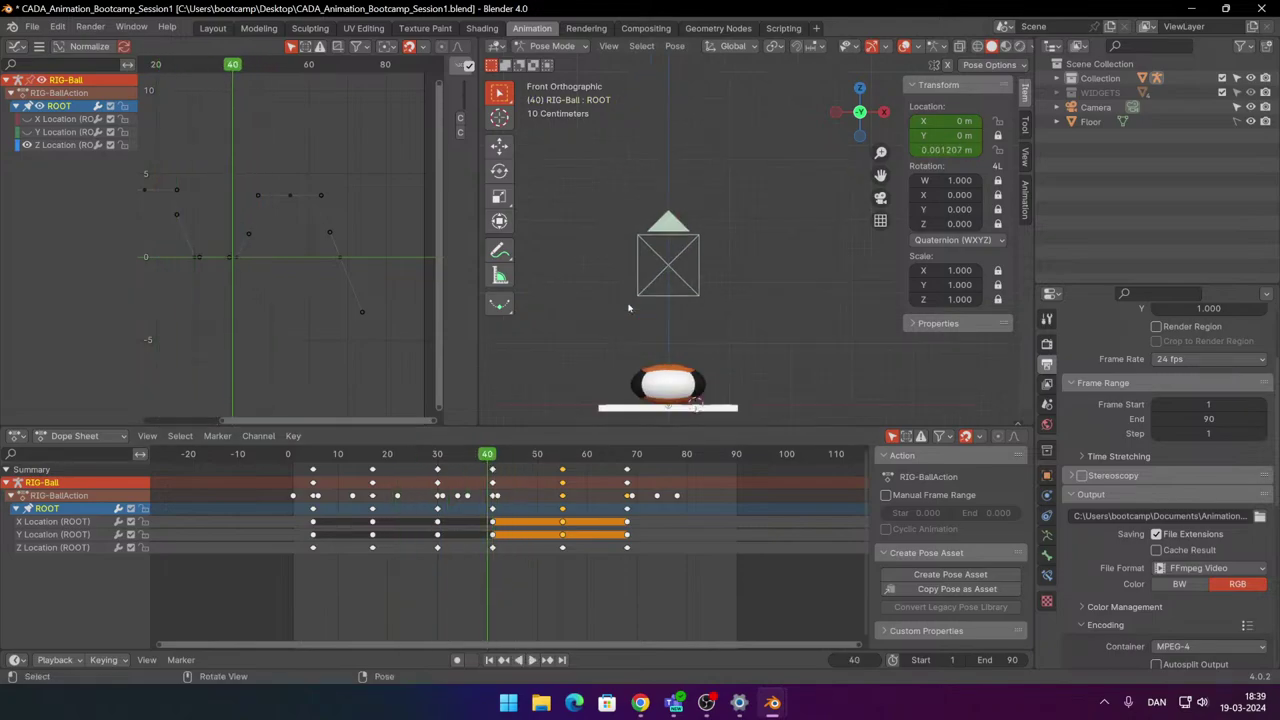
shift+middle_drag(629, 306, 629, 262)
key(space)
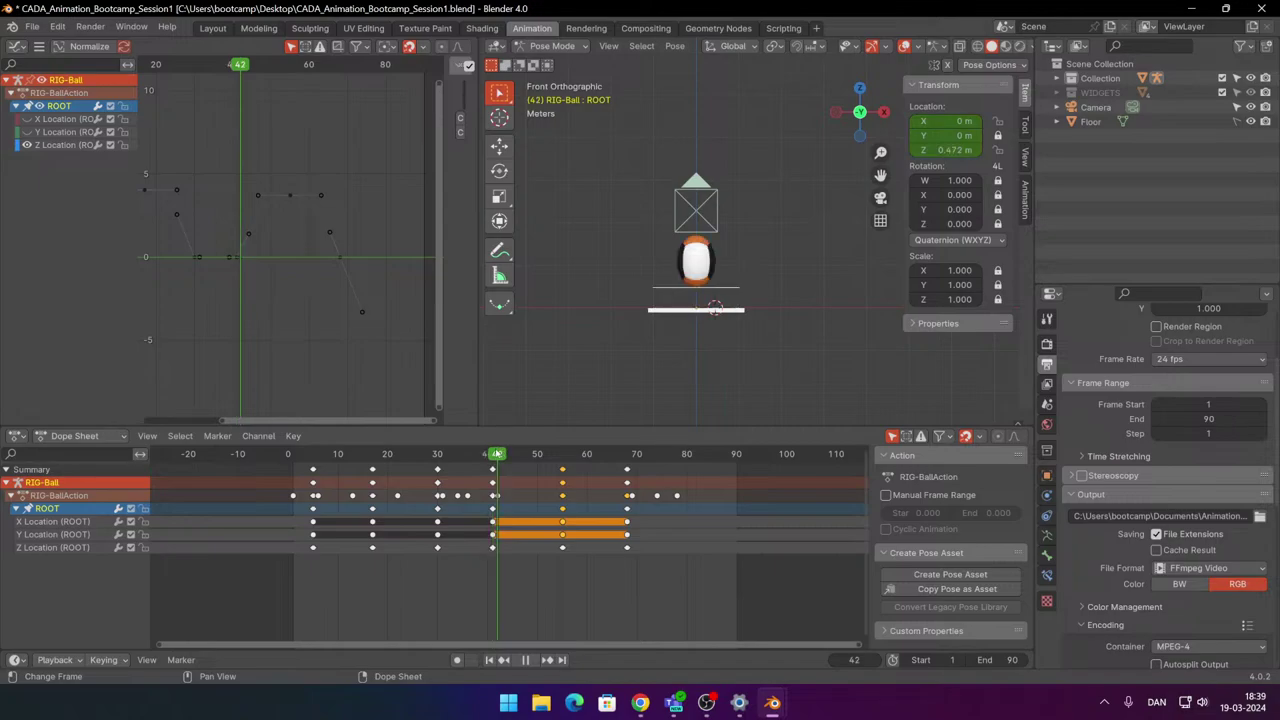
key(space)
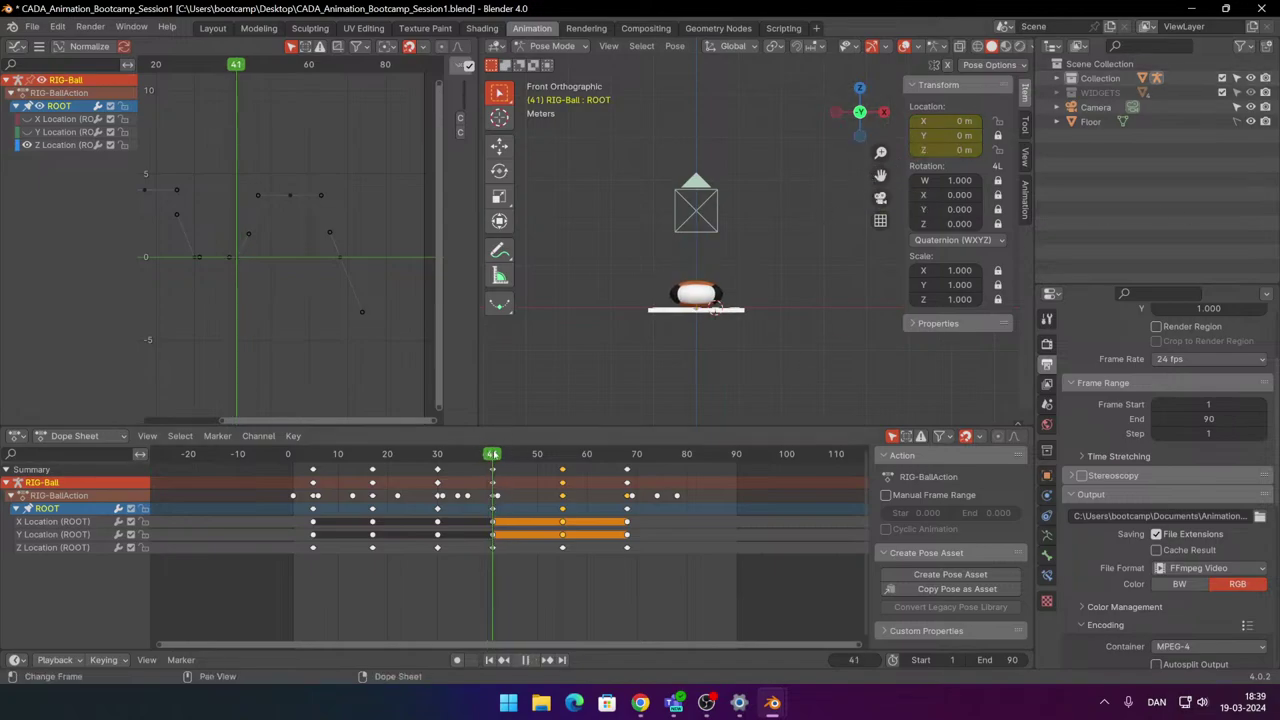
At frame 68, set ROOT's X location to 5 m and insert a Location keyframe.
drag(495, 455, 627, 456)
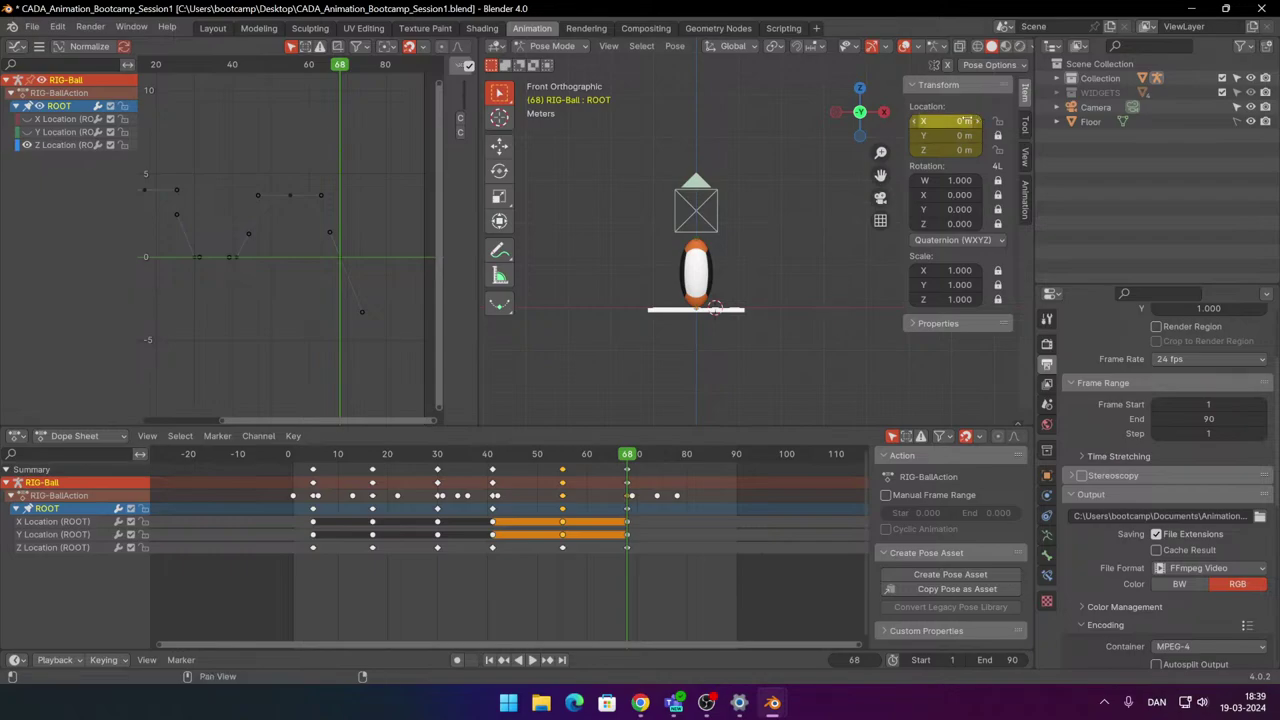
drag(950, 121, 1005, 121)
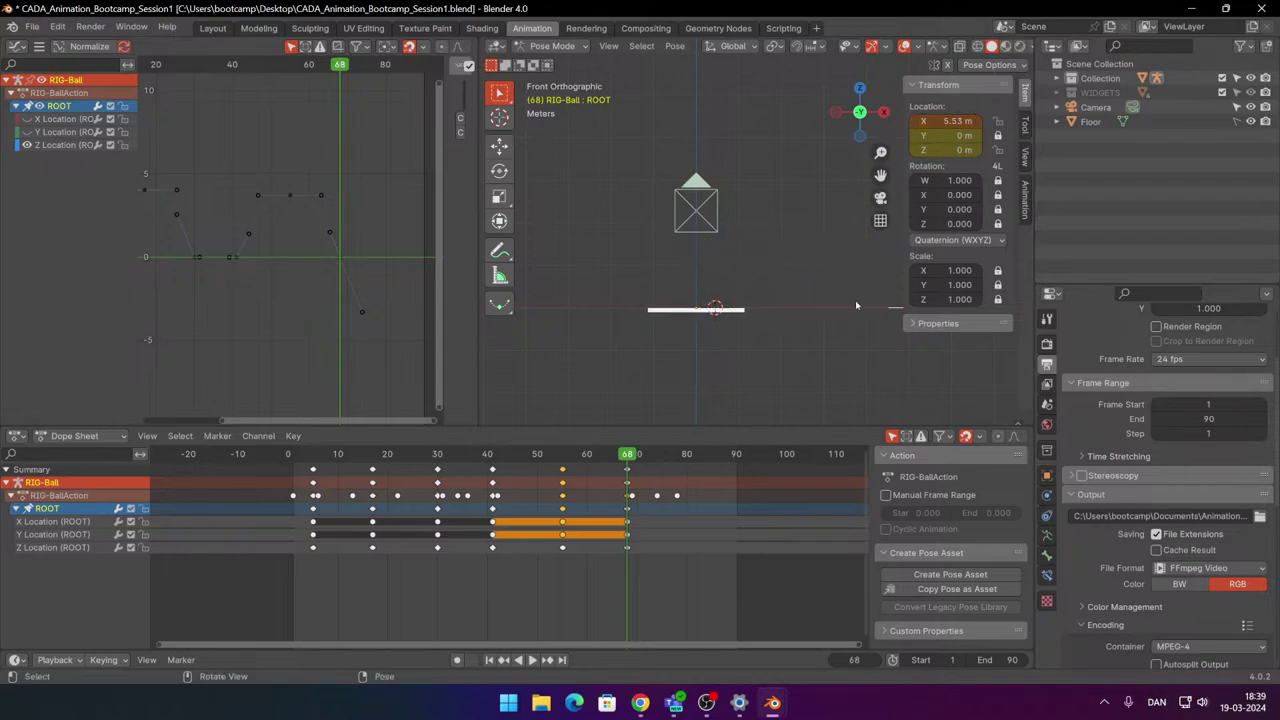
scroll(840, 370, down, 3)
shift+middle_drag(829, 399, 649, 431)
shift+middle_drag(677, 208, 721, 218)
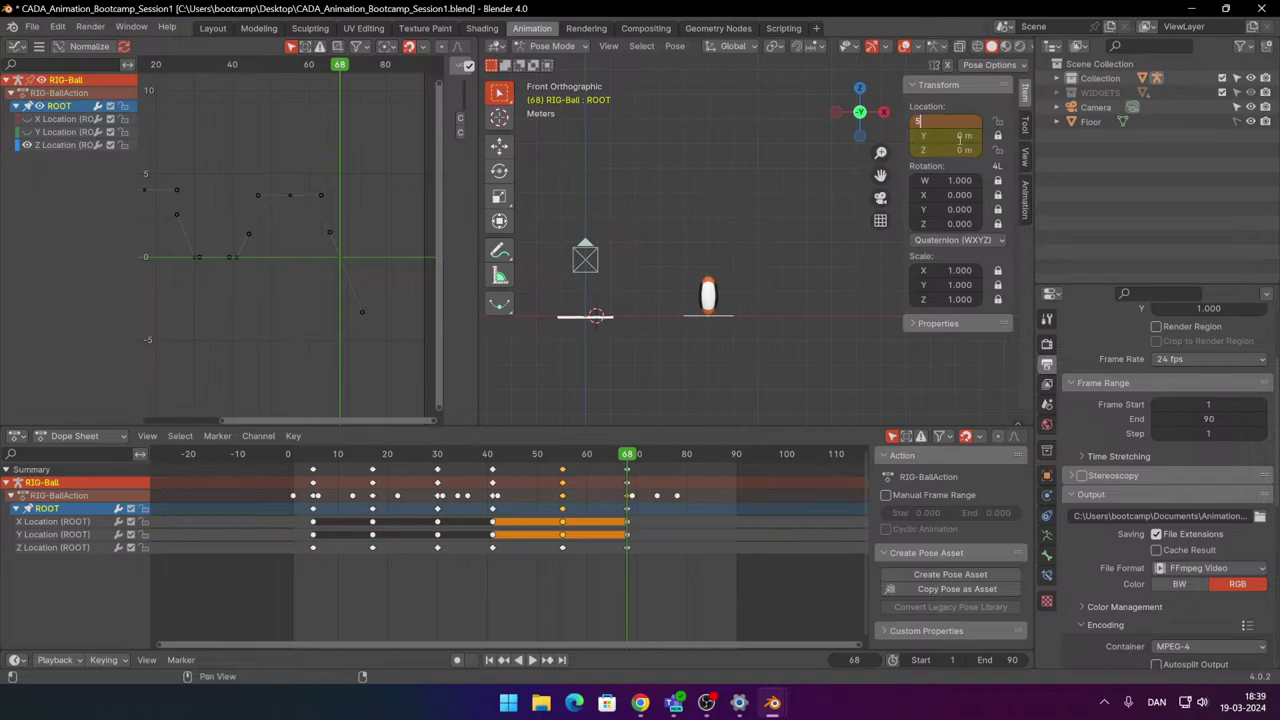
key(Return)
key(i)
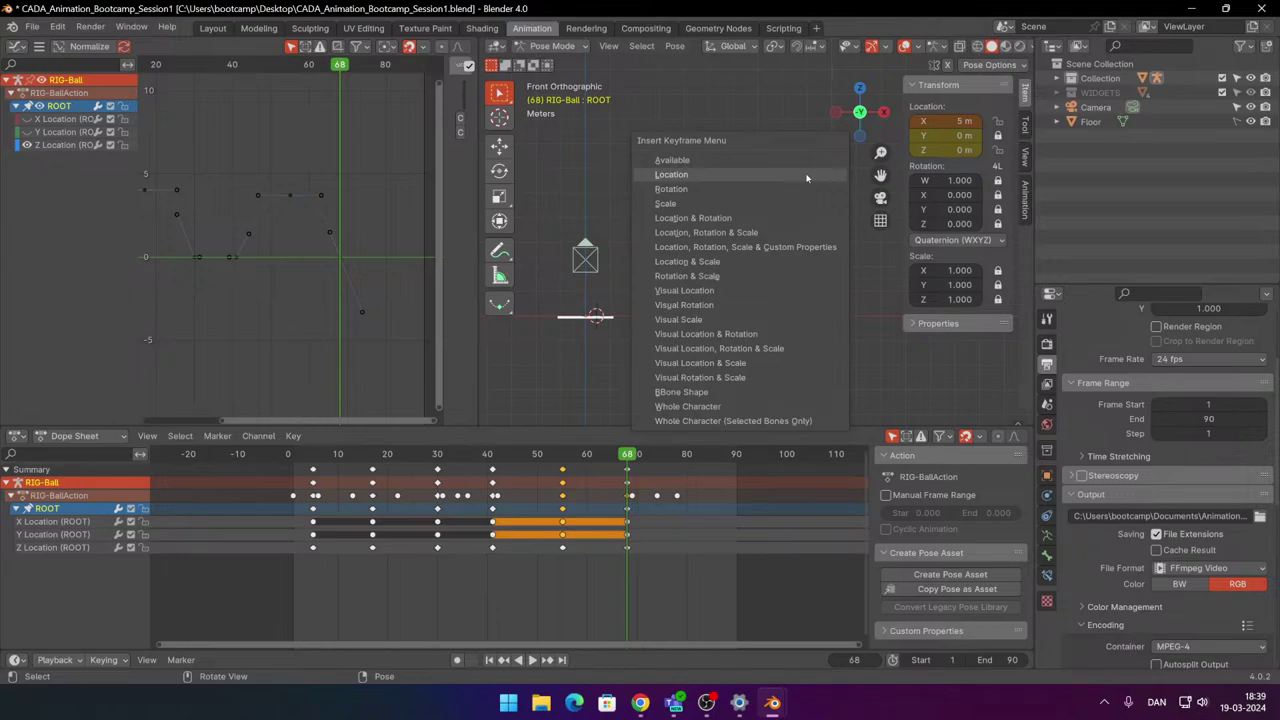
click(807, 178)
Replay the second bounce and scrub from frame 42 to the frame 55 peak to check the sideways travel.
shift+middle_drag(772, 315, 791, 309)
drag(628, 456, 561, 467)
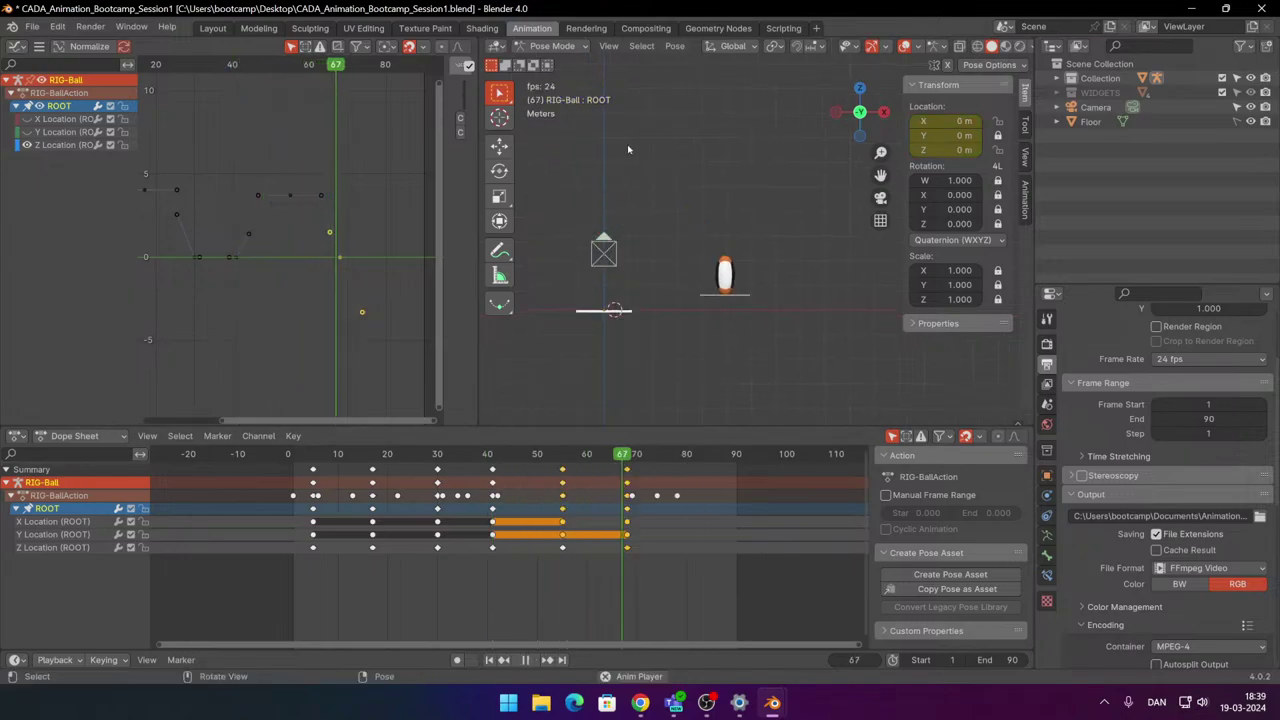
key(space)
drag(638, 455, 497, 520)
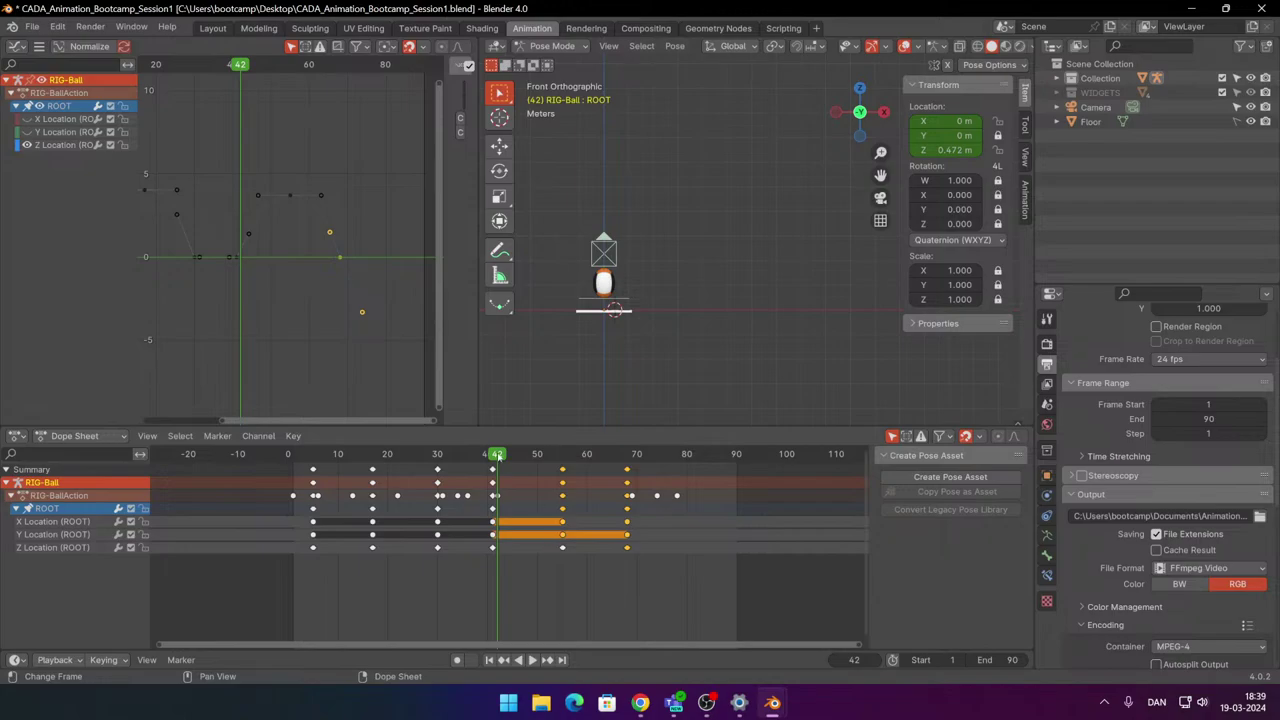
drag(497, 456, 565, 460)
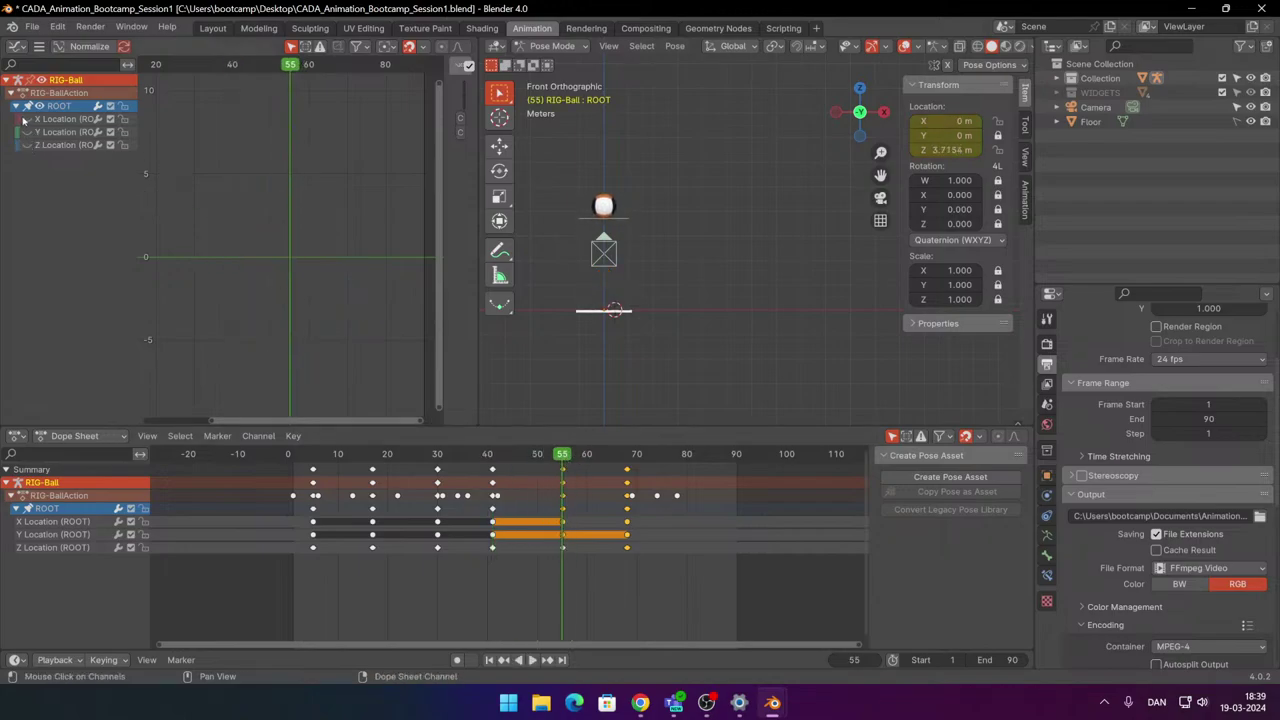
Display only ROOT's X Location curve and examine the sideways motion between frames 40 and 56.
scroll(363, 257, up, 6)
middle_drag(388, 293, 343, 366)
scroll(360, 263, down, 4)
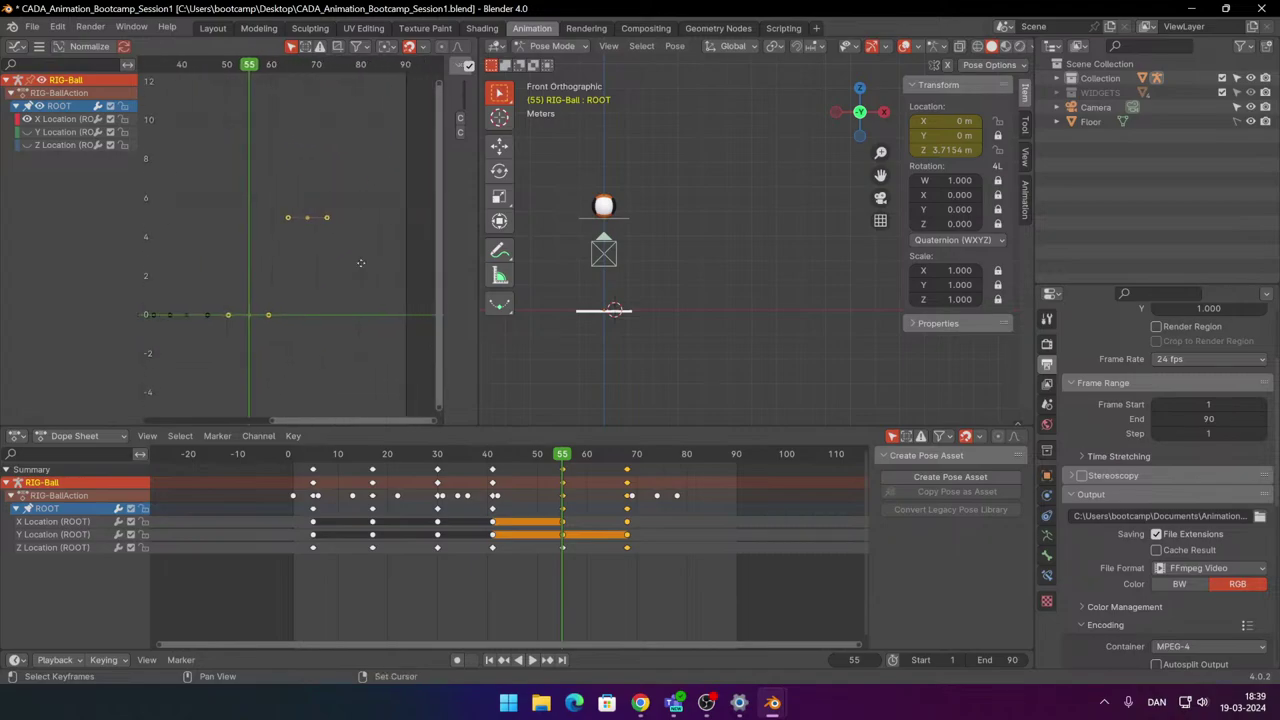
middle_drag(360, 263, 341, 271)
drag(238, 66, 238, 111)
middle_drag(257, 305, 357, 254)
scroll(354, 250, up, 3)
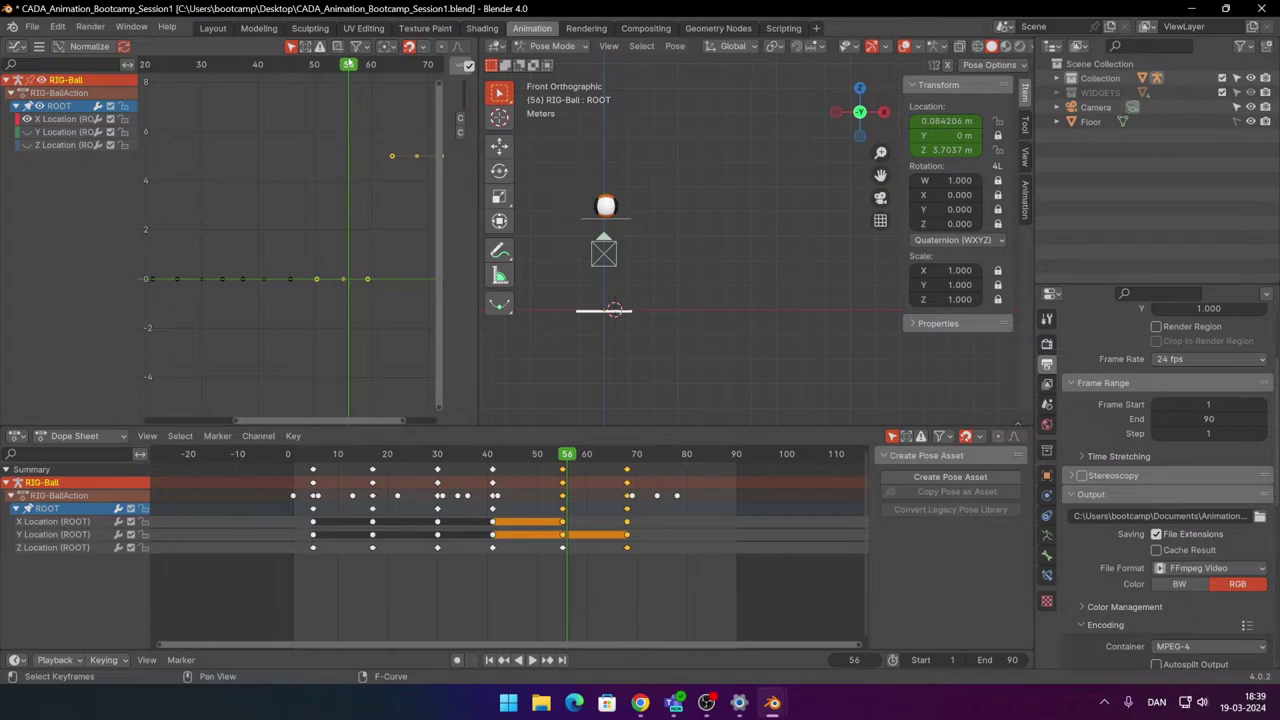
drag(348, 64, 258, 130)
key(space)
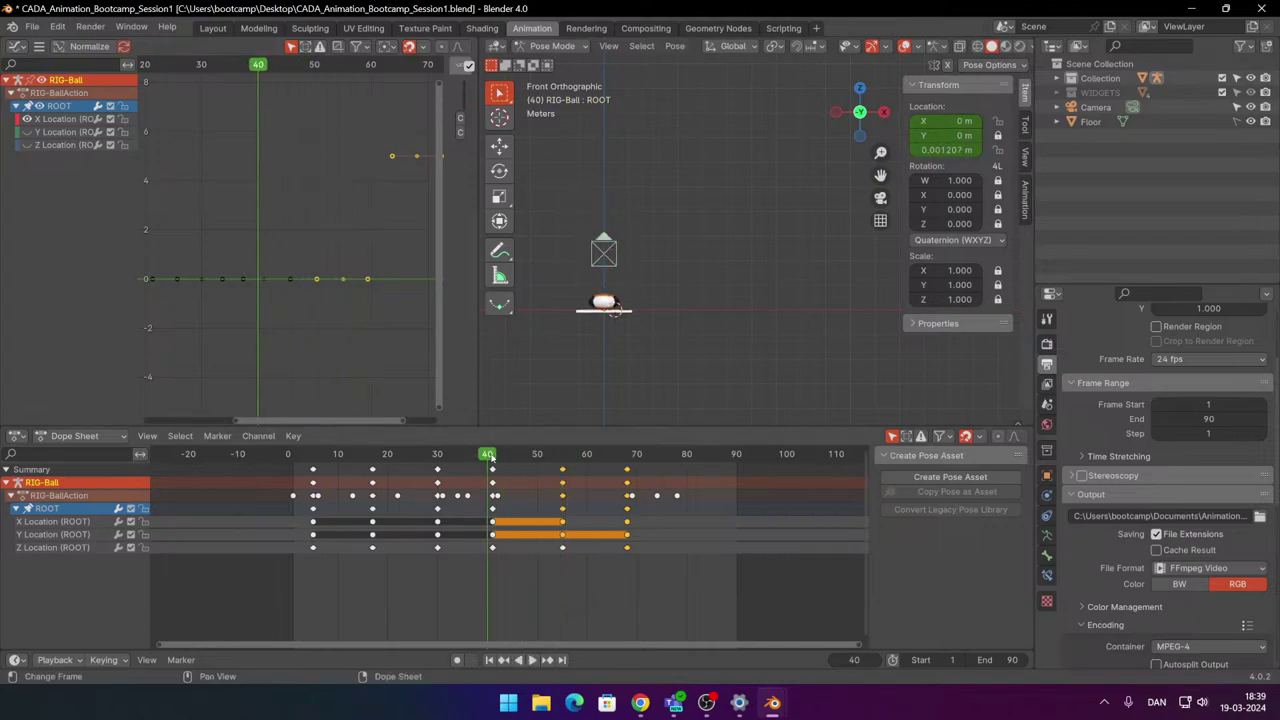
key(space)
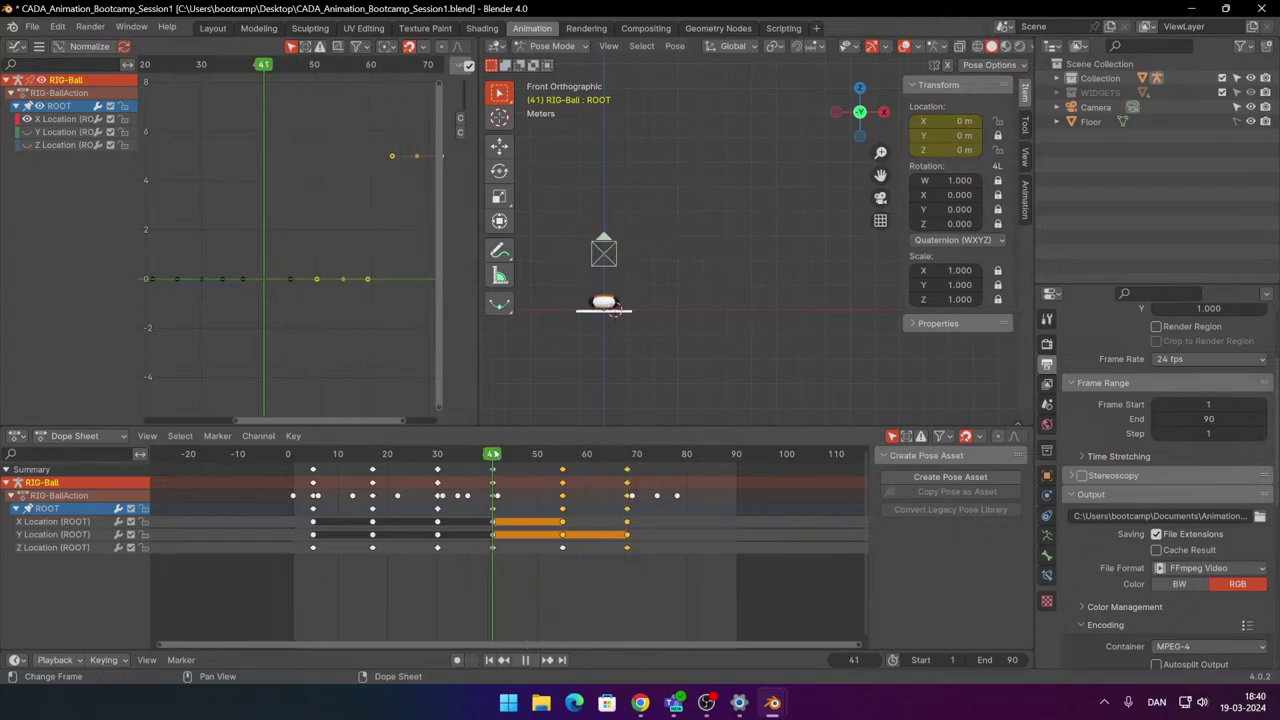
Delete ROOT's X Location key at frame 55 and replay the second bounce to check its sideways arc.
scroll(357, 274, up, 3)
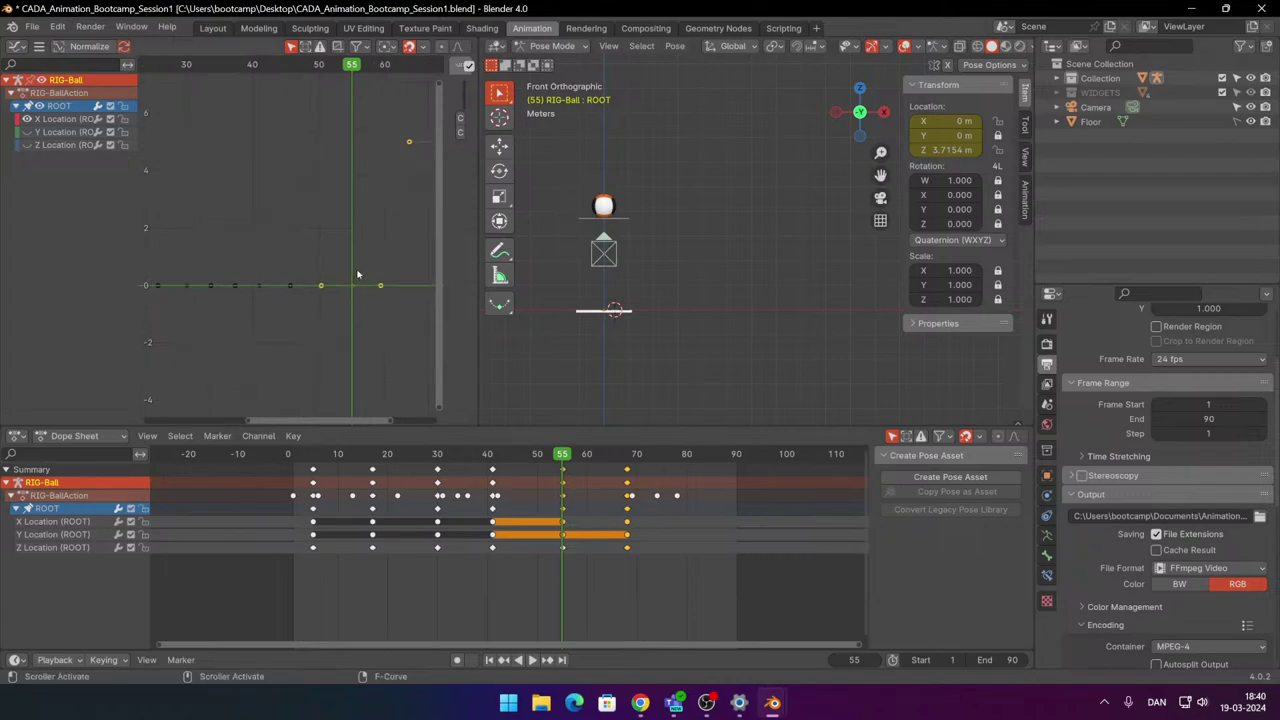
scroll(350, 303, up, 1)
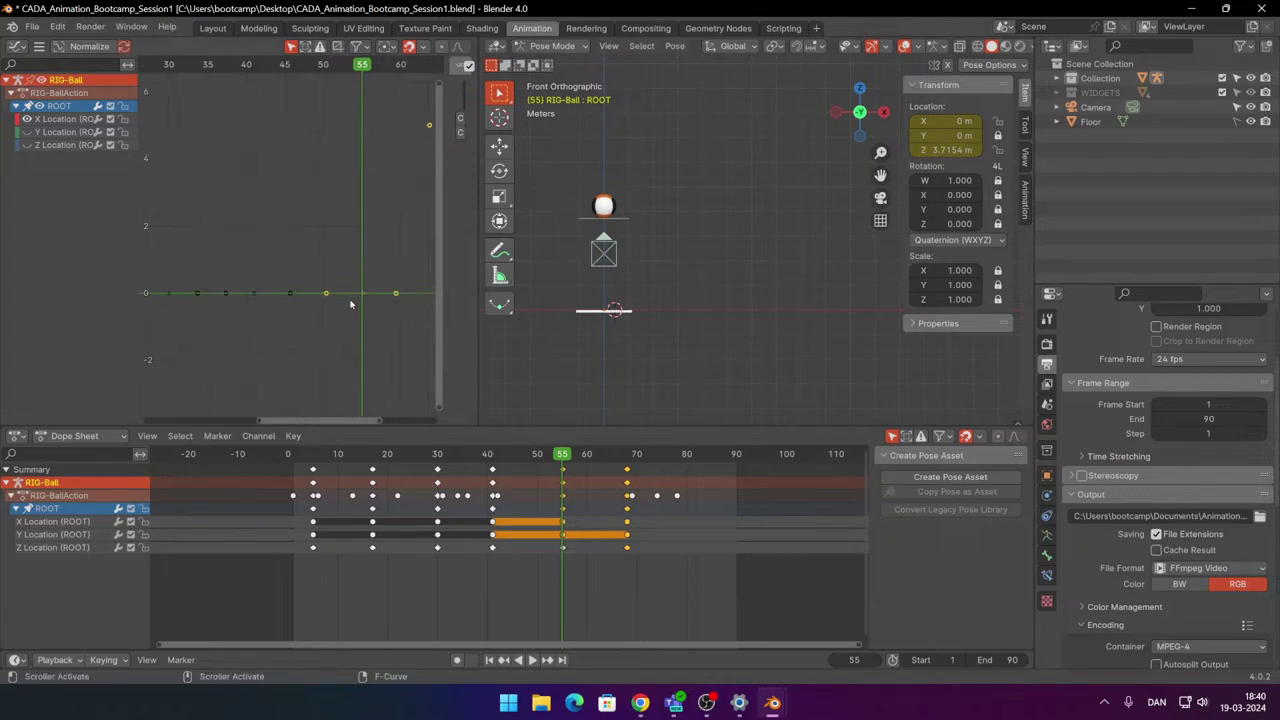
drag(324, 357, 420, 262)
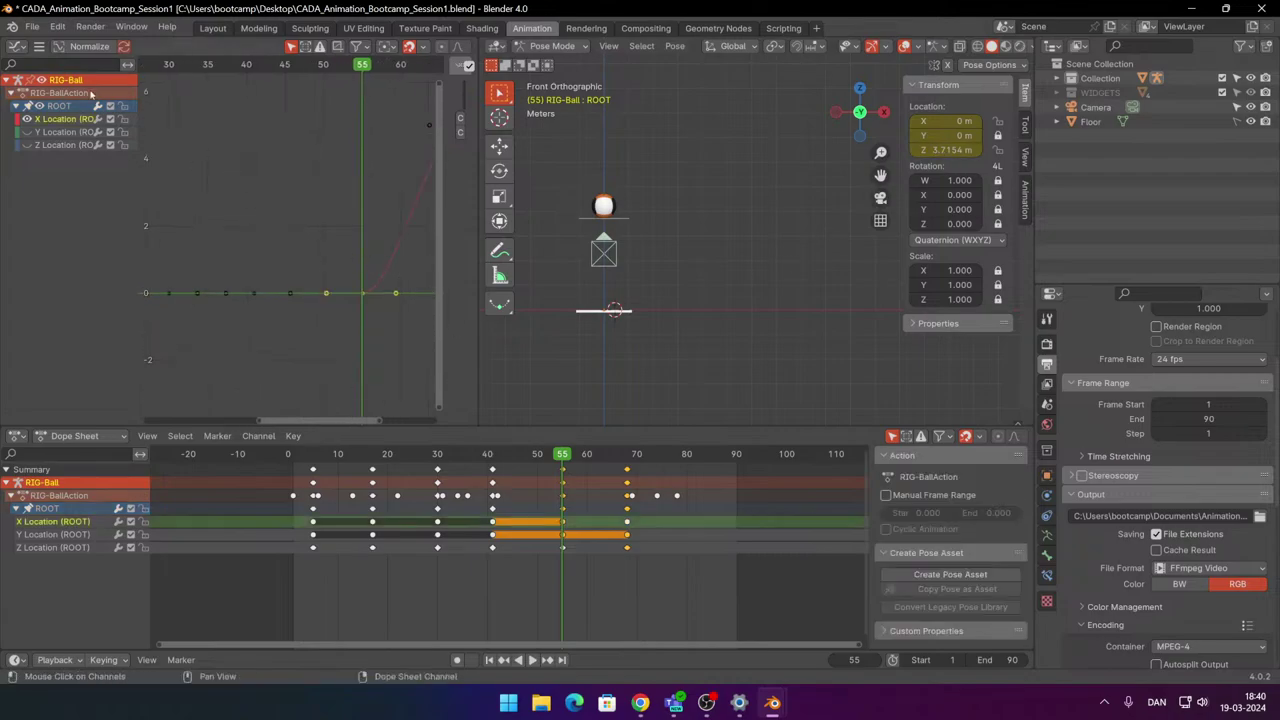
key(Delete)
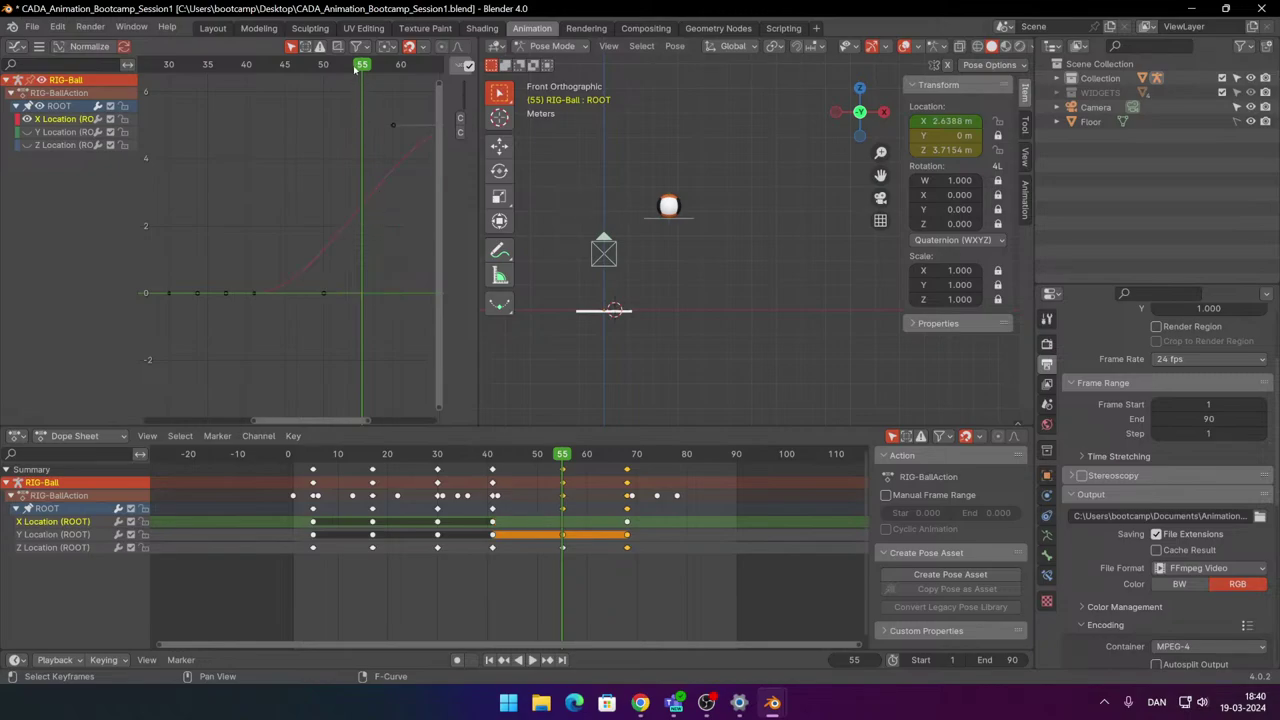
drag(355, 68, 238, 66)
key(space)
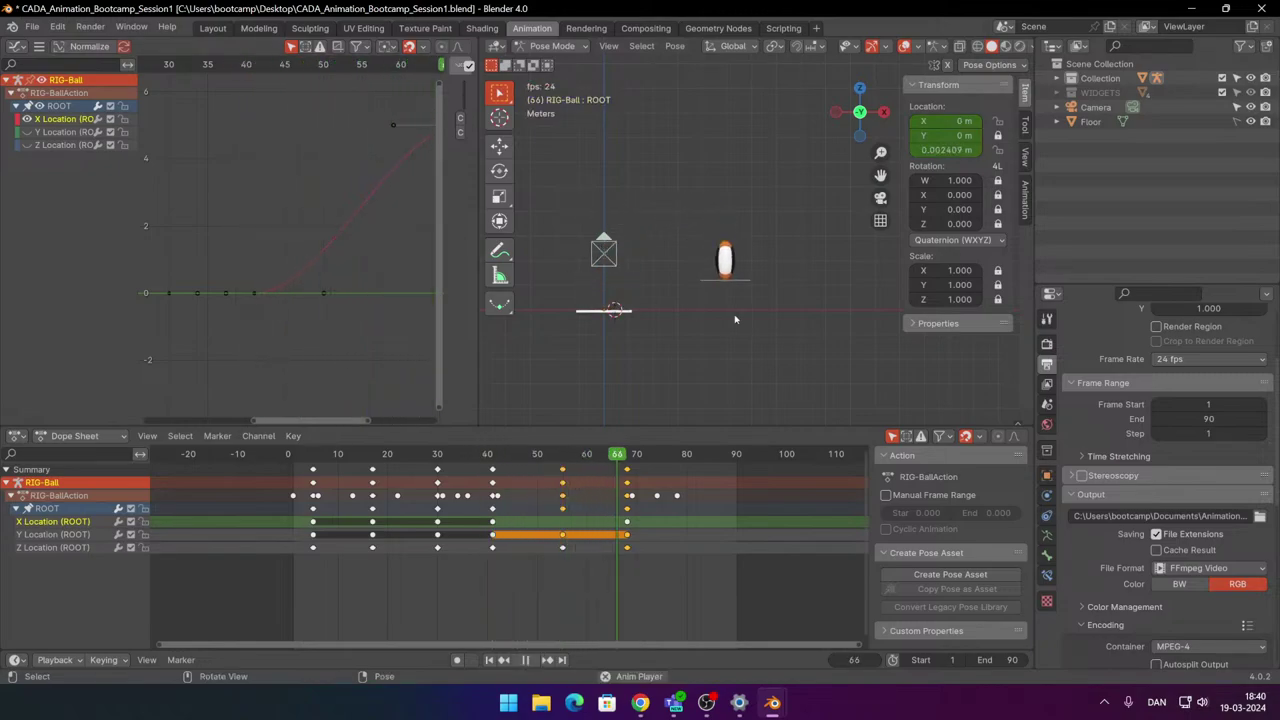
scroll(289, 290, down, 3)
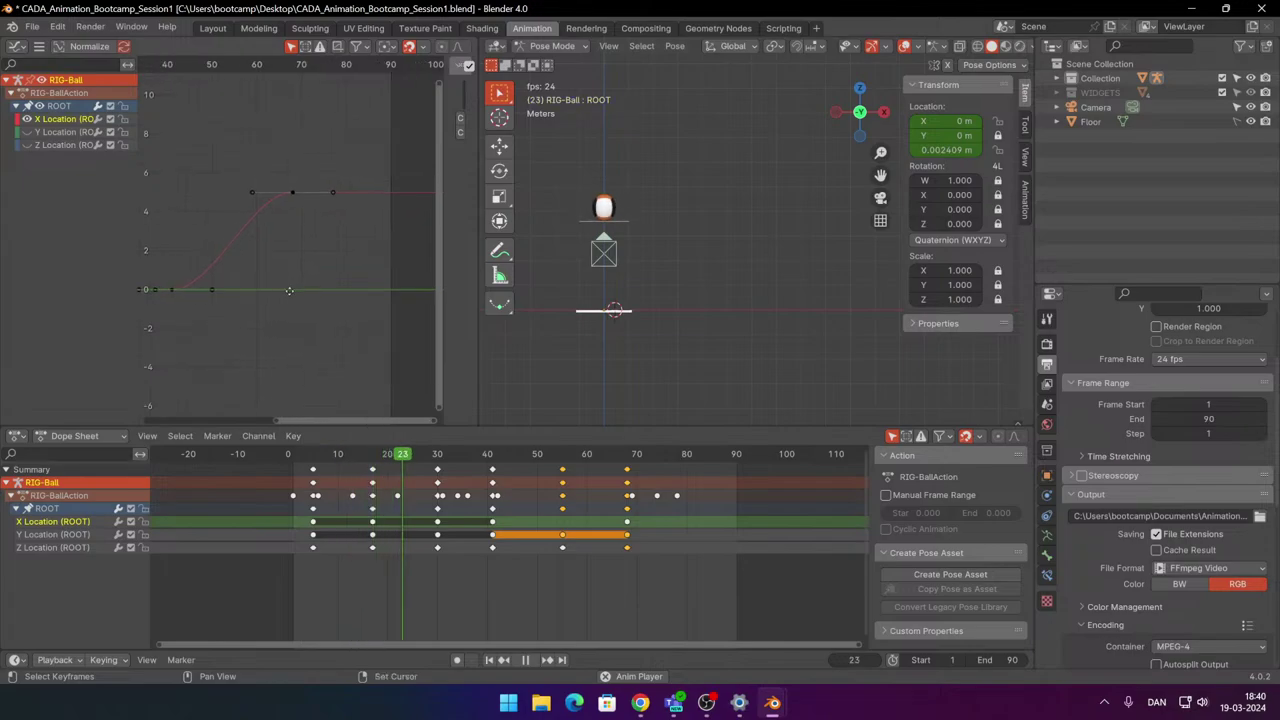
middle_drag(289, 291, 351, 279)
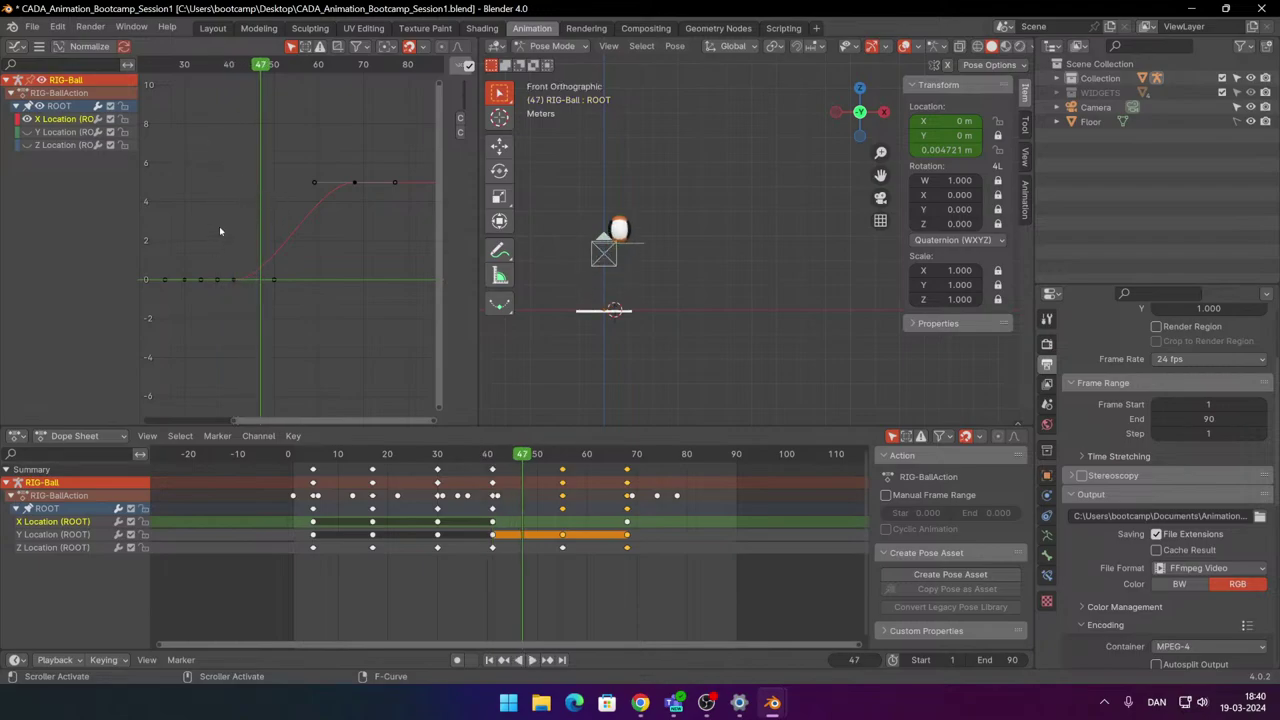
Change the right handle type of ROOT's X Location key at frame 41 so the curve leaves it in a straight line.
scroll(220, 231, up, 2)
drag(180, 64, 203, 63)
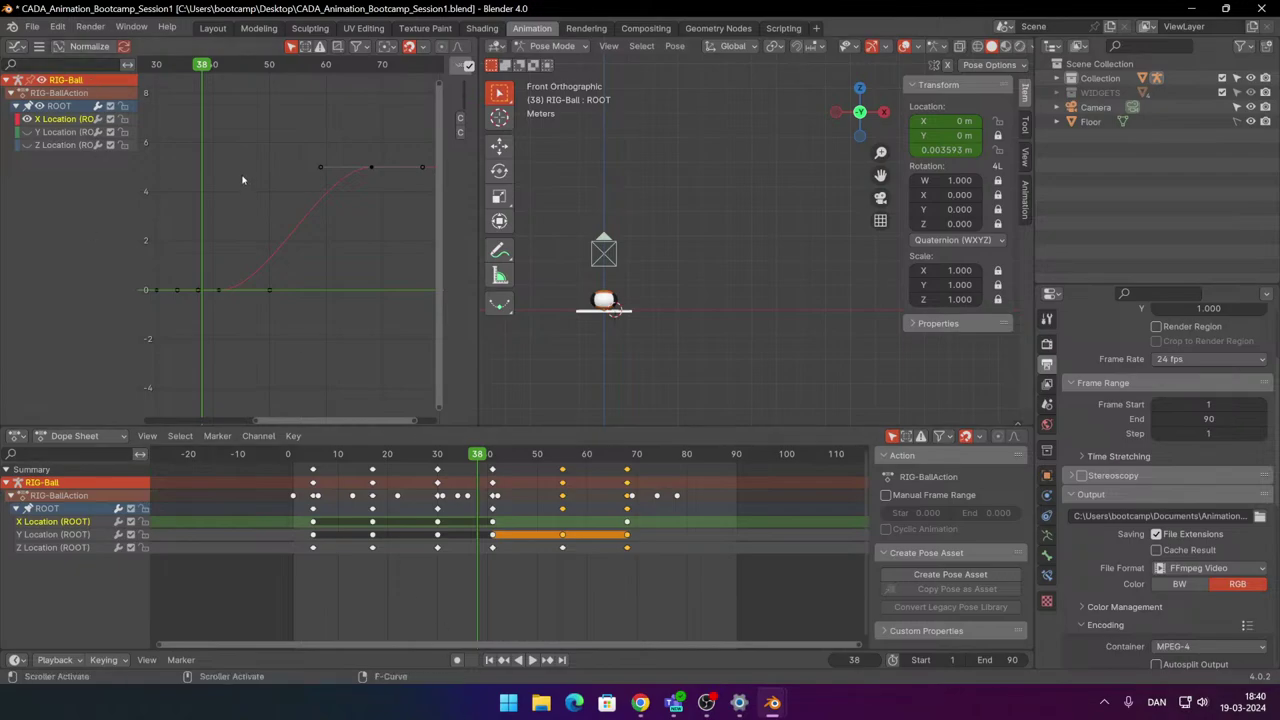
drag(289, 337, 334, 257)
click(269, 290)
scroll(280, 316, up, 1)
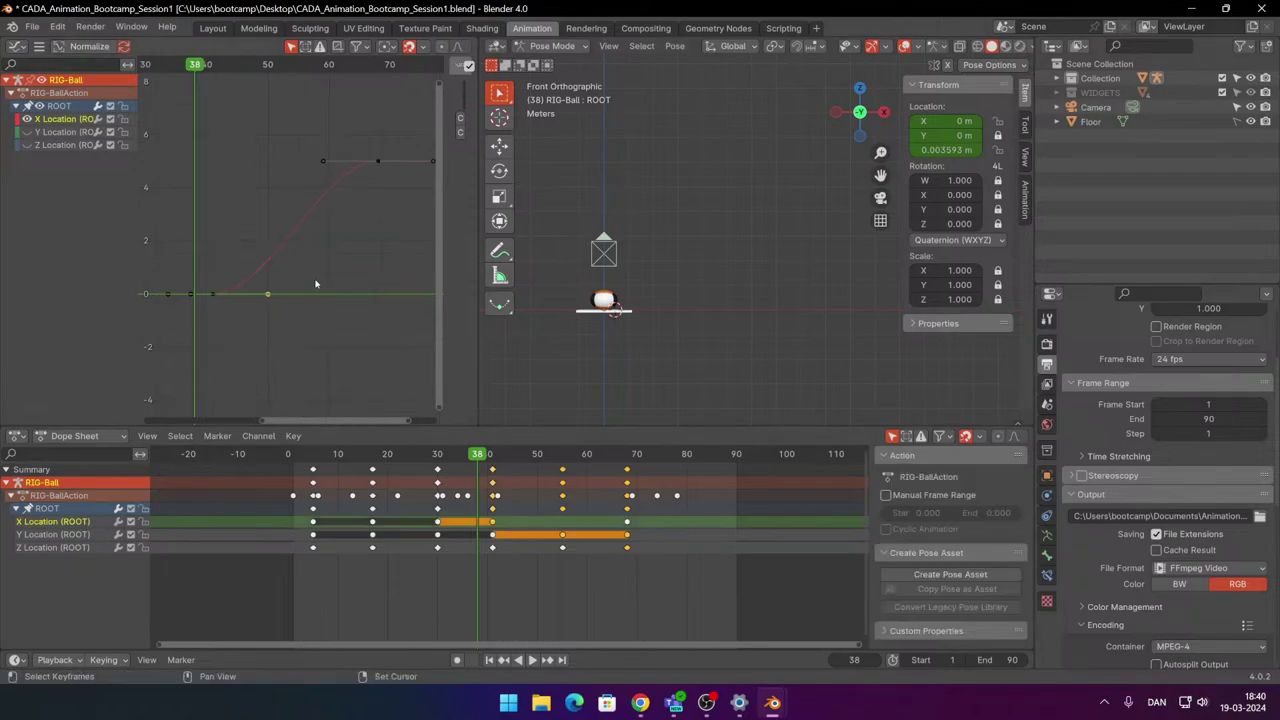
shift+middle_drag(315, 284, 309, 295)
key(v)
click(366, 258)
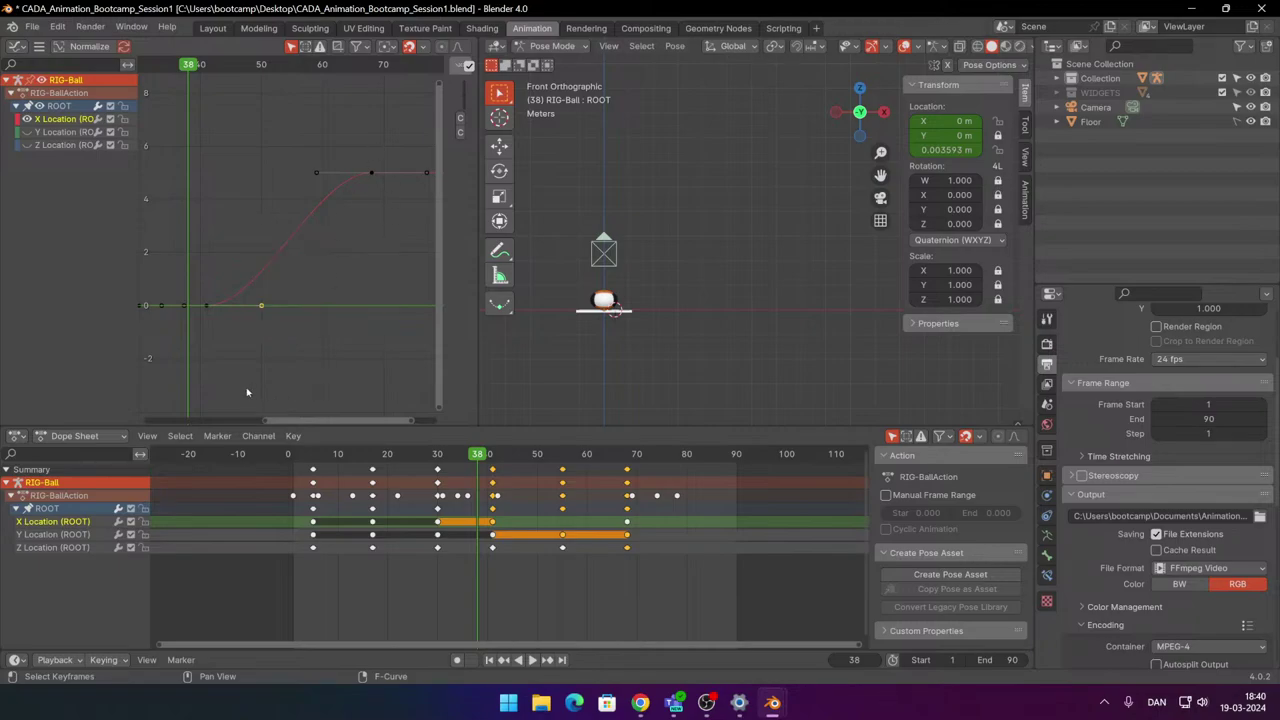
drag(247, 392, 272, 255)
key(v)
click(314, 314)
Change the left handle type of ROOT's X Location key at frame 68 to make the sideways travel linear.
drag(308, 245, 337, 133)
key(v)
click(336, 130)
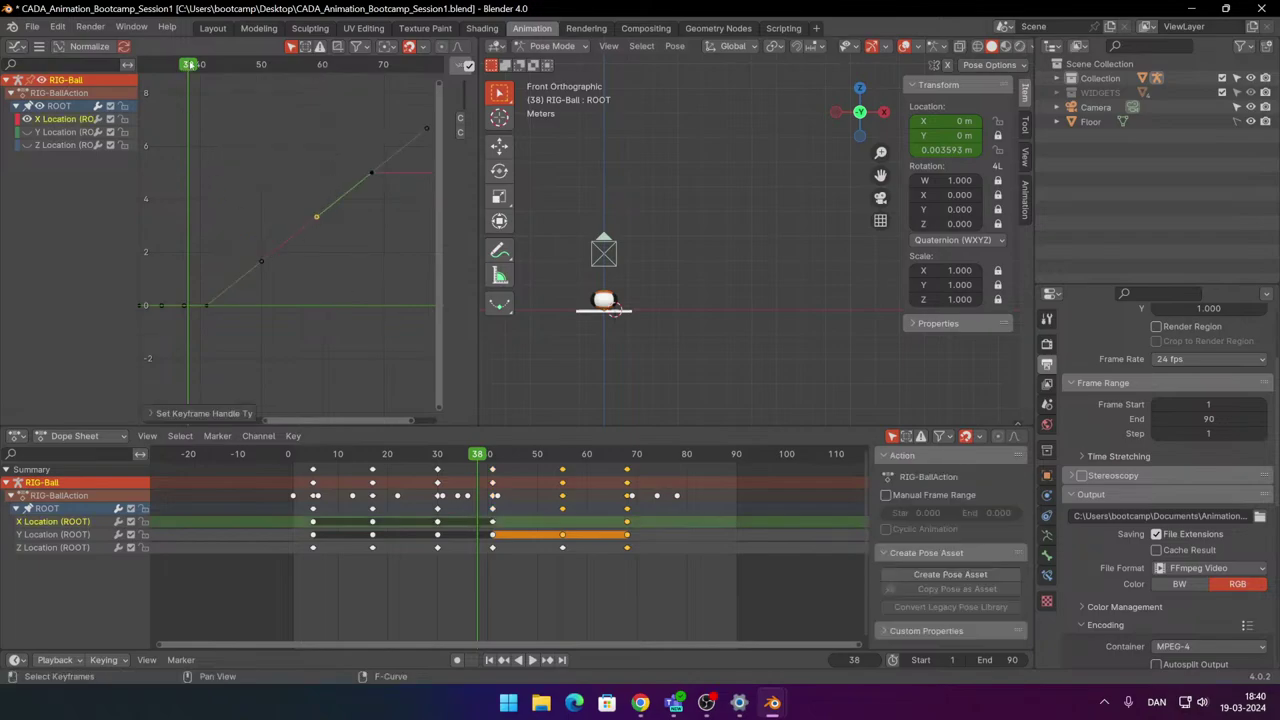
Replay the second bounce in the front view to check the ball's constant-speed sideways travel.
key(space)
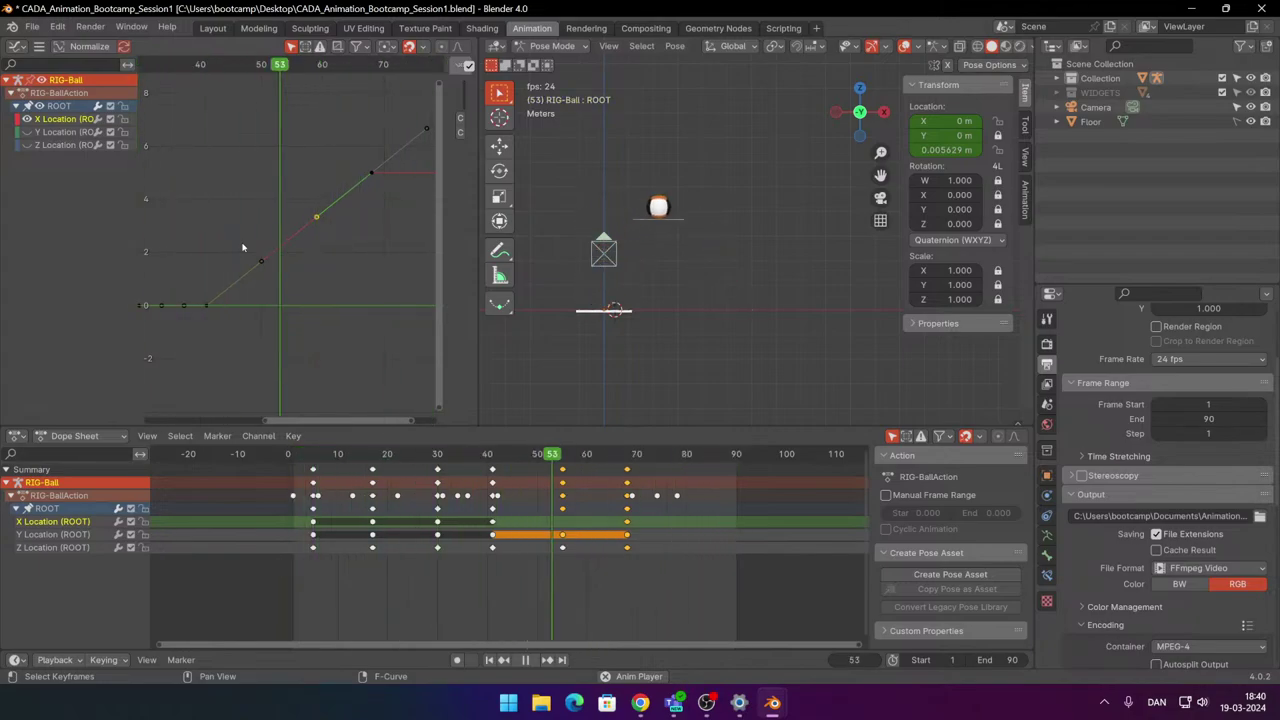
scroll(347, 325, down, 1)
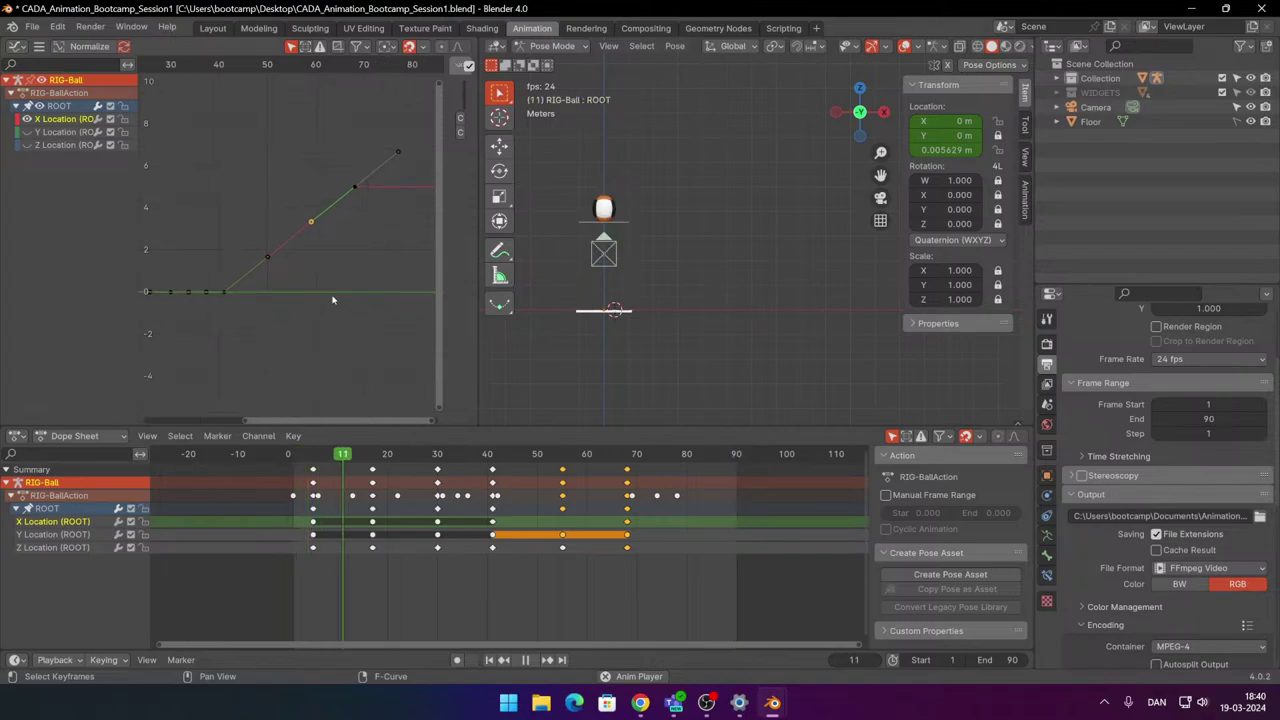
scroll(720, 320, up, 3)
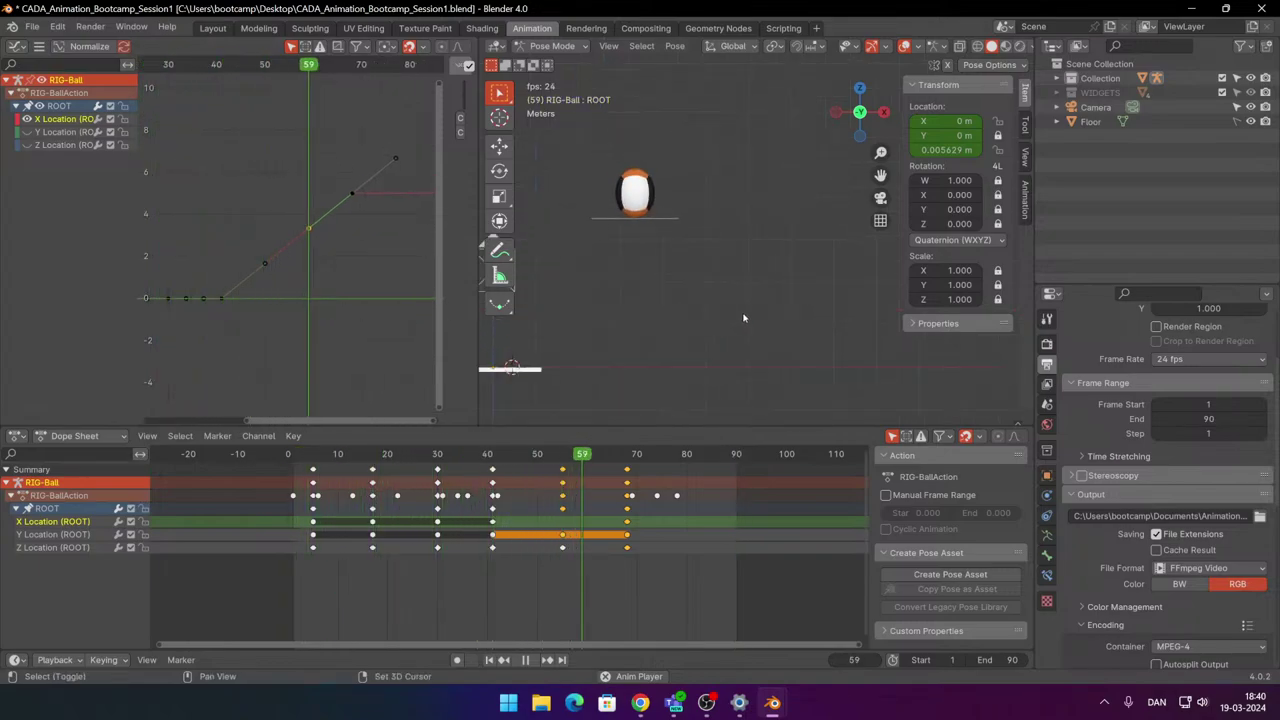
key(space)
drag(694, 466, 480, 466)
key(space)
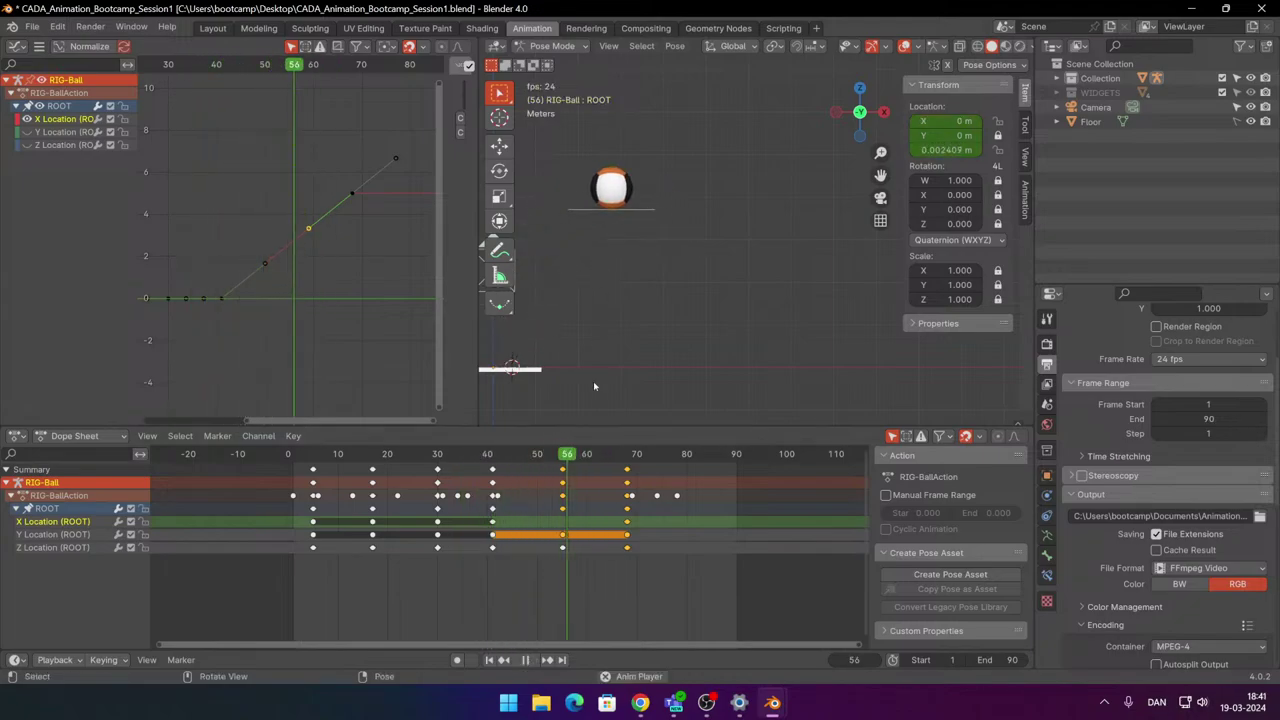
key(space)
Go to frame 42 and select the ball's CTRL-SQUASH/STRETCH-TOP control.
click(514, 473)
drag(514, 473, 496, 495)
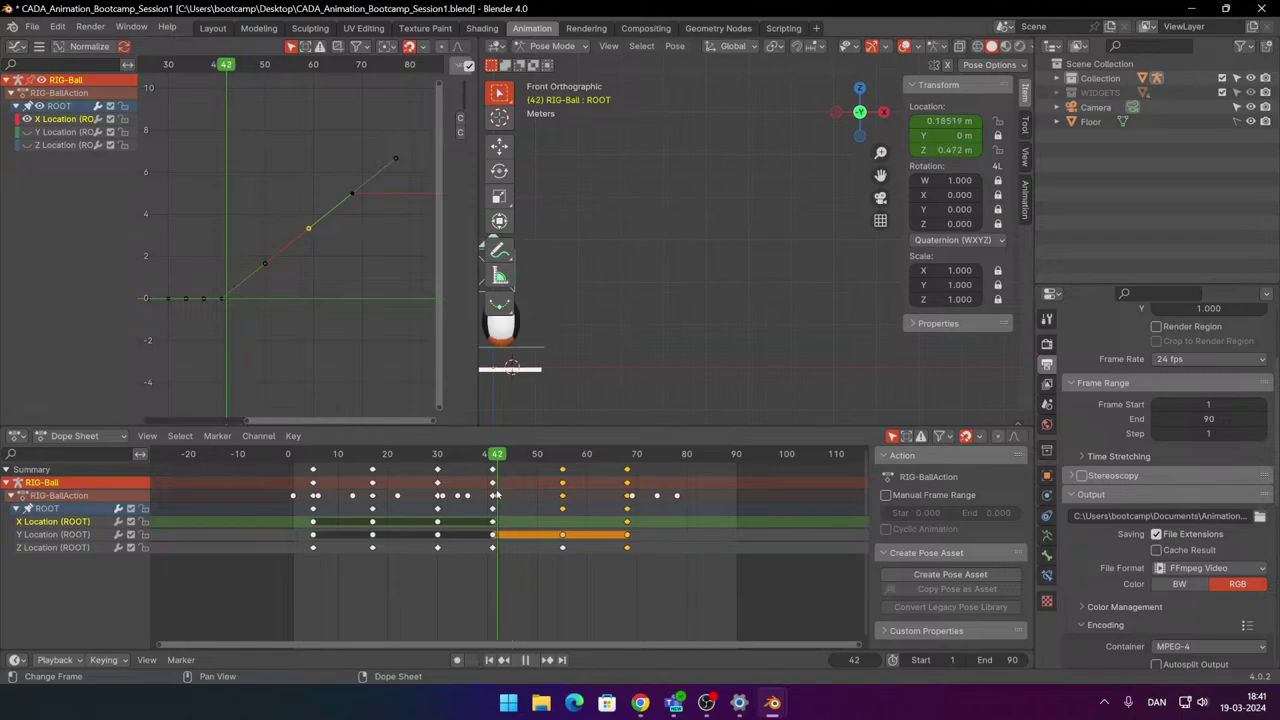
shift+middle_drag(616, 305, 655, 292)
drag(494, 457, 496, 456)
shift+click(555, 287)
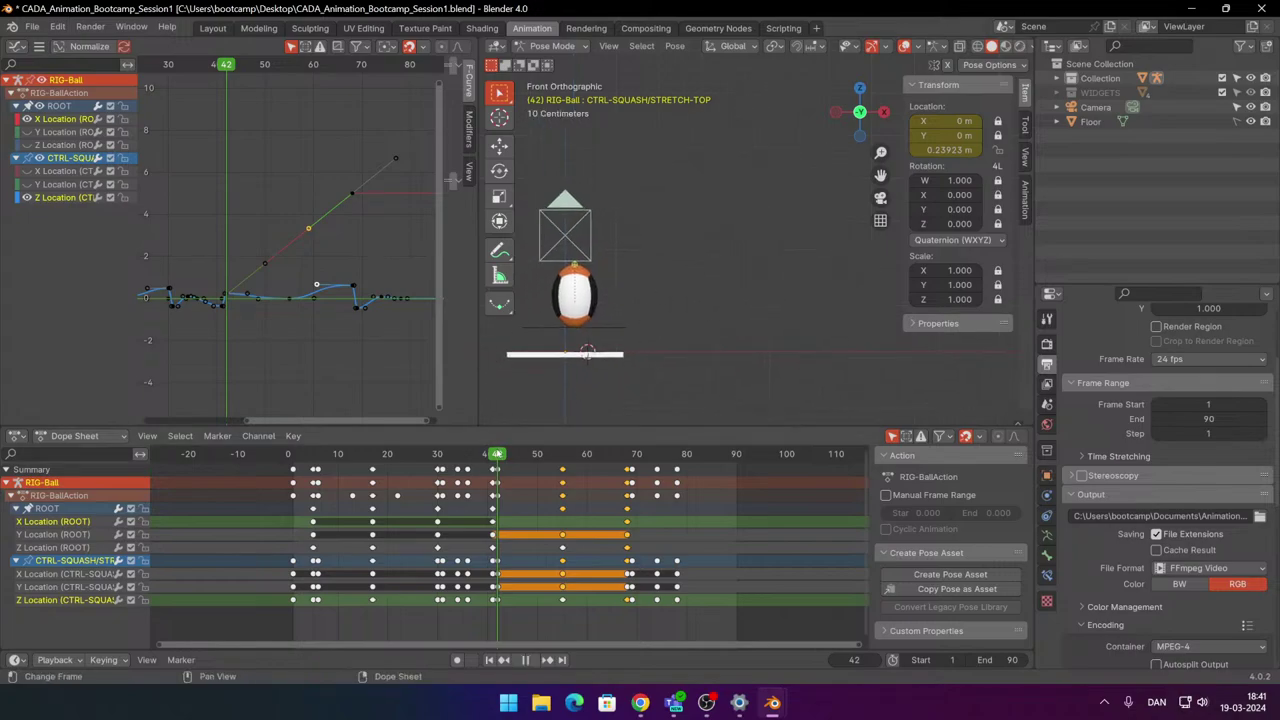
Try raising CTRL-SQUASH/STRETCH-TOP and leaning it about 0.2 m along X at frame 42.
drag(497, 458, 497, 457)
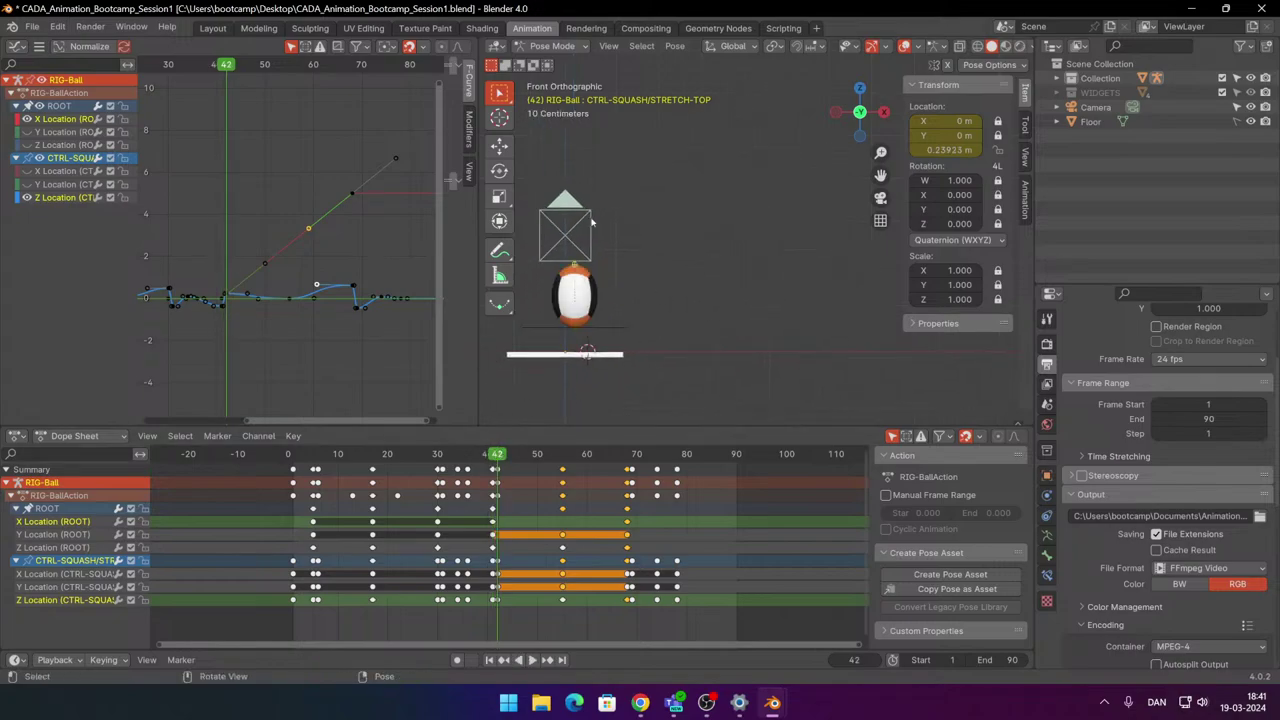
key(g)
key(Escape)
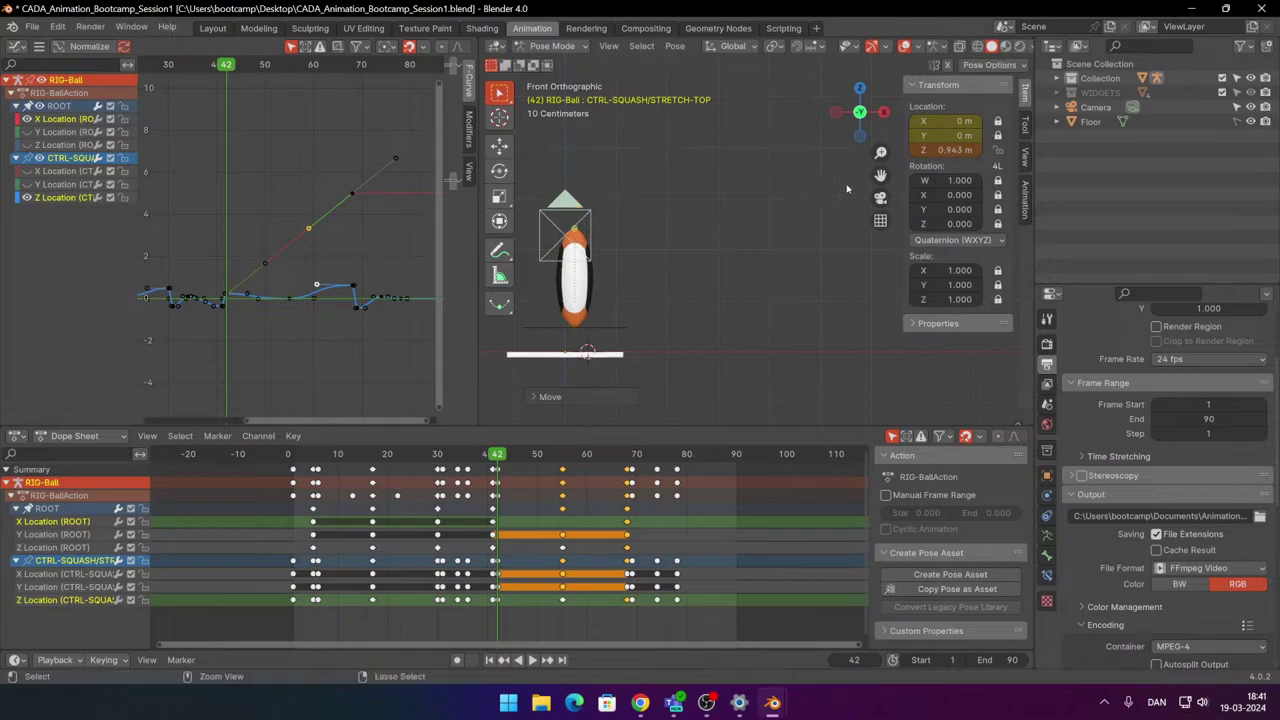
key(g)
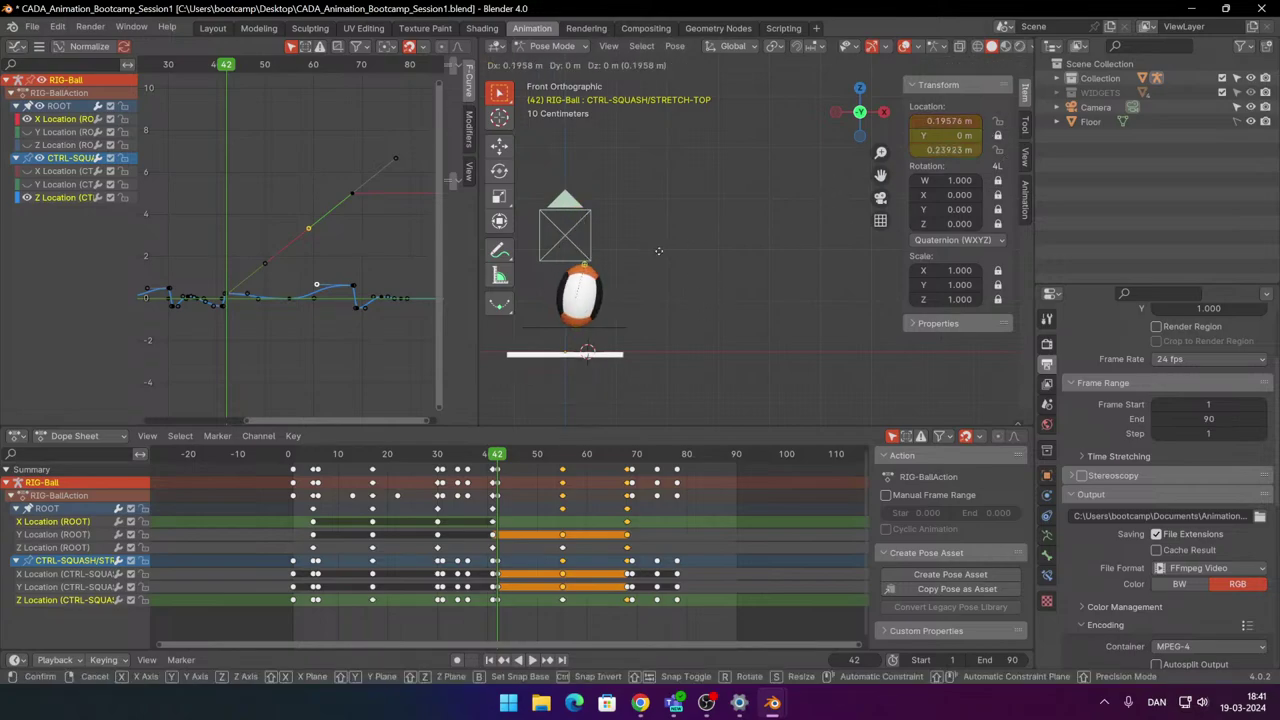
click(657, 251)
Try leaning the squashed ball's top control about 0.16 m along X at frame 41.
drag(497, 458, 492, 462)
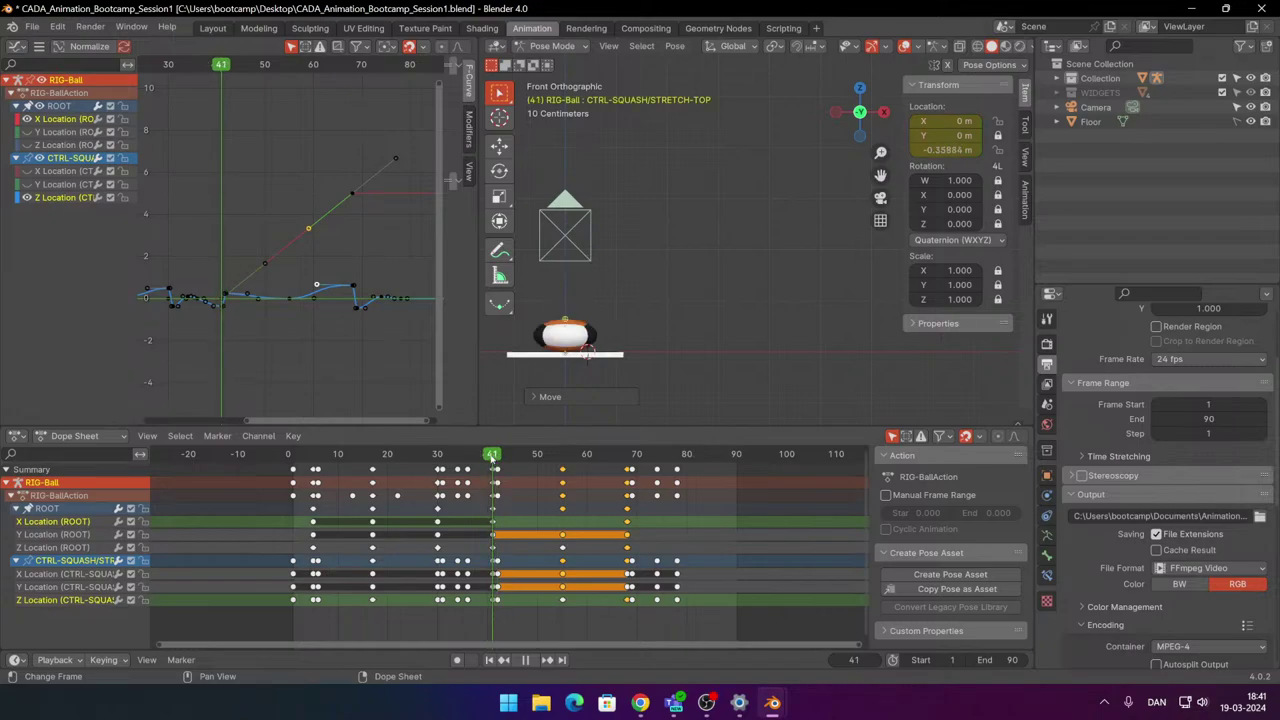
key(g)
click(628, 298)
right_click(495, 498)
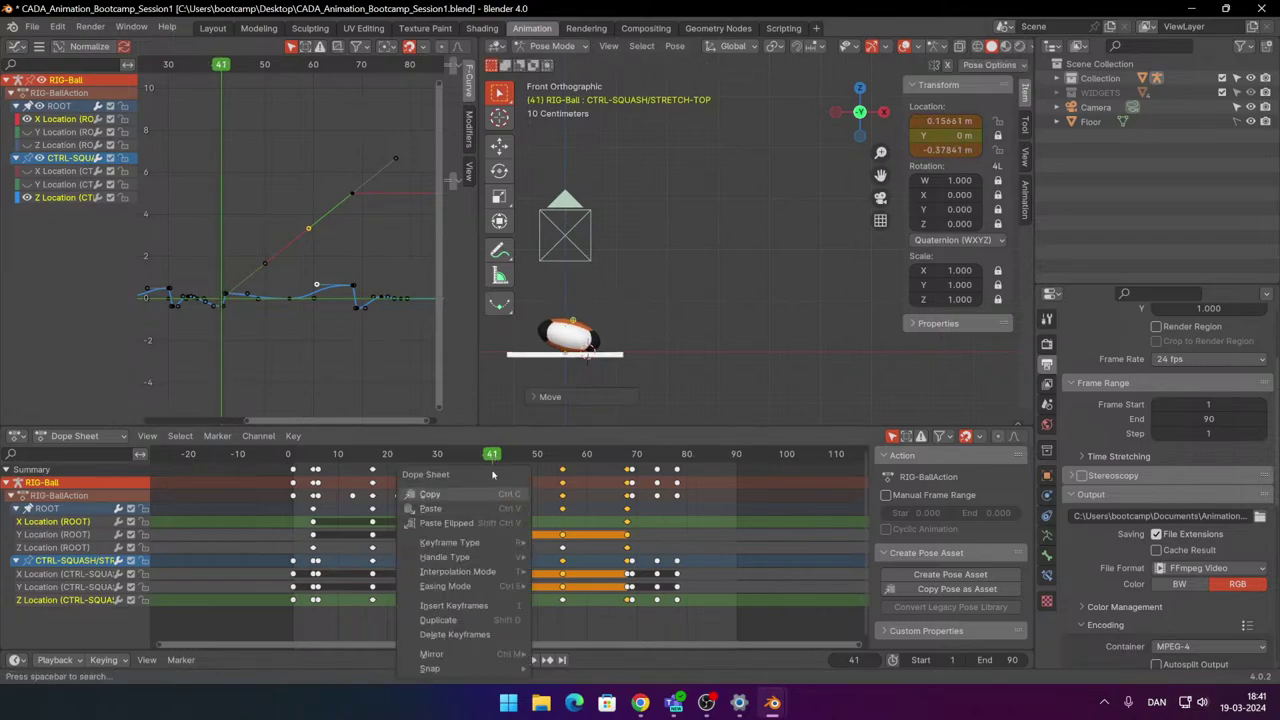
At frame 41, move CTRL-SQUASH/STRETCH-TOP to about X 0.15 m, Z -0.35 m and insert a Location keyframe.
mouse_move(508, 458)
mouse_down()
mouse_move(492, 460)
mouse_move(522, 454)
mouse_move(491, 455)
mouse_up()
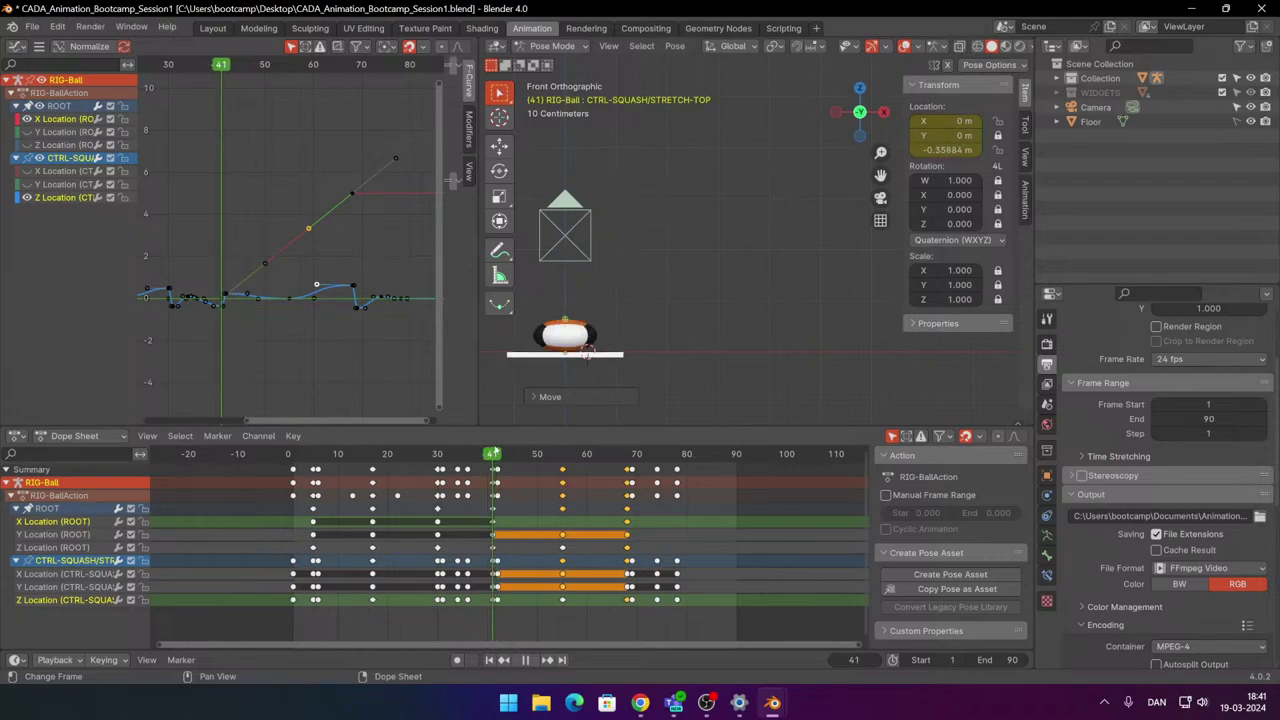
key(g)
click(661, 277)
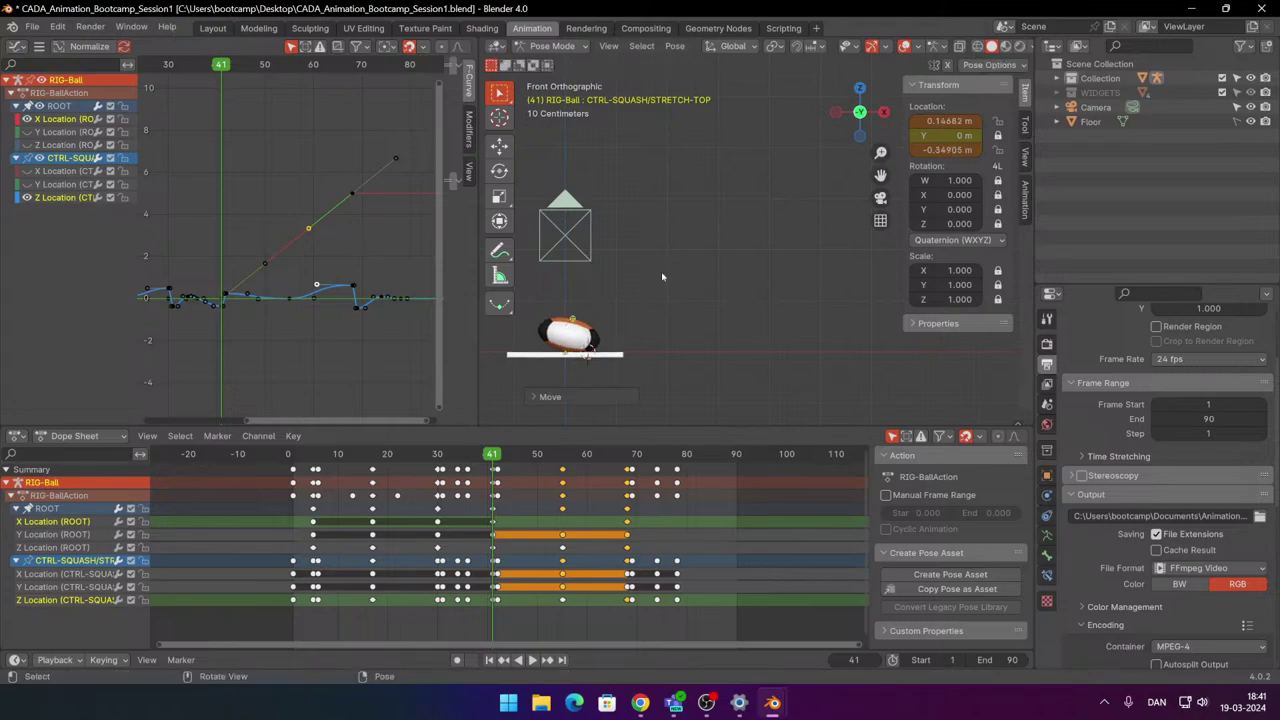
key(i)
click(661, 272)
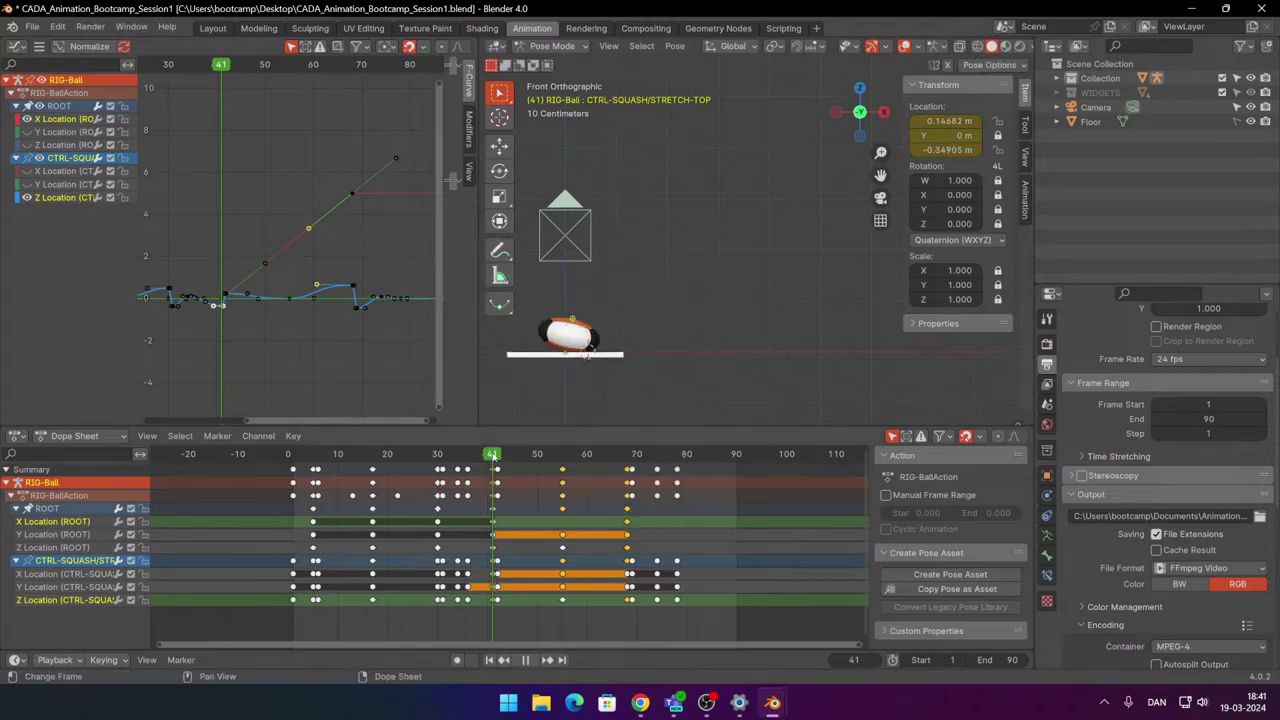
At frame 42, lean CTRL-SQUASH/STRETCH-TOP to about X 0.29 m, Z 0.21 m and insert a Location keyframe.
key(Right)
key(g)
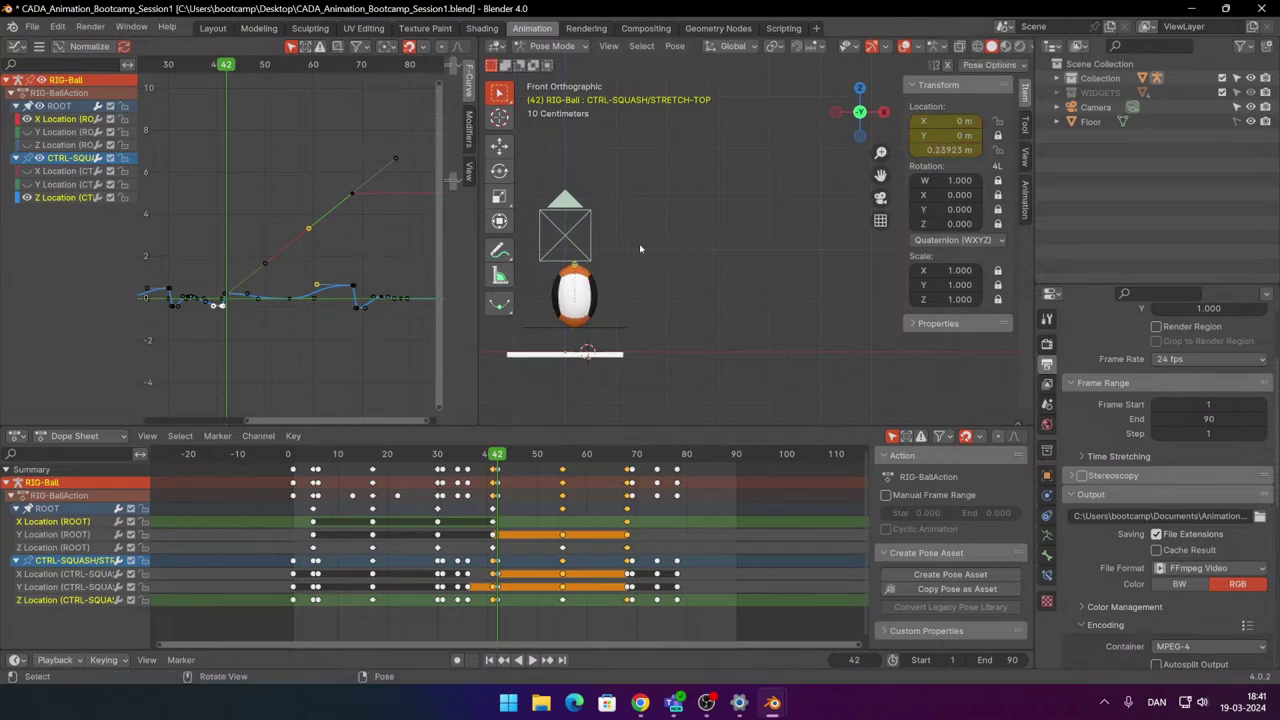
click(663, 246)
key(i)
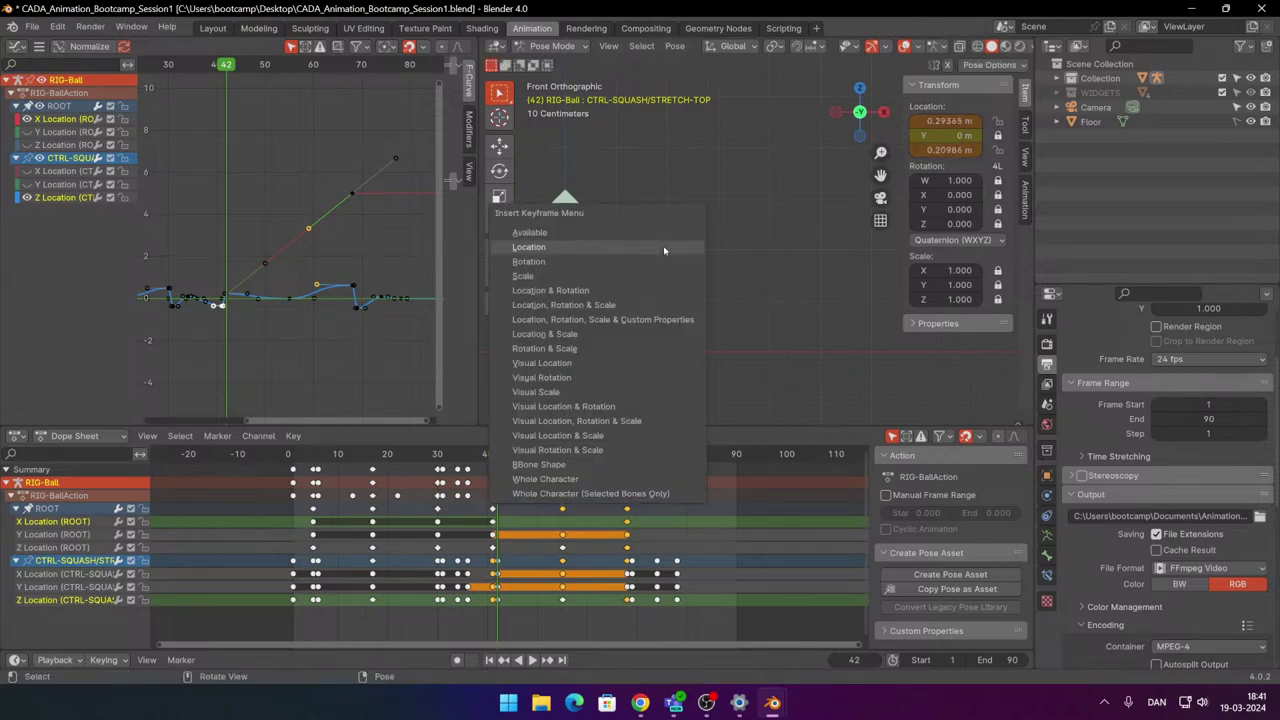
click(663, 250)
Replay the second bounce from frame 40 to check the take-off lean and the landing.
drag(498, 457, 490, 457)
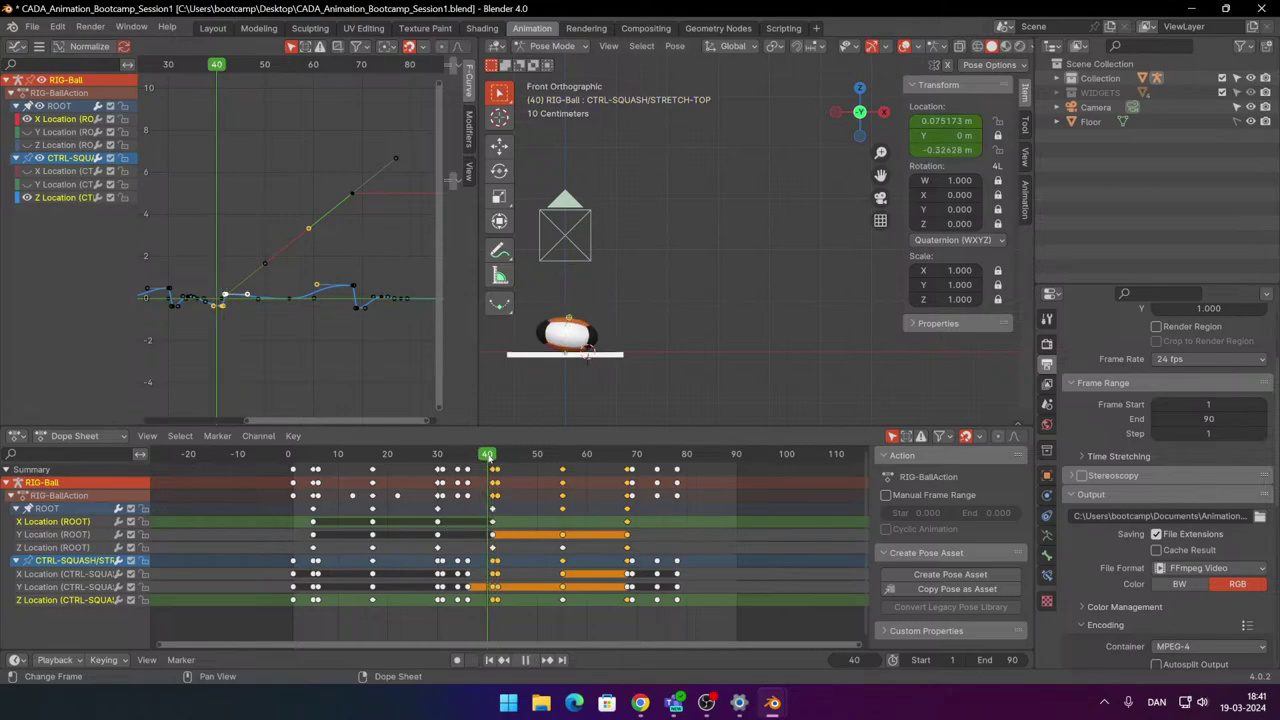
key(space)
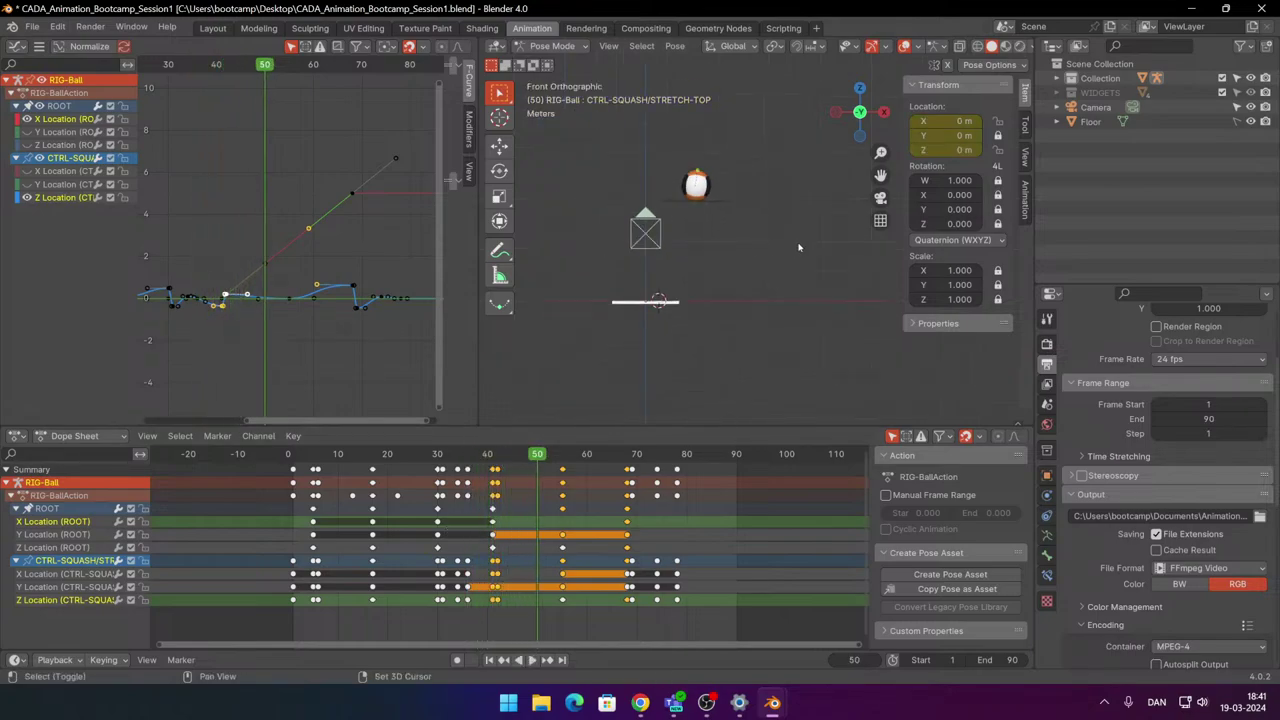
key(space)
scroll(847, 292, up, 2)
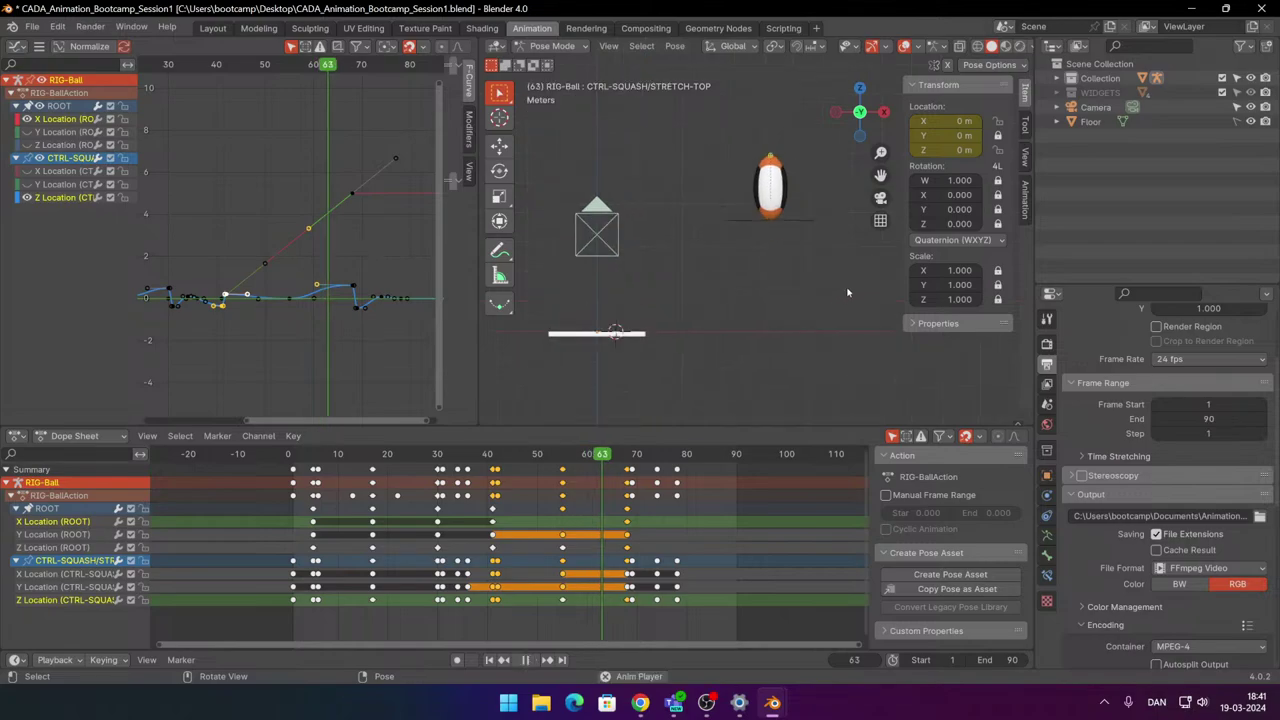
key(space)
key(space)
key(space)
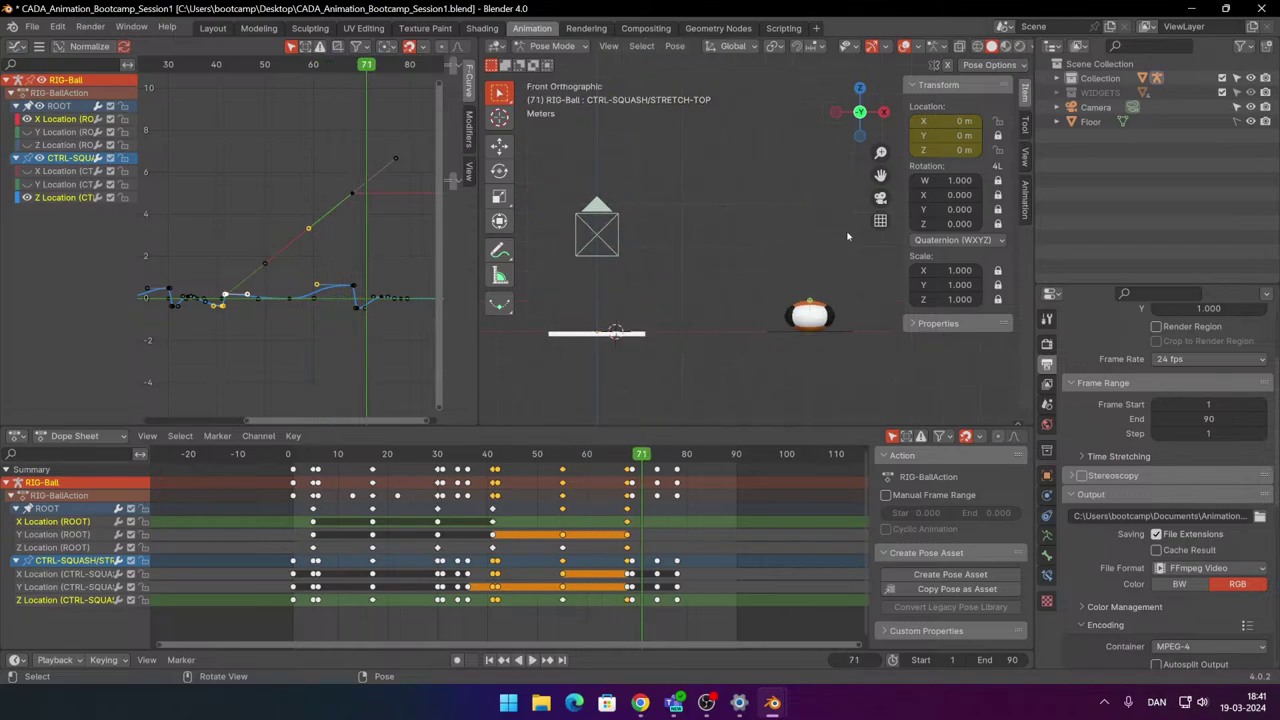
Try leaning CTRL-SQUASH/STRETCH-TOP backwards to about X -0.27 m, Z 0.66 m at the frame 68 landing.
key(shift+ctrl+space)
key(g)
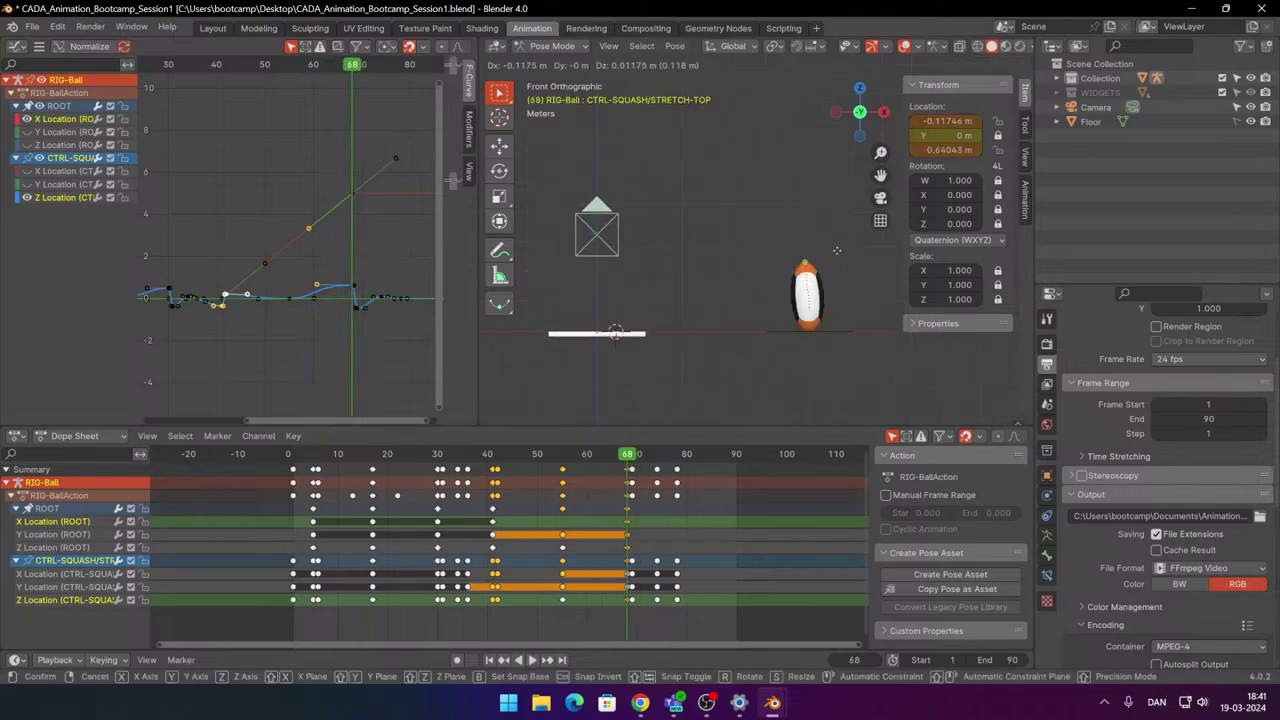
click(834, 254)
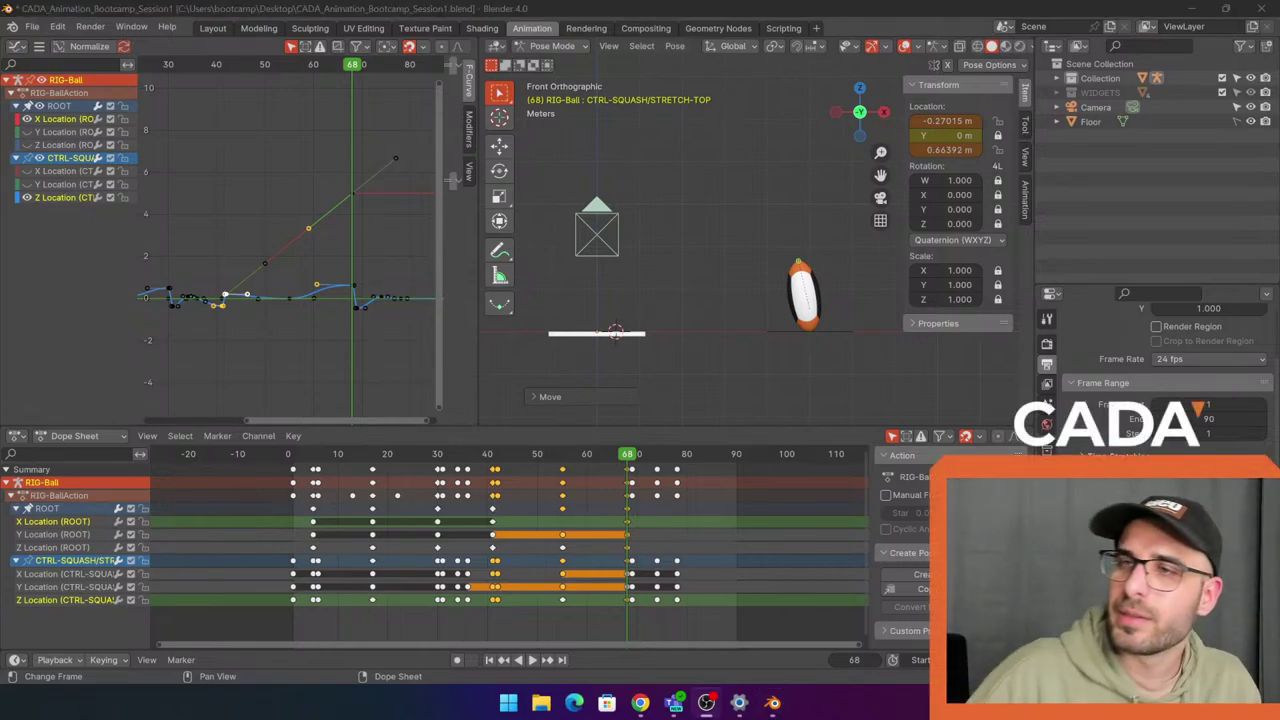
mouse_move(619, 458)
mouse_down()
mouse_move(571, 459)
mouse_move(614, 460)
mouse_up()
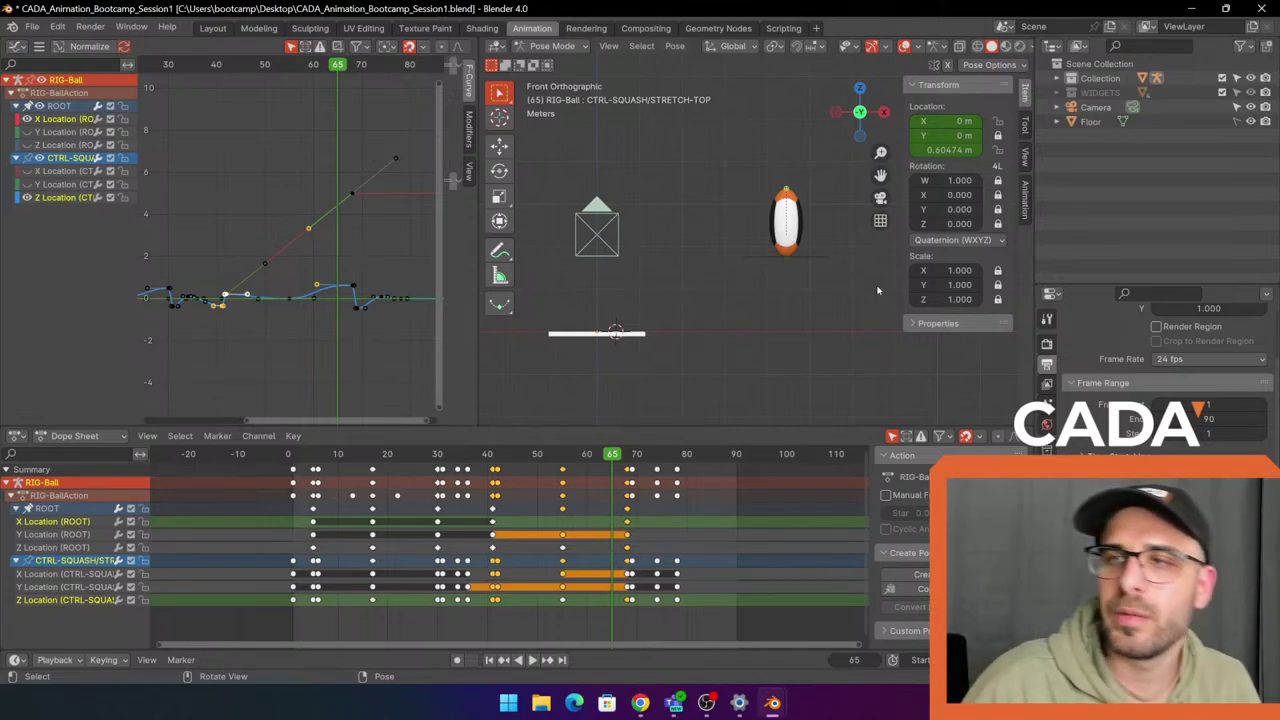
At frame 68, lean CTRL-SQUASH/STRETCH-TOP back to about X -0.37 m, Z 0.64 m and insert a Location keyframe.
scroll(750, 418, up, 1)
key(space)
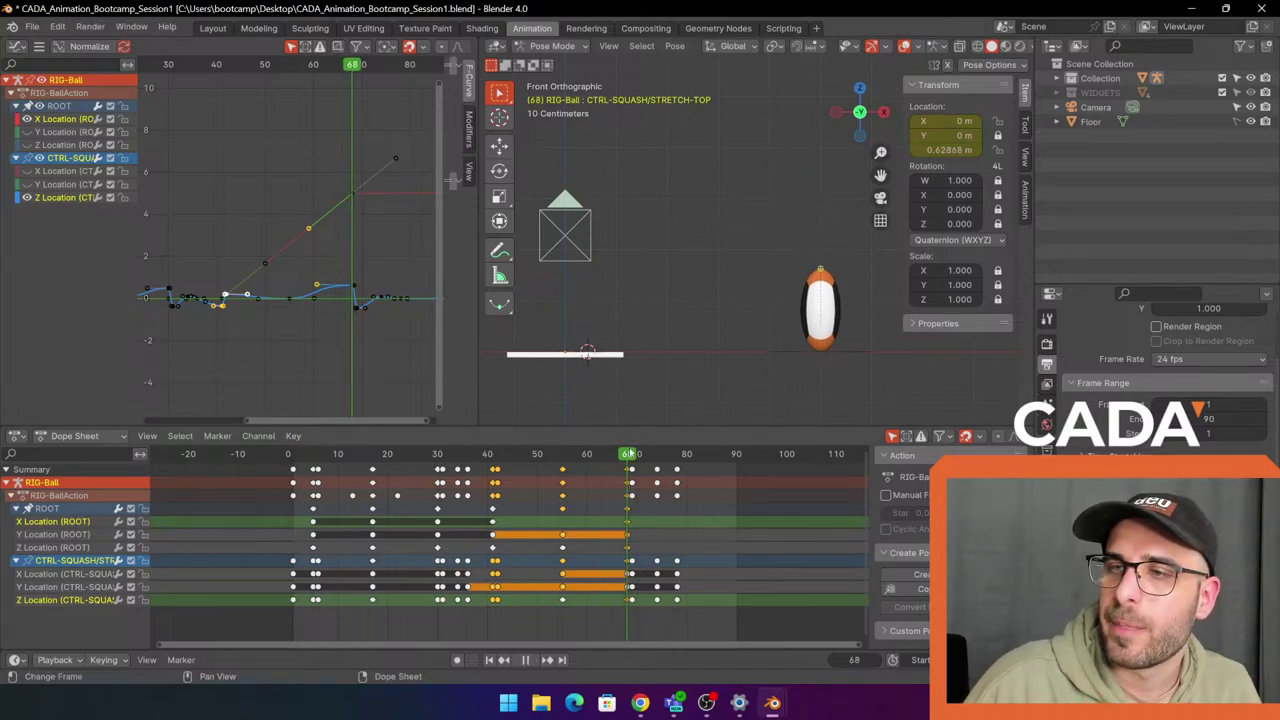
key(space)
key(g)
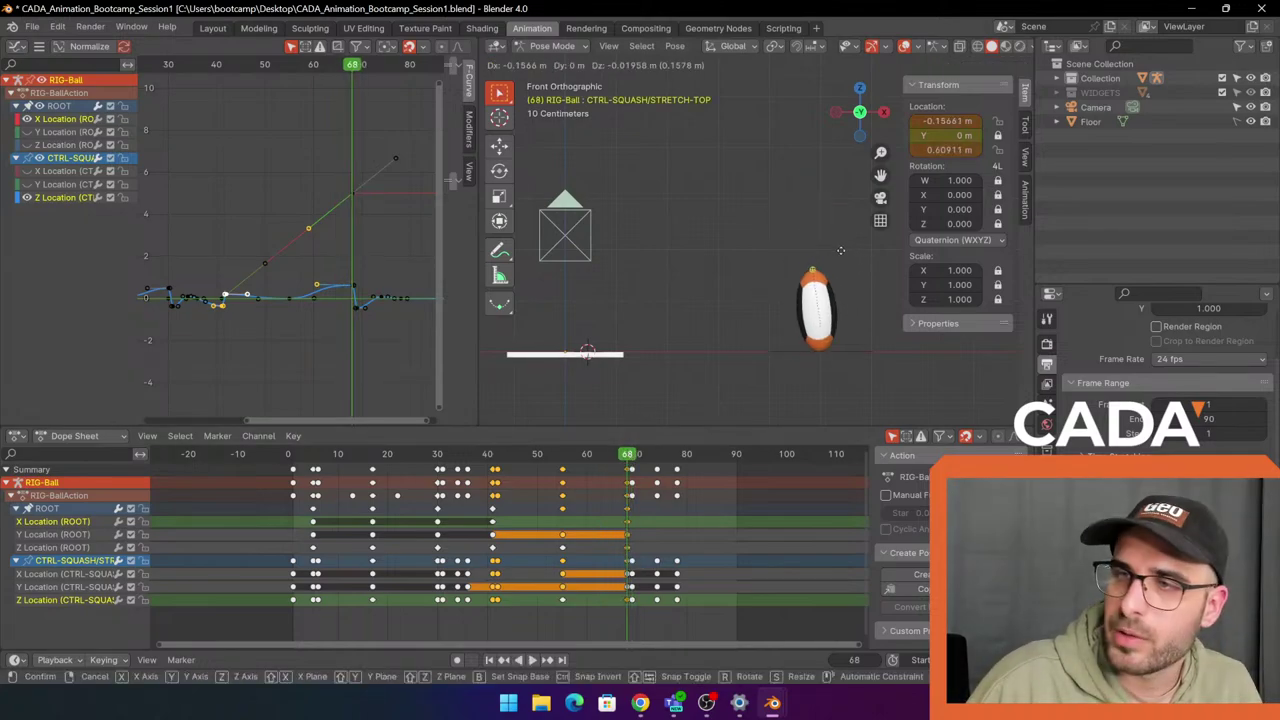
click(831, 252)
key(i)
click(833, 253)
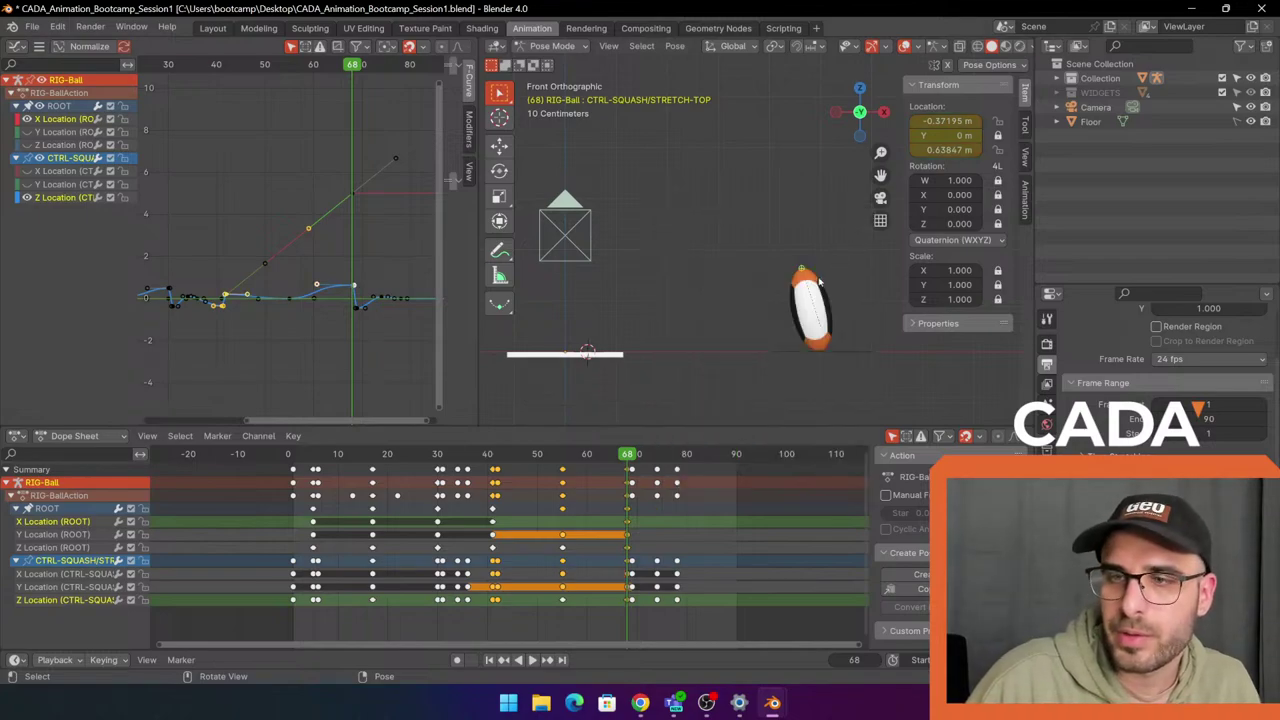
Replay the second bounce and scrub between frames 41 and 74 to check the lean at take-off and landing.
key(space)
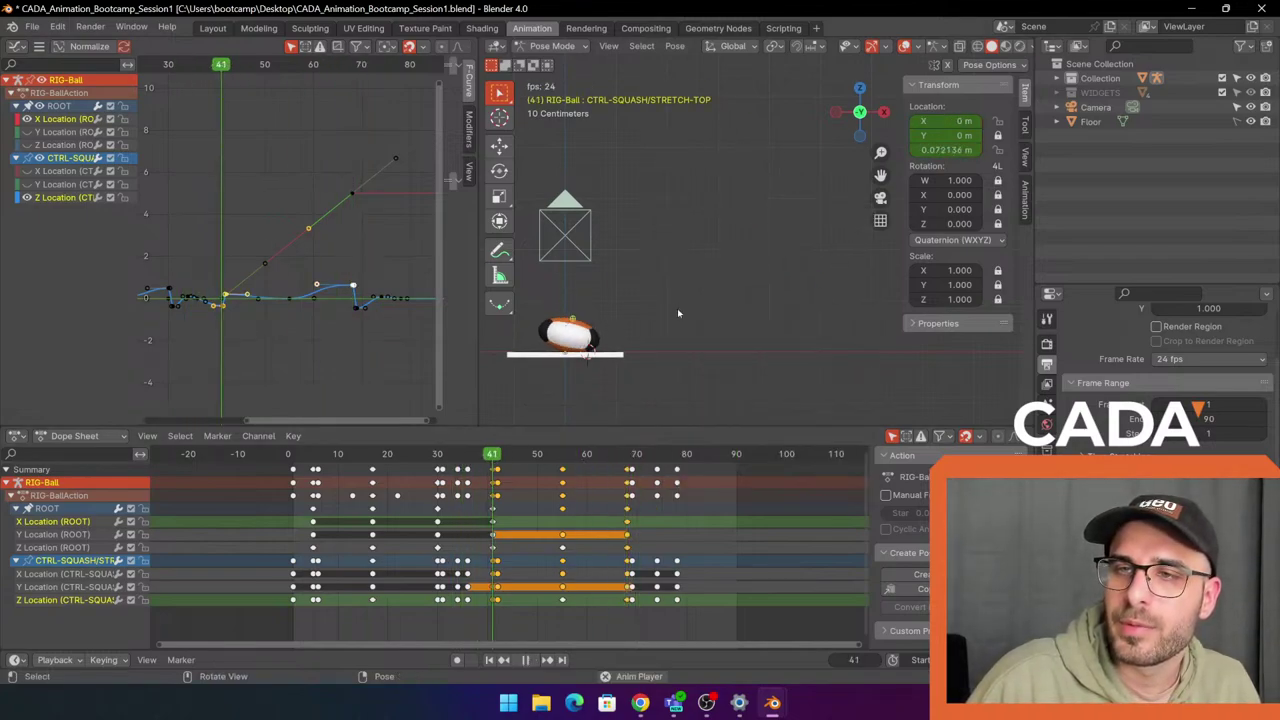
key(space)
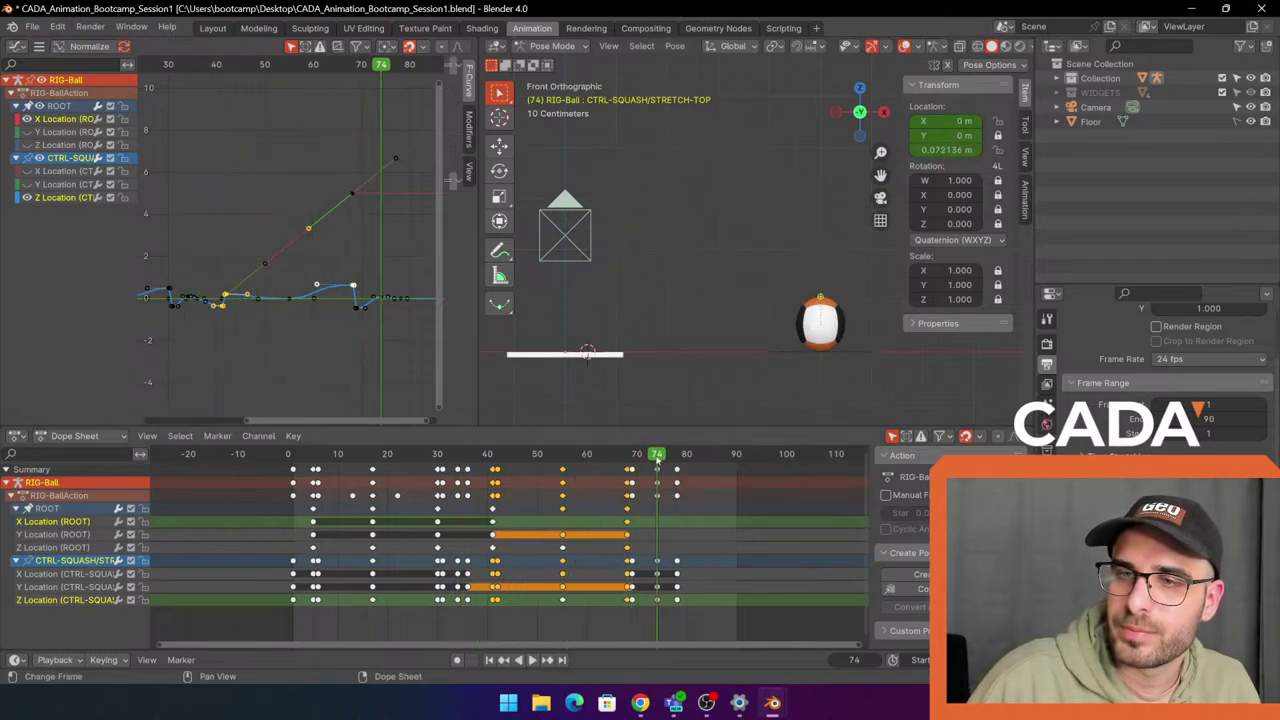
key(space)
scroll(785, 240, down, 4)
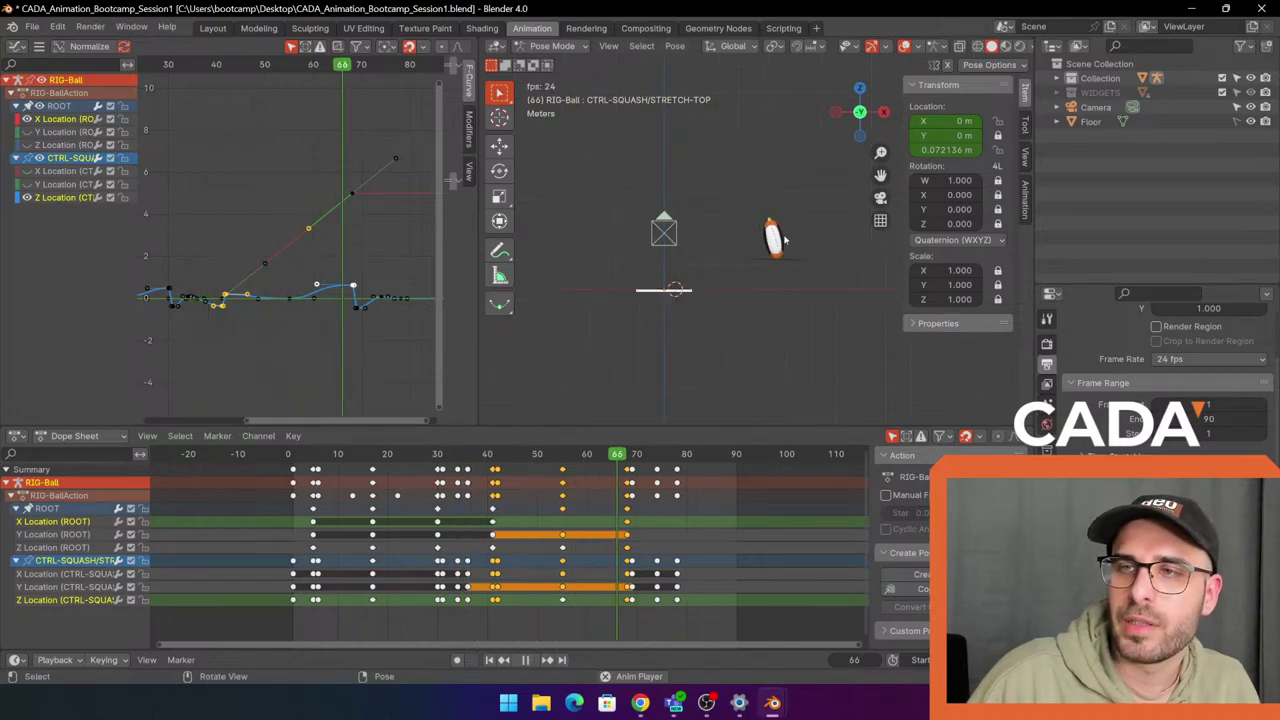
key(space)
drag(645, 456, 613, 455)
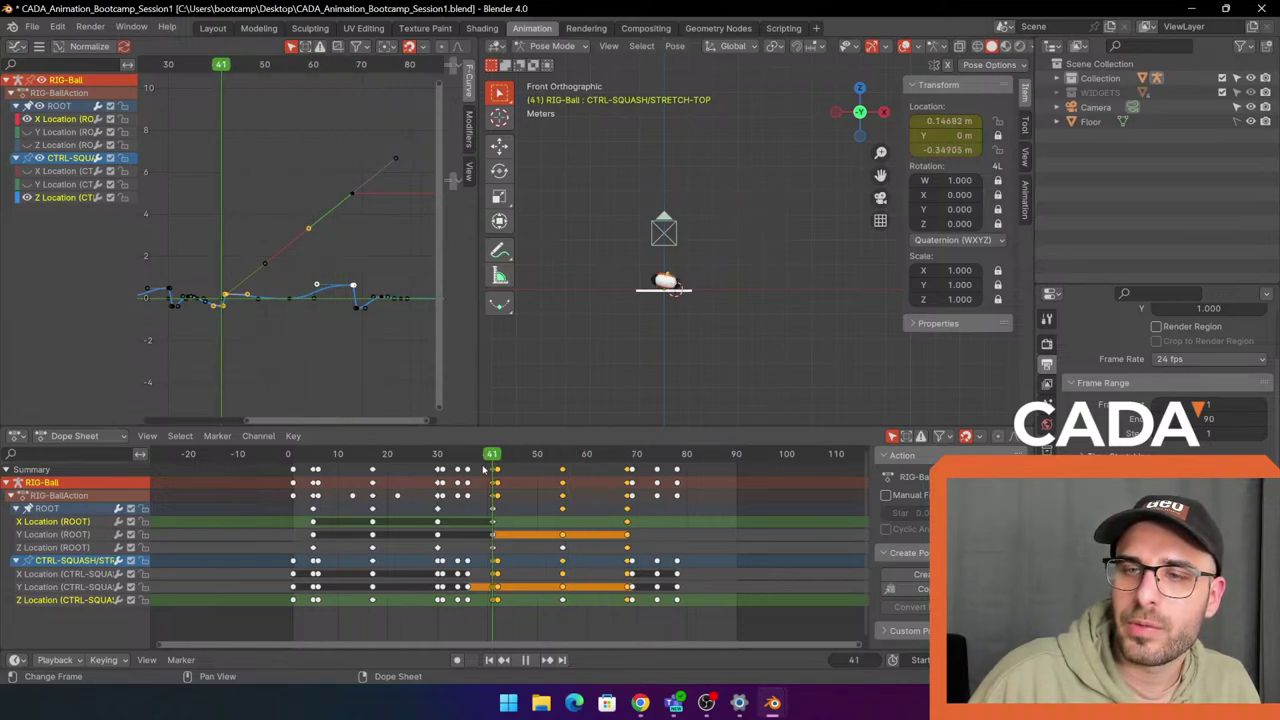
key(space)
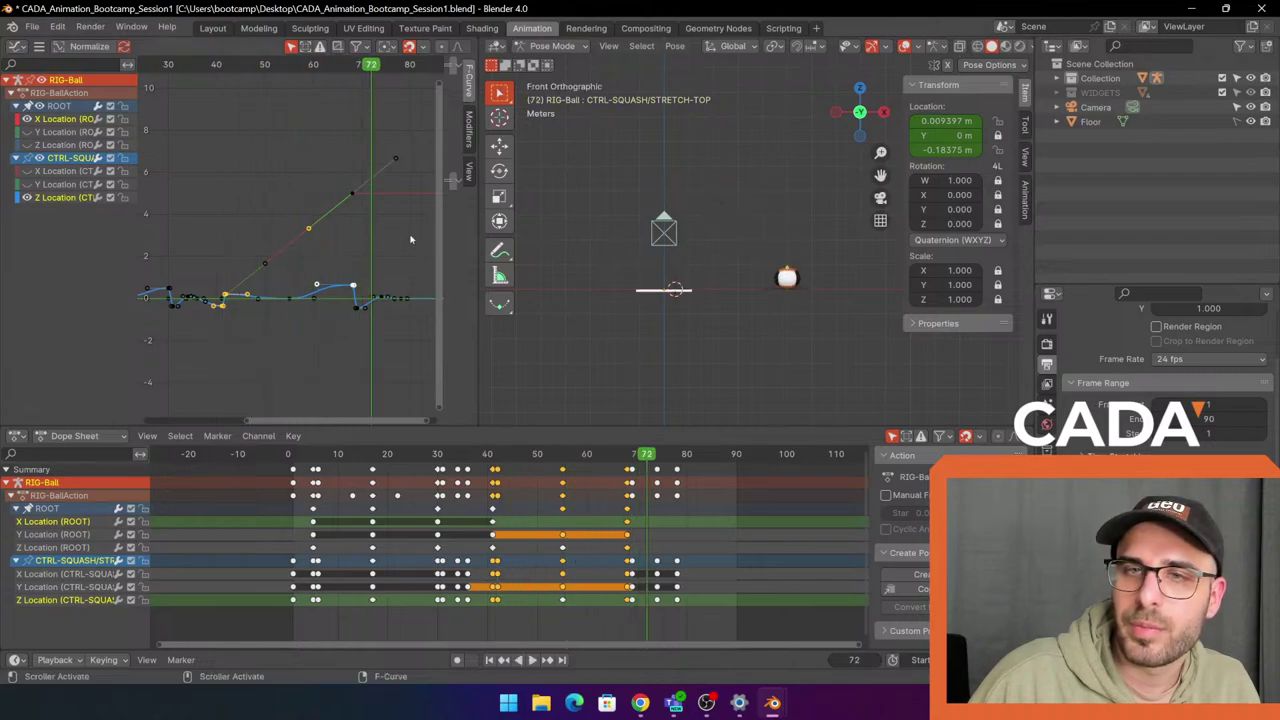
On the top control's Z Location curve, shorten the incoming handle of the frame 68 keyframe to about frame 63.
scroll(370, 282, up, 4)
click(326, 326)
click(326, 320)
scroll(332, 303, up, 2)
click(337, 313)
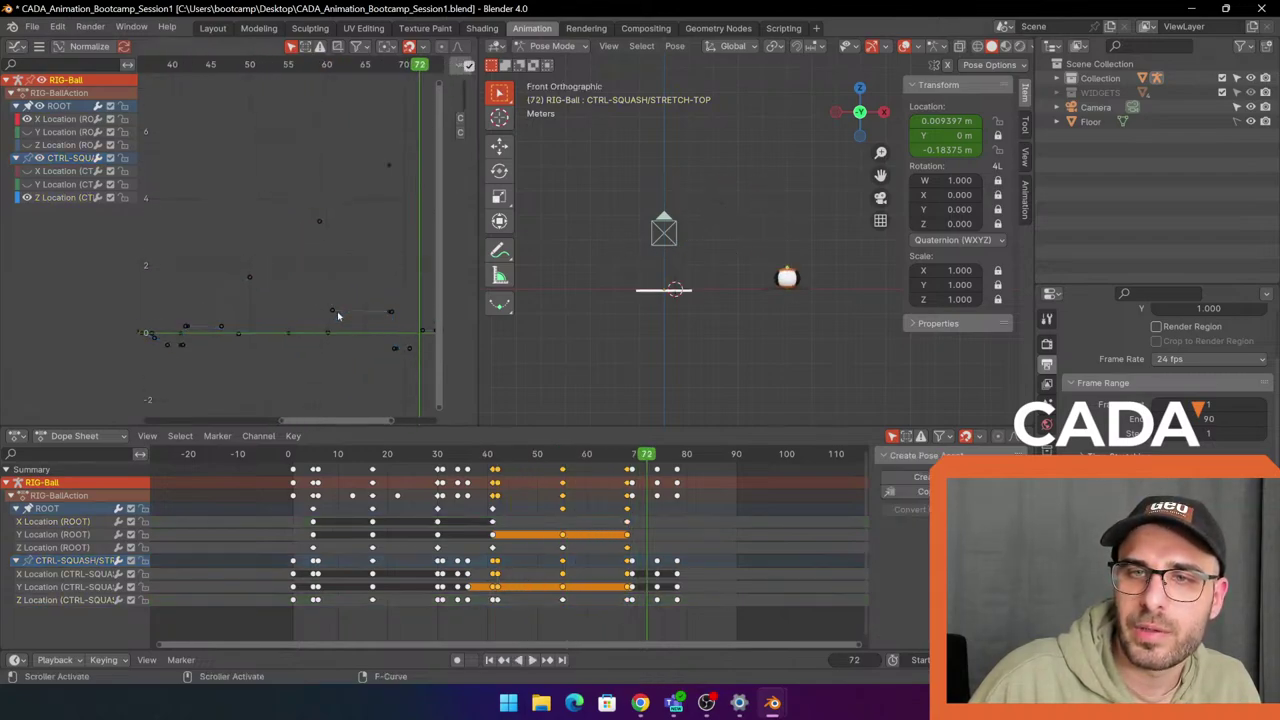
drag(337, 312, 352, 313)
click(360, 316)
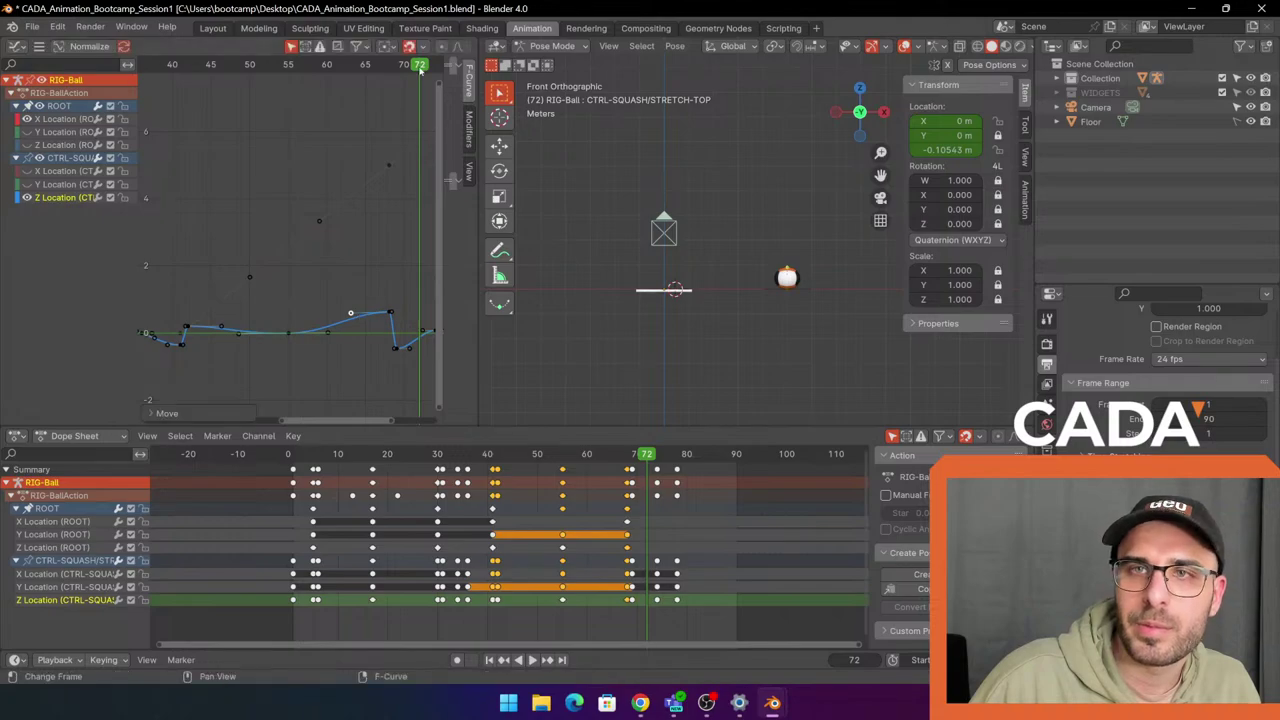
Replay the second bounce from about frame 45 to check the stretch before landing.
drag(420, 63, 211, 63)
key(space)
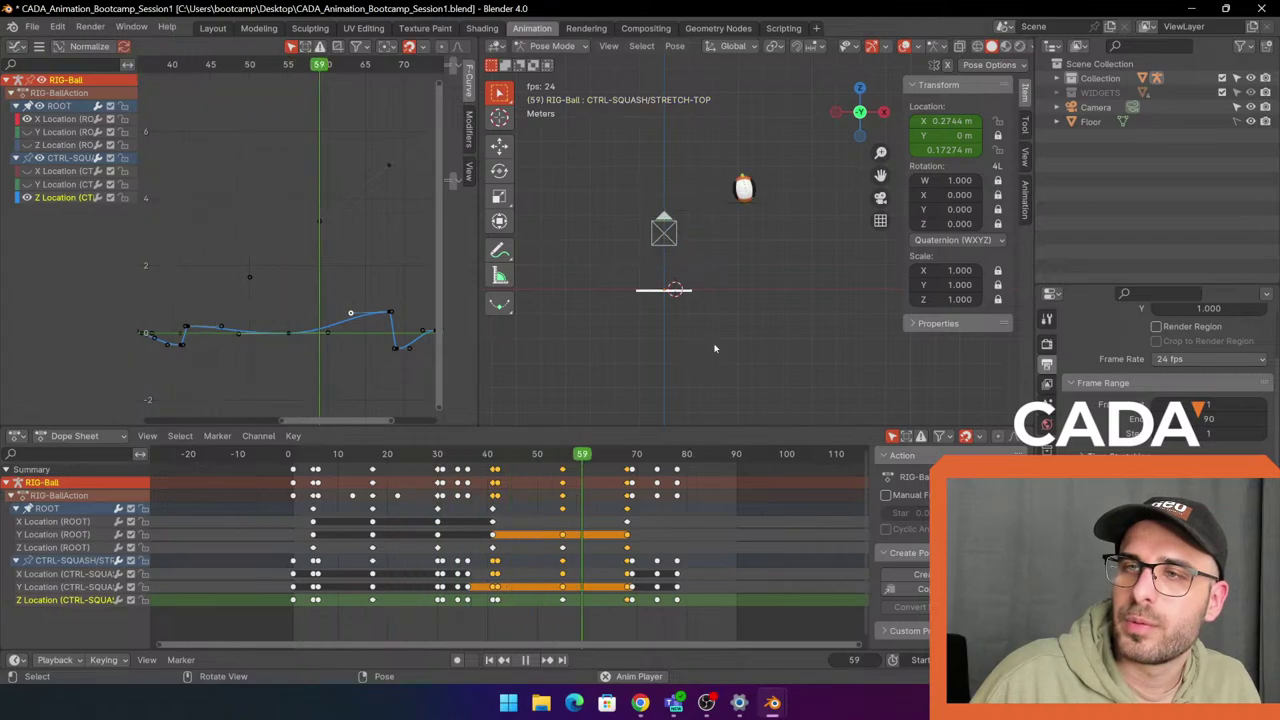
key(space)
At frame 68, lower CTRL-SQUASH/STRETCH-TOP to about X -0.37 m, Z 0.26 m and insert a Location keyframe.
scroll(545, 366, up, 4)
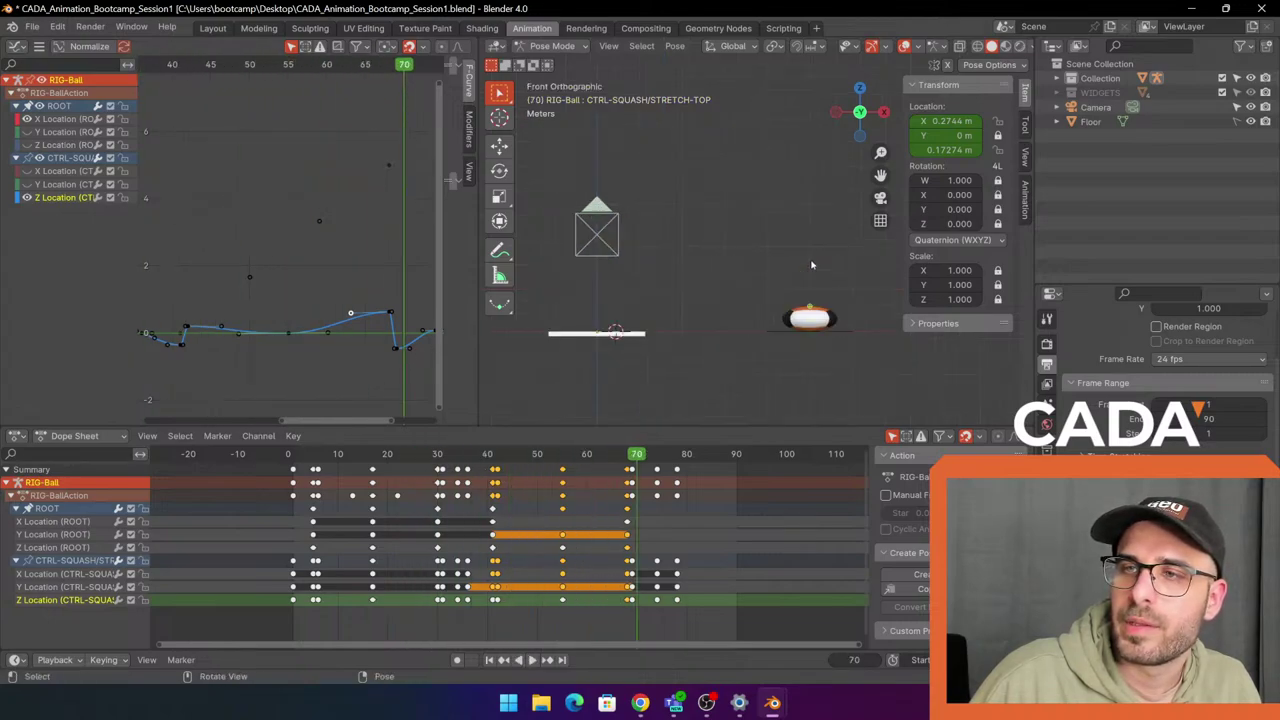
drag(636, 458, 629, 456)
key(g)
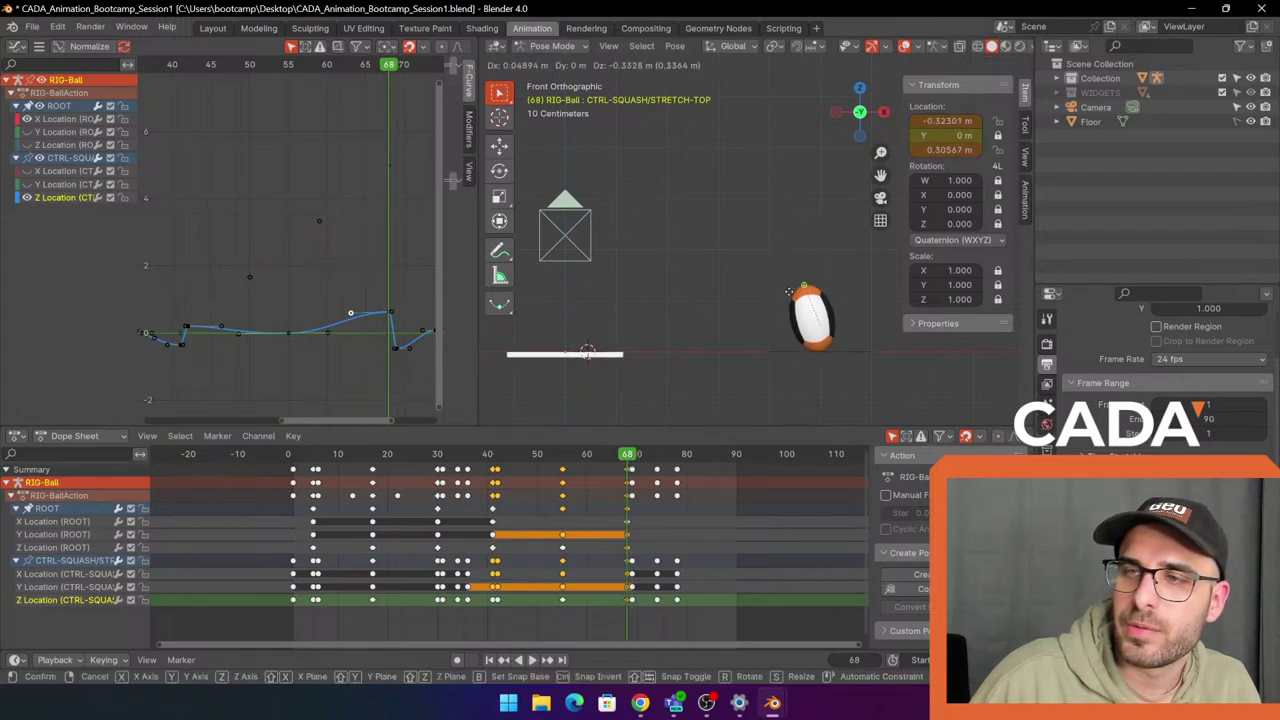
click(789, 293)
key(i)
click(679, 486)
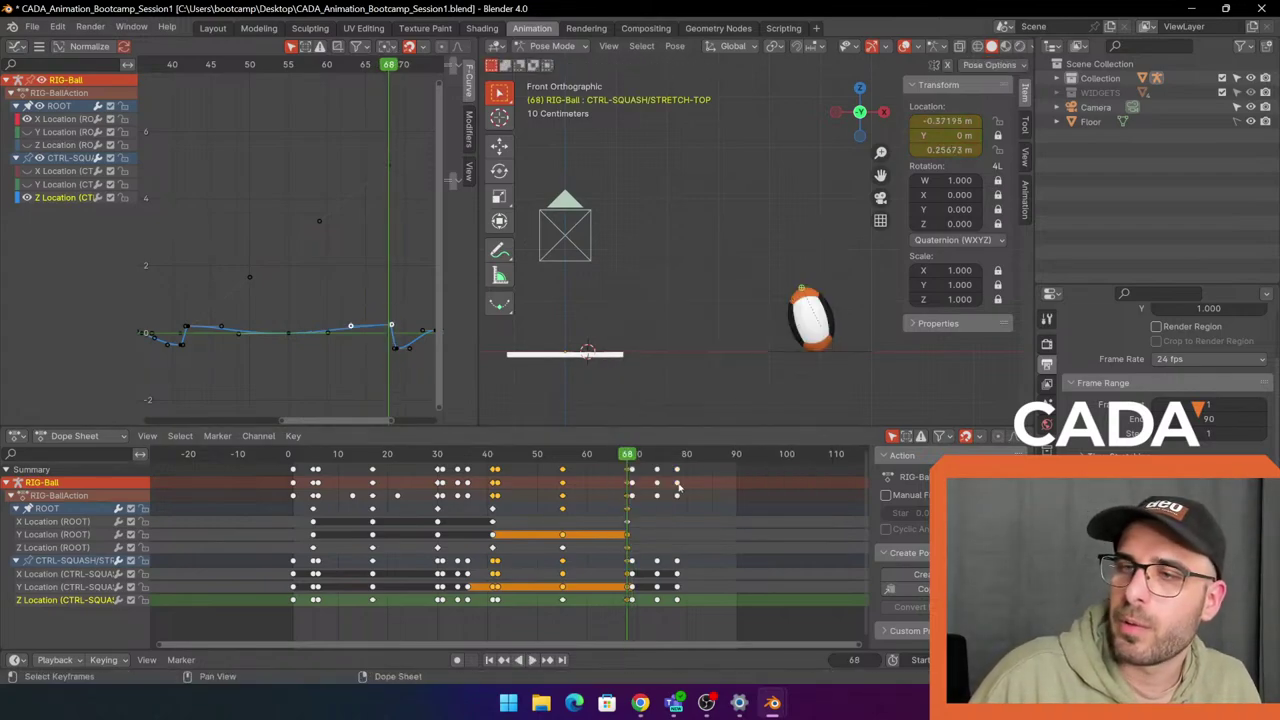
Play the whole animation on a loop in a widened 3D viewport to review both bounces, and stop playback.
key(space)
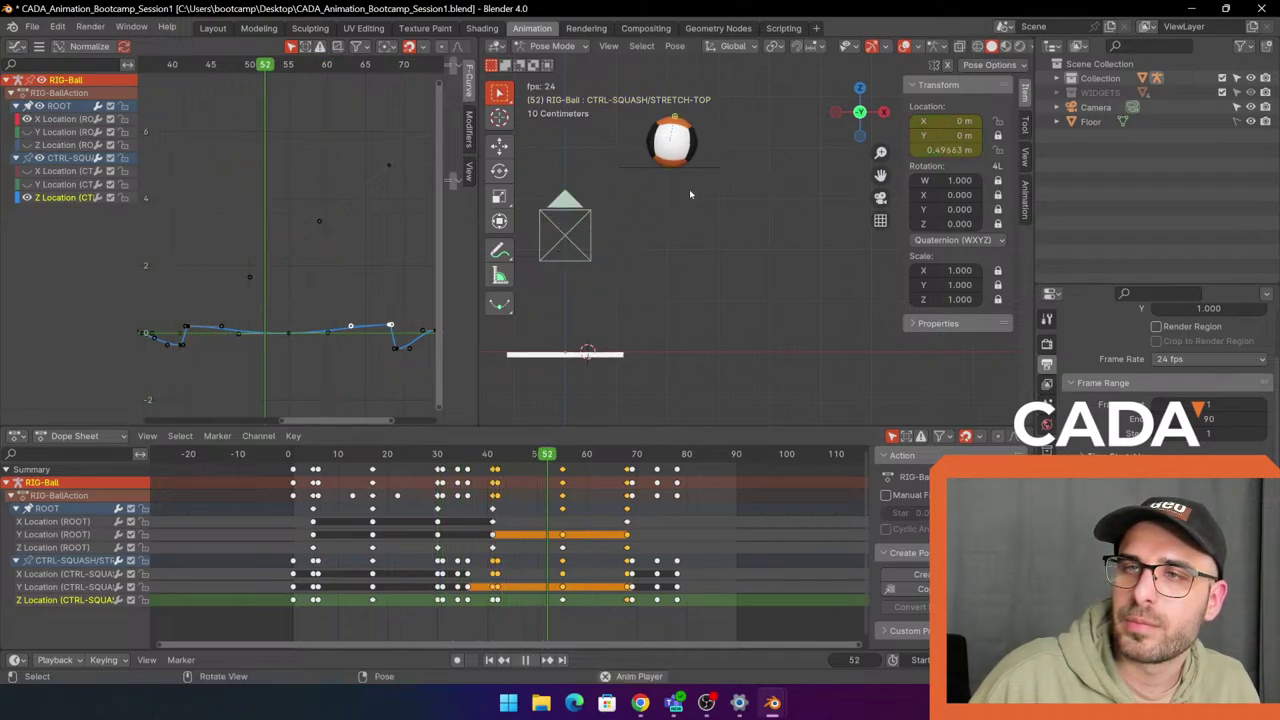
scroll(740, 220, down, 5)
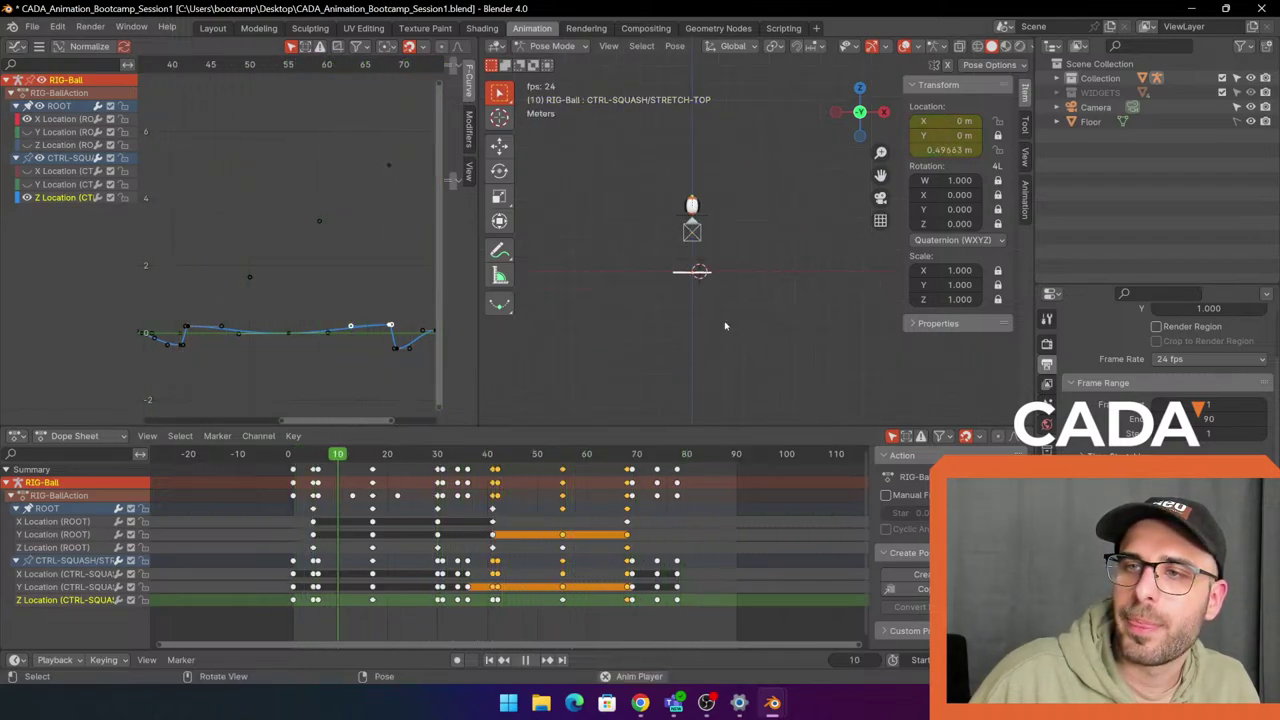
scroll(757, 301, up, 3)
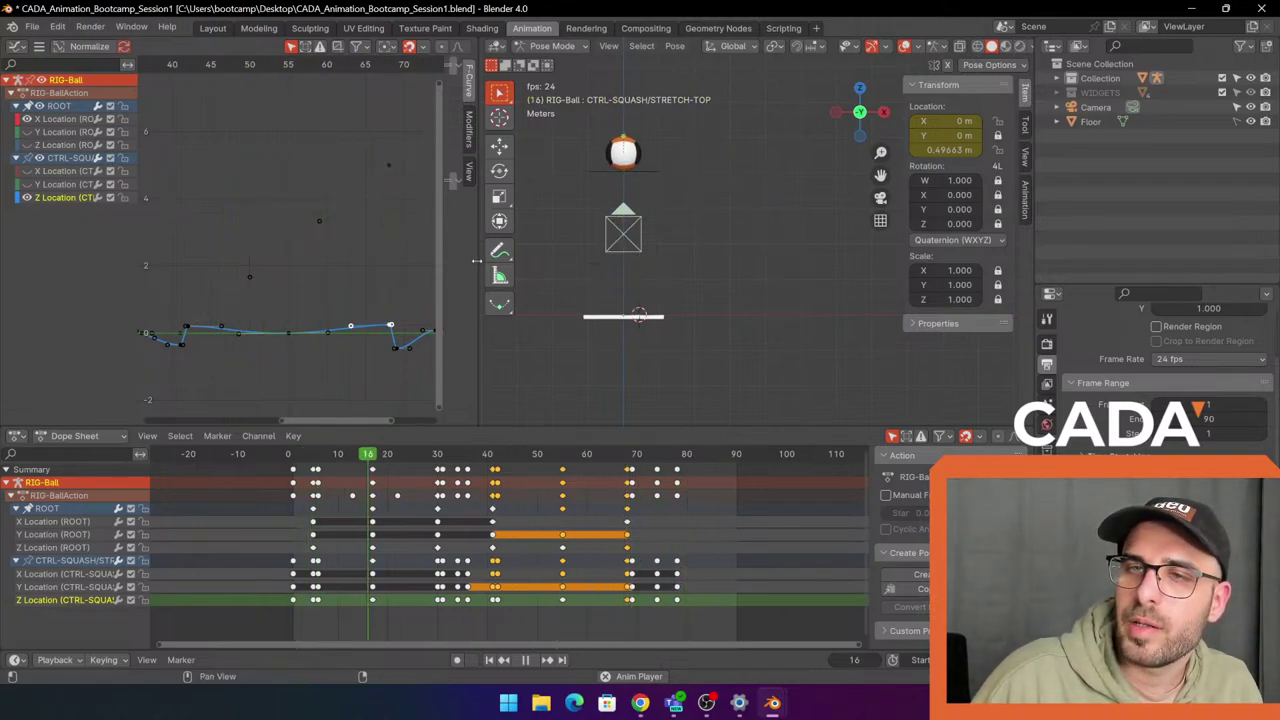
drag(476, 261, 402, 261)
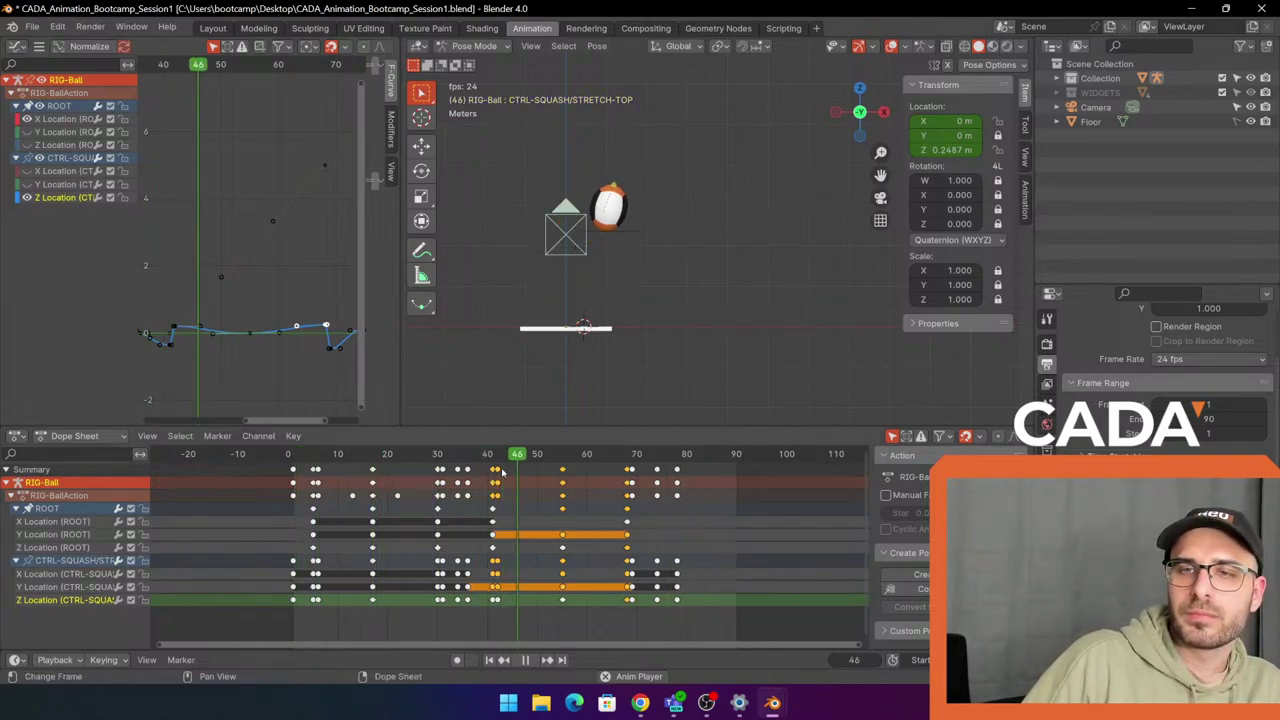
key(space)
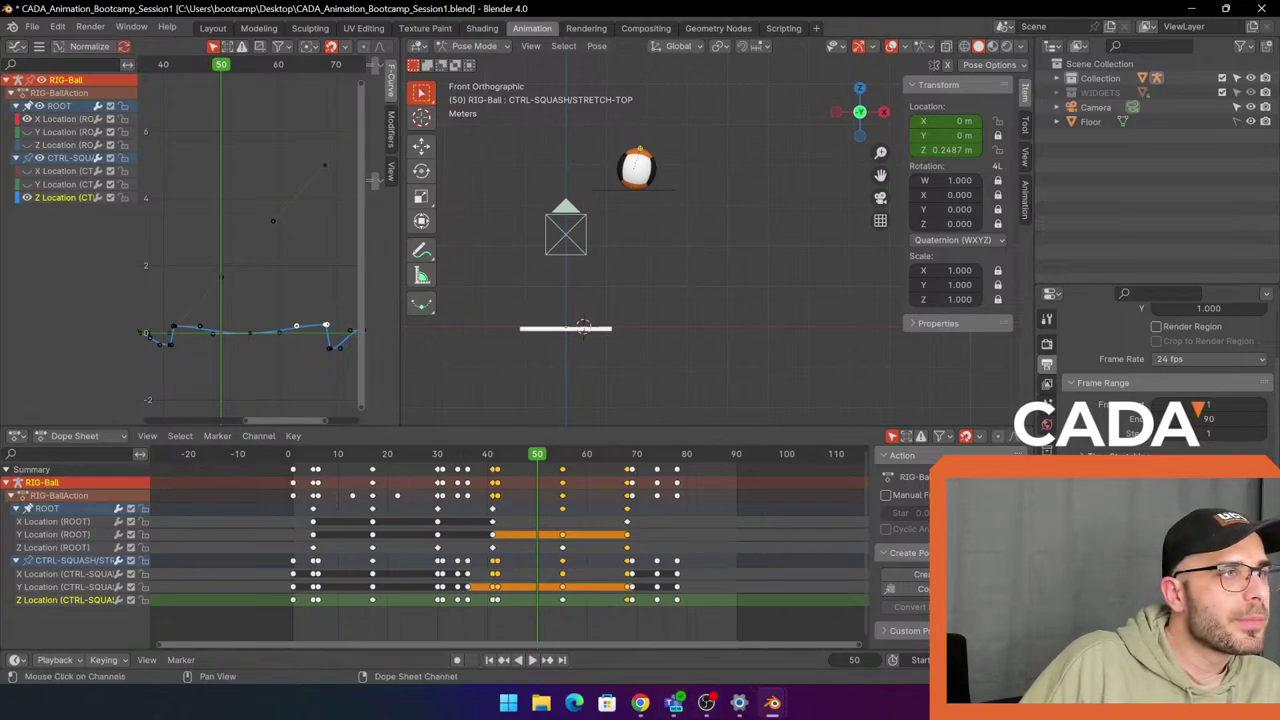
Switch to Discord in Chrome and watch the showreel posted in creative-showoff in full screen, pausing and rewinding around 0:26.
key(alt+Tab)
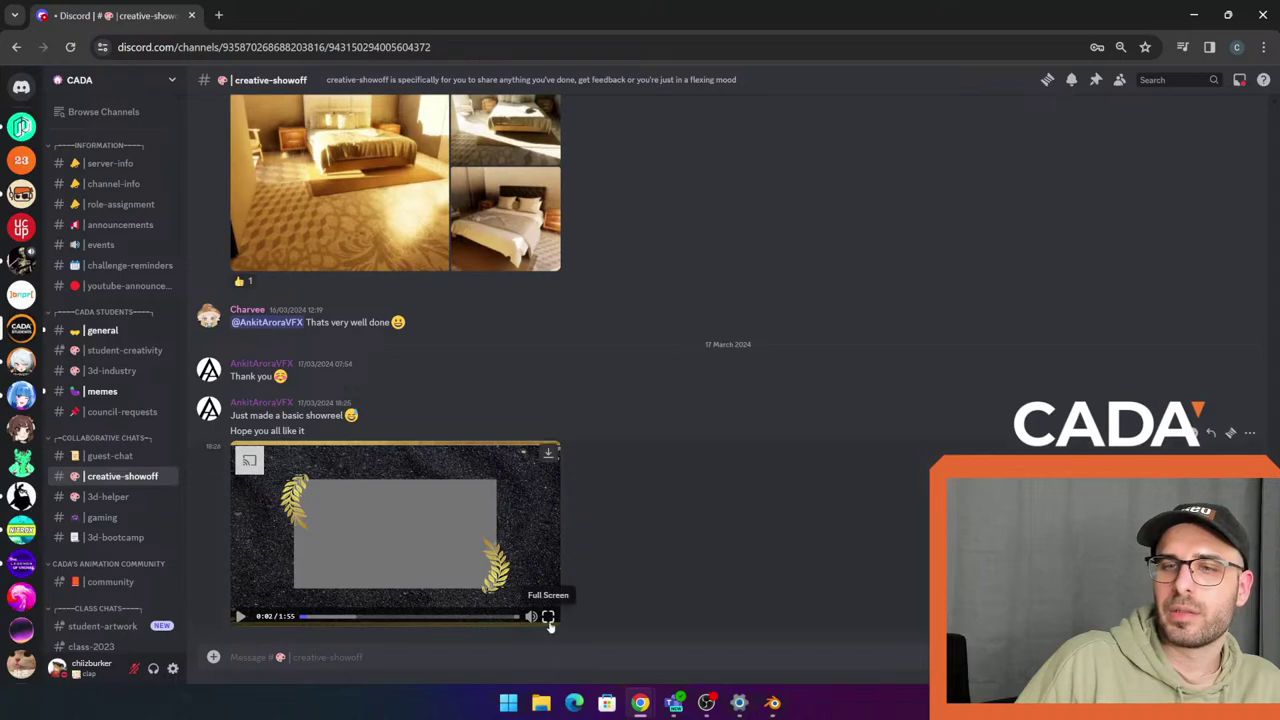
click(548, 617)
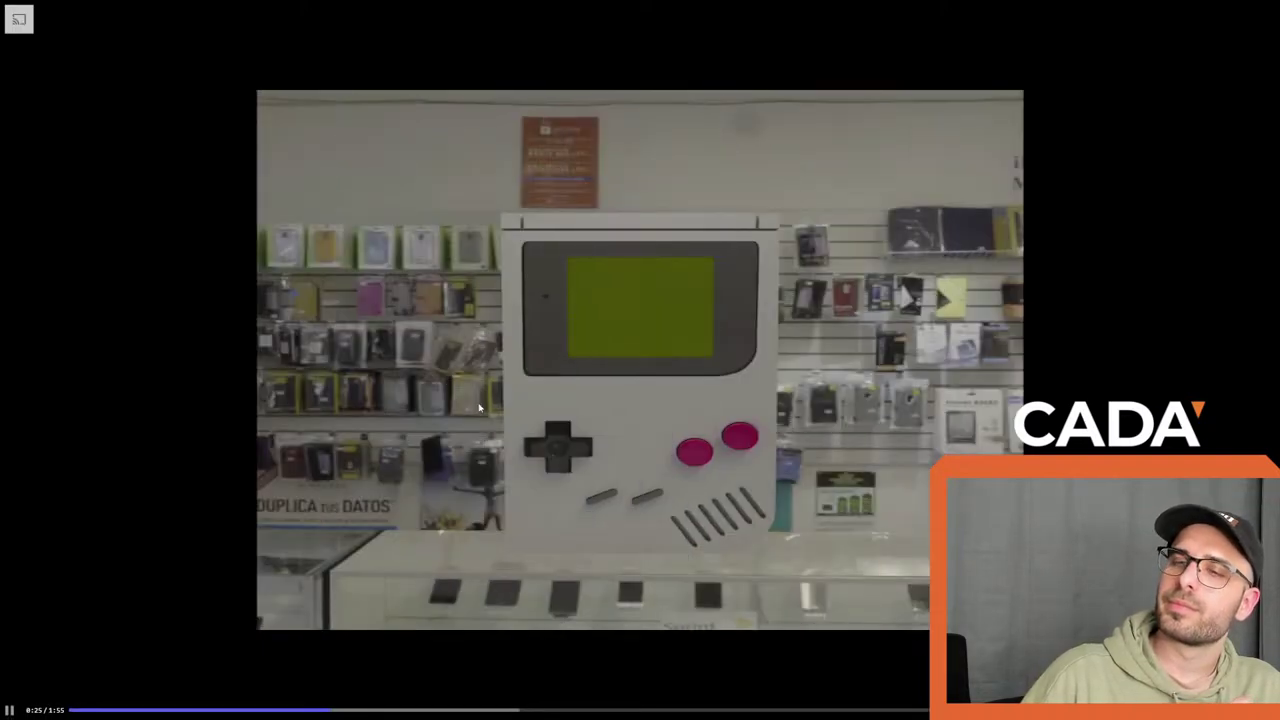
click(617, 409)
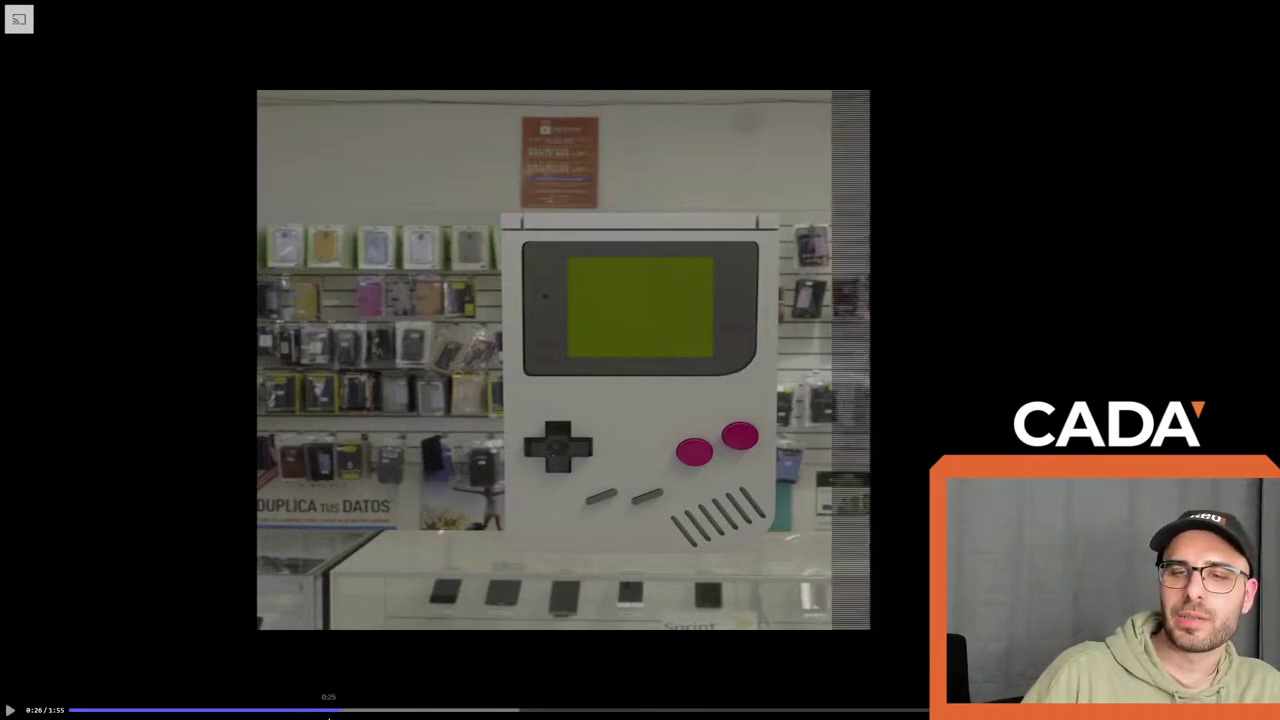
click(315, 711)
click(554, 617)
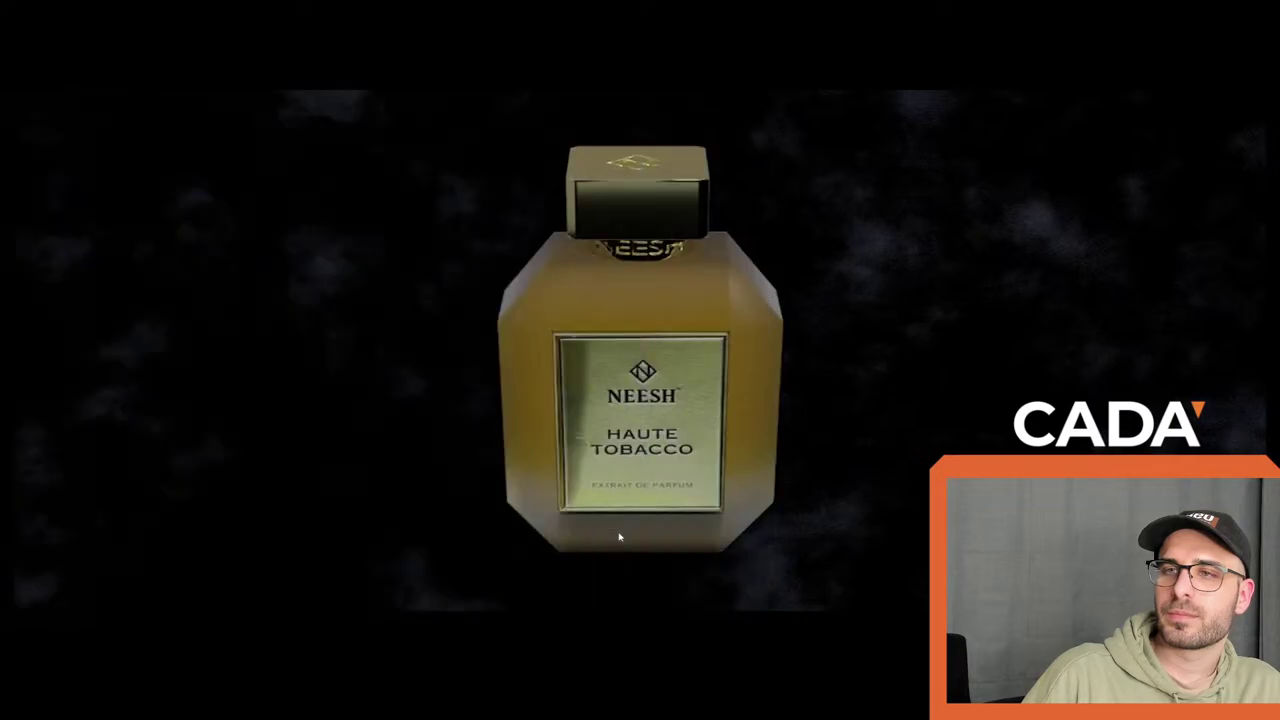
Rewind and pause the showreel between 0:28 and 0:32 to examine the perfume bottle's wireframe, untextured and final renders.
click(389, 710)
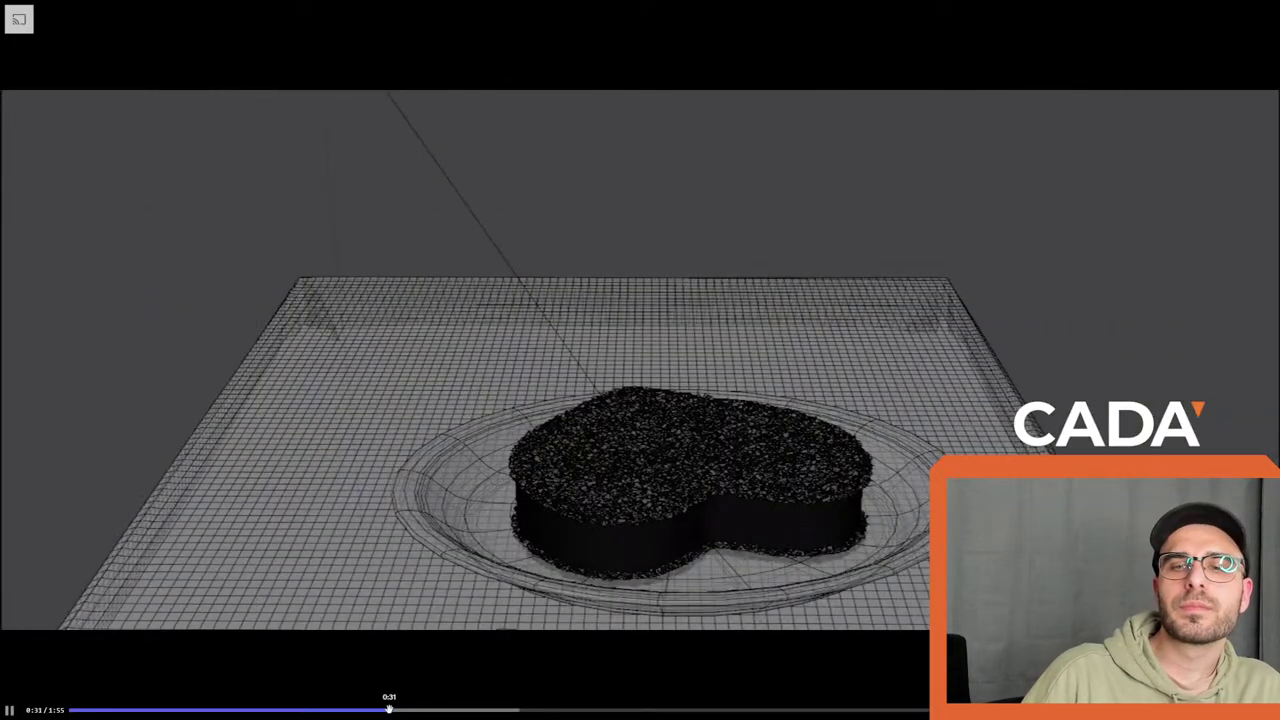
click(378, 710)
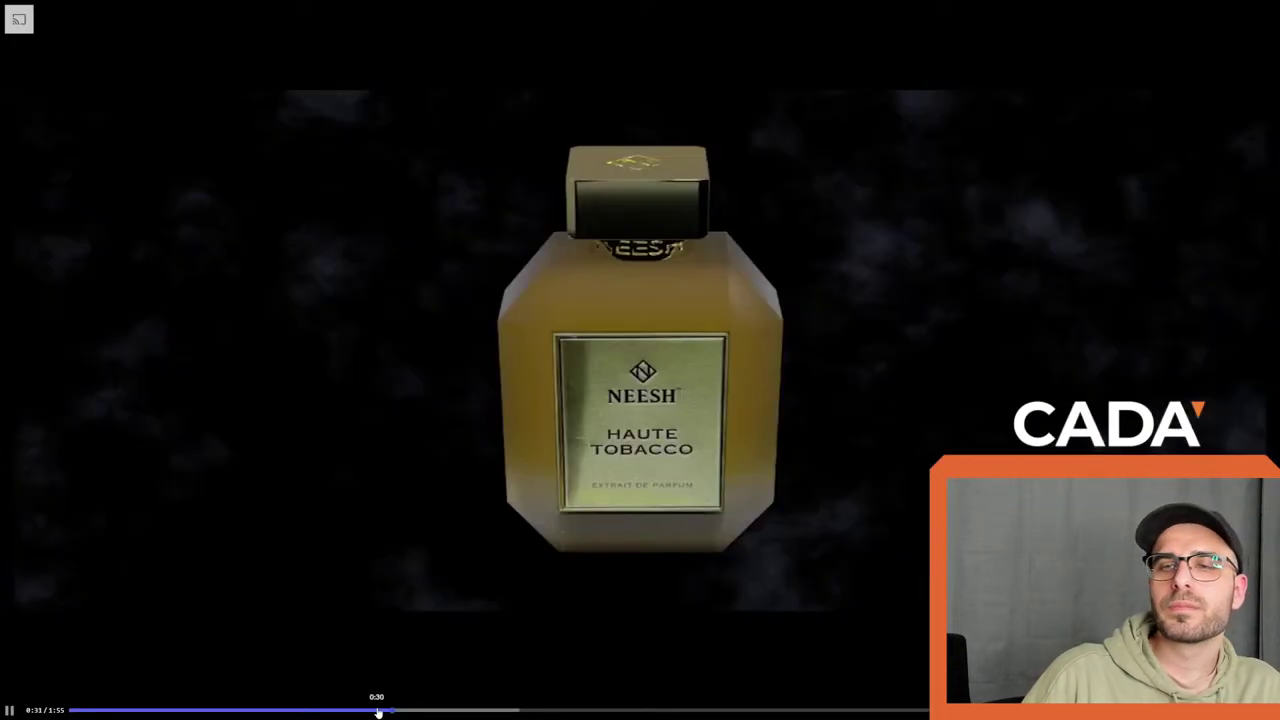
click(354, 710)
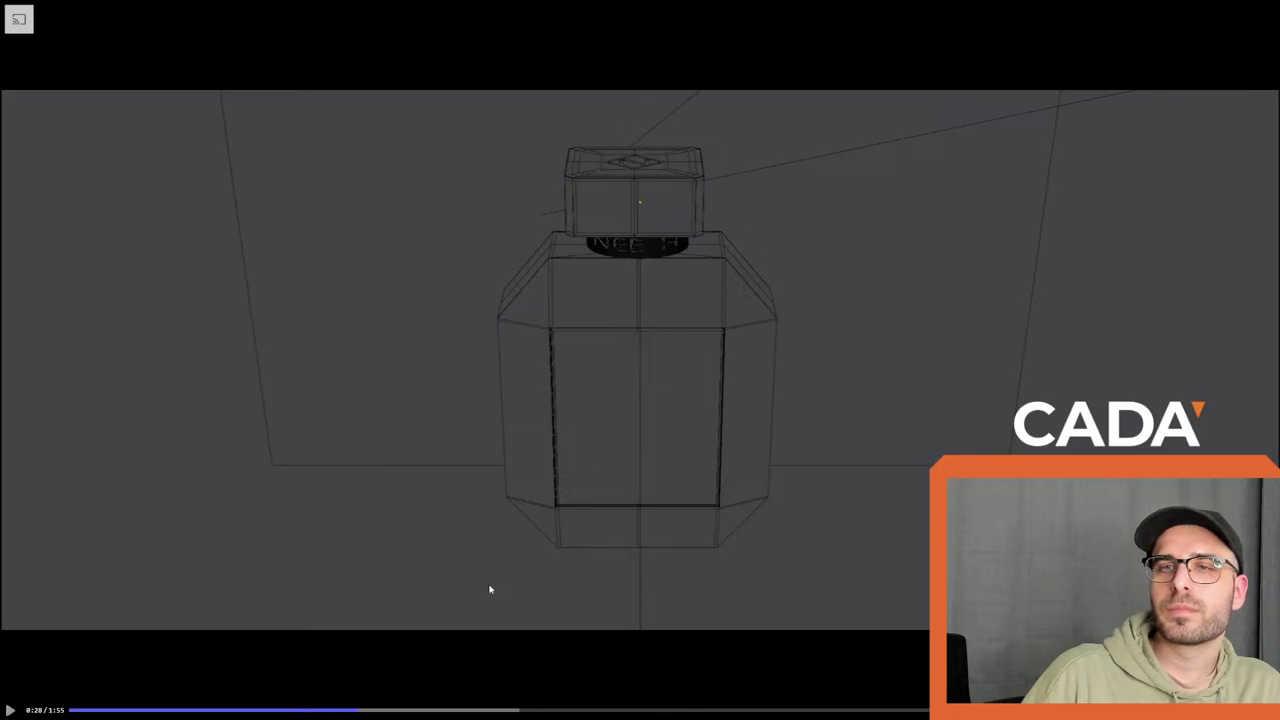
key(space)
key(space)
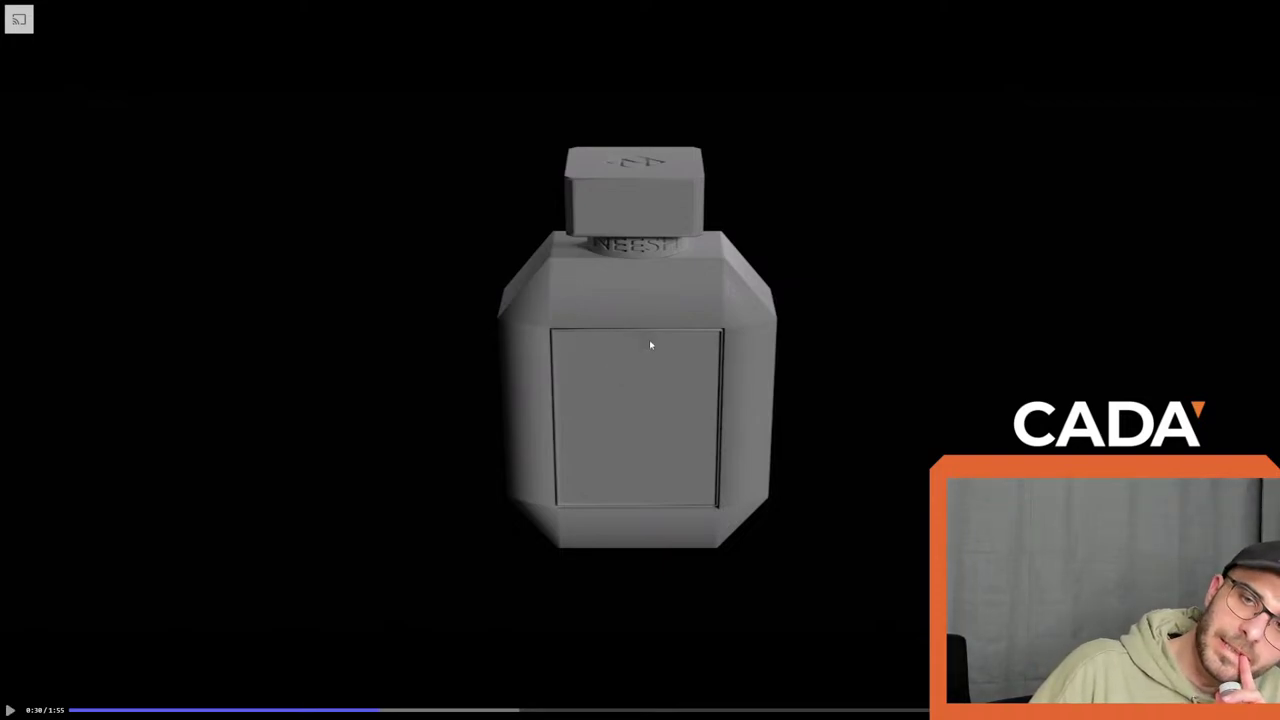
click(523, 342)
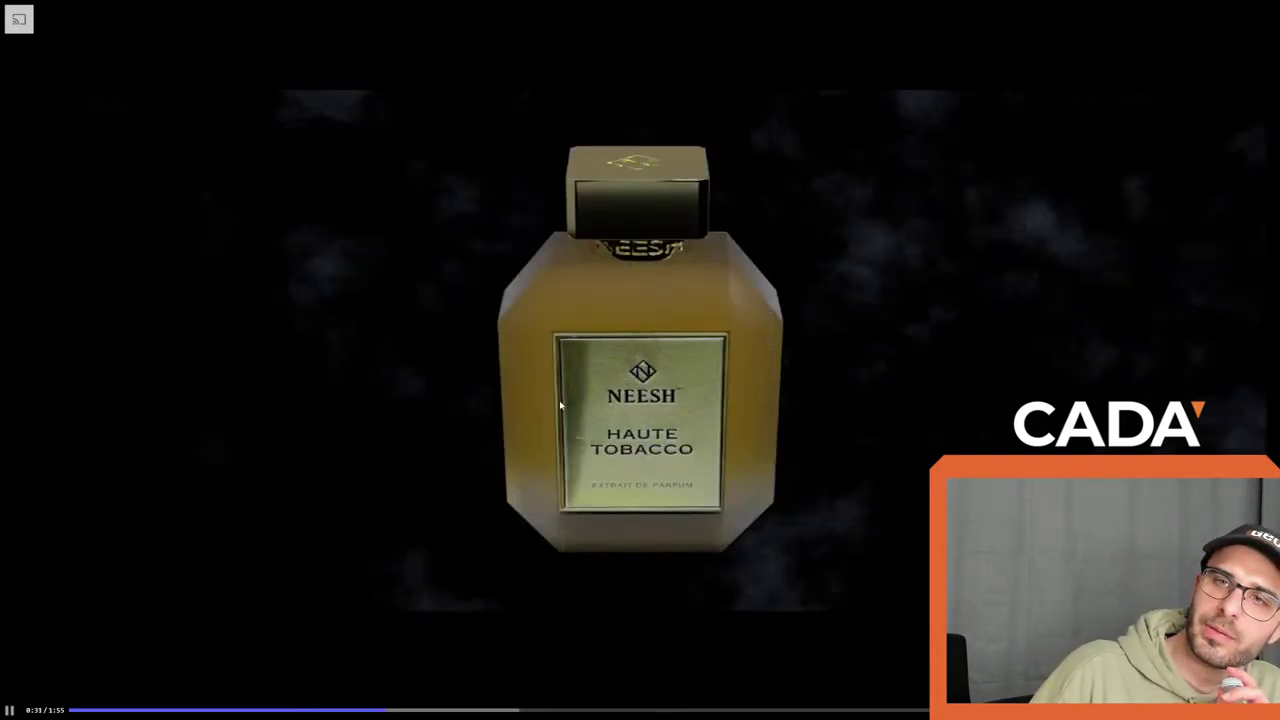
click(667, 435)
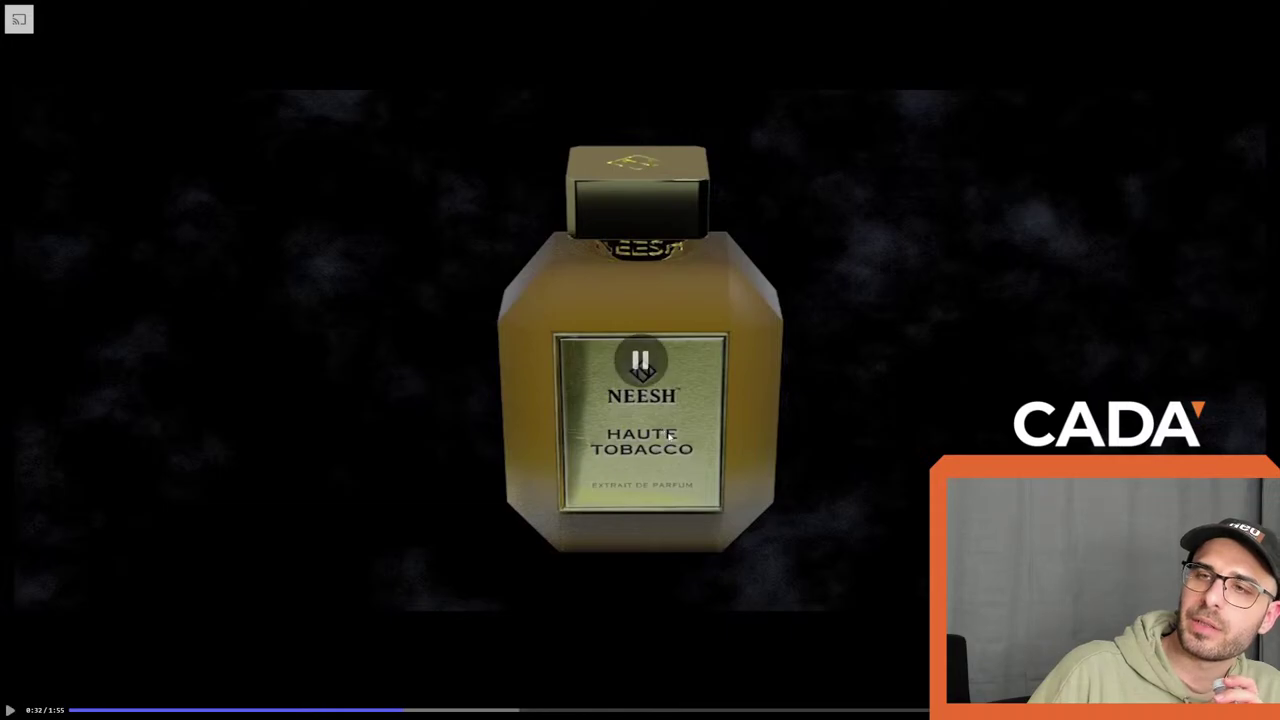
click(670, 433)
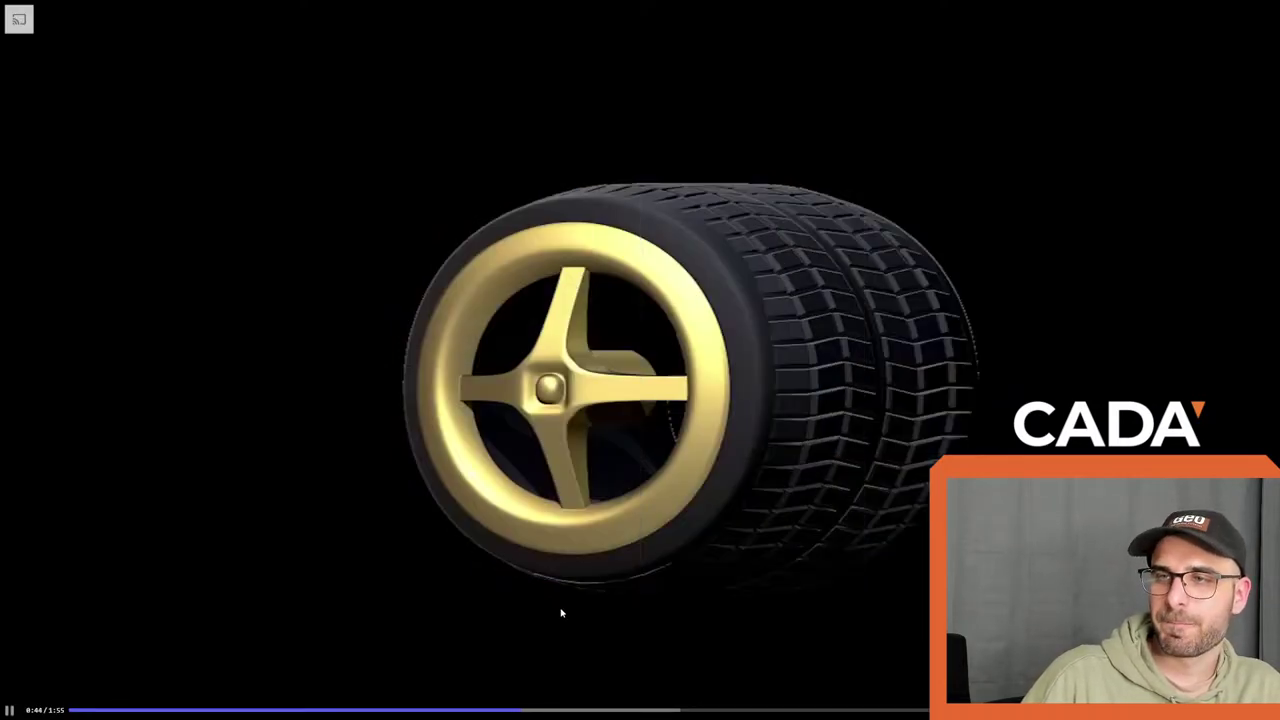
Skip ahead through the showreel from 0:55 to the Jumanji box shot.
click(632, 711)
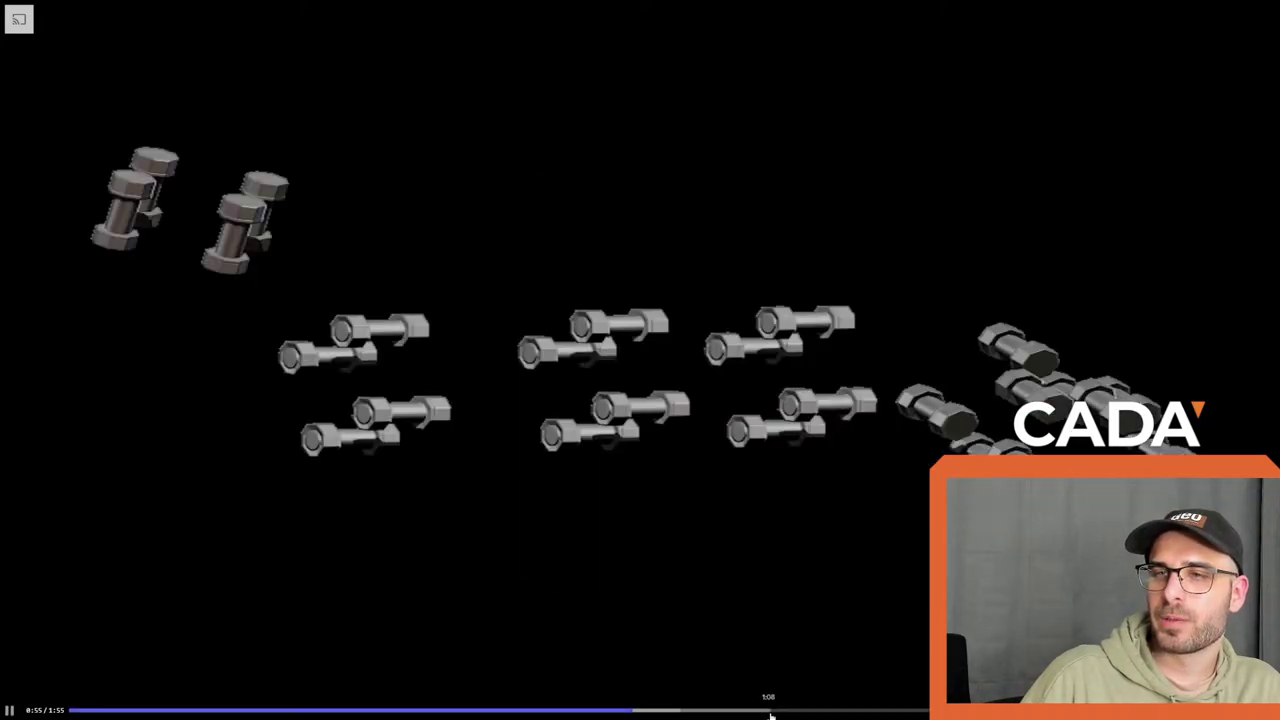
click(727, 711)
click(881, 711)
click(964, 711)
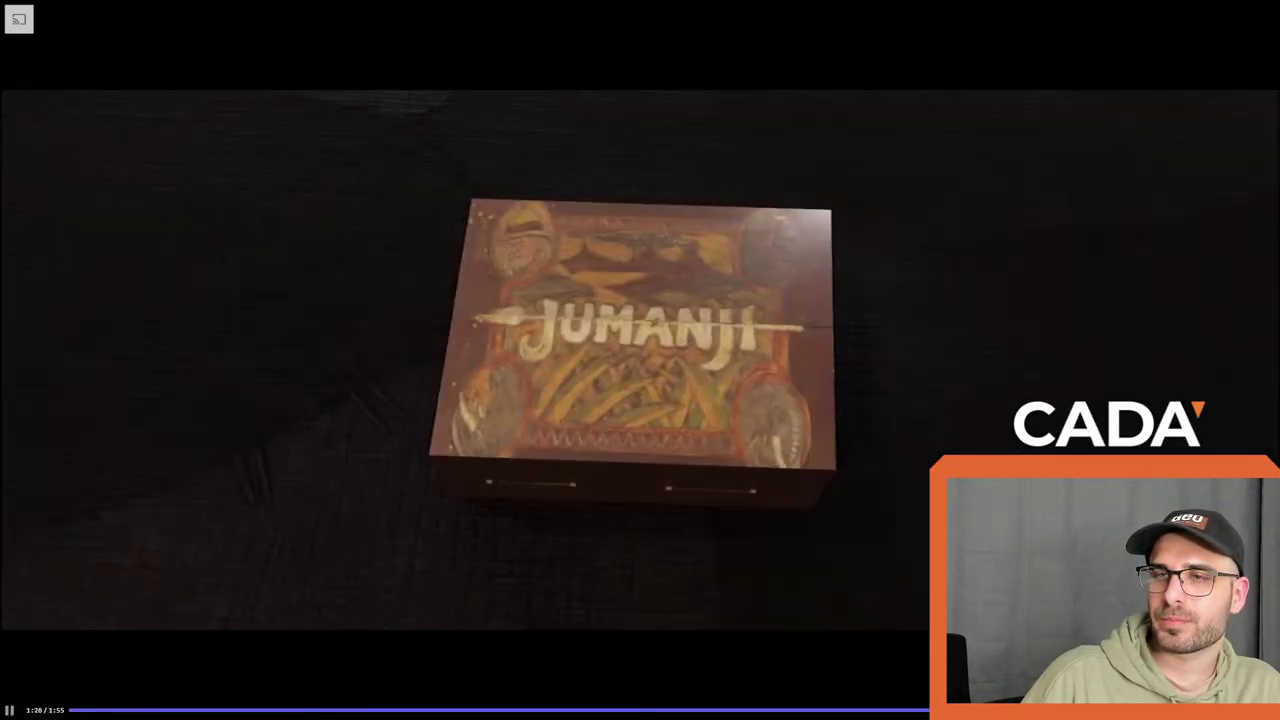